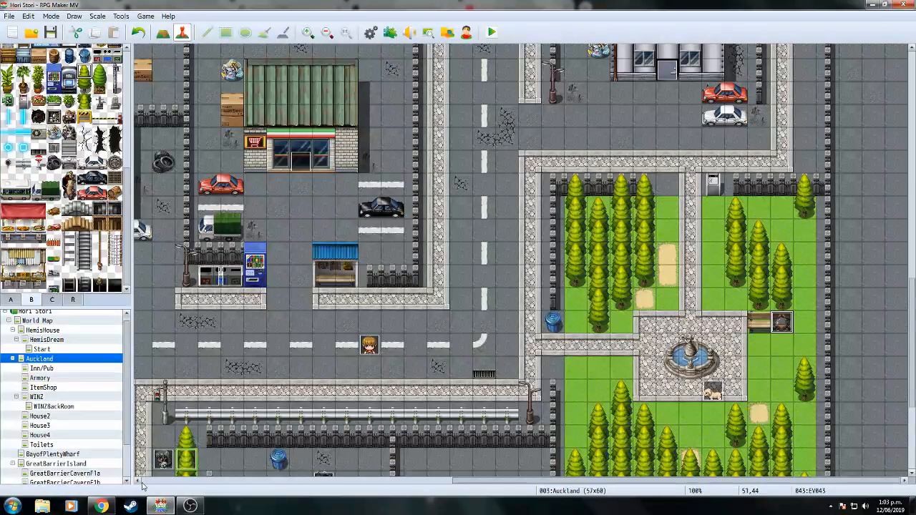
Bring the Chrome window with the YouTube music video to the front.
left_click(104, 507)
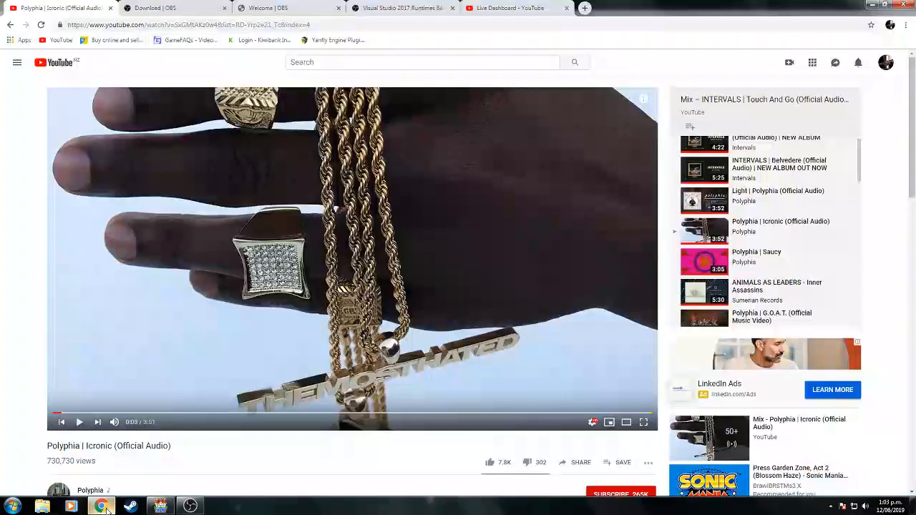
Close the OBS download, OBS welcome, Visual Studio 2017 Runtimes and Polyphia tabs, leaving YouTube loaded.
left_click(225, 8)
left_click(225, 8)
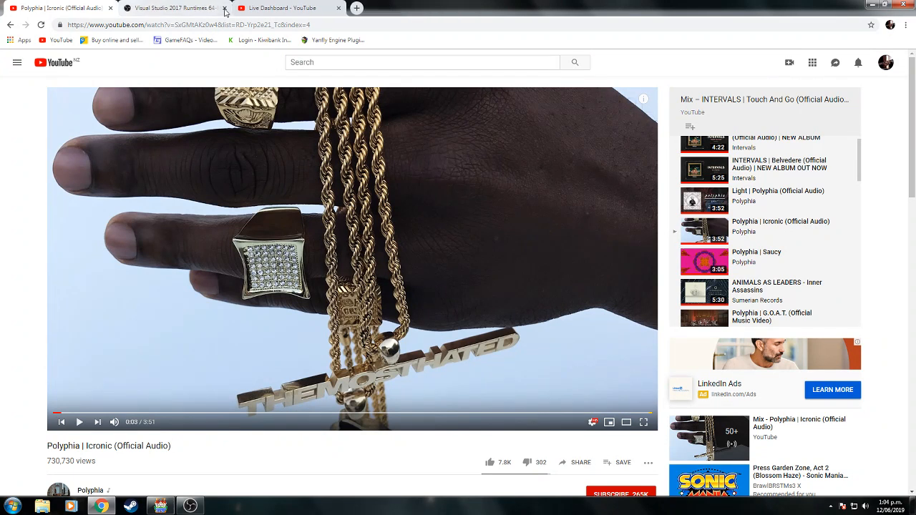
left_click(225, 8)
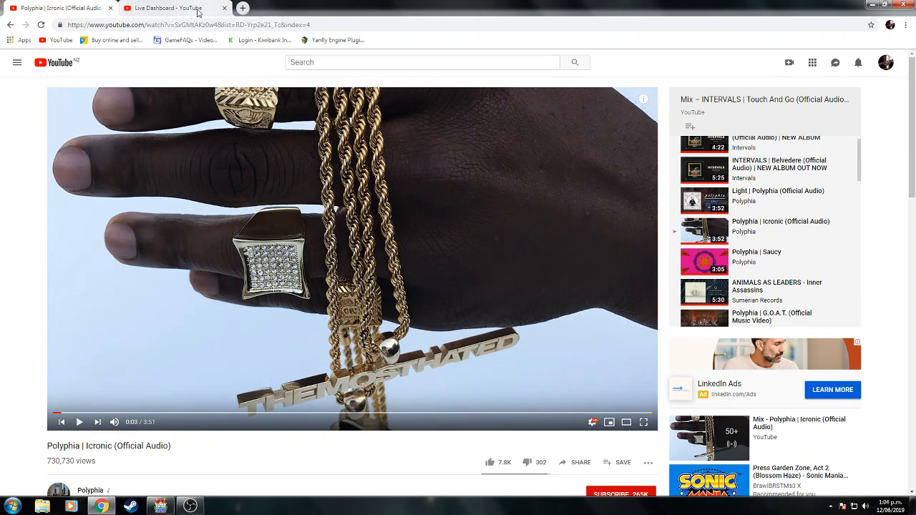
left_click(202, 13)
left_click(58, 40)
left_click(62, 13)
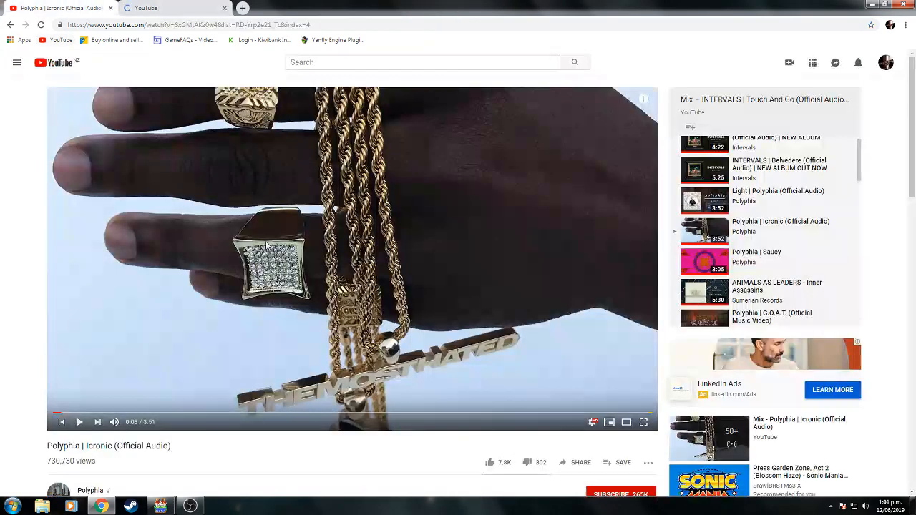
left_click(111, 8)
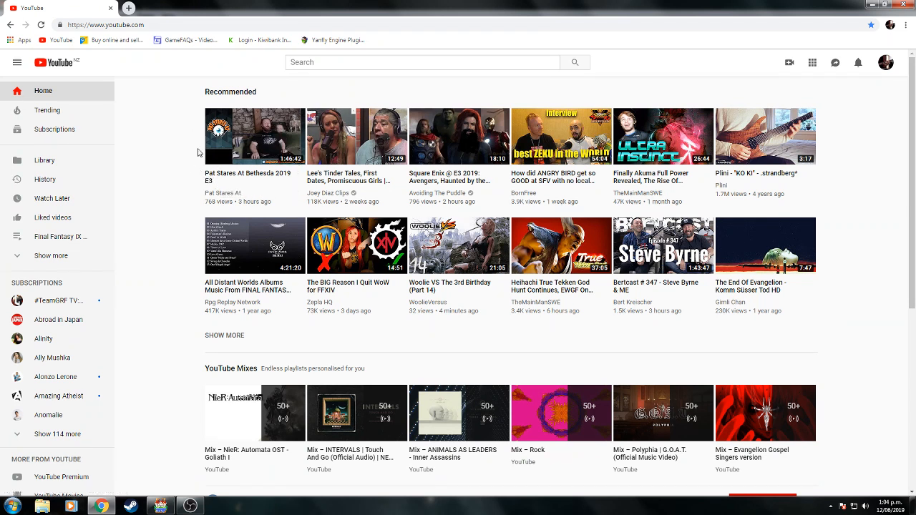
Minimize and restore Chrome, then reload the YouTube home page.
left_click(872, 5)
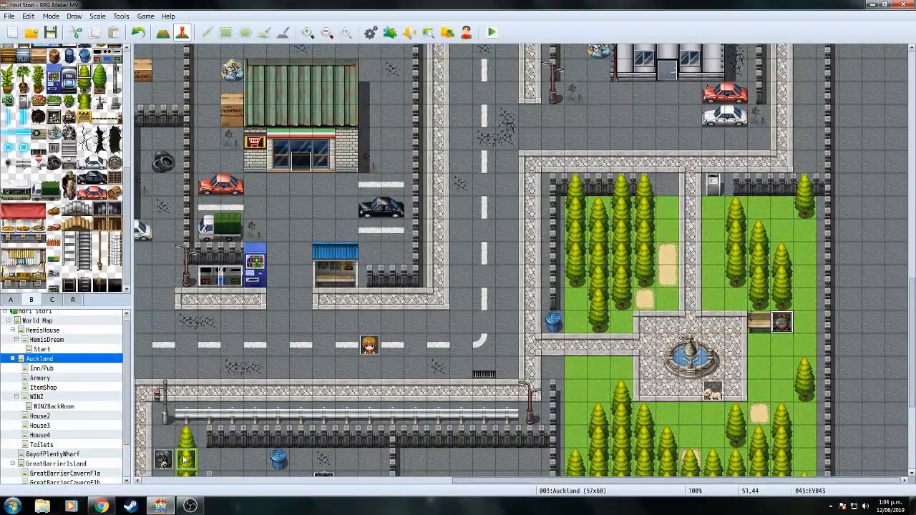
left_click(102, 506)
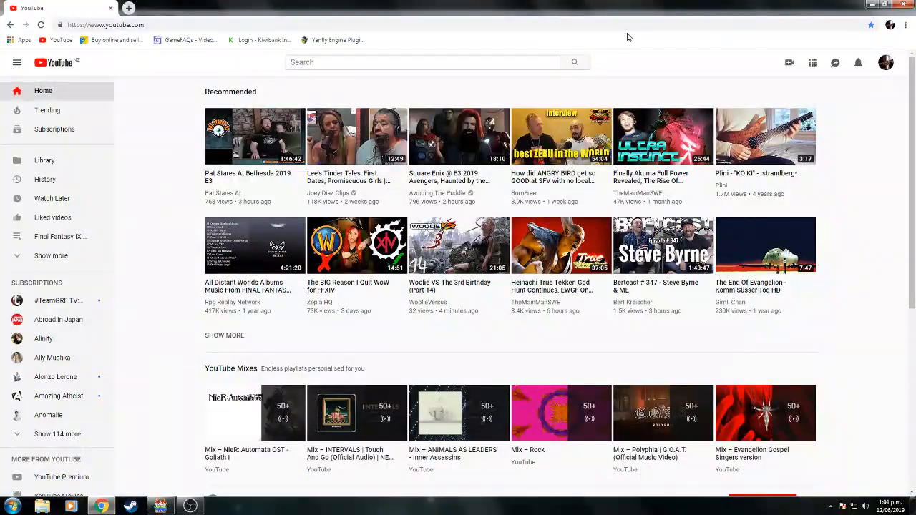
right_click(182, 101)
left_click(193, 121)
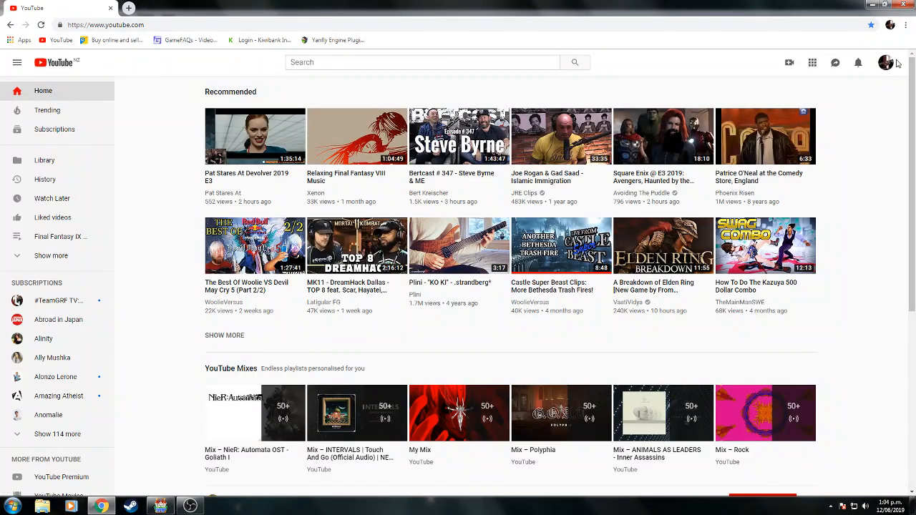
Go to Your channel and open the Live Stream from the Uploads row.
left_click(888, 64)
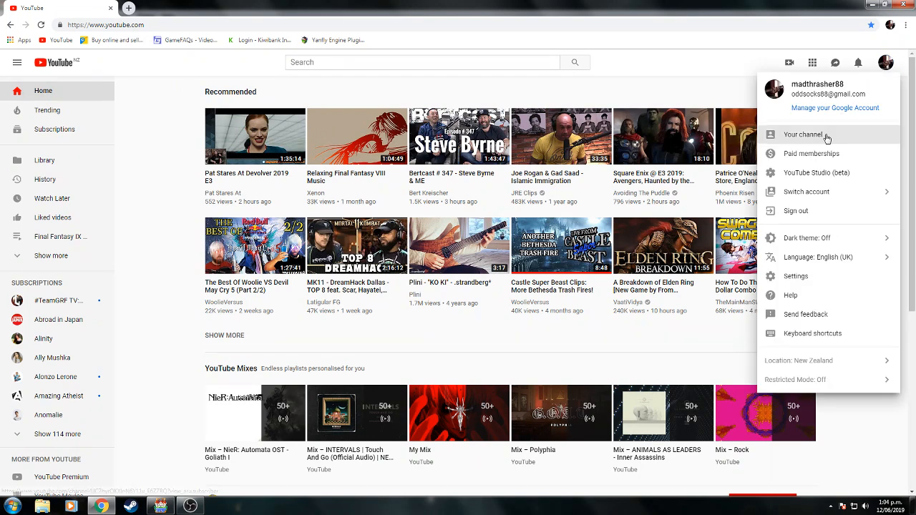
left_click(827, 137)
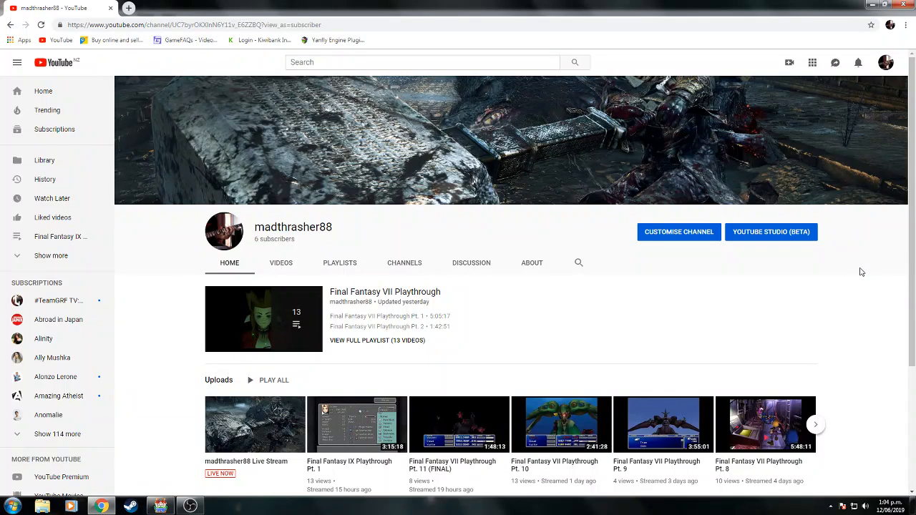
scroll(862, 272, "down", 2)
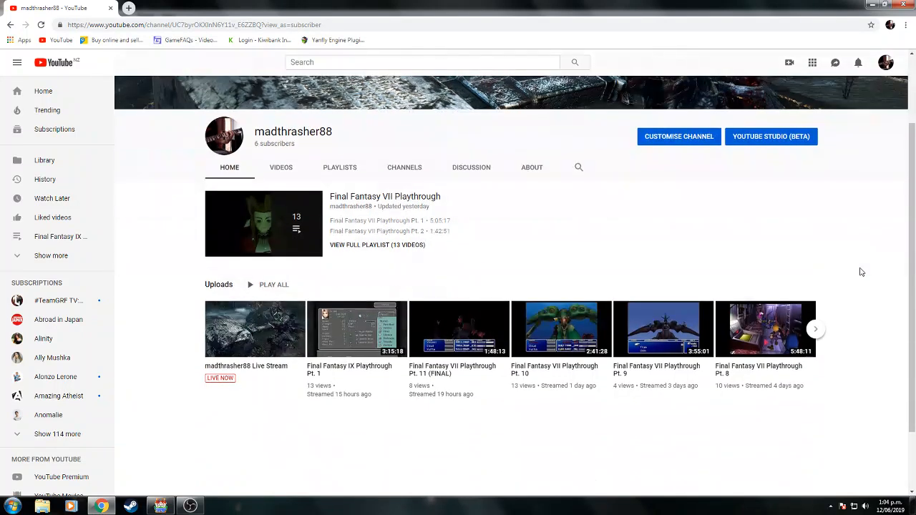
left_click(255, 339)
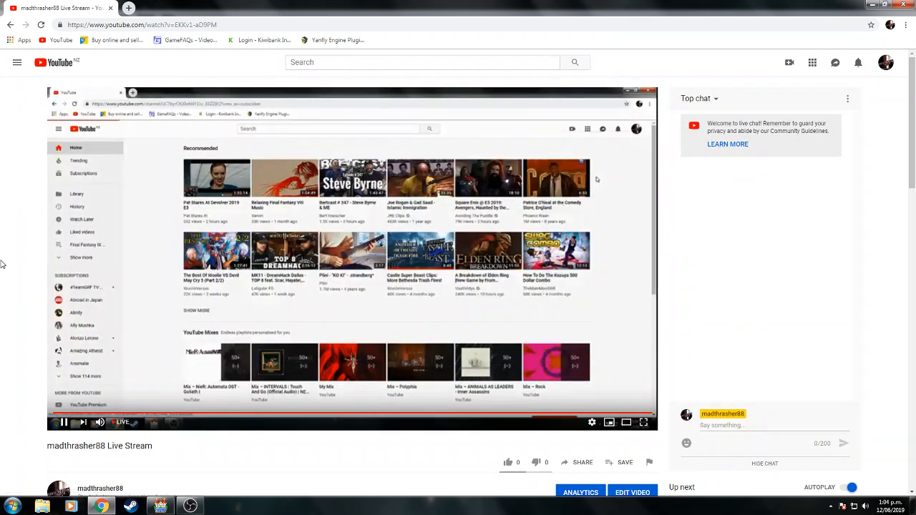
scroll(2, 264, "down", 2)
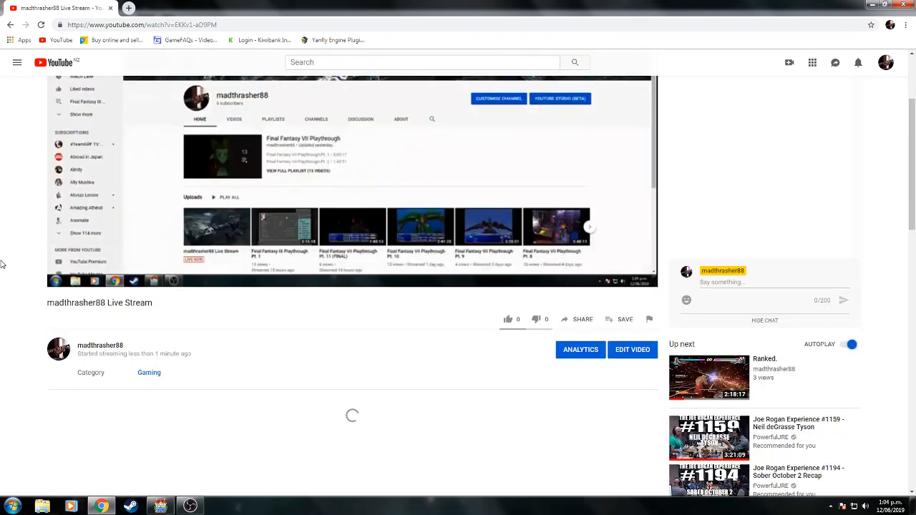
scroll(2, 264, "down", 2)
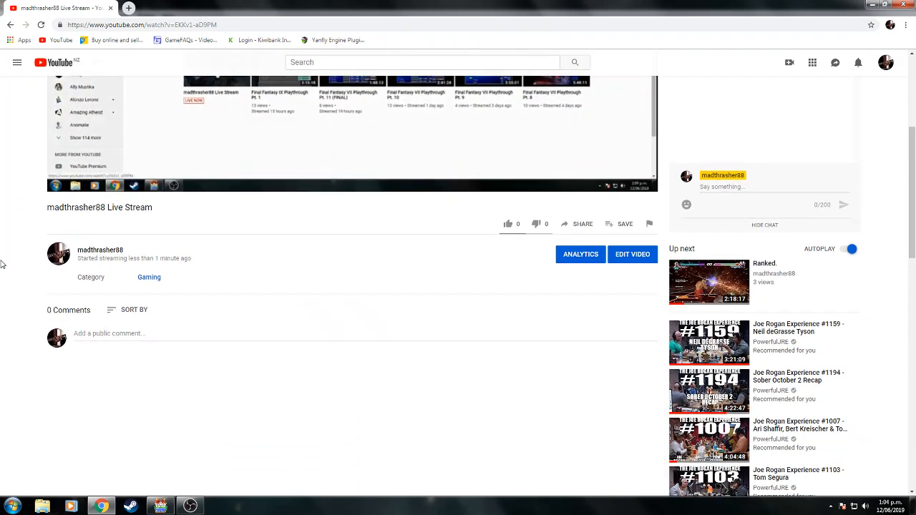
scroll(2, 264, "up", 1)
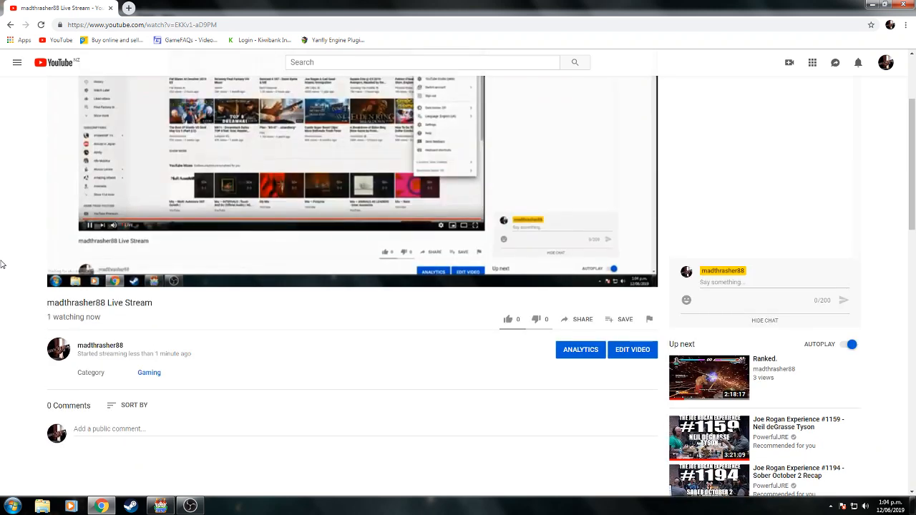
Cancel sharing the stream to Facebook, close the share dialog, and minimize Chrome.
left_click(576, 320)
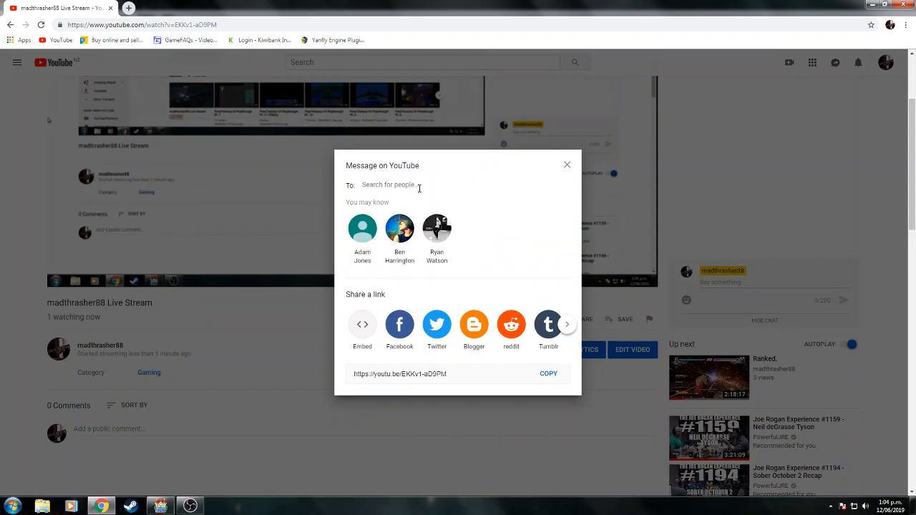
left_click(401, 327)
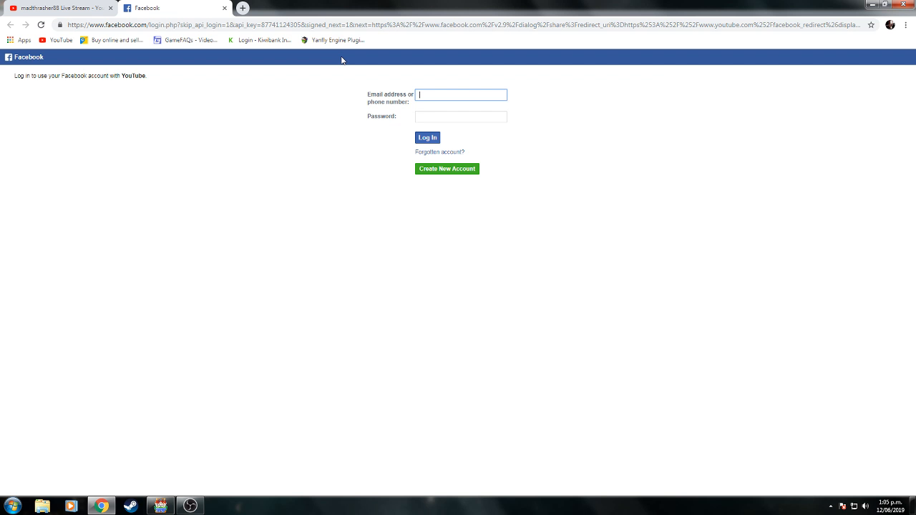
type("o")
key("BackSpace")
left_click(225, 9)
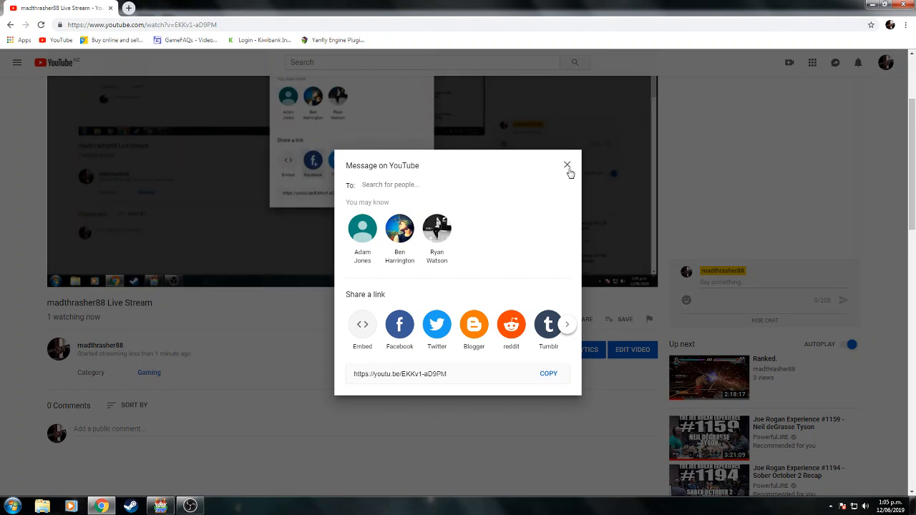
left_click(567, 165)
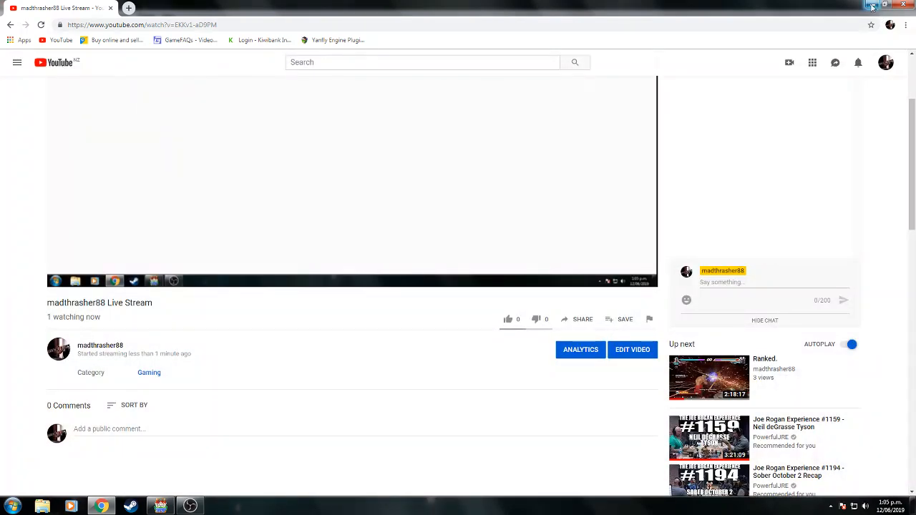
left_click(873, 7)
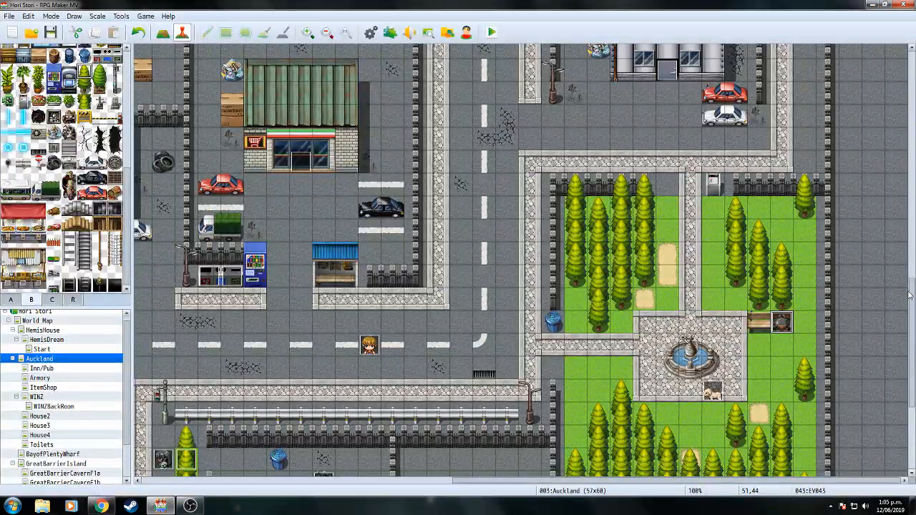
left_click_drag(915, 300, 904, 167)
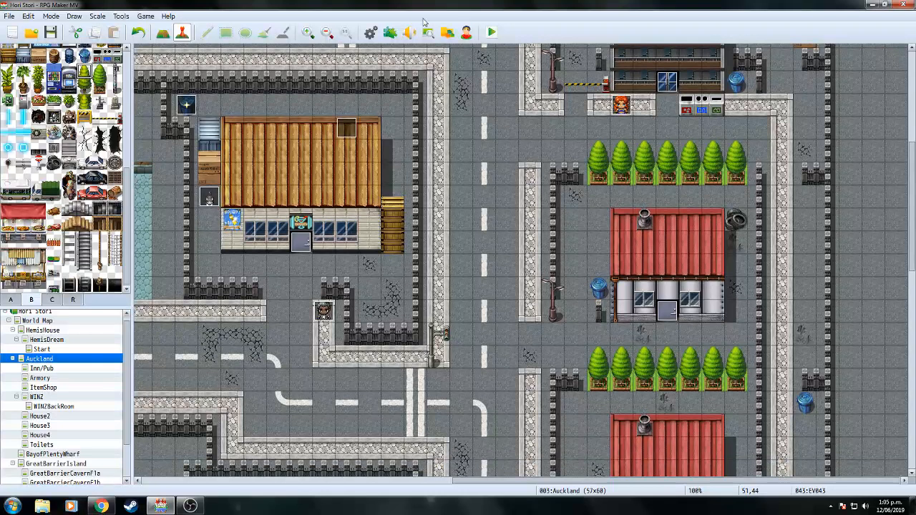
left_click(369, 32)
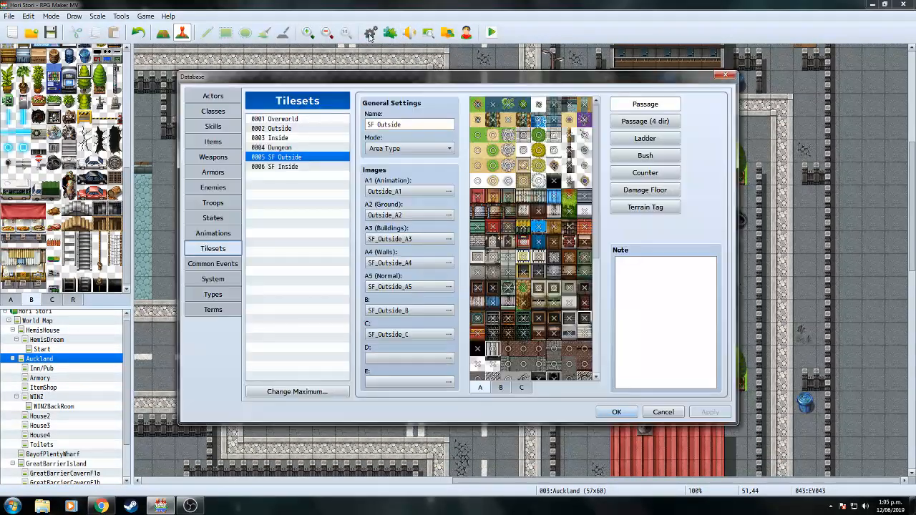
left_click(224, 126)
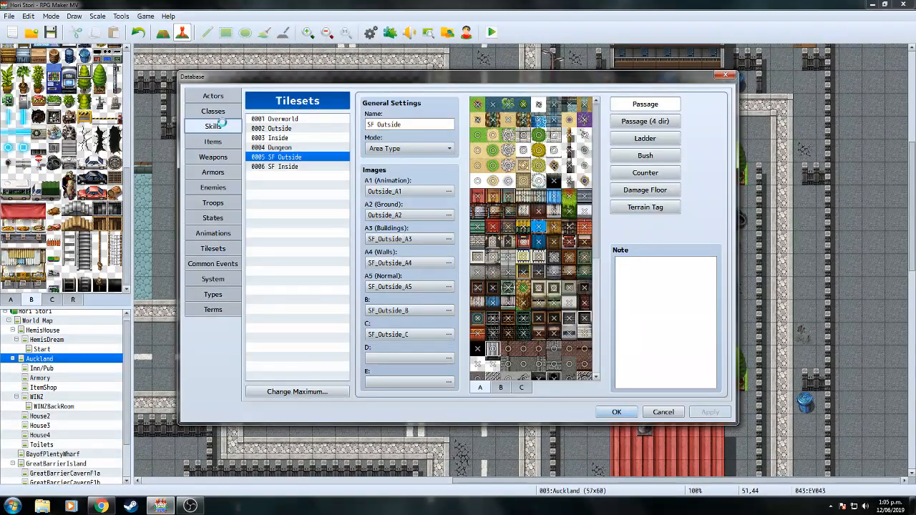
left_click(620, 414)
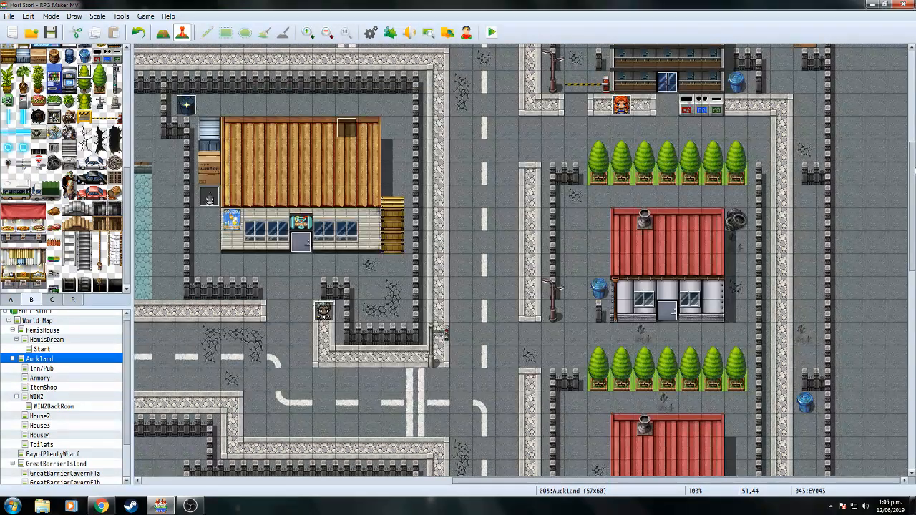
scroll(521, 262, "down", 11)
scroll(484, 260, "down", 2)
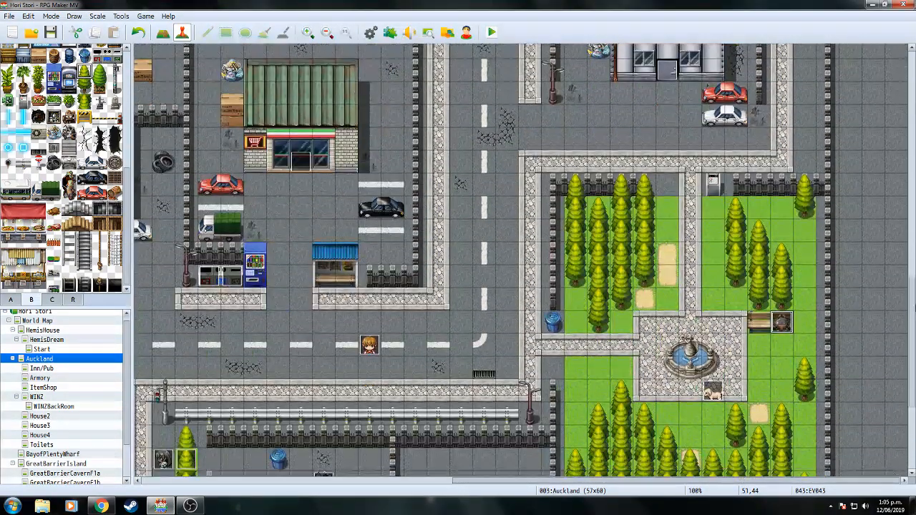
Save and start a playtest, then continue from save File 2.
left_click(492, 33)
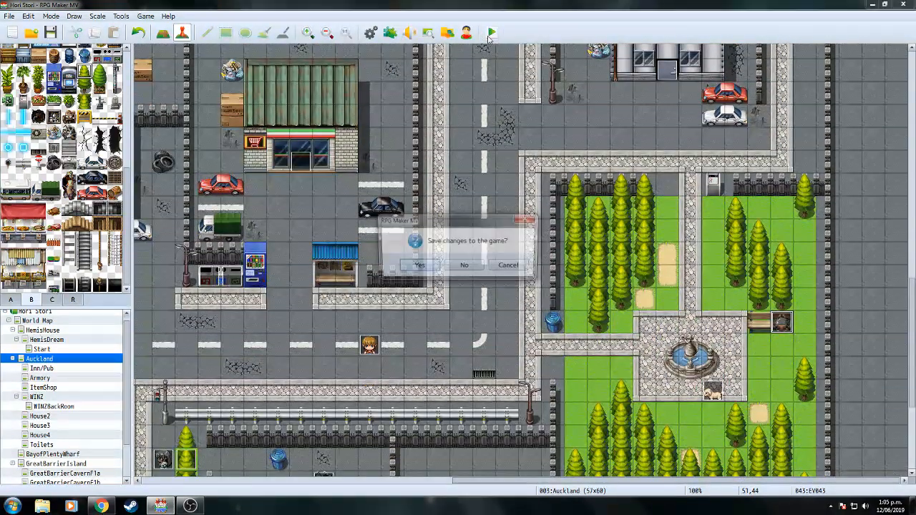
left_click(418, 267)
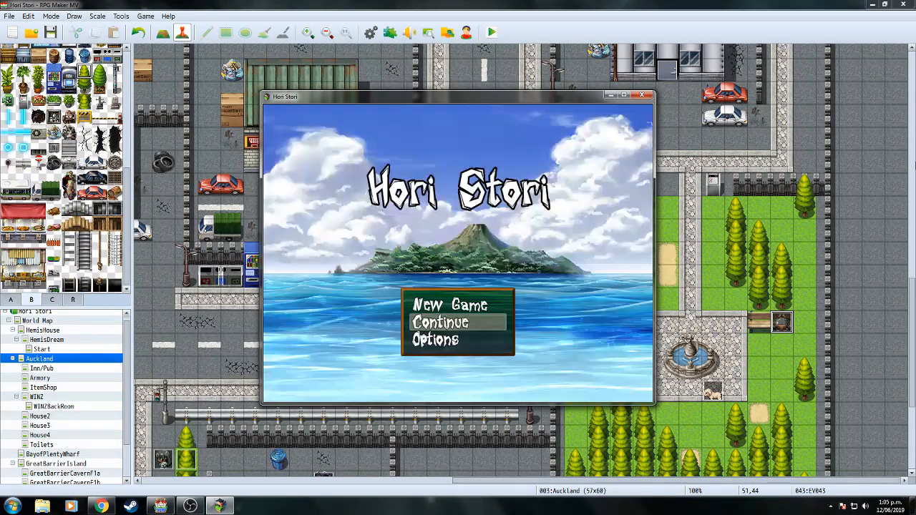
key("Down")
key("Up")
key("Return")
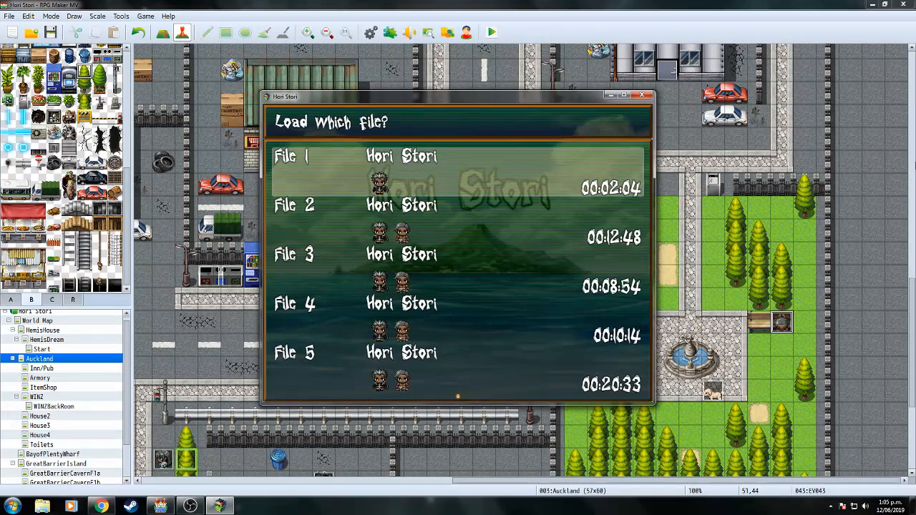
key("Down")
key("Return")
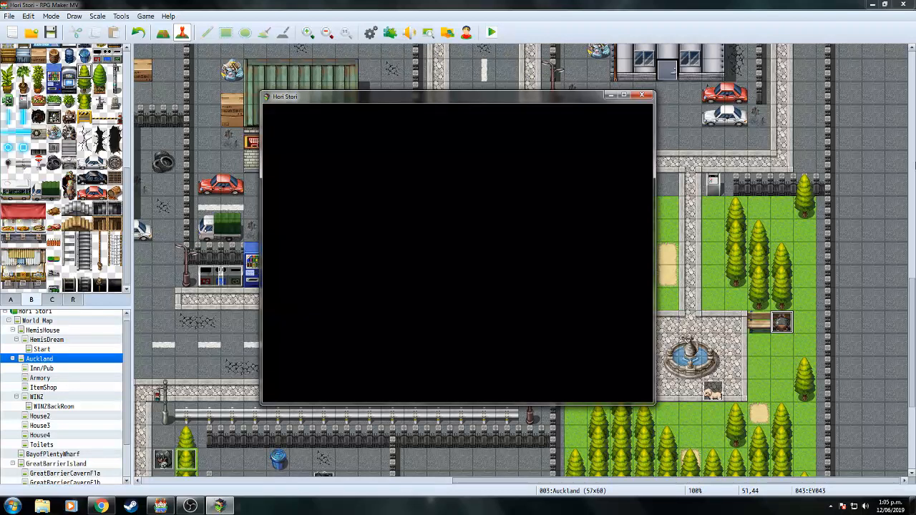
Dismiss Hemi's opening messages, walk the party toward the park, and open the game menu.
key("Return")
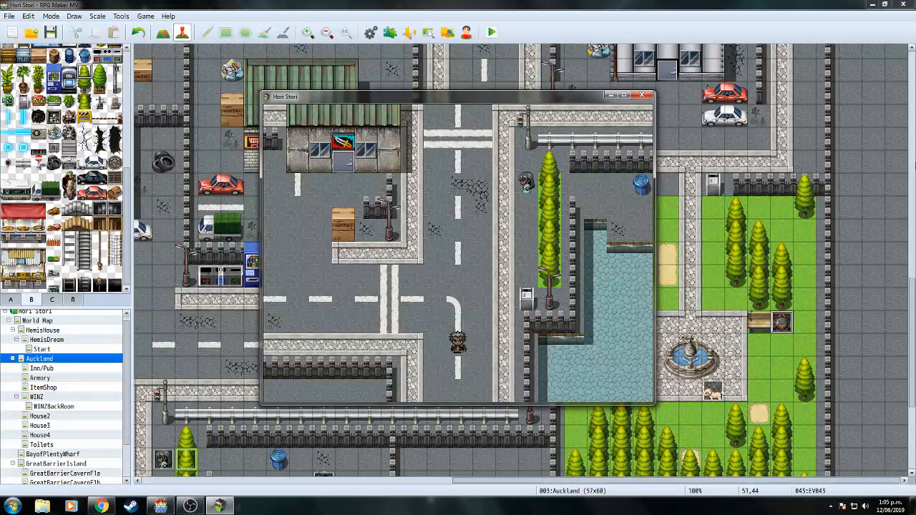
key("Return")
key("Up")
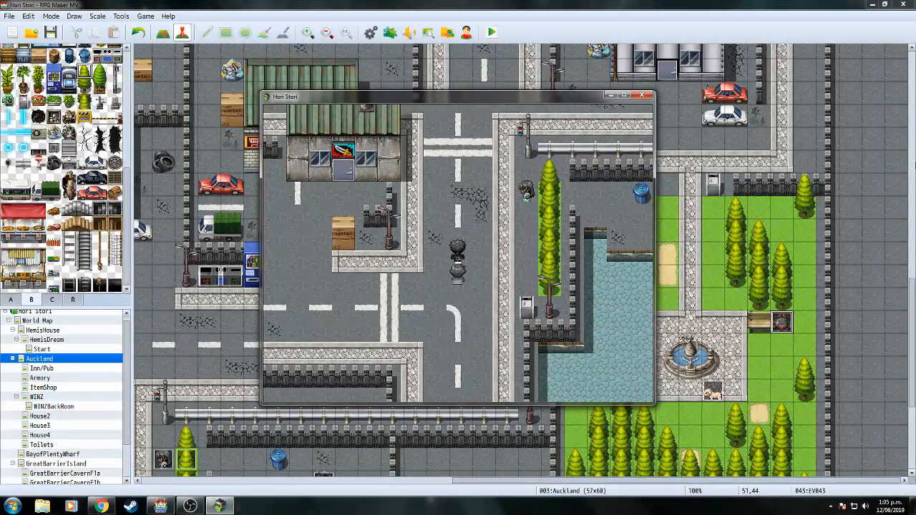
key("Right")
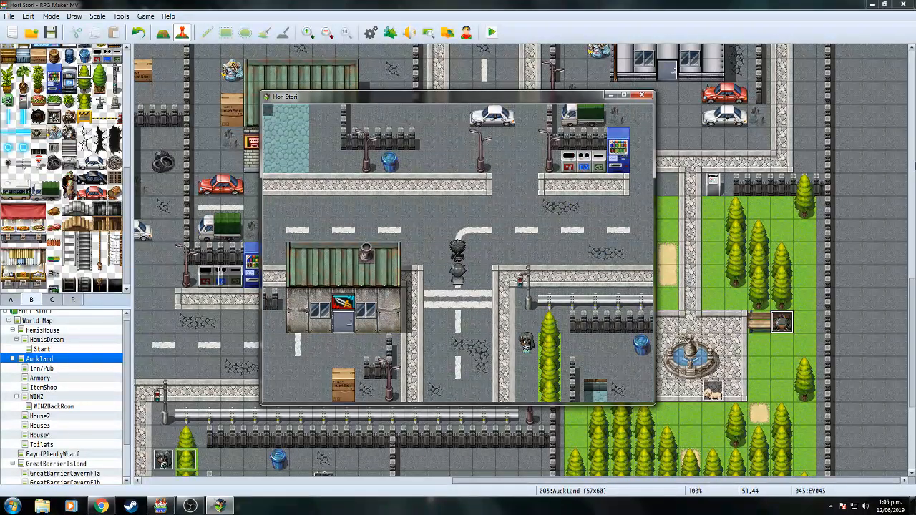
key("Right")
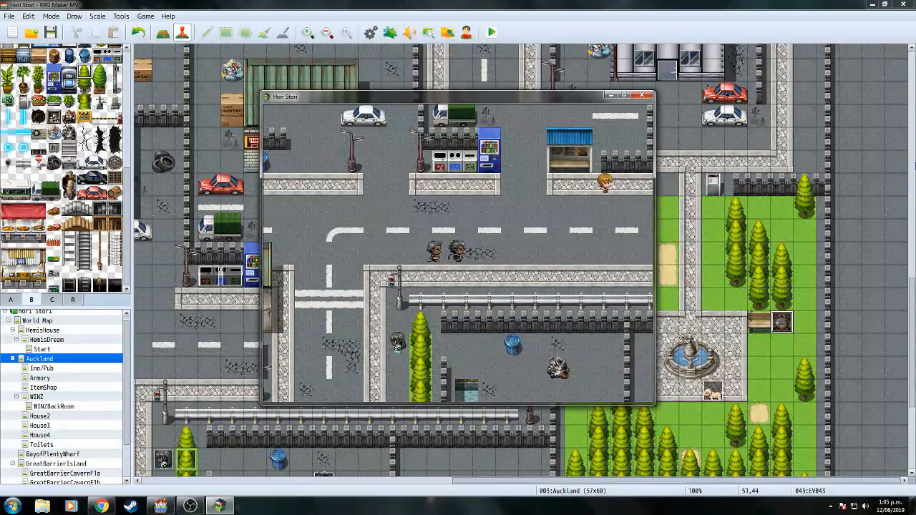
key("Right")
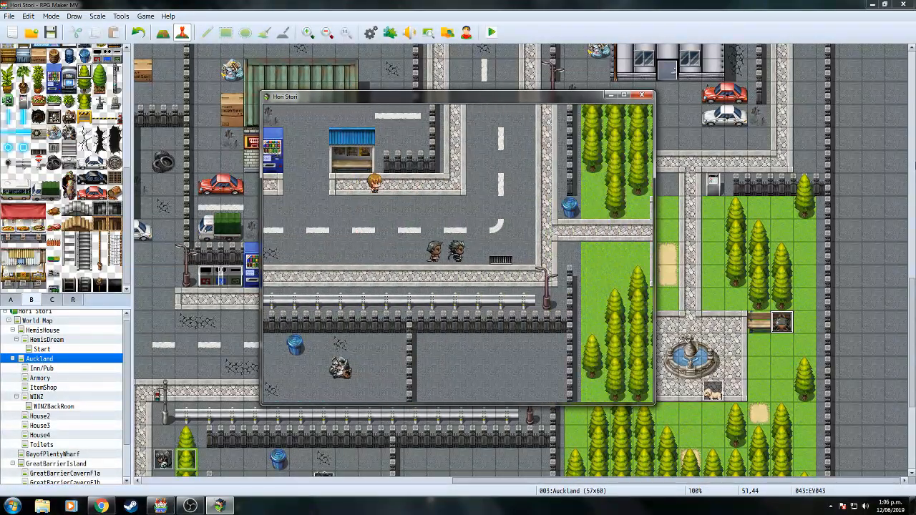
key("Up")
key("Down")
key("Left")
key("Right")
key("Up")
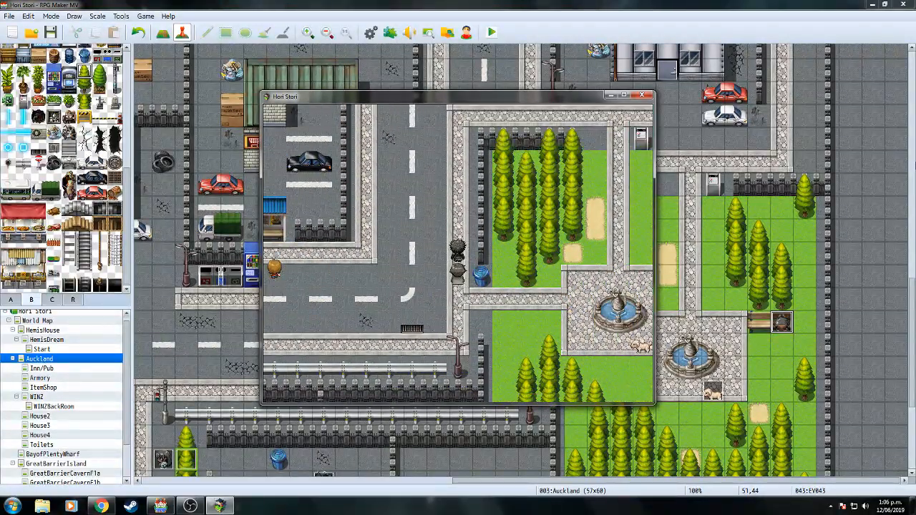
key("Escape")
key("Down")
key("Down")
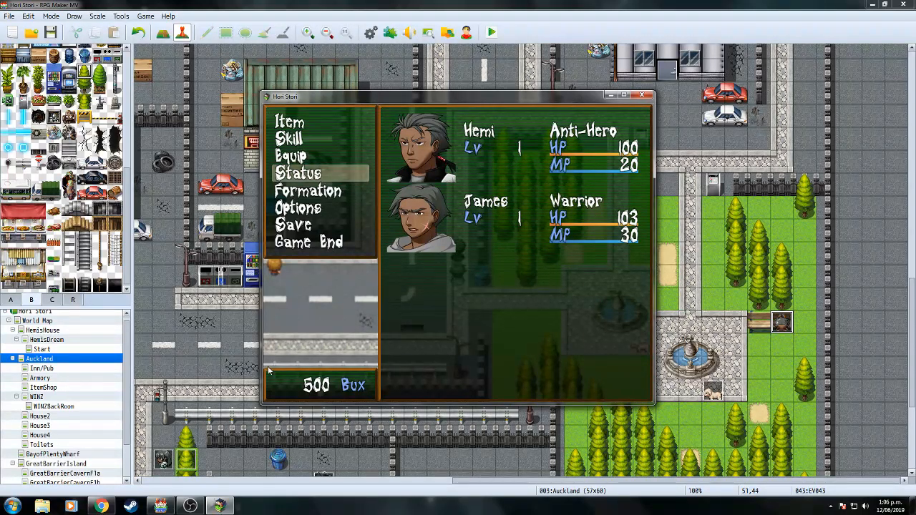
Mute OBS Desktop Audio to -inf dB and minimize OBS.
left_click(191, 506)
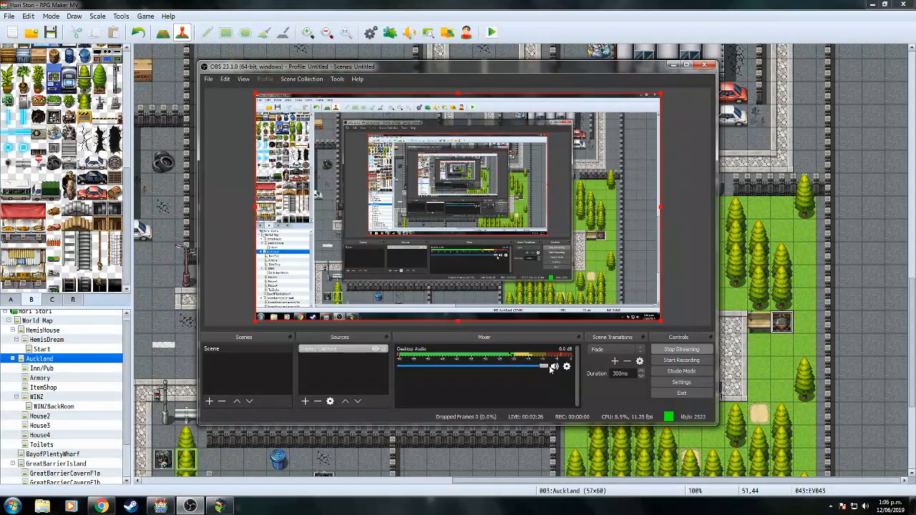
left_click_drag(475, 370, 409, 367)
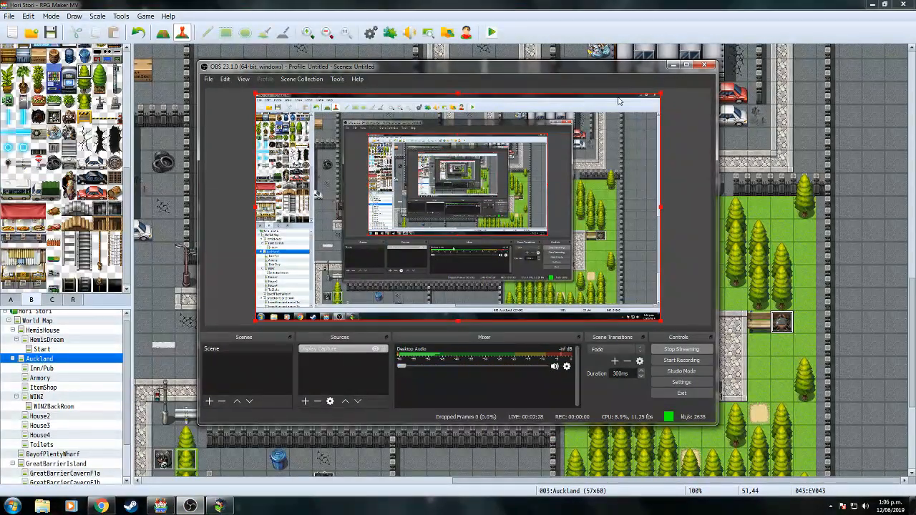
left_click(674, 65)
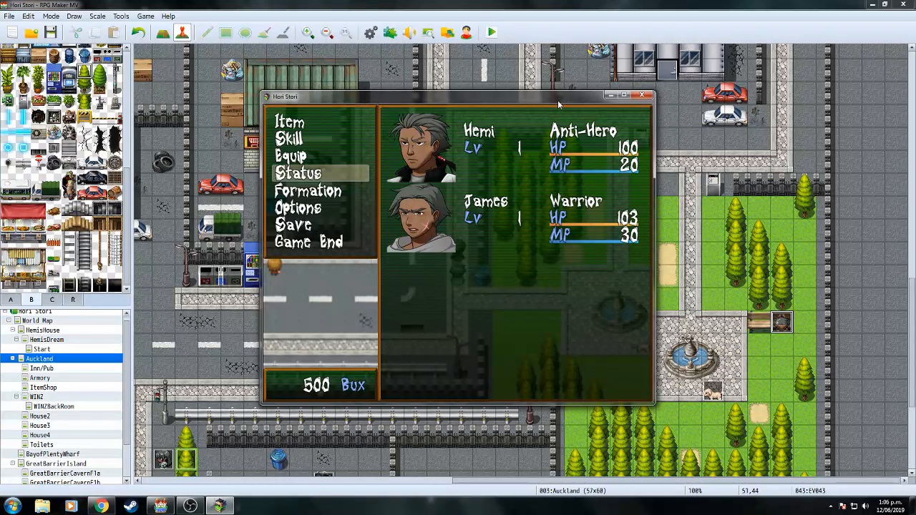
left_click(189, 506)
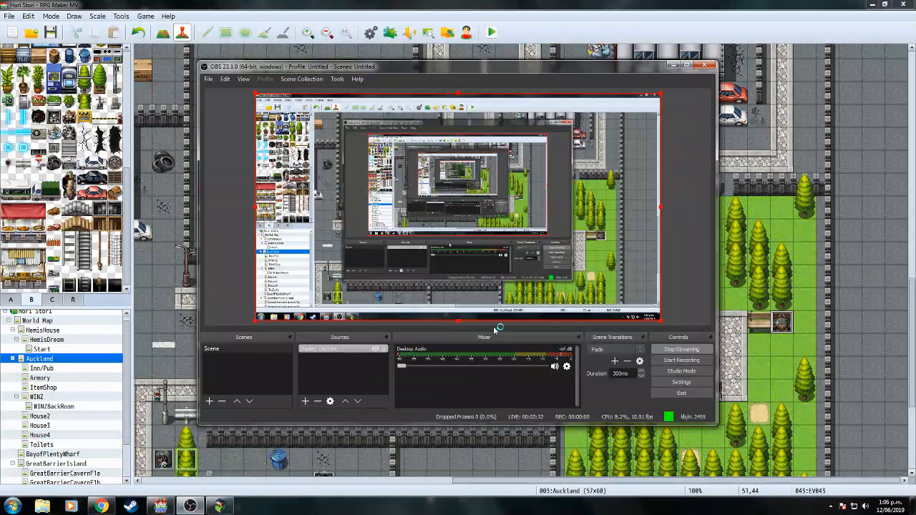
left_click_drag(418, 367, 466, 367)
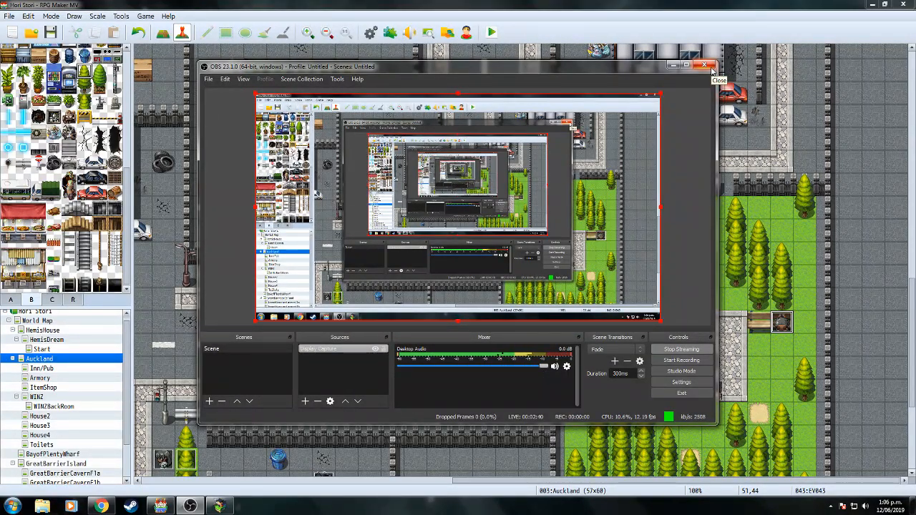
left_click(674, 66)
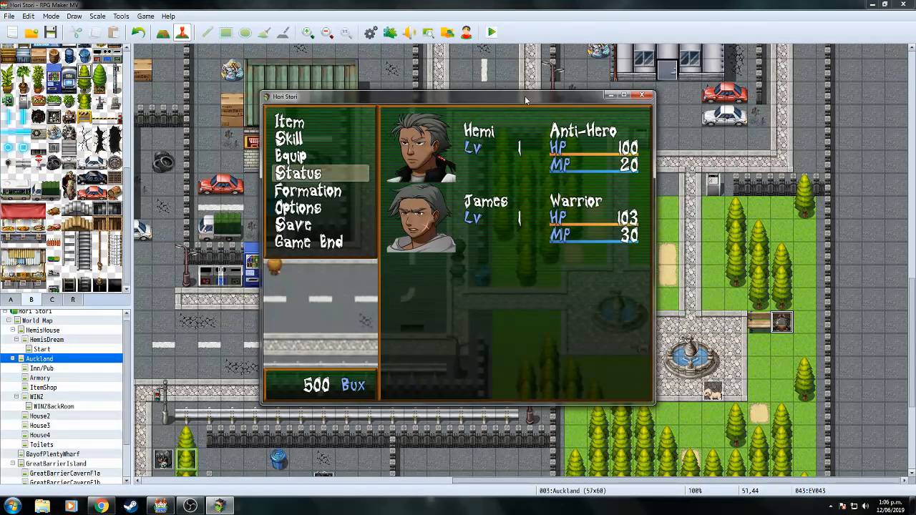
left_click(190, 507)
left_click_drag(544, 367, 402, 366)
left_click(673, 65)
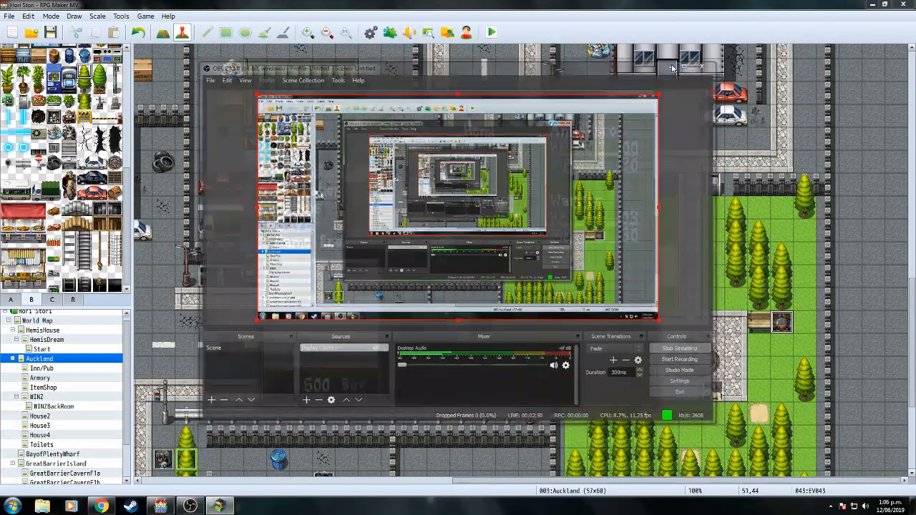
Close the game menu and walk the party along the street.
key("Up")
key("Up")
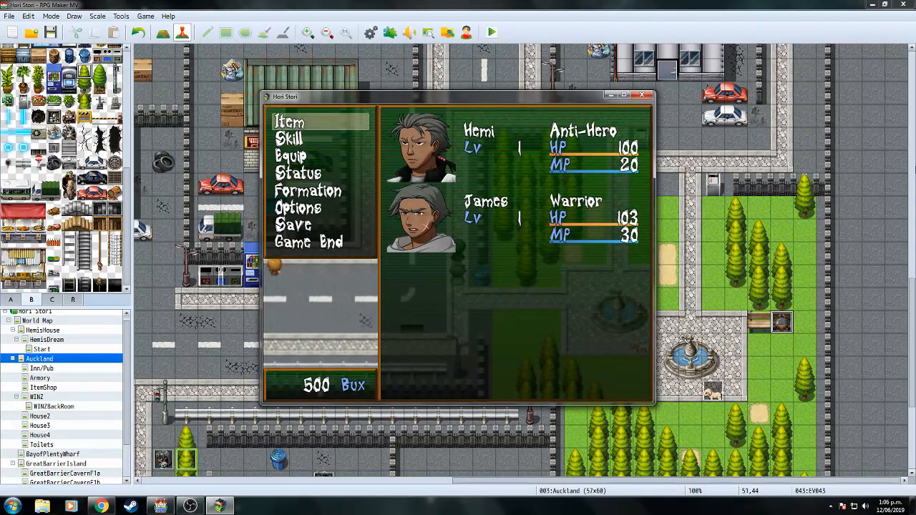
key("Escape")
key("Up")
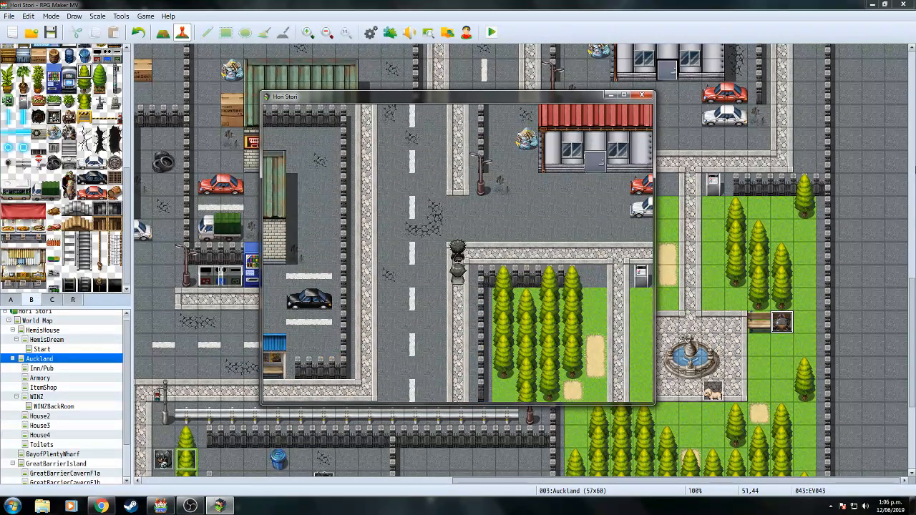
key("Right")
key("Left")
Walk the party down the road and into the item shop.
key("Up")
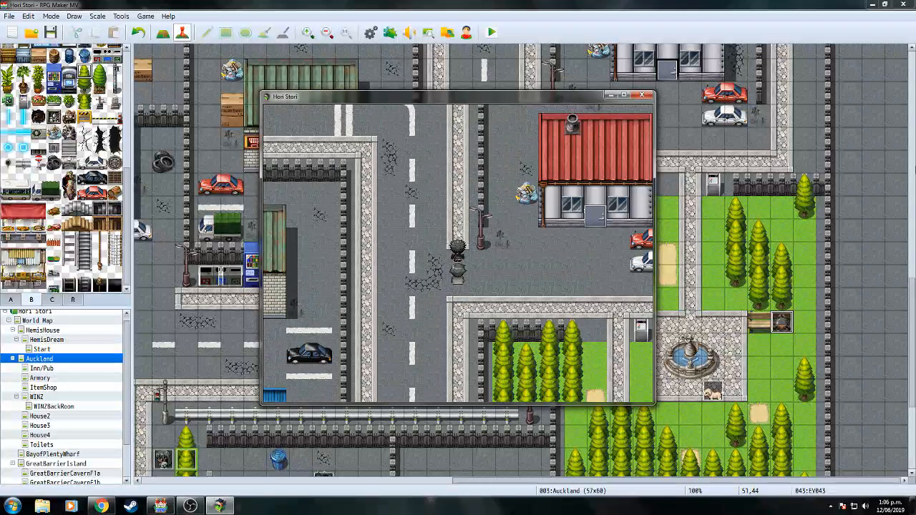
key("Down")
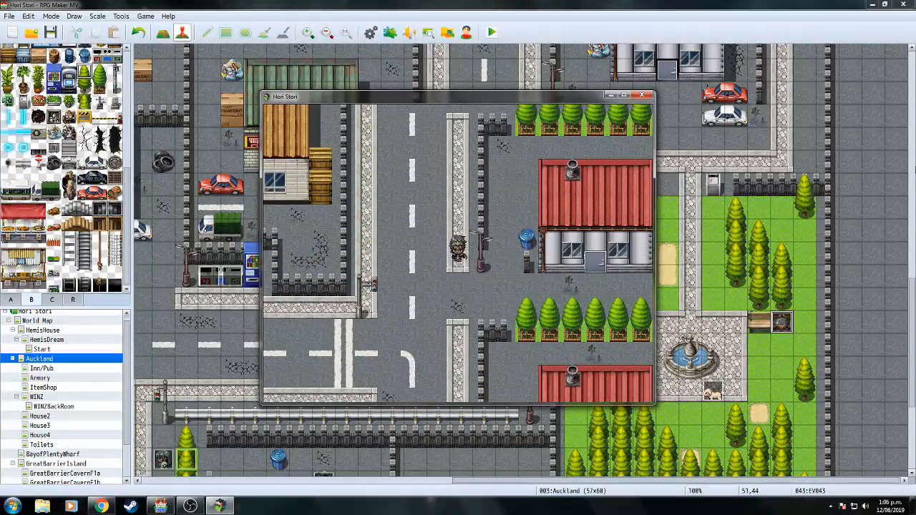
key("Left")
key("Down")
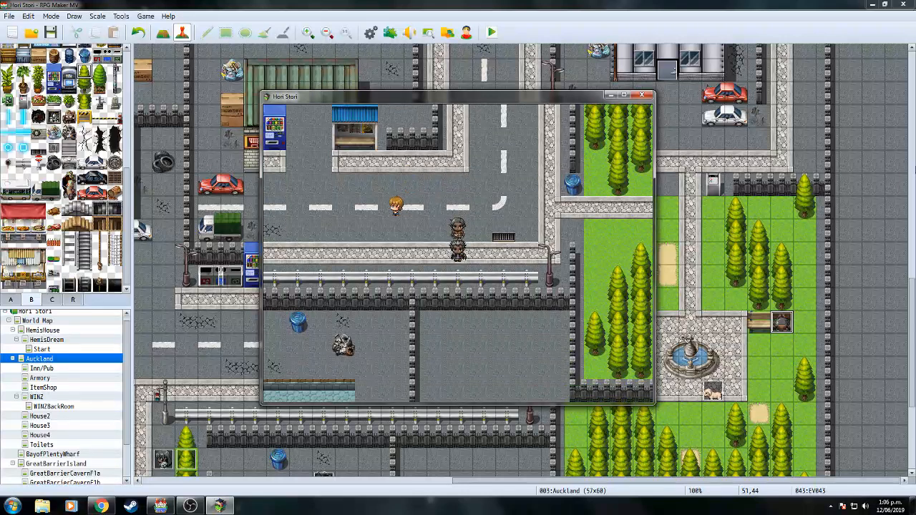
key("Left")
key("Up")
key("Up")
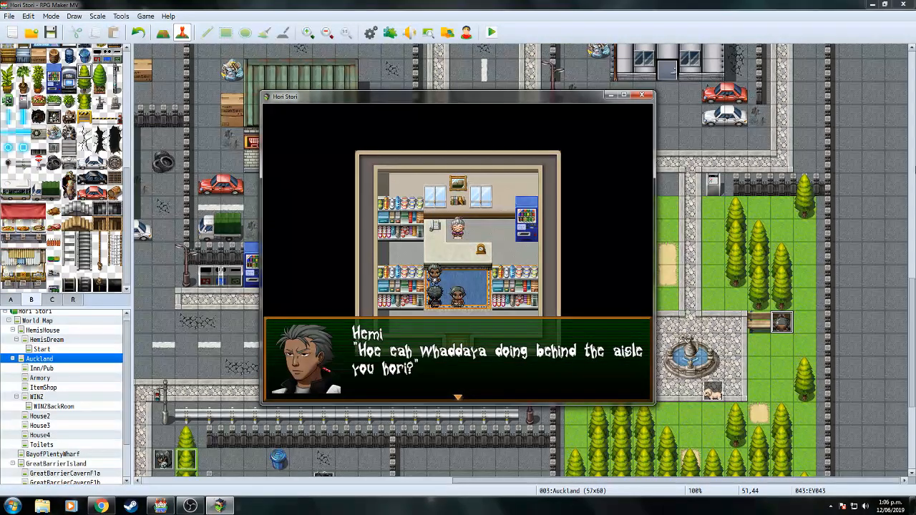
Play through the Hori Guy cutscene dialogue with Hemi.
key("Return")
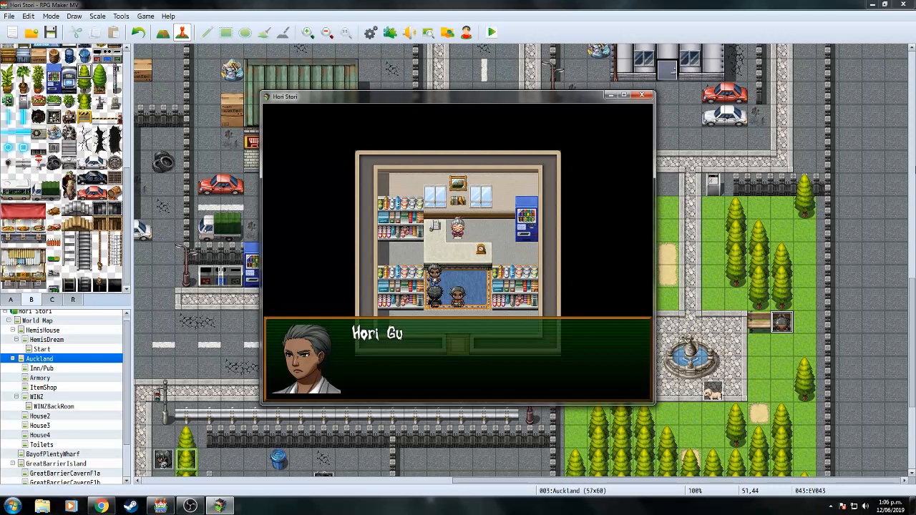
key("Return")
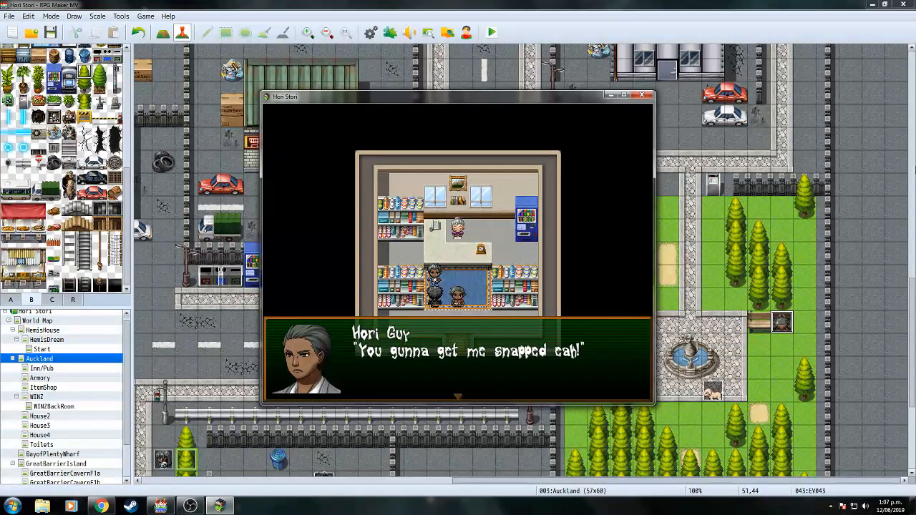
key("Return")
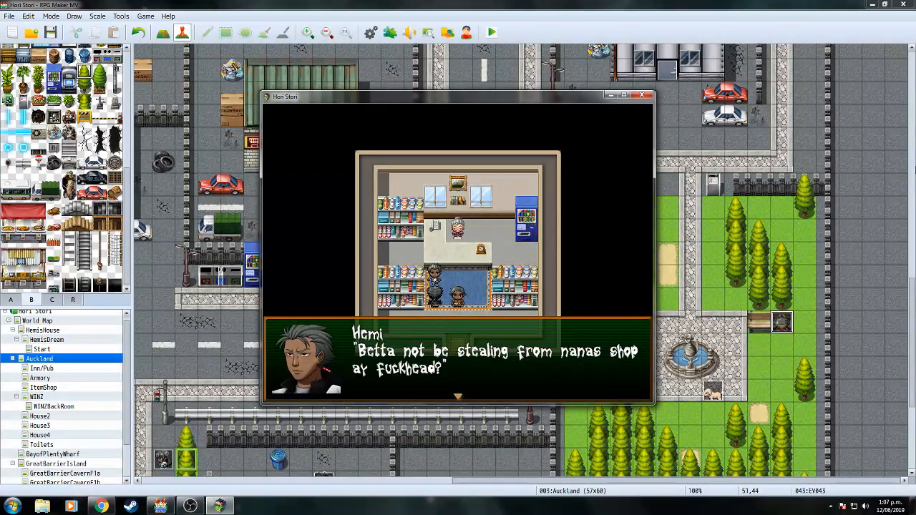
key("Return")
Leave the shop, then walk back in to the counter to greet the nana.
key("Down")
key("Right")
key("Left")
key("Down")
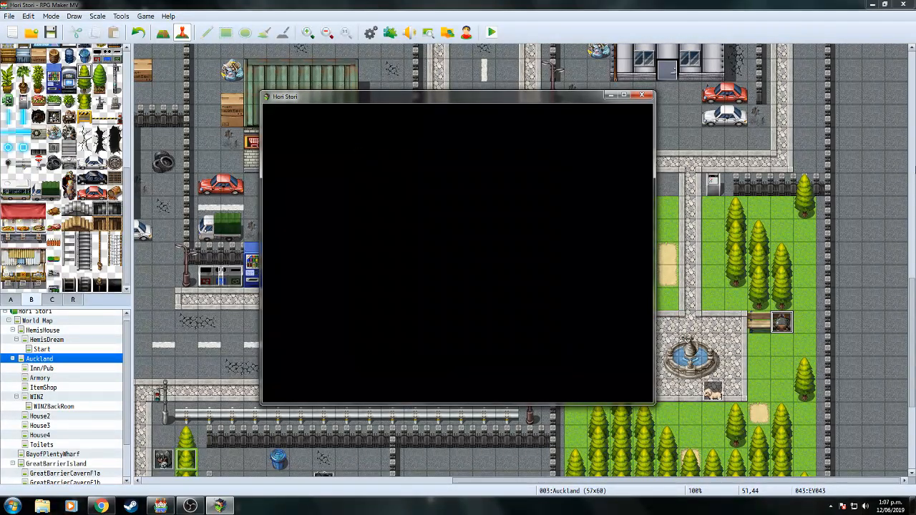
key("Escape")
key("Escape")
key("Up")
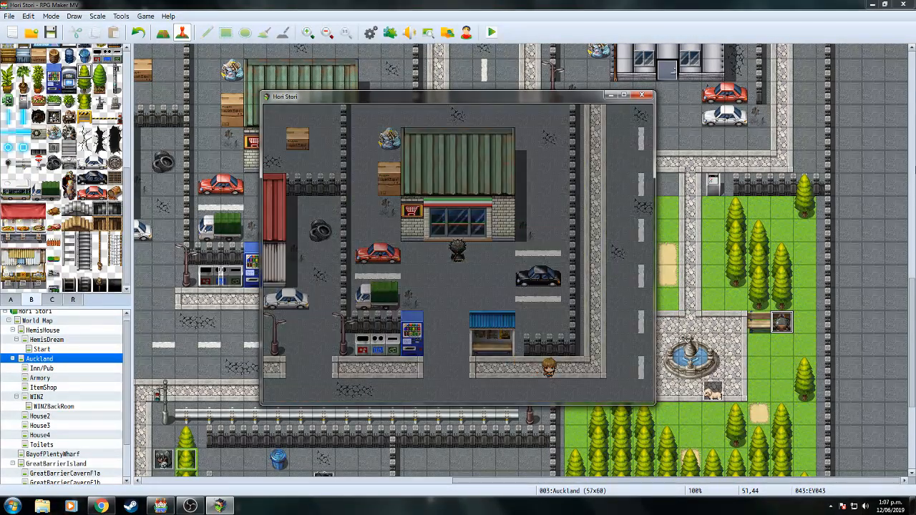
key("Return")
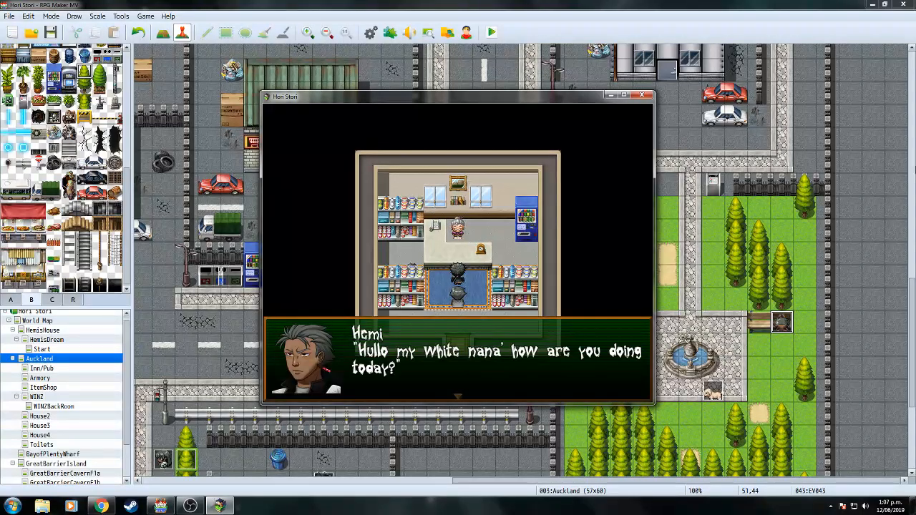
Open the shop's buy list and browse Pot Lid, Hub Cap, Flexfit Hat, Rugby Headgear, Bufu Clothes.
key("Return")
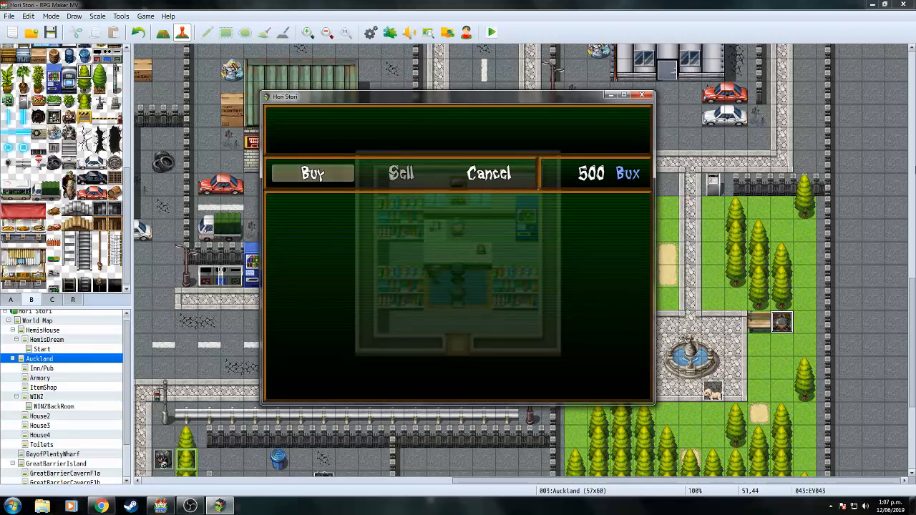
key("Return")
key("Return")
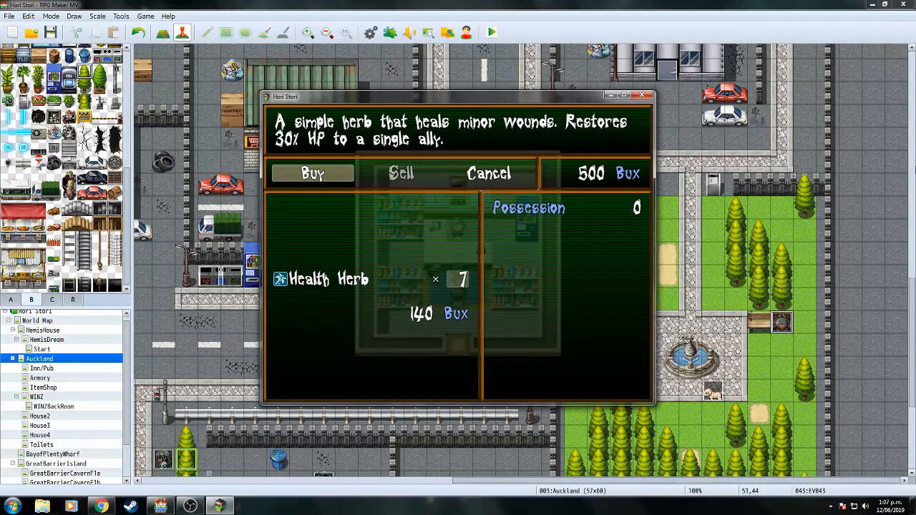
key("Return")
key("Down")
key("Down")
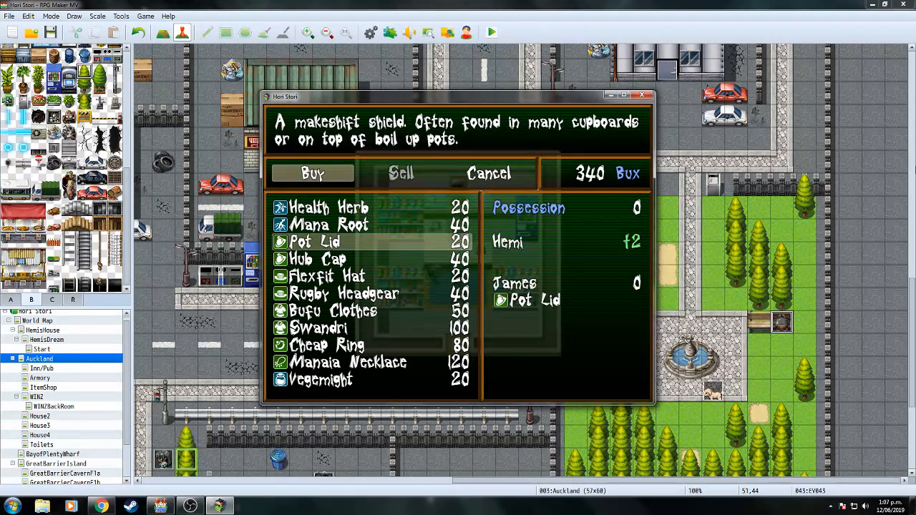
key("Down")
key("Up")
key("Down")
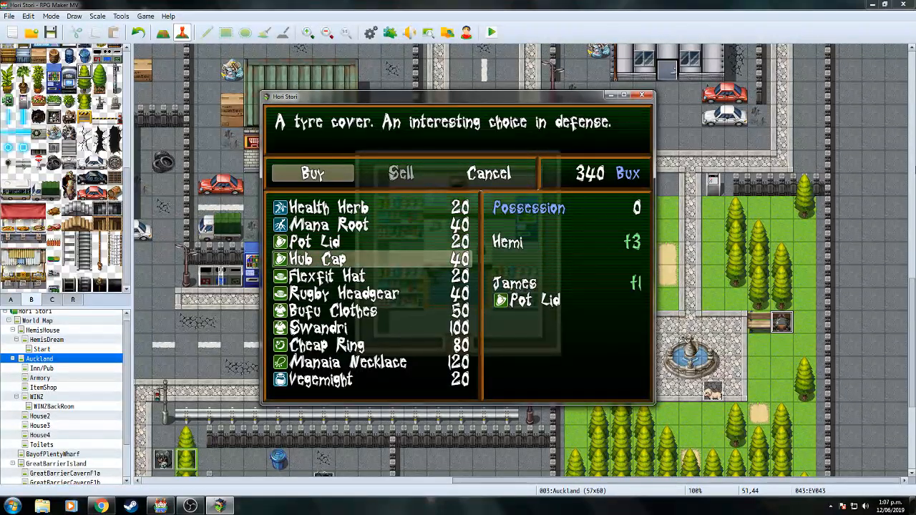
key("Down")
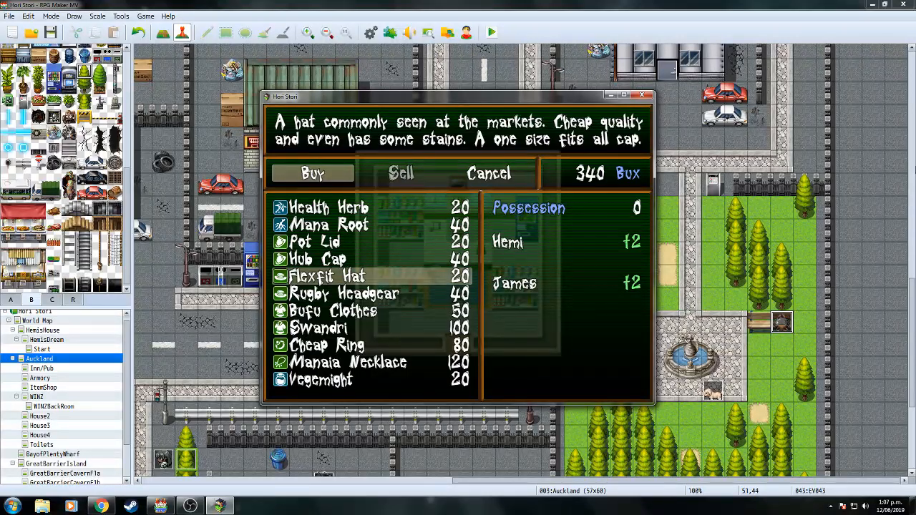
key("Down")
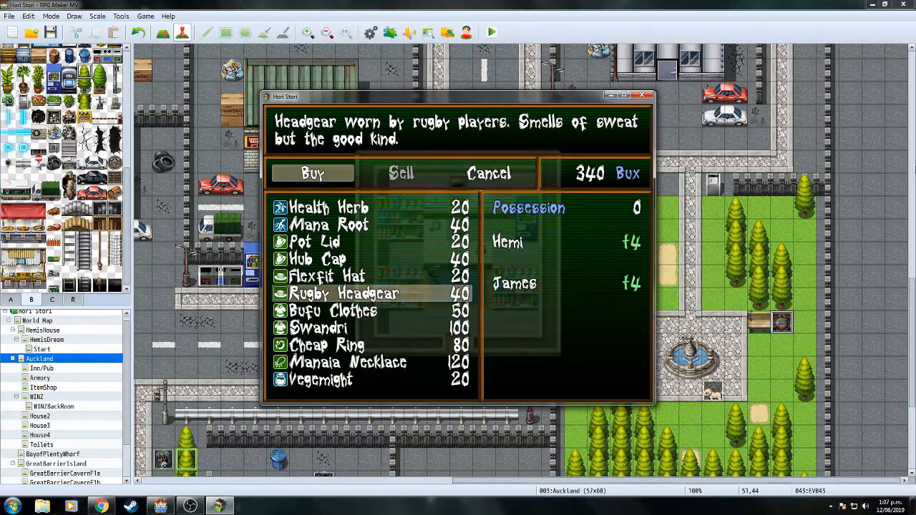
key("Down")
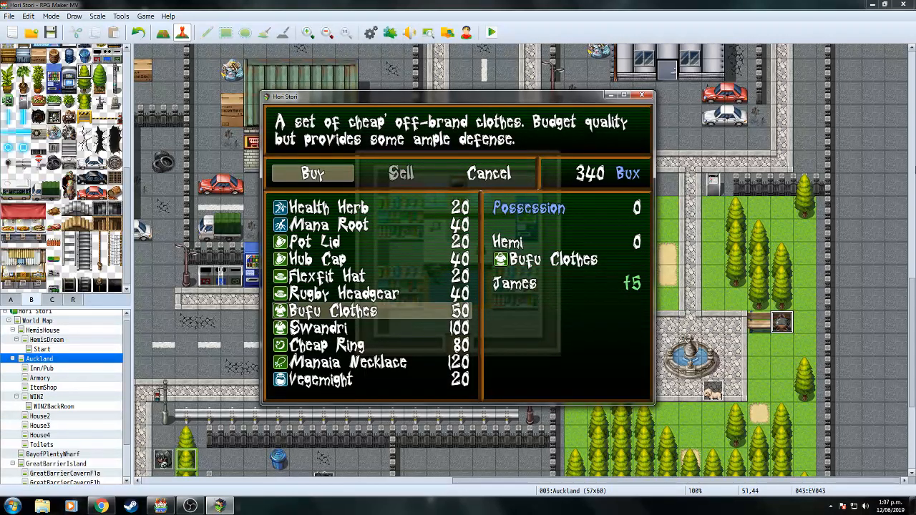
Go fullscreen, browse Swandri, Cheap Ring and Vegemight, then buy one Bufu Clothes.
key("Return")
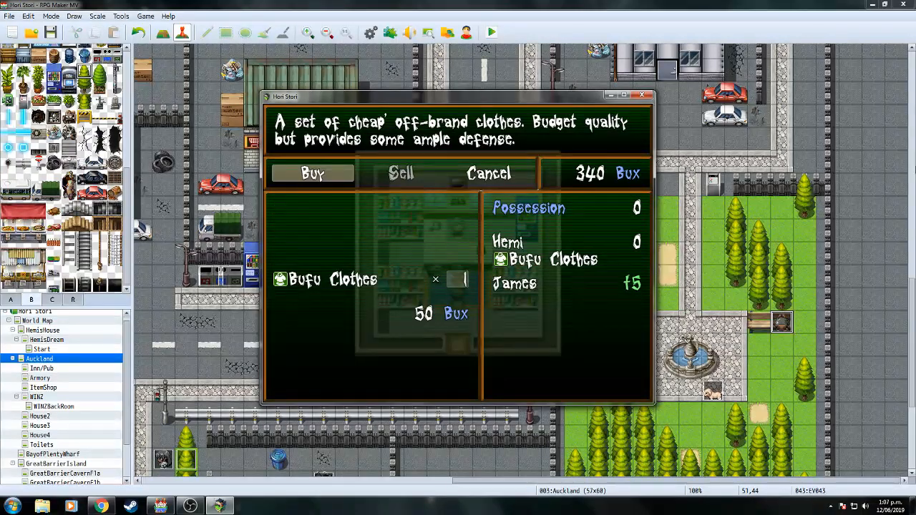
key("F4")
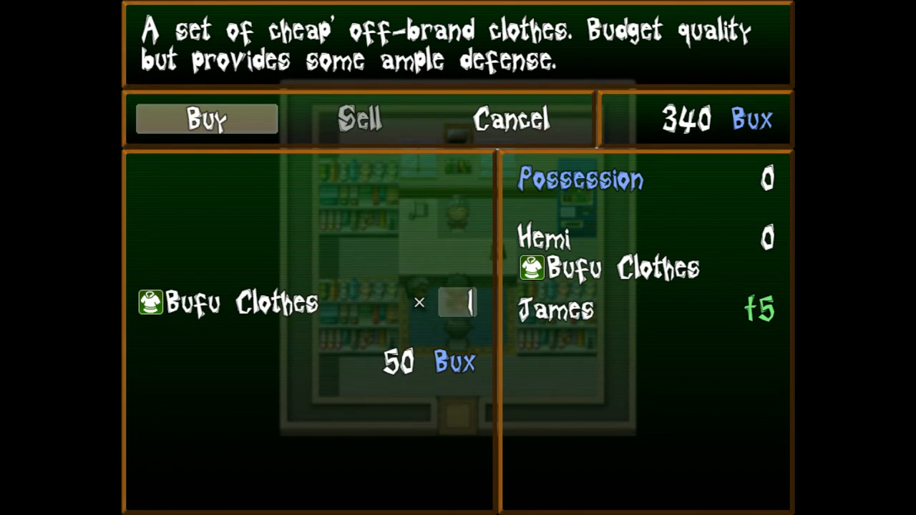
key("Escape")
key("Down")
key("Down")
key("Up")
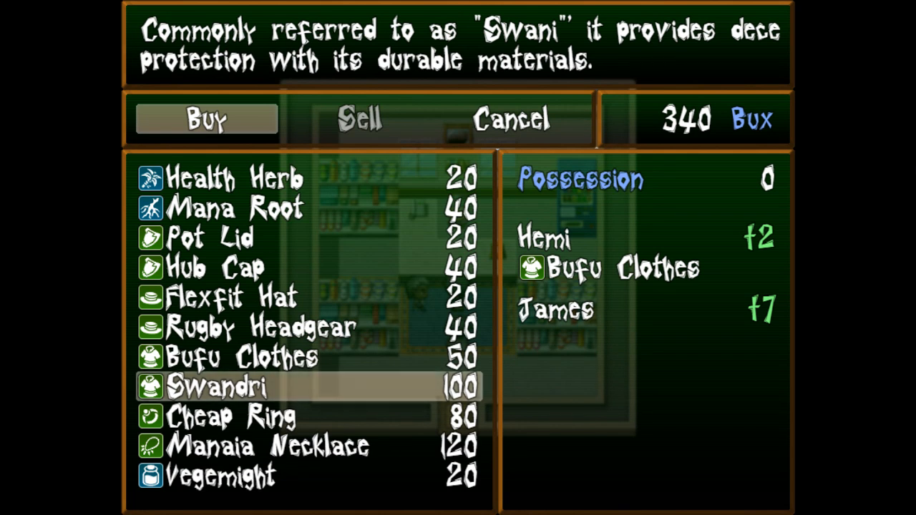
key("Down")
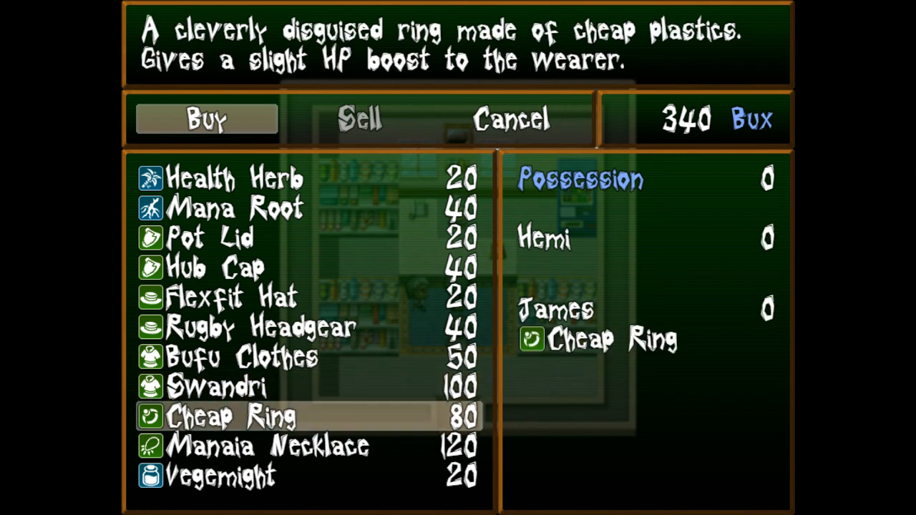
key("Down")
key("Down")
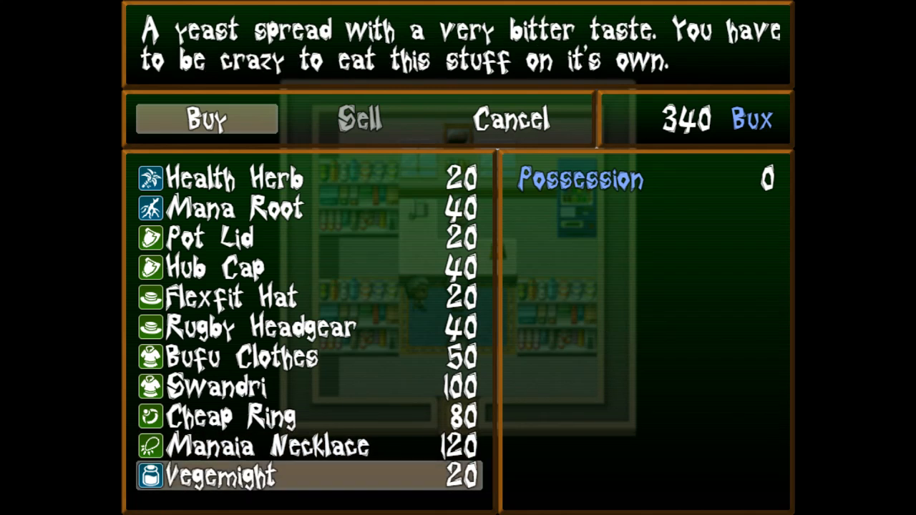
key("Up")
key("Up")
key("Up")
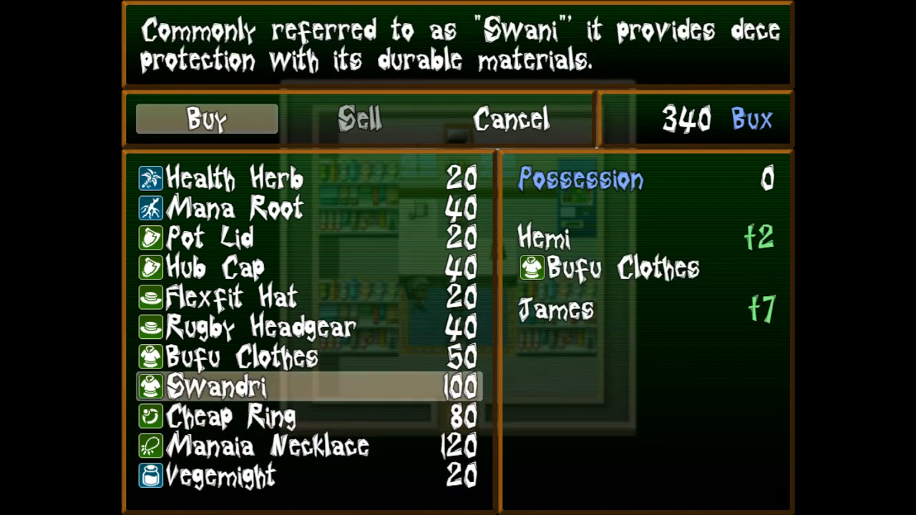
key("Up")
key("Return")
key("Return")
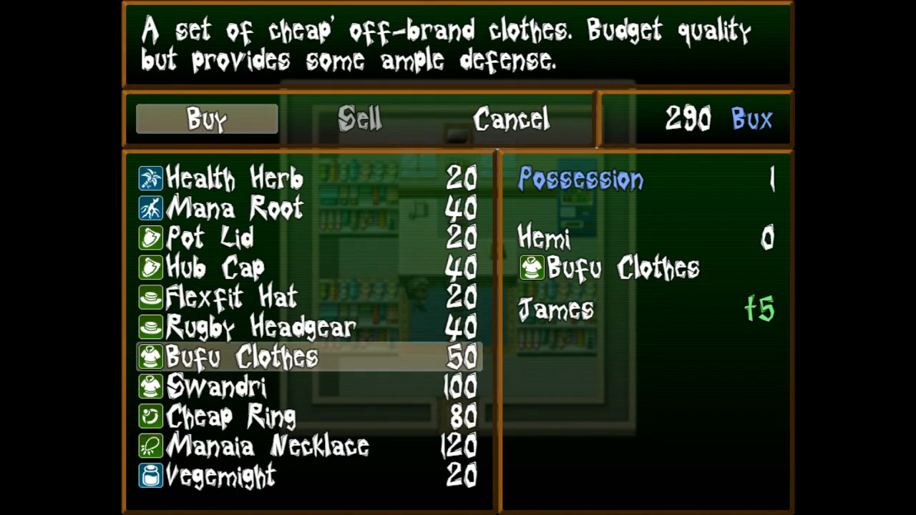
Close the shop and walk the party into the park beside the bench.
key("Escape")
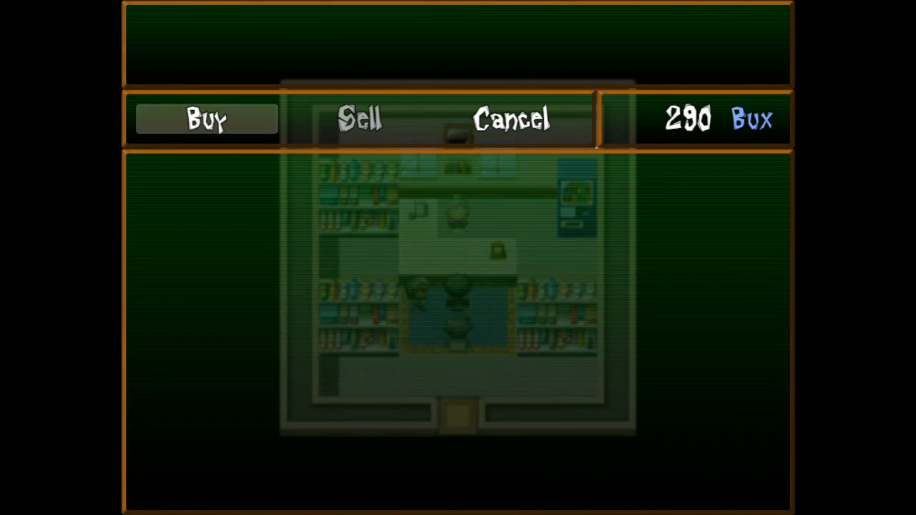
key("Escape")
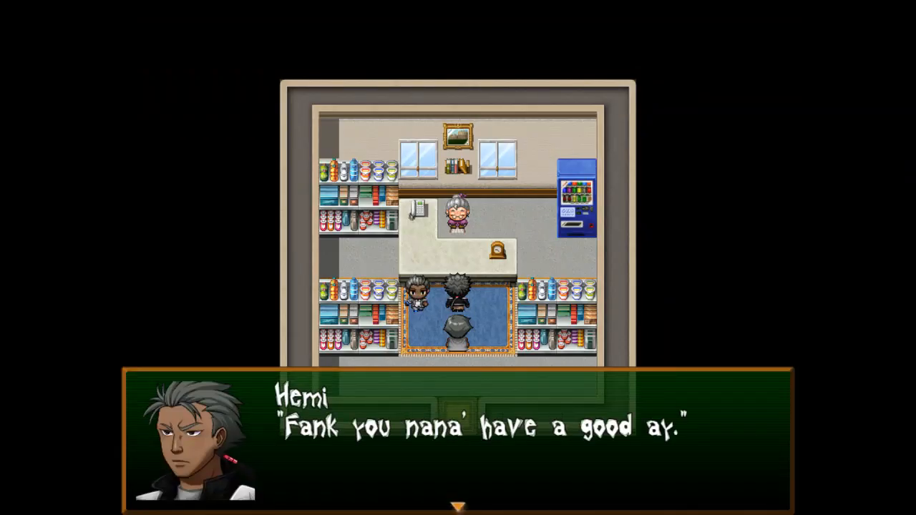
key("Return")
key("Down")
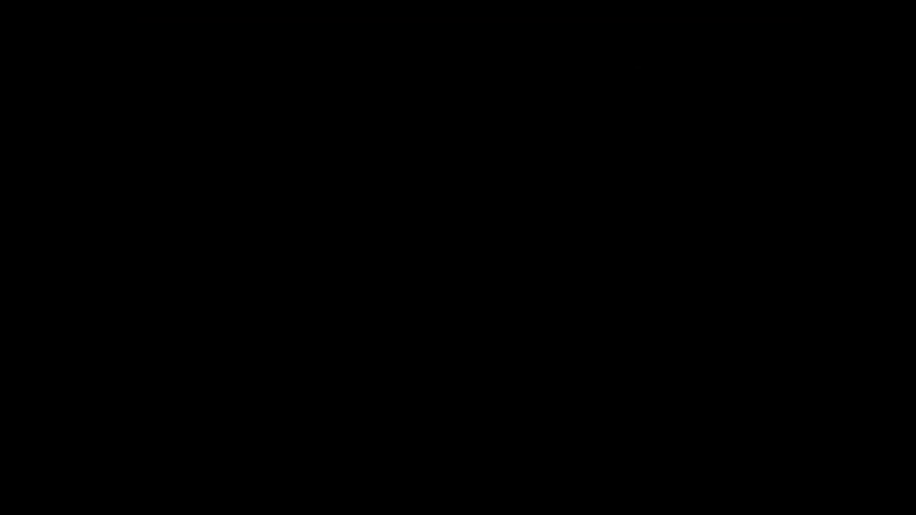
key("Down")
key("Right")
key("Right")
key("Down")
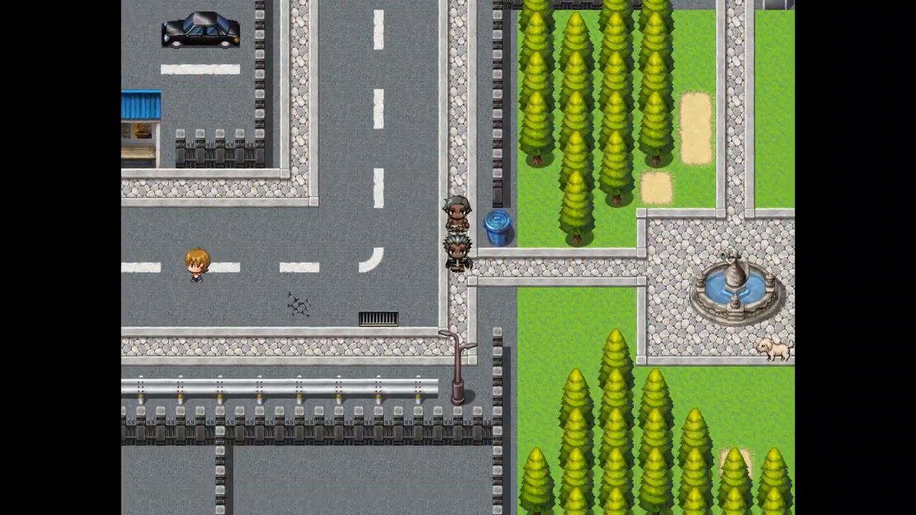
key("Right")
key("Right")
key("Up")
key("Right")
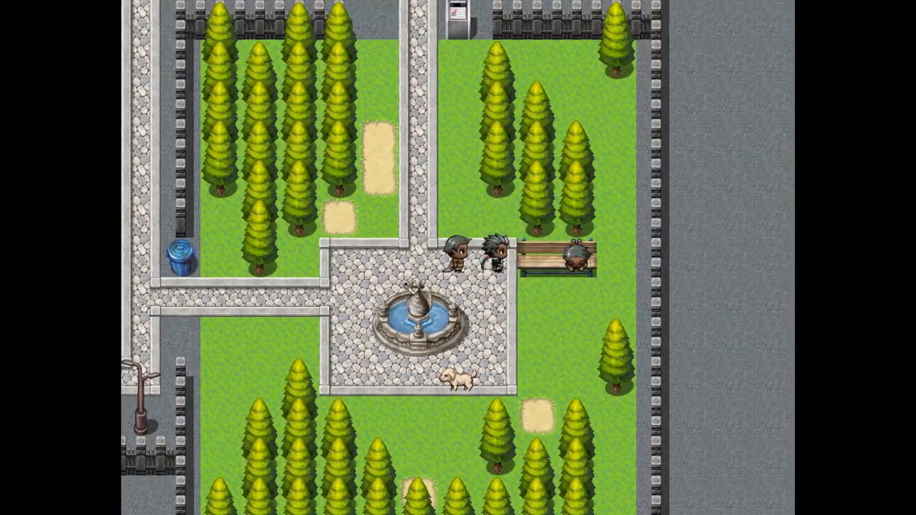
key("Down")
key("Right")
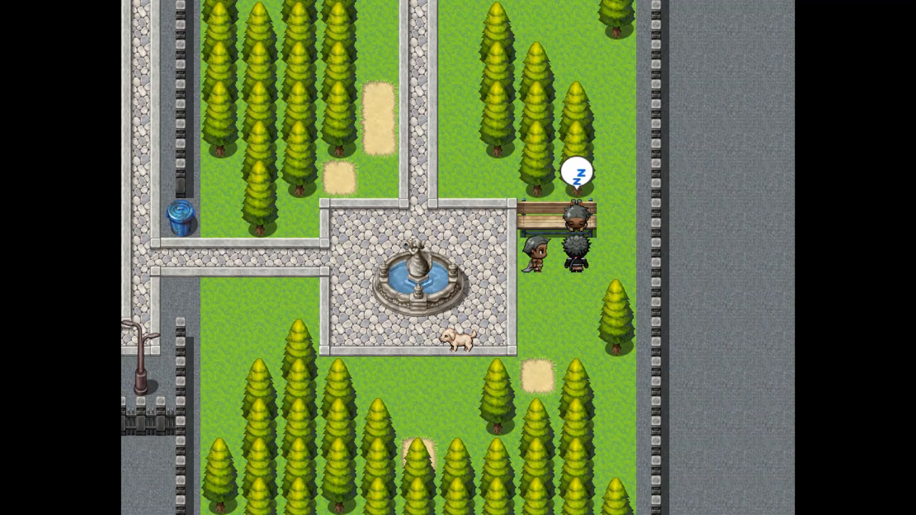
Talk to the bench sleeper until the 'Got 20 Bux' notice appears.
key("Return")
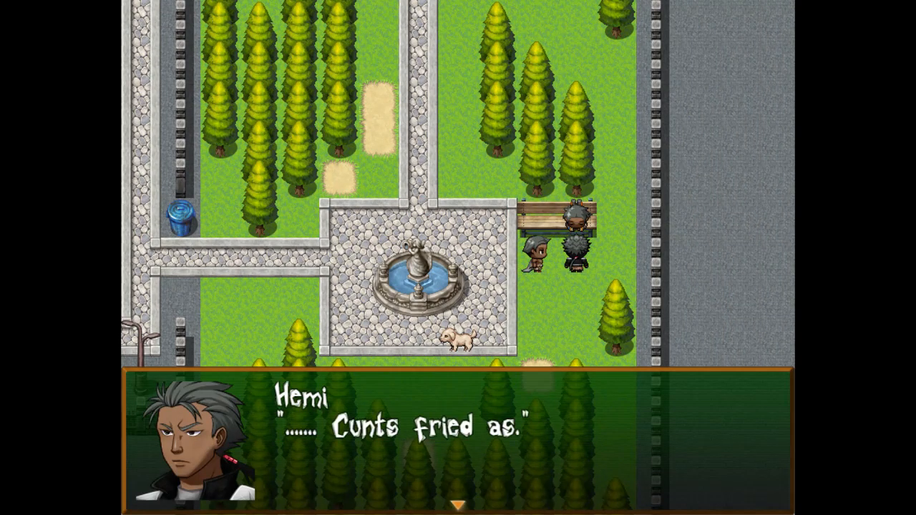
key("Return")
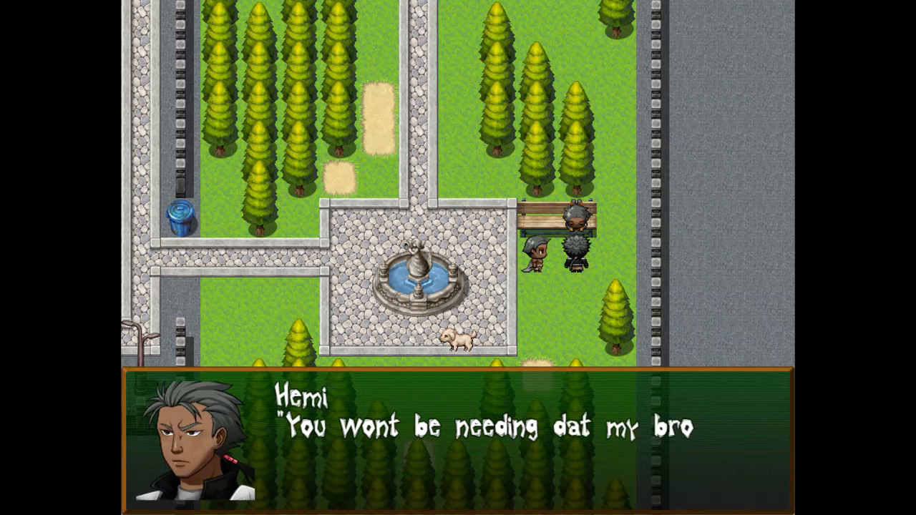
key("Return")
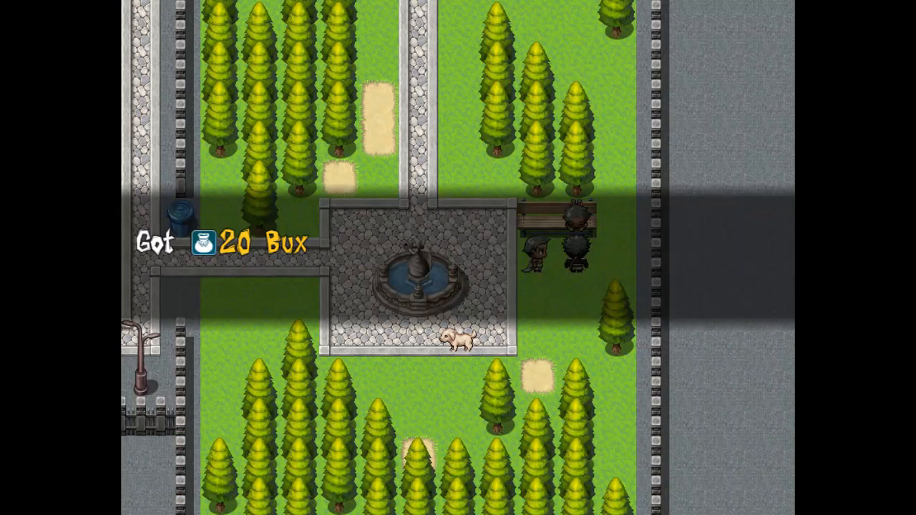
key("Return")
Circle the fountain plaza and talk to the bench sleeper again.
key("Left")
key("Up")
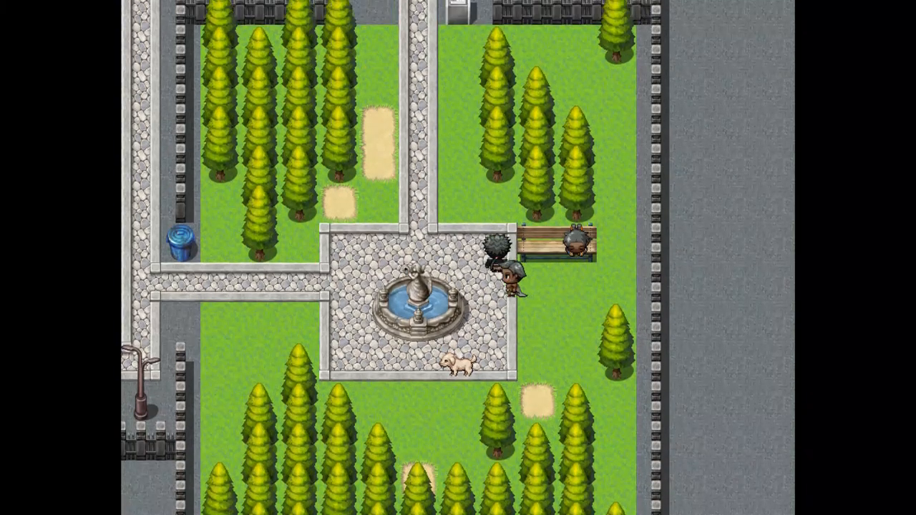
key("Left")
key("Right")
key("Down")
key("Right")
key("Right")
key("Up")
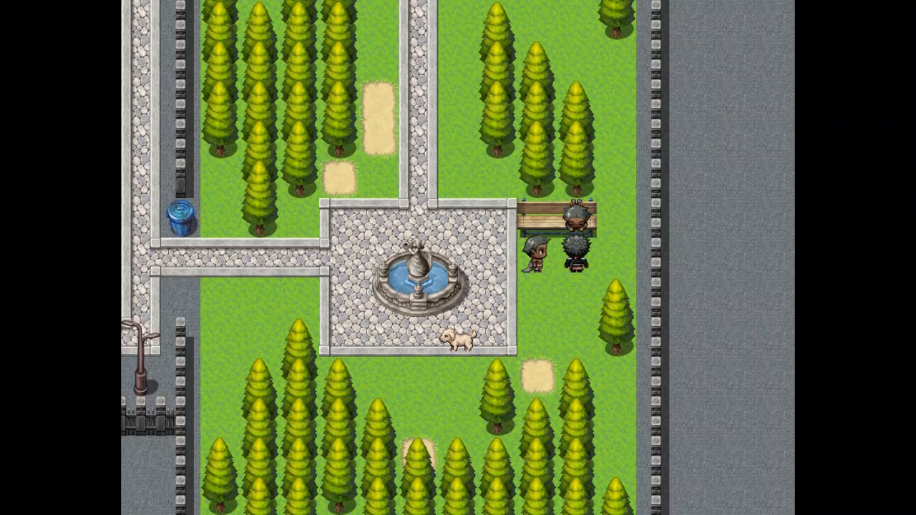
key("Return")
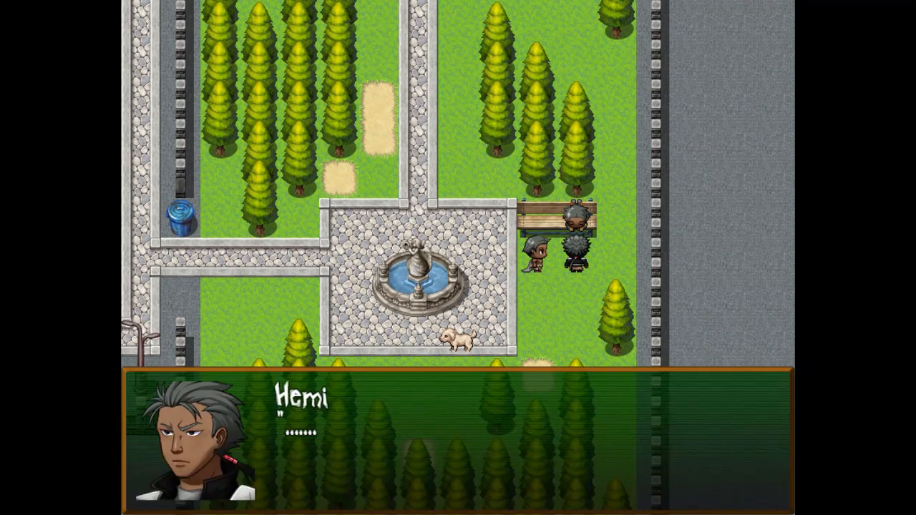
key("Return")
Walk left through the park and open the game menu showing 310 Bux.
key("Left")
key("Up")
key("Left")
key("Escape")
key("Escape")
key("Right")
key("Up")
key("Up")
key("Escape")
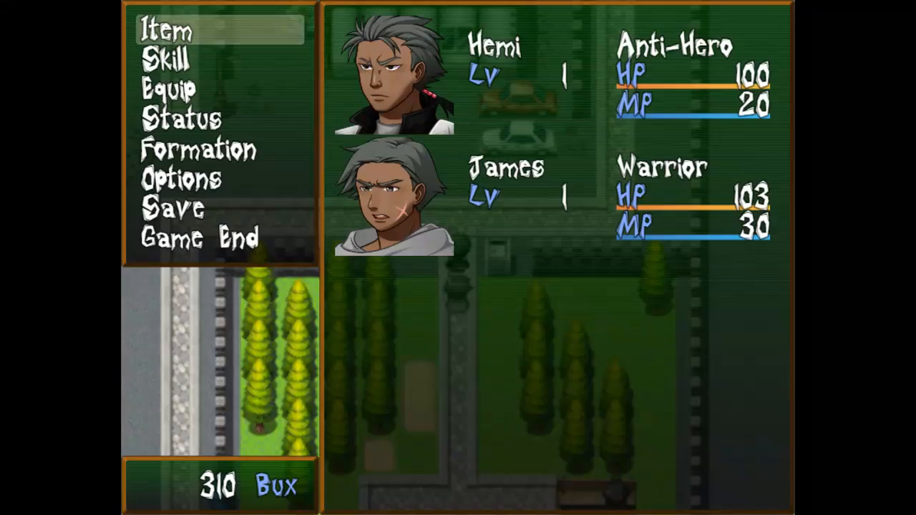
Open Equip for Hemi and look over his body and head slots without changing them.
key("Down")
key("Down")
key("Return")
key("Up")
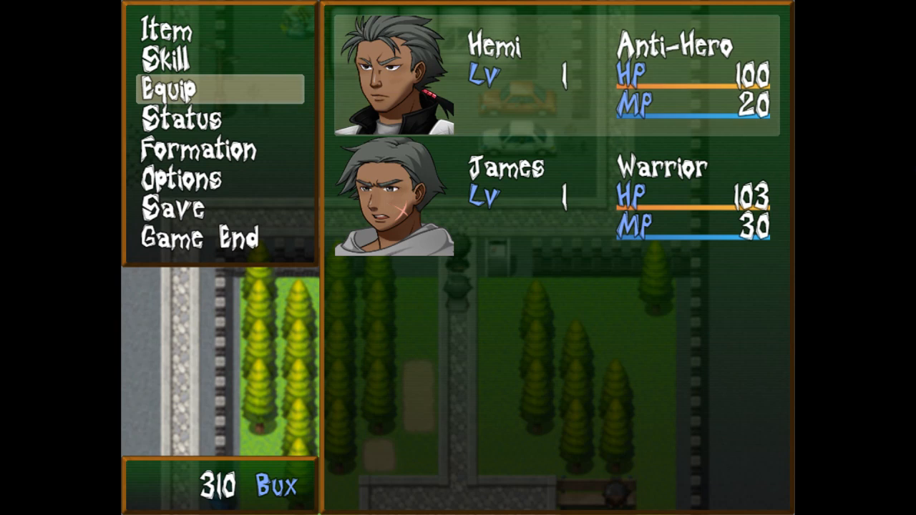
key("Return")
key("Return")
key("Down")
key("Down")
key("Down")
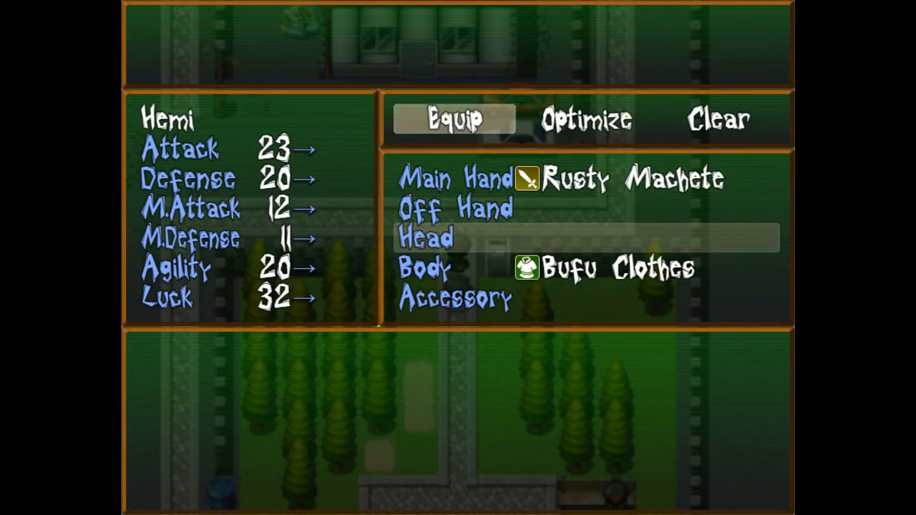
key("Up")
key("Escape")
Equip James with Bufu Clothes in his body slot.
key("Page_Down")
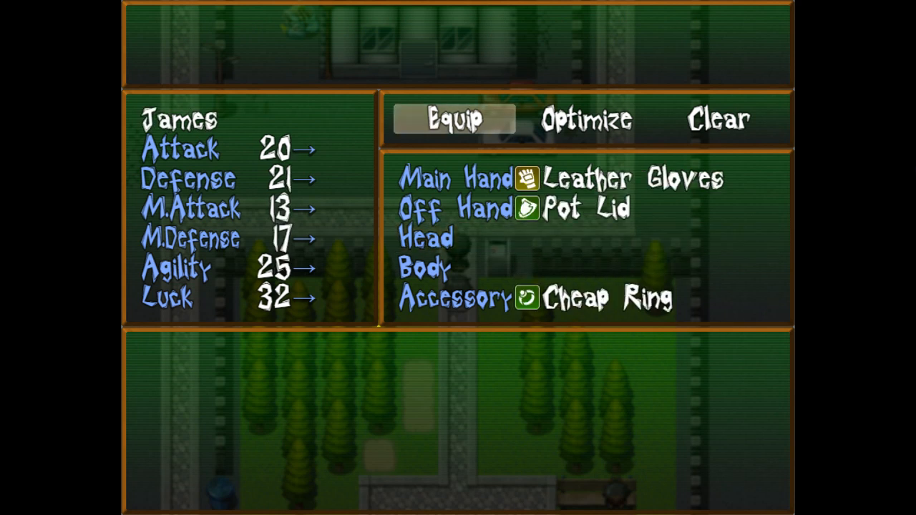
key("Return")
key("Down")
key("Return")
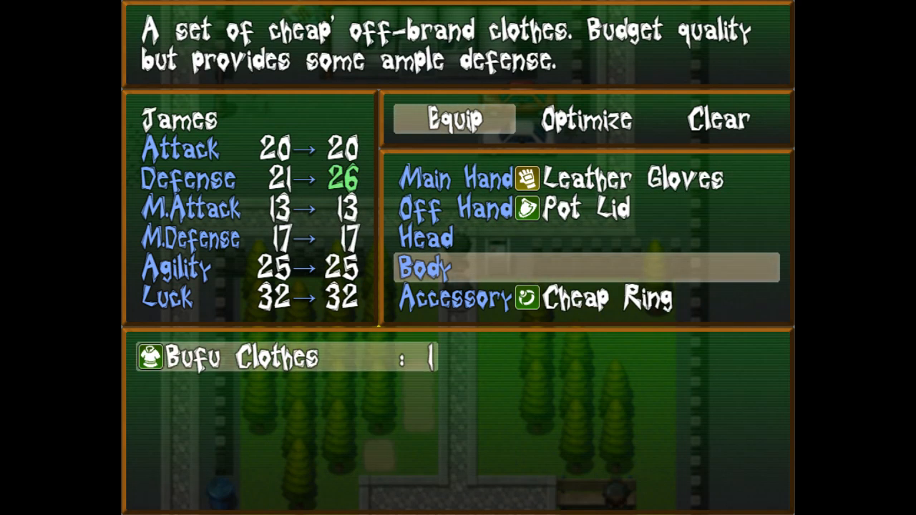
key("Return")
Close the equipment screen and main menu, then walk the party up and left.
key("Escape")
key("Escape")
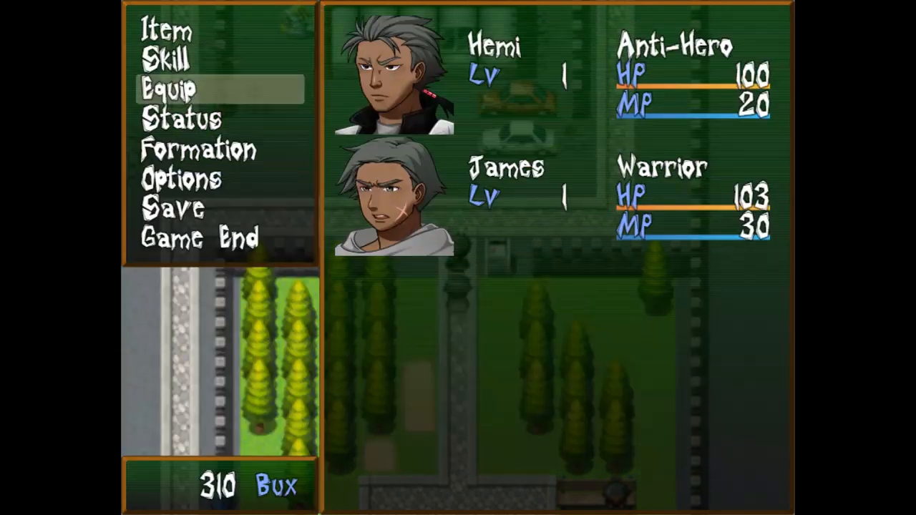
key("Escape")
key("Up")
key("Left")
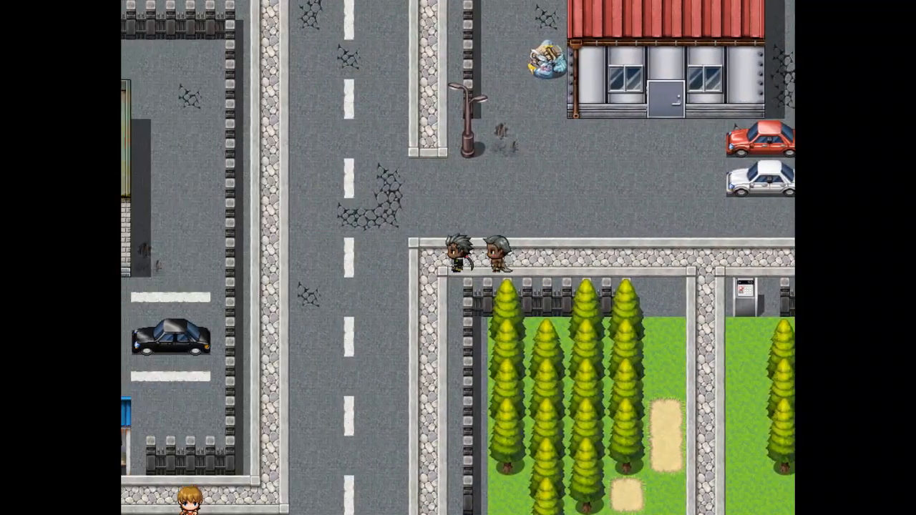
Walk the party north up the road to the red-haired girl and talk to her.
key("Up")
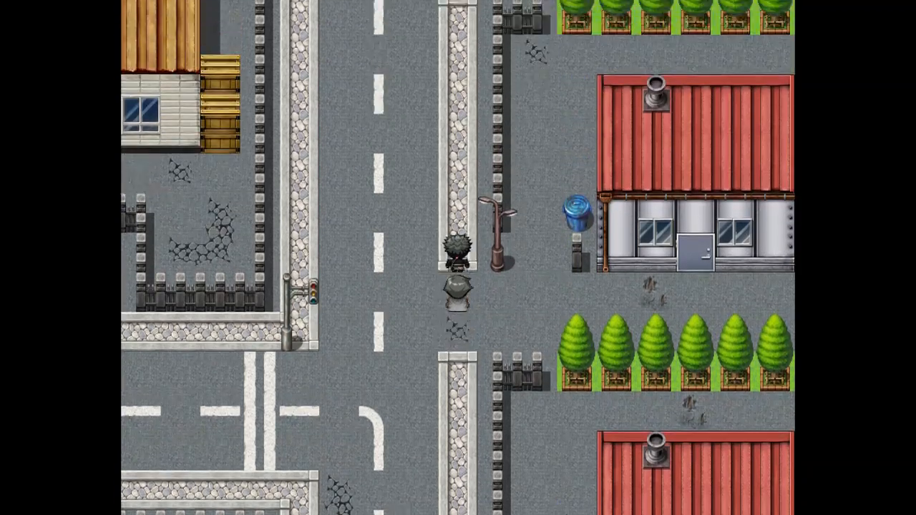
key("Up")
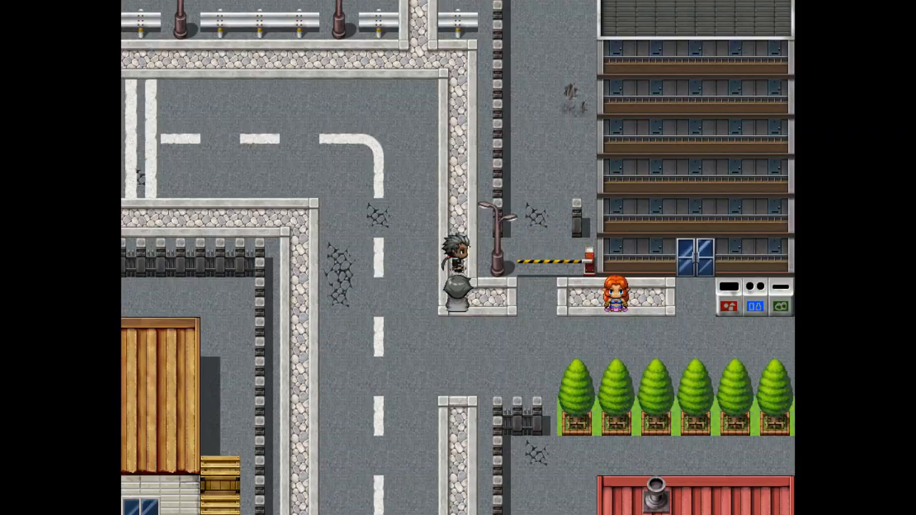
key("Down")
key("Right")
key("Return")
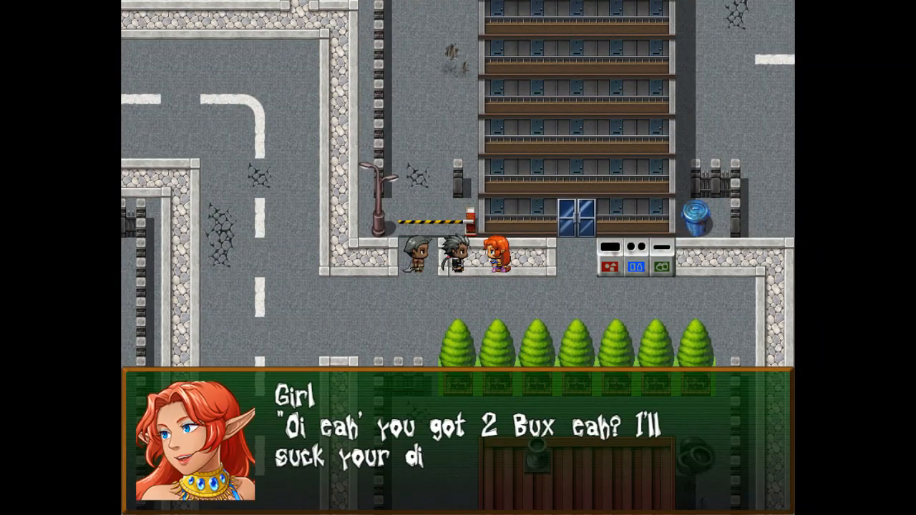
Choose 'Ask about Kahu' and advance through her reply until the park scene starts.
key("Down")
key("Up")
key("Return")
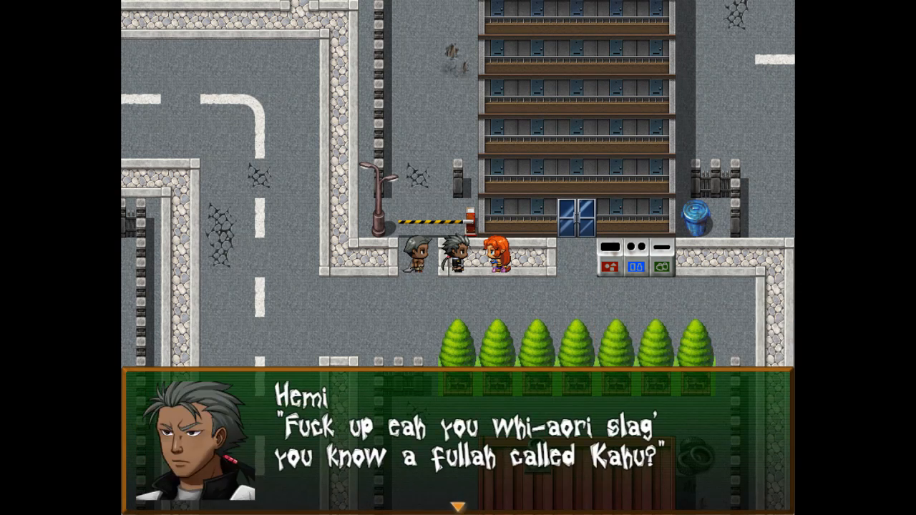
key("Return")
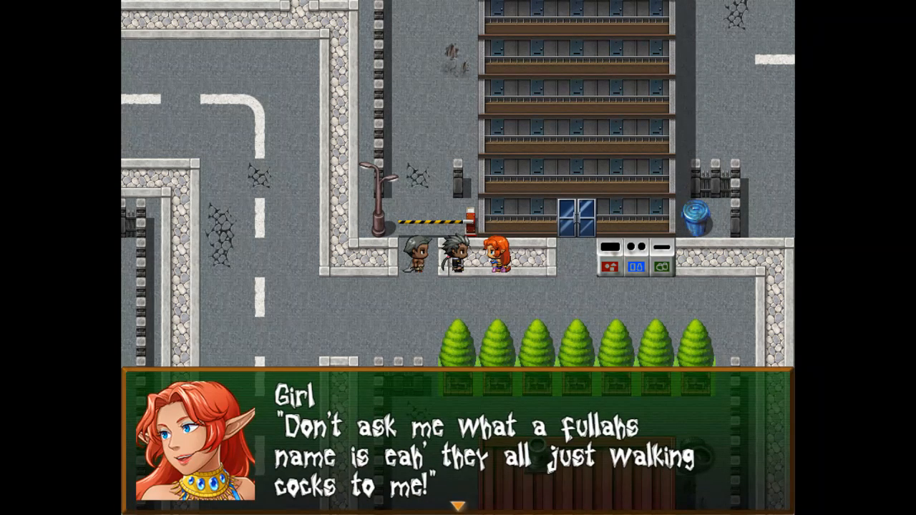
key("Return")
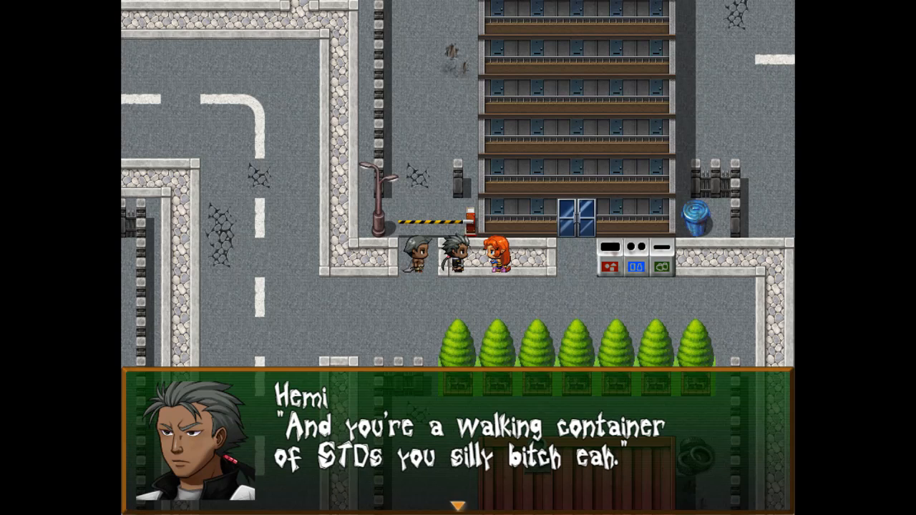
key("Return")
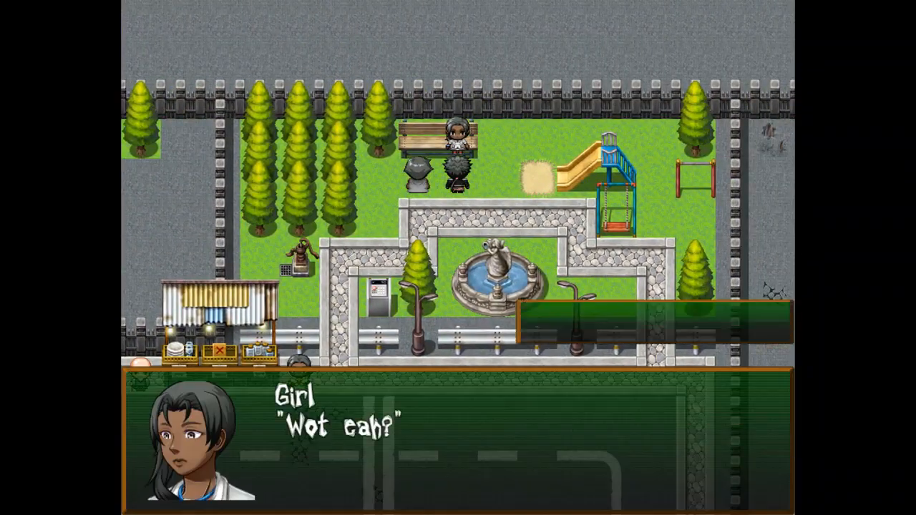
Ask the park girl about Kahu and read her directions to the WINZ guy northwest of the Armory.
key("Down")
key("Up")
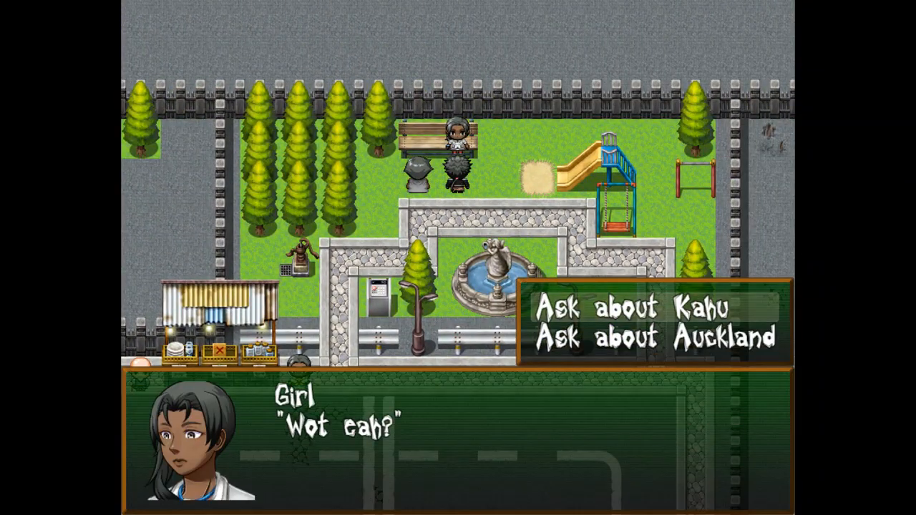
key("Return")
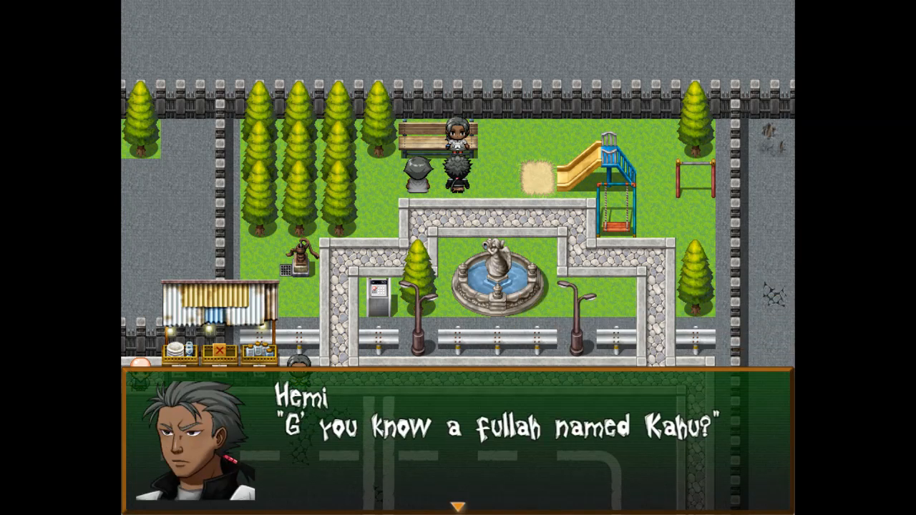
key("Return")
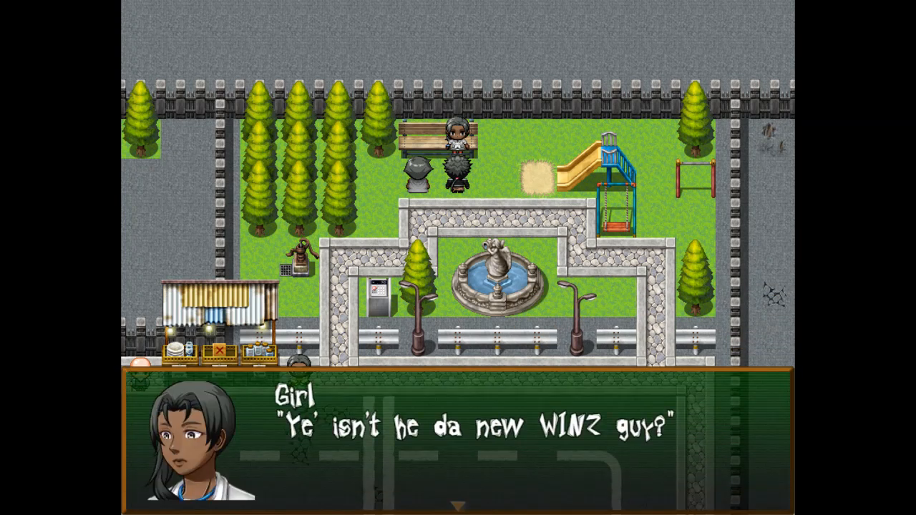
key("Return")
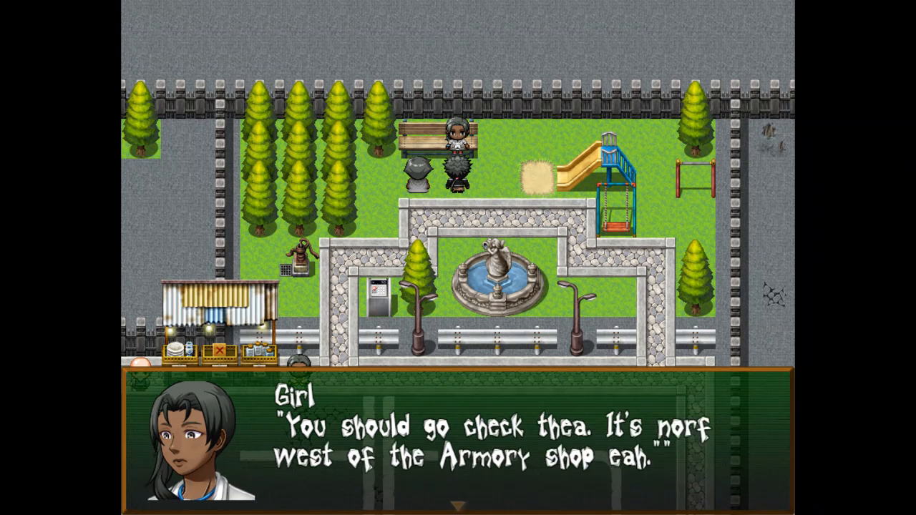
key("Return")
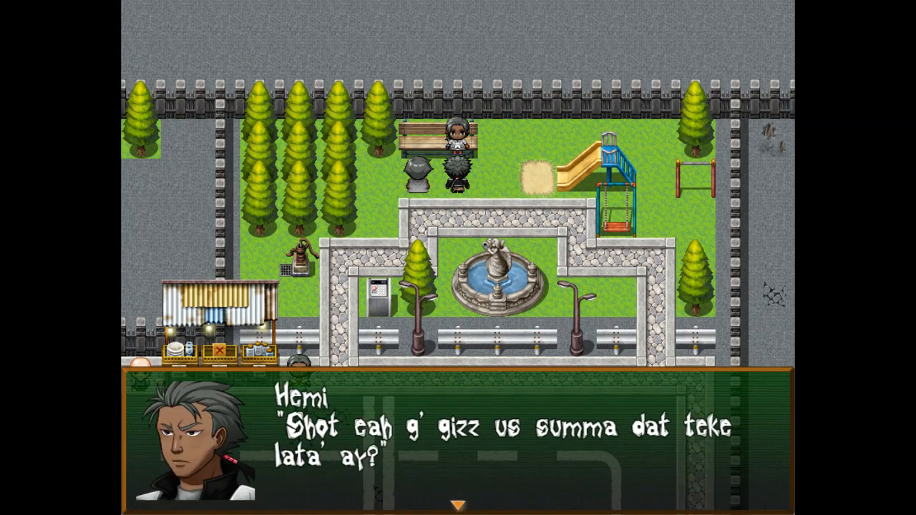
key("Return")
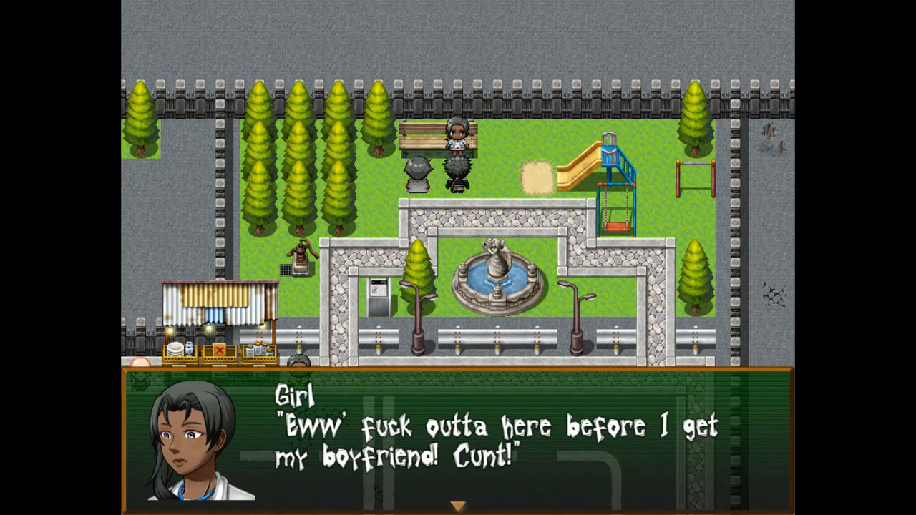
key("Return")
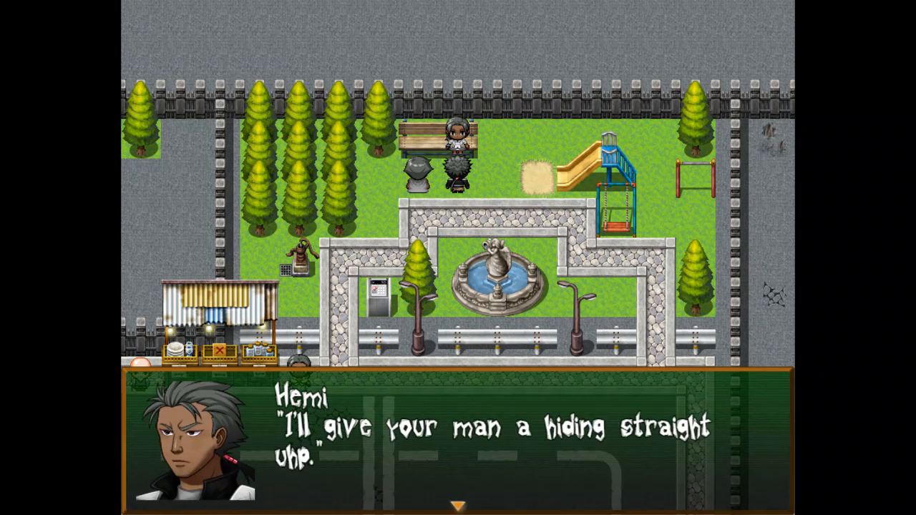
key("Return")
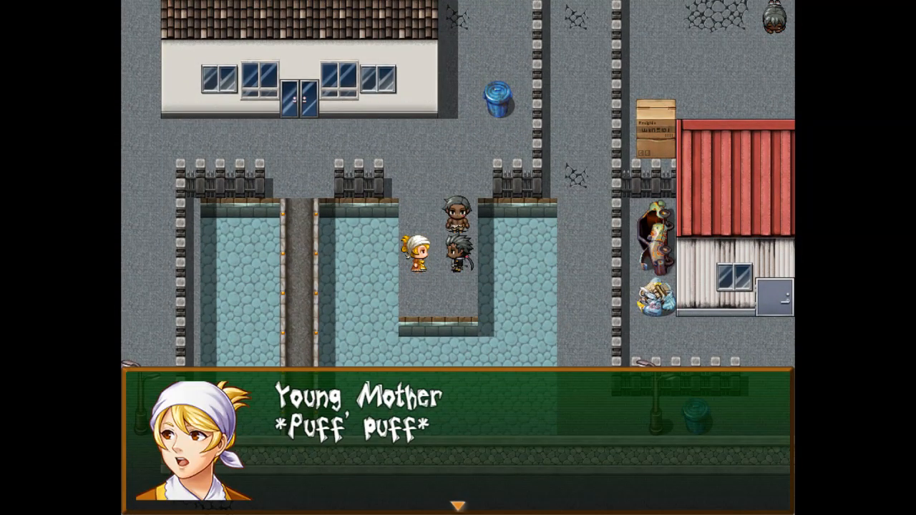
Ask the Young Mother about Kahu and advance her reply until the WINZ office scene begins.
key("Return")
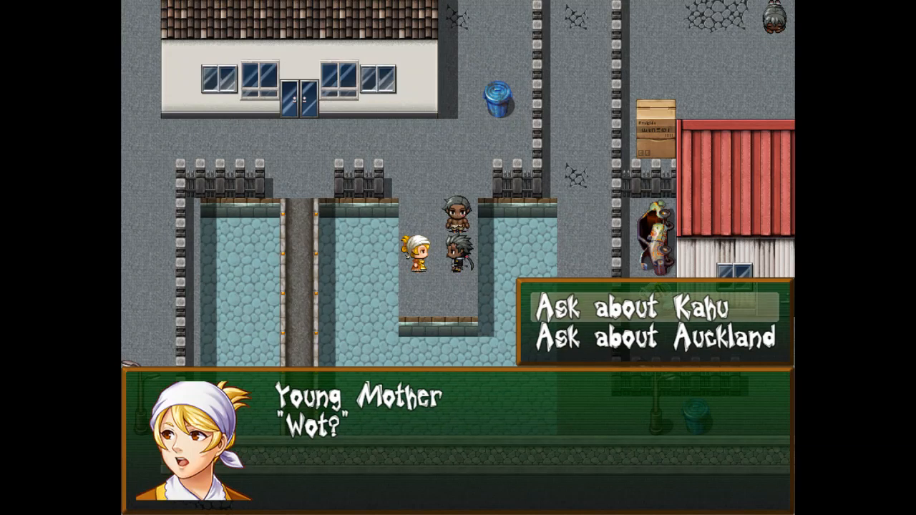
key("Return")
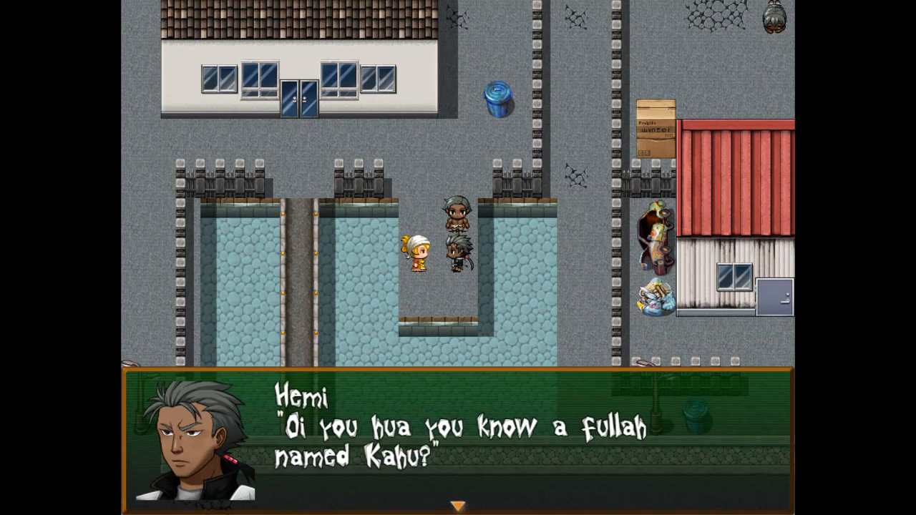
key("Return")
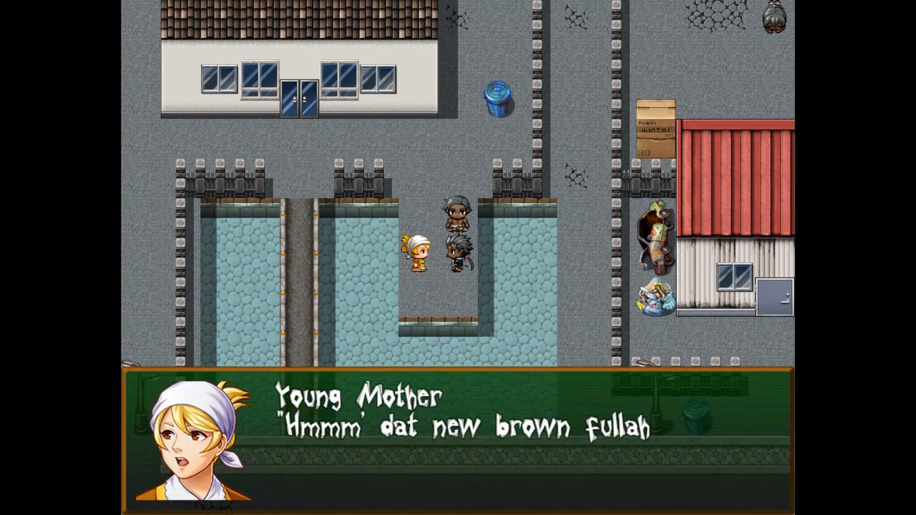
key("Return")
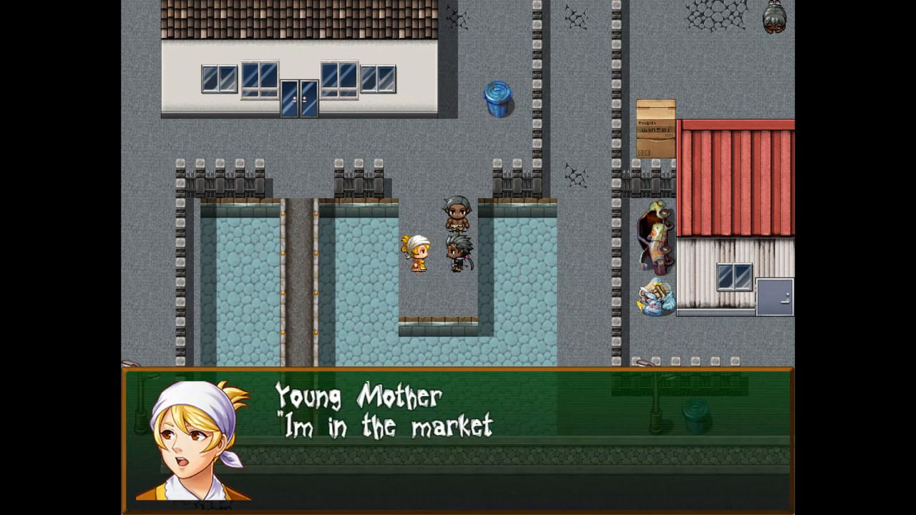
key("Return")
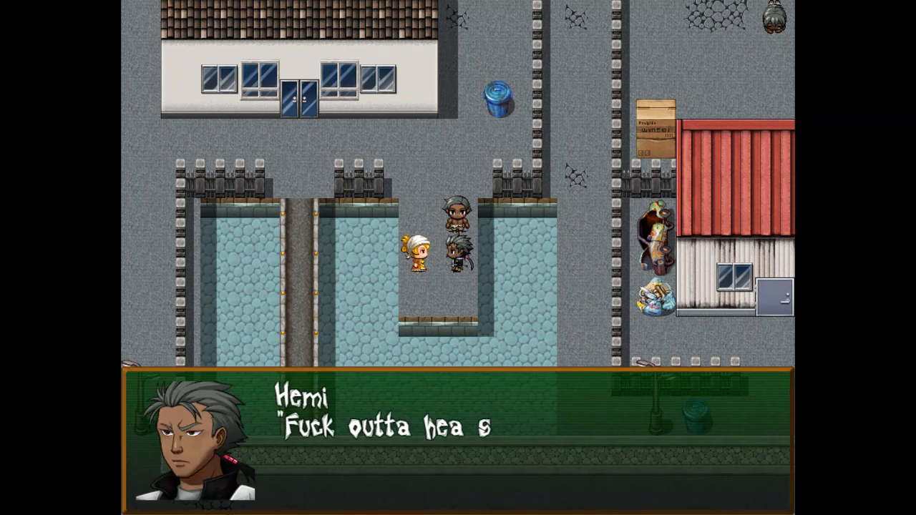
key("Return")
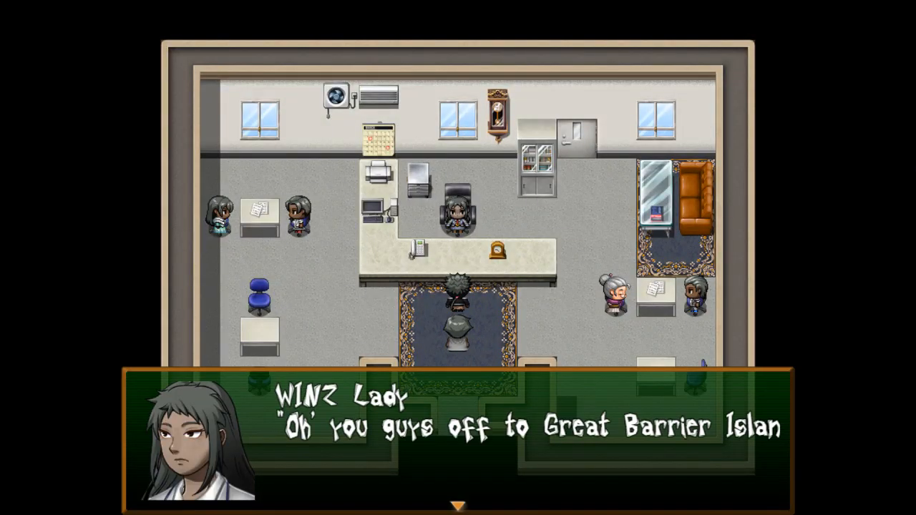
Advance through Hemi's reply to the WINZ Lady to finish the conversation.
key("Return")
key("Return")
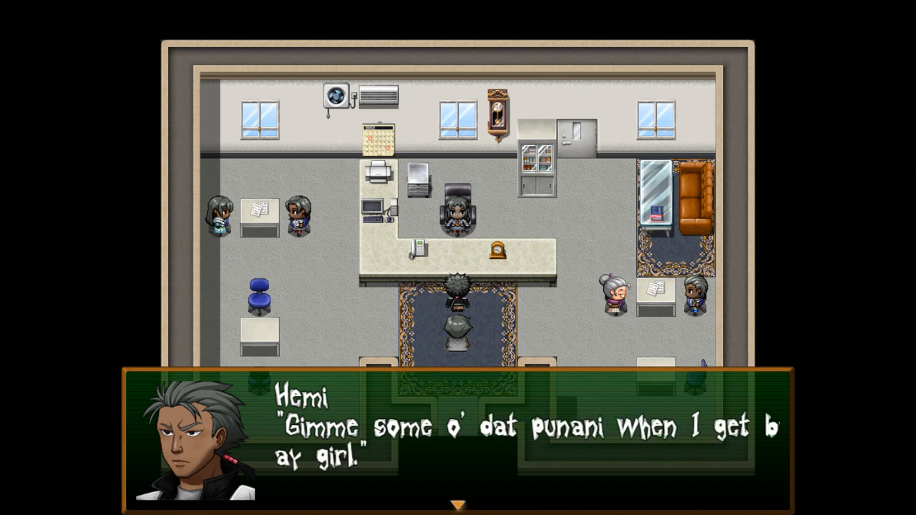
key("Return")
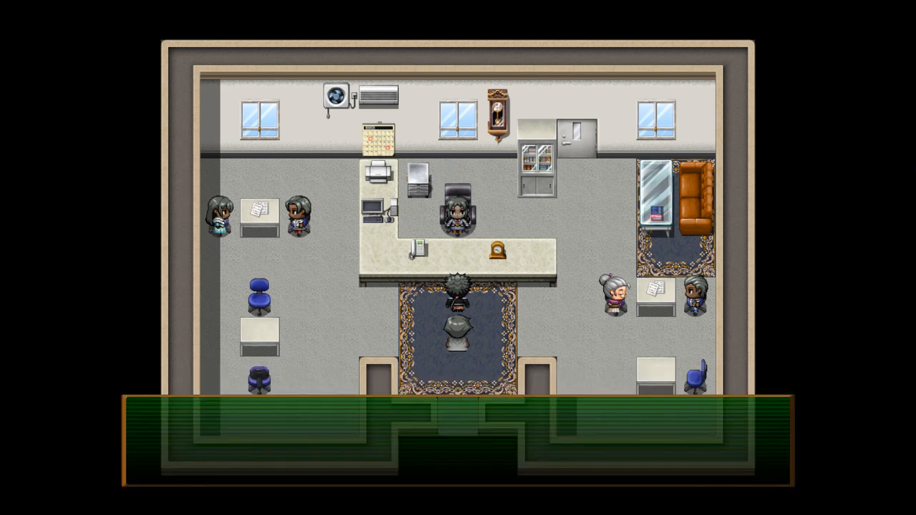
key("Return")
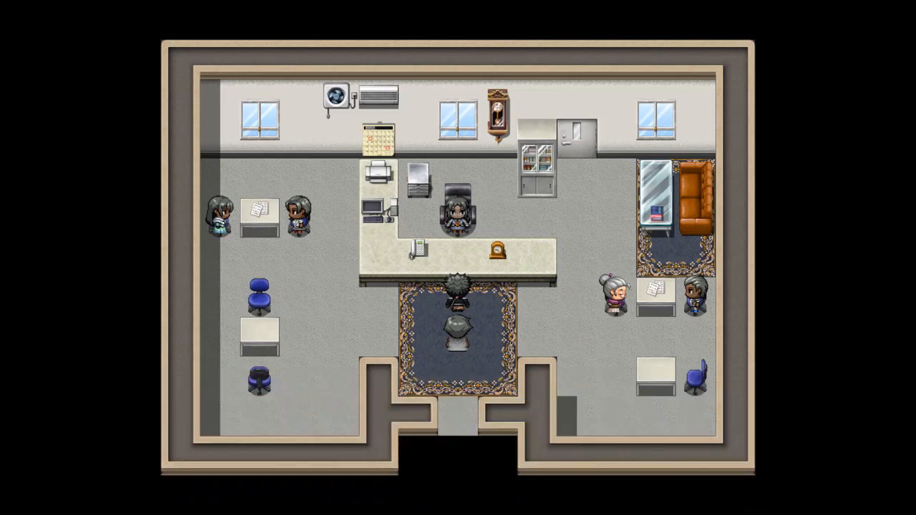
Open the Save screen from the party menu, browse the slots, cancel, and leave full-screen.
key("Escape")
key("Up")
key("Up")
key("Return")
key("Down")
key("Down")
key("Up")
key("Up")
key("Escape")
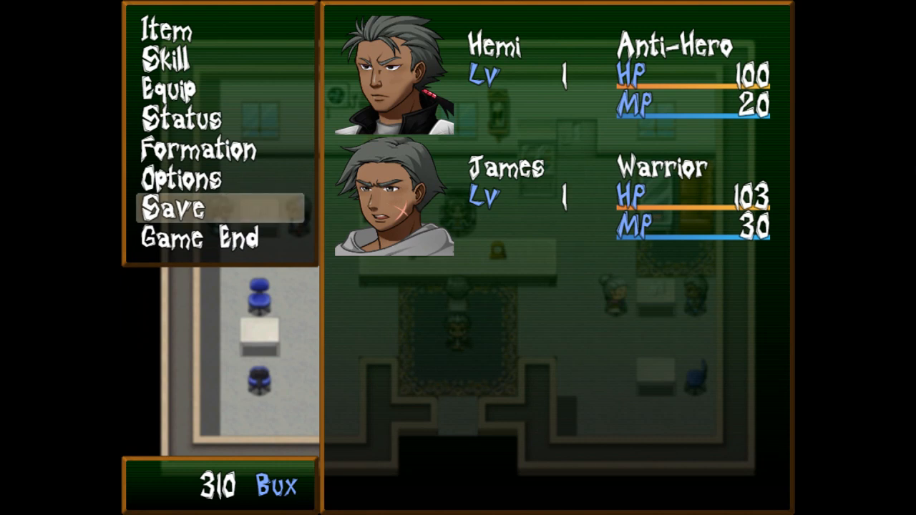
key("F4")
Close the play-test and open page 2 of the WINZ Lady event on the WINZ interior map.
left_click(642, 94)
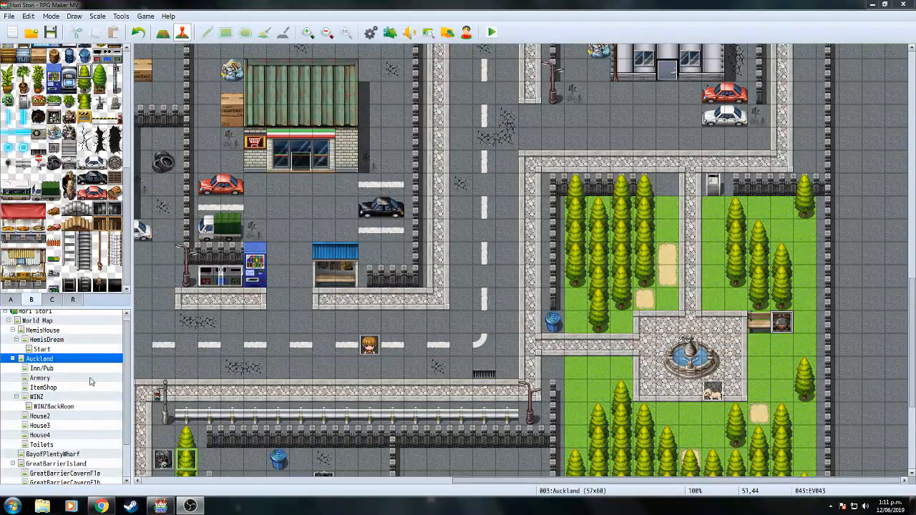
left_click(57, 388)
left_click(50, 397)
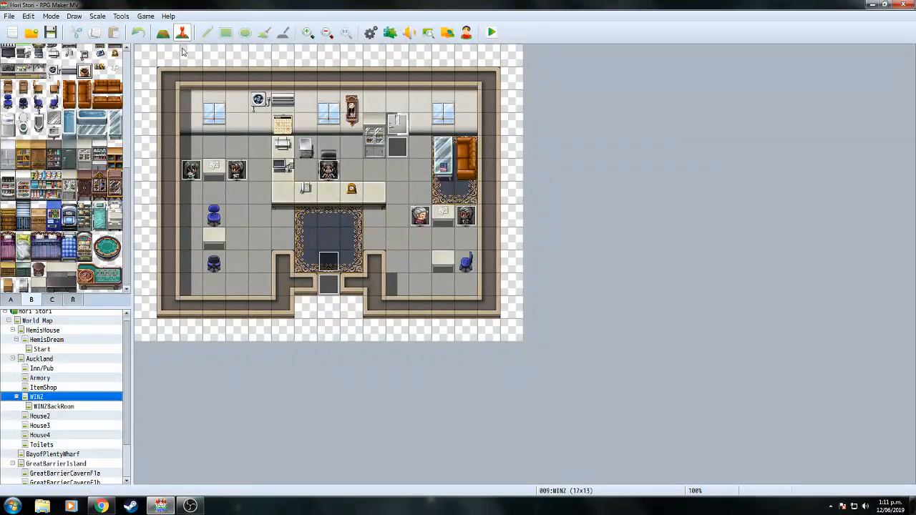
double_click(327, 174)
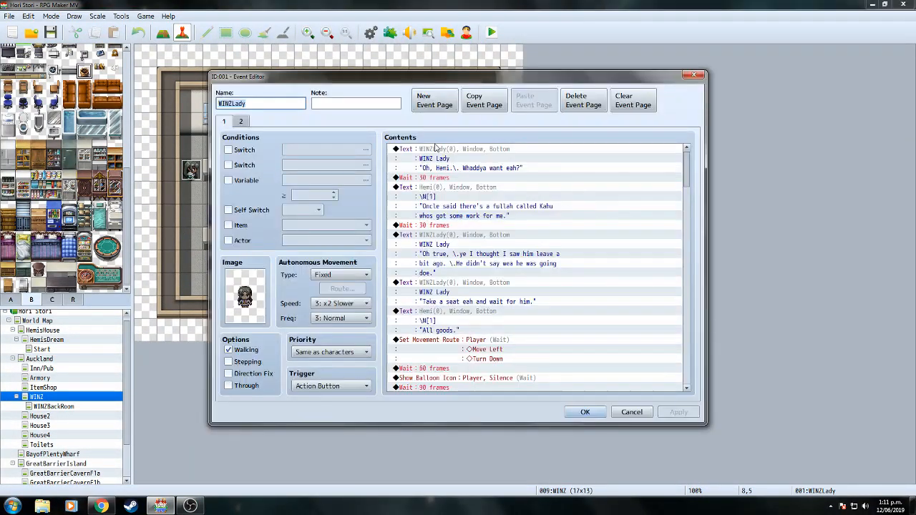
left_click(241, 122)
Break the WINZ Lady's line onto a new line before 'Barrier Island'.
left_click(508, 152)
right_click(508, 151)
left_click(530, 170)
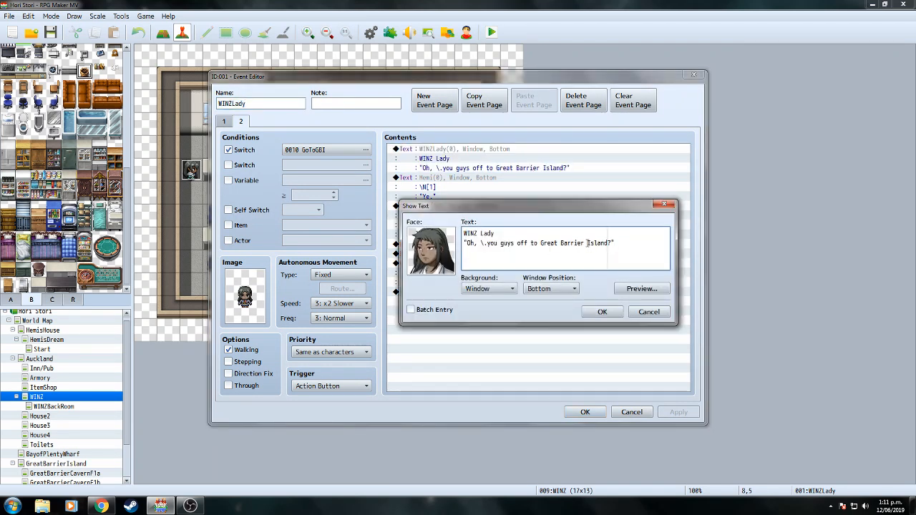
key("Return")
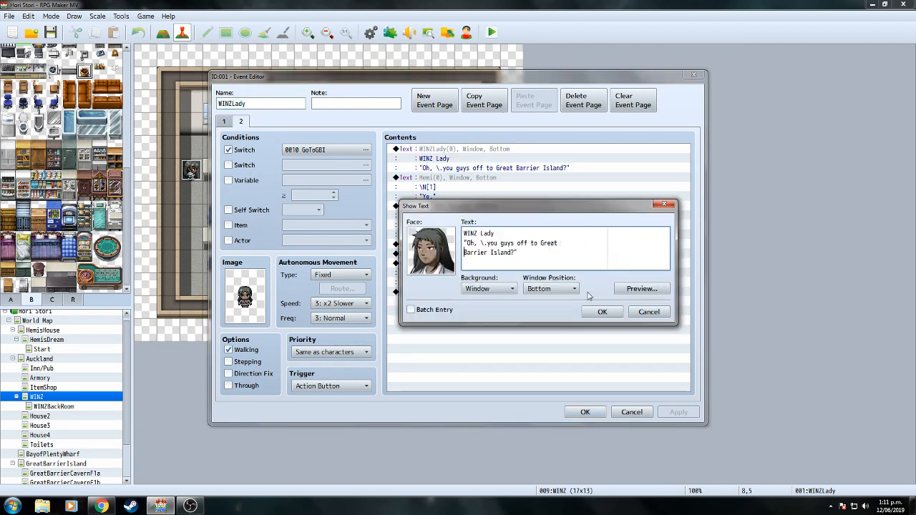
left_click(600, 313)
Break Hemi's reply onto a new line before 'get back' and save the event.
left_click(489, 217)
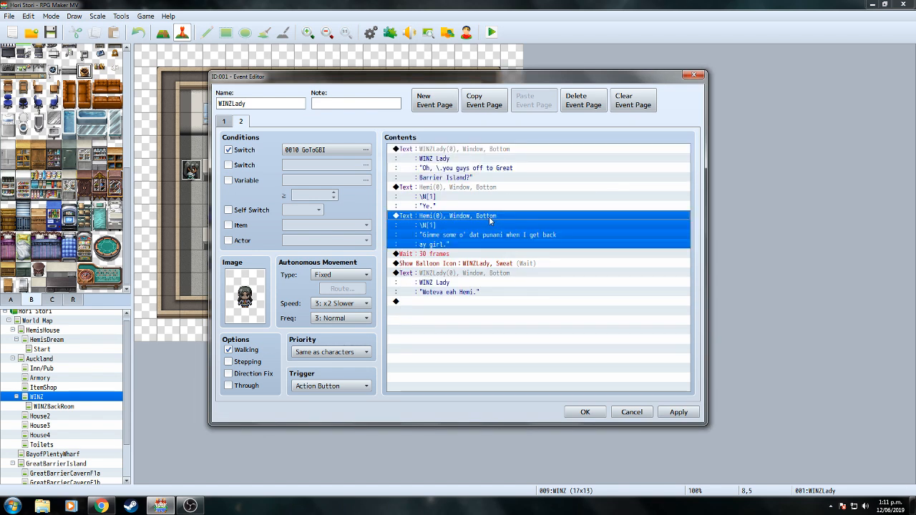
right_click(489, 216)
left_click(506, 239)
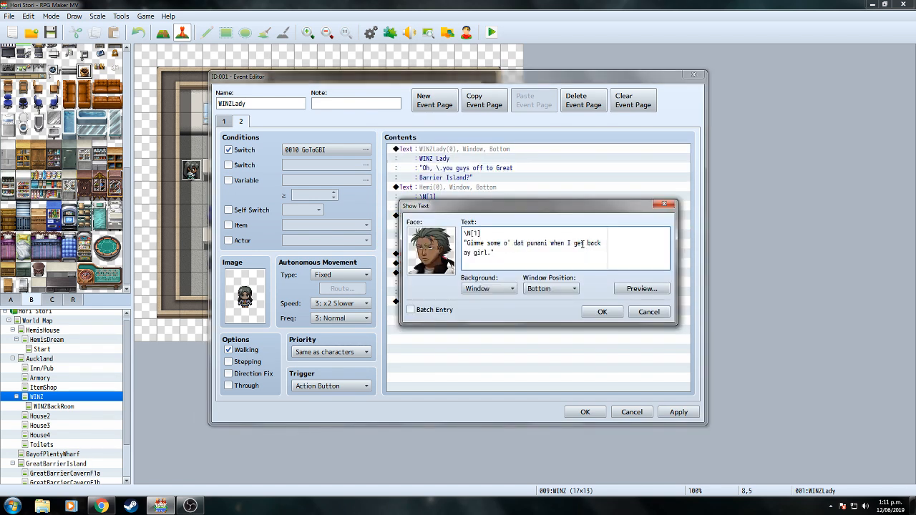
left_click(571, 243)
key("Return")
left_click(608, 311)
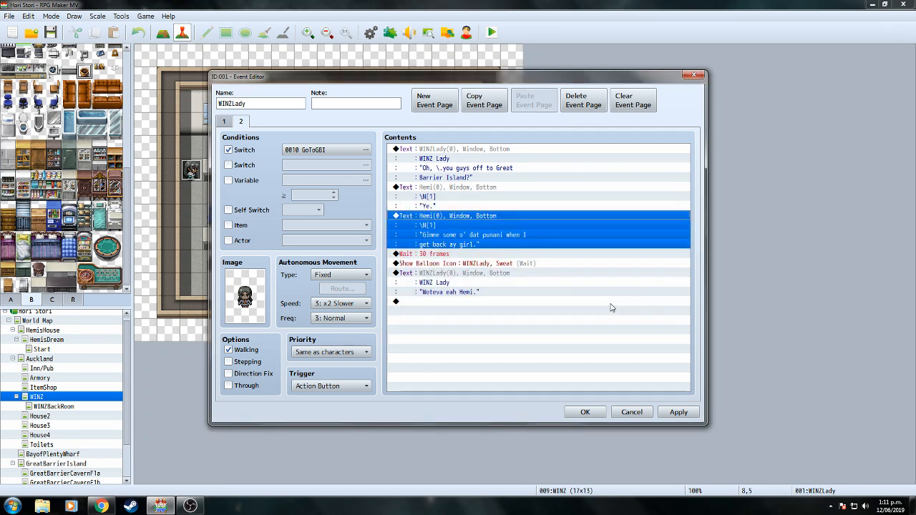
left_click(597, 414)
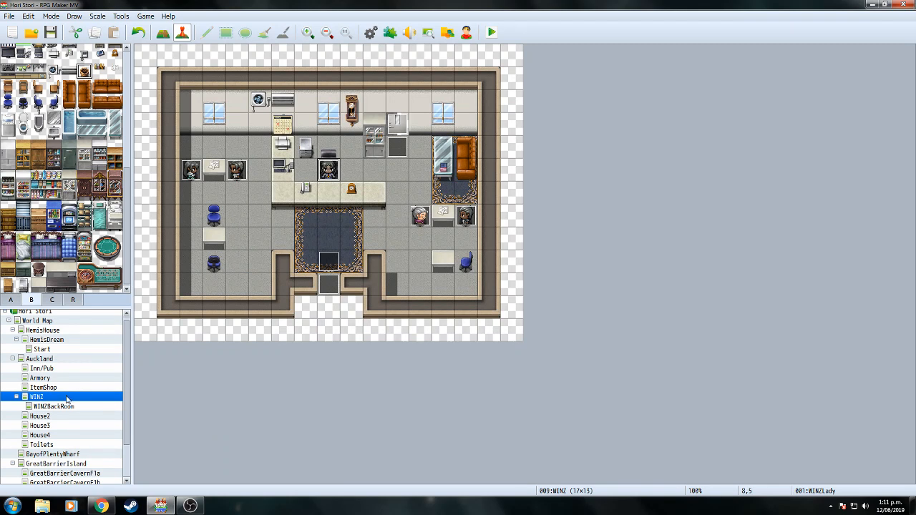
Switch to the Auckland map and review both pages of the young mother's event EV025.
left_click(40, 359)
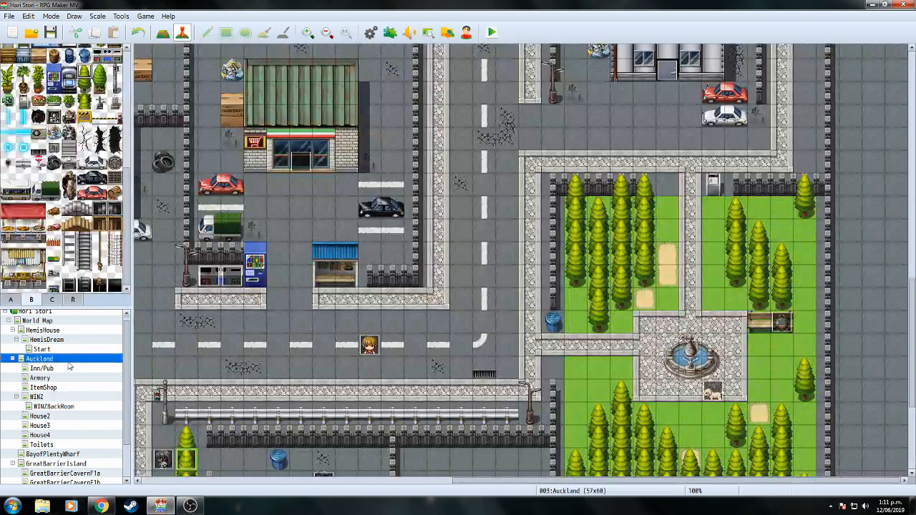
scroll(913, 306, "up", 10)
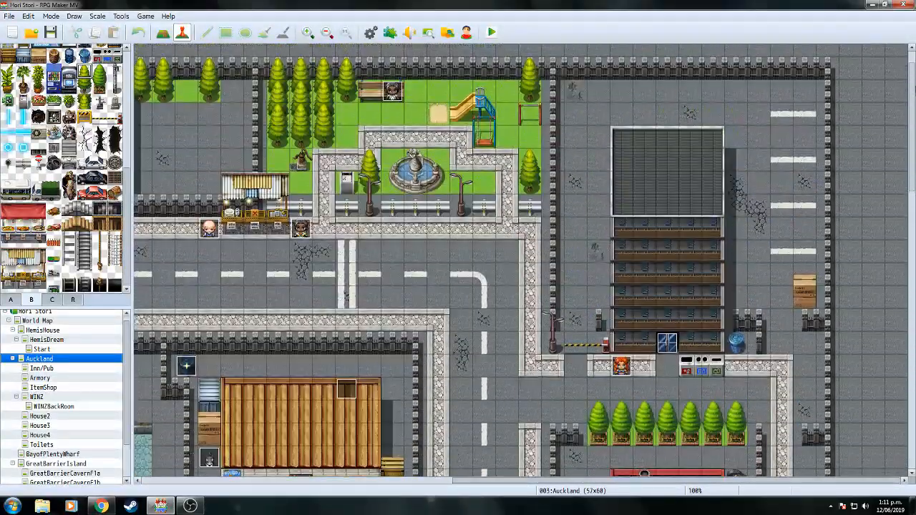
scroll(521, 262, "up", 2)
scroll(586, 474, "down", 12)
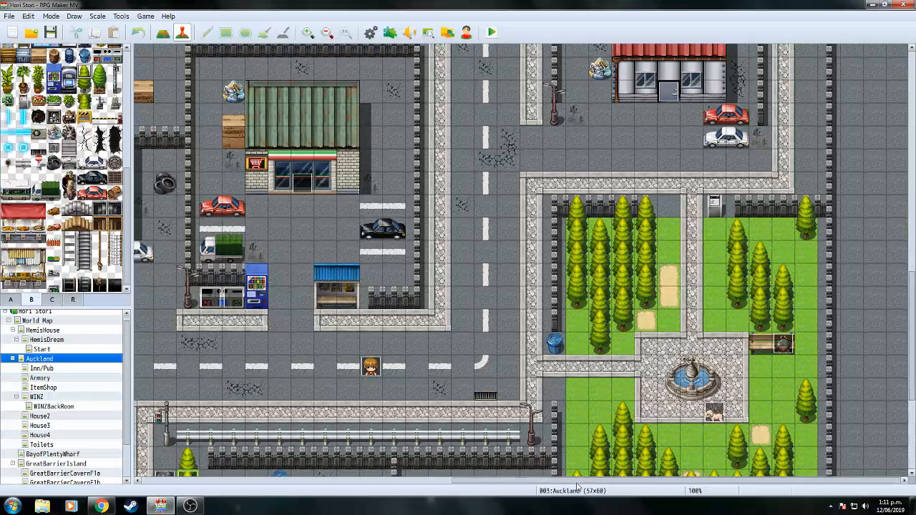
scroll(587, 474, "left", 15)
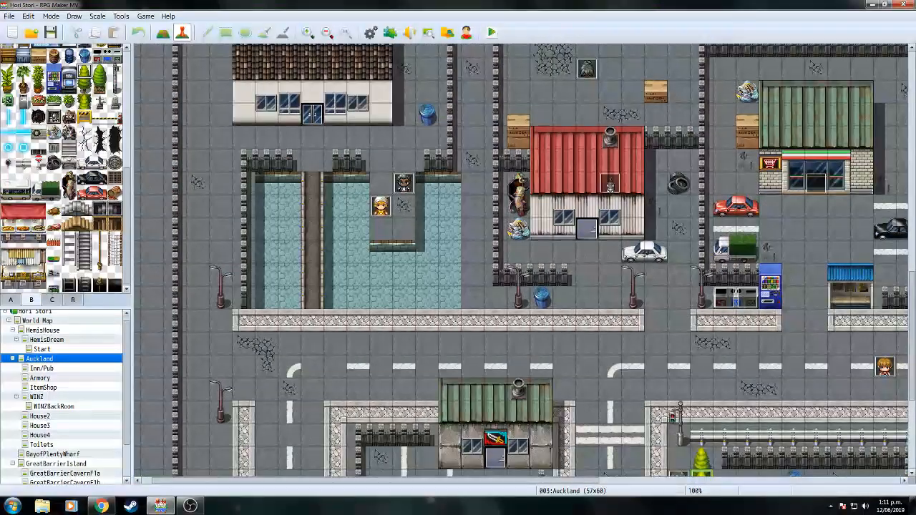
double_click(381, 208)
scroll(690, 219, "down", 2)
scroll(690, 218, "up", 2)
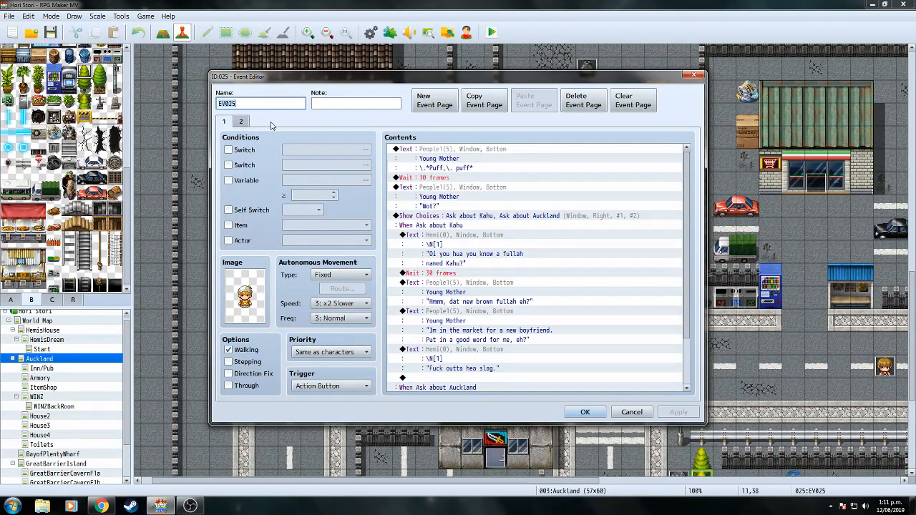
left_click(242, 122)
left_click(585, 412)
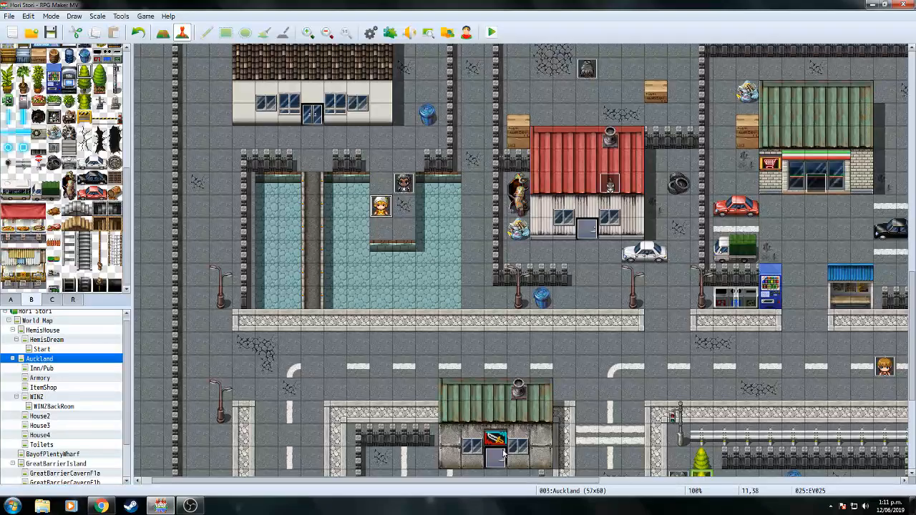
Pan across the Auckland map and review the EV042 event.
left_click_drag(472, 481, 800, 469)
left_click_drag(914, 323, 912, 114)
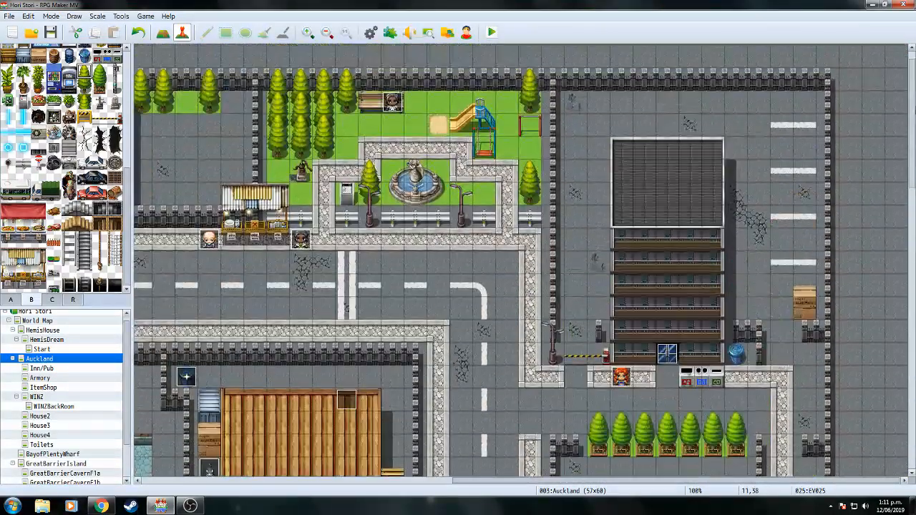
double_click(627, 378)
left_click_drag(689, 225, 698, 343)
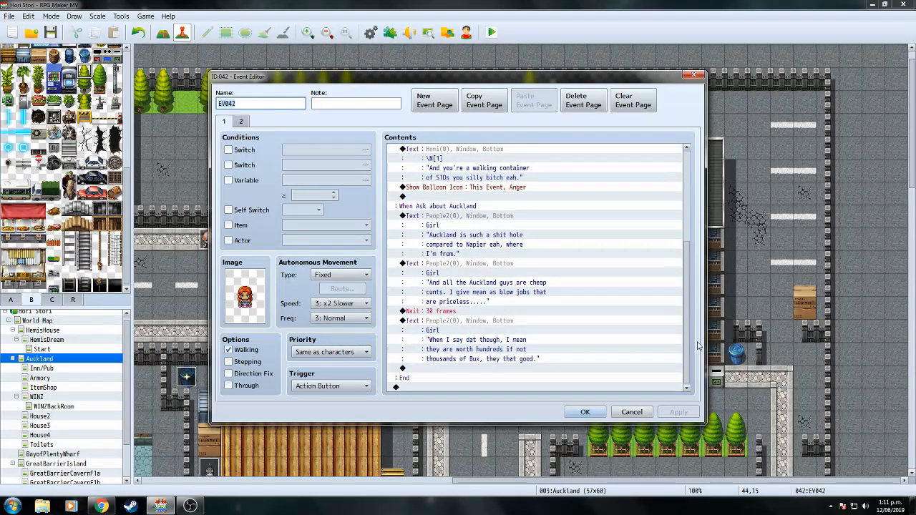
left_click(584, 412)
Review the EV029 event, then pan around the Auckland map.
left_click_drag(581, 484, 482, 506)
scroll(548, 301, "left", 5)
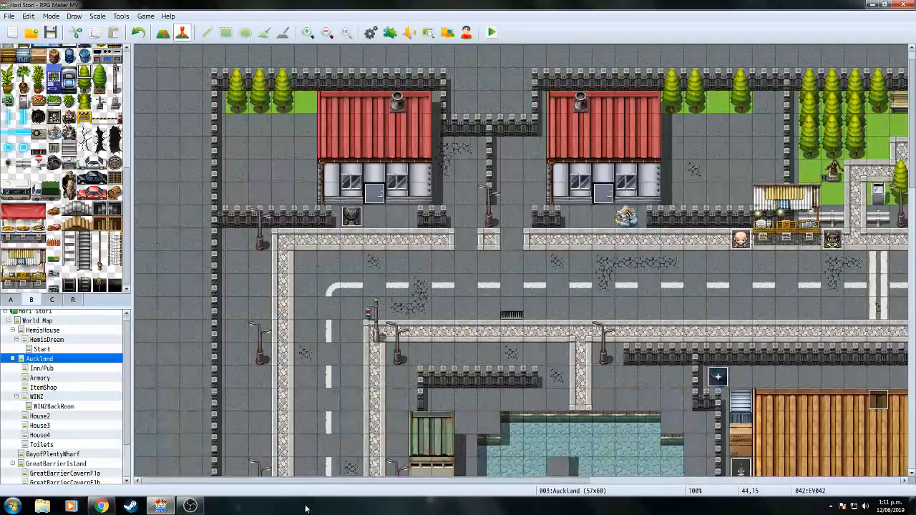
left_click_drag(914, 148, 914, 233)
double_click(449, 241)
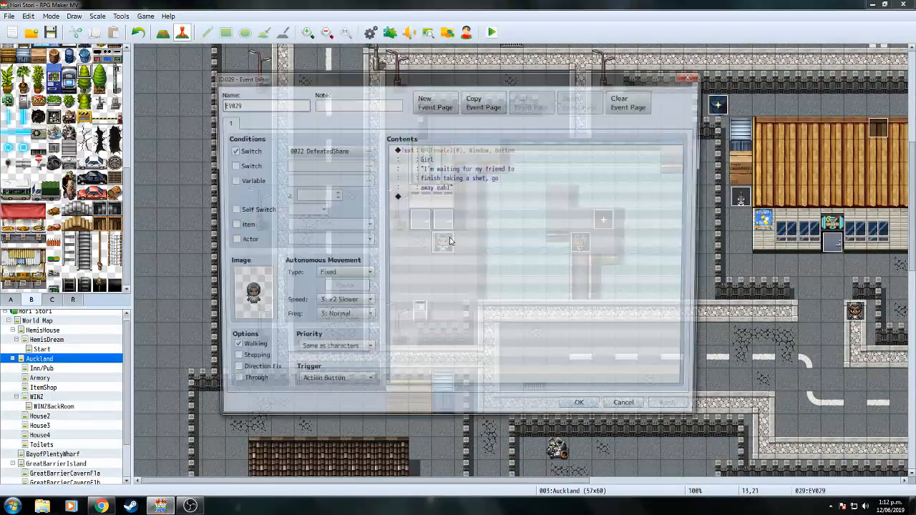
left_click(581, 412)
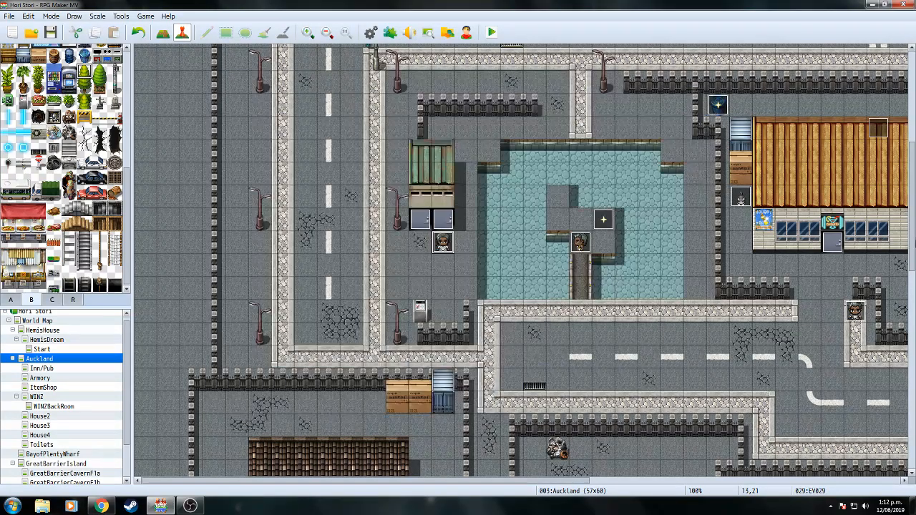
left_click_drag(913, 240, 914, 309)
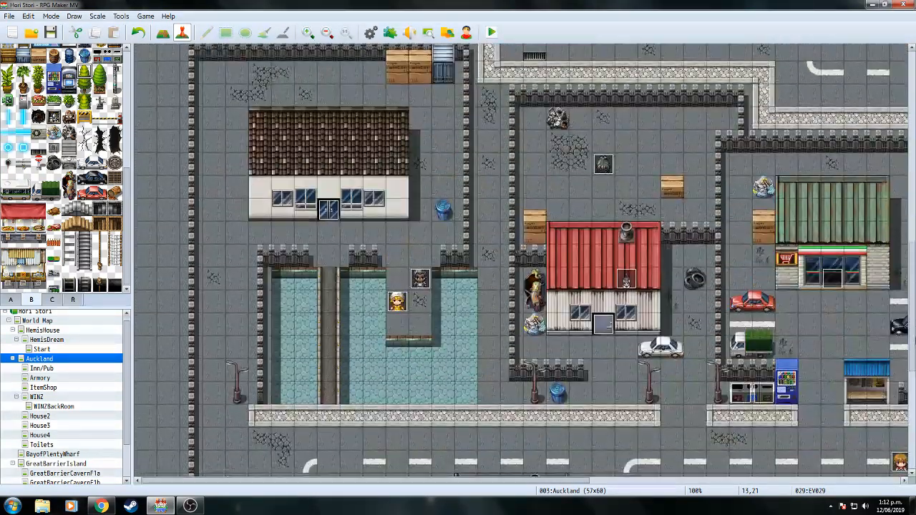
left_click_drag(915, 341, 915, 228)
left_click_drag(577, 483, 214, 484)
Save the project, start a playtest, and Continue from the File 2 save.
left_click(492, 33)
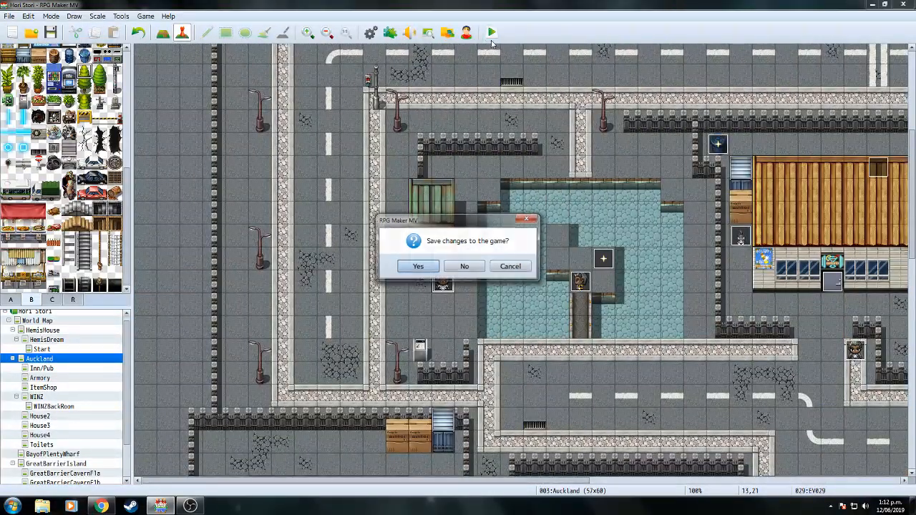
left_click(429, 265)
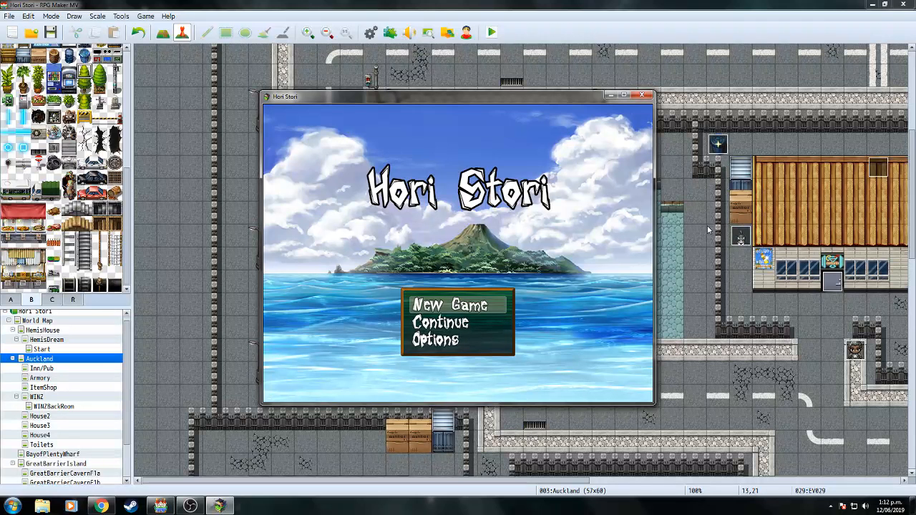
key("Up")
key("Down")
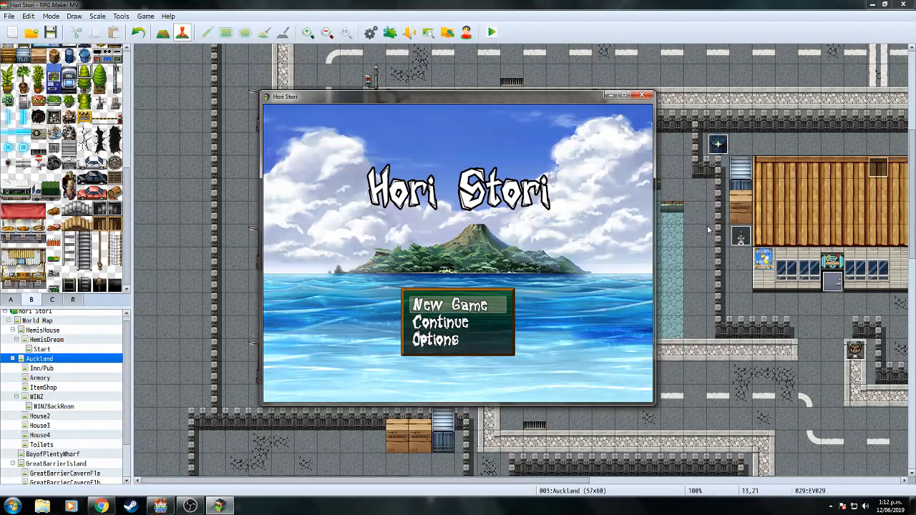
key("Down")
key("Return")
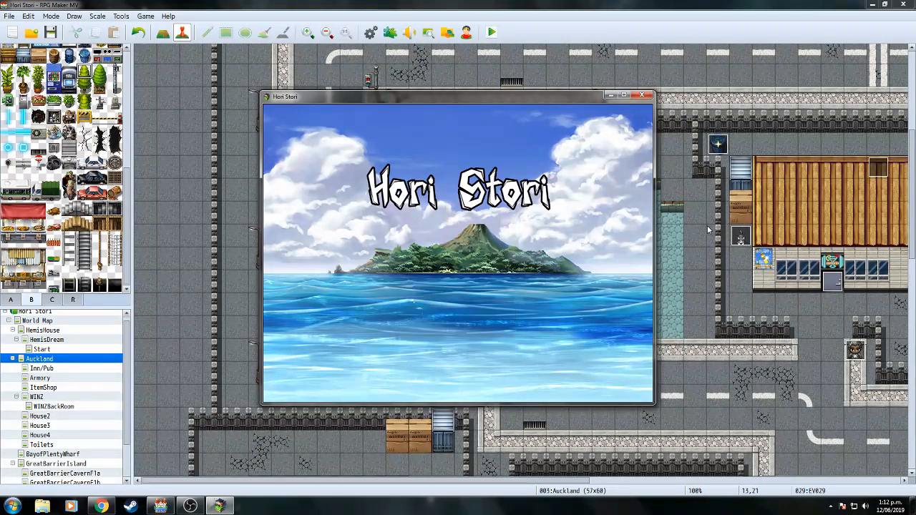
key("Return")
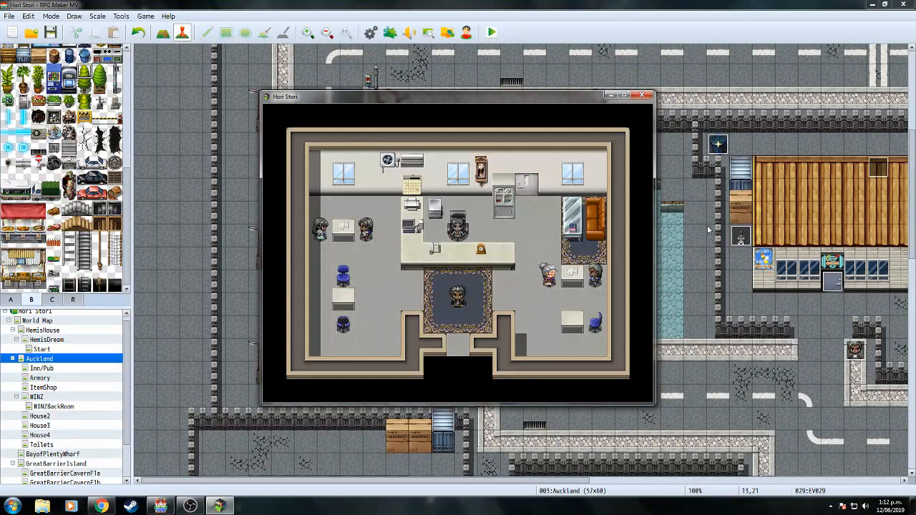
Advance through the WINZ Lady's dialogue and Hemi's reply to the end.
key("Return")
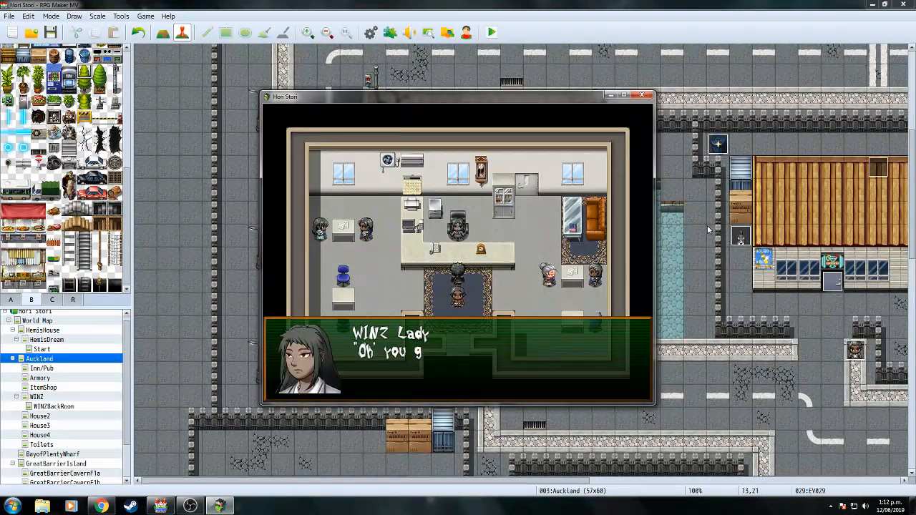
key("Return")
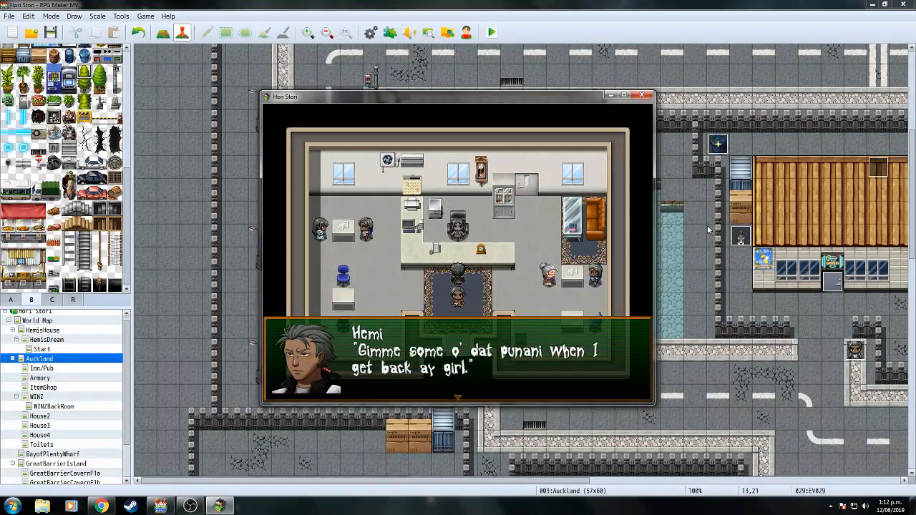
key("Return")
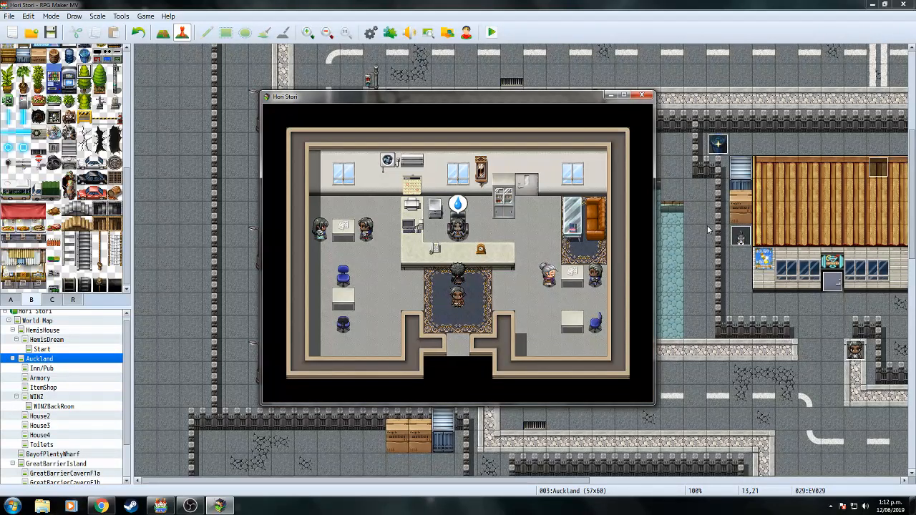
key("Return")
Walk the party out of the WINZ office and down through town onto the crosswalk.
key("Down")
key("Down")
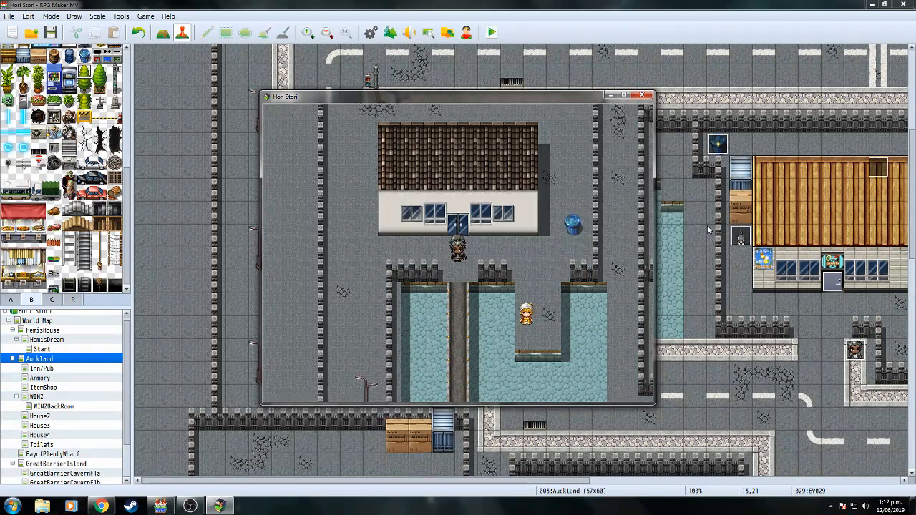
key("Down")
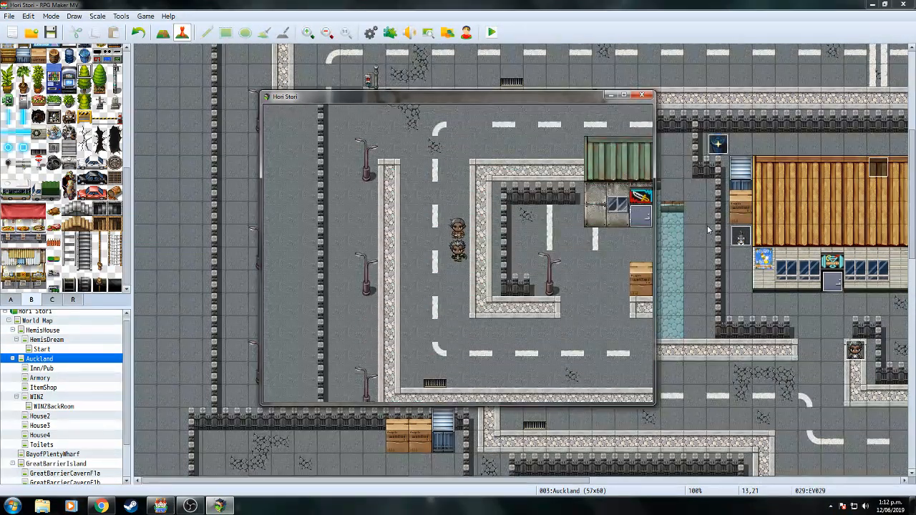
key("Right")
key("Down")
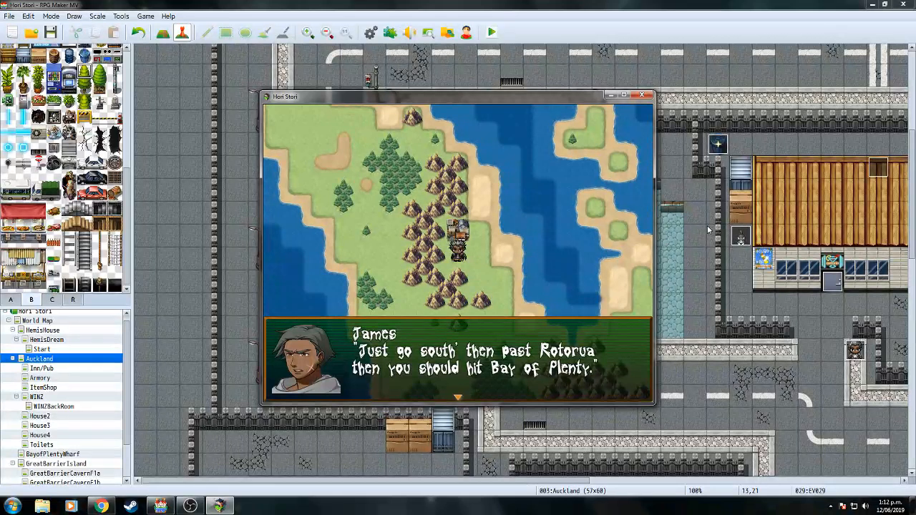
Advance James and Hemi's world-map dialogue until walking resumes.
key("Return")
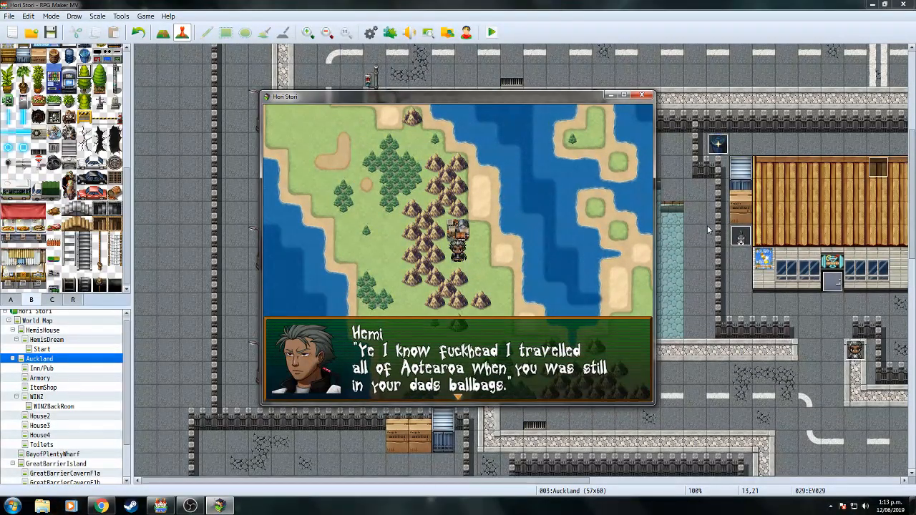
key("Return")
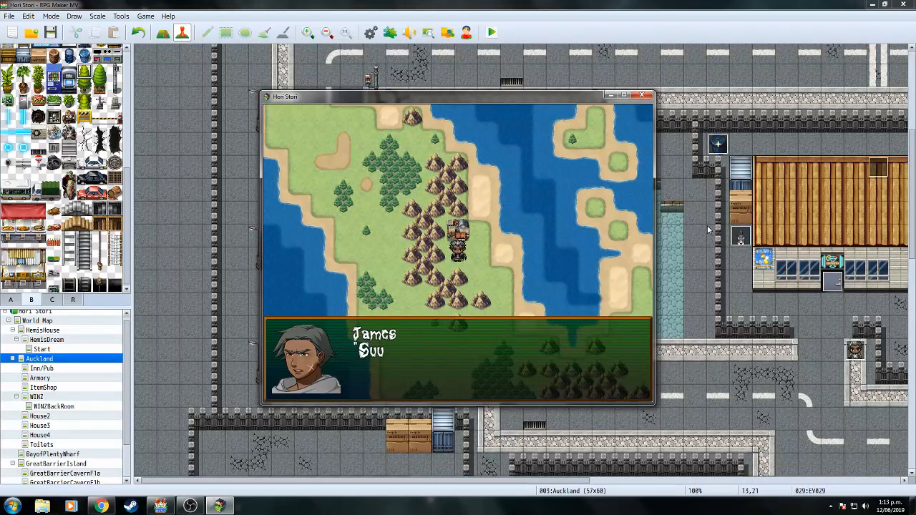
key("Return")
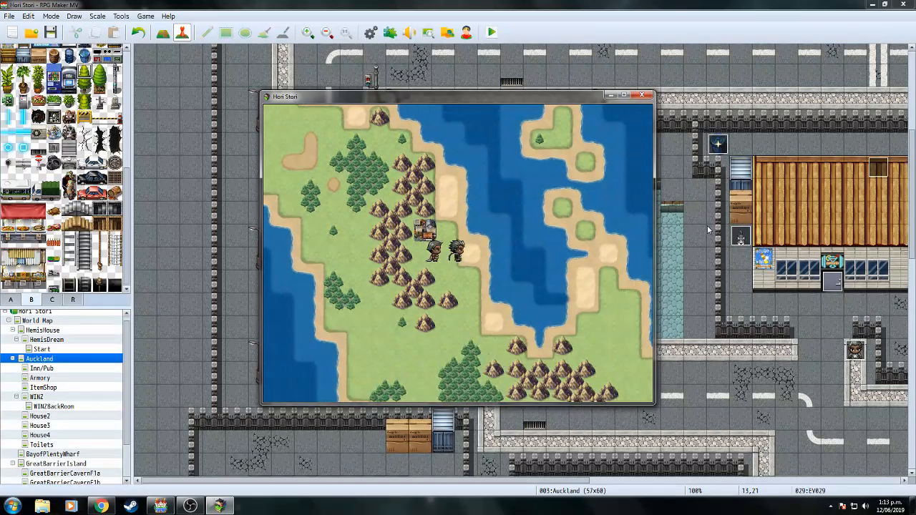
Walk the party past the village and across the world map north and east to the pier.
key("Down")
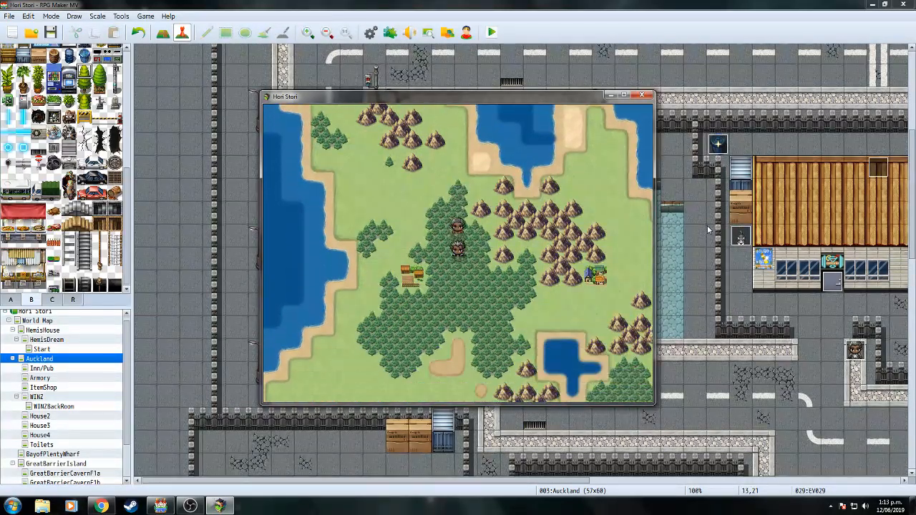
key("Left")
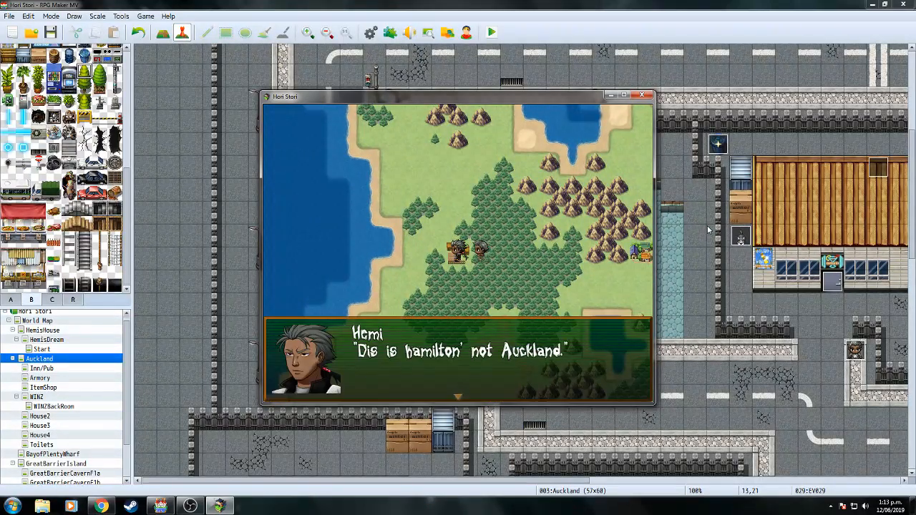
key("Right")
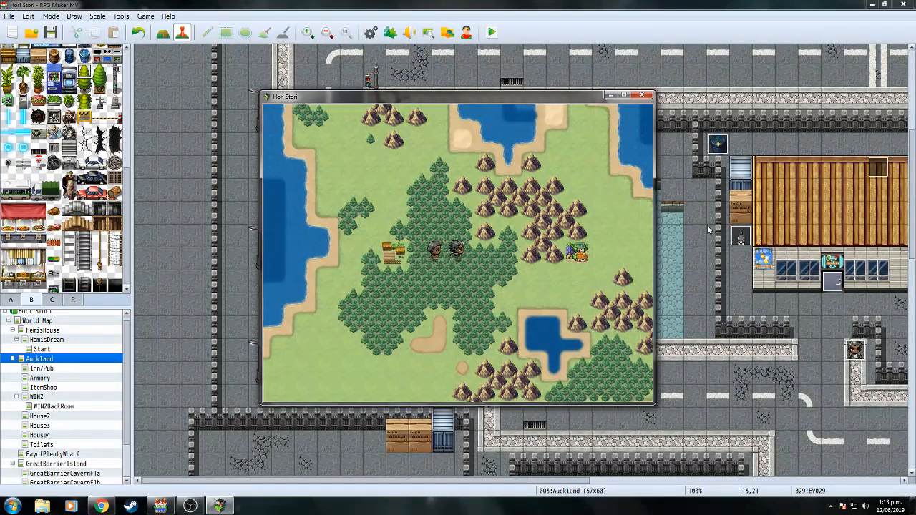
key("Down")
key("Right")
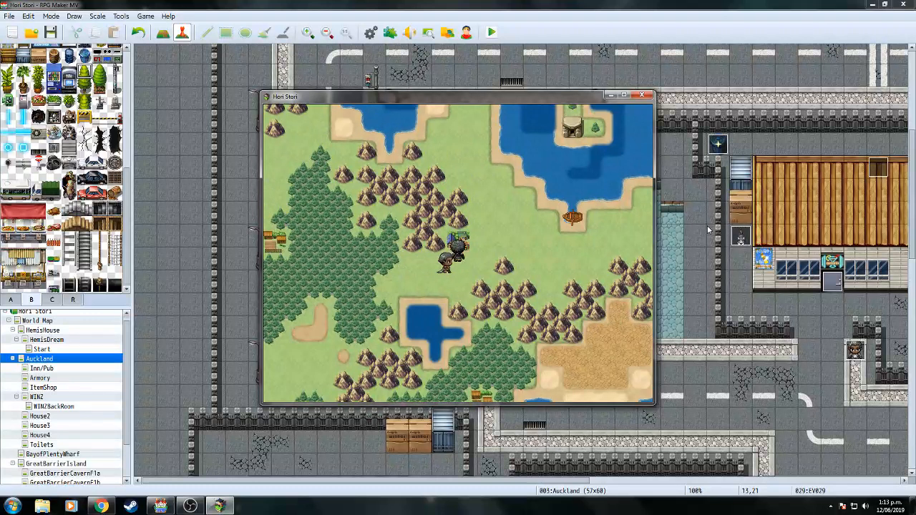
key("Up")
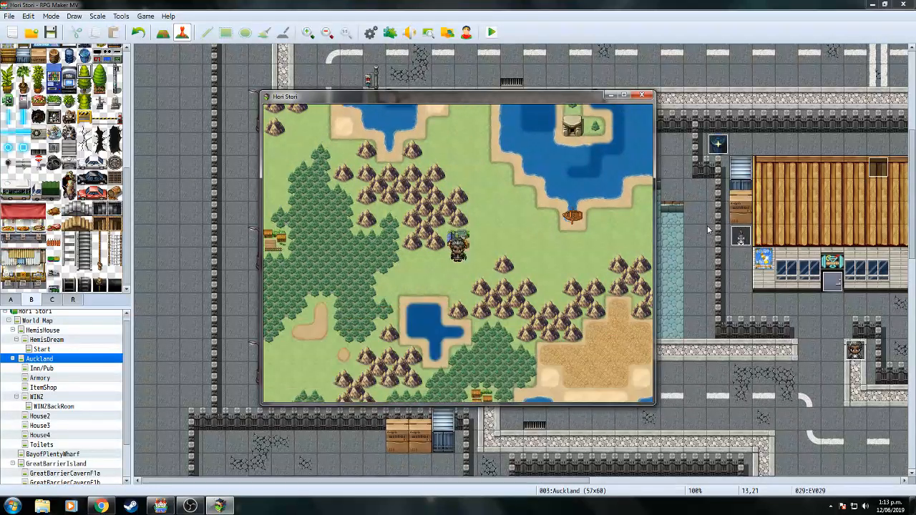
key("Left")
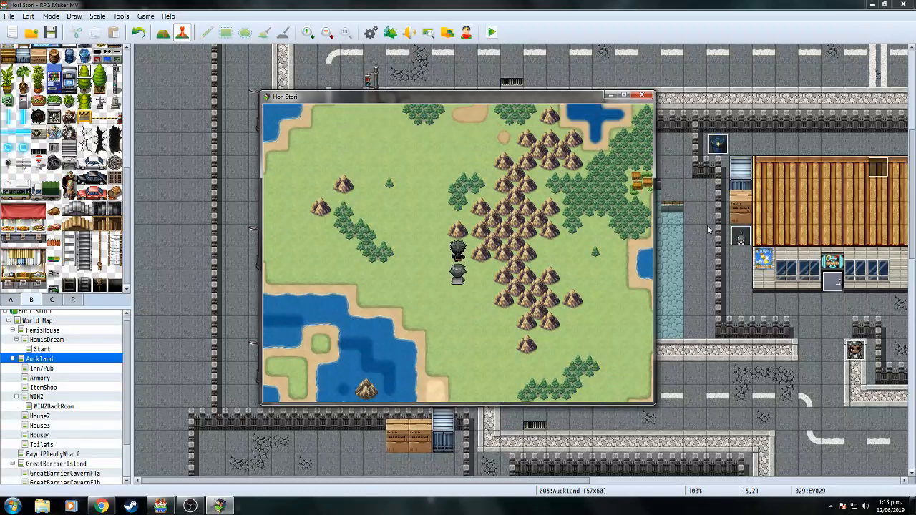
key("Up")
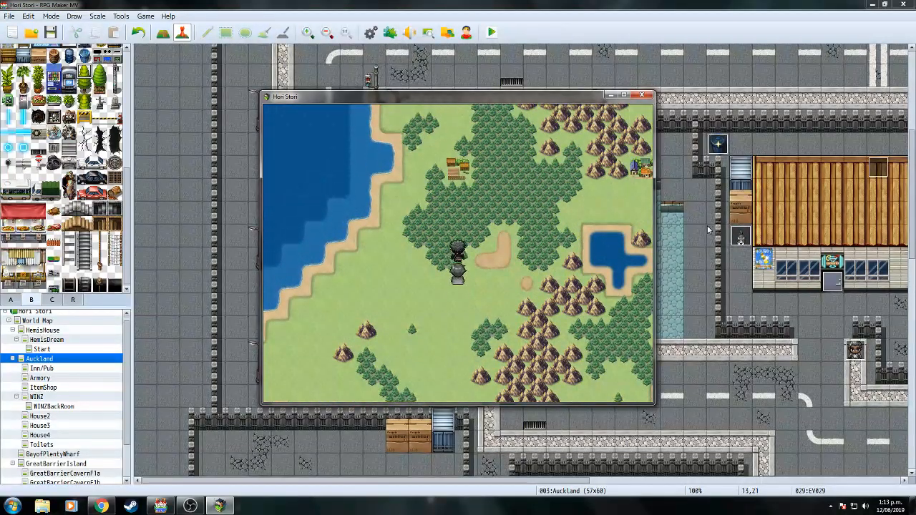
key("Up")
key("Right")
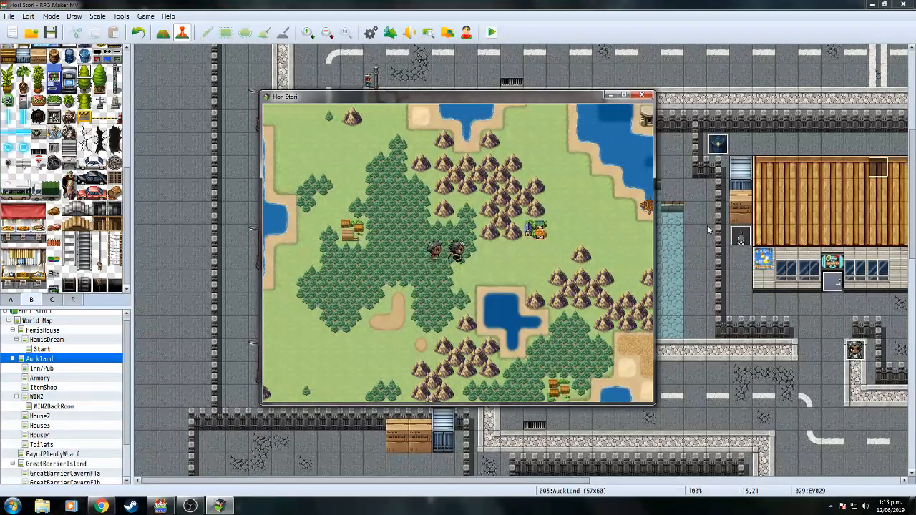
key("Up")
key("Right")
key("Right")
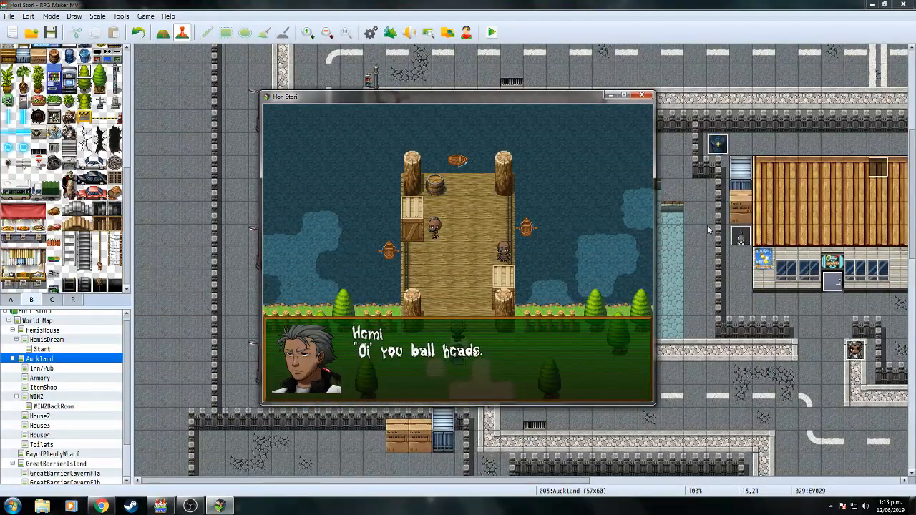
Advance the dock exchange between Hemi, James and the thugs until the Pekapeka battle begins.
key("Return")
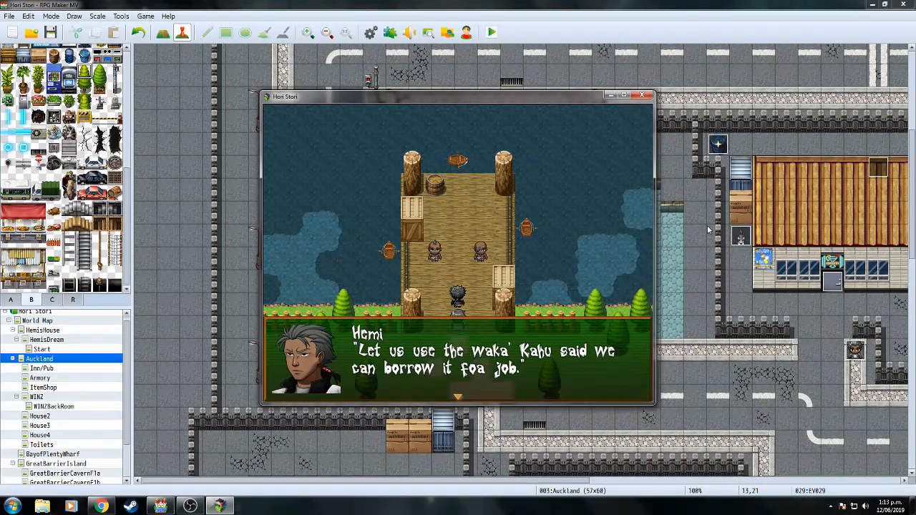
key("Return")
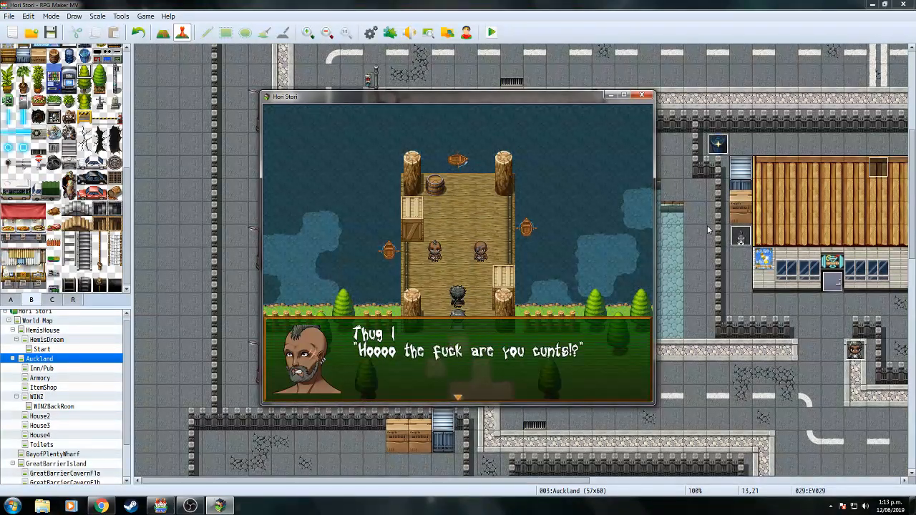
key("Return")
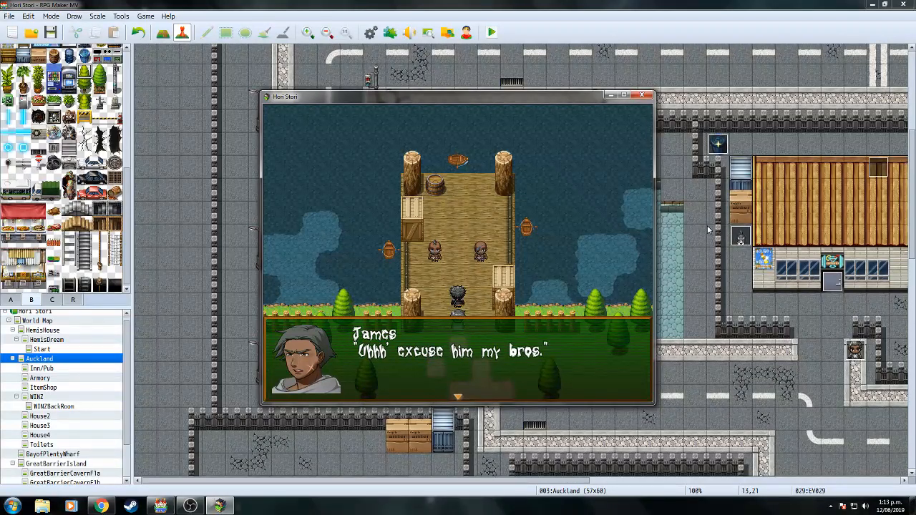
key("Return")
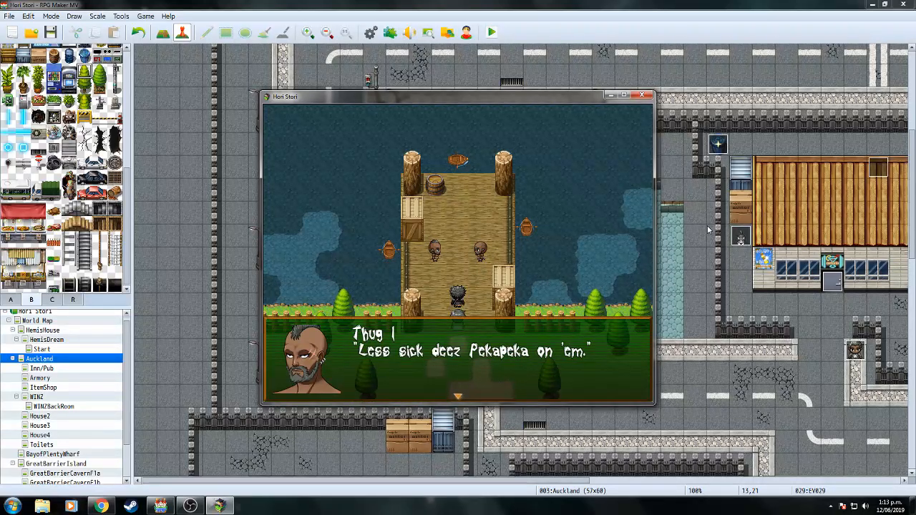
key("Return")
key("Return")
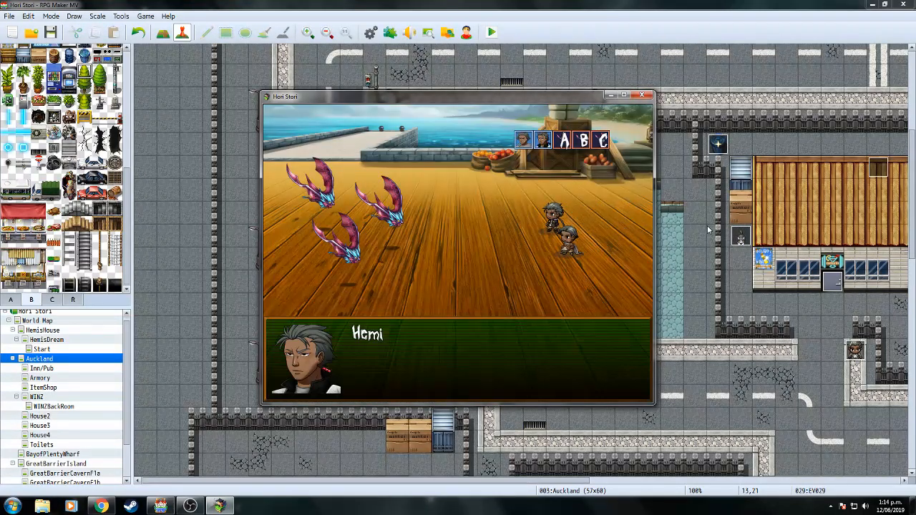
Answer Na to the Ye/Na prompt.
key("Down")
key("Up")
key("Down")
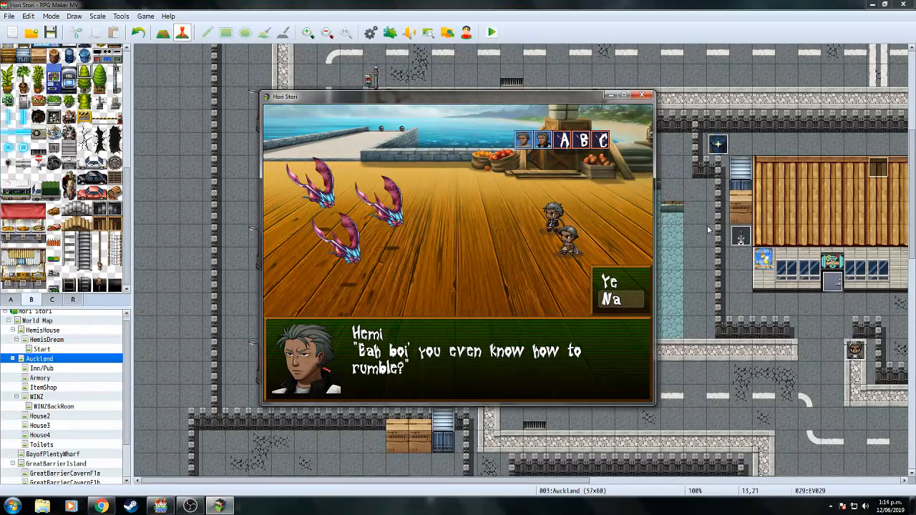
key("Return")
key("Return")
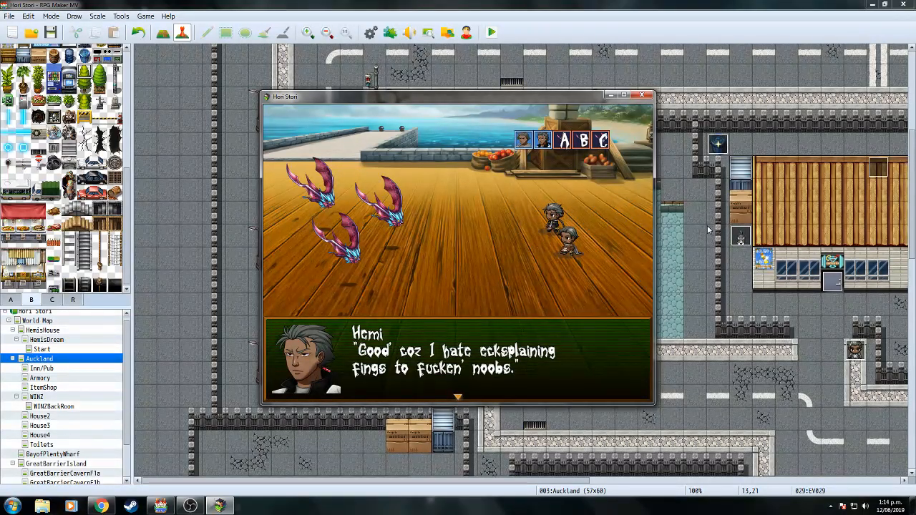
Check Hemi's Talents list, then have Hemi and James attack on the first turn.
key("Return")
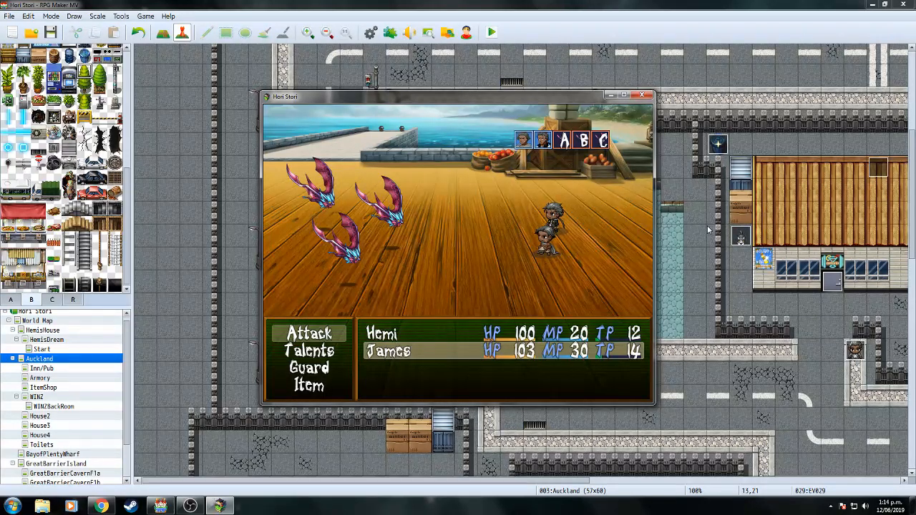
key("Down")
key("Down")
key("Up")
key("Return")
key("Escape")
key("Up")
key("Return")
key("Return")
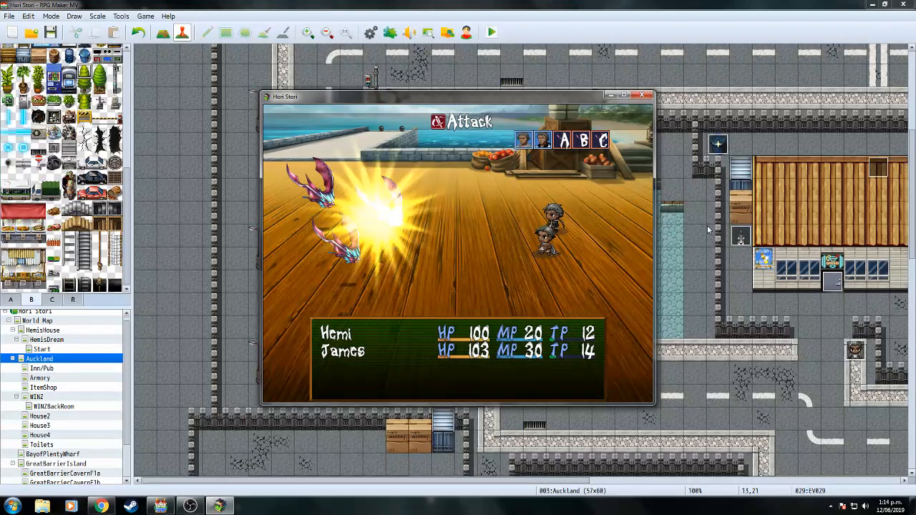
key("Return")
key("Return")
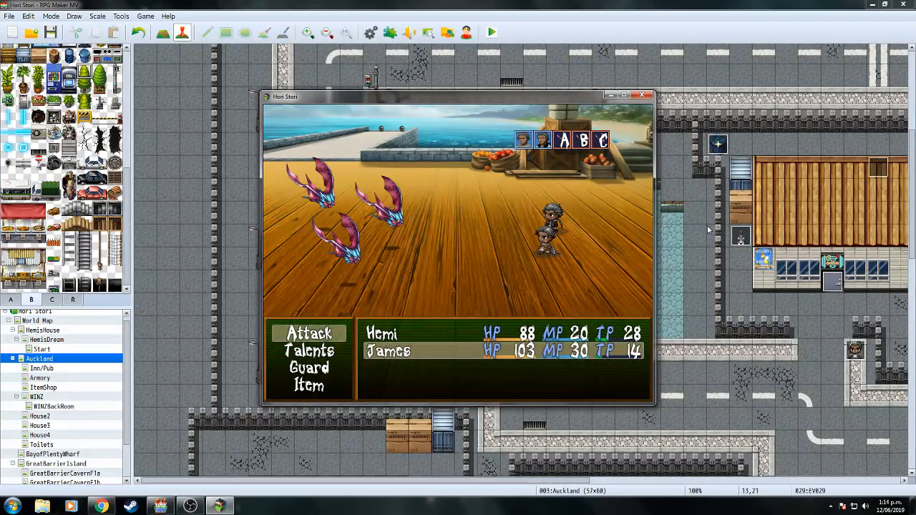
Have Hemi guard once, then keep attacking until the last Pekapeka falls.
key("Down")
key("Down")
key("Return")
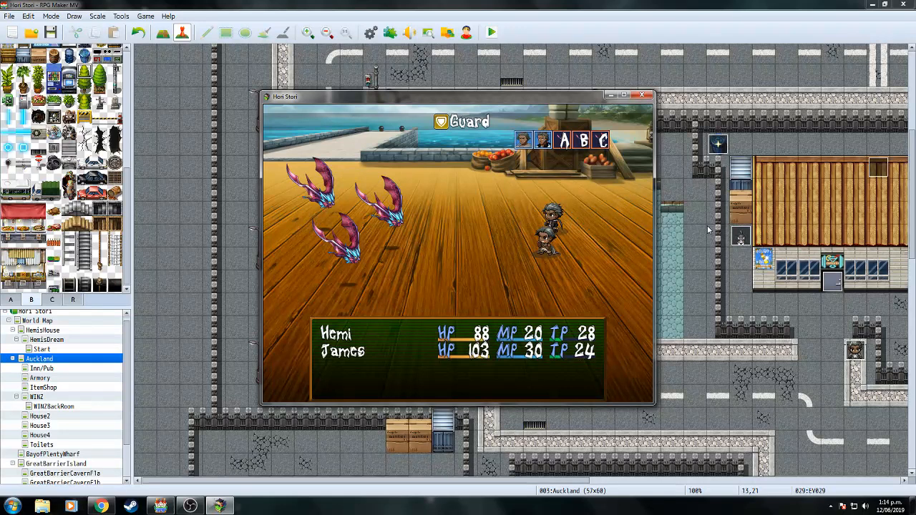
key("Return")
key("Return")
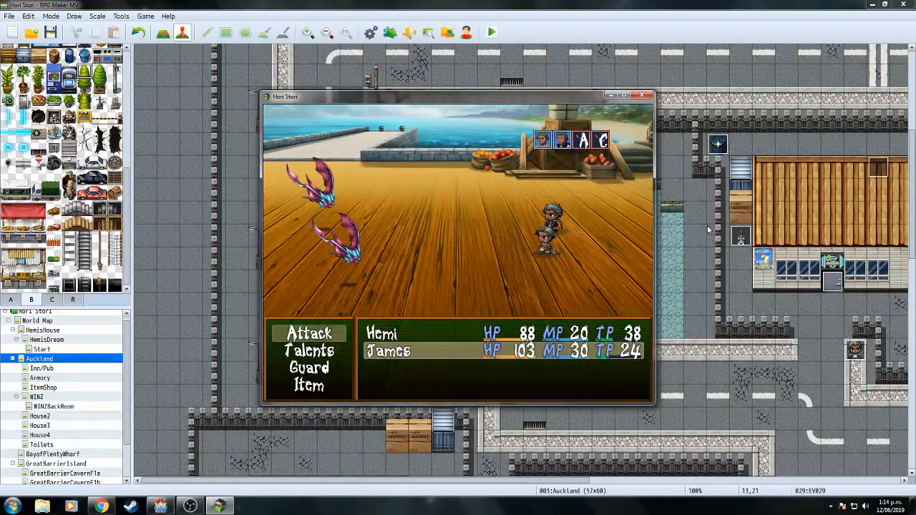
key("Return")
key("Return")
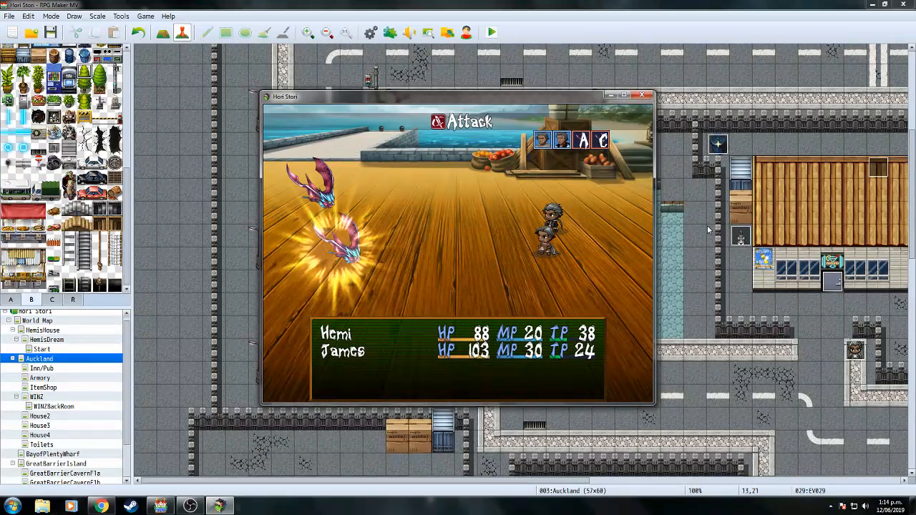
key("Return")
key("Return")
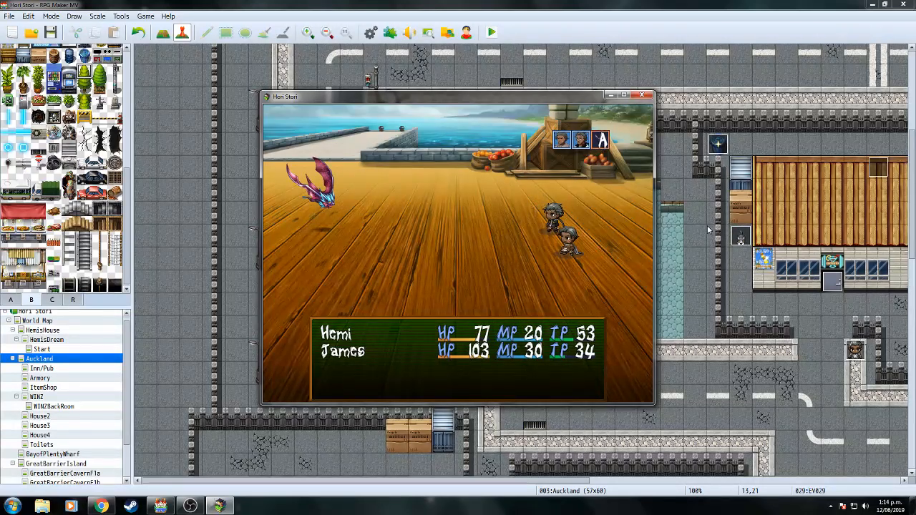
key("Return")
key("Return")
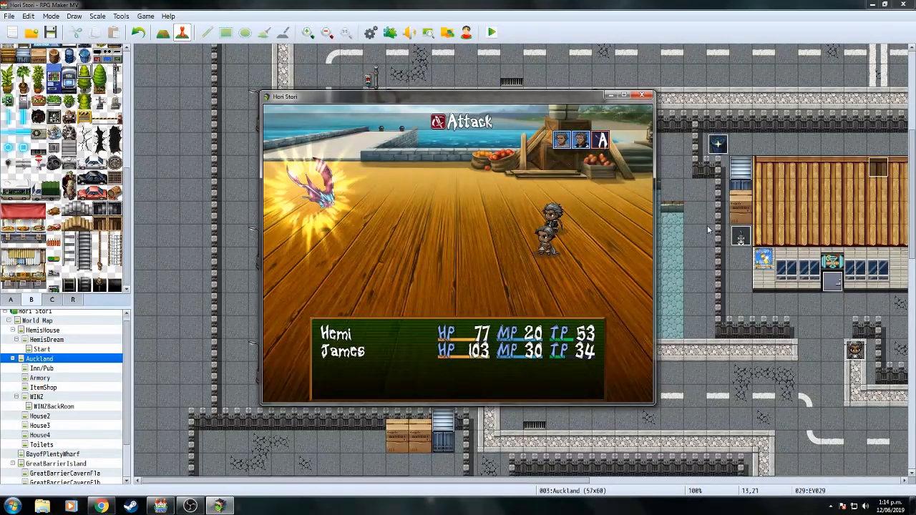
key("Return")
key("Return")
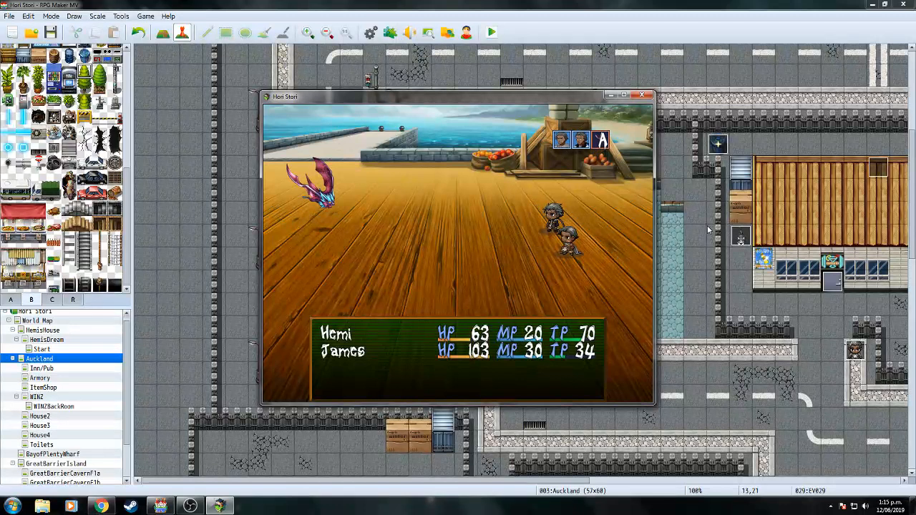
key("Return")
key("Return")
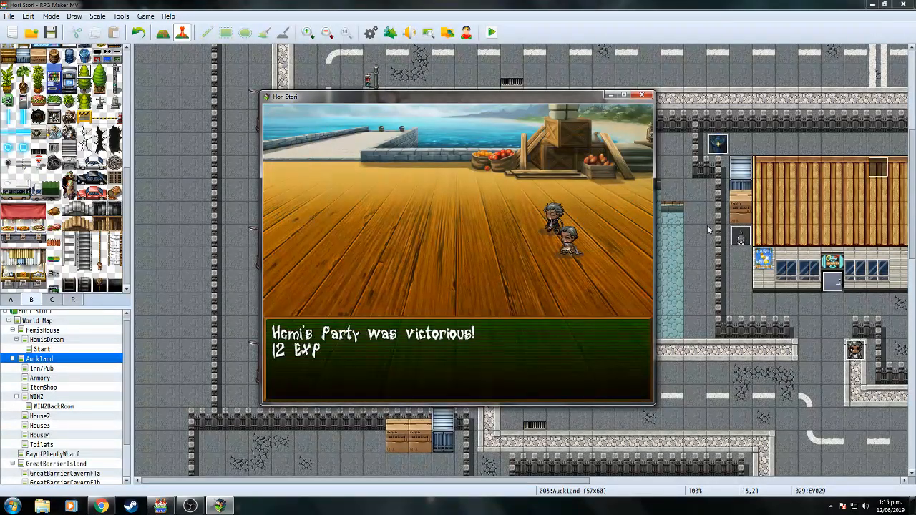
Advance the post-battle wharf dialogue until Hemi tells James he calls the shots.
key("Return")
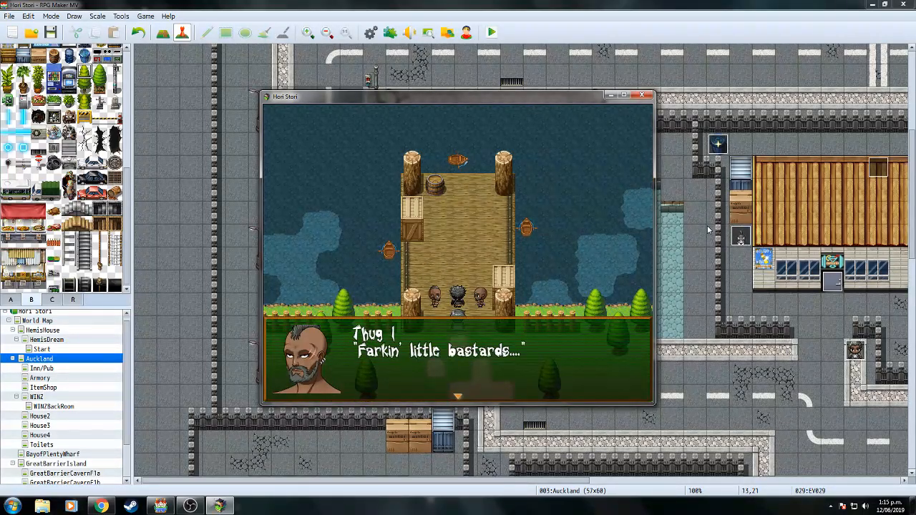
key("Return")
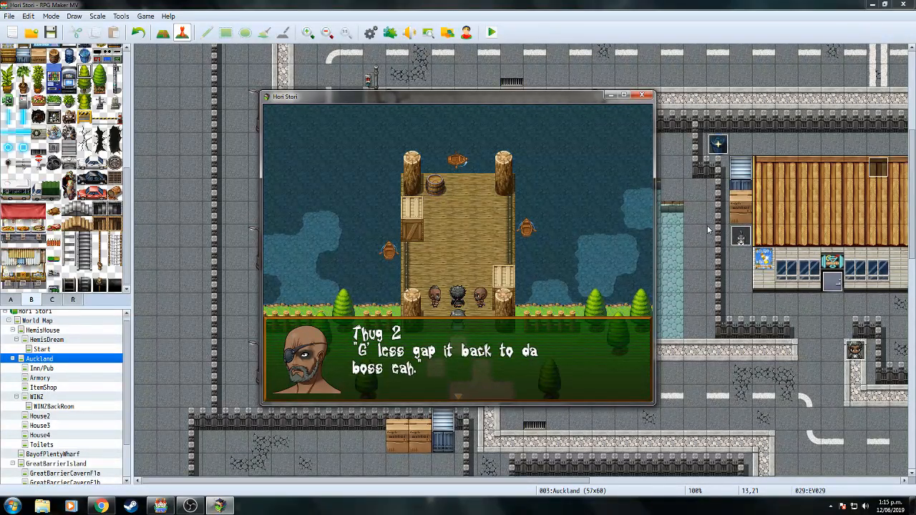
key("Return")
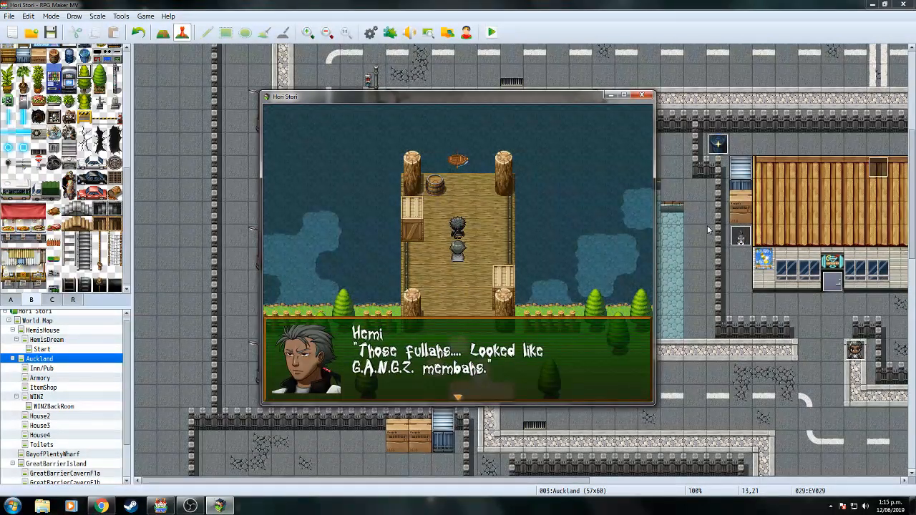
key("Return")
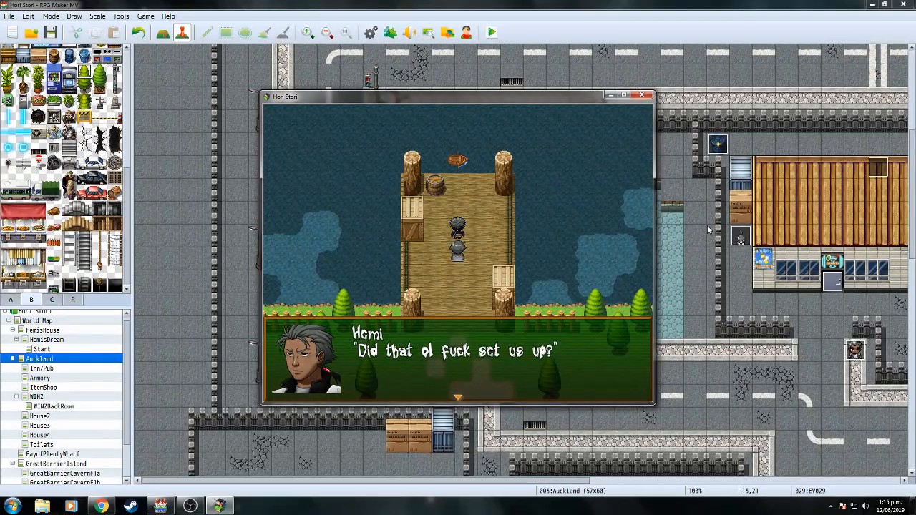
key("Return")
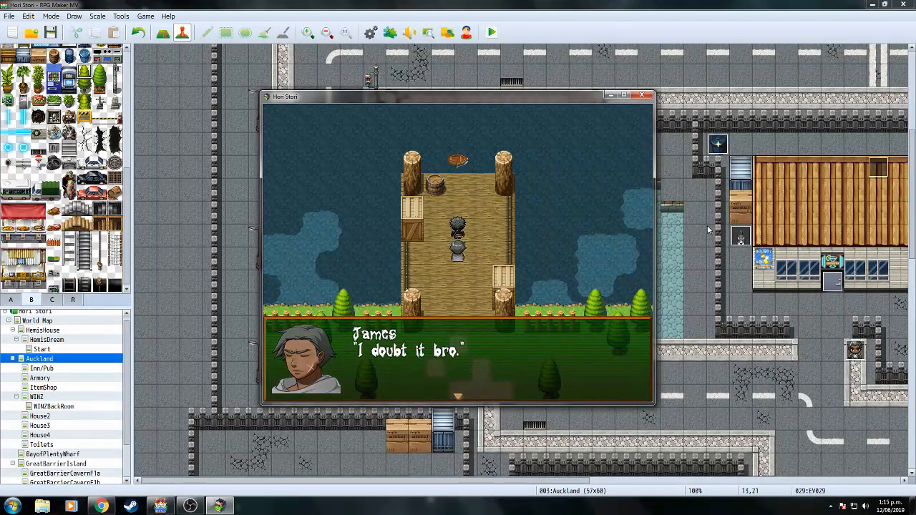
key("Return")
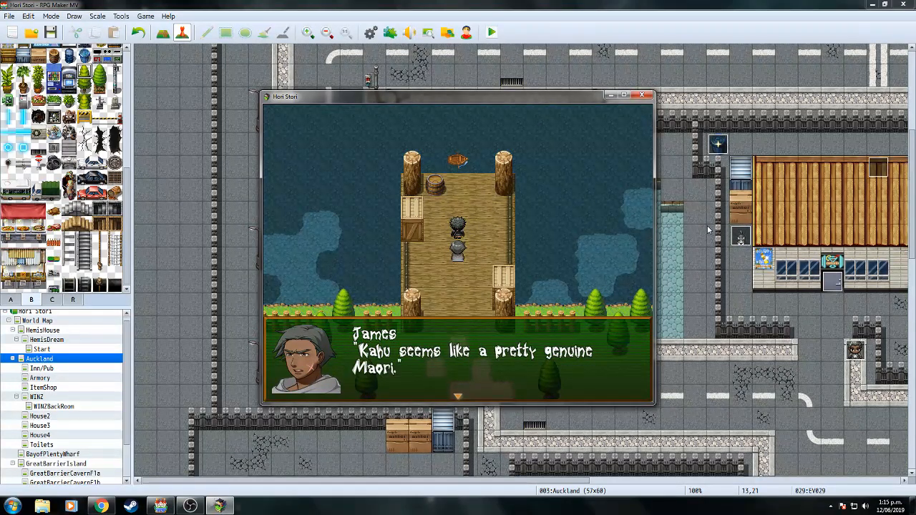
key("Return")
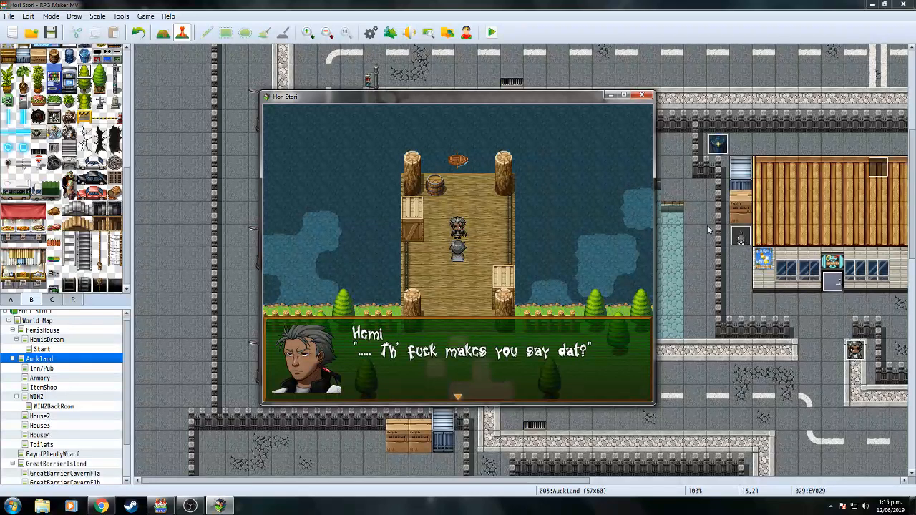
key("Return")
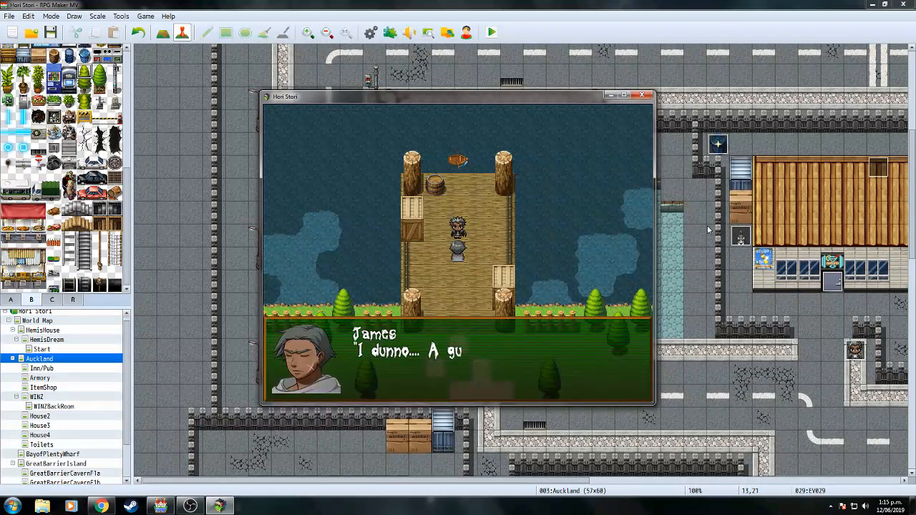
key("Return")
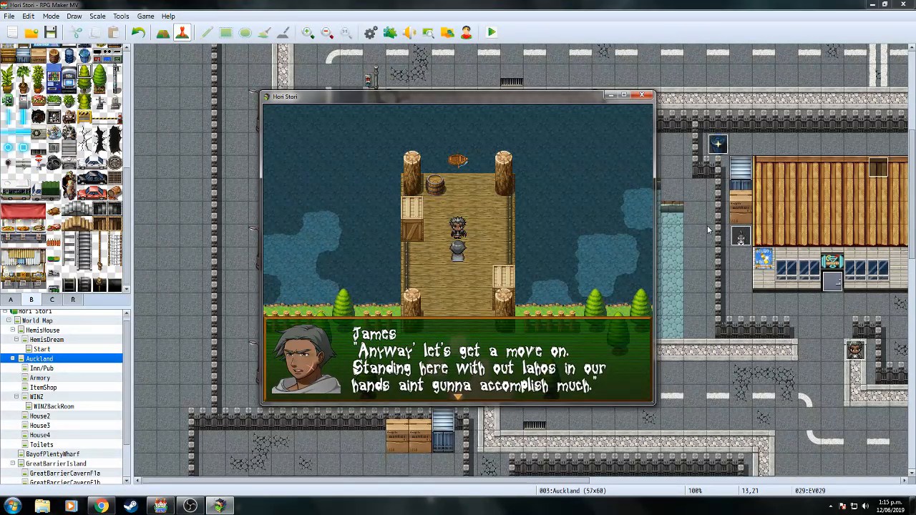
key("Return")
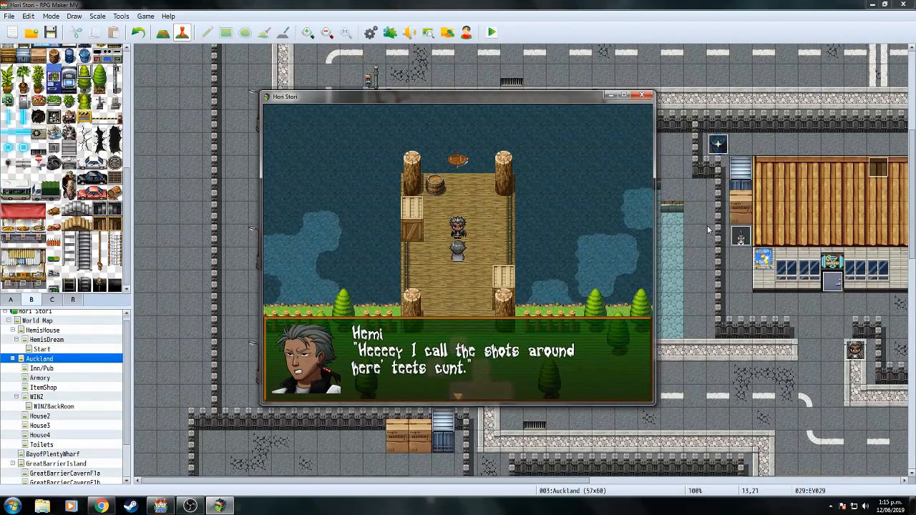
Sail the ship north to the island, go ashore and walk up the dock.
key("Return")
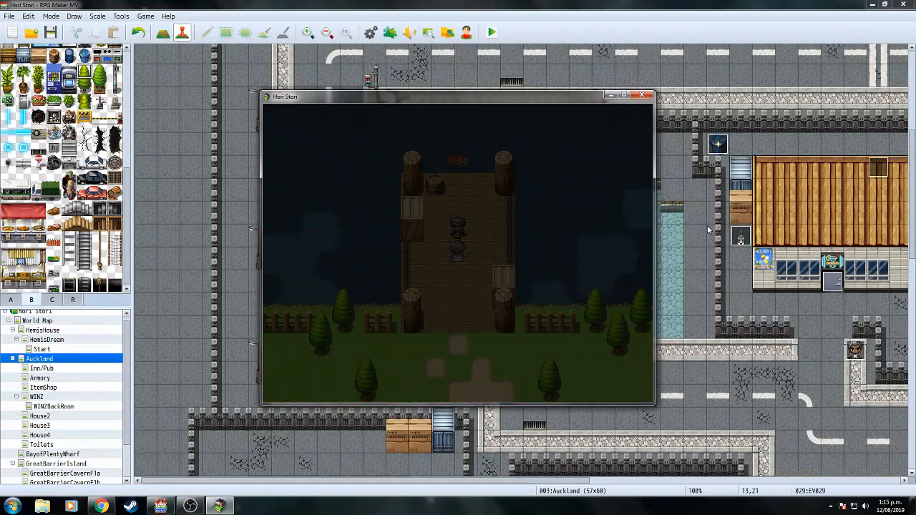
key("Return")
key("Up")
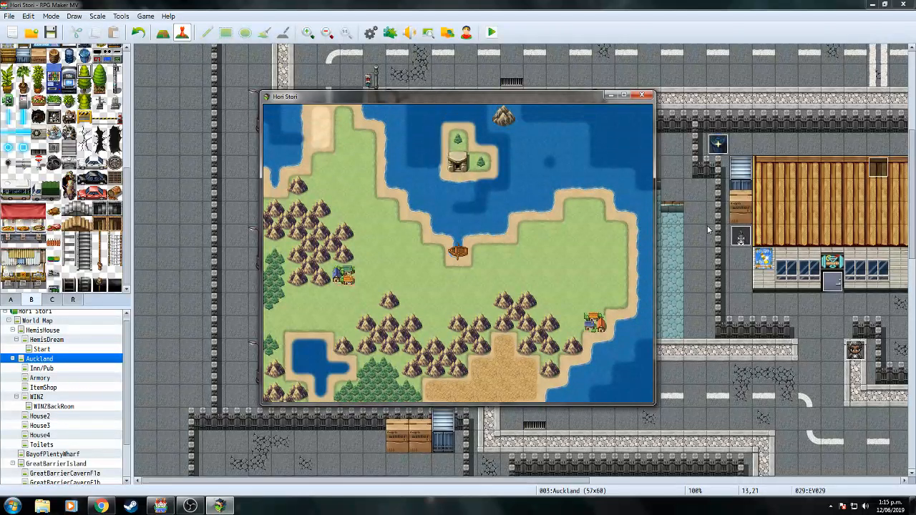
key("Right")
key("Up")
key("Return")
key("Up")
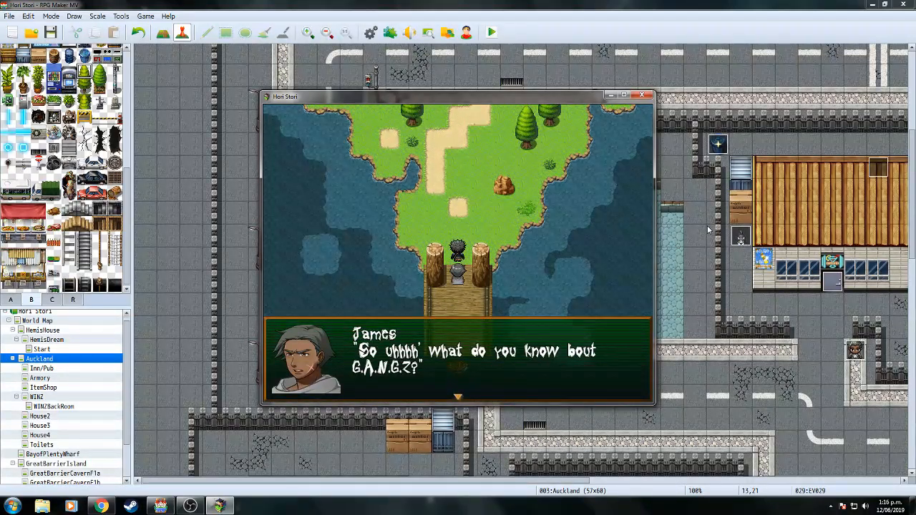
Advance the island dock conversation, starting from the question about G.A.N.G.Z.
key("Return")
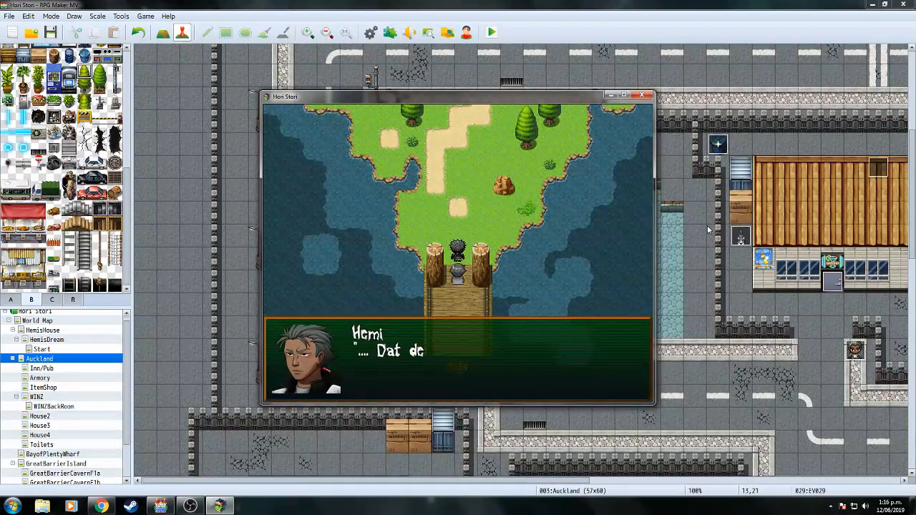
key("Return")
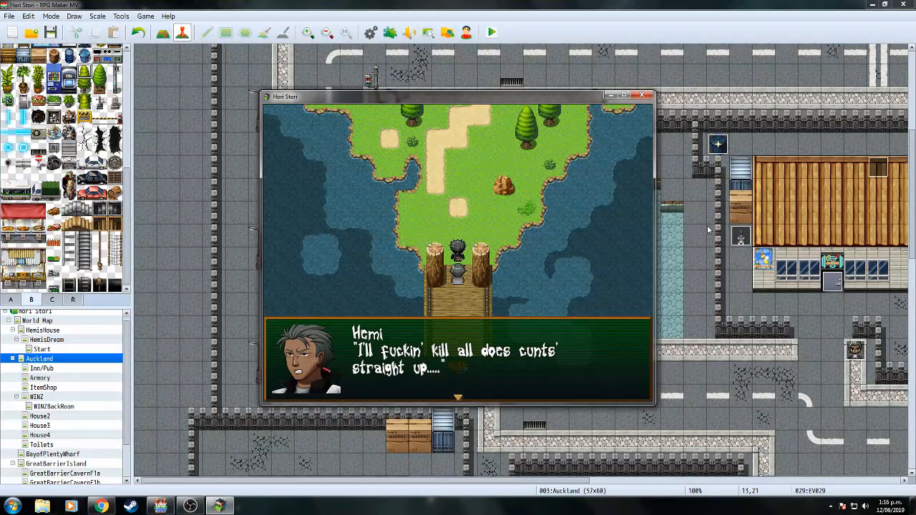
key("Return")
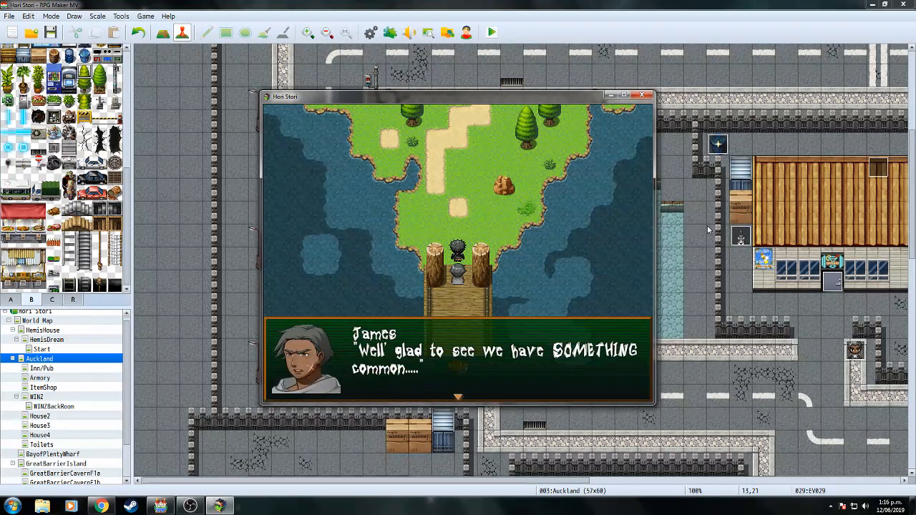
key("Return")
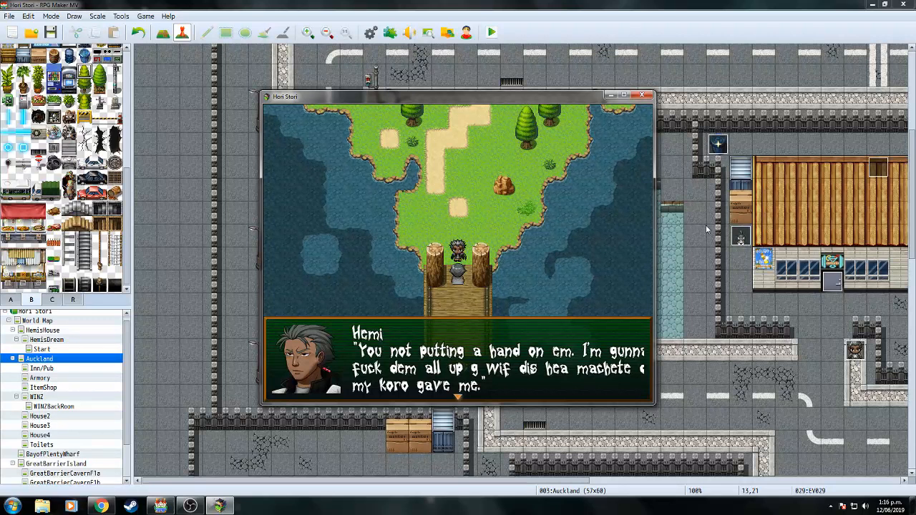
key("Return")
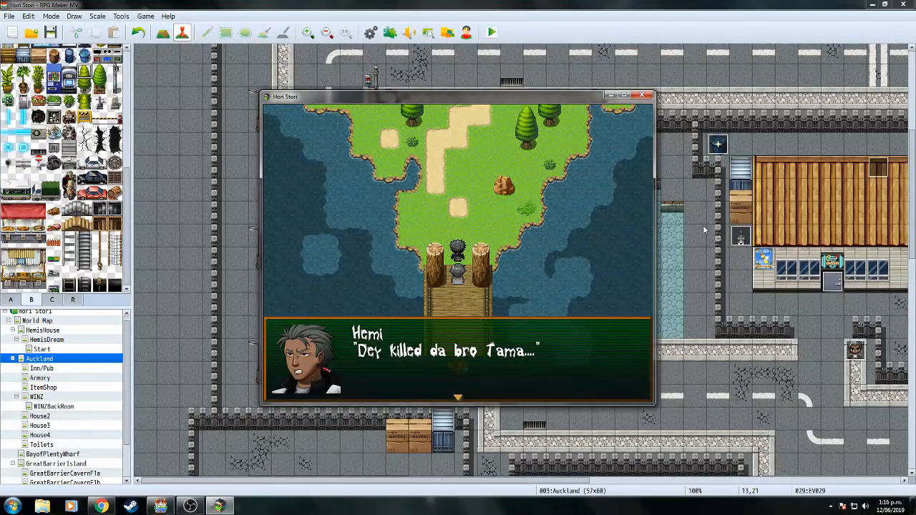
key("Return")
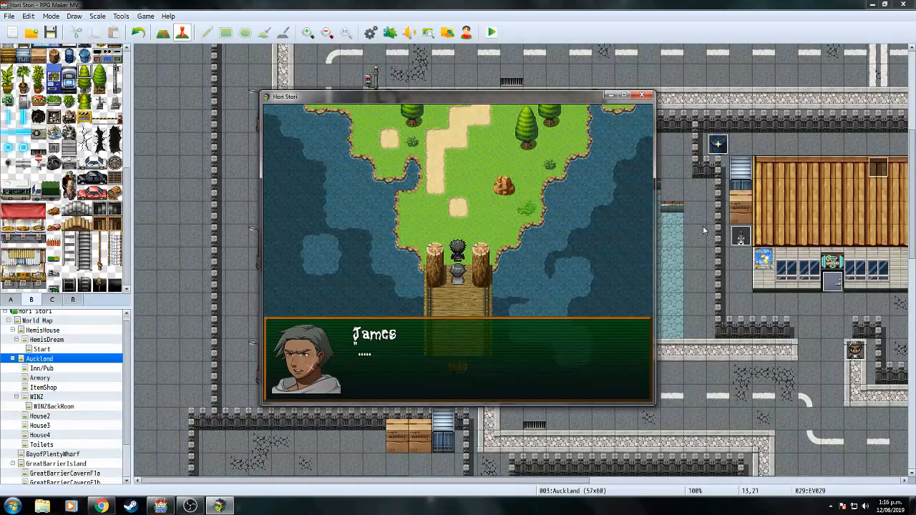
key("Return")
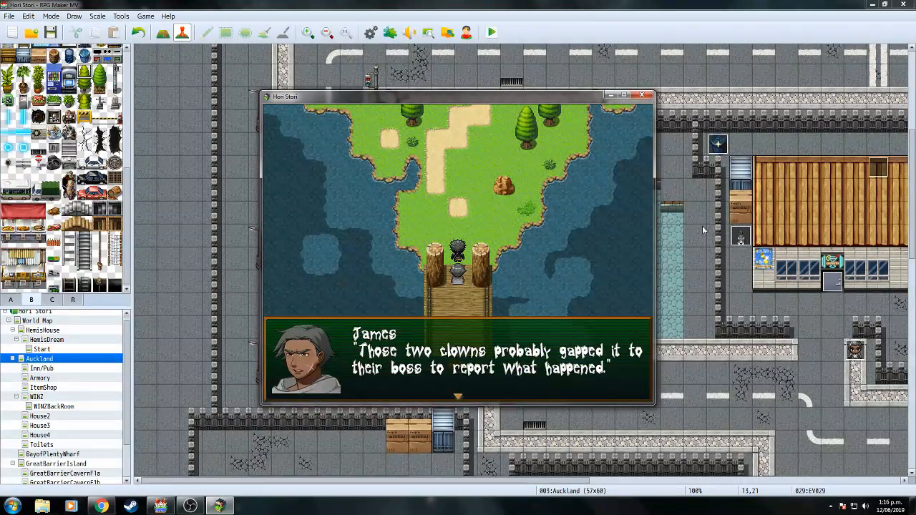
key("Return")
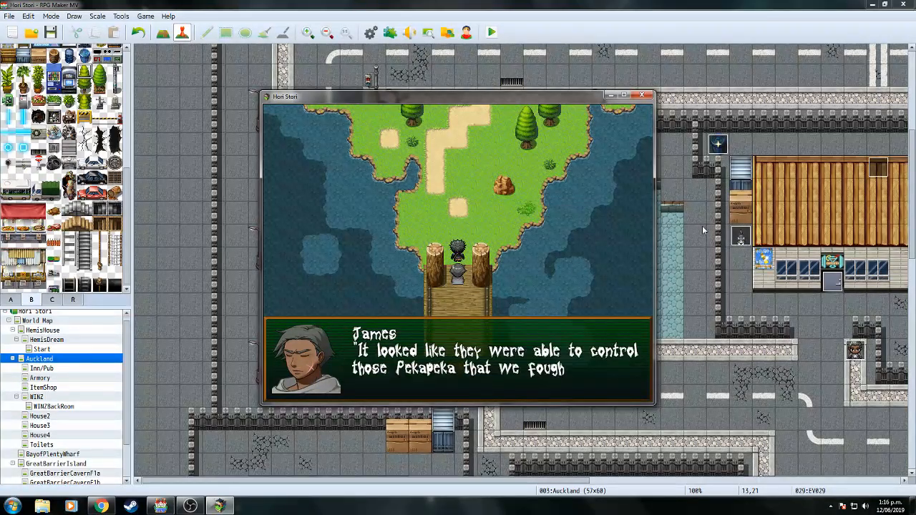
Finish the dock conversation and walk the party north onto the forest path.
key("Return")
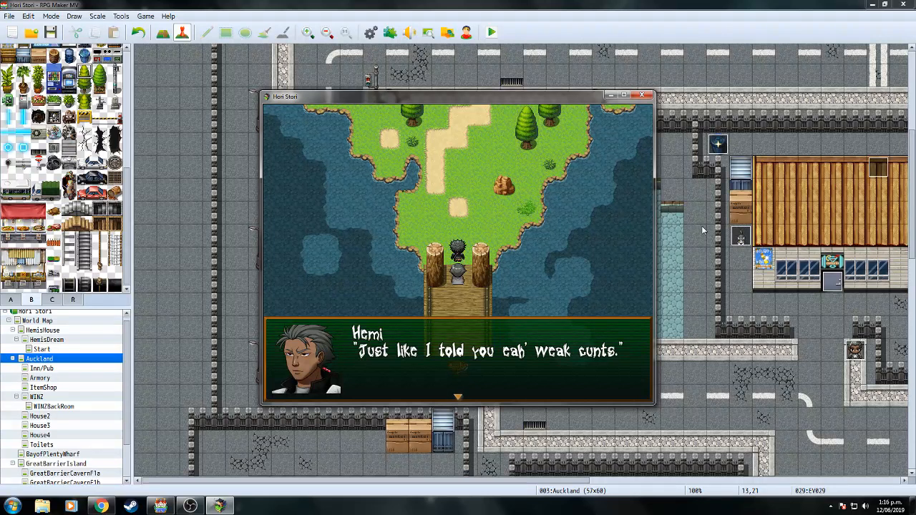
key("Return")
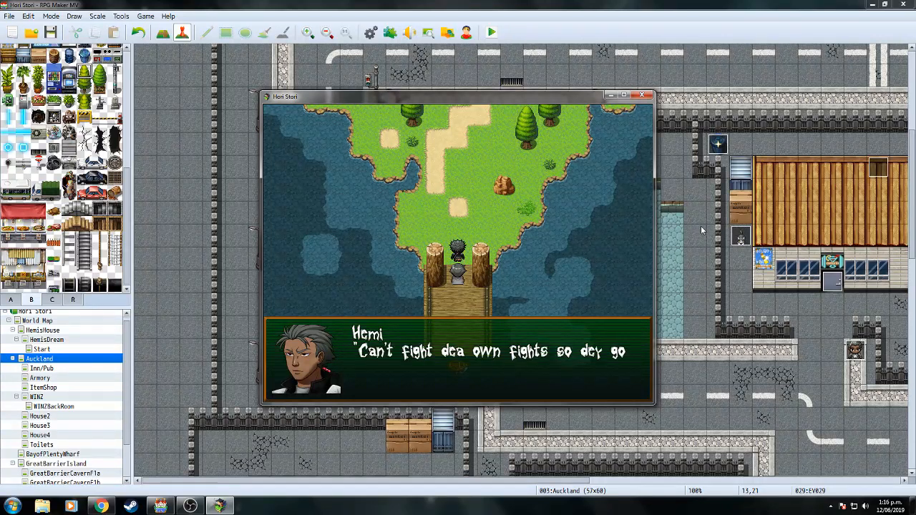
key("Return")
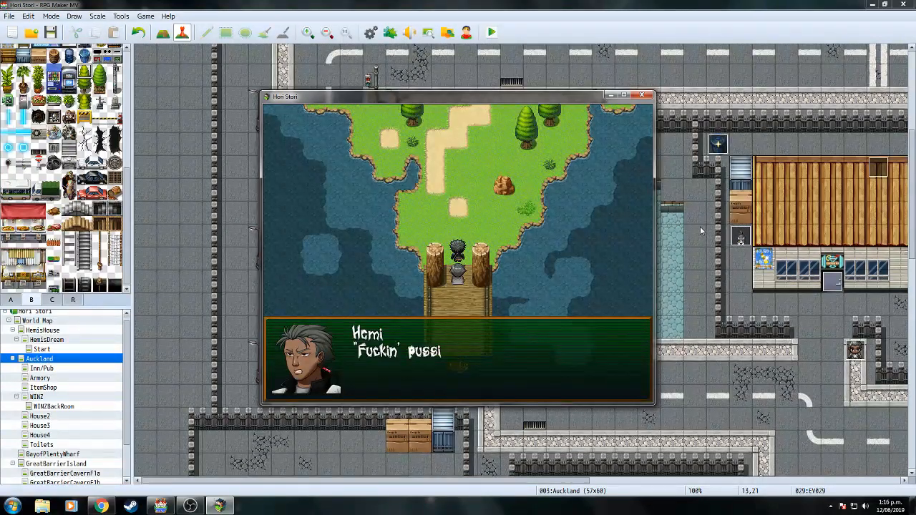
key("Return")
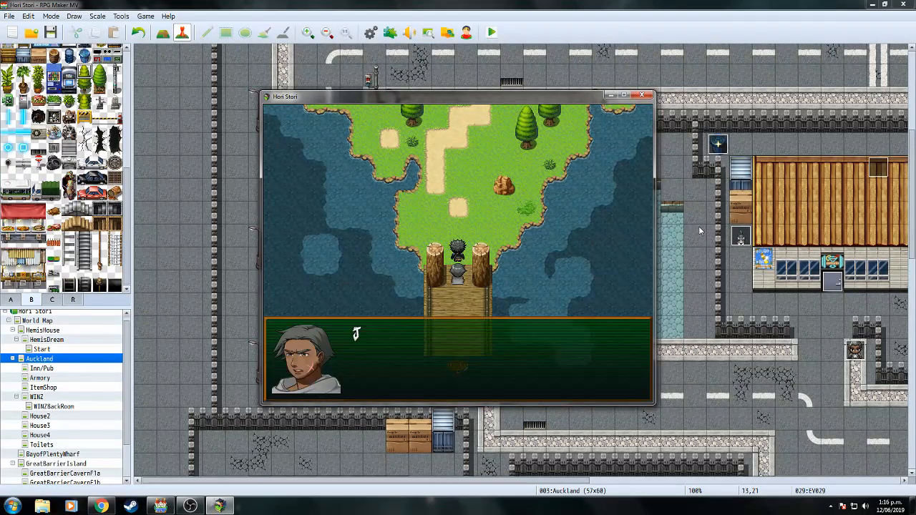
key("Return")
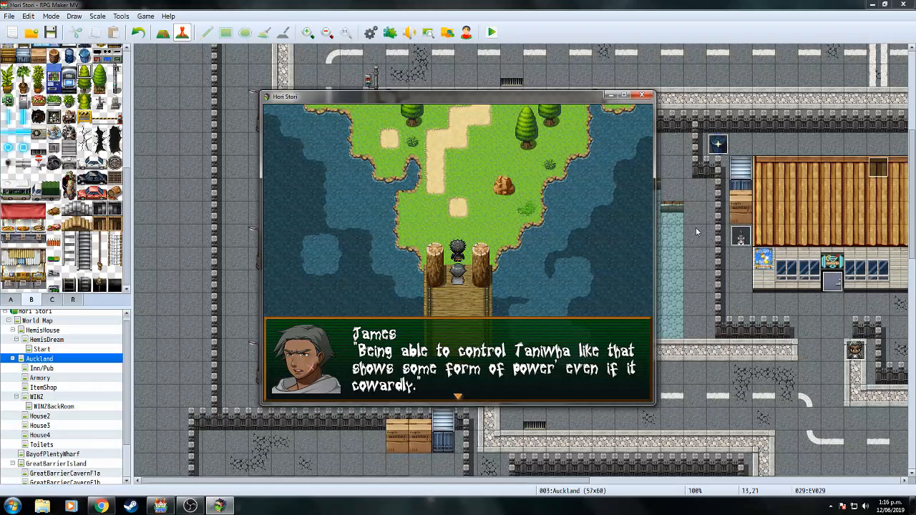
key("Return")
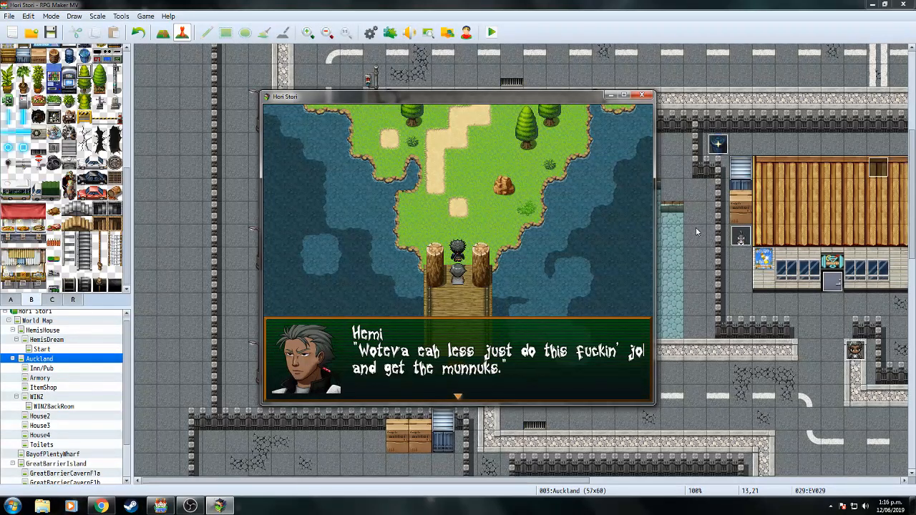
key("Return")
key("Up")
Walk to the cave and advance the lines of James, Hemi and the thugs at the rope pit.
key("Up")
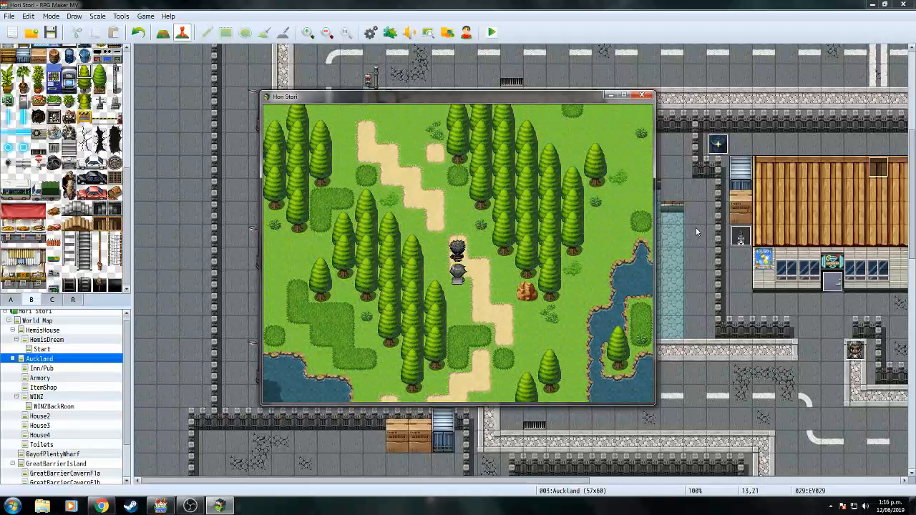
key("Up")
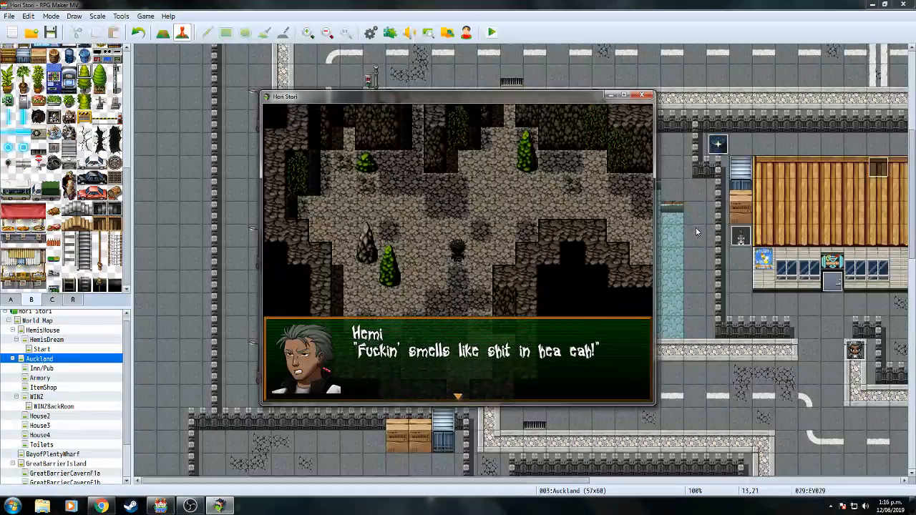
key("Return")
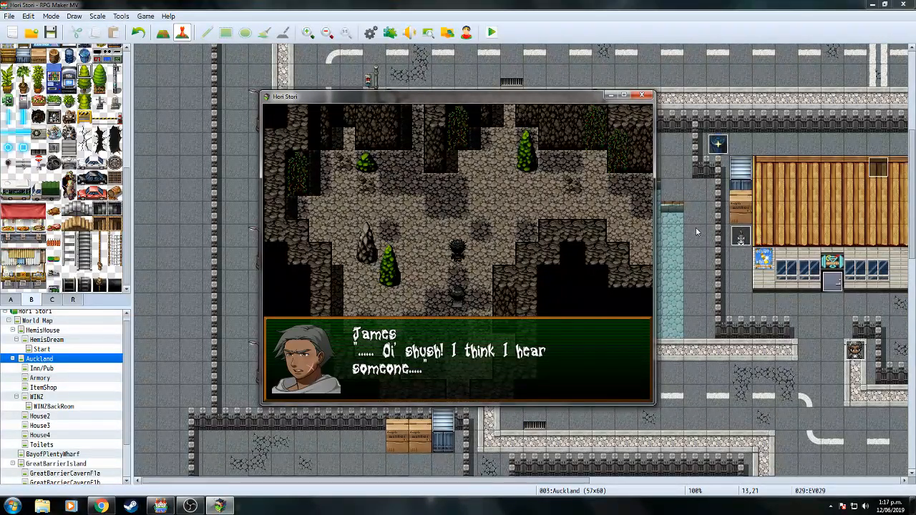
key("Return")
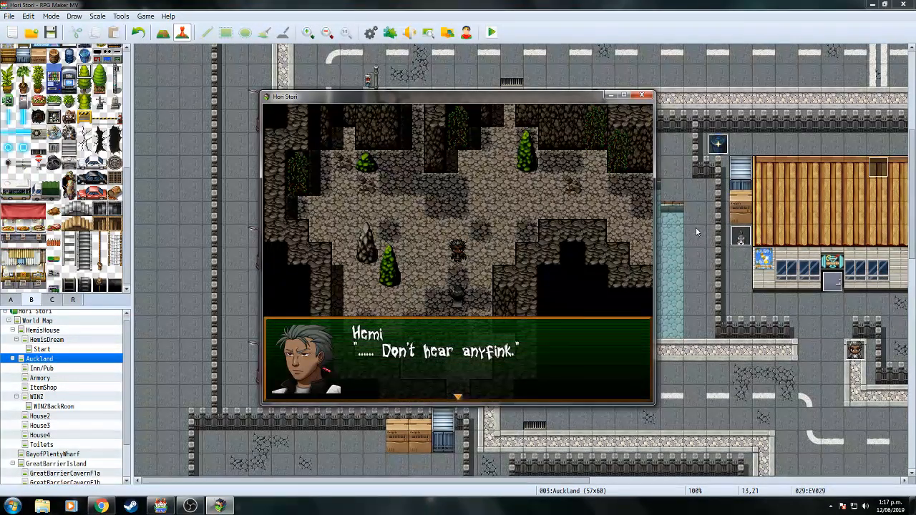
key("Return")
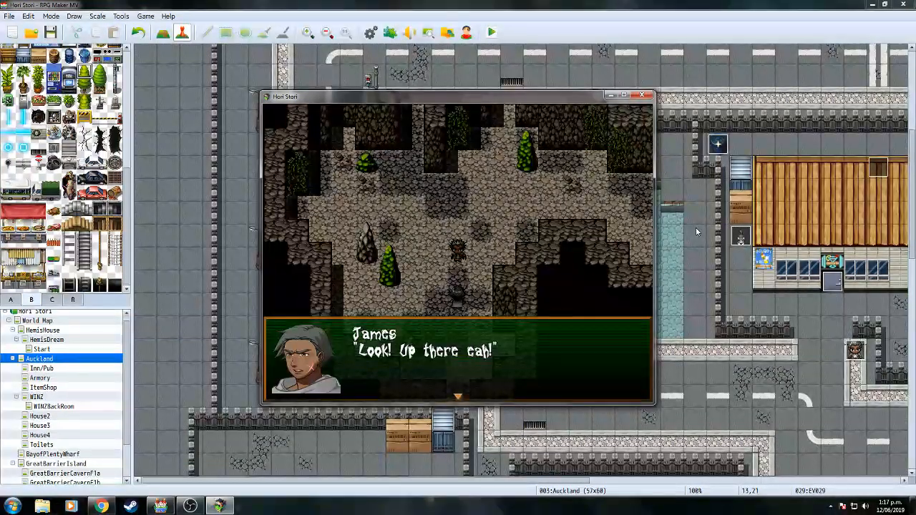
key("Return")
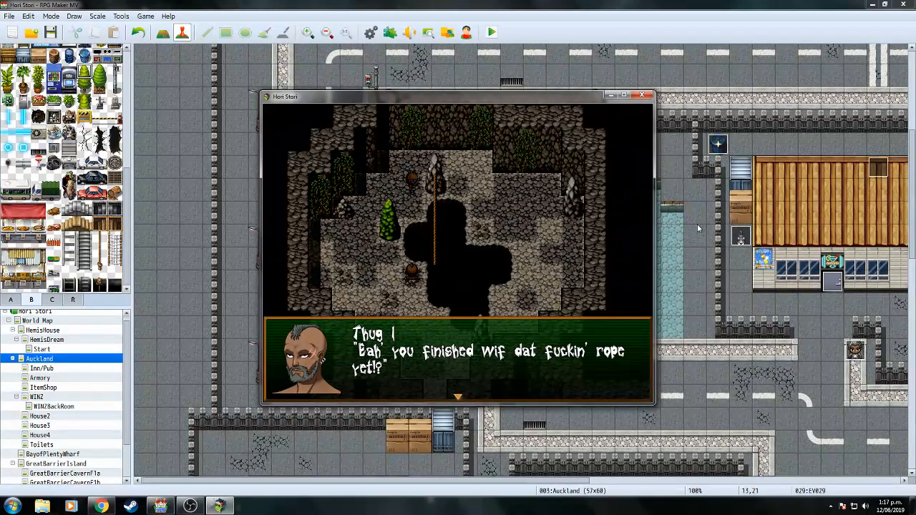
key("Return")
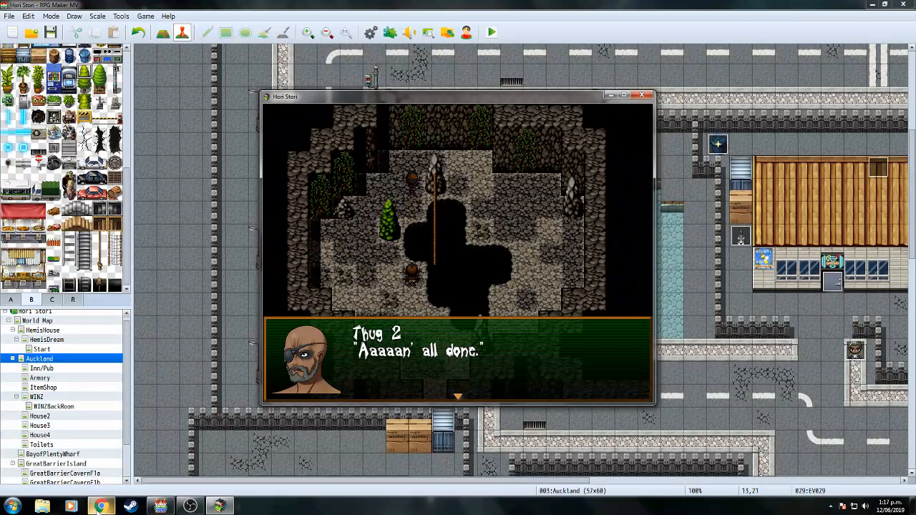
Bring the YouTube live stream page forward and choose Facebook from its Share options.
mouse_move(101, 506)
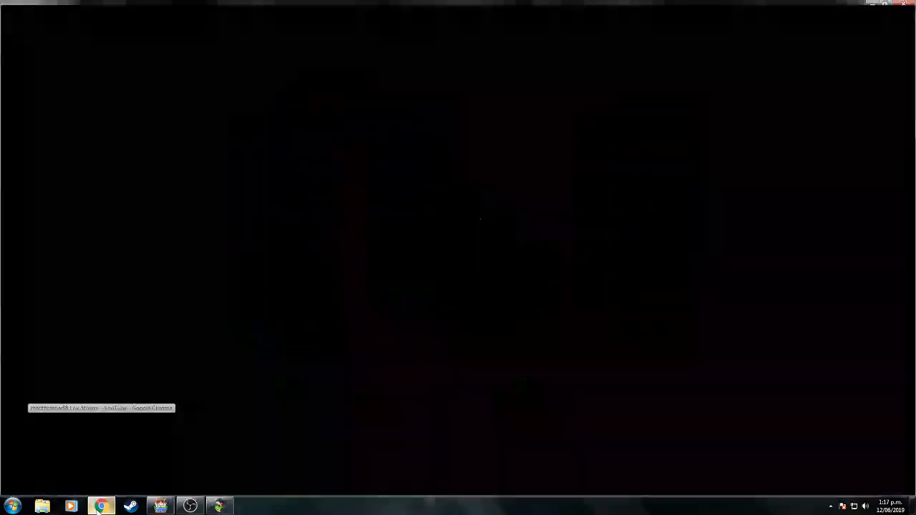
left_click(100, 451)
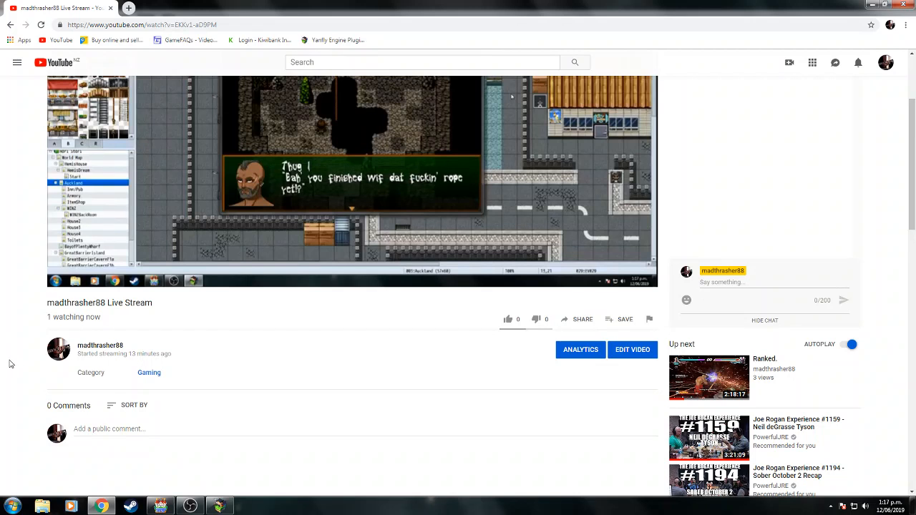
scroll(10, 365, "up", 2)
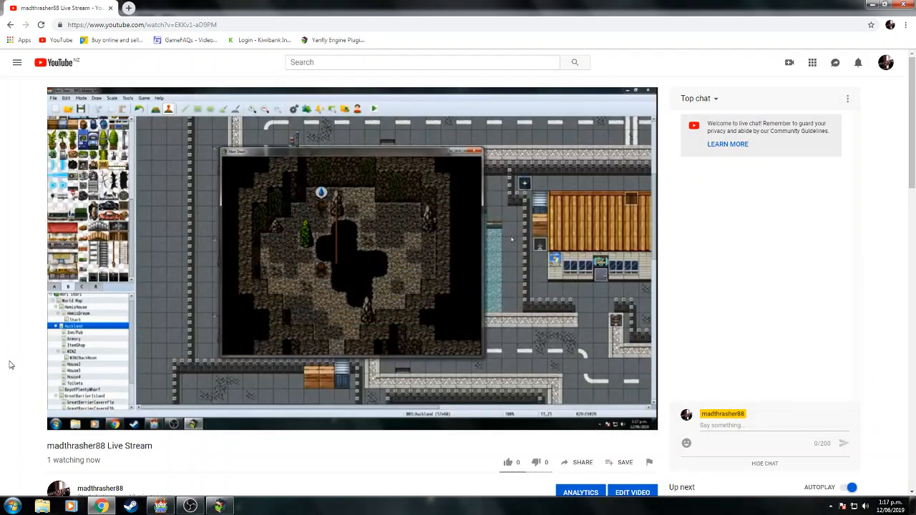
scroll(10, 365, "down", 2)
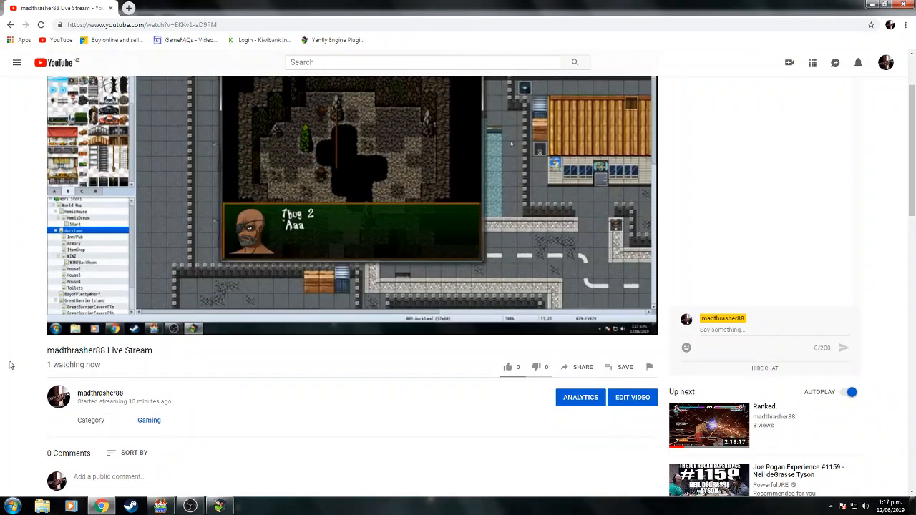
left_click(577, 370)
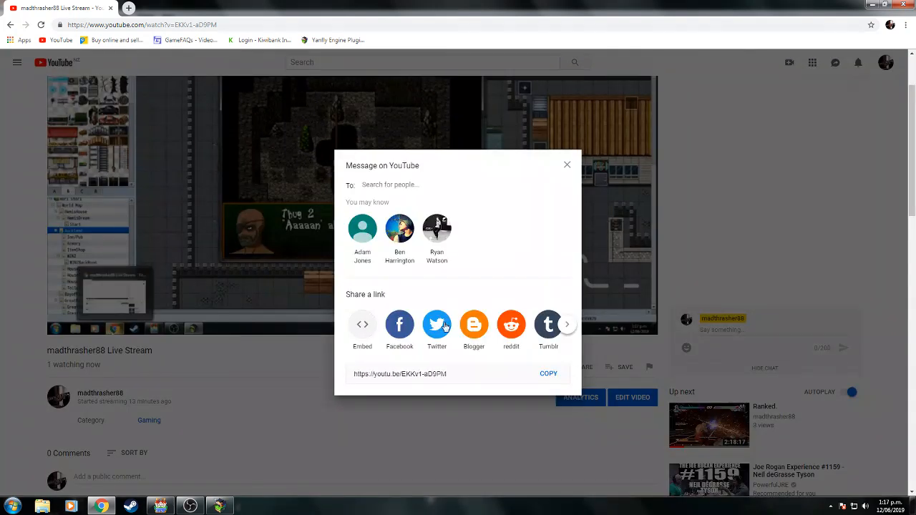
left_click(399, 328)
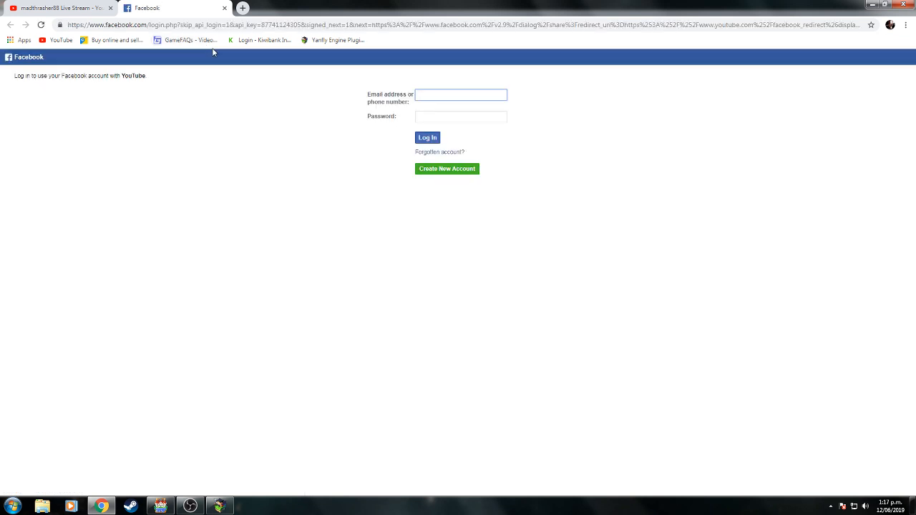
Log in to Facebook with the suggested account e-mail and the account password.
type("o")
key("Down")
key("Return")
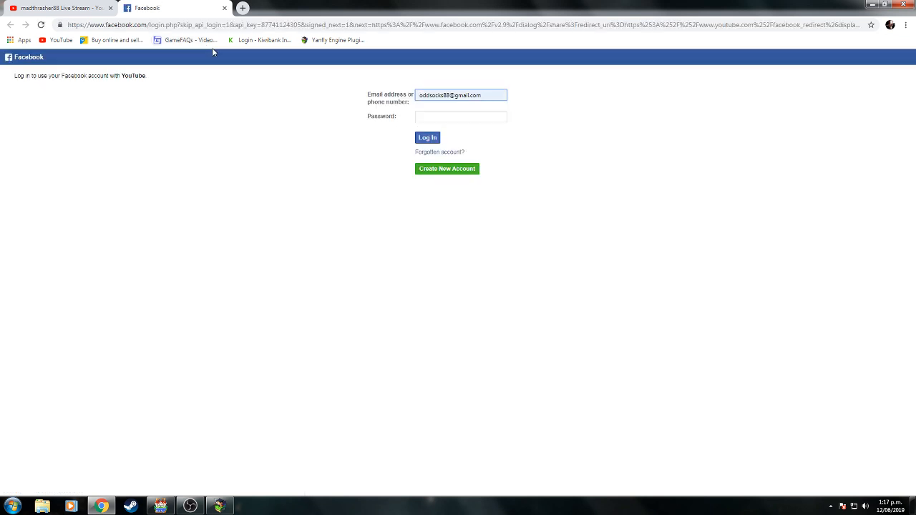
key("Tab")
type("*")
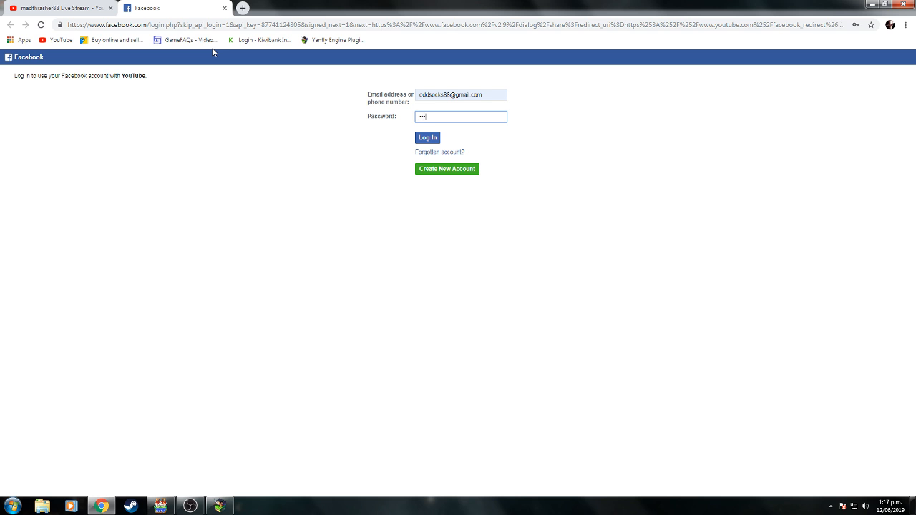
type("*")
key("Return")
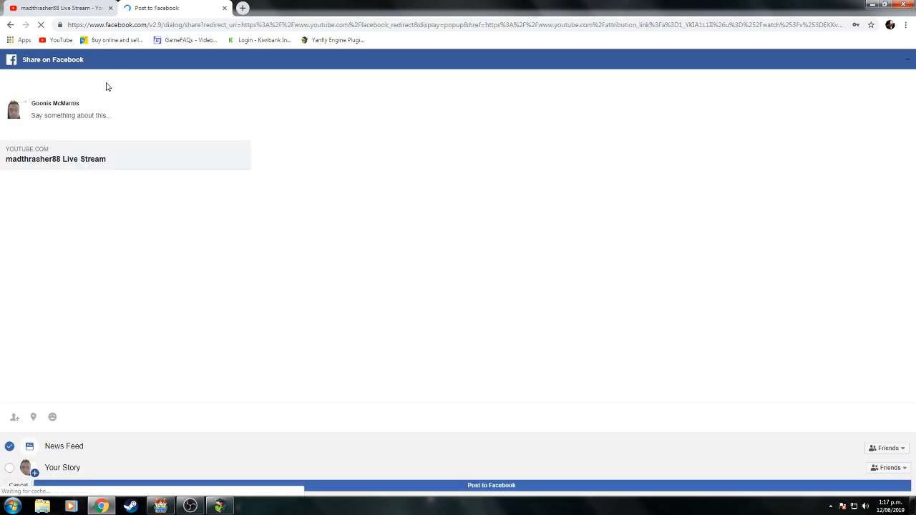
Caption the shared post Hori Stori 'Dev Stream' XD.
left_click(88, 121)
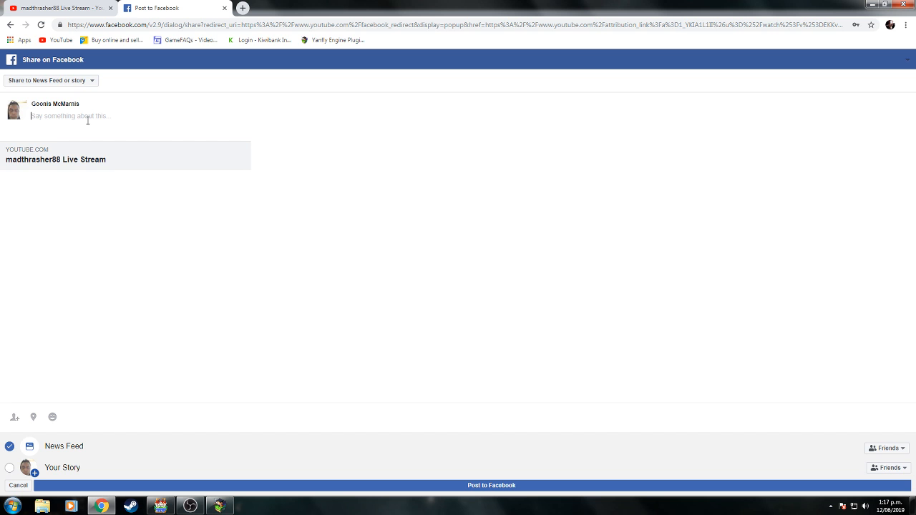
type("Ho")
type("'")
Post the stream to Facebook, then advance the thugs' cave argument to Thug 1's angry reply.
left_click(484, 486)
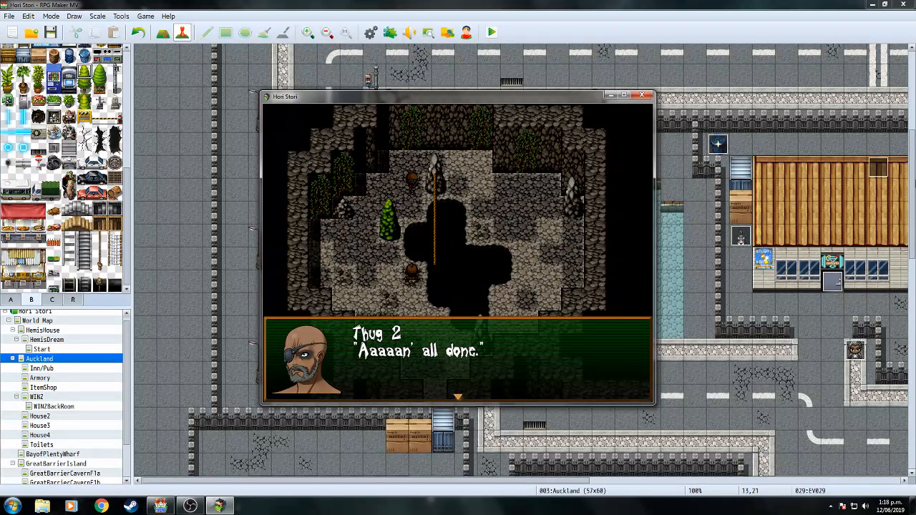
key("Return")
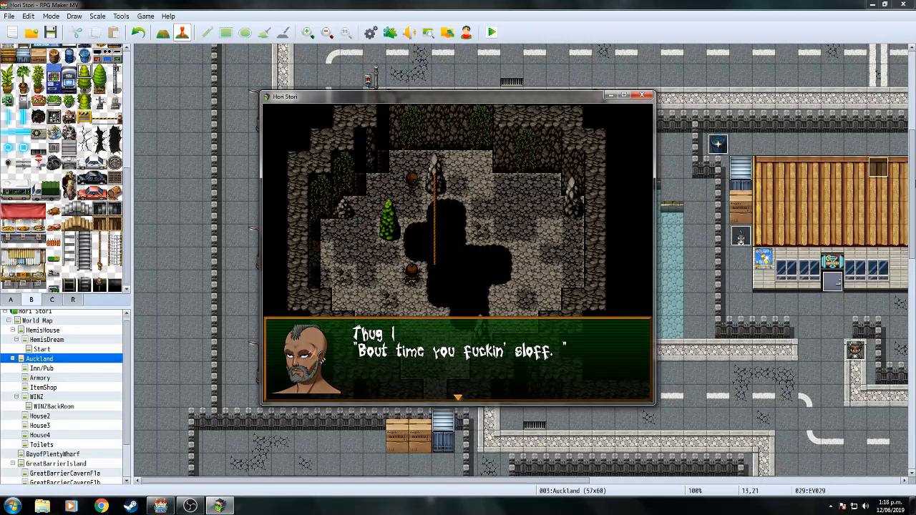
key("Return")
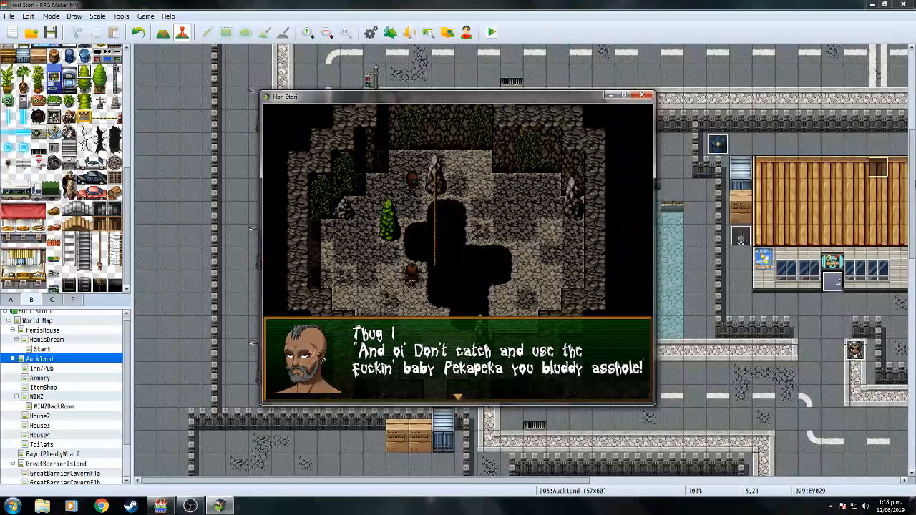
key("Return")
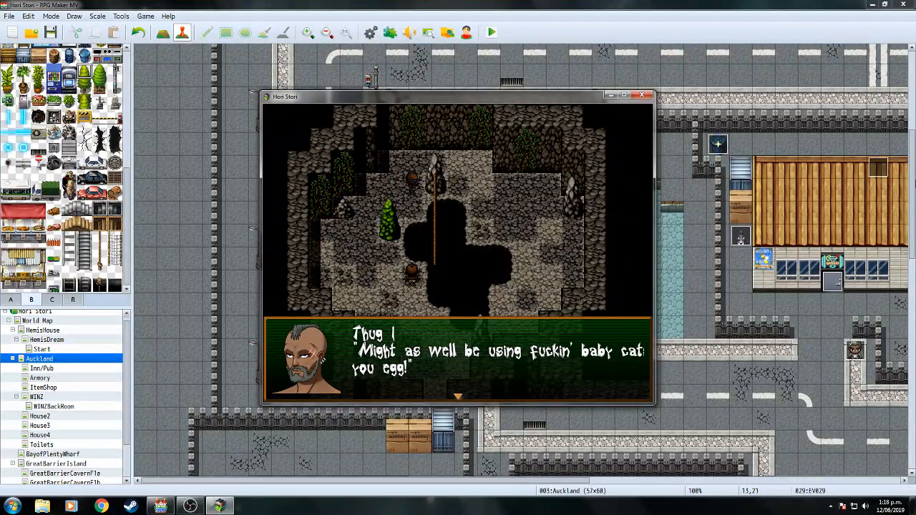
key("Return")
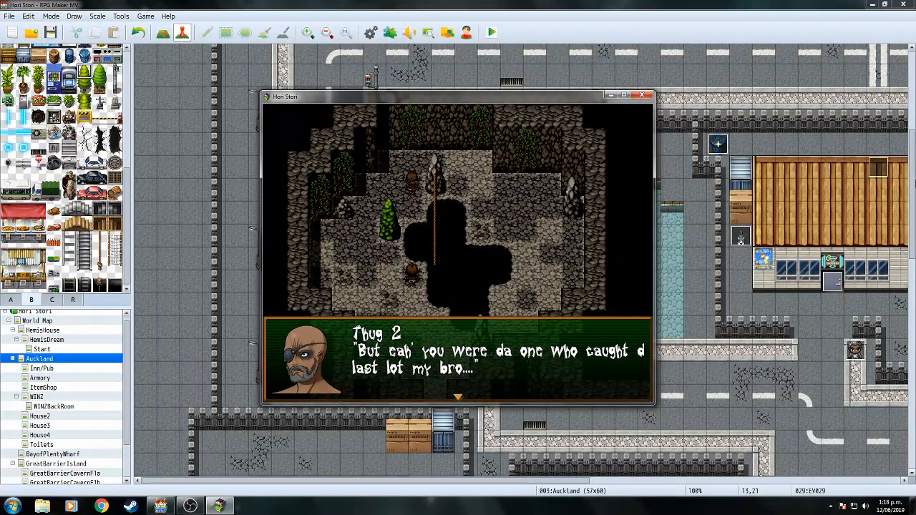
key("Return")
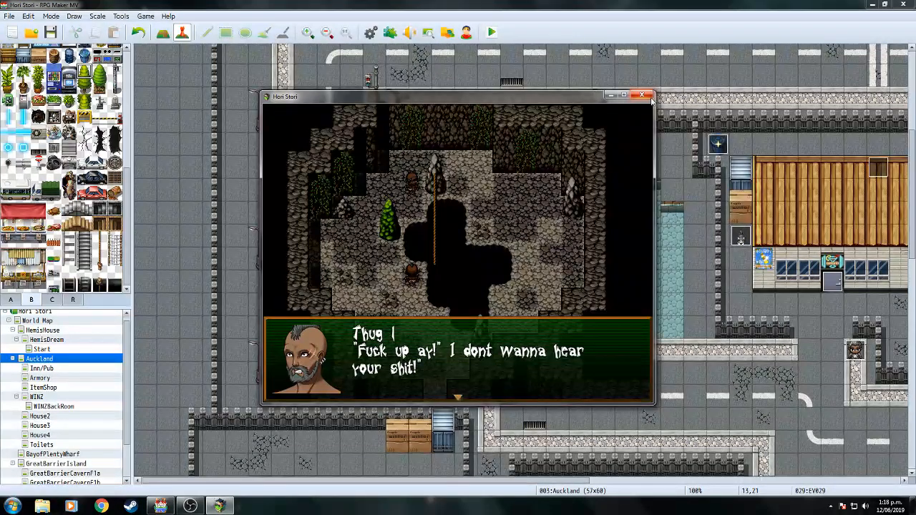
Close the playtest and open GreatBarrierIsland's dock event EV002 in the Event Editor.
left_click(648, 97)
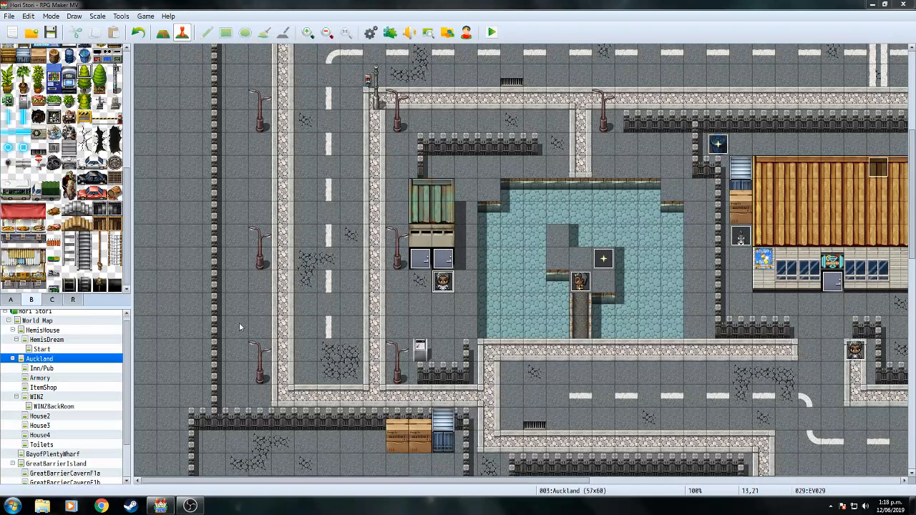
scroll(129, 412, "down", 2)
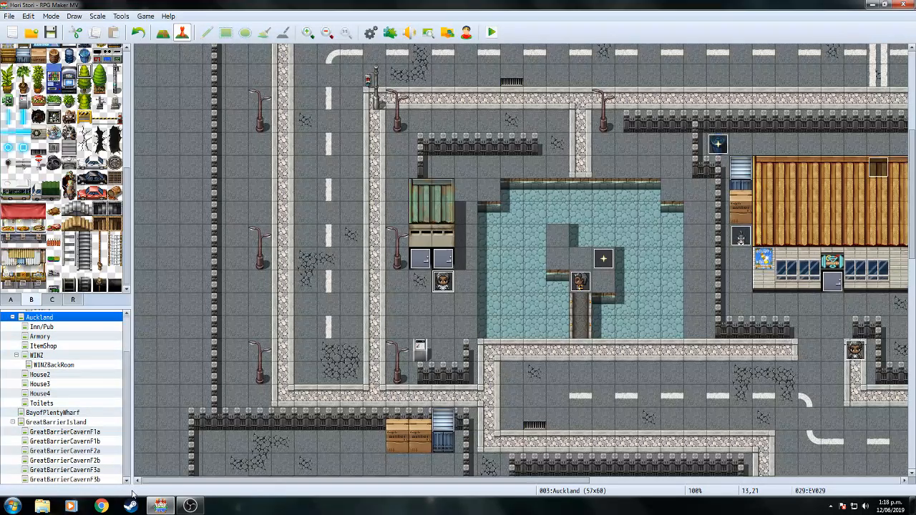
left_click(93, 480)
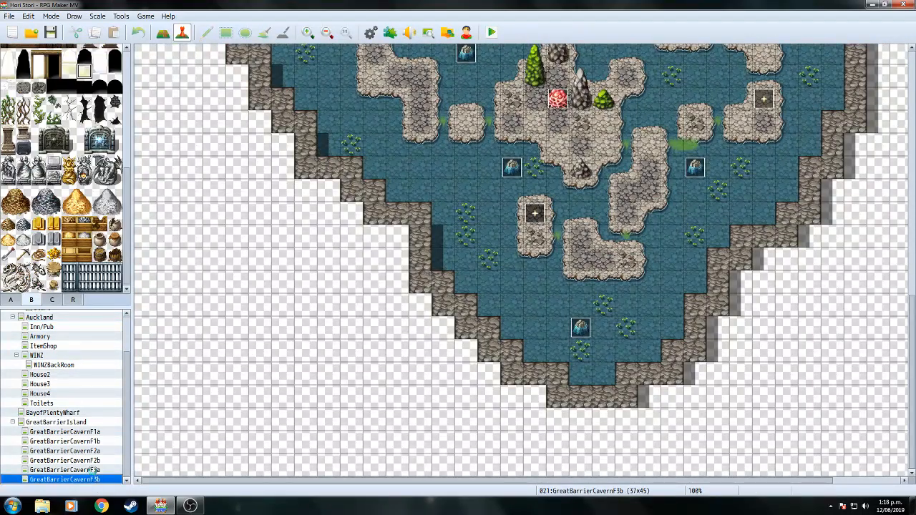
left_click(93, 470)
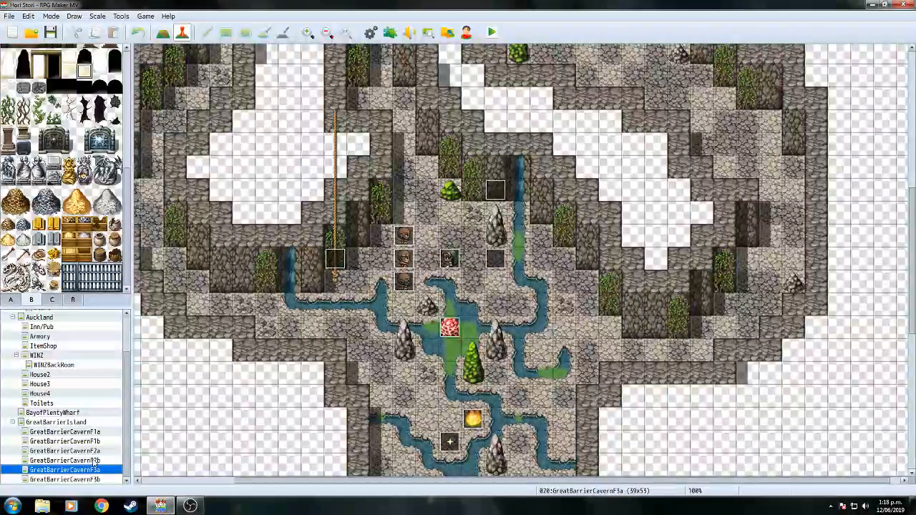
left_click(71, 421)
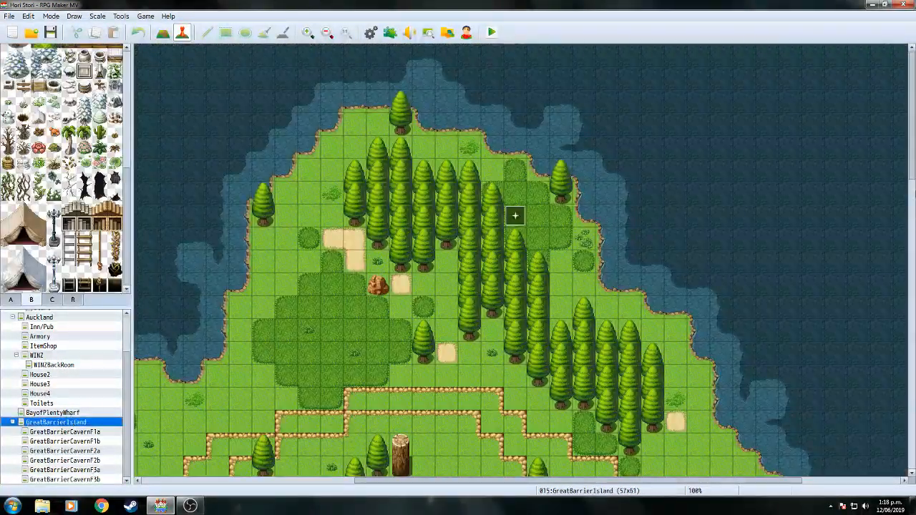
scroll(515, 215, "down", 12)
double_click(583, 282)
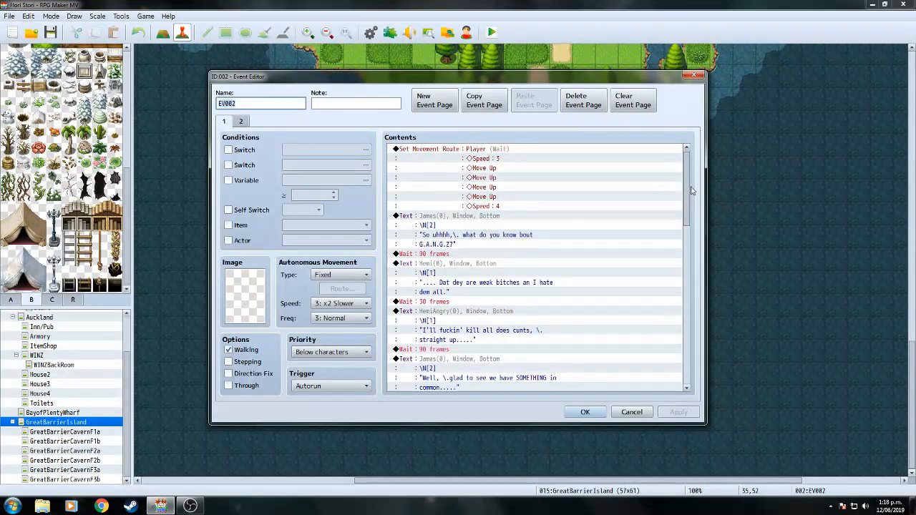
left_click_drag(689, 187, 689, 212)
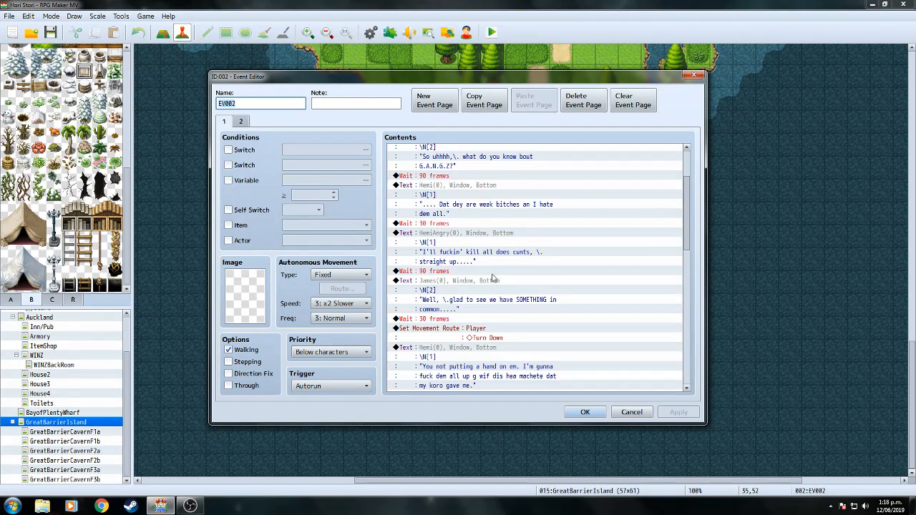
Rewrap Hemi's message so 'hate dem all' begins the second line.
left_click(476, 195)
right_click(474, 192)
left_click(492, 210)
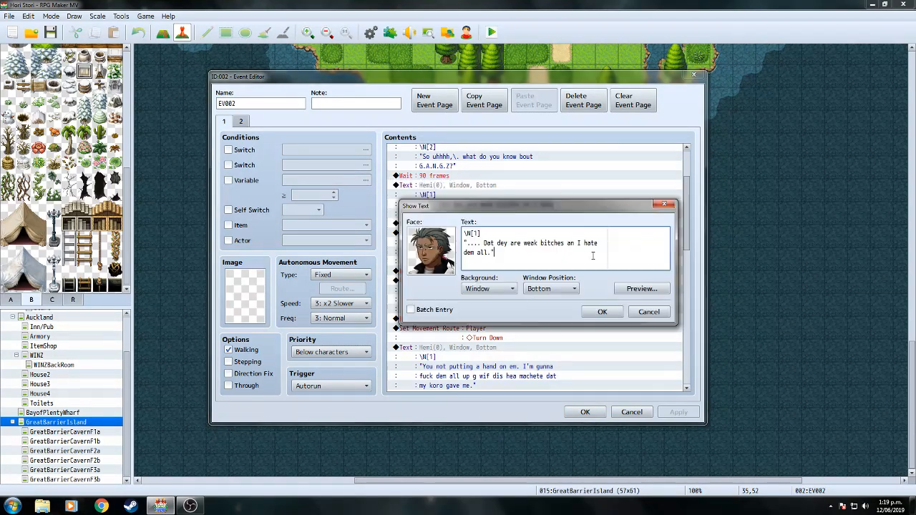
left_click(582, 243)
key("Return")
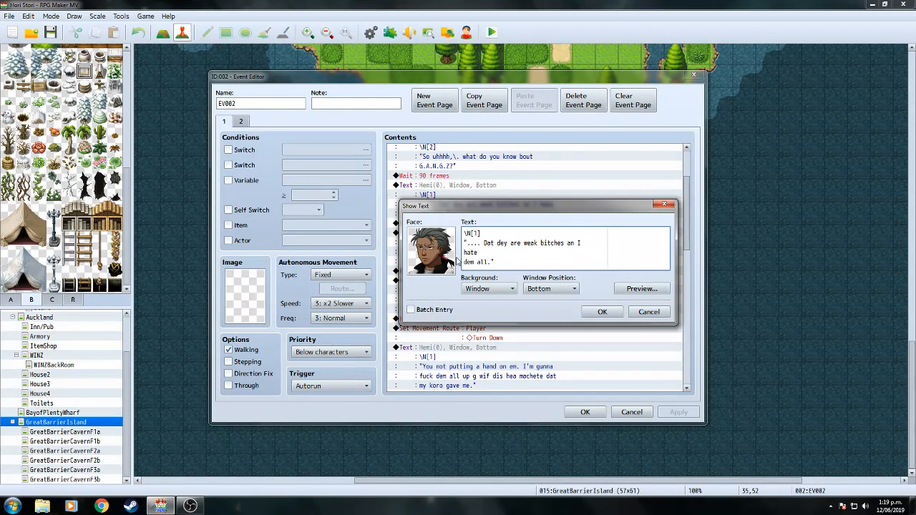
left_click(463, 262)
key("BackSpace")
left_click(602, 312)
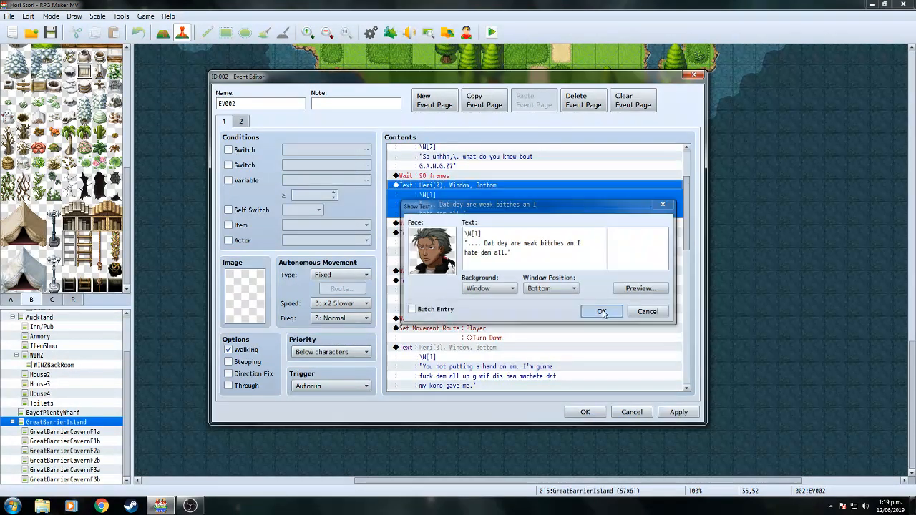
Rewrap James's message so 'SOMETHING in common' starts a new line, checking the preview.
double_click(504, 287)
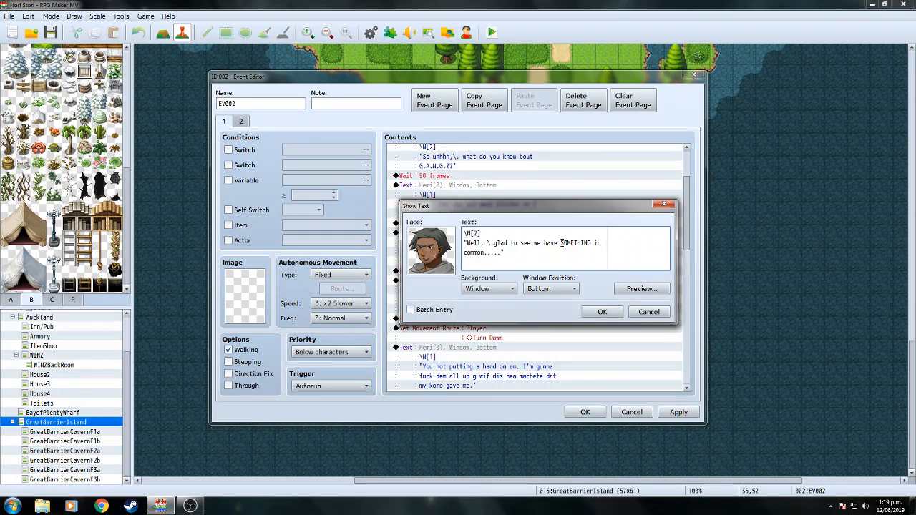
left_click(561, 243)
key("Return")
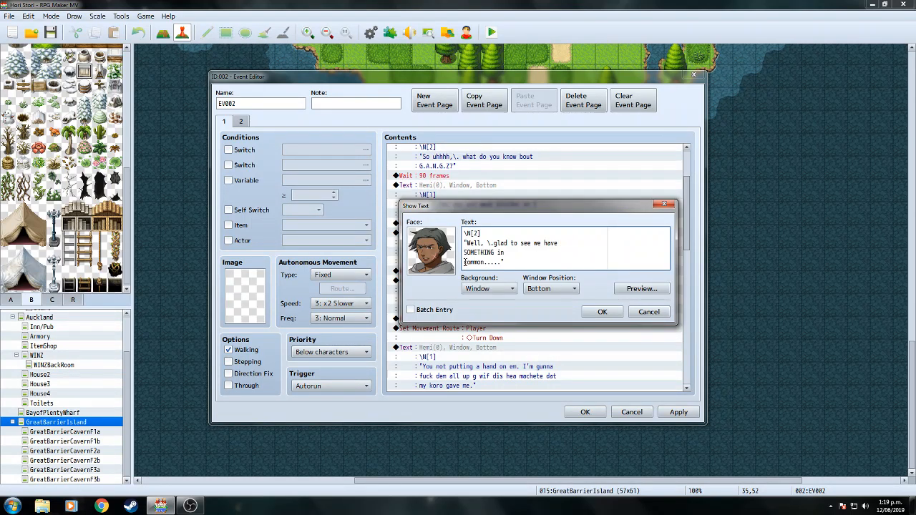
key("BackSpace")
left_click(641, 288)
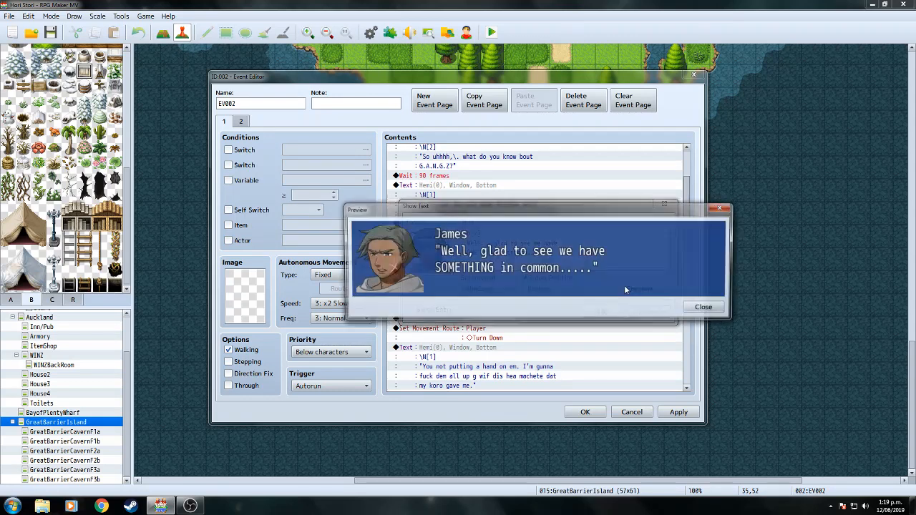
left_click(705, 309)
left_click(597, 313)
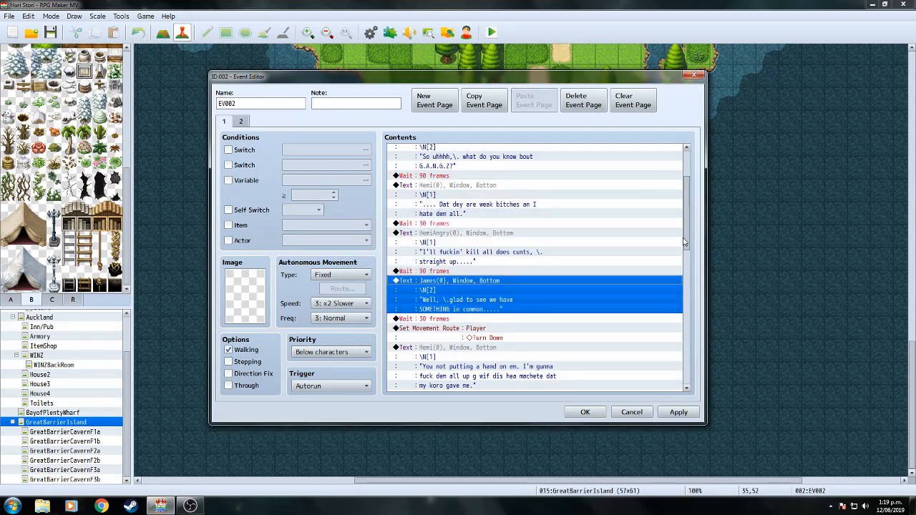
Move the pause code in Hemi's angry message from line one's end to before 'straight up'.
scroll(673, 239, "up", 1)
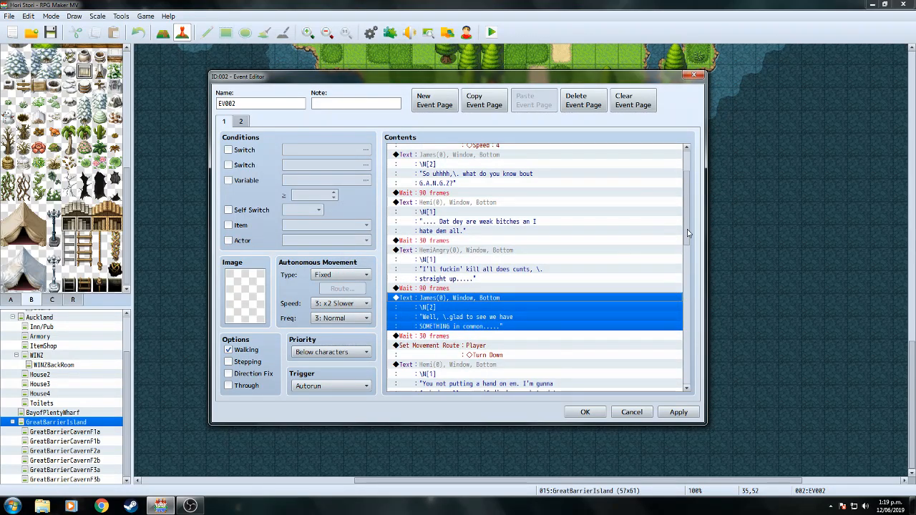
left_click(522, 253)
right_click(522, 253)
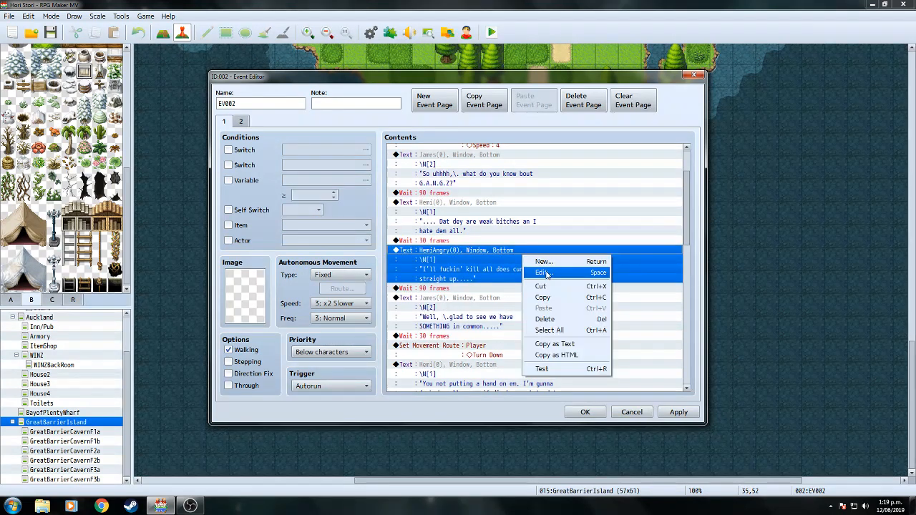
left_click(547, 274)
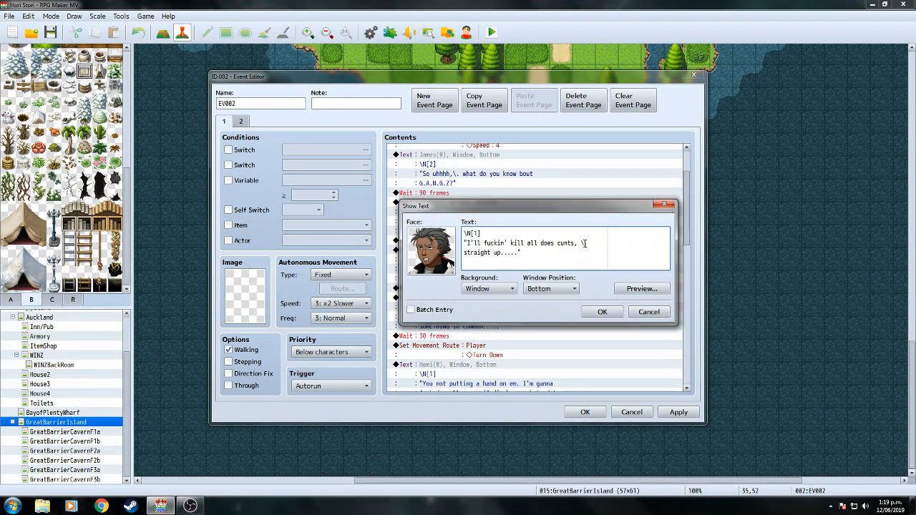
left_click_drag(580, 243, 588, 243)
key("ctrl+c")
left_click(464, 252)
key("ctrl+v")
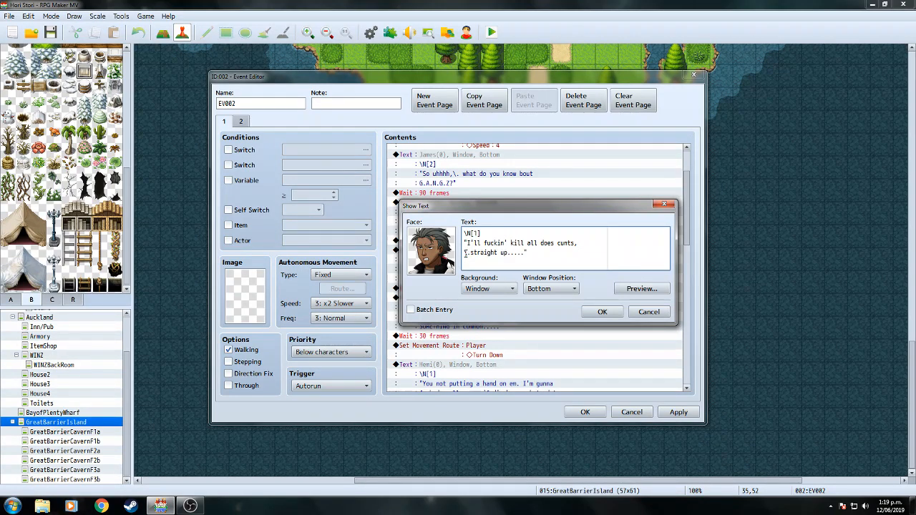
left_click(608, 311)
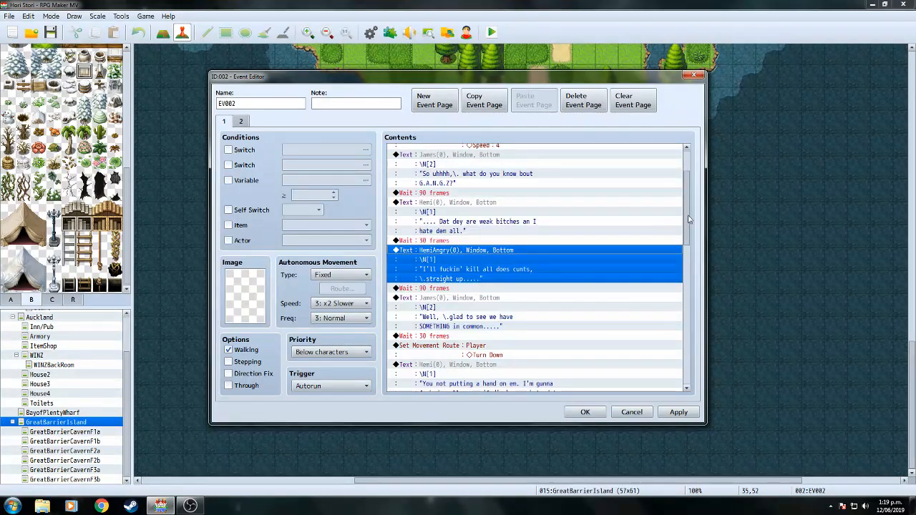
Move the word 'I' in Hemi's first message down to line two.
left_click(484, 203)
right_click(485, 203)
left_click(510, 223)
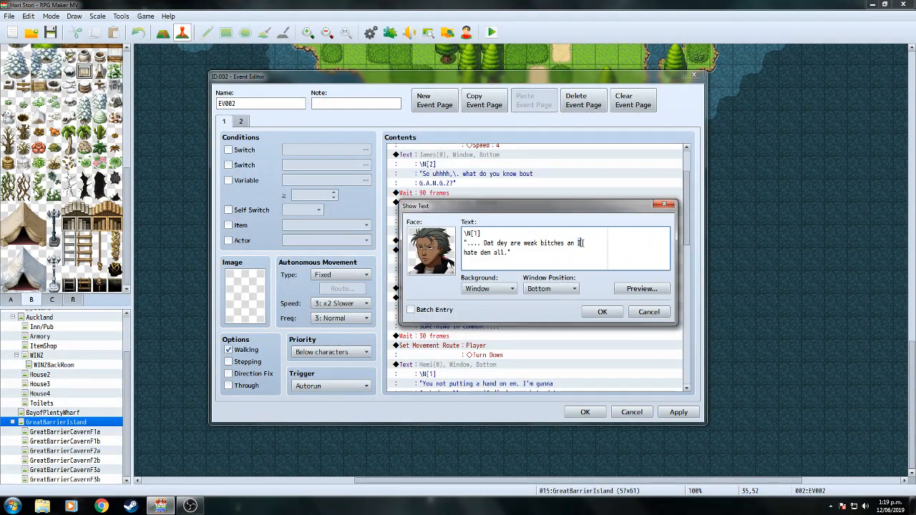
left_click(464, 252)
left_click(602, 311)
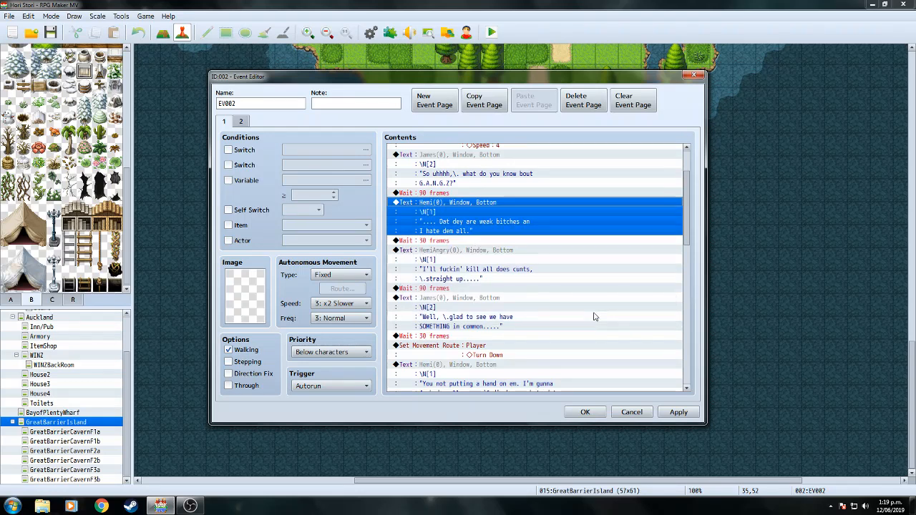
In Hemi's machete message, move 'gunna' from line one to the start of line two.
left_click_drag(689, 203, 697, 245)
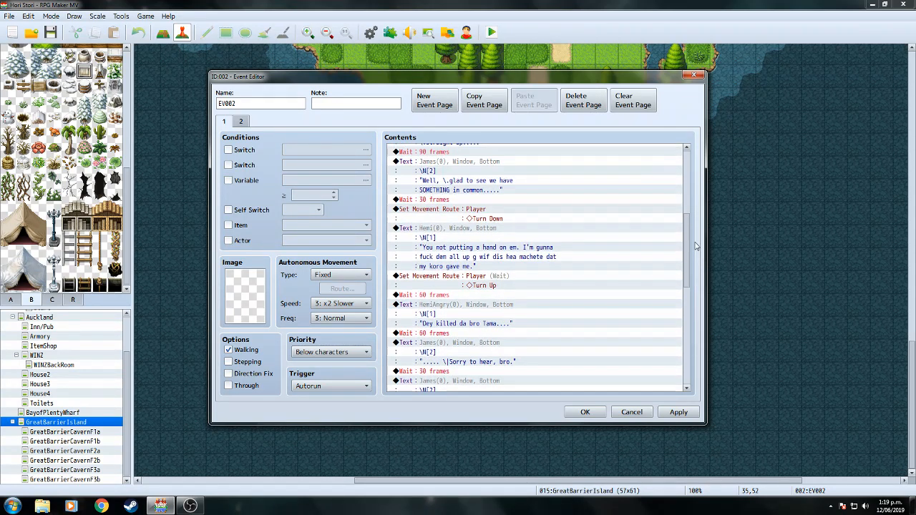
left_click(491, 229)
right_click(499, 235)
left_click(515, 250)
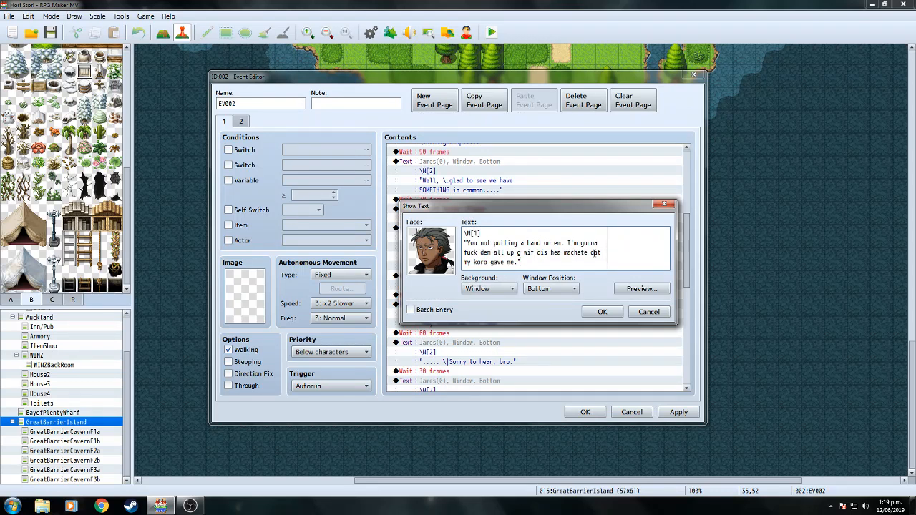
left_click_drag(581, 244, 600, 243)
key("BackSpace")
left_click(464, 252)
type("gunn")
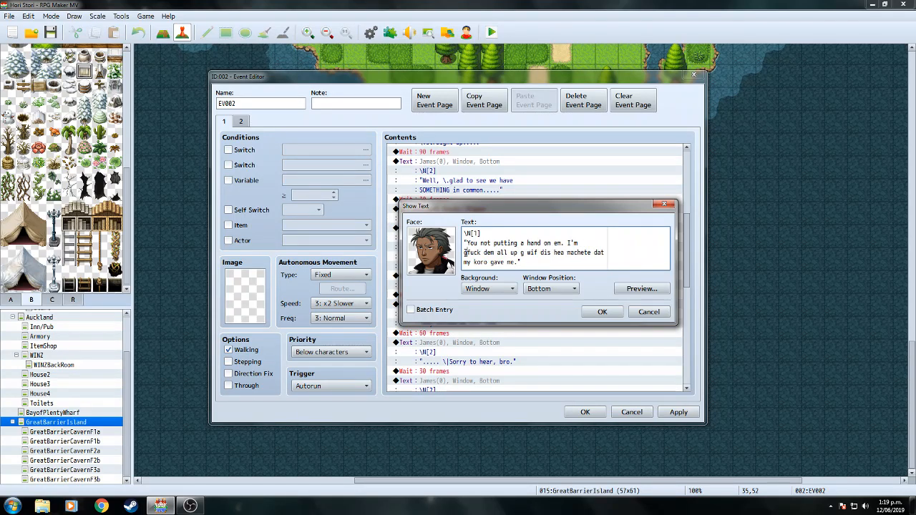
type("a")
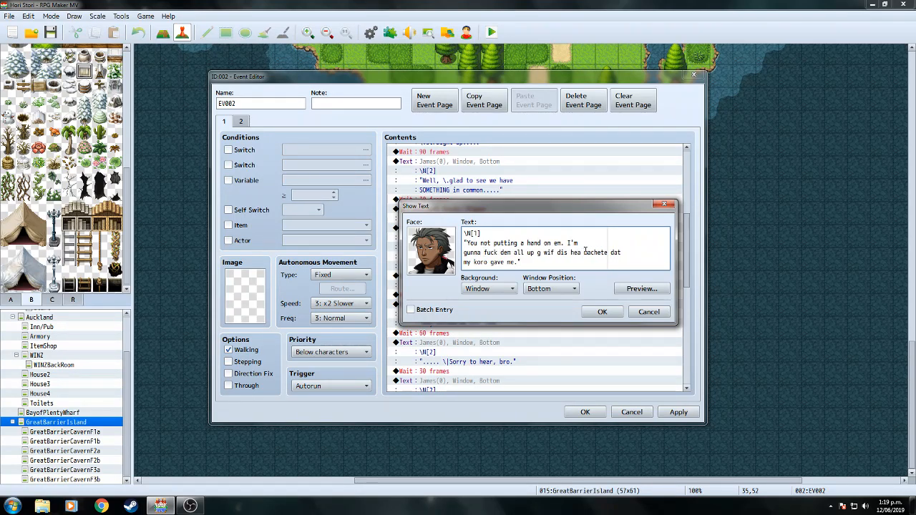
Cut the 'machete dat' words onto line three, preview, and confirm the message.
left_click_drag(584, 252, 617, 253)
right_click(617, 254)
left_click(633, 260)
right_click(466, 262)
left_click(486, 291)
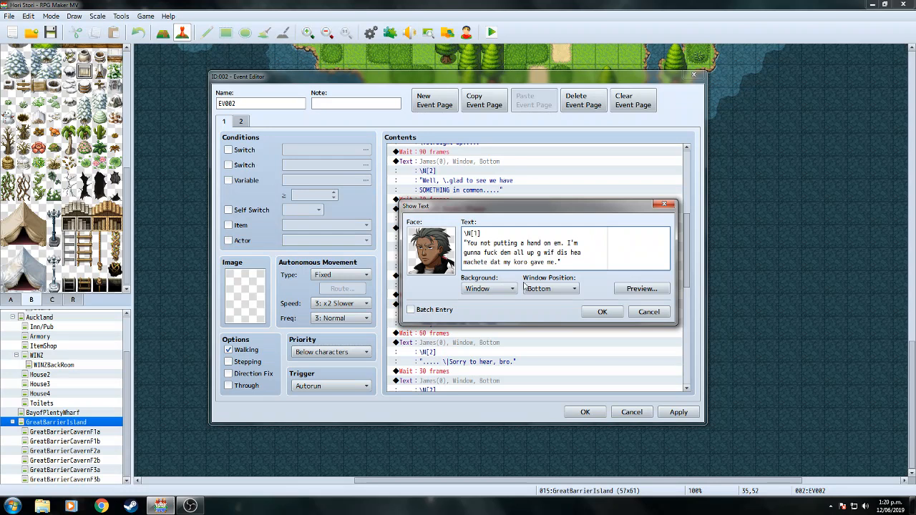
left_click(642, 291)
left_click(705, 308)
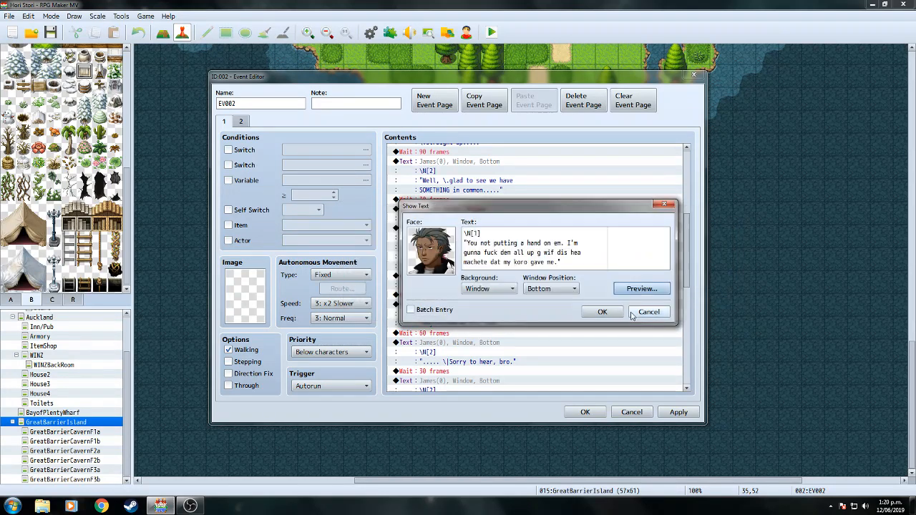
key("Return")
Rewrap the 'Those two clowns' message: 'to' starts line two and 'happened' gets its own line.
scroll(656, 302, "down", 3)
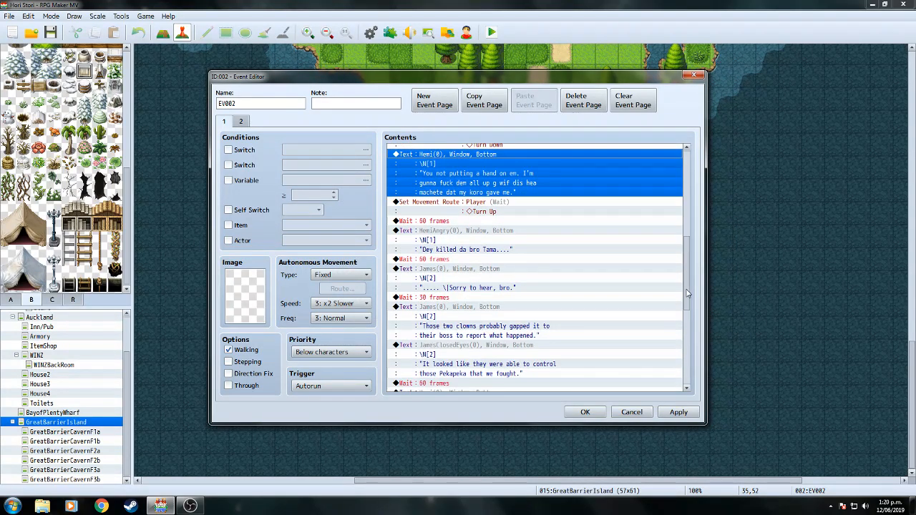
right_click(492, 305)
left_click(517, 308)
left_click(595, 242)
key("BackSpace")
key("BackSpace")
key("BackSpace")
left_click(465, 253)
type("to")
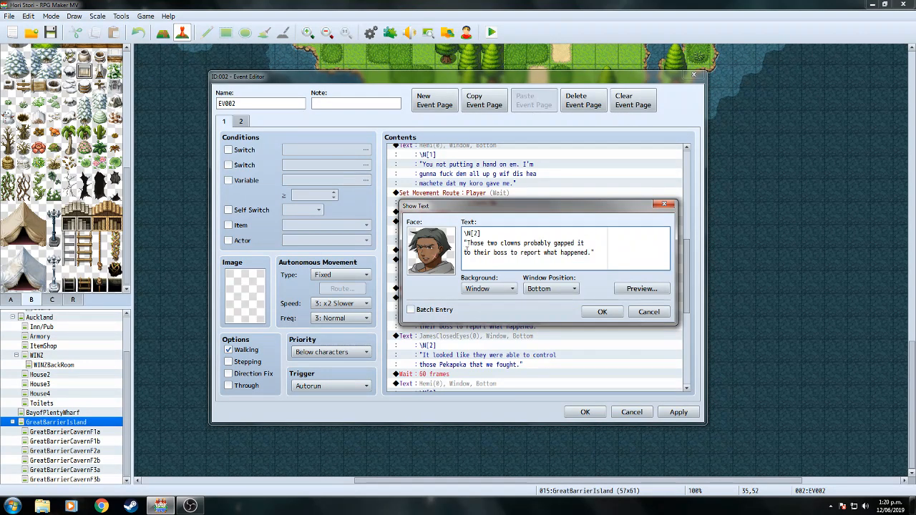
left_click(561, 253)
key("Return")
left_click(609, 317)
Rewrap the Pekapeka message so 'control those Pekapeka' begins a new line.
left_click_drag(687, 278, 691, 323)
right_click(499, 200)
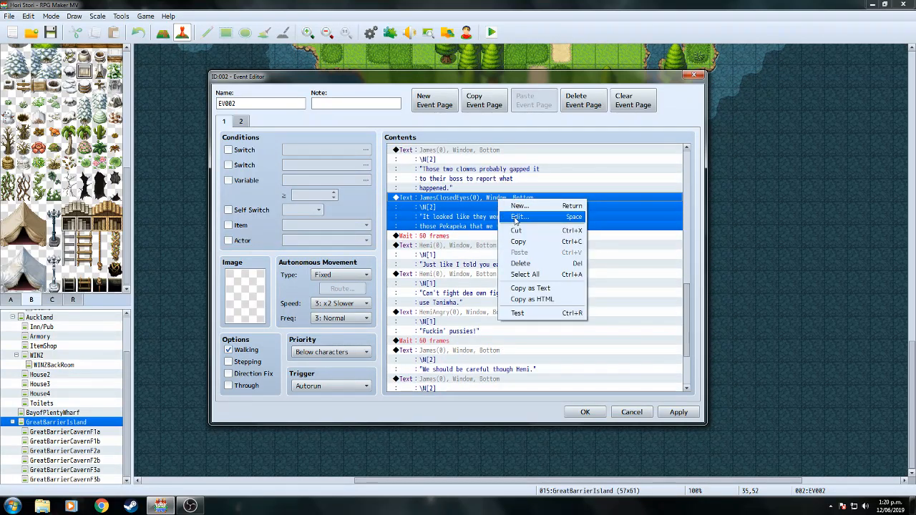
left_click(517, 213)
left_click(566, 244)
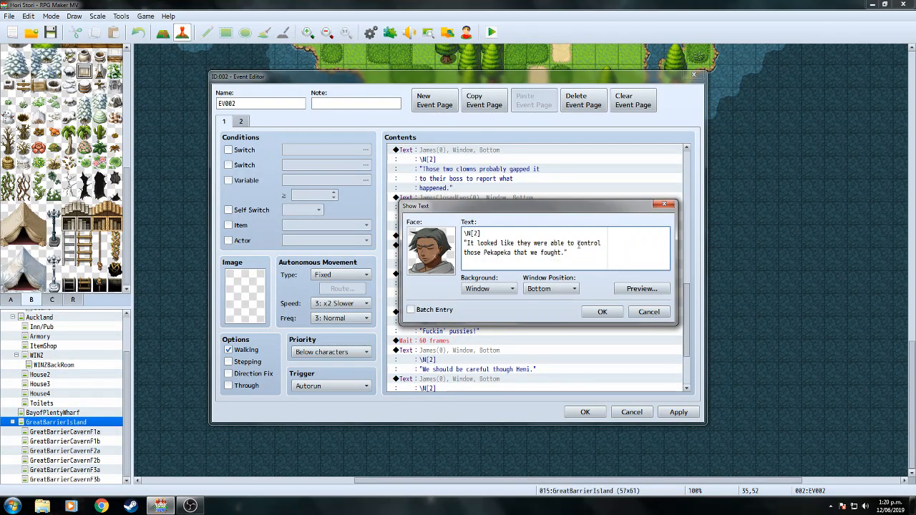
key("Return")
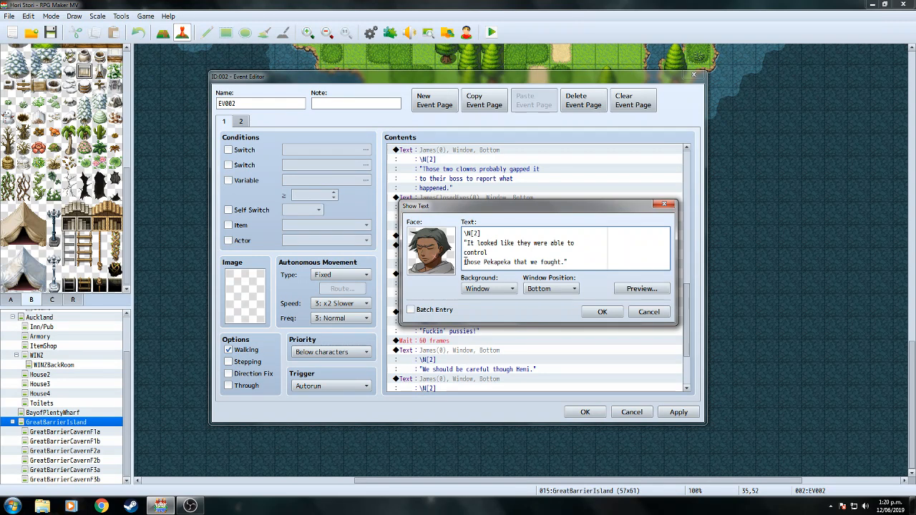
left_click(466, 262)
key("BackSpace")
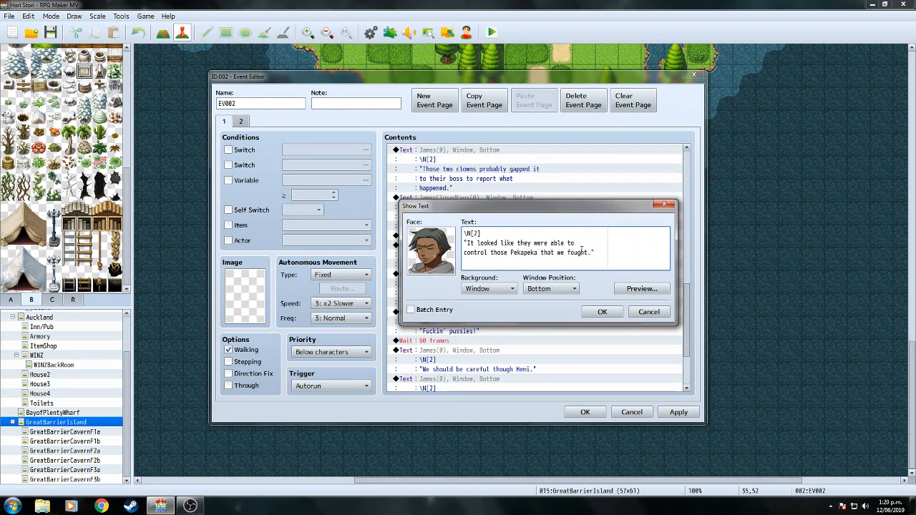
left_click(597, 311)
Rewrap the 'Can't fight' message so 'dey use Taniwha' starts its own line.
scroll(686, 287, "down", 2)
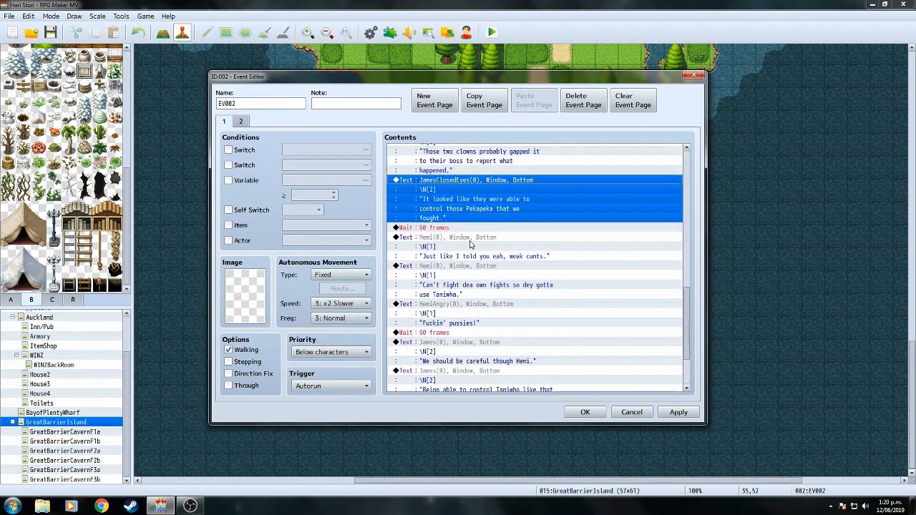
right_click(478, 268)
left_click(508, 286)
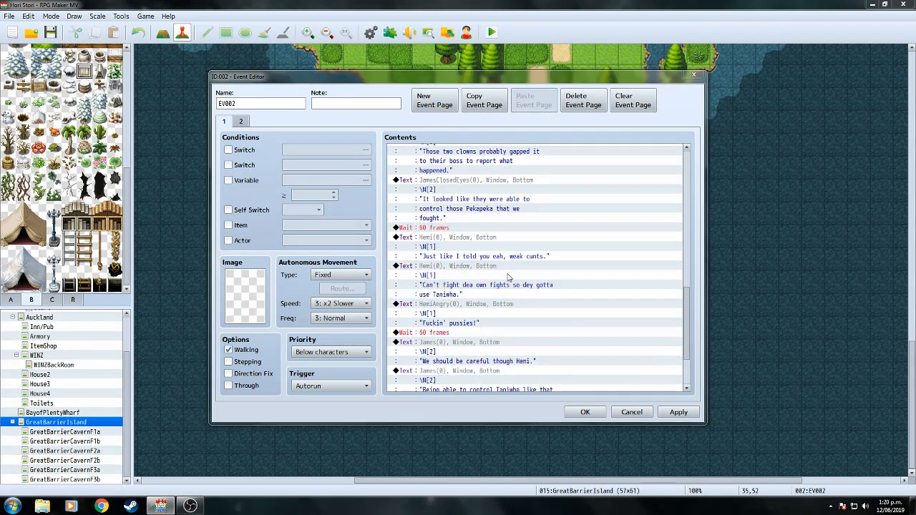
key("Return")
left_click(465, 262)
key("BackSpace")
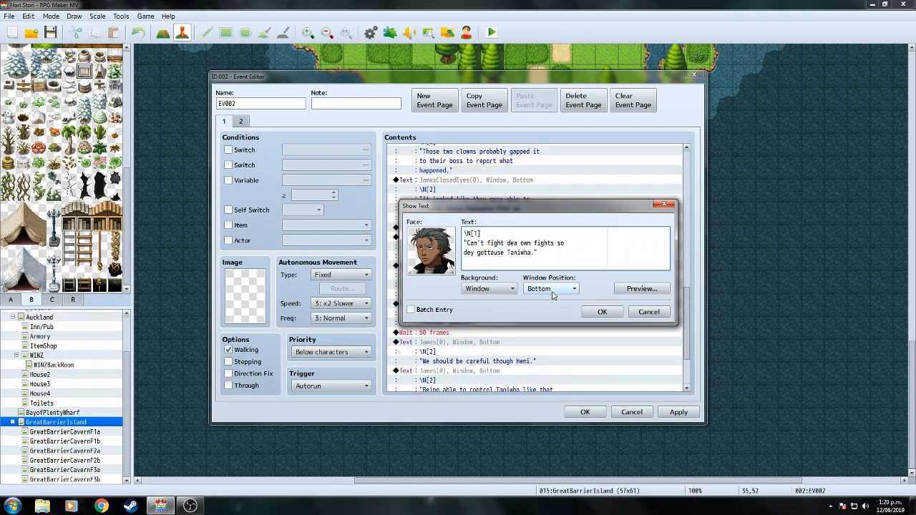
left_click(602, 312)
In James's Taniwha line, move 'that' from line one to the start of line two.
scroll(655, 306, "down", 3)
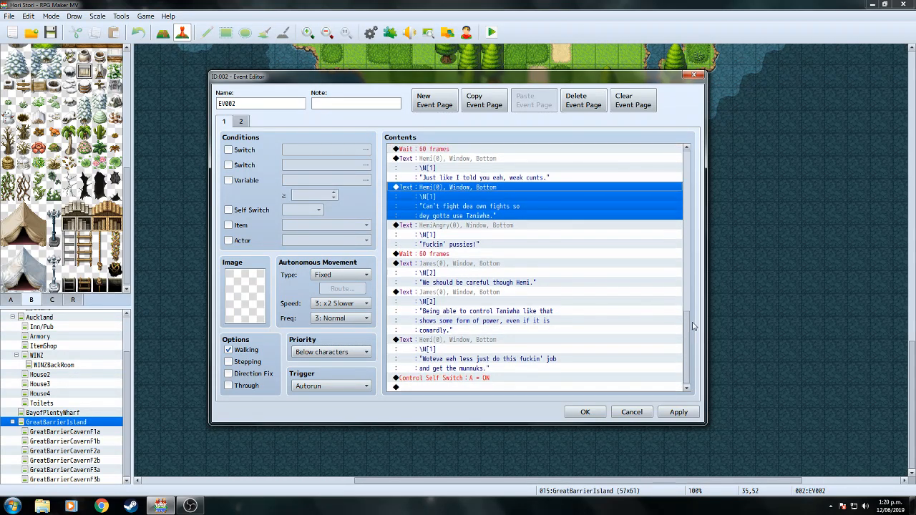
left_click(491, 294)
right_click(491, 295)
left_click(511, 315)
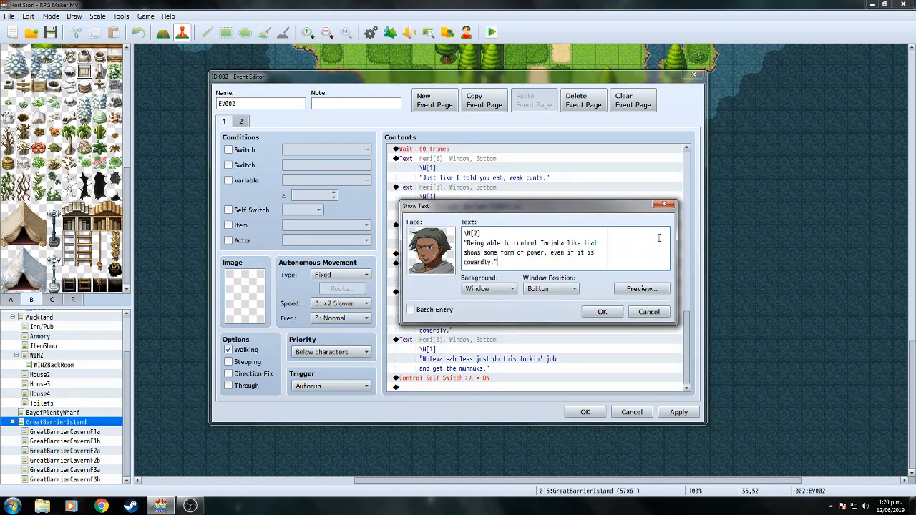
double_click(589, 244)
key("BackSpace")
left_click(464, 252)
type("that")
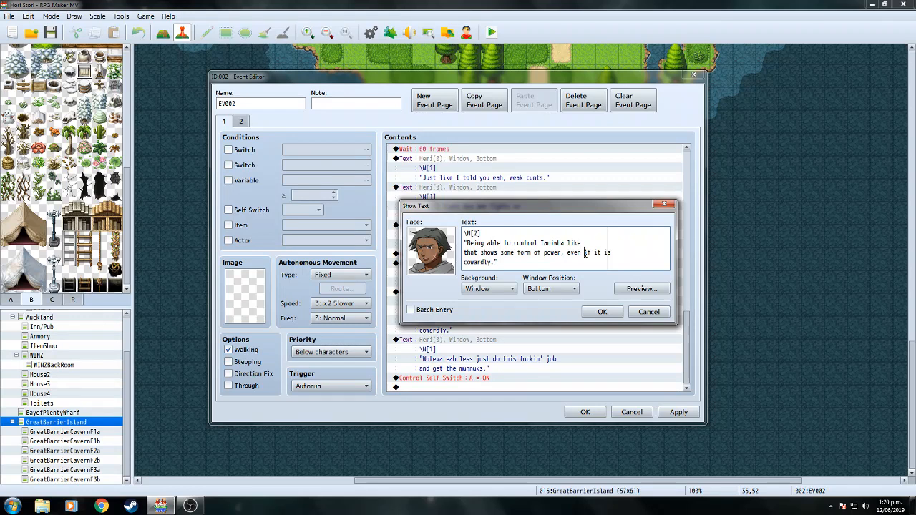
Cut 'if it is' and paste it before 'cowardly' on line three, then preview and confirm.
left_click_drag(586, 253, 612, 253)
right_click(605, 252)
left_click(616, 261)
right_click(464, 262)
left_click(487, 293)
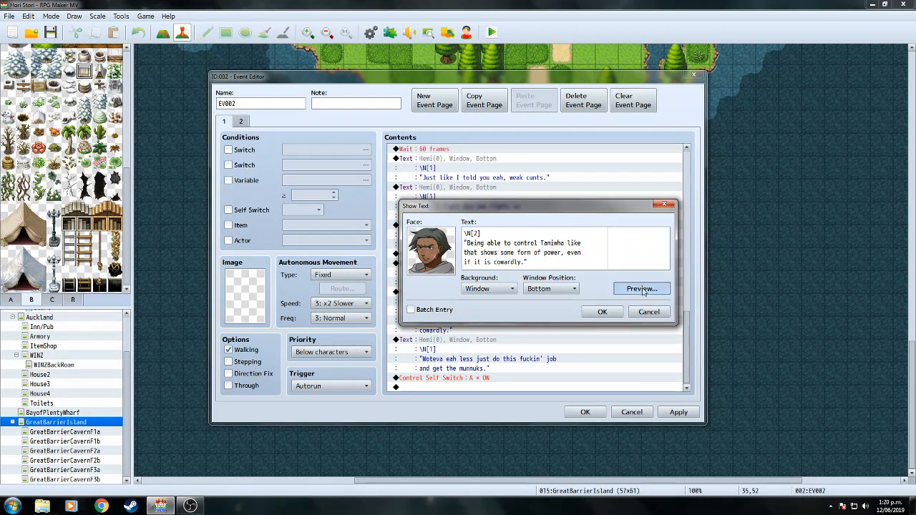
left_click(643, 289)
left_click(706, 307)
key("Return")
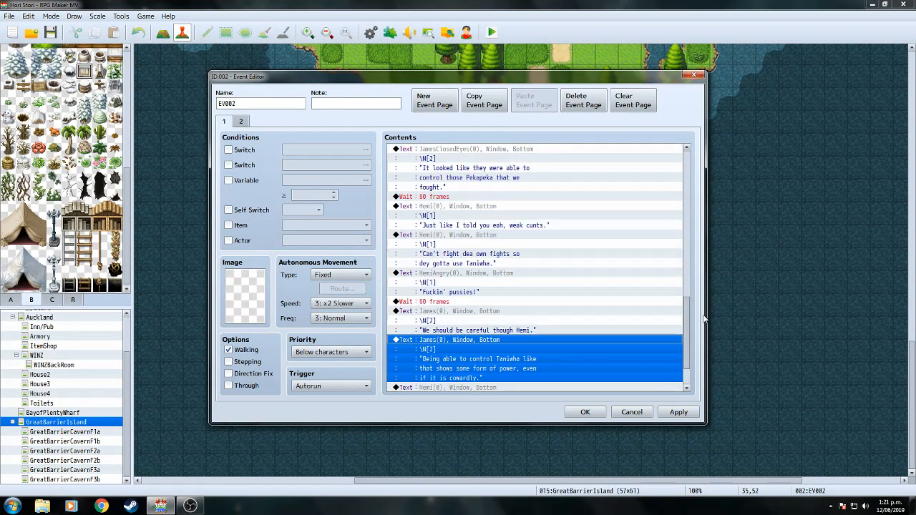
Break Hemi's final line after 'this', join the remainder into line two, and apply the event.
left_click_drag(689, 318, 690, 356)
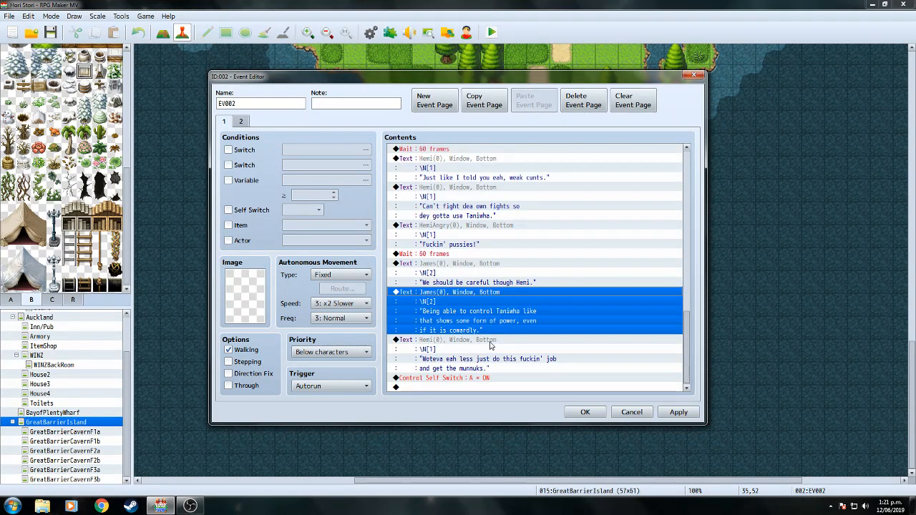
left_click(491, 346)
right_click(492, 345)
left_click(512, 351)
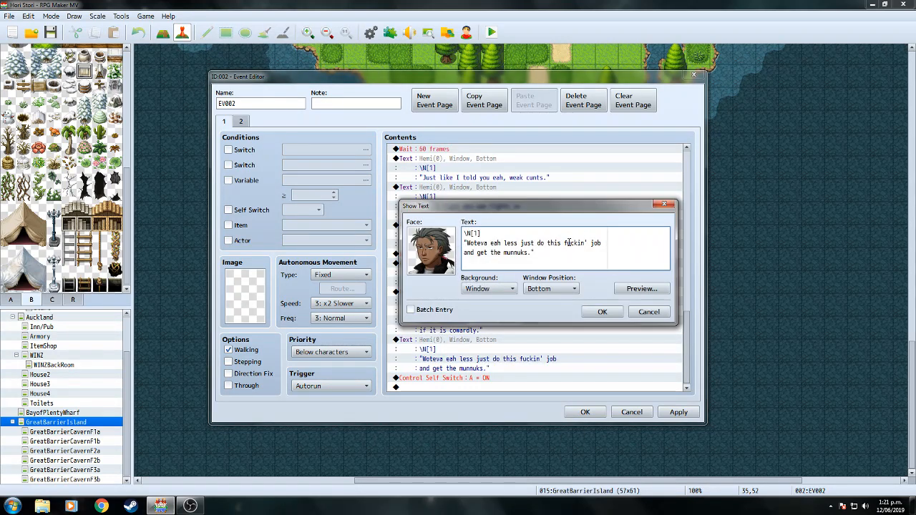
left_click(566, 243)
key("Return")
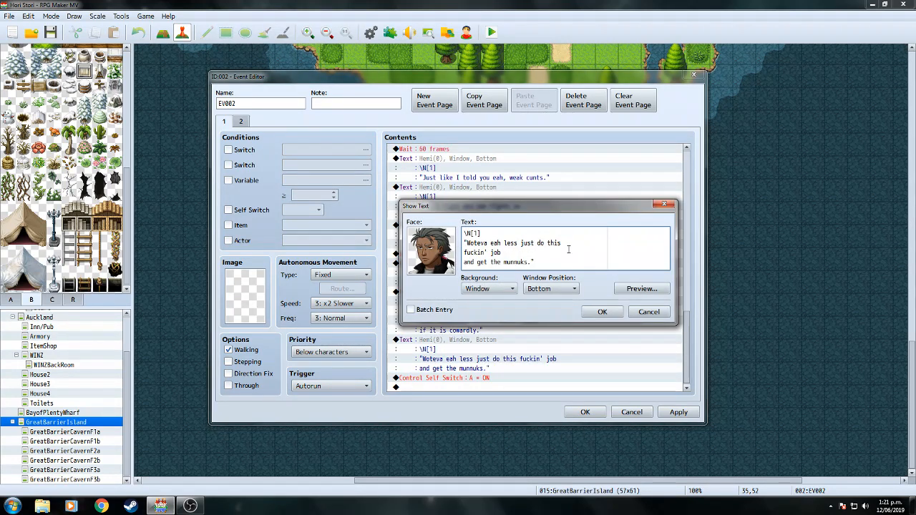
double_click(465, 262)
left_click(464, 262)
key("BackSpace")
left_click(602, 311)
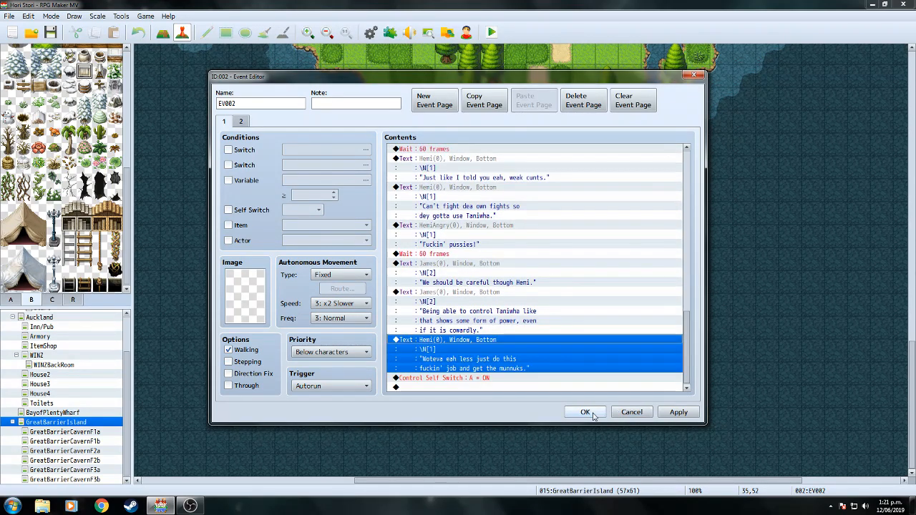
left_click(585, 412)
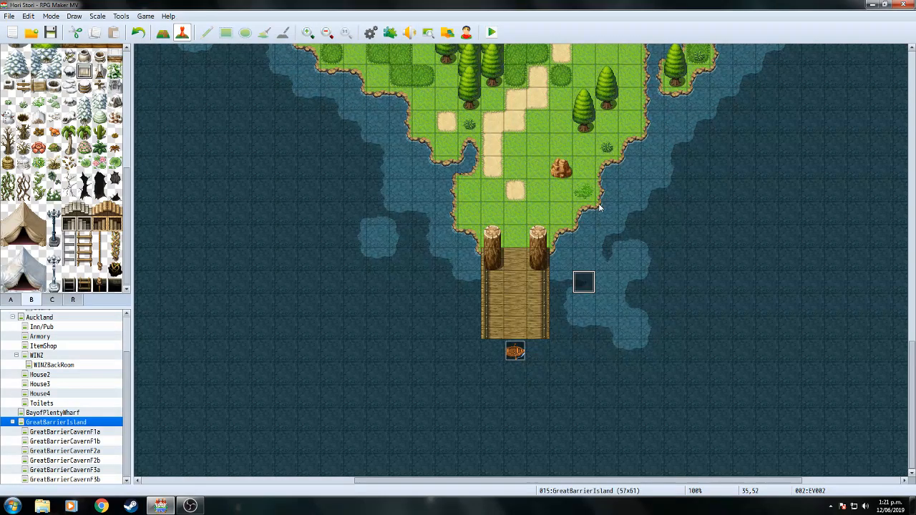
Audition BGM tracks 03_A_Gentle_Breeze, 03_Battle's_Advent, 2000_Battle1 and Dungeon1–3 in Sound Test.
left_click(409, 32)
left_click(444, 169)
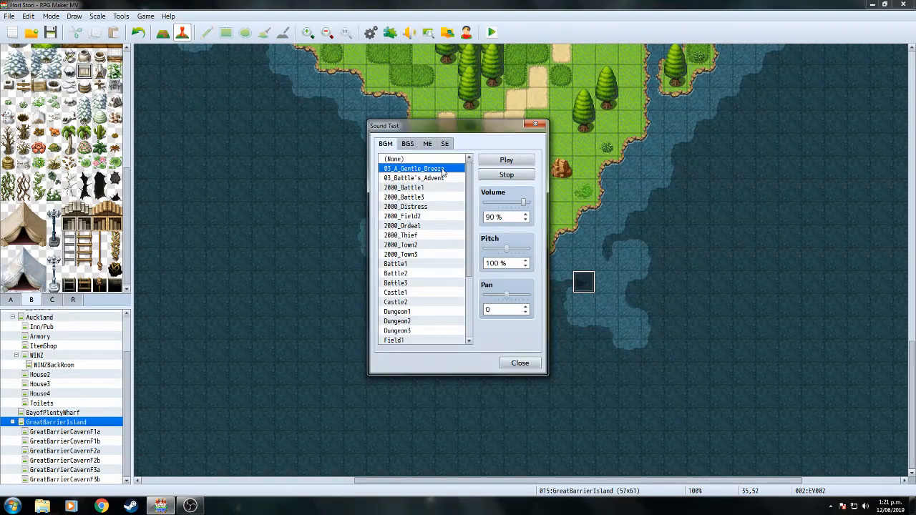
left_click(436, 179)
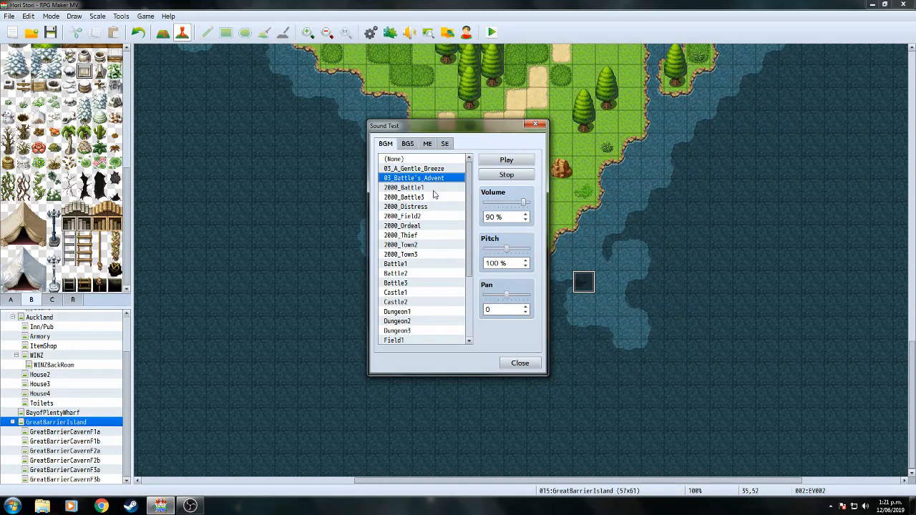
left_click(432, 188)
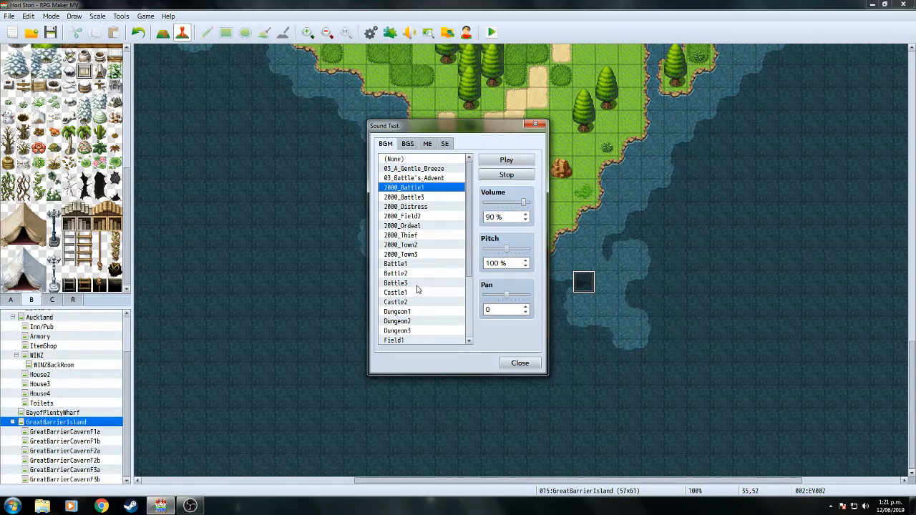
left_click(428, 312)
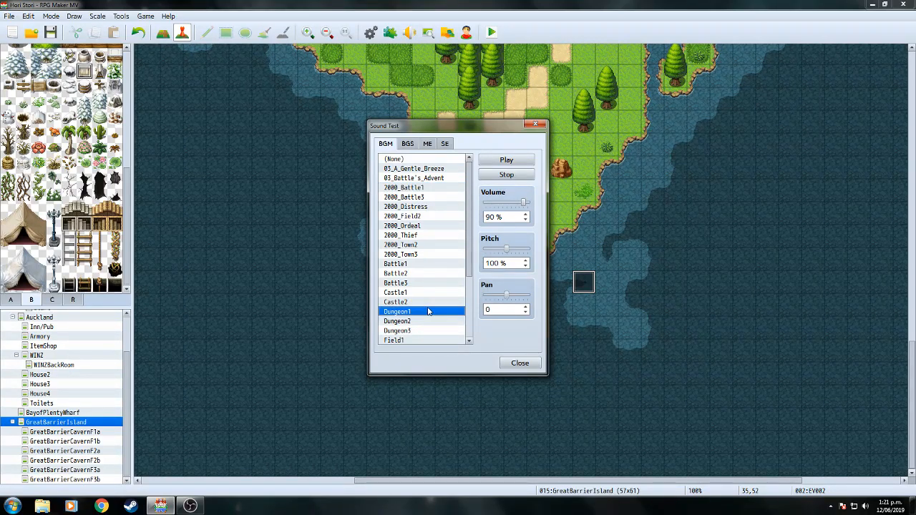
scroll(458, 229, "down", 3)
left_click(416, 231)
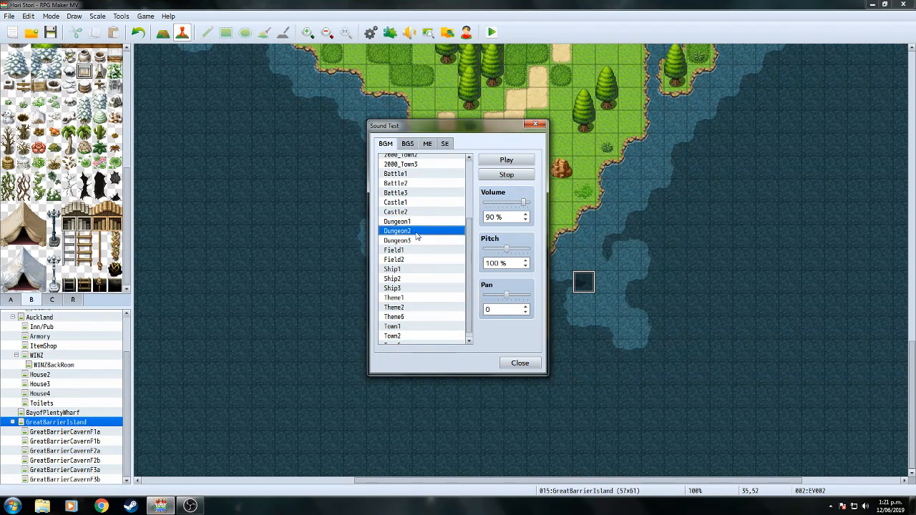
left_click(414, 241)
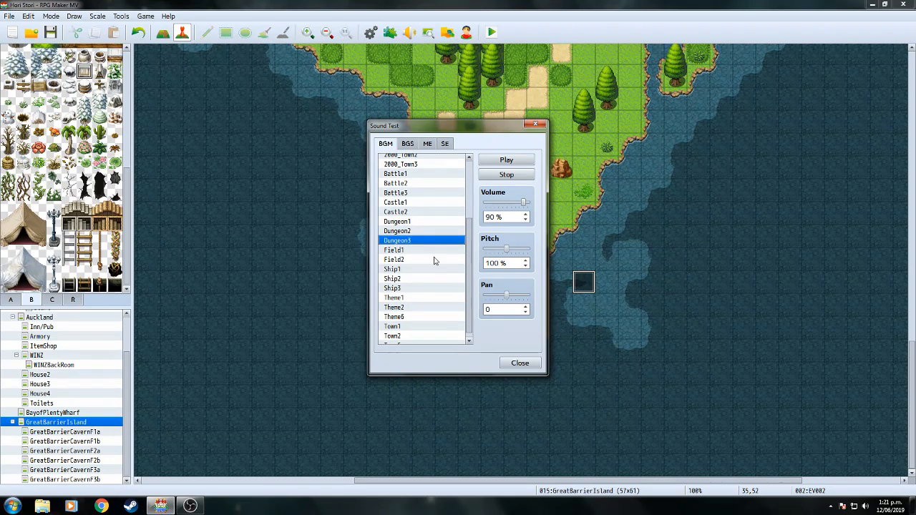
left_click(527, 362)
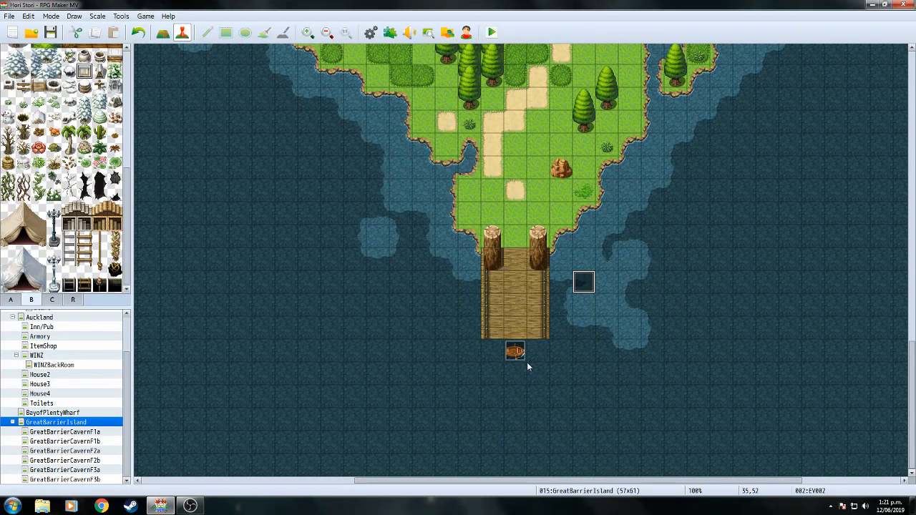
Reopen event EV002 on the map and scroll to the end of its dialogue.
double_click(585, 286)
scroll(689, 201, "down", 1)
scroll(688, 201, "down", 10)
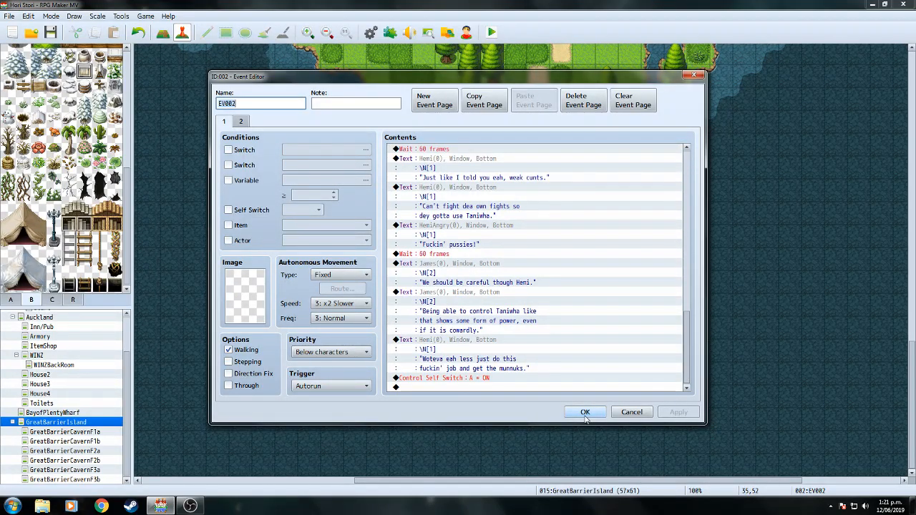
Wrap the last word of Hemi's 'Just like I told you eah, weak' taunt onto a new line and apply the event.
right_click(489, 159)
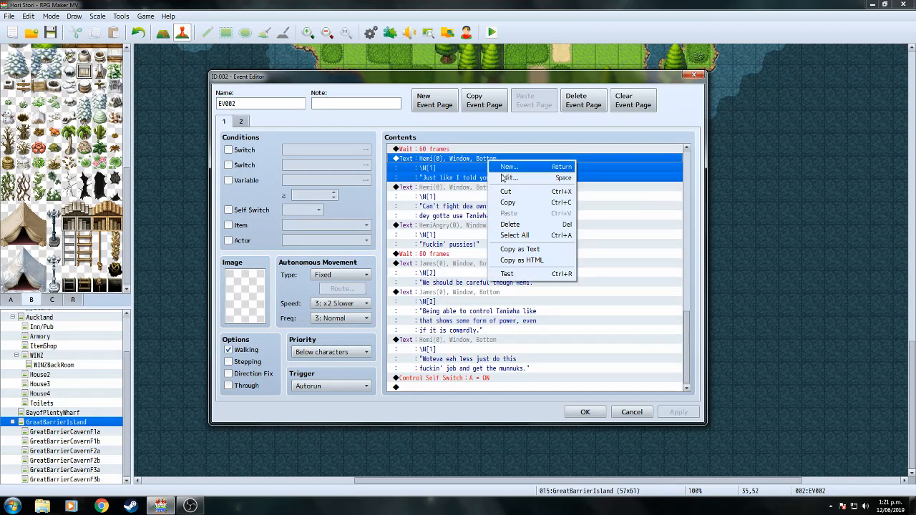
left_click(507, 177)
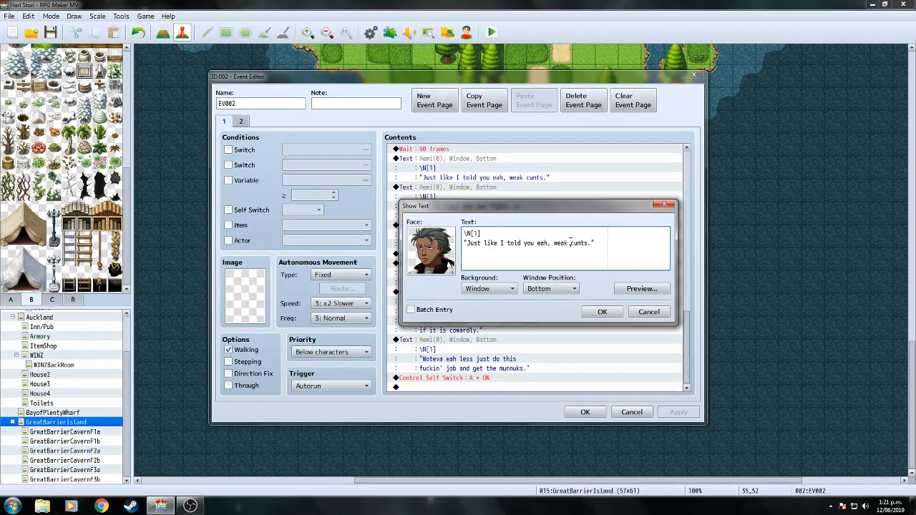
left_click(571, 243)
key("Return")
left_click(603, 313)
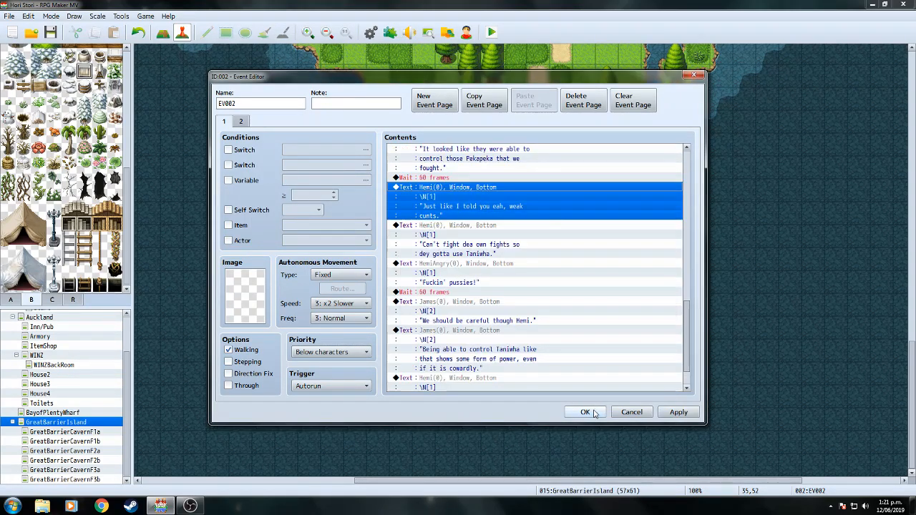
left_click(594, 413)
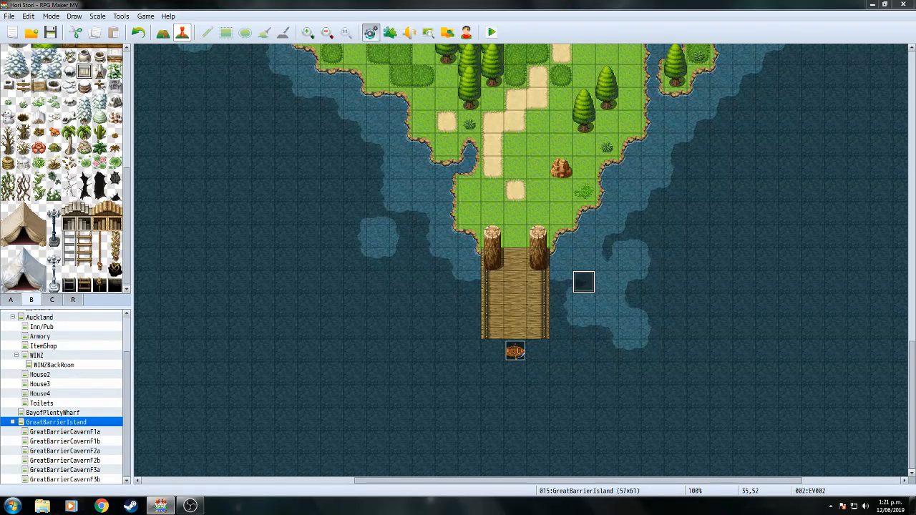
Open the Database and browse the Skills and Items lists.
left_click(371, 36)
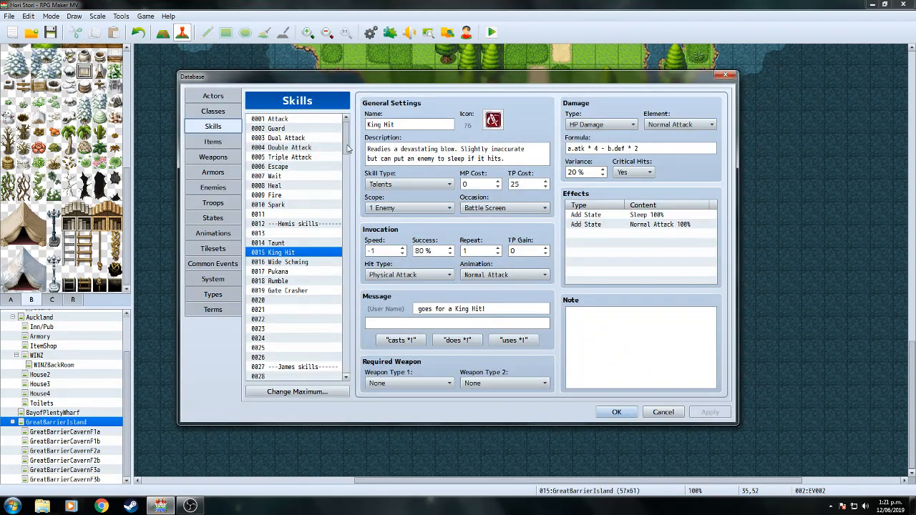
scroll(345, 154, "down", 2)
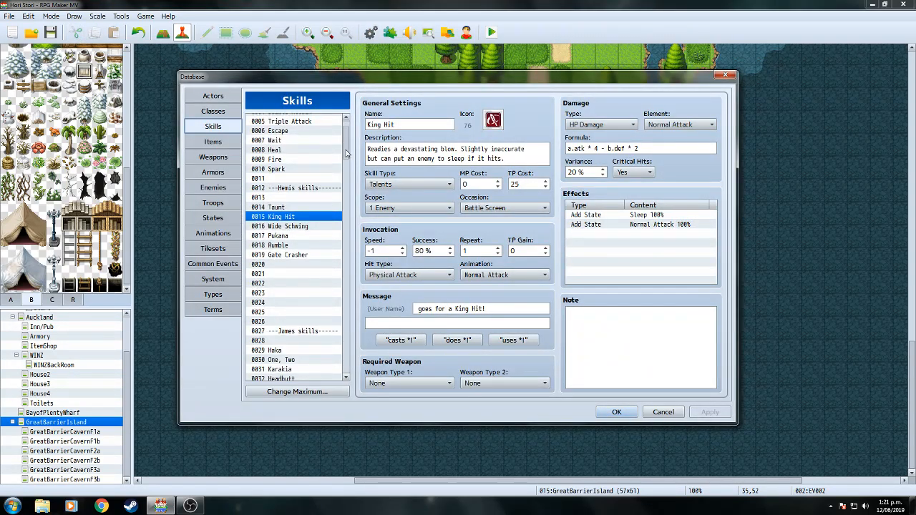
left_click(214, 141)
scroll(347, 161, "down", 3)
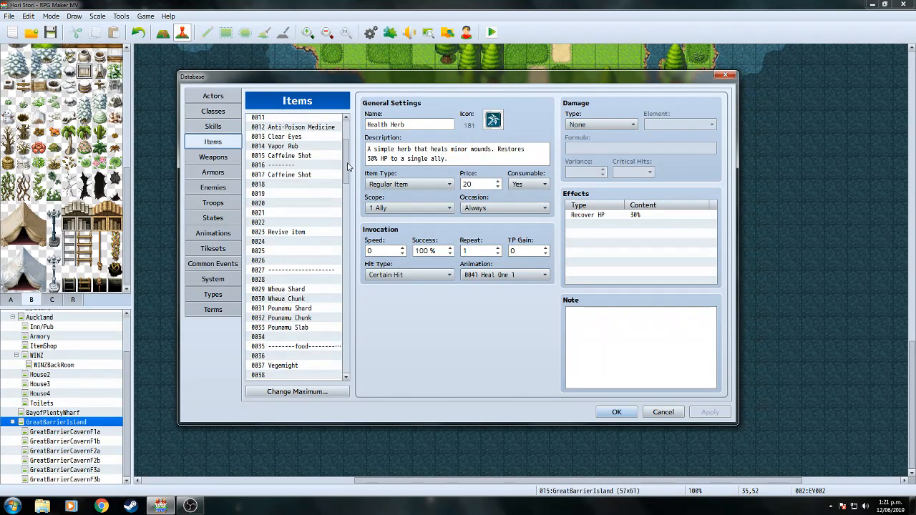
scroll(347, 164, "up", 1)
mouse_move(345, 162)
left_mouse_down()
mouse_move(344, 188)
mouse_move(344, 143)
mouse_move(344, 242)
left_mouse_up()
Review the weapons from Bone Fist to the machetes, ending on Kararehe Kaipatu.
left_click(223, 156)
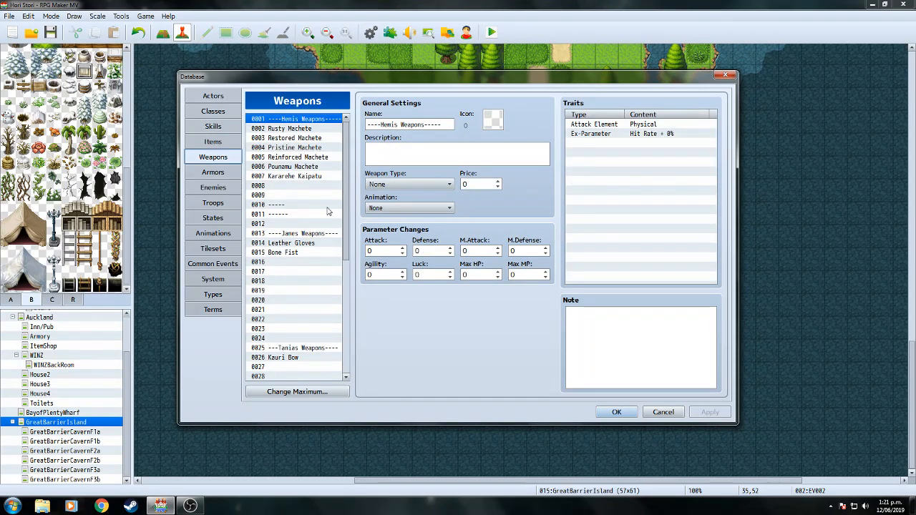
left_click(296, 264)
left_click(295, 254)
left_click(296, 244)
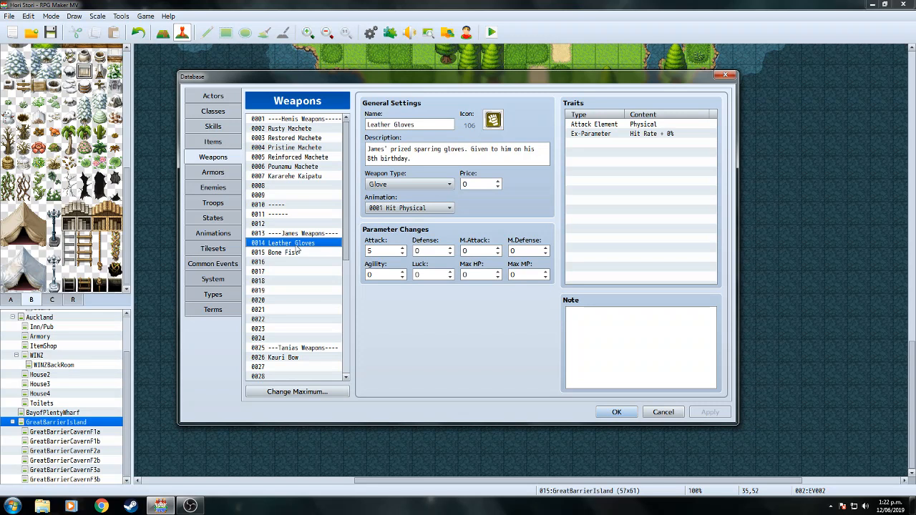
left_click(308, 129)
left_click(310, 138)
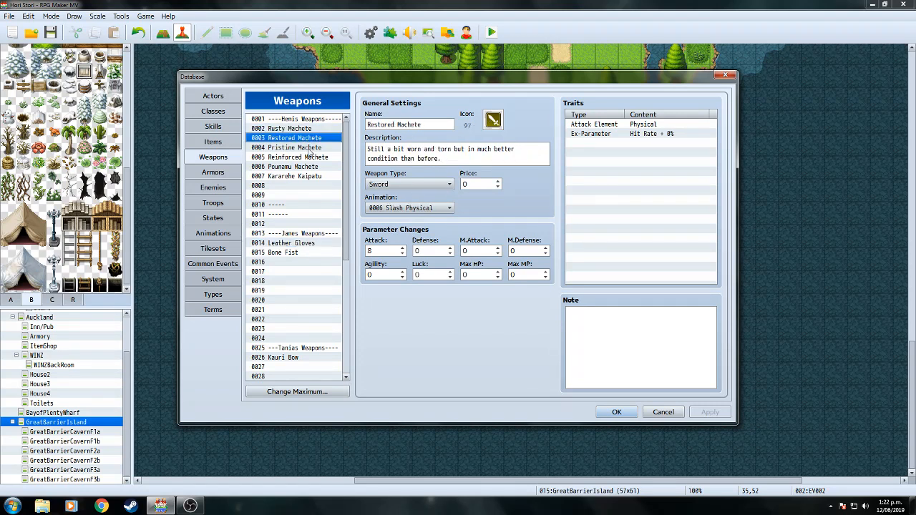
left_click(311, 147)
left_click(313, 178)
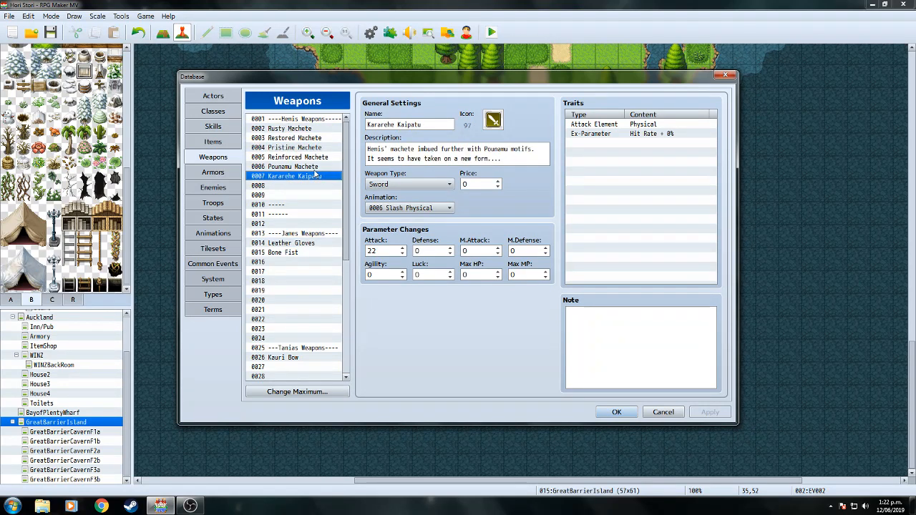
left_click(315, 169)
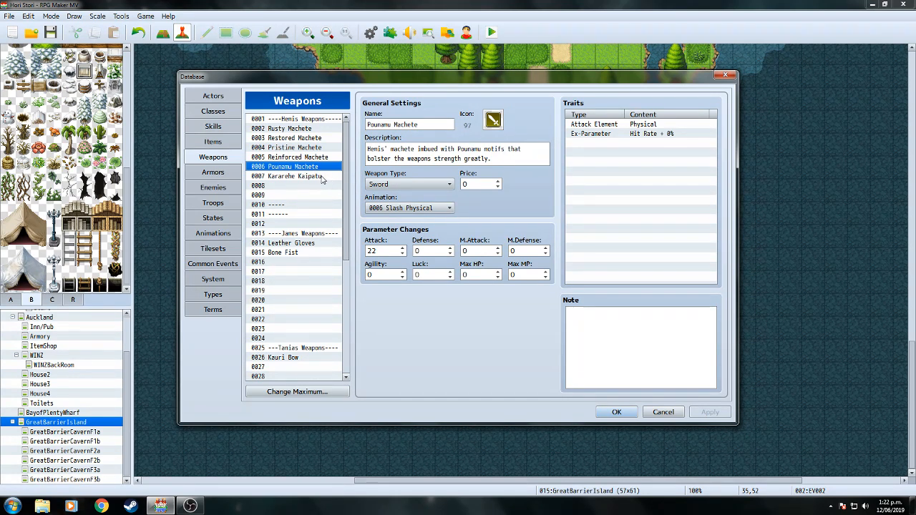
left_click(322, 178)
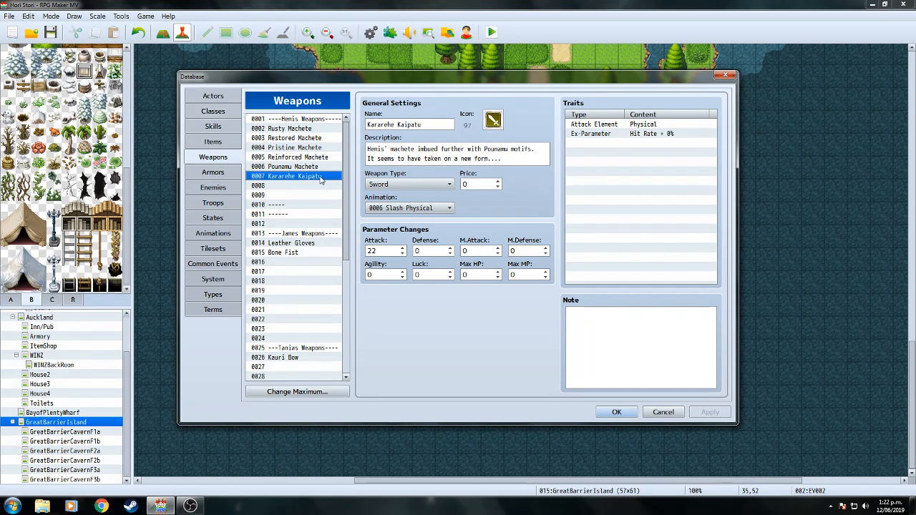
Copy the Kararehe Kaipatu weapon into empty weapon slot 0009.
right_click(321, 178)
left_click(326, 184)
left_click(292, 196)
right_click(291, 196)
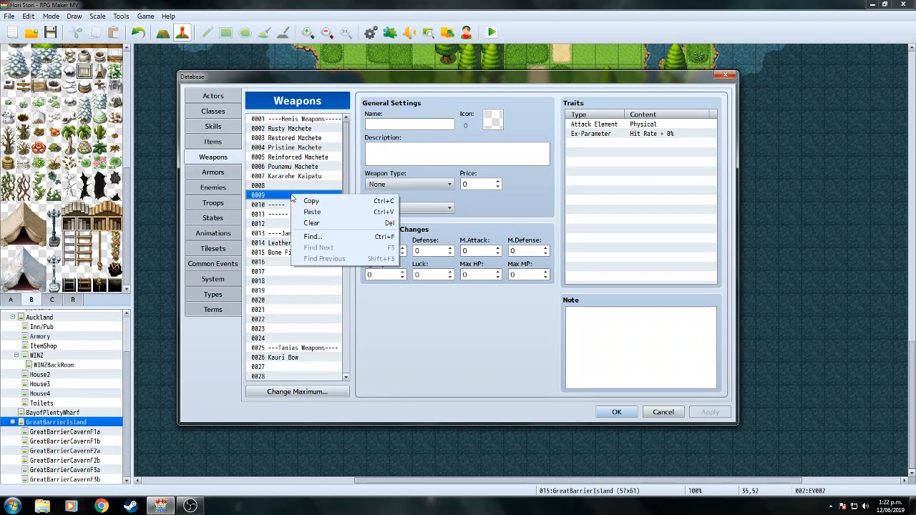
left_click(307, 215)
Rename weapon 0007 to 'Greater Pounamu Machete' and move to the Armors list.
left_click(301, 177)
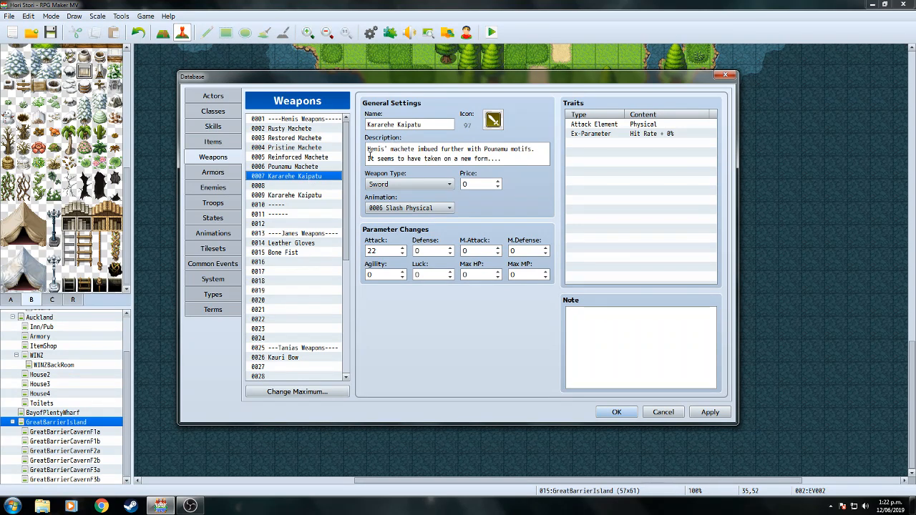
triple_click(427, 125)
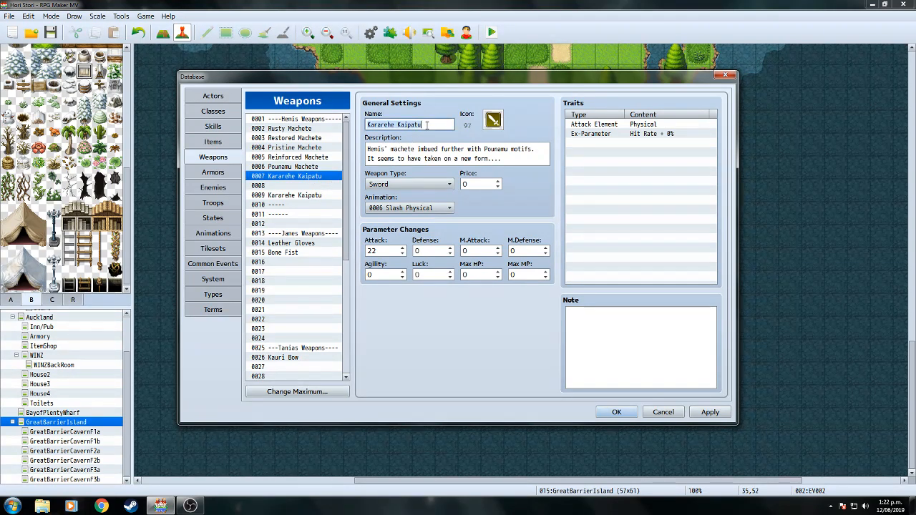
type("Great")
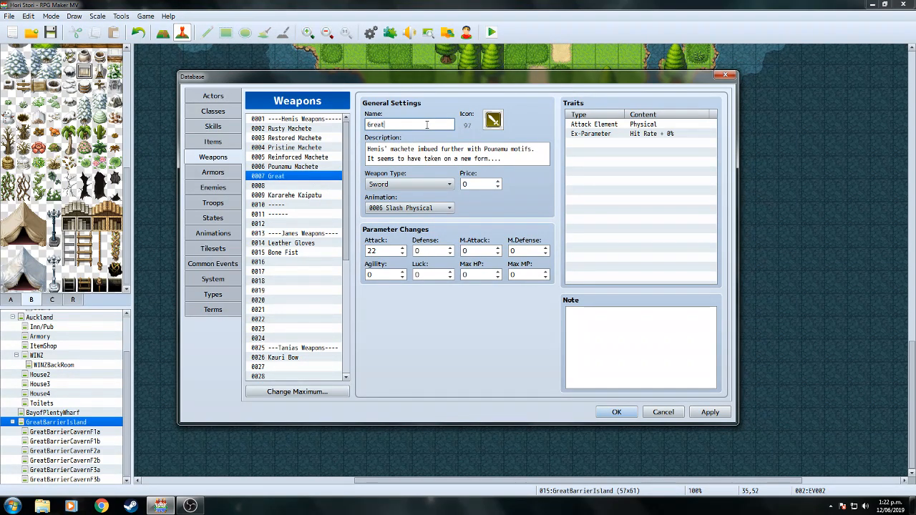
type("er Pounamu Machete")
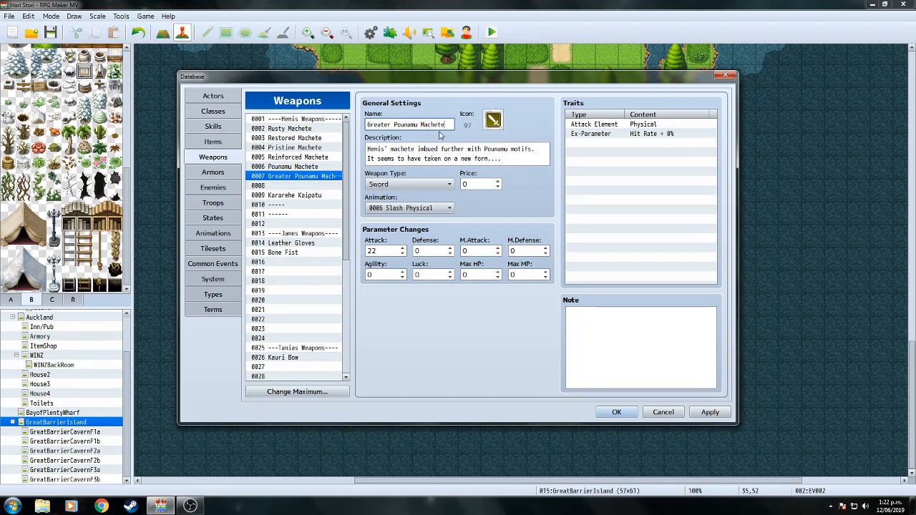
left_click(224, 174)
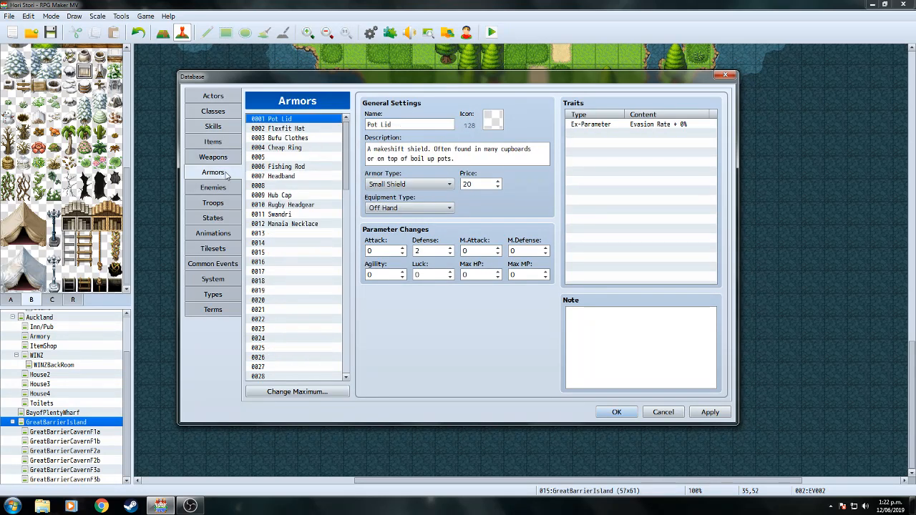
Cut 'quality' from the Bufu Clothes description and paste it at the start of line two.
left_click(307, 129)
left_click(304, 120)
left_click(299, 140)
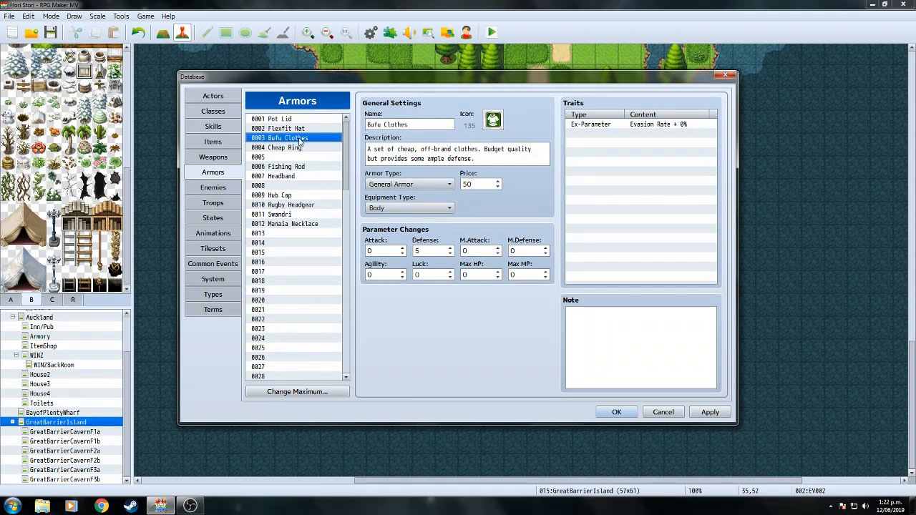
left_click_drag(367, 149, 538, 149)
left_click(507, 149)
double_click(510, 149)
key("ctrl+c")
right_click(523, 148)
left_click(541, 164)
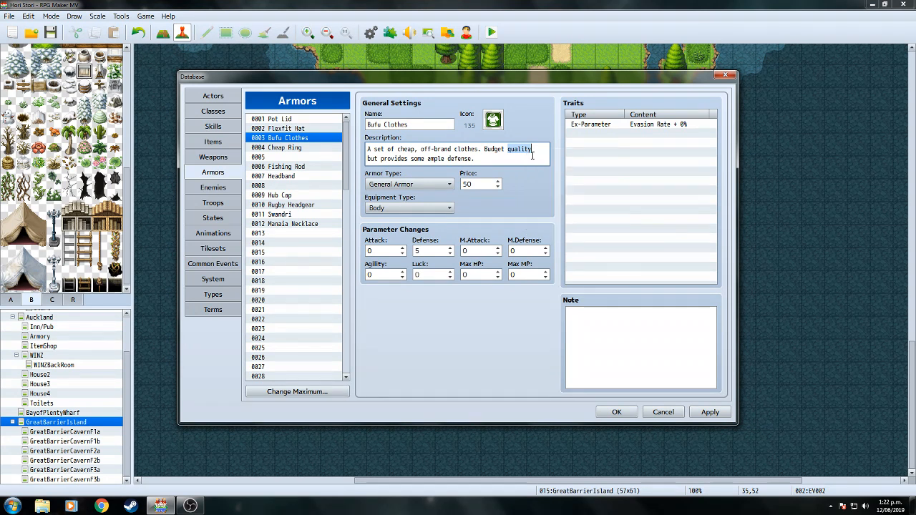
right_click(367, 159)
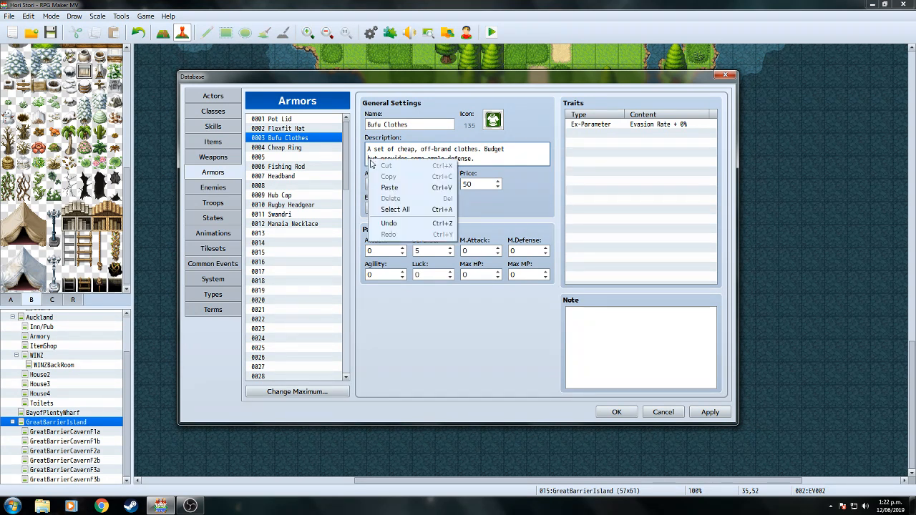
left_click(404, 187)
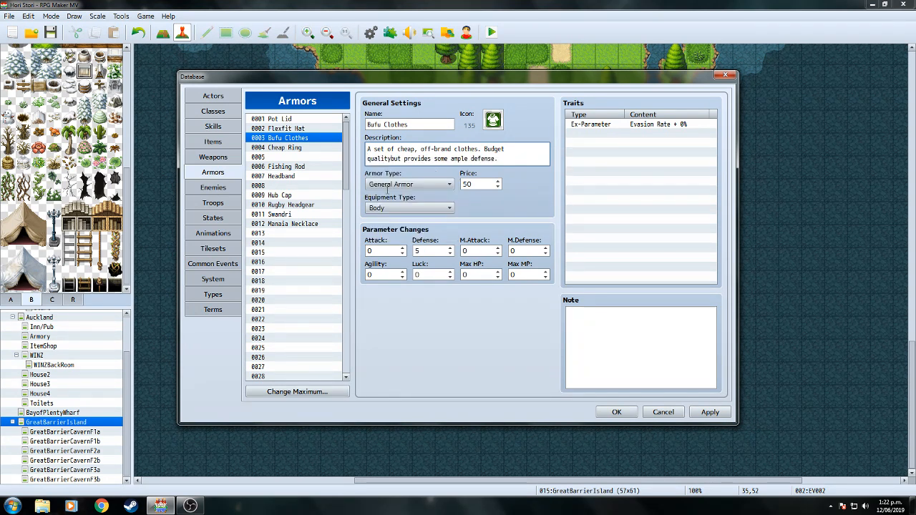
Move 'decent' in the Swandri description to the start of its second line.
left_click(305, 148)
left_click(303, 198)
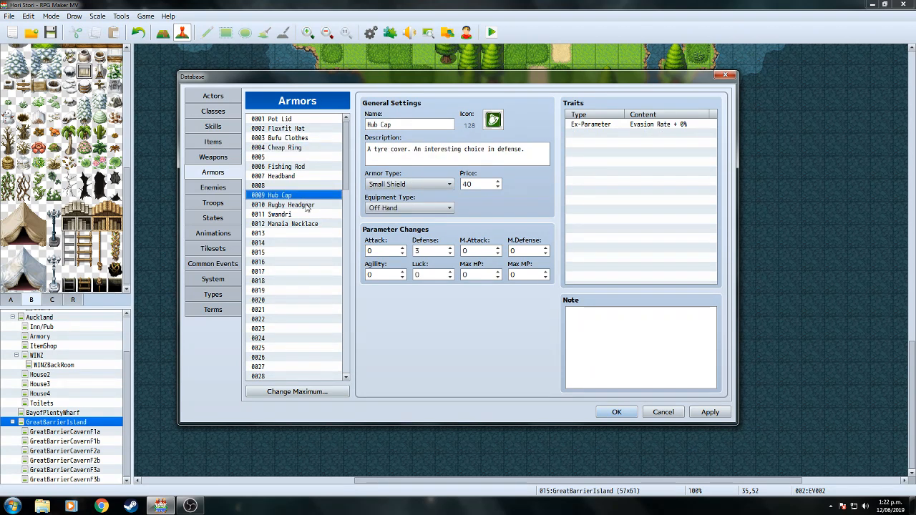
left_click(307, 205)
left_click(307, 215)
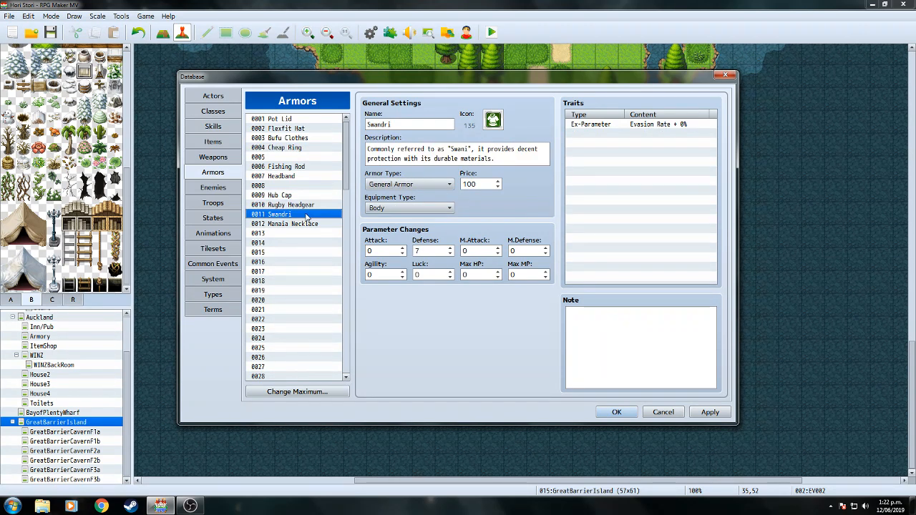
left_click(518, 149)
left_click_drag(518, 150, 539, 149)
right_click(534, 149)
left_click(542, 157)
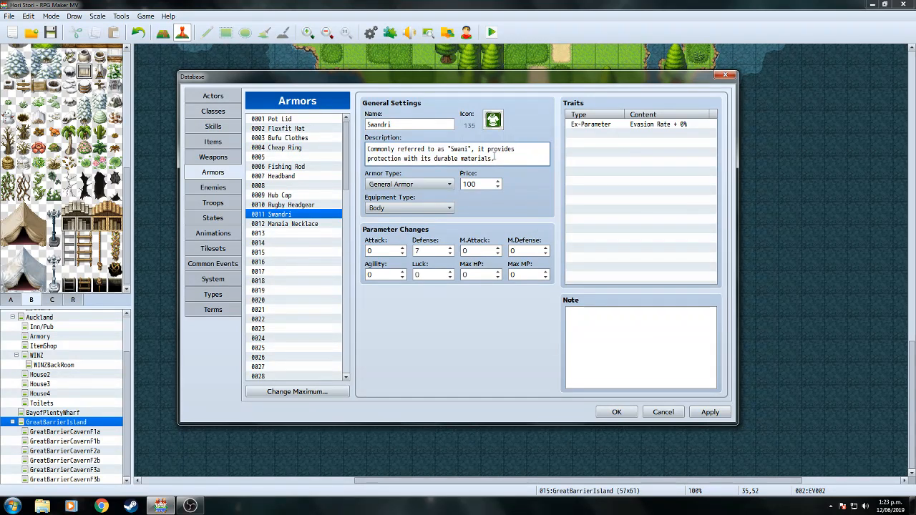
right_click(368, 159)
left_click(390, 189)
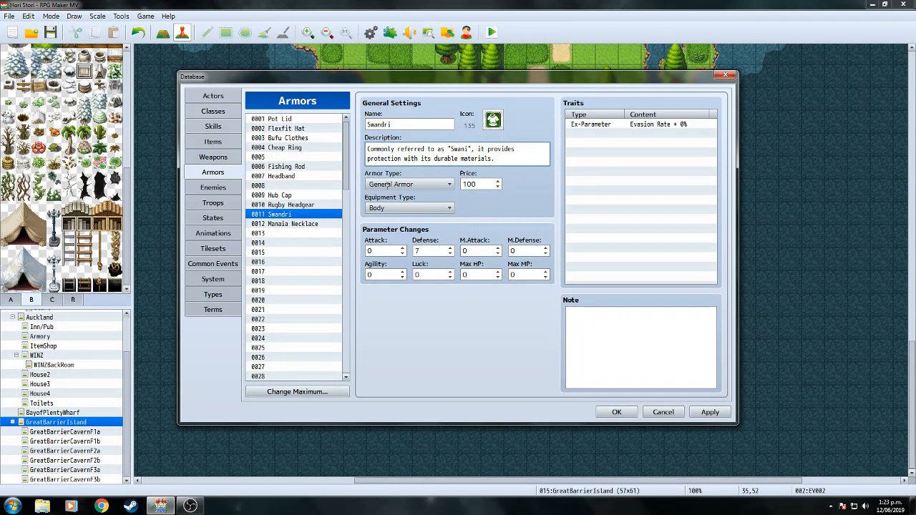
left_click(313, 225)
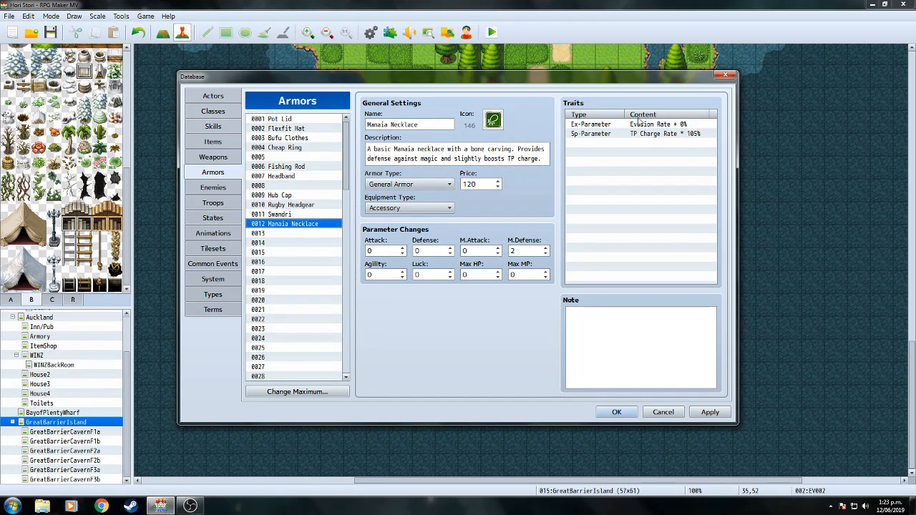
Reword the Manaia Necklace description to 'Increases magic defense', dropping 'Provides' and 'slightly'.
left_click_drag(519, 148, 548, 148)
left_click(523, 148)
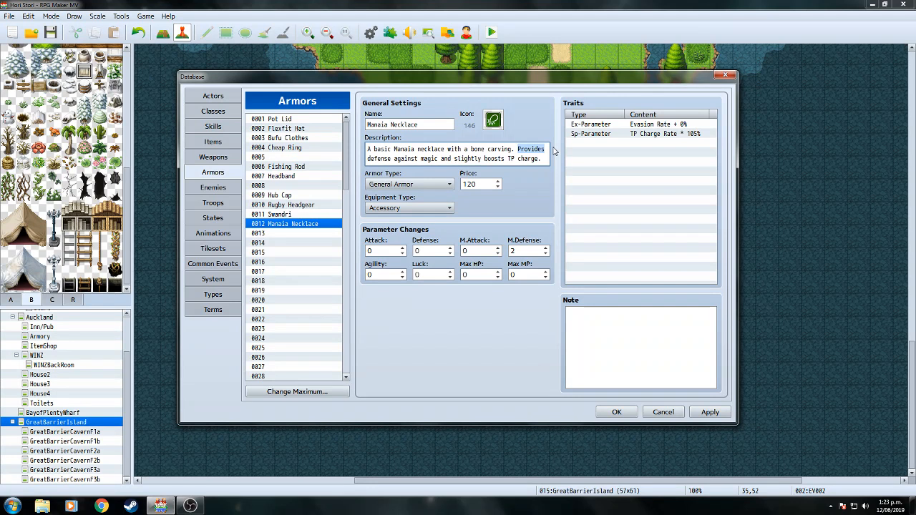
key("Delete")
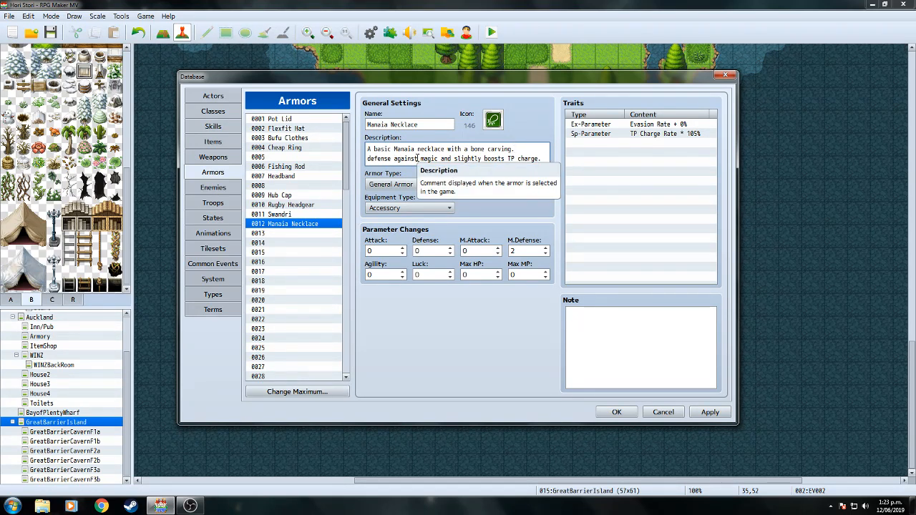
left_click_drag(418, 158, 364, 159)
type("Increa")
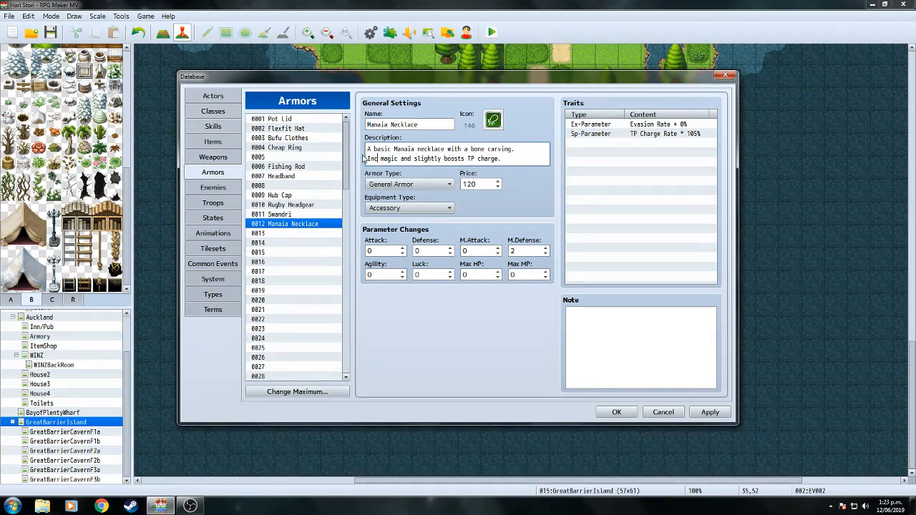
type("ses")
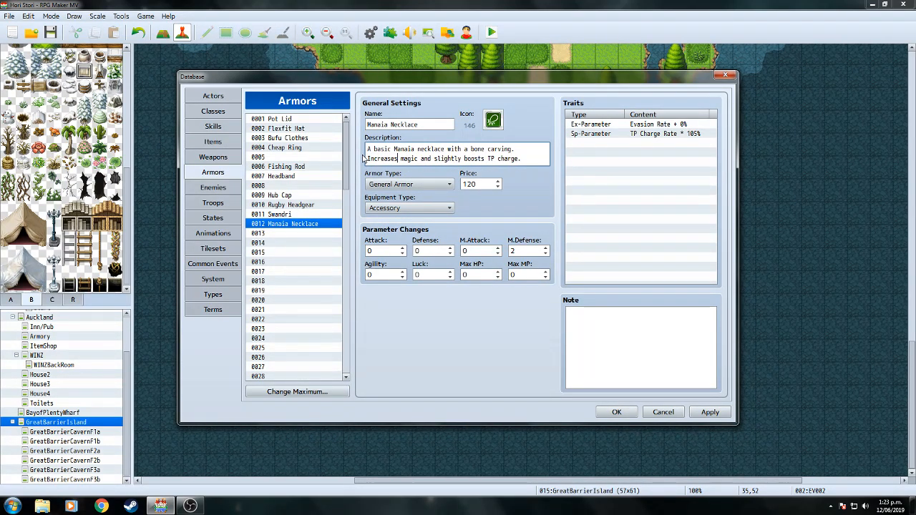
type(" magic def")
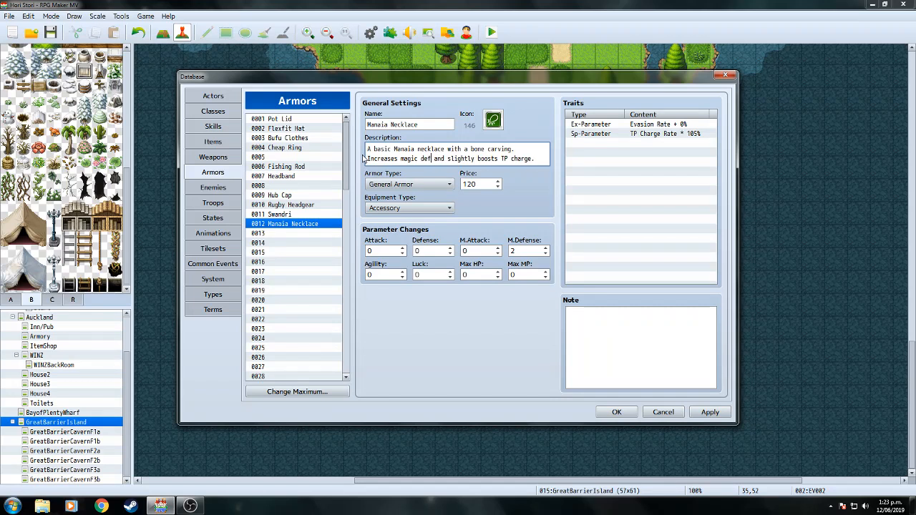
type("ense")
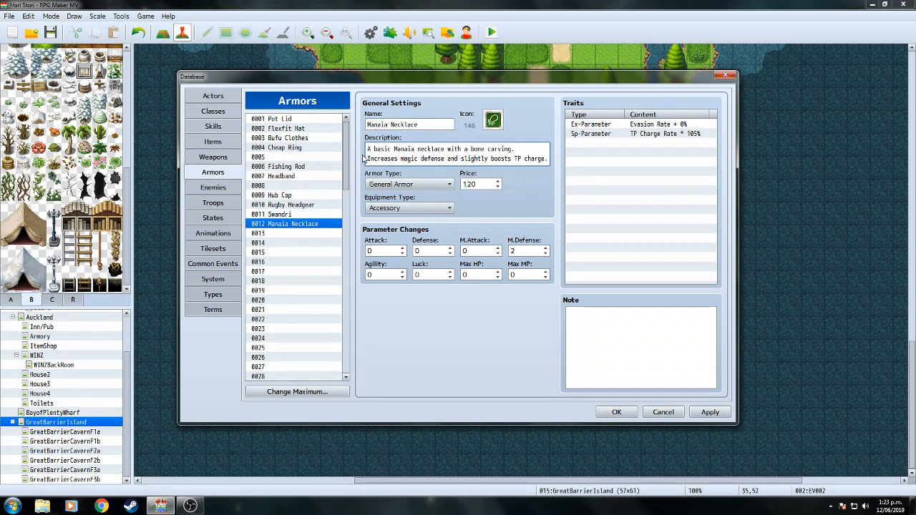
key("BackSpace")
key("BackSpace")
key("BackSpace")
key("BackSpace")
key("BackSpace")
key("BackSpace")
key("BackSpace")
key("BackSpace")
key("BackSpace")
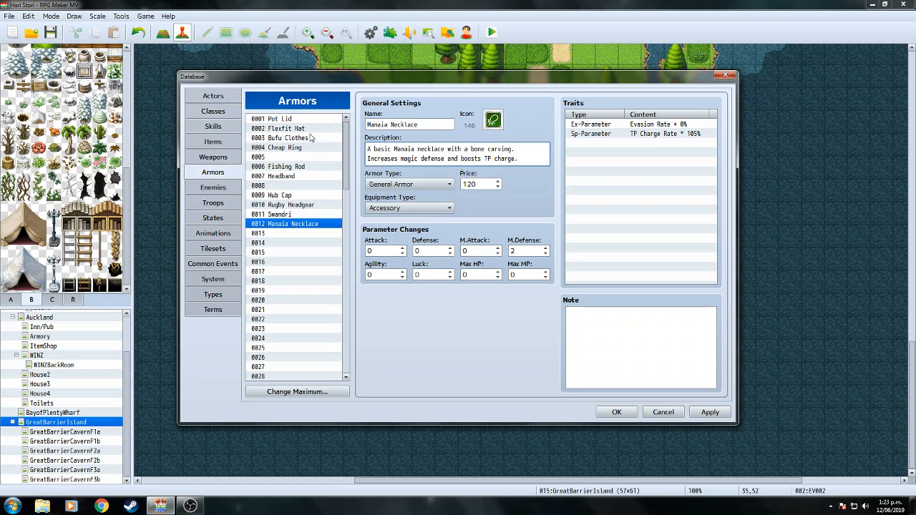
Move 'cupboards' in the Pot Lid description to the start of its second line.
left_click(293, 119)
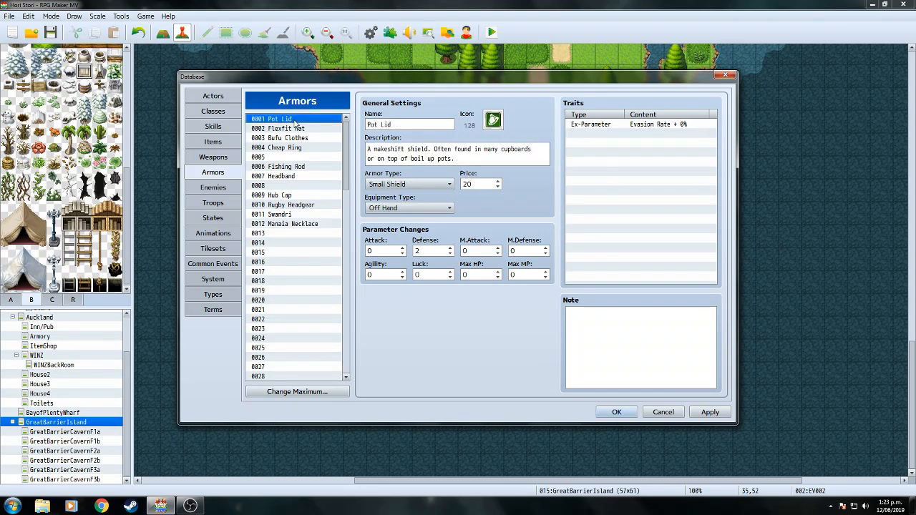
left_click(503, 150)
double_click(514, 149)
right_click(523, 151)
left_click(539, 156)
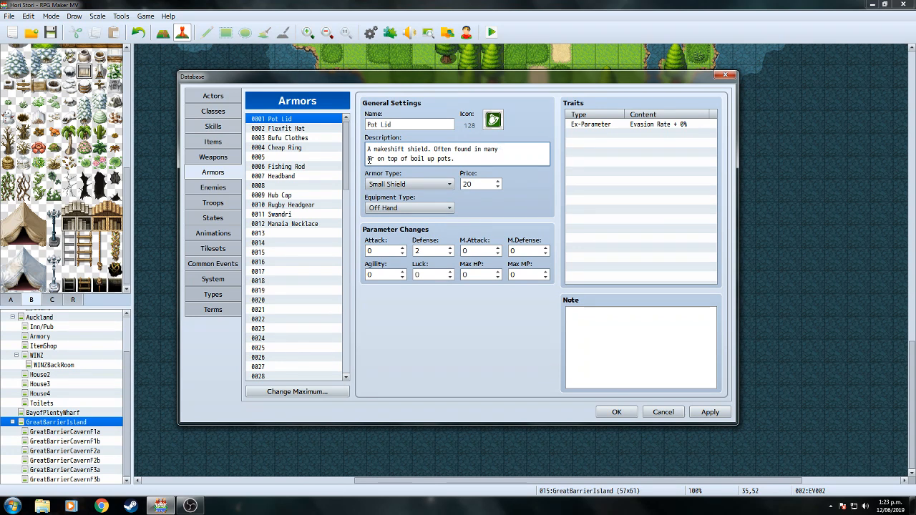
right_click(367, 159)
left_click(400, 184)
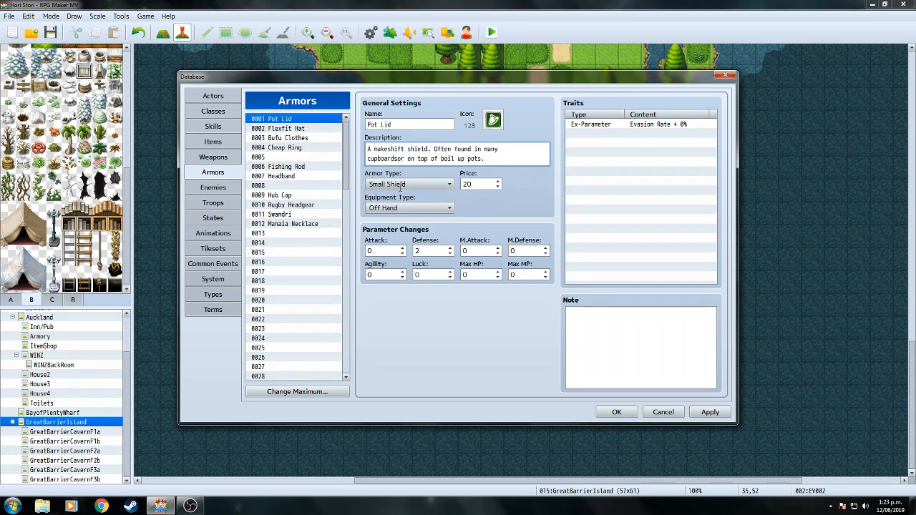
Close the database, load save File 2 and walk out of town onto the world map.
left_click(616, 413)
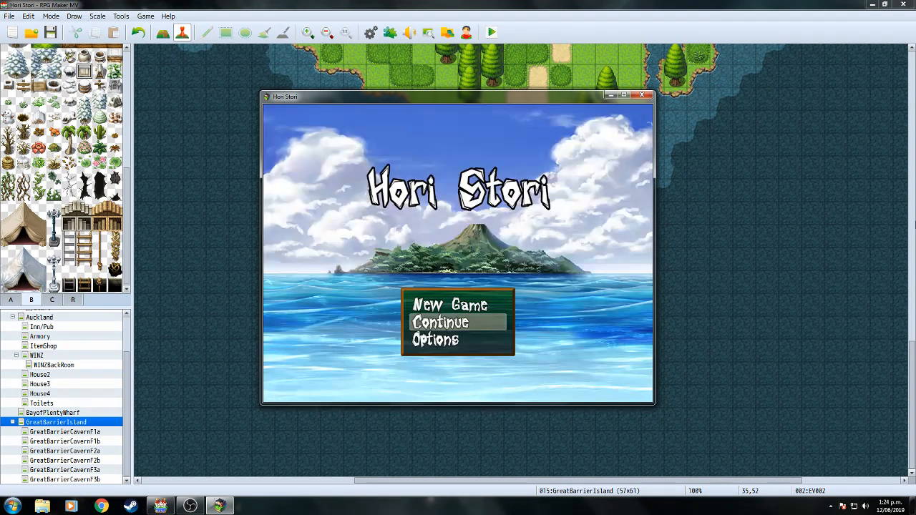
key("Return")
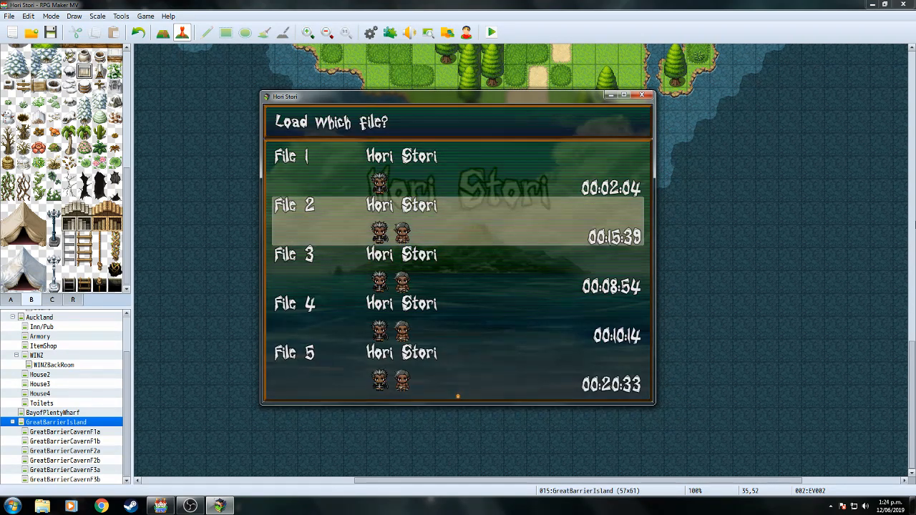
key("Return")
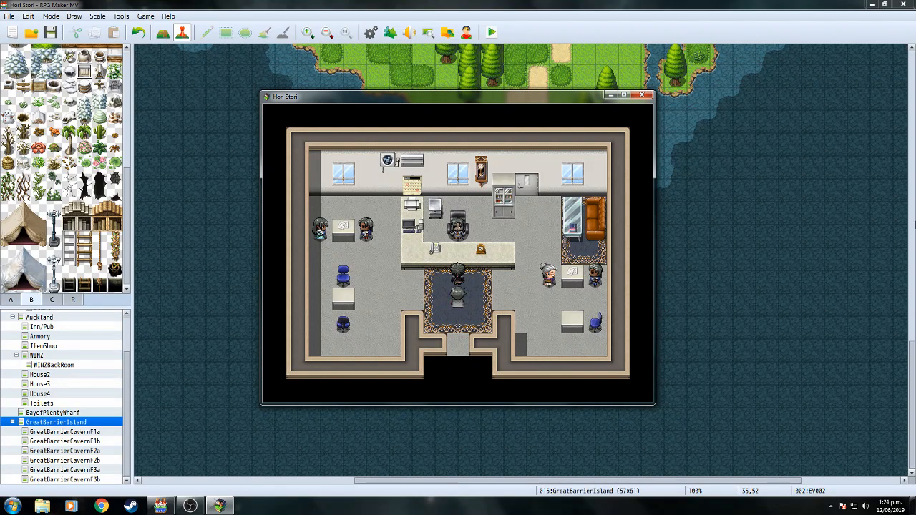
key("Down")
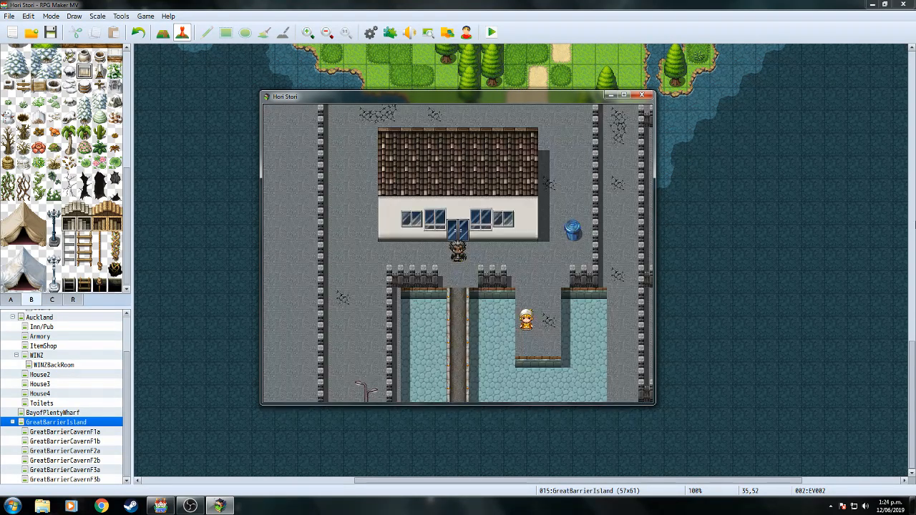
key("Down")
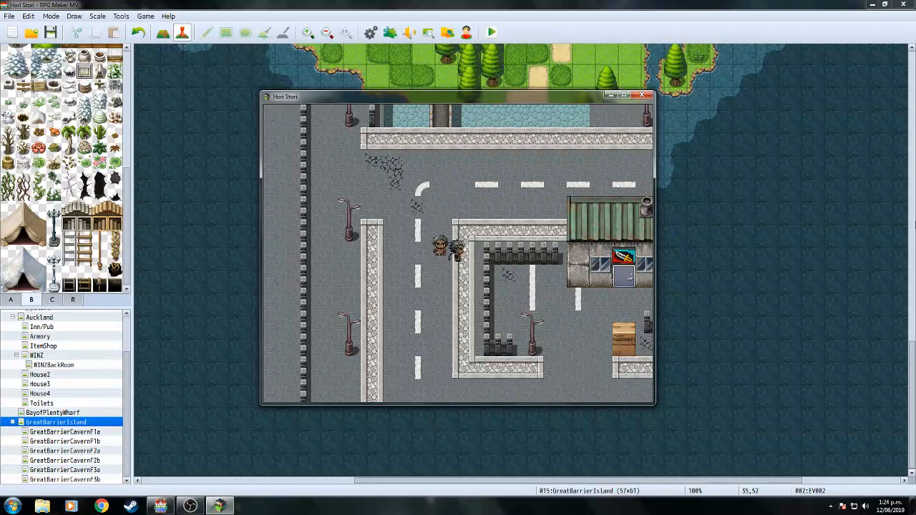
key("Down")
key("Right")
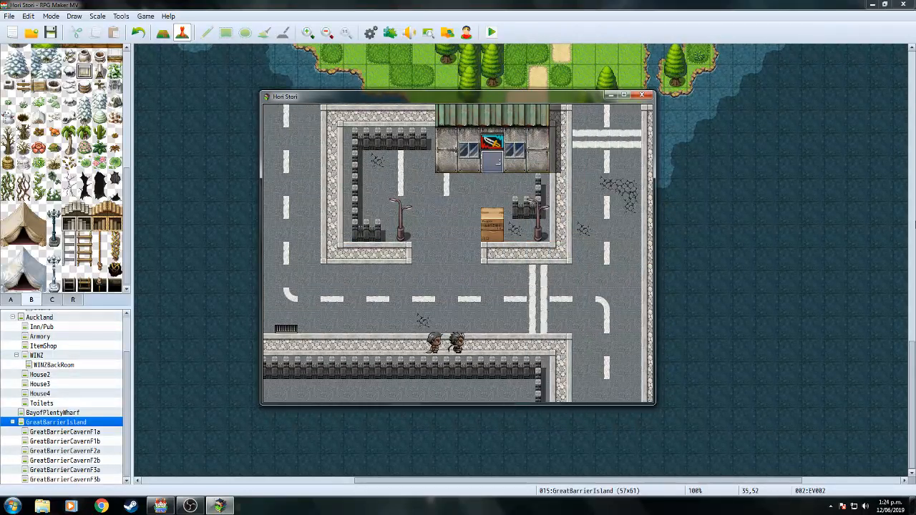
key("Right")
key("Down")
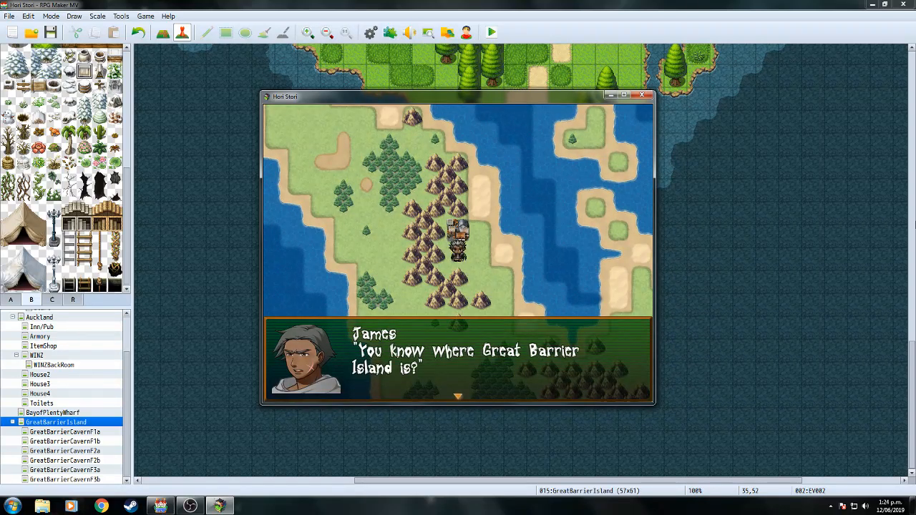
Get through Hemi and James's exchange and walk the party across the island to board the boat.
key("Return")
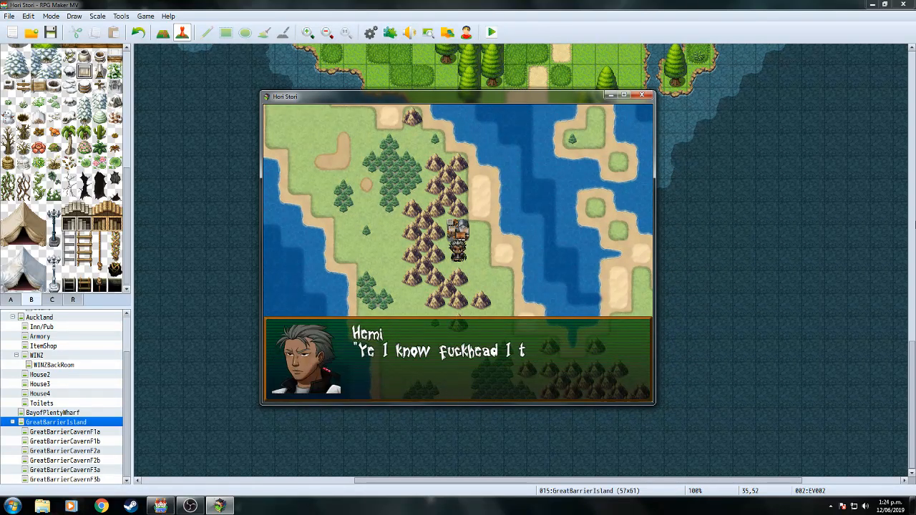
key("Return")
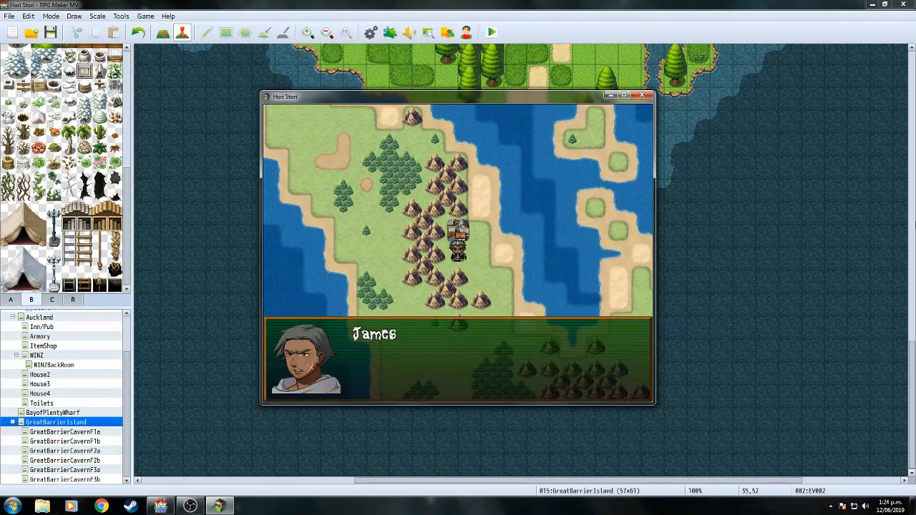
key("Return")
key("Right")
key("Down")
key("Right")
key("Down")
key("Down")
key("Down")
key("Down")
key("Down")
key("Down")
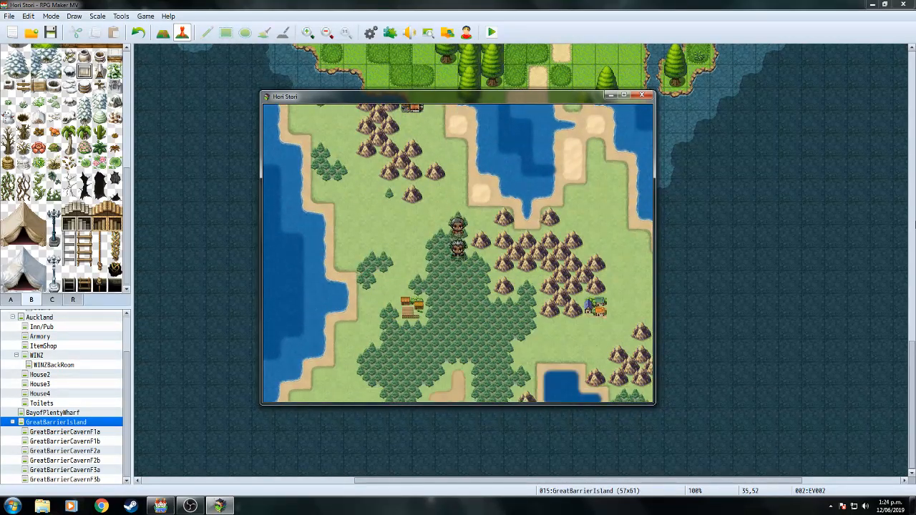
key("Right")
key("Right")
key("Down")
key("Right")
key("Right")
key("Right")
key("Right")
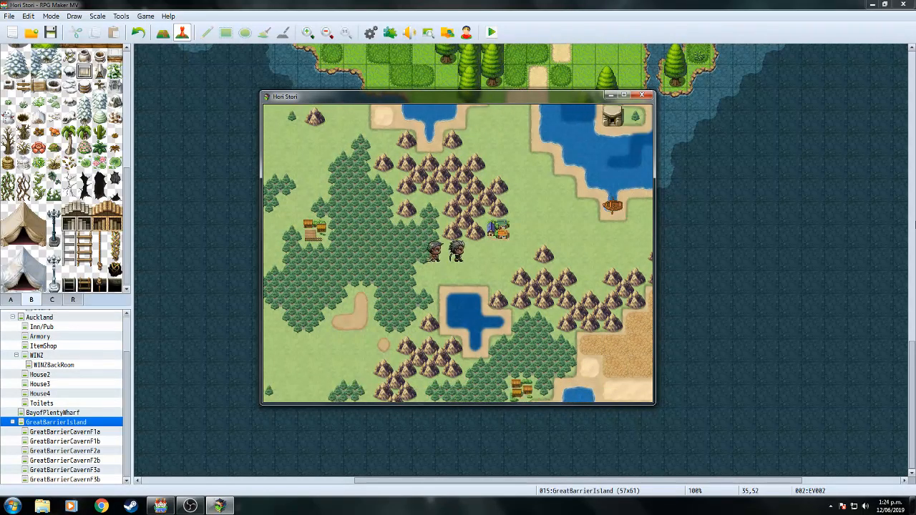
key("Up")
key("Right")
key("Right")
key("Right")
key("Right")
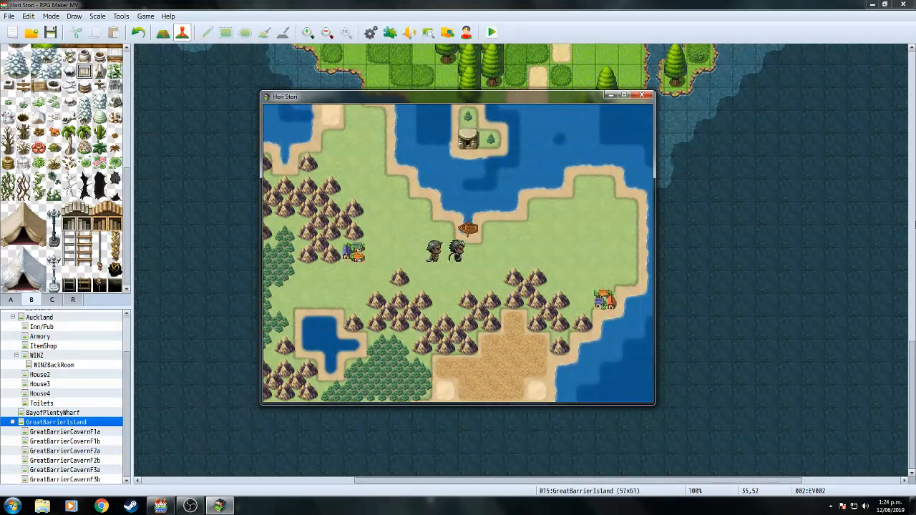
key("Up")
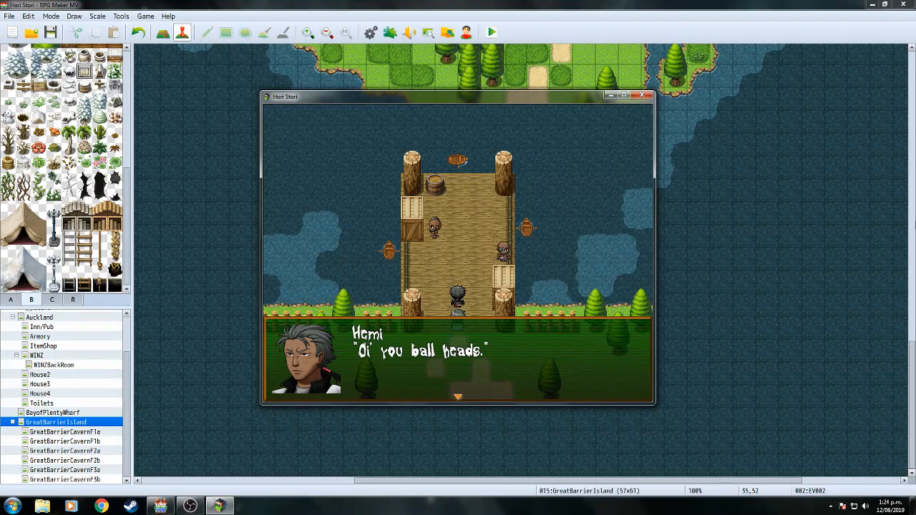
Play through the wharf dialogue with the thugs, answering Ye, to start the battle.
key("Return")
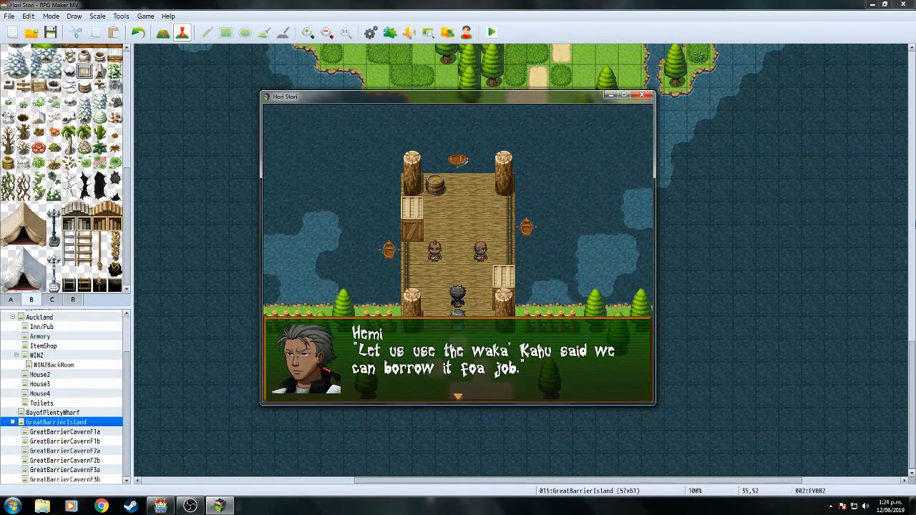
key("Return")
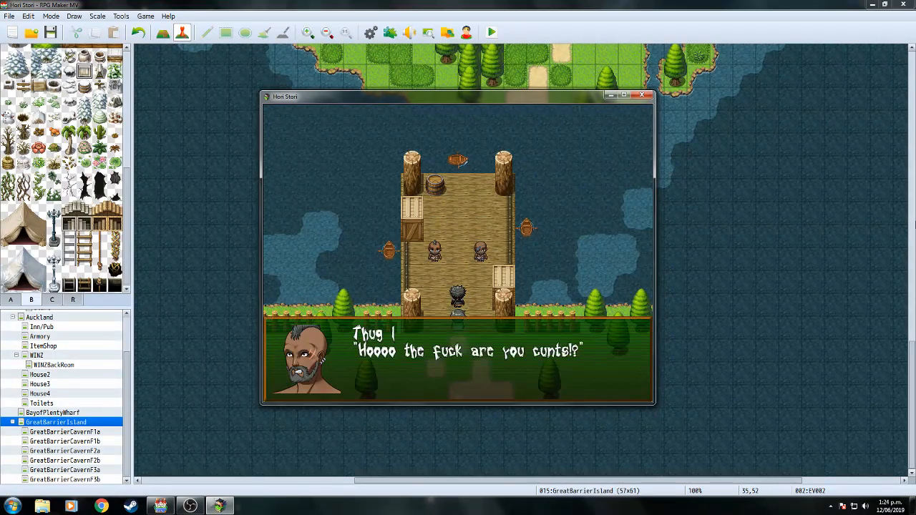
key("Return")
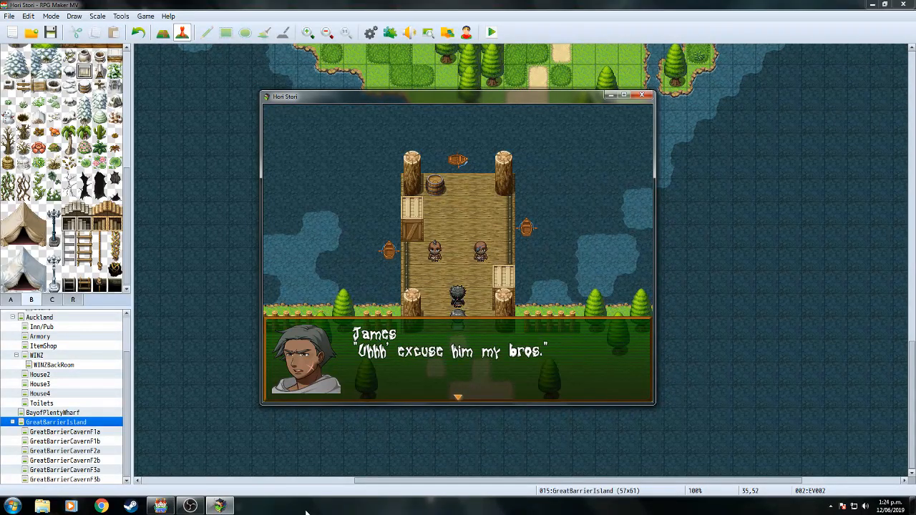
key("Return")
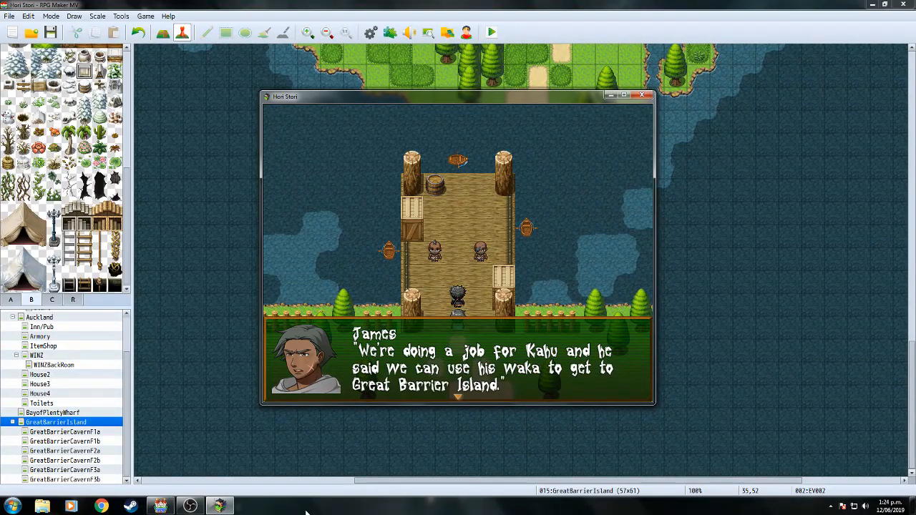
key("Return")
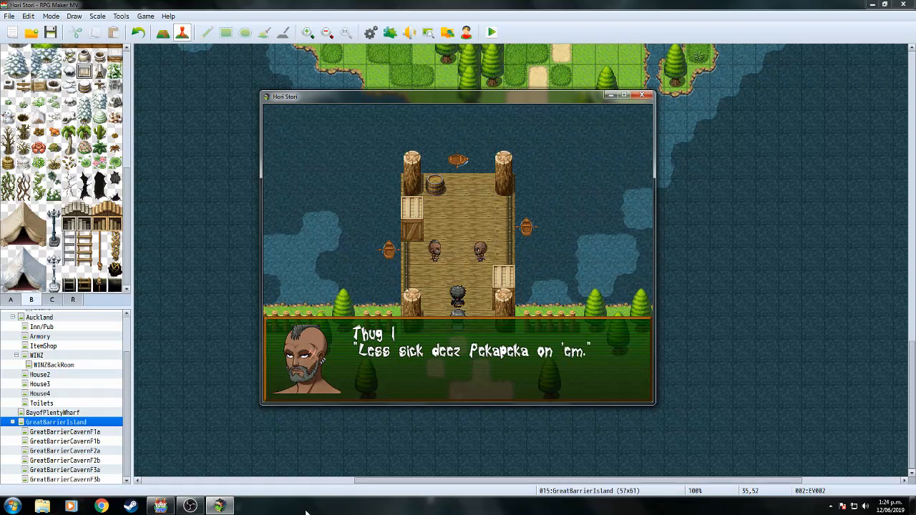
key("Return")
key("Return")
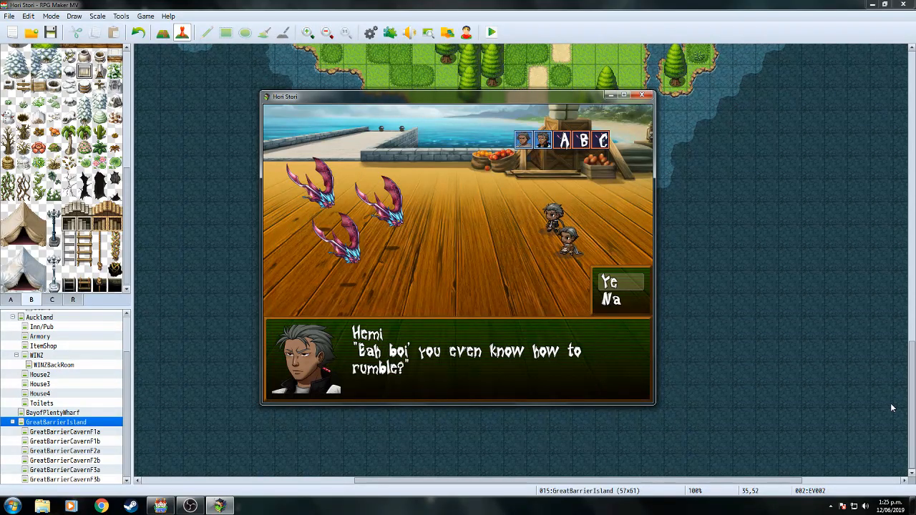
key("Return")
key("Return")
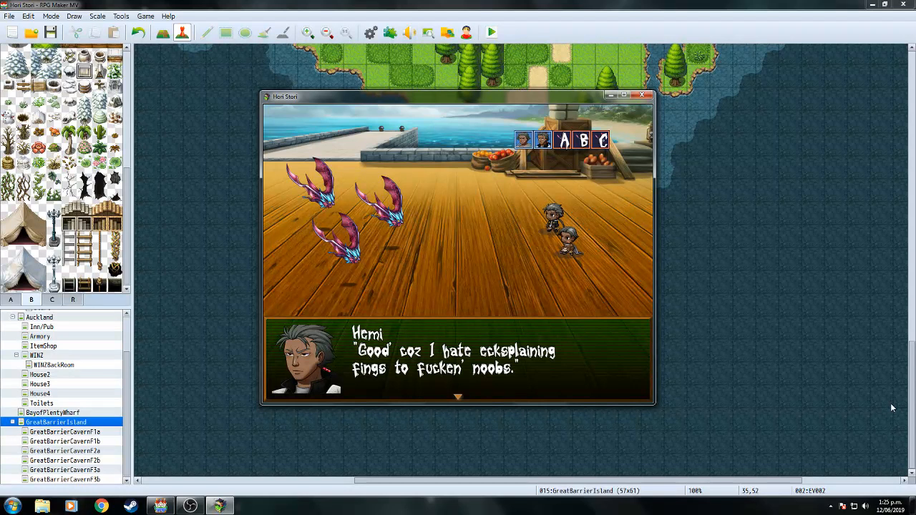
key("Return")
Check the Talents and Attack battle commands, go fullscreen, then close the playtest.
key("Down")
key("Up")
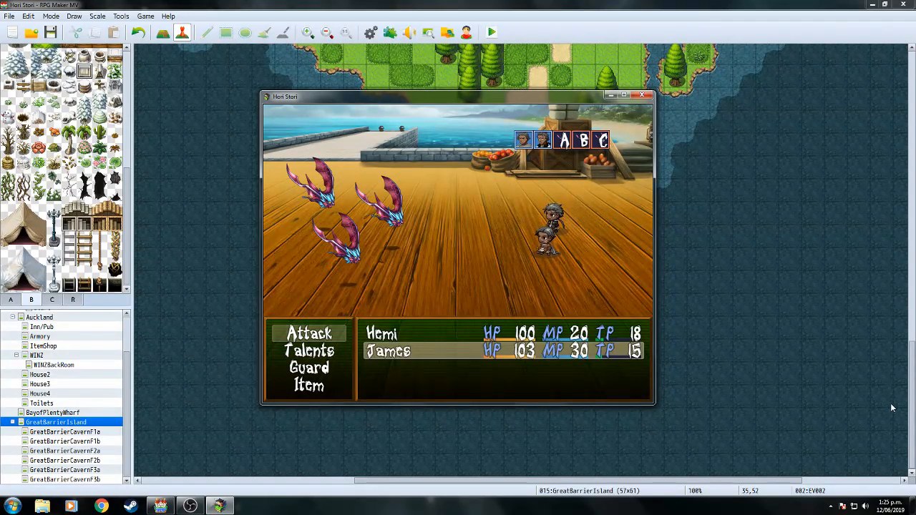
key("F4")
key("F4")
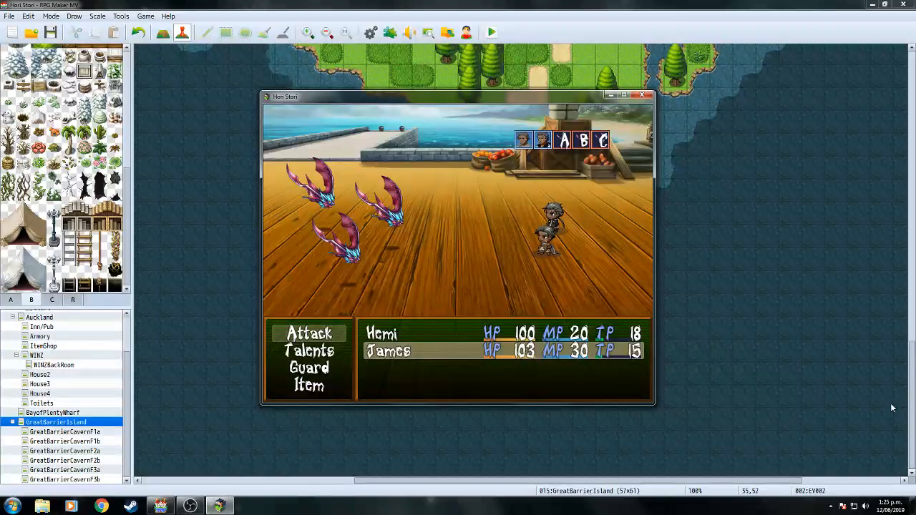
left_click(643, 97)
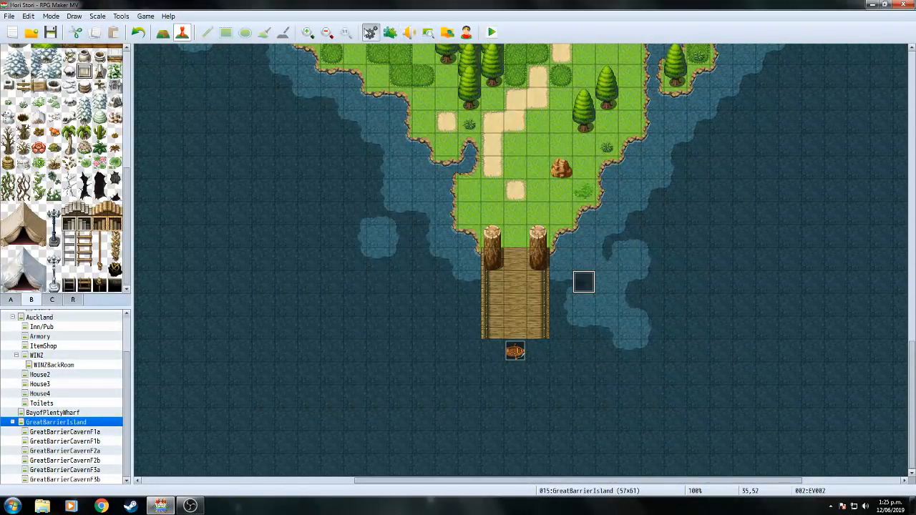
Delete the Wait : 30 frames command from troop 0007 Pekapeka*3's battle event and confirm with OK.
key("F9")
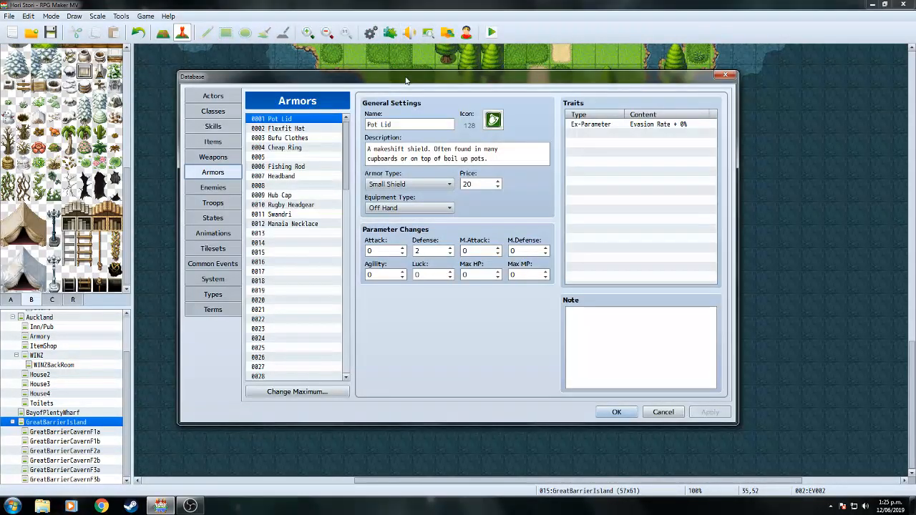
left_click(213, 203)
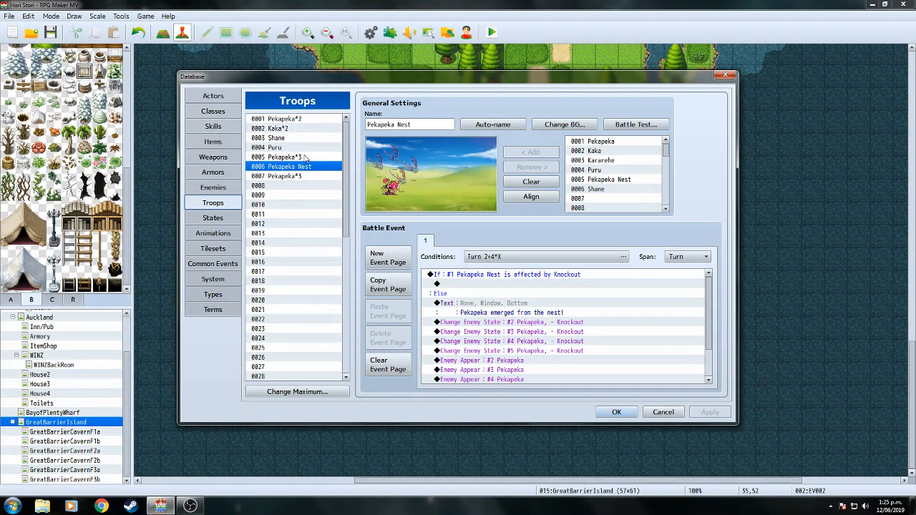
left_click(301, 177)
left_click_drag(706, 284, 714, 304)
left_click(491, 314)
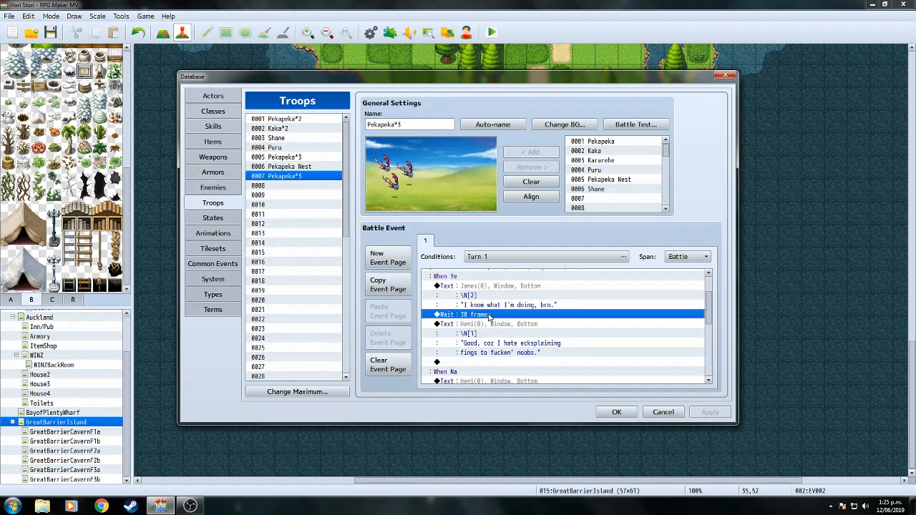
right_click(491, 315)
left_click(517, 385)
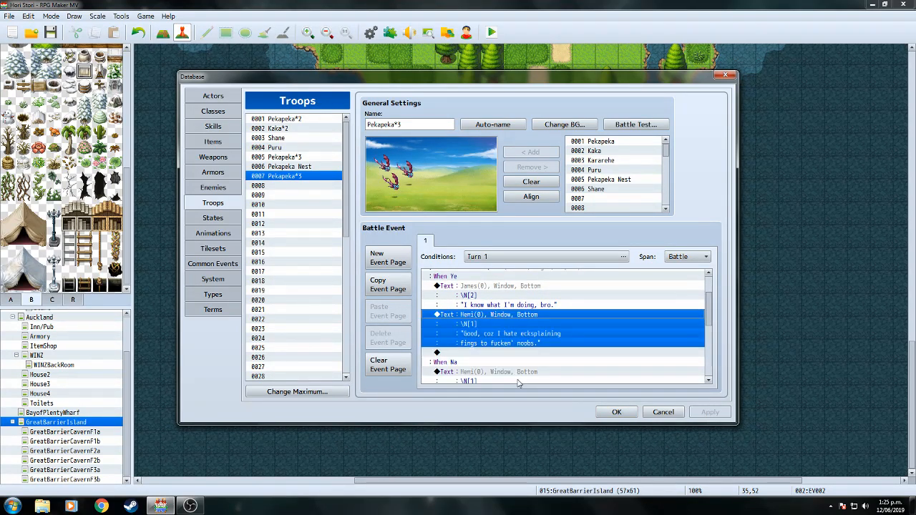
left_click(613, 413)
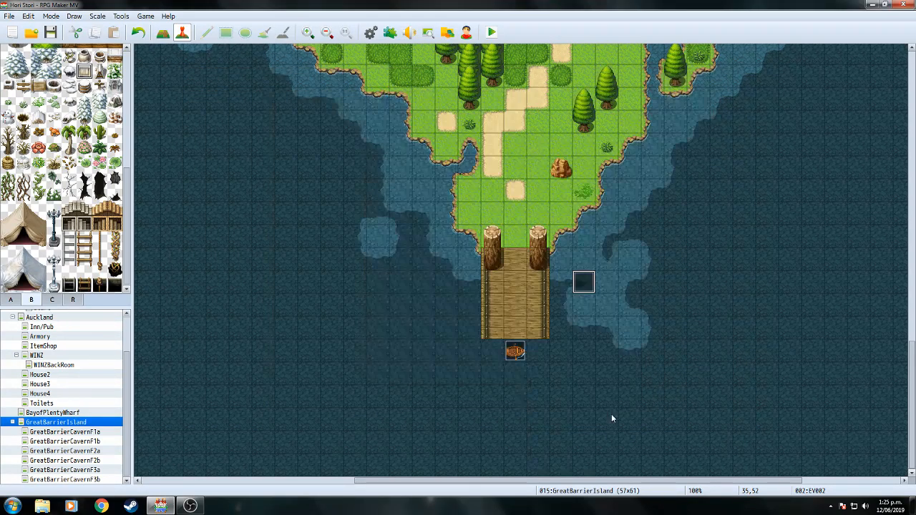
Open the channel's live stream watch page on YouTube in Chrome, scroll through it, then close Chrome.
left_click(102, 507)
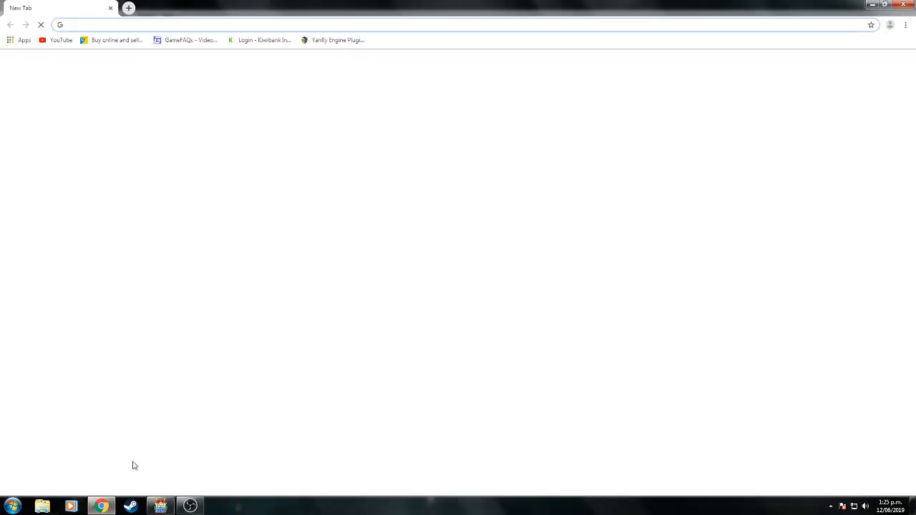
left_click(60, 42)
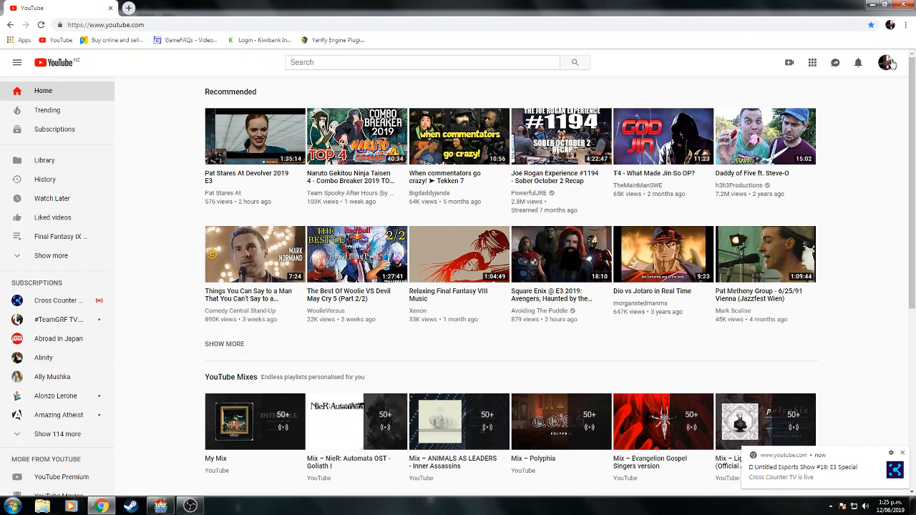
left_click(887, 63)
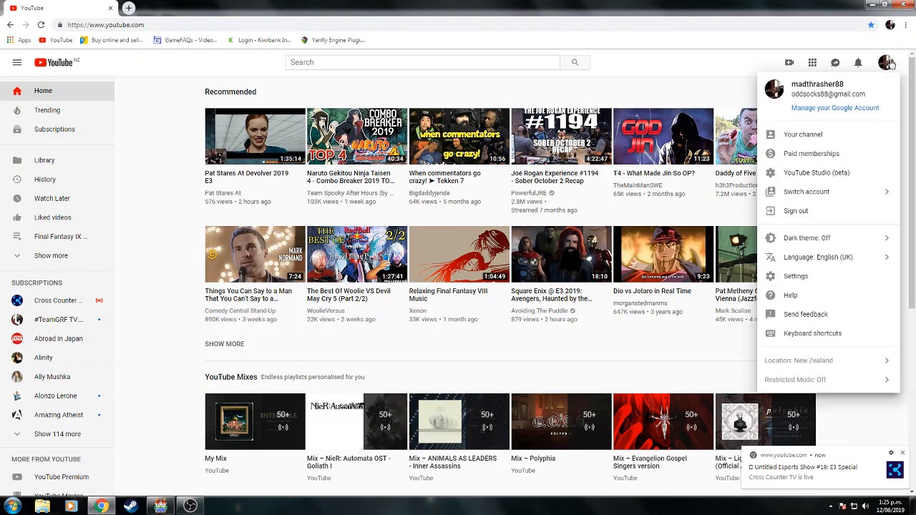
left_click(836, 135)
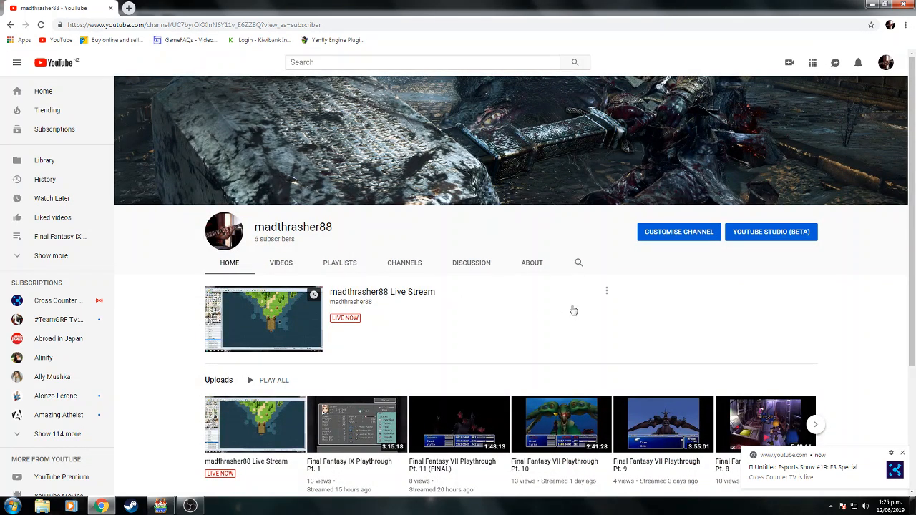
left_click(389, 295)
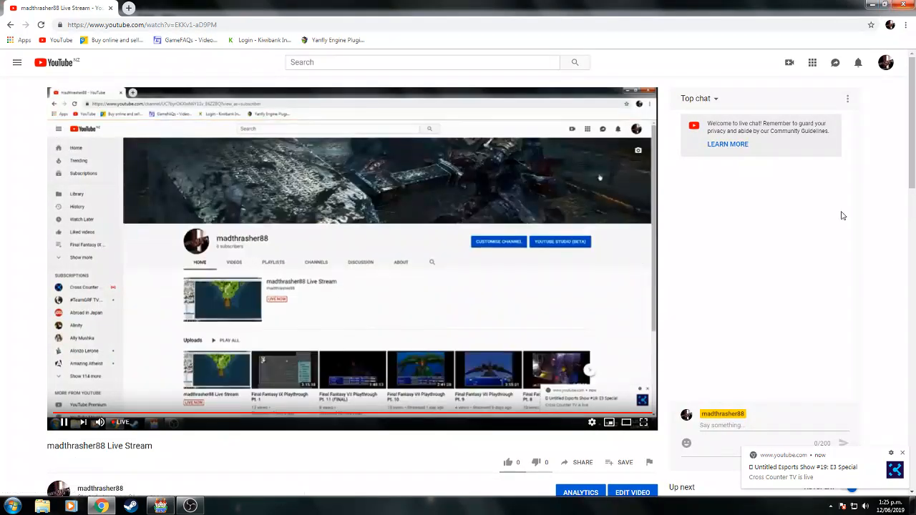
scroll(888, 261, "down", 1)
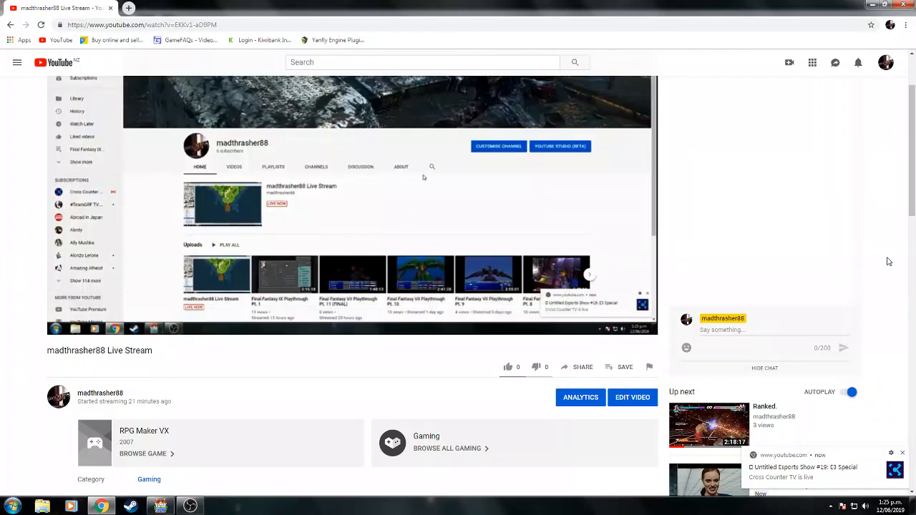
scroll(888, 261, "down", 1)
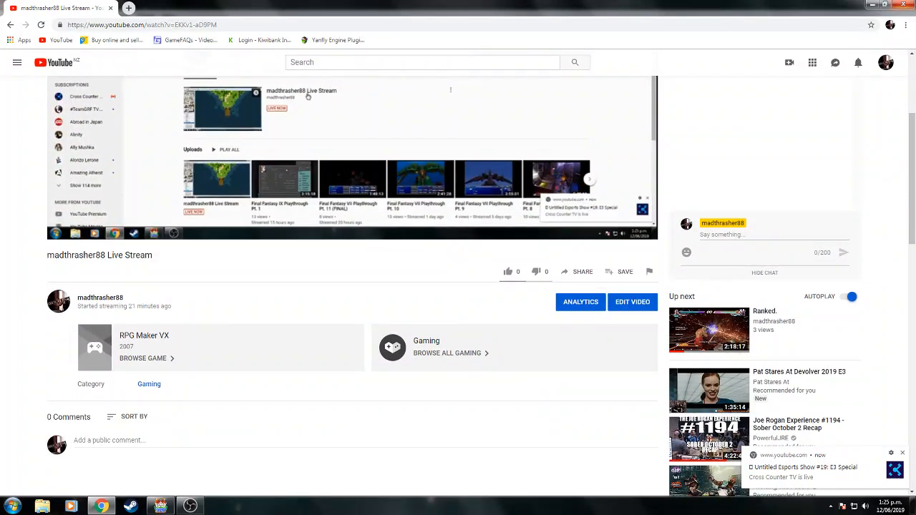
left_click(903, 4)
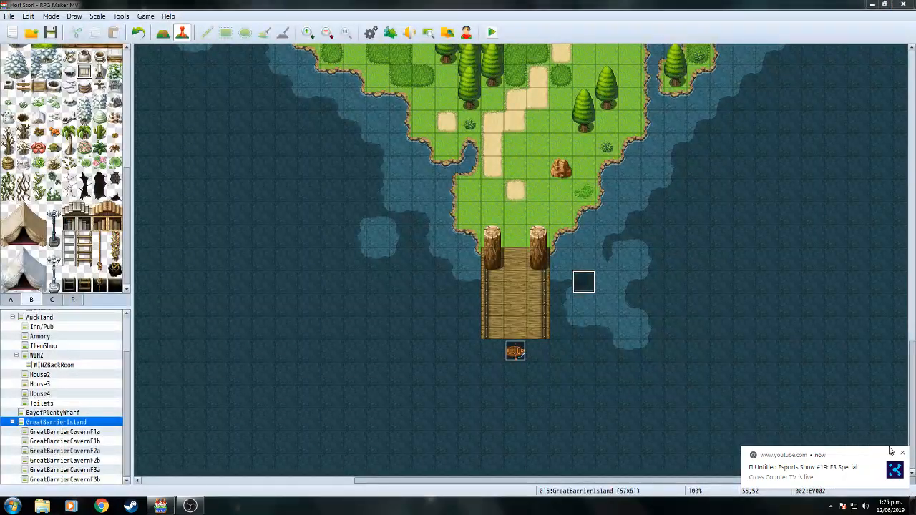
Dismiss the live notification, save and start a playtest, and show then hide OBS while it boots.
left_click(903, 454)
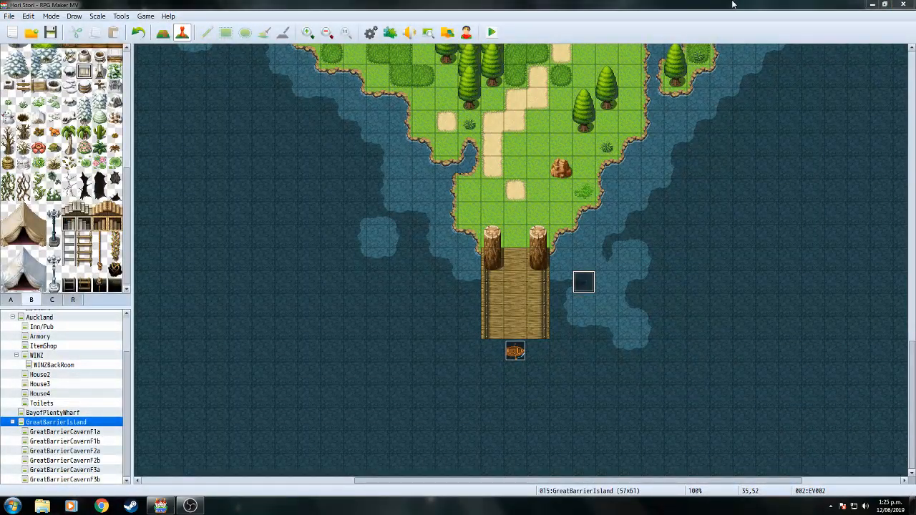
left_click(491, 32)
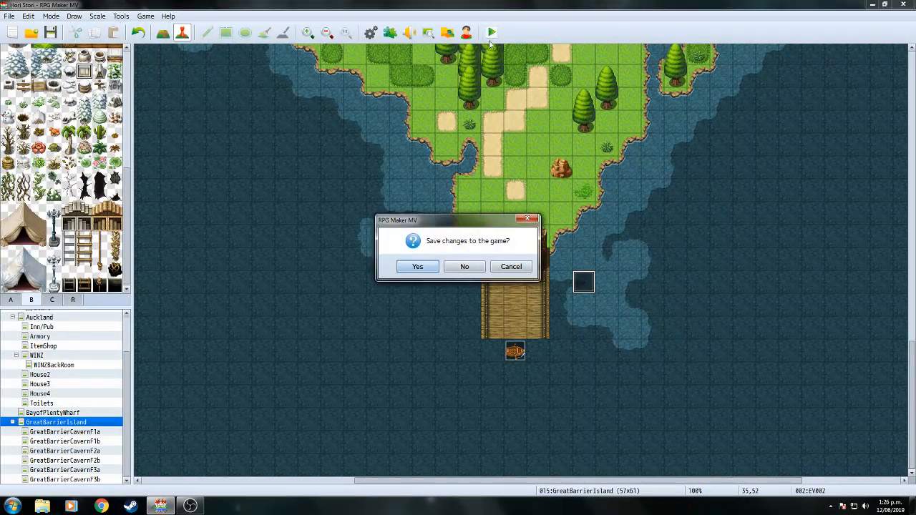
left_click(430, 272)
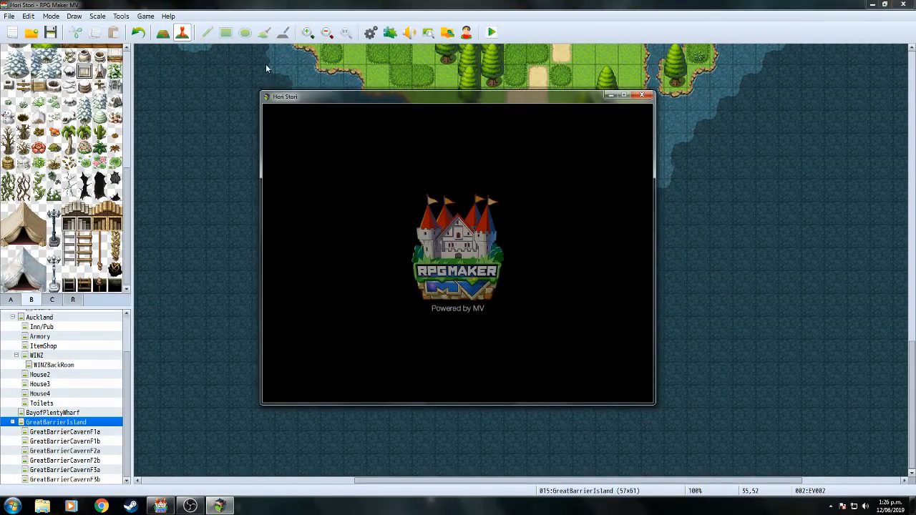
left_click(191, 507)
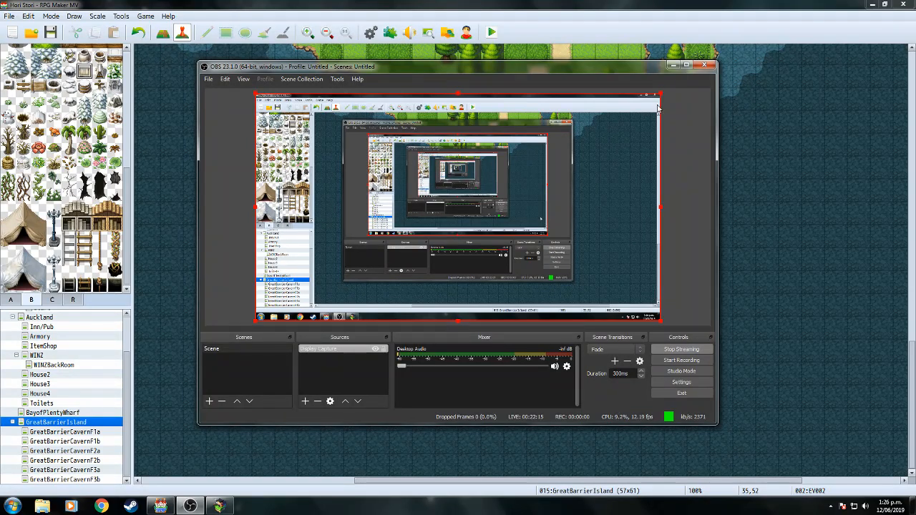
left_click(672, 65)
Continue from save File 2 and walk the character out of the office and along the road.
key("Down")
key("Down")
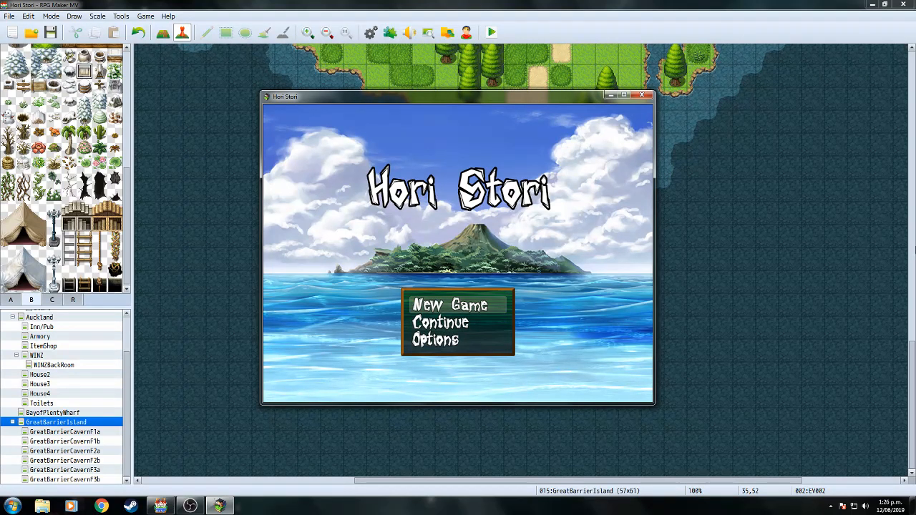
key("Down")
key("Down")
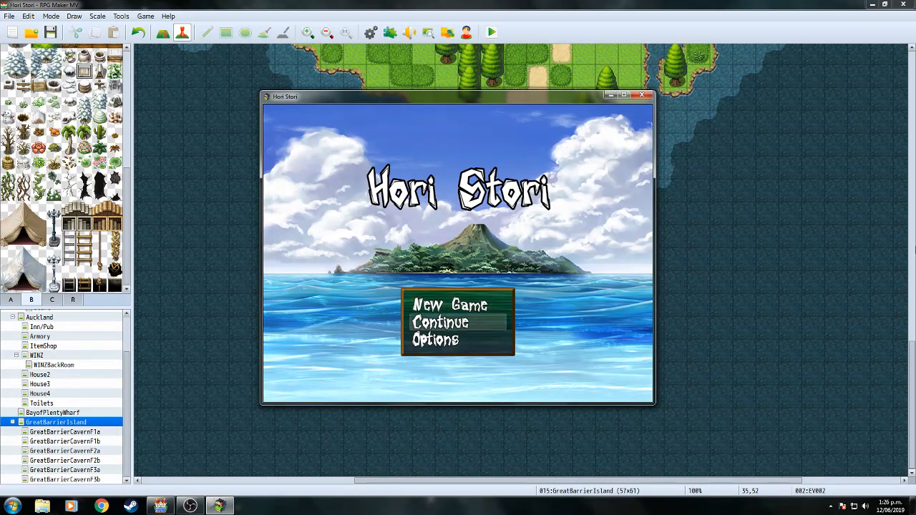
key("Down")
key("Down")
key("Return")
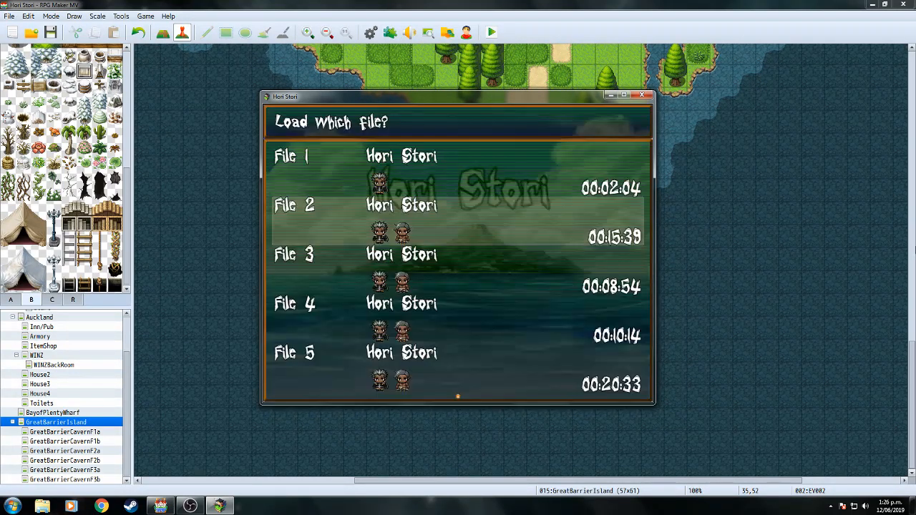
key("Return")
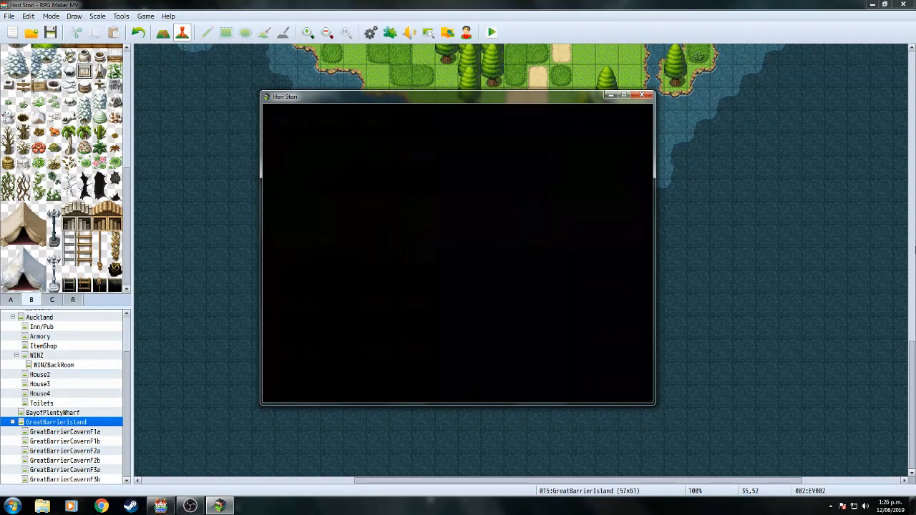
key("Down")
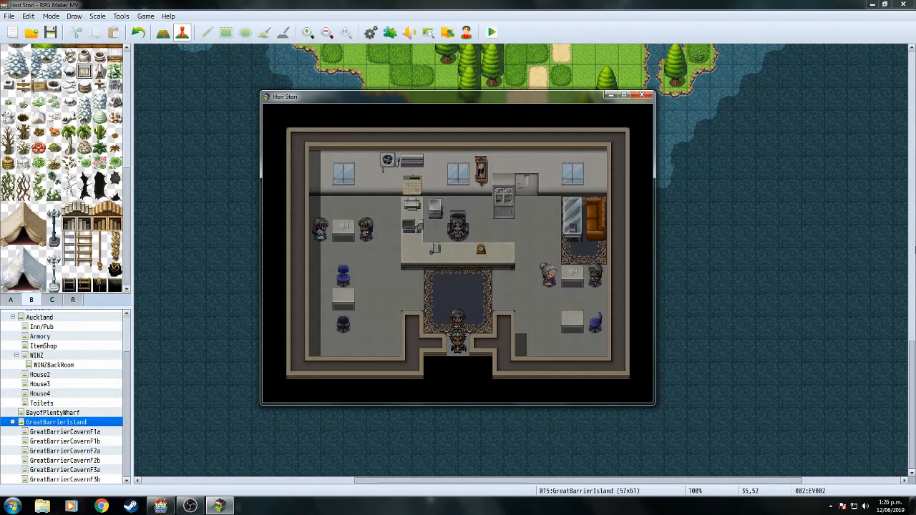
key("Down")
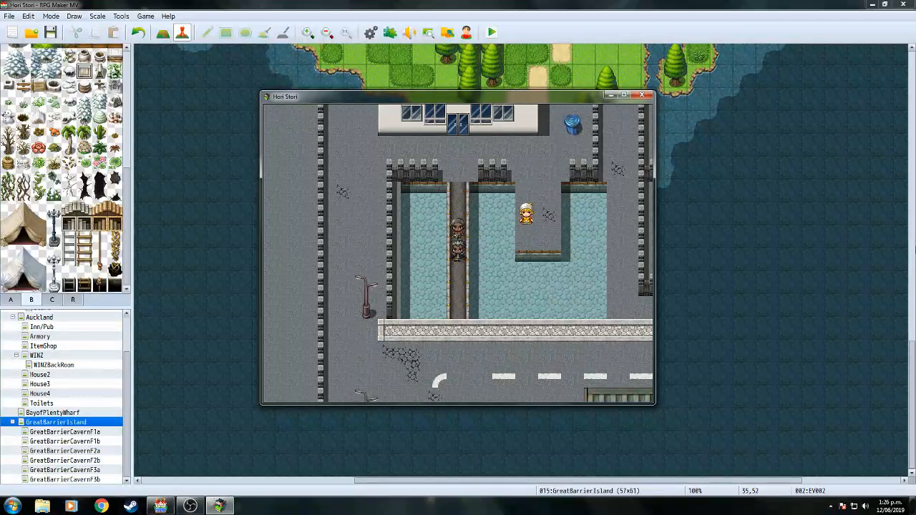
key("Down")
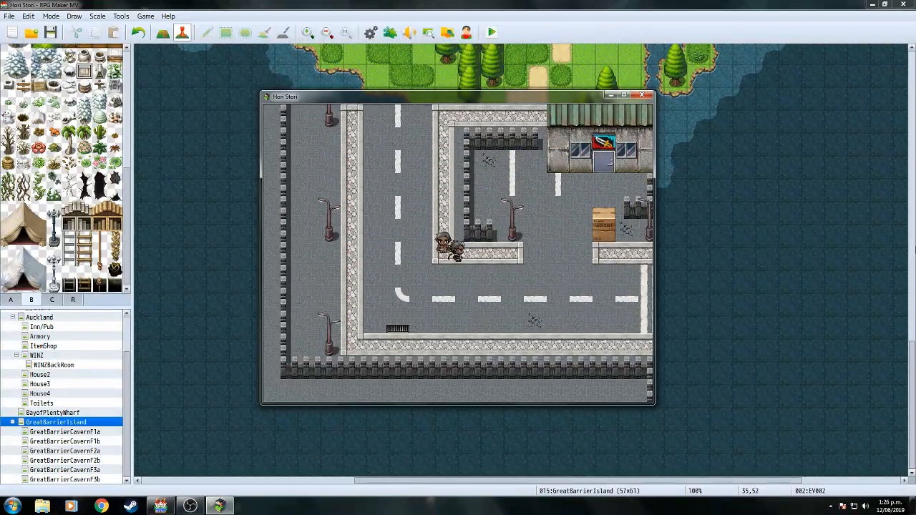
key("Right")
key("Right")
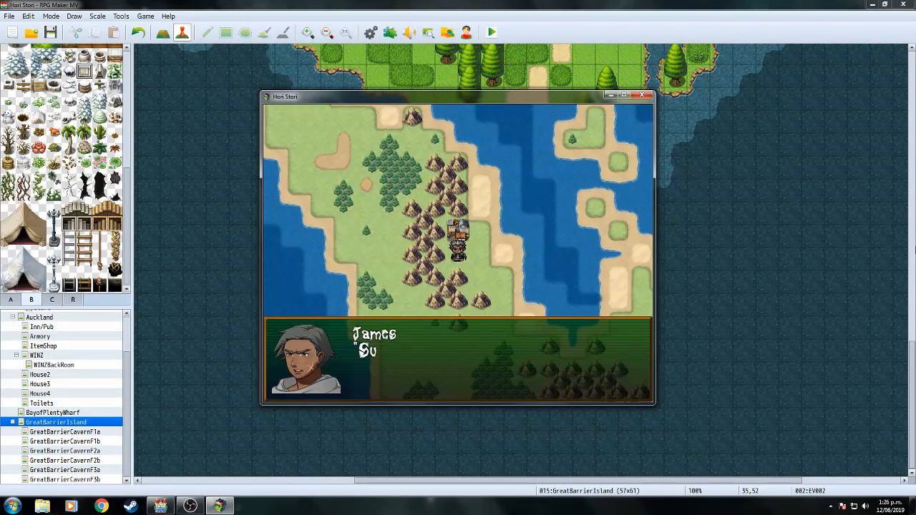
Walk the party east to the wharf and advance Hemi, Thug 1 and James's lines.
key("Down")
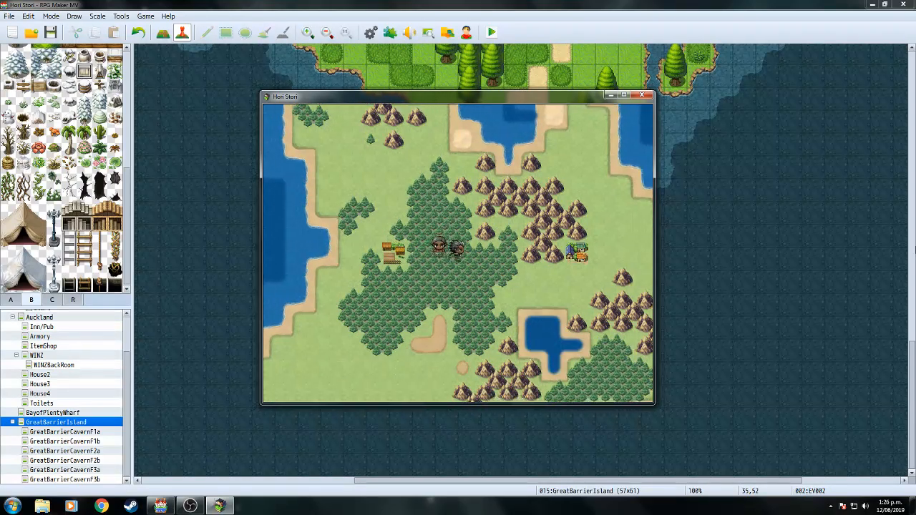
key("Right")
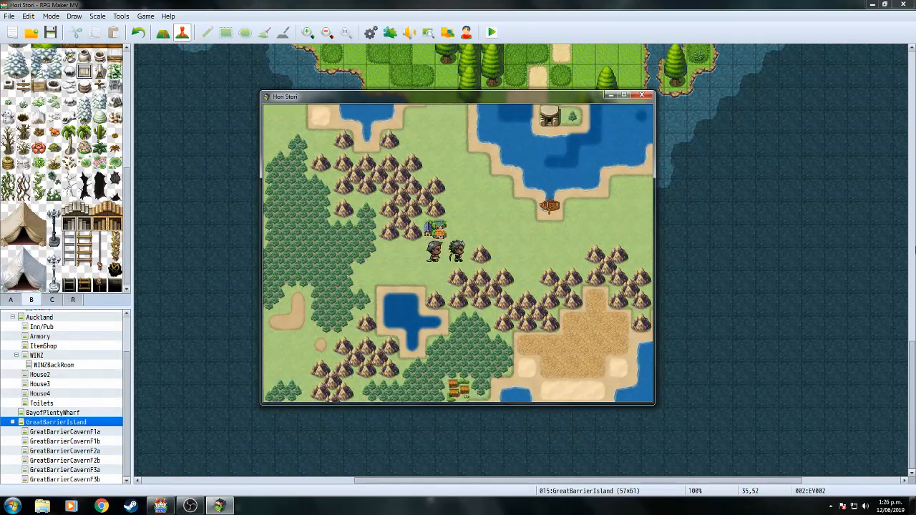
key("Right")
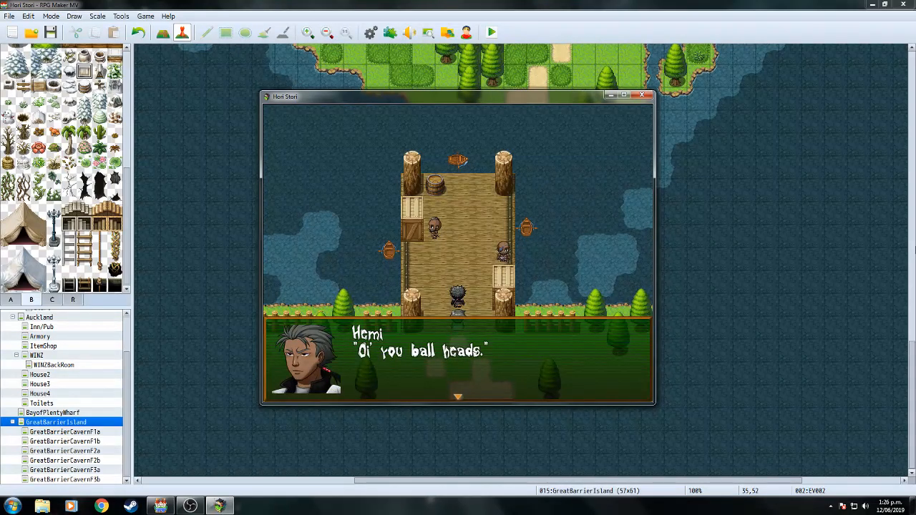
key("Return")
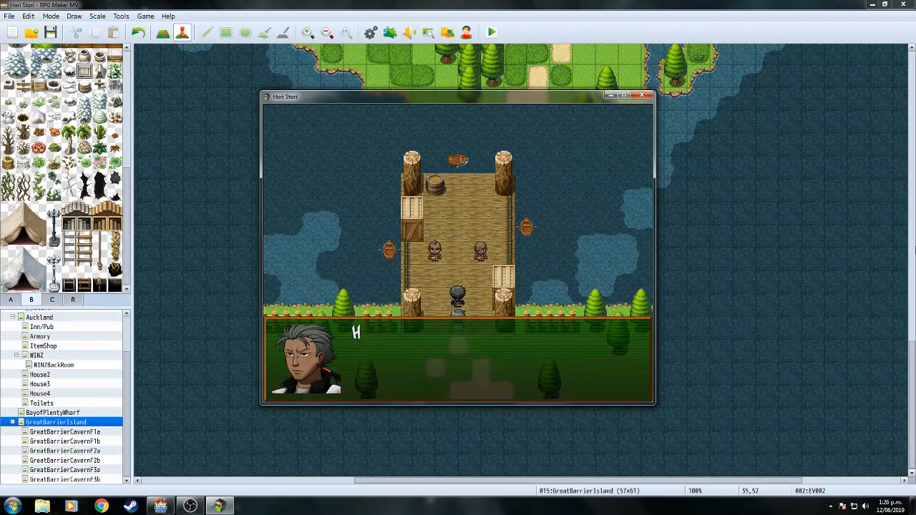
key("Return")
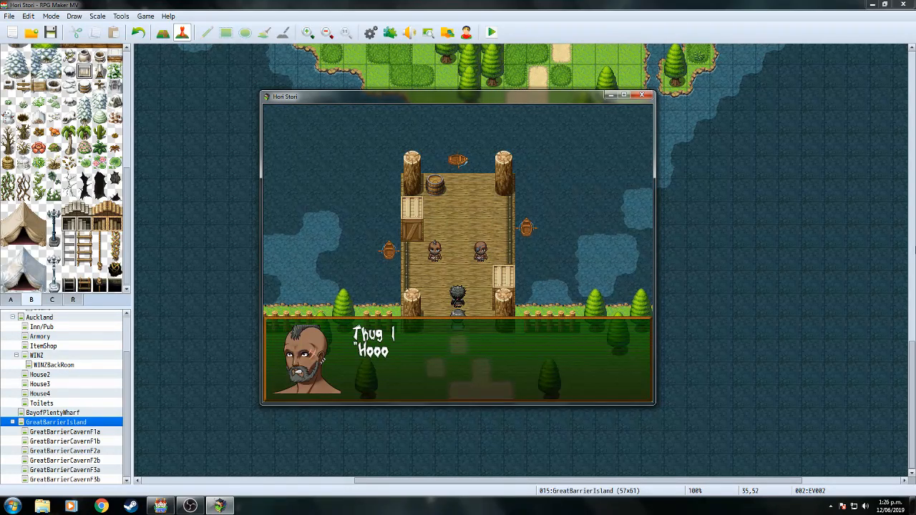
key("Return")
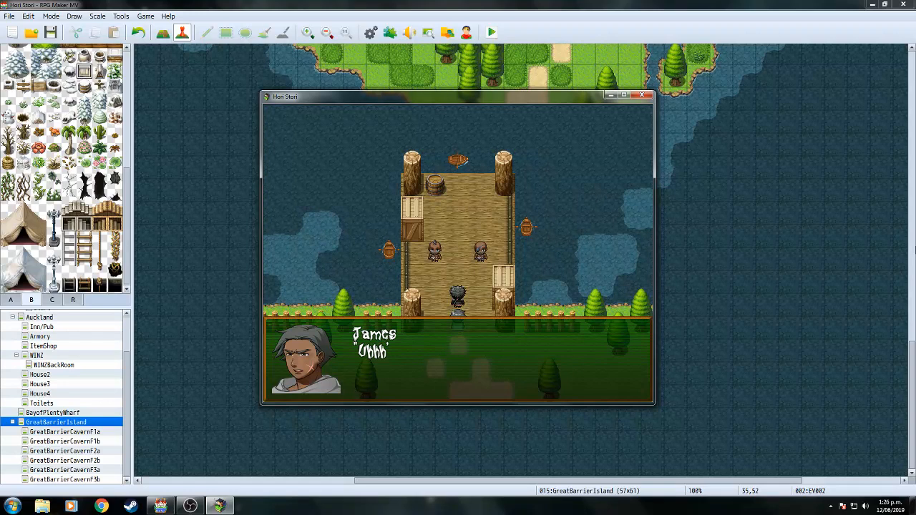
key("Return")
key("Return")
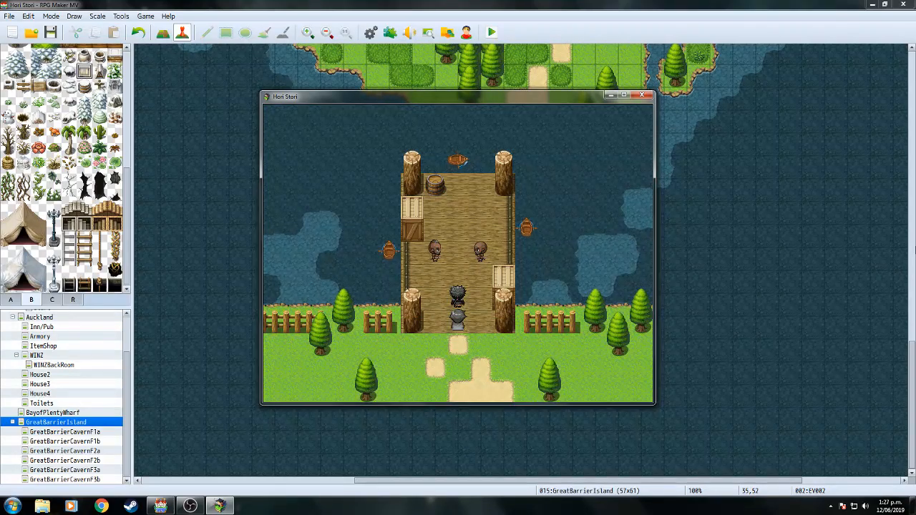
key("Return")
key("Return")
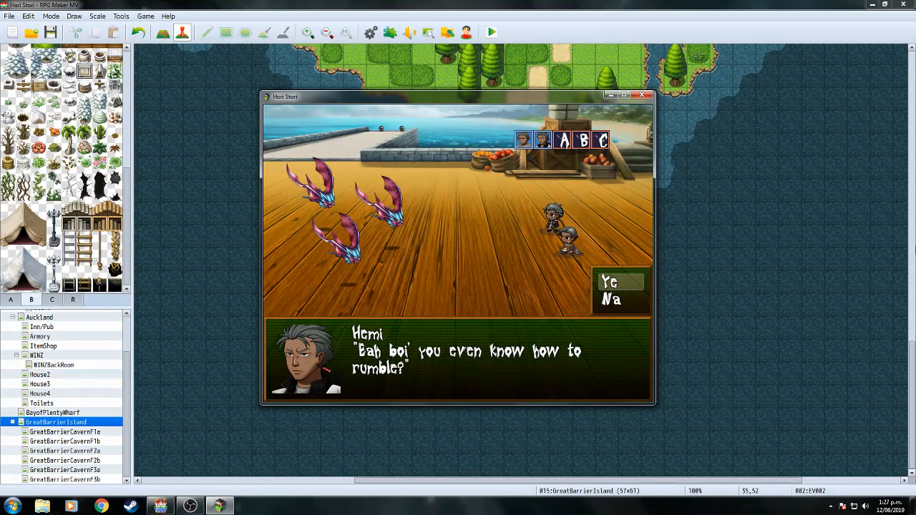
Answer Hemi's question to start the battle and have Hemi attack Pekapeka B.
key("Return")
key("Return")
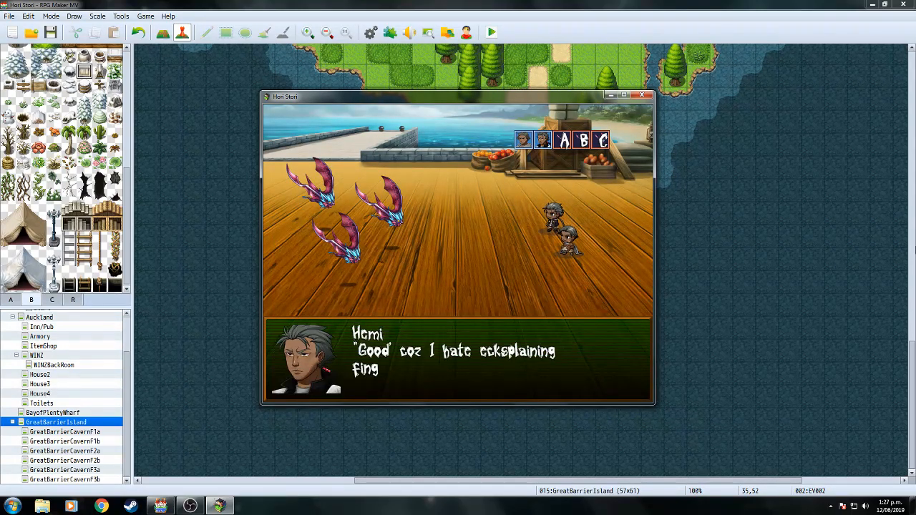
key("Return")
key("Down")
key("Up")
key("Return")
key("Return")
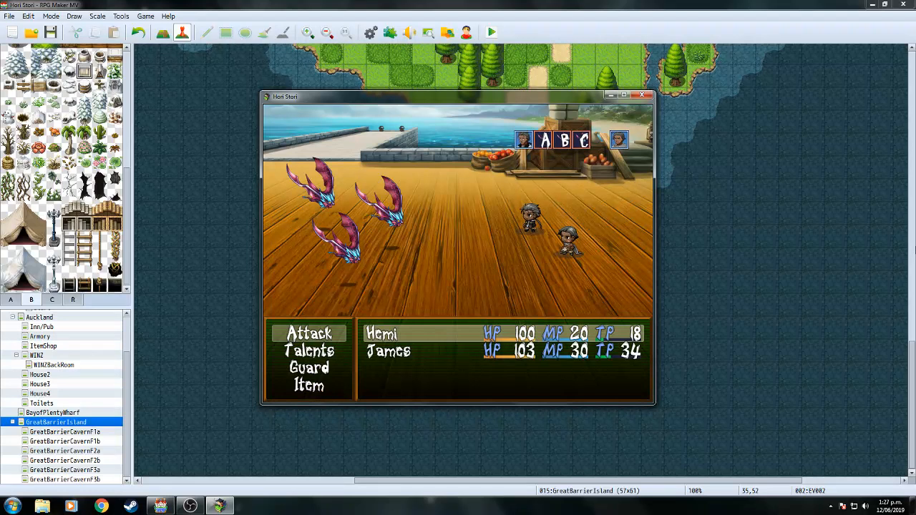
key("Return")
key("Return")
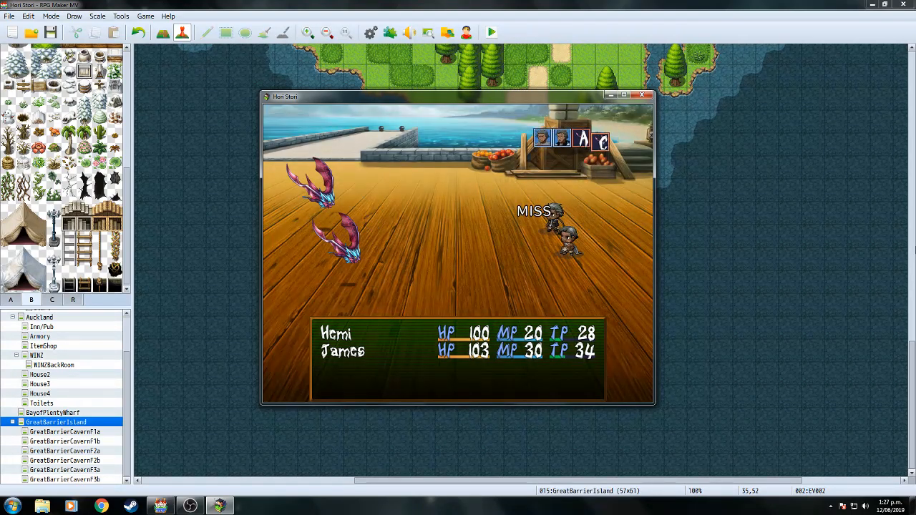
Have James use Haka and then Guard while Hemi attacks Pekapeka C and A to victory.
key("Down")
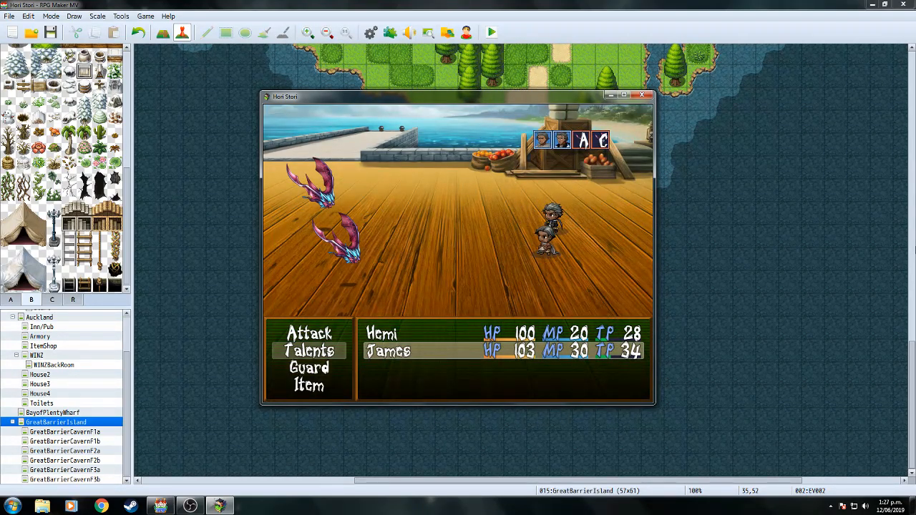
key("Return")
key("Return")
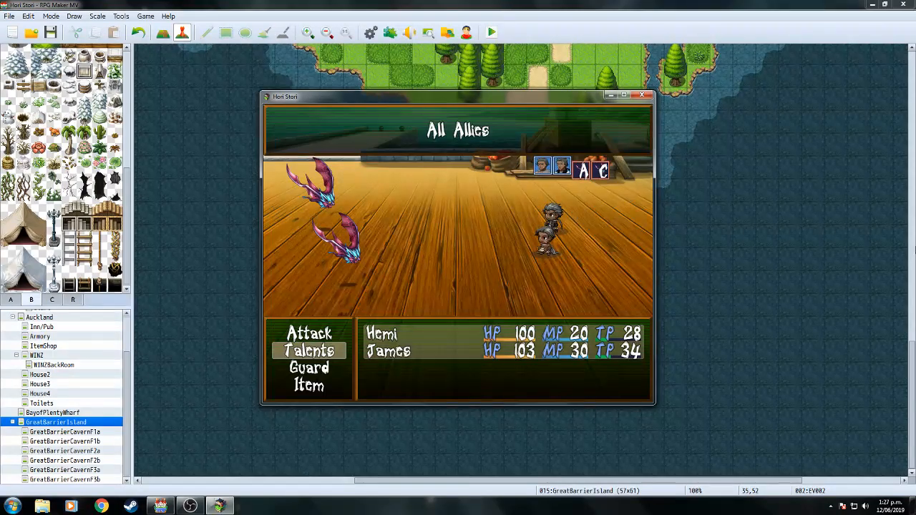
key("Return")
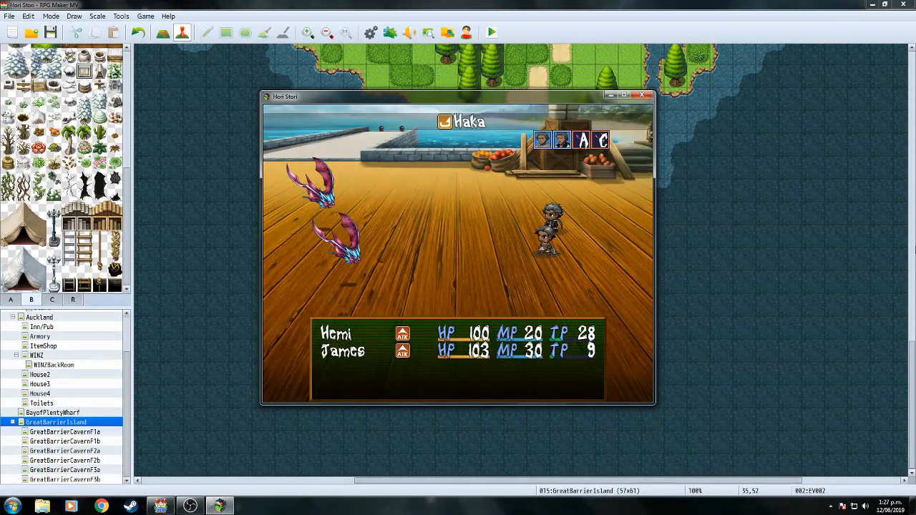
key("Return")
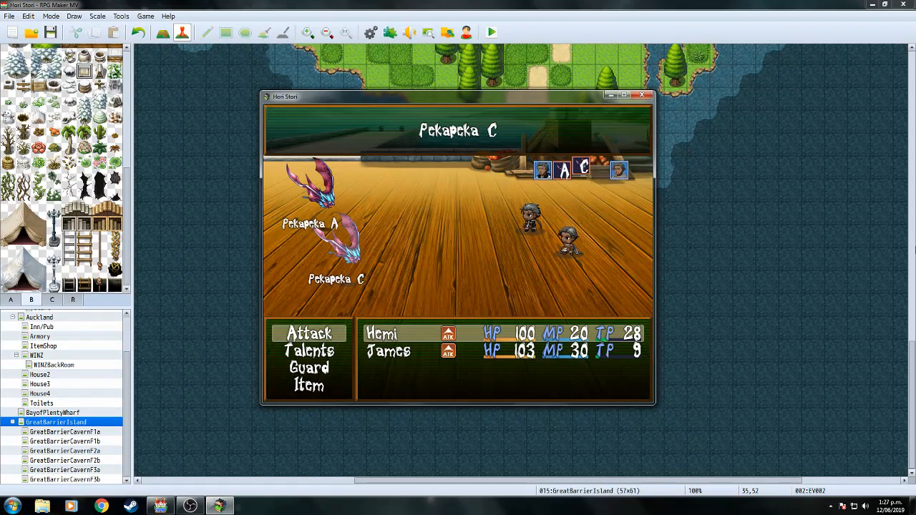
key("Return")
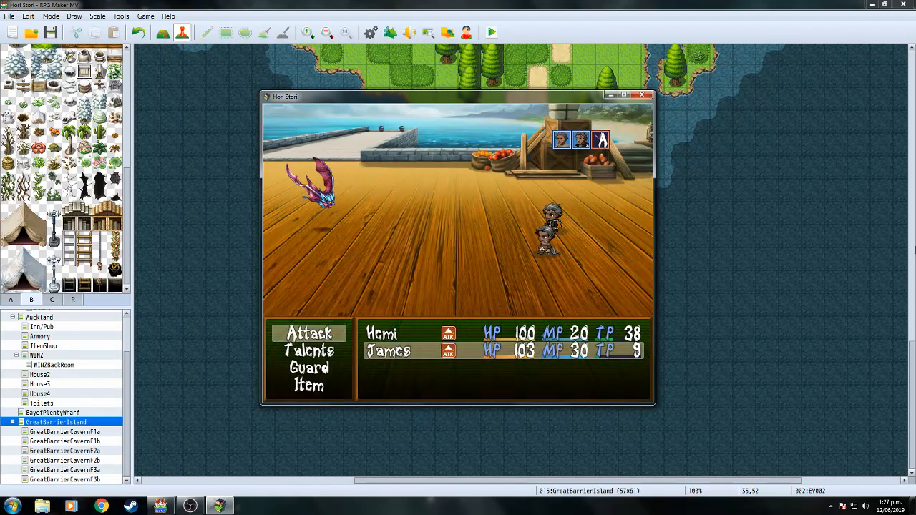
key("Down")
key("Down")
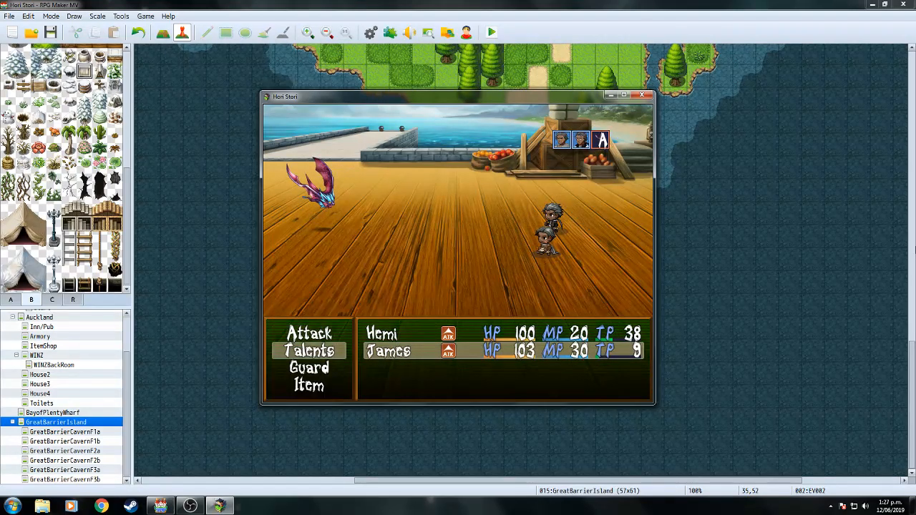
key("Return")
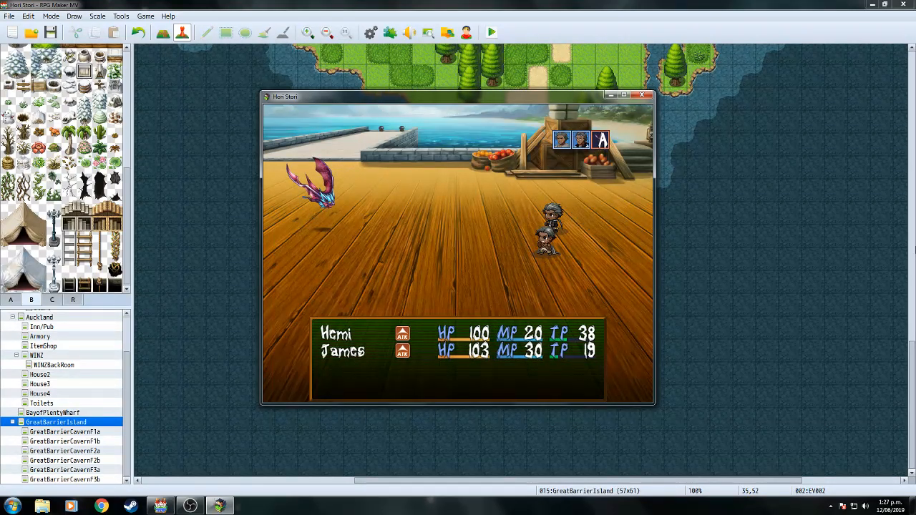
key("Return")
key("Return")
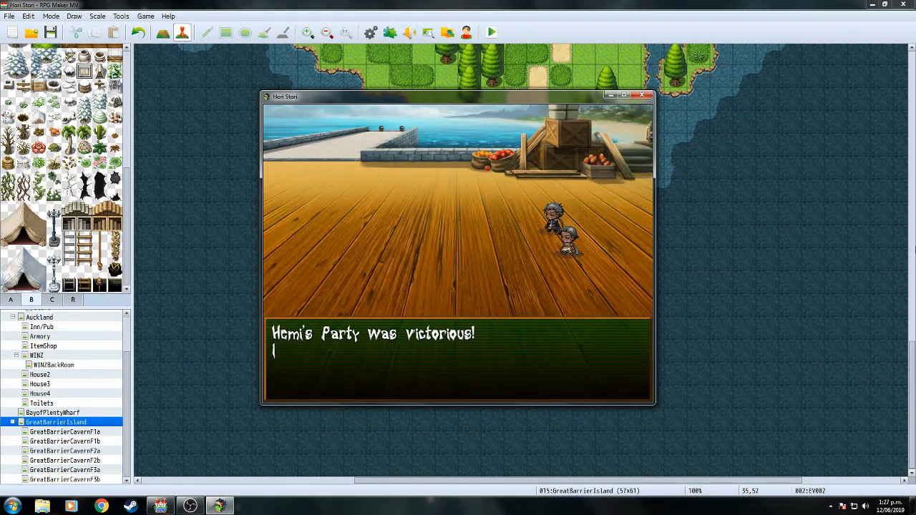
key("Return")
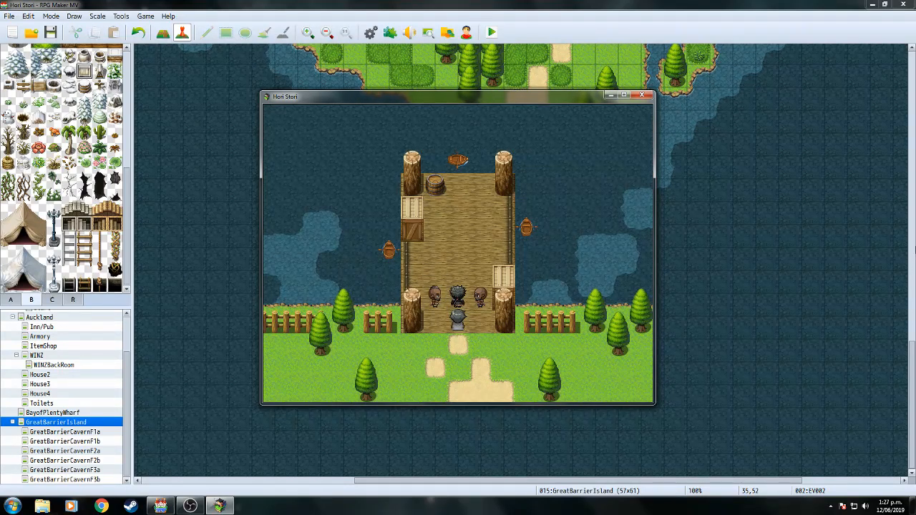
Advance the thugs', Hemi's and James's wharf lines, switching to fullscreen, until the scene ends.
key("Return")
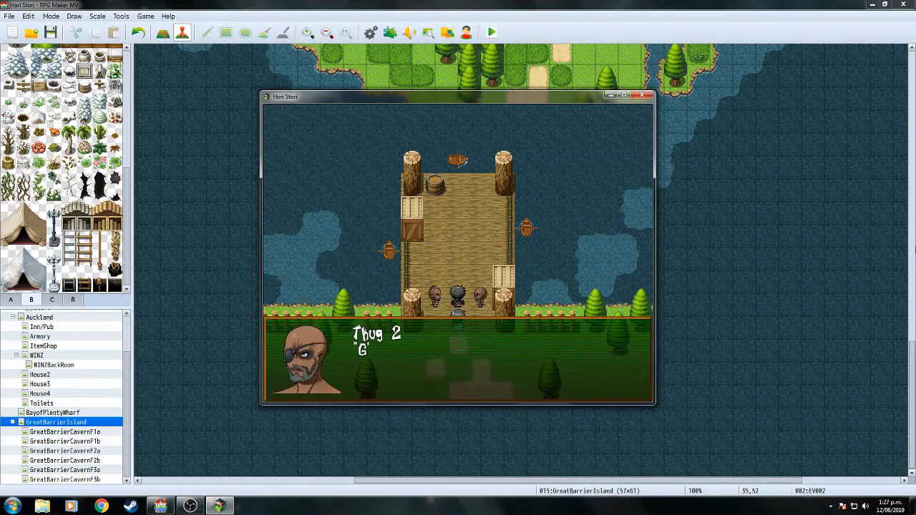
key("Return")
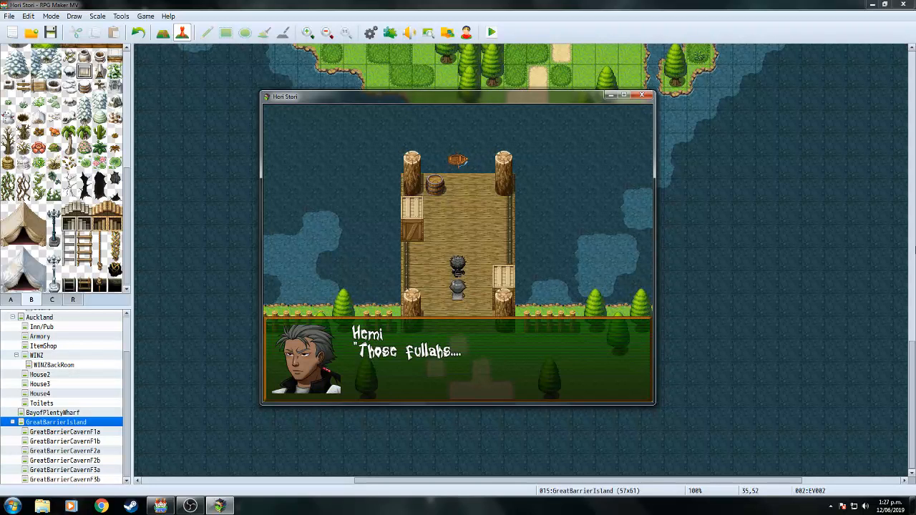
key("Return")
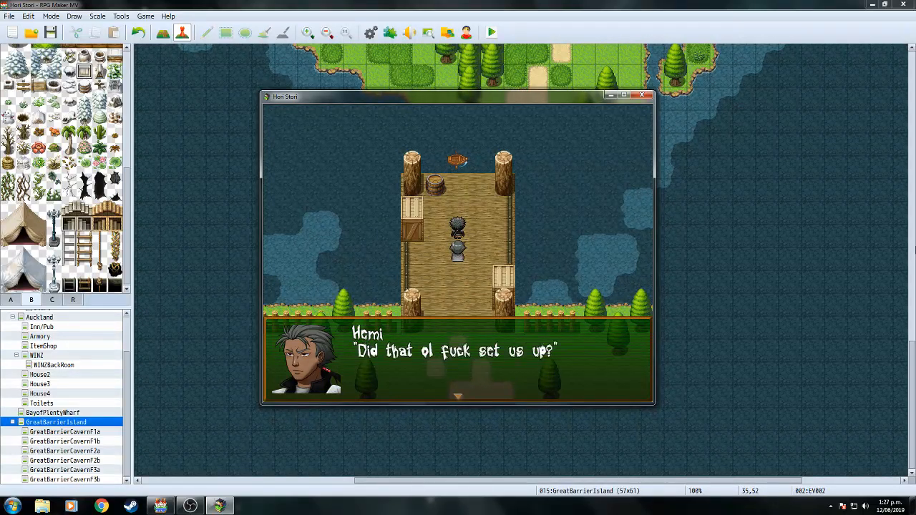
key("Return")
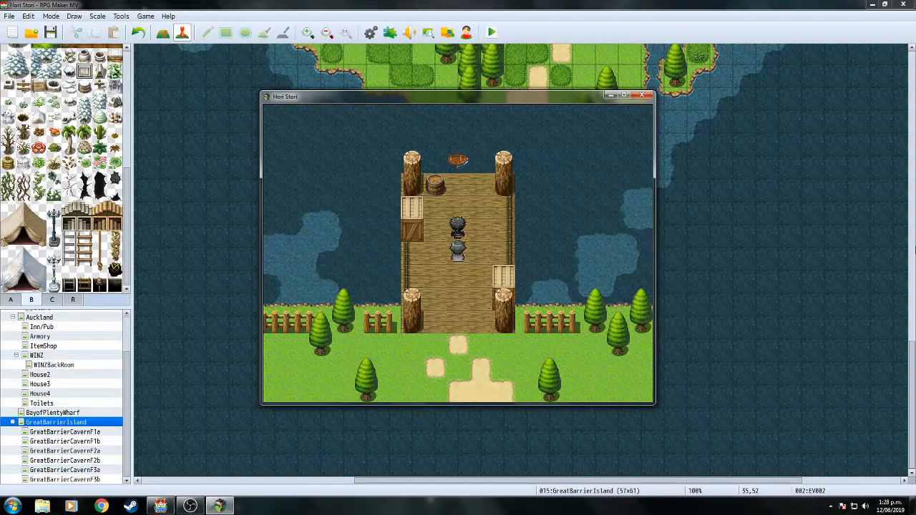
key("Return")
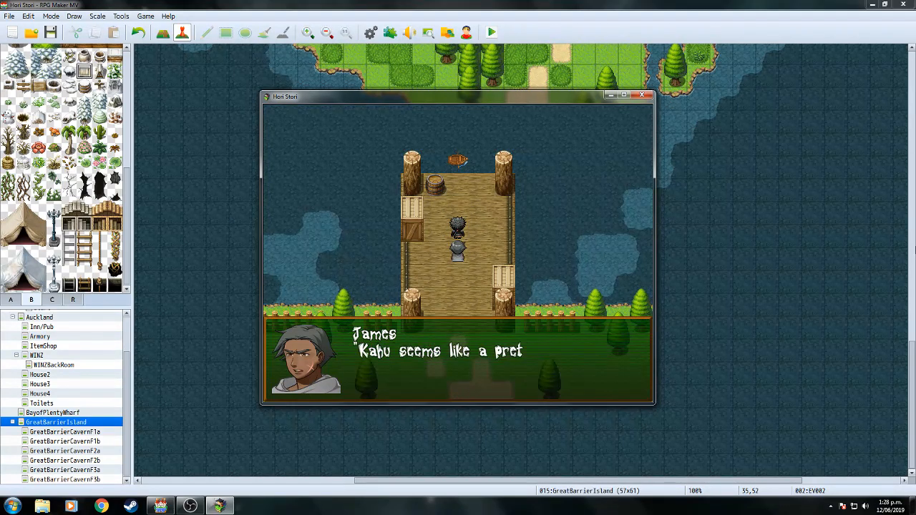
key("Return")
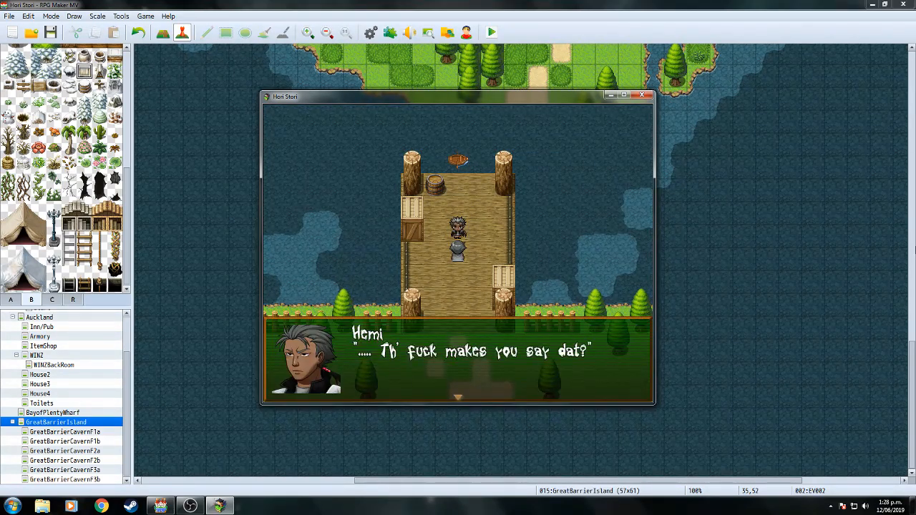
key("F4")
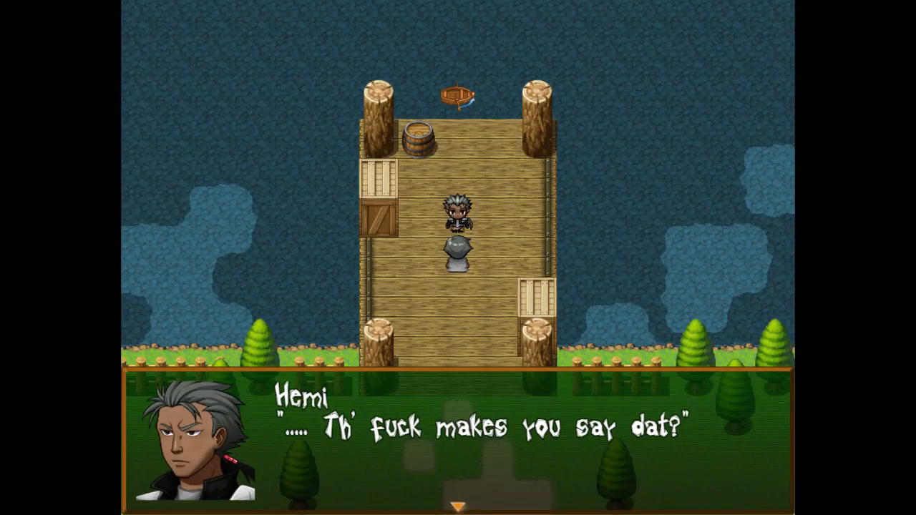
key("Return")
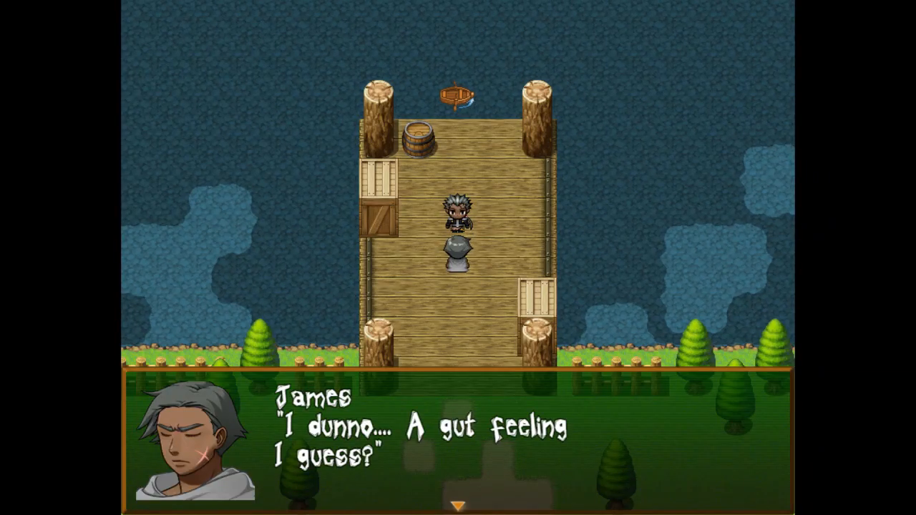
key("Return")
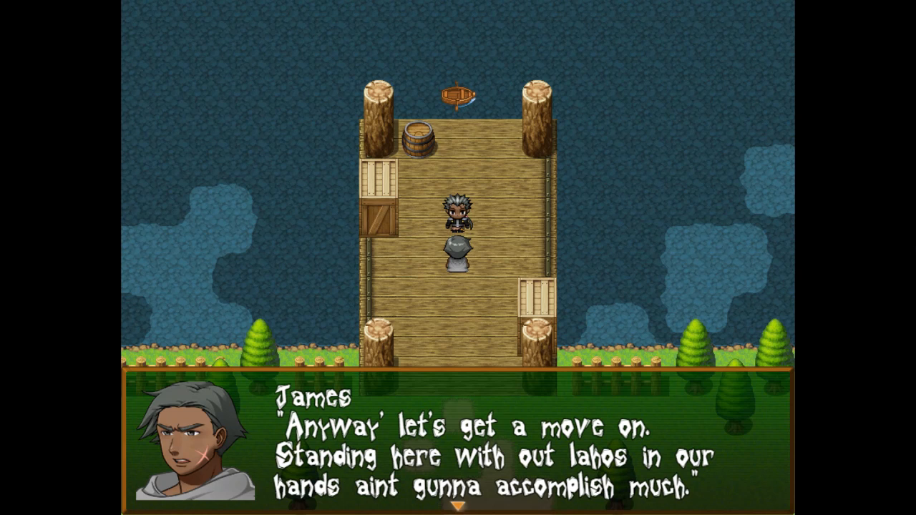
key("Return")
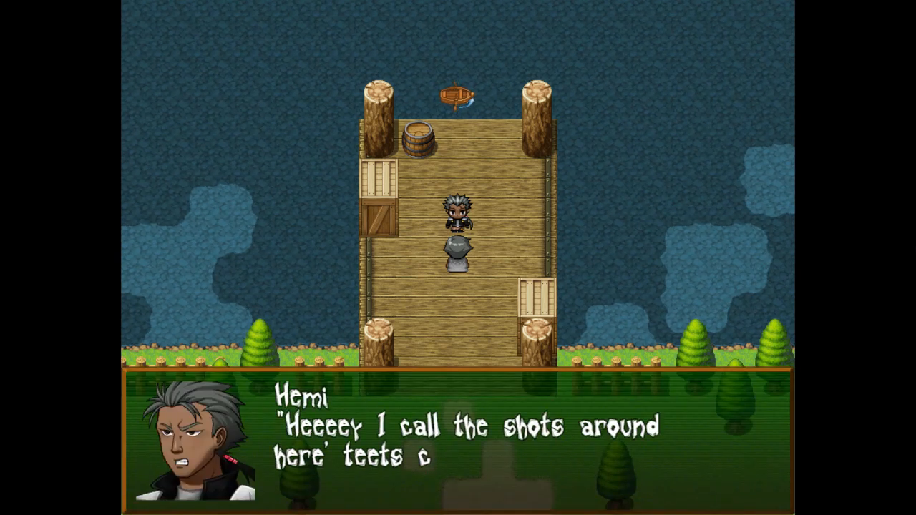
key("Return")
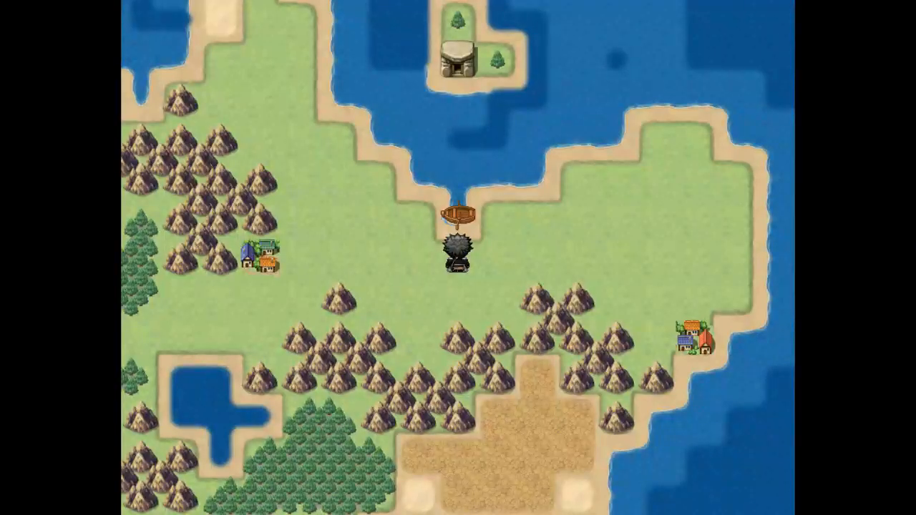
Board the boat and sail it over to the island wharf.
key("Up")
key("Left")
key("Up")
key("Up")
key("Right")
key("Up")
key("Up")
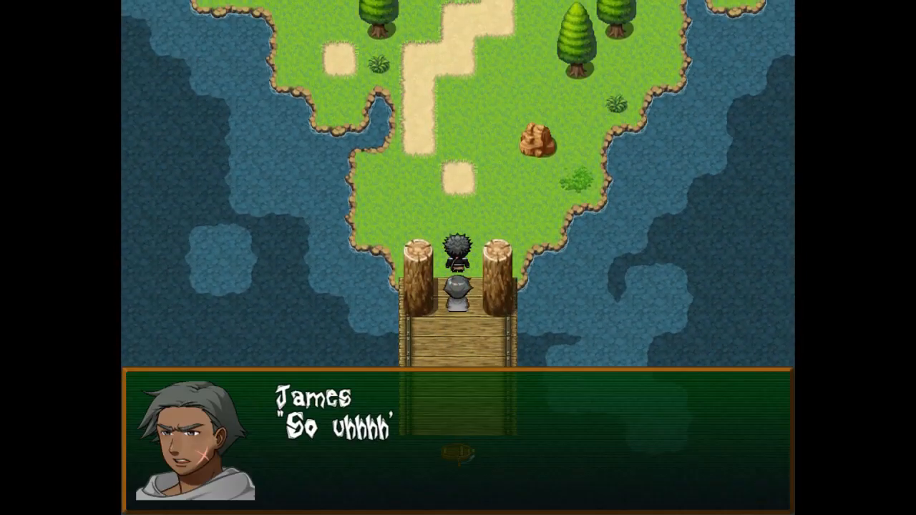
Play through the first half of James and Hemi's dock talk about Taniwha.
key("Return")
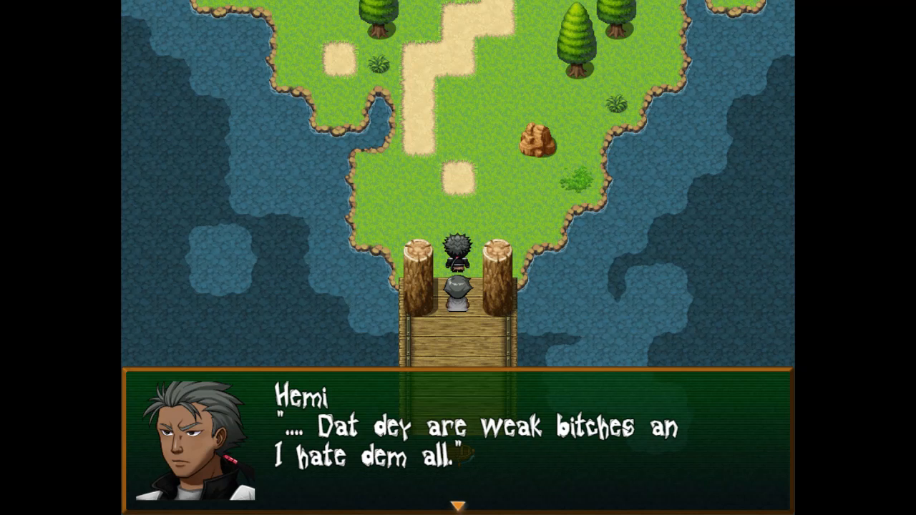
key("Return")
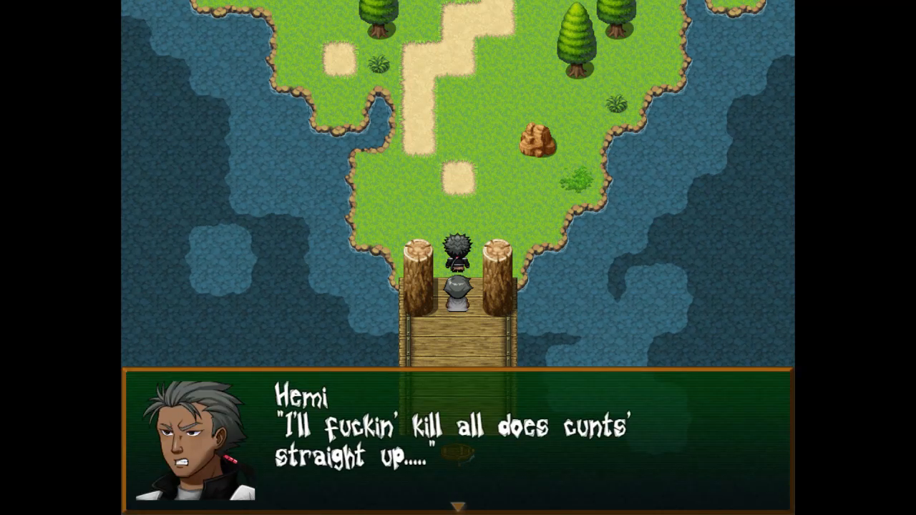
key("Return")
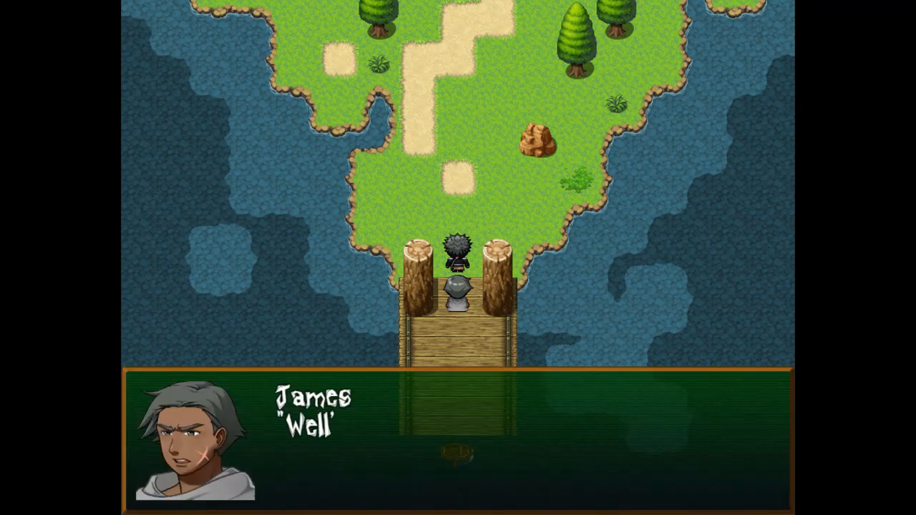
key("Return")
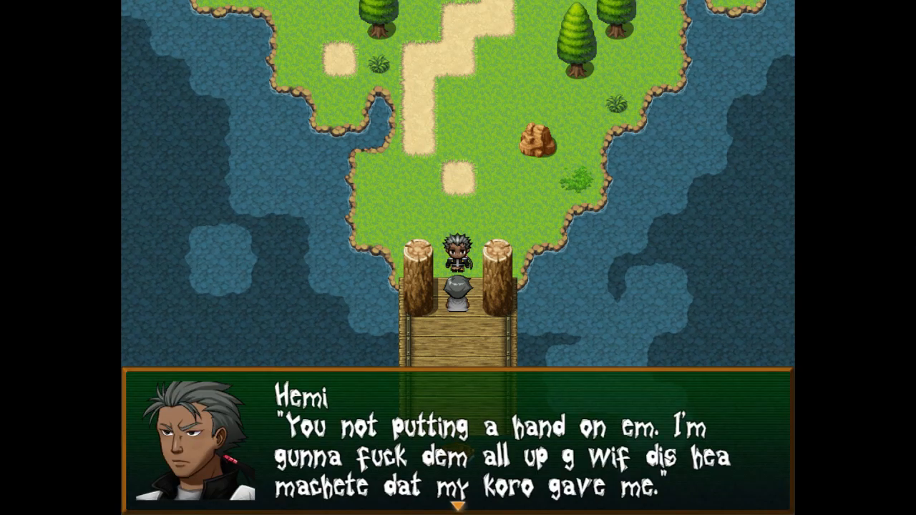
key("Return")
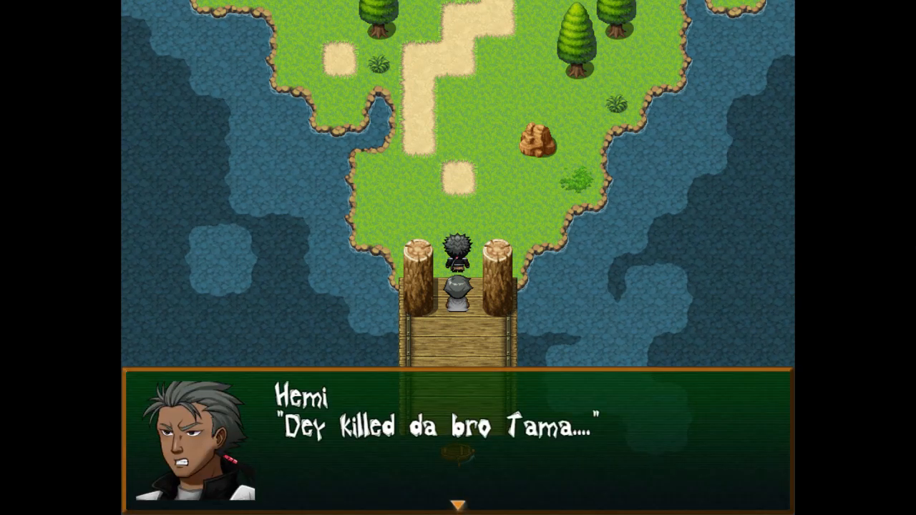
key("Return")
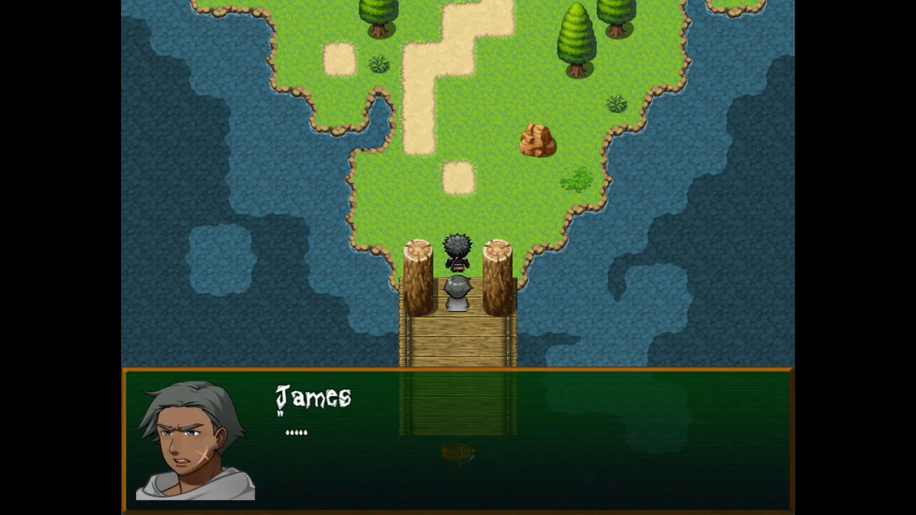
key("Return")
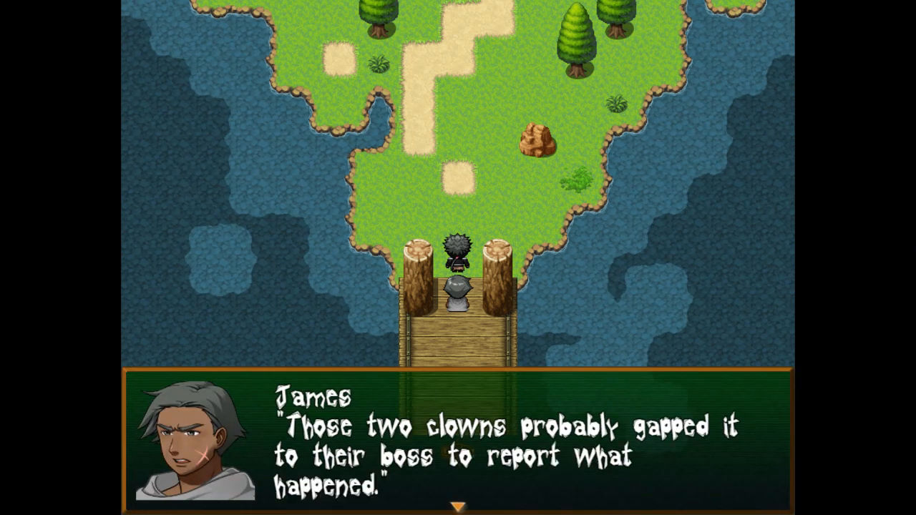
Finish the dock conversation and walk the party north up the forest path.
key("Return")
key("Return")
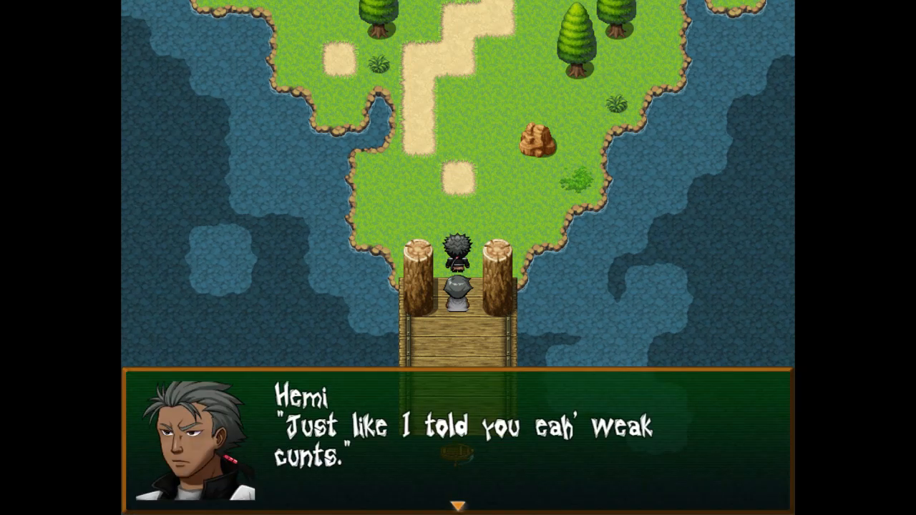
key("Return")
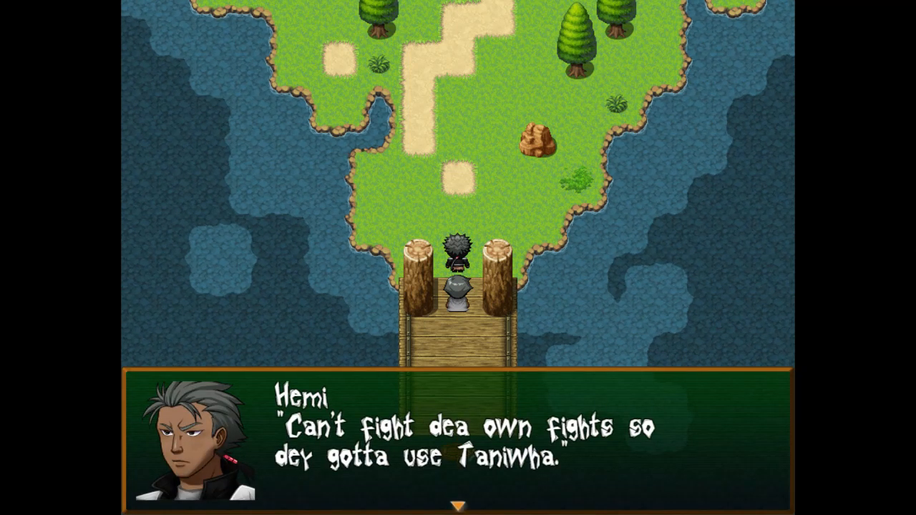
key("Return")
key("Return")
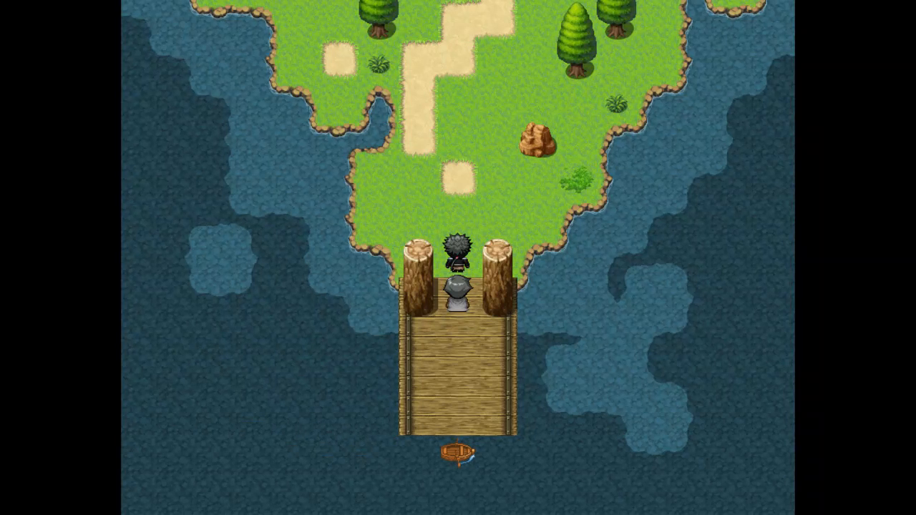
key("Return")
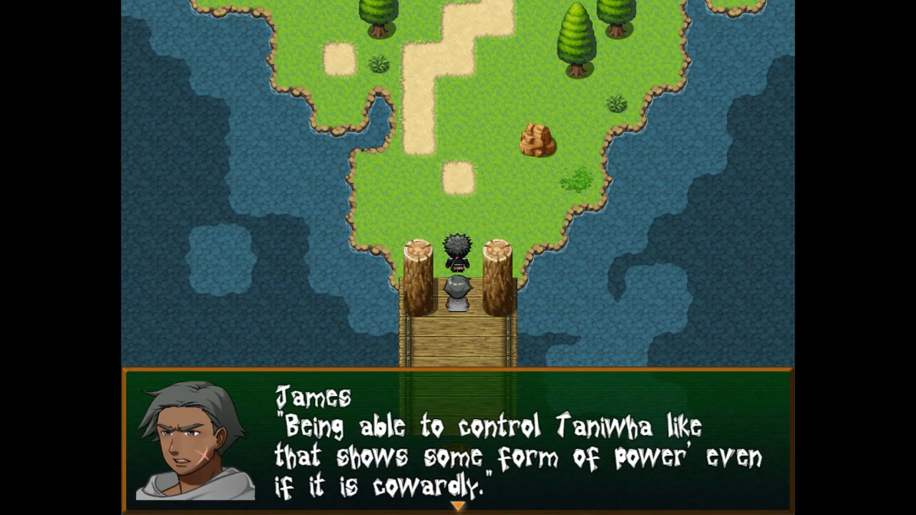
key("Return")
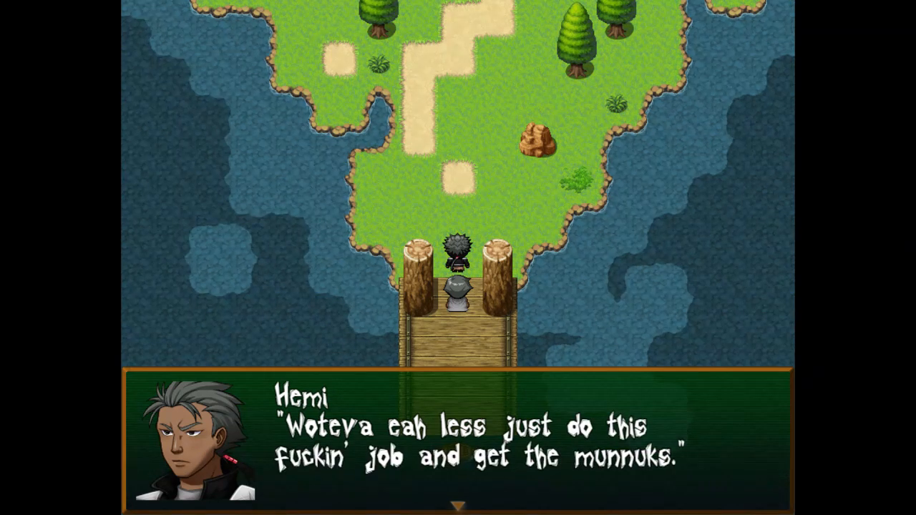
key("Return")
key("Up")
key("Up")
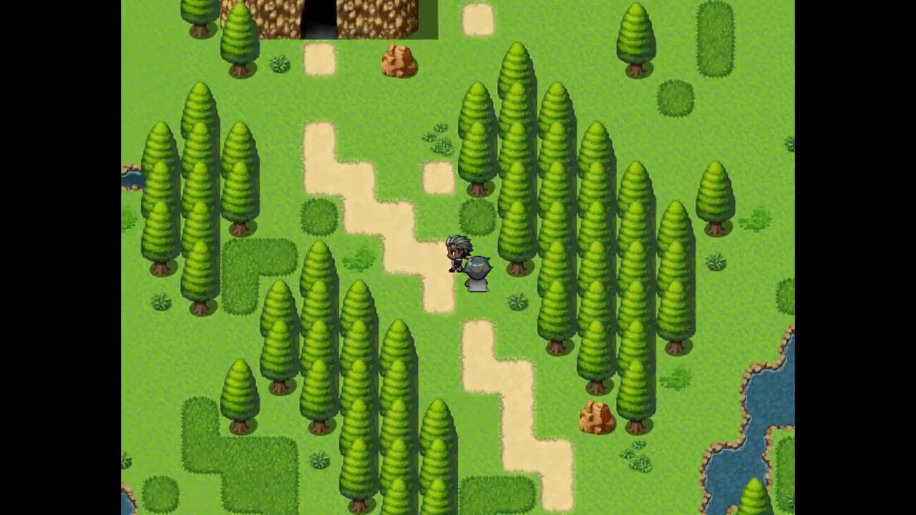
key("Up")
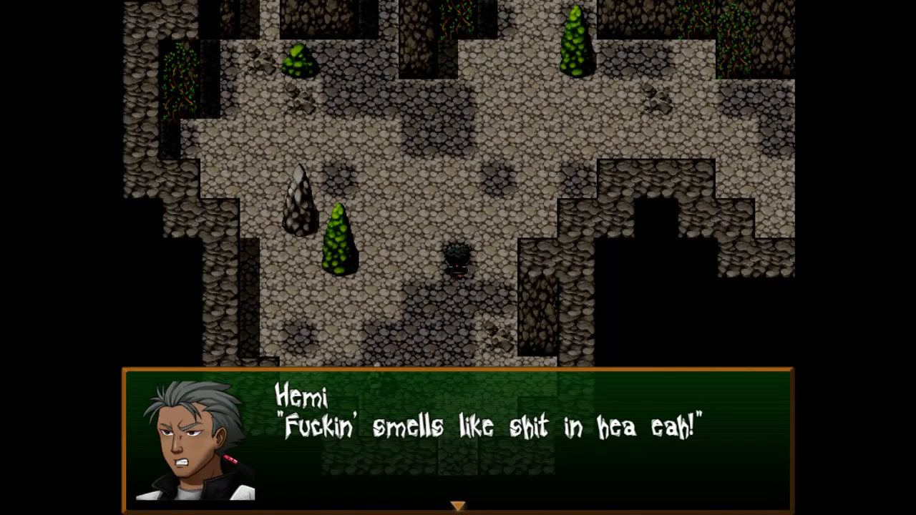
Walk into the cavern past James and Hemi's remarks until the pan reaches the thugs by the pit rope.
key("Return")
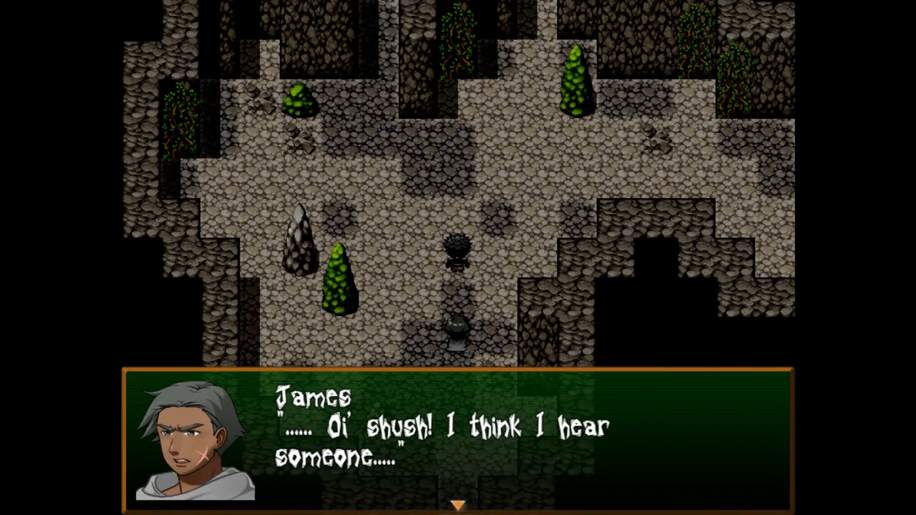
key("Return")
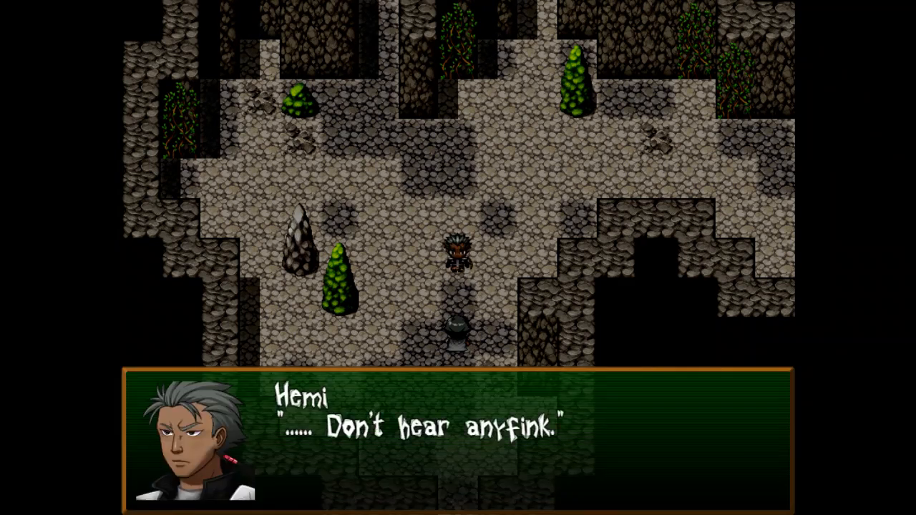
key("Return")
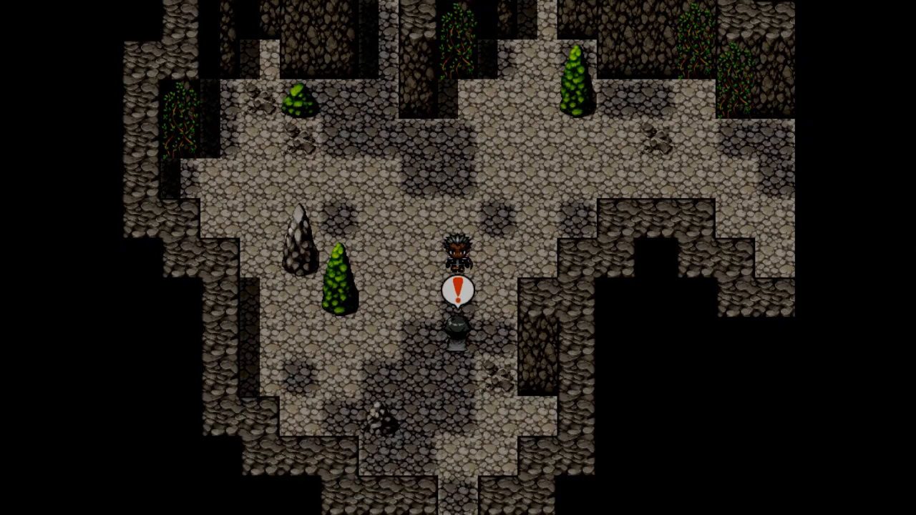
key("Return")
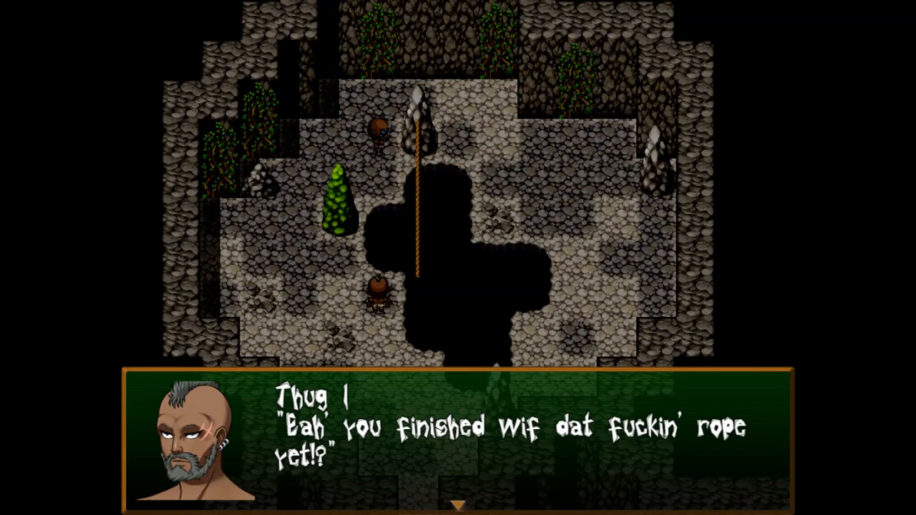
Advance through Thug 1 and Thug 2's Yoza argument and James's plan to tail them to the boss.
key("Return")
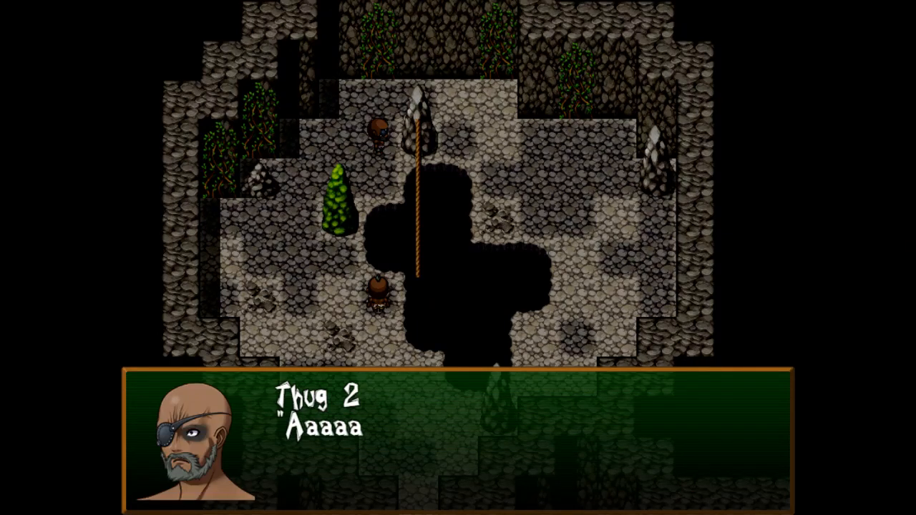
key("Return")
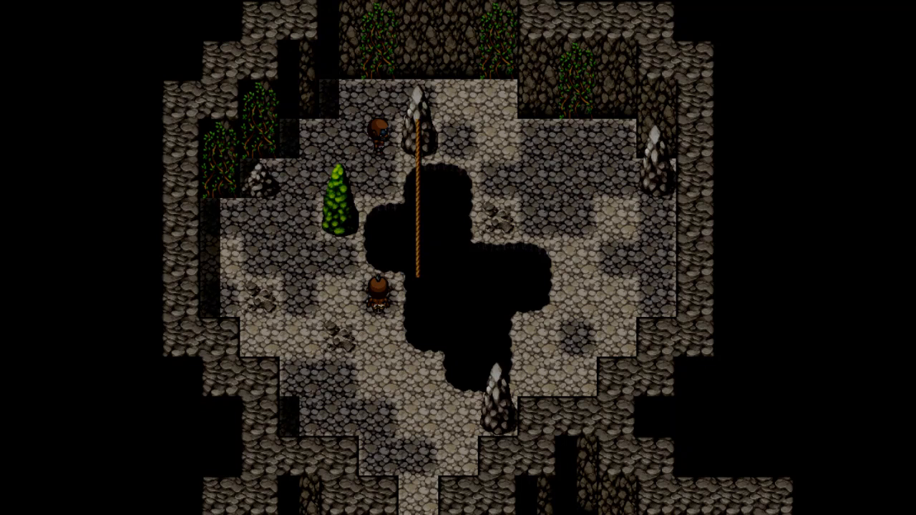
key("Return")
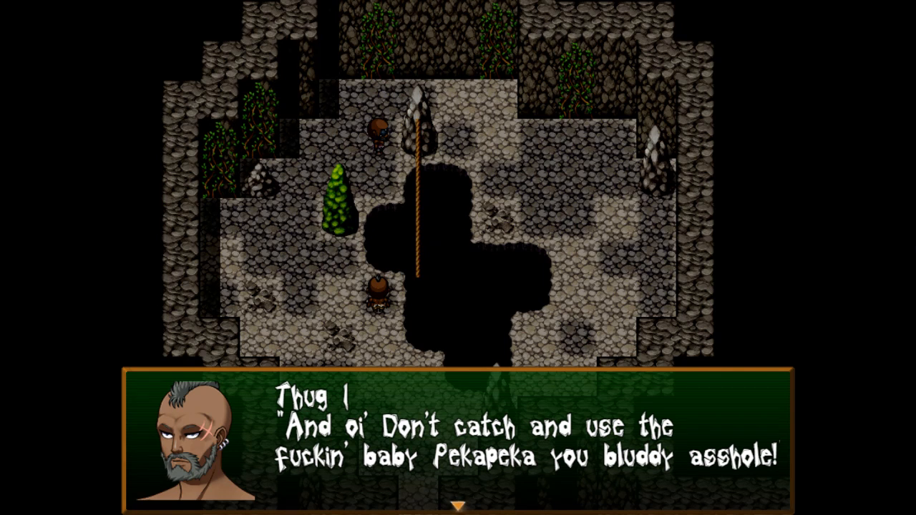
key("Return")
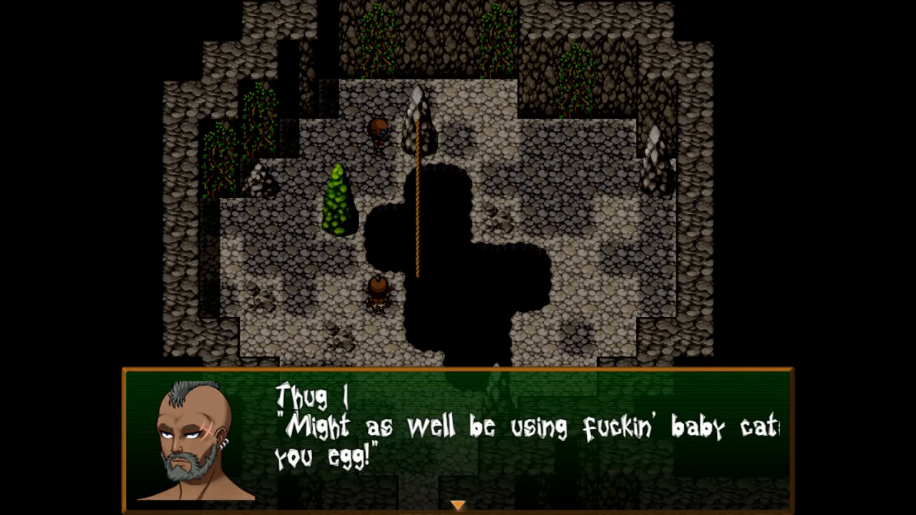
key("Return")
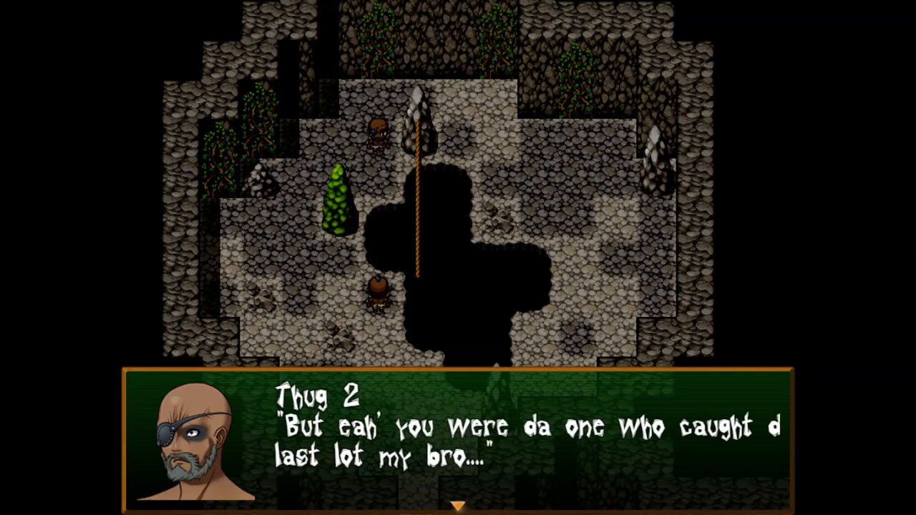
key("Return")
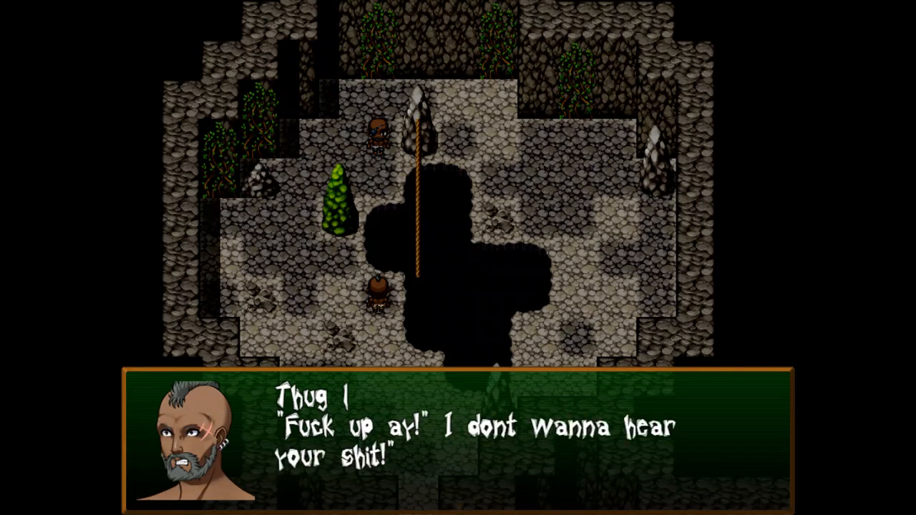
key("Return")
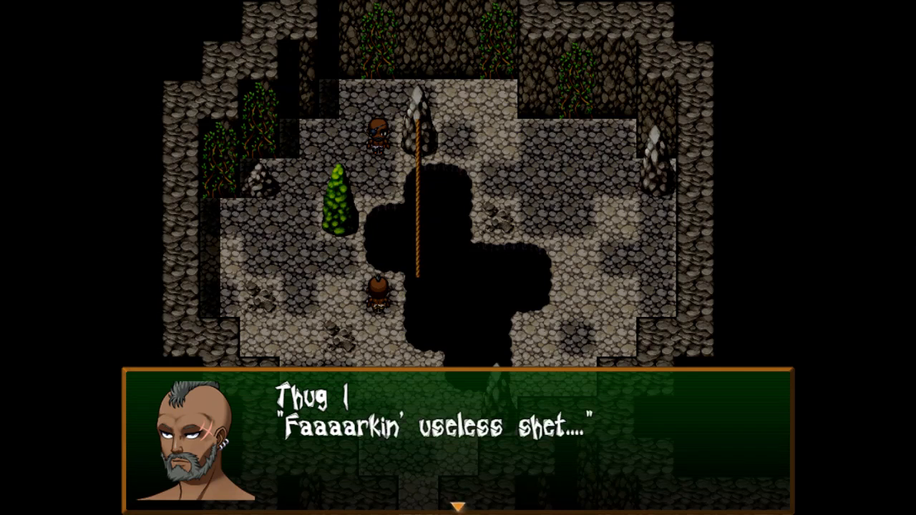
key("Return")
key("Return")
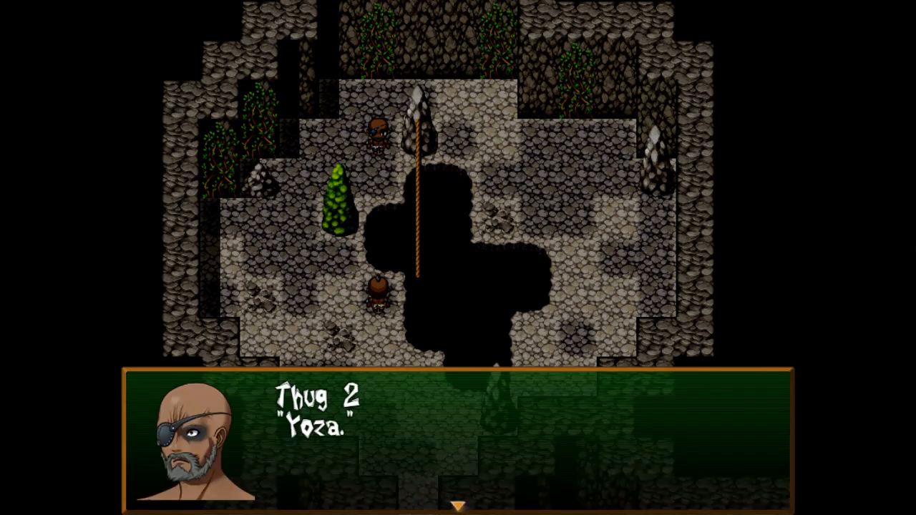
key("Return")
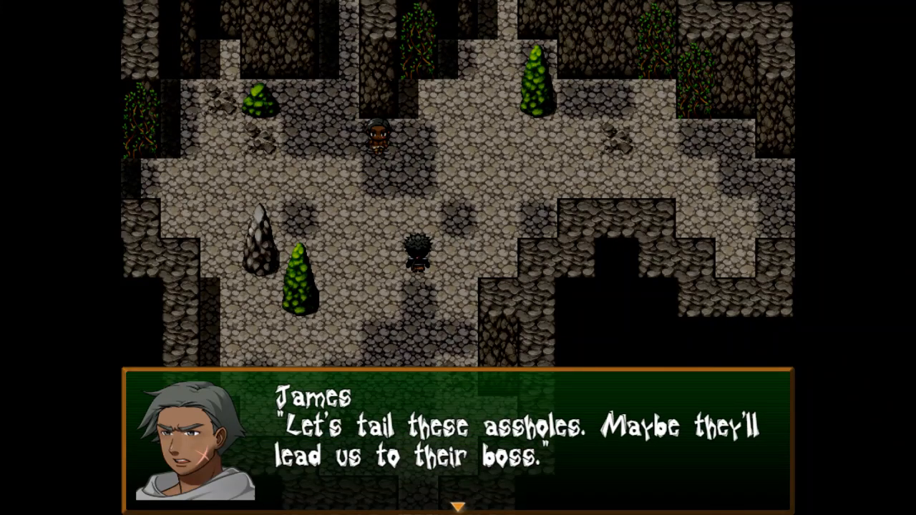
key("Return")
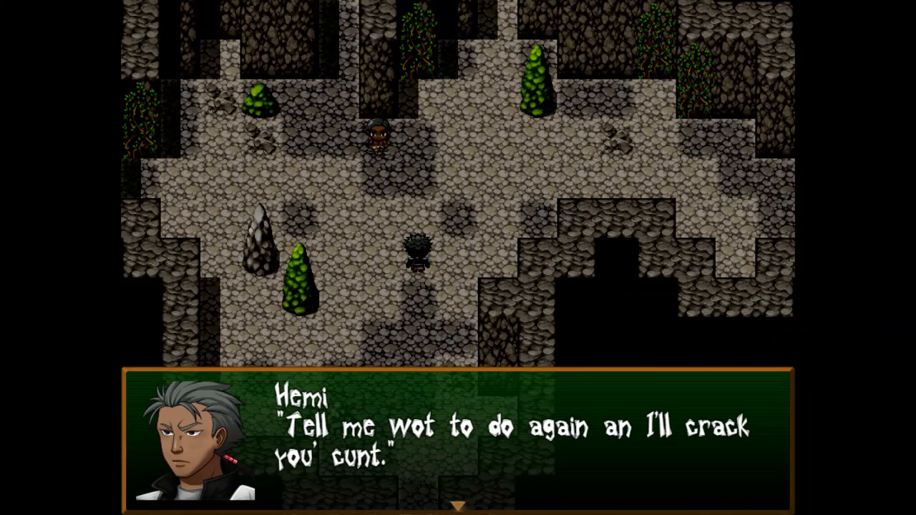
key("Return")
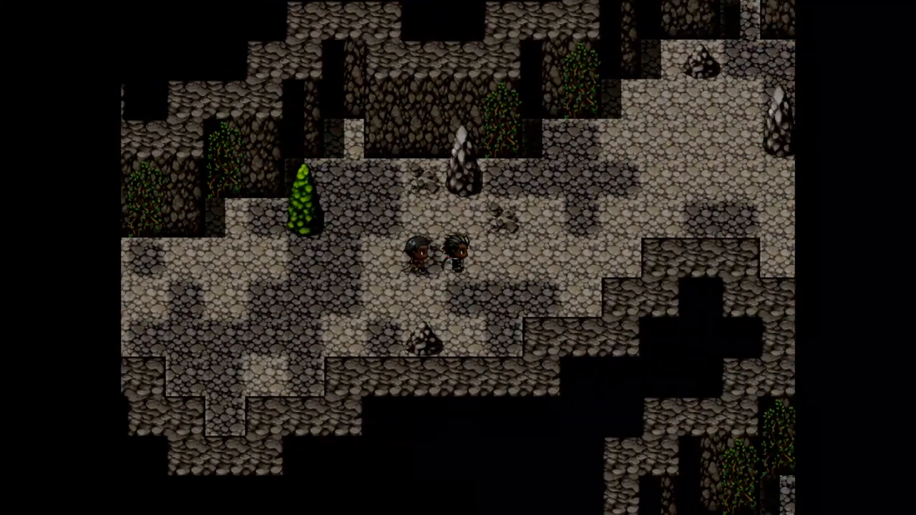
Walk down into the chest room and open the chest to collect the Wheua Shard.
key("Right")
key("Down")
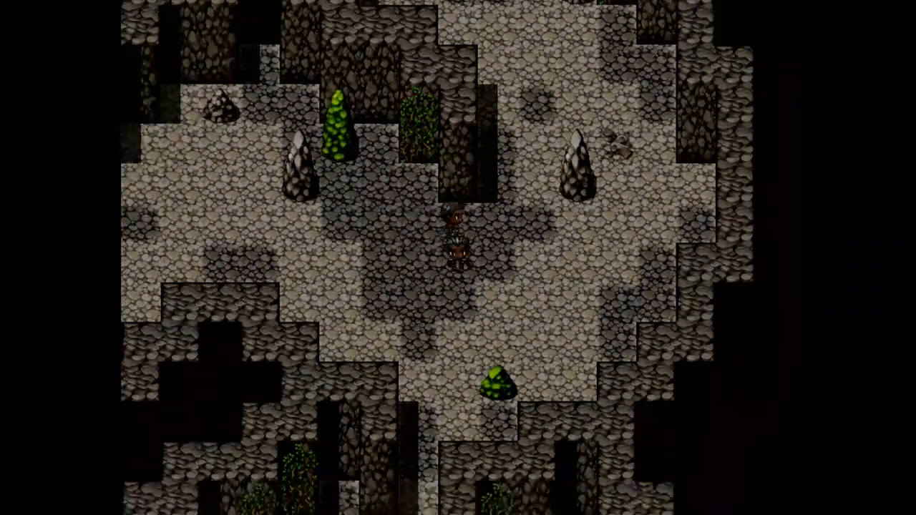
key("Left")
key("Down")
key("Right")
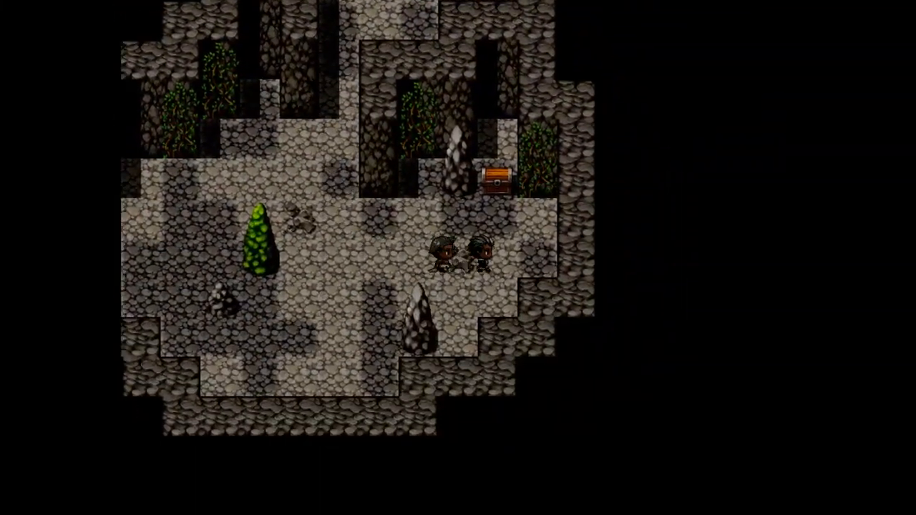
key("Up")
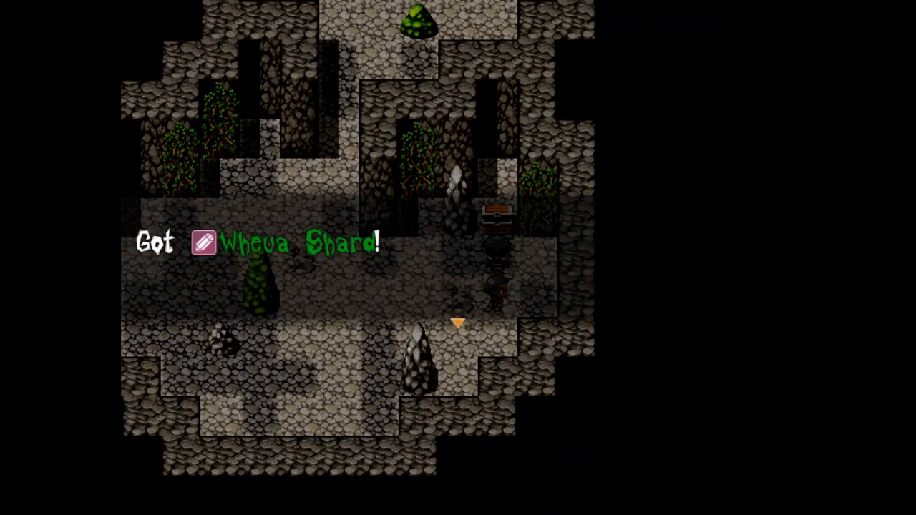
key("Left")
key("Up")
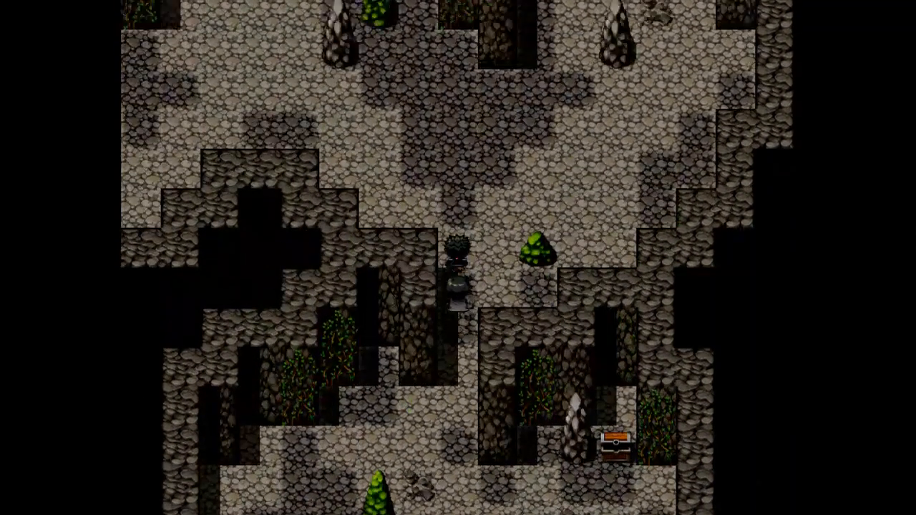
In the Item menu, read the Wheua Shard and Health Herb descriptions.
key("Escape")
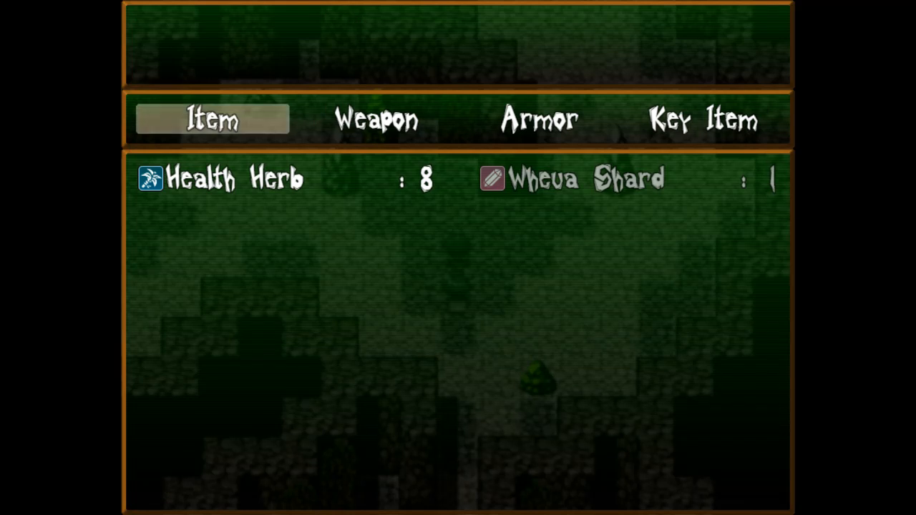
key("Return")
key("Right")
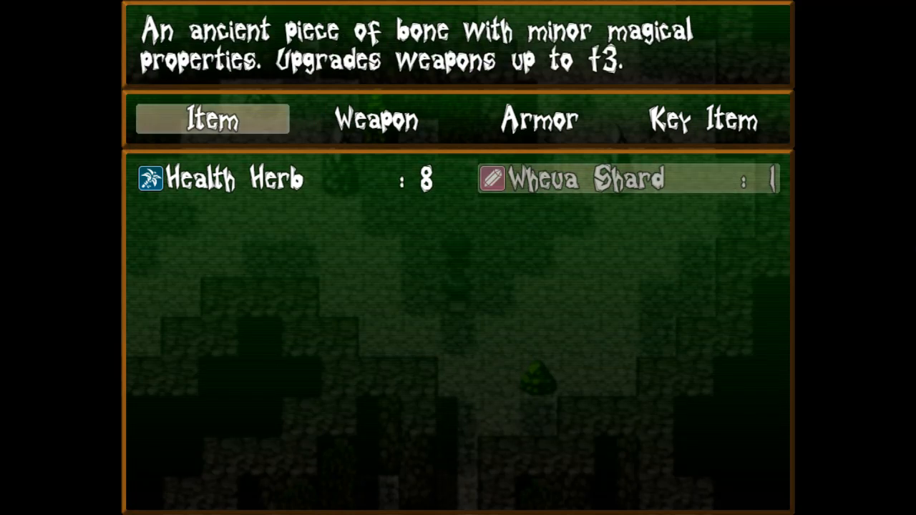
key("Left")
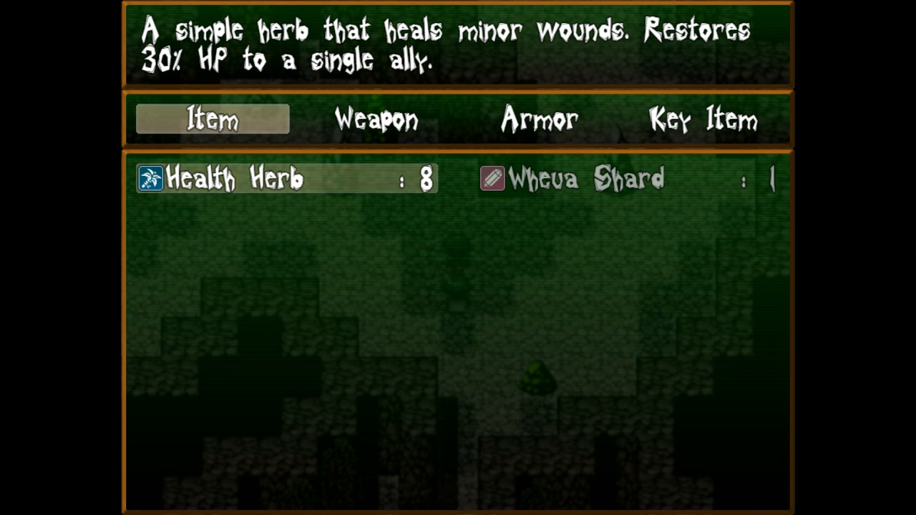
key("Escape")
key("Right")
key("Right")
key("Right")
View James's and Hemi's status screens and profiles.
key("Escape")
key("Down")
key("Down")
key("Return")
key("Return")
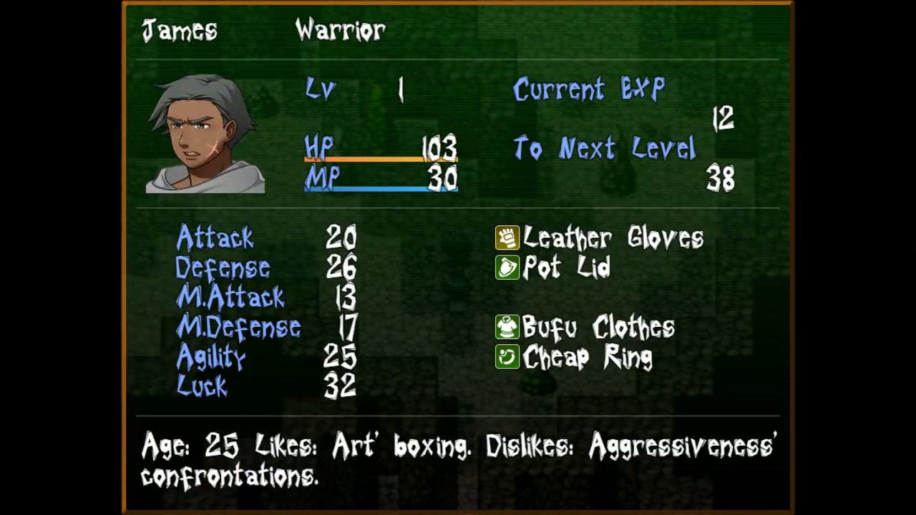
key("Page_Down")
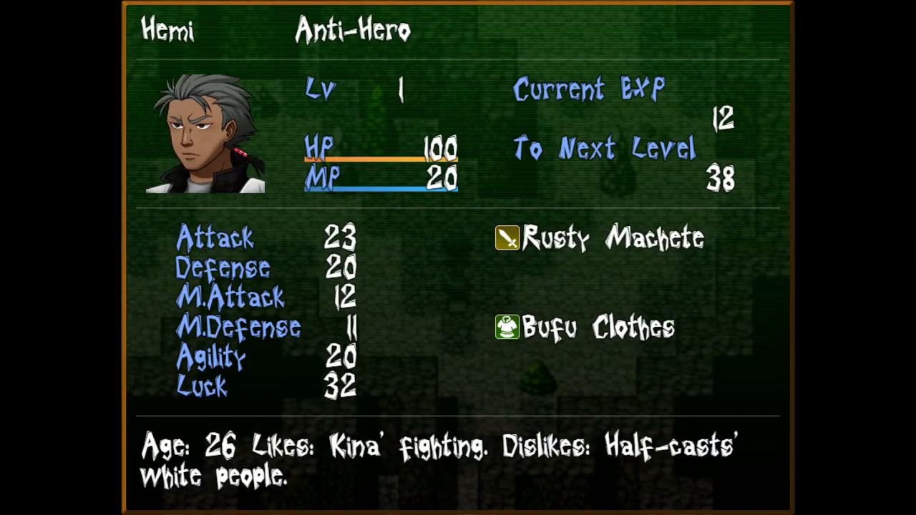
key("Page_Up")
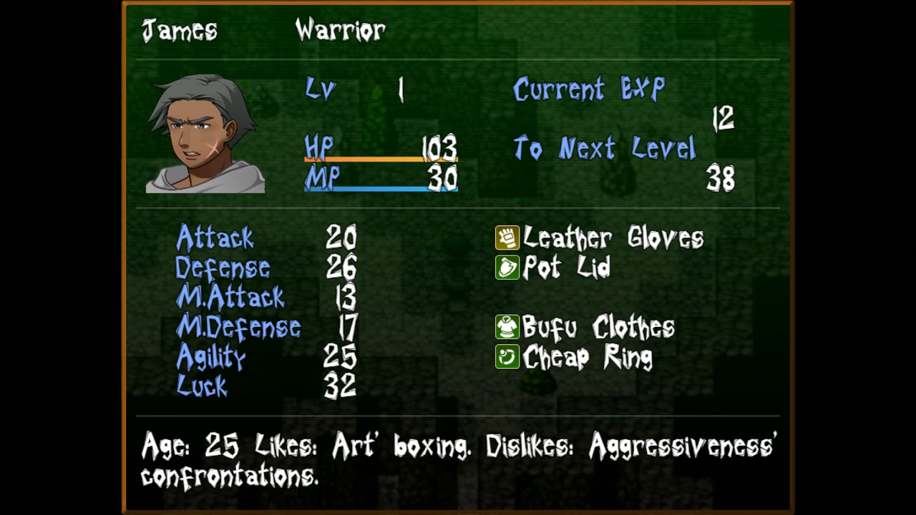
key("Page_Down")
key("Escape")
Check the skill lists: Hemi's Taunt and James's Haka.
key("Up")
key("Up")
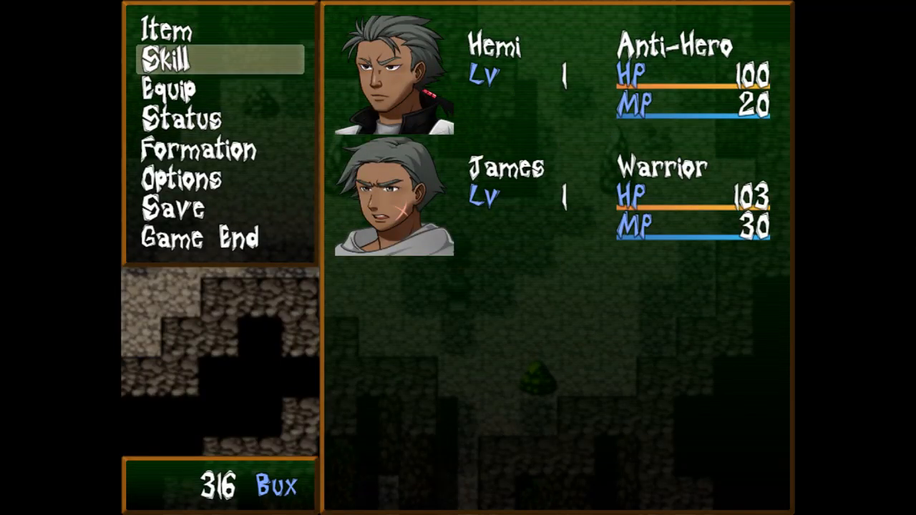
key("Return")
key("Return")
key("Return")
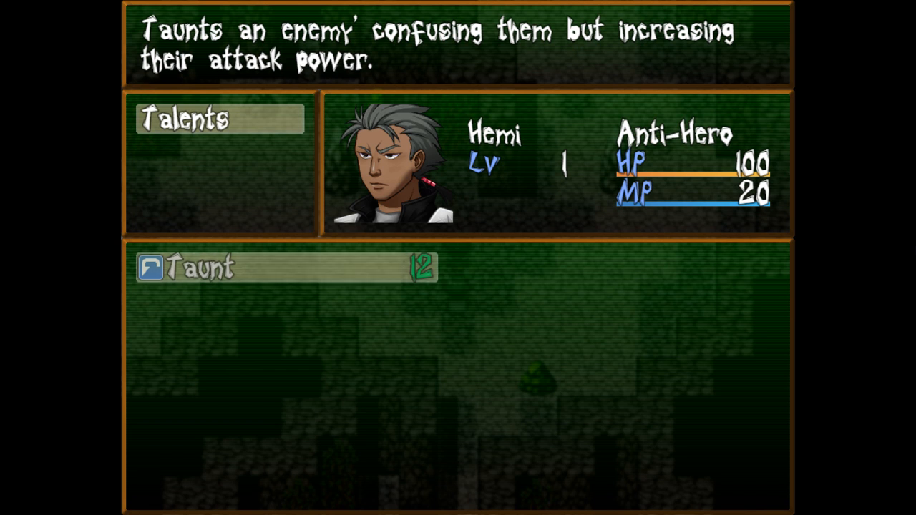
key("Escape")
key("Page_Down")
key("Return")
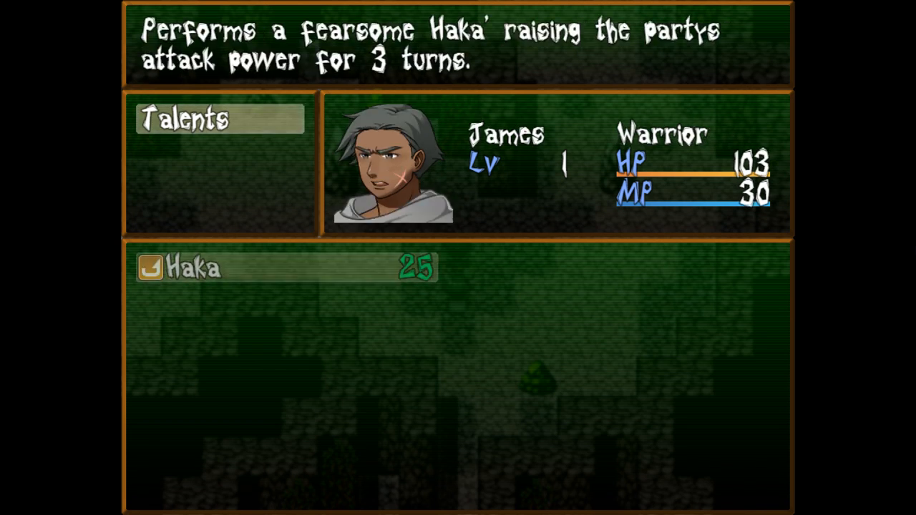
key("Escape")
key("Escape")
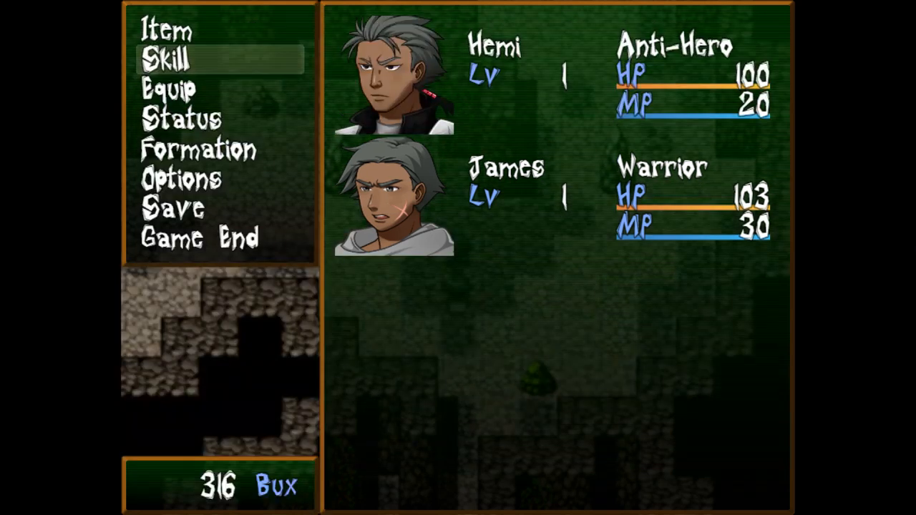
key("Escape")
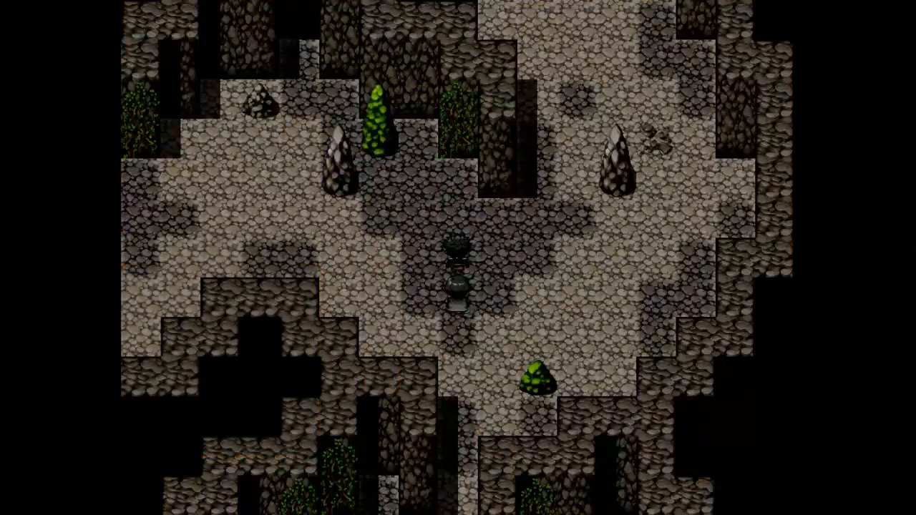
Close the menu and walk the party through the cave passages out the left exit.
key("Up")
key("Right")
key("Up")
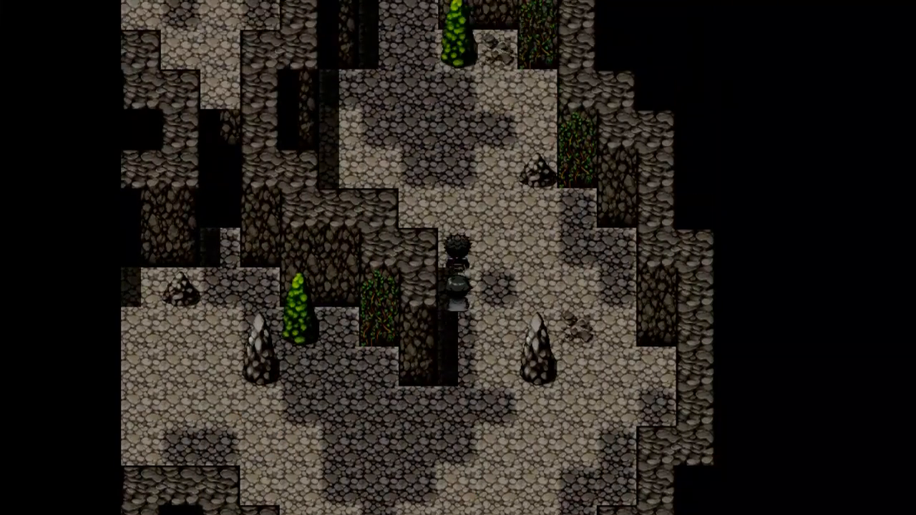
key("Left")
key("Up")
key("Down")
key("Down")
key("Right")
key("Left")
key("Right")
key("Down")
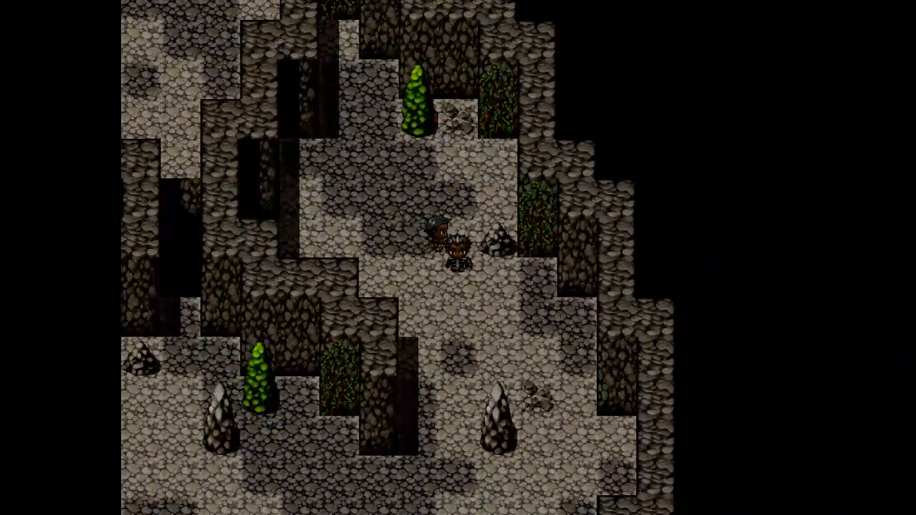
key("Left")
key("Down")
key("Left")
key("Left")
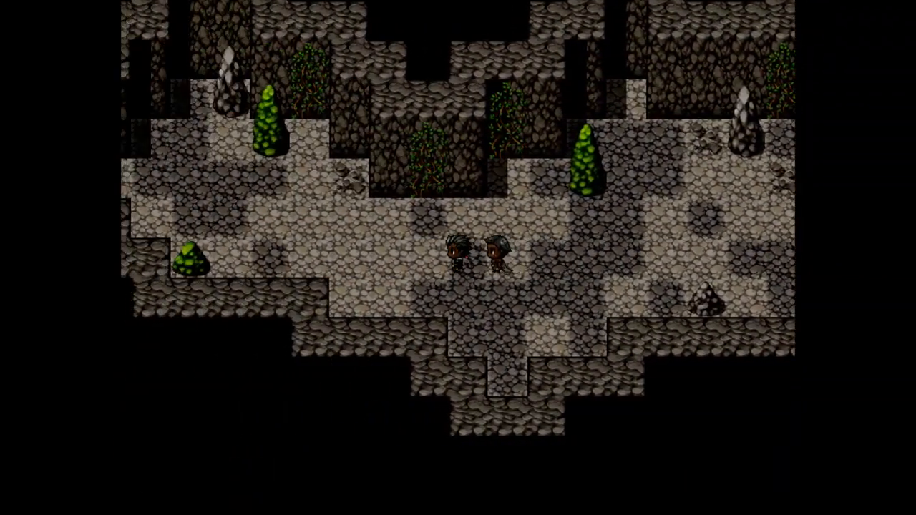
key("Up")
key("Left")
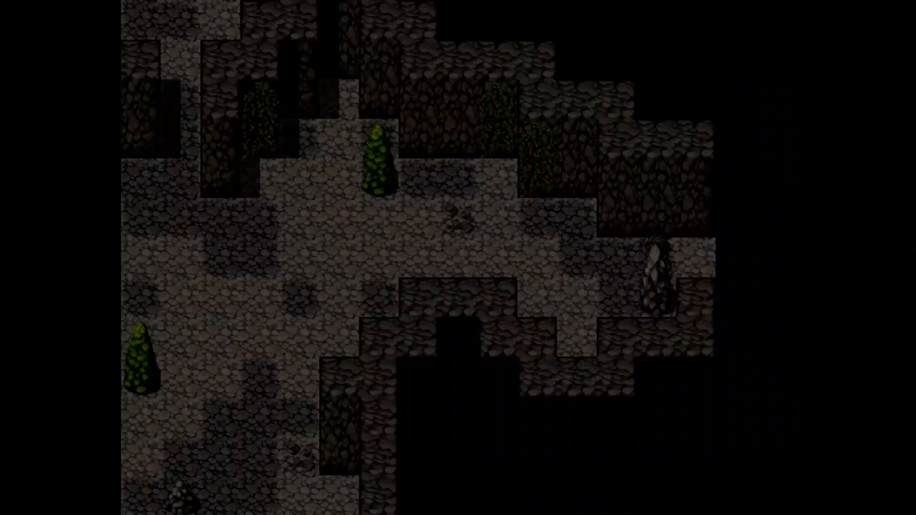
key("Left")
Approach the rope over the pit to trigger Hemi's line and James's reply.
key("Up")
key("Up")
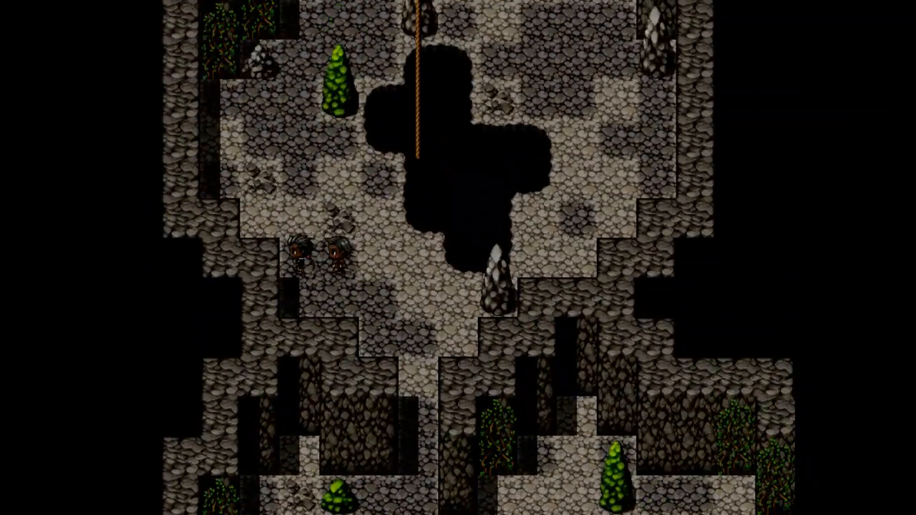
key("Left")
key("Down")
key("Right")
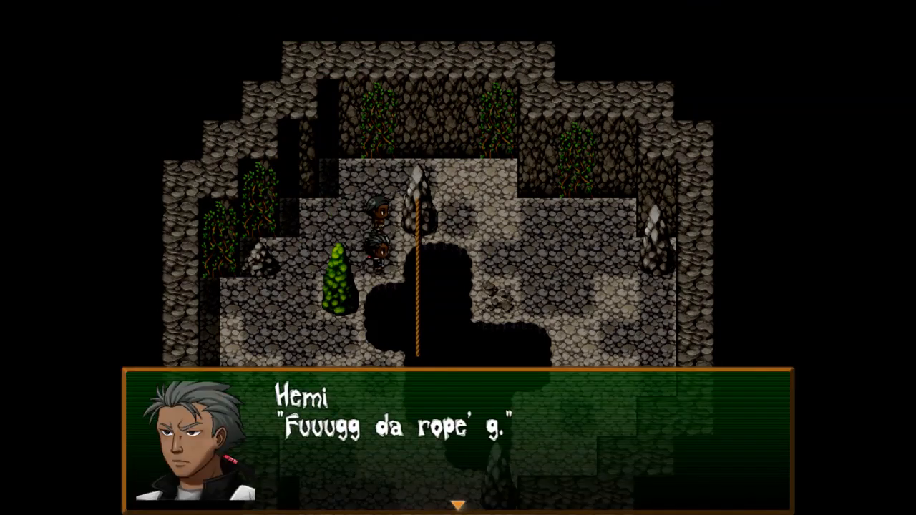
key("Return")
key("Return")
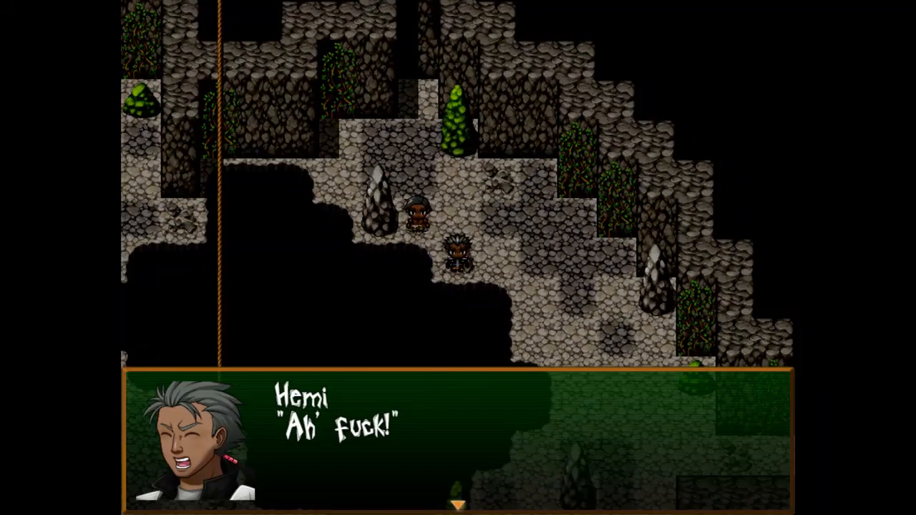
key("Return")
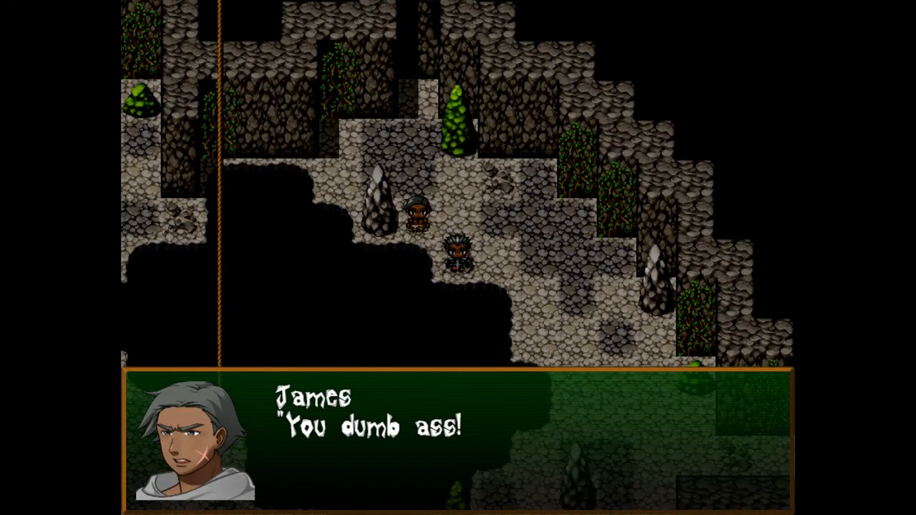
key("Return")
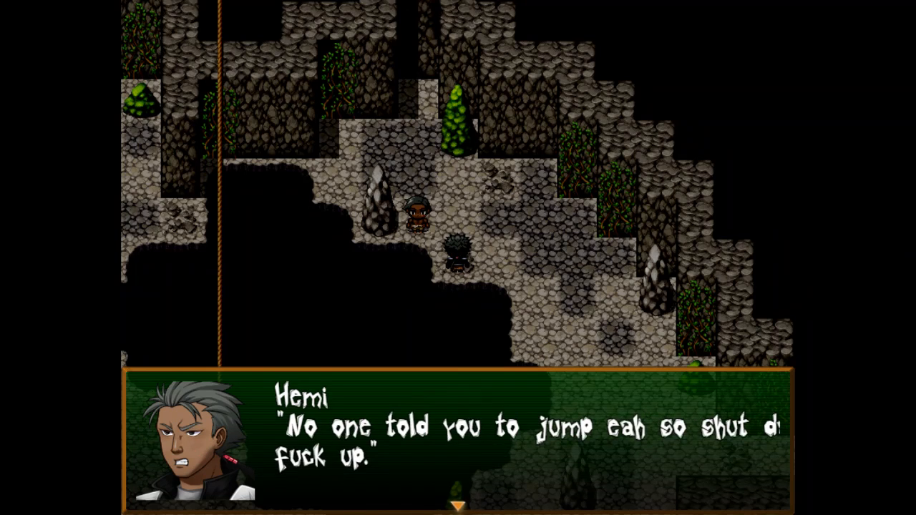
Advance the companions' argument until James answers Hemi with *SIGH*.
key("Return")
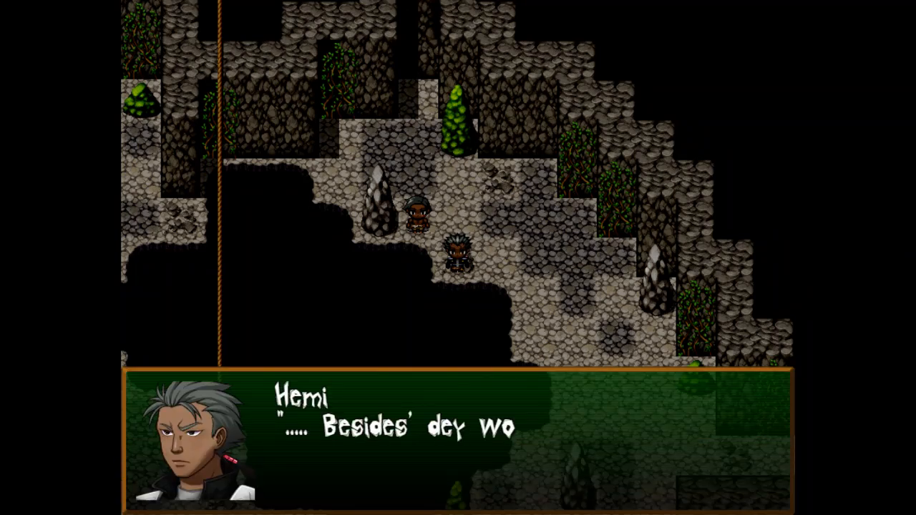
key("Return")
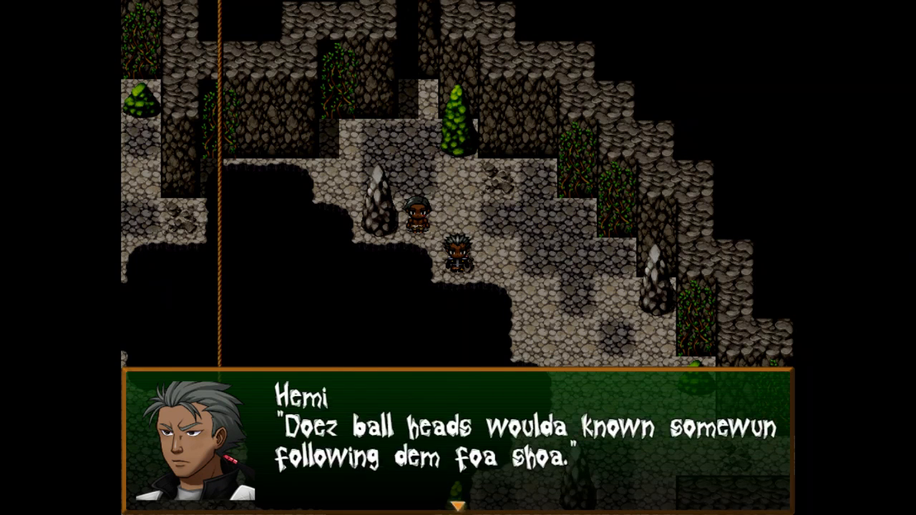
key("Return")
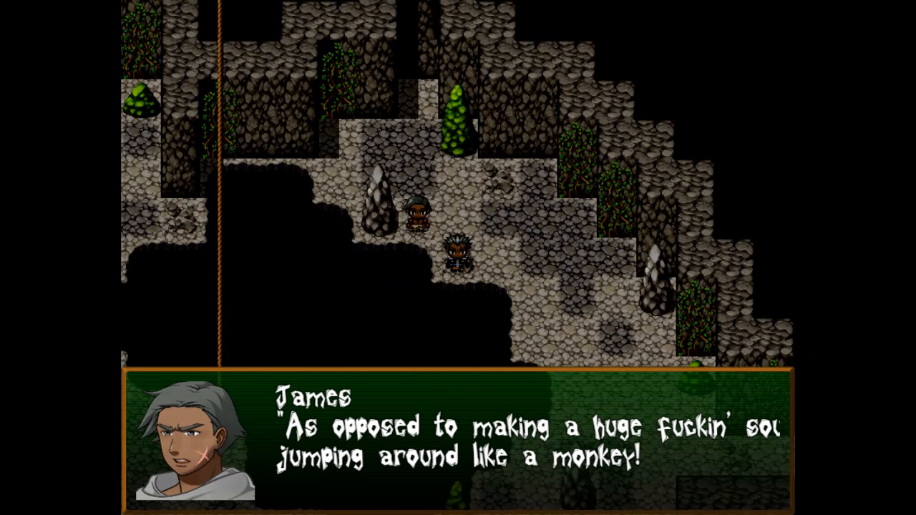
key("Return")
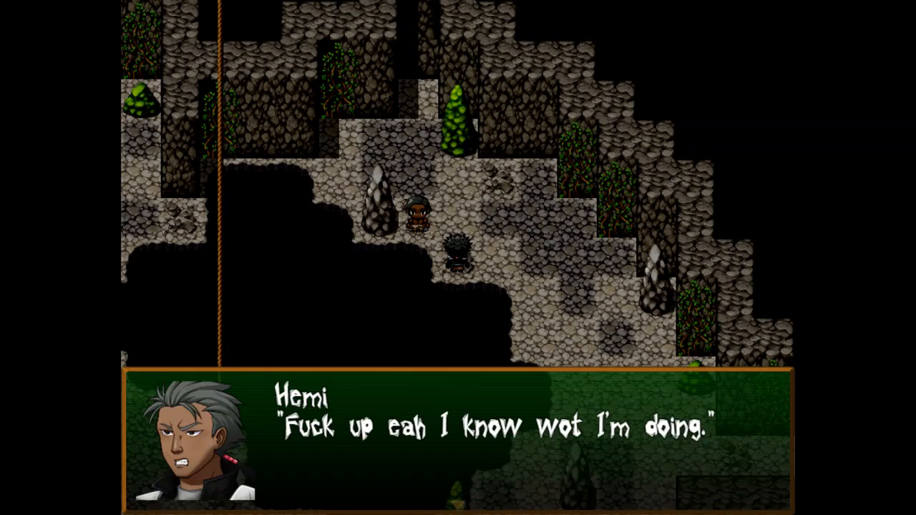
key("Return")
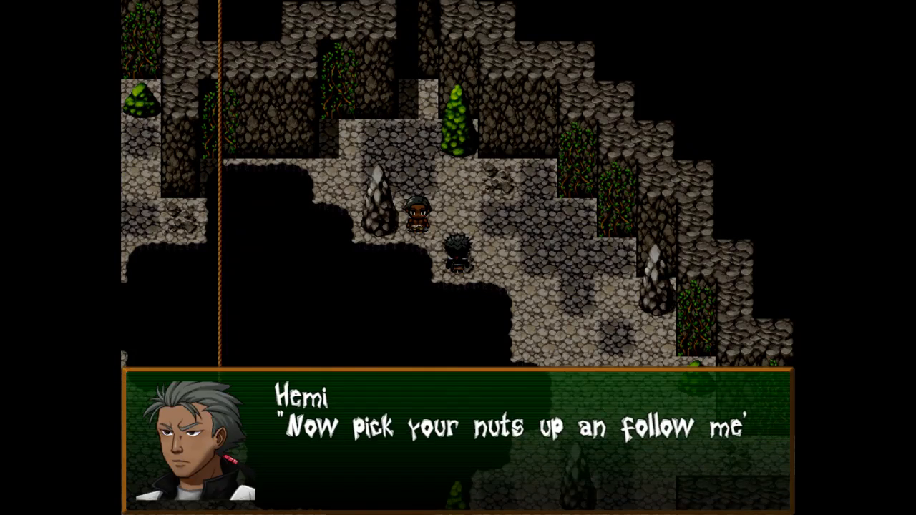
key("Return")
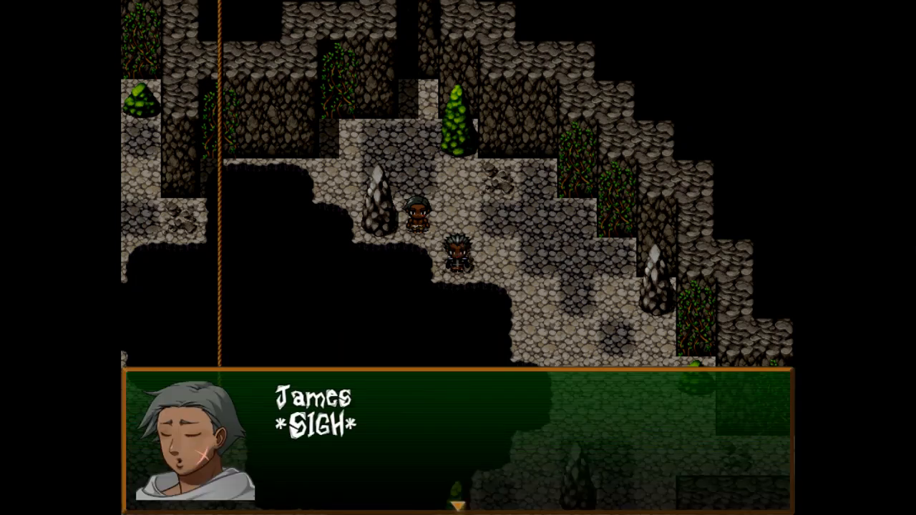
Dismiss the sigh and walk the party east through the cave and up the narrow corridor.
key("Return")
key("Right")
key("Right")
key("Right")
key("Right")
key("Down")
key("Down")
key("Down")
key("Down")
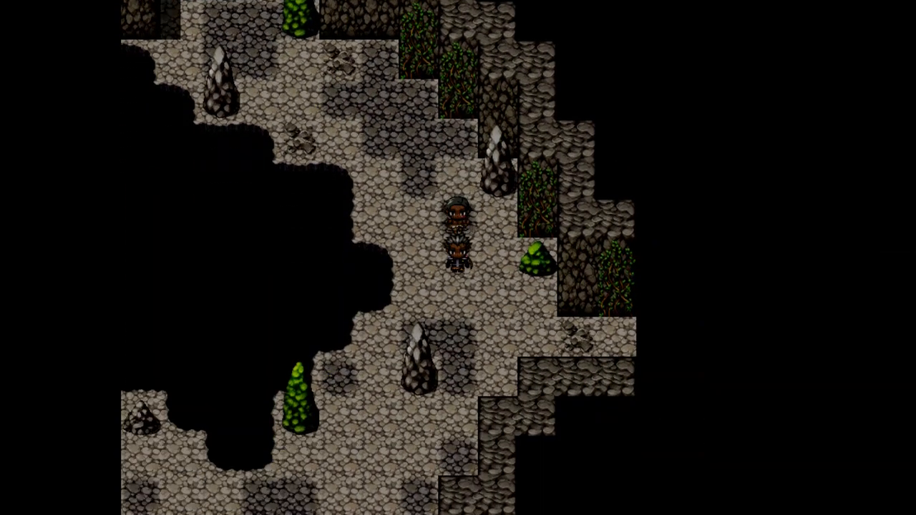
key("Down")
key("Right")
key("Right")
key("Right")
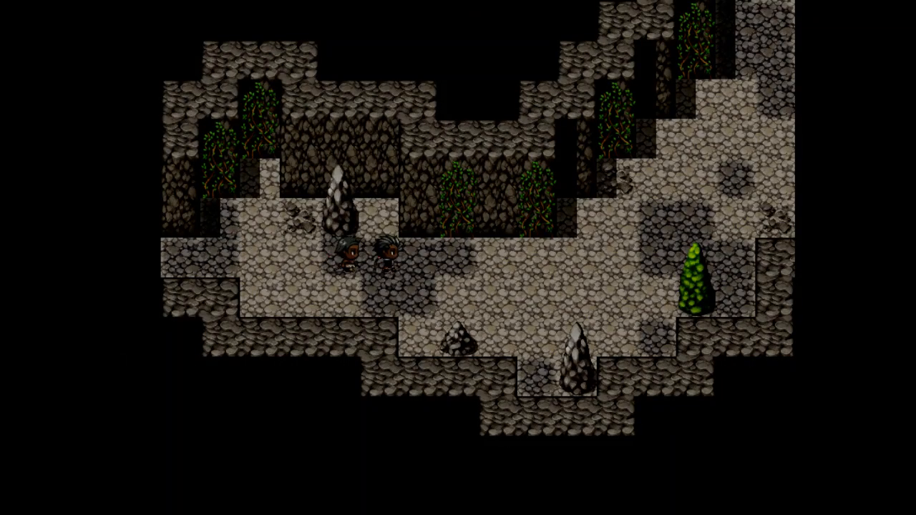
key("Right")
key("Right")
key("Right")
key("Right")
key("Right")
key("Up")
key("Up")
key("Up")
key("Right")
key("Right")
key("Right")
key("Up")
key("Right")
key("Left")
key("Left")
key("Up")
key("Up")
key("Up")
key("Up")
key("Up")
key("Right")
key("Up")
key("Up")
key("Up")
key("Up")
key("Up")
key("Up")
key("Up")
key("Up")
key("Up")
key("Up")
Walk the party through the wider cavern past the dinosaur skeleton and stalagmite toward the rope.
key("Left")
key("Down")
key("Left")
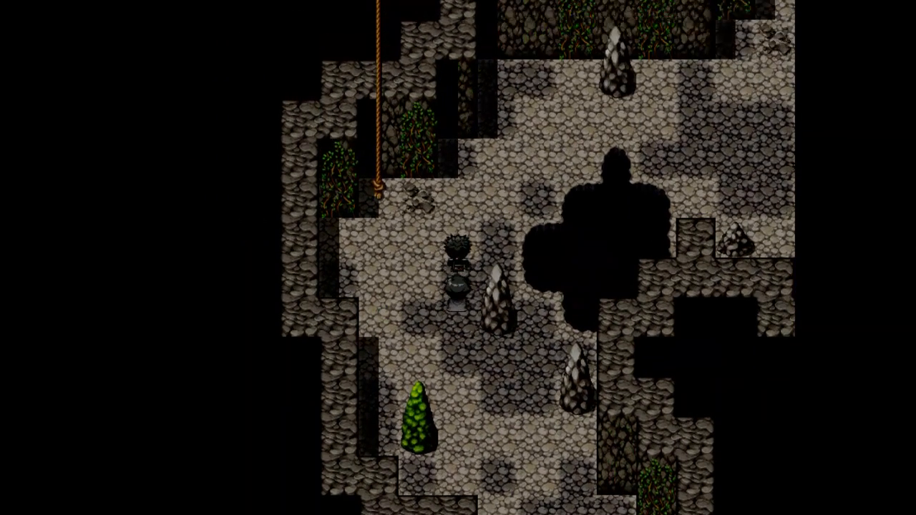
key("Right")
key("Right")
key("Right")
key("Right")
key("Right")
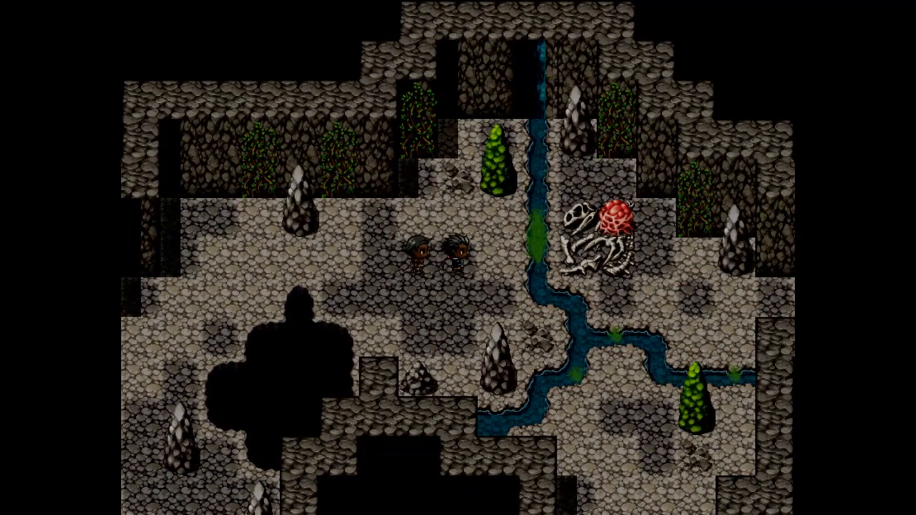
key("Down")
key("Down")
key("Right")
key("Right")
key("Left")
key("Left")
key("Left")
key("Left")
key("Left")
key("Up")
key("Up")
key("Left")
key("Left")
key("Left")
key("Left")
key("Left")
key("Up")
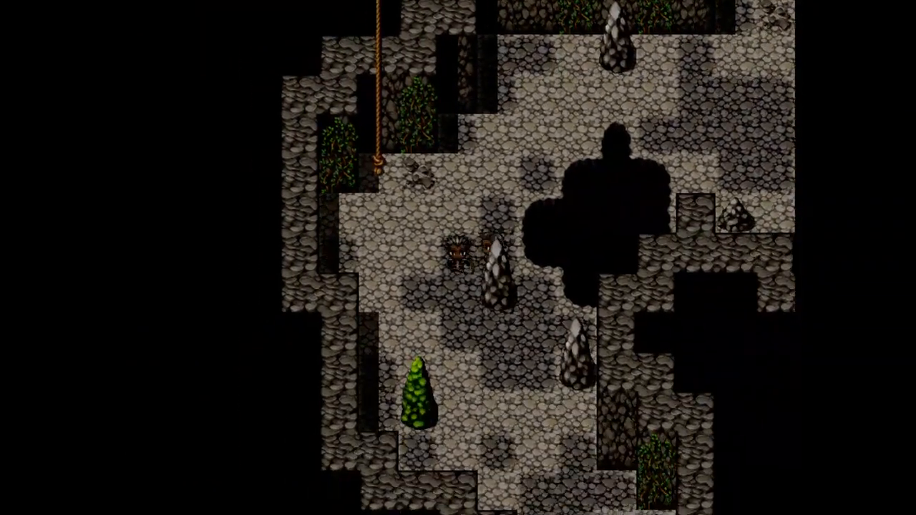
Walk the party down the long passage and out to the next cave map.
key("Right")
key("Right")
key("Right")
key("Down")
key("Down")
key("Down")
key("Down")
key("Down")
key("Down")
key("Down")
key("Down")
key("Down")
key("Down")
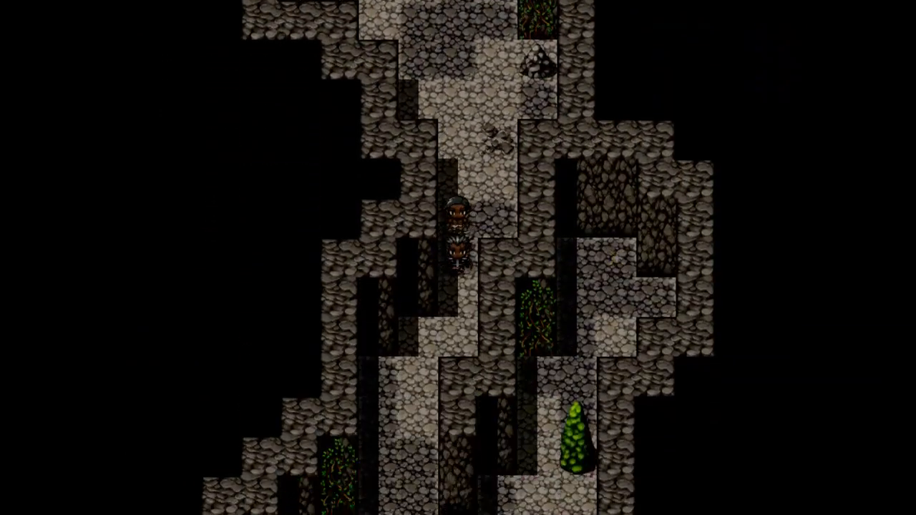
key("Left")
key("Down")
key("Down")
key("Down")
key("Down")
key("Down")
key("Down")
key("Down")
key("Down")
key("Left")
key("Left")
key("Left")
key("Down")
key("Left")
key("Left")
key("Left")
key("Left")
key("Left")
key("Left")
key("Left")
key("Left")
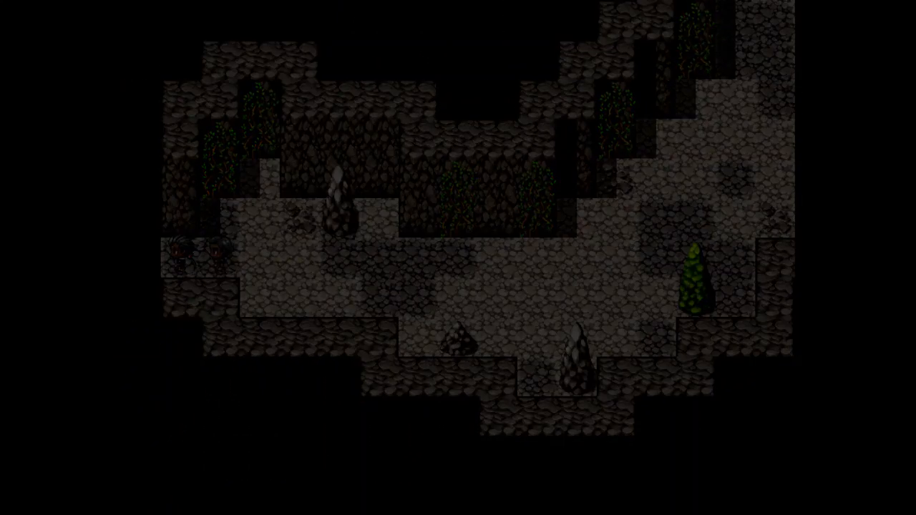
Walk the party to the treasure chest and open it for 3 Heal items.
key("Left")
key("Left")
key("Down")
key("Down")
key("Down")
key("Left")
key("Left")
key("Left")
key("Left")
key("Down")
key("Left")
key("Left")
key("Left")
key("Left")
key("Left")
key("Left")
key("Left")
key("Left")
key("Left")
key("Up")
key("Up")
key("Up")
key("Up")
key("Up")
key("Left")
key("Left")
key("Left")
key("Up")
key("Up")
key("Up")
key("Up")
key("Right")
key("Right")
key("Up")
key("Up")
key("Up")
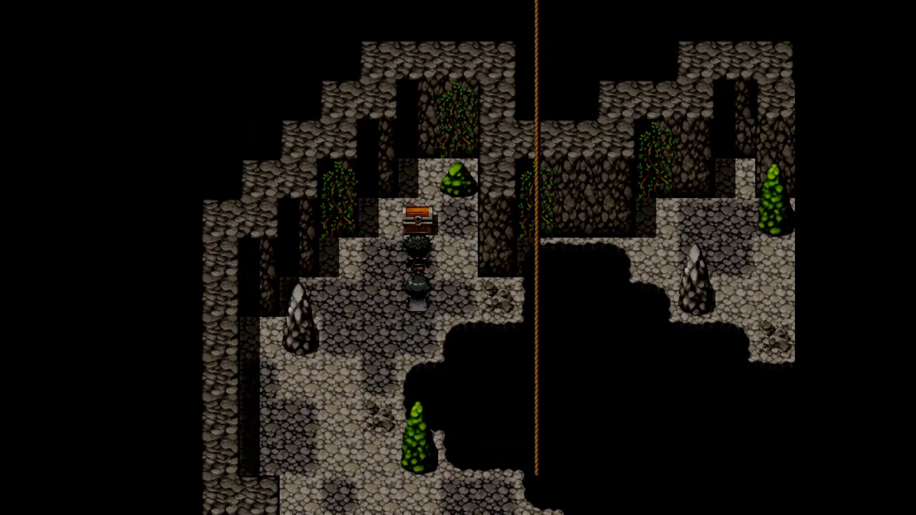
key("Return")
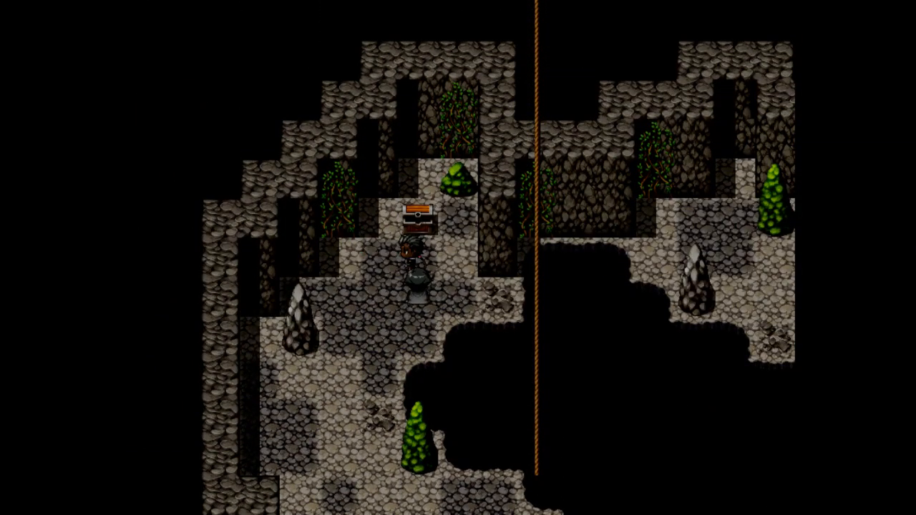
Walk away from the chest and read James's warning about the Kaka's toxic muck.
key("Left")
key("Down")
key("Down")
key("Down")
key("Down")
key("Down")
key("Down")
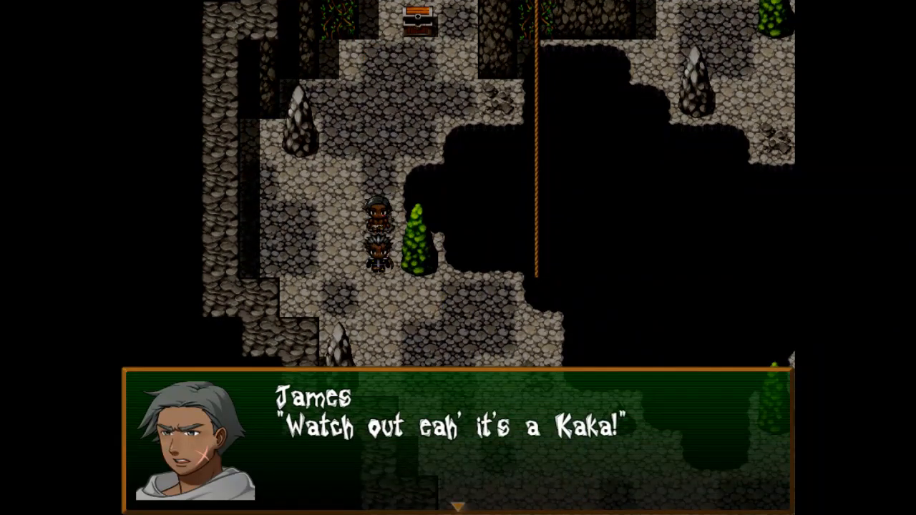
key("Return")
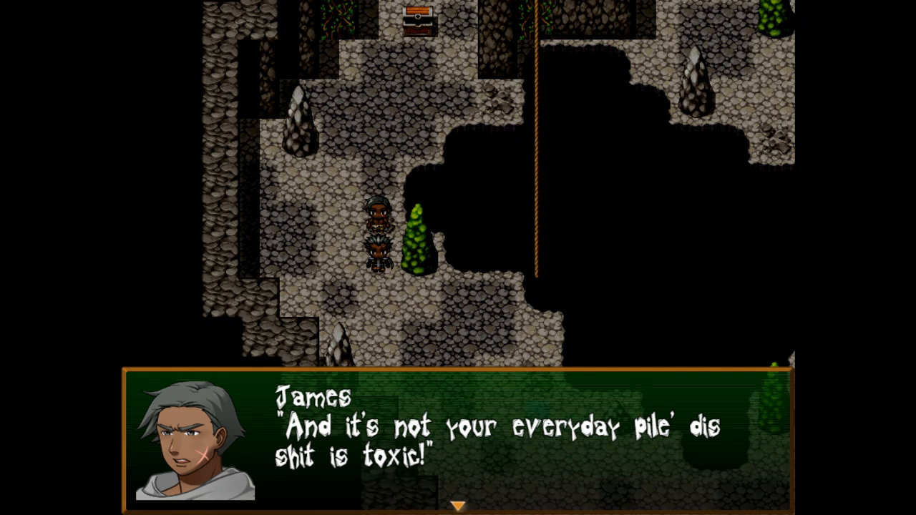
key("Return")
Walk the party down and right through the cave into the Kaka encounter.
key("Down")
key("Right")
key("Right")
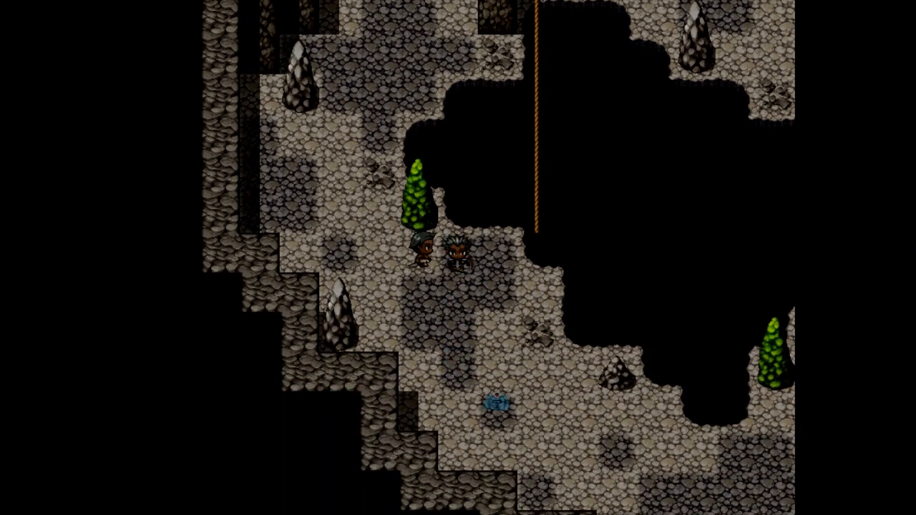
key("Down")
key("Down")
key("Right")
key("Down")
key("Down")
key("Right")
key("Up")
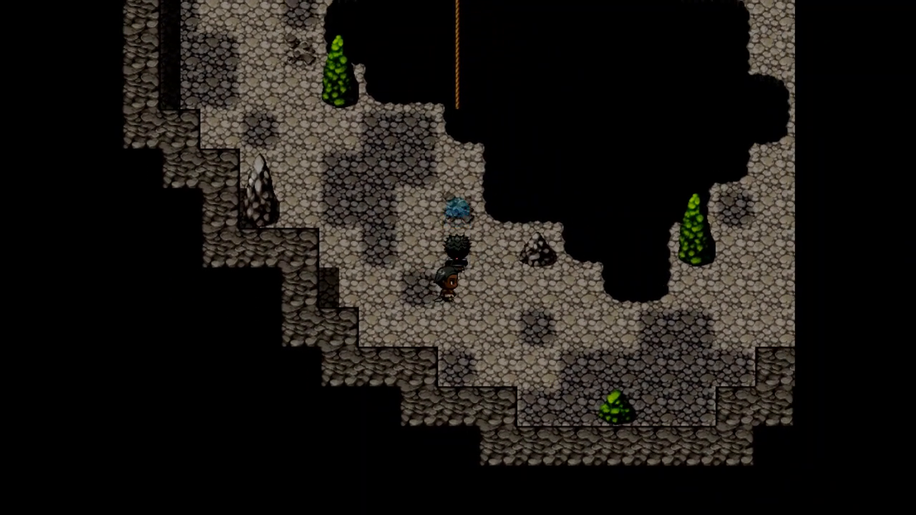
key("Right")
key("Down")
key("Down")
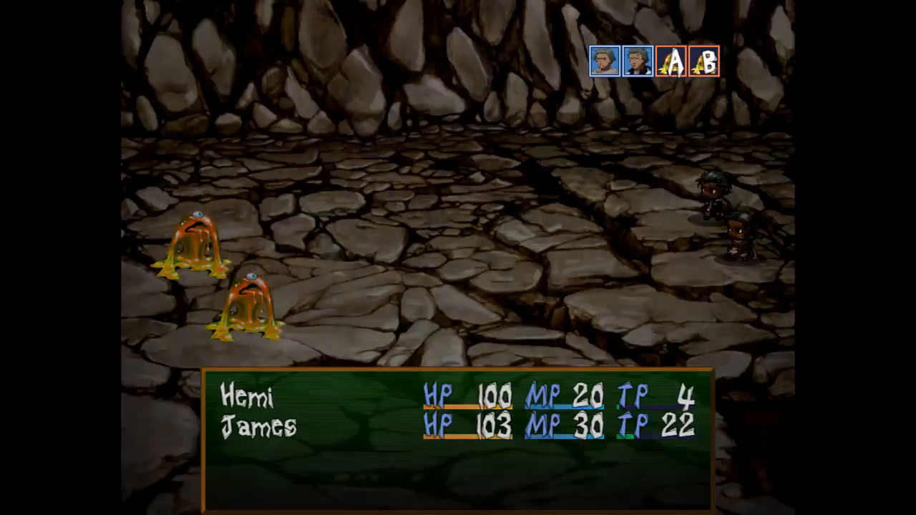
Attack Kaka B, then Kaka A, winning 10 EXP and 2 Bux, and dismiss the victory message.
key("Return")
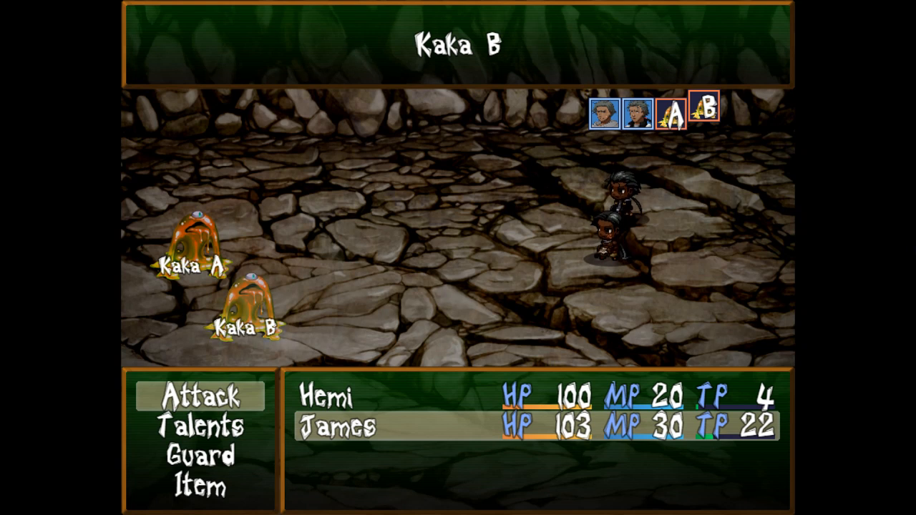
key("Return")
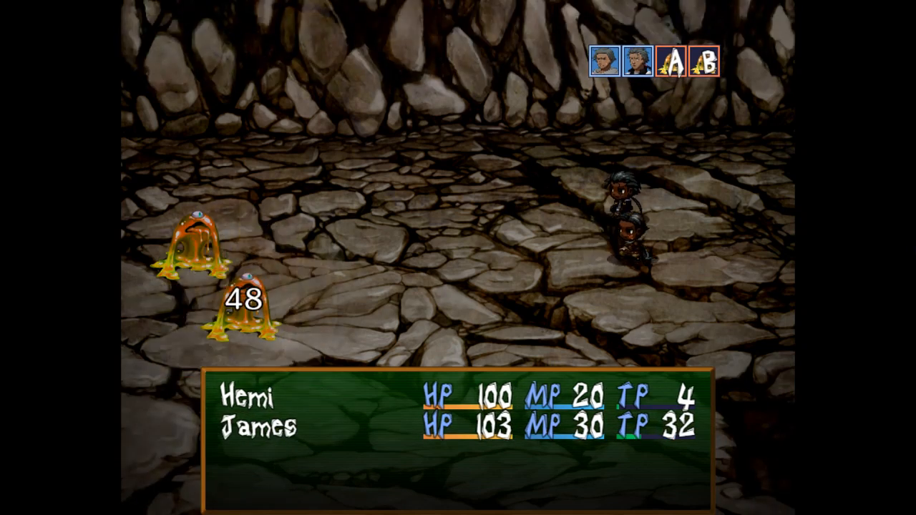
key("Return")
key("Return")
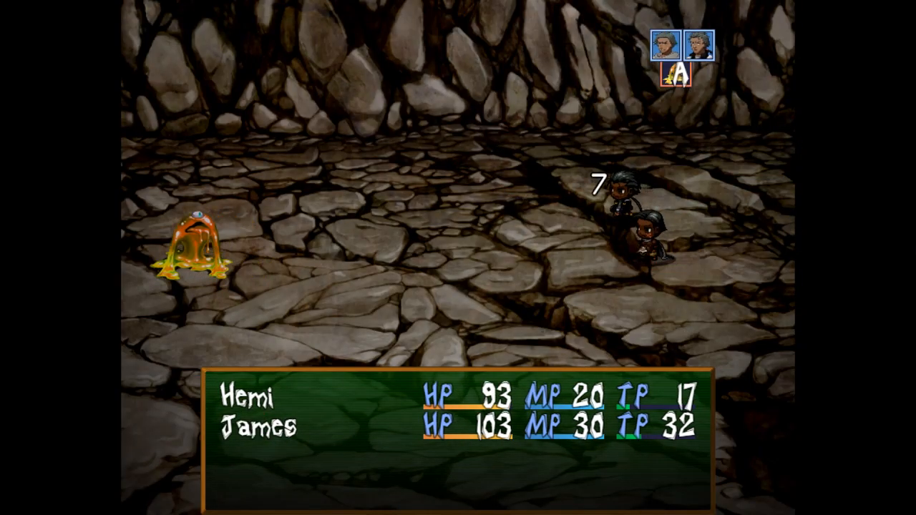
key("Return")
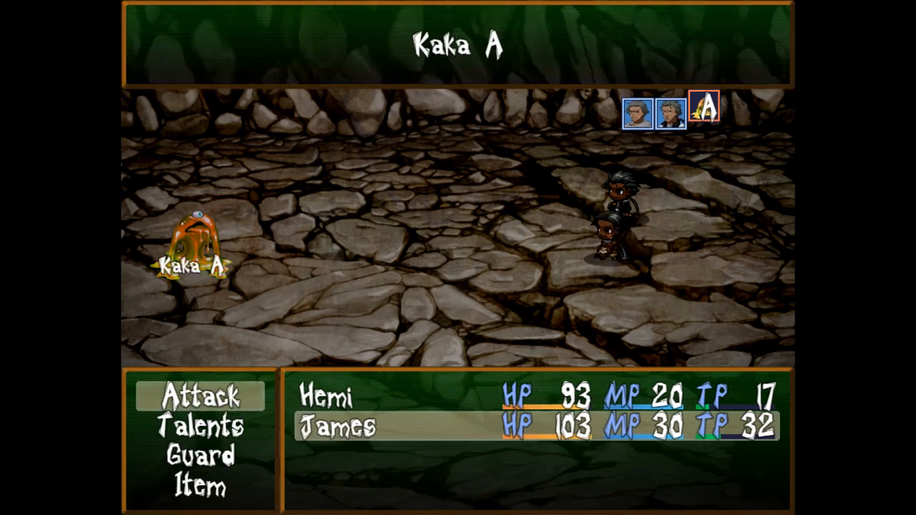
key("Return")
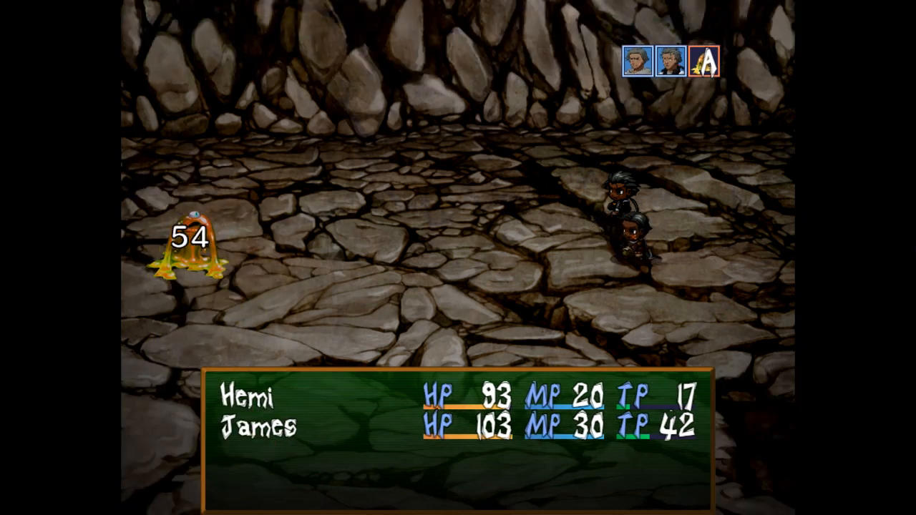
key("Return")
key("Return")
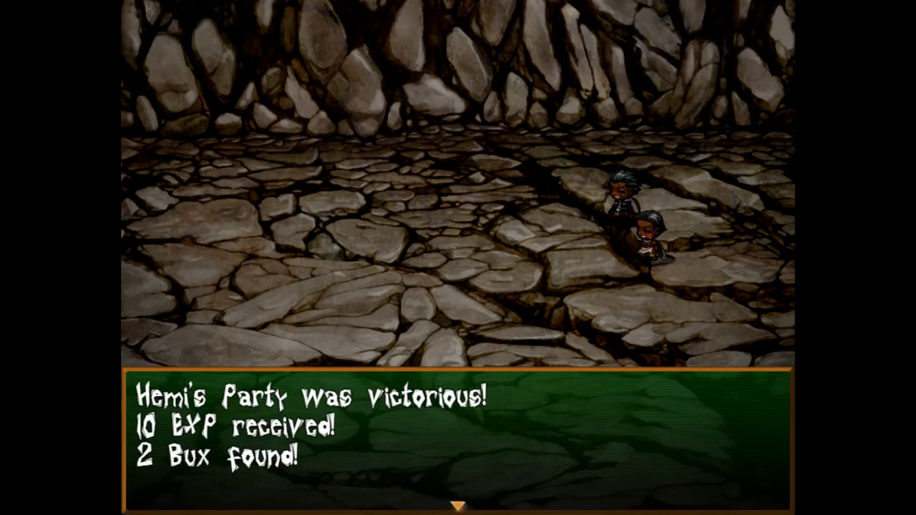
key("Return")
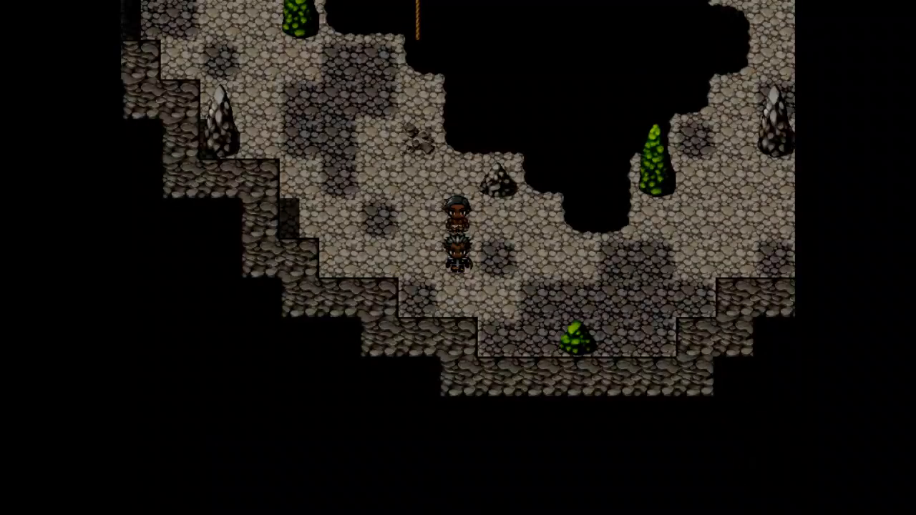
Walk the party east into the next cave map, briefly opening and closing the main menu.
key("Right")
key("Up")
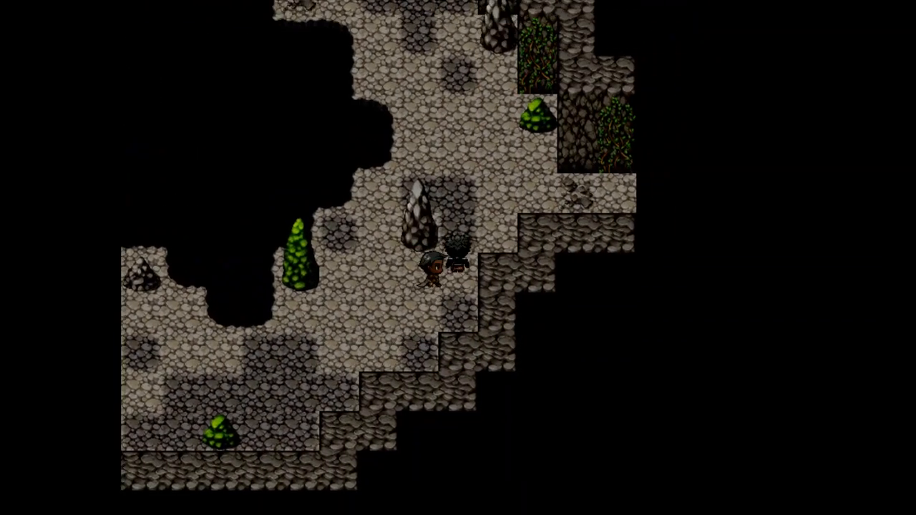
key("Right")
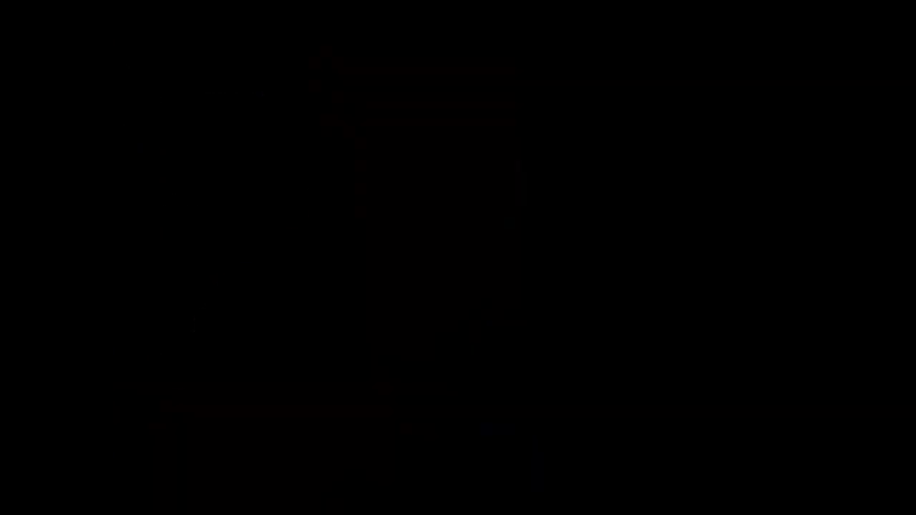
key("Right")
key("Up")
key("Up")
key("Escape")
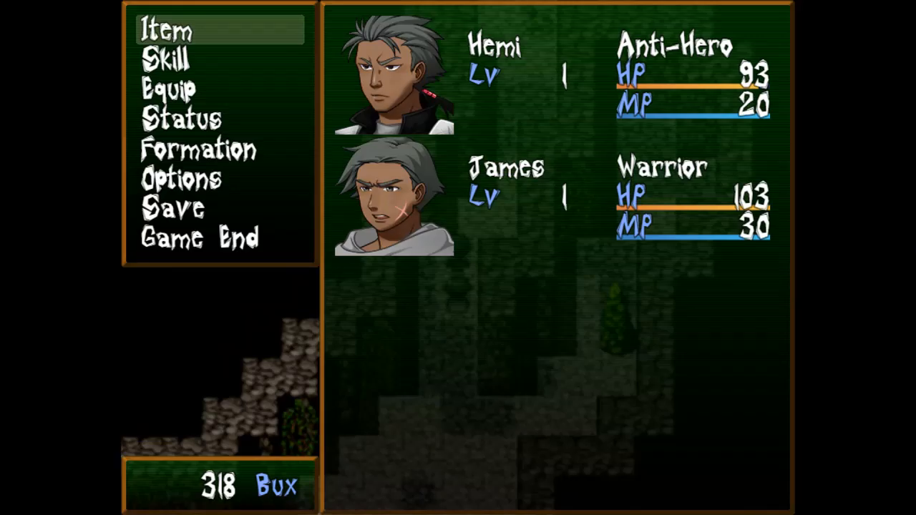
key("Escape")
key("Up")
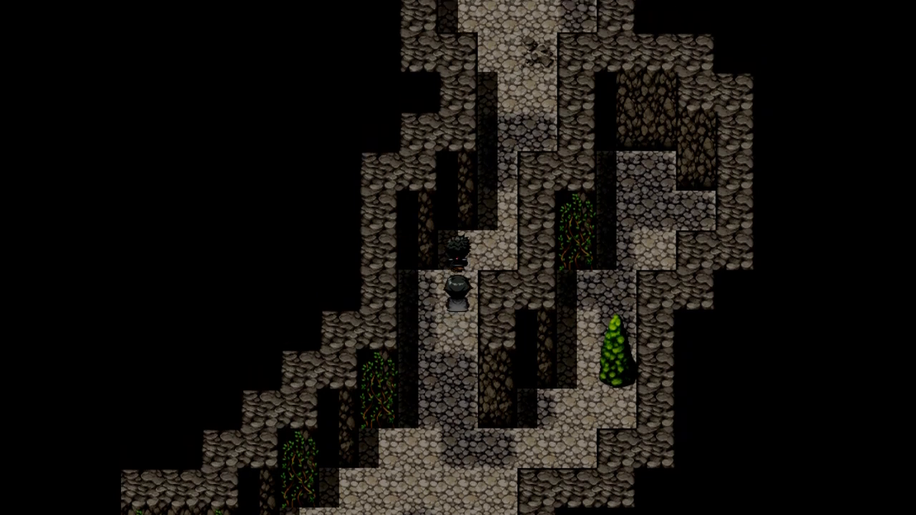
Walk up to the Pekapeka nest by the skeleton and choose "Destroy it".
key("Up")
key("Left")
key("Up")
key("Right")
key("Up")
key("Right")
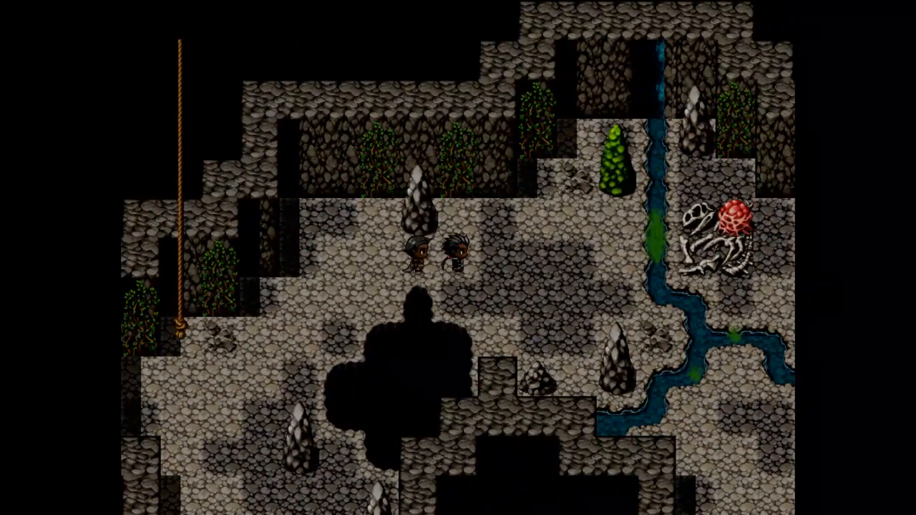
key("Right")
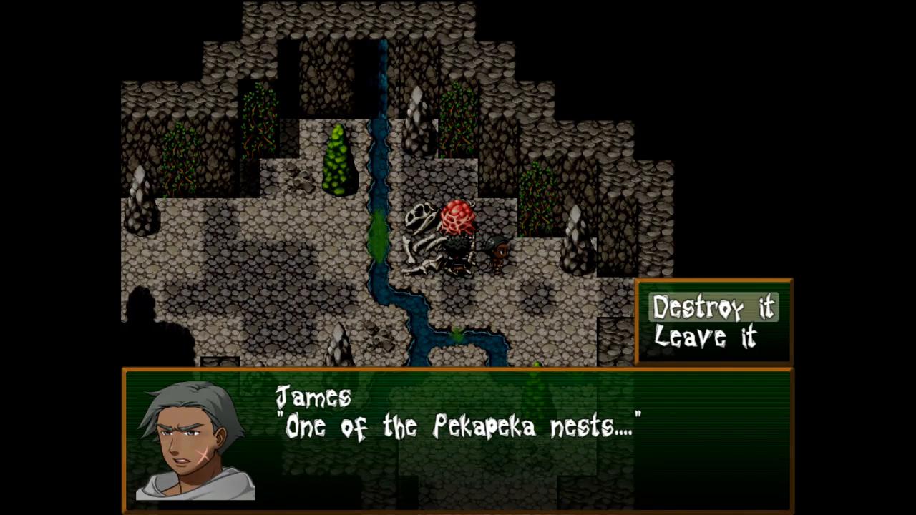
key("Return")
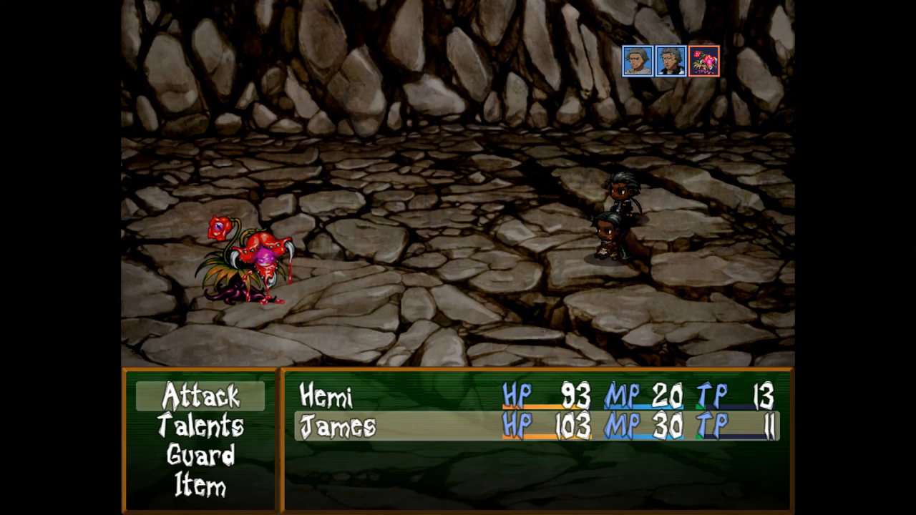
Have James attack the Pekapeka Nest for 60 damage.
key("Up")
key("Up")
key("Return")
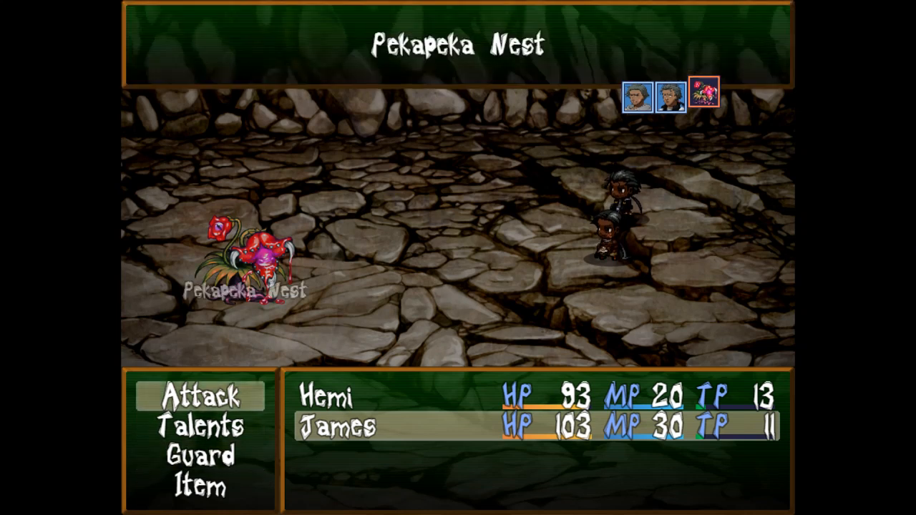
key("Return")
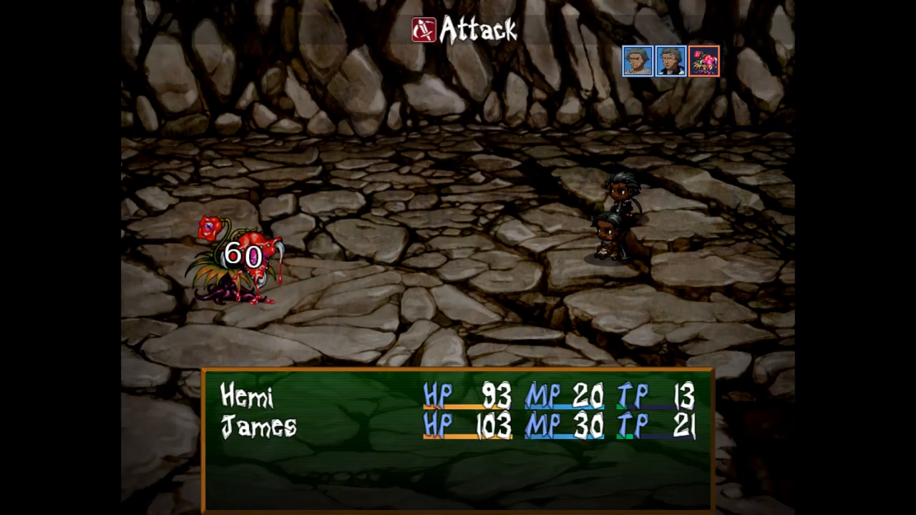
Have Hemi use Taunt from Talents, then continue until Pekapeka A–D emerge.
key("Return")
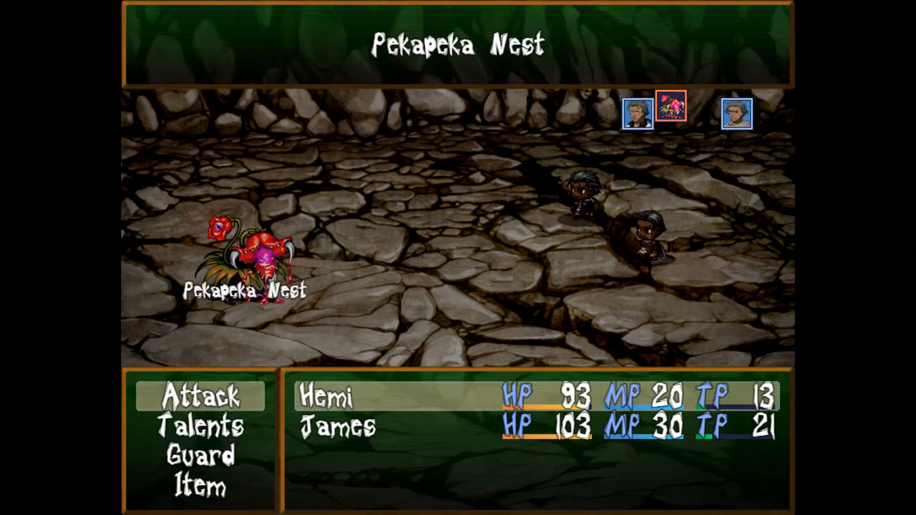
key("Escape")
key("Down")
key("Return")
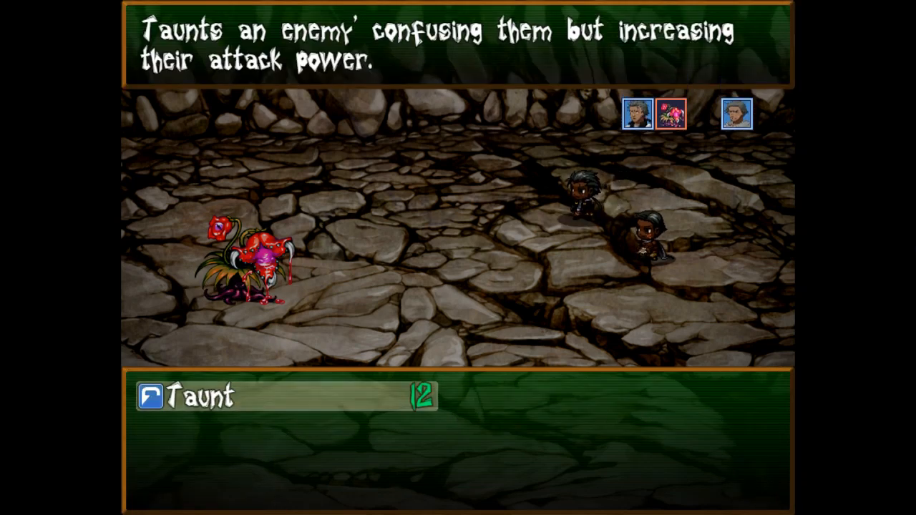
key("Return")
key("Escape")
key("Escape")
key("Return")
key("Return")
key("Return")
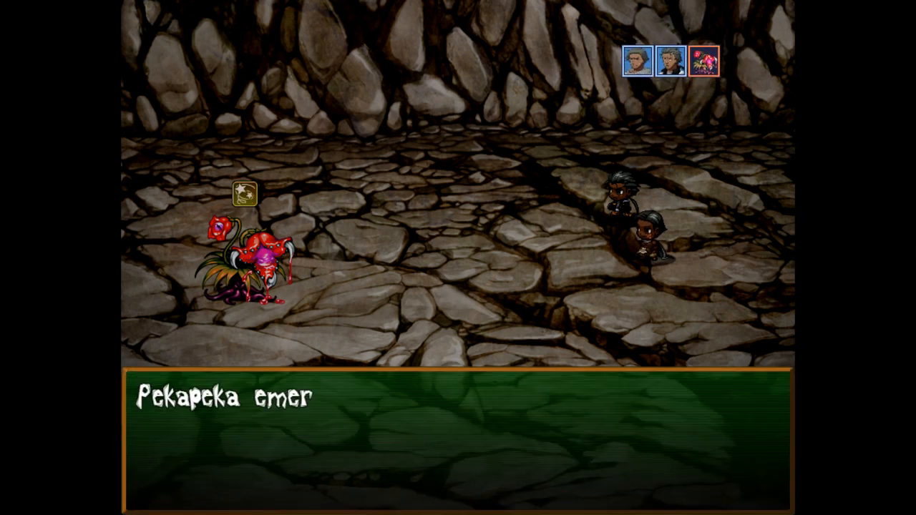
key("Return")
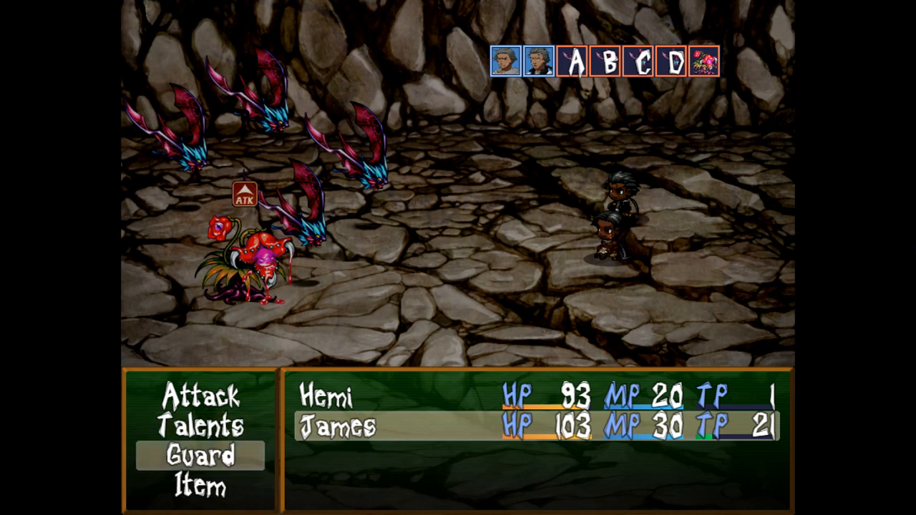
Have James and Hemi guard, cast Haka on all allies, then attack Pekapeka A.
key("Return")
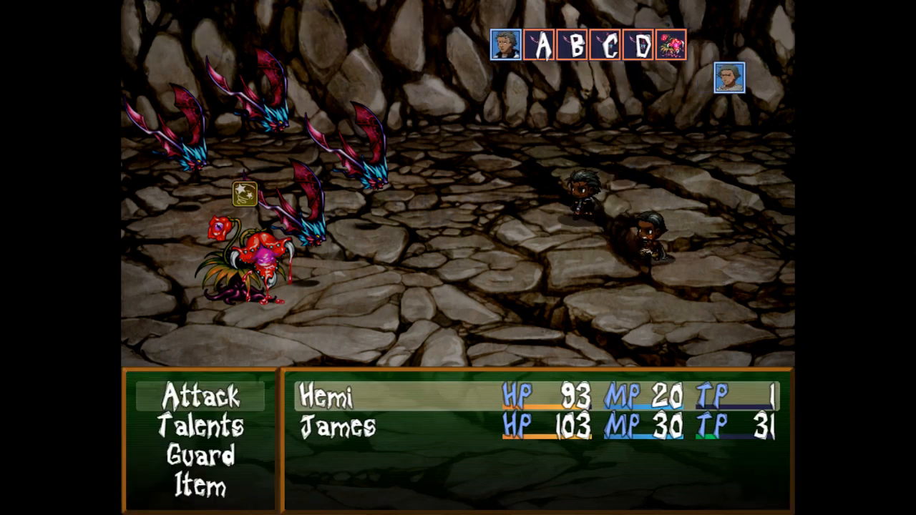
key("Return")
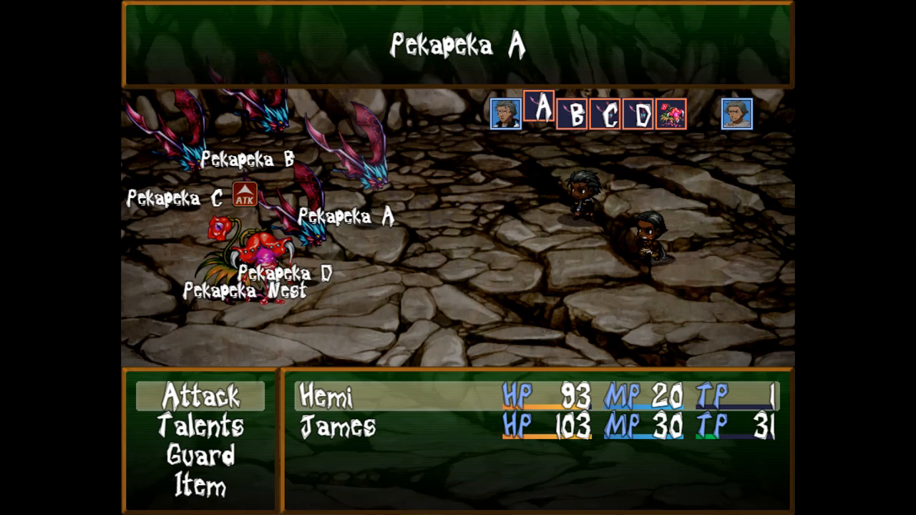
key("Left")
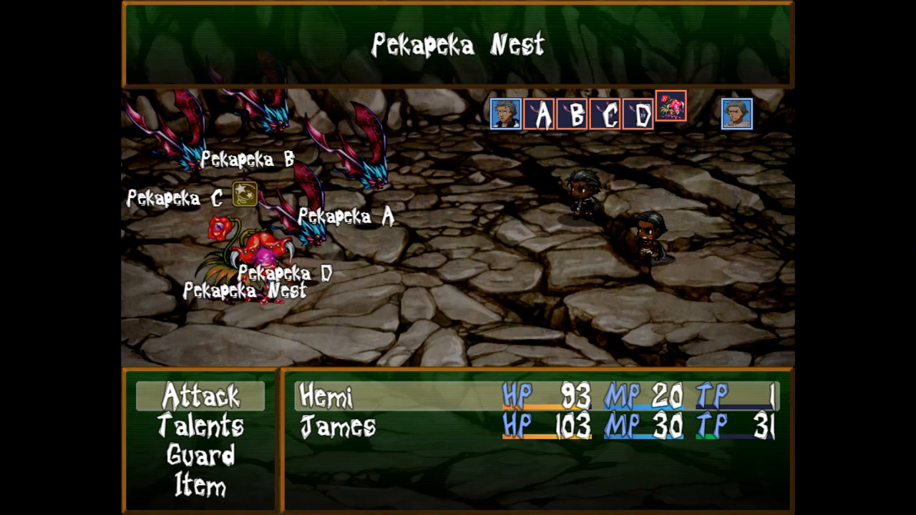
key("Escape")
key("Down")
key("Down")
key("Return")
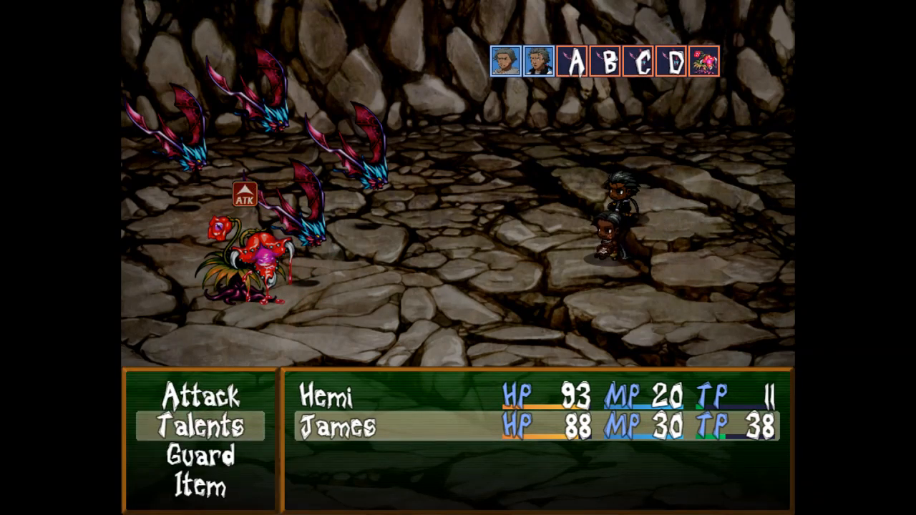
key("Return")
key("Return")
key("Return")
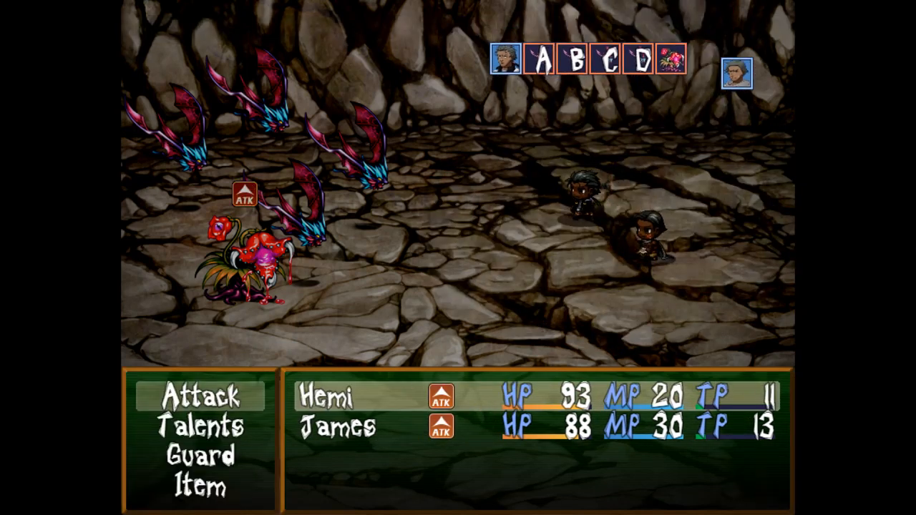
key("Return")
key("Return")
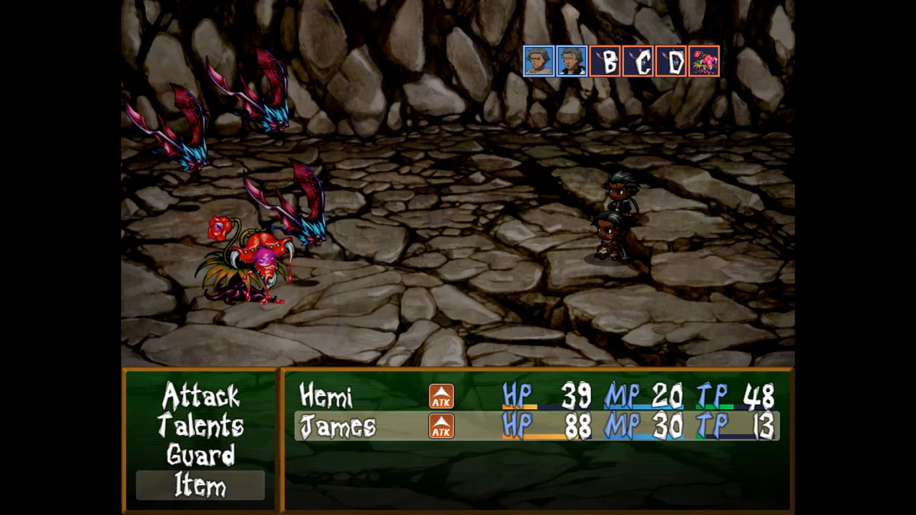
Use Health Herbs on Hemi twice, attack Pekapeka D, then attack the nest.
key("Return")
key("Return")
key("Return")
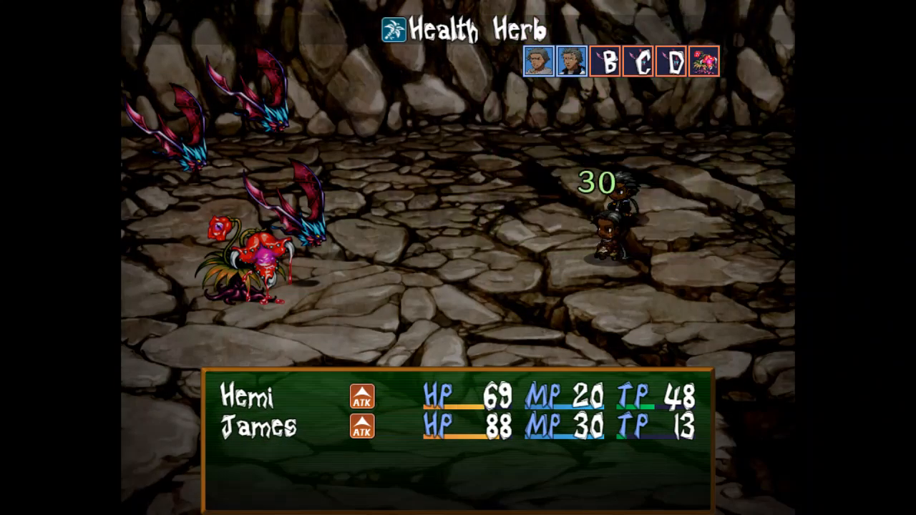
key("Return")
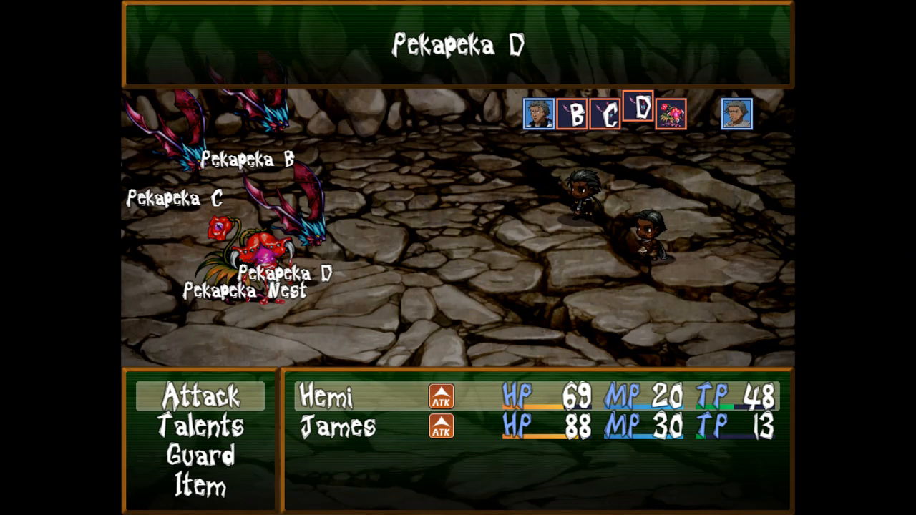
key("Return")
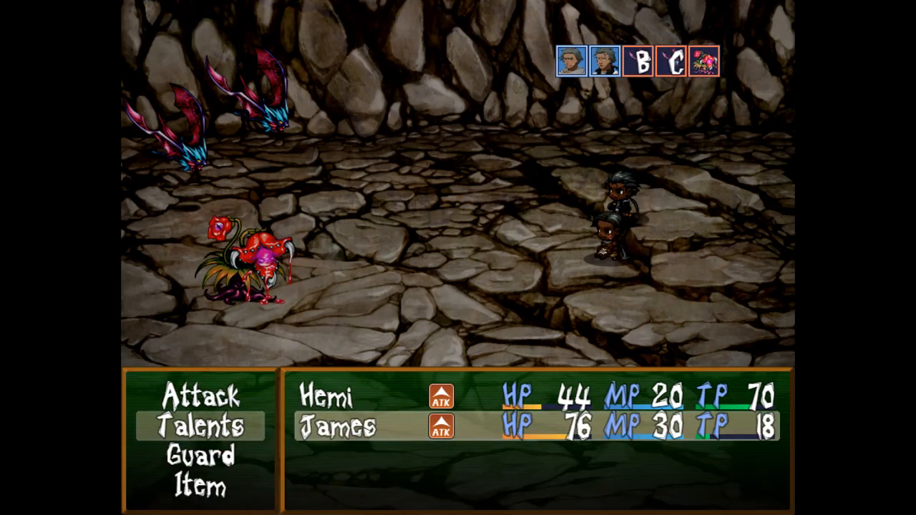
key("Return")
key("Return")
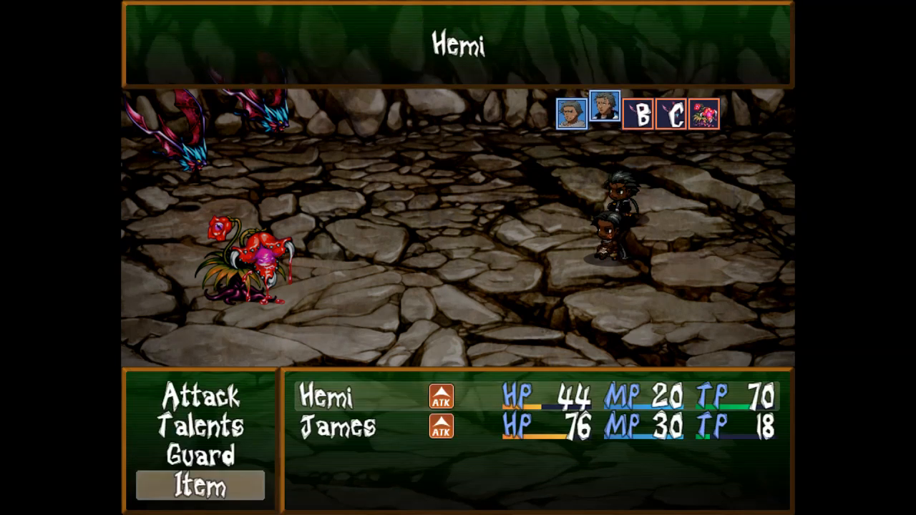
key("Return")
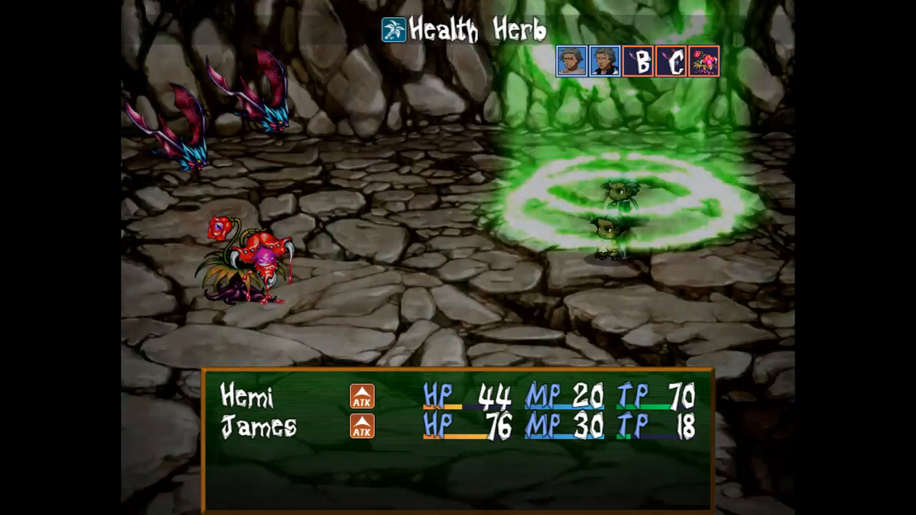
key("Return")
key("Return")
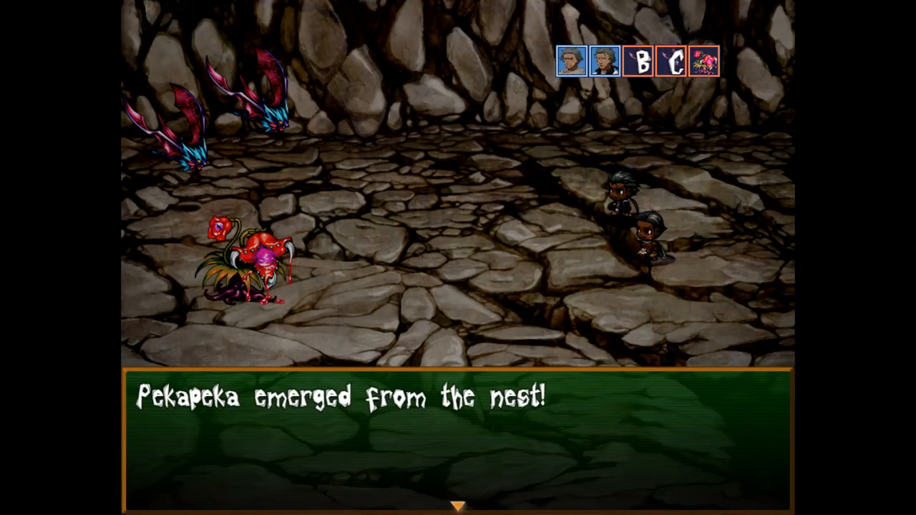
Dismiss the emerge message and have both heroes attack the Pekapeka Nest.
key("Return")
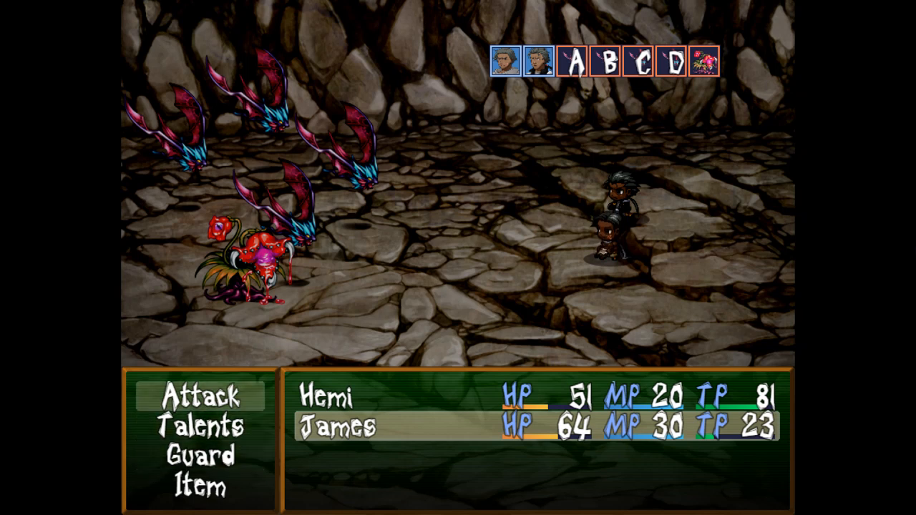
key("Return")
key("Right")
key("Return")
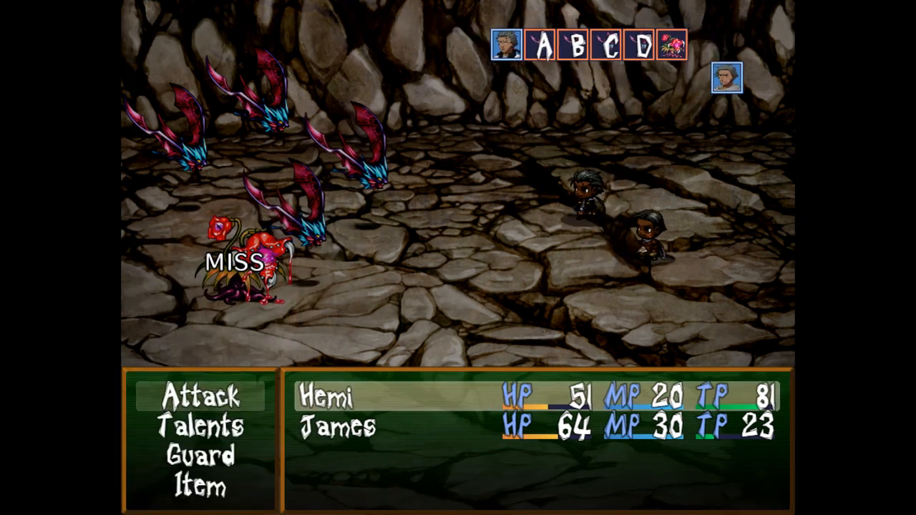
key("Return")
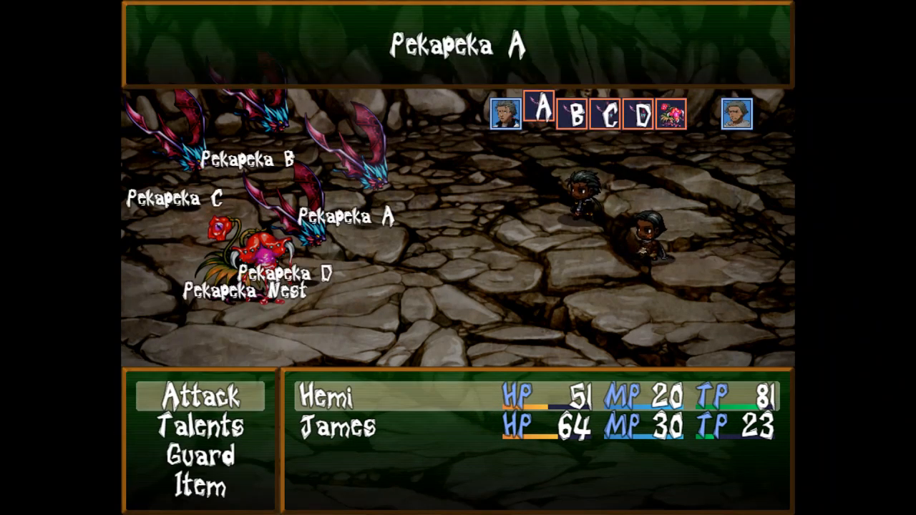
key("Right")
key("Return")
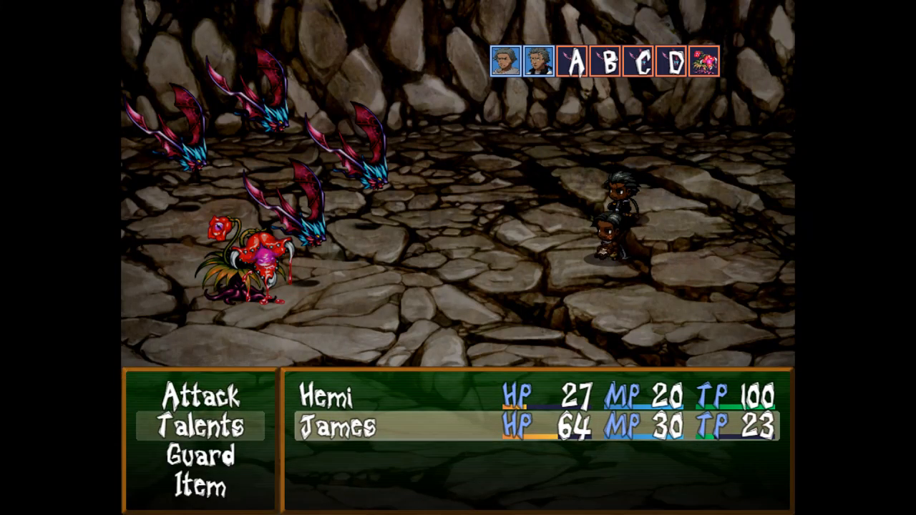
Skip Haka, attack Pekapeka B, and pick a Health Herb for Hemi.
key("Return")
key("Escape")
key("Return")
key("Right")
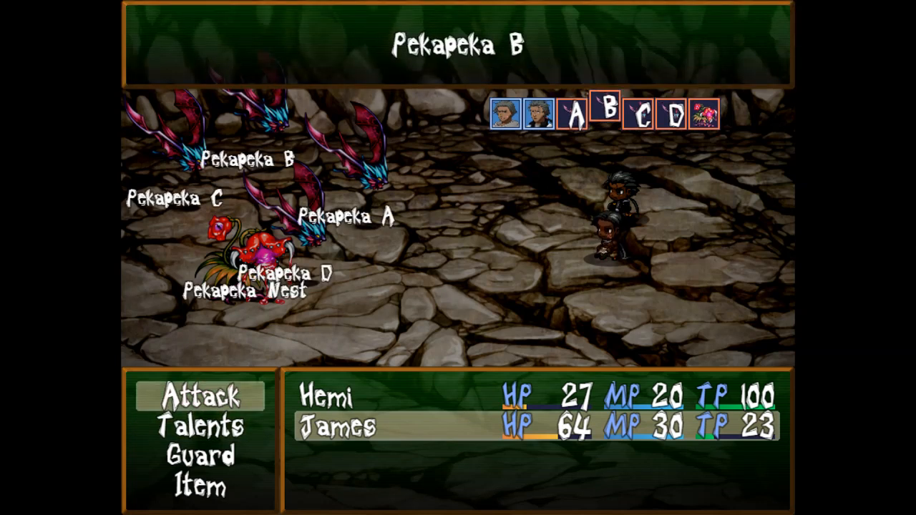
key("Return")
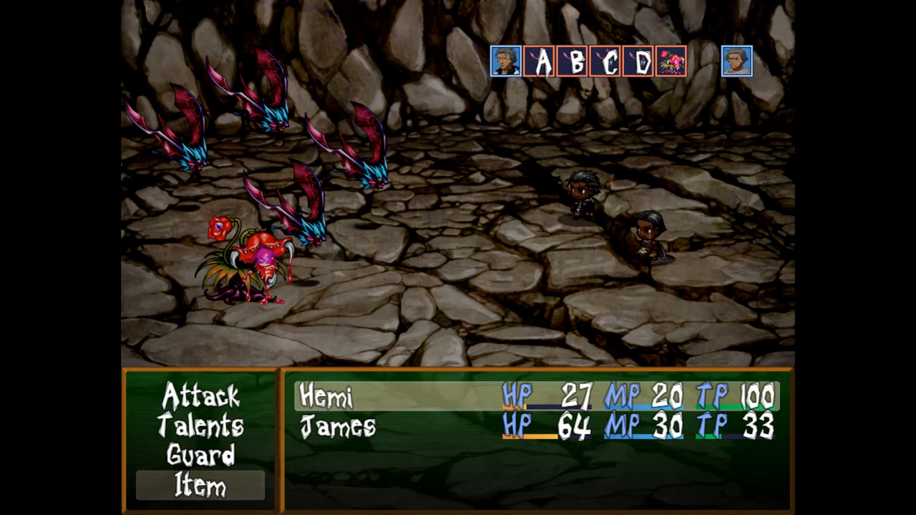
key("Return")
key("Return")
key("Return")
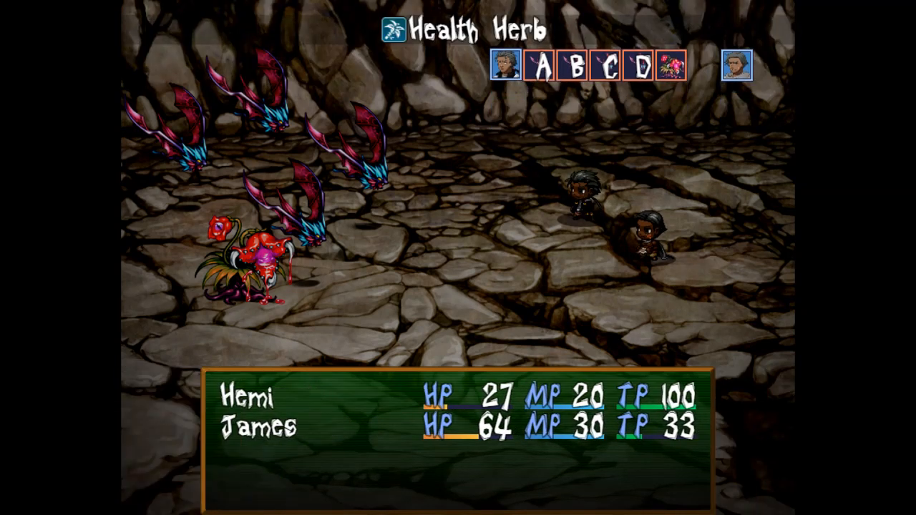
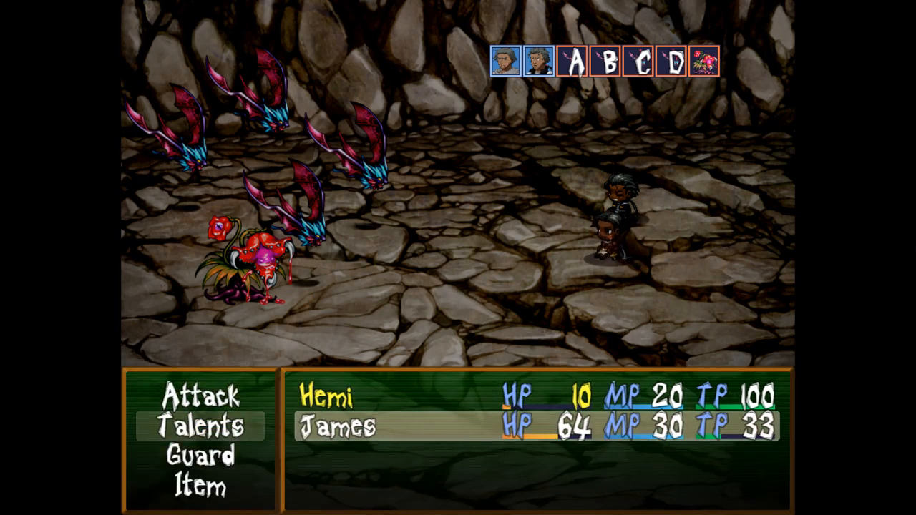
Look over the Haka talent and the battle item list without using either.
key("Return")
key("Return")
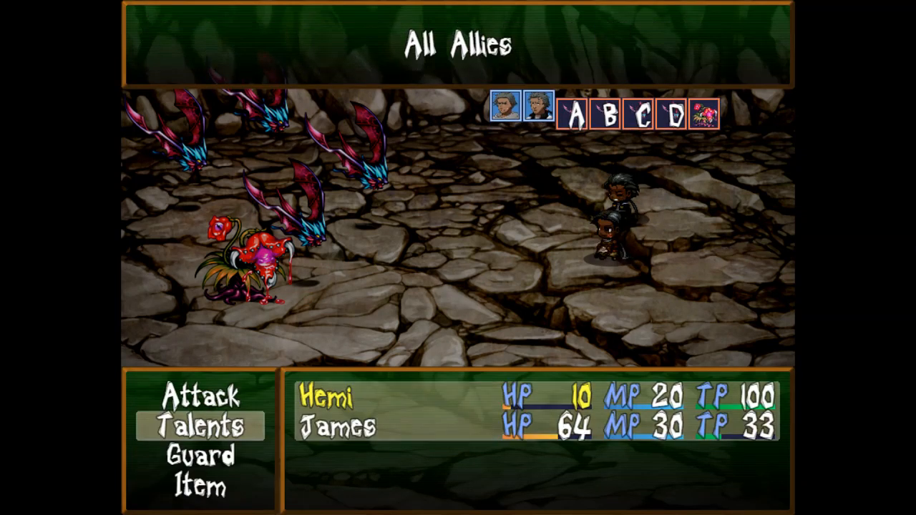
key("Escape")
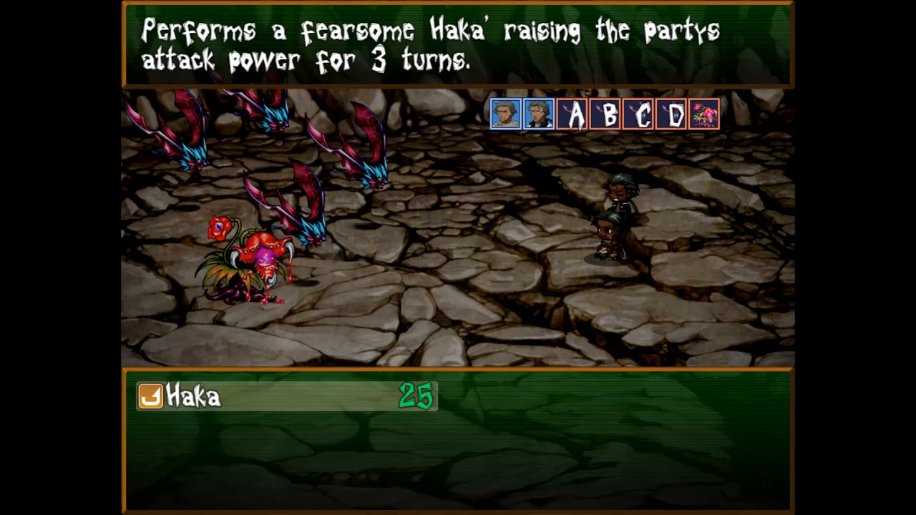
key("Escape")
key("Return")
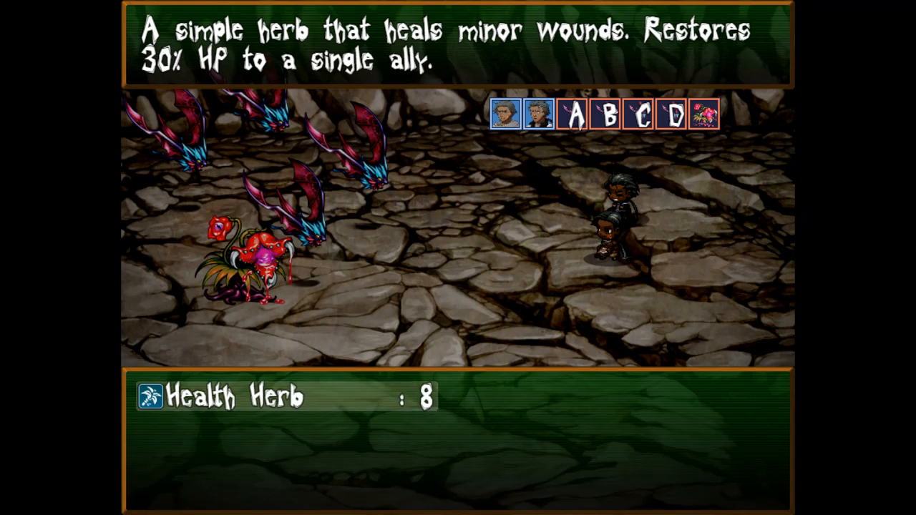
key("Escape")
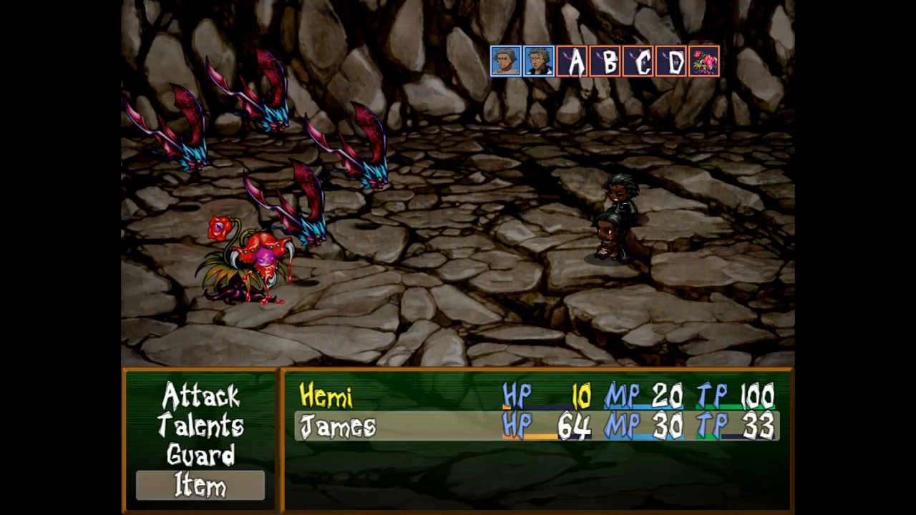
key("Return")
key("Return")
key("Return")
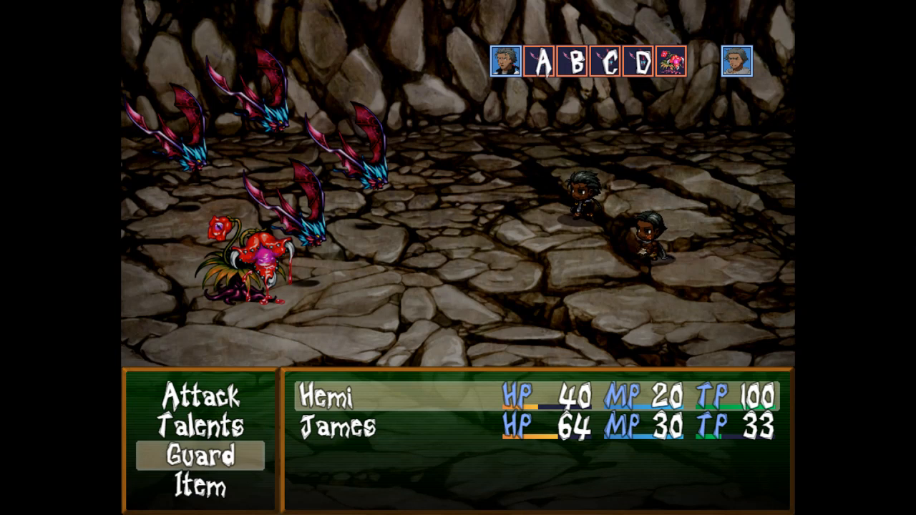
Have Hemi guard, heal Hemi with a Health Herb, and Taunt Pekapeka A.
key("Return")
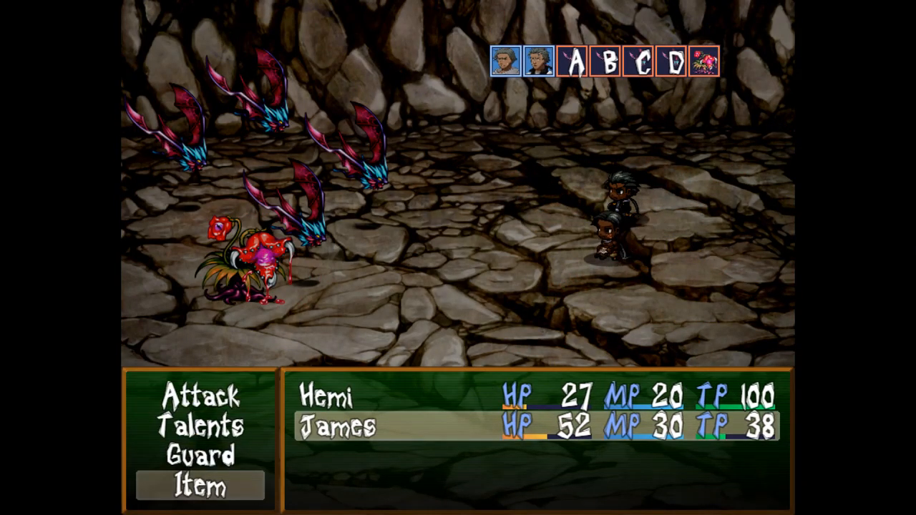
key("Return")
key("Return")
key("Return")
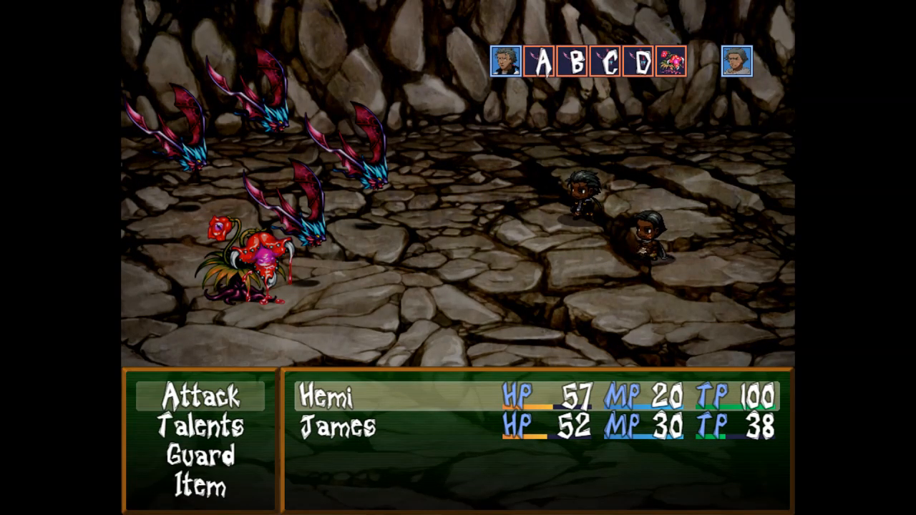
key("Return")
key("Return")
key("Return")
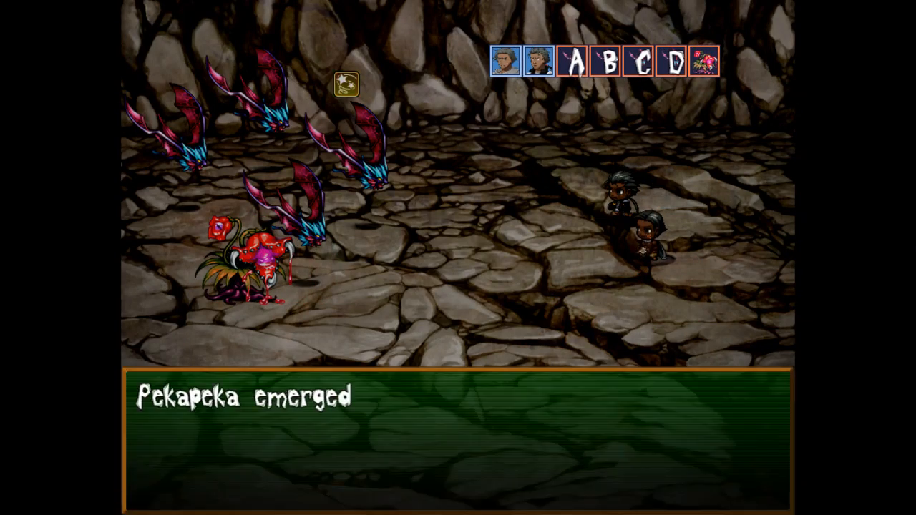
Cast Haka on all allies and start an attack on the Pekapeka Nest.
key("Return")
key("Down")
key("Return")
key("Return")
key("Return")
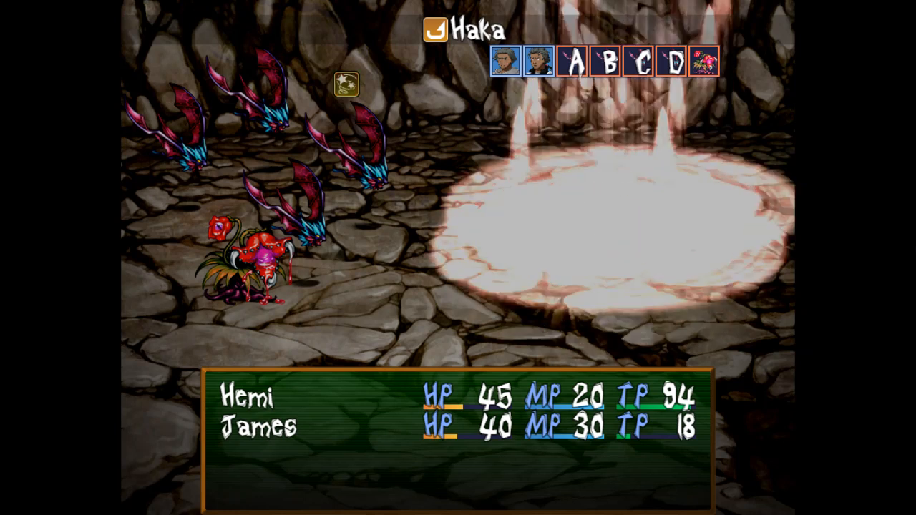
key("Return")
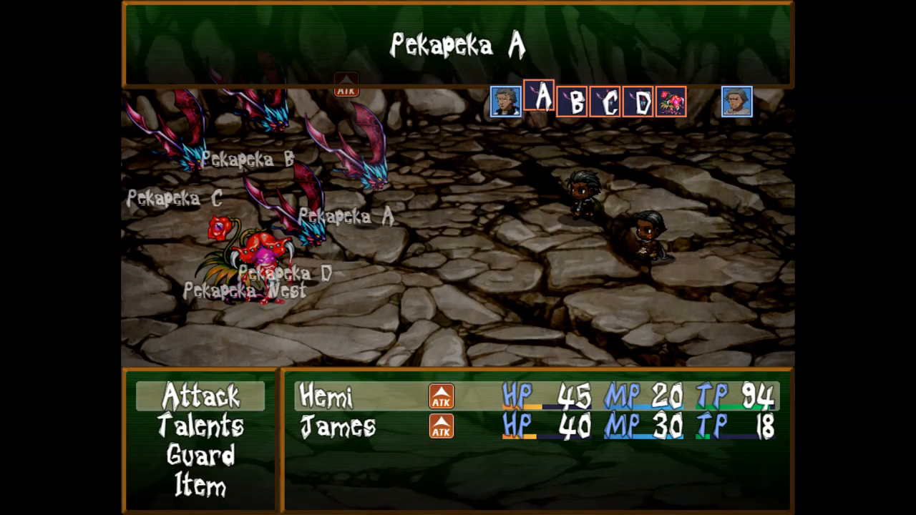
key("Left")
key("Left")
key("Return")
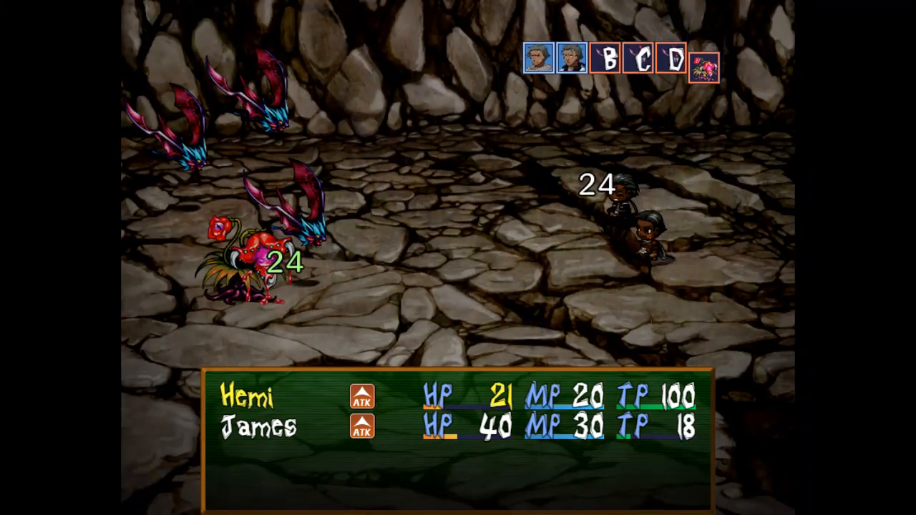
Have James and Hemi both attack the Pekapeka Nest.
key("Return")
key("Left")
key("Left")
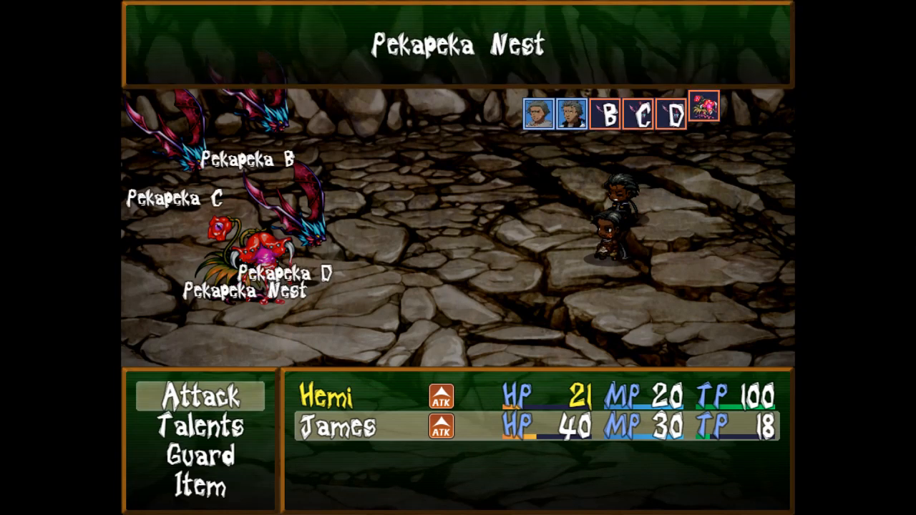
key("Return")
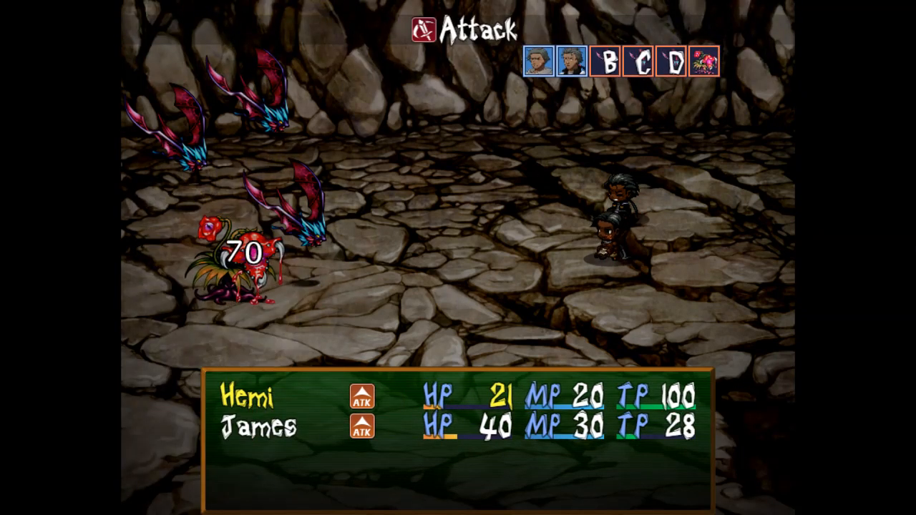
key("Return")
key("Left")
key("Left")
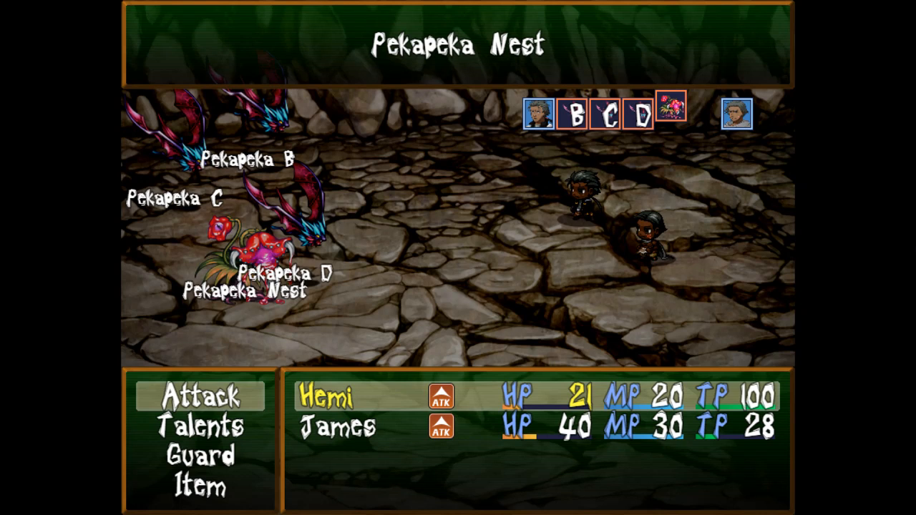
key("Return")
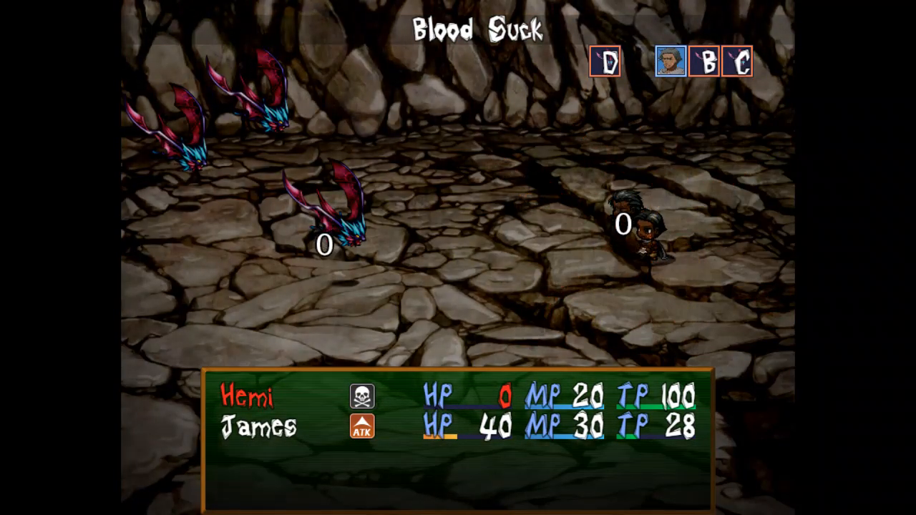
Have James attack Pekapeka D, B, then the last bat, and dismiss the victory message.
key("Return")
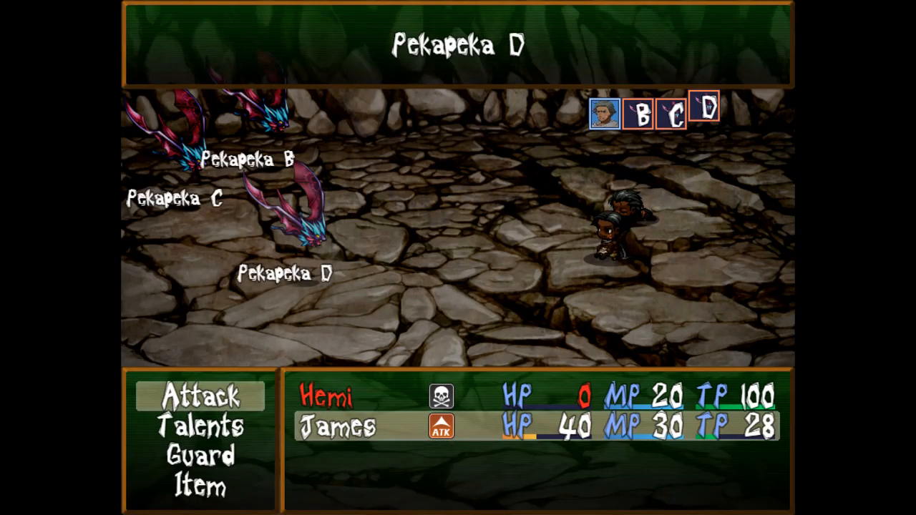
key("Return")
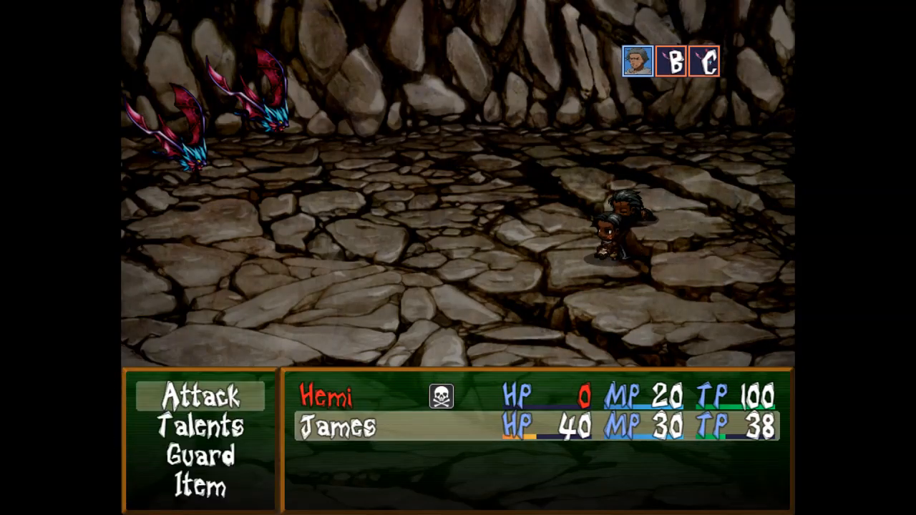
key("Return")
key("Return")
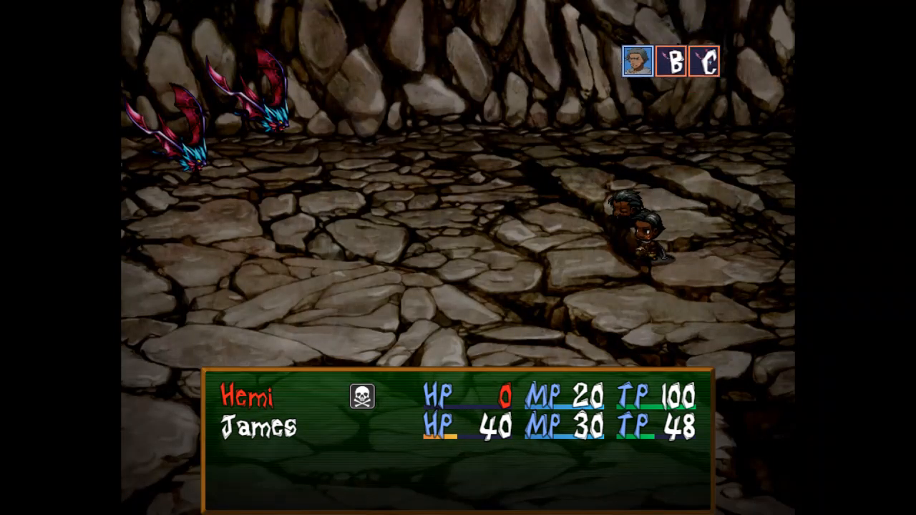
key("Return")
key("Return")
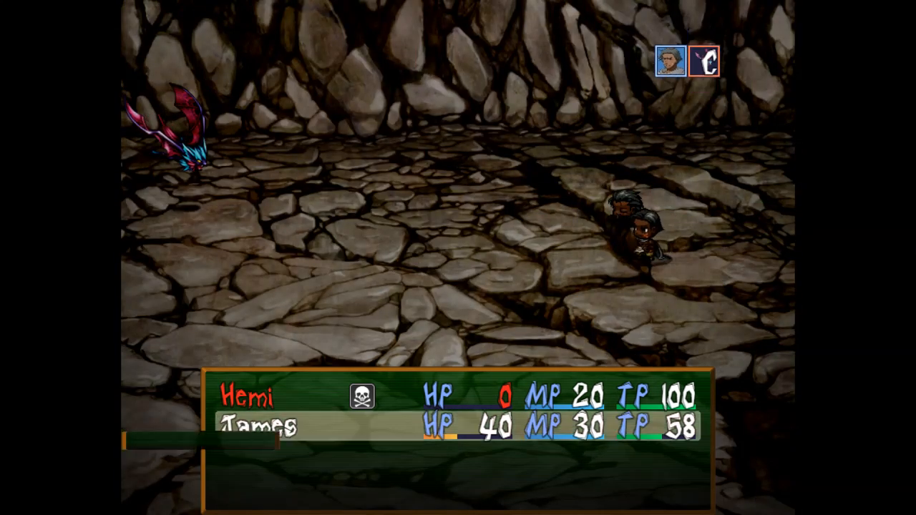
key("Return")
key("Return")
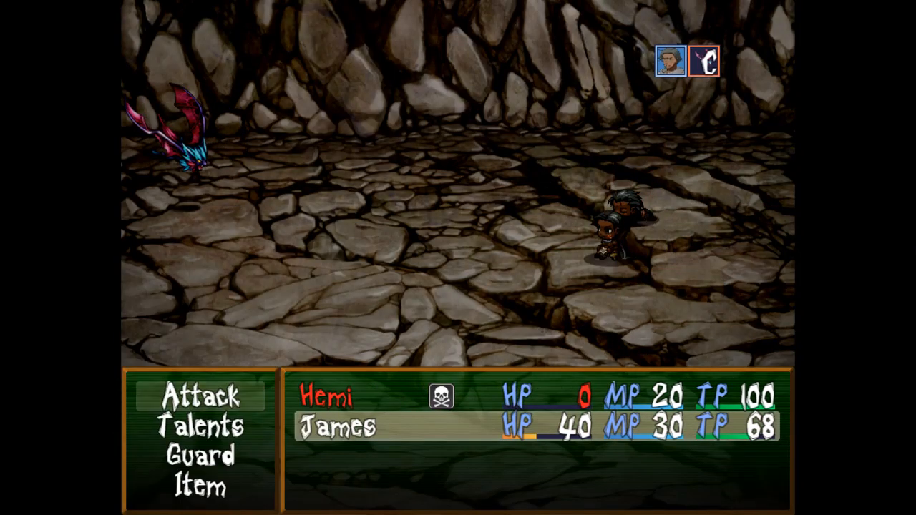
key("Return")
key("Return")
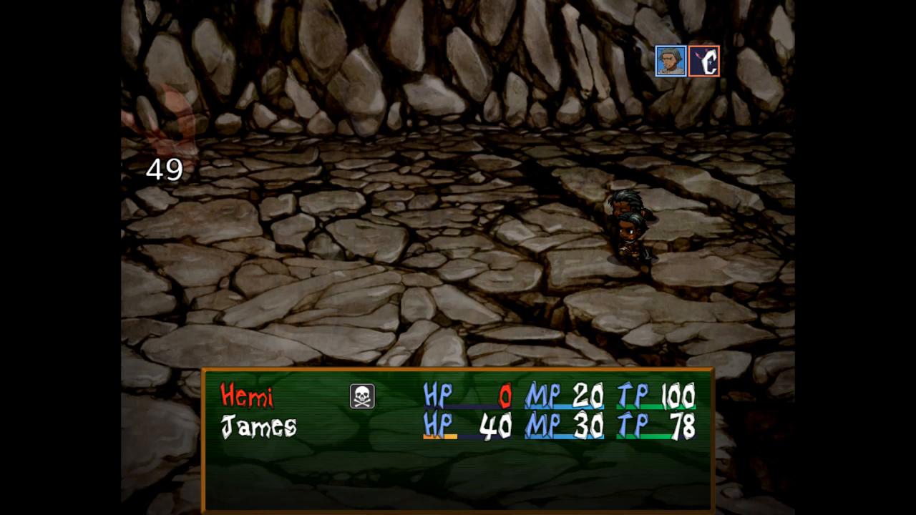
key("Return")
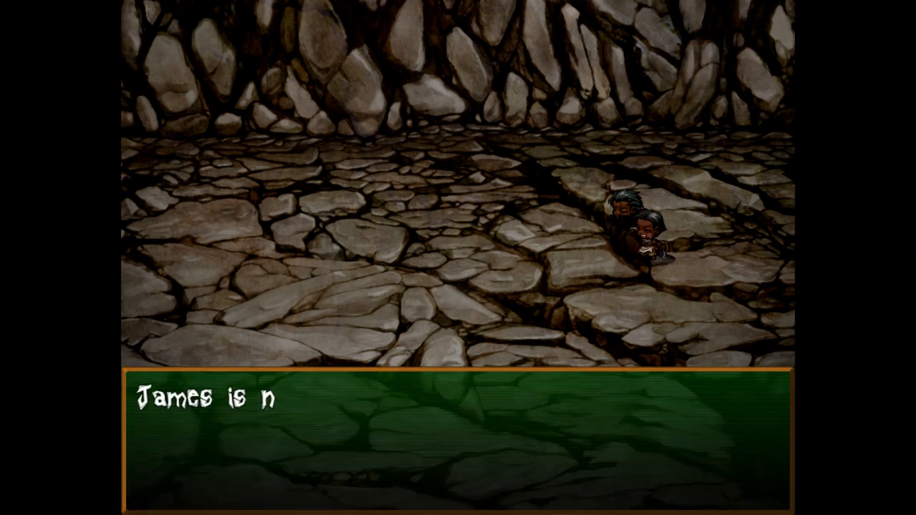
Dismiss the level-up message, step left, and use two Health Herbs on James from the menu.
key("Return")
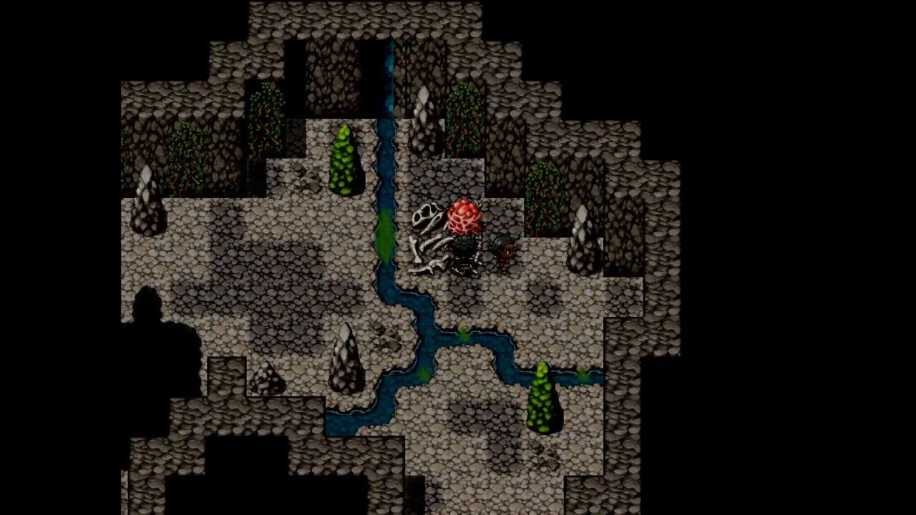
key("Left")
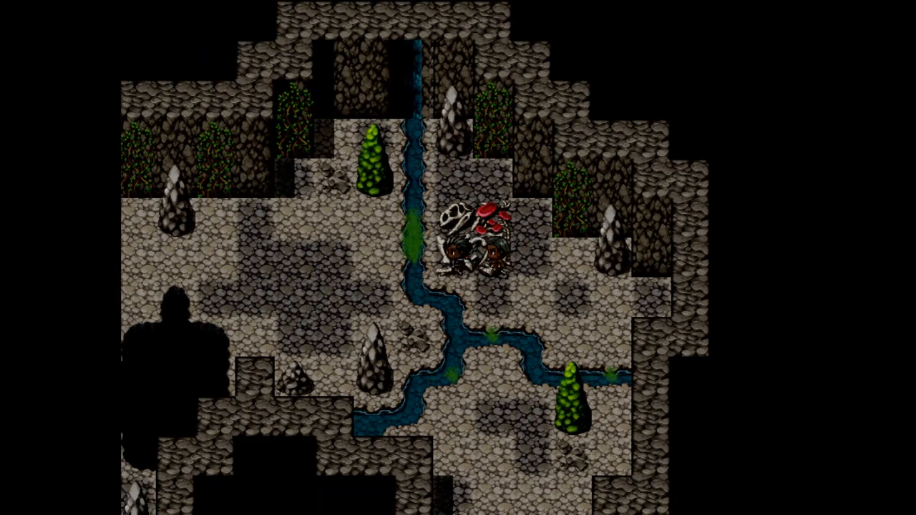
key("Up")
key("Left")
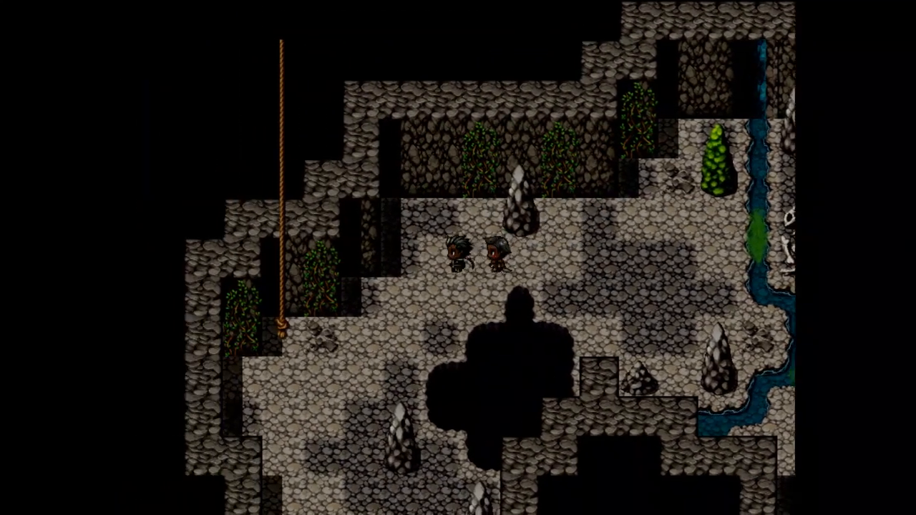
key("Escape")
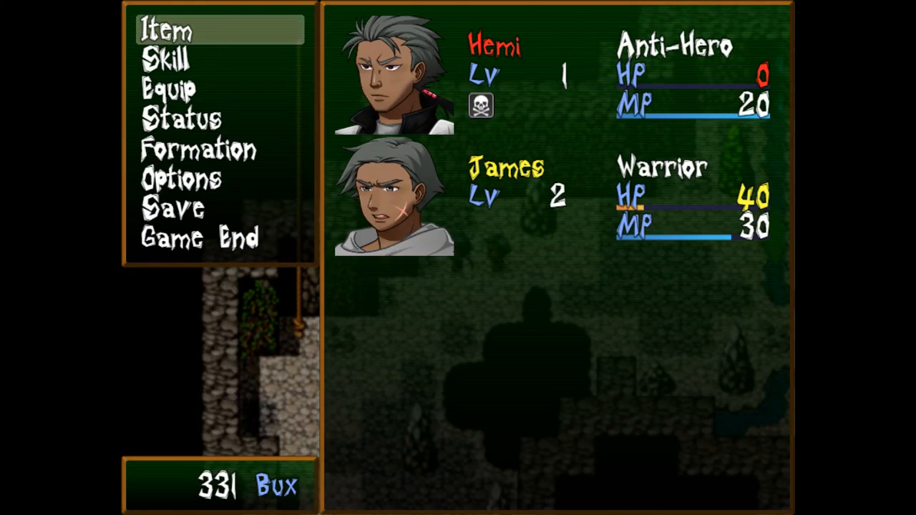
key("Return")
key("Escape")
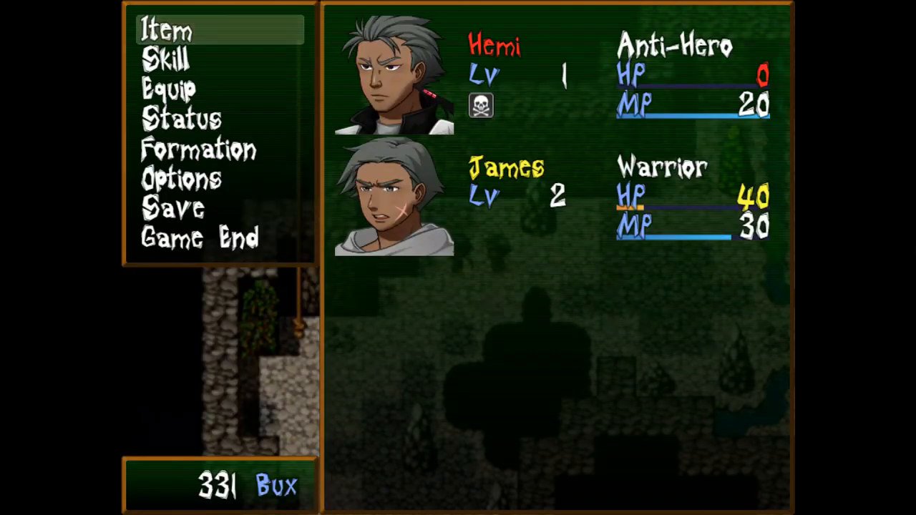
key("Return")
key("Return")
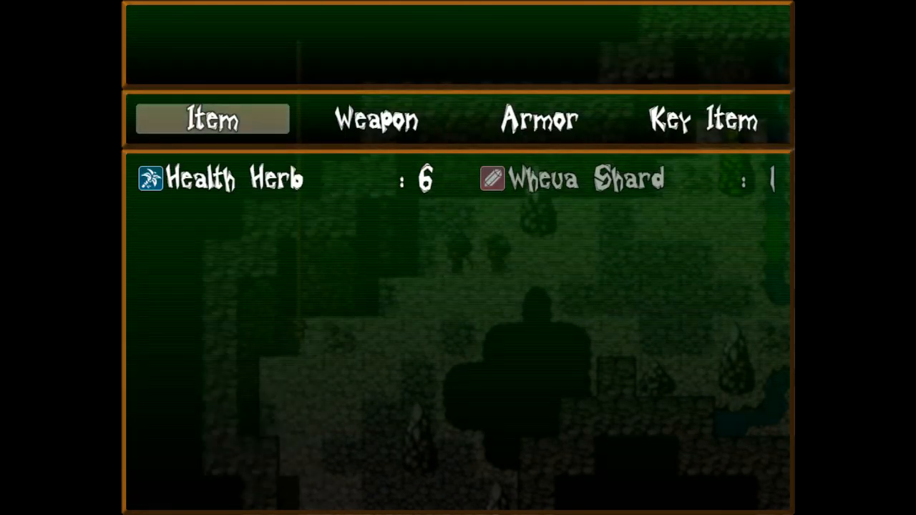
key("Return")
key("Down")
key("Return")
key("Return")
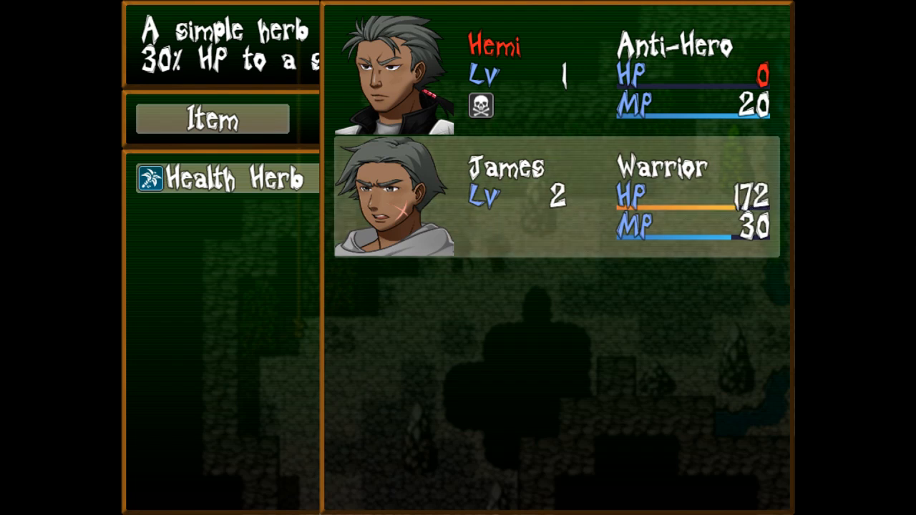
key("Escape")
key("Escape")
key("Escape")
key("Escape")
Walk the party over to the rope and down the cave corridor.
key("Down")
key("Left")
key("Left")
key("Right")
key("Down")
key("Down")
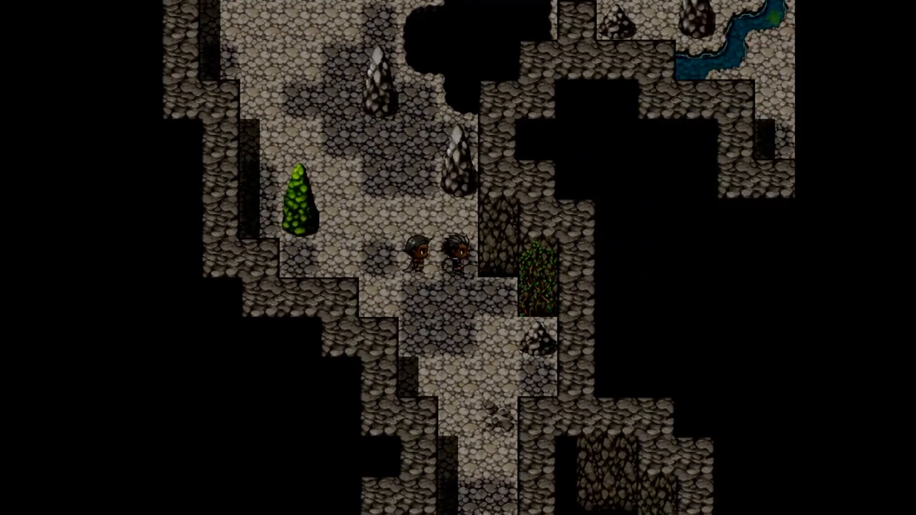
key("Down")
key("Left")
key("Down")
key("Left")
key("Left")
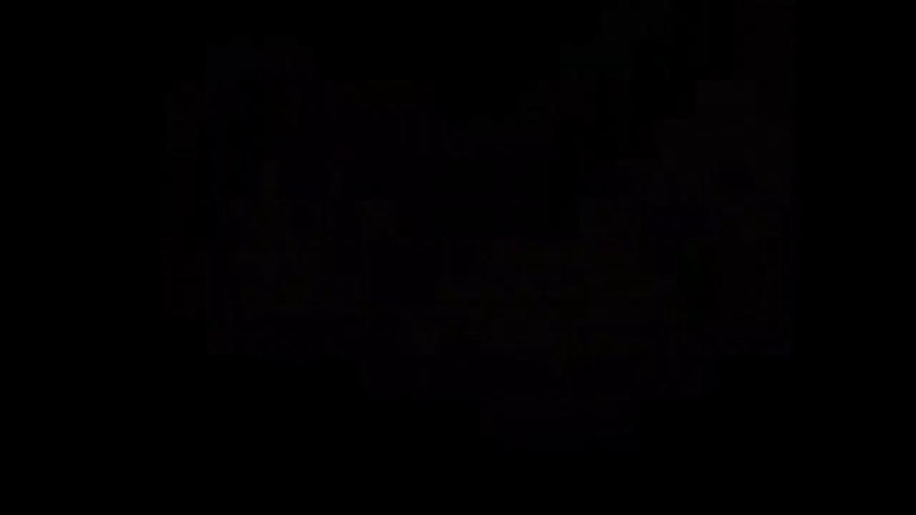
Walk the party left into the next cavern area and leave full-screen mode.
key("Left")
key("Down")
key("Left")
key("Down")
key("Left")
key("Up")
key("Left")
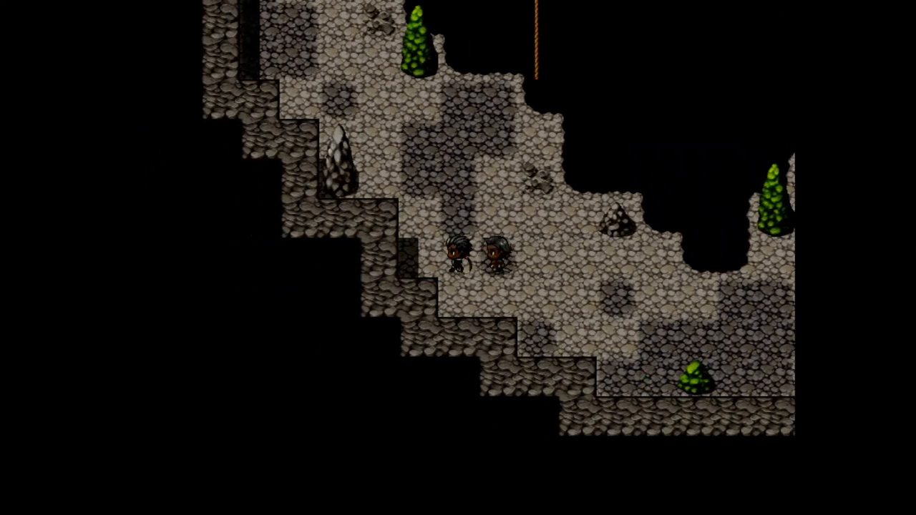
key("F4")
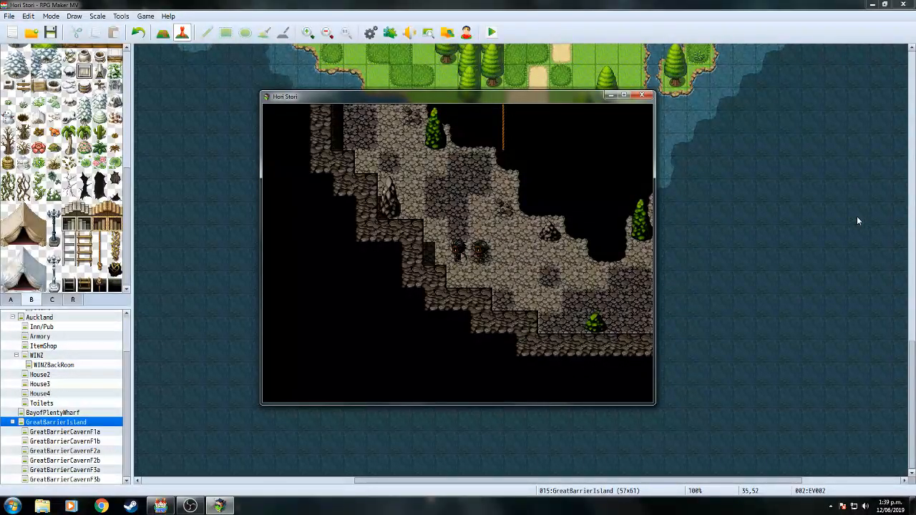
Close the playtest and lower Pekapeka's Evasion Rate trait to 2% in the Database.
left_click(642, 95)
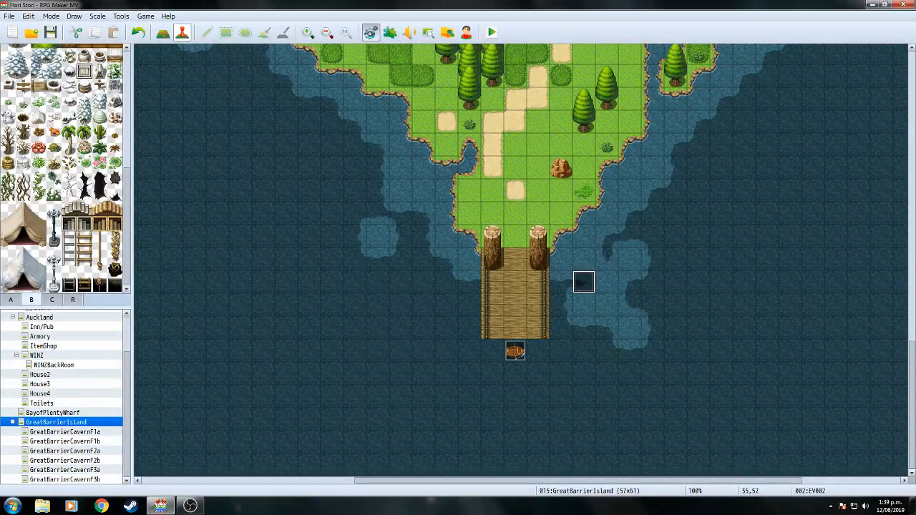
key("F9")
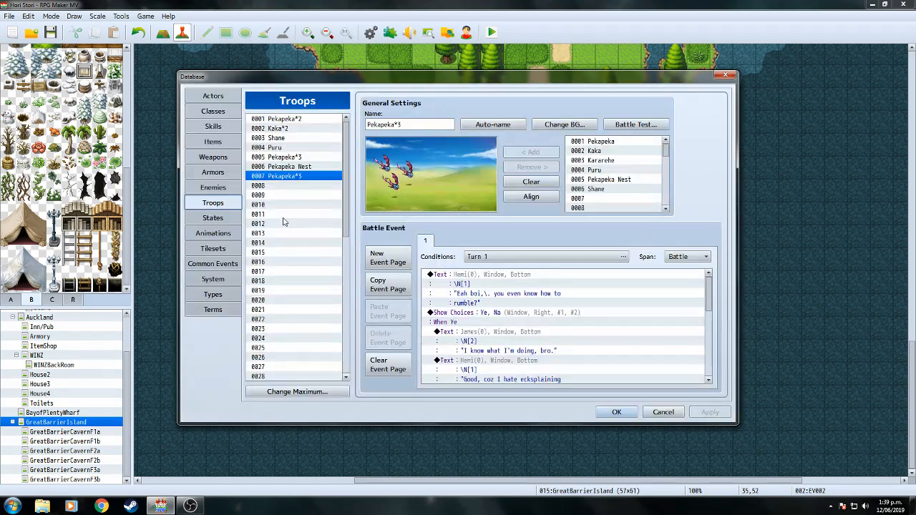
left_click(224, 187)
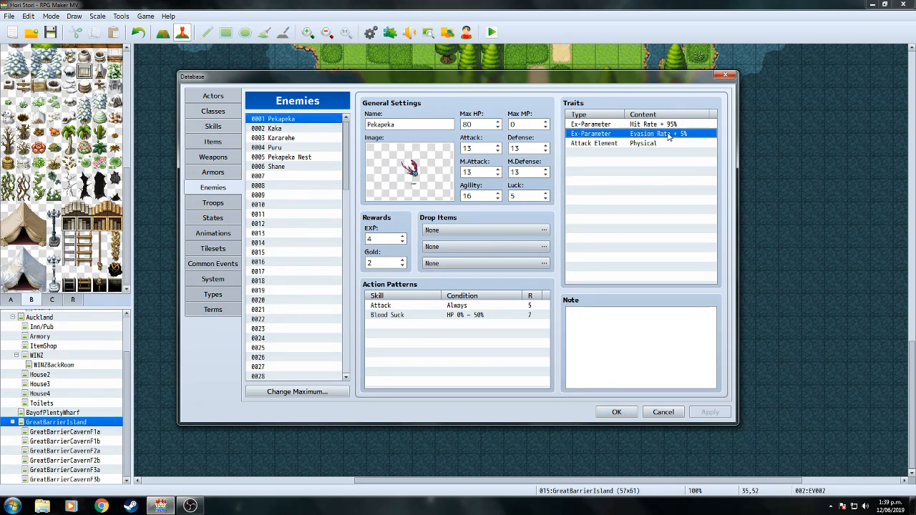
right_click(681, 138)
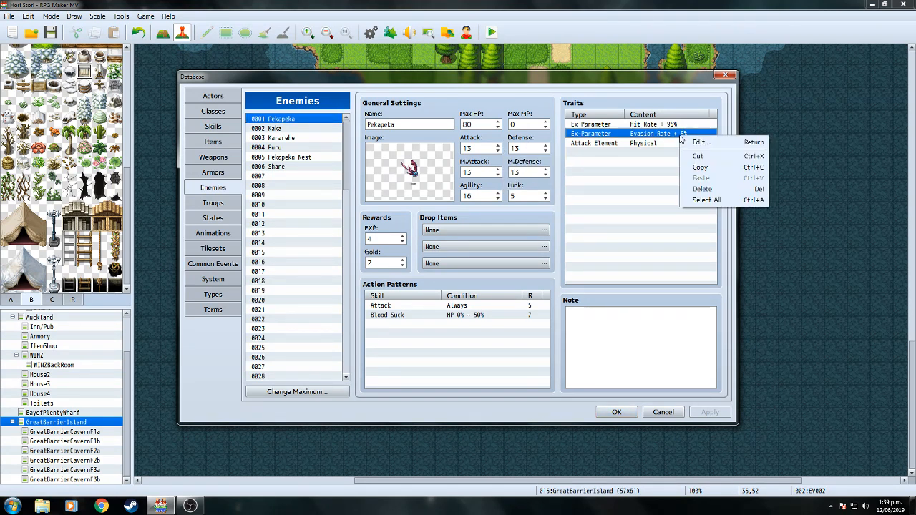
left_click(698, 142)
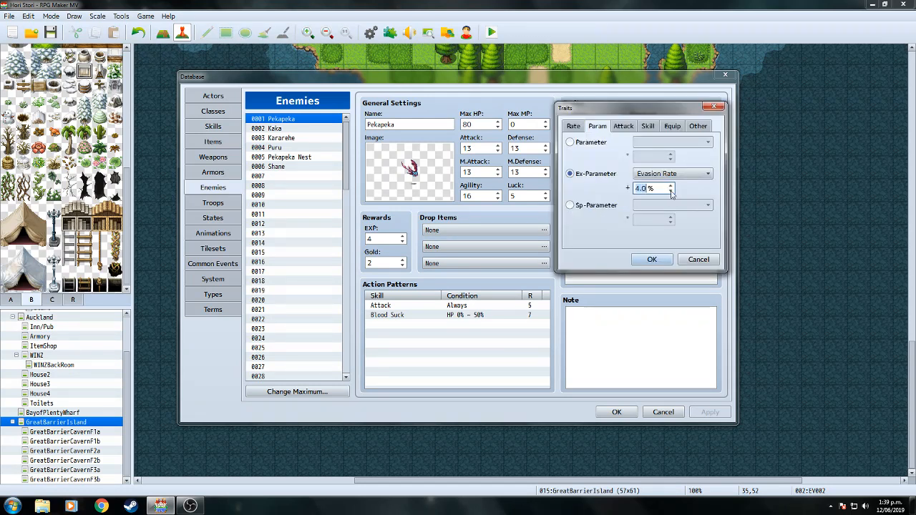
left_click(653, 259)
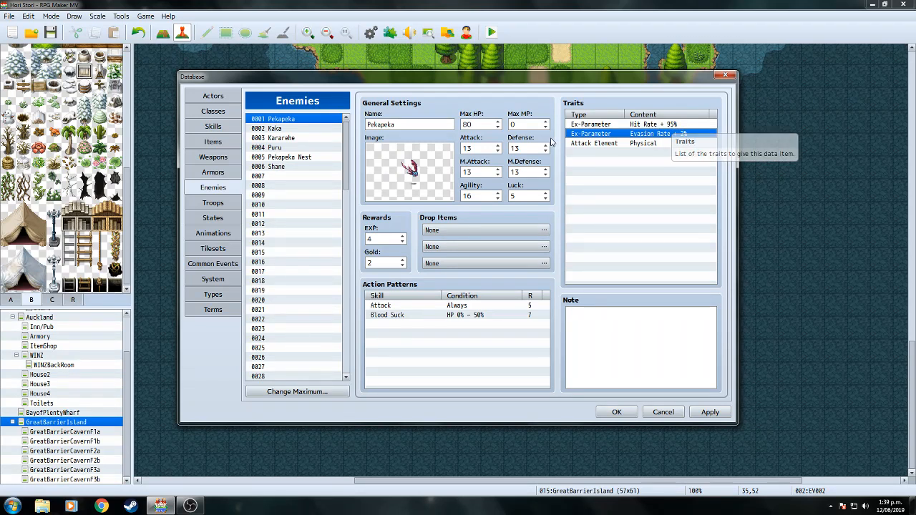
Compare the Defense growth curves of the Warrior and Anti-Hero classes.
left_click(212, 111)
left_click(286, 129)
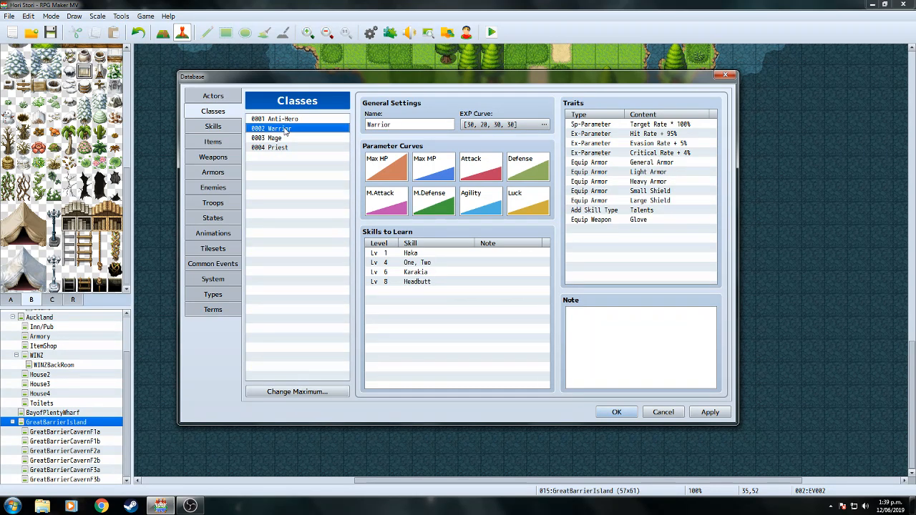
left_click(308, 120)
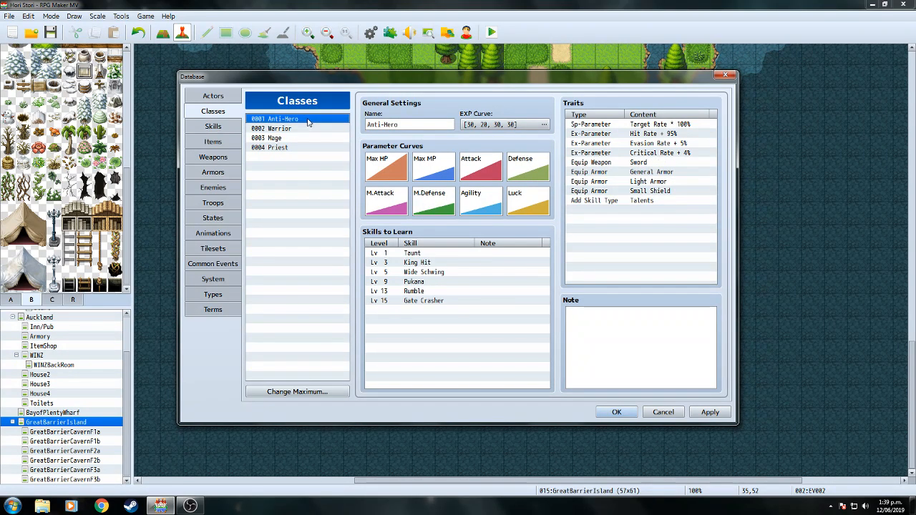
left_click(303, 129)
double_click(543, 169)
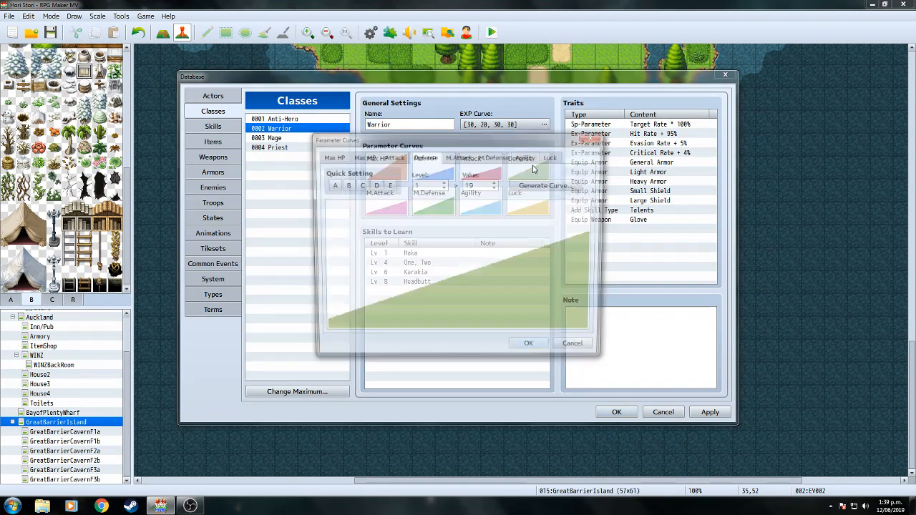
left_click(534, 350)
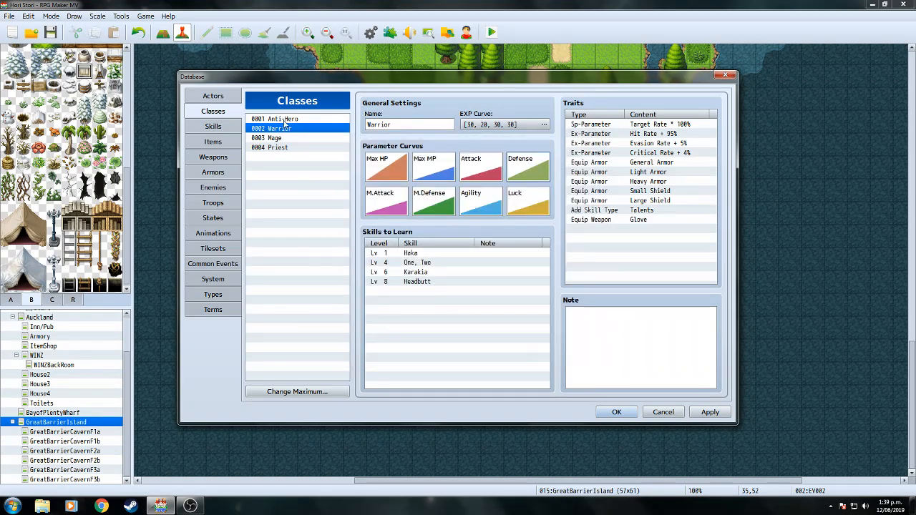
left_click(300, 119)
double_click(526, 165)
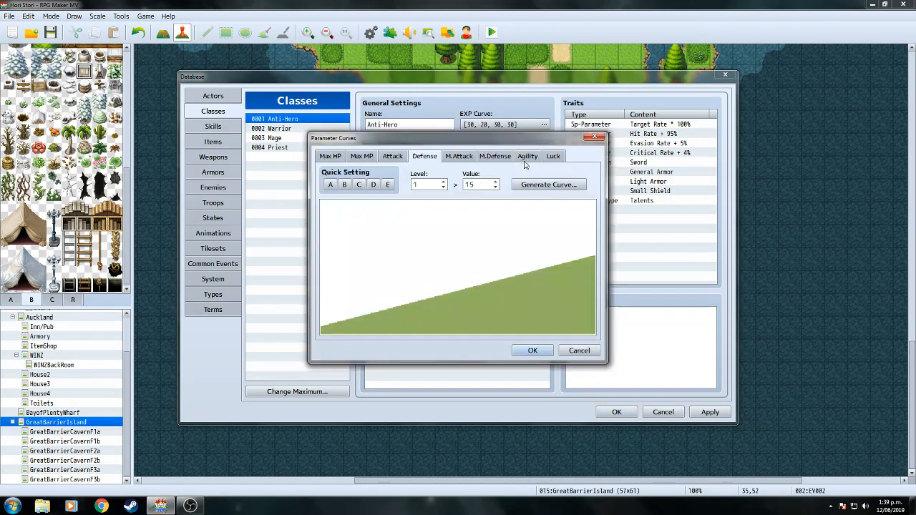
left_click(532, 350)
Set the Warrior's Defense curve to Quick Setting D and close the Database with OK.
left_click(333, 129)
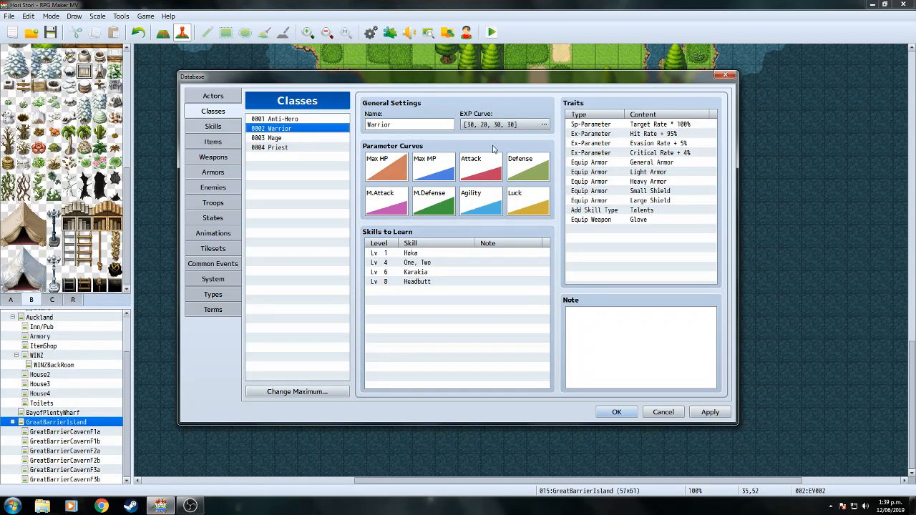
double_click(548, 165)
left_click(374, 185)
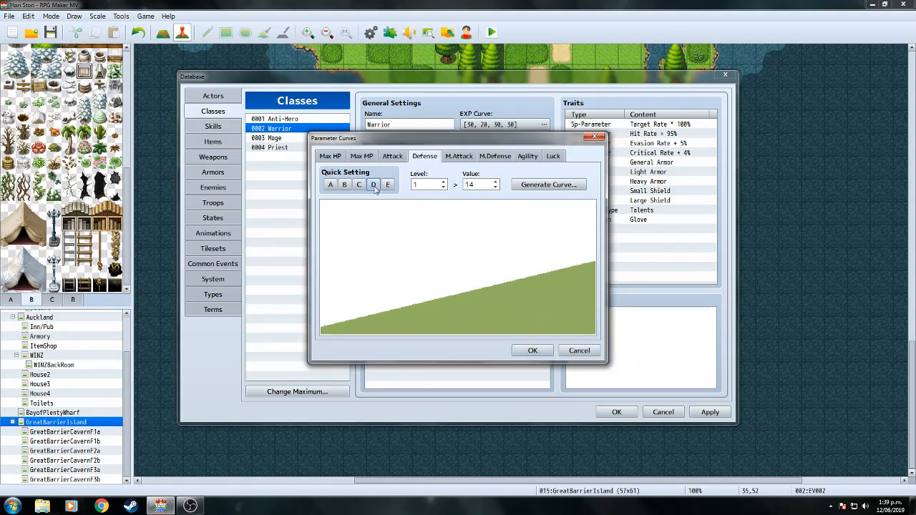
left_click(533, 351)
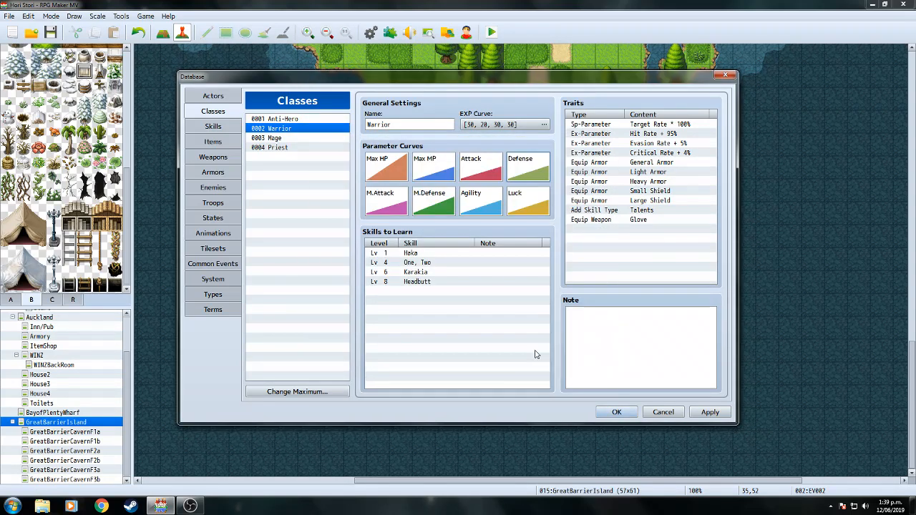
left_click(617, 413)
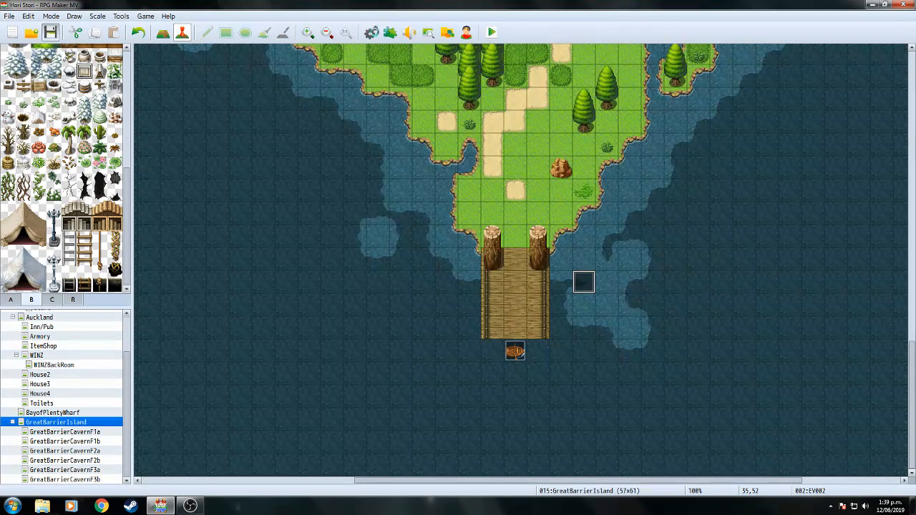
Review the King Hit skill and Pekapeka enemy settings, then close the Database.
left_click(371, 33)
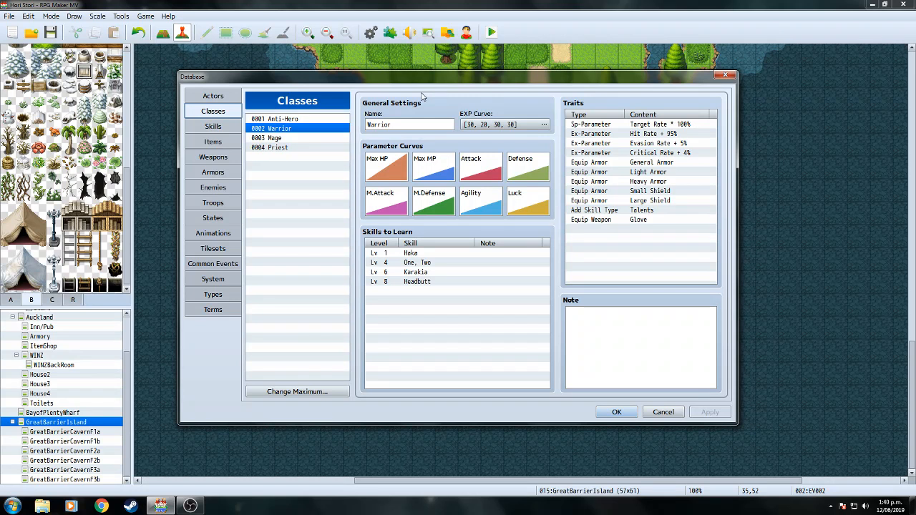
left_click(225, 127)
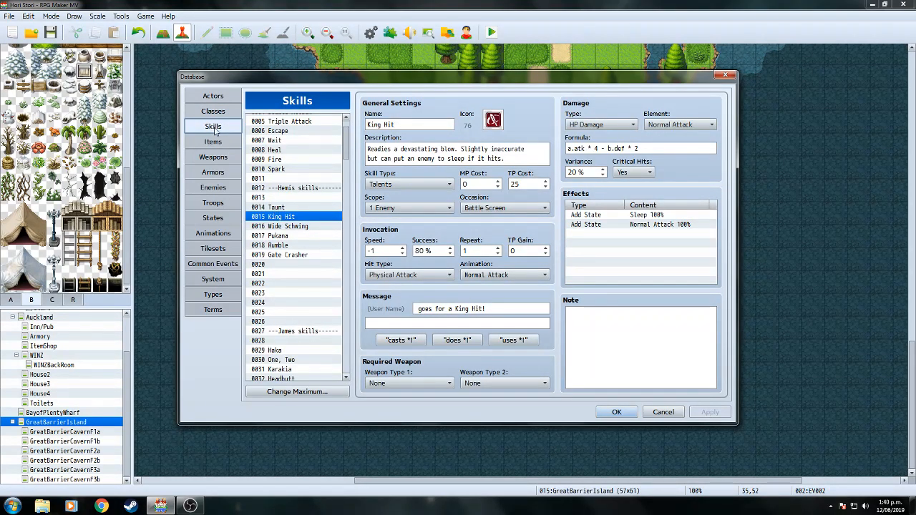
left_click(223, 187)
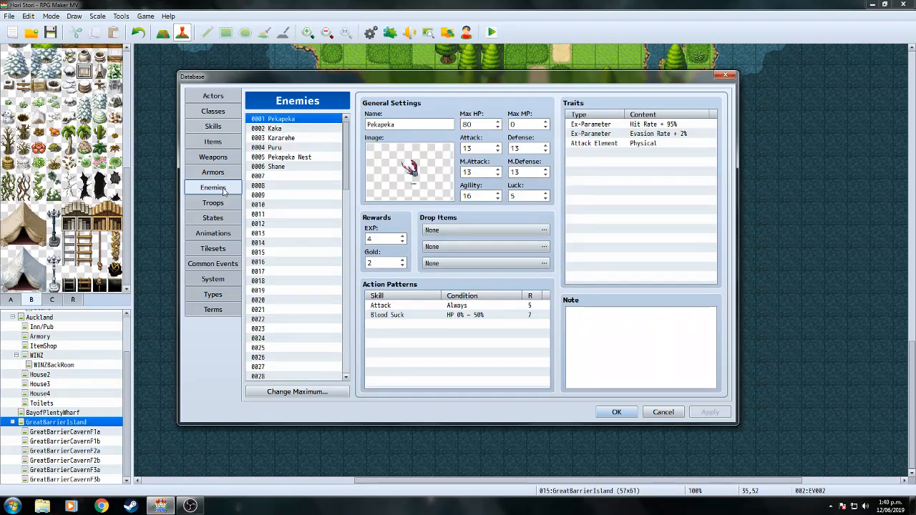
left_click(617, 413)
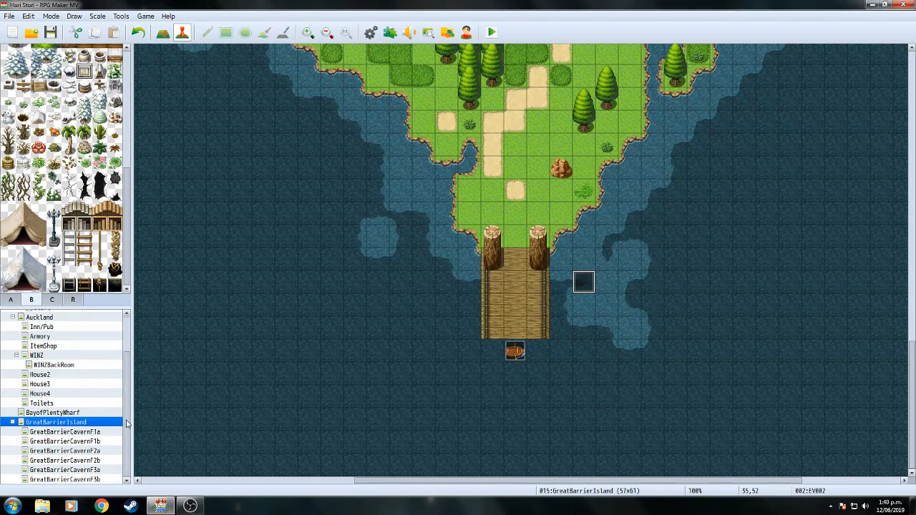
Preview BGM tracks in Sound Test from GreatBarrierCavernF3b, then open the GreatBarrierCavernF2b map.
left_click(72, 480)
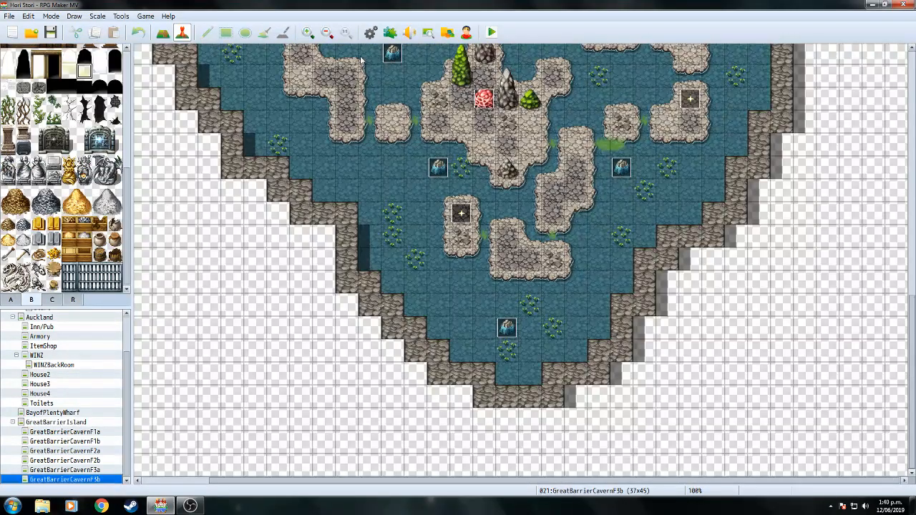
left_click(422, 36)
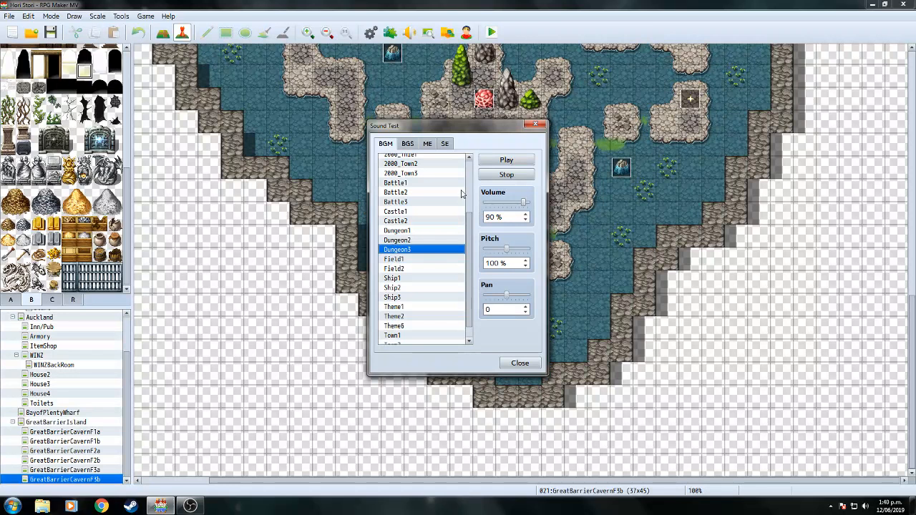
scroll(471, 235, "down", 1)
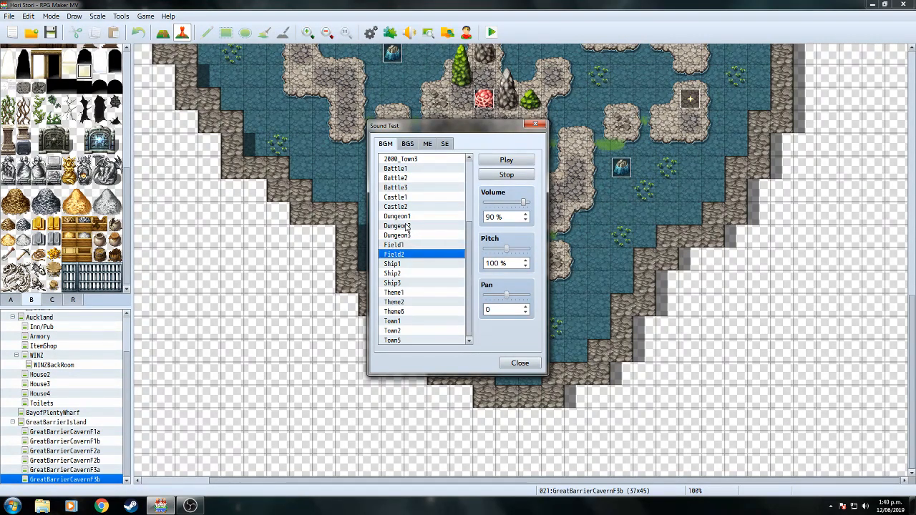
left_click(520, 363)
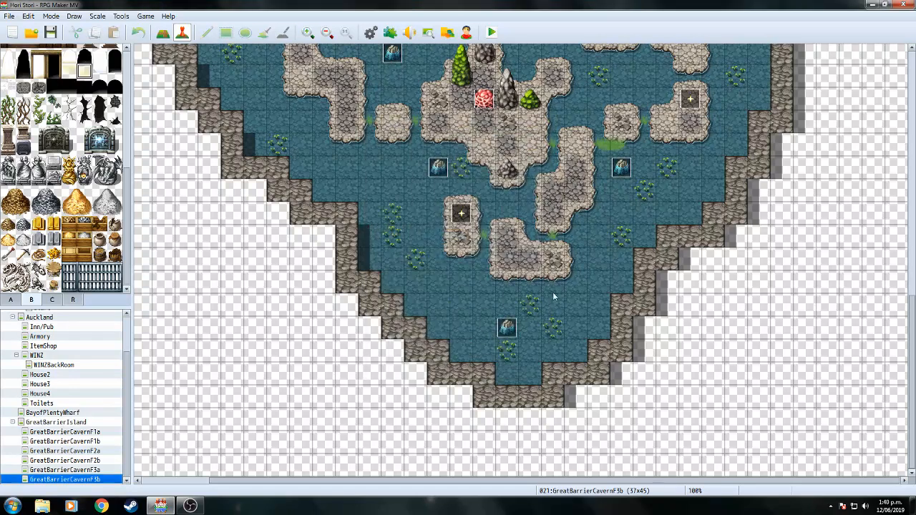
left_click(100, 470)
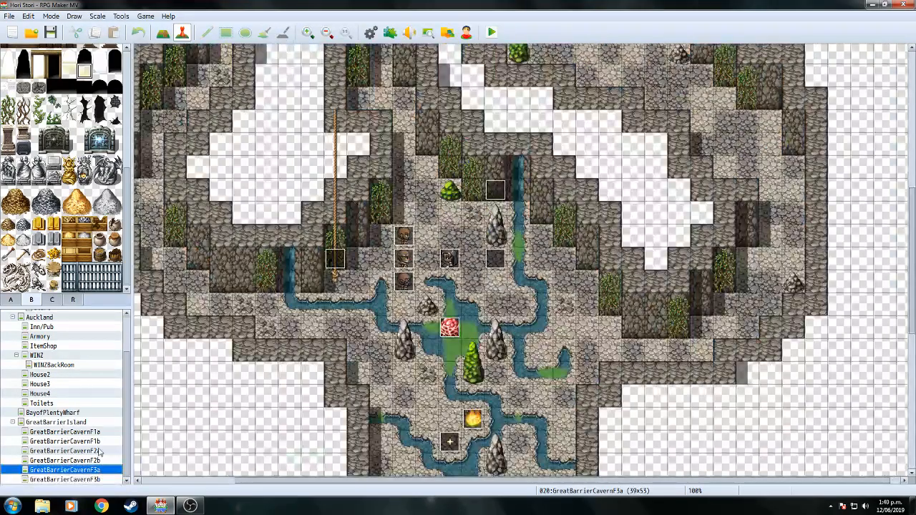
left_click(98, 461)
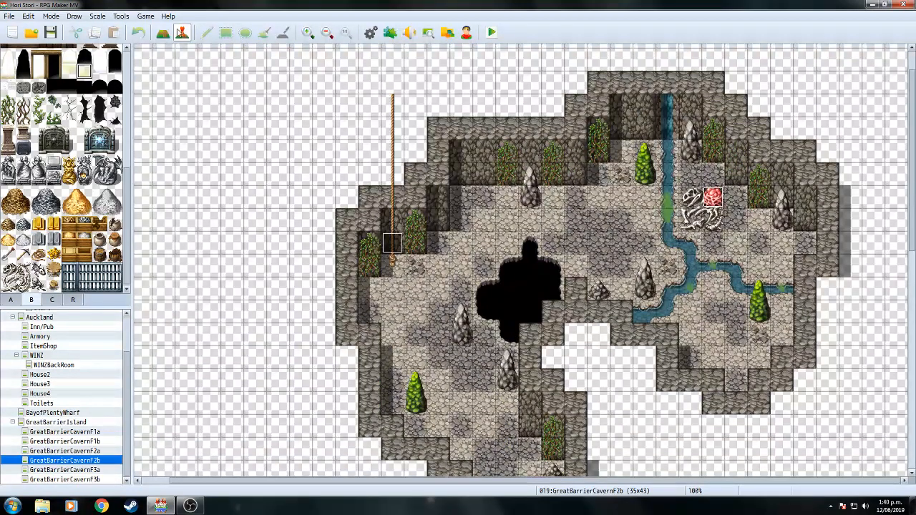
Create a new Player Touch event on the cave map and add a Show Text command.
double_click(531, 219)
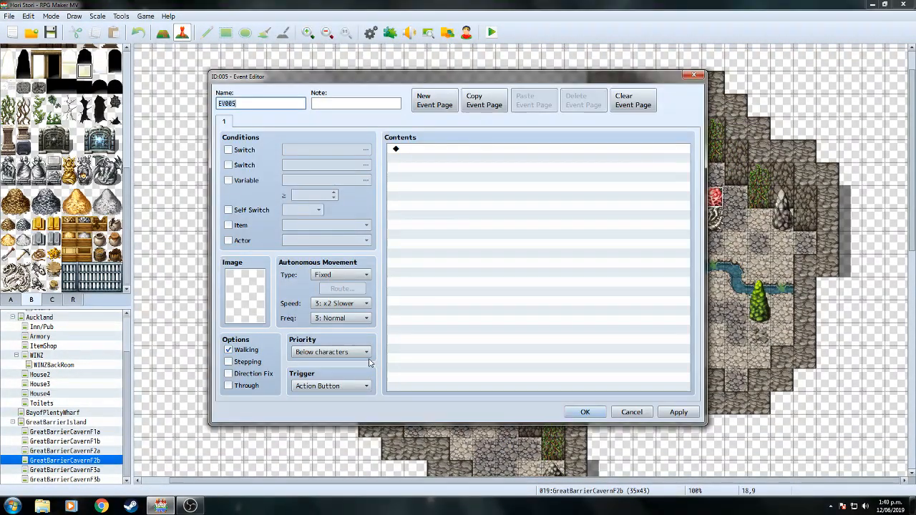
left_click(364, 386)
left_click(357, 407)
double_click(487, 188)
left_click(636, 413)
double_click(491, 188)
left_click(443, 124)
left_click(460, 125)
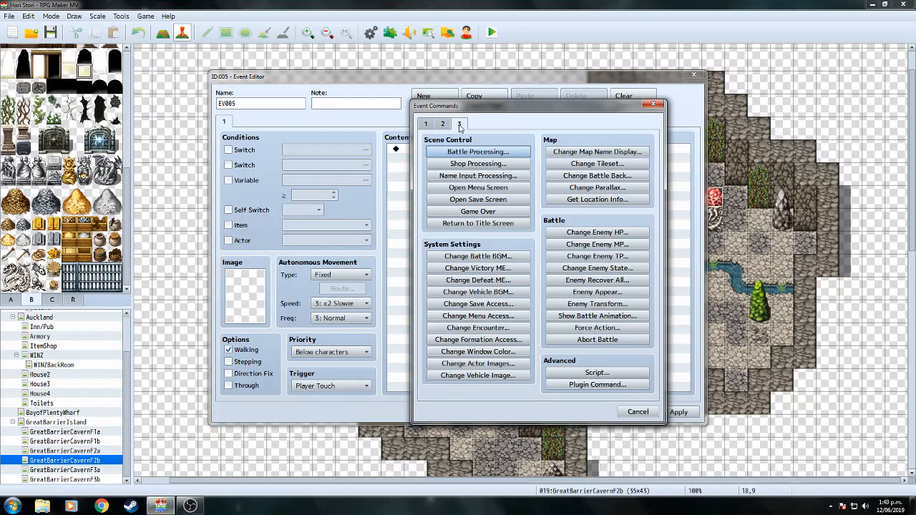
left_click(426, 124)
left_click(458, 152)
Choose James's face portrait for the message.
double_click(429, 251)
left_click_drag(462, 192, 464, 249)
left_click(415, 261)
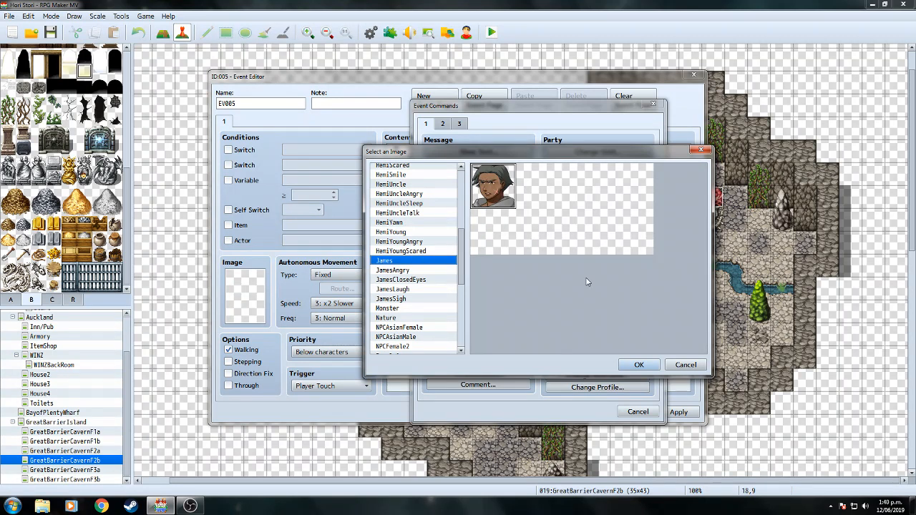
left_click(639, 366)
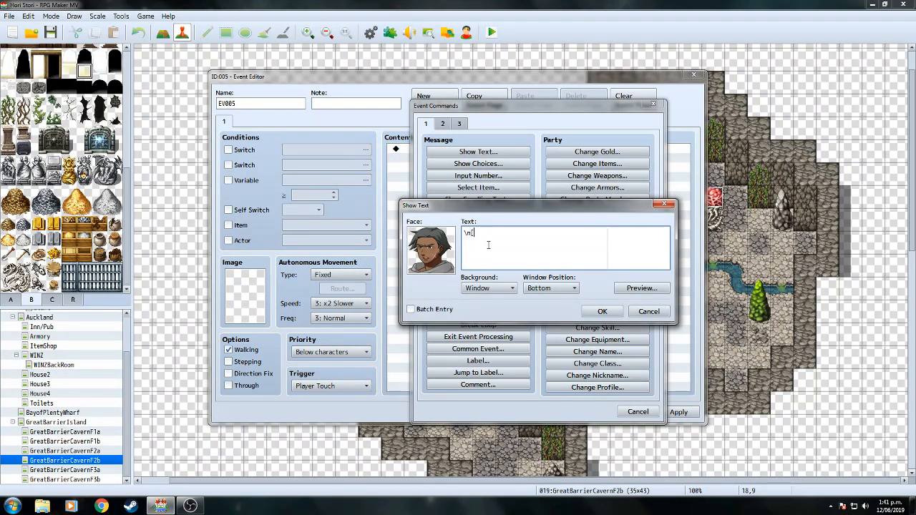
Write James's line "What the fuck is that?" under the \N[2] name code and confirm it.
key("Return")
type("\"")
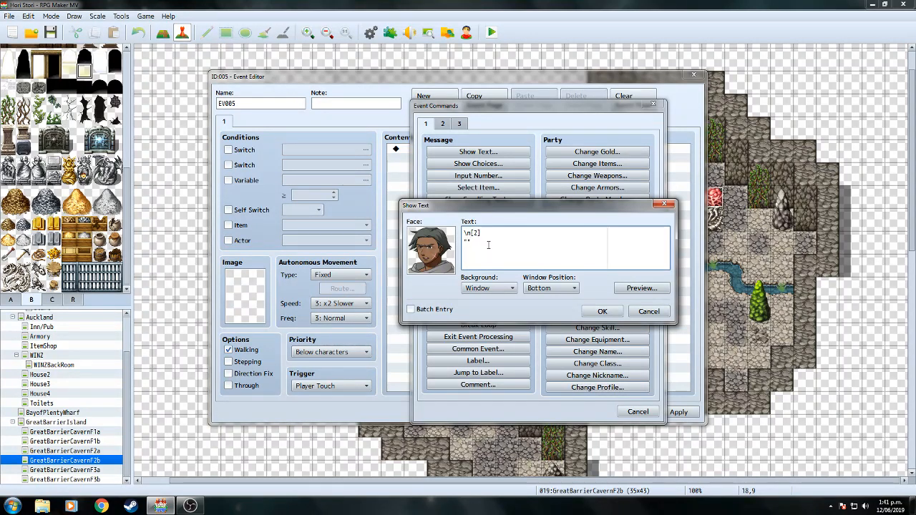
key("BackSpace")
type(", those must be")
key("BackSpace")
key("BackSpace")
key("BackSpace")
key("BackSpace")
key("BackSpace")
key("BackSpace")
key("BackSpace")
key("BackSpace")
key("BackSpace")
key("BackSpace")
key("BackSpace")
key("BackSpace")
key("BackSpace")
key("BackSpace")
key("BackSpace")
key("BackSpace")
key("BackSpace")
key("BackSpace")
key("BackSpace")
key("BackSpace")
type("What the fuck i")
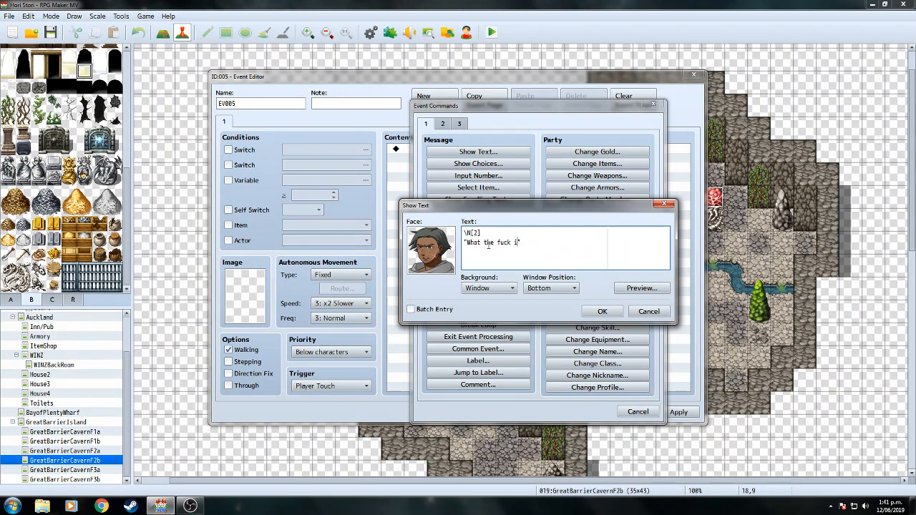
type("s that\"")
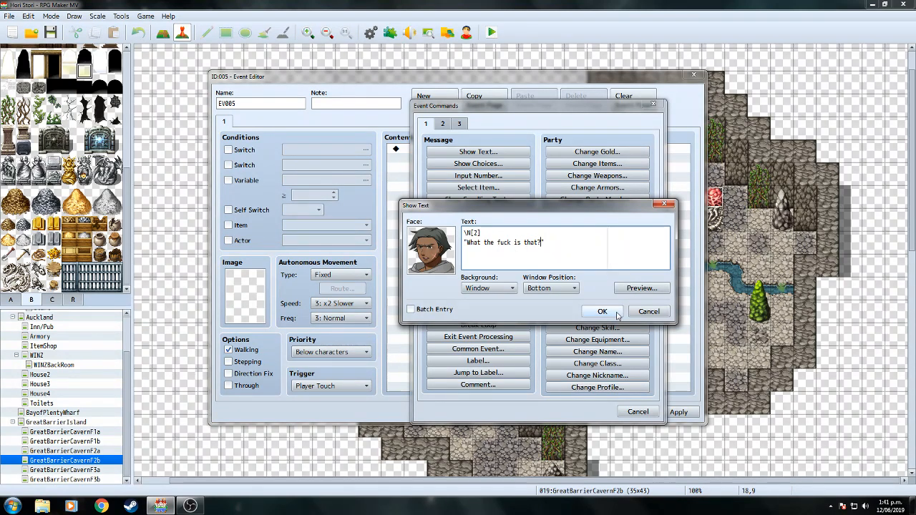
left_click(603, 312)
double_click(439, 177)
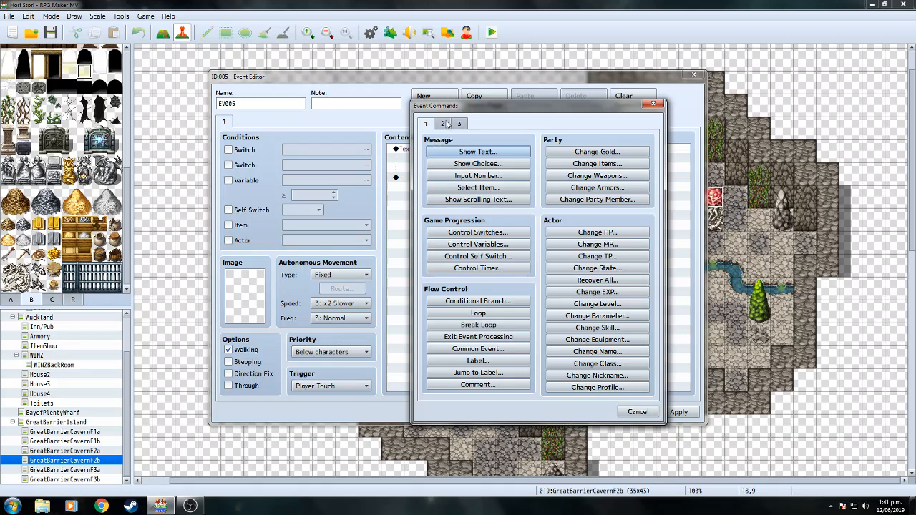
Add a Scroll Map command to EV005 and close the event editor.
left_click(444, 123)
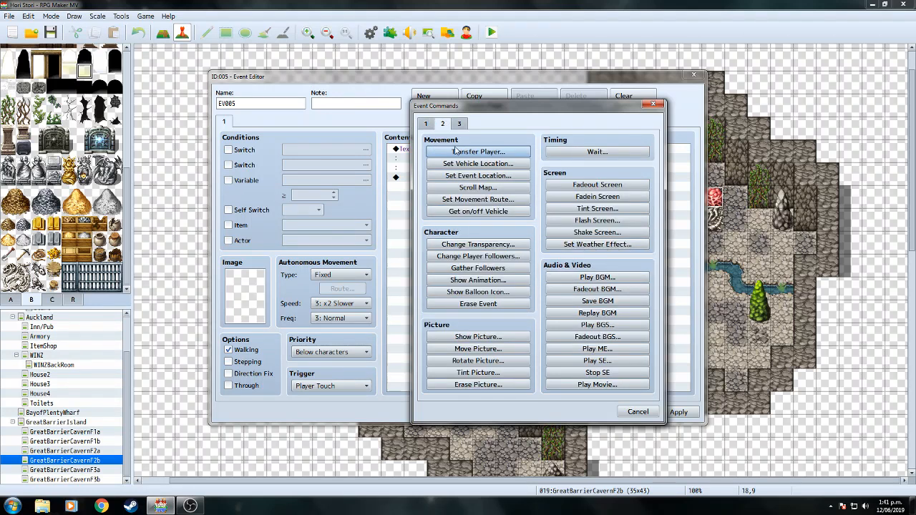
left_click(473, 189)
left_click(526, 292)
left_click(585, 412)
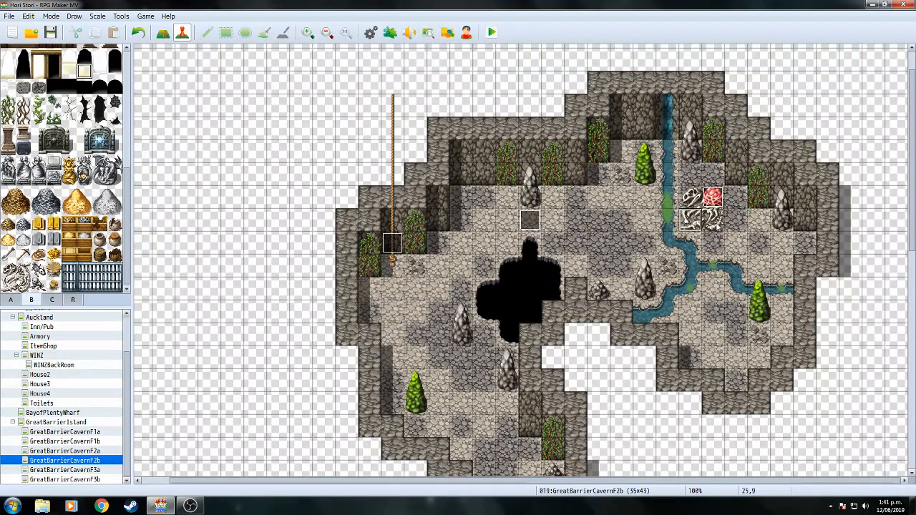
Change EV005's Scroll Map command to scroll right 8 tiles at x2 Faster speed.
double_click(530, 221)
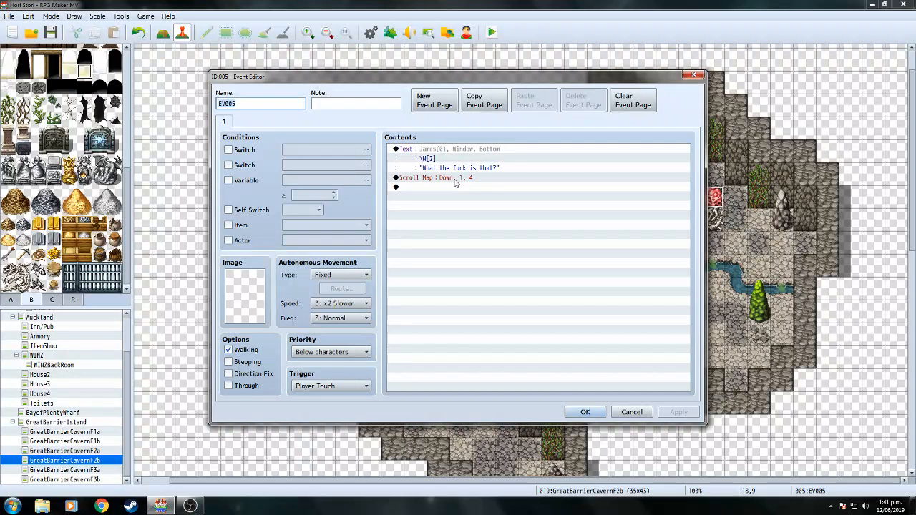
right_click(456, 180)
left_click(476, 197)
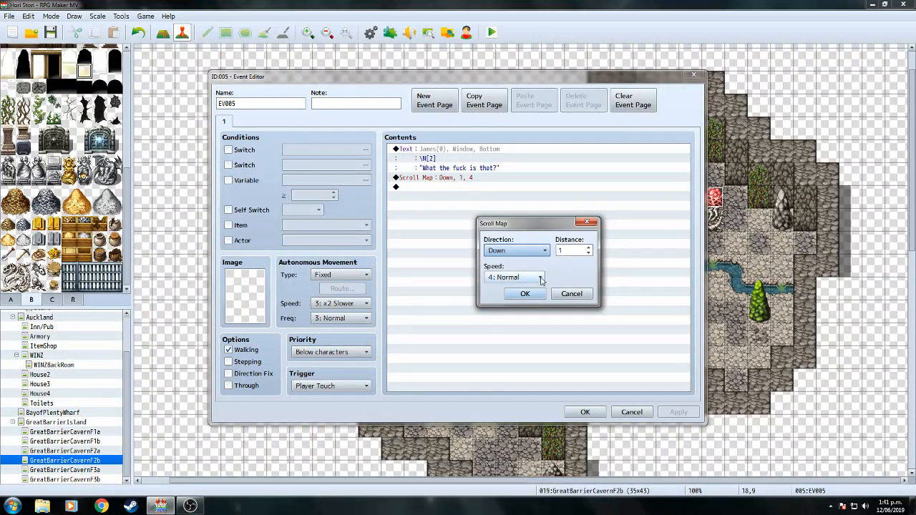
left_click(543, 250)
left_click(501, 285)
left_click(576, 250)
type("8")
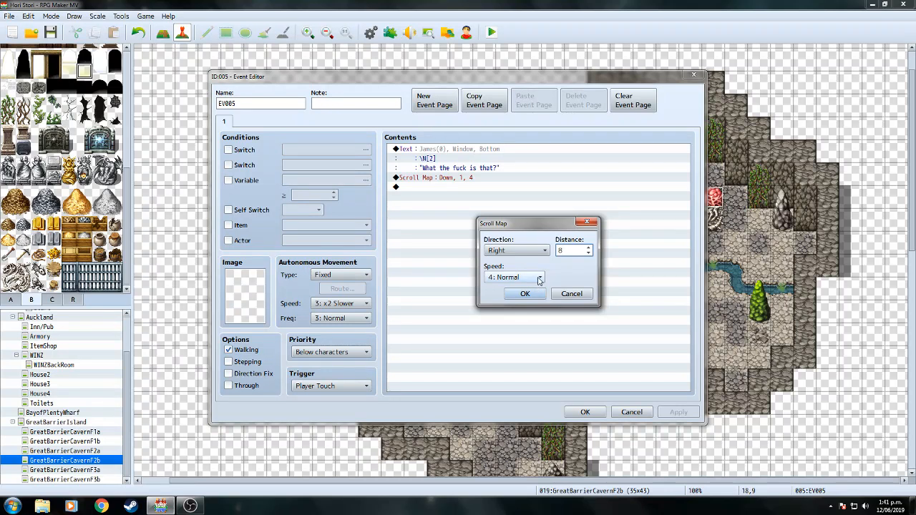
left_click(515, 277)
left_click(510, 333)
left_click(534, 295)
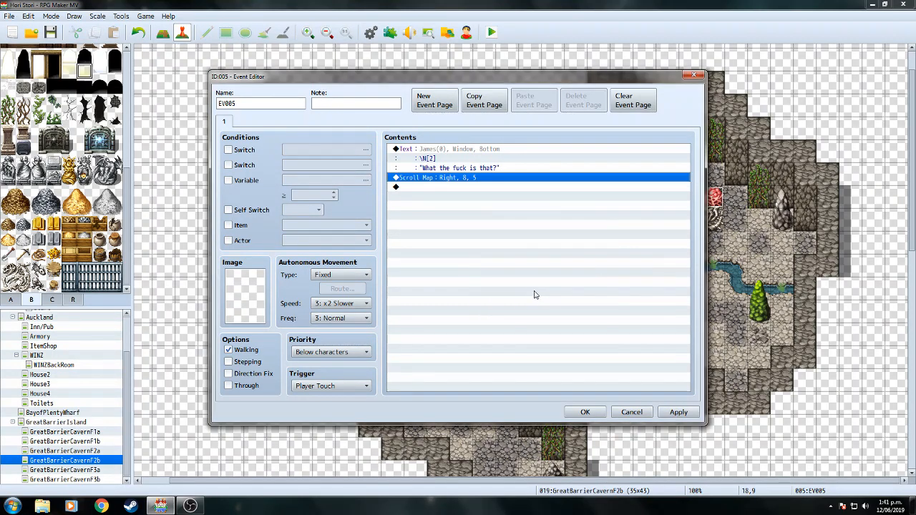
Add a 60-frame Wait after the scroll.
left_click(473, 188)
double_click(473, 188)
left_click(598, 152)
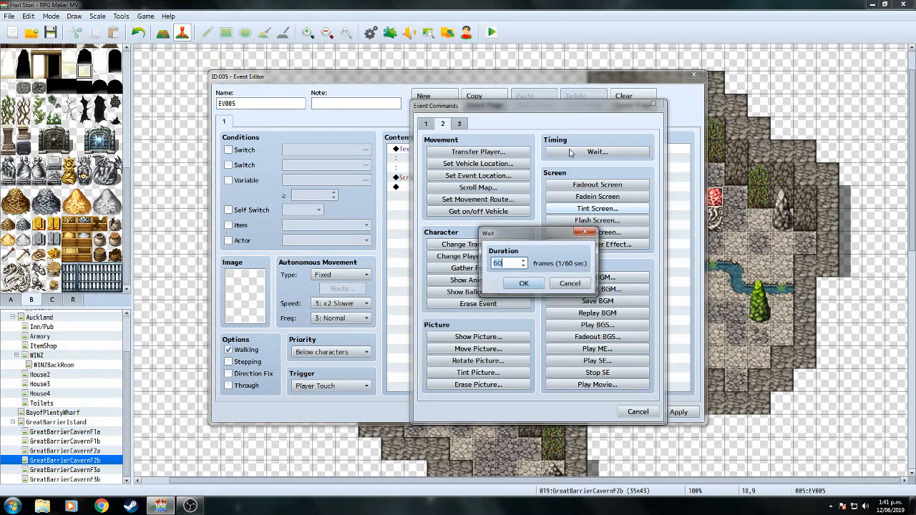
left_click(527, 284)
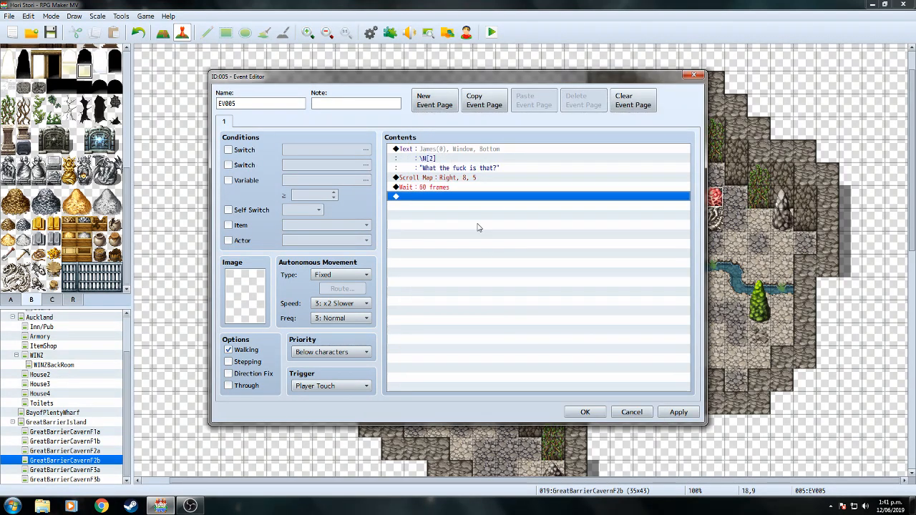
Duplicate the Scroll Map command below the wait and set the copy to scroll left.
left_click(466, 177)
right_click(466, 177)
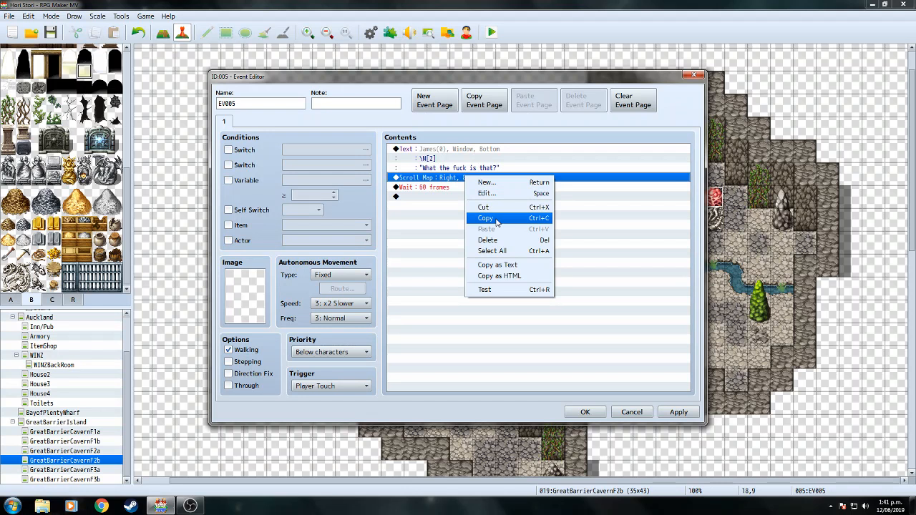
left_click(530, 220)
left_click(473, 213)
right_click(473, 213)
left_click(486, 262)
left_click(466, 198)
right_click(467, 197)
left_click(484, 214)
left_click(519, 250)
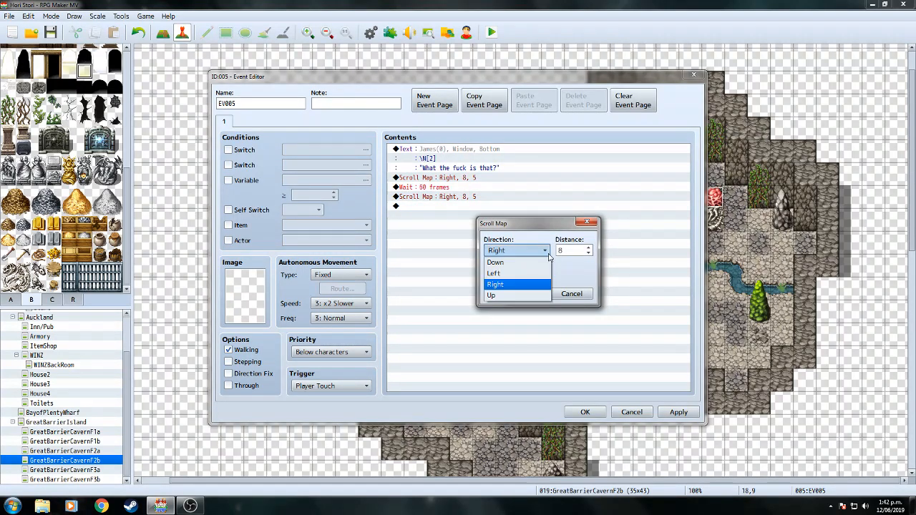
left_click(522, 273)
left_click(524, 294)
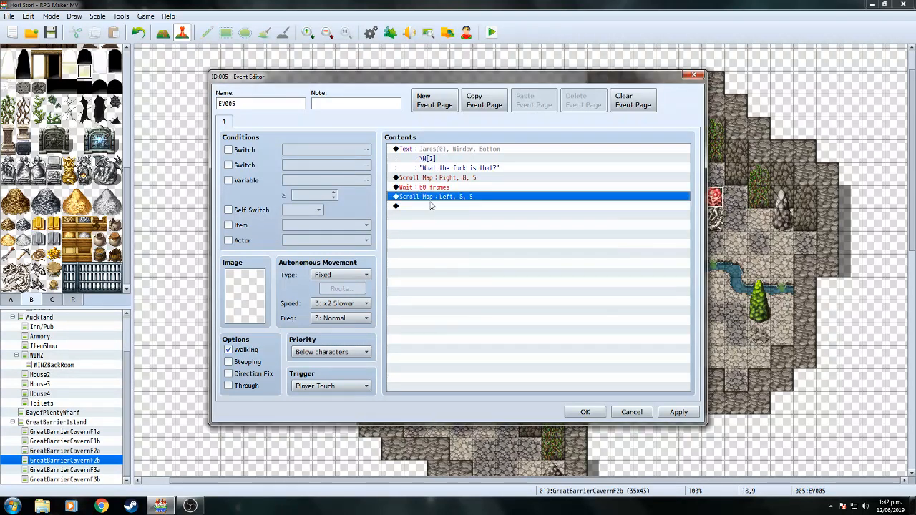
Check the left scroll's settings, then add a second 60-frame Wait after it.
left_click(441, 207)
right_click(441, 209)
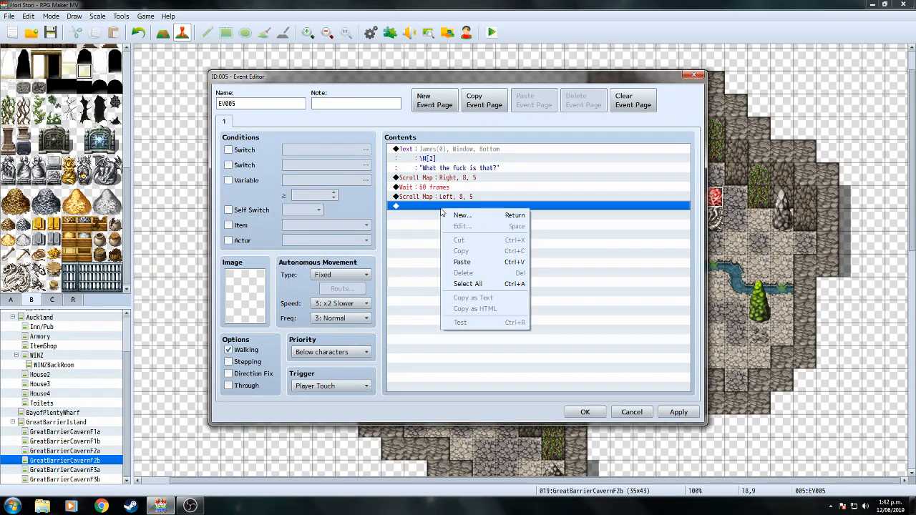
right_click(433, 197)
left_click(459, 213)
left_click(525, 293)
double_click(438, 209)
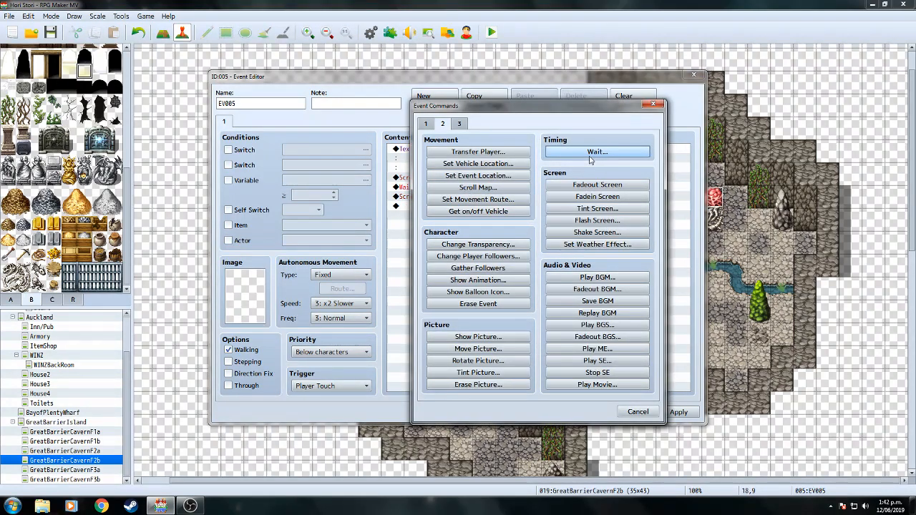
left_click(594, 151)
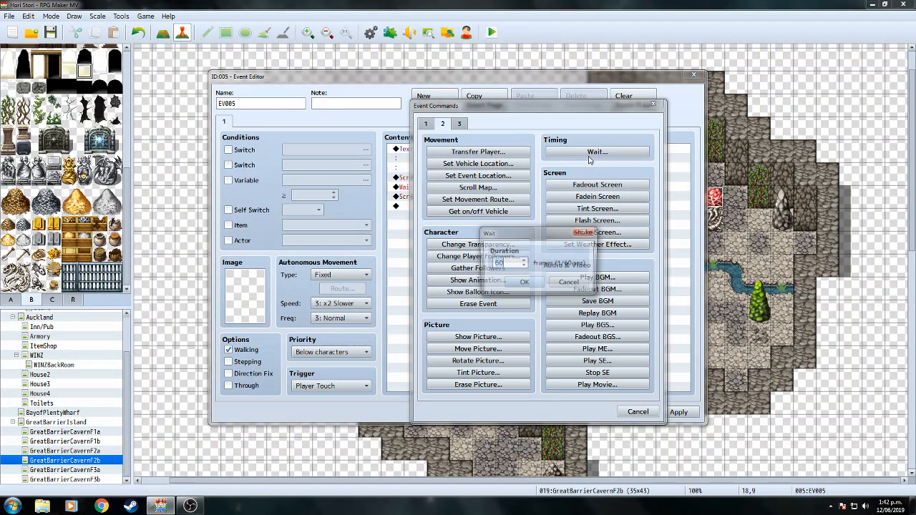
left_click(525, 284)
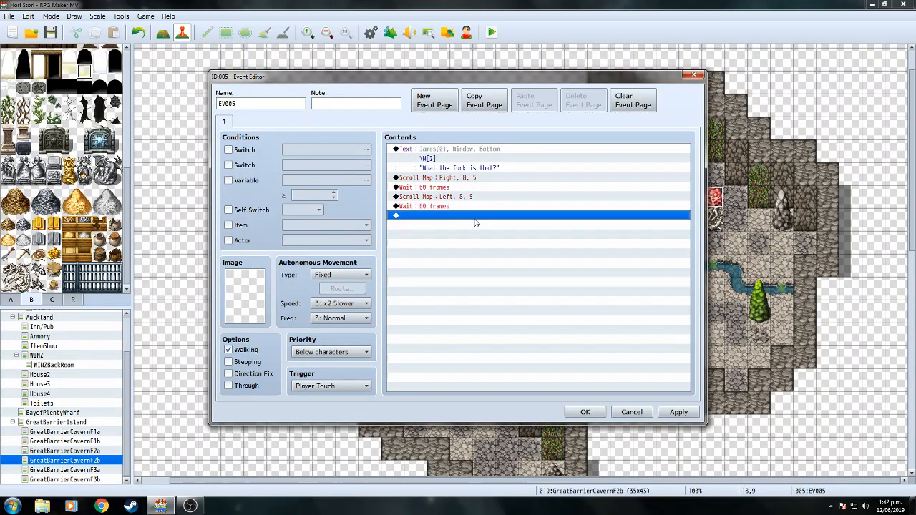
End the event with Control Self Switch A set to ON.
double_click(484, 219)
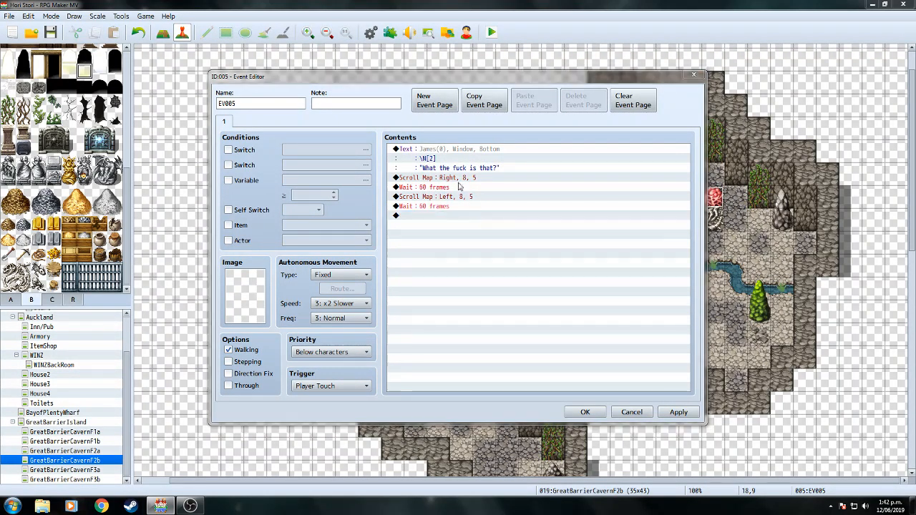
left_click(426, 124)
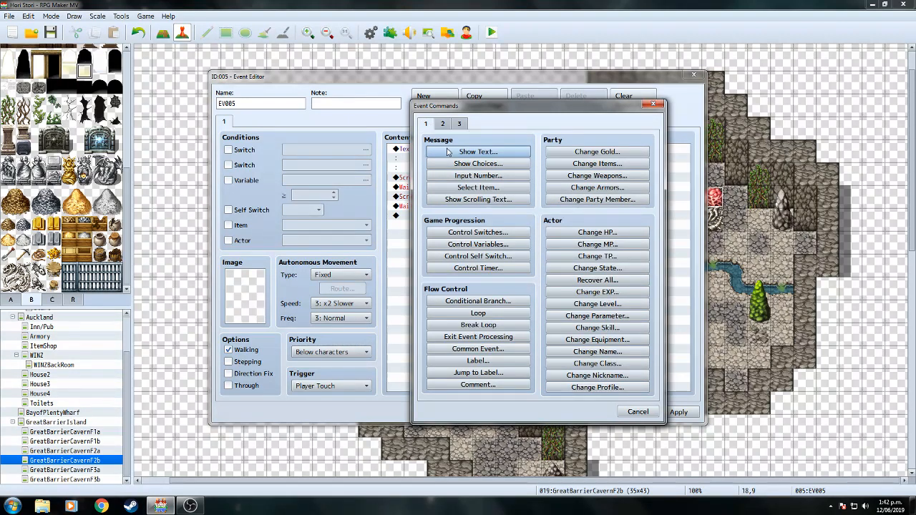
left_click(478, 256)
left_click(524, 299)
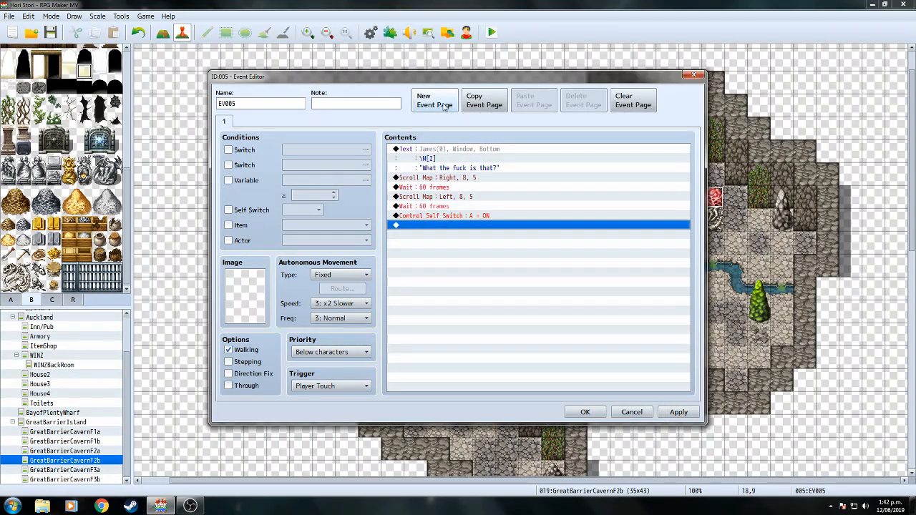
Create EV005 page 2 conditioned on Self Switch A.
left_click(426, 105)
left_click(228, 210)
left_click(224, 122)
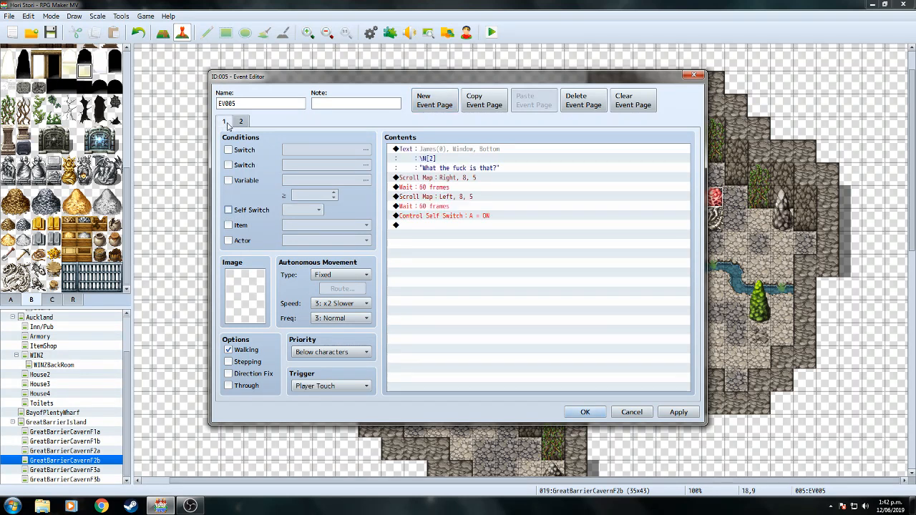
Insert Show Balloon Icon: Player, Exclamation at the top of page 1 and save EV005.
left_click(496, 157)
key("Insert")
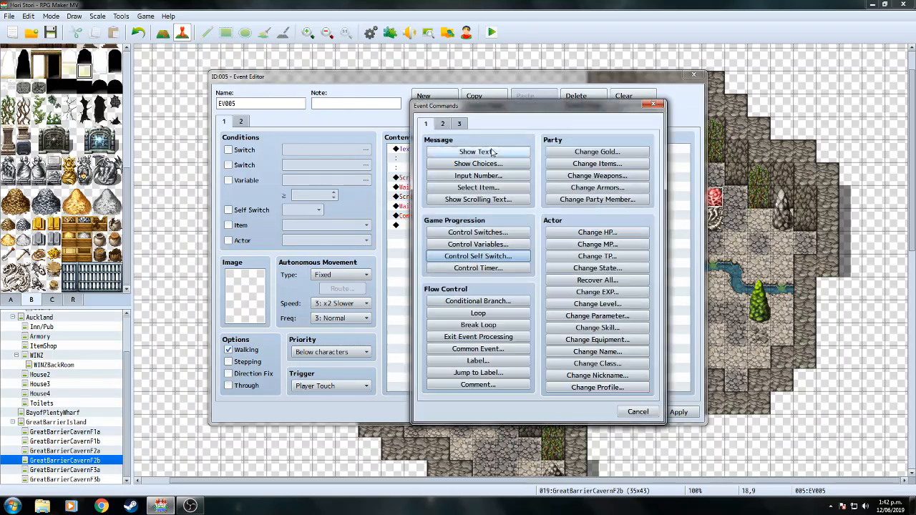
left_click(443, 125)
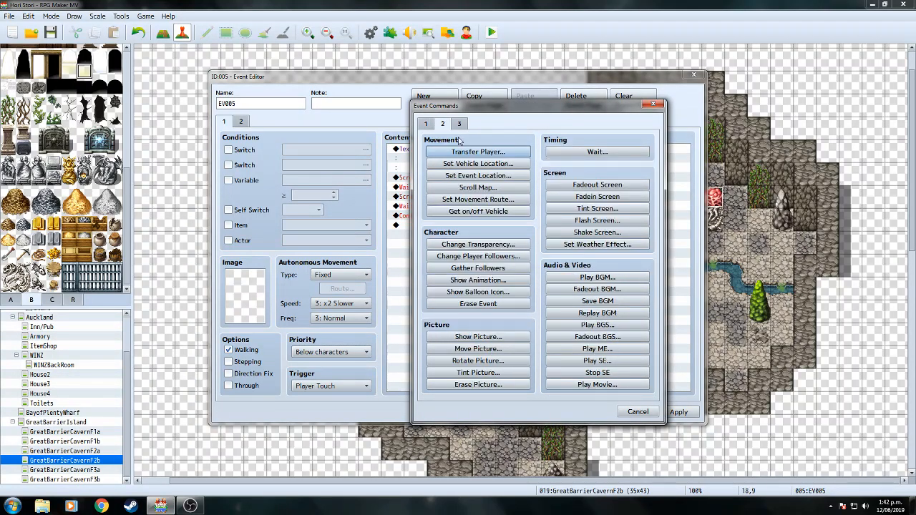
left_click(499, 294)
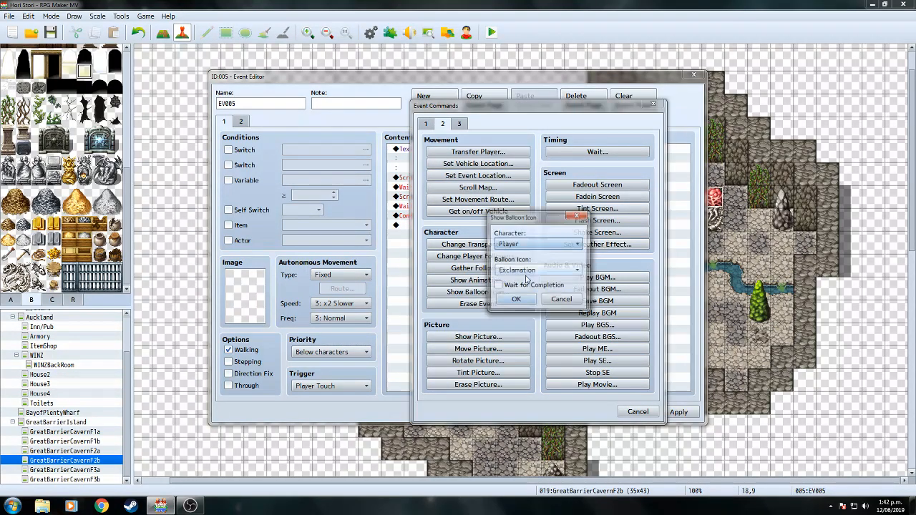
left_click(506, 300)
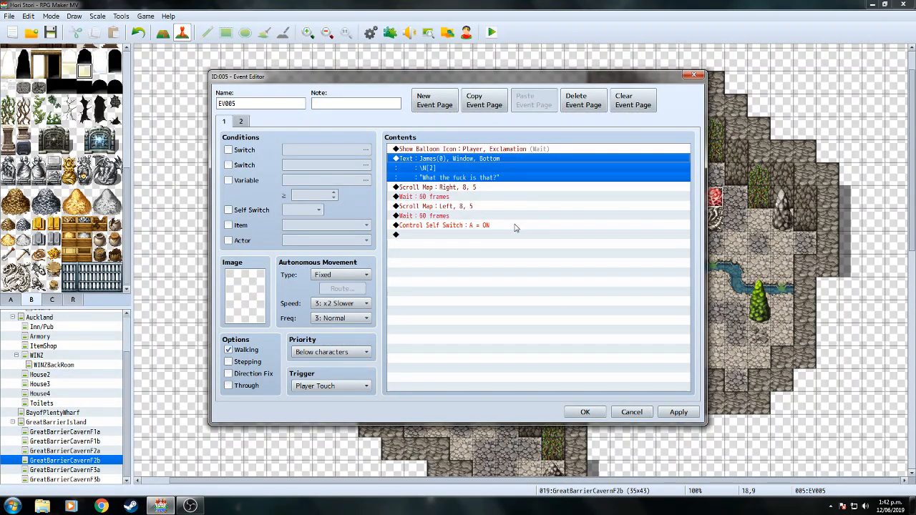
left_click(585, 413)
Review the nest event EV003's commands and close its editor.
scroll(912, 174, "down", 1)
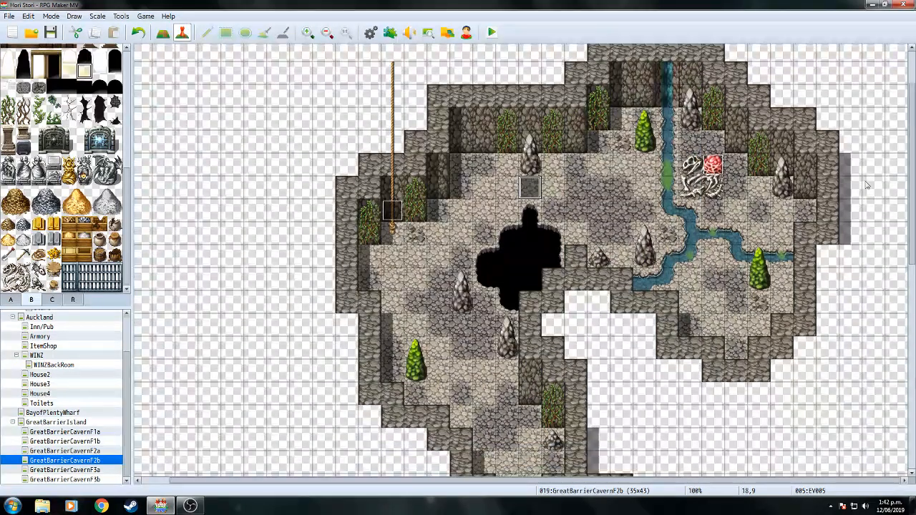
double_click(714, 166)
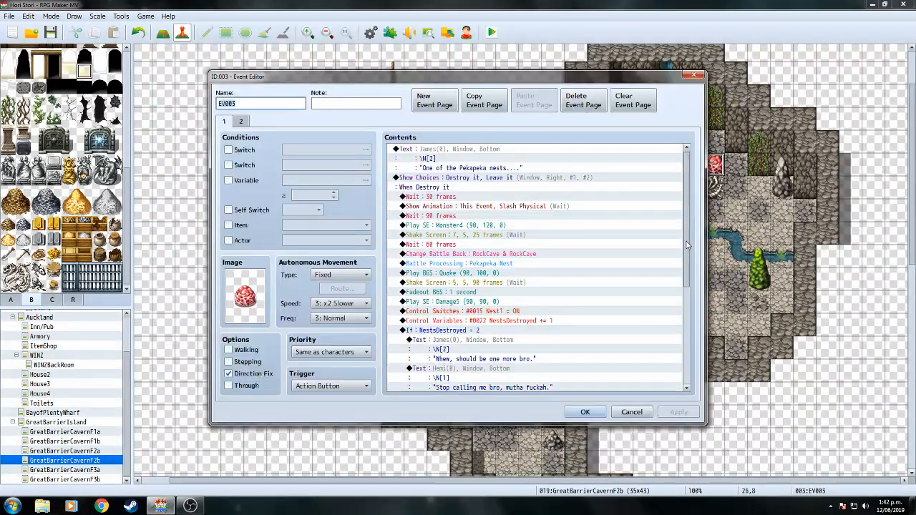
left_click_drag(687, 236, 690, 385)
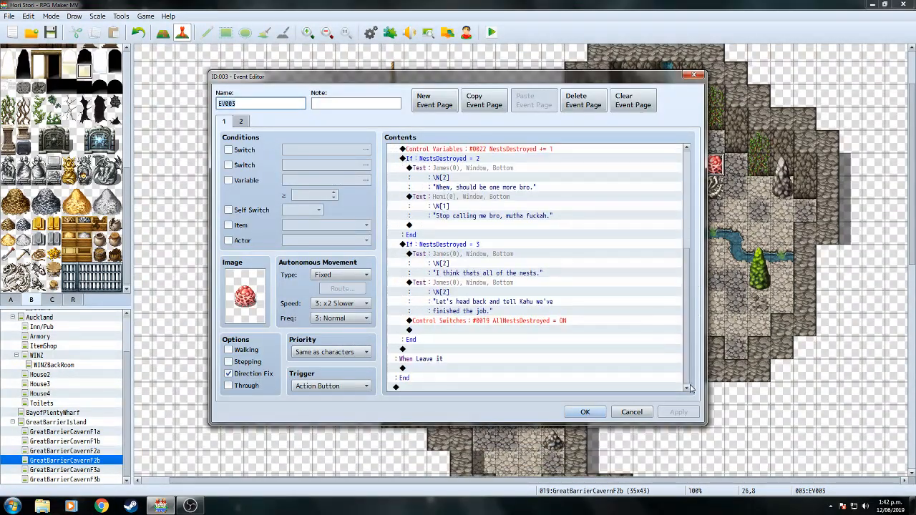
left_click(585, 413)
Open the Database's Common Events and select the empty entry 0003.
left_click(371, 32)
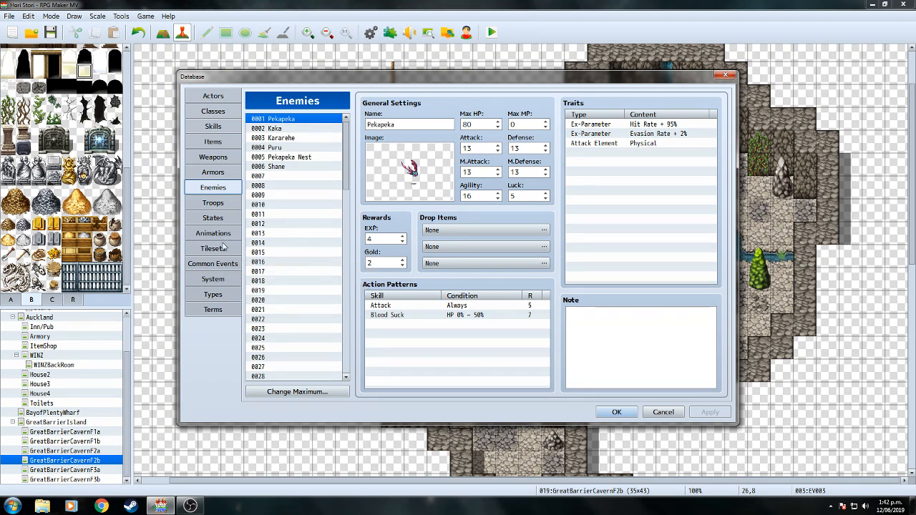
left_click(225, 247)
left_click(225, 265)
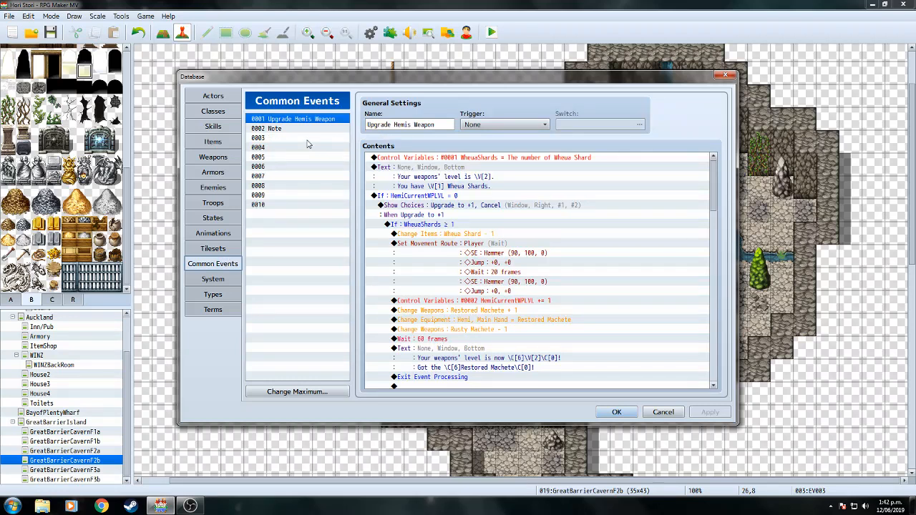
scroll(718, 179, "down", 5)
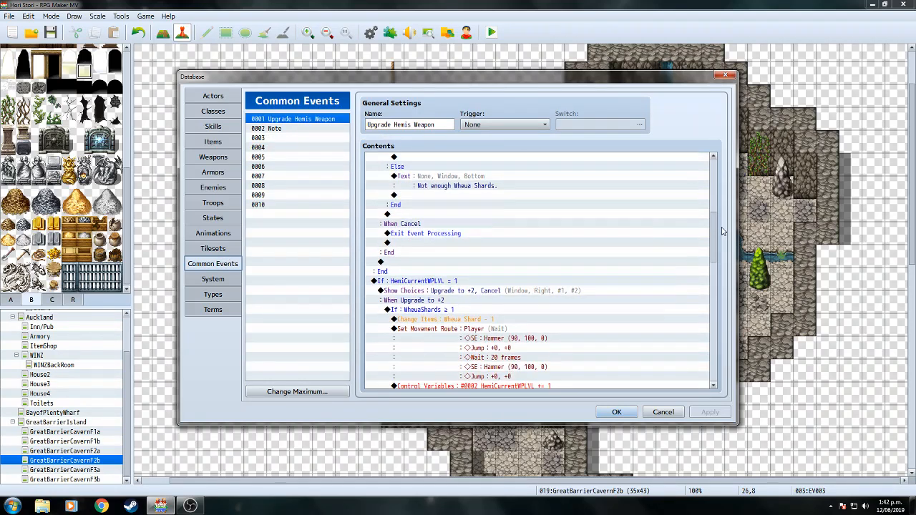
left_click(309, 137)
Name common event 0003 AfterBattleRevive and set its trigger to Parallel.
left_click(413, 126)
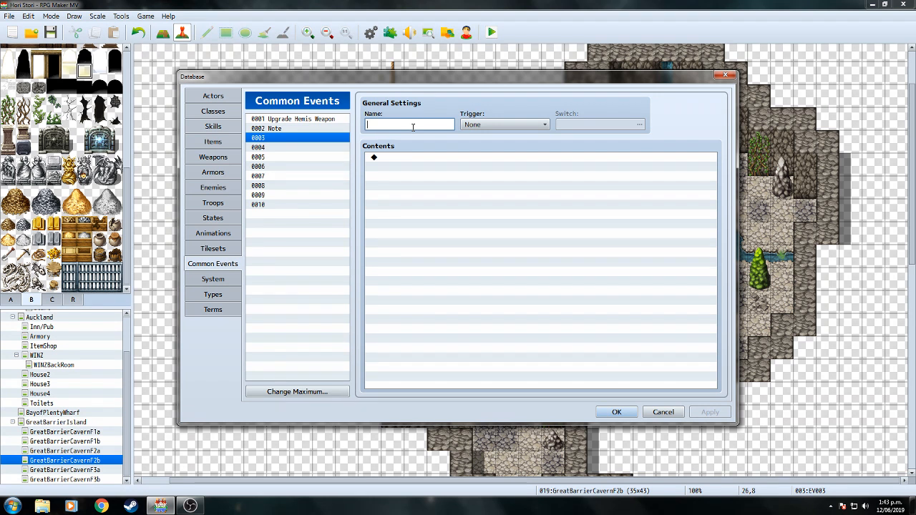
type("AfterBattleRevive")
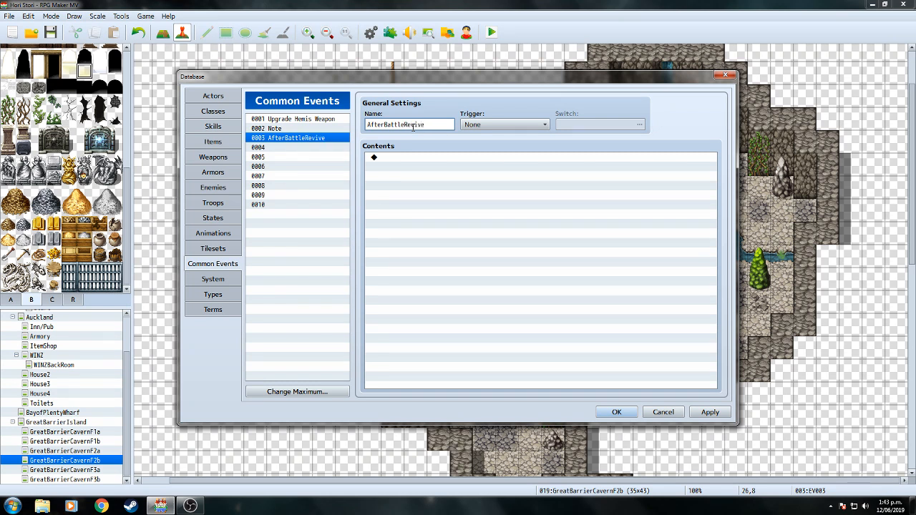
left_click(547, 126)
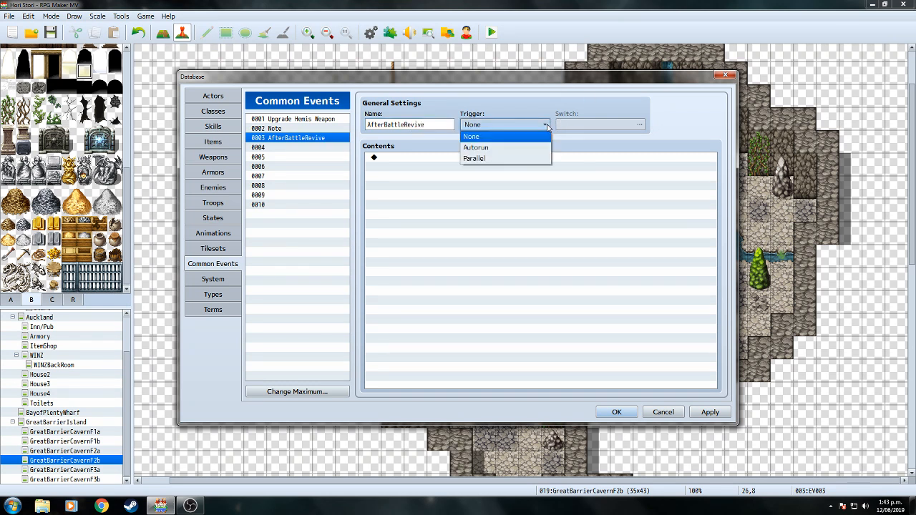
left_click(519, 158)
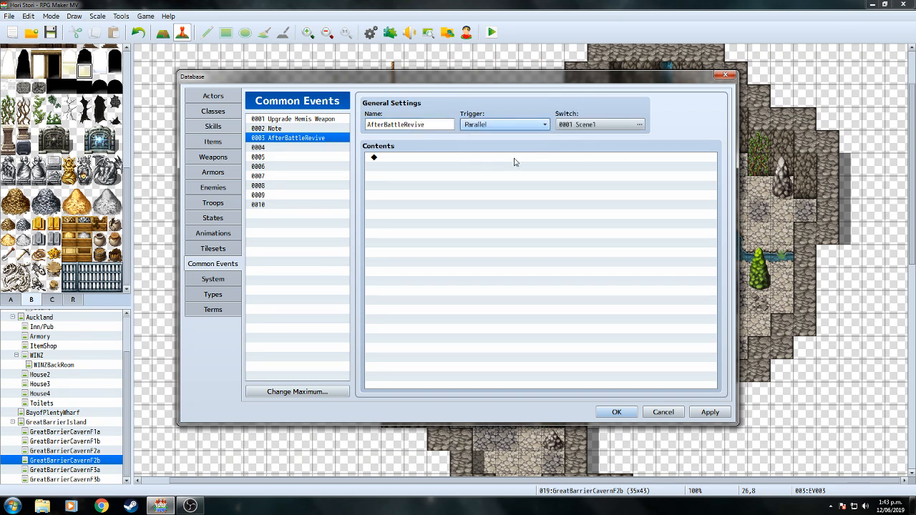
Keep switch 0001 Scene1 as the condition and close the Database with OK.
left_click(640, 125)
left_click(391, 163)
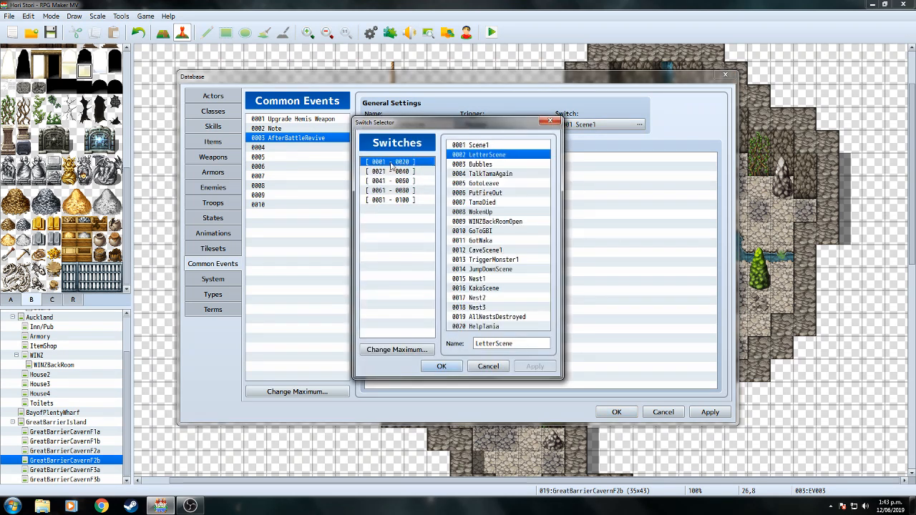
left_click(514, 145)
left_click(499, 367)
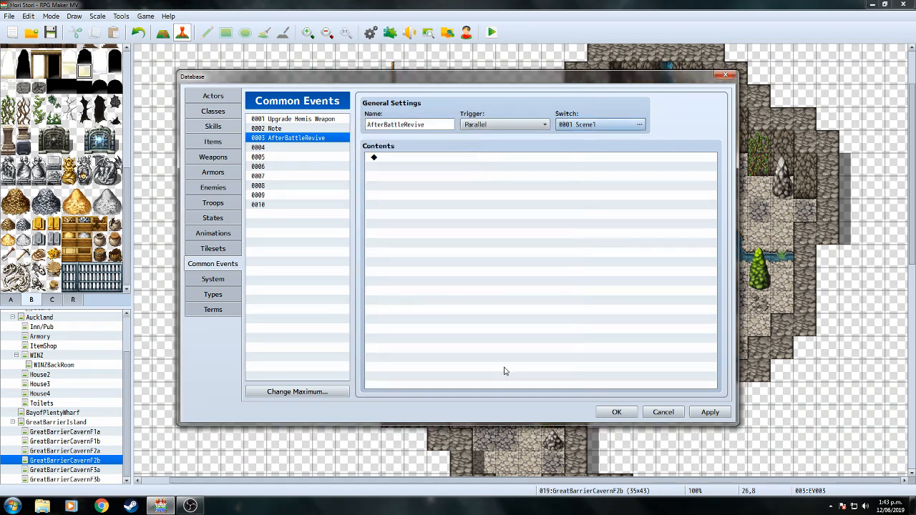
left_click(618, 413)
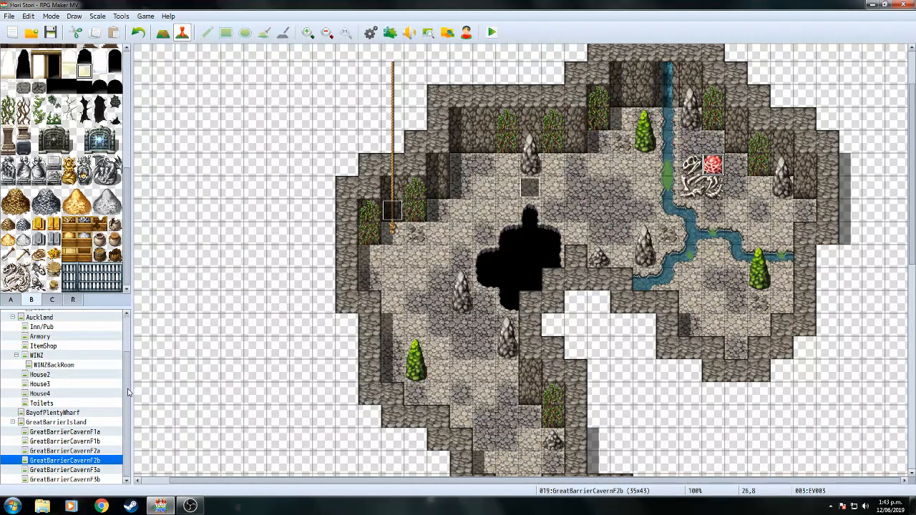
scroll(127, 379, "up", 2)
Inspect both pages of the Start map's event without saving changes.
left_click(52, 353)
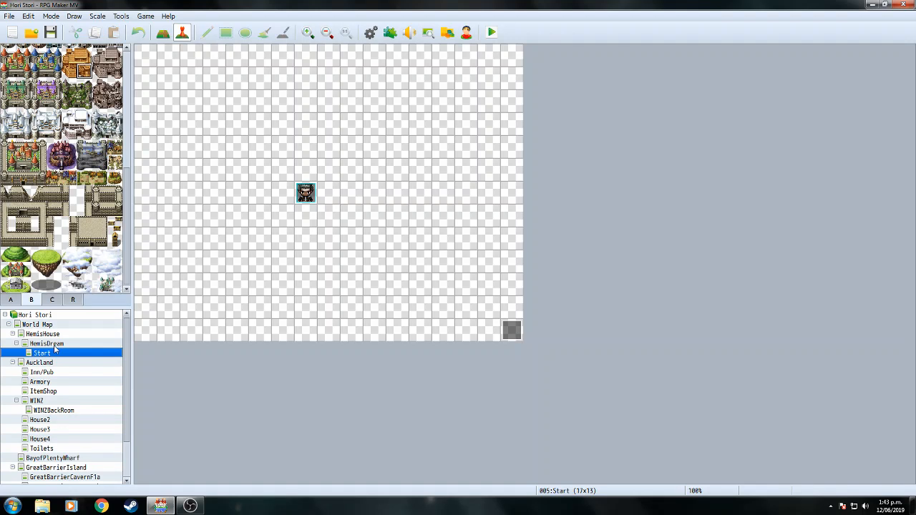
left_click(47, 344)
left_click(47, 353)
double_click(503, 330)
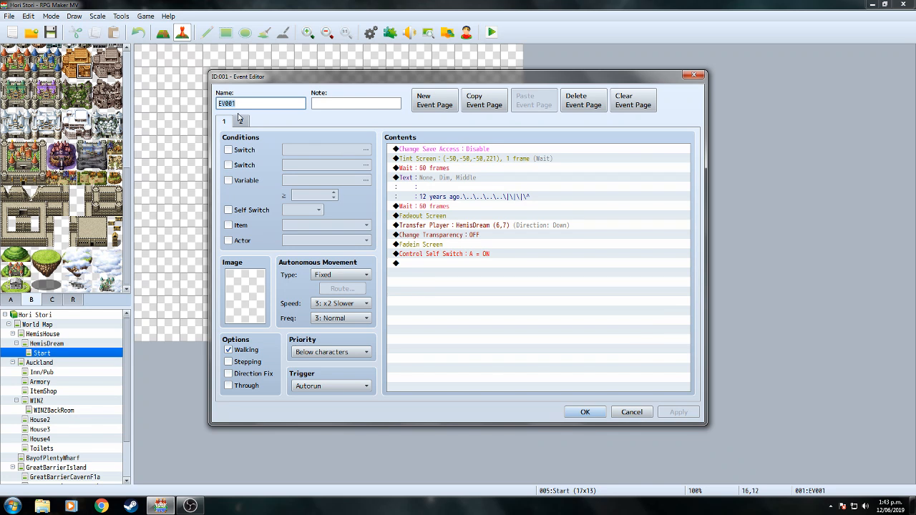
left_click(240, 120)
left_click(632, 412)
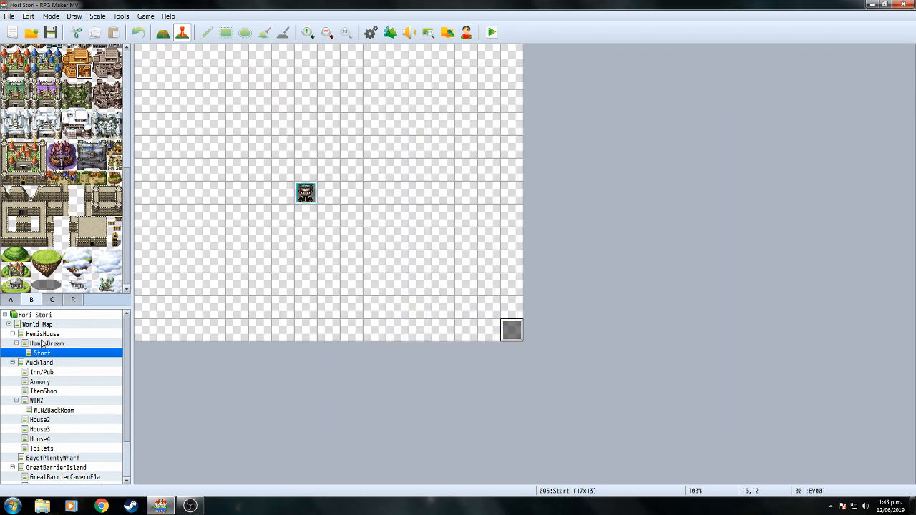
Review the Tama event on HemisDream, cancel, and leave HemisDream selected in the map tree.
left_click(45, 345)
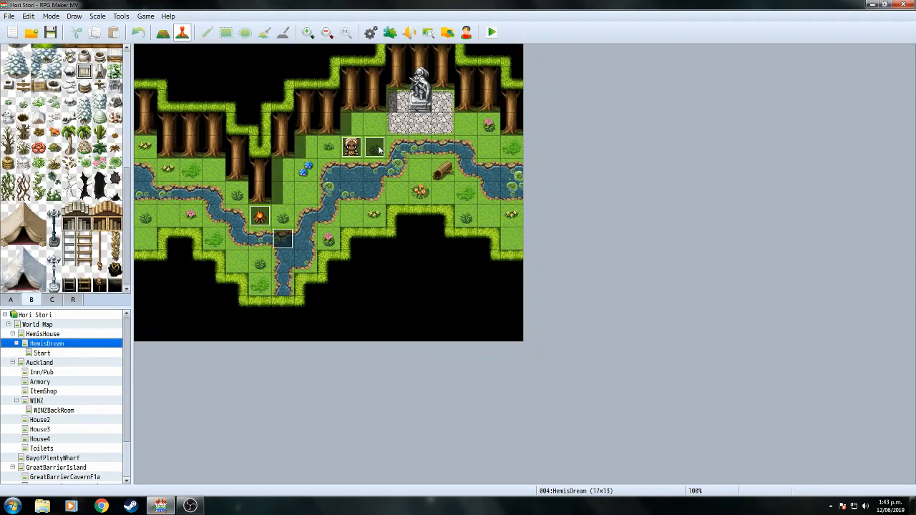
double_click(360, 149)
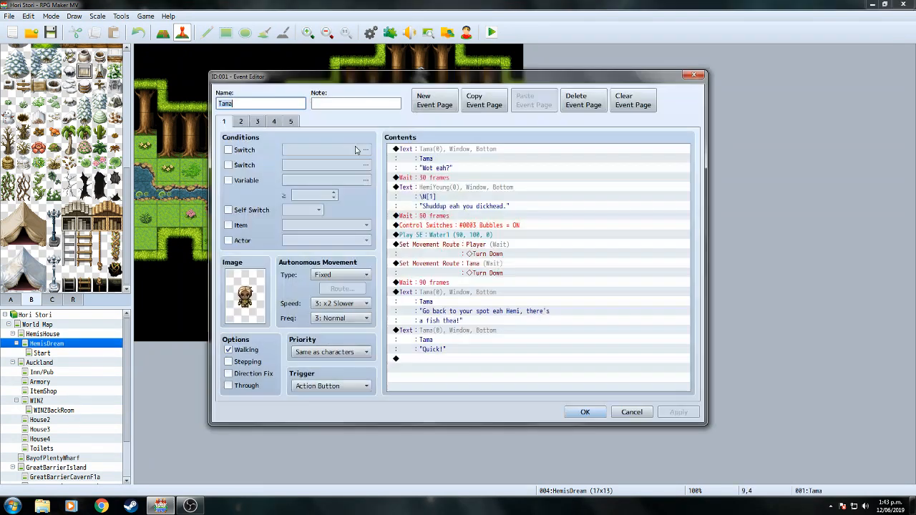
left_click_drag(688, 184, 698, 329)
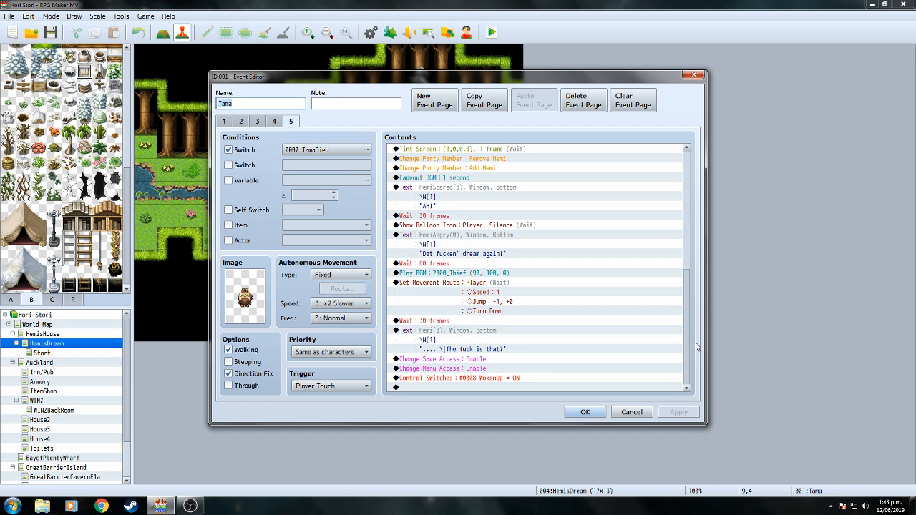
left_click_drag(698, 347, 698, 166)
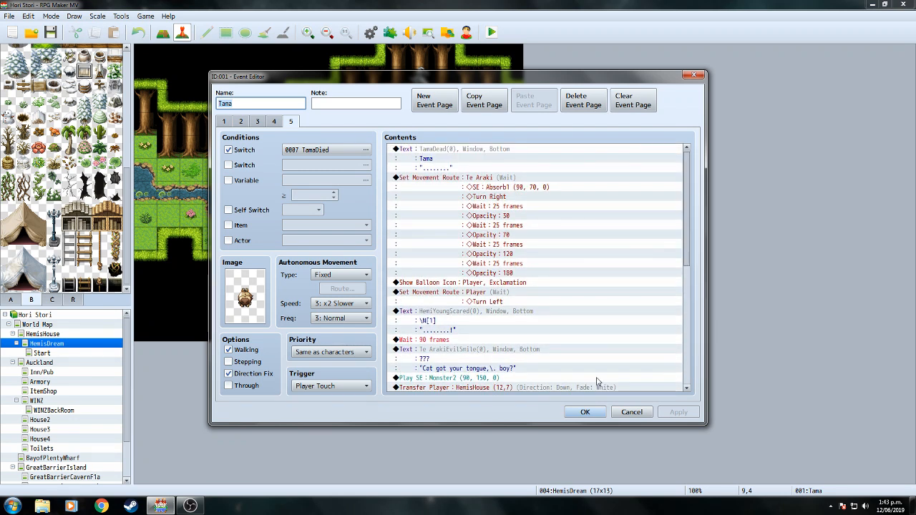
left_click(633, 413)
left_click(43, 334)
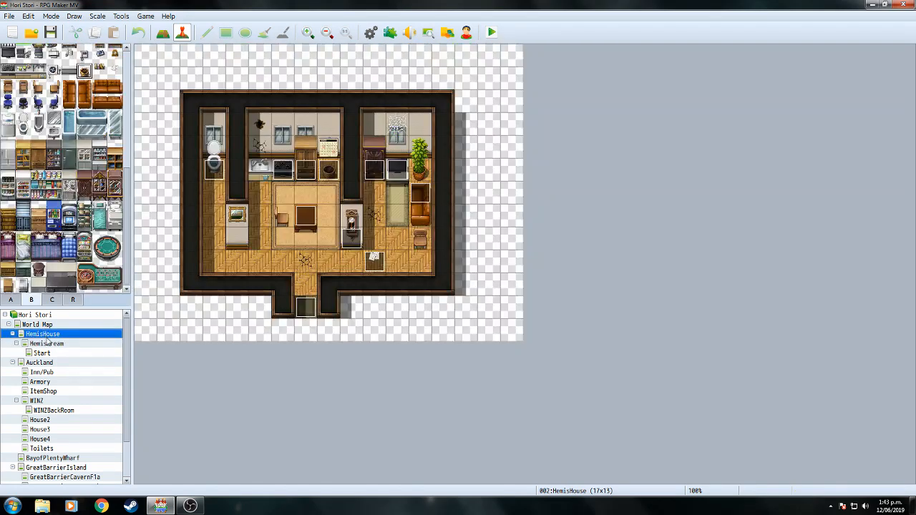
left_click(49, 345)
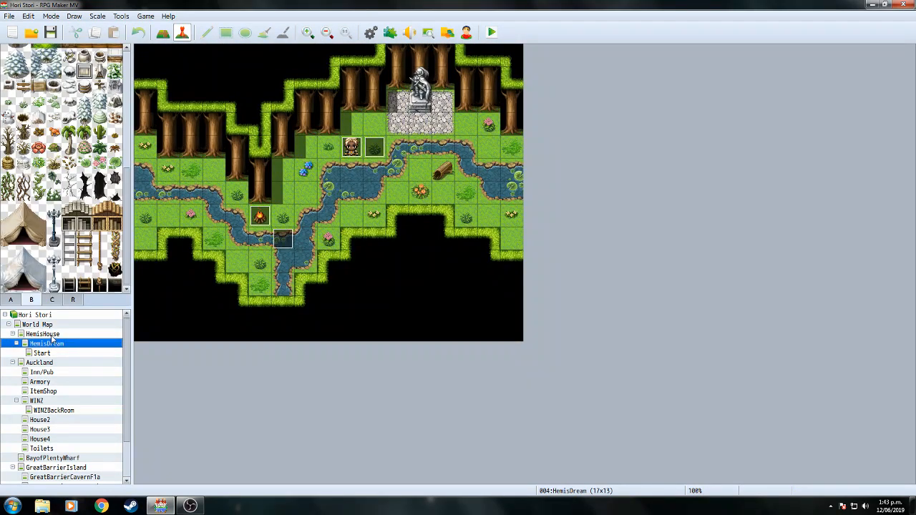
left_click(45, 334)
left_click(54, 345)
Set AfterBattleRevive's switch to 0008 WokenUp, keeping the Parallel trigger.
left_click(372, 33)
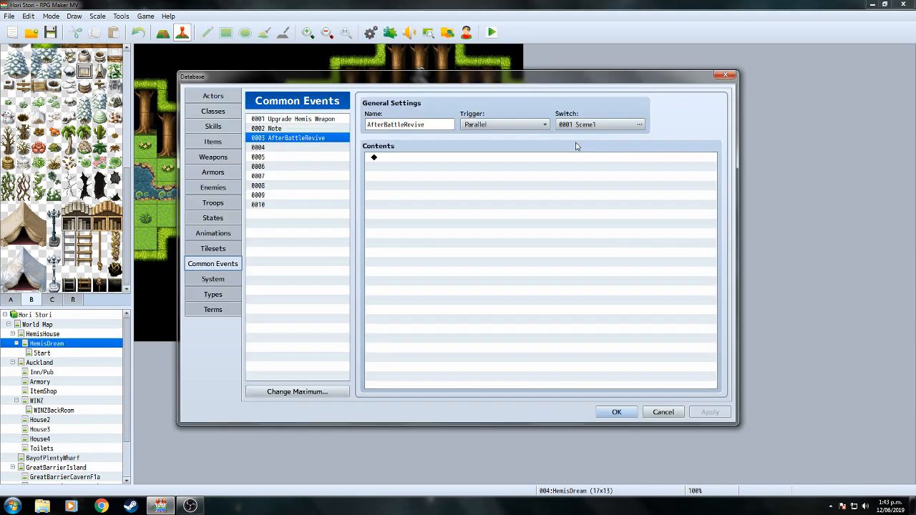
left_click(639, 125)
left_click(492, 213)
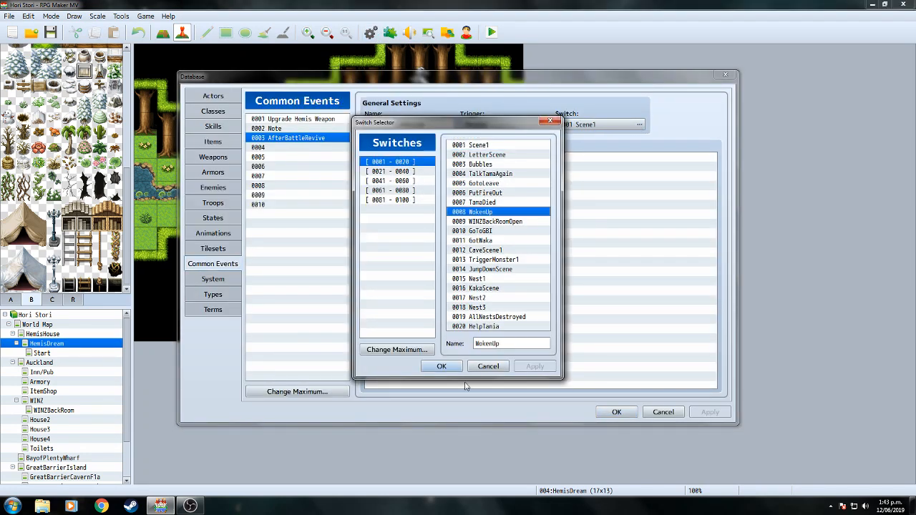
left_click(442, 366)
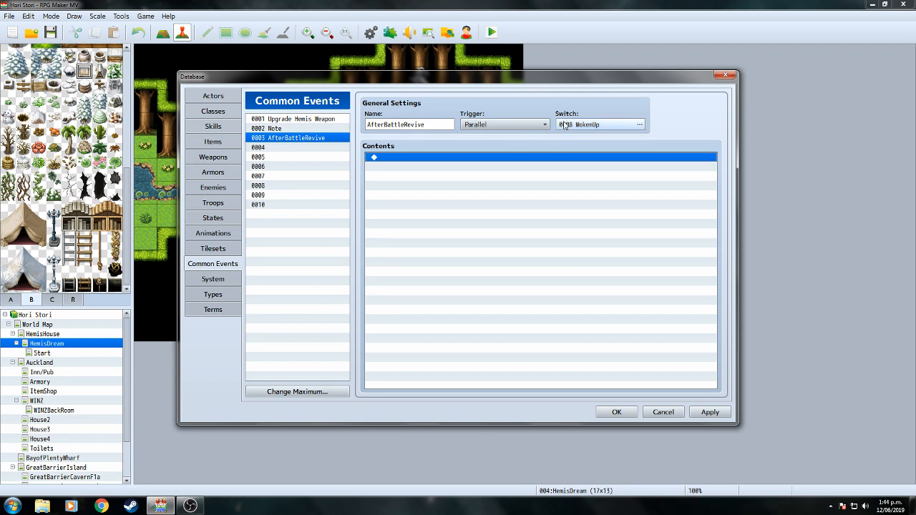
left_click(546, 125)
left_click(497, 158)
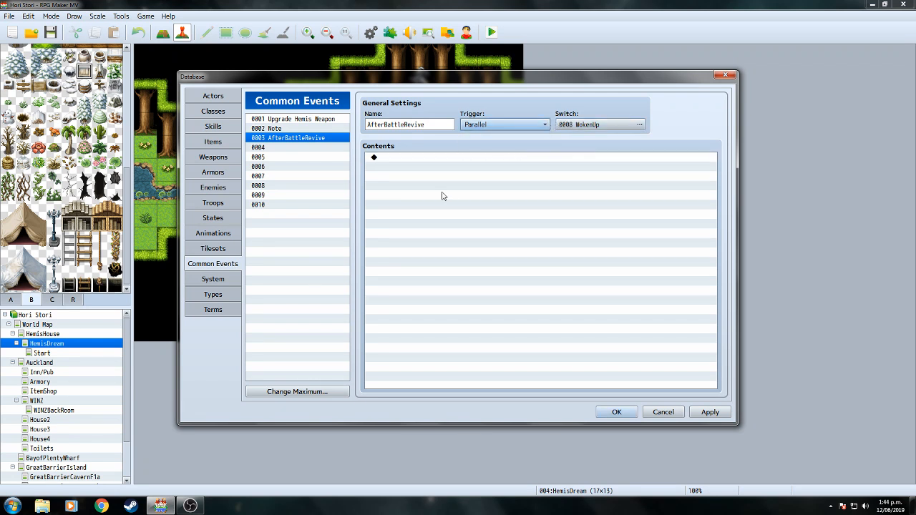
Add a Conditional Branch: If actor Hemi is affected by Knockout.
double_click(441, 196)
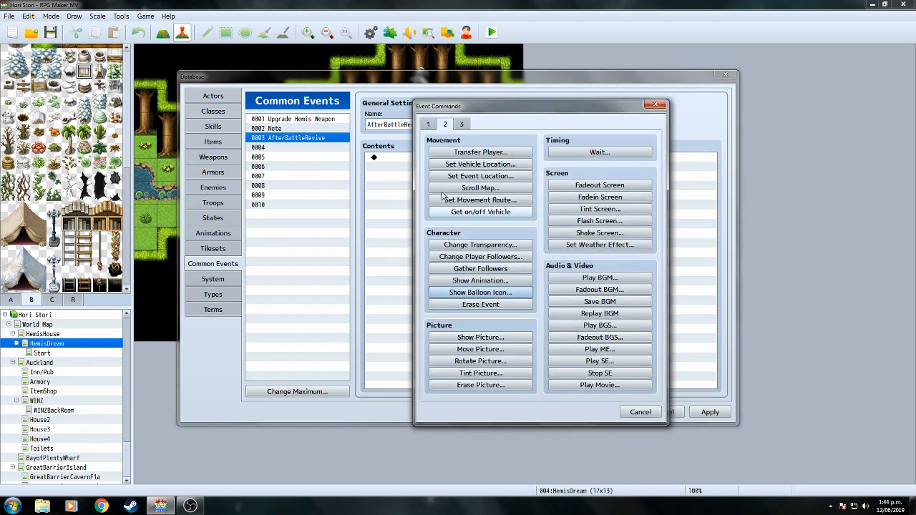
left_click(427, 125)
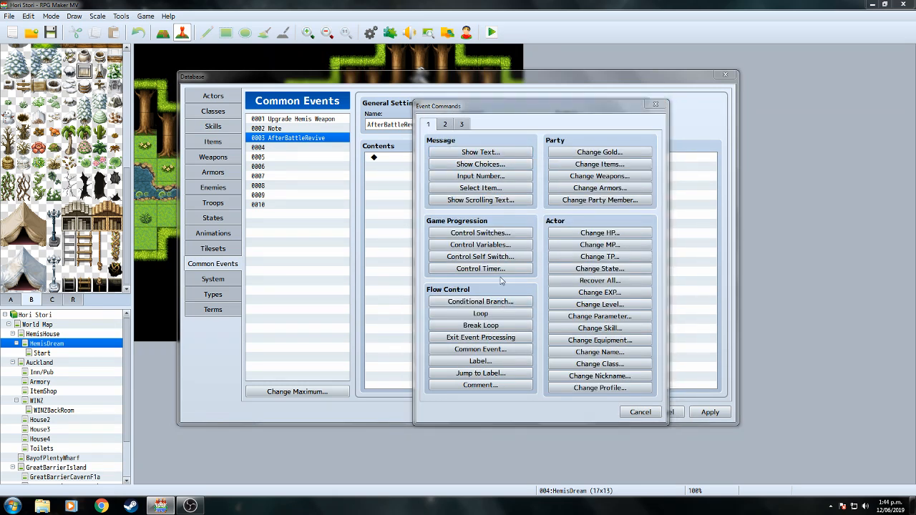
left_click(480, 303)
left_click(456, 188)
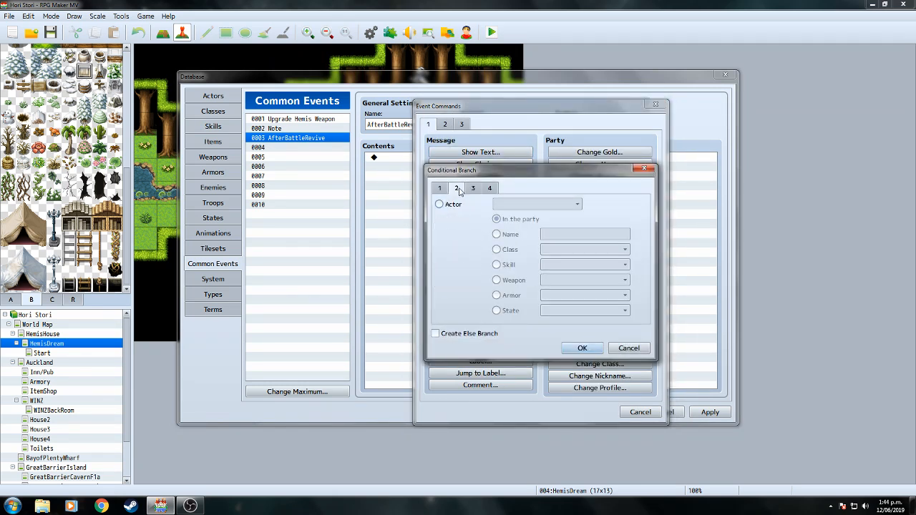
left_click(440, 204)
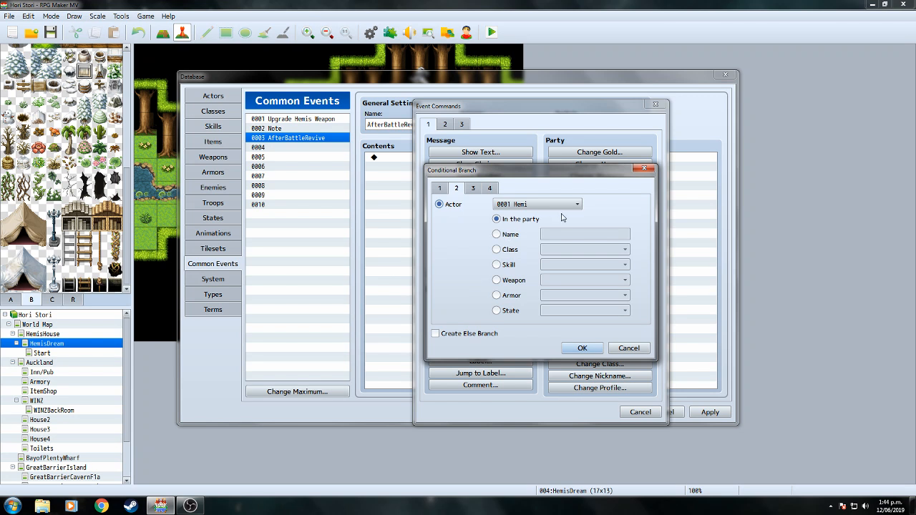
left_click(497, 311)
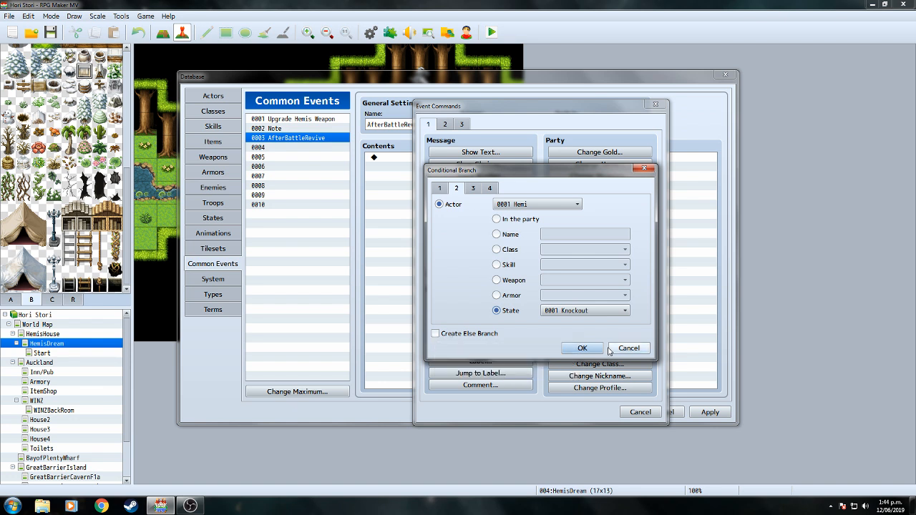
left_click(583, 349)
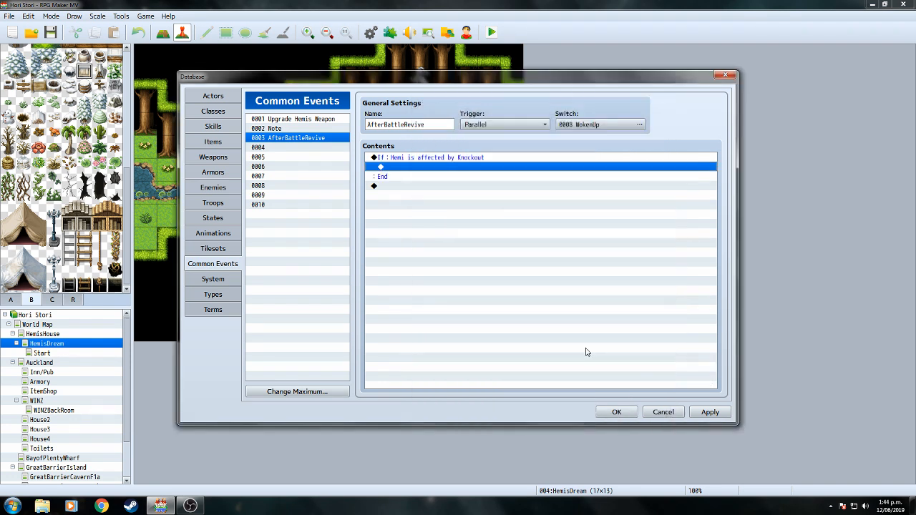
Inside the branch, add Change State removing Knockout from Hemi.
left_click(461, 157)
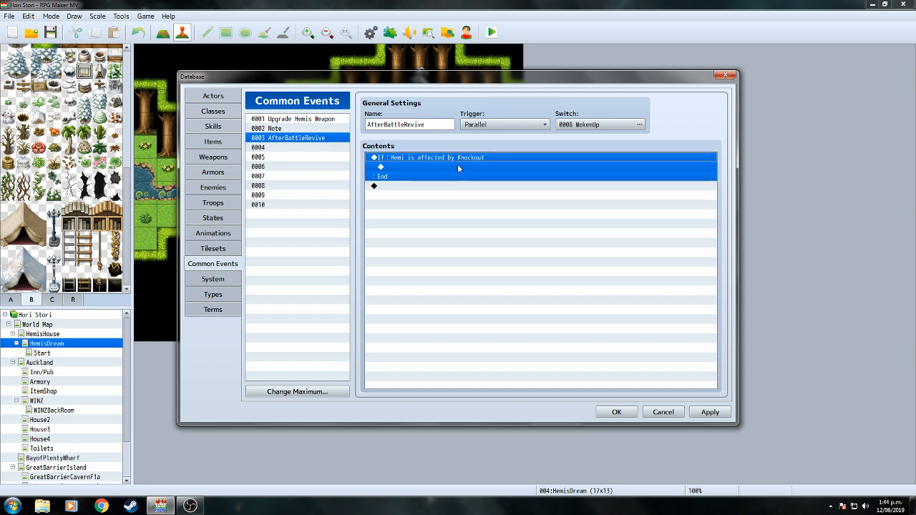
double_click(459, 166)
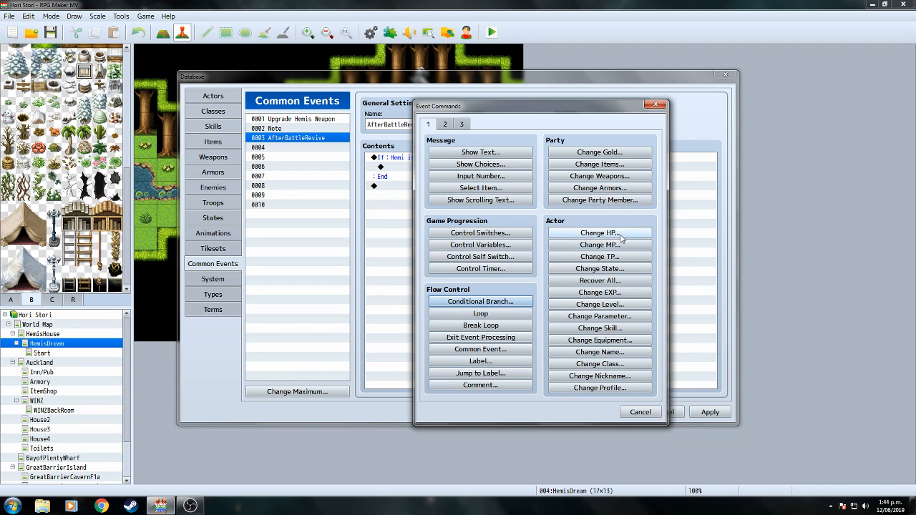
left_click(619, 275)
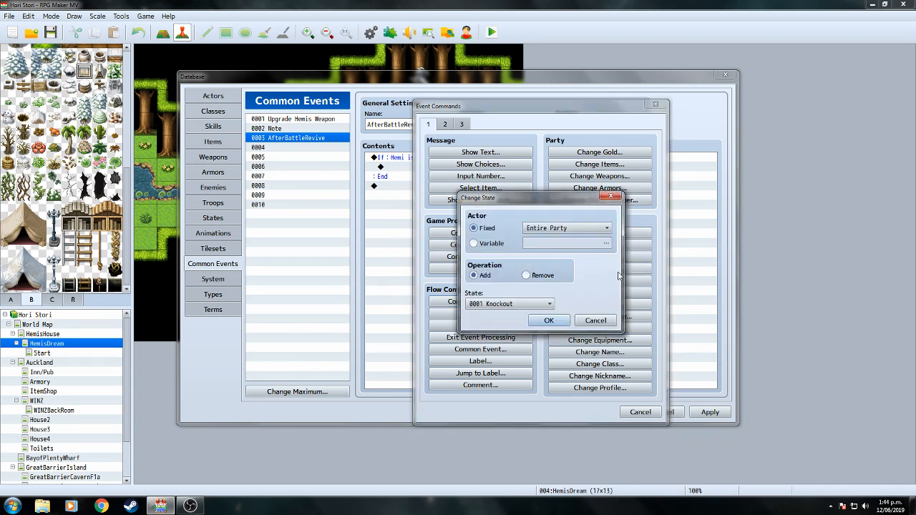
left_click(607, 229)
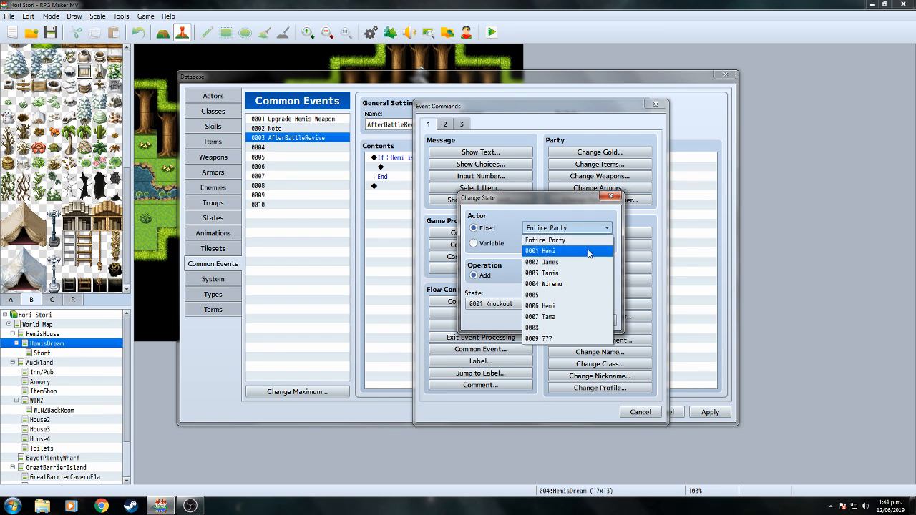
left_click(589, 252)
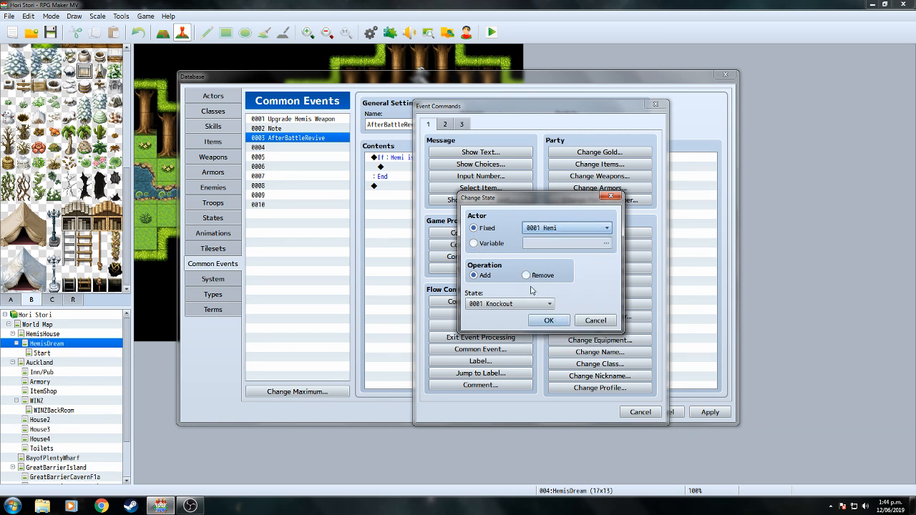
left_click(527, 276)
left_click(549, 320)
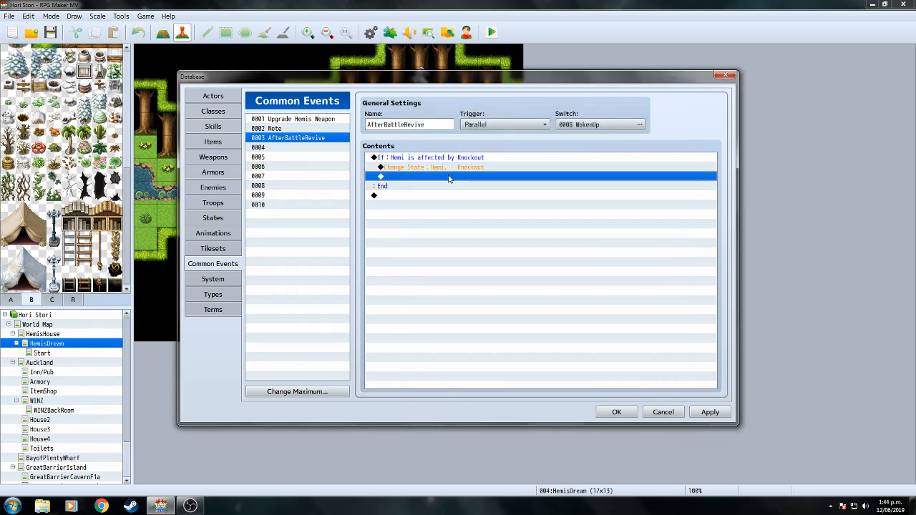
Add Change HP increasing Hemi's HP by constant 1 inside the branch.
double_click(449, 177)
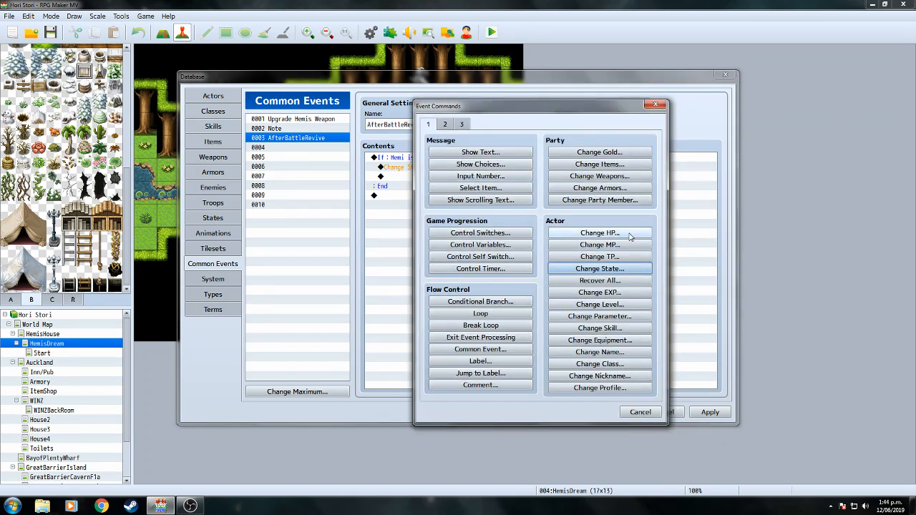
left_click(627, 234)
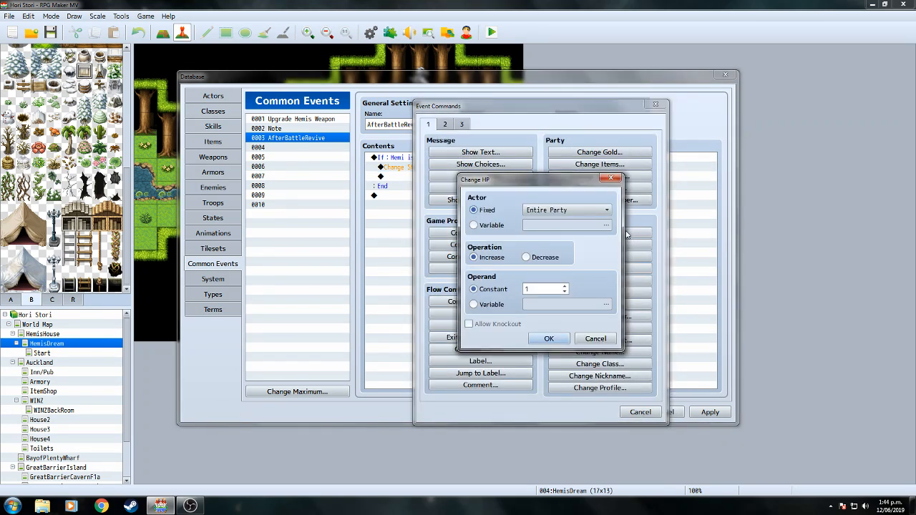
left_click(600, 338)
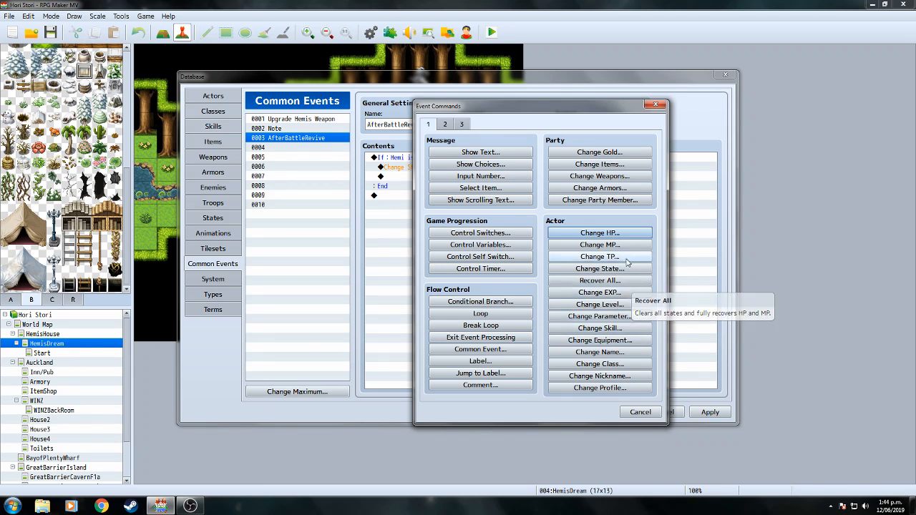
left_click(619, 234)
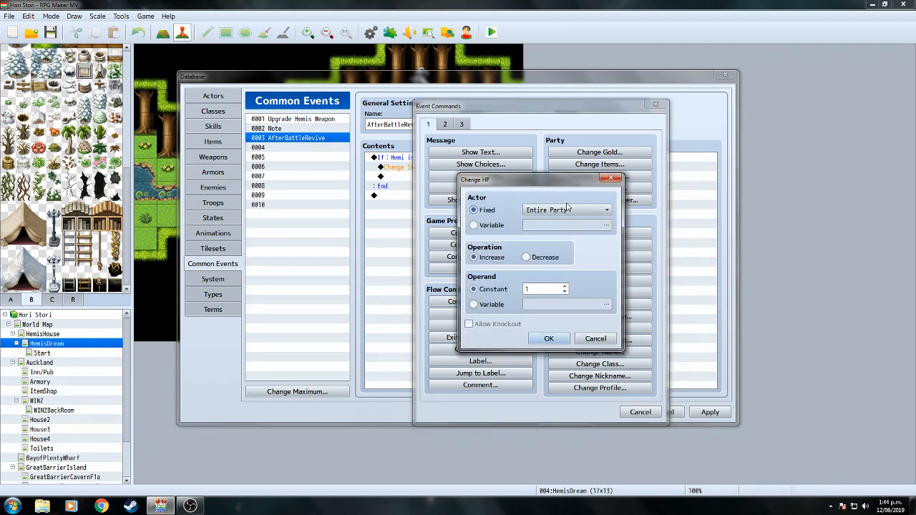
left_click(606, 211)
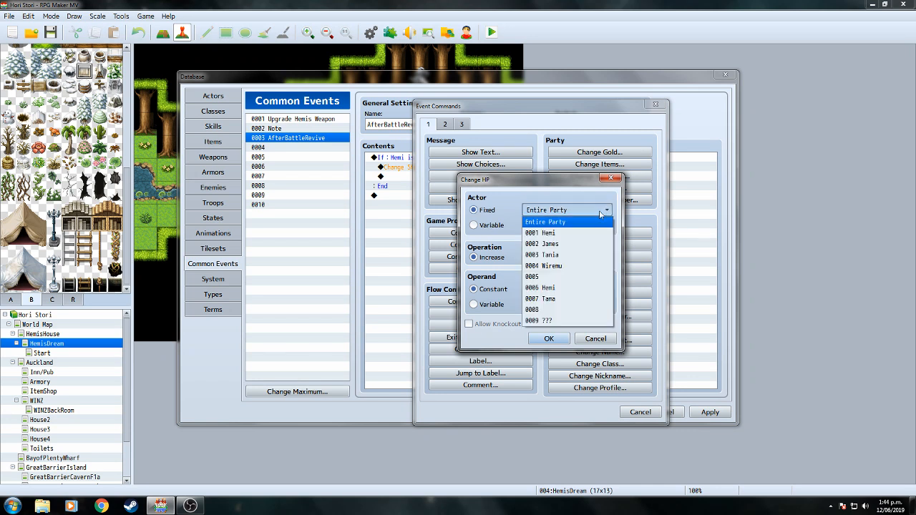
left_click(566, 232)
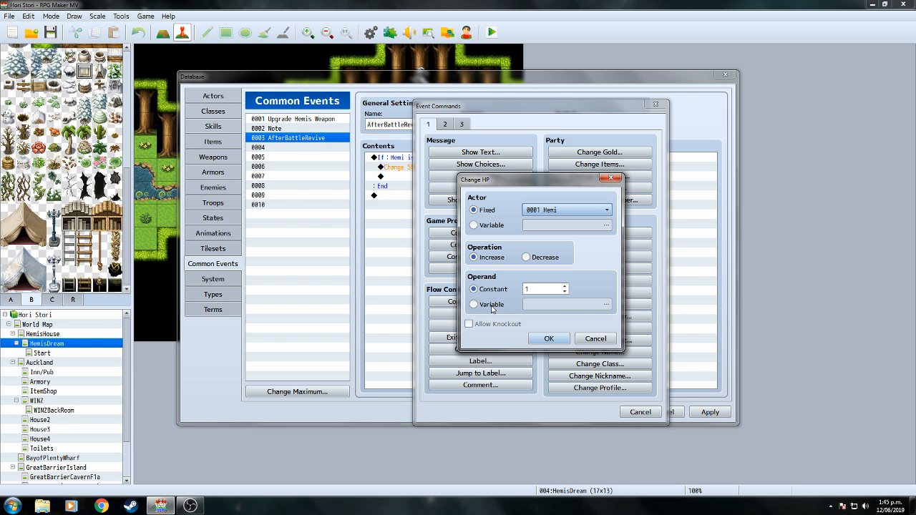
left_click(549, 339)
left_click(454, 159)
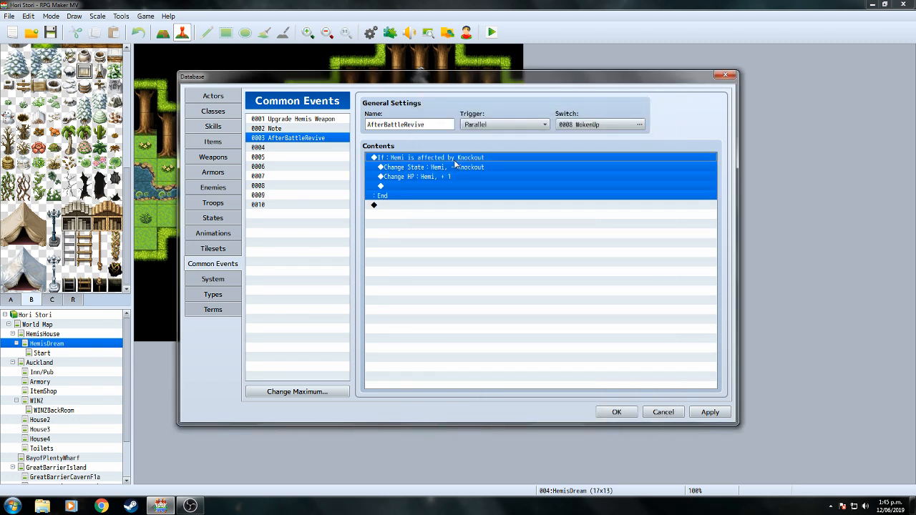
Duplicate Hemi's knockout-revive branch directly below the original.
right_click(455, 163)
left_click(465, 204)
left_click(449, 215)
right_click(450, 215)
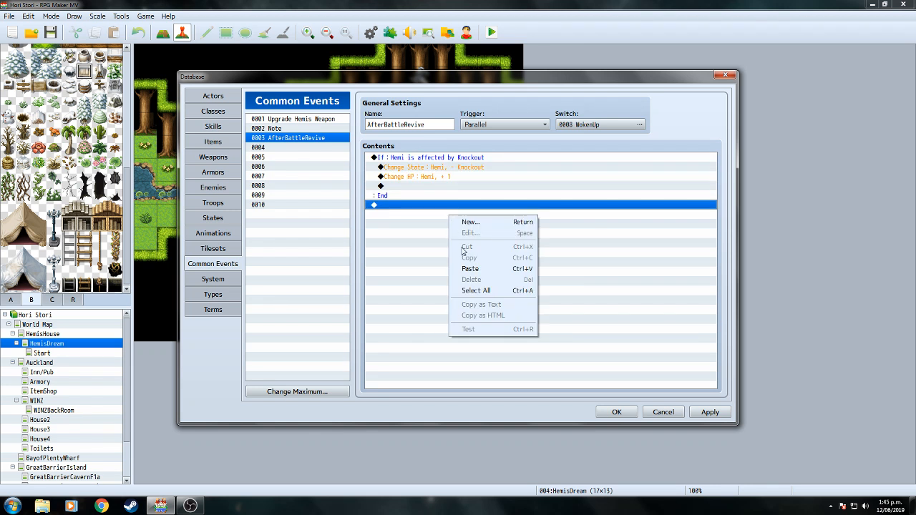
left_click(465, 271)
Change the duplicated branch's condition to check whether James is knocked out.
left_click(465, 205)
right_click(467, 206)
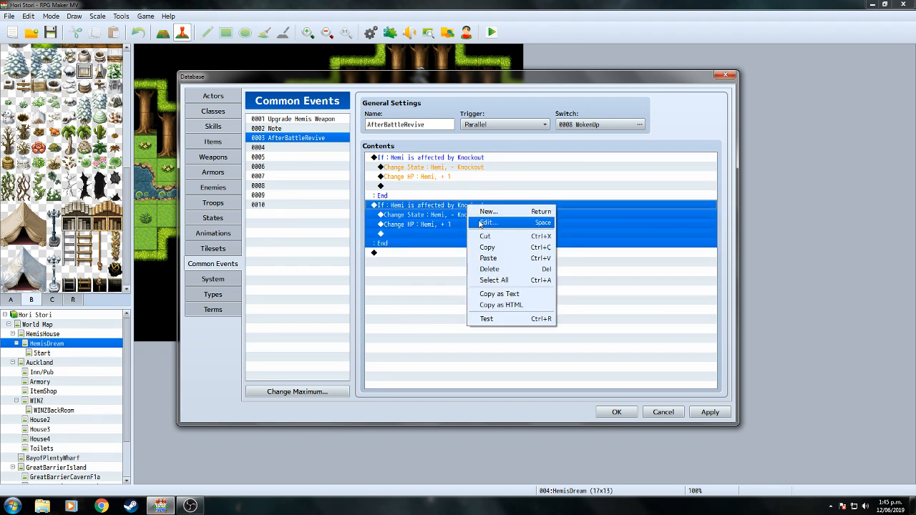
left_click(479, 220)
left_click(577, 206)
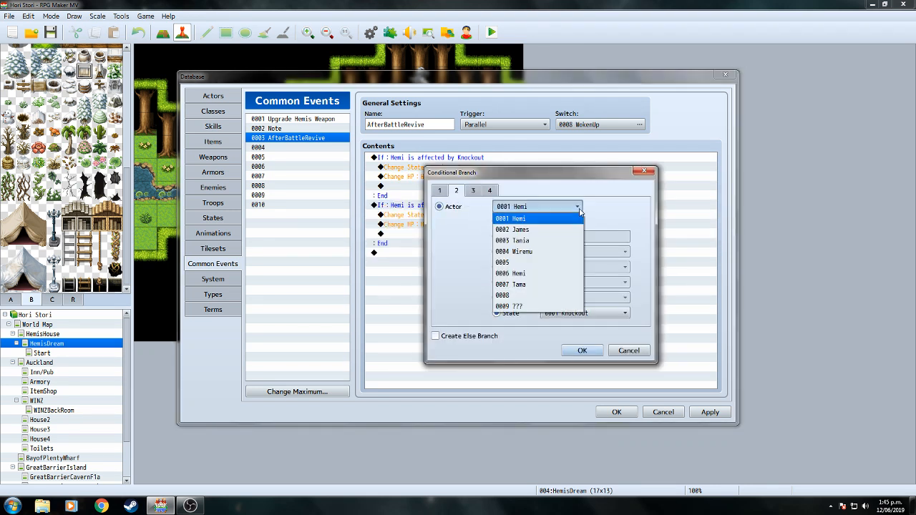
left_click(552, 230)
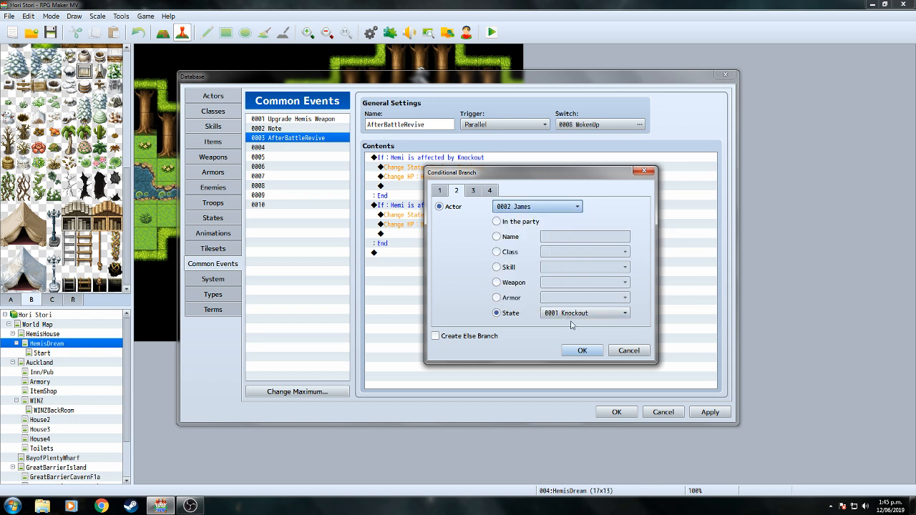
left_click(582, 350)
Retarget the copied Change State so it removes Knockout from James.
left_click(465, 215)
right_click(465, 217)
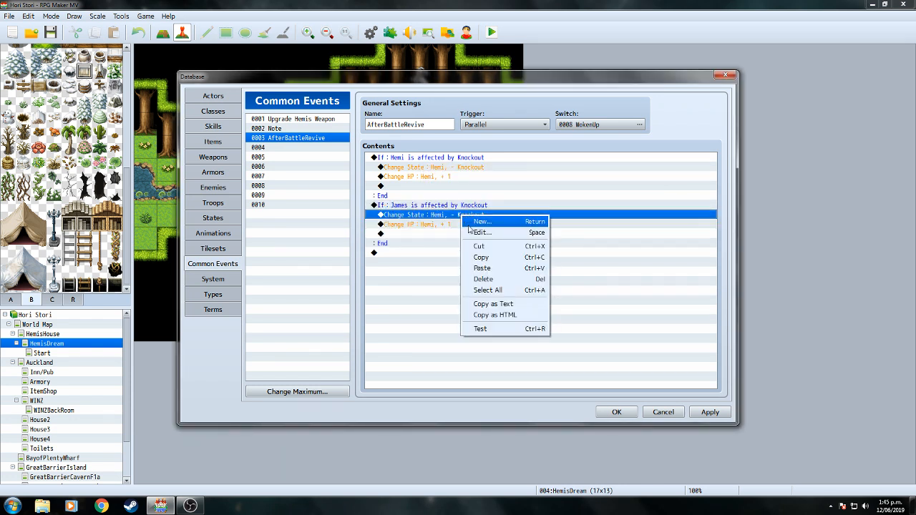
left_click(478, 219)
left_click(567, 230)
left_click(551, 250)
left_click(549, 323)
Retarget the copied Change HP so it restores 1 HP to James.
left_click(447, 225)
right_click(448, 224)
left_click(544, 244)
left_click(565, 212)
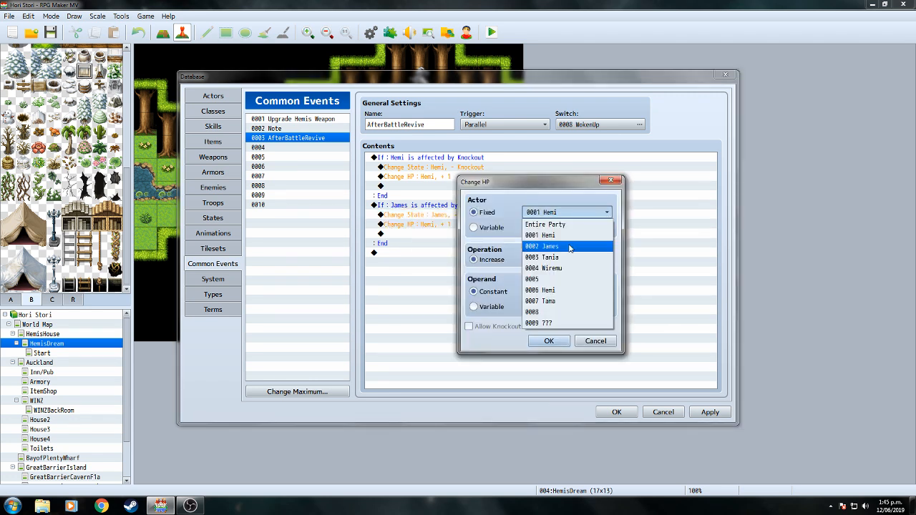
left_click(555, 257)
left_click(549, 341)
Copy the James knockout branch and paste it twice at the end of the list.
right_click(481, 288)
left_click(435, 256)
right_click(433, 209)
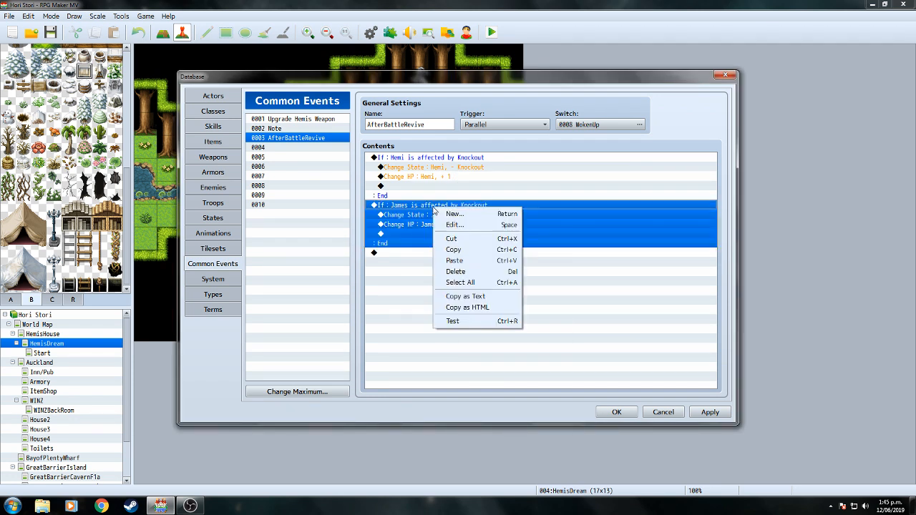
left_click(451, 248)
left_click(436, 266)
right_click(437, 266)
left_click(465, 316)
right_click(445, 314)
left_click(465, 368)
left_click(476, 252)
Change the third branch's condition to check whether Tania is knocked out.
right_click(476, 253)
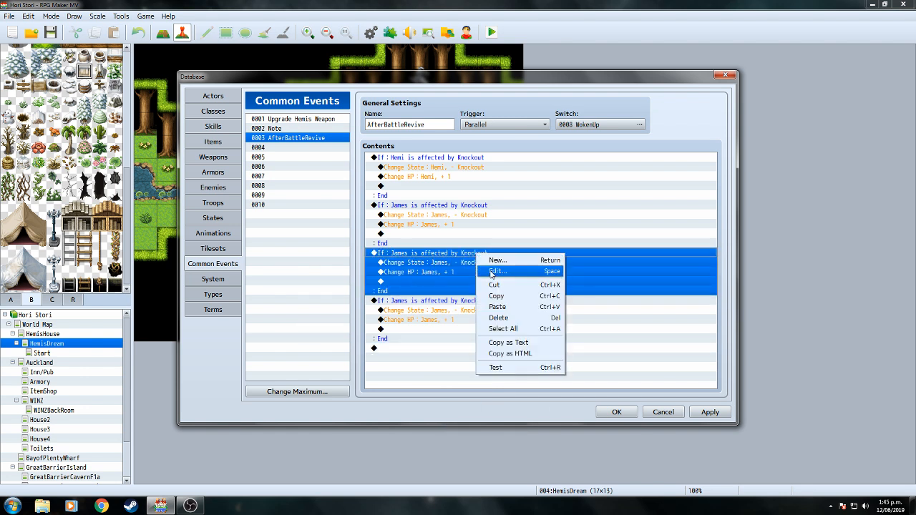
left_click(491, 272)
left_click(577, 208)
left_click(571, 241)
left_click(577, 351)
Make the third branch remove Knockout from Tania and restore 1 HP to her.
right_click(458, 262)
left_click(483, 277)
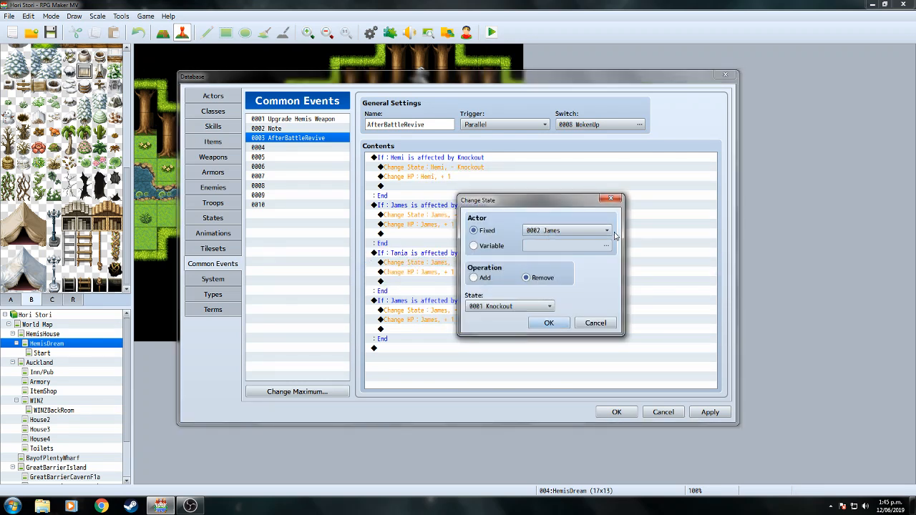
left_click(607, 230)
left_click(565, 275)
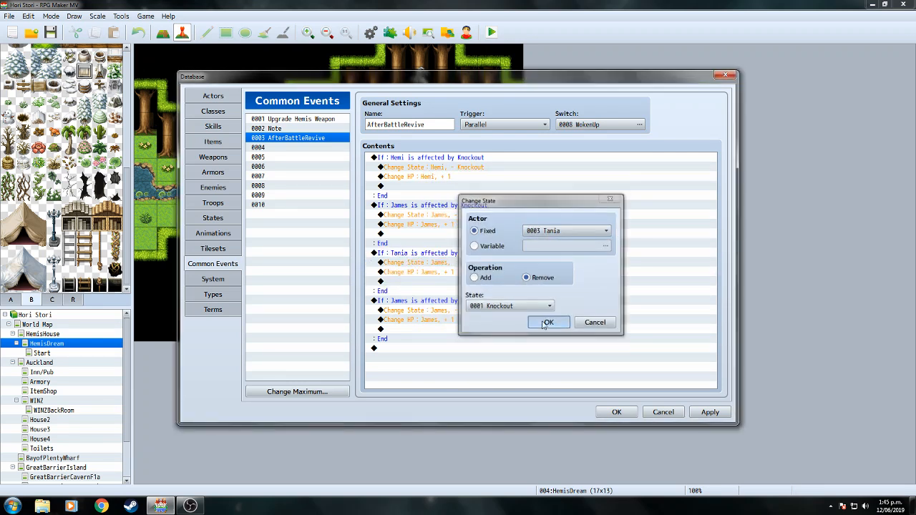
left_click(542, 323)
left_click(449, 273)
right_click(449, 273)
left_click(493, 291)
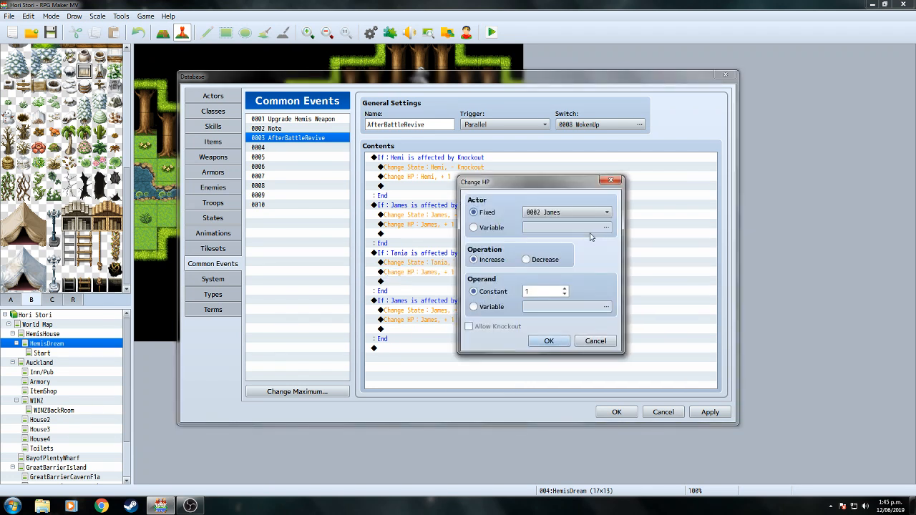
left_click(607, 215)
left_click(542, 257)
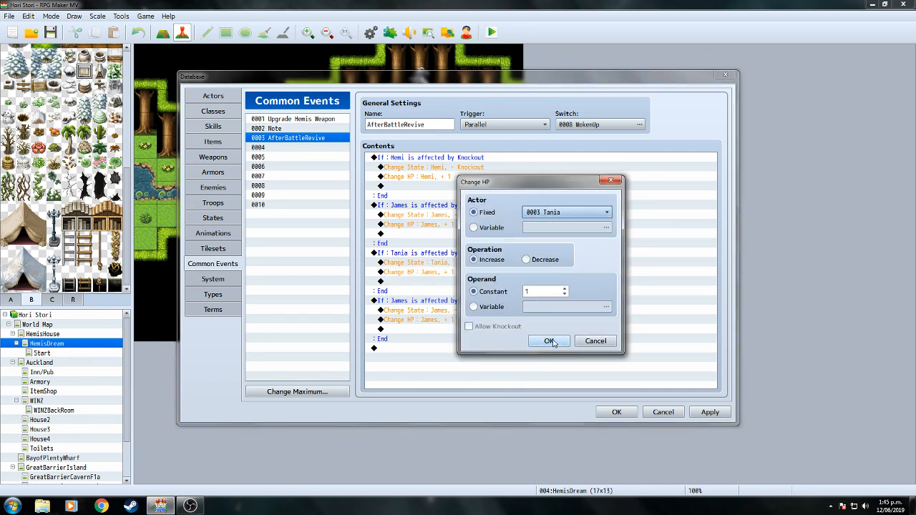
left_click(549, 341)
Change the fourth branch's condition to check whether Wiremu is knocked out.
left_click(465, 301)
right_click(465, 304)
left_click(480, 321)
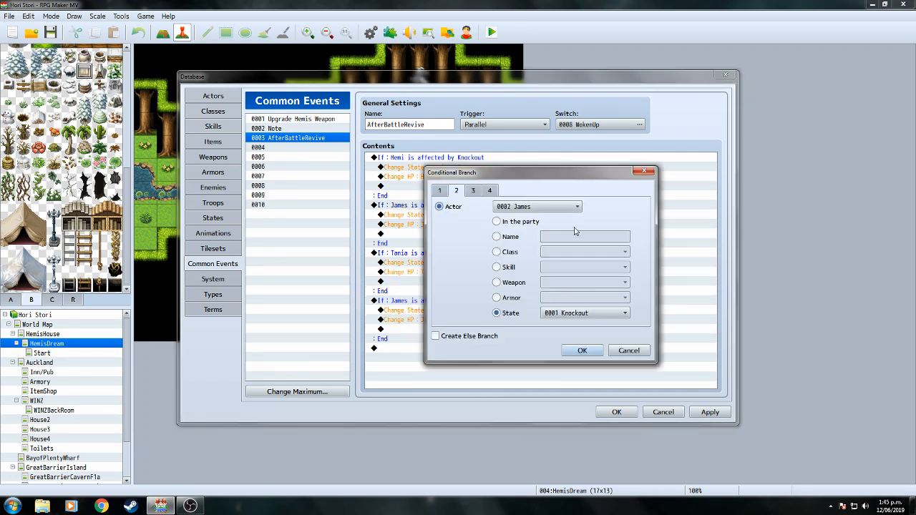
left_click(578, 207)
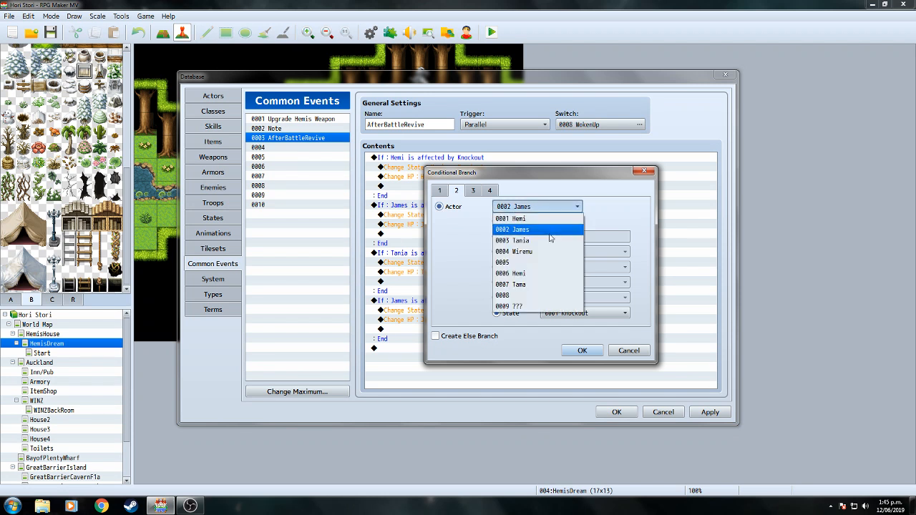
left_click(512, 241)
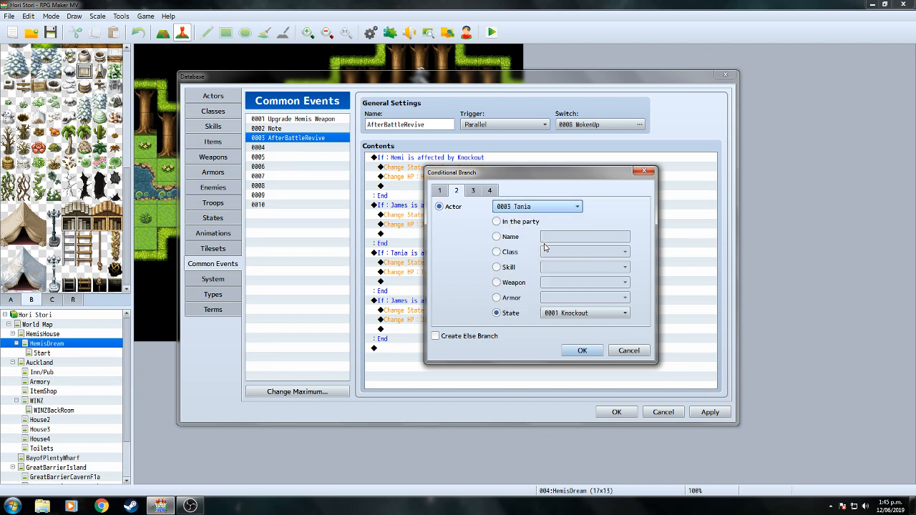
left_click(578, 207)
left_click(548, 252)
left_click(582, 349)
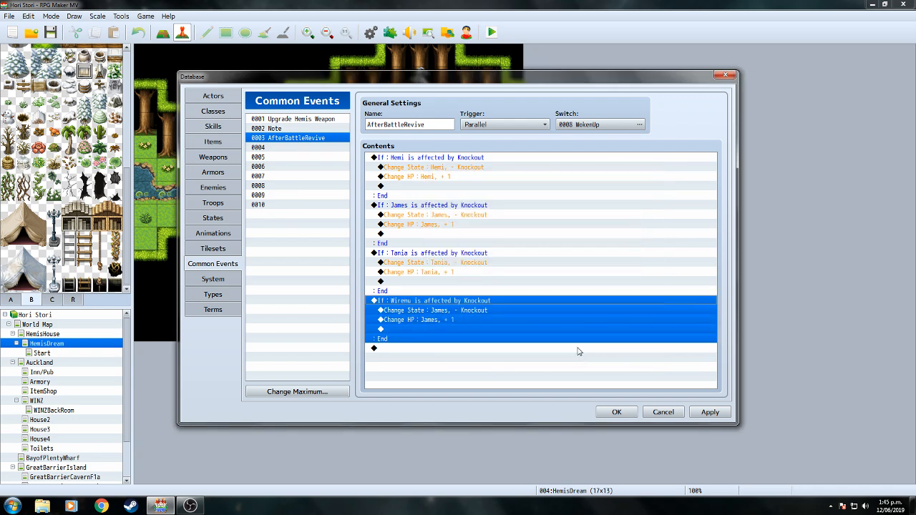
Make the fourth branch revive Wiremu with 1 HP, then apply and reopen the Database.
right_click(473, 310)
left_click(482, 330)
left_click(583, 231)
left_click(574, 288)
left_click(549, 323)
right_click(454, 320)
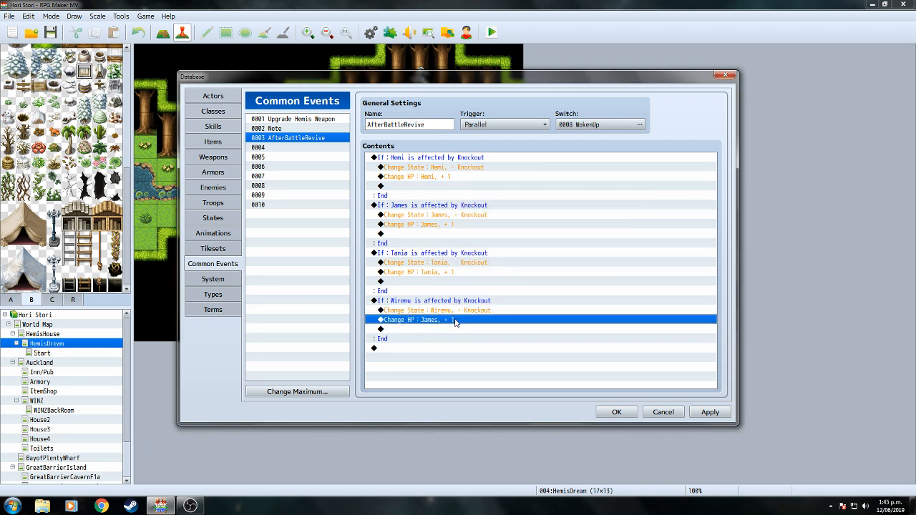
left_click(474, 337)
left_click(582, 212)
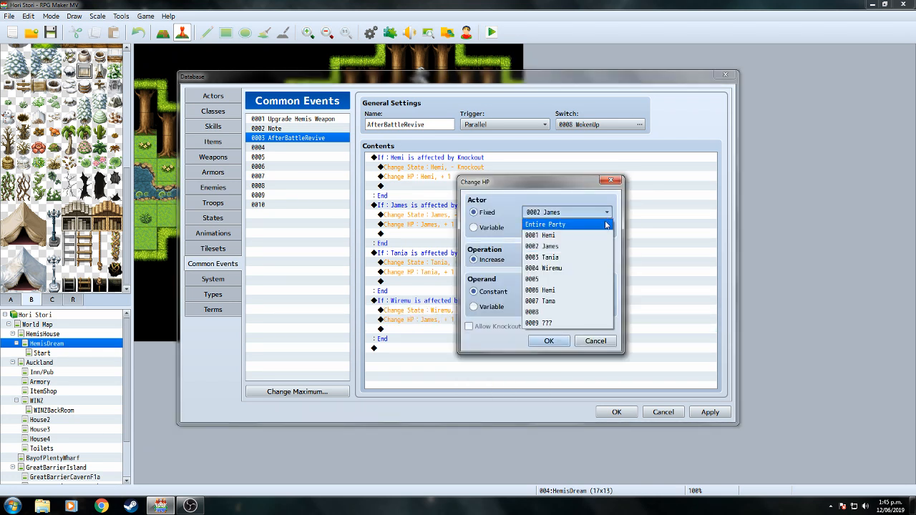
left_click(572, 276)
left_click(549, 340)
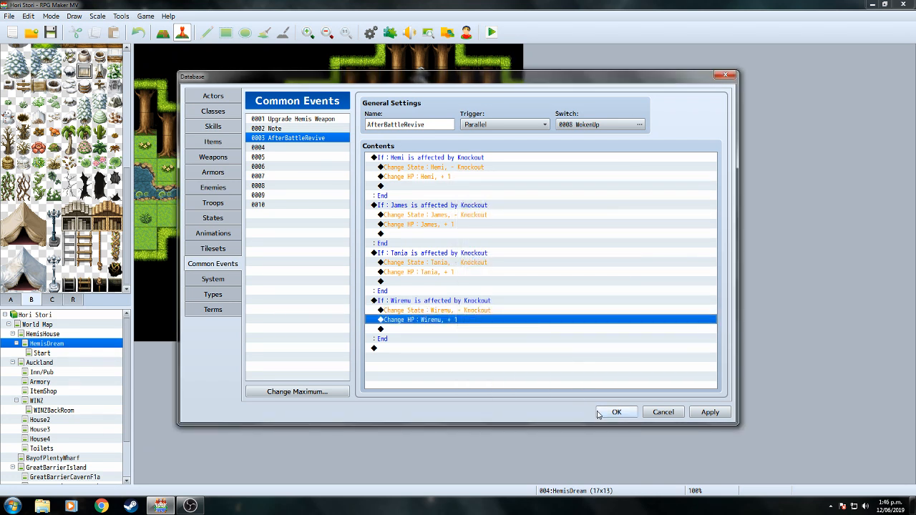
left_click(616, 412)
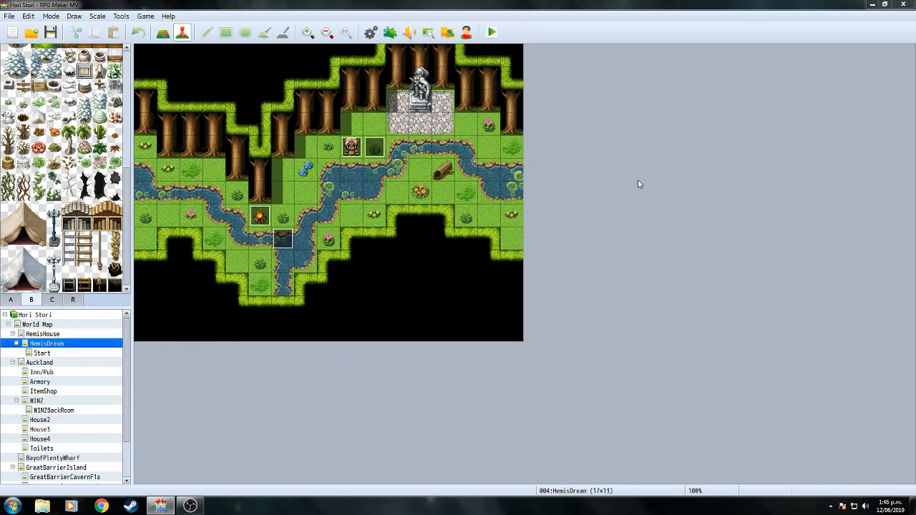
key("F9")
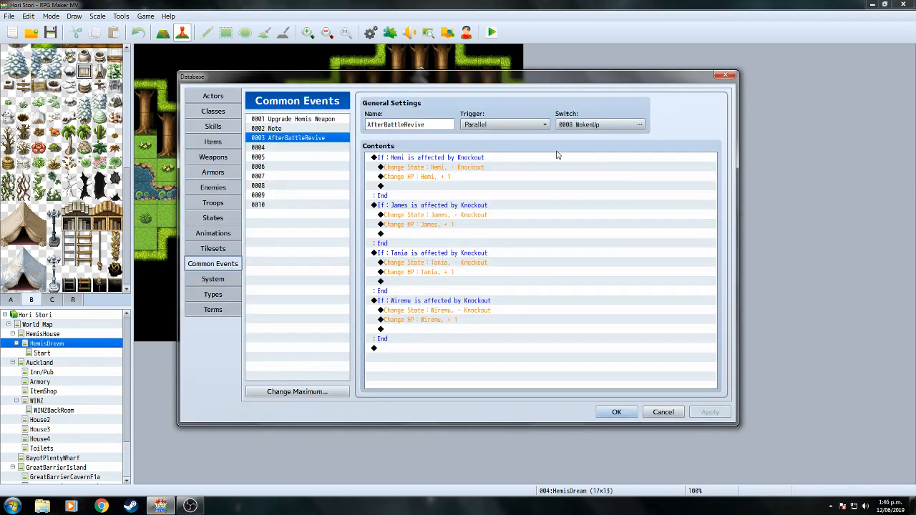
Close the Database, continue from the saved game, and walk up to Kahu.
left_click(633, 415)
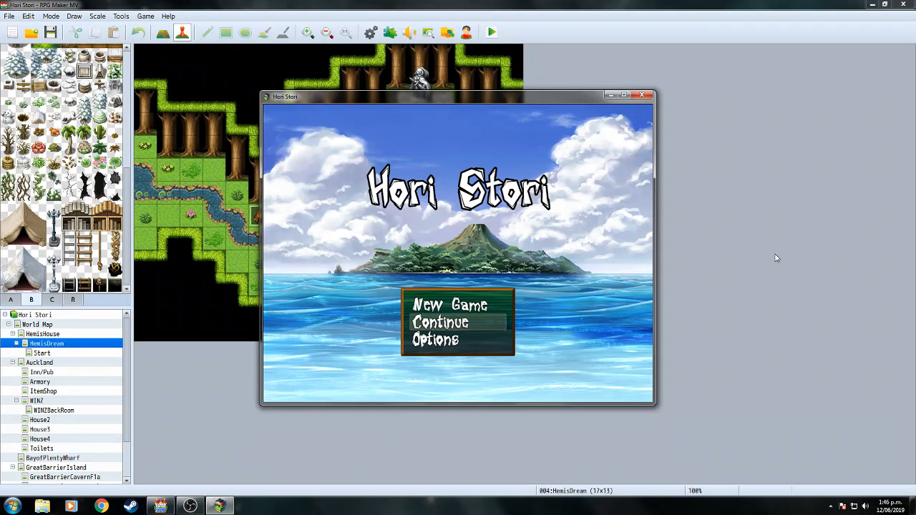
key("Return")
key("Return")
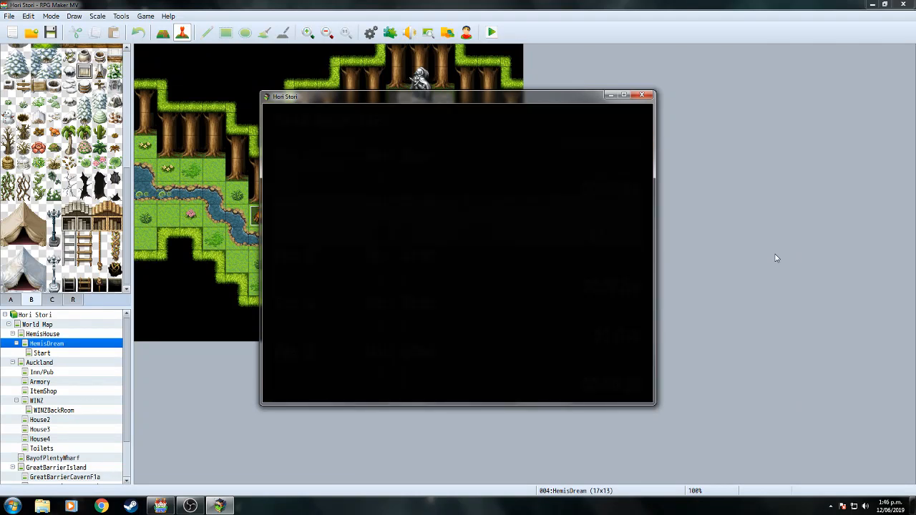
key("Down")
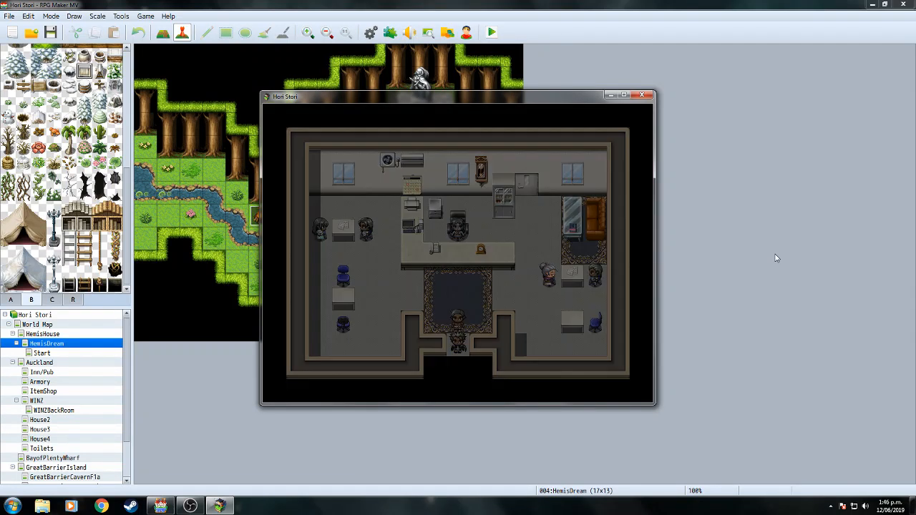
key("Up")
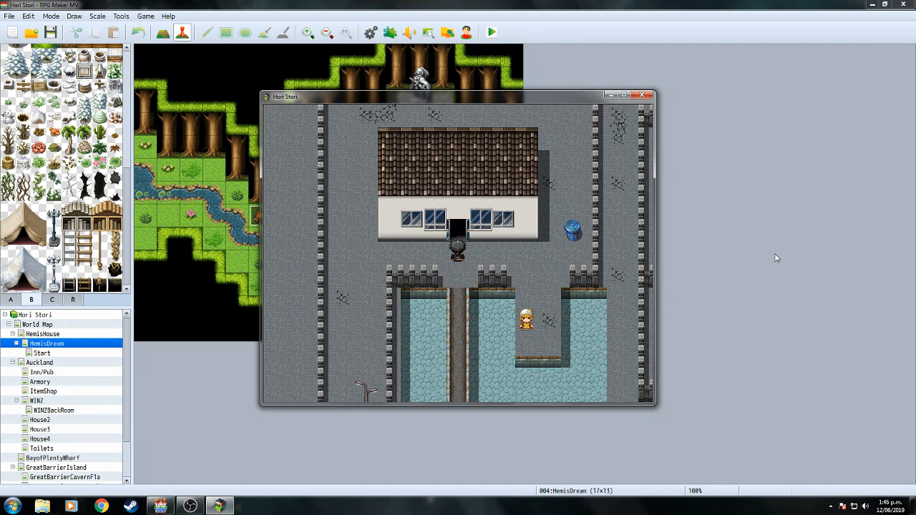
key("Up")
key("Right")
key("Up")
key("Up")
key("Left")
key("Up")
key("Left")
Ask Kahu about the Pekapeka, then read his Great Barrier Island dialogue.
key("Return")
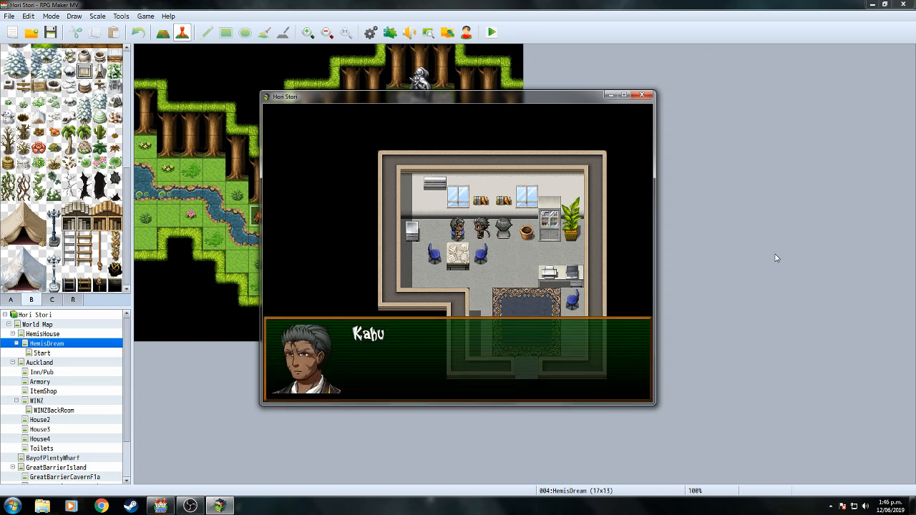
key("Return")
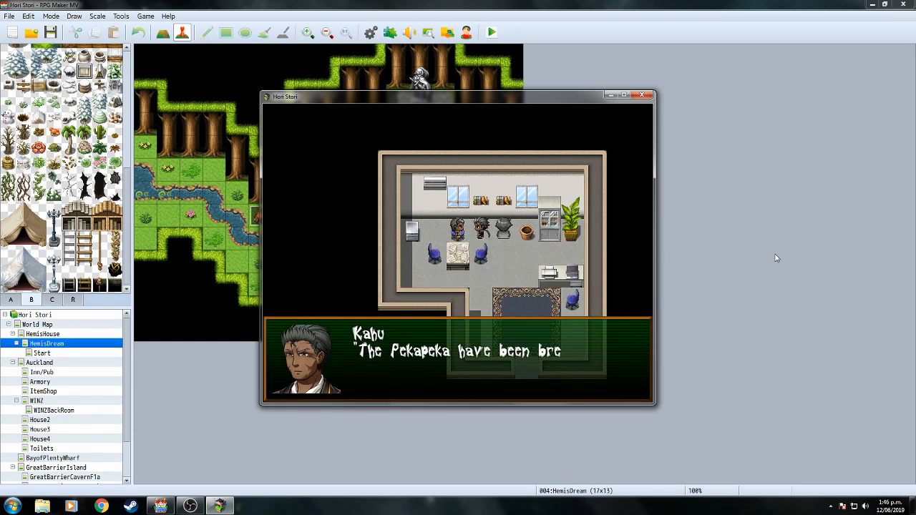
key("Return")
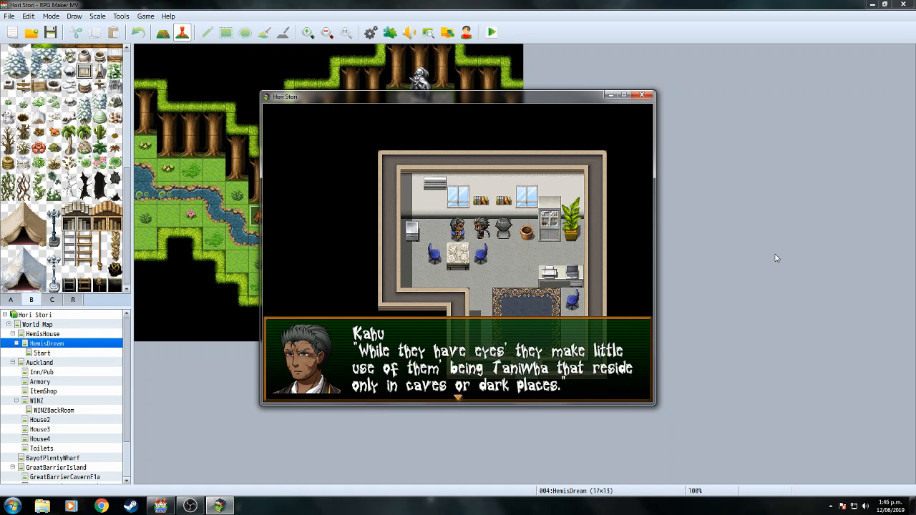
key("Return")
key("Return")
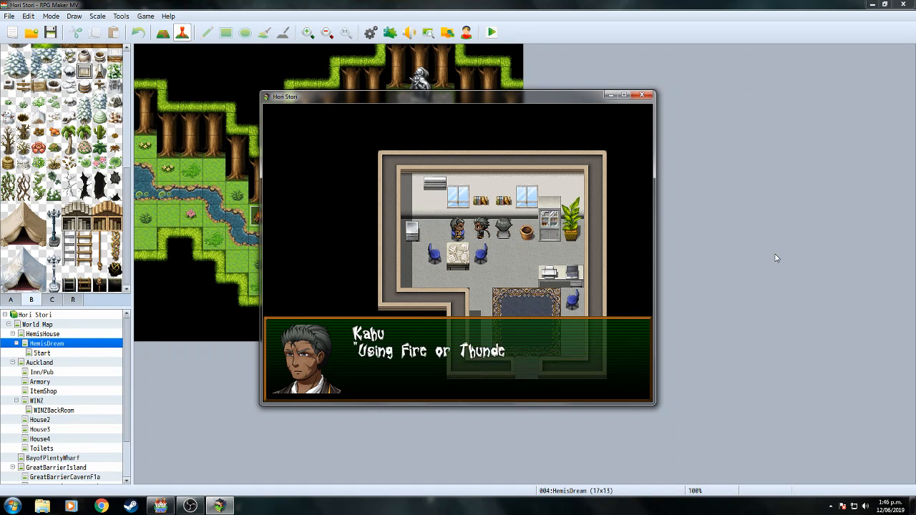
key("Return")
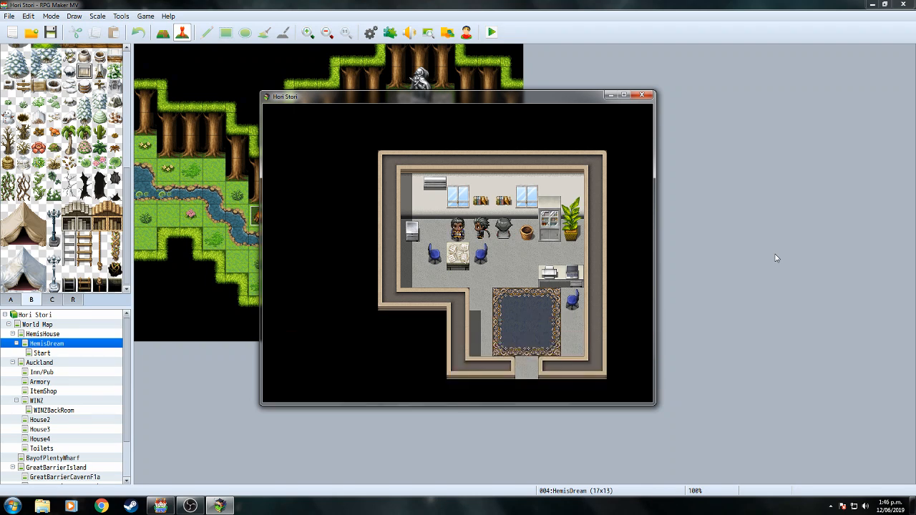
key("Return")
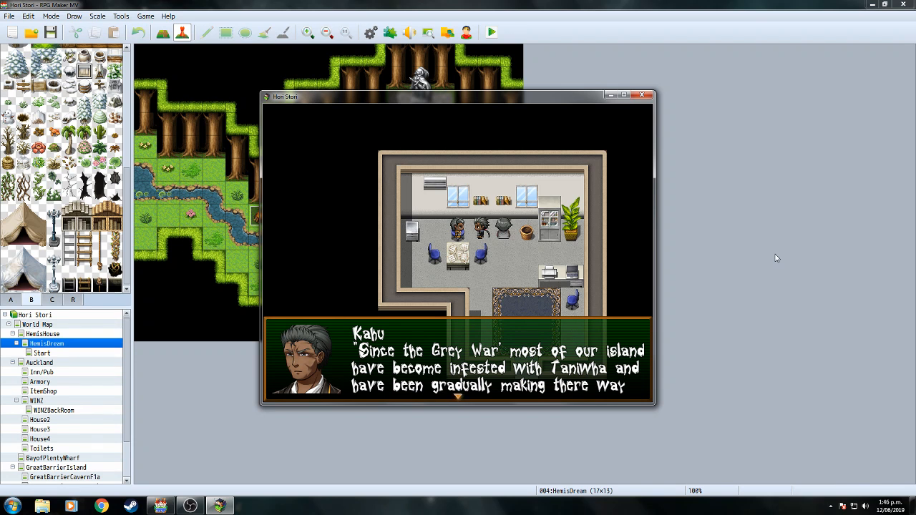
key("Return")
key("Return")
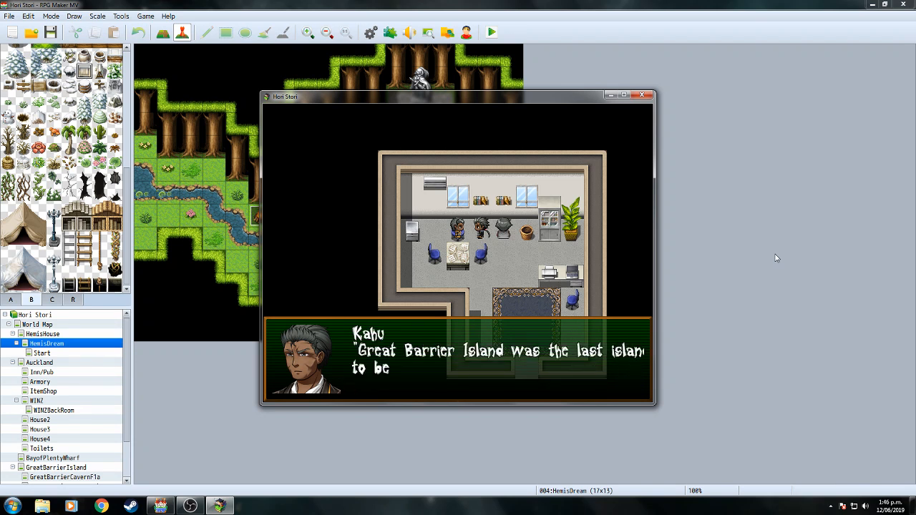
key("Return")
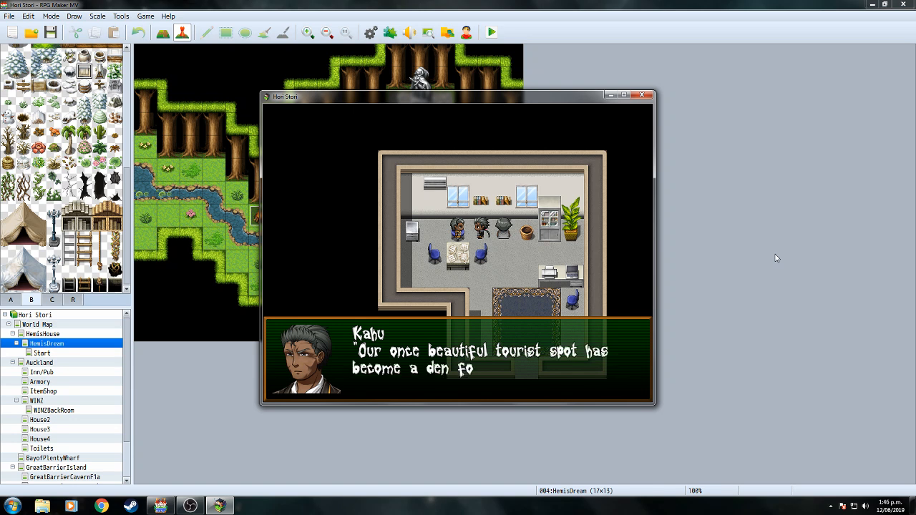
Close the playtest and open Kahu's event on WINZBackRoom, scrolled to the Great Barrier Island lines.
left_click(641, 95)
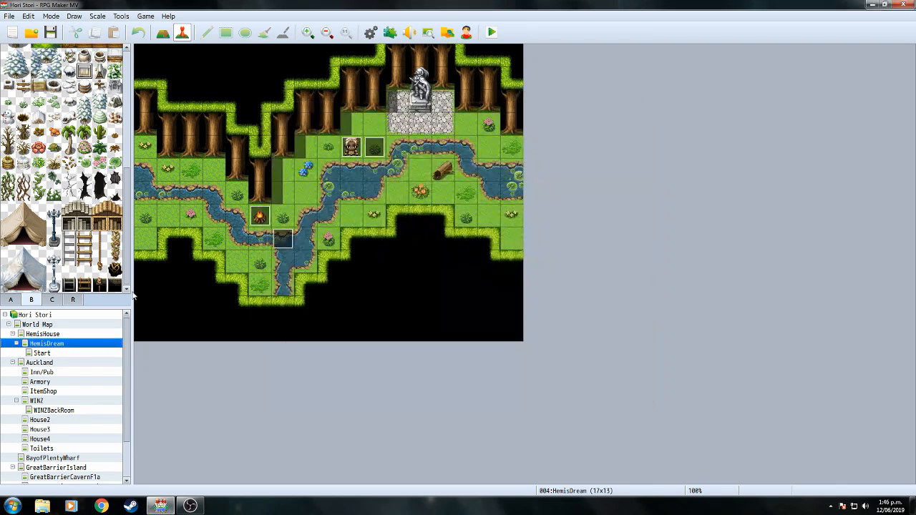
left_click(36, 401)
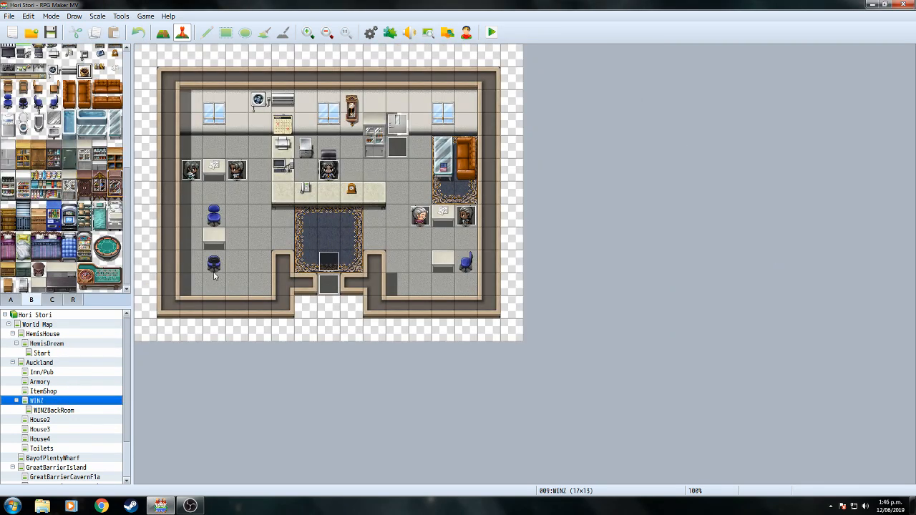
left_click(53, 410)
double_click(329, 171)
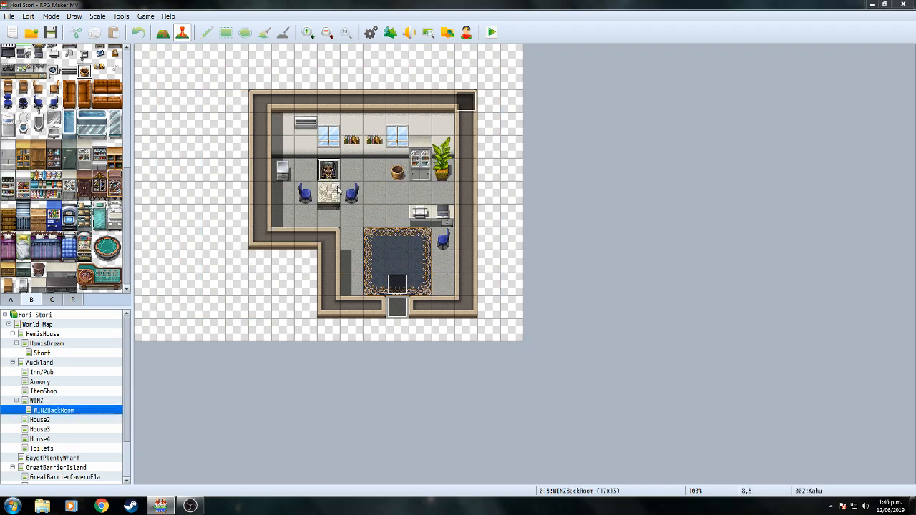
left_click_drag(684, 190, 687, 273)
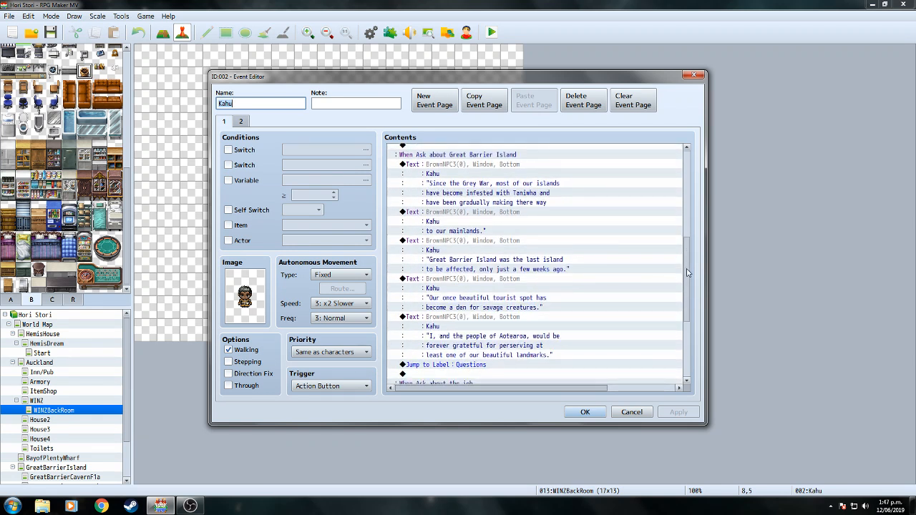
Rewrap the Great Barrier Island text: move 'island' to line two and break before 'few weeks ago'.
left_click(489, 248)
right_click(489, 248)
left_click(510, 266)
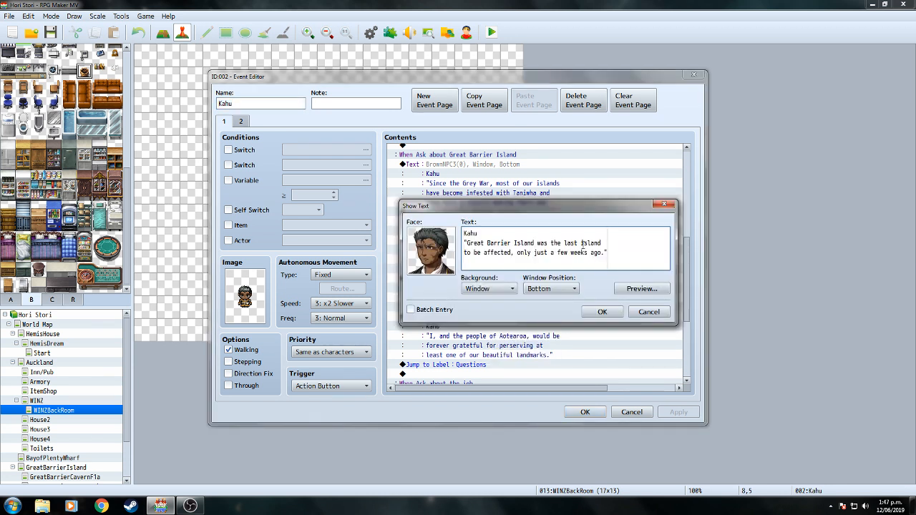
right_click(600, 244)
left_click(619, 252)
right_click(465, 252)
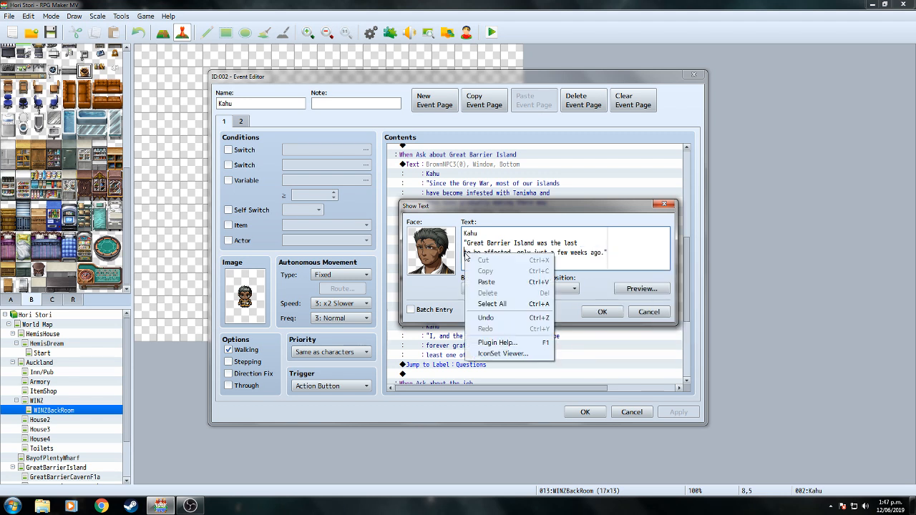
left_click(487, 283)
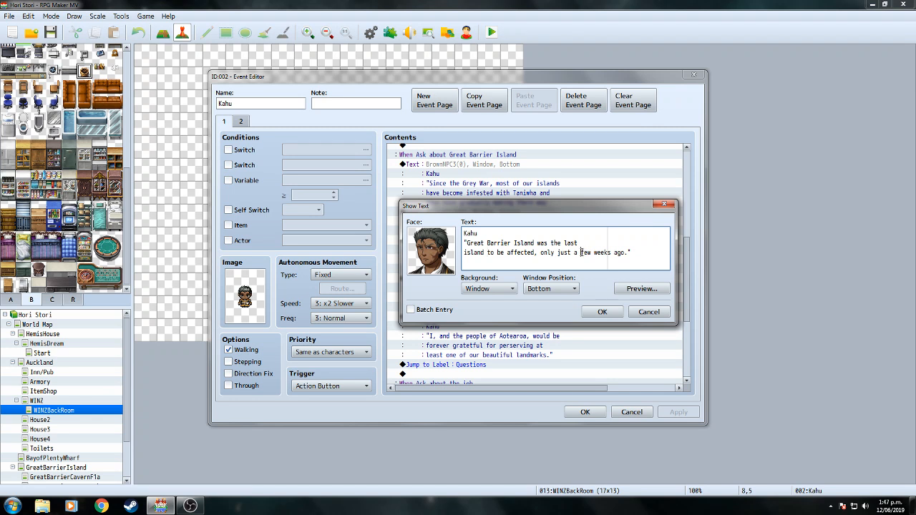
key("Return")
left_click(603, 313)
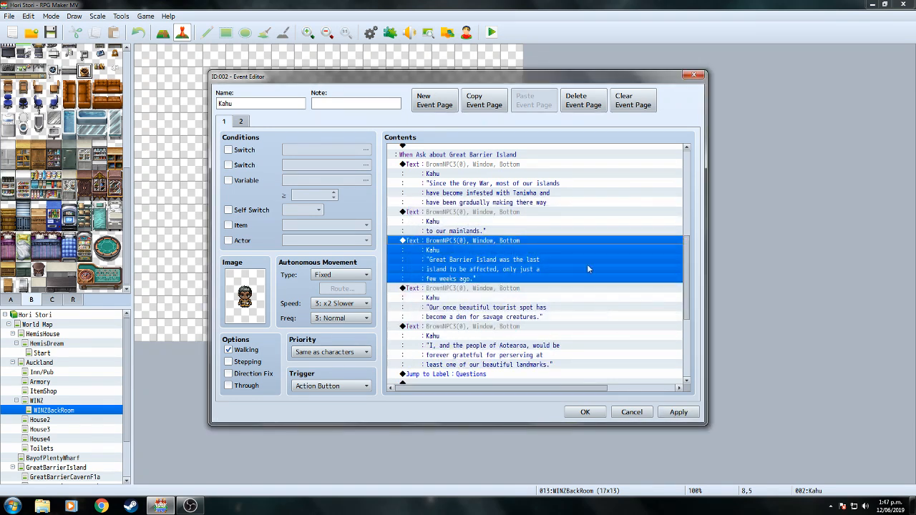
In the 'Since the Grey War' text, move 'islands' to the start of line two.
right_click(498, 172)
left_click(515, 187)
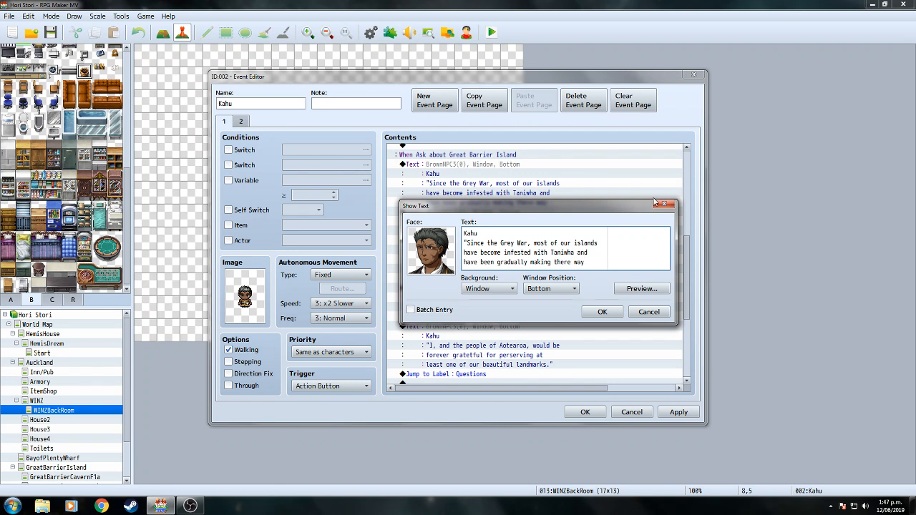
left_click(614, 312)
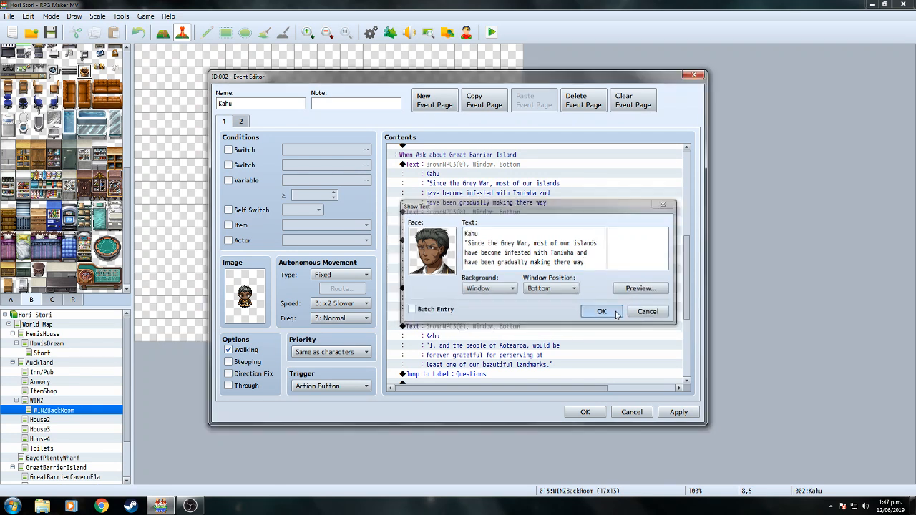
left_click_drag(688, 285, 690, 275)
right_click(529, 194)
left_click(548, 215)
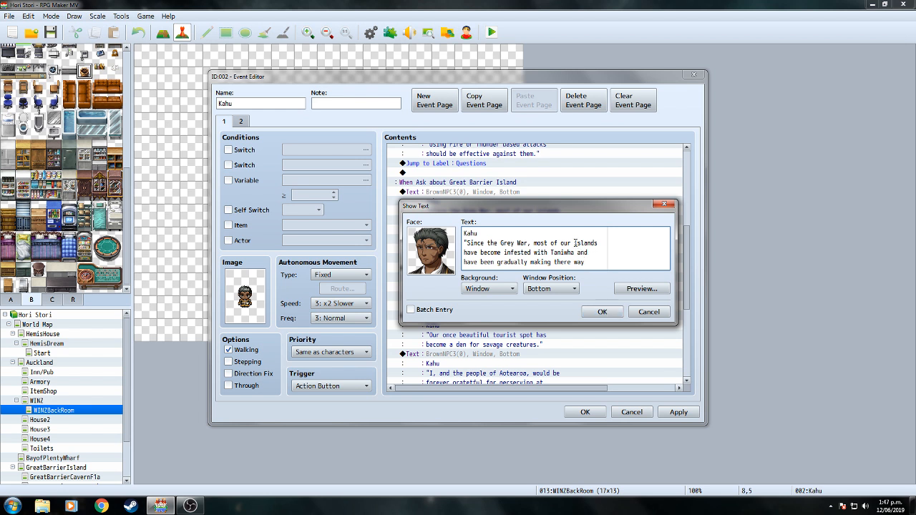
left_click_drag(575, 243, 596, 244)
right_click(597, 243)
left_click(617, 266)
right_click(464, 251)
left_click(487, 281)
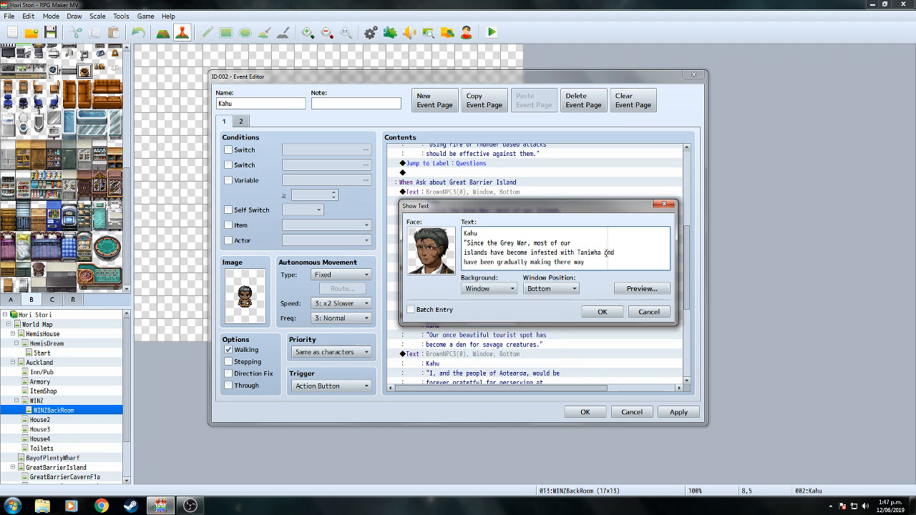
Move 'Taniwha and' to the start of line three and fix the spacing around it.
left_click_drag(577, 252, 615, 253)
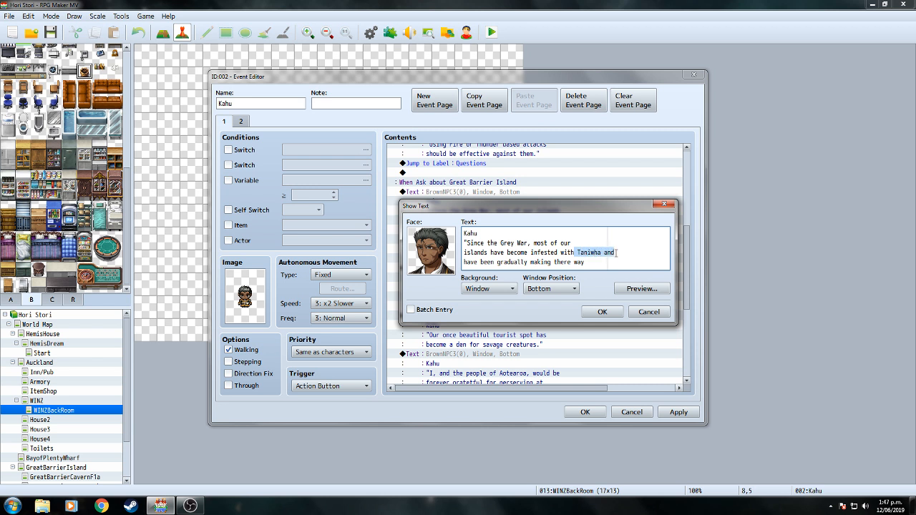
right_click(605, 256)
left_click(620, 260)
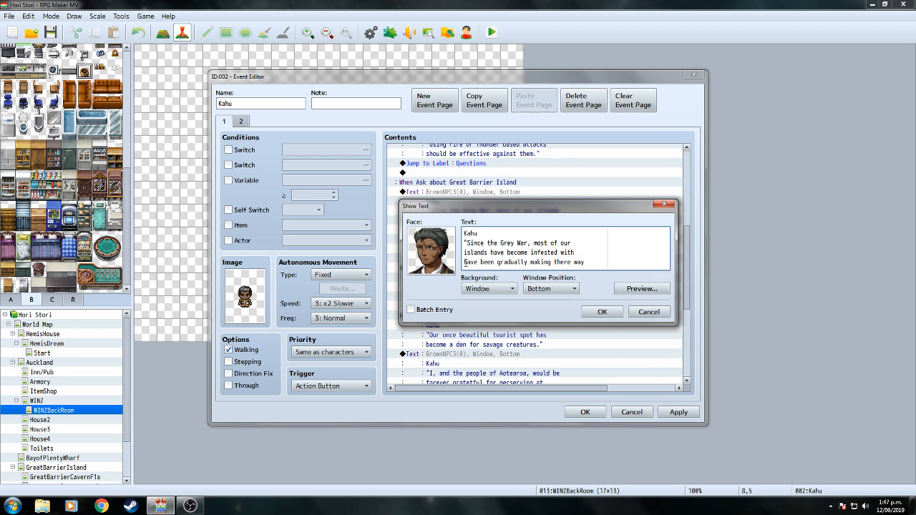
right_click(465, 262)
left_click(487, 293)
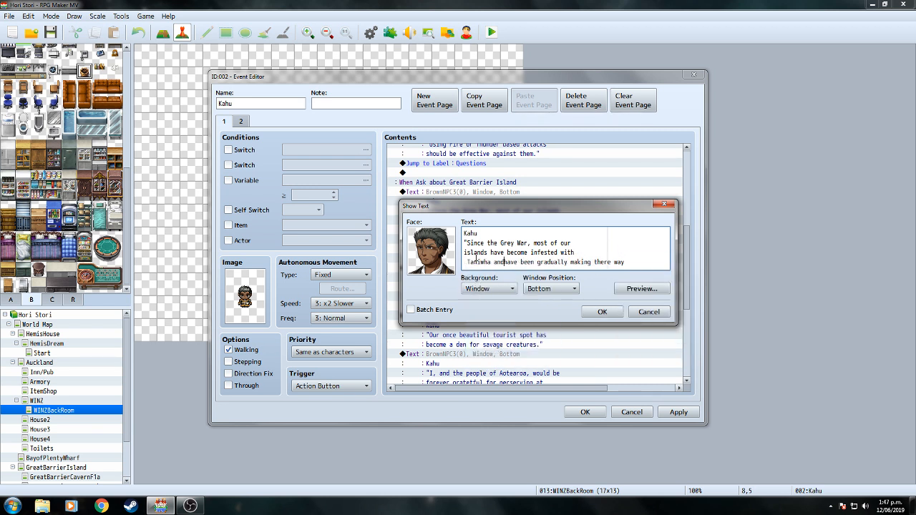
left_click(469, 262)
key("BackSpace")
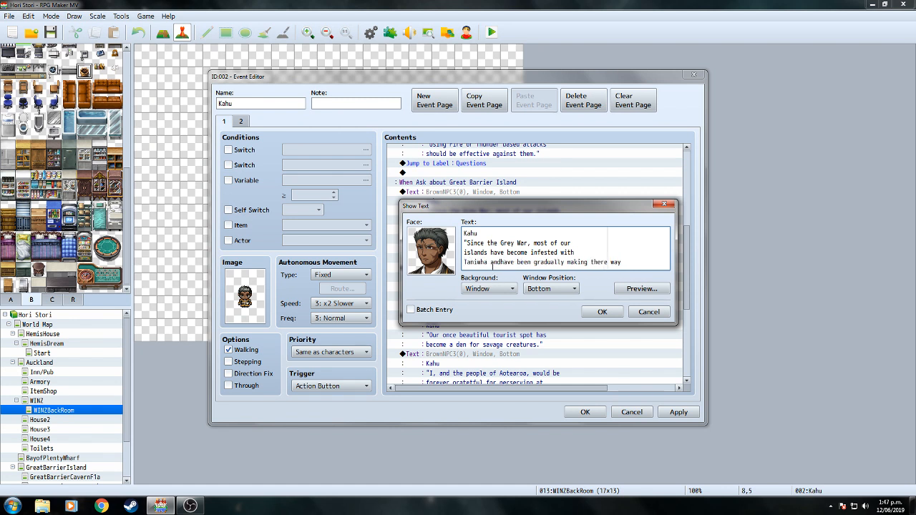
left_click(501, 262)
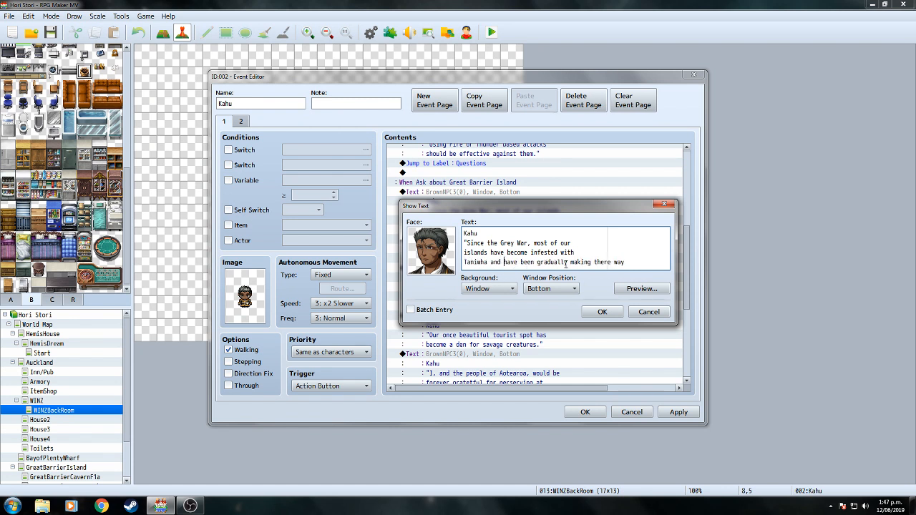
Cut 'making there way' from the line end, confirm the text, and select 'to our mainlands'.
left_click_drag(571, 262, 625, 262)
right_click(613, 260)
left_click(630, 267)
left_click(602, 312)
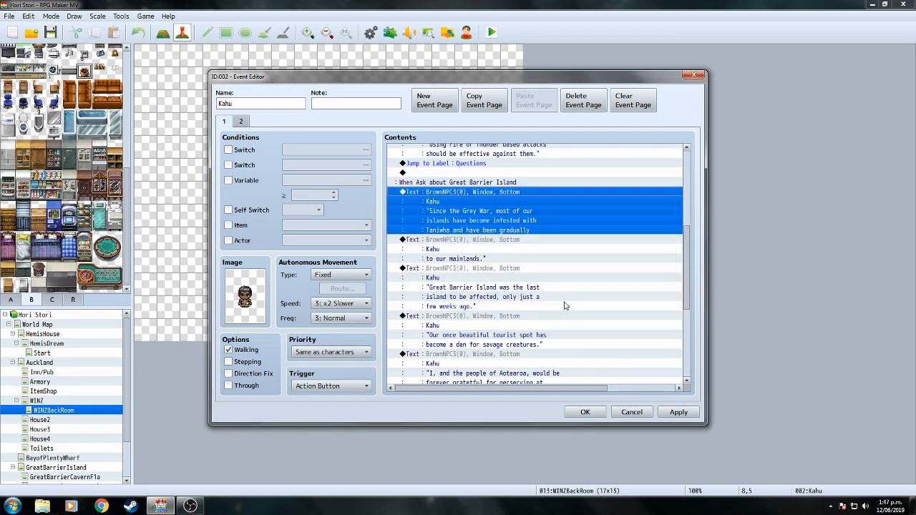
left_click(497, 250)
right_click(491, 241)
Rejoin Kahu's mainlands line by pasting 'making there way' back before it.
left_click(506, 256)
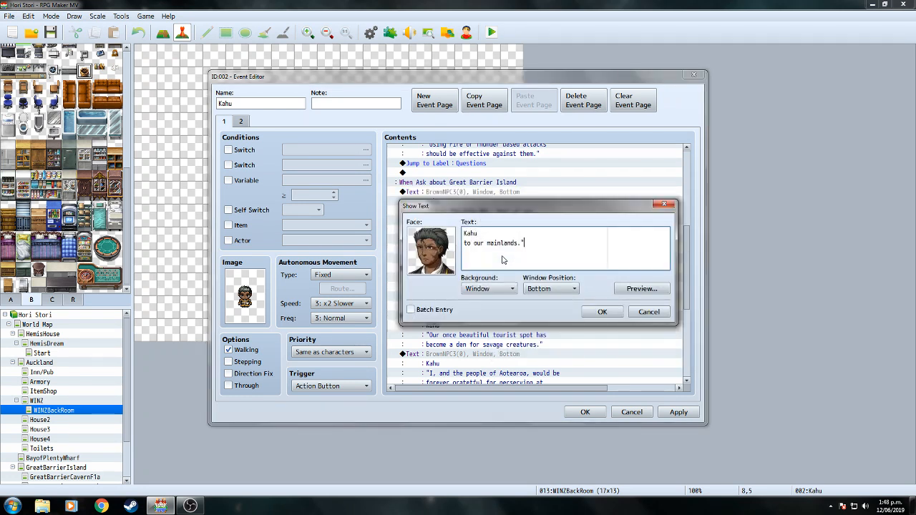
right_click(465, 244)
left_click(487, 268)
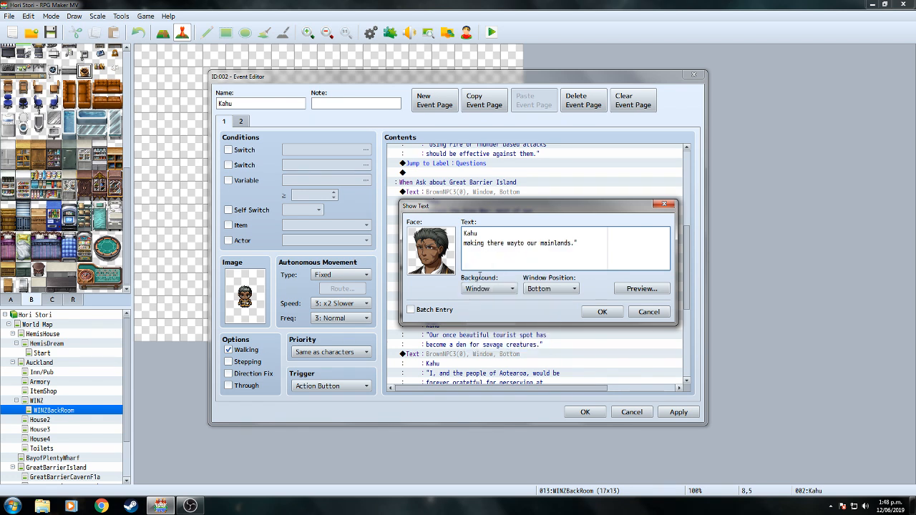
left_click(605, 310)
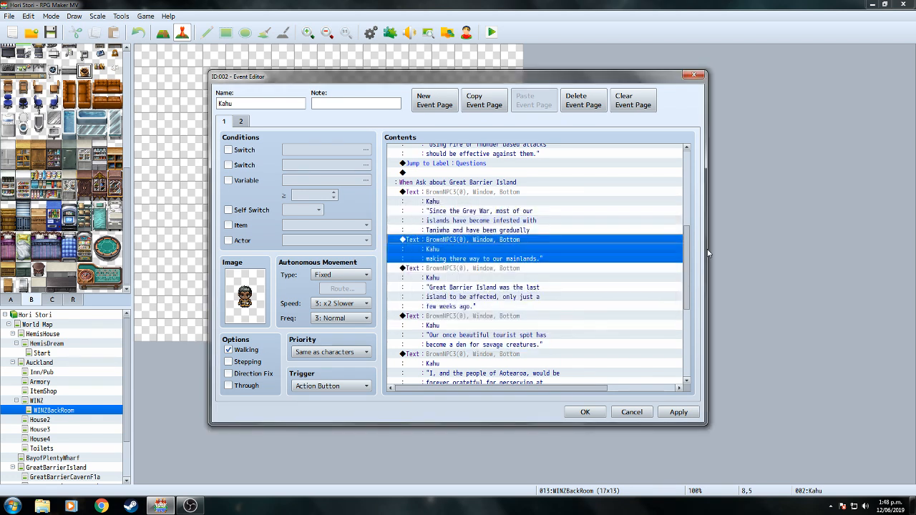
Rewrap Kahu's Aotearoa text, moving 'be' to line two and deleting 'at' from line two.
scroll(537, 272, "down", 3)
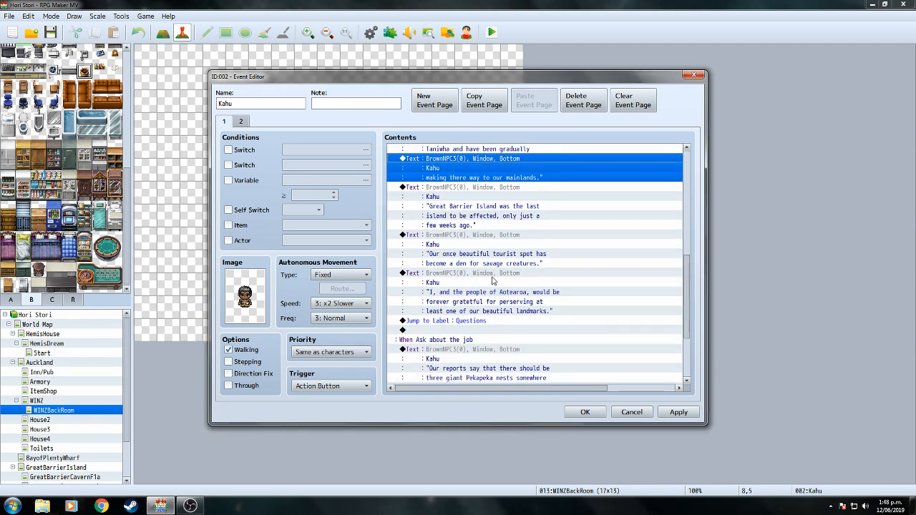
left_click(491, 277)
right_click(491, 278)
left_click(544, 289)
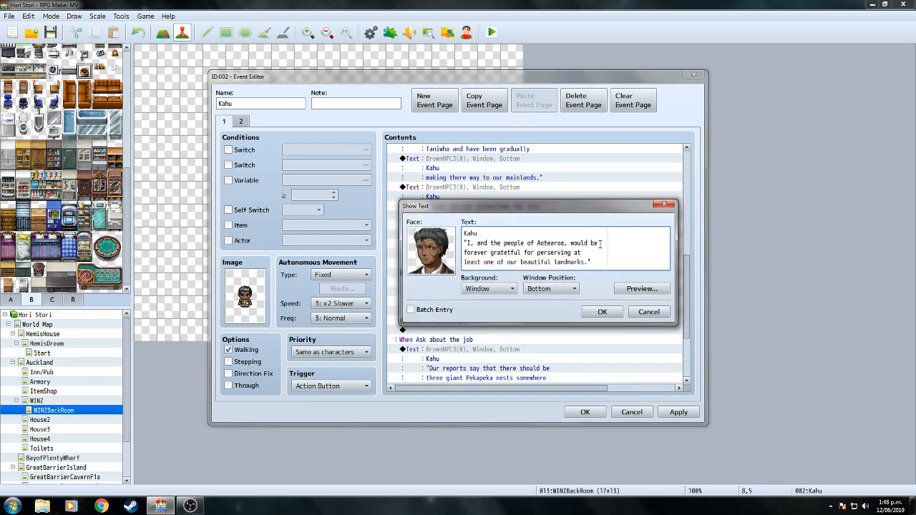
double_click(593, 242)
right_click(594, 243)
left_click(593, 243)
type("be")
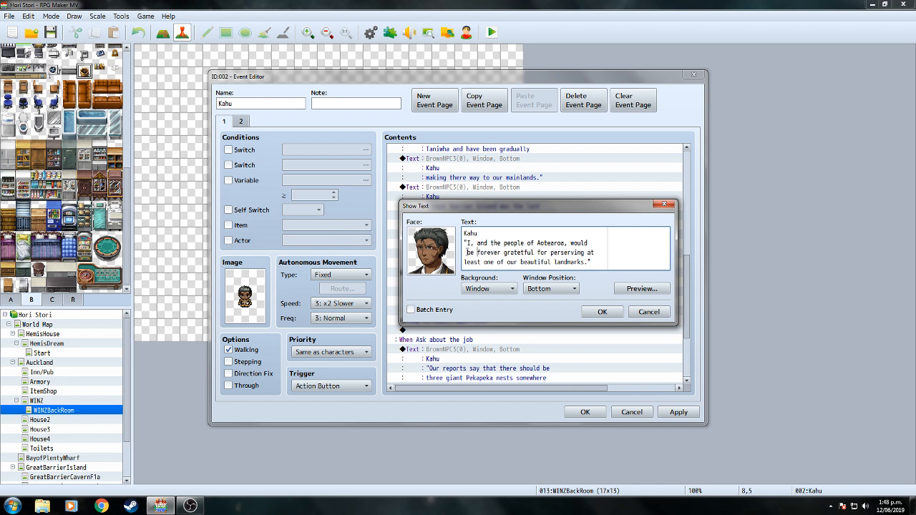
key("BackSpace")
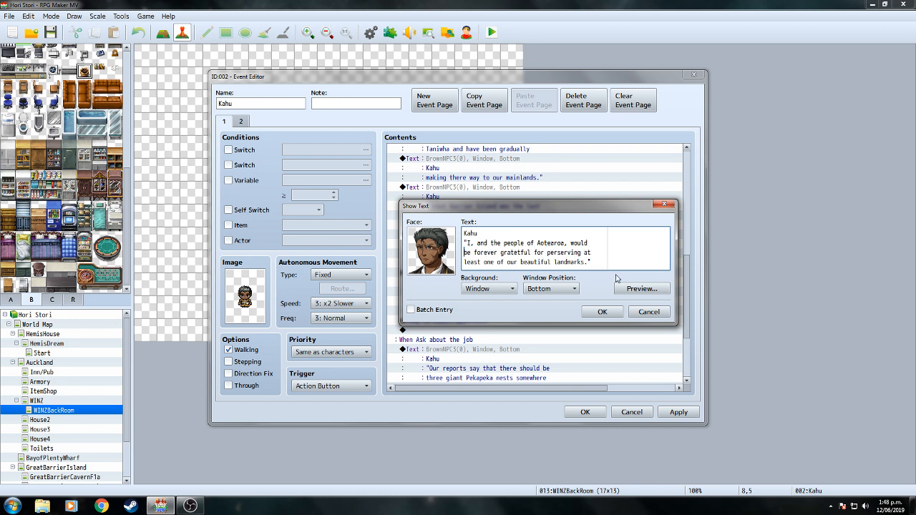
double_click(585, 253)
key("BackSpace")
key("BackSpace")
key("BackSpace")
key("BackSpace")
key("BackSpace")
key("BackSpace")
key("BackSpace")
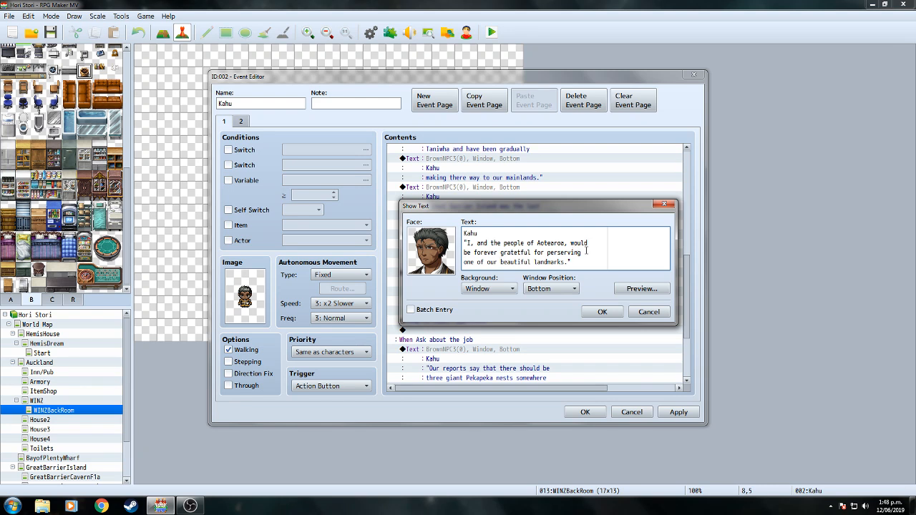
left_click(604, 311)
Rewrap the 'Burn them' text with 'You' on the next line, then close Kahu's event.
scroll(687, 316, "down", 5)
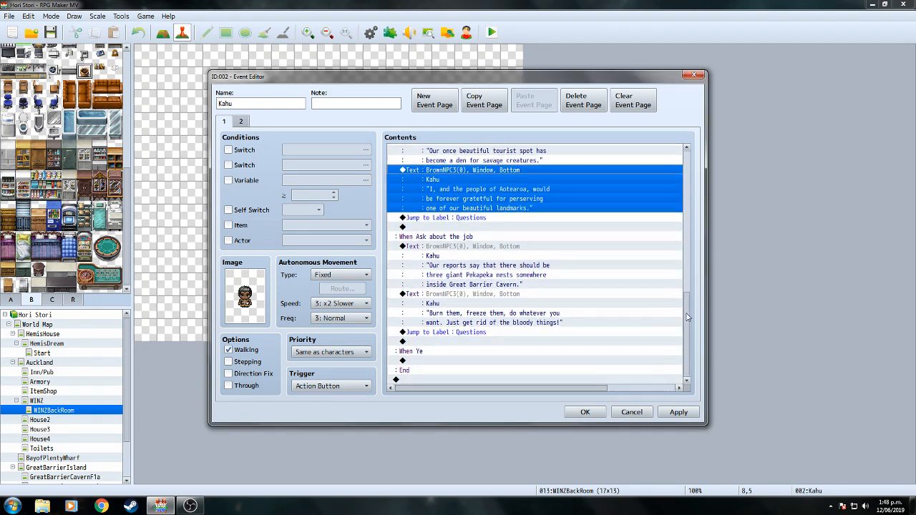
right_click(485, 296)
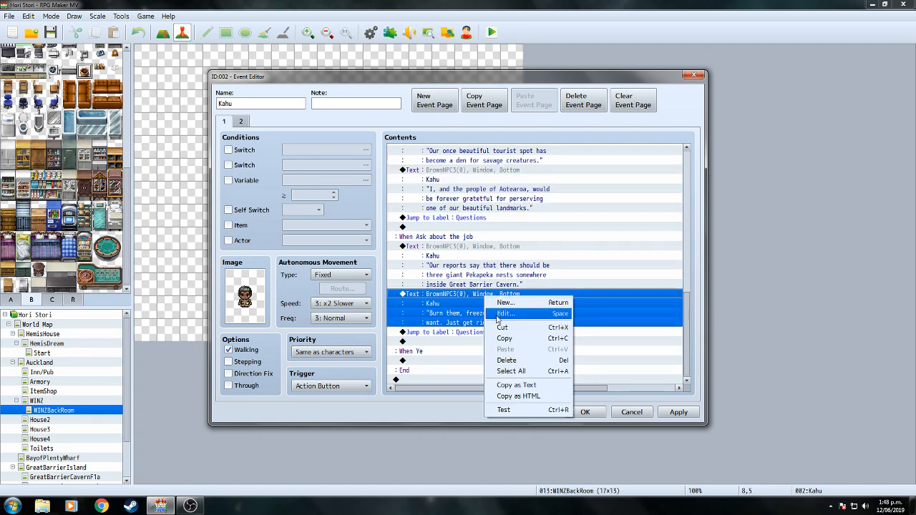
left_click(505, 314)
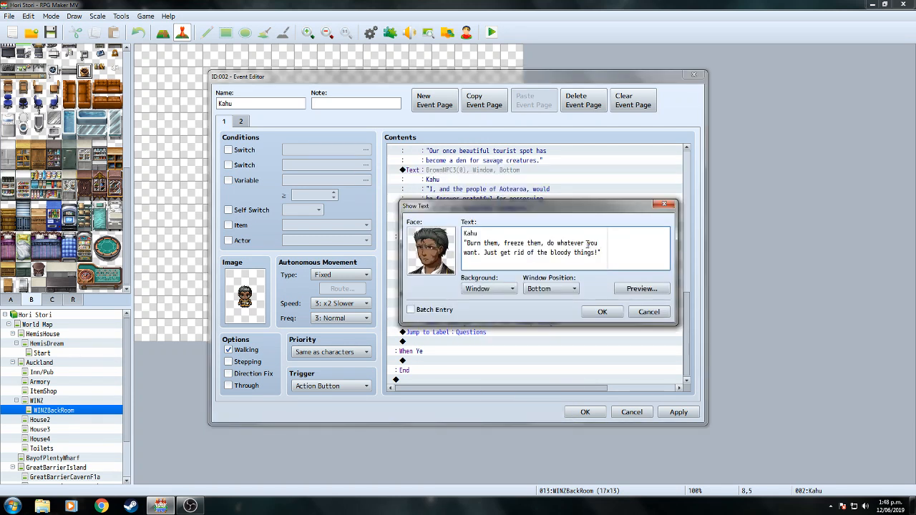
left_click_drag(587, 244, 600, 243)
key("BackSpace")
type("You")
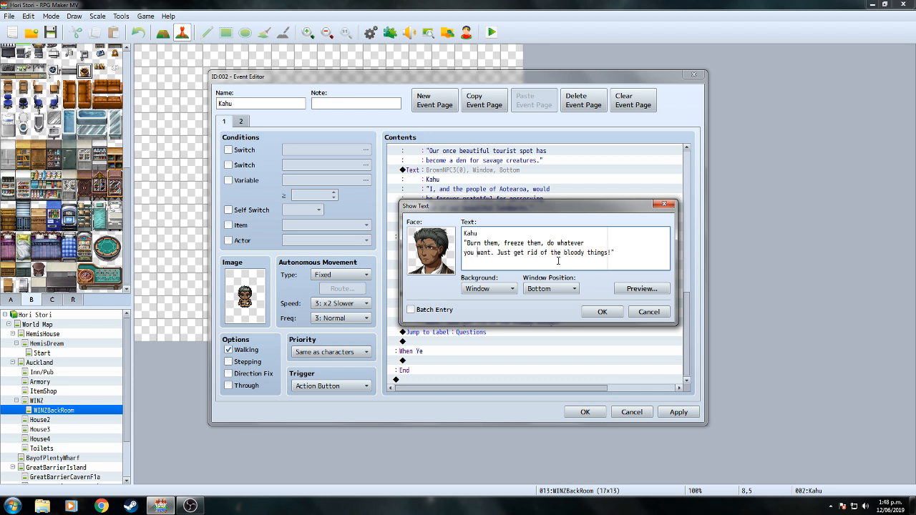
key("Return")
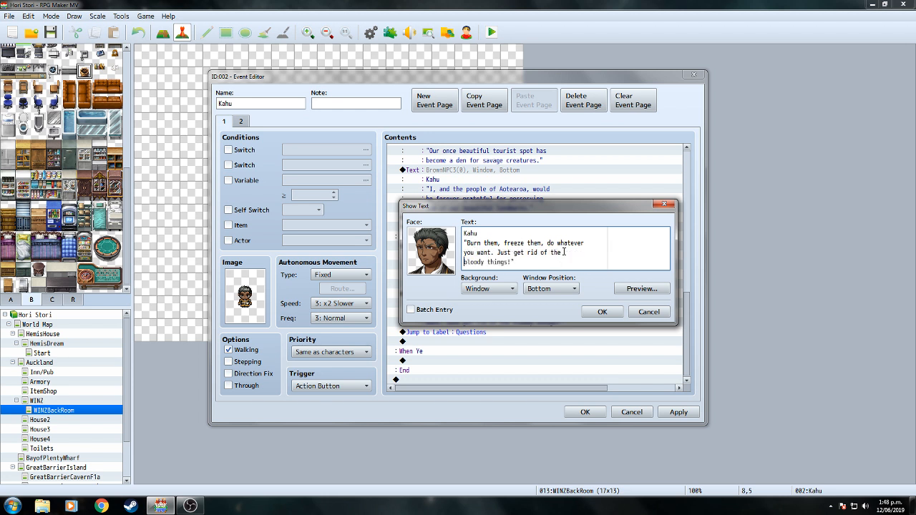
left_click(599, 312)
left_click(593, 416)
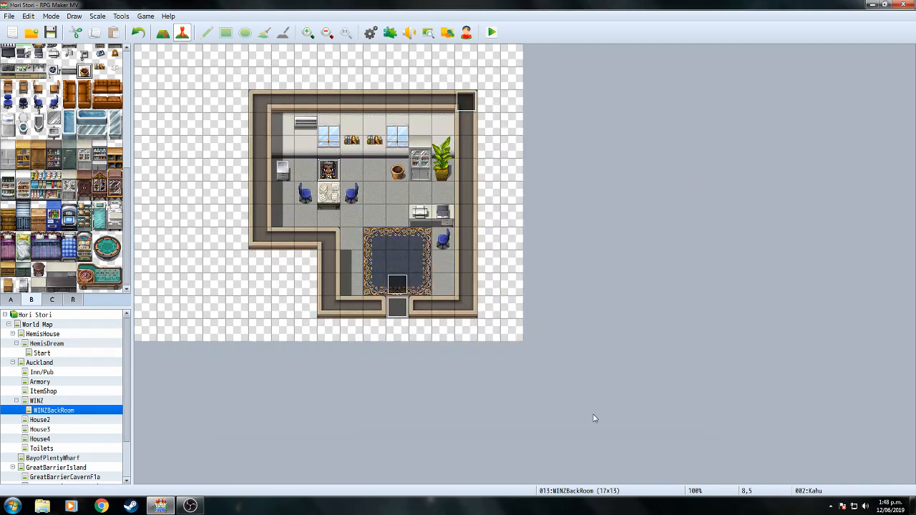
left_click(44, 400)
left_click(370, 31)
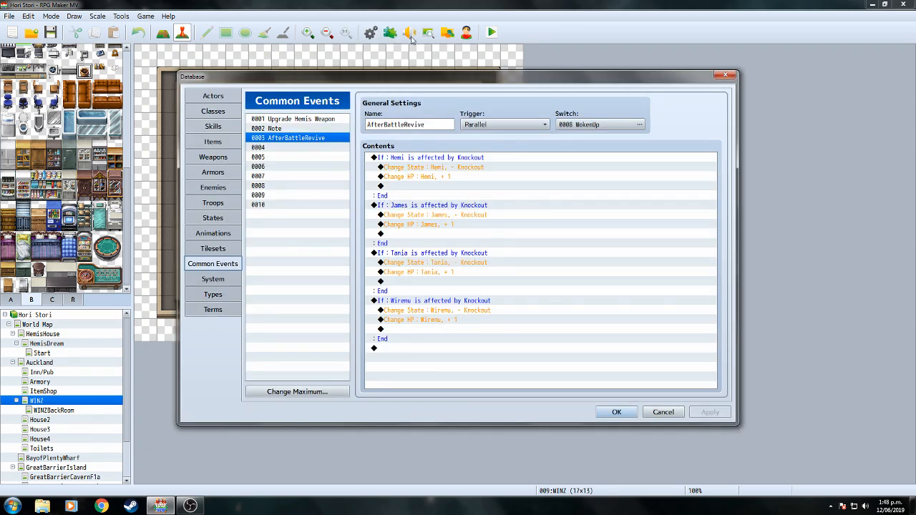
left_click(617, 413)
left_click(409, 33)
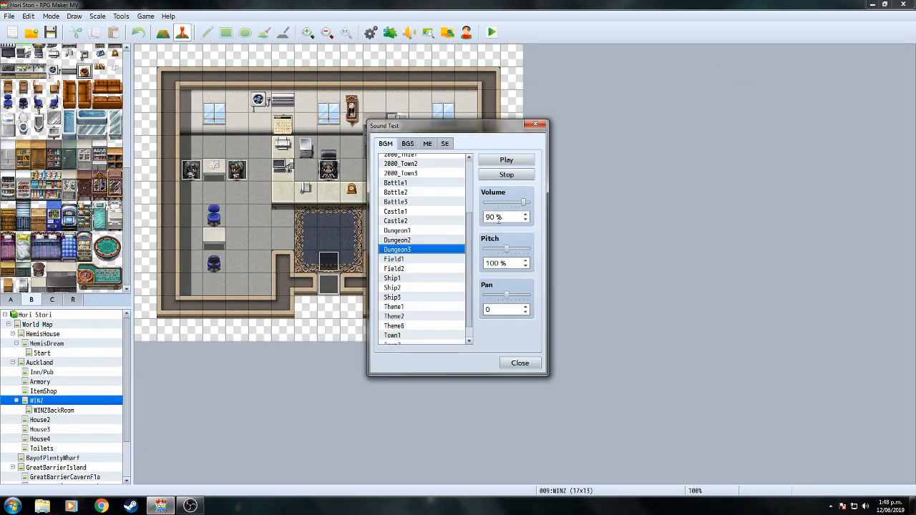
left_click(536, 124)
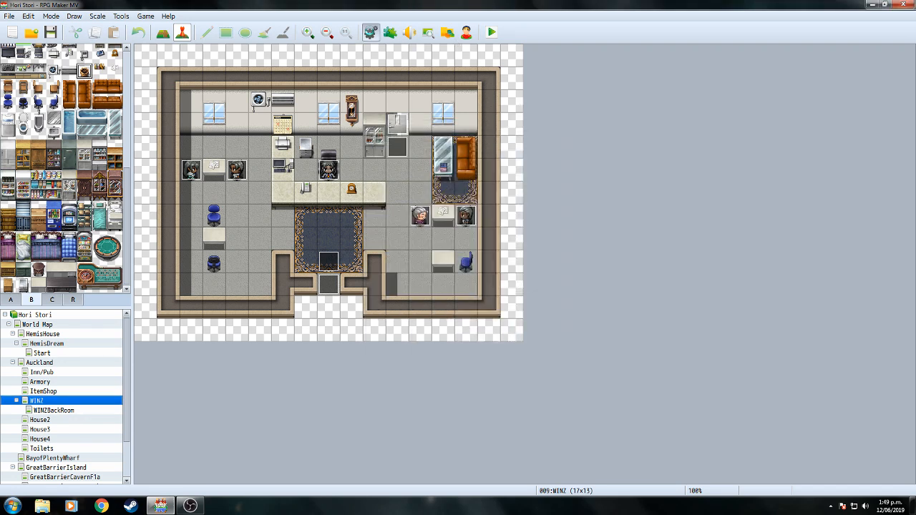
key("F9")
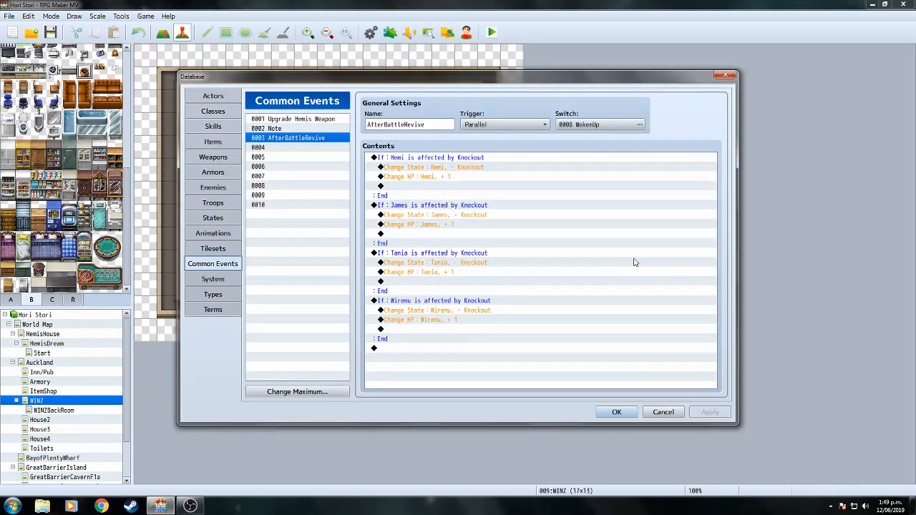
left_click(628, 416)
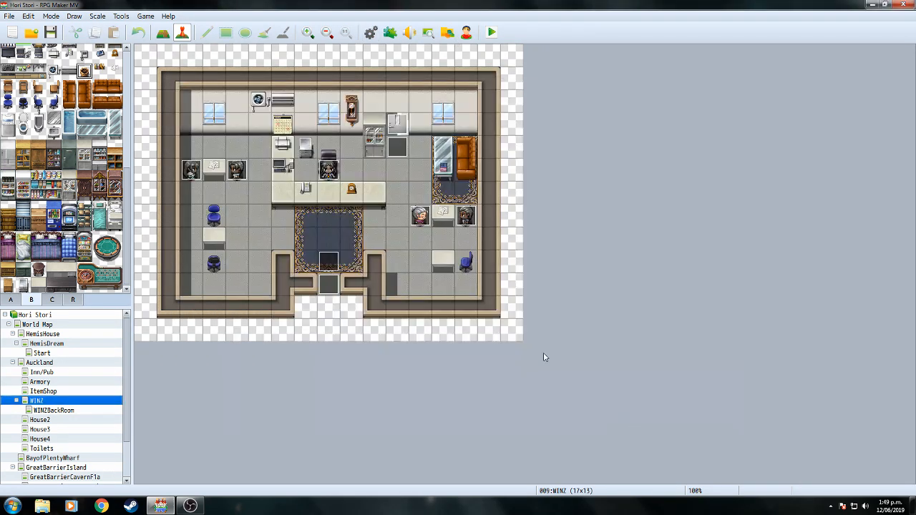
left_click(61, 411)
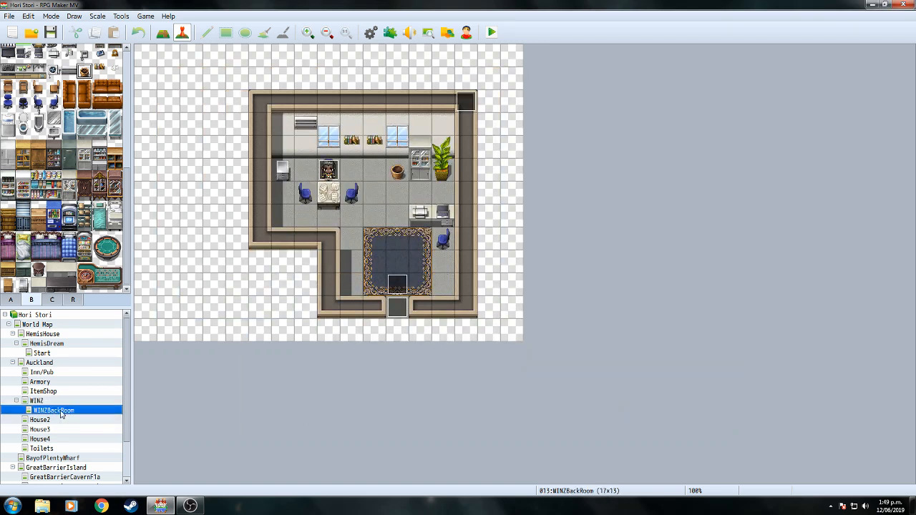
Open the EV003 event on the GreatBarrierCavernF1a cave map.
left_click_drag(130, 426, 127, 461)
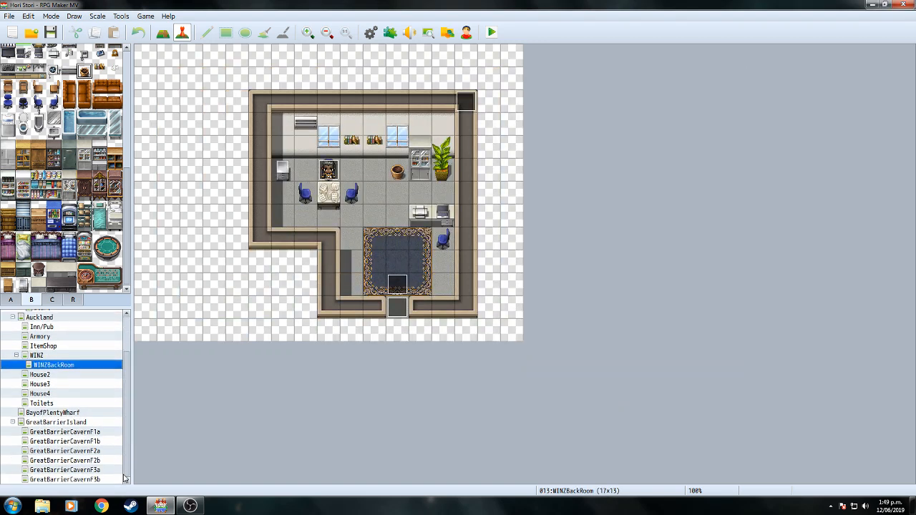
left_click(100, 432)
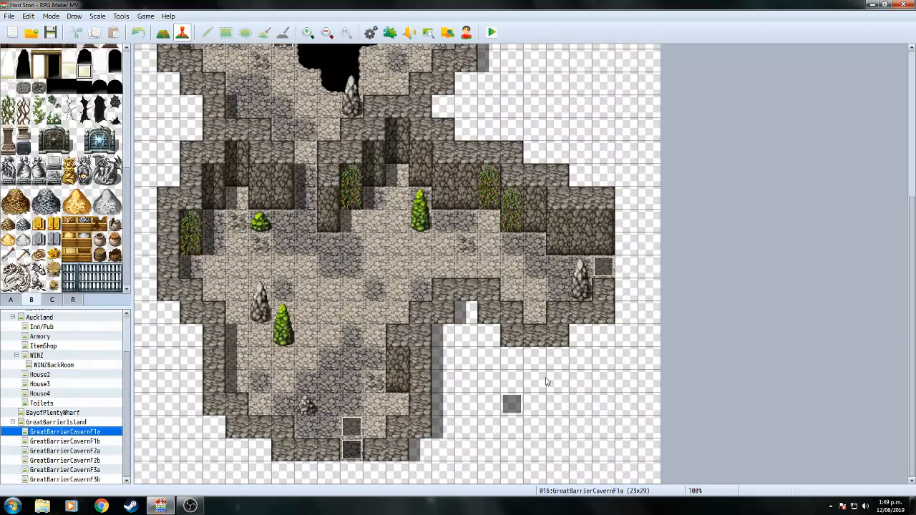
double_click(511, 404)
left_click_drag(687, 181, 692, 270)
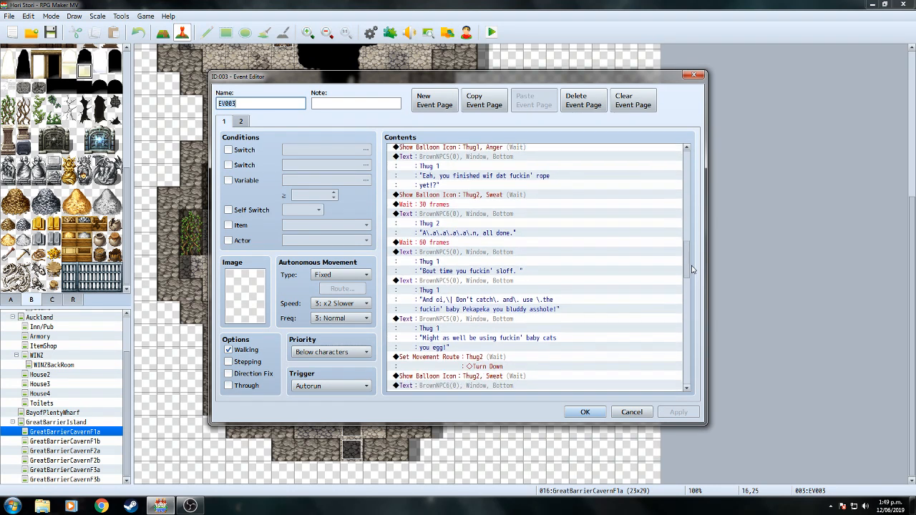
Rewrap the 'Might as well' text, putting 'cats' on its own line and breaking before 'baby'.
left_click(511, 321)
right_click(511, 321)
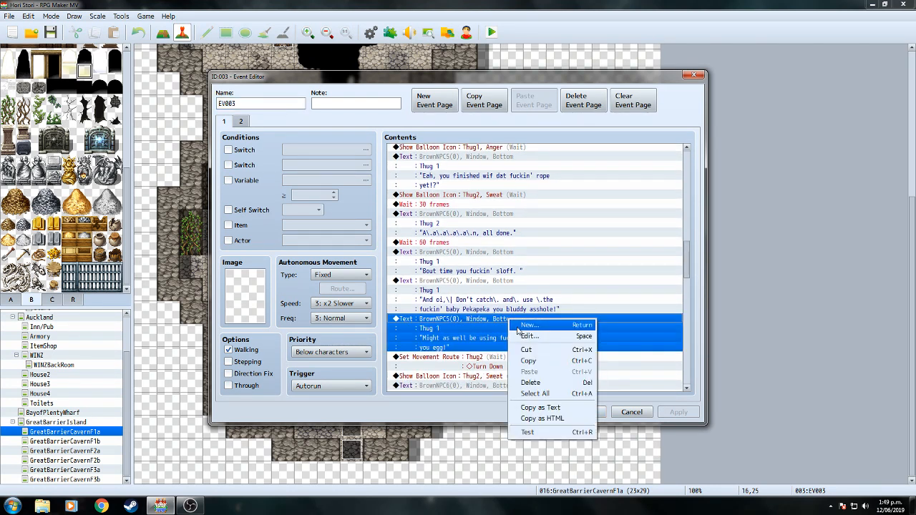
left_click(527, 336)
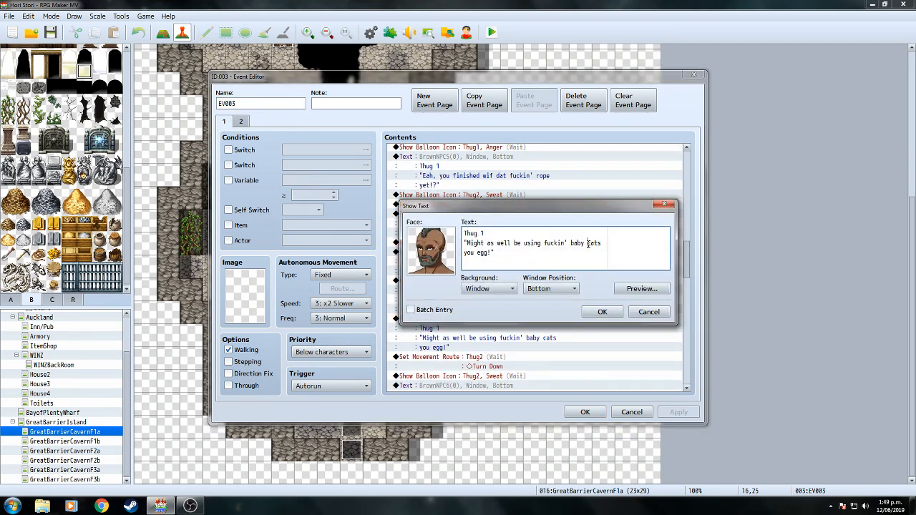
key("Return")
type("=")
key("BackSpace")
key("BackSpace")
left_click(569, 243)
key("Return")
key("BackSpace")
left_click(603, 313)
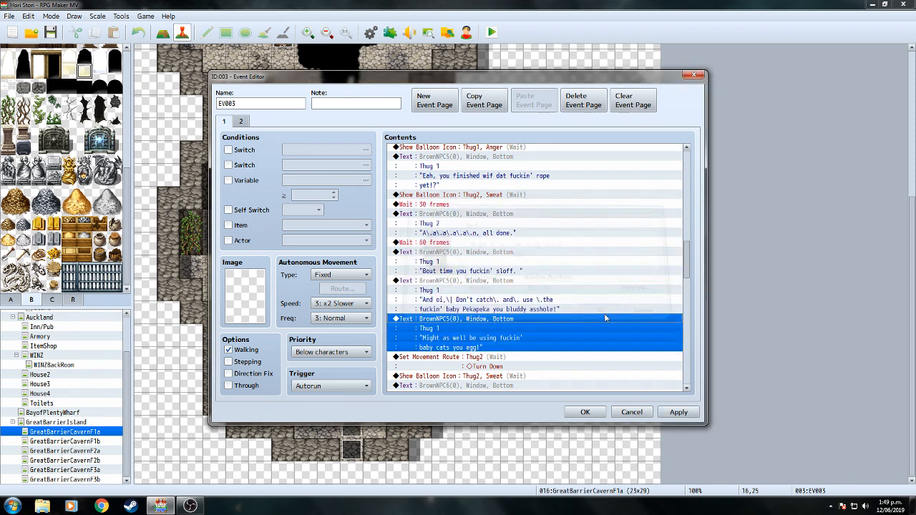
Rewrap Thug 1's 'And oi' message at 'bluddy', checking it in the preview.
right_click(511, 294)
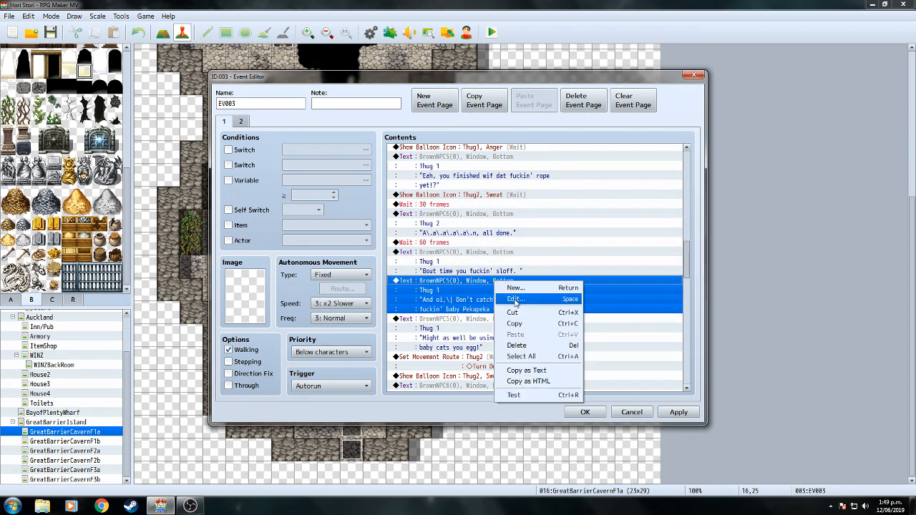
left_click(526, 287)
left_click(639, 288)
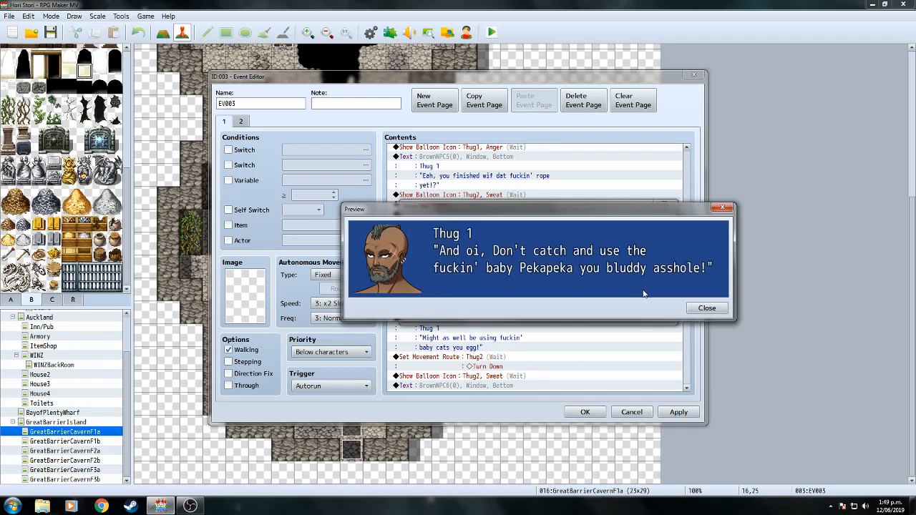
left_click(703, 309)
left_click(551, 252)
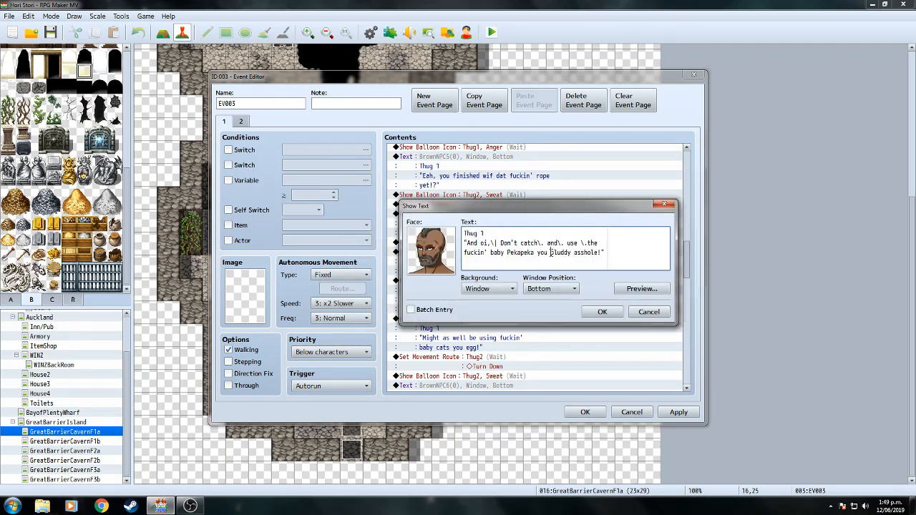
left_click(641, 288)
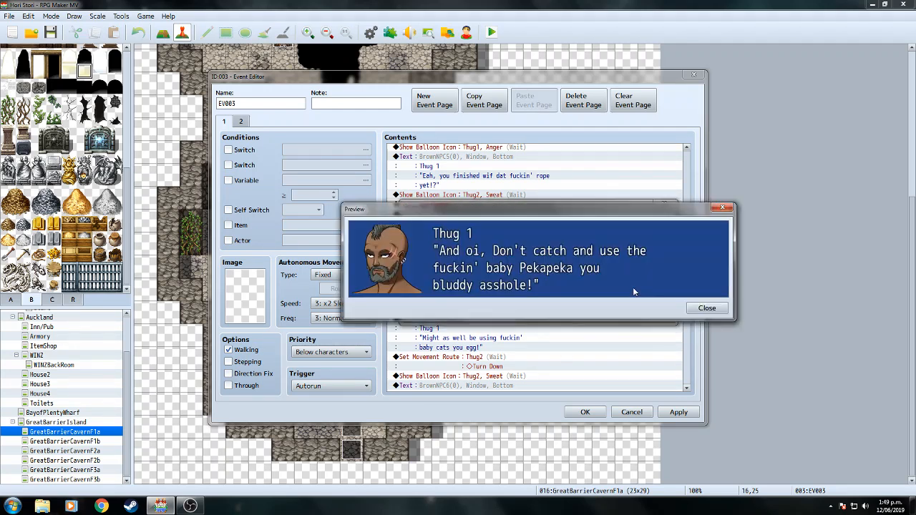
left_click(704, 309)
left_click(558, 315)
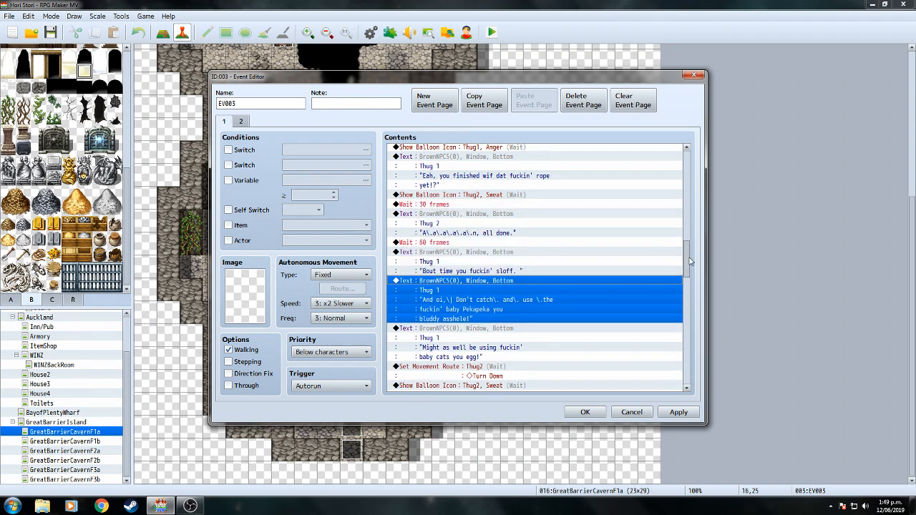
Review the 'Bout time' message and keep it unchanged.
right_click(499, 257)
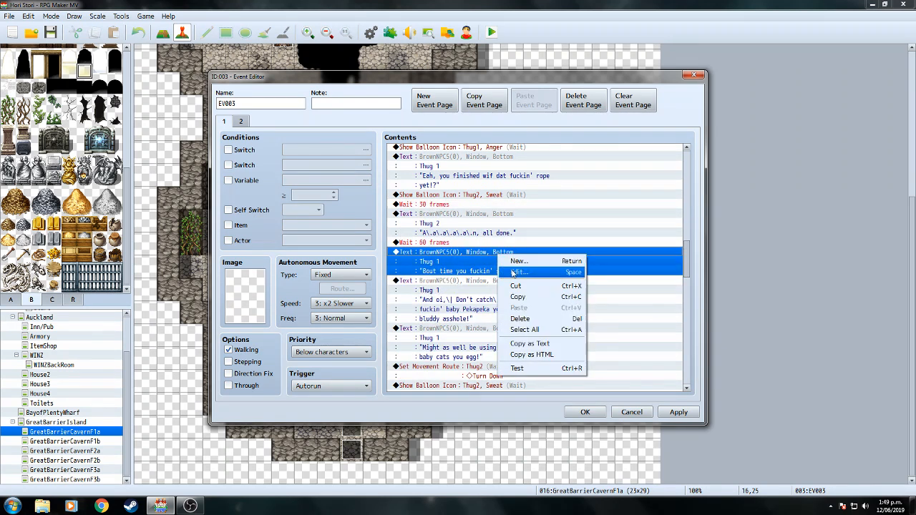
left_click(533, 269)
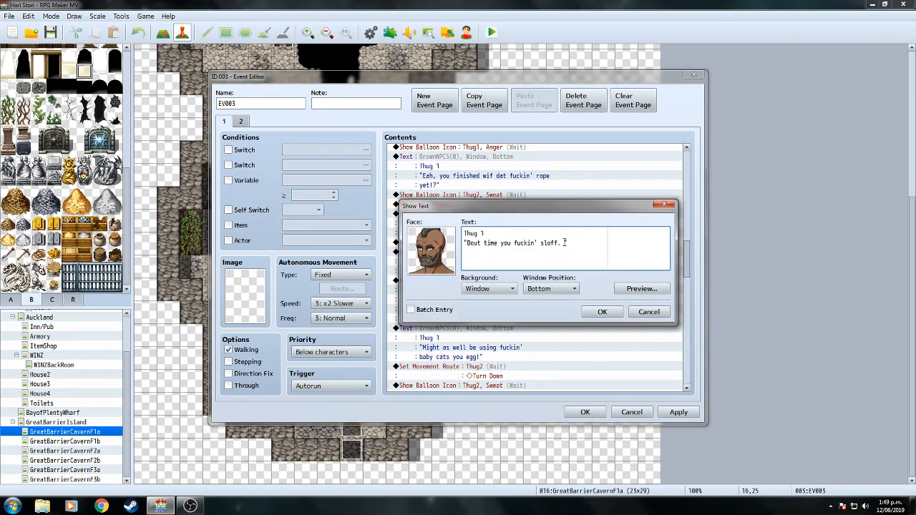
left_click(602, 311)
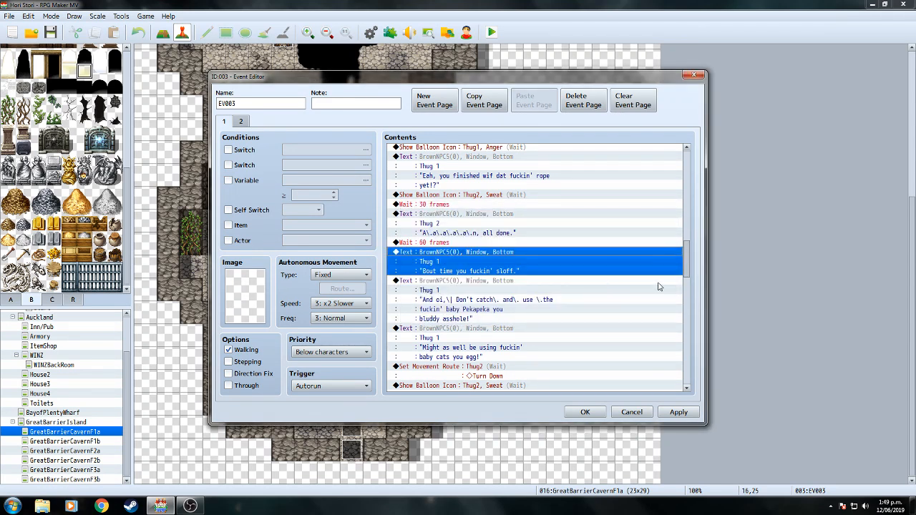
left_click_drag(686, 258, 687, 277)
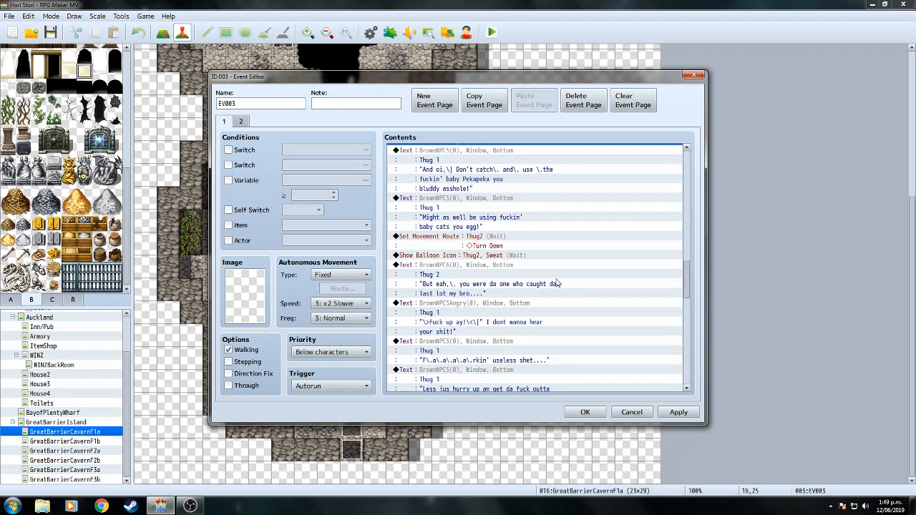
Rewrap Thug 2's message onto two lines starting the second at 'caught dat last lot my bro'.
right_click(505, 268)
left_click(521, 285)
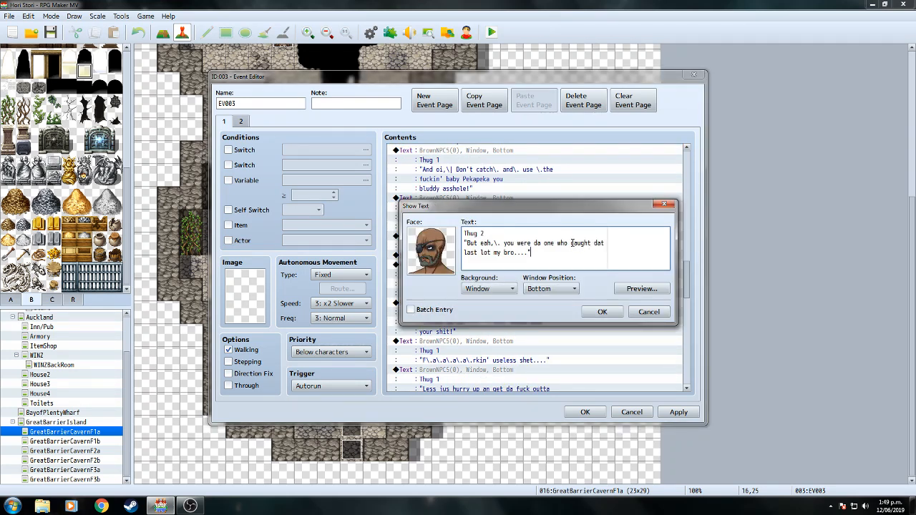
left_click(571, 243)
key("Return")
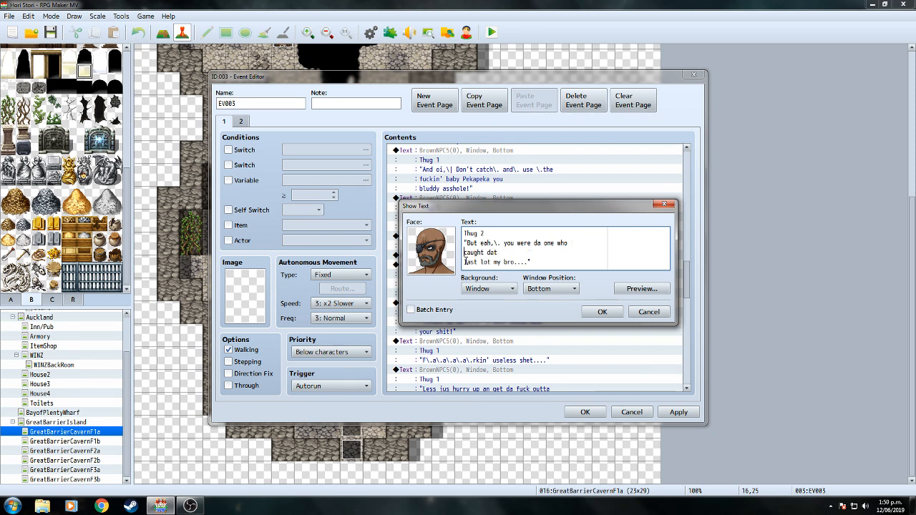
key("BackSpace")
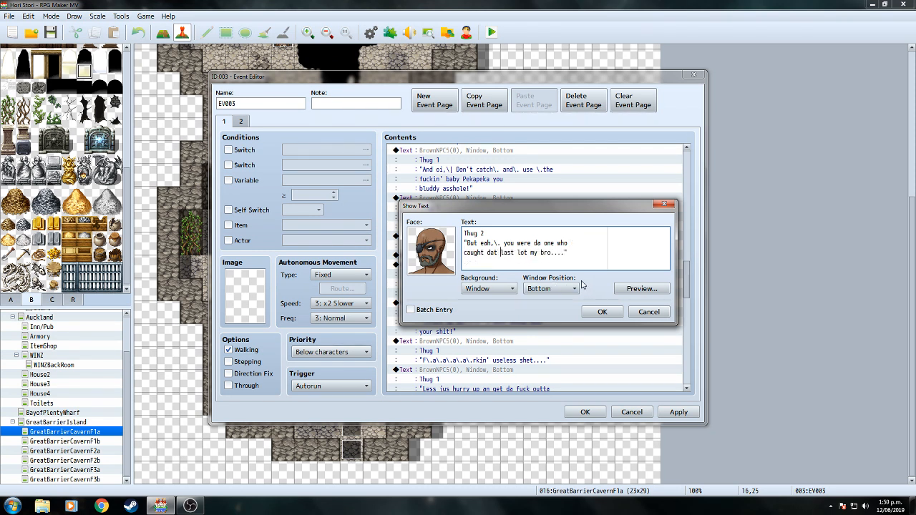
left_click(646, 287)
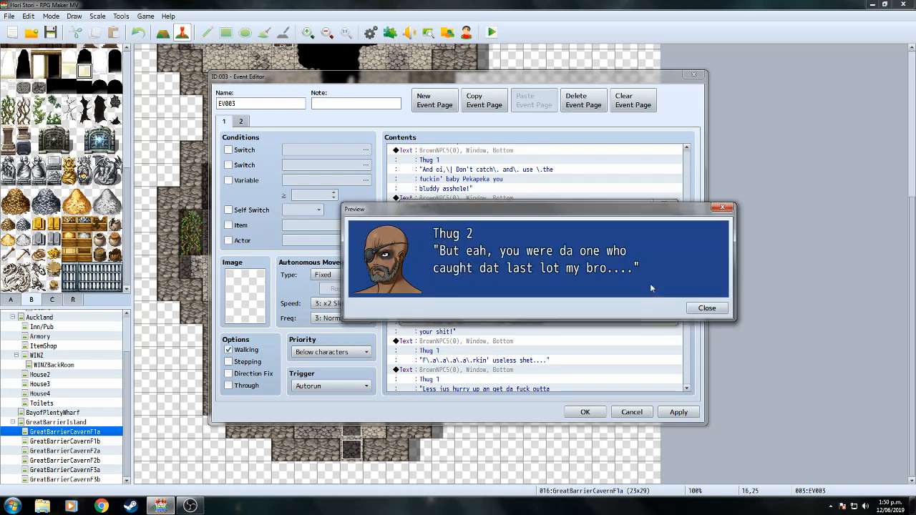
left_click(707, 308)
left_click(599, 313)
Preview Thug 1's angry message and keep it as it is.
scroll(685, 300, "down", 2)
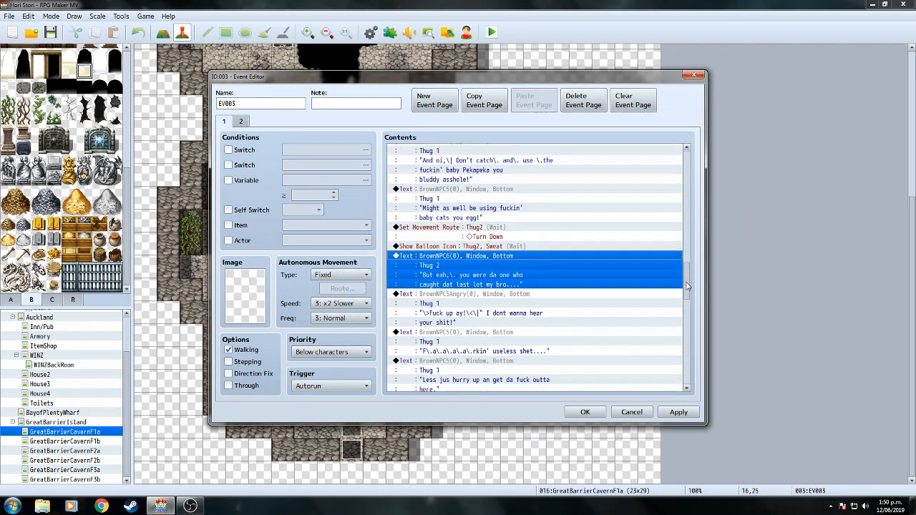
right_click(504, 215)
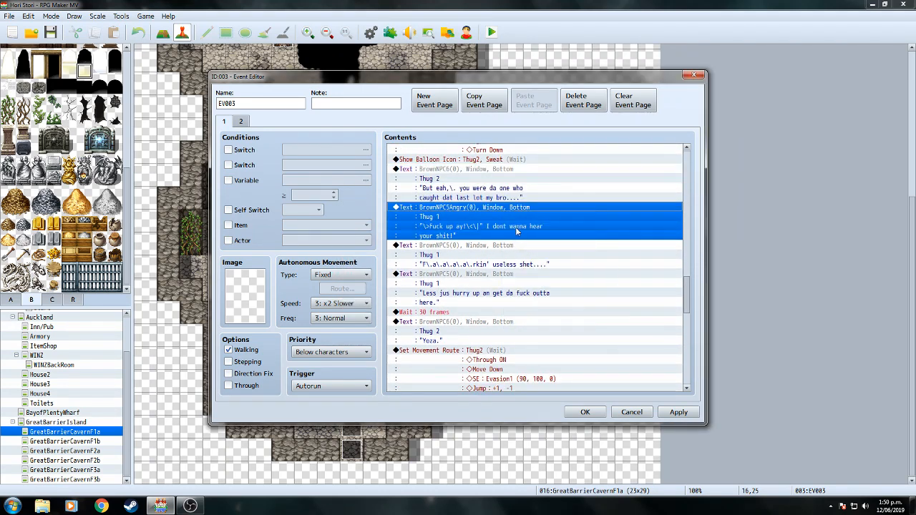
left_click(518, 230)
left_click(646, 288)
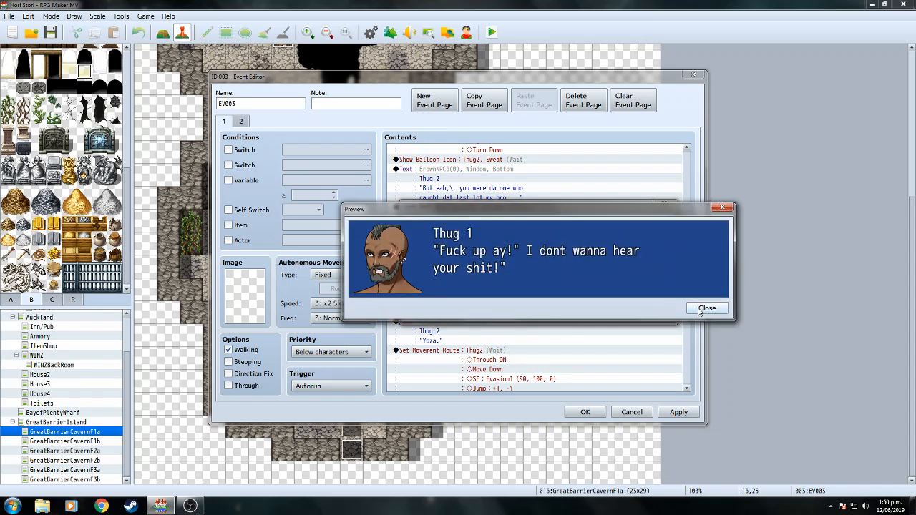
left_click(706, 308)
left_click(602, 312)
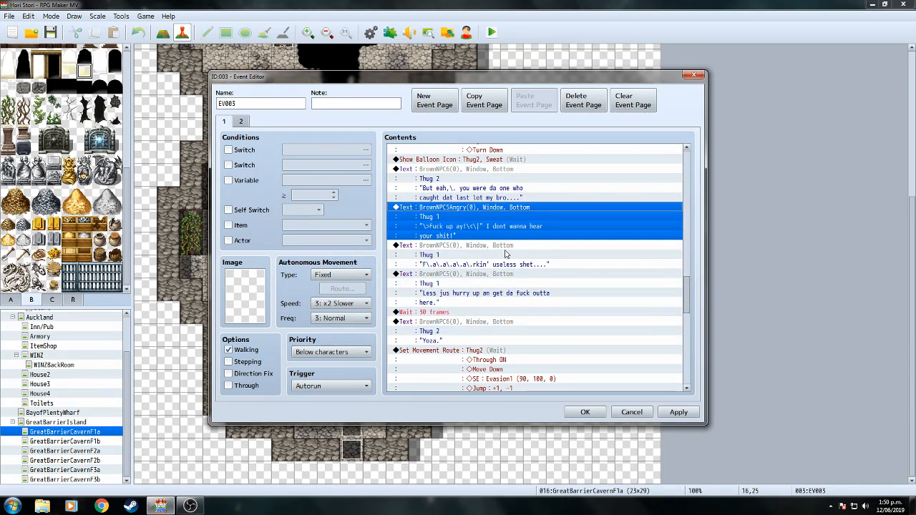
Rewrap the 'Less jus hurry up' message so the second line reads 'outta here.'.
right_click(508, 281)
left_click(521, 297)
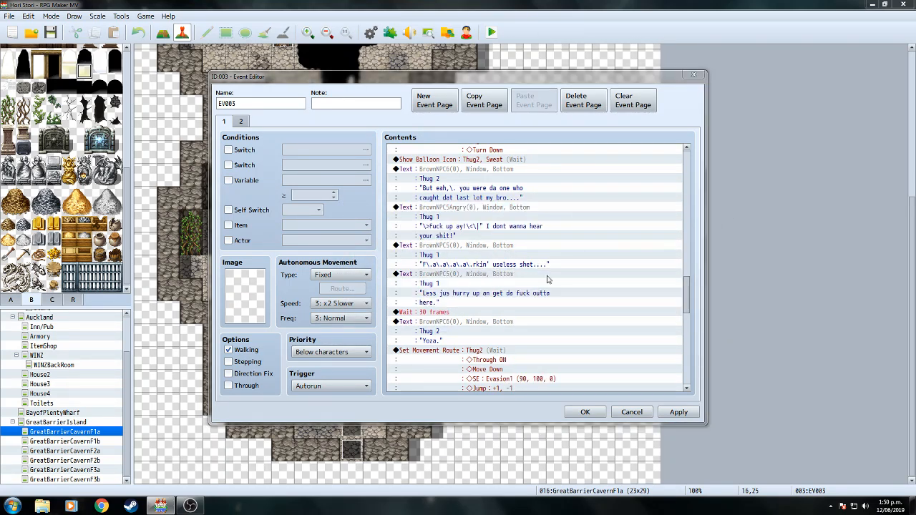
left_click(578, 243)
key("Return")
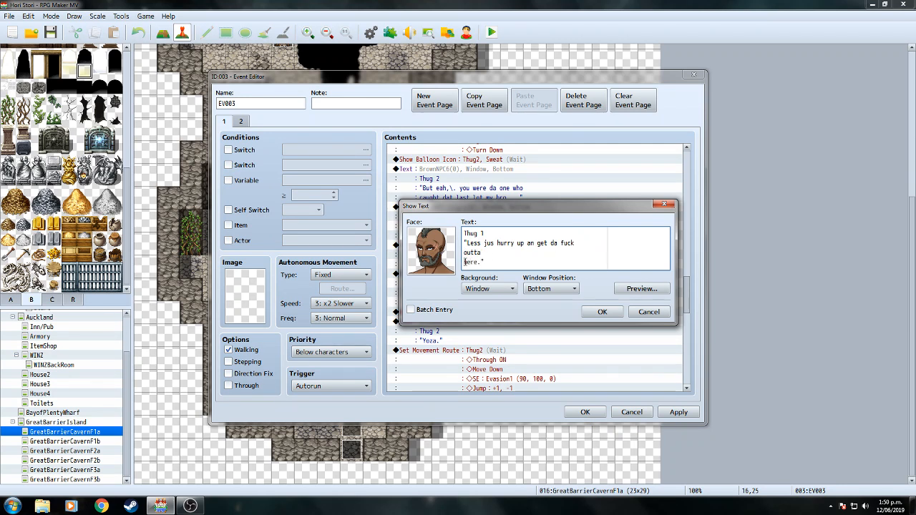
key("BackSpace")
left_click(598, 313)
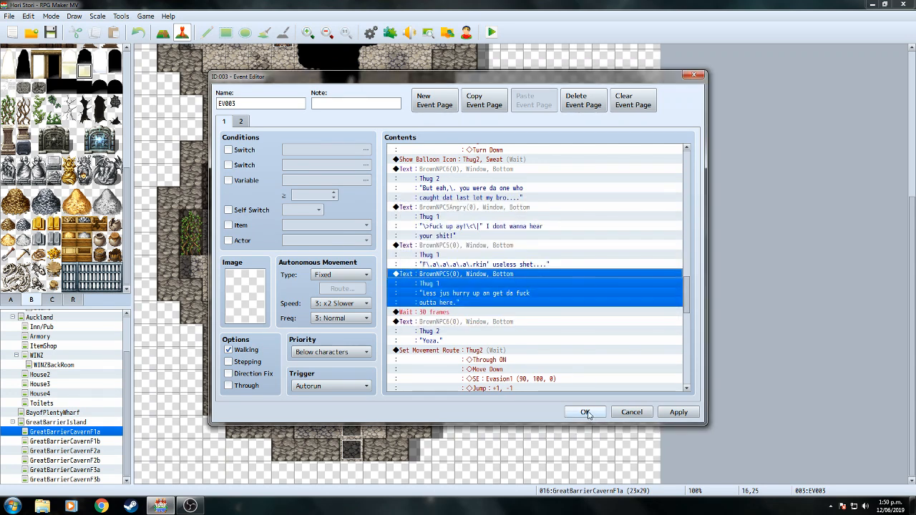
Save the EV003 event and open the Enemies list in the Database.
left_click(586, 413)
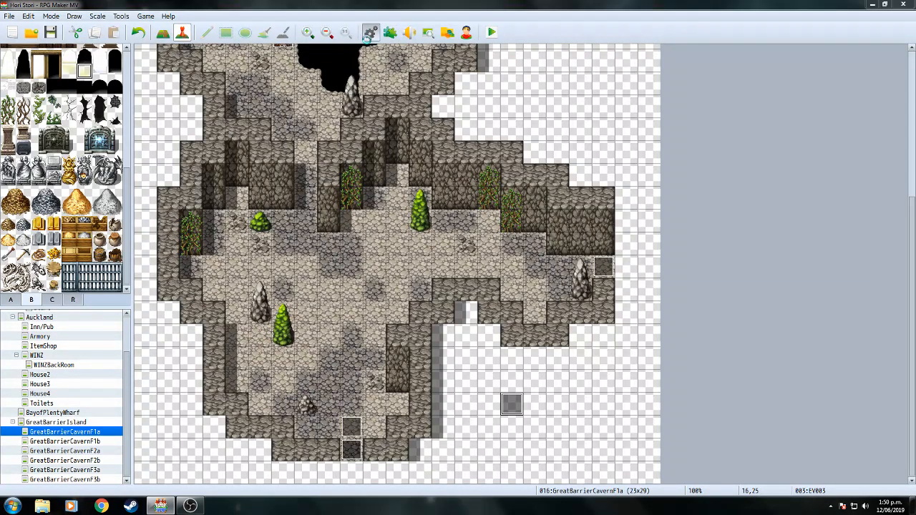
key("F9")
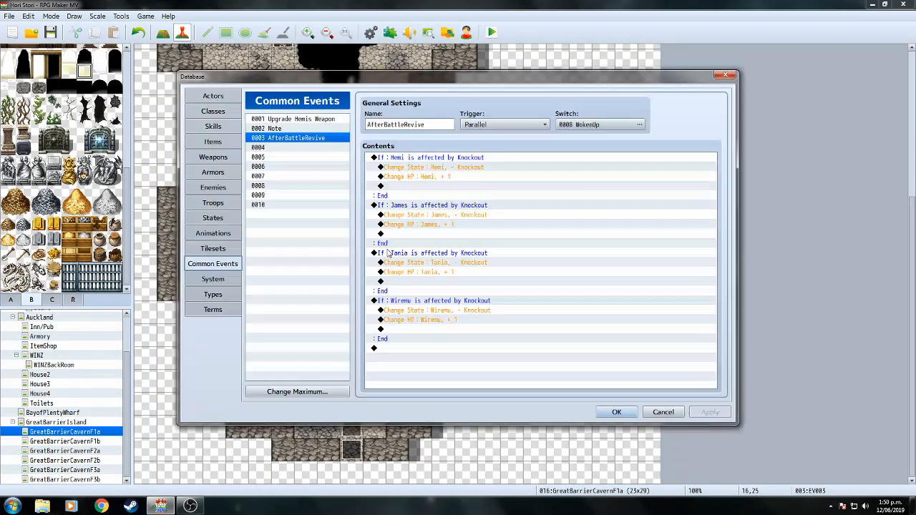
left_click(213, 188)
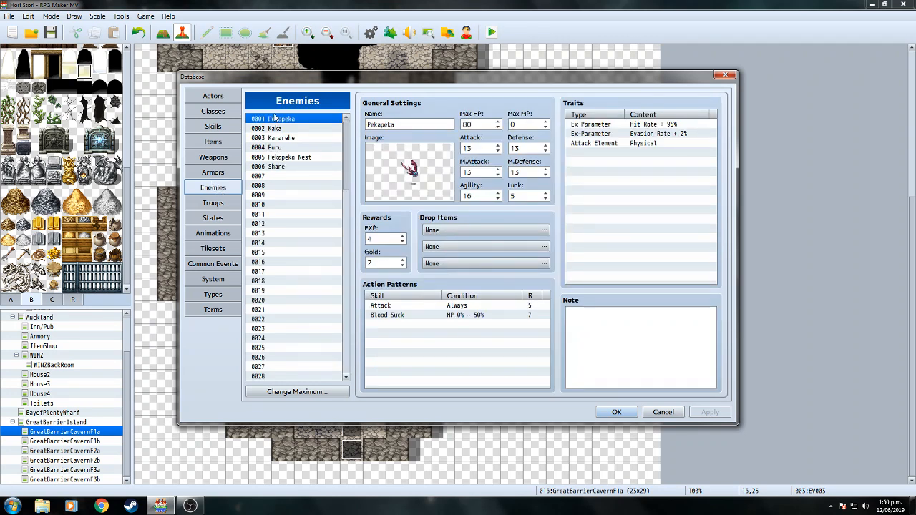
Set Pekapeka's Attack and Defense both to 14.
left_click(497, 145)
left_click(497, 144)
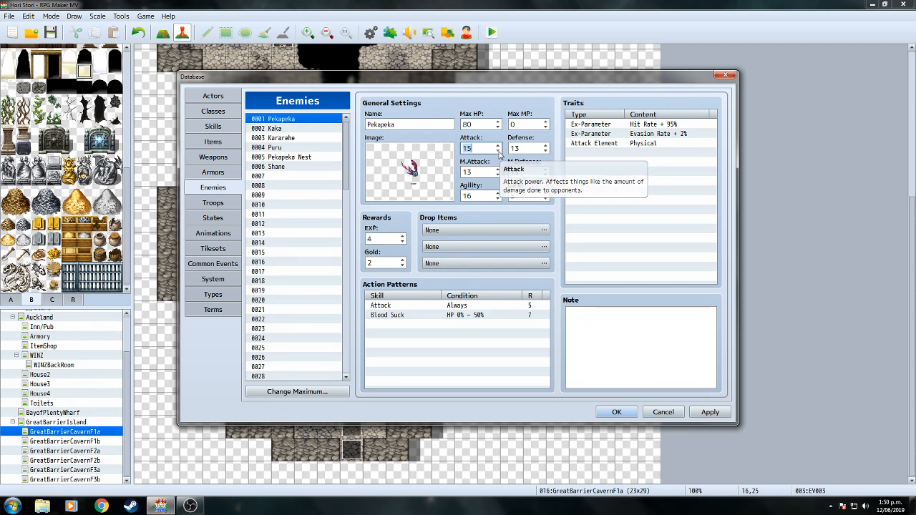
left_click(498, 151)
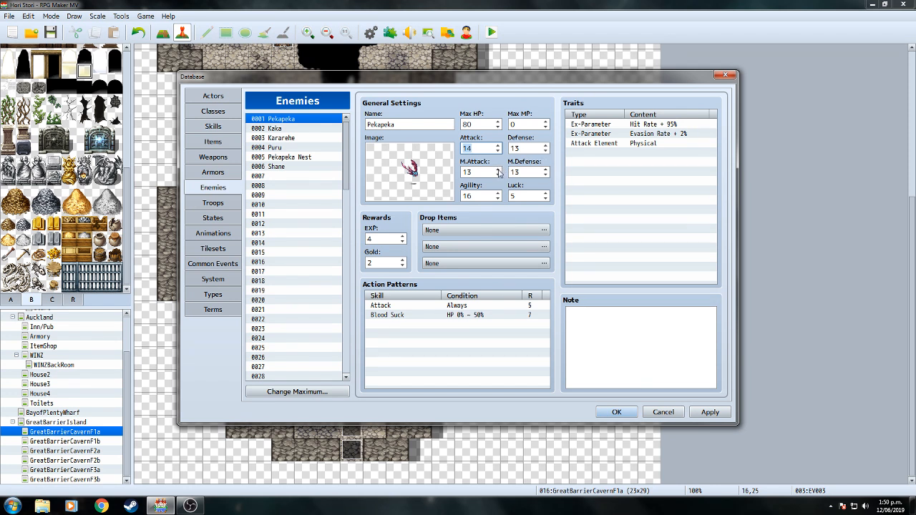
left_click(547, 146)
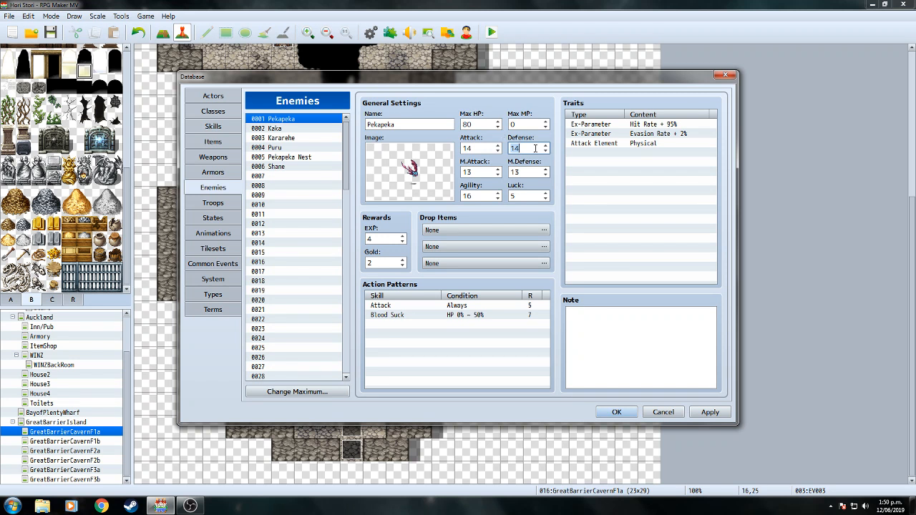
left_click(308, 129)
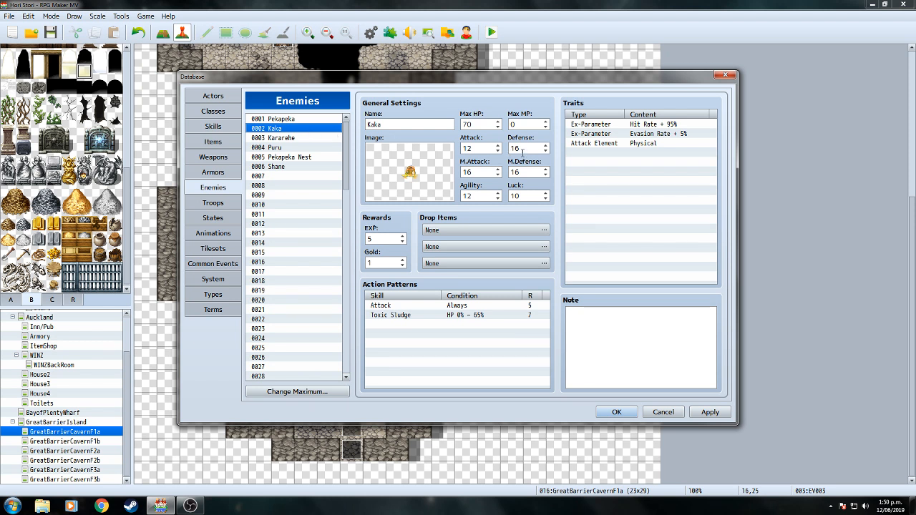
Raise Kaka's Defense from 16 to 20.
left_click(307, 119)
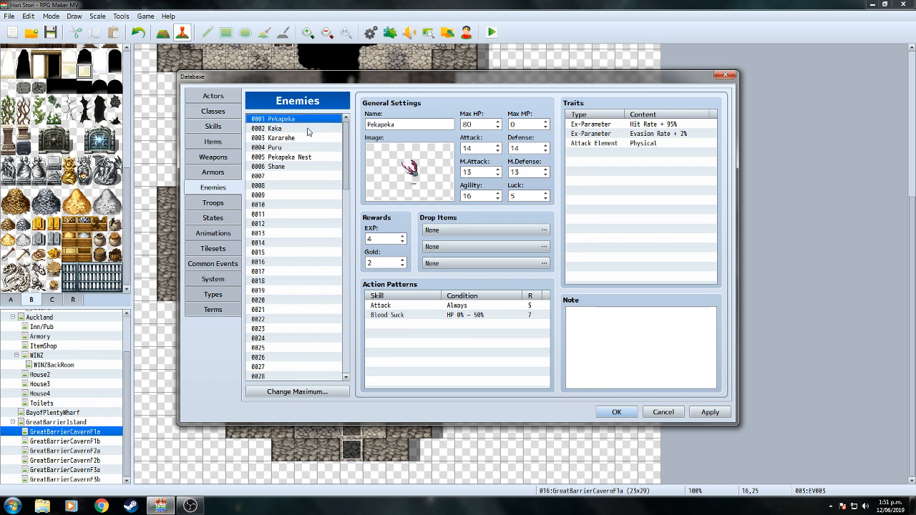
left_click(309, 129)
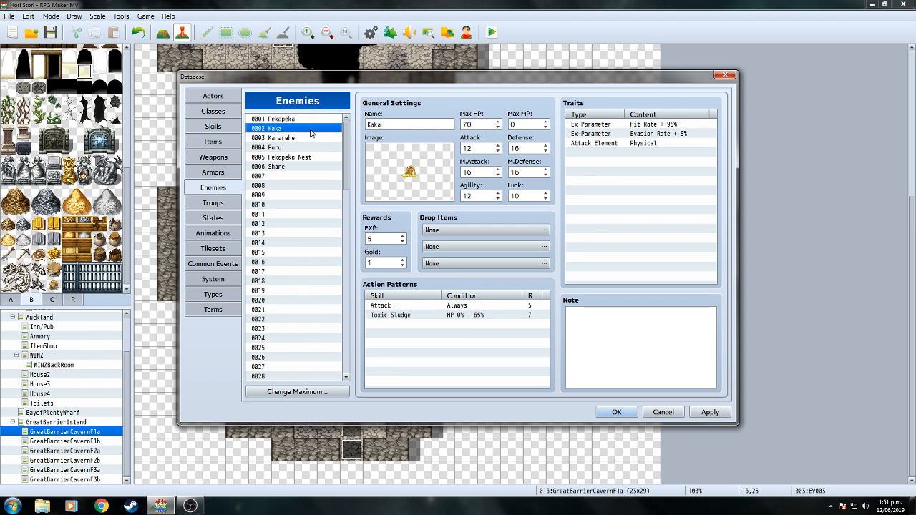
left_click(546, 145)
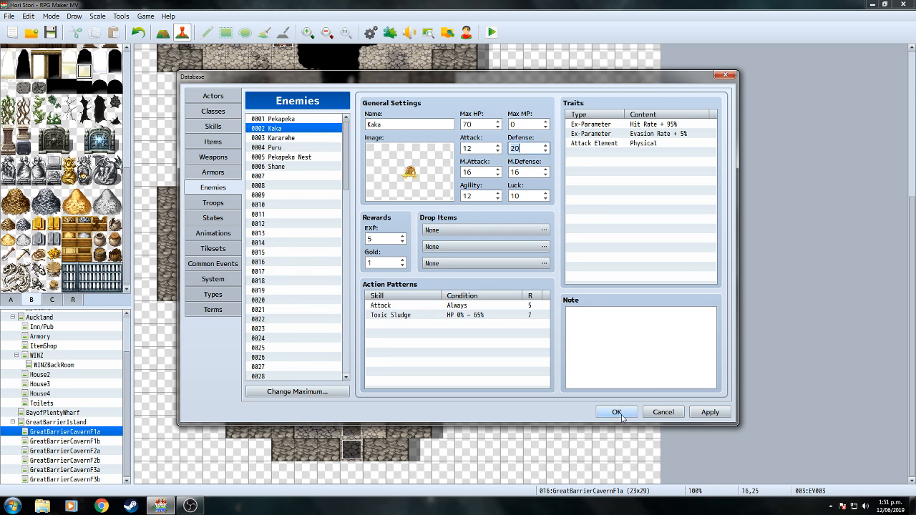
Check the Max HP values of Kararehe and Shane.
left_click(283, 137)
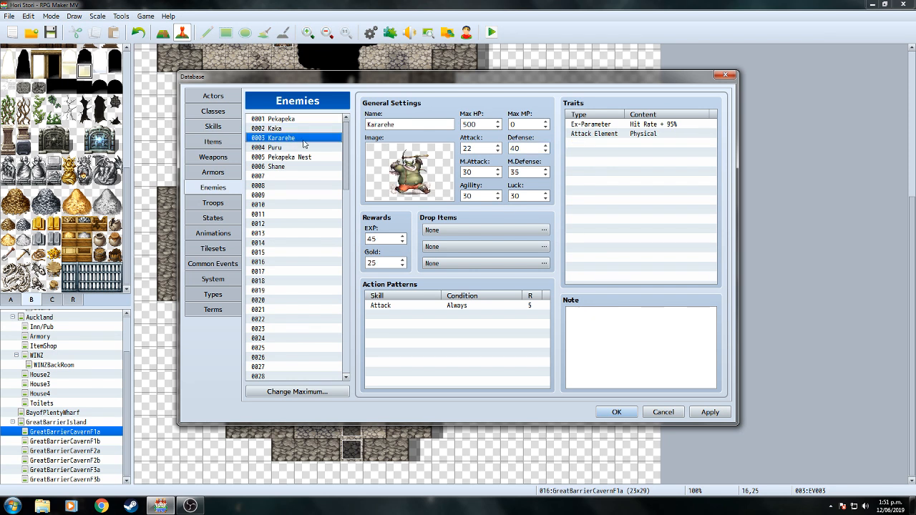
double_click(477, 125)
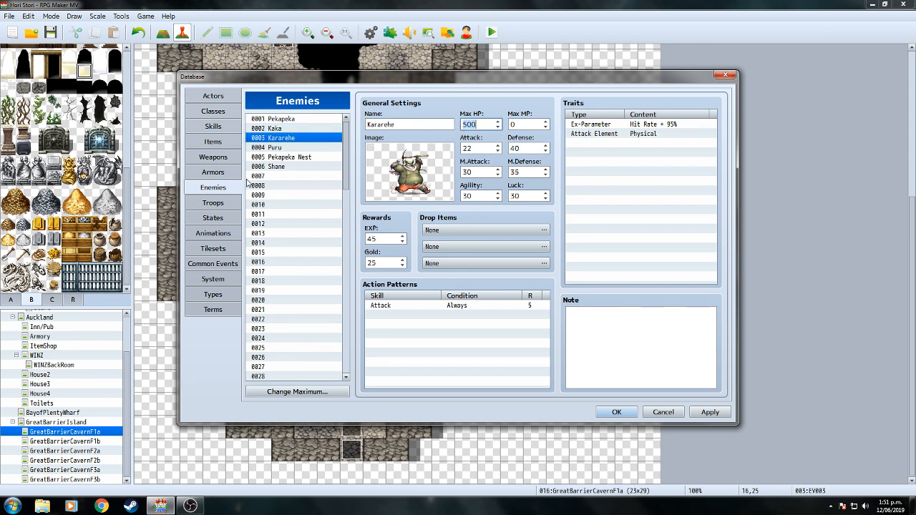
left_click(282, 167)
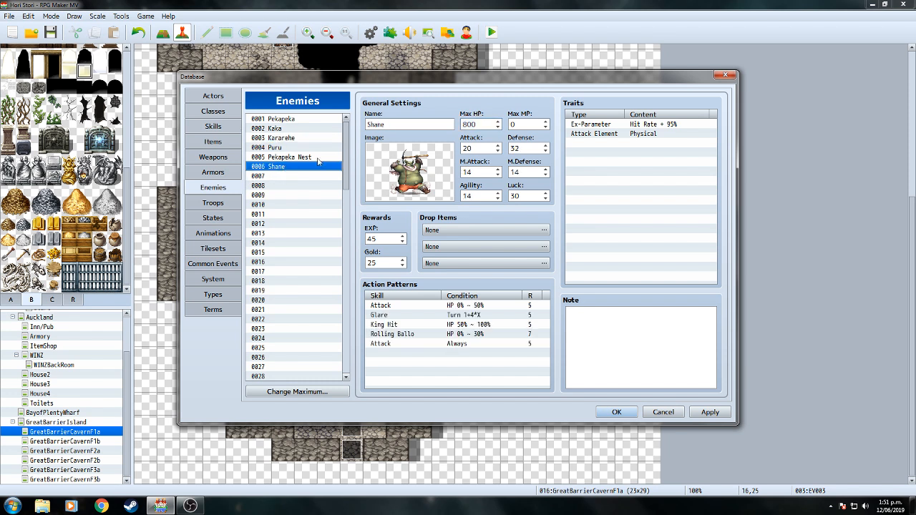
double_click(477, 124)
left_click(478, 124)
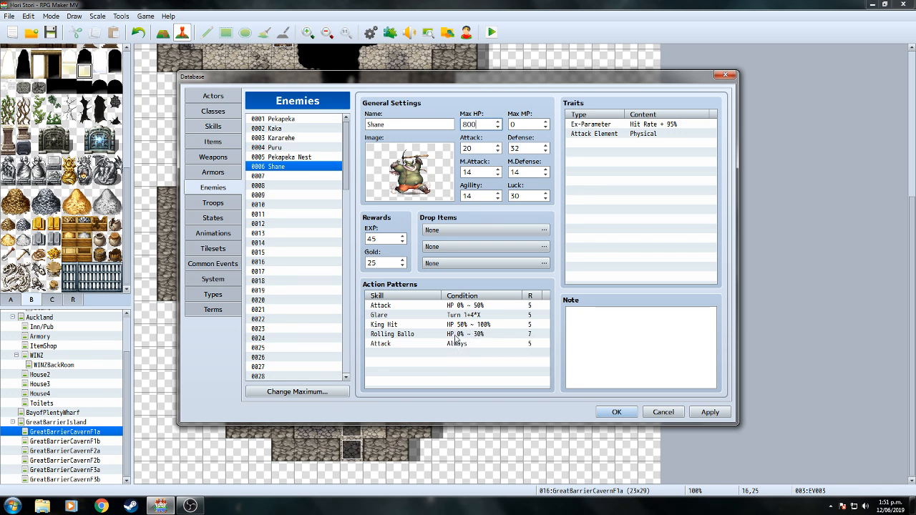
Set Shane's Rolling Ballo action rating to 8 and Glare rating to 9.
right_click(455, 335)
left_click(466, 343)
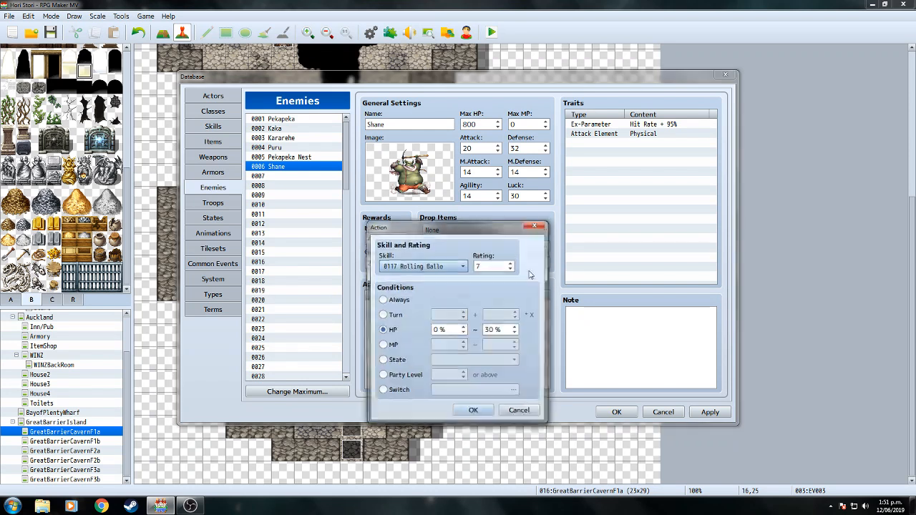
left_click(508, 265)
left_click(485, 415)
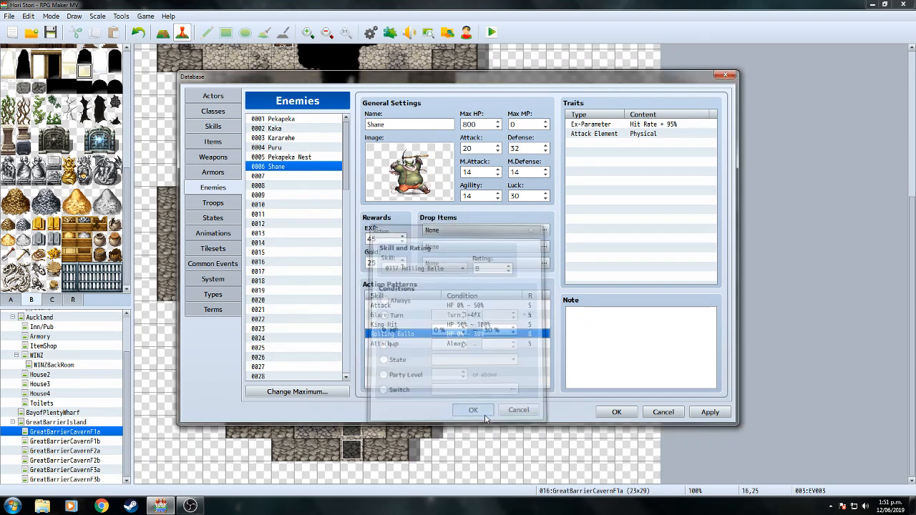
left_click(466, 316)
right_click(466, 317)
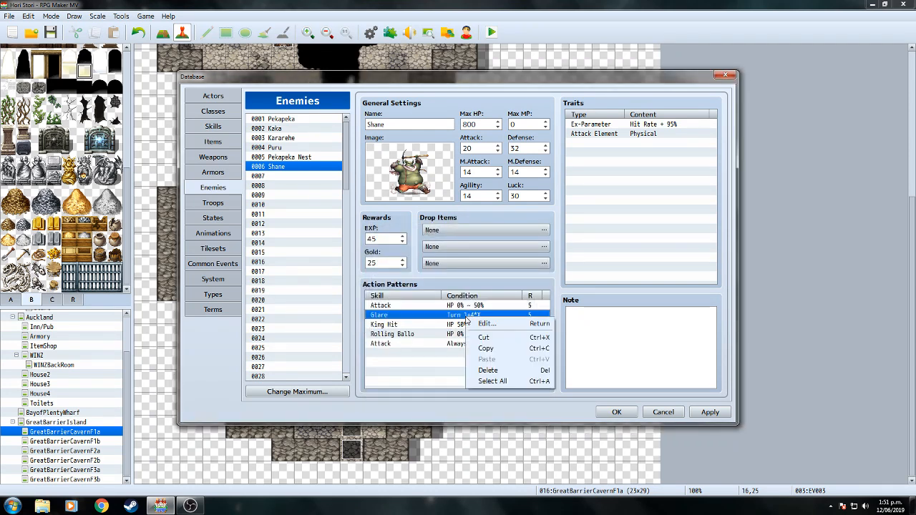
left_click(480, 329)
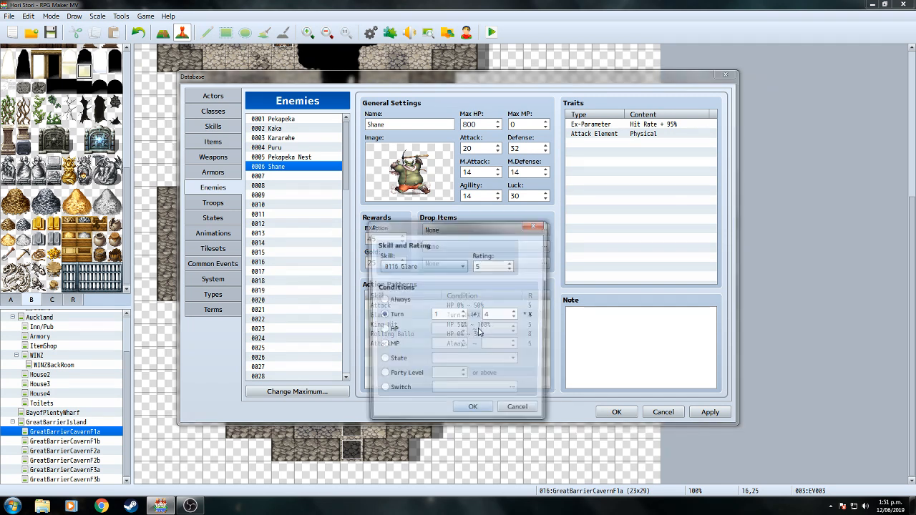
left_click(511, 263)
left_click(511, 263)
left_click(511, 263)
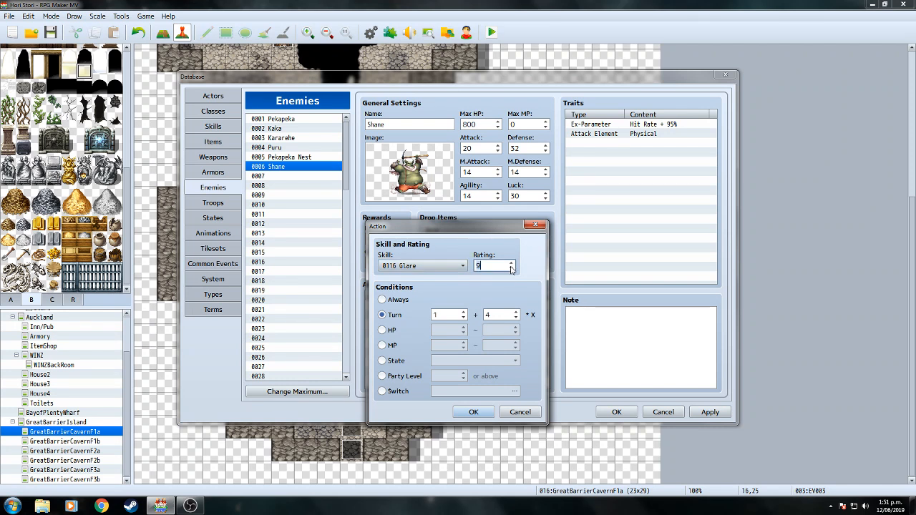
left_click(493, 409)
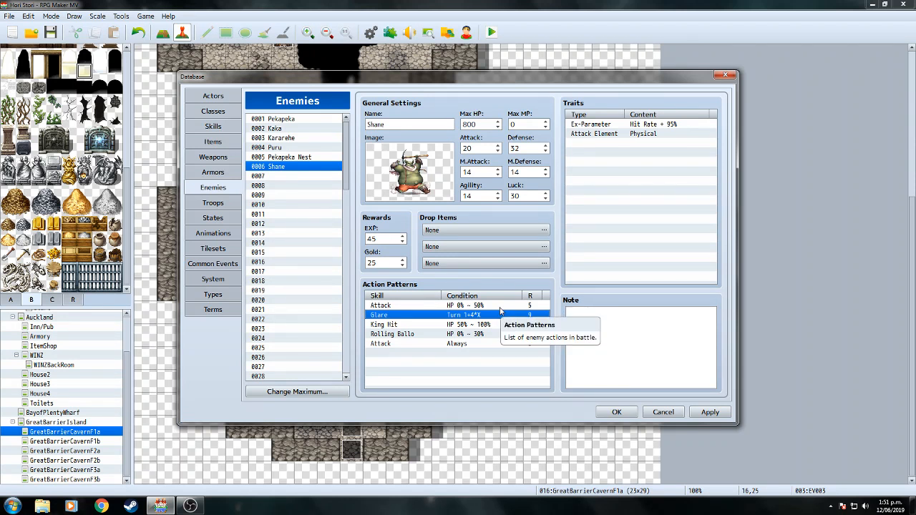
left_click(498, 353)
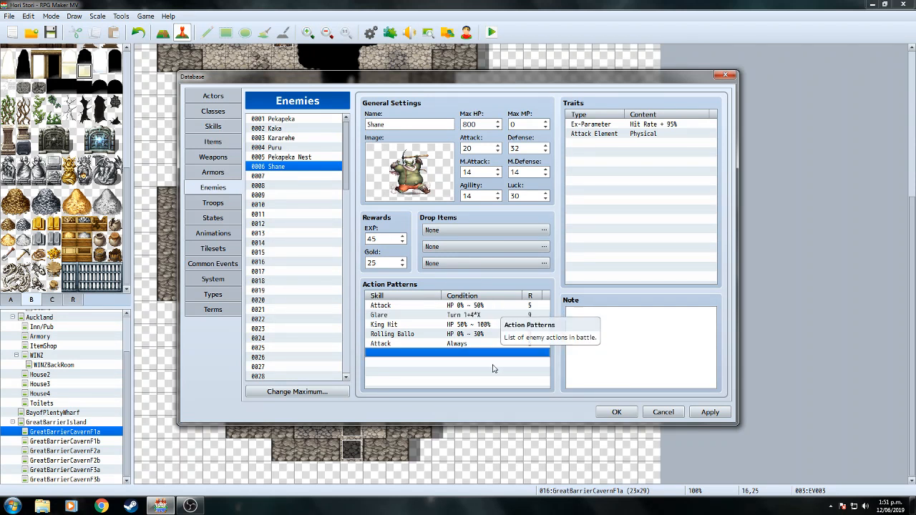
Raise Shane's Attack to 22, Defense to 34, M.Attack to 15 and M.Defense to 20, then confirm with OK.
left_click(498, 145)
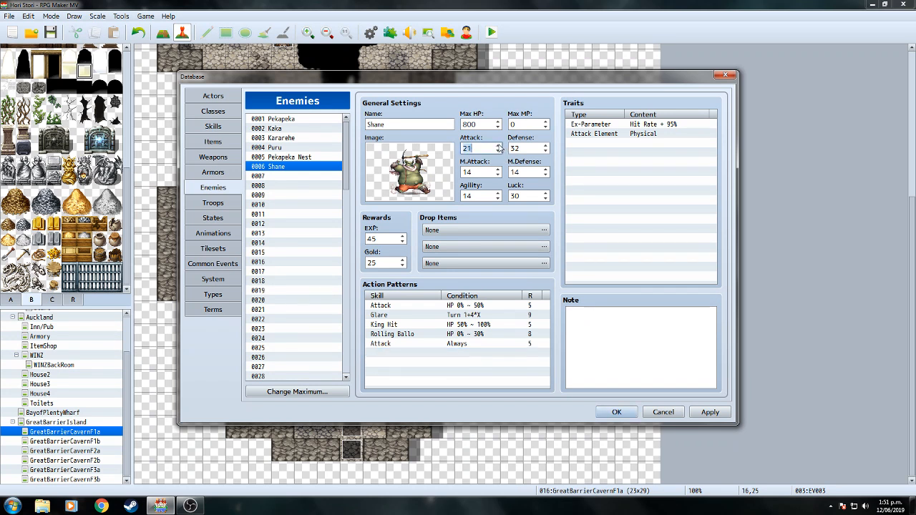
left_click(546, 145)
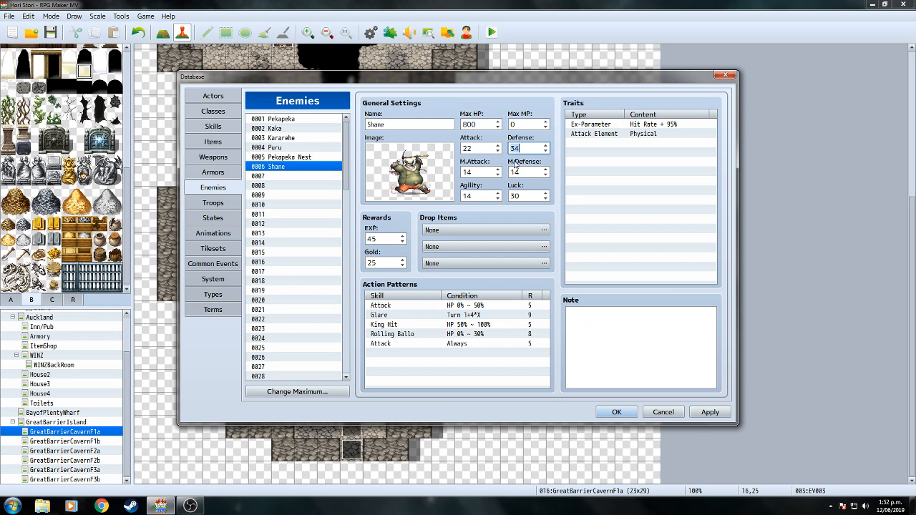
left_click(547, 170)
left_click(547, 170)
left_click(547, 170)
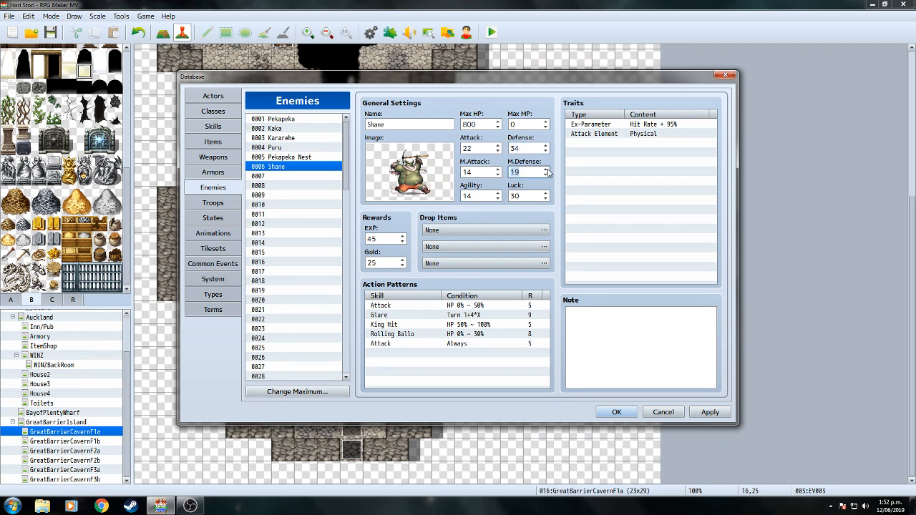
left_click(499, 169)
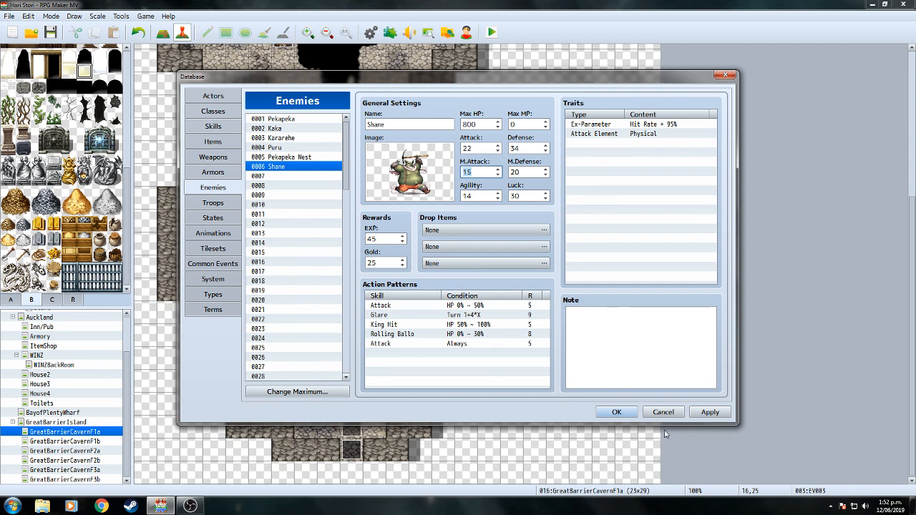
left_click(617, 413)
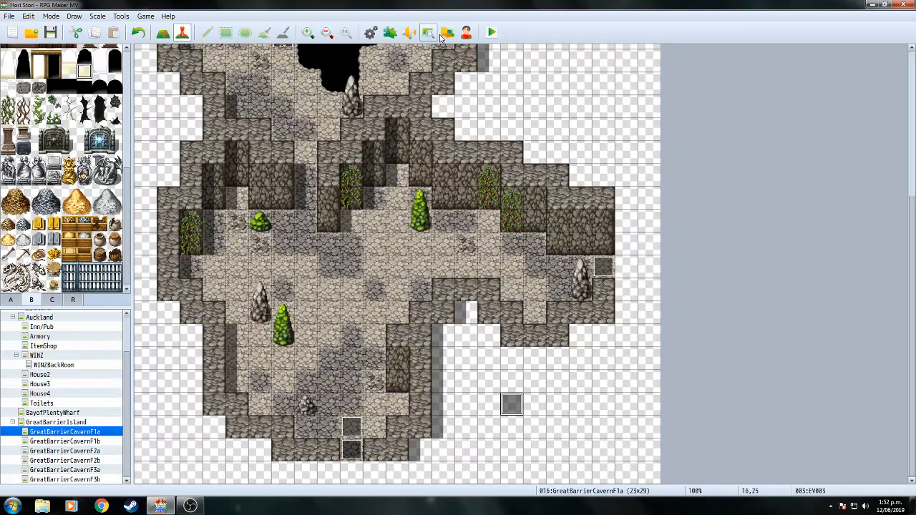
Save the project and start a playtest continuing from save File 2.
left_click(492, 32)
left_click(417, 267)
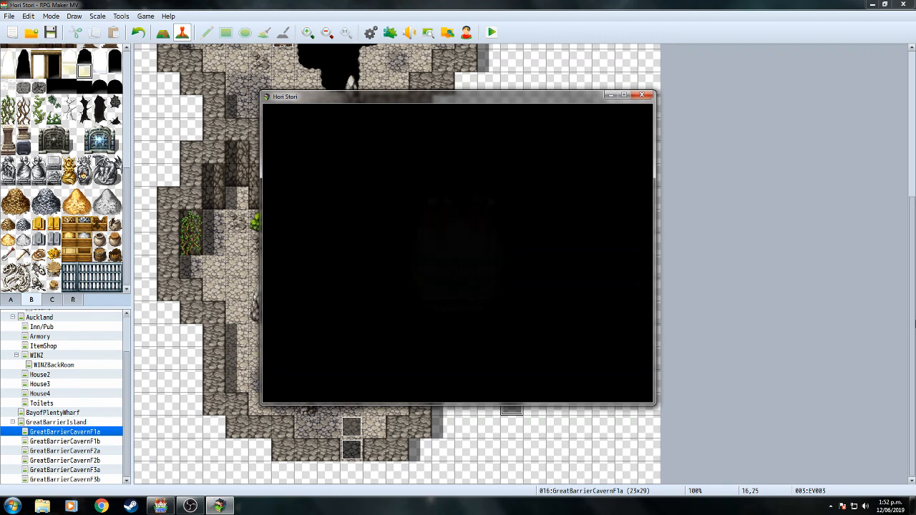
key("Return")
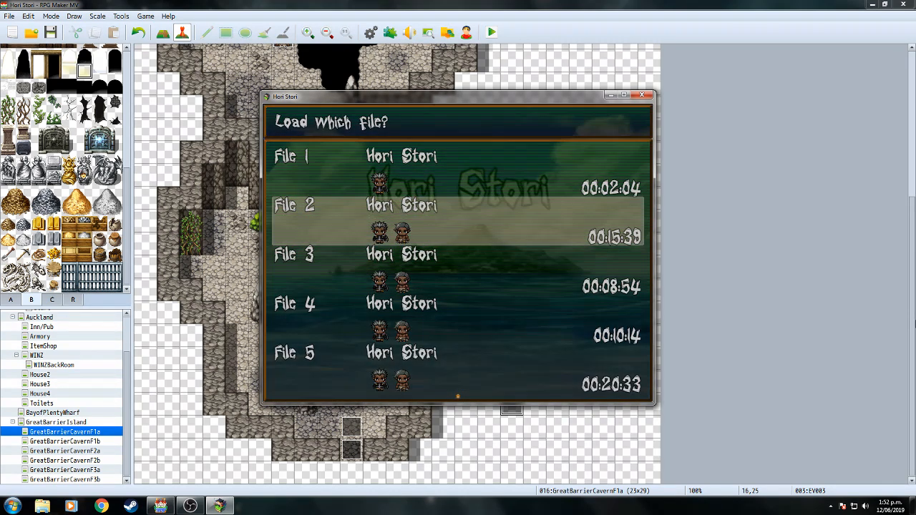
key("Return")
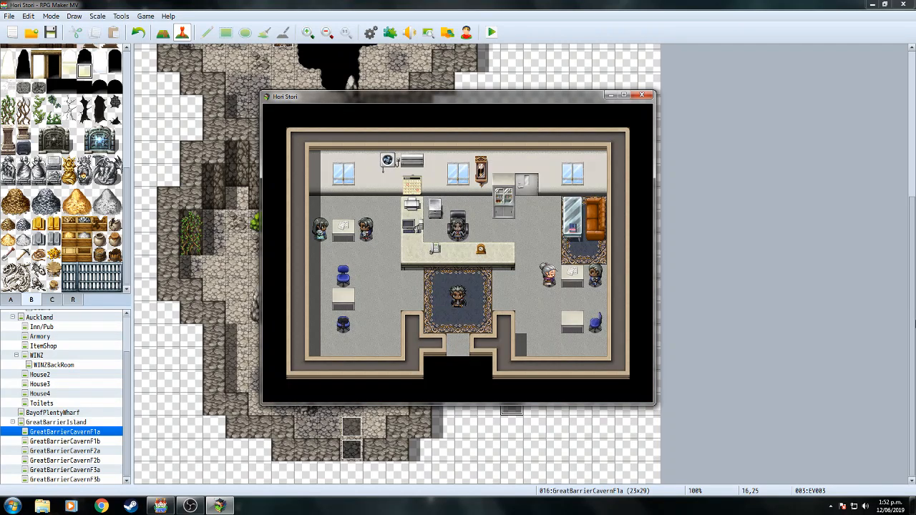
View the Status screen, paging between James and Hemi, then close it.
key("Escape")
key("Down")
key("Down")
key("Down")
key("Return")
key("Up")
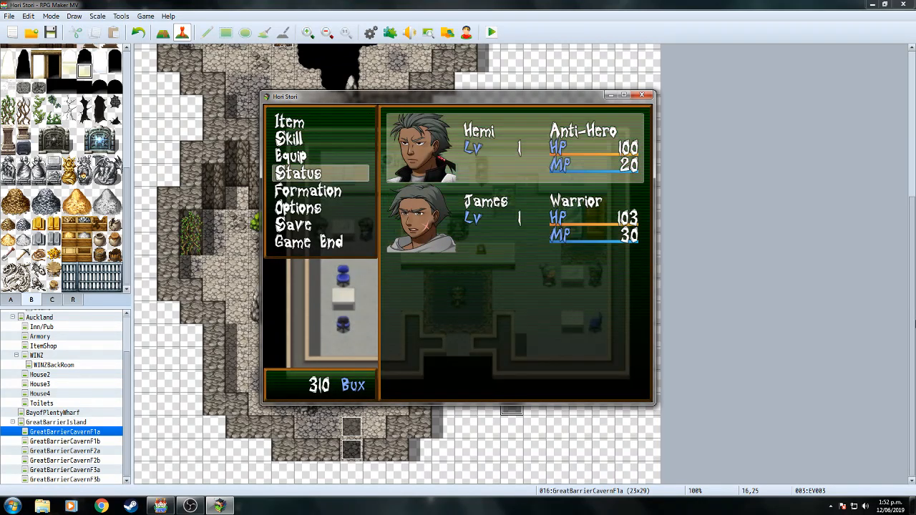
key("Down")
key("Return")
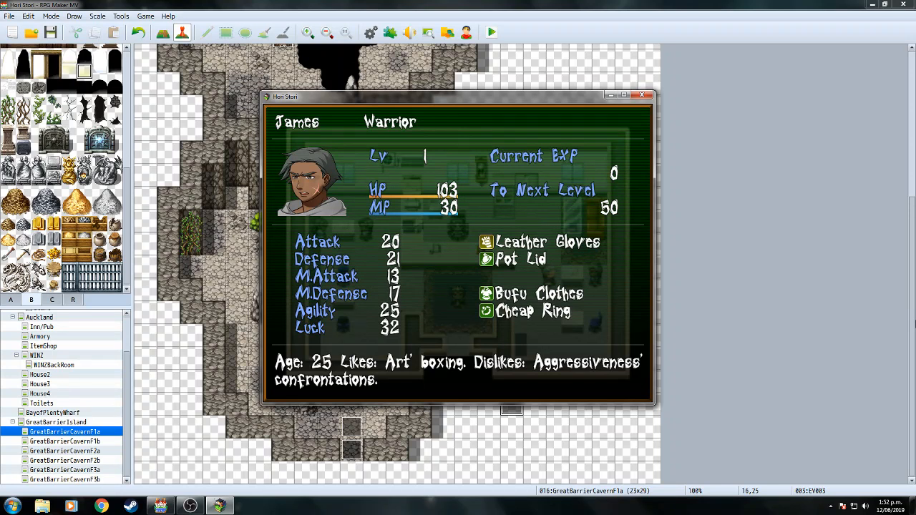
key("Page_Up")
key("Page_Down")
key("Page_Up")
key("Page_Down")
key("Escape")
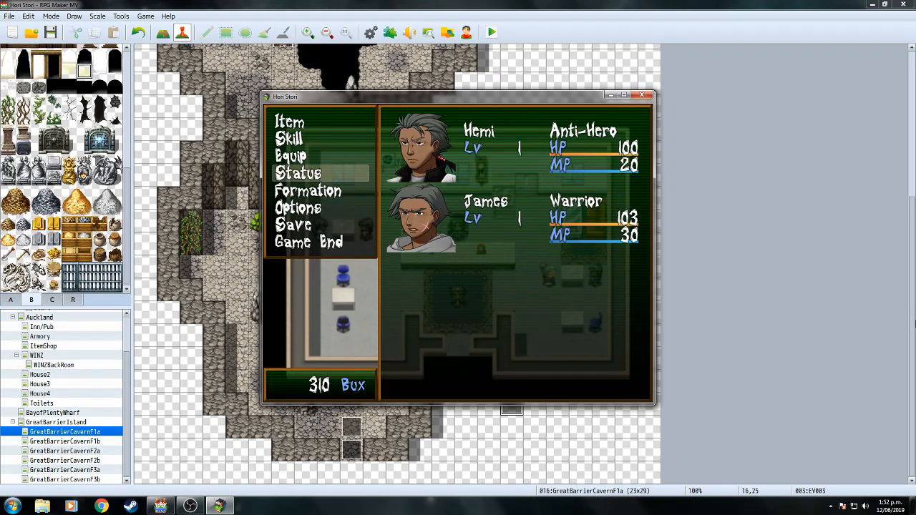
Strip all equipment from James and Hemi using Clear on the Equip screen.
key("Up")
key("Return")
key("Return")
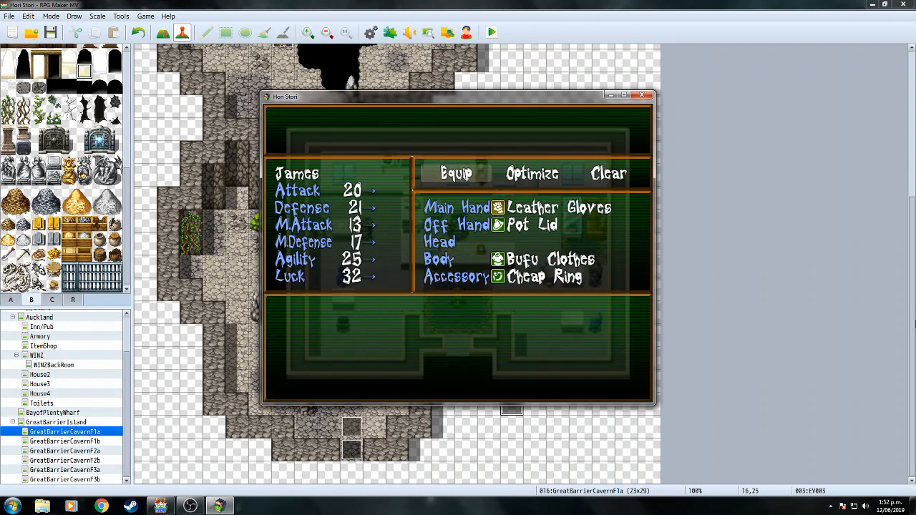
key("Right")
key("Right")
key("Return")
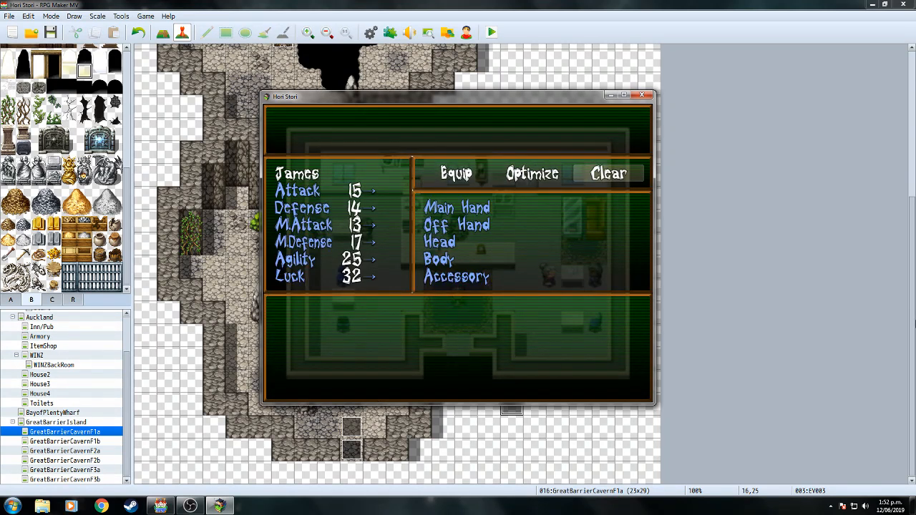
key("w")
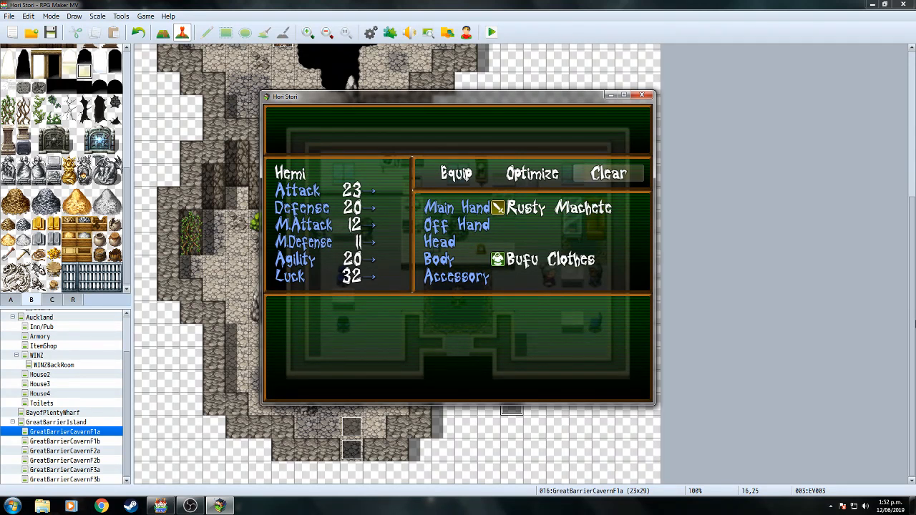
key("Return")
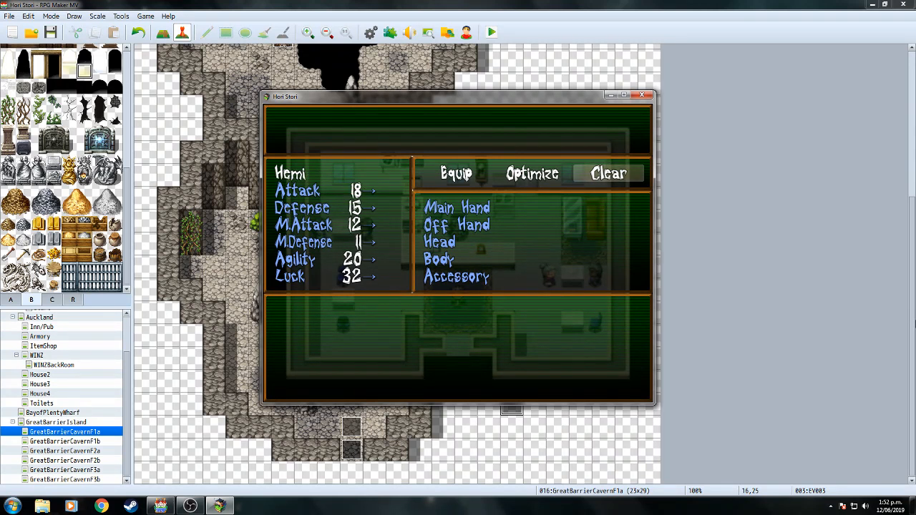
key("w")
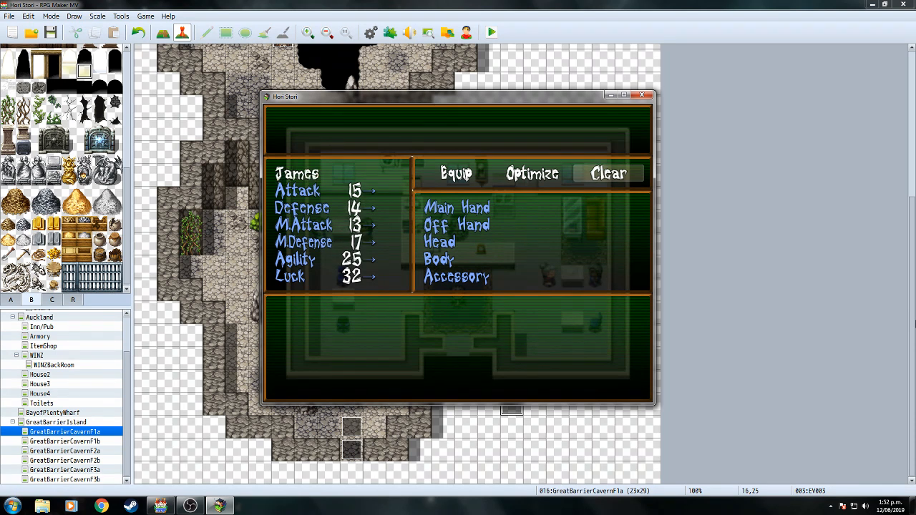
key("w")
Equip Hemi with the Rusty Machete, Bufu Clothes and a Cheap Ring.
key("Left")
key("Left")
key("Return")
key("Return")
key("Return")
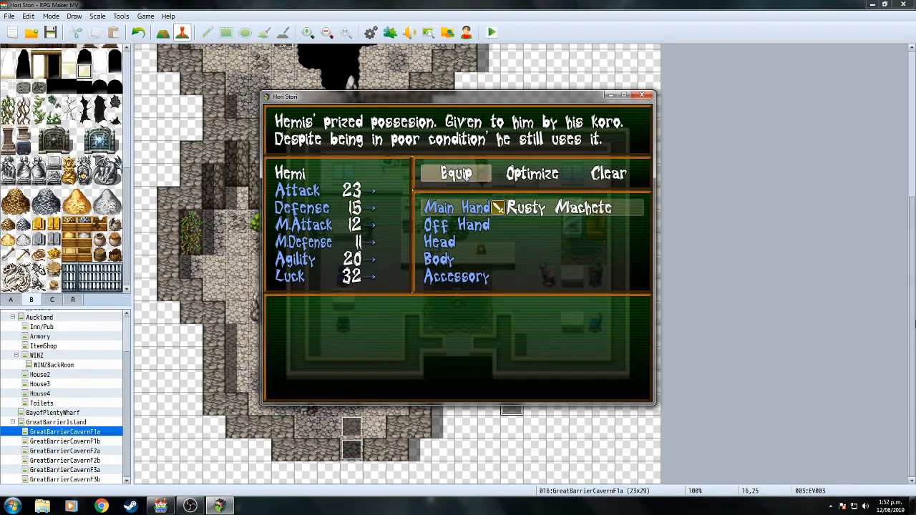
key("Down")
key("Down")
key("Up")
key("Down")
key("Down")
key("Return")
key("Return")
key("Down")
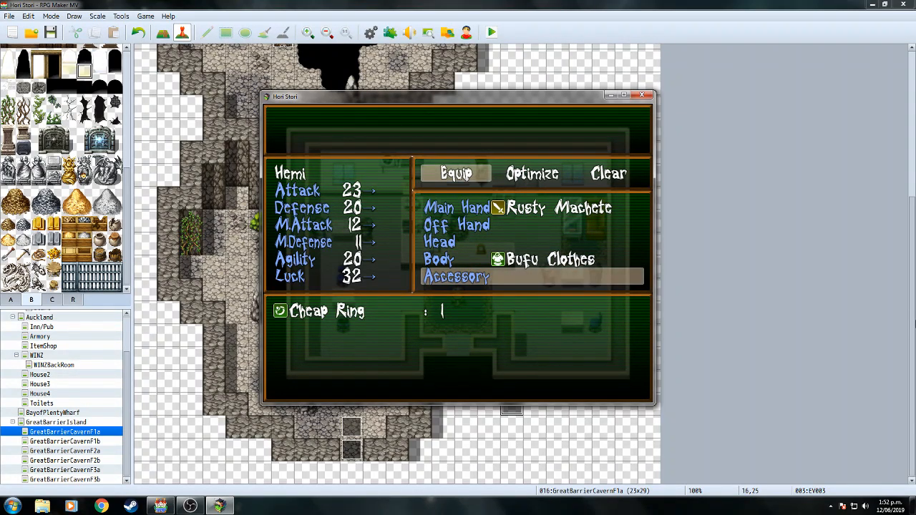
key("Return")
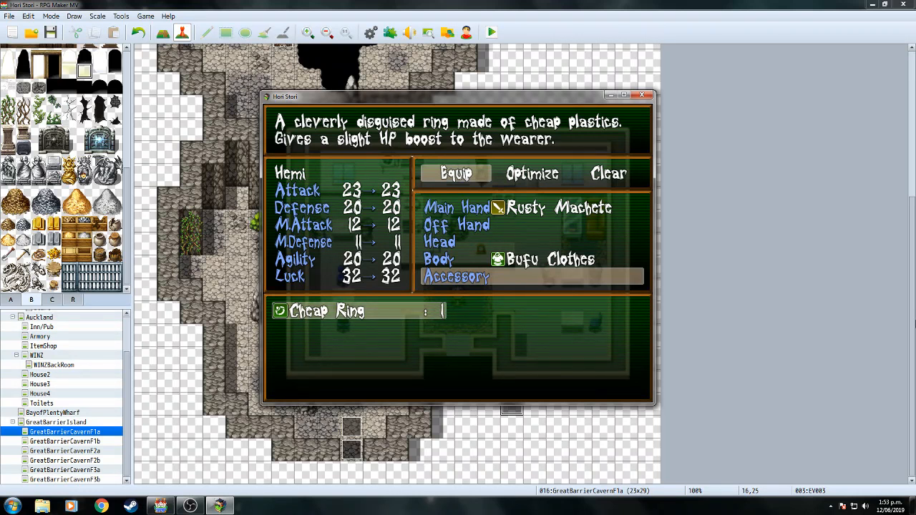
key("Return")
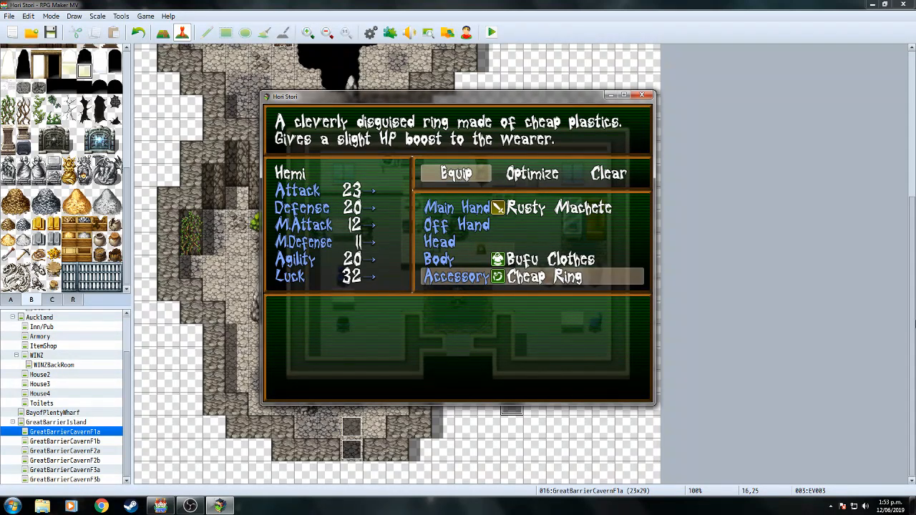
Equip James with Leather Gloves, a Pot Lid and Bufu Clothes.
key("Escape")
key("Page_Down")
key("Return")
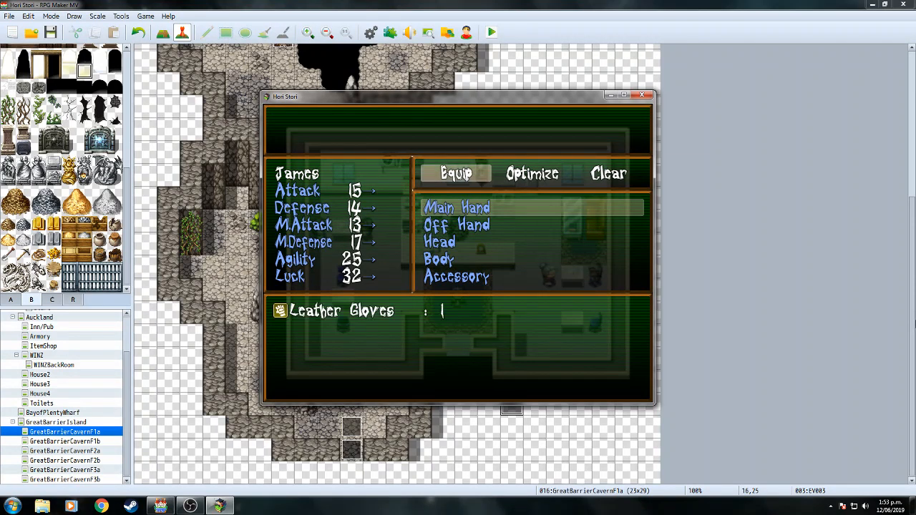
key("Return")
key("Return")
key("Down")
key("Return")
key("Return")
key("Down")
key("Down")
key("Return")
key("Return")
key("Down")
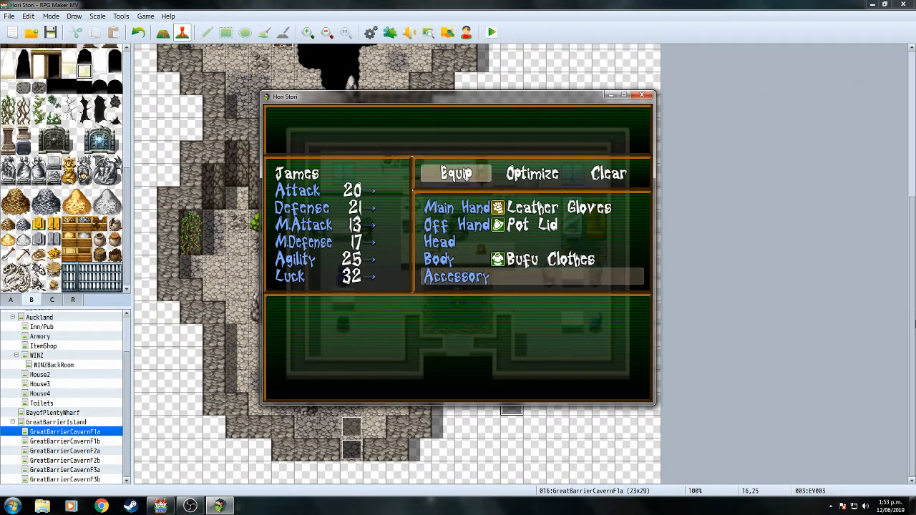
key("Escape")
key("Escape")
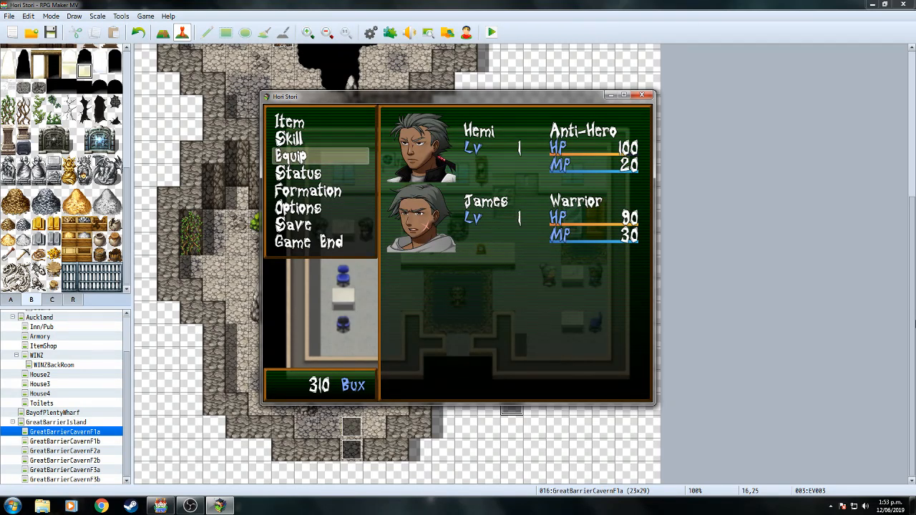
Review James's equipment slots on the Equip screen.
key("Return")
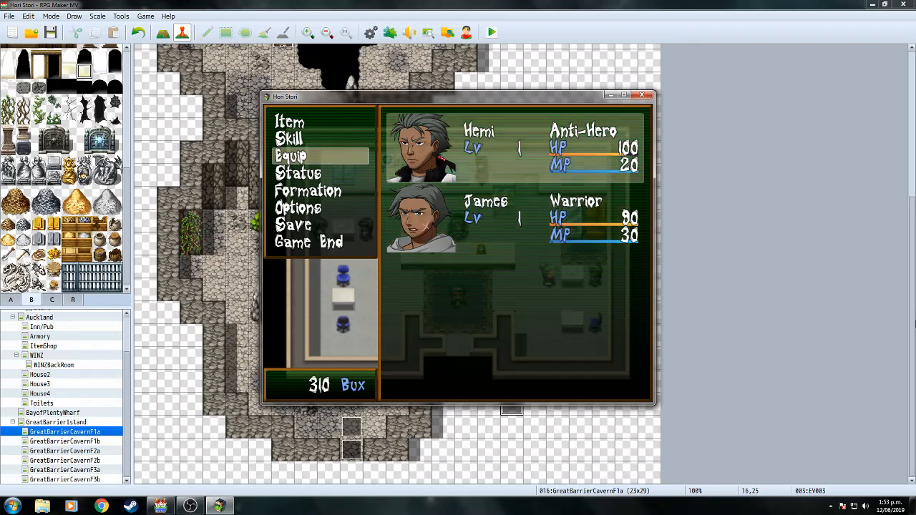
key("Return")
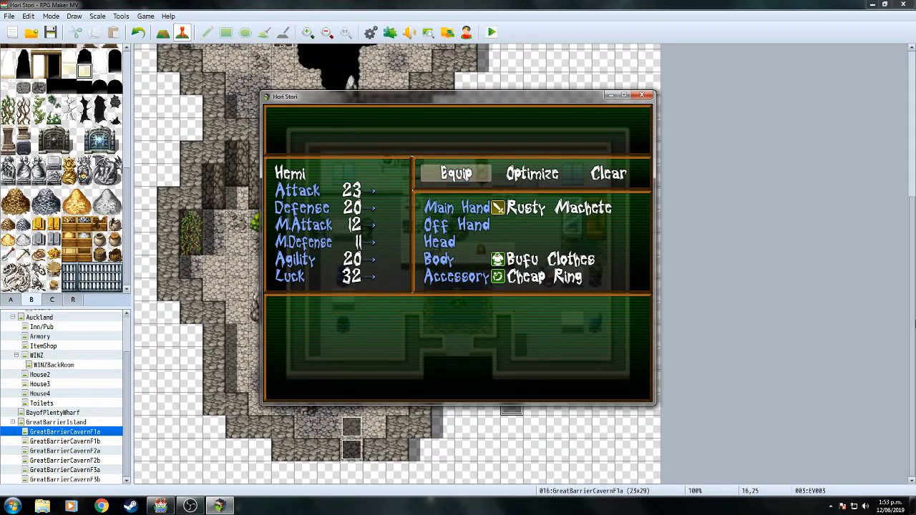
key("Escape")
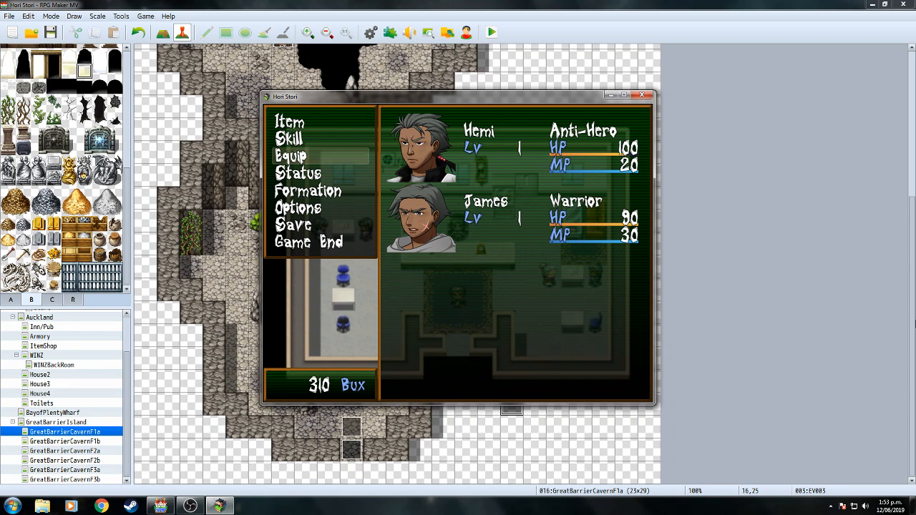
key("Return")
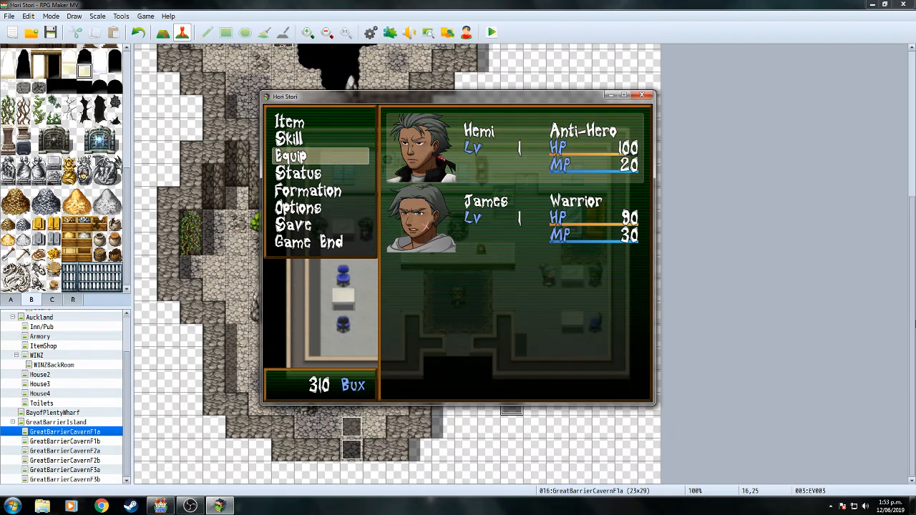
key("Down")
key("Return")
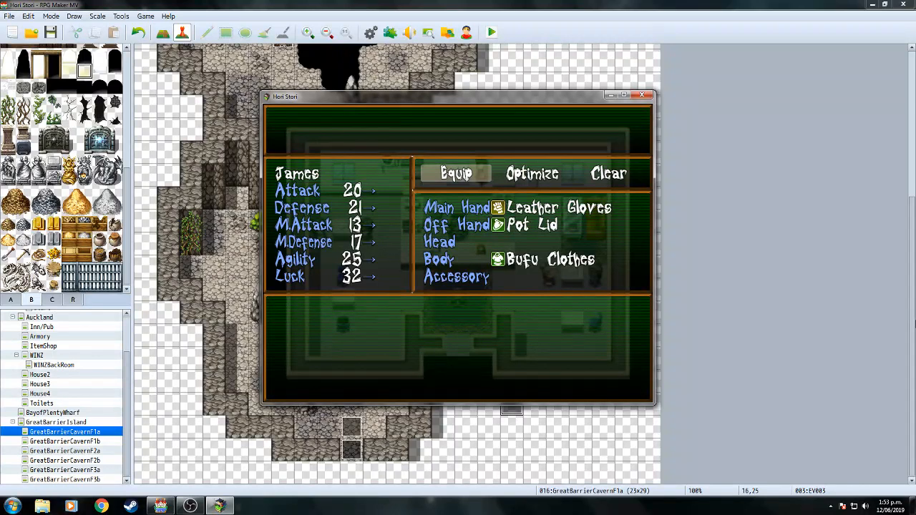
key("Return")
key("Down")
key("Down")
key("Down")
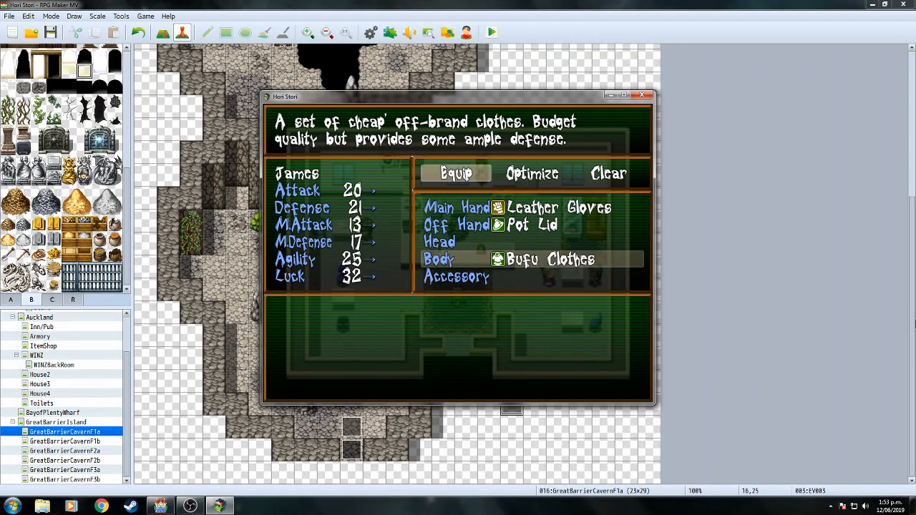
key("Up")
key("Up")
key("Escape")
Unequip the Cheap Ring from Hemi's accessory slot.
key("q")
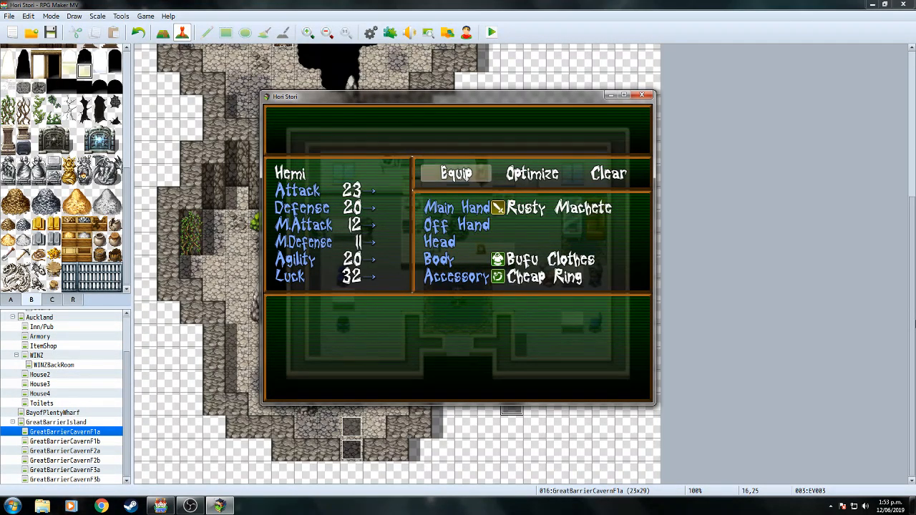
key("Return")
key("Down")
key("Down")
key("Down")
key("Down")
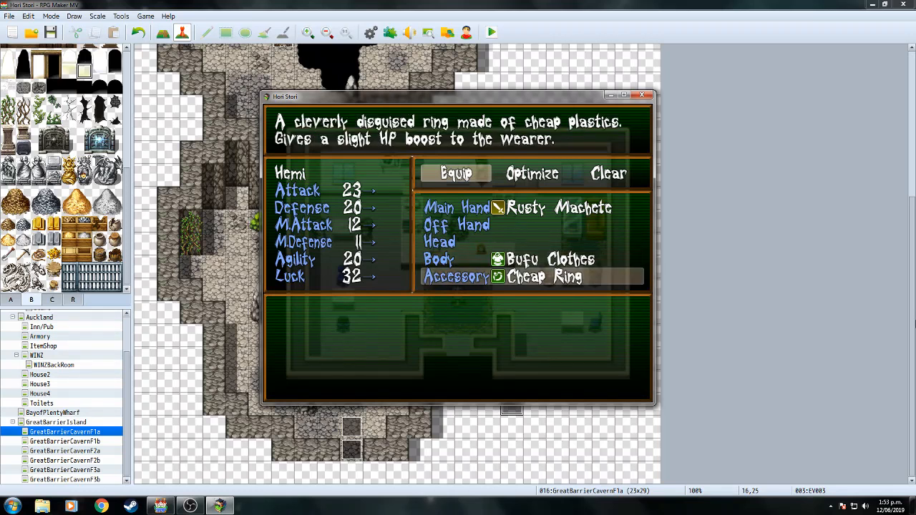
key("Return")
key("Return")
key("Escape")
key("w")
key("Return")
key("Down")
key("Down")
key("Down")
key("Down")
Equip the Cheap Ring in James's accessory slot and verify it.
key("Return")
key("Return")
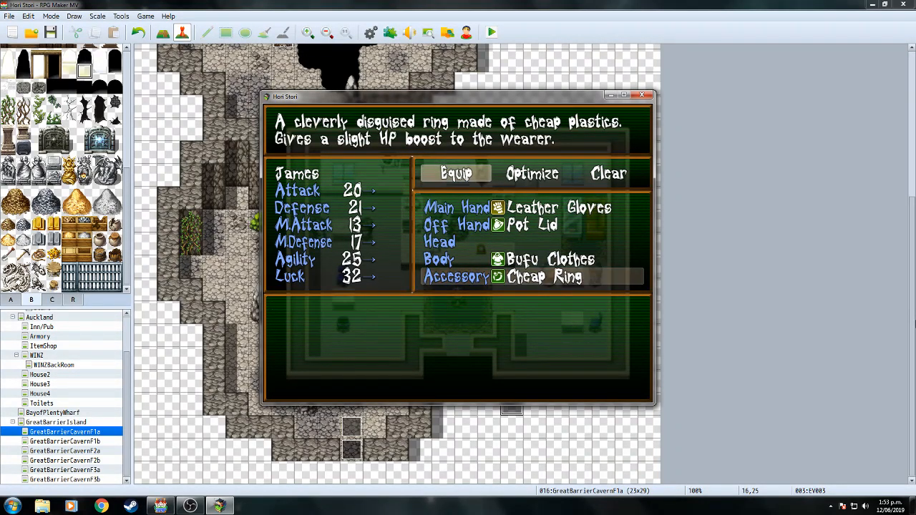
key("Escape")
key("Escape")
key("Up")
key("Down")
key("Return")
key("Return")
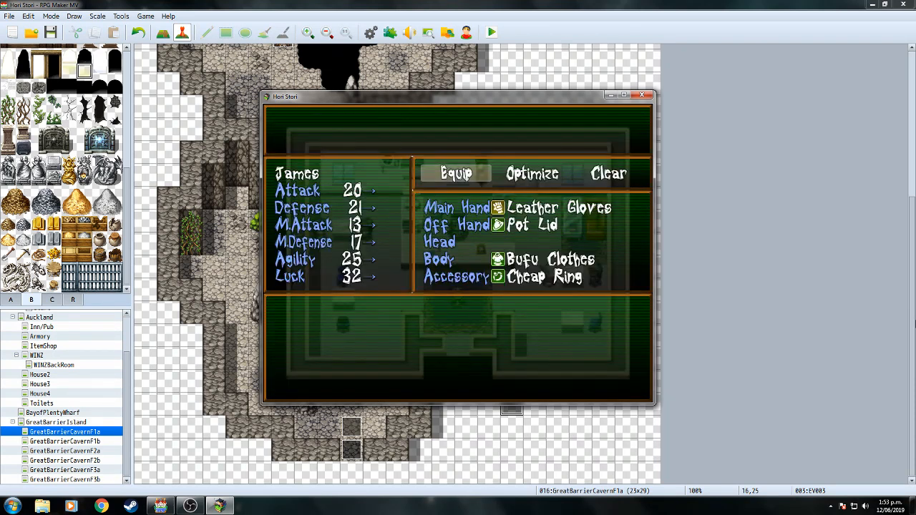
key("Return")
key("Down")
key("Down")
key("Down")
key("Down")
key("Escape")
key("Escape")
key("Escape")
key("Escape")
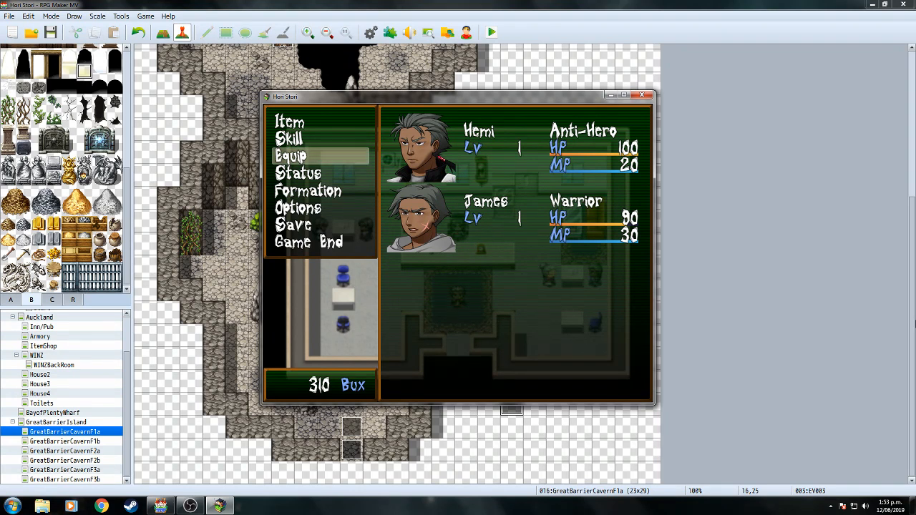
Use a Health Herb on James, leaving 7, and close the menus.
key("Up")
key("Return")
key("Return")
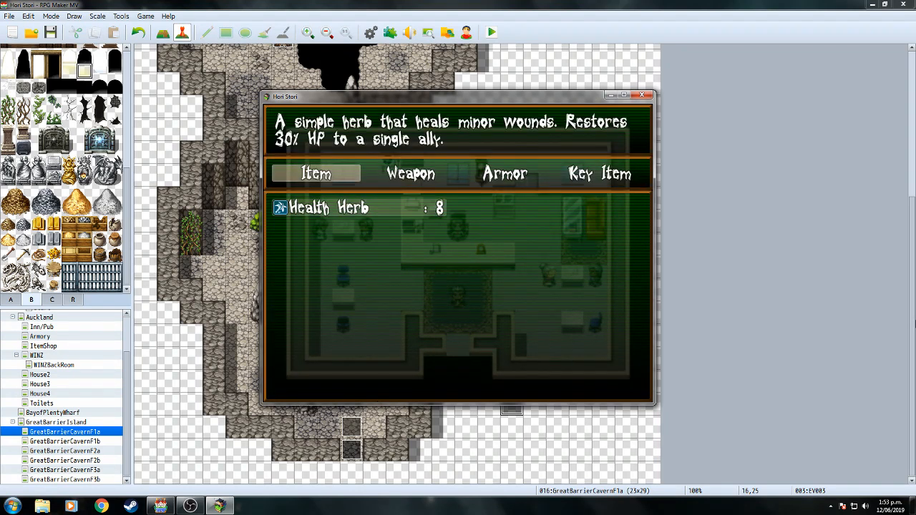
key("Return")
key("Down")
key("Return")
key("Escape")
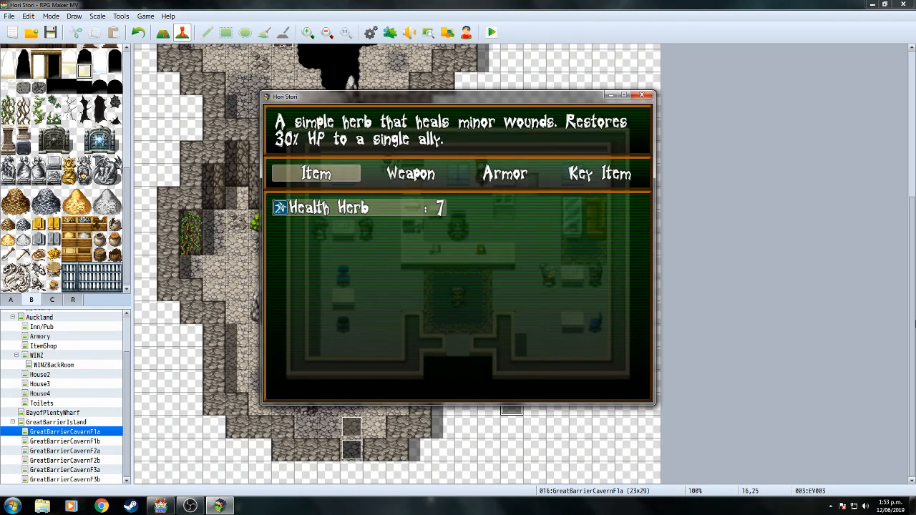
key("Escape")
key("Escape")
key("Escape")
Walk the party through town to the Item Shop, dismissing a boy's message.
key("Down")
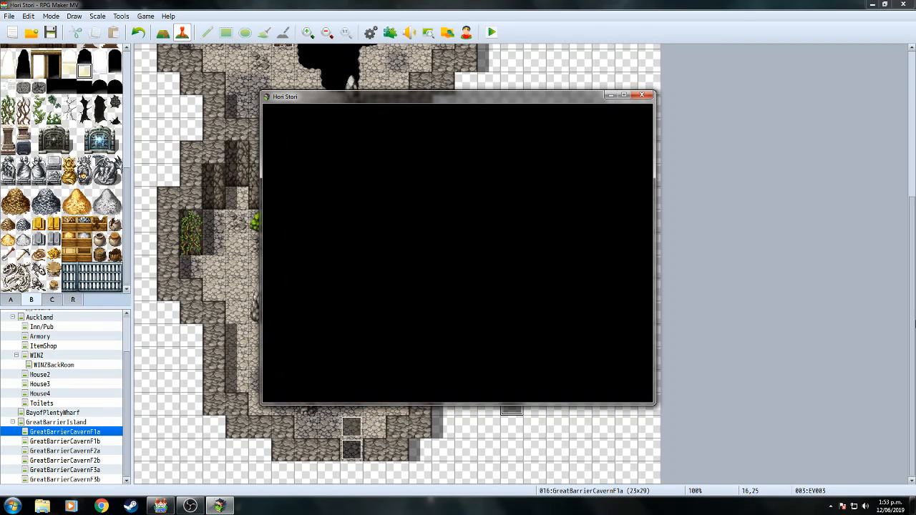
key("Down")
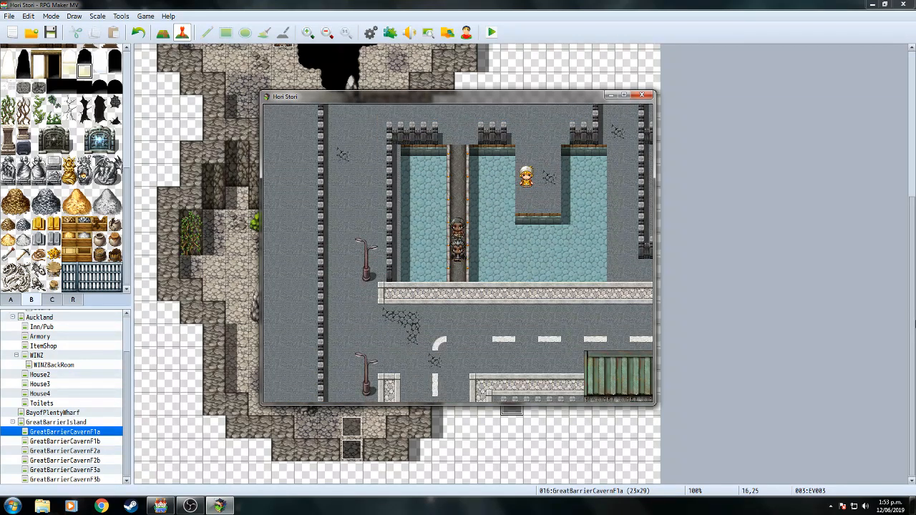
key("Left")
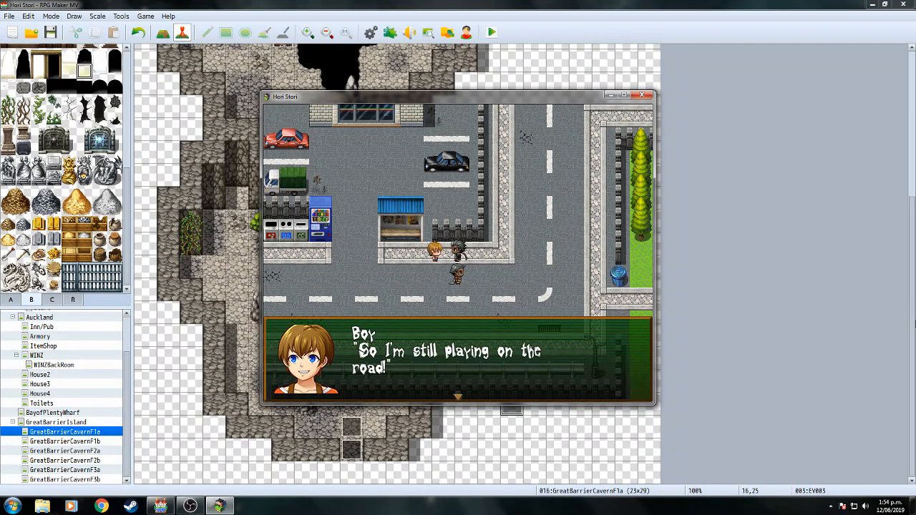
key("Return")
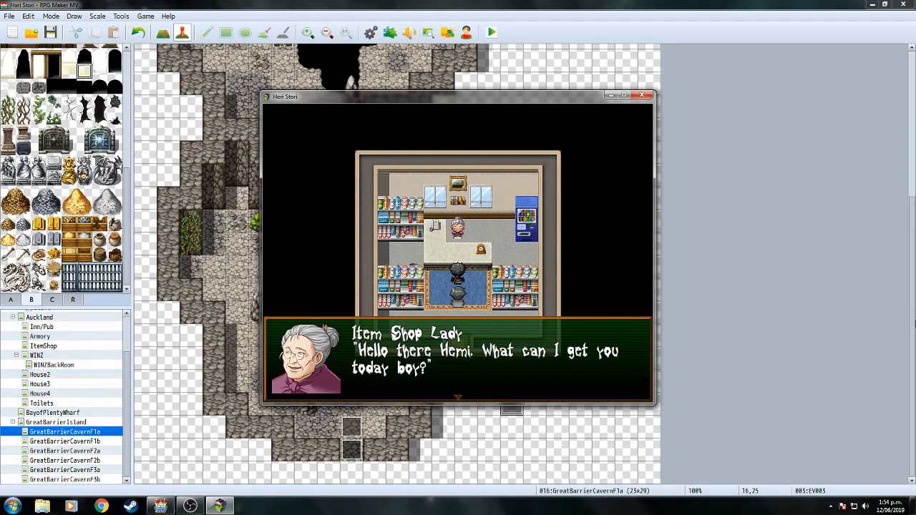
Buy Health Herbs so the party holds 12, leaving 210 Bux.
key("Return")
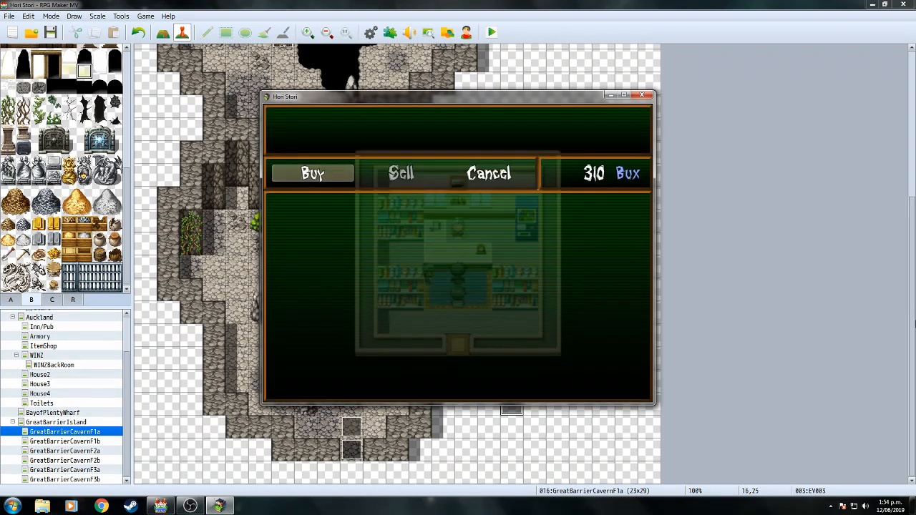
key("Return")
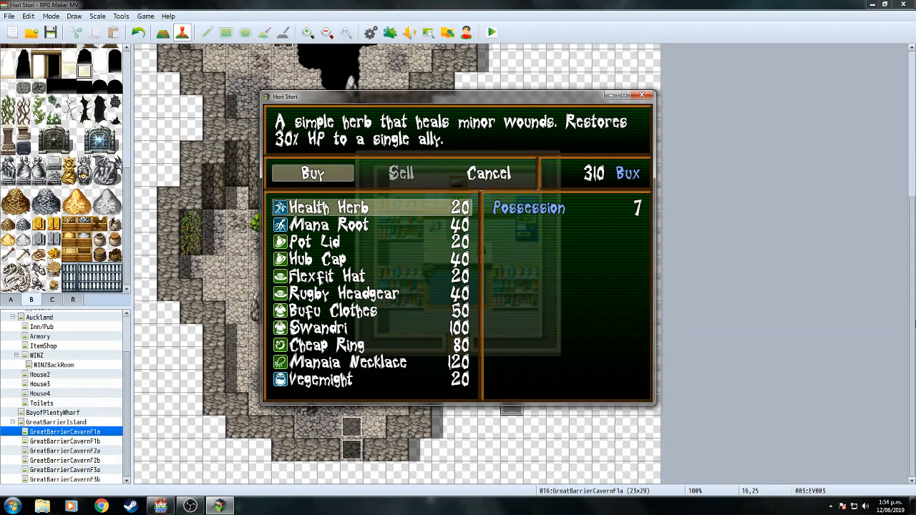
key("Return")
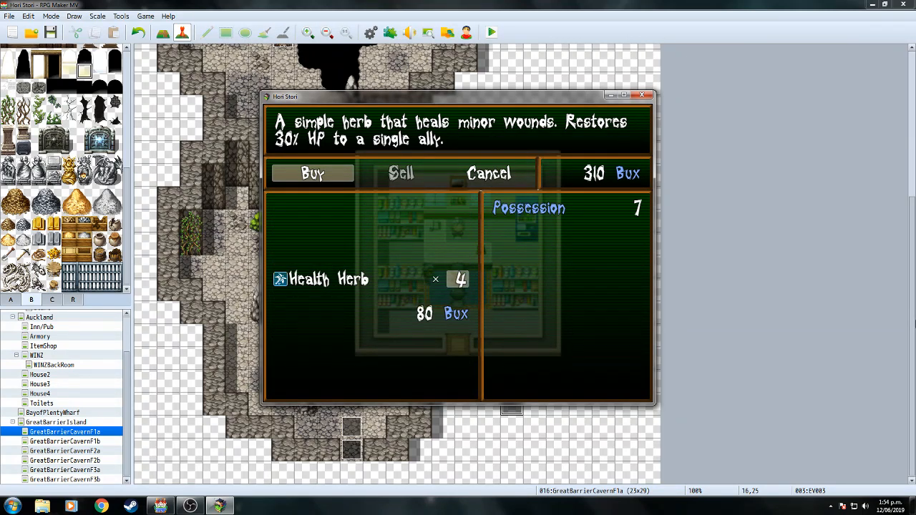
key("Return")
key("Return")
key("Return")
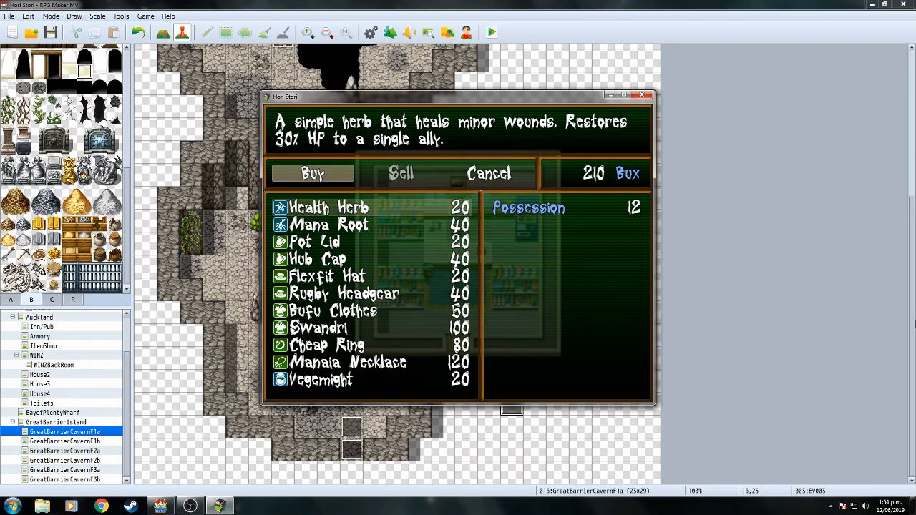
key("Down")
key("Down")
key("Escape")
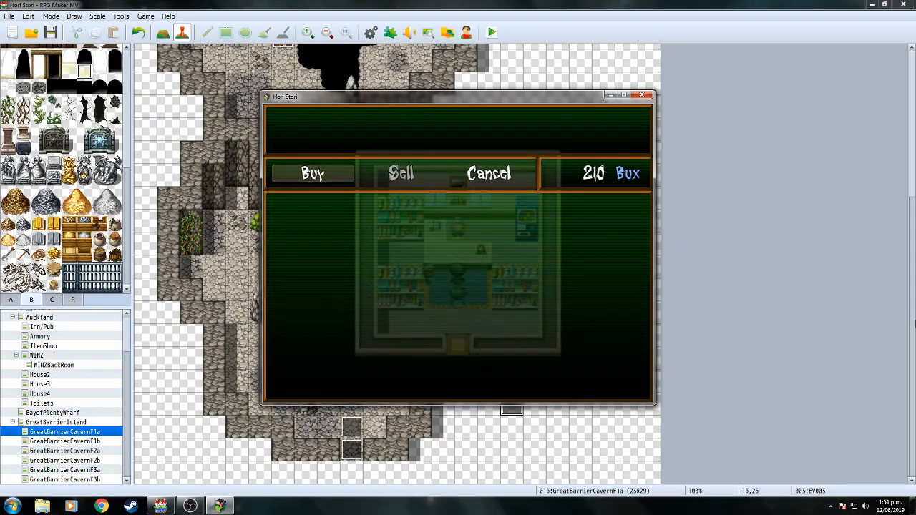
key("Escape")
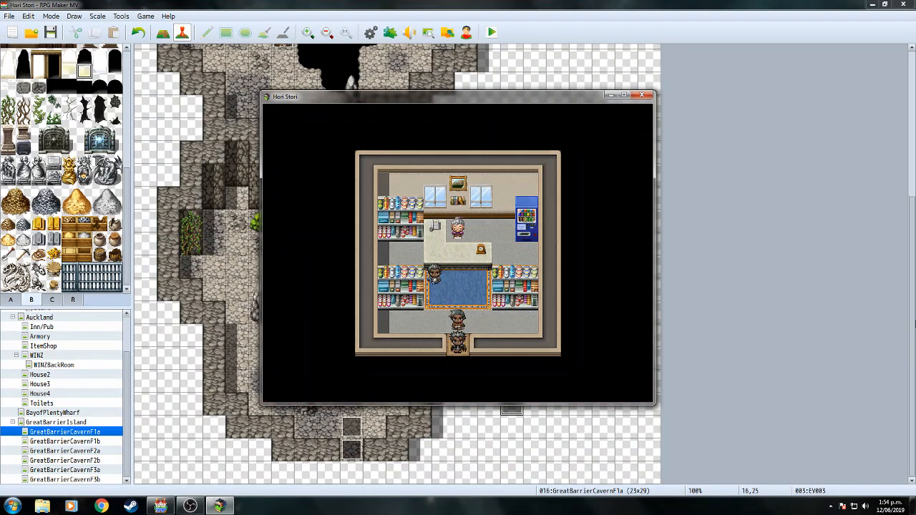
Leave the shop and walk the party through town out to the world map.
key("Down")
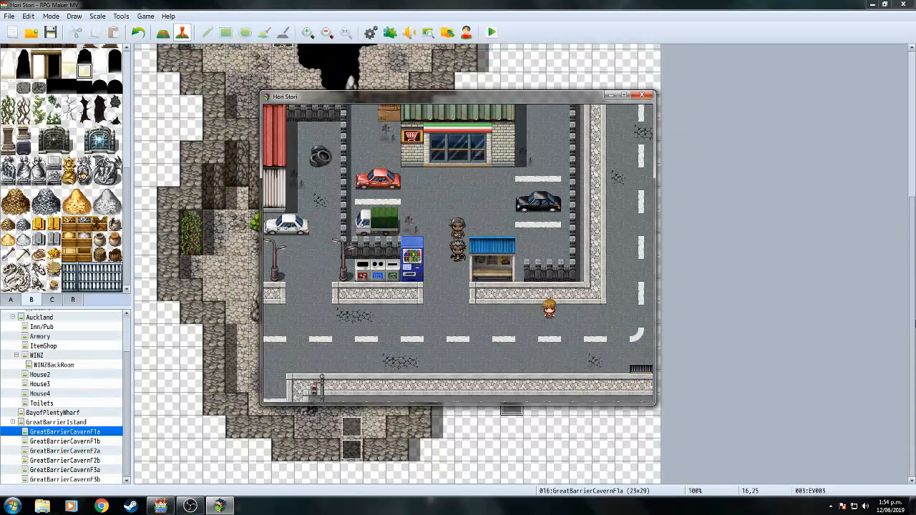
key("Down")
key("Left")
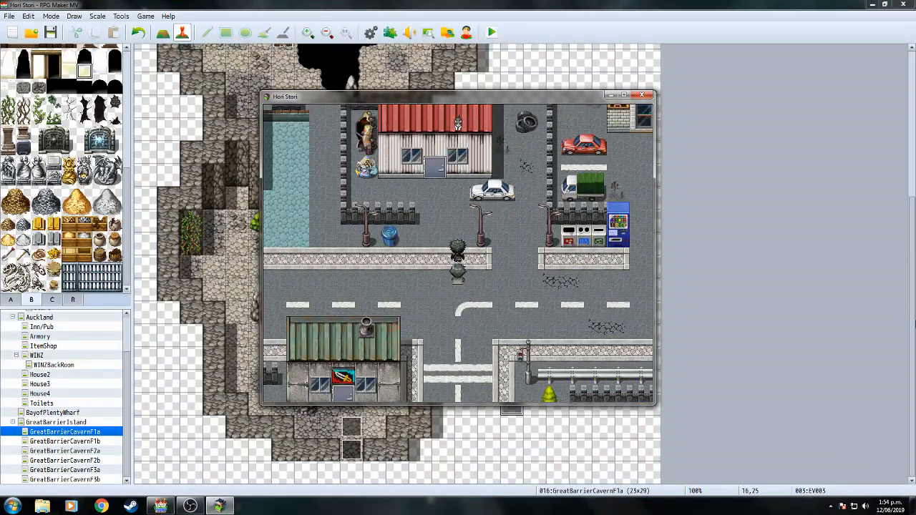
key("Up")
key("Left")
key("Up")
key("Down")
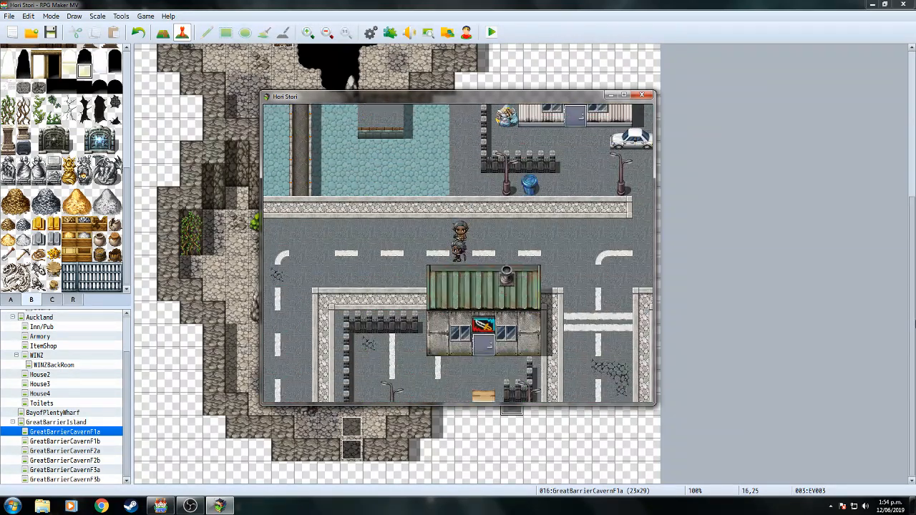
key("Left")
key("Left")
key("Left")
key("Left")
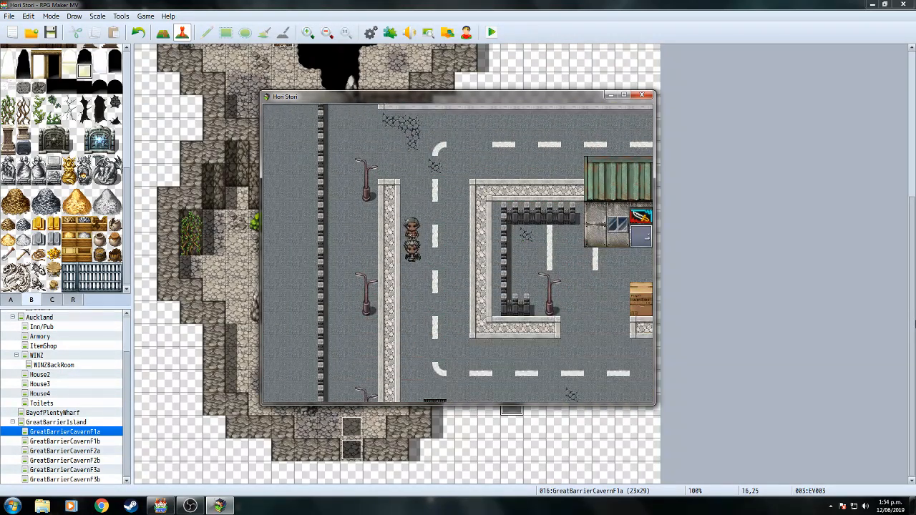
key("Down")
key("Right")
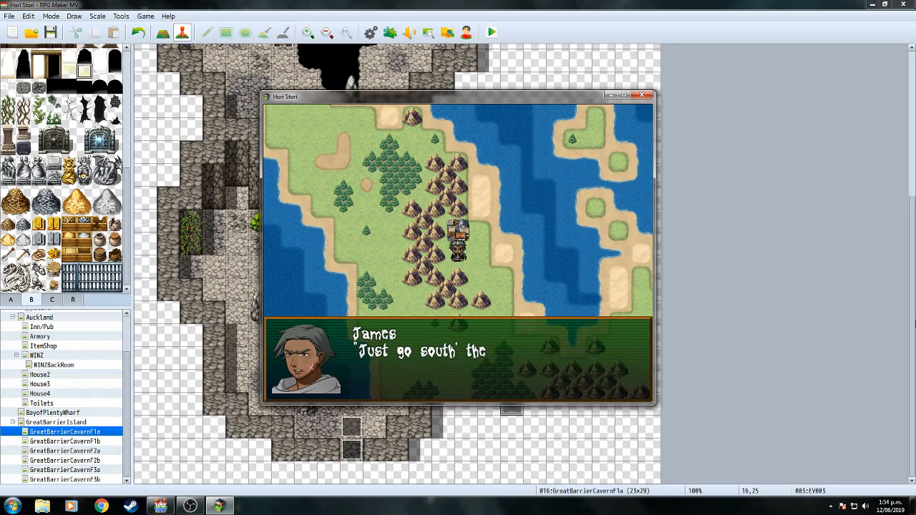
Read through Hemi and James's dialogue lines.
key("Return")
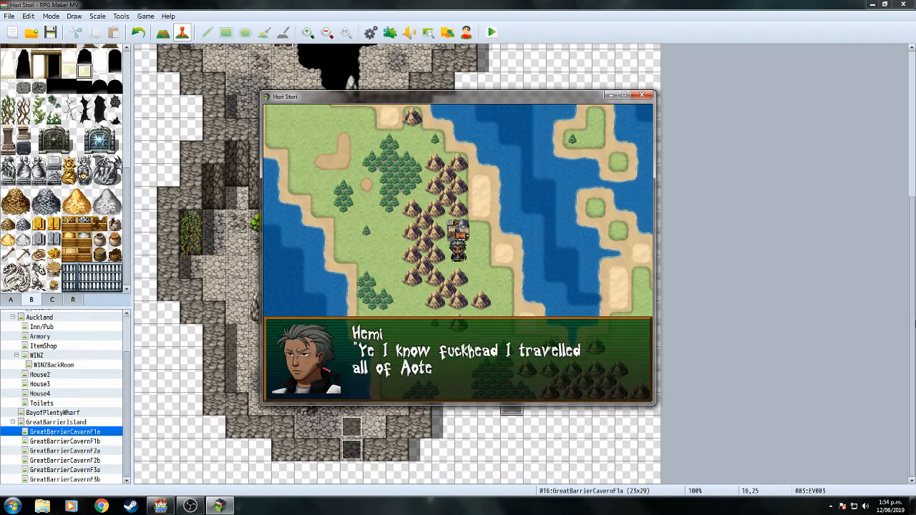
key("Return")
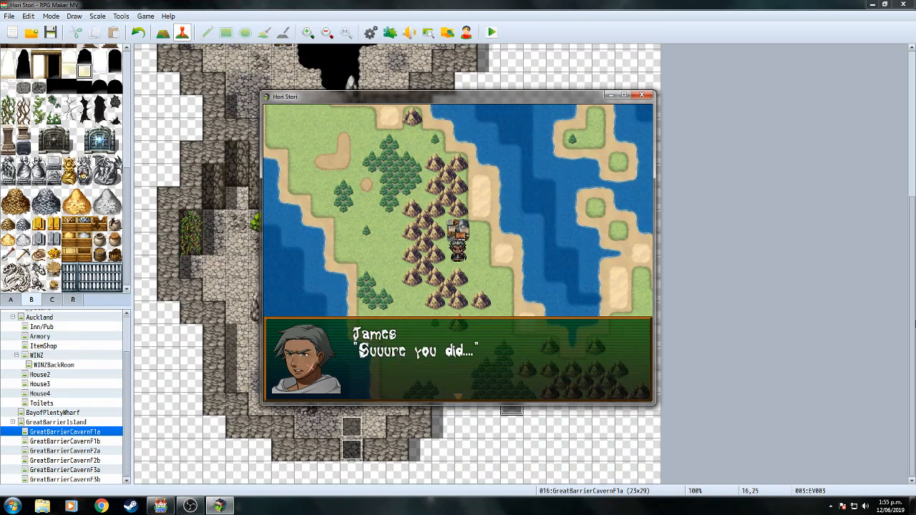
key("Return")
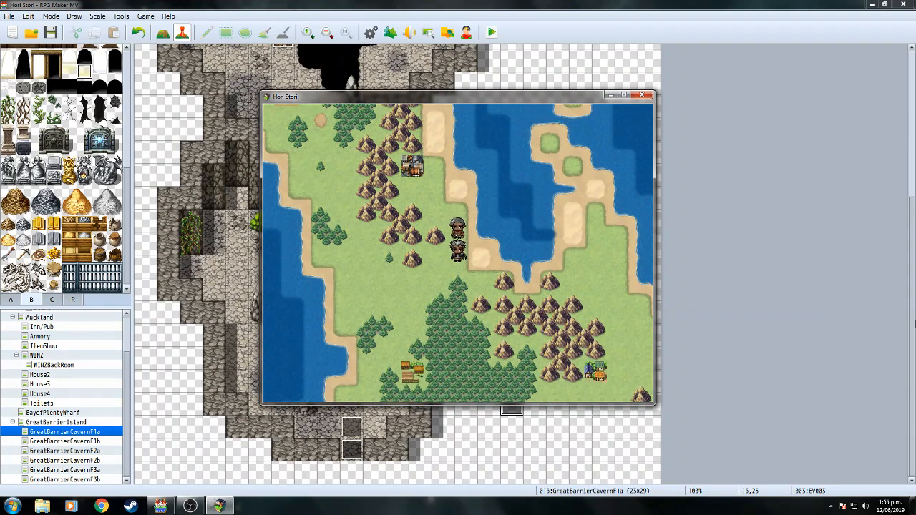
Walk the party across the world map, north along the coast, into the house.
key("Left")
key("Down")
key("Left")
key("Up")
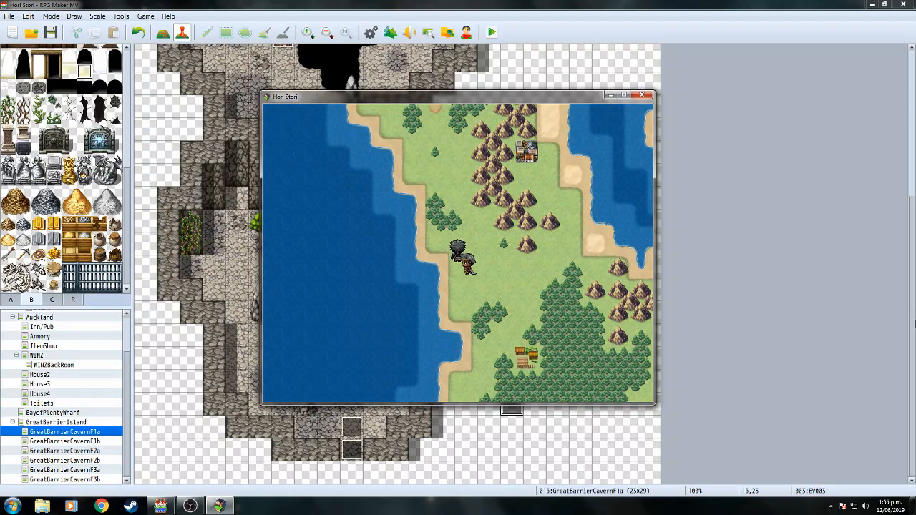
key("Up")
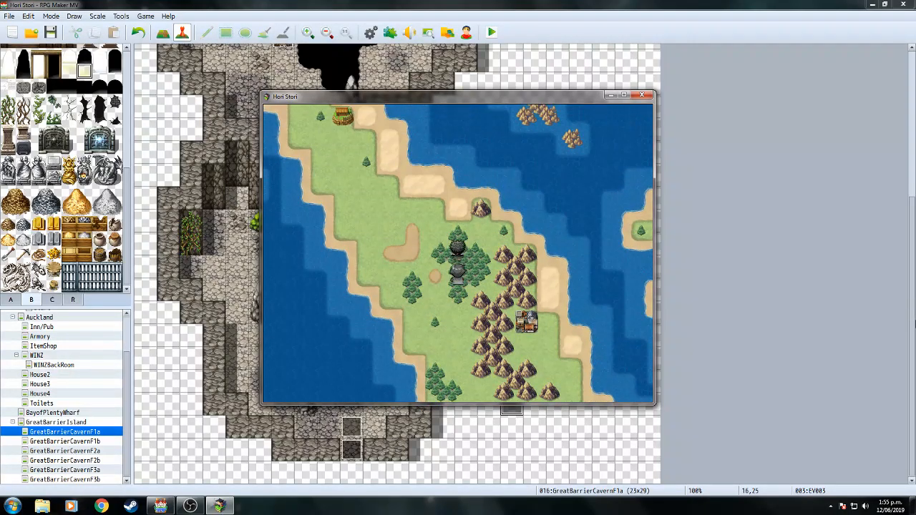
key("Up")
key("Left")
key("Up")
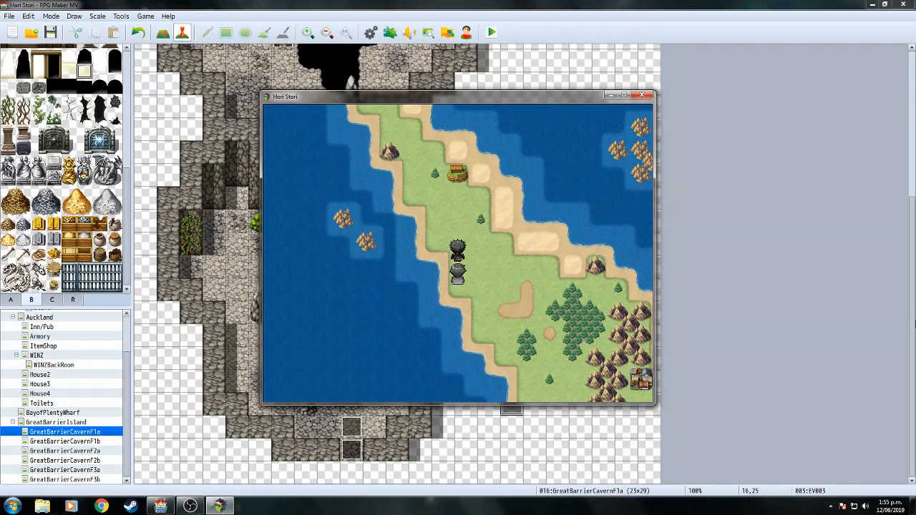
key("Up")
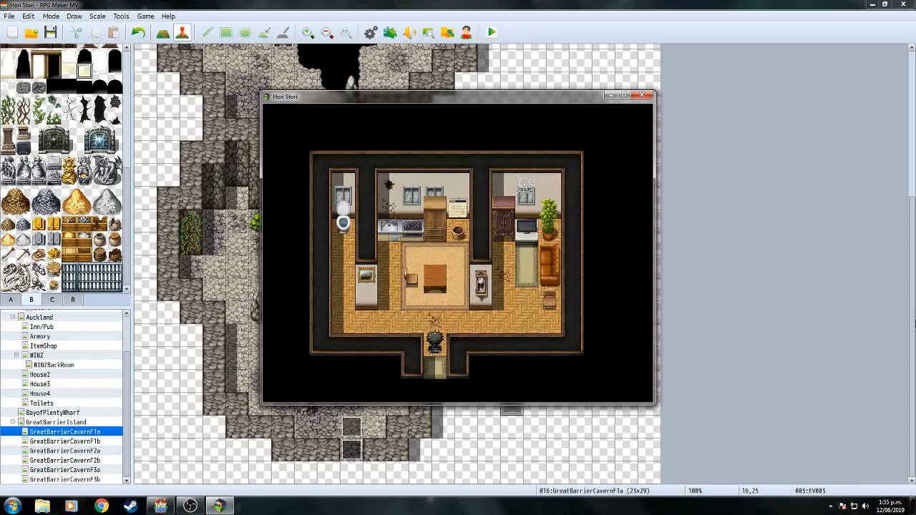
Walk into the right room and read the TV's message.
key("Right")
key("Up")
key("Up")
key("Return")
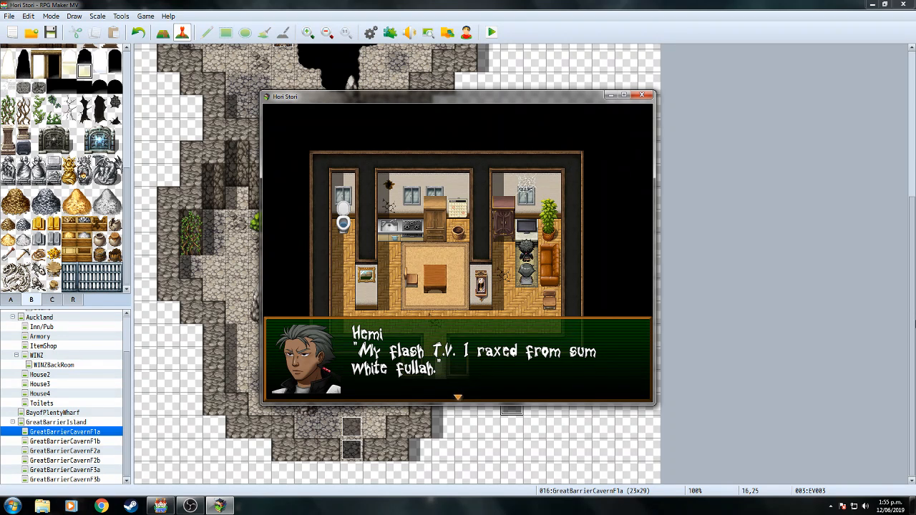
key("Return")
key("Down")
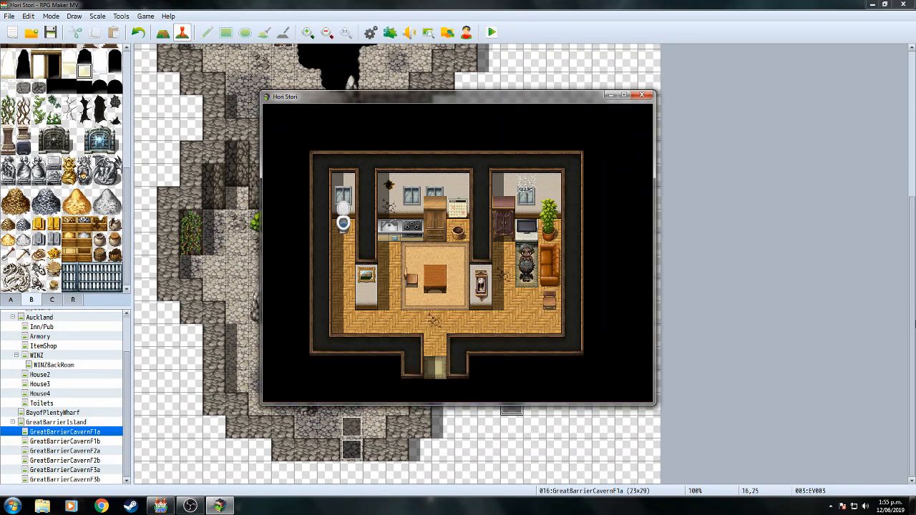
Rest at the bed, examine the table, cupboard and rubbish bin, then head for the exit.
key("Return")
key("Return")
key("Return")
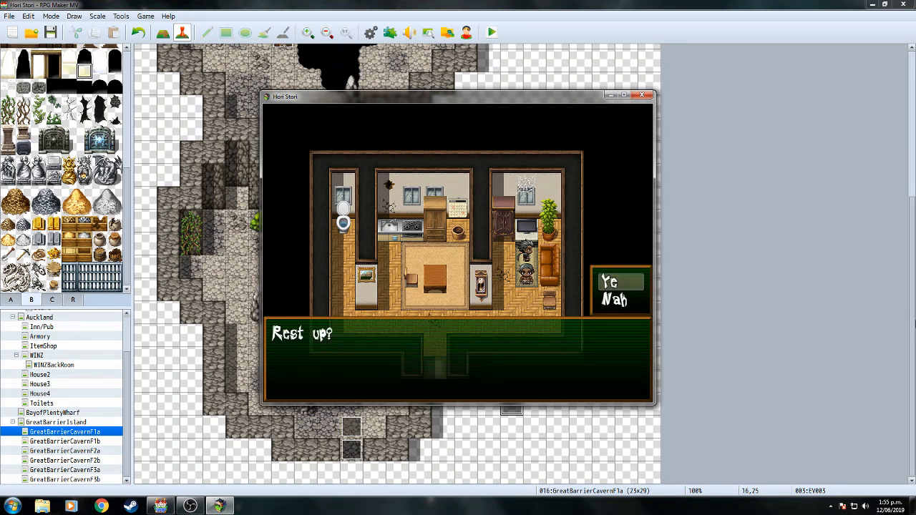
key("Return")
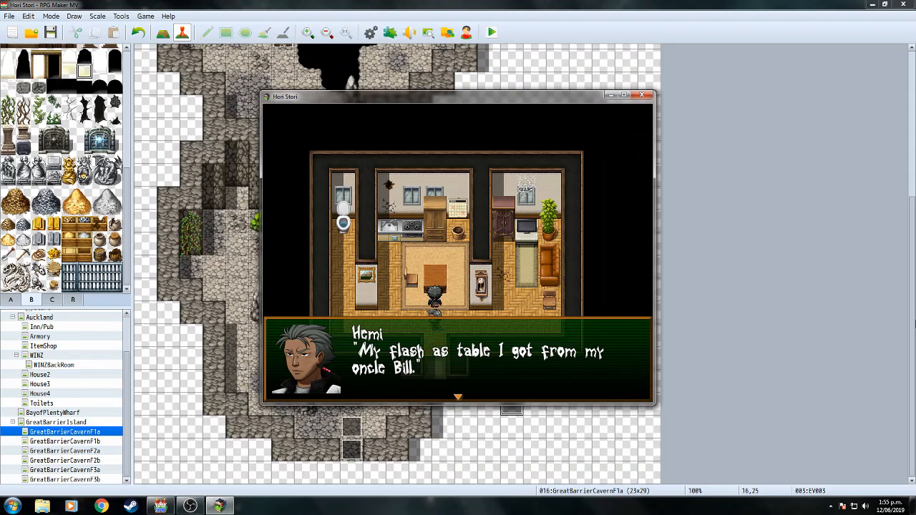
key("Return")
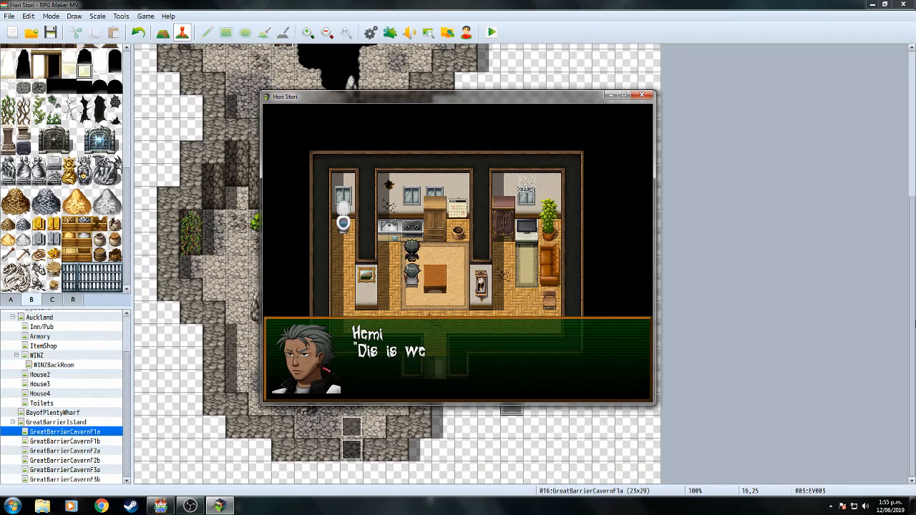
key("Return")
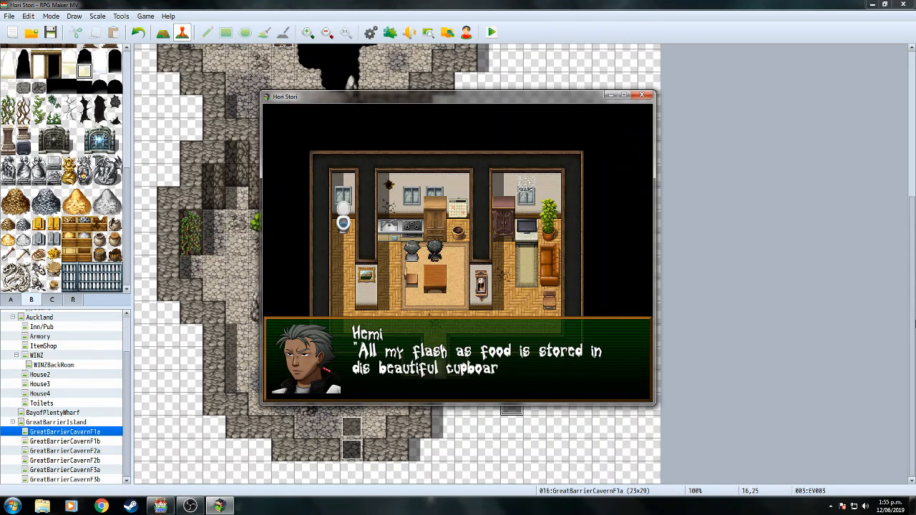
key("Return")
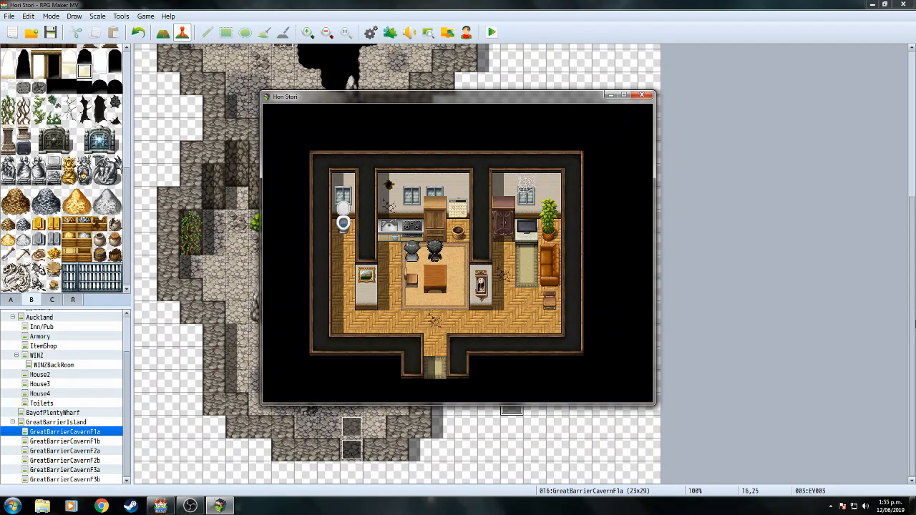
key("Return")
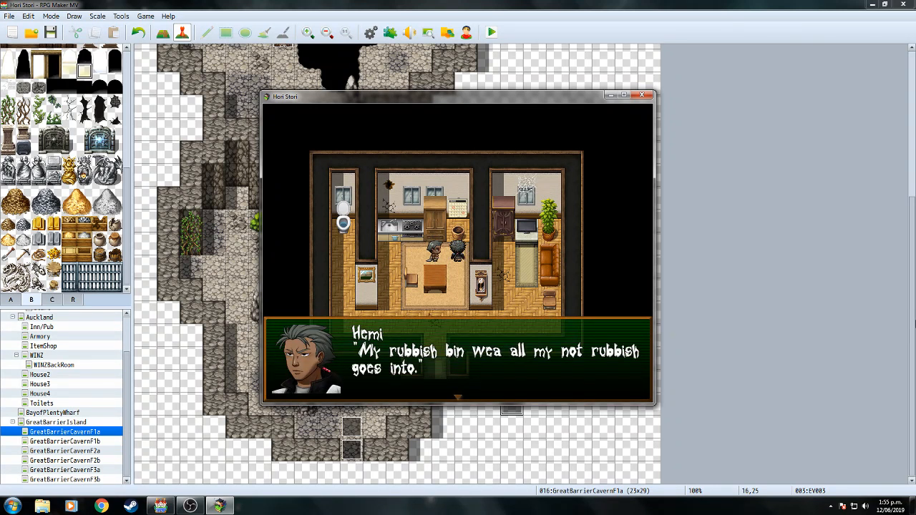
key("Return")
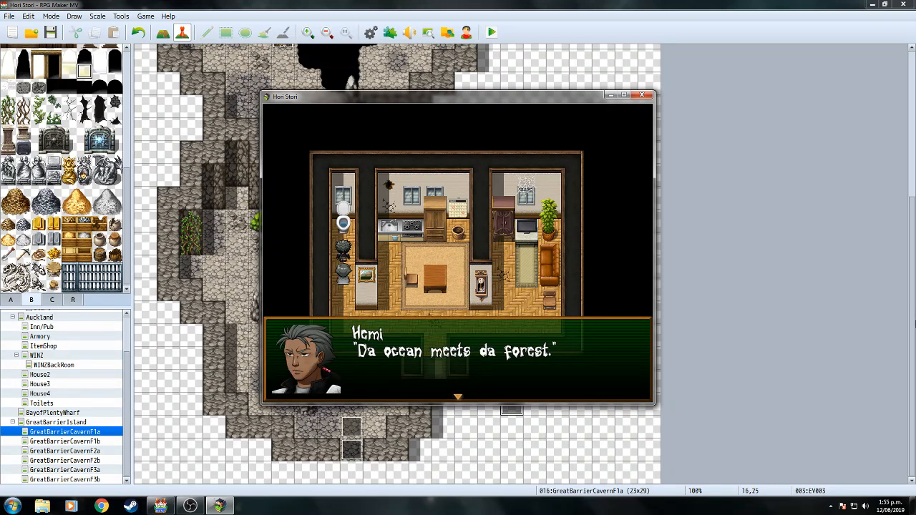
key("Return")
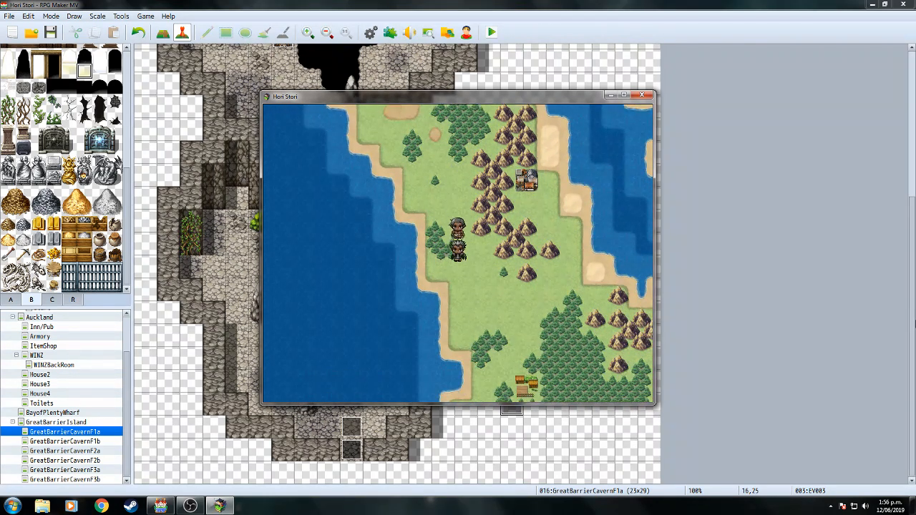
Walk the party across the world map past the town and board the boat to the wharf.
key("Down")
key("Right")
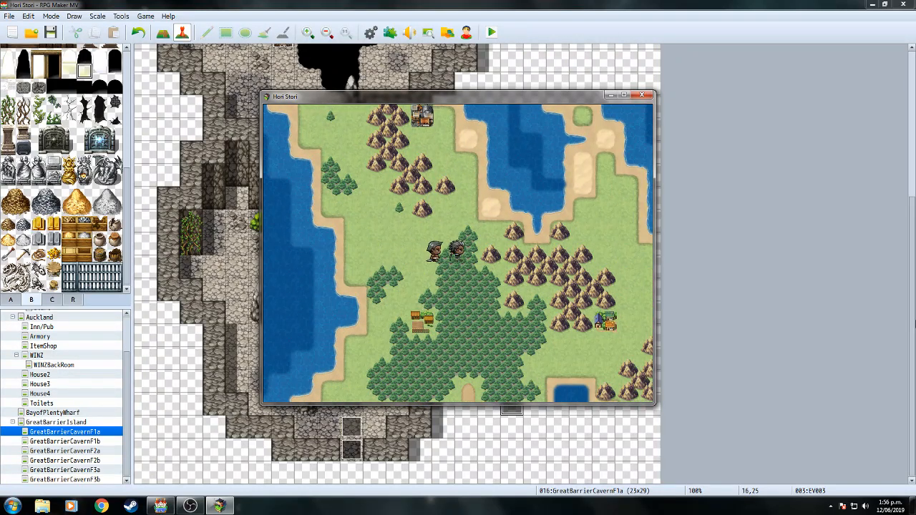
key("Down")
key("Right")
key("Down")
key("Right")
key("Right")
key("Up")
key("Right")
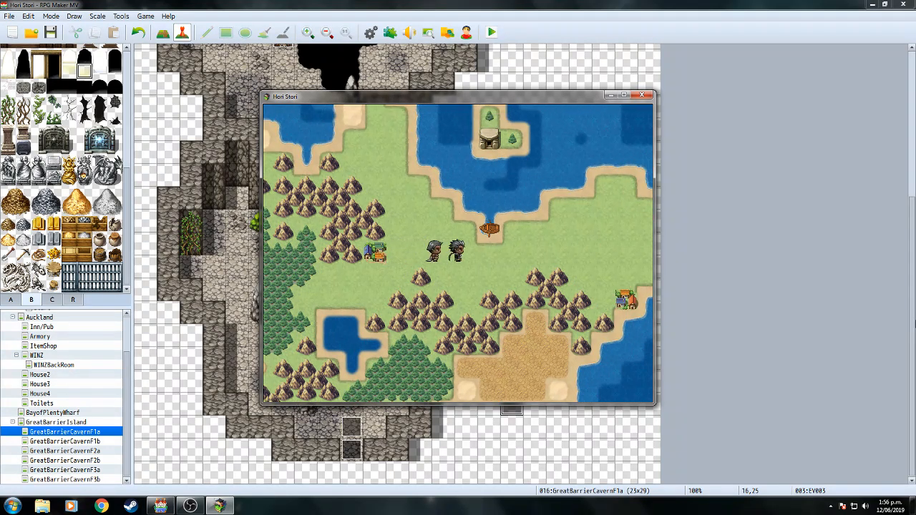
key("Up")
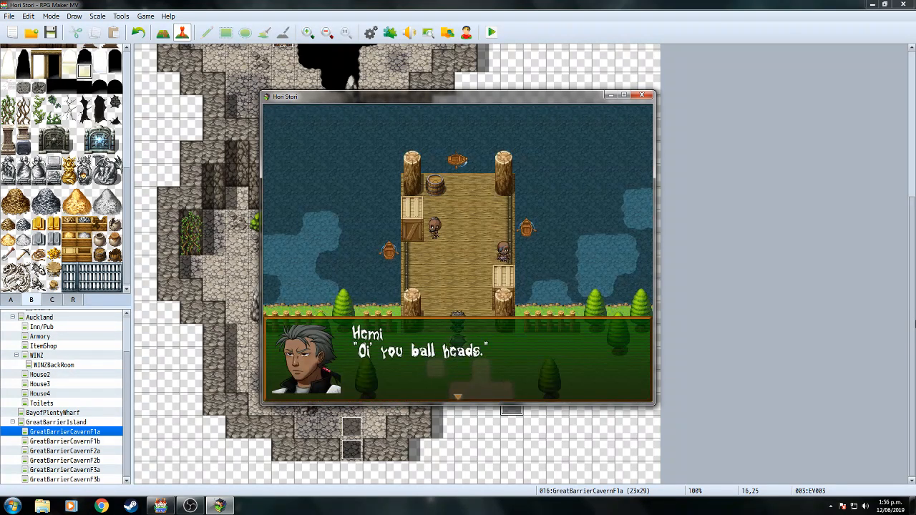
Advance the wharf conversation with the thugs until the battle with three enemies starts.
key("Return")
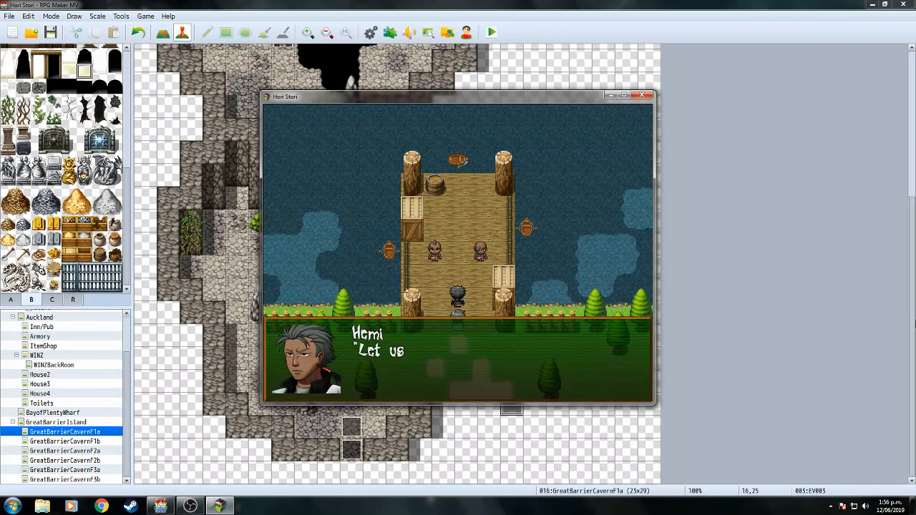
key("Return")
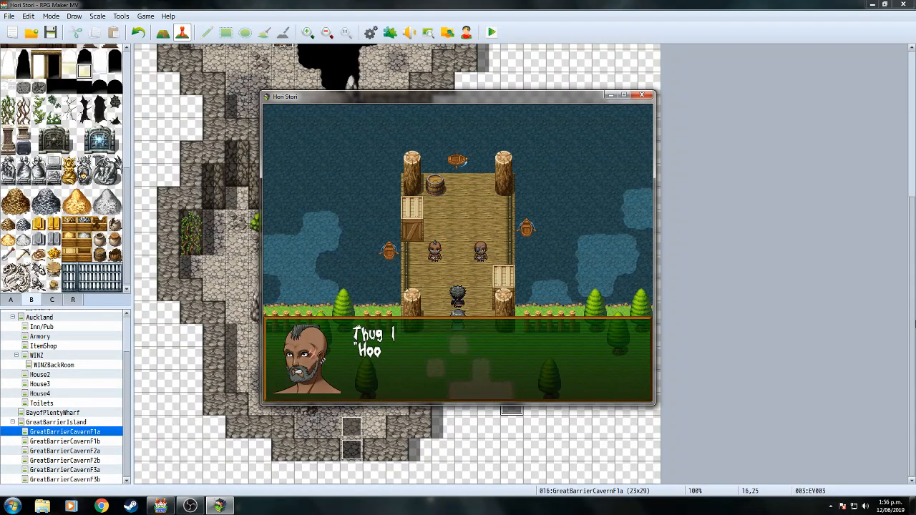
key("Return")
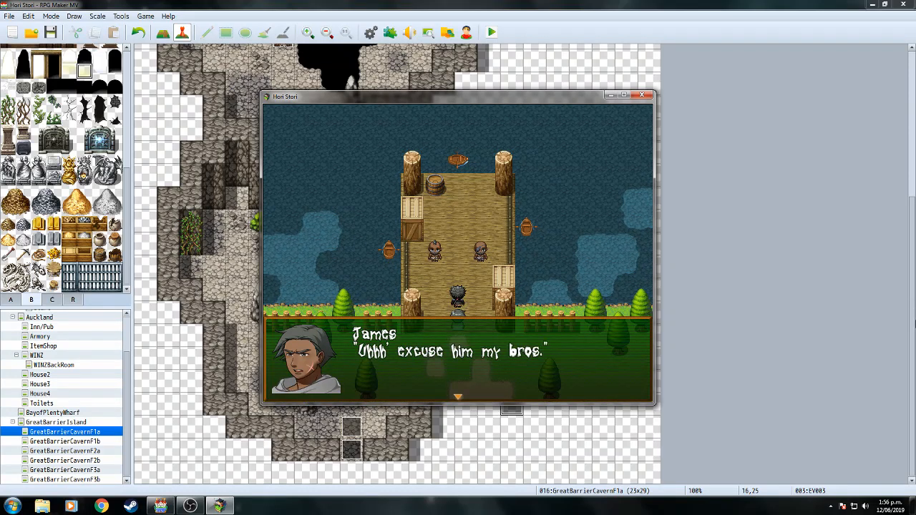
key("Return")
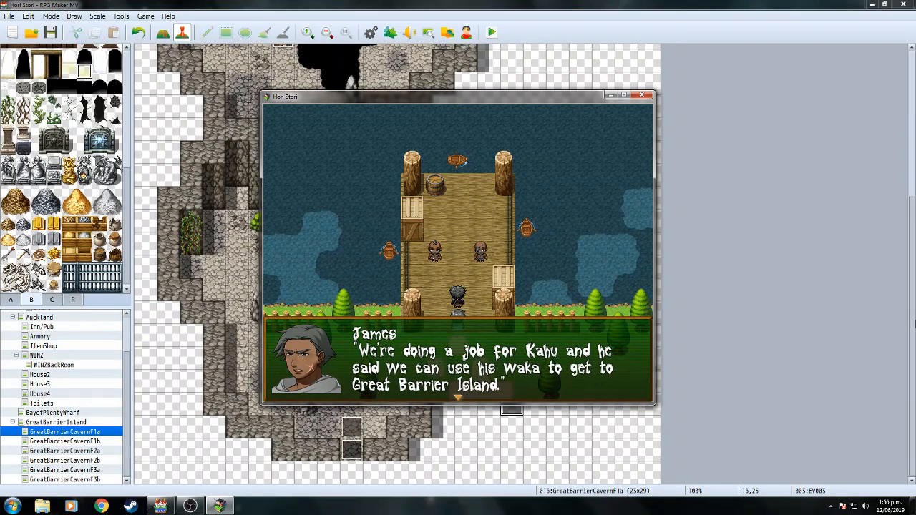
key("Return")
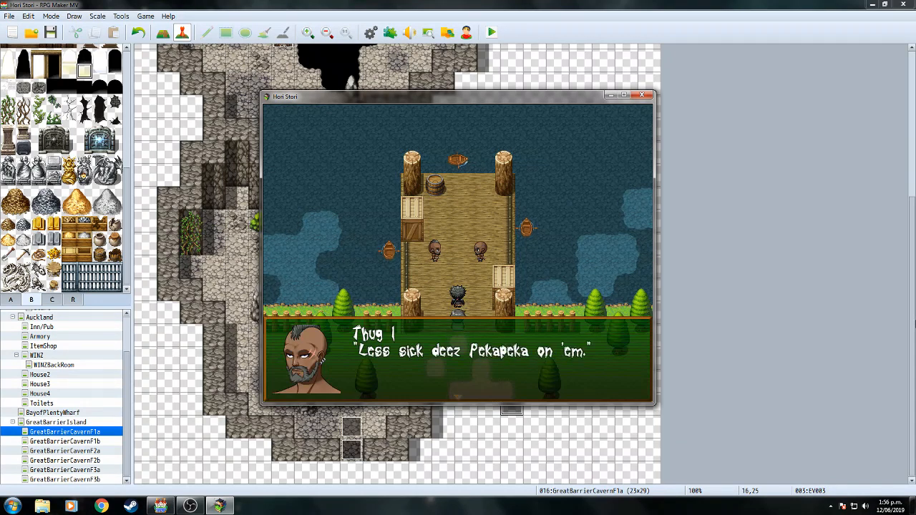
key("Return")
key("Return")
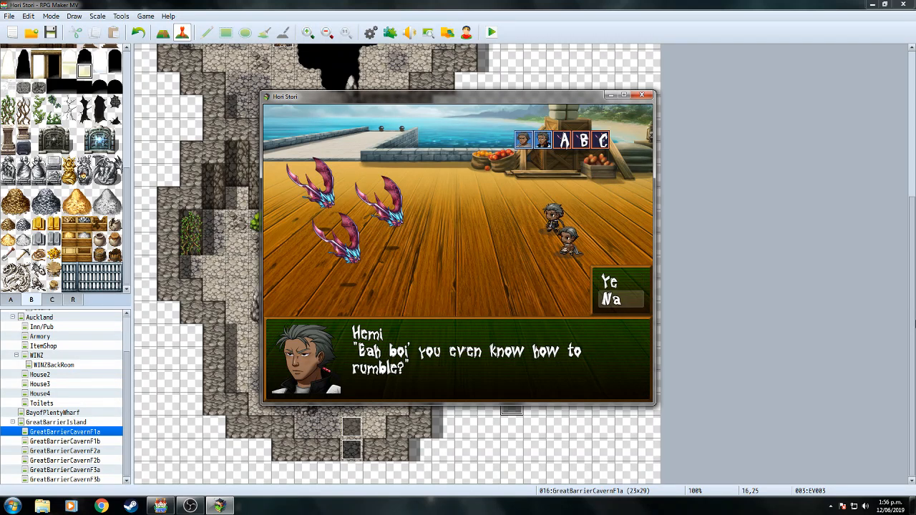
Choose to hear the battle tutorial and read through it until the battle commands appear.
key("Return")
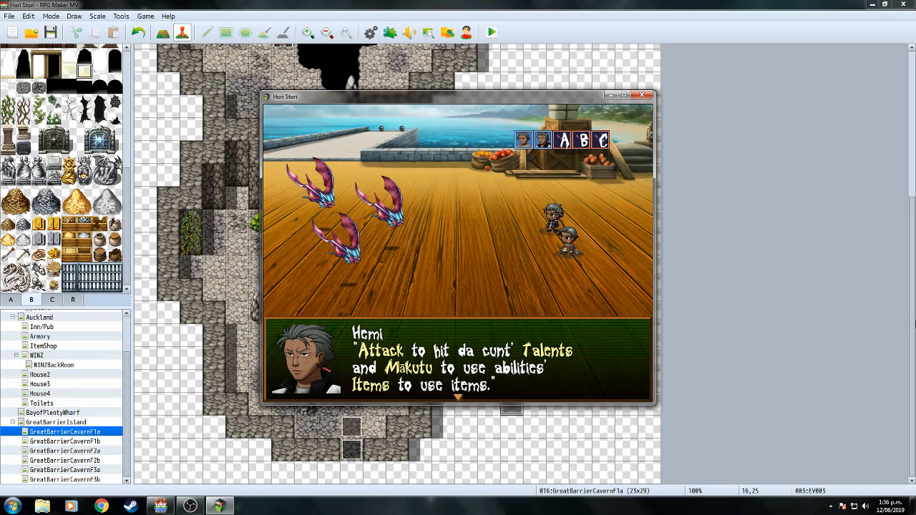
key("Return")
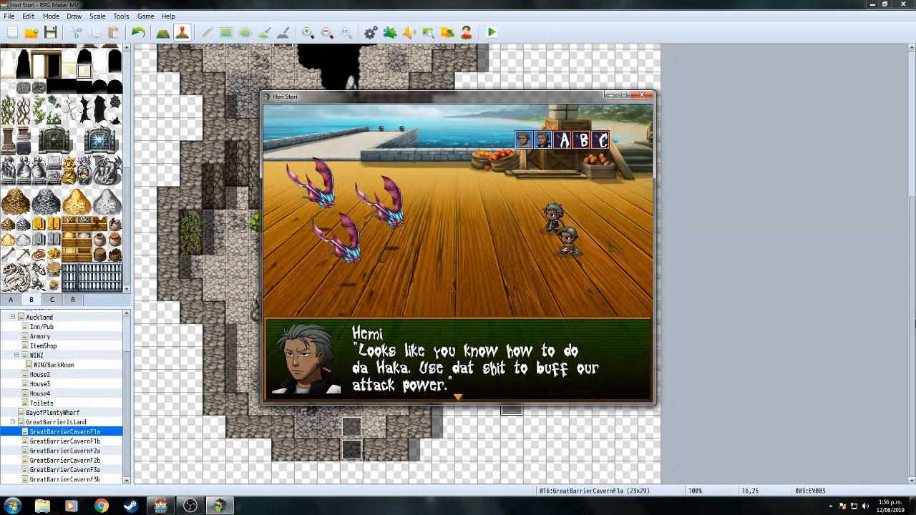
key("Return")
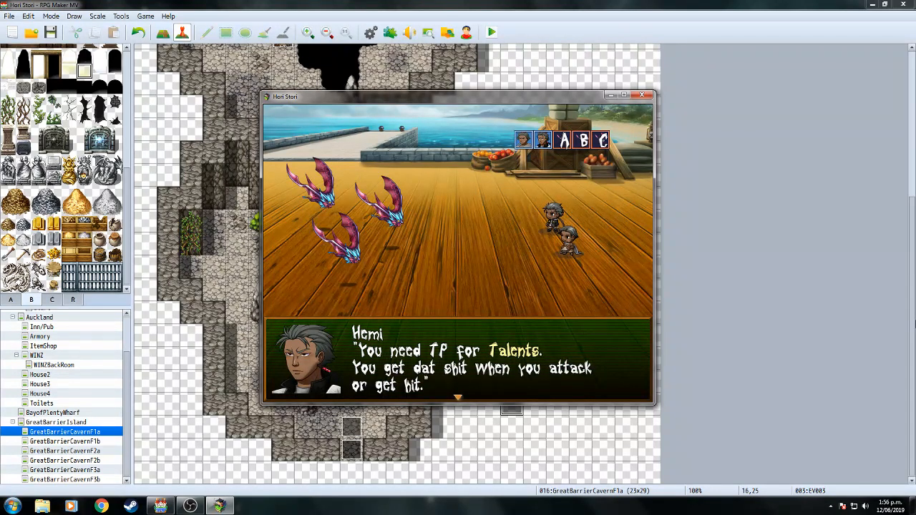
key("Return")
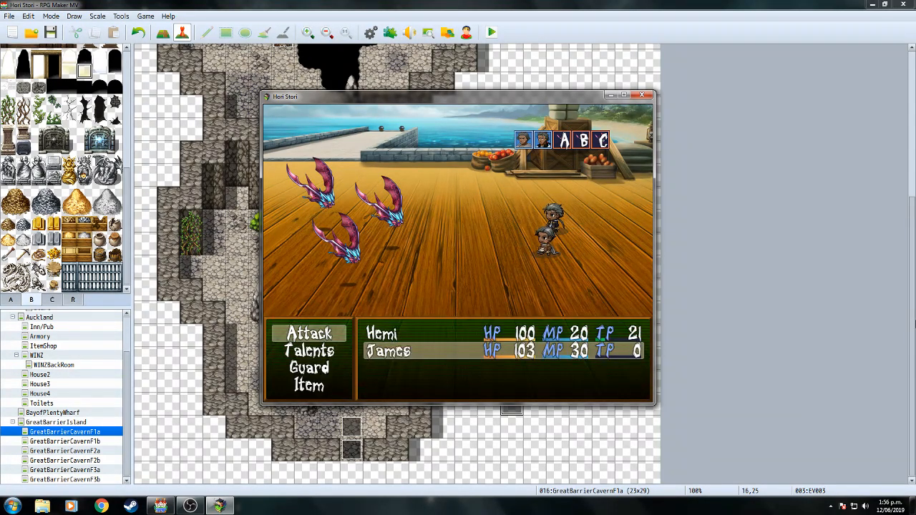
Attack the Pekapeka with each party member until victory, earning 12 EXP and 6 Bux.
key("Down")
key("Down")
key("Up")
key("Up")
key("Return")
key("Return")
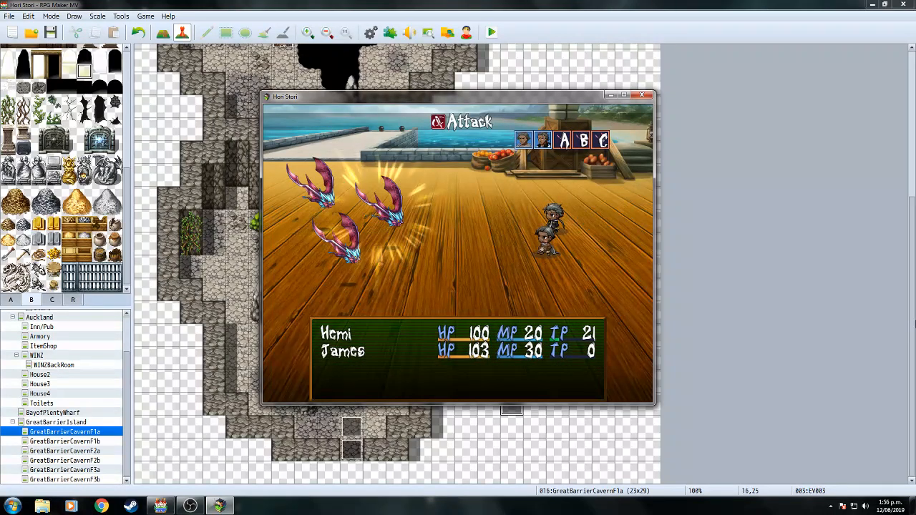
key("Return")
key("Return")
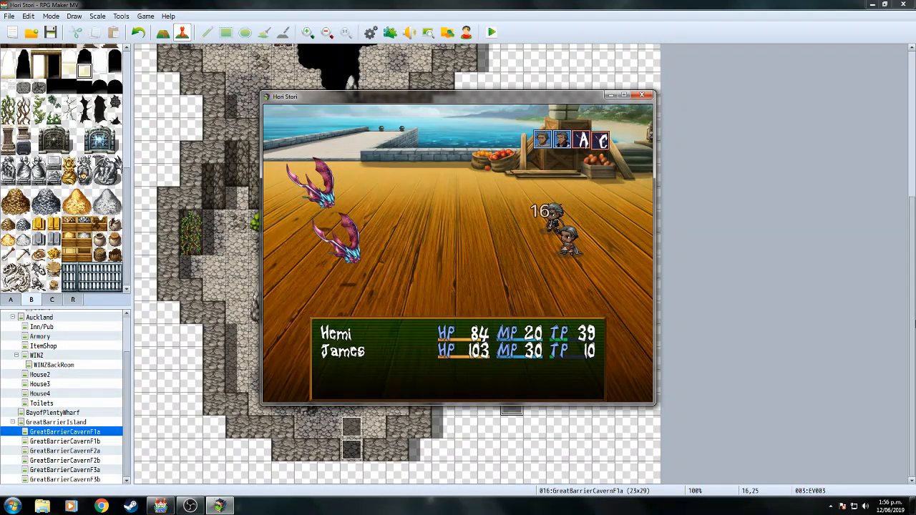
key("Return")
key("Return")
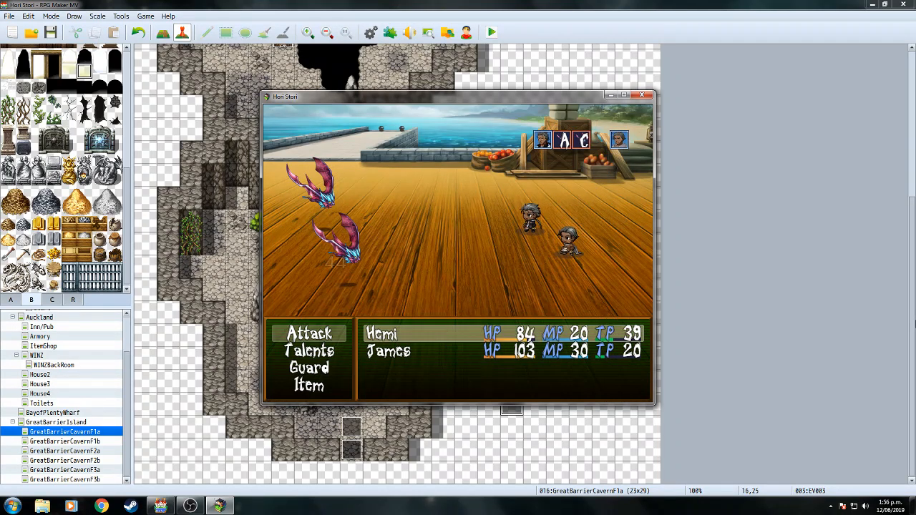
key("Return")
key("Return")
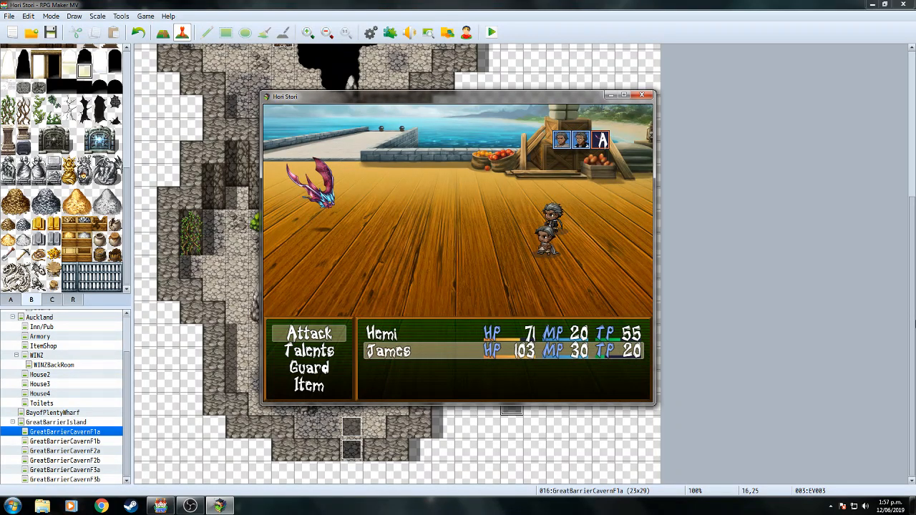
key("Return")
key("Return")
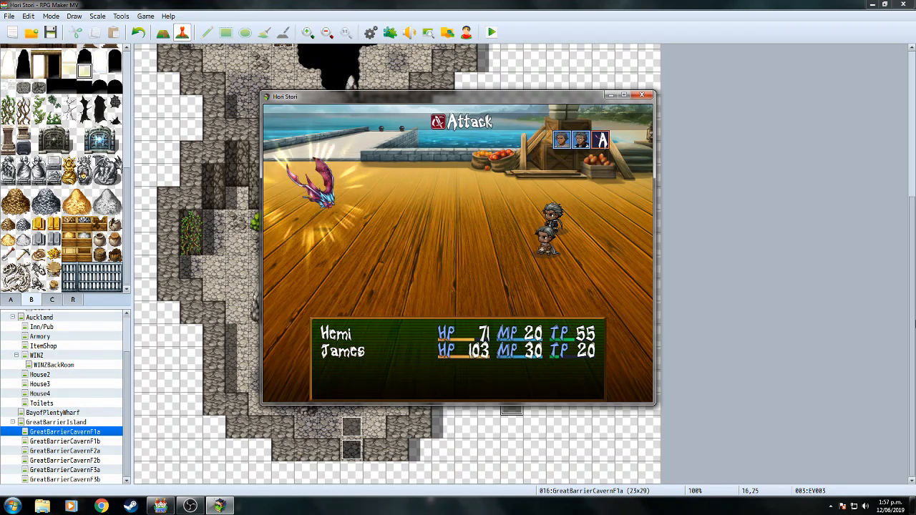
key("Return")
key("Return")
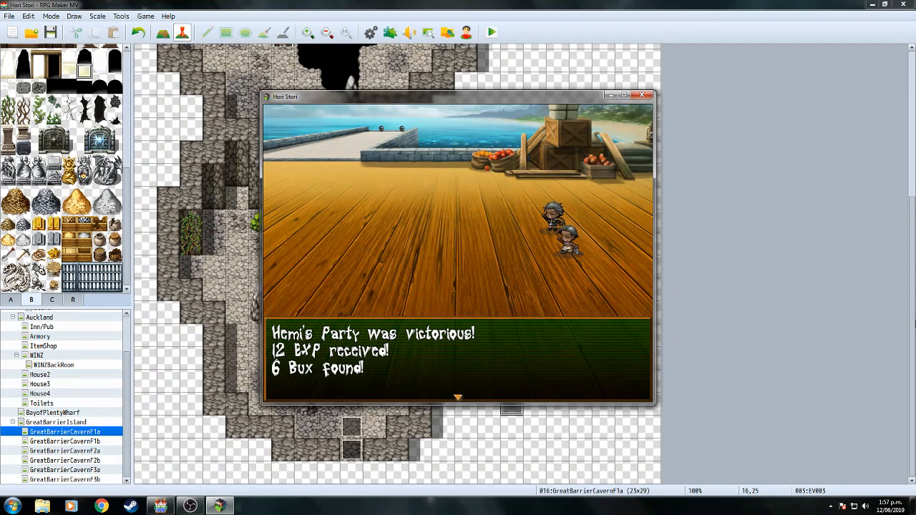
key("Return")
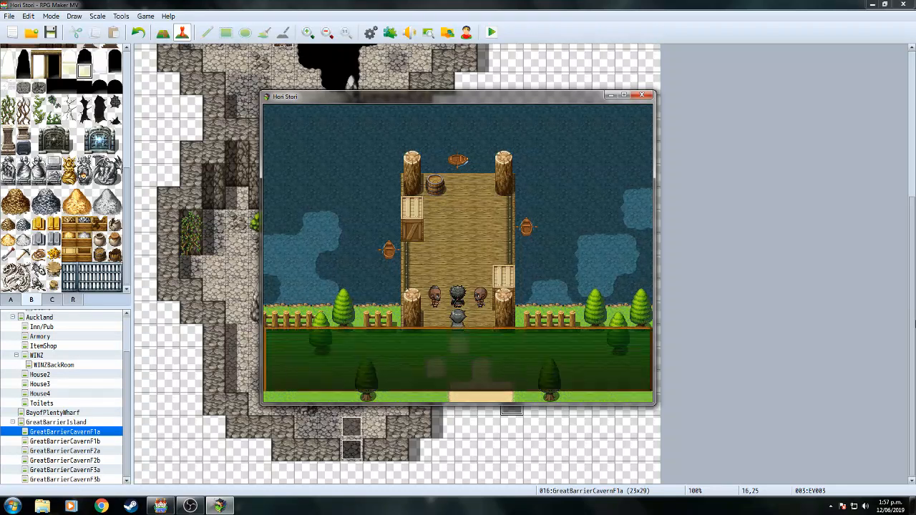
key("Return")
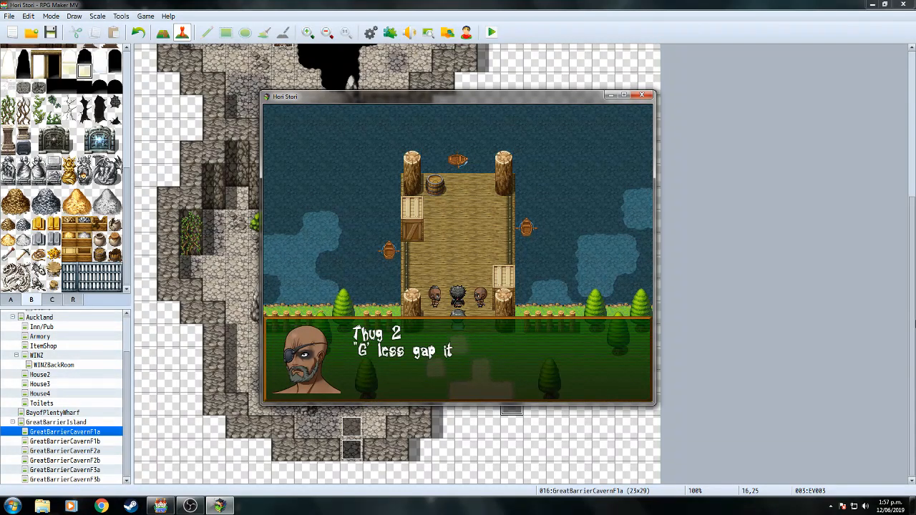
Advance Thug 2's message and Hemi and James's dock talk about Kahu until the world map appears.
key("Return")
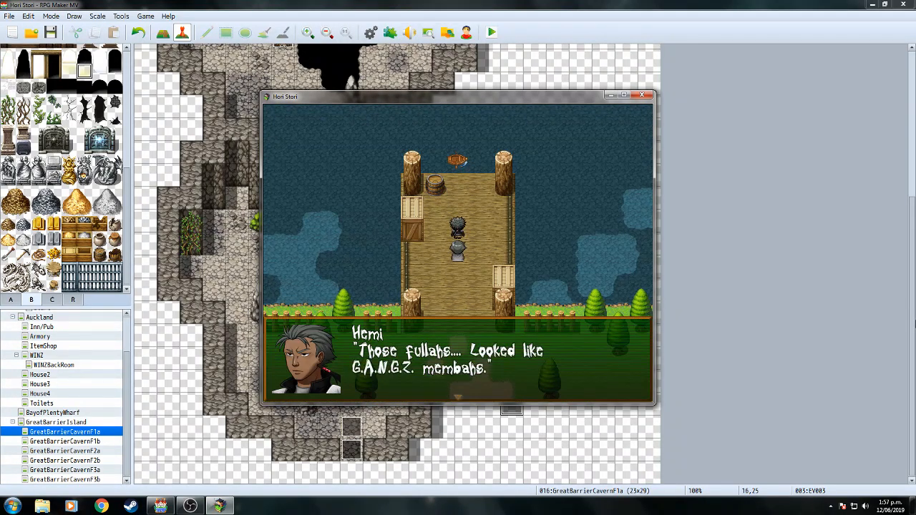
key("Return")
key("Return")
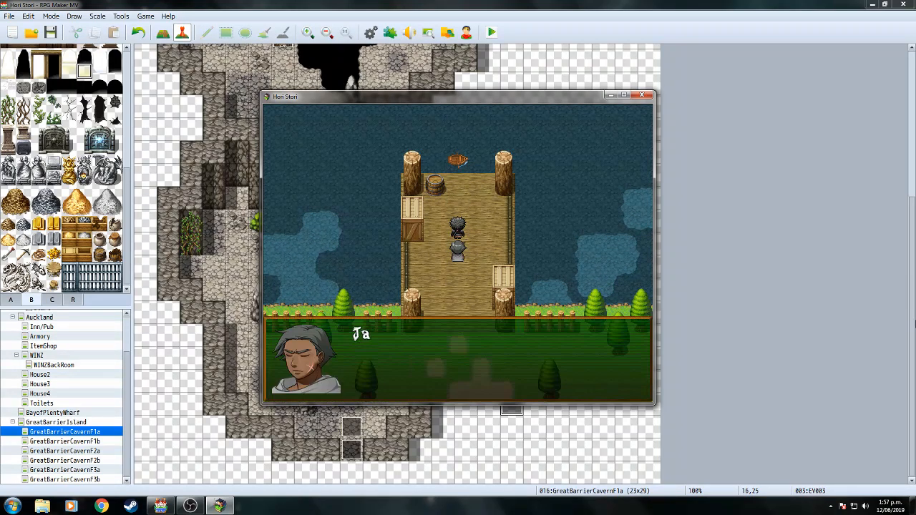
key("Return")
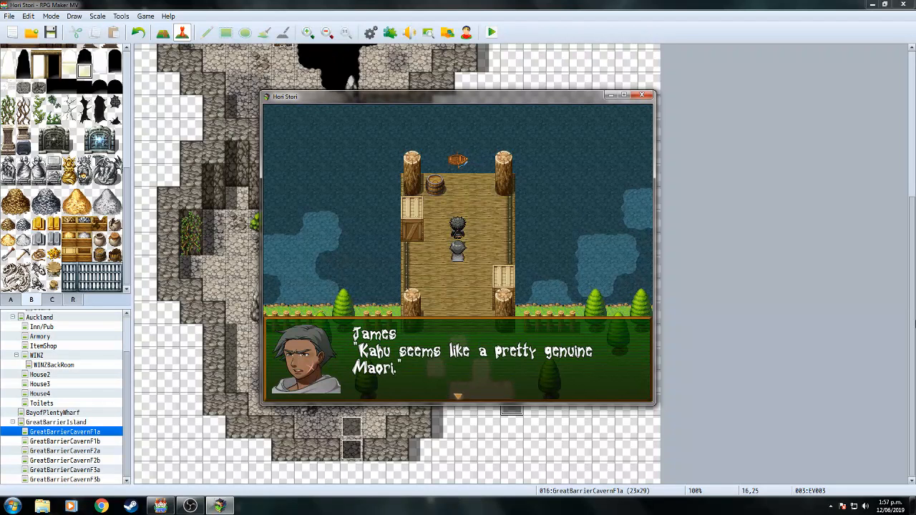
key("Return")
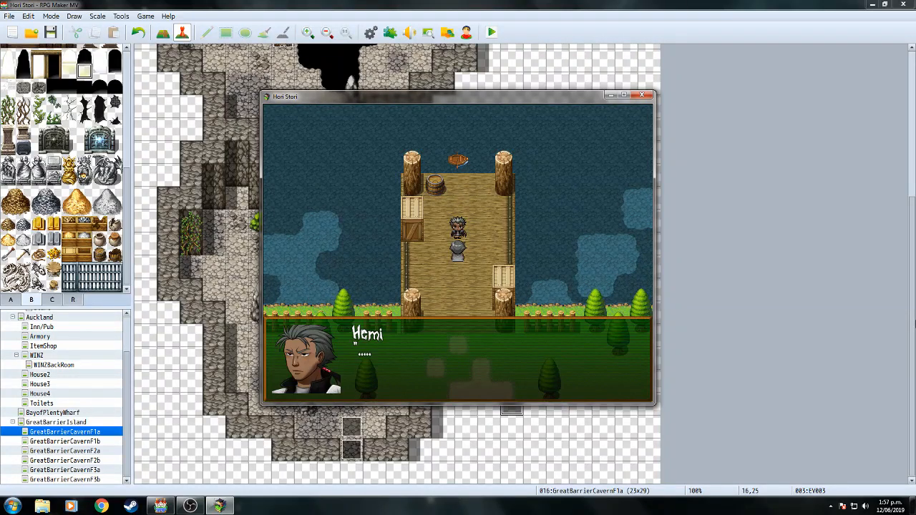
key("Return")
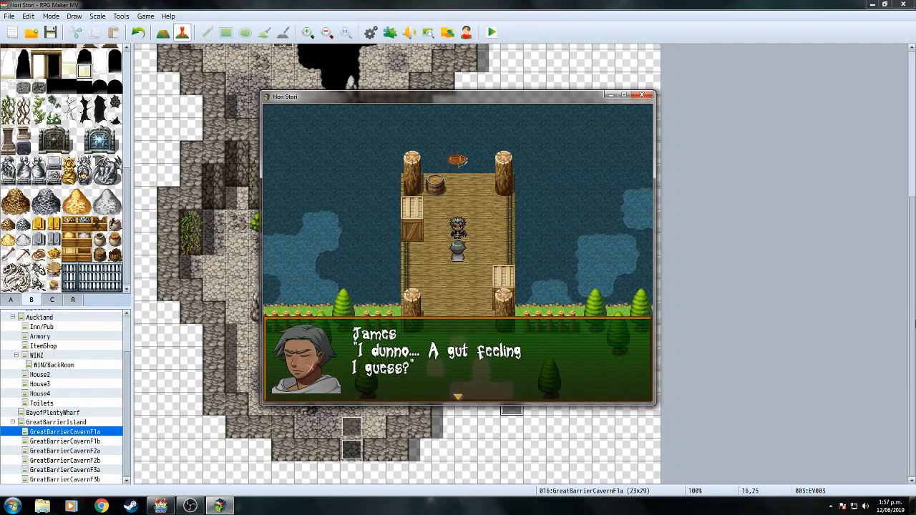
key("Return")
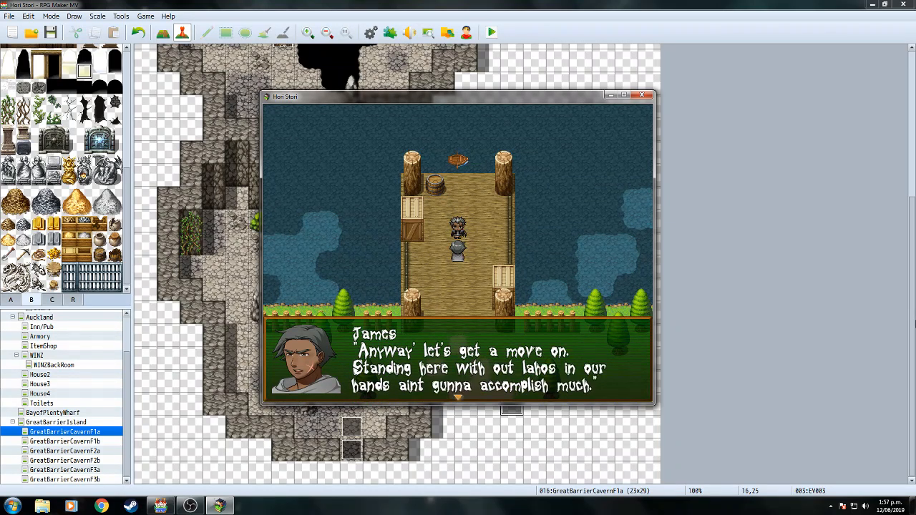
key("Return")
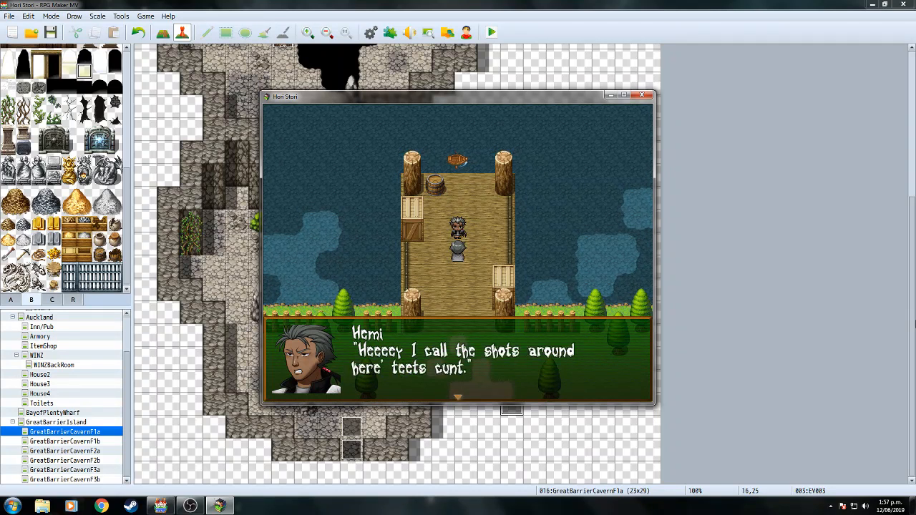
key("Return")
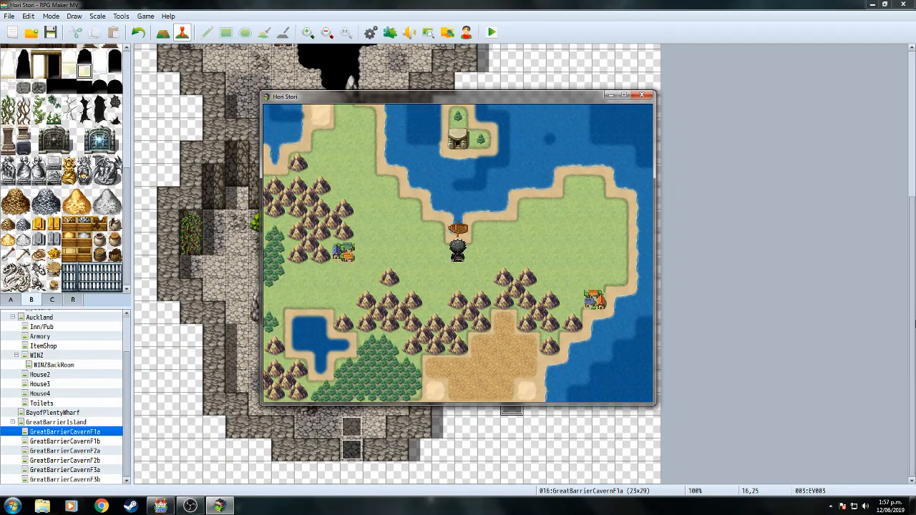
Sail the boat to the island and advance James and Hemi's opening lines about Tama.
key("Return")
key("Up")
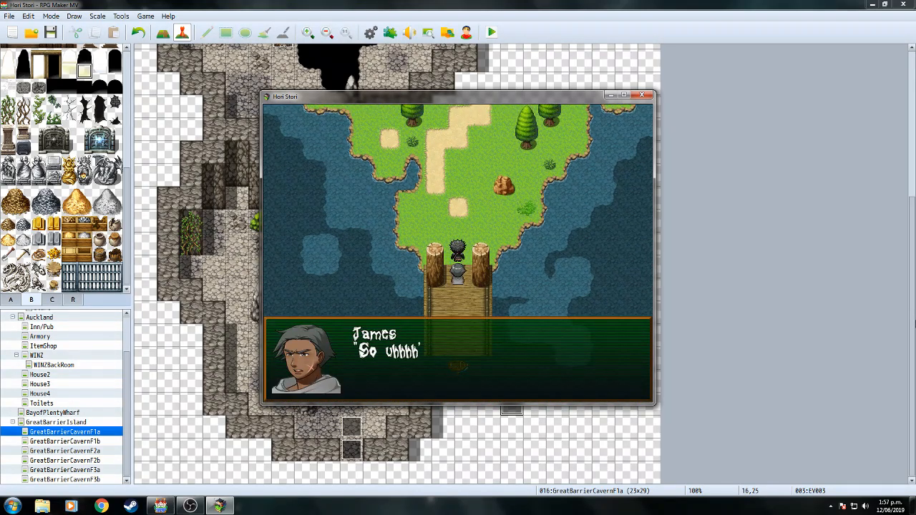
key("Return")
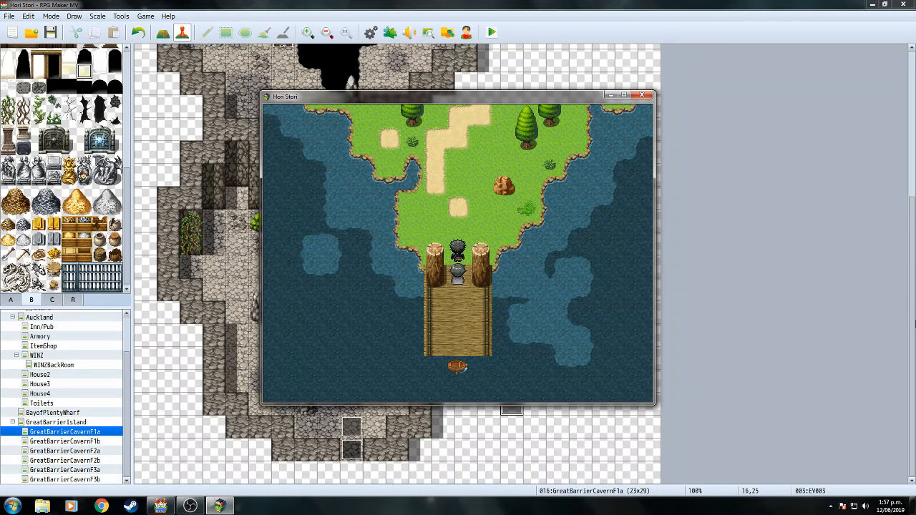
key("Return")
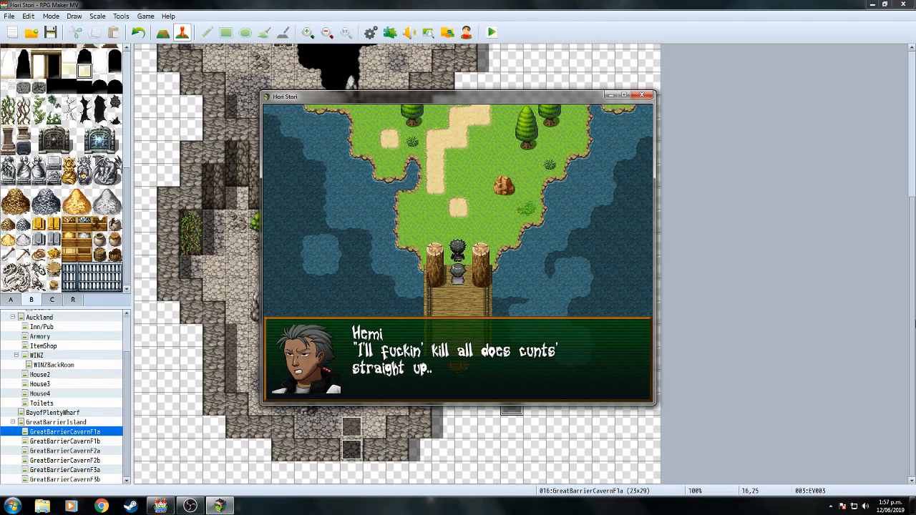
key("Return")
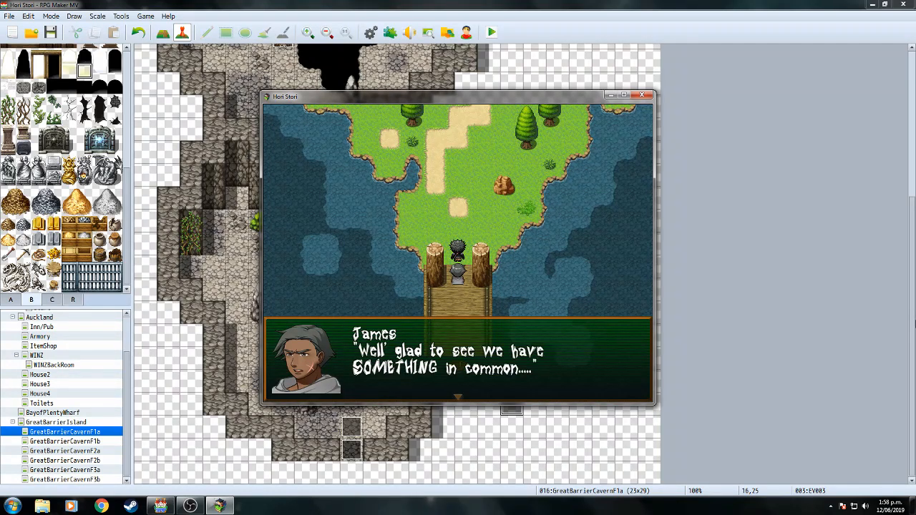
key("Return")
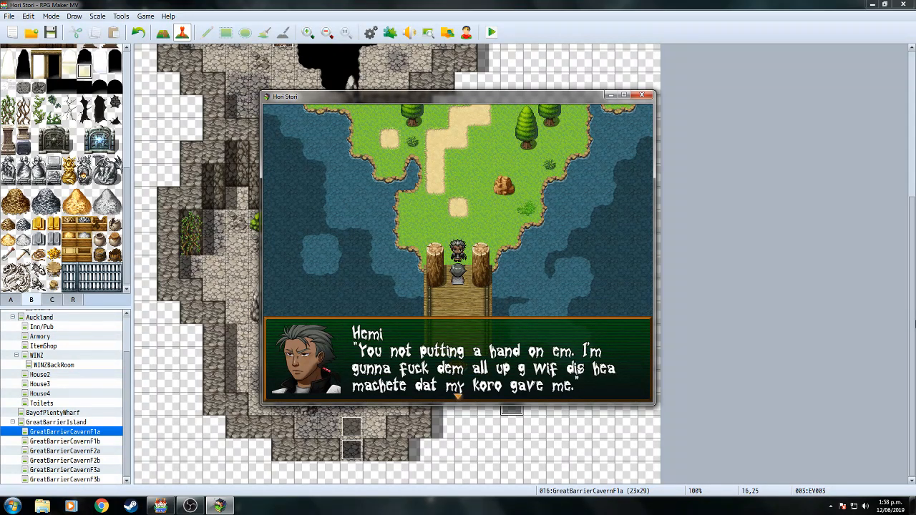
key("Return")
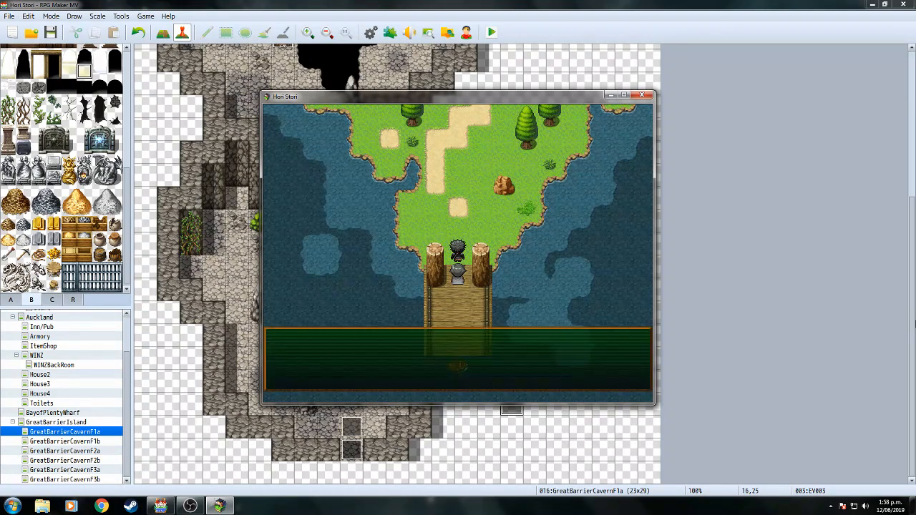
key("Return")
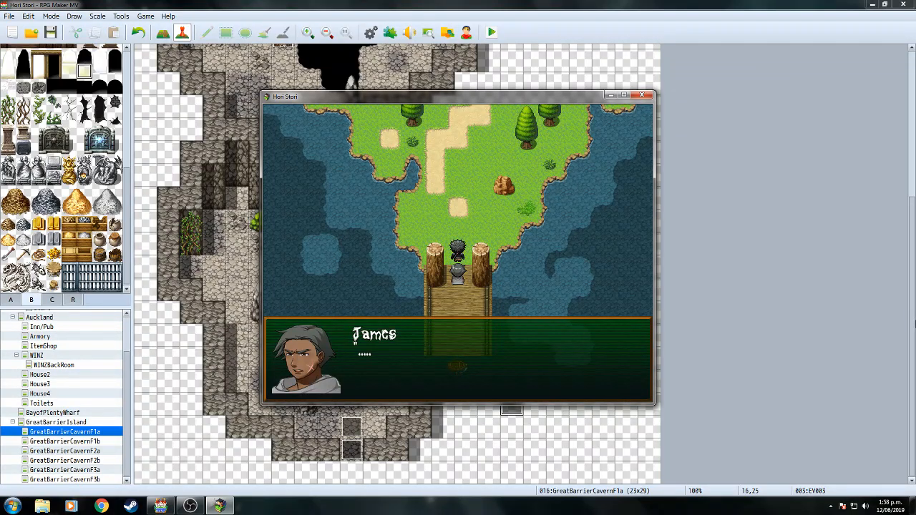
Continue the island exchange about the Pekapeka and Taniwha until the party enters the cave.
key("Return")
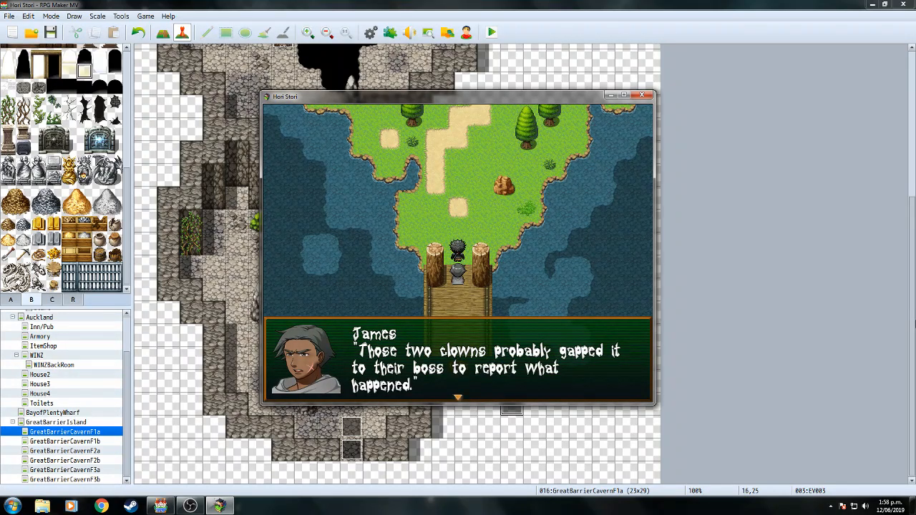
key("Return")
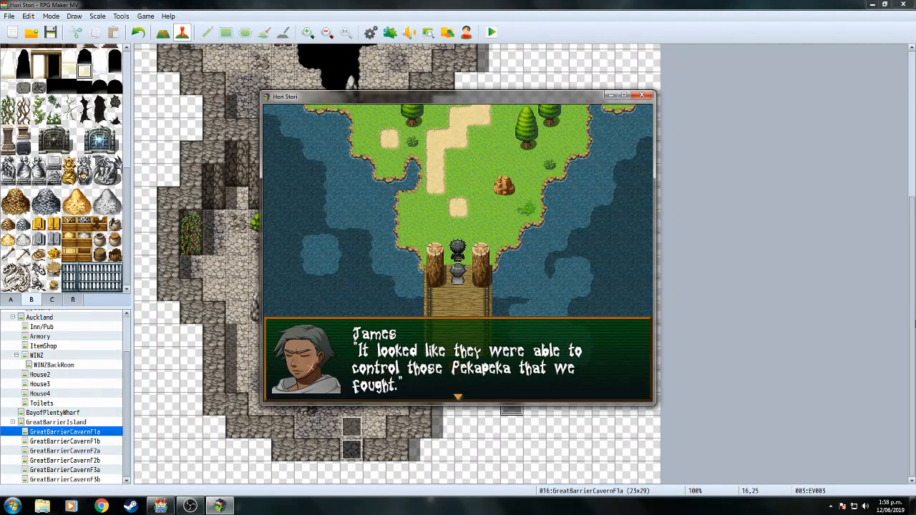
key("Return")
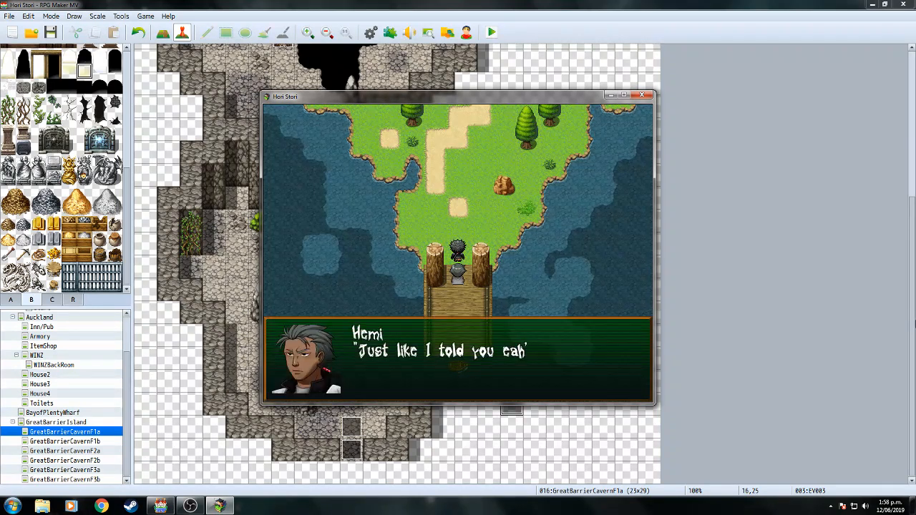
key("Return")
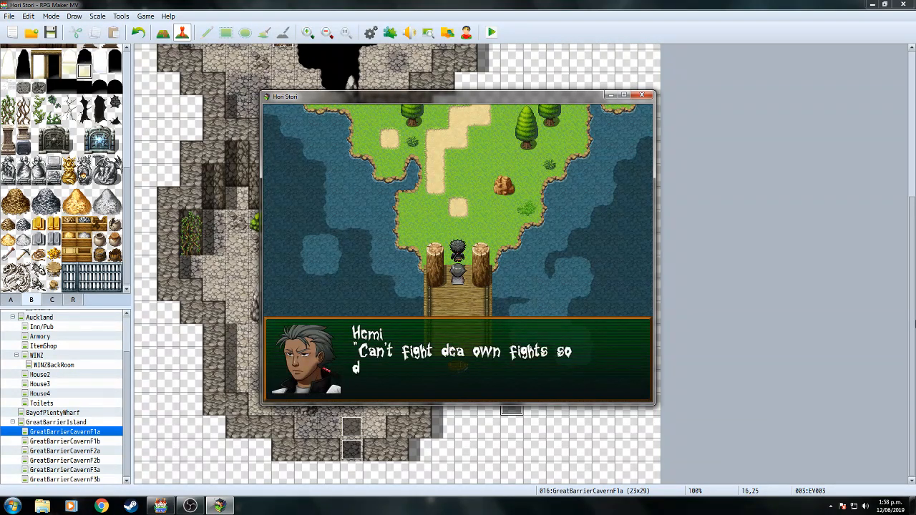
key("Return")
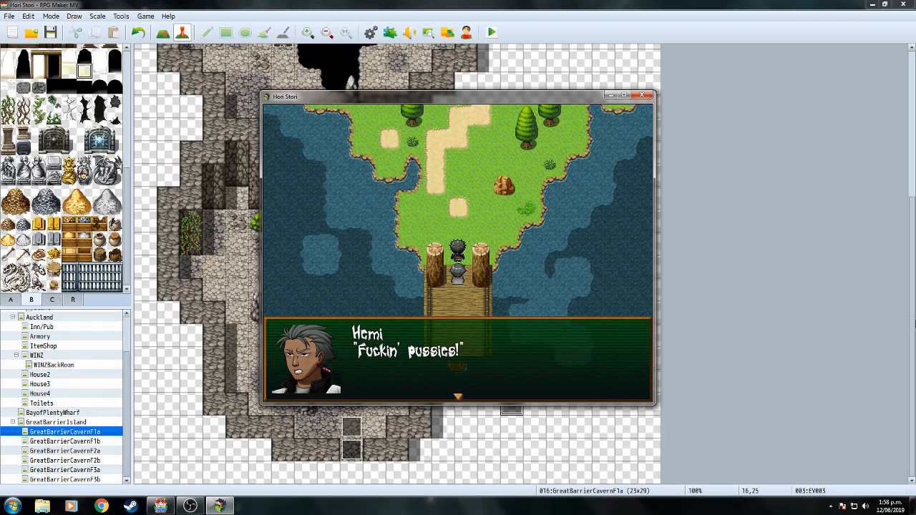
key("Return")
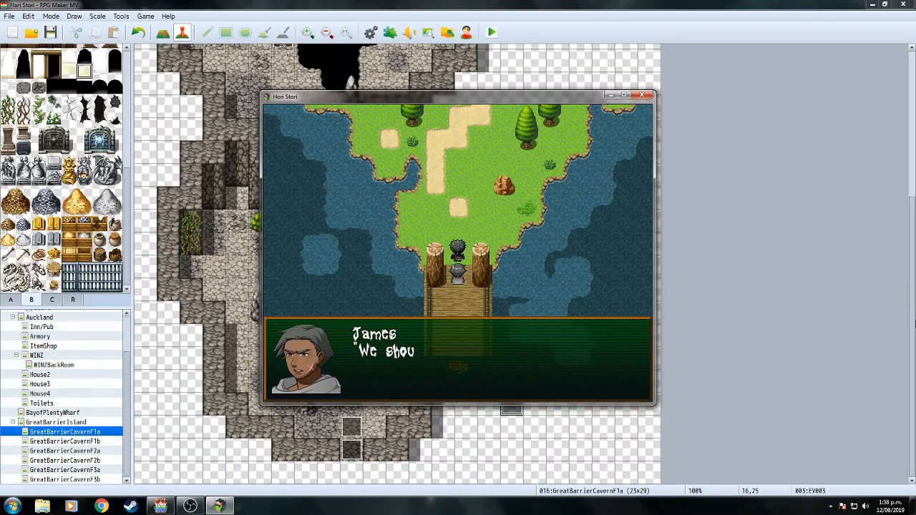
key("Return")
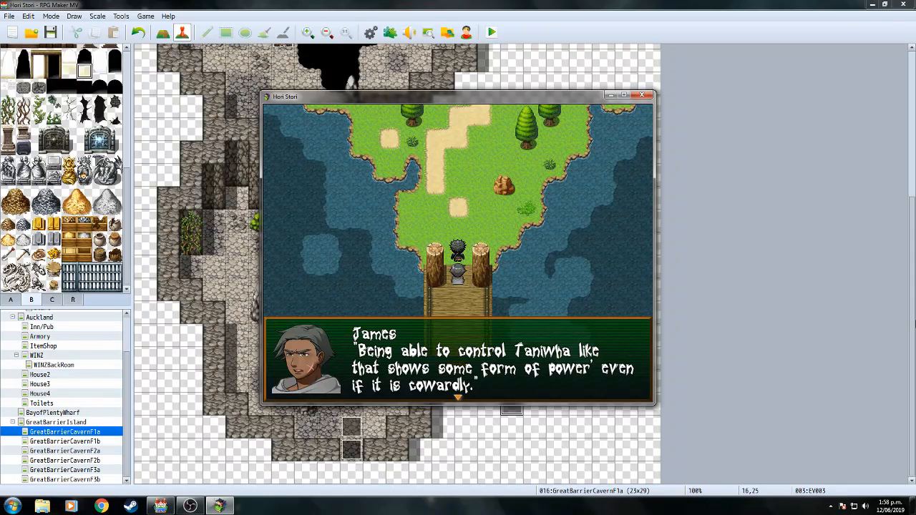
key("Return")
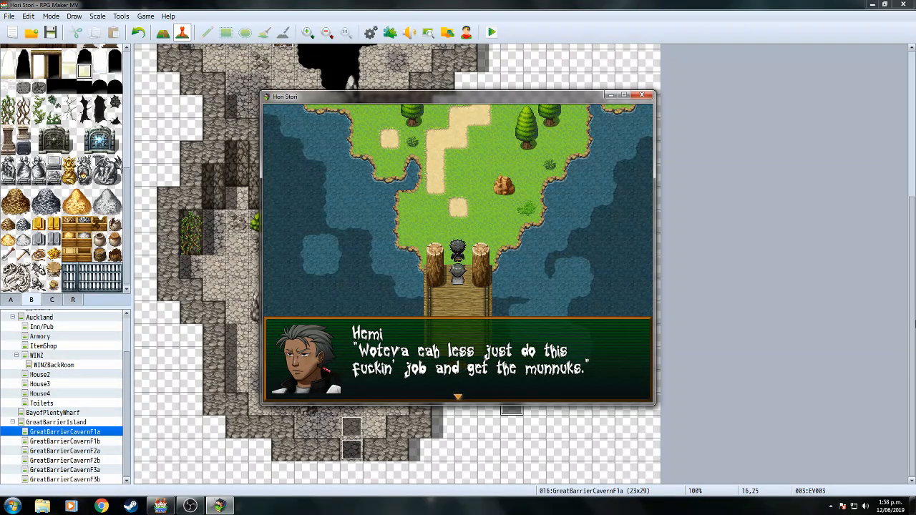
key("Return")
key("Up")
key("Up")
key("Up")
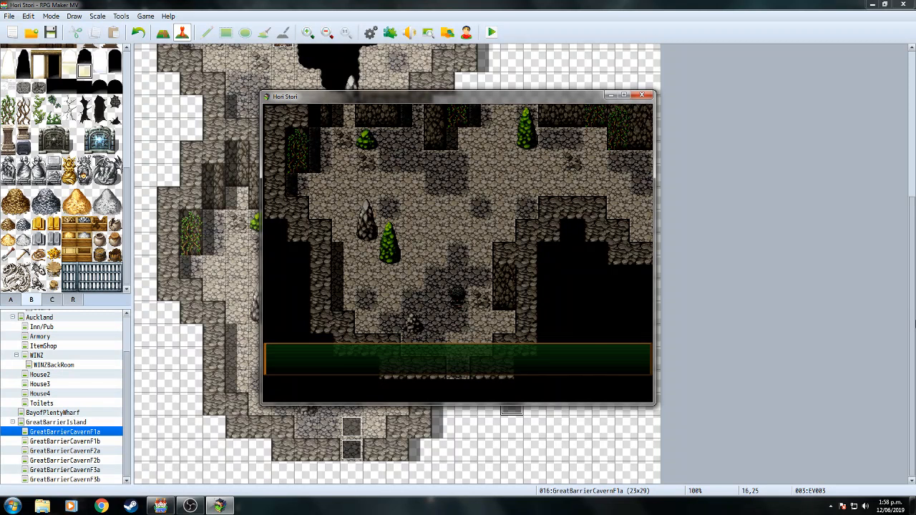
Walk north through the cave and close James and Hemi's messages until Thug 1 appears by the rope.
key("Return")
key("Up")
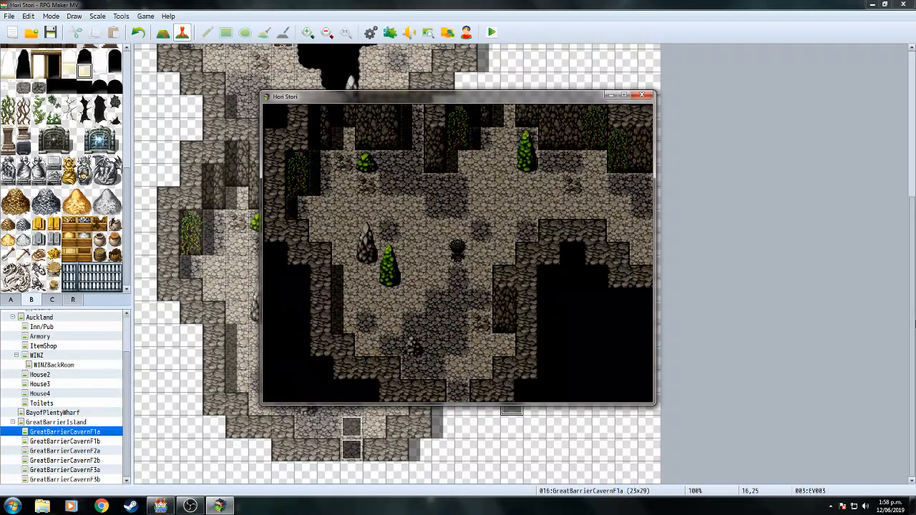
key("Up")
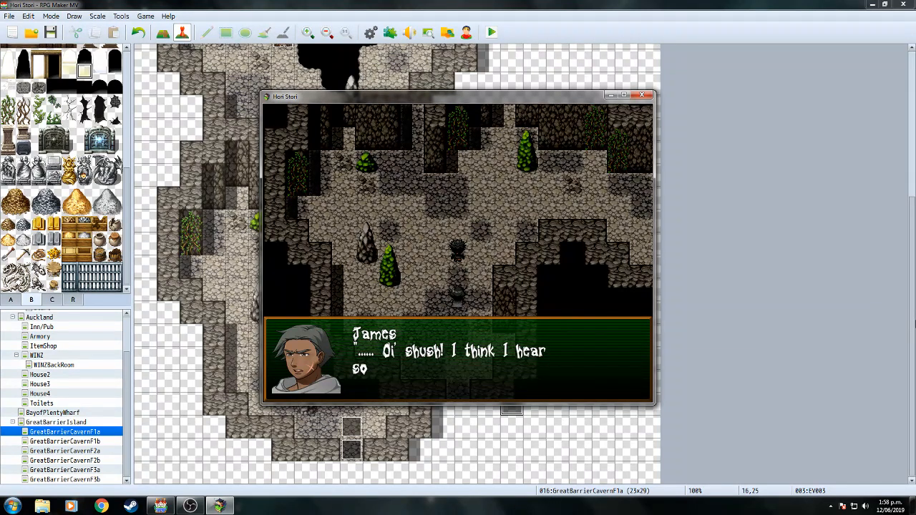
key("Return")
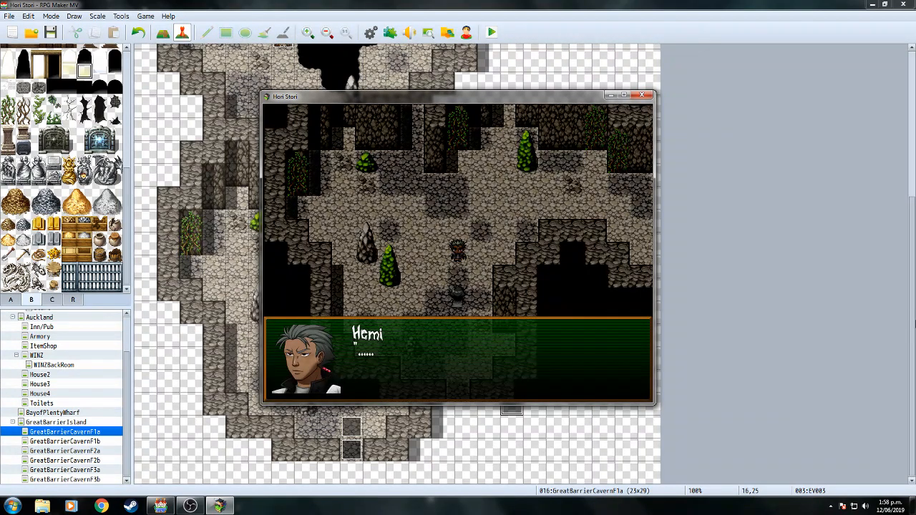
key("Return")
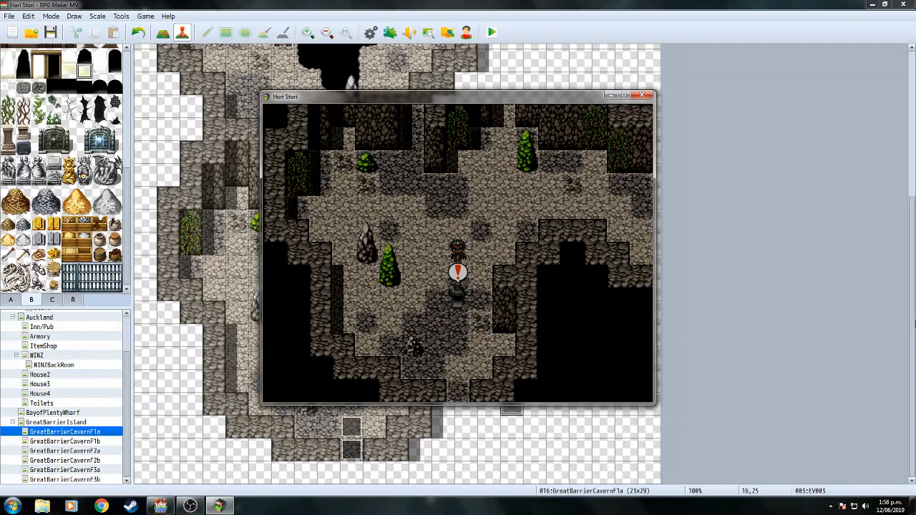
key("Return")
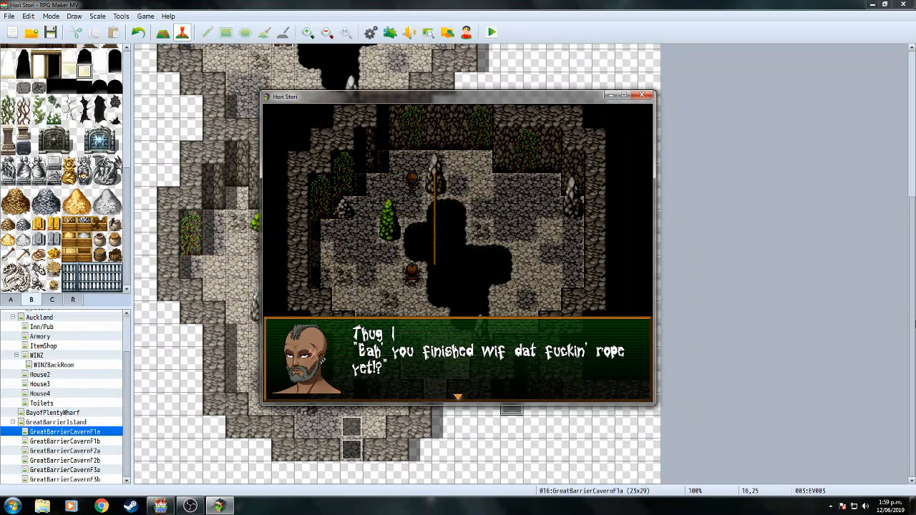
Dismiss each Thug 1 and Thug 2 line about the rope until Thug 2 ends with "Yoza.".
key("Return")
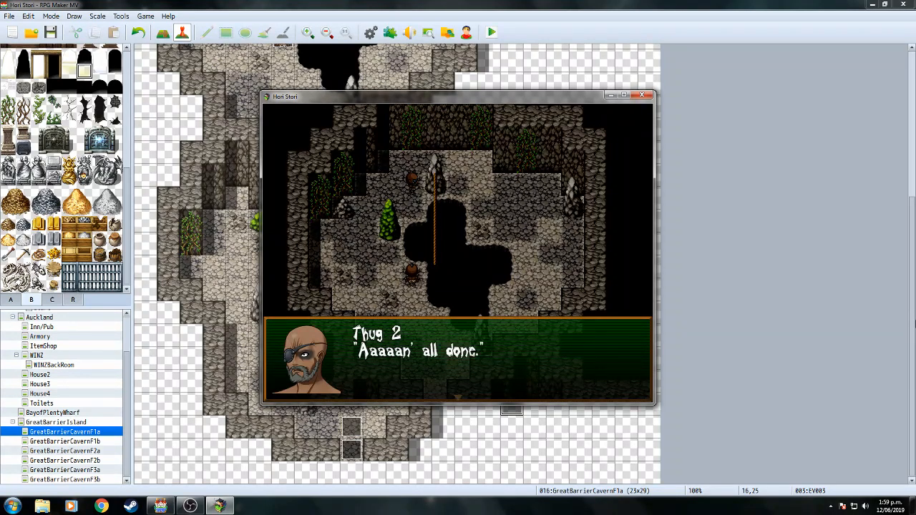
key("Return")
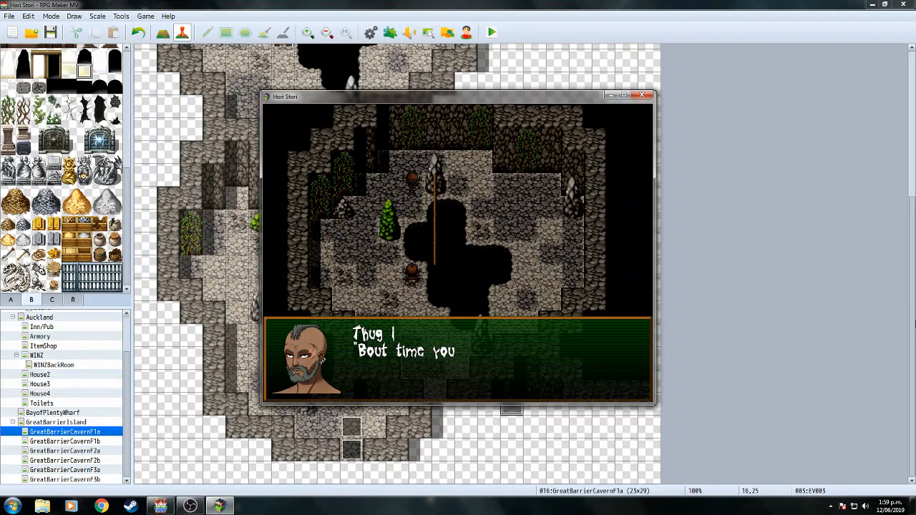
key("Return")
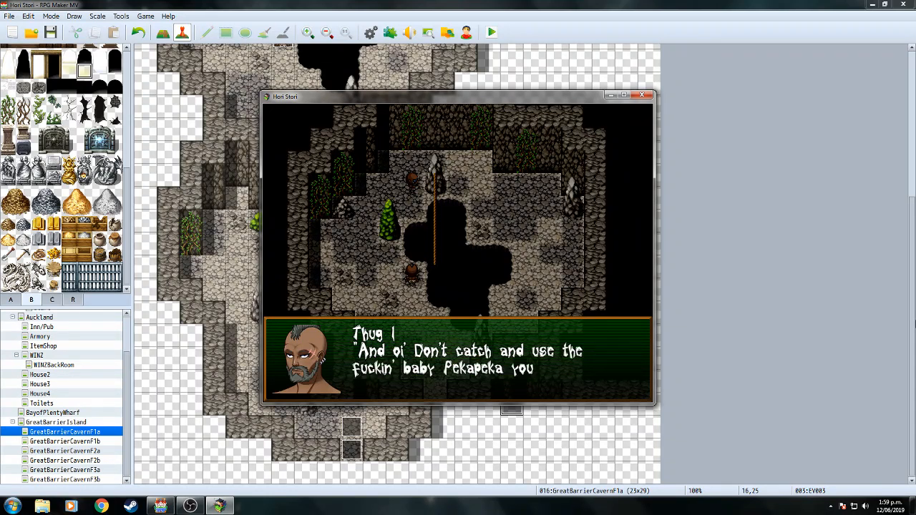
key("Return")
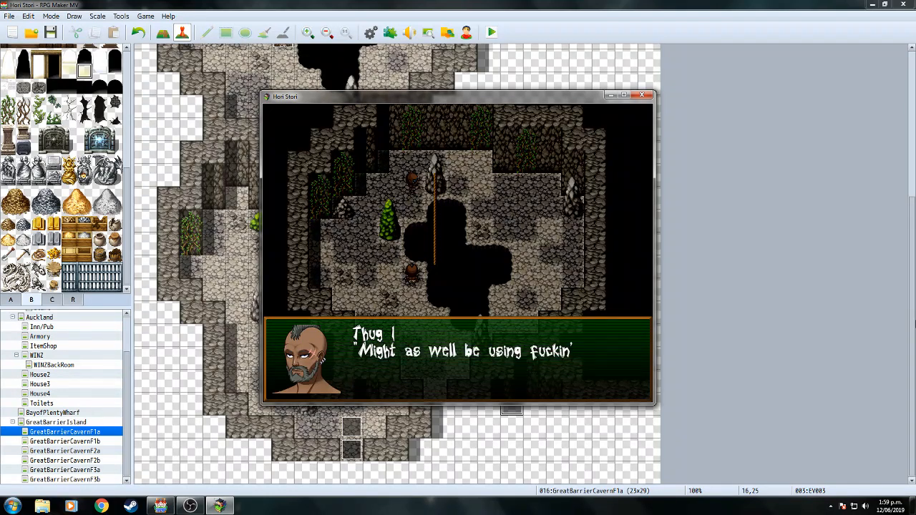
key("Return")
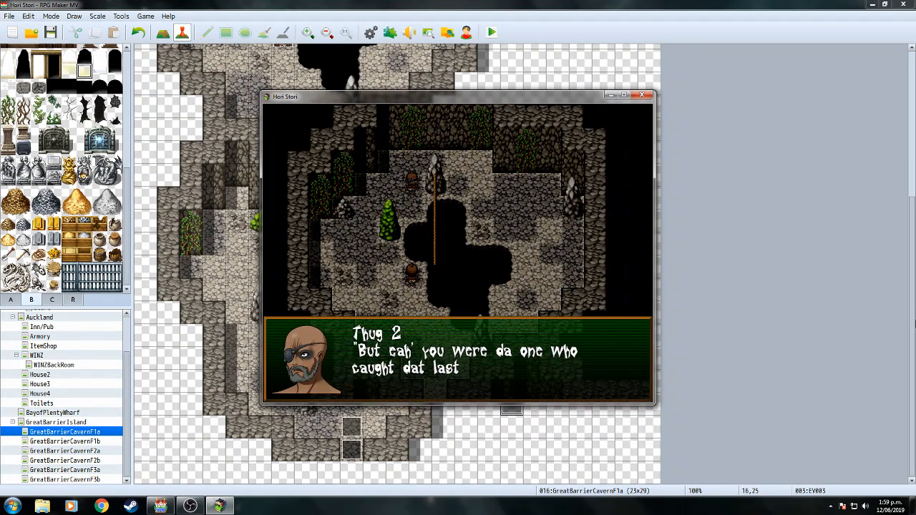
key("Return")
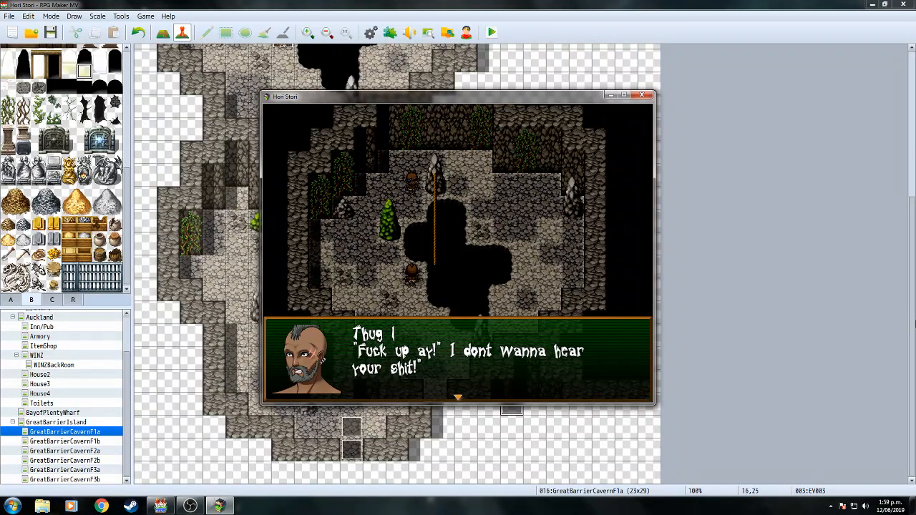
key("Return")
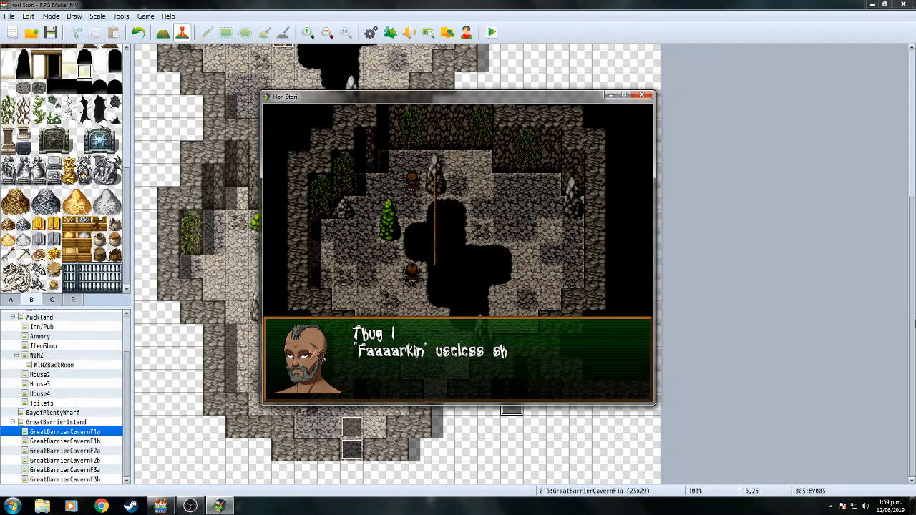
key("Return")
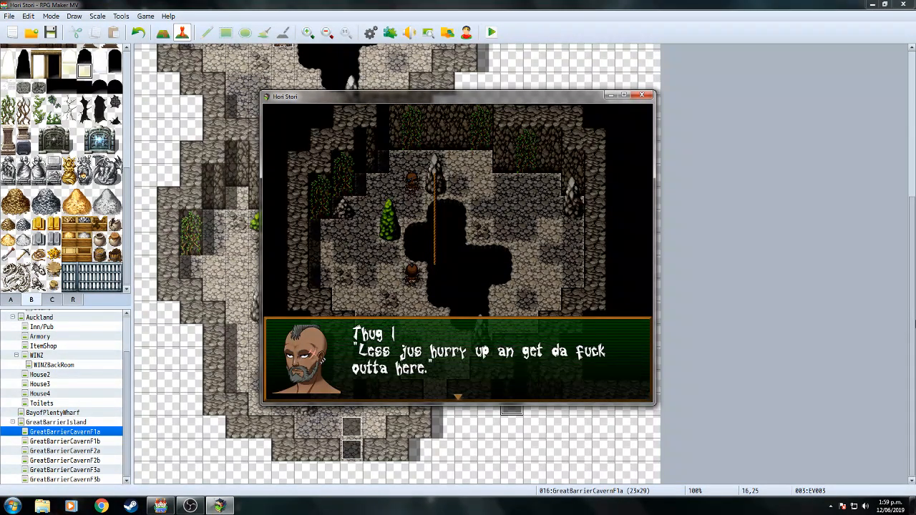
key("Return")
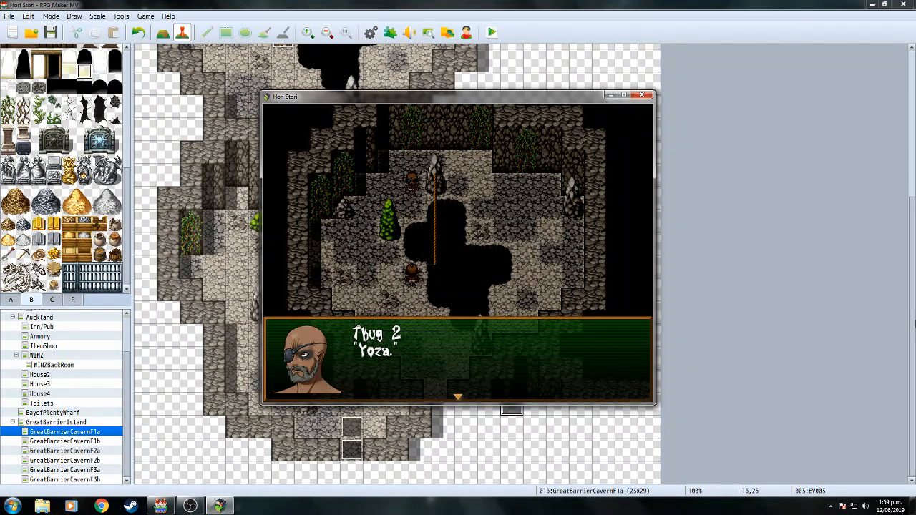
key("Return")
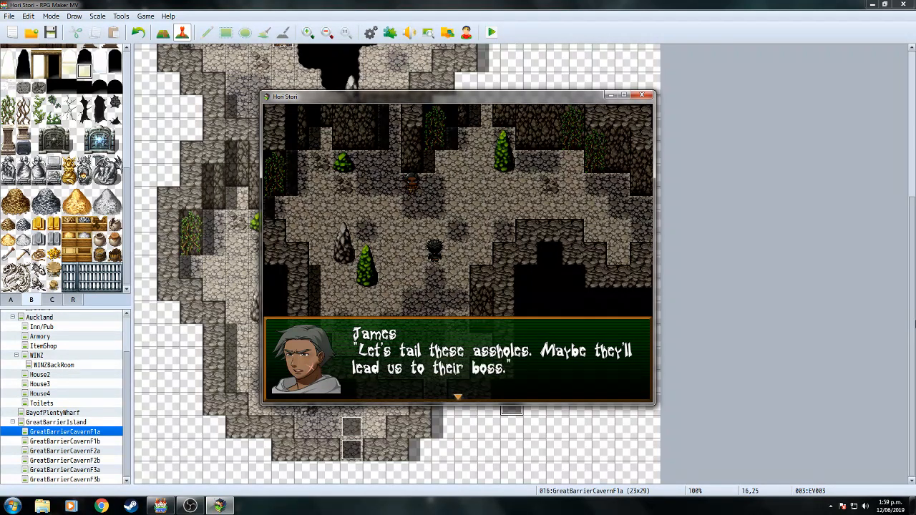
Advance James and Hemi's talk about tailing the thugs until the scene moves down the rope.
key("Return")
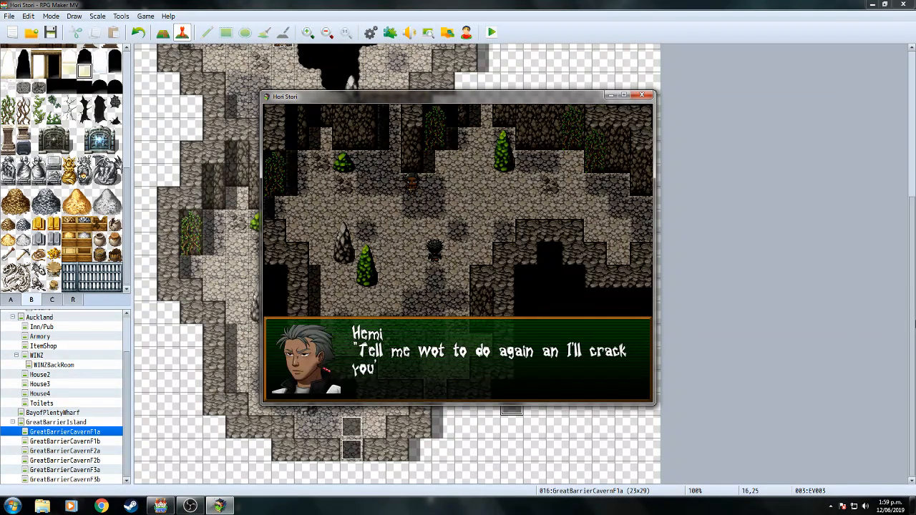
key("Return")
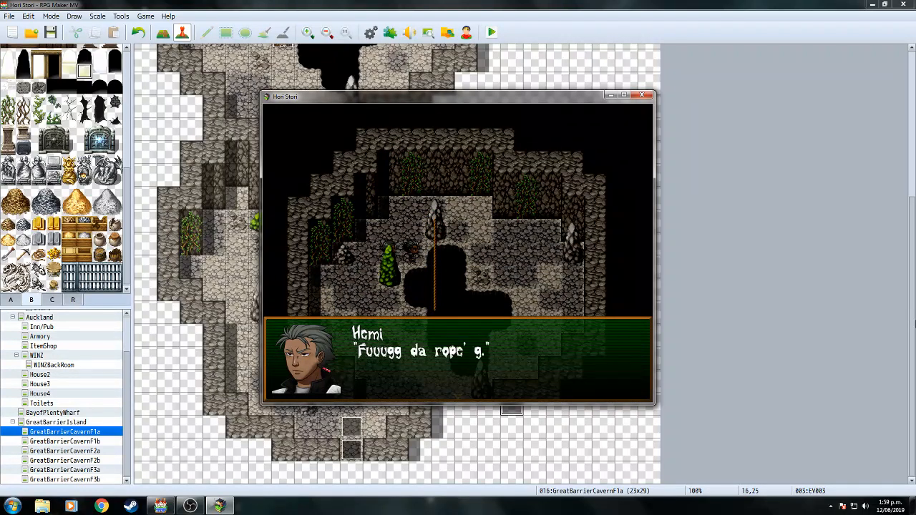
key("Return")
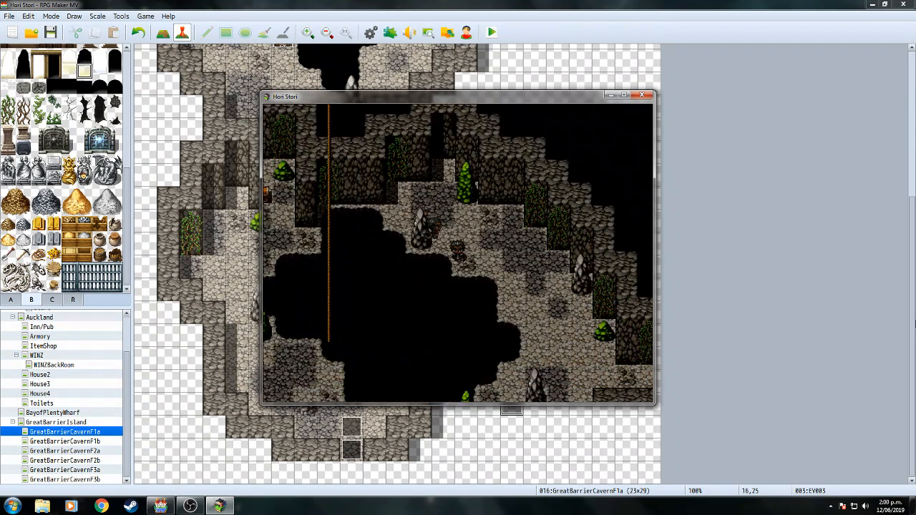
Advance Hemi and James's conversation in the lower cave through James's sigh.
key("Return")
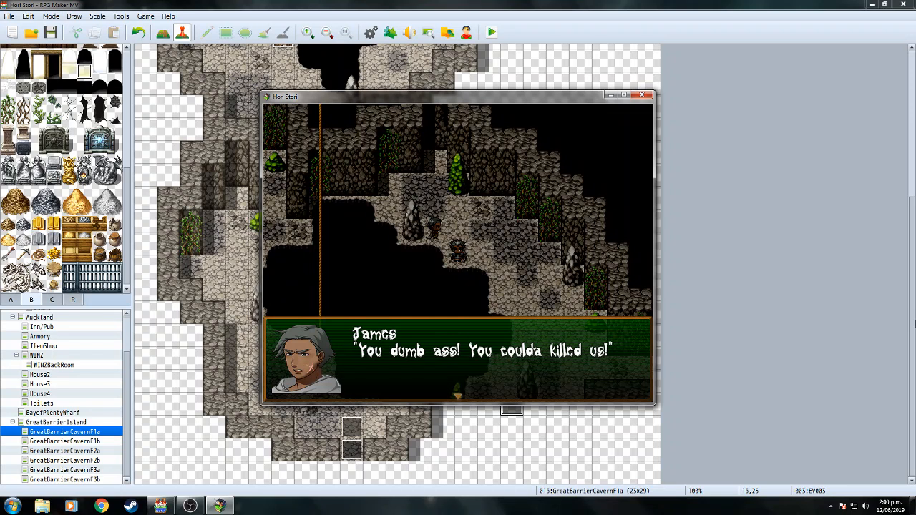
key("Return")
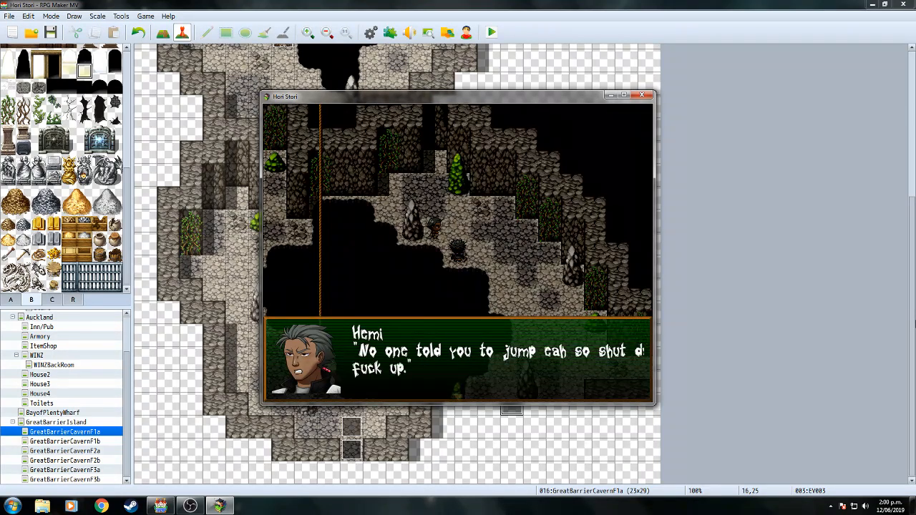
key("Return")
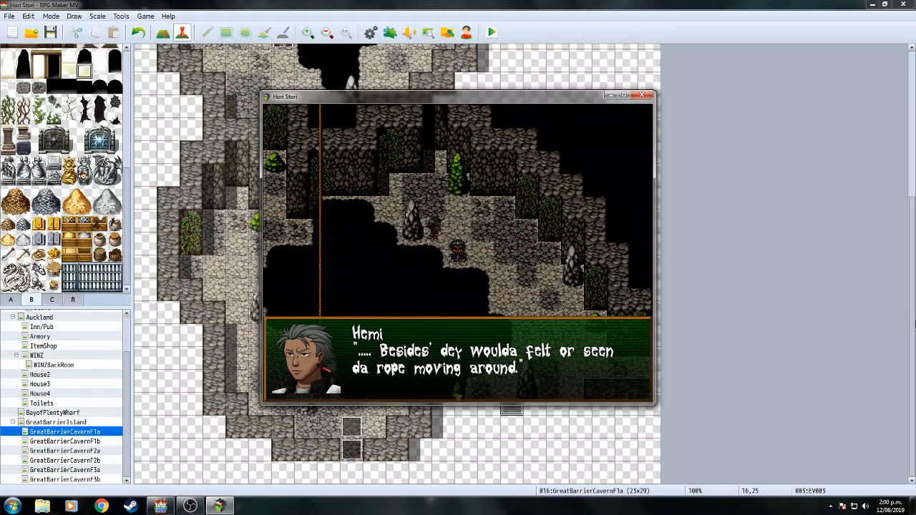
key("Return")
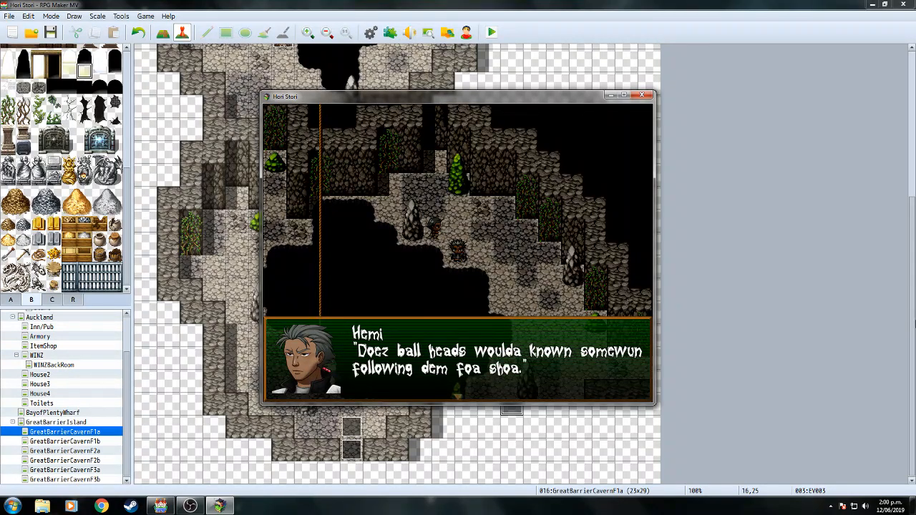
key("Return")
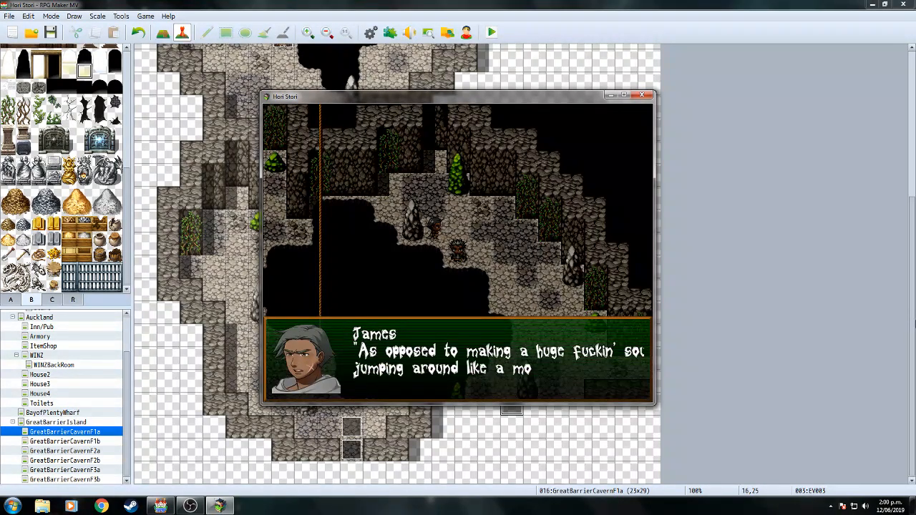
key("Return")
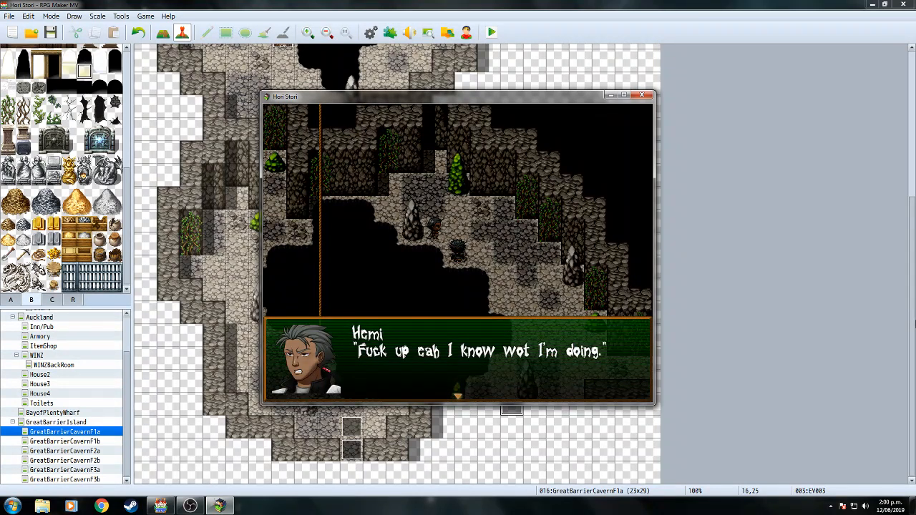
key("Return")
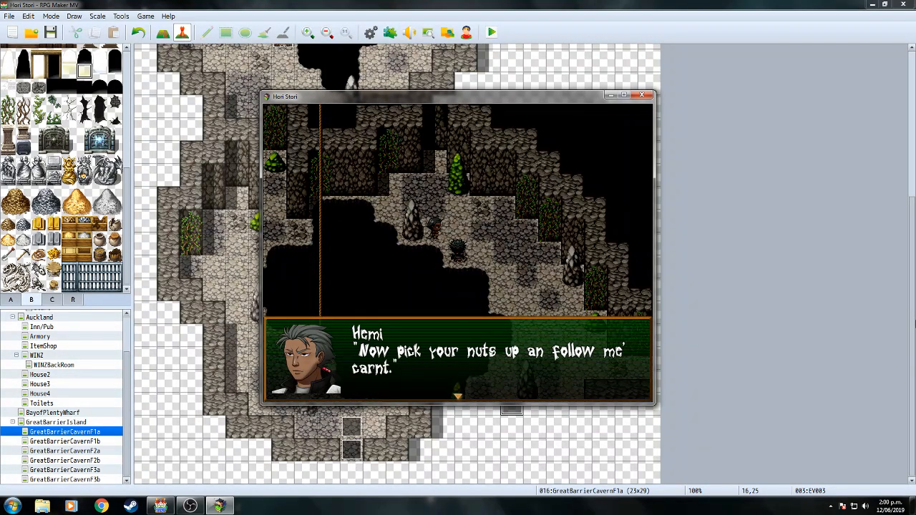
key("Return")
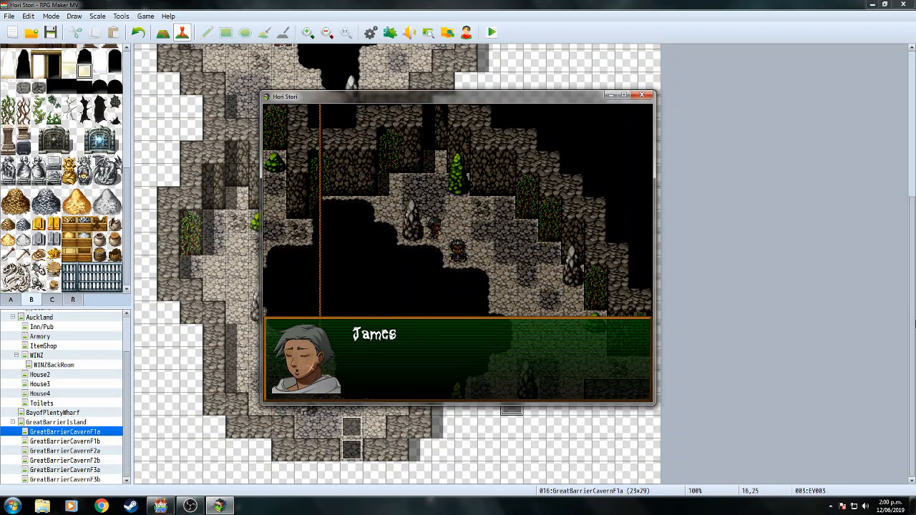
key("Return")
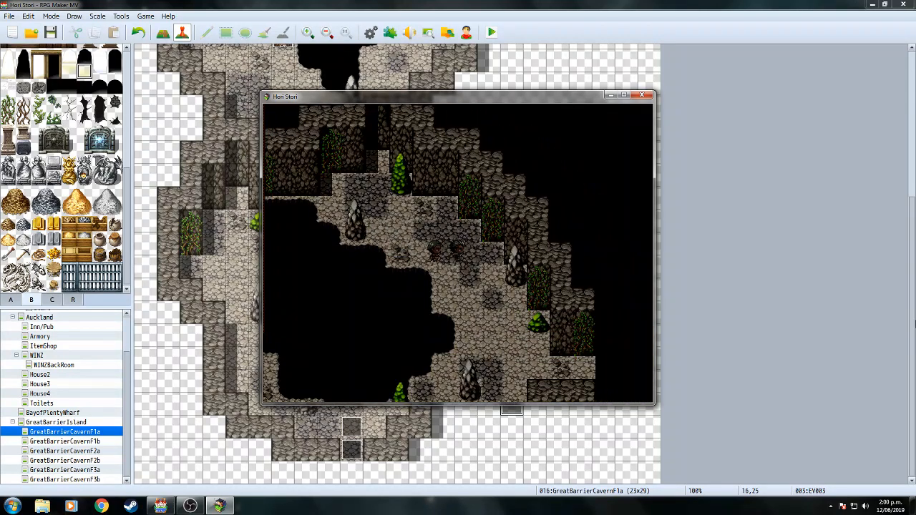
Walk to the treasure chest and open it to collect 3 herbs.
key("Down")
key("Left")
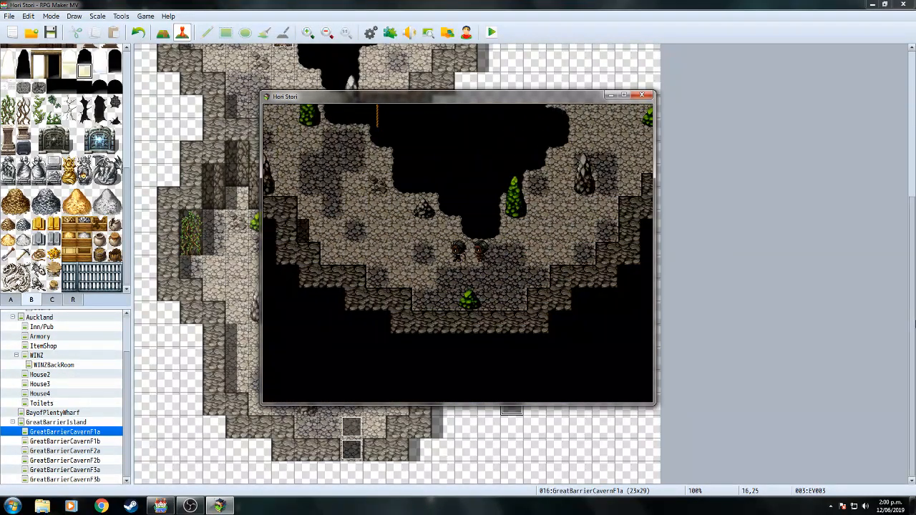
key("Up")
key("Left")
key("Up")
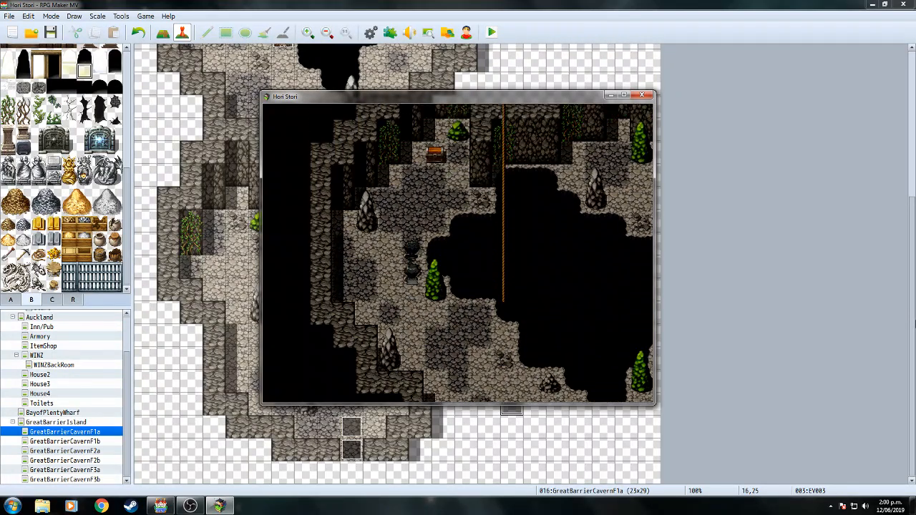
key("Right")
key("Up")
key("Return")
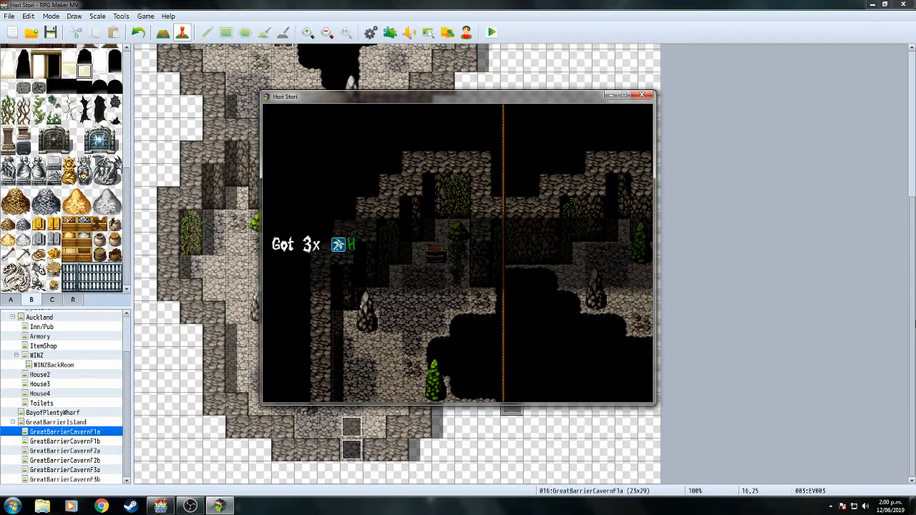
key("Return")
Walk down the cavern and hear James's warning about a Kaka.
key("Up")
key("Left")
key("Down")
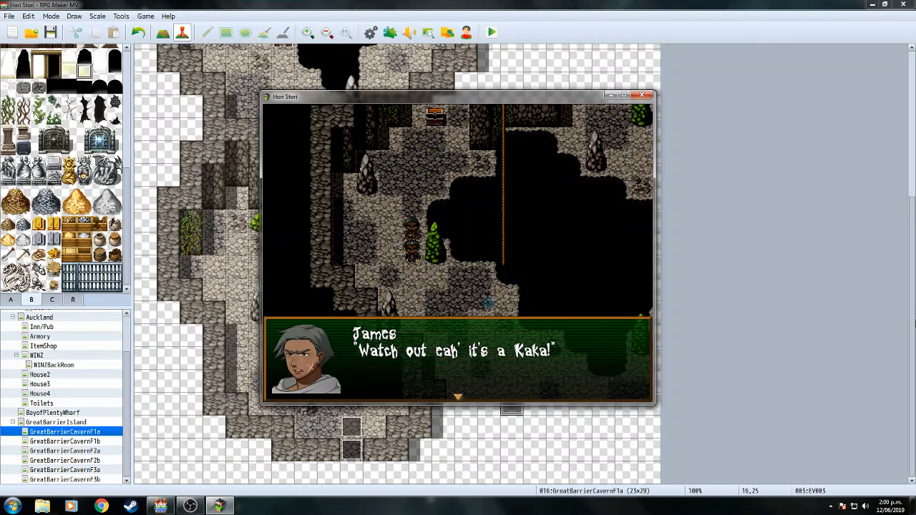
key("Return")
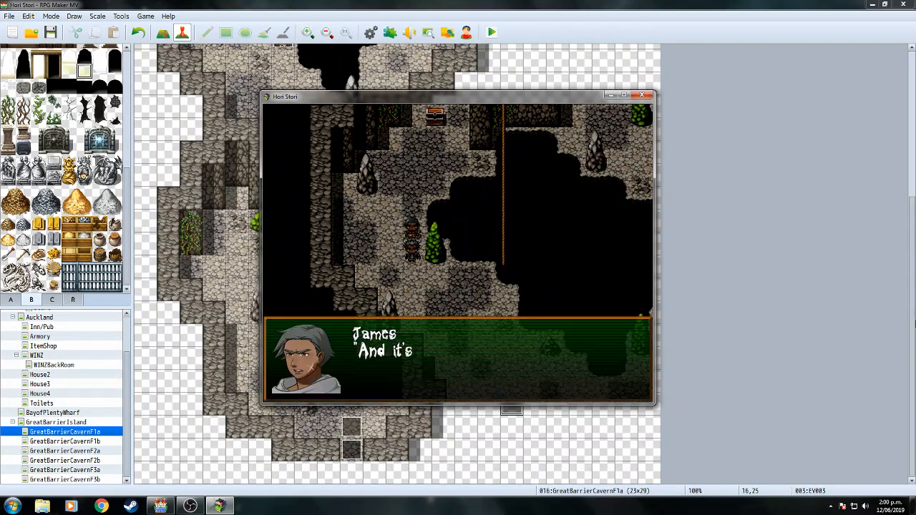
key("Return")
Attack with both party members to defeat the two cave enemies and dismiss the victory message.
key("Right")
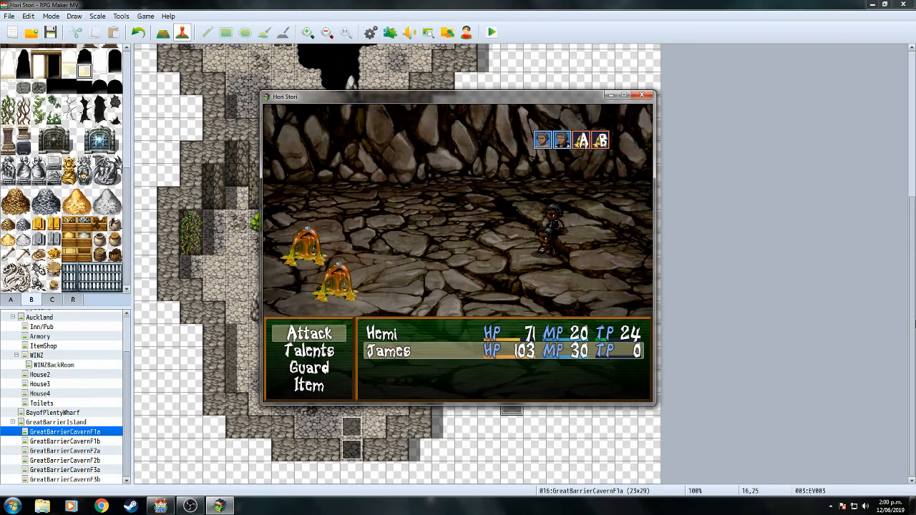
key("Return")
key("Return")
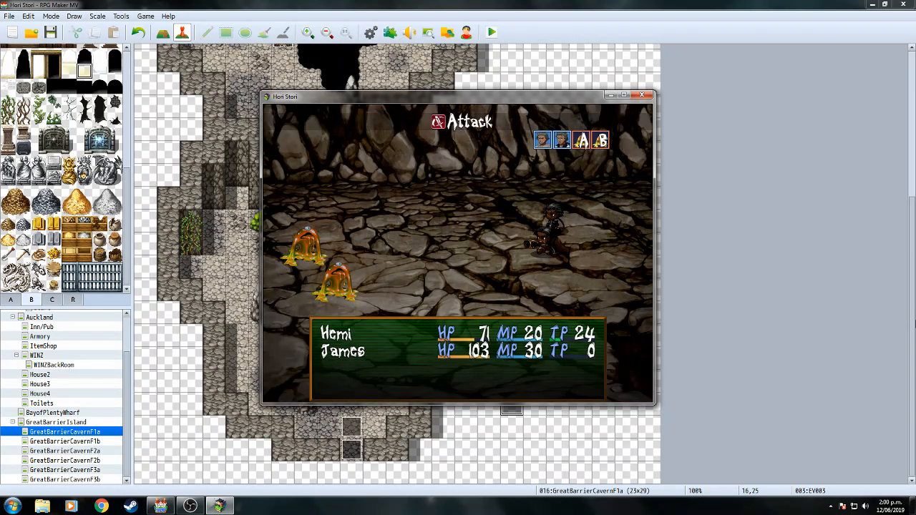
key("Return")
key("Return")
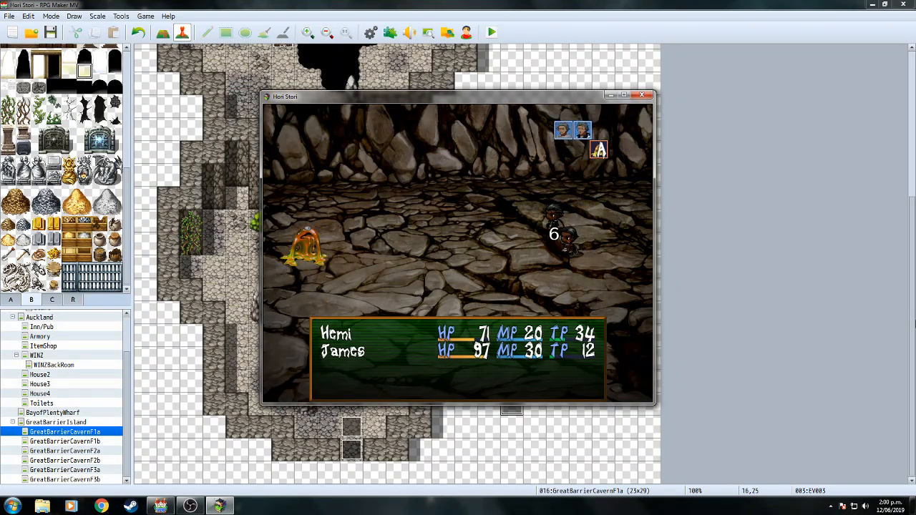
key("Return")
key("Return")
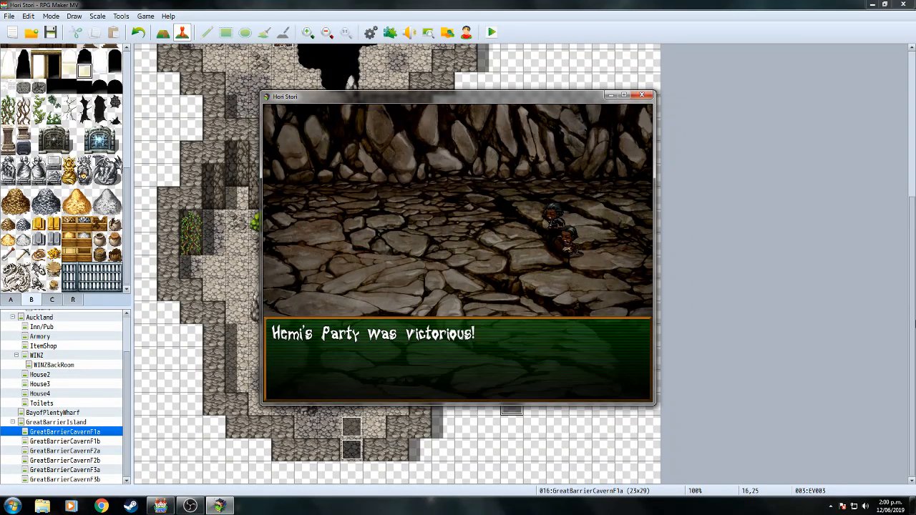
key("Return")
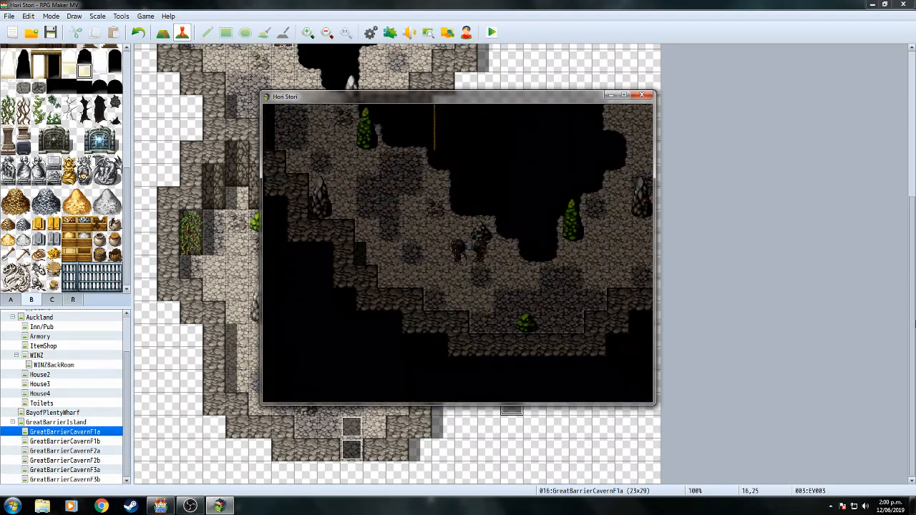
Run the party through the cave into the next area and close the companion's dialogue.
key("Right")
key("Up")
key("Right")
key("Up")
key("Right")
key("Right")
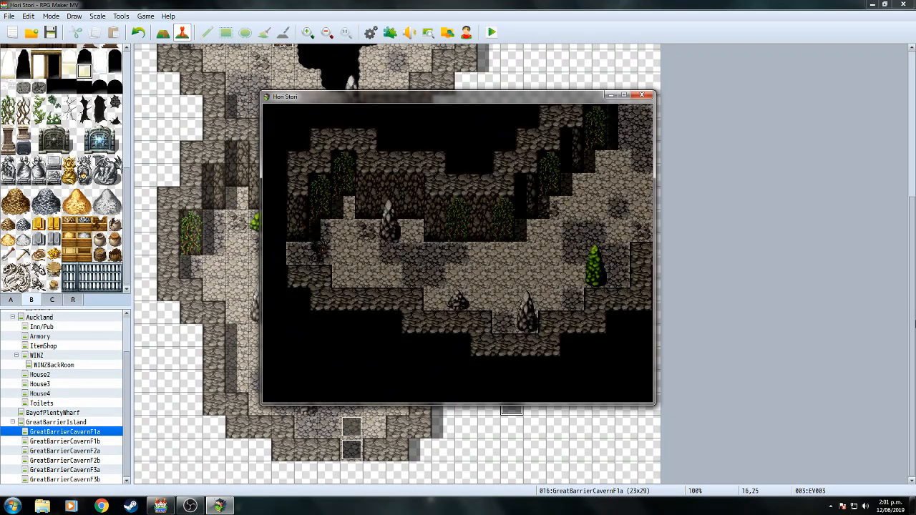
key("Right")
key("Up")
key("Right")
key("Up")
key("Right")
key("Up")
key("Left")
key("Up")
key("Left")
key("Up")
key("Right")
key("Up")
key("Right")
key("Right")
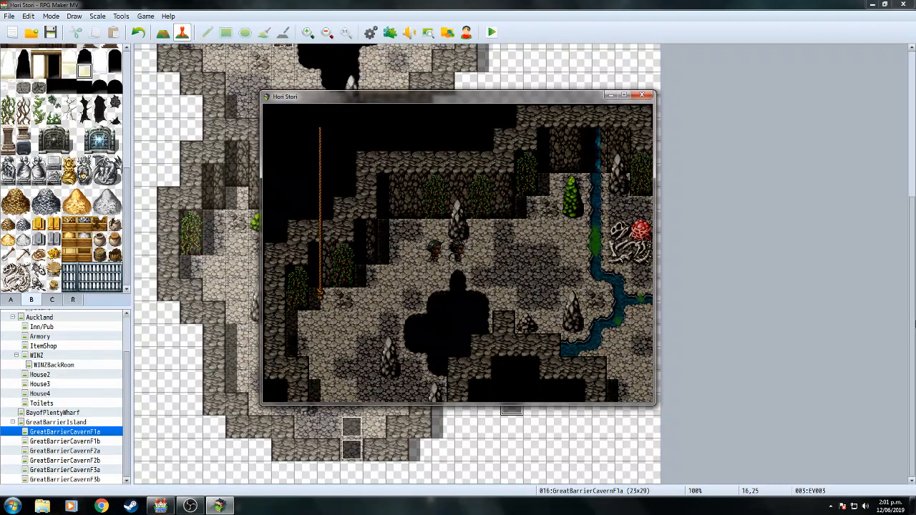
key("Return")
Save the game to File 3 from the in-game menu, showing play time 00:20:08.
key("Escape")
key("Down")
key("Down")
key("Down")
key("Down")
key("Down")
key("Down")
key("Return")
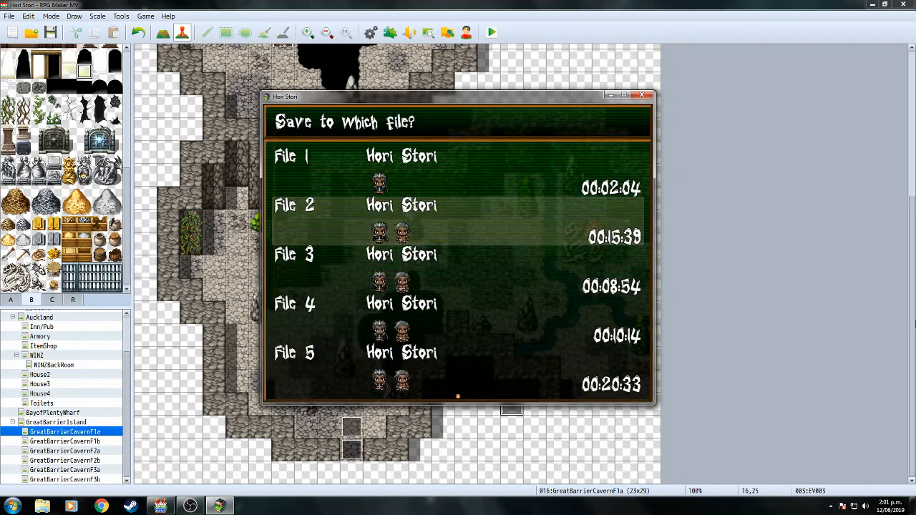
key("Down")
key("Return")
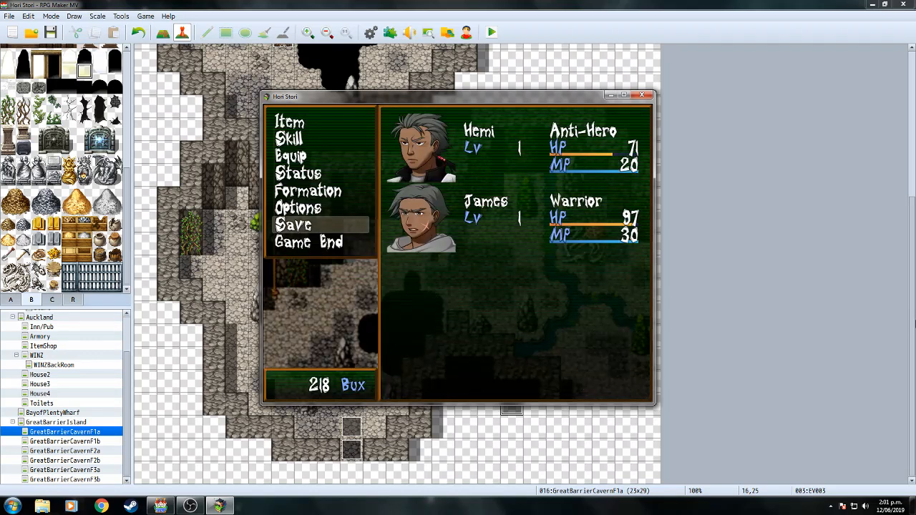
key("Return")
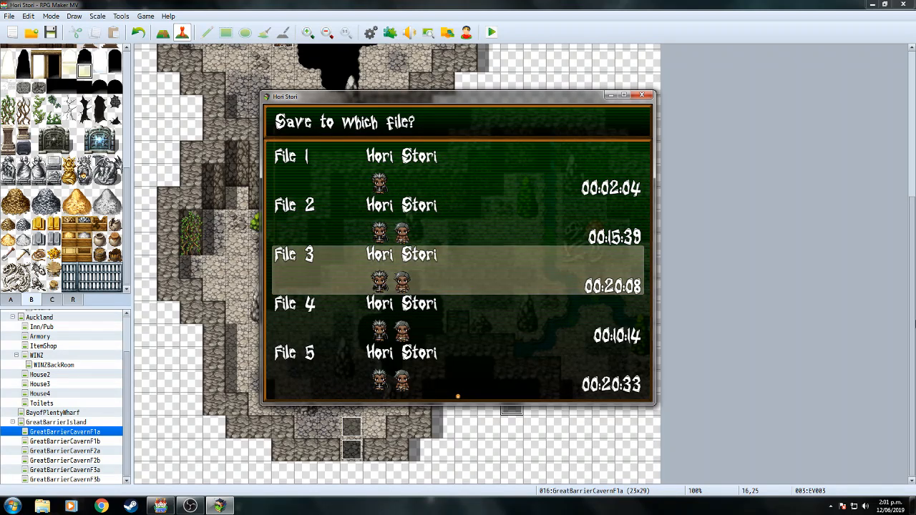
key("Escape")
key("Escape")
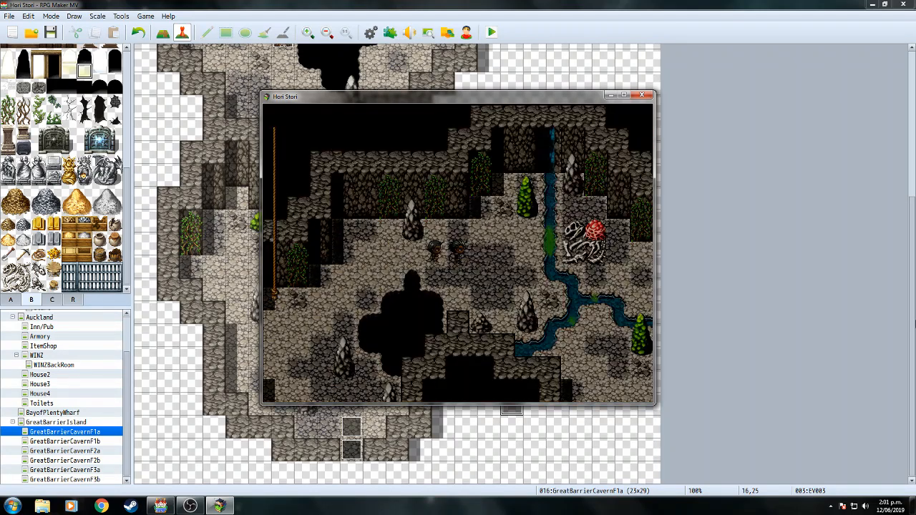
Close the playtest and reopen the rope cutscene event EV007 on GreatBarrierCavernF1a.
left_click(641, 96)
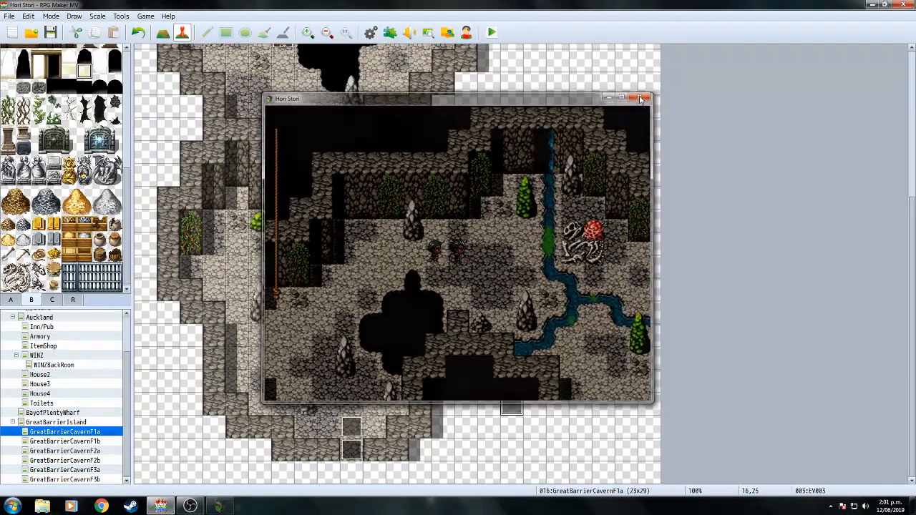
left_click(96, 441)
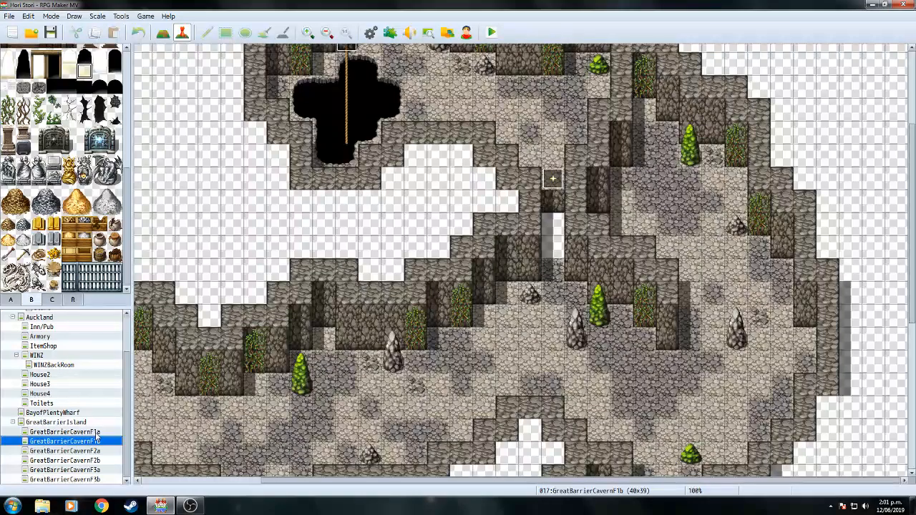
left_click(95, 432)
scroll(680, 229, "up", 4)
double_click(305, 200)
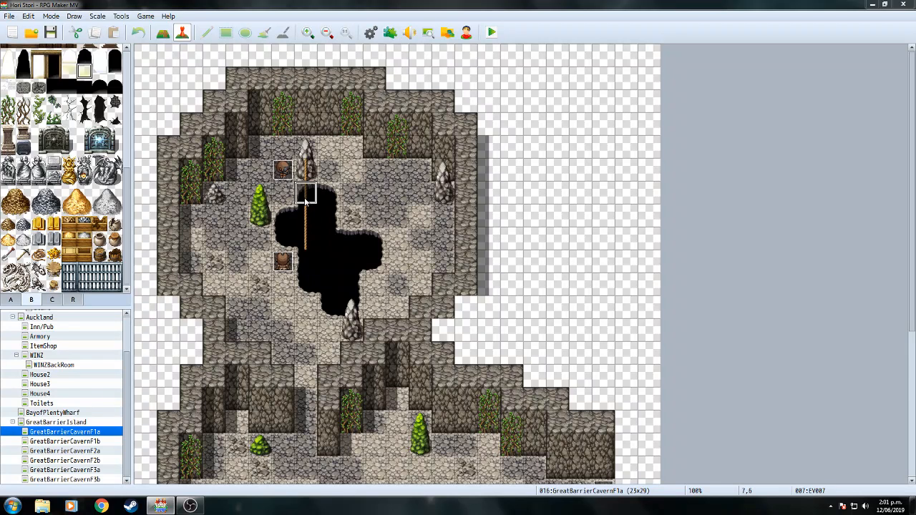
key("Return")
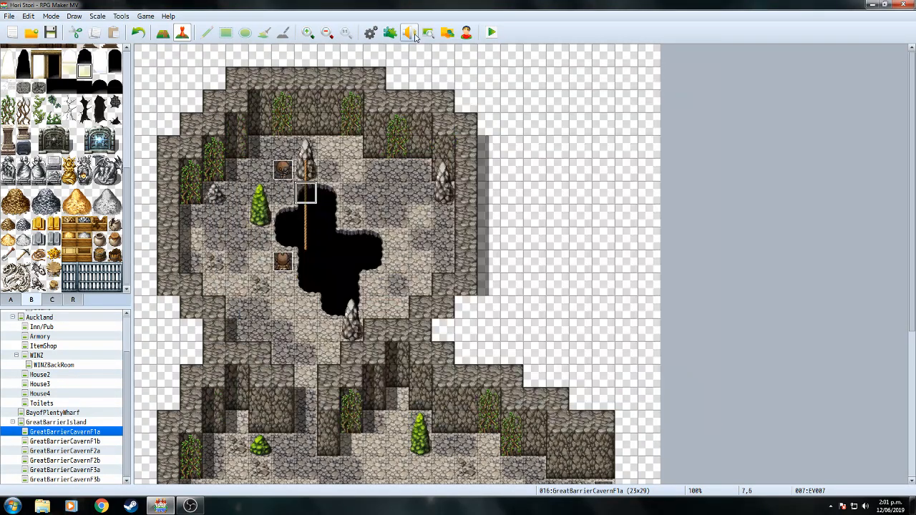
left_click(412, 34)
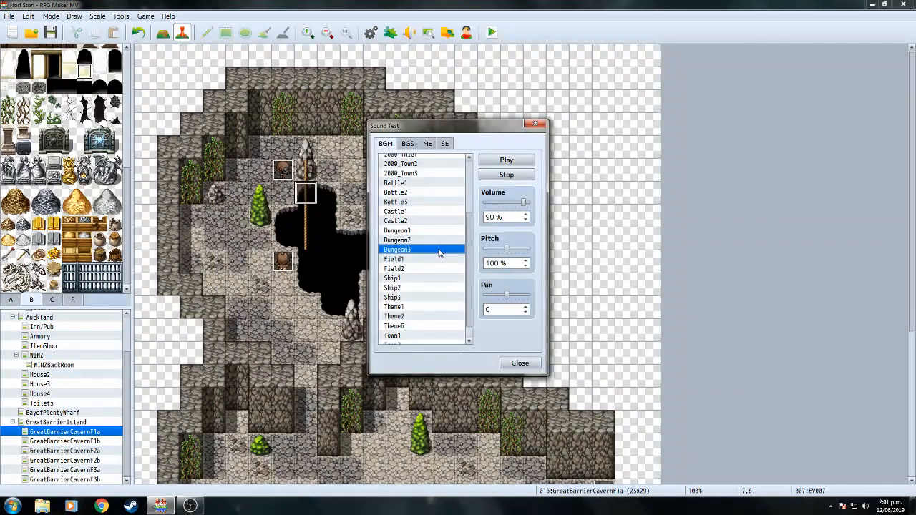
left_click(537, 126)
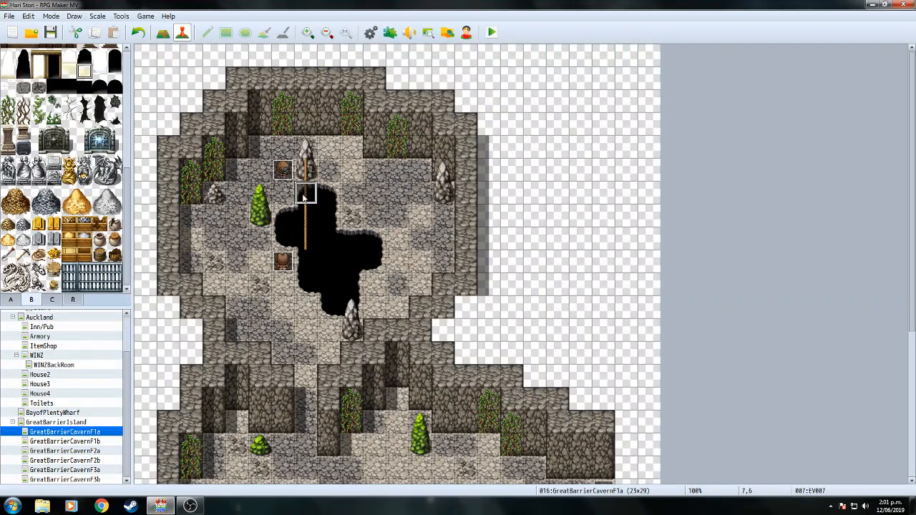
double_click(305, 197)
left_click_drag(687, 172, 696, 243)
Rewrap the line breaks of the angry dialogue line and the 'Besides' line.
left_click(514, 306)
right_click(512, 300)
left_click(531, 317)
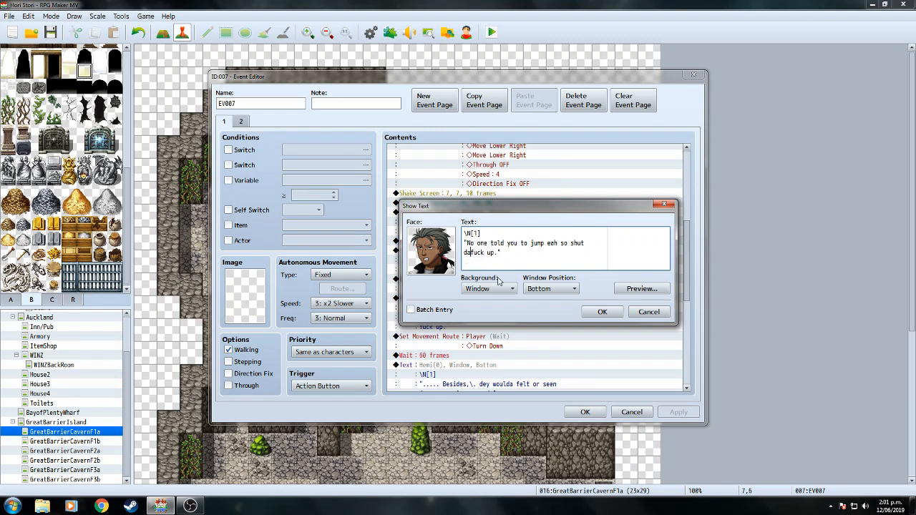
left_click(613, 316)
scroll(544, 306, "down", 3)
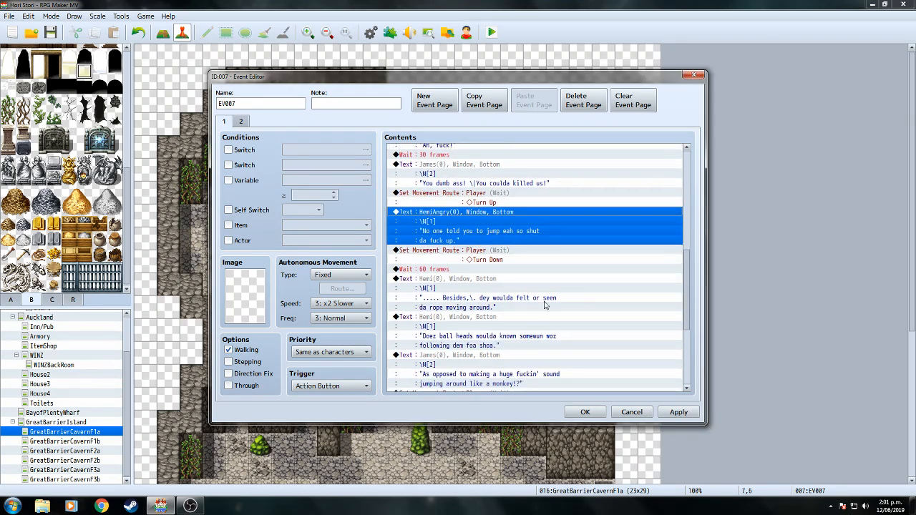
left_click(491, 281)
right_click(491, 281)
left_click(510, 289)
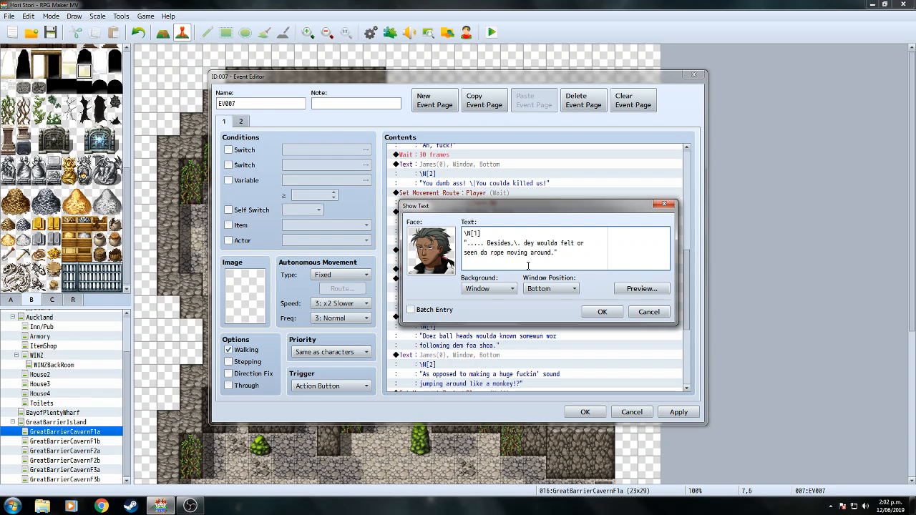
left_click(603, 312)
Rewrap the following dialogue line and the companion's monkey-jumping line.
scroll(544, 287, "down", 2)
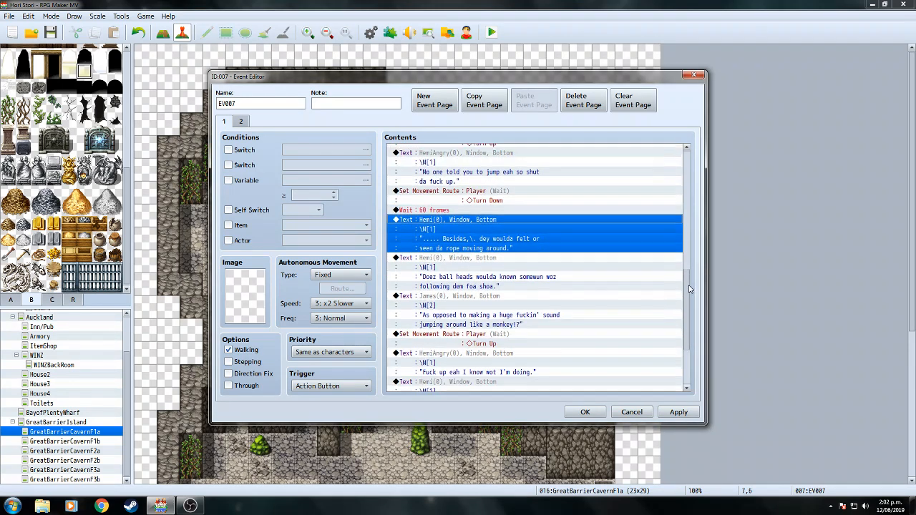
left_click(494, 256)
right_click(494, 256)
left_click(512, 272)
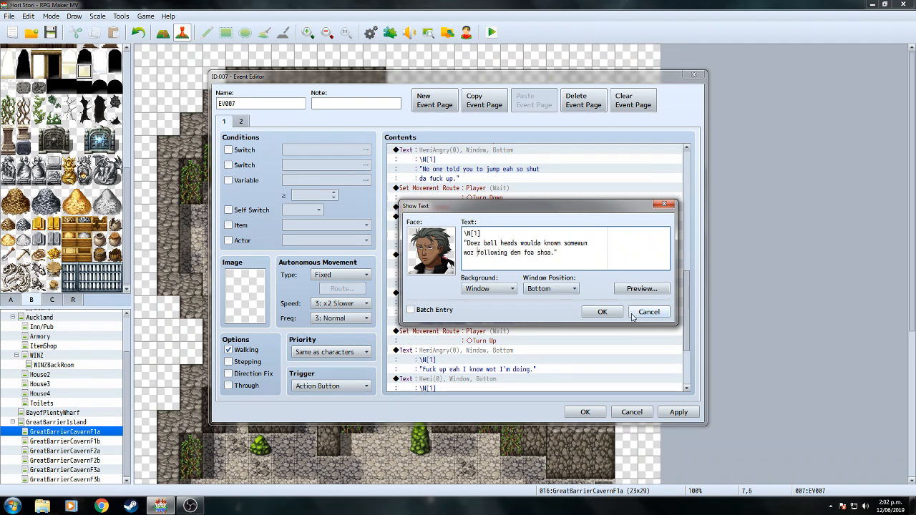
left_click(607, 318)
scroll(661, 297, "down", 2)
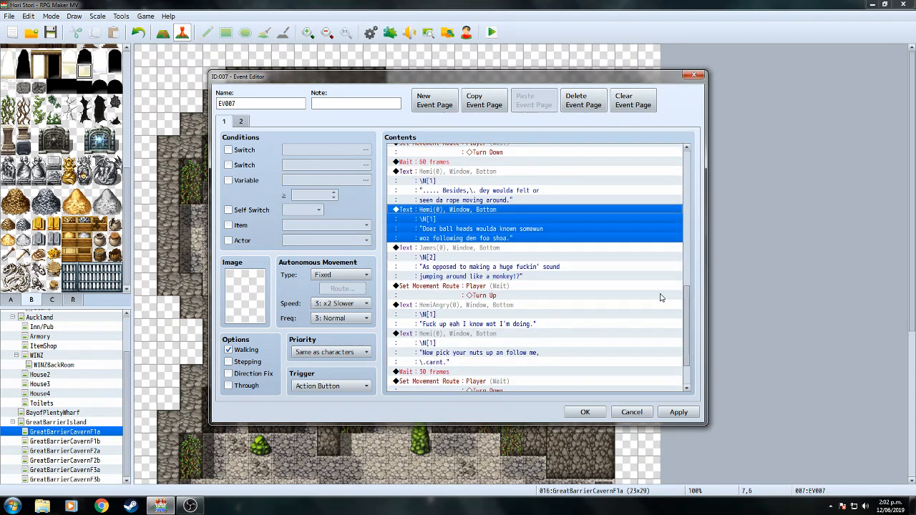
left_click(487, 248)
right_click(487, 249)
left_click(512, 264)
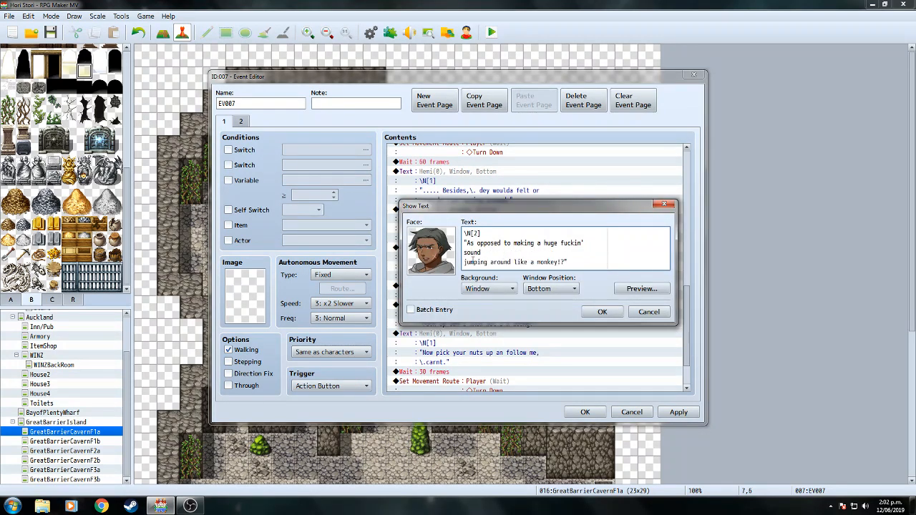
left_click(603, 312)
Save the event changes and switch to the GreatBarrierCavernF1b map.
scroll(687, 315, "down", 2)
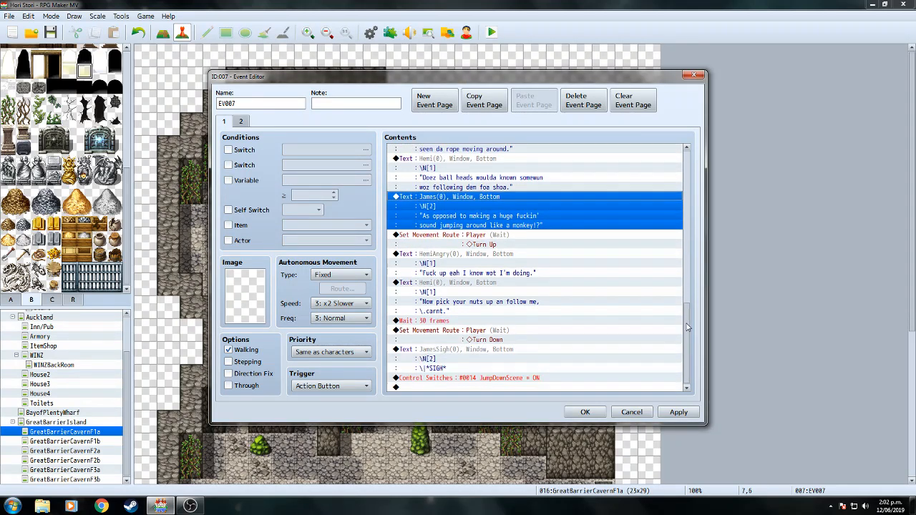
left_click(585, 413)
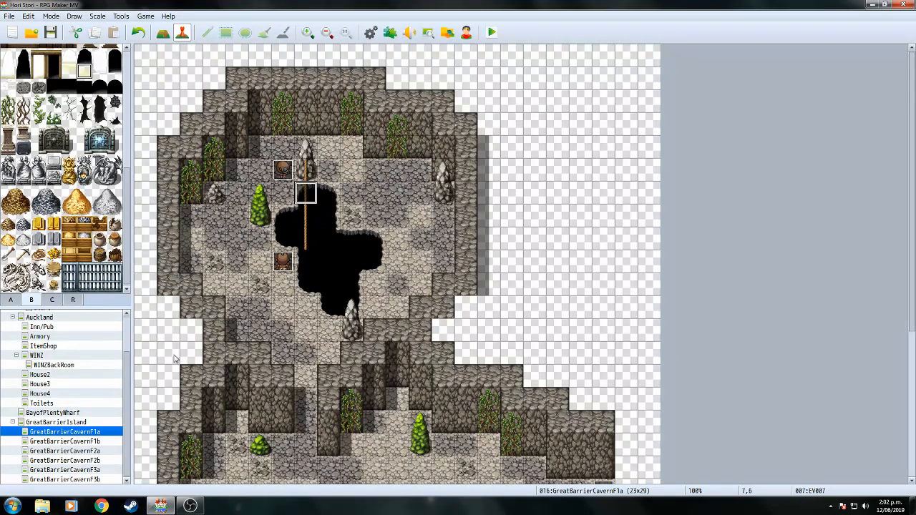
left_click(112, 442)
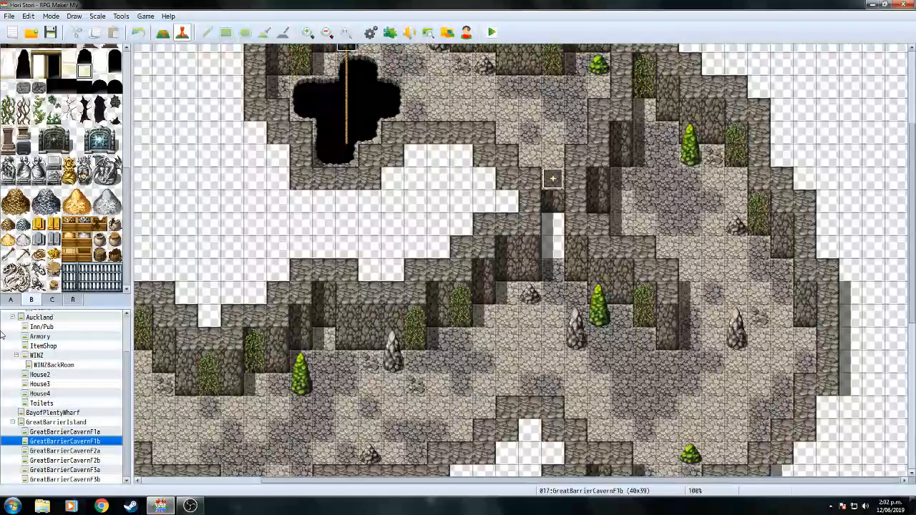
Change EV005's first Wait on GreatBarrierCavernF2b from 60 to 120 frames and save the event.
left_click(84, 451)
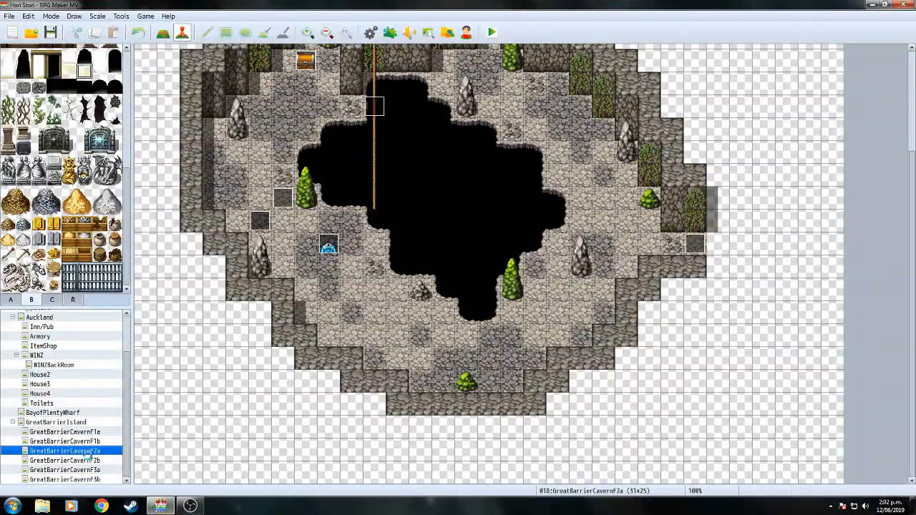
left_click(86, 460)
double_click(530, 188)
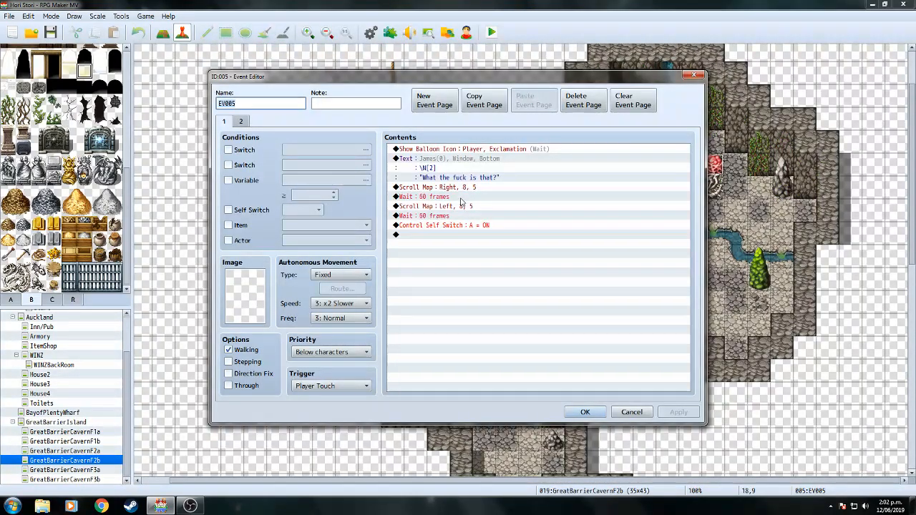
left_click(462, 198)
right_click(461, 199)
left_click(481, 213)
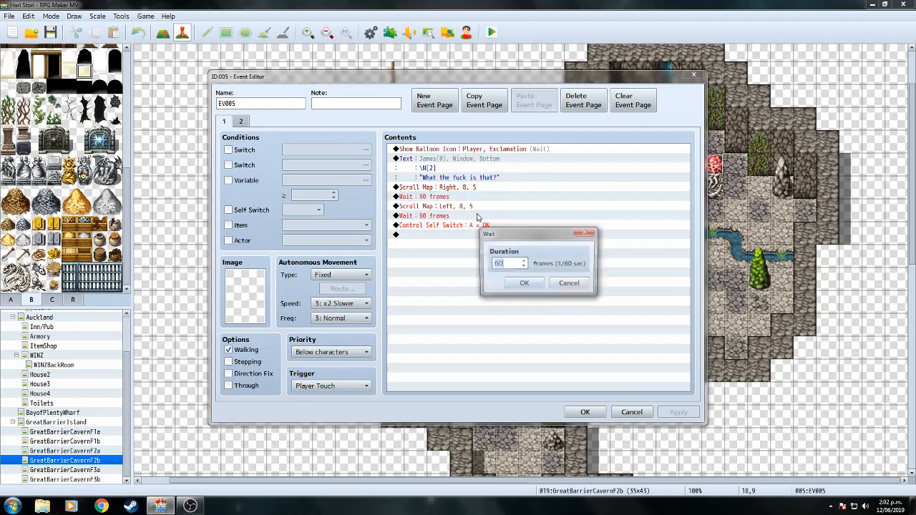
left_click(522, 284)
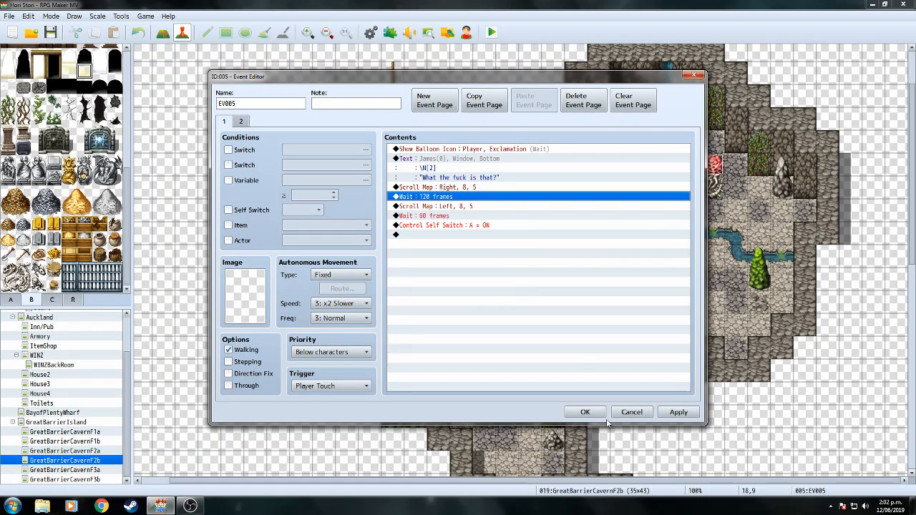
left_click(586, 412)
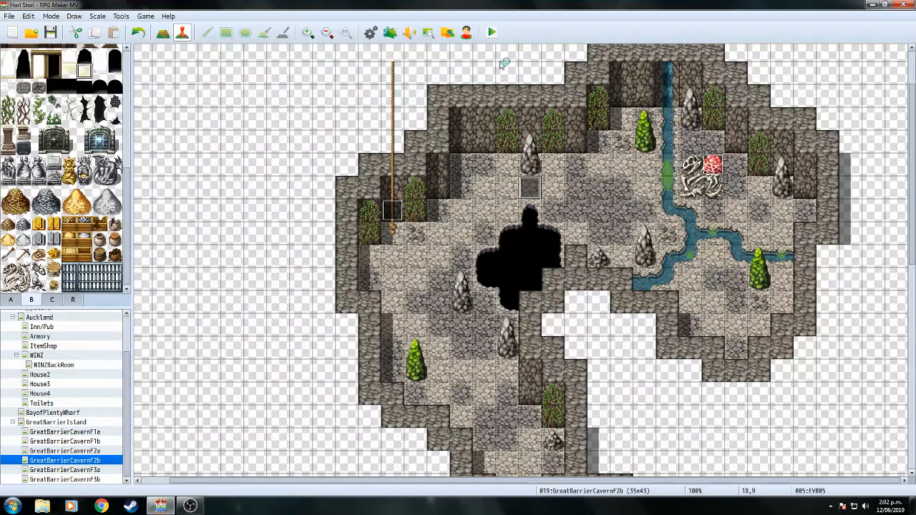
left_click(491, 32)
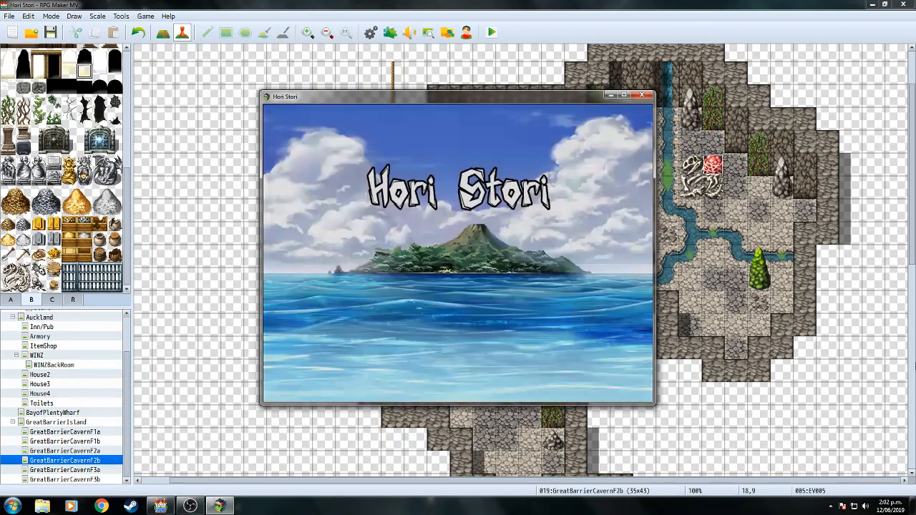
Continue the saved game, choose to destroy the Pekapeka nest, and glance at James's talents.
key("Return")
key("Return")
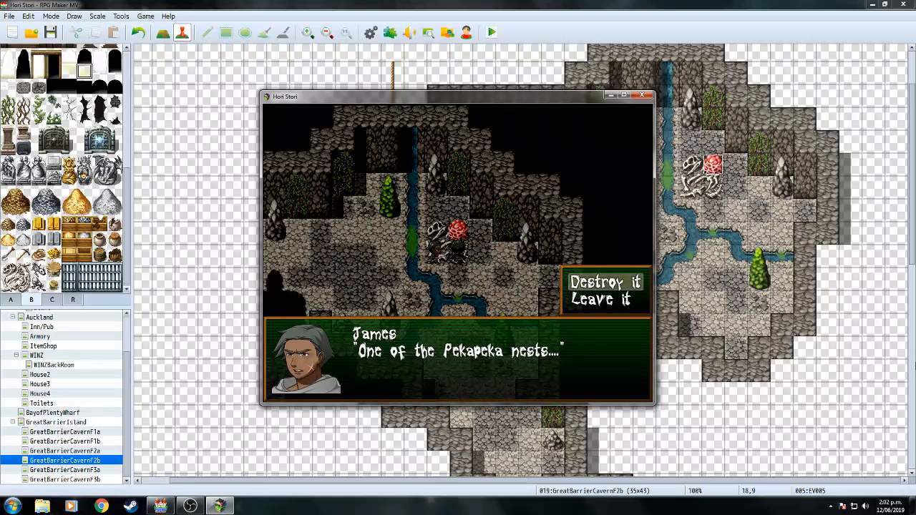
key("Return")
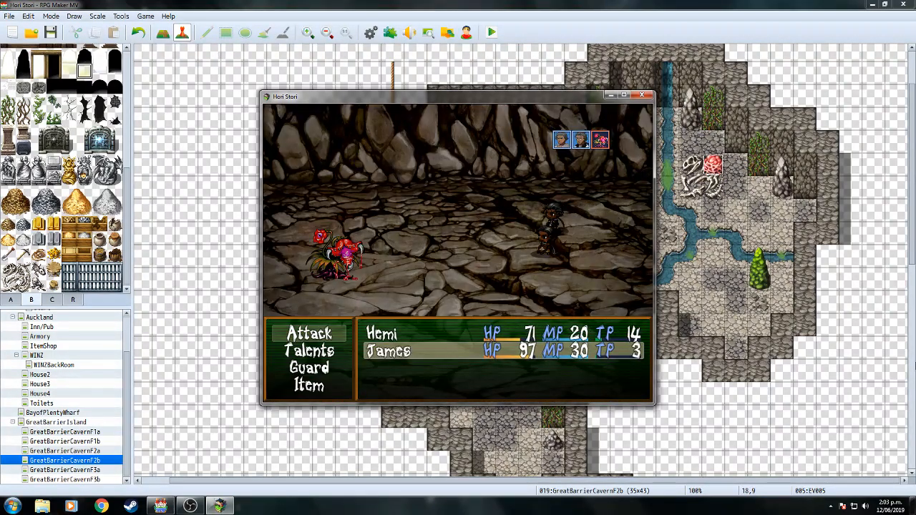
key("Down")
key("Return")
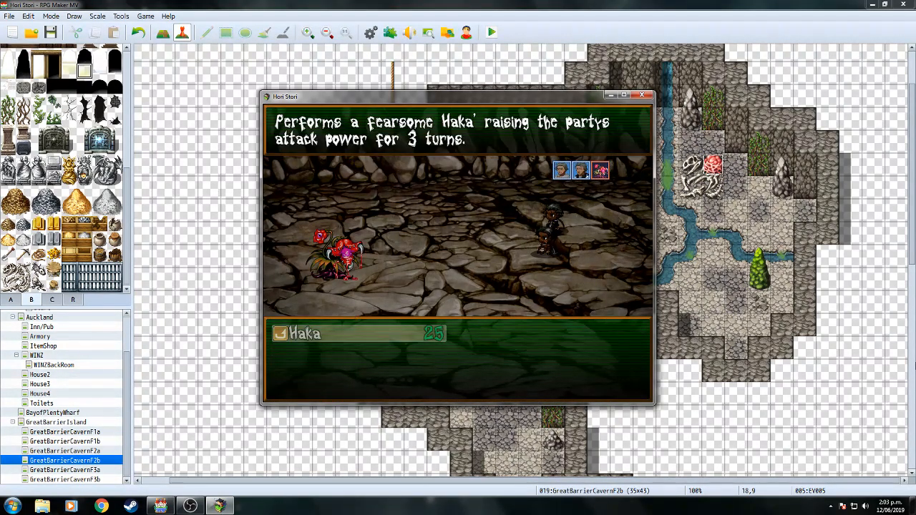
key("Escape")
Attack the Pekapeka Nest with normal attacks over the first battle turns.
key("Up")
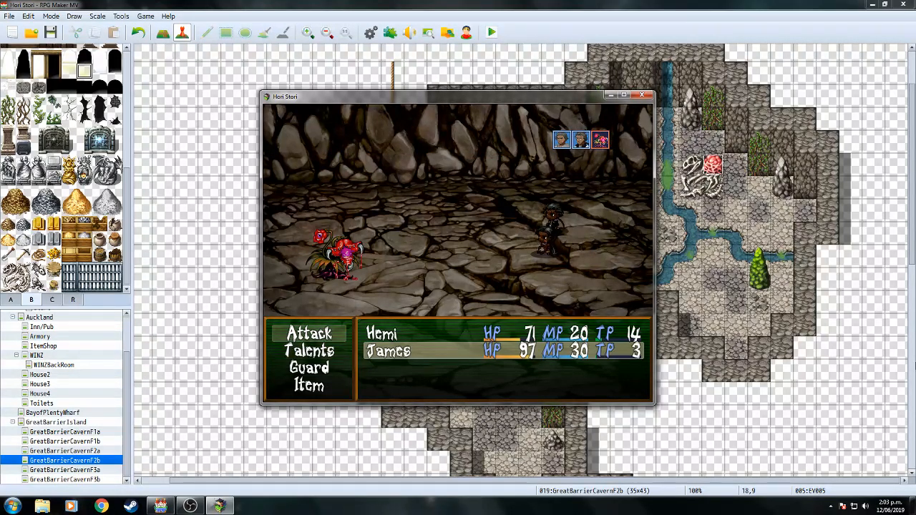
key("Return")
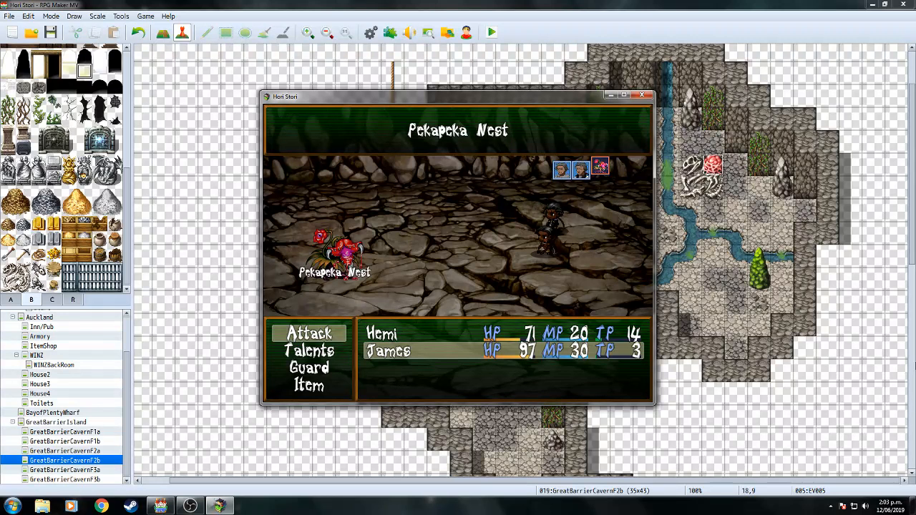
key("Return")
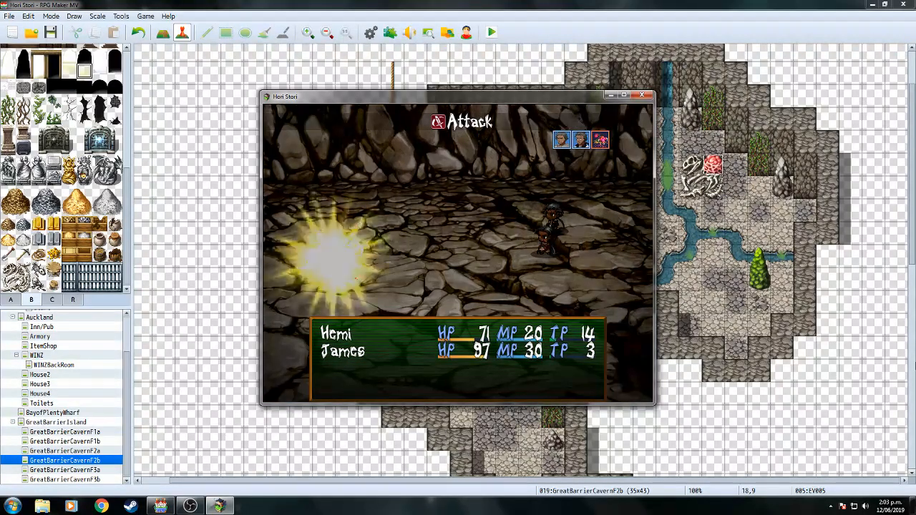
key("Return")
key("Return")
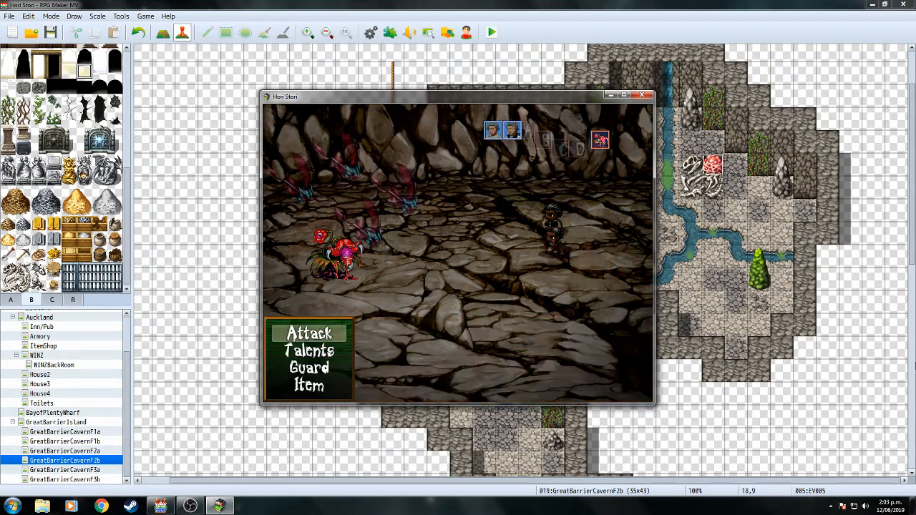
key("Return")
key("Right")
key("Left")
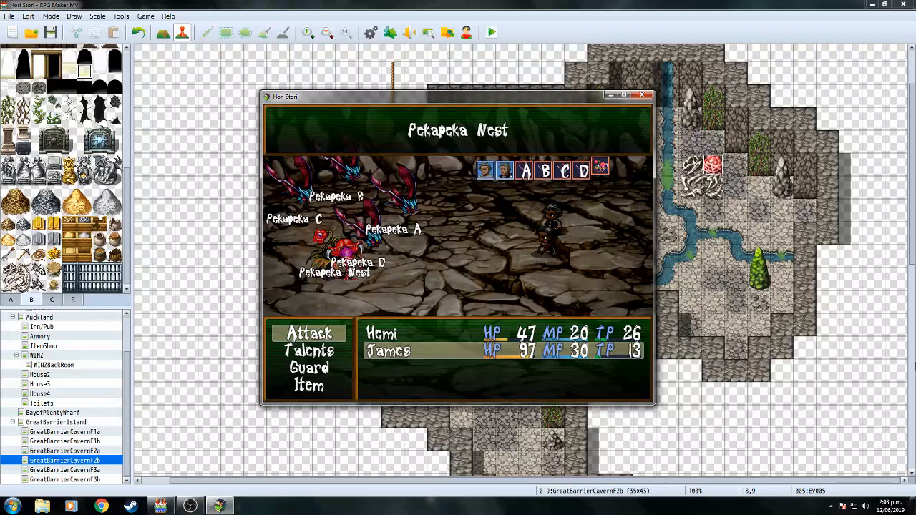
key("Return")
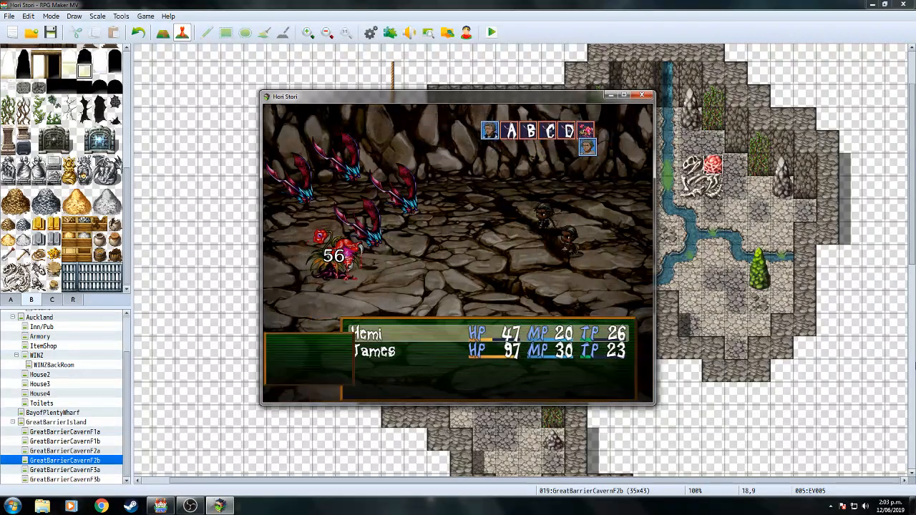
Keep attacking the nest until Hemi falls and James is down to 13 HP.
key("Return")
key("Right")
key("Down")
key("Return")
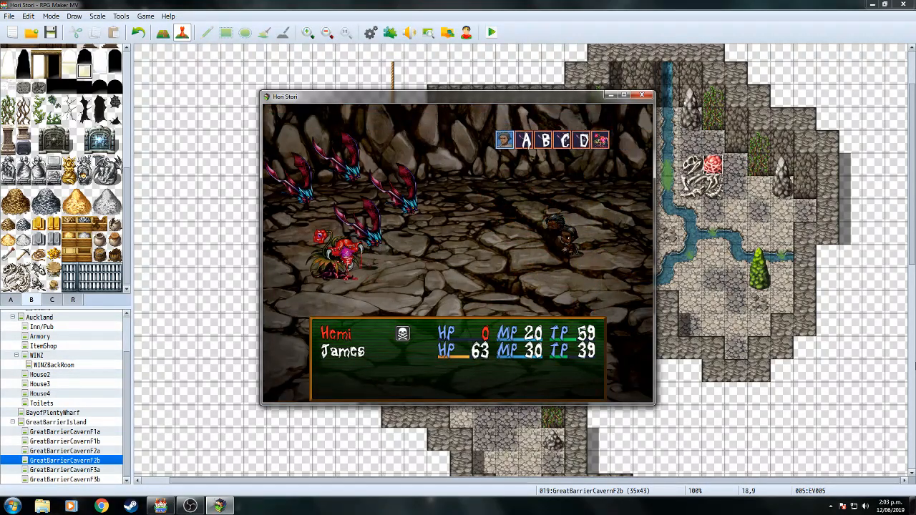
key("Return")
key("Left")
key("Left")
key("Left")
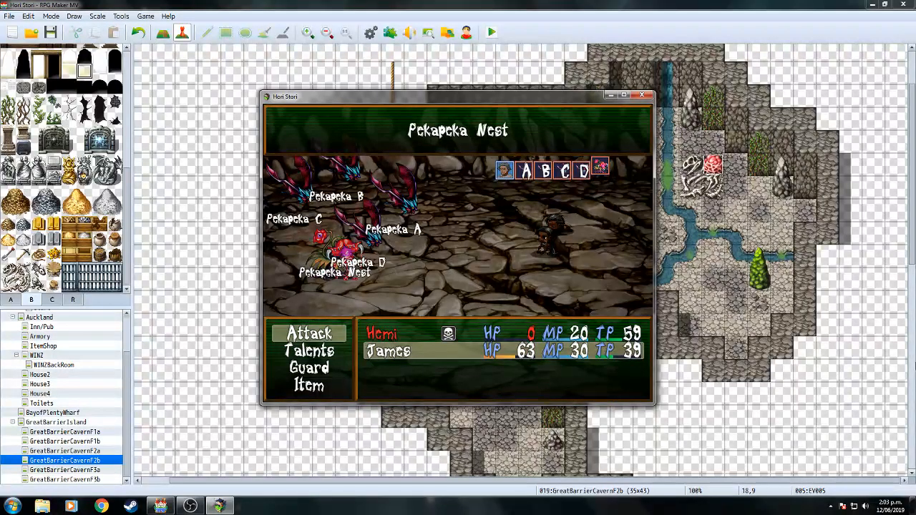
key("Return")
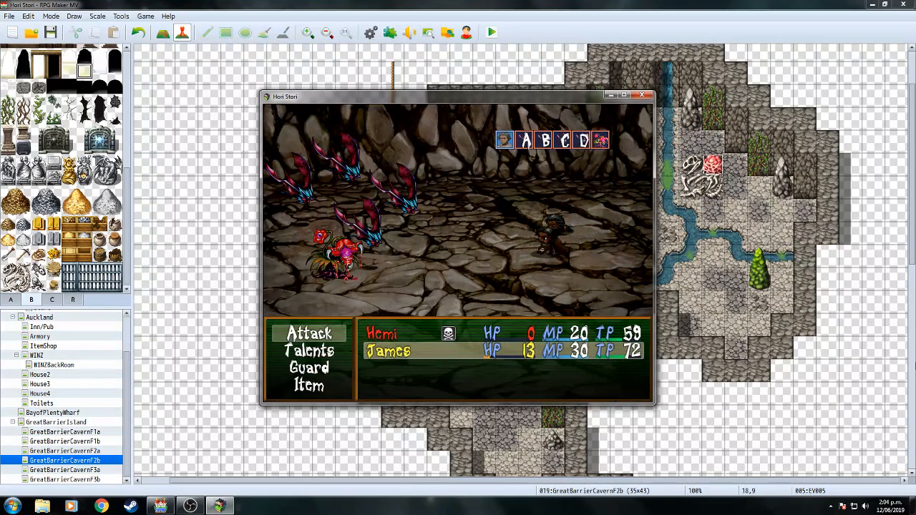
key("Return")
key("Down")
key("Return")
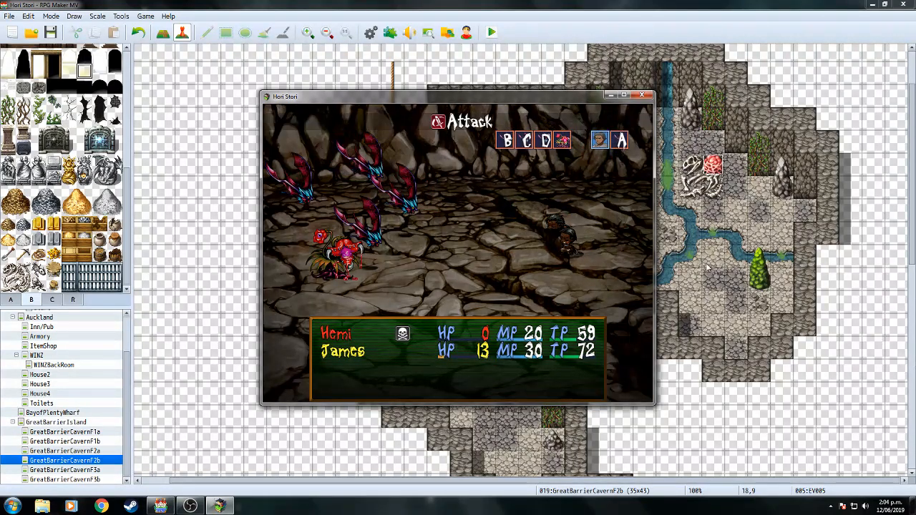
Close the playtest, dismiss the stray Sound Test, and show Pekapeka Nest in the Database Enemies list.
left_click(642, 95)
left_click(370, 32)
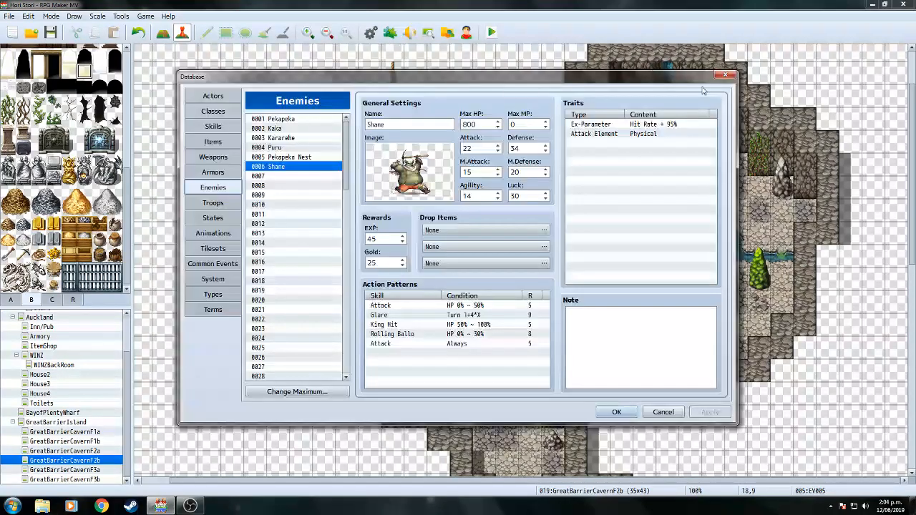
left_click(724, 75)
left_click(409, 32)
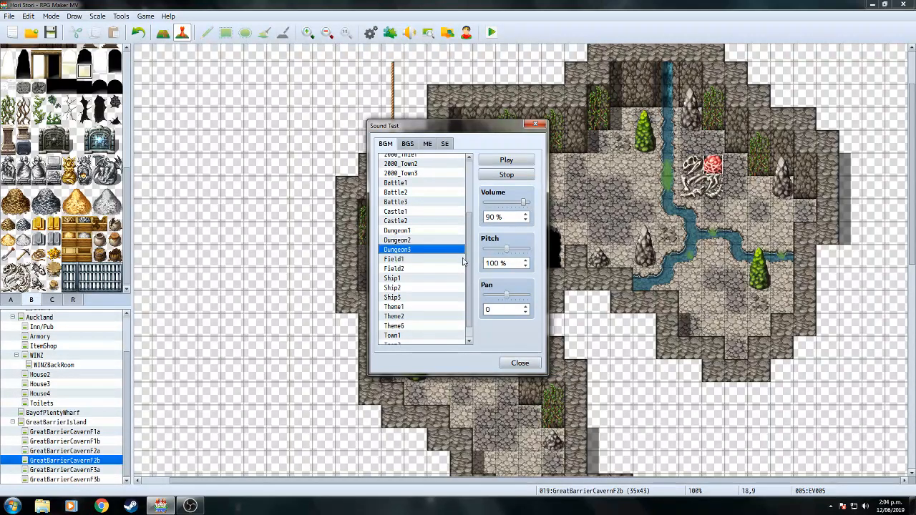
left_click(519, 363)
left_click(371, 32)
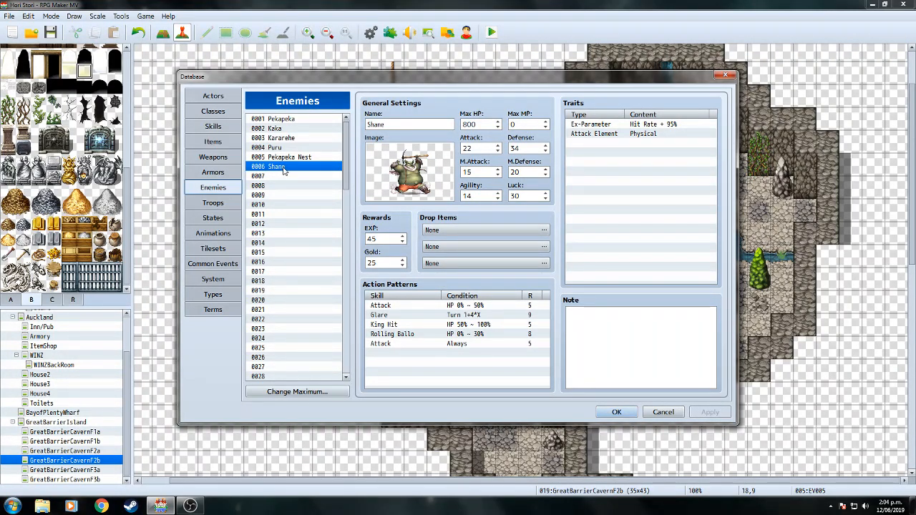
left_click(466, 305)
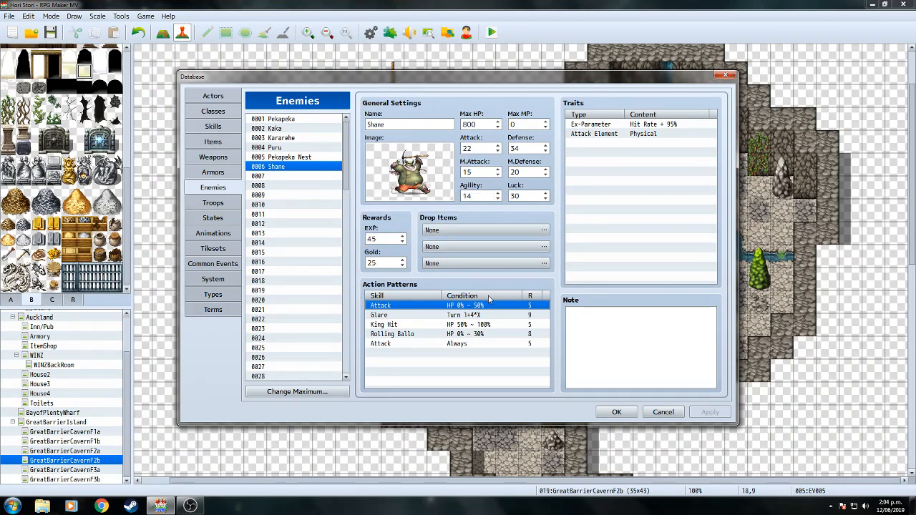
left_click(293, 157)
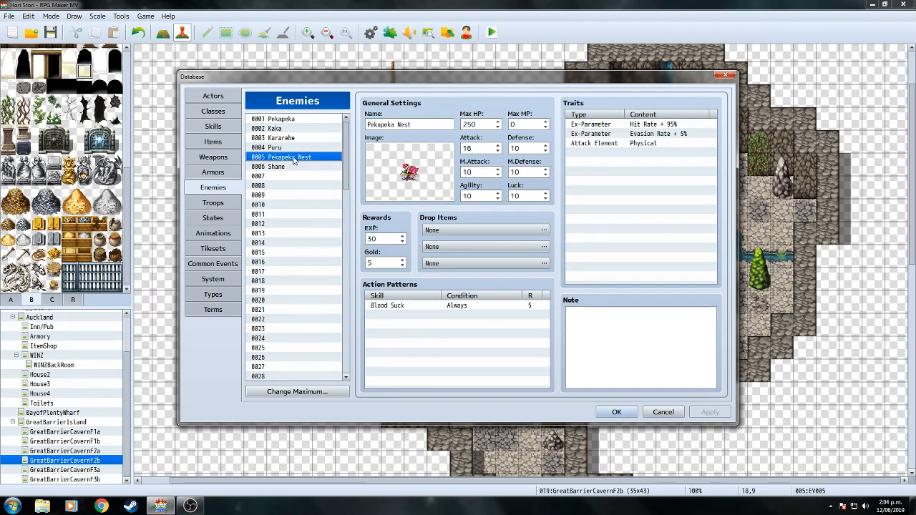
Make the Blood Suck action conditional on HP between 0% and 60%.
left_click(447, 315)
left_click(450, 307)
right_click(450, 307)
left_click(458, 315)
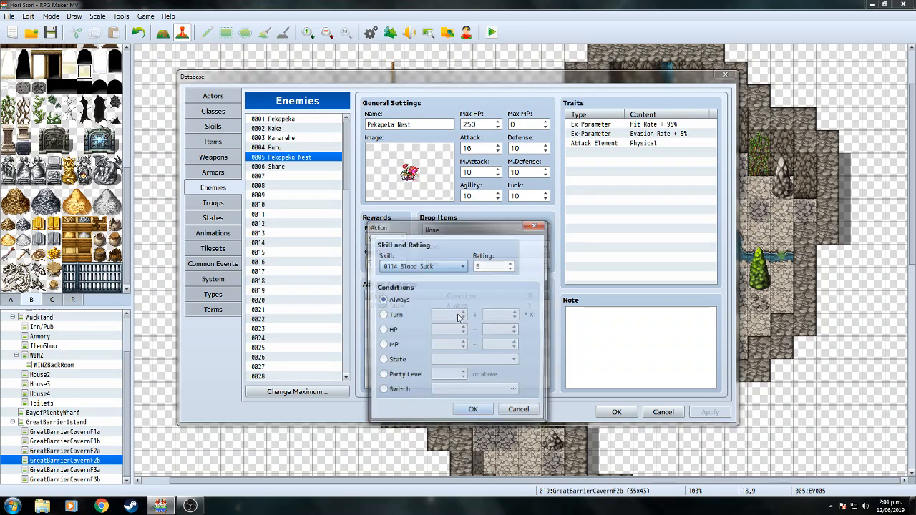
left_click(382, 330)
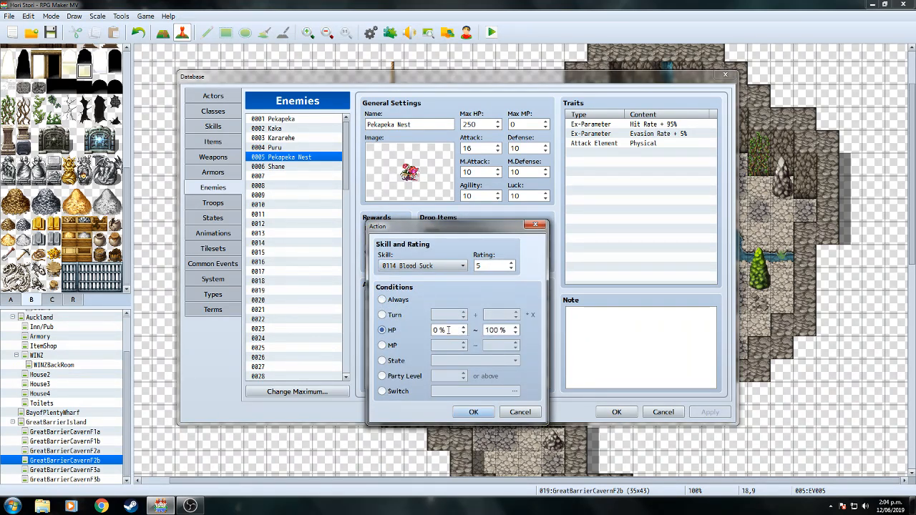
double_click(503, 330)
type("60")
left_click(473, 412)
Lower Pekapeka Nest's Max HP to 210.
left_click(498, 127)
left_click(497, 127)
left_click(497, 128)
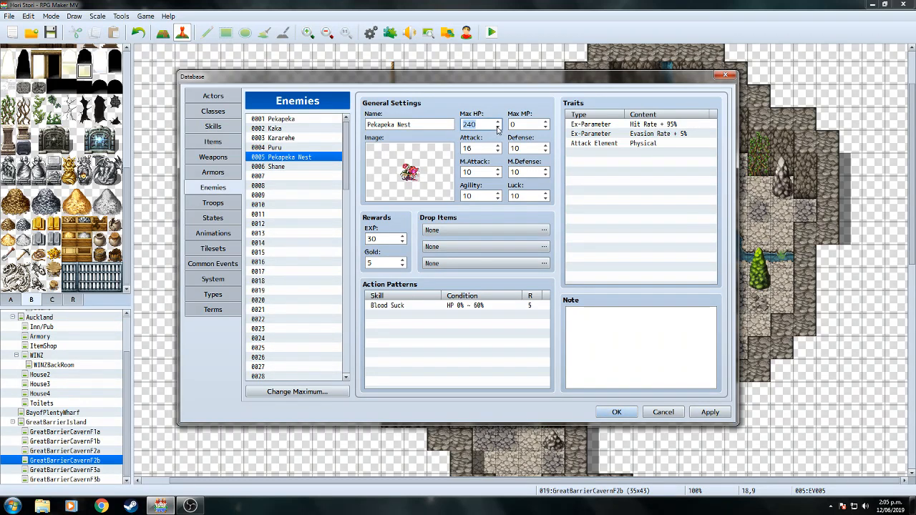
left_click_drag(497, 128, 498, 129)
left_click_drag(498, 129, 498, 129)
Add a 0001 Attack action at rating 5 with condition Always.
double_click(458, 319)
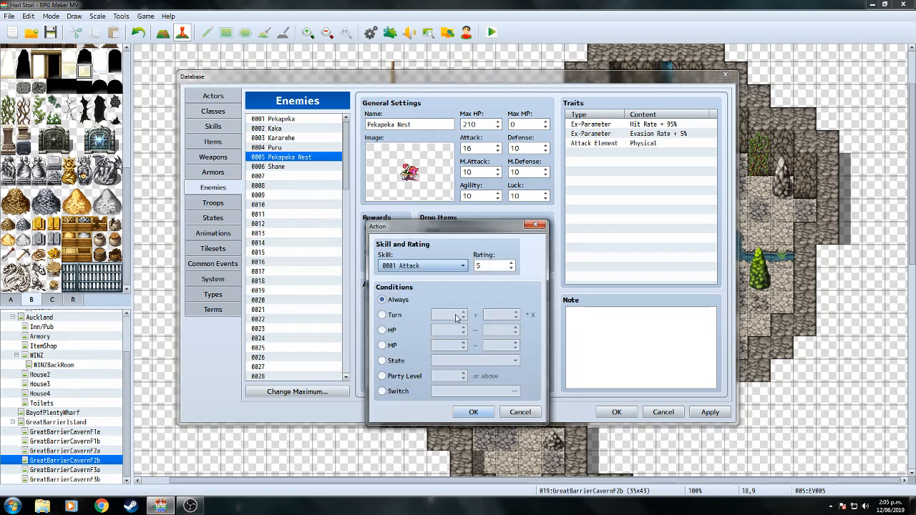
left_click(464, 268)
left_click(526, 283)
left_click(463, 266)
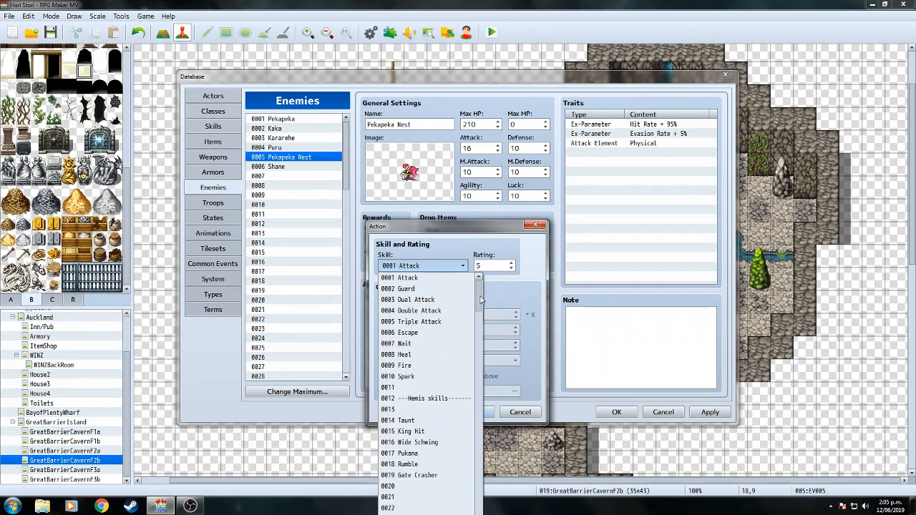
left_click(530, 287)
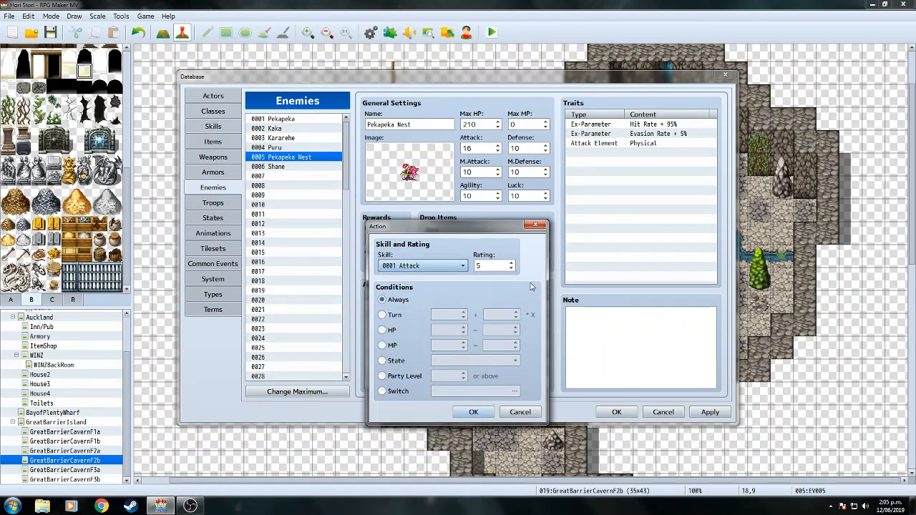
left_click(482, 415)
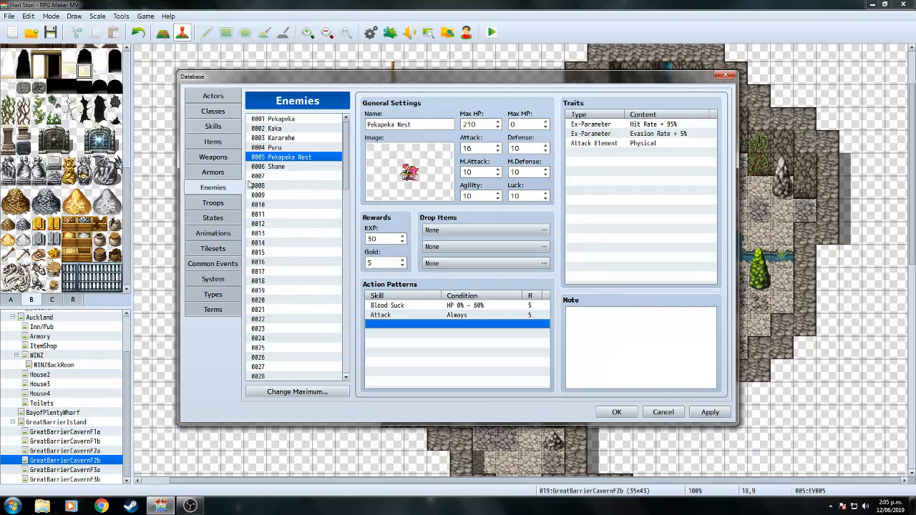
left_click(214, 203)
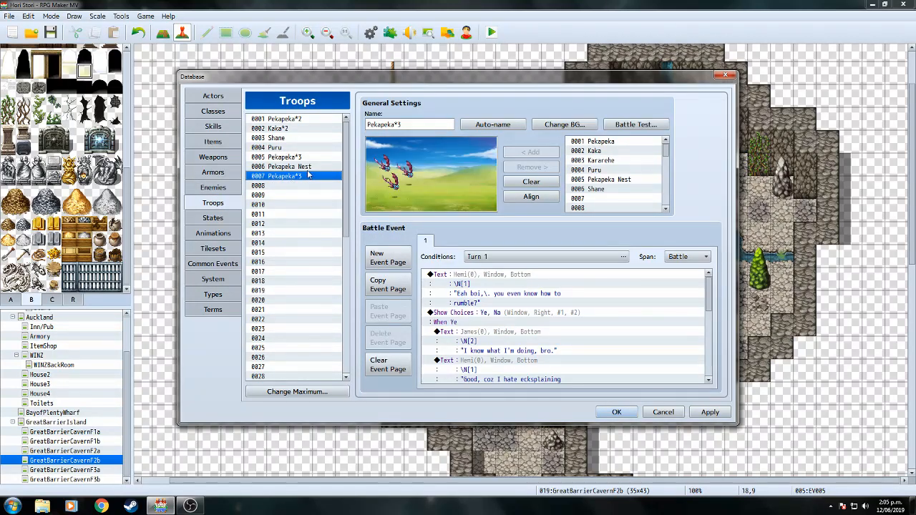
Check Appear Halfway on the bats and Nest in troop 0006 Pekapeka Nest, then save with OK.
left_click(308, 169)
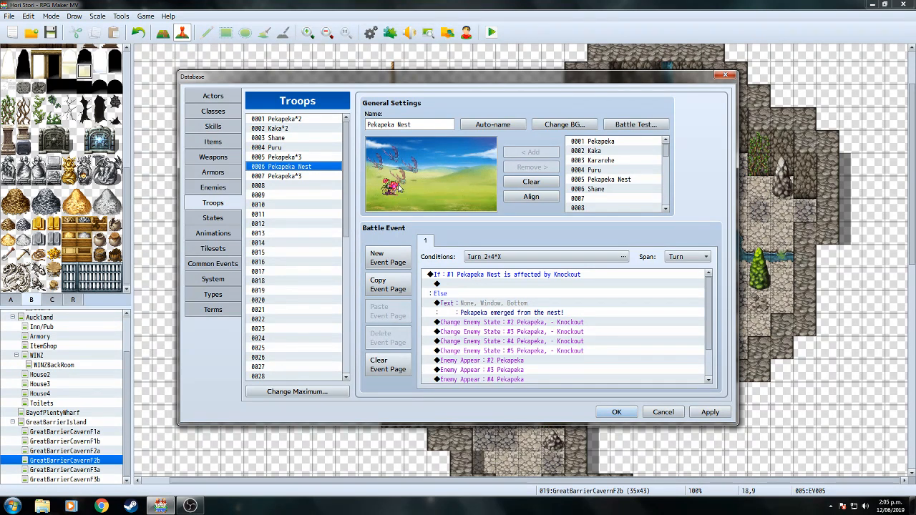
left_click(379, 164)
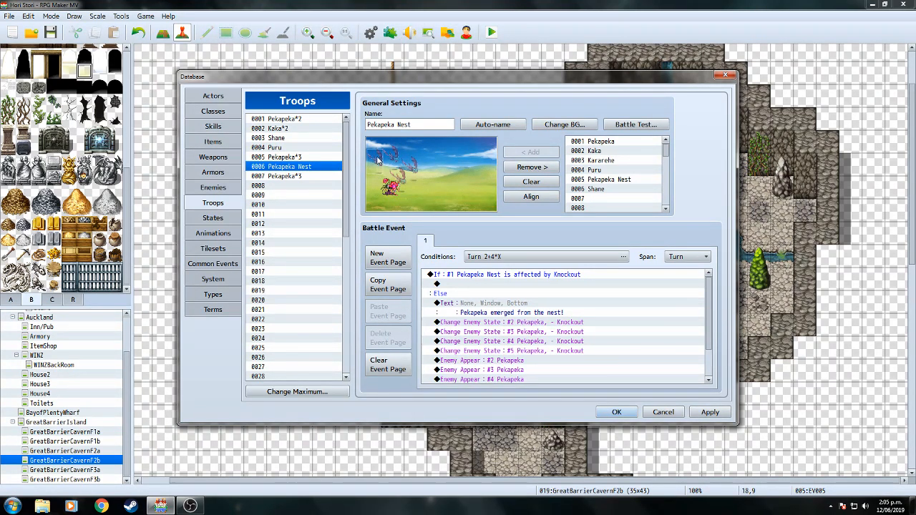
right_click(378, 160)
left_click(394, 159)
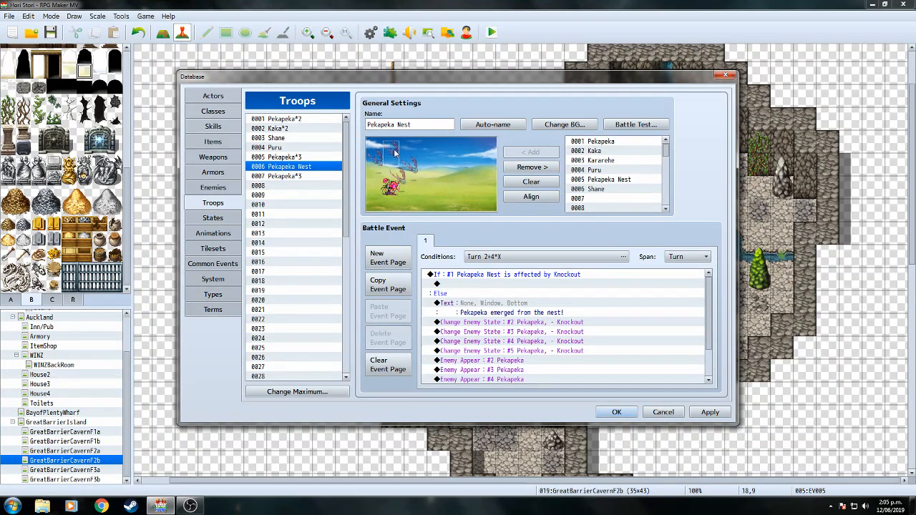
right_click(393, 152)
left_click(412, 167)
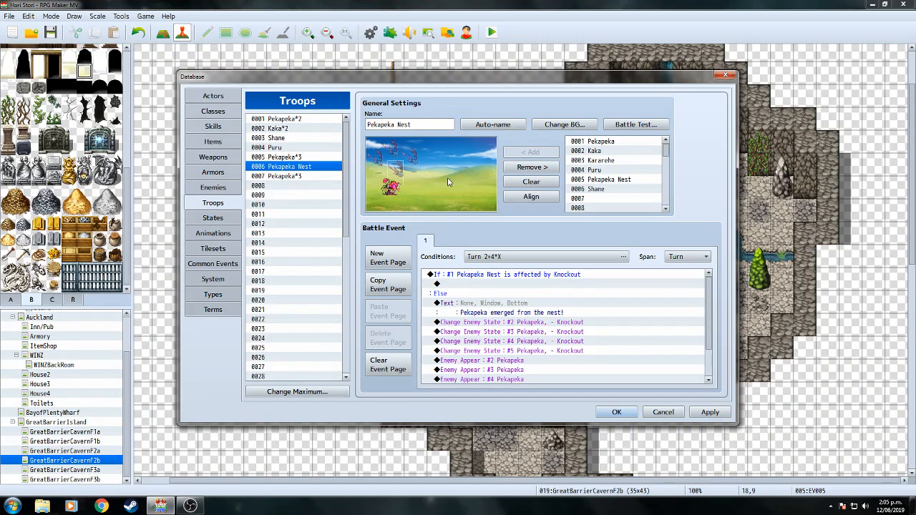
left_click(392, 188)
right_click(391, 188)
left_click(617, 412)
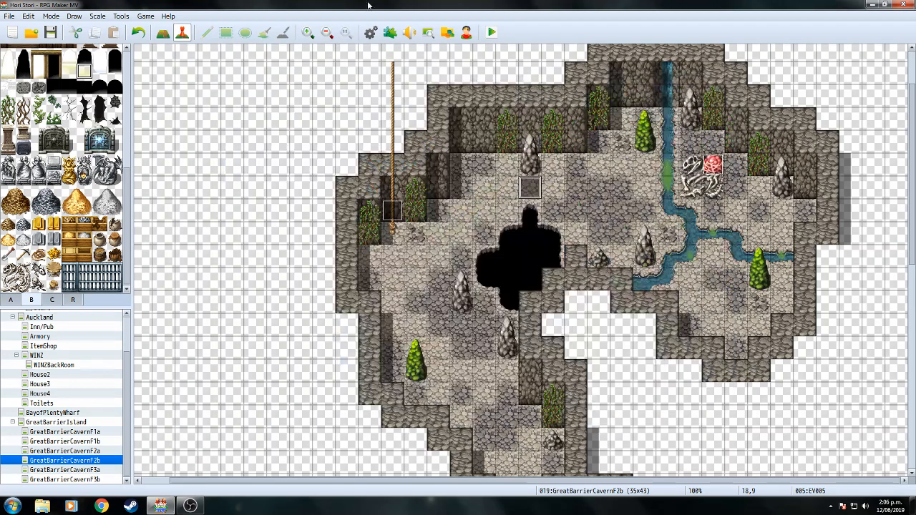
In the Battle Test setup, give James Bufu Clothes as body armour.
left_click(372, 33)
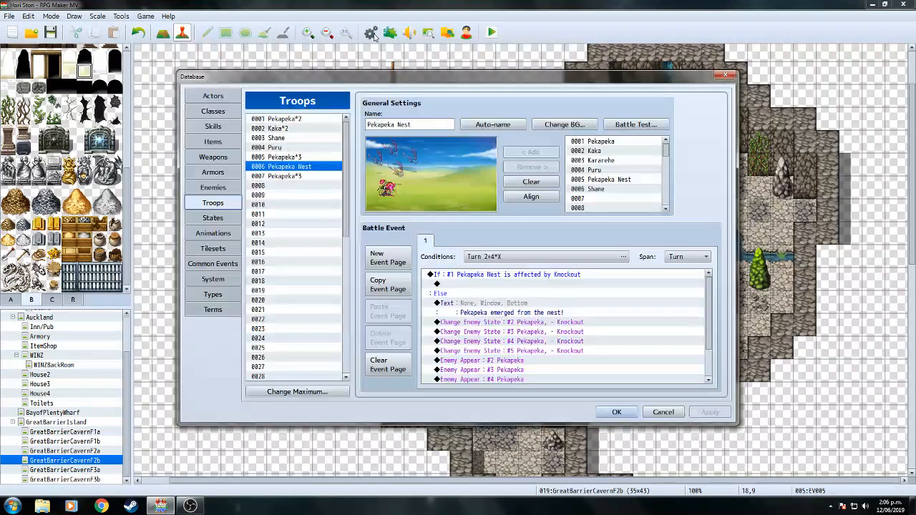
left_click(636, 124)
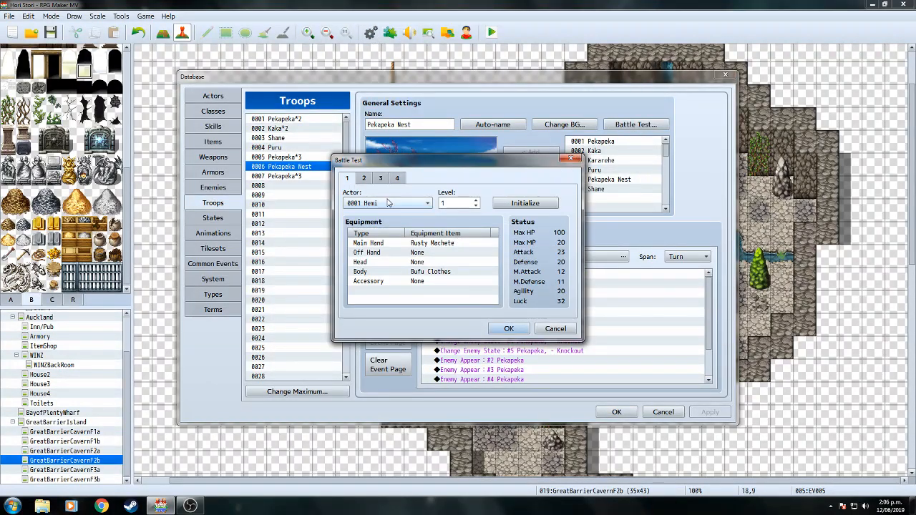
left_click(363, 179)
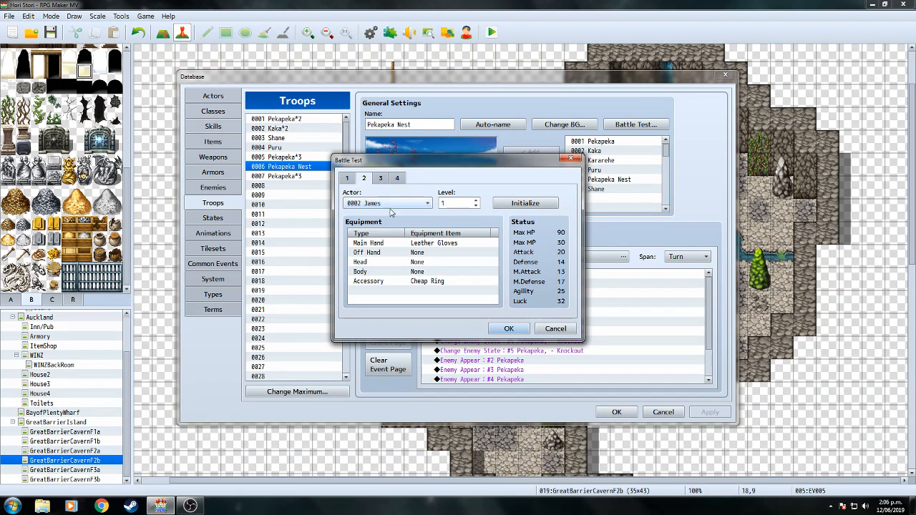
double_click(422, 272)
left_click(428, 262)
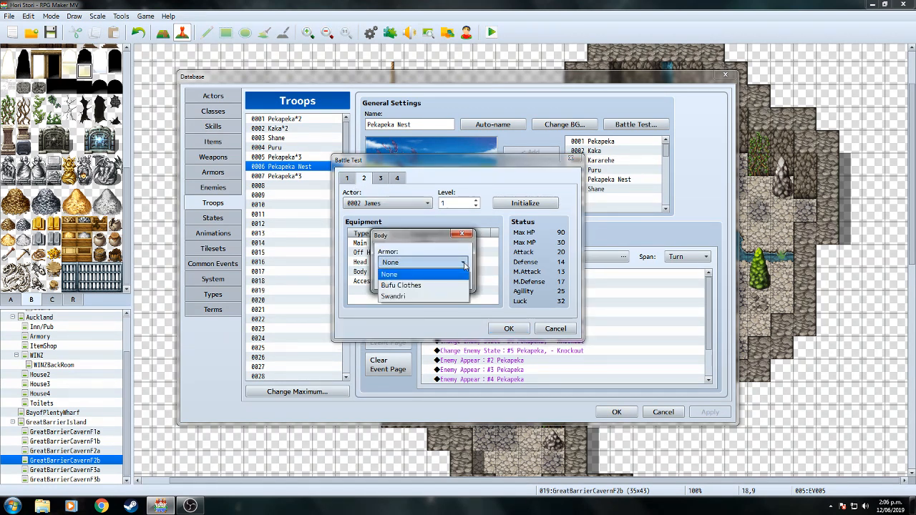
left_click(401, 285)
left_click(394, 280)
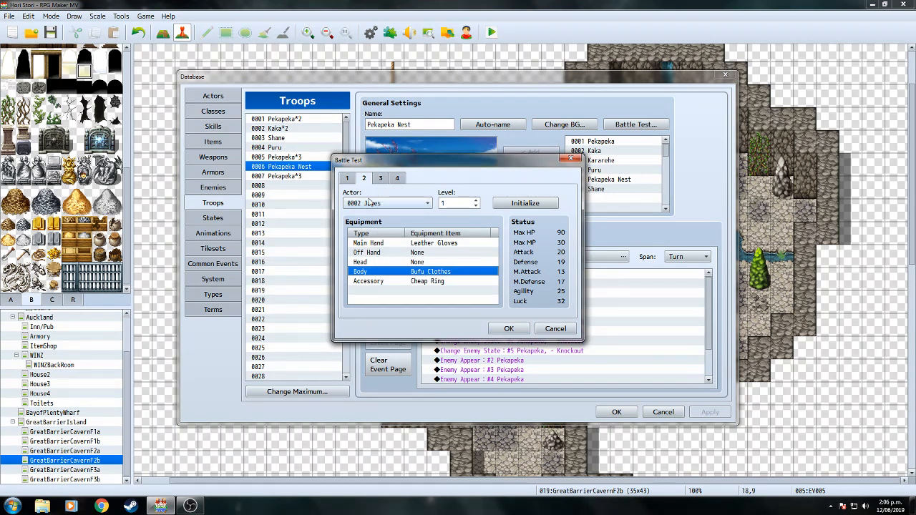
Equip James with a Pot Lid in the off hand and start the test battle.
left_click(347, 180)
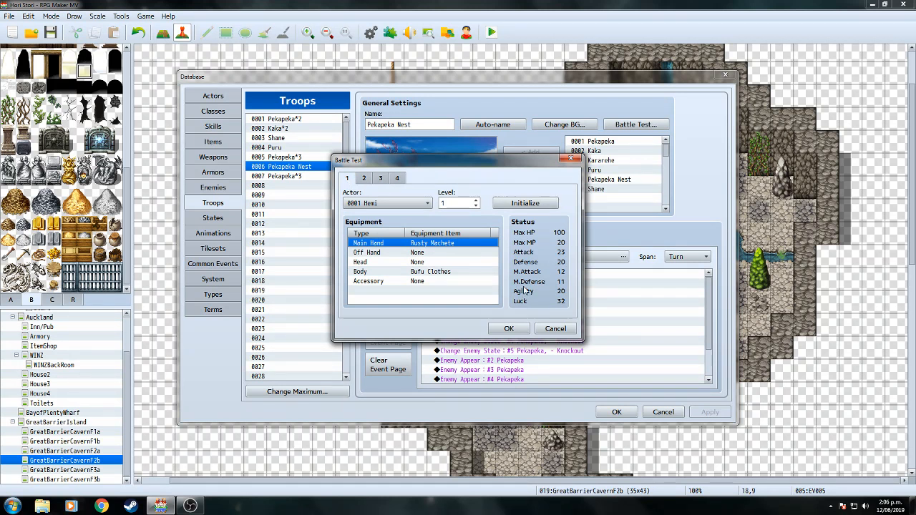
left_click(363, 178)
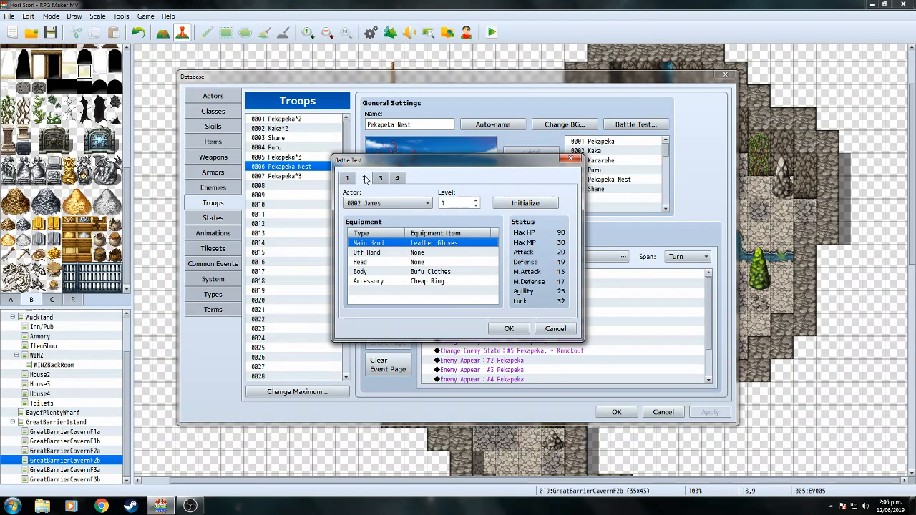
double_click(434, 253)
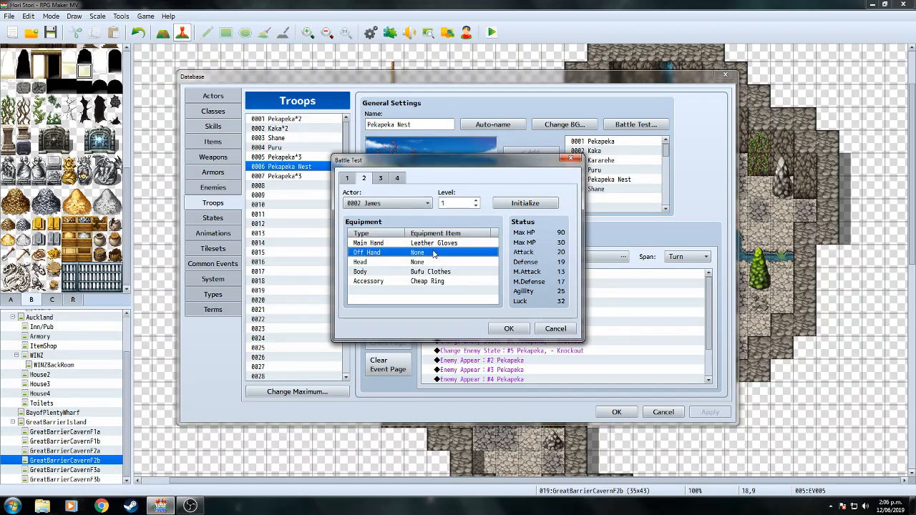
left_click(465, 263)
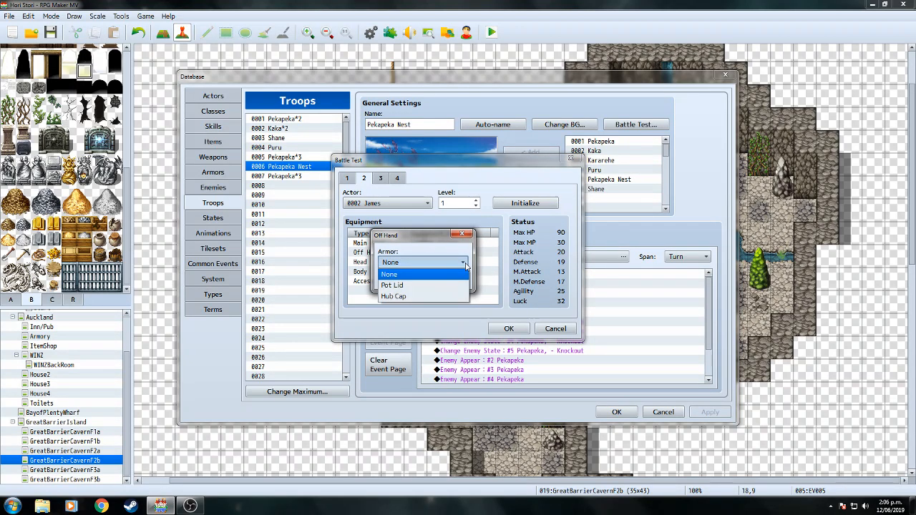
left_click(434, 285)
left_click(411, 281)
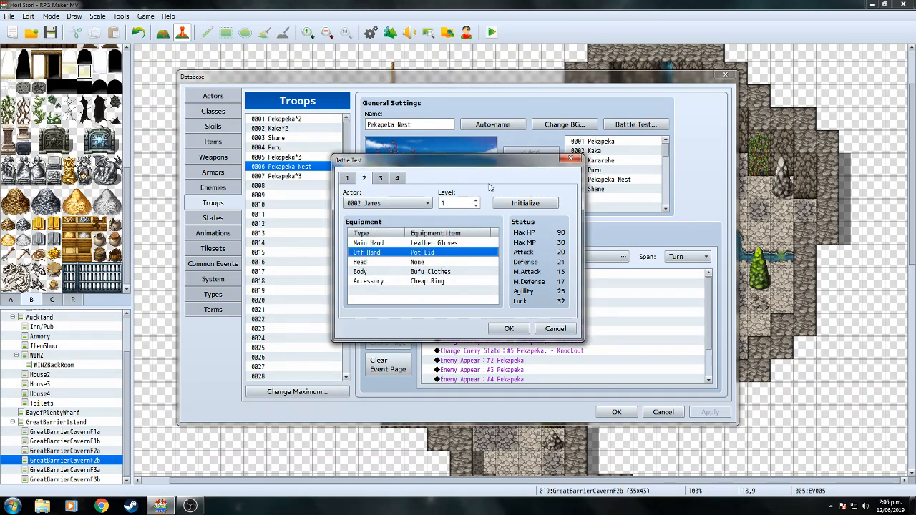
left_click(508, 328)
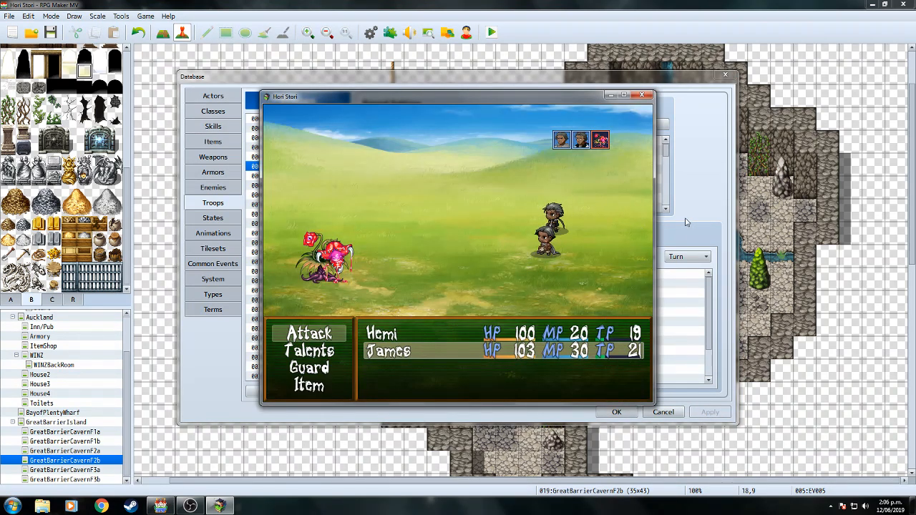
Attack Pekapeka Nest each turn while Pekapeka A to D emerge to join it.
key("Return")
key("Return")
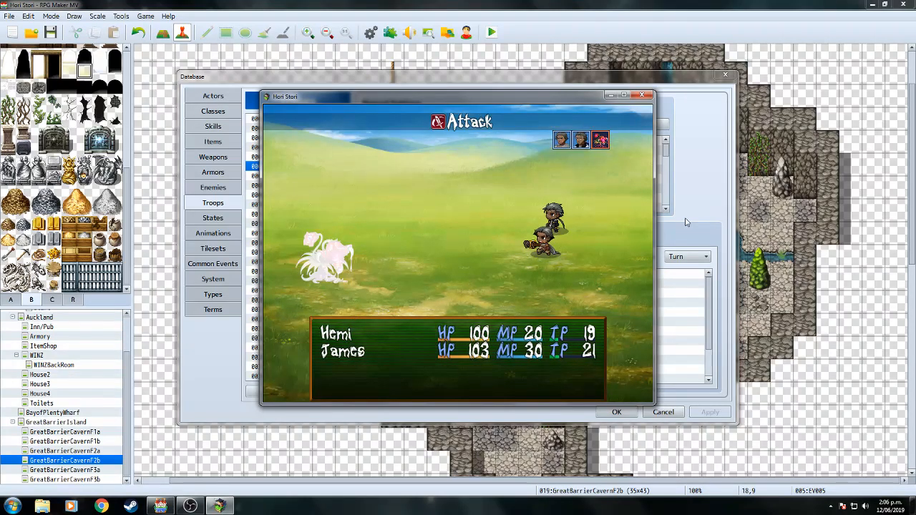
key("Return")
key("Return")
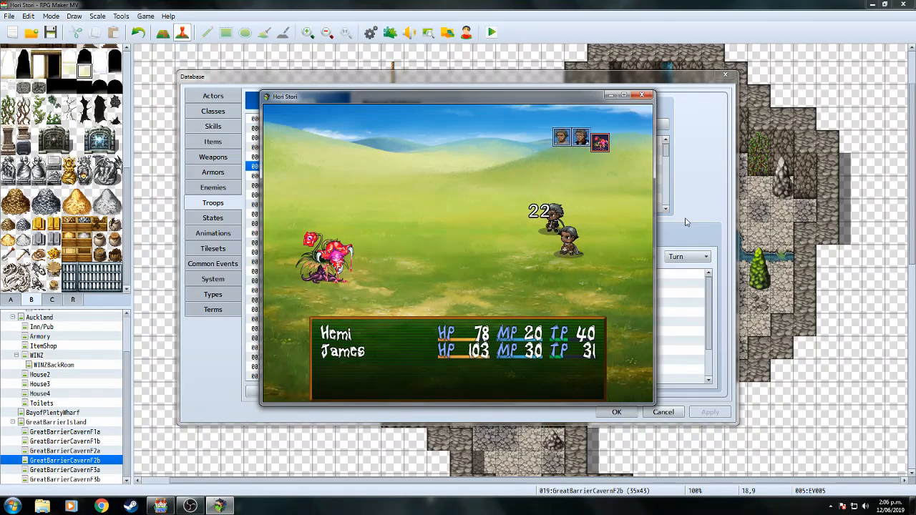
key("Return")
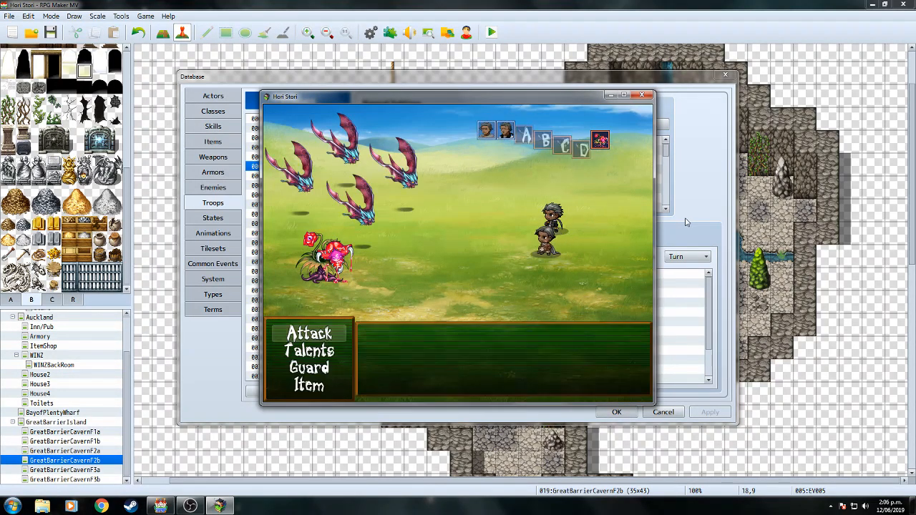
key("Return")
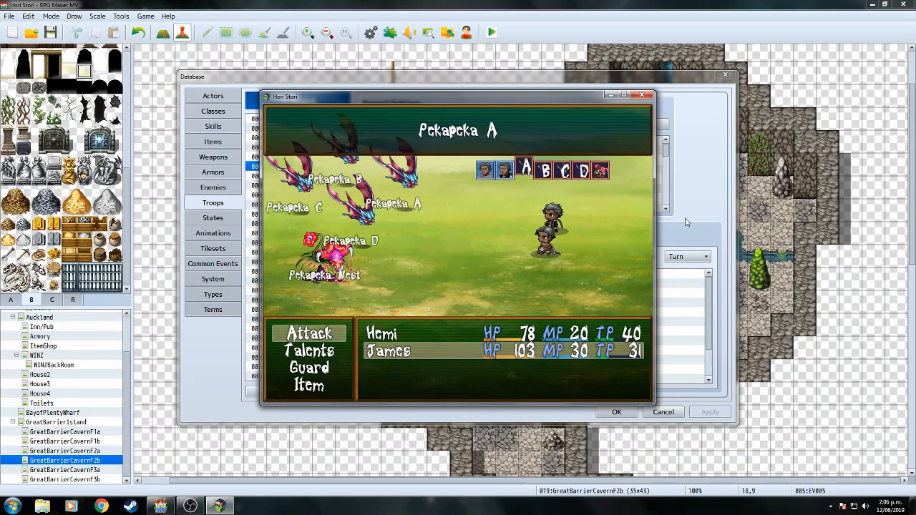
key("Down")
key("Down")
key("Down")
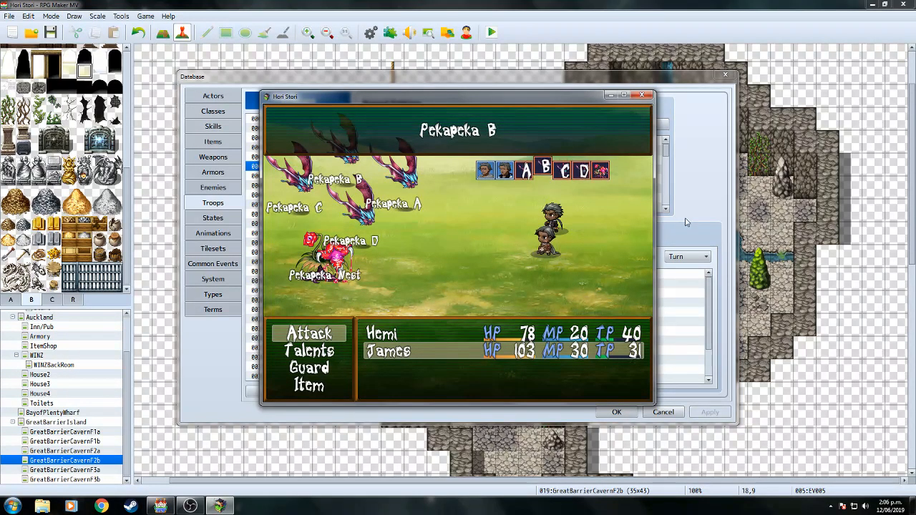
key("Return")
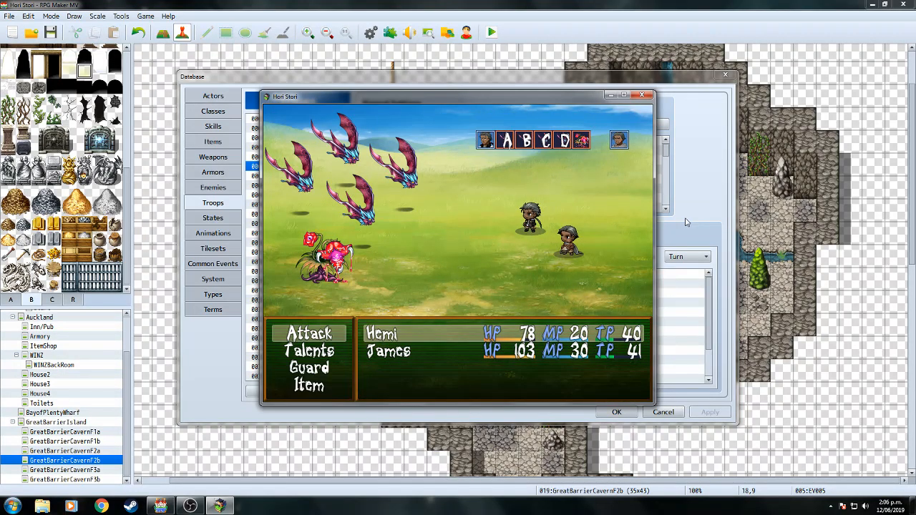
key("Return")
key("Down")
key("Down")
key("Down")
key("Return")
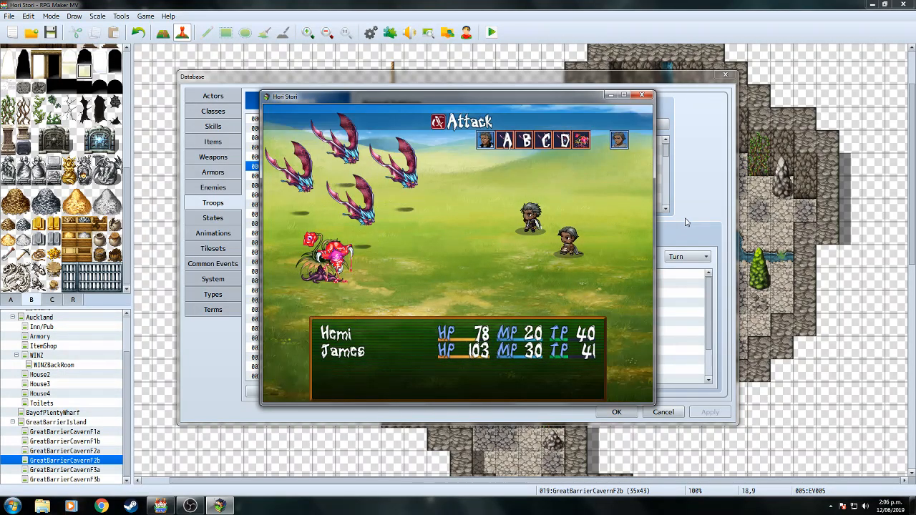
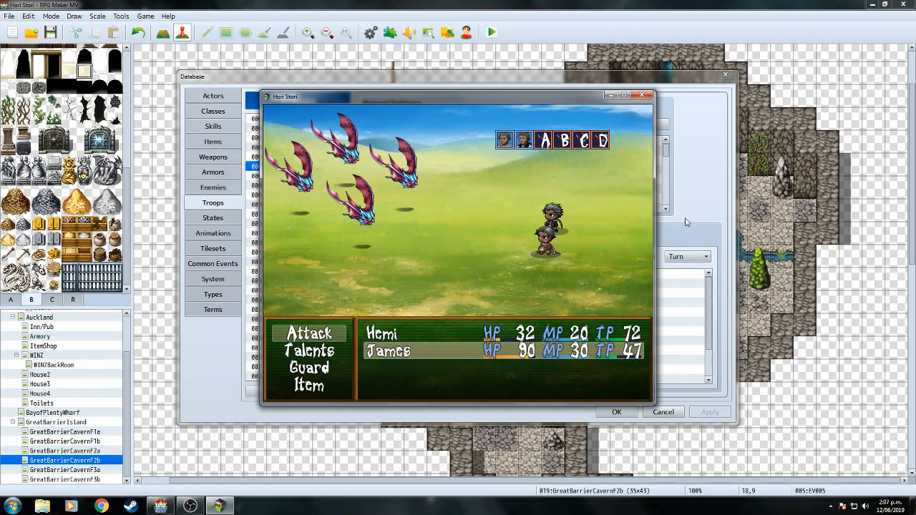
Have James use the Haka talent on all allies and Hemi attack Pekapeka A.
key("Down")
key("Return")
key("Return")
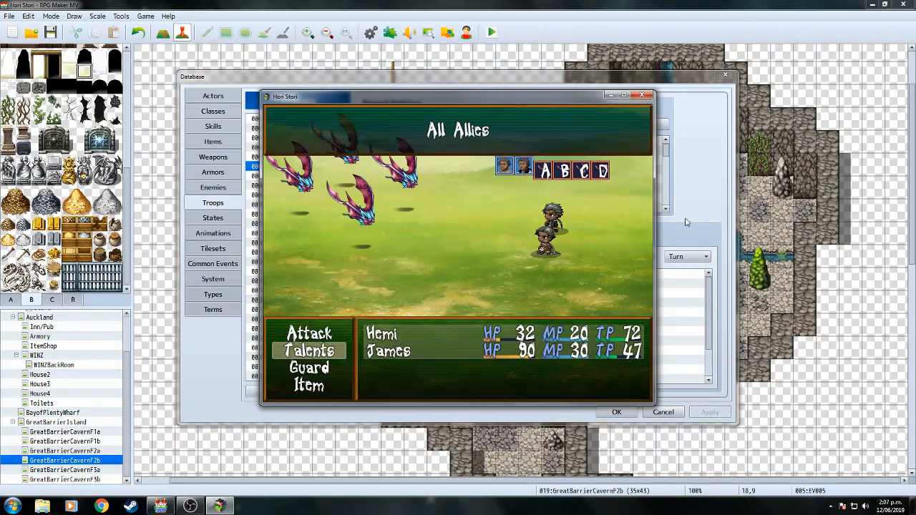
key("Return")
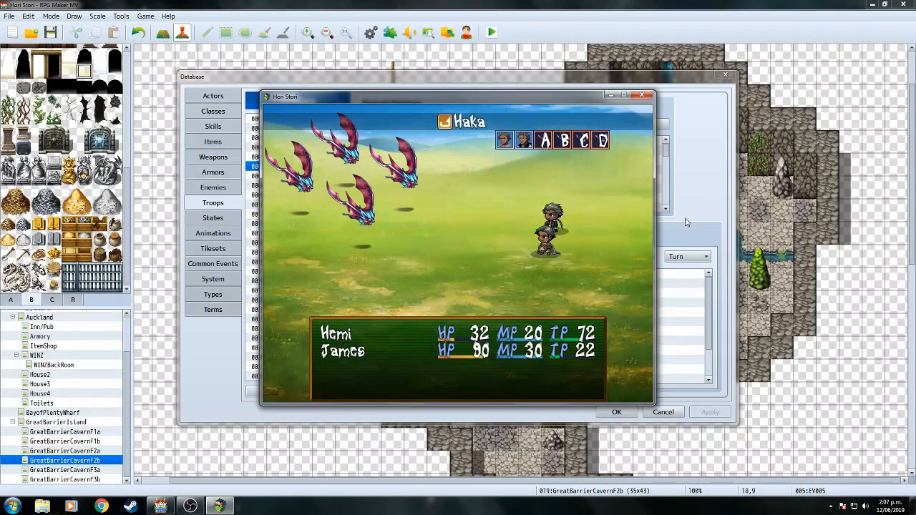
key("Return")
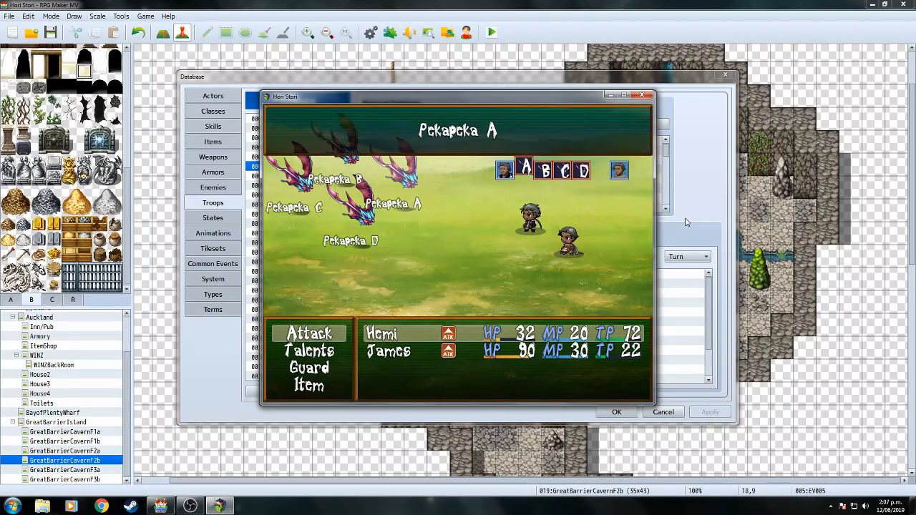
key("Return")
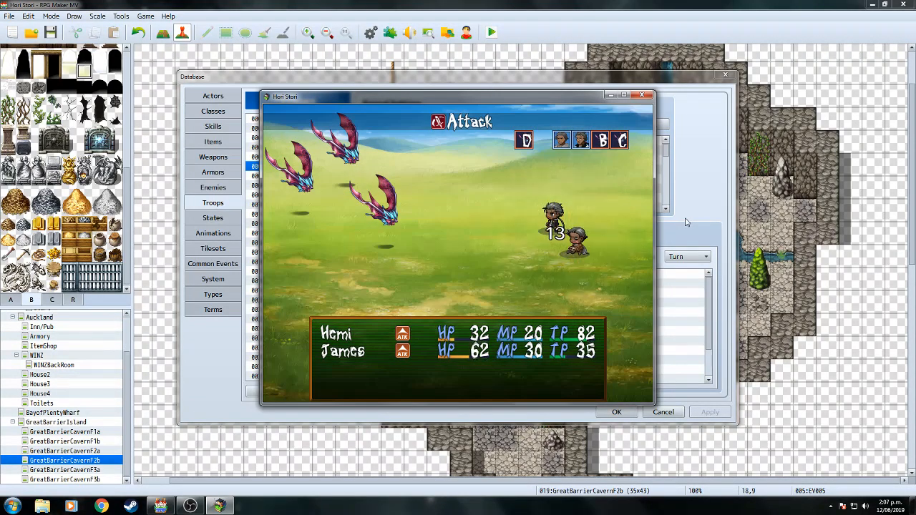
Attack Pekapeka D with James and Pekapeka B with Hemi, then end the battle test.
key("Return")
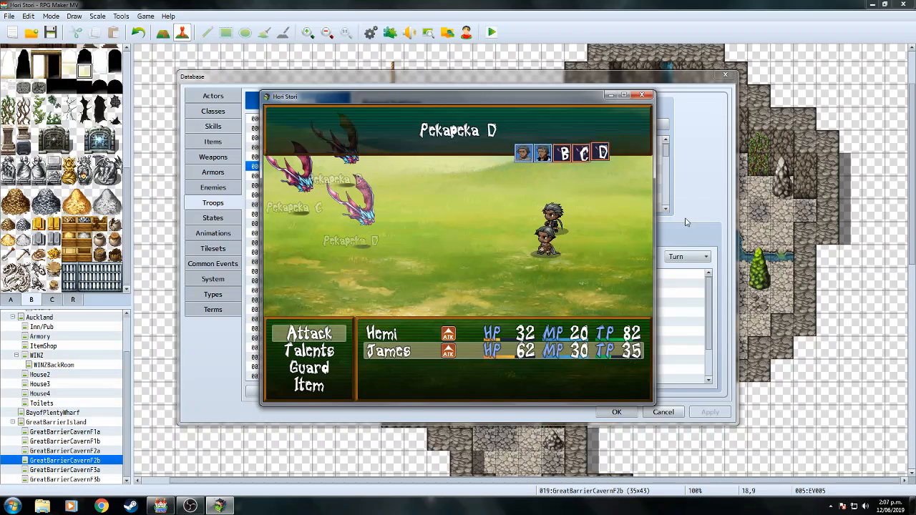
key("Return")
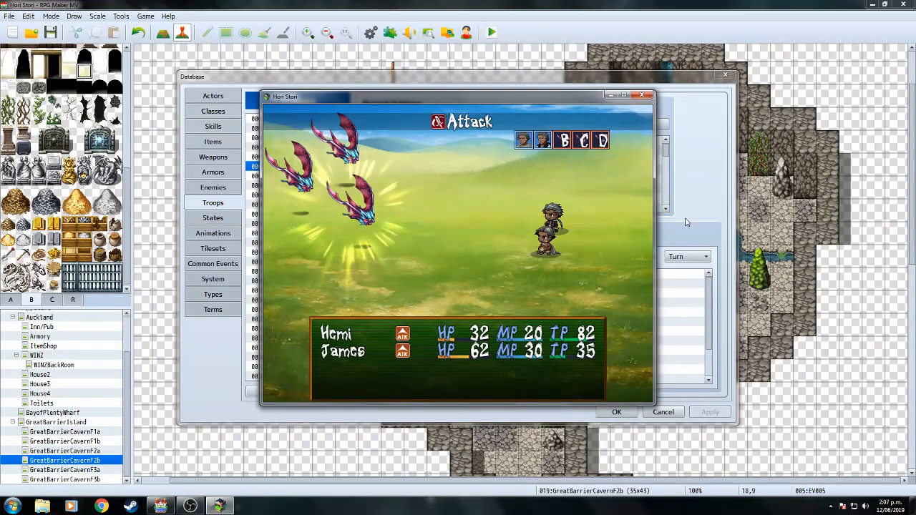
key("Return")
key("Up")
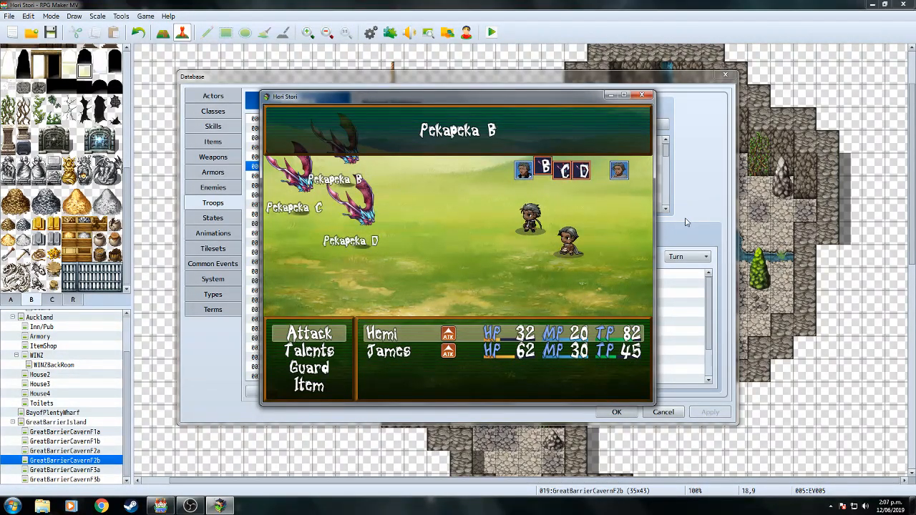
key("Return")
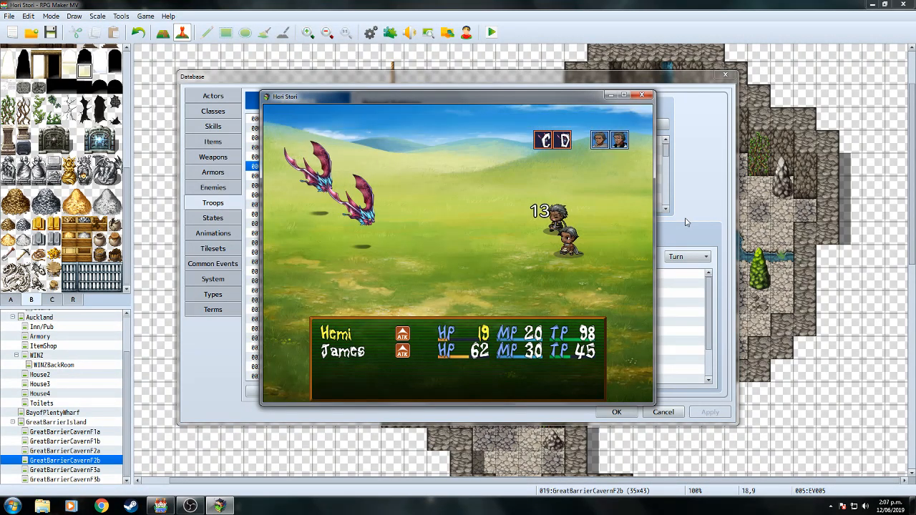
left_click(642, 96)
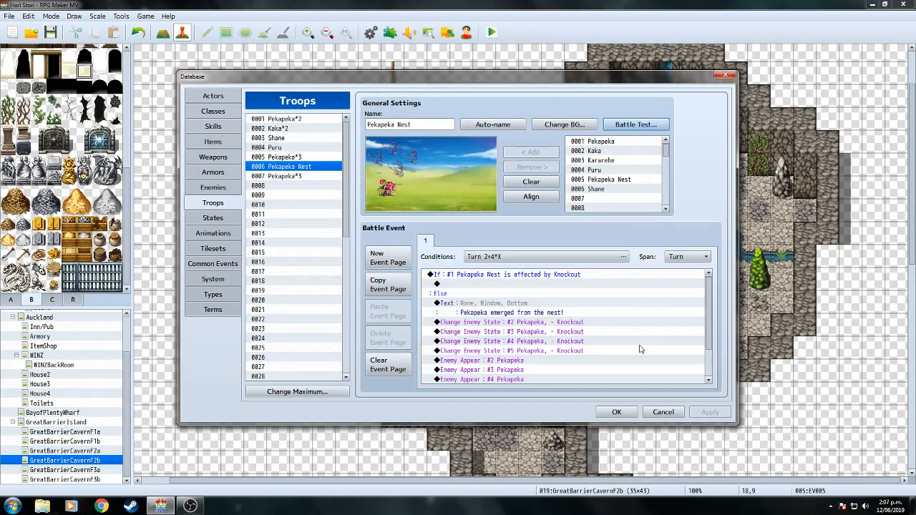
Close the database with OK, playtest as far as the Continue load screen, then quit.
left_click(616, 413)
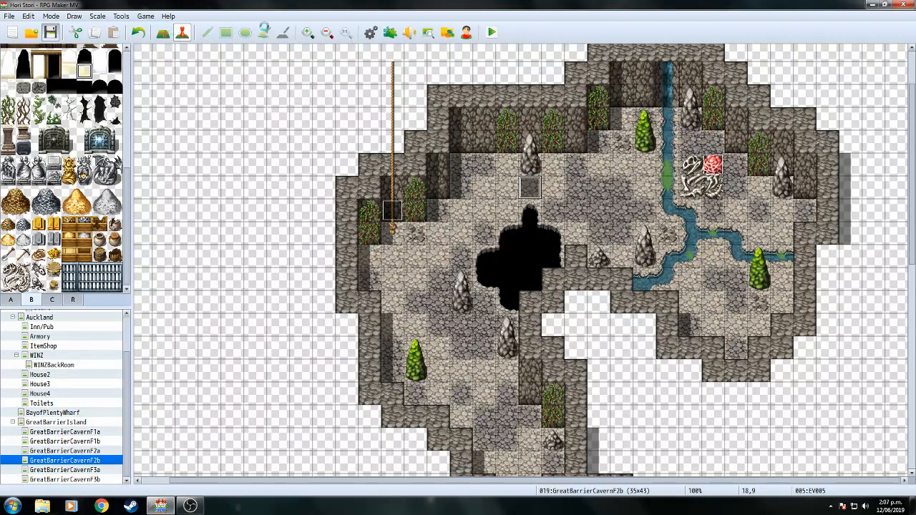
left_click(496, 37)
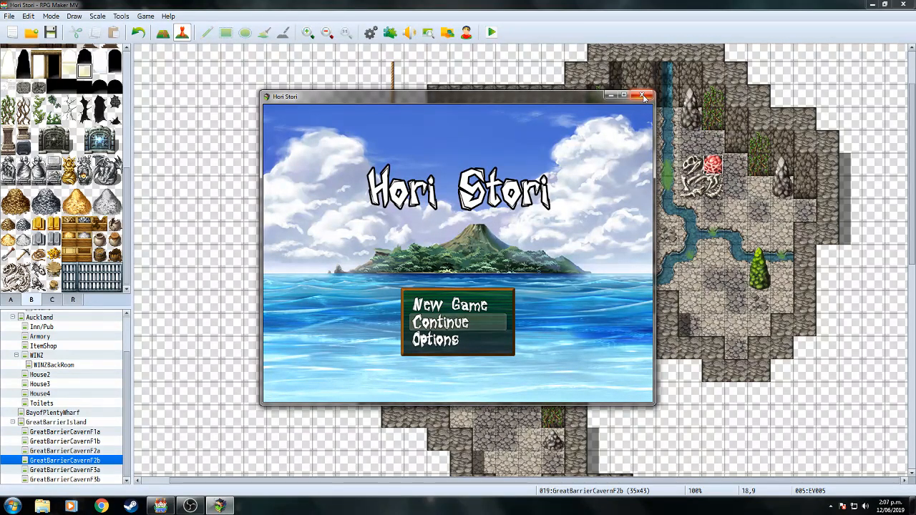
key("Return")
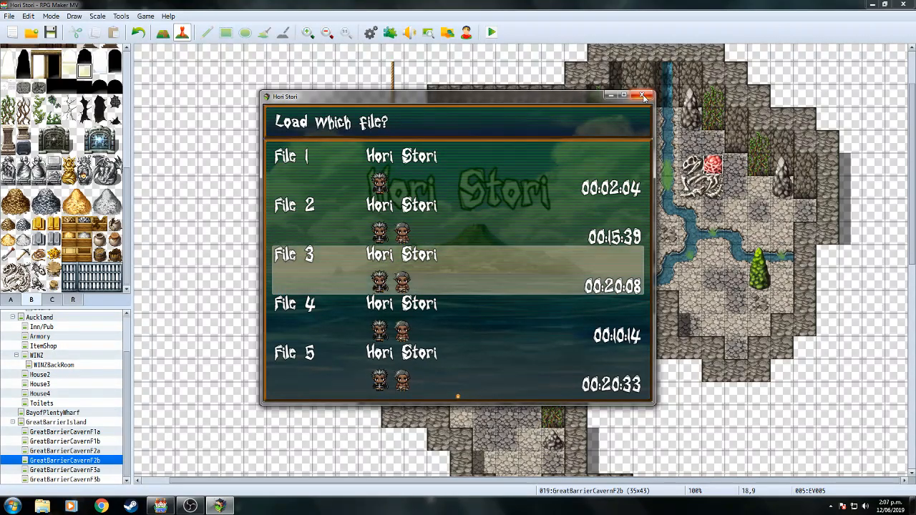
left_click(644, 95)
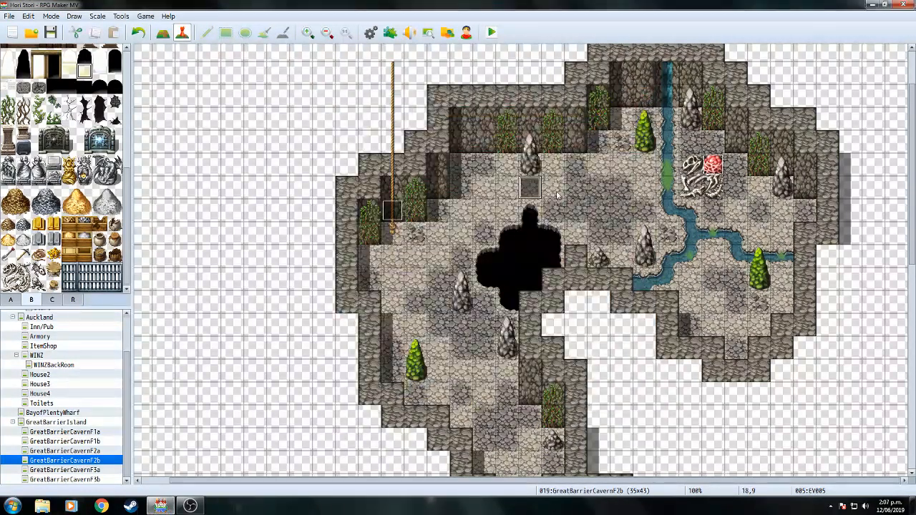
In EV005, delete the Control Self Switch command and the second page, and keep the changes.
double_click(529, 190)
left_click(458, 226)
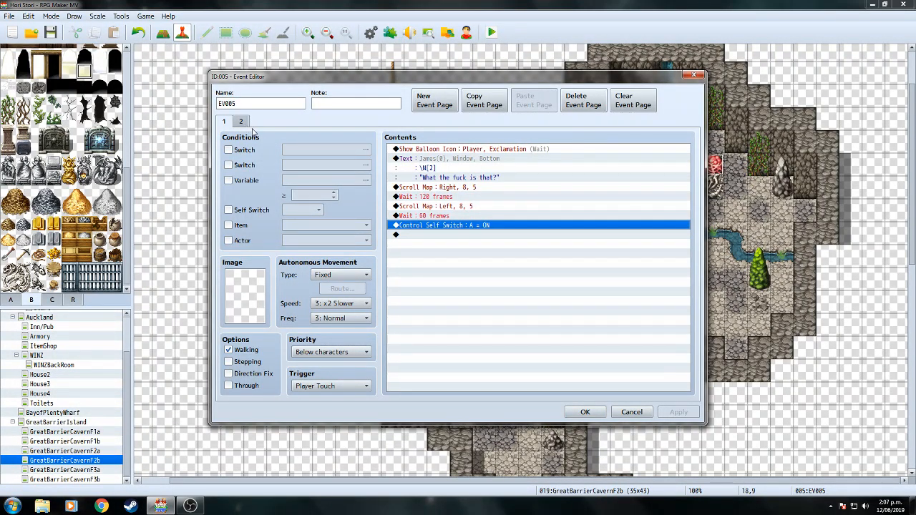
right_click(454, 231)
left_click(476, 292)
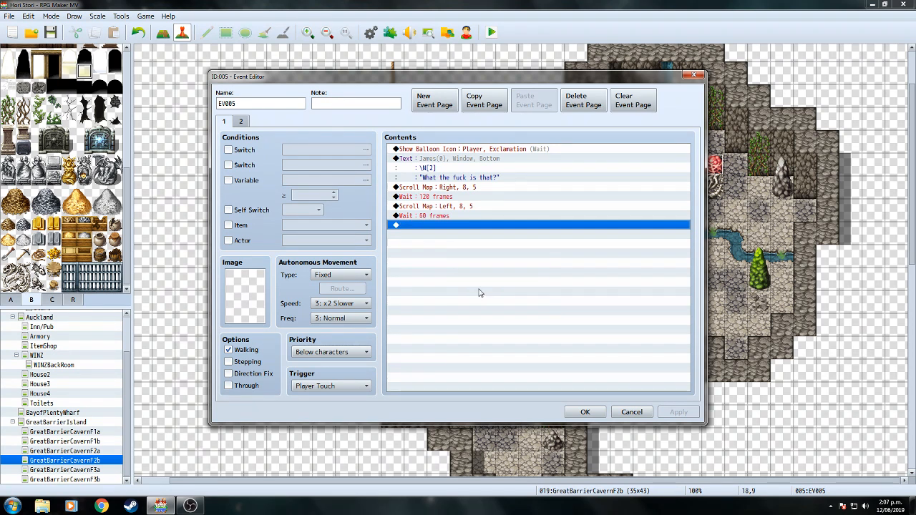
left_click(242, 122)
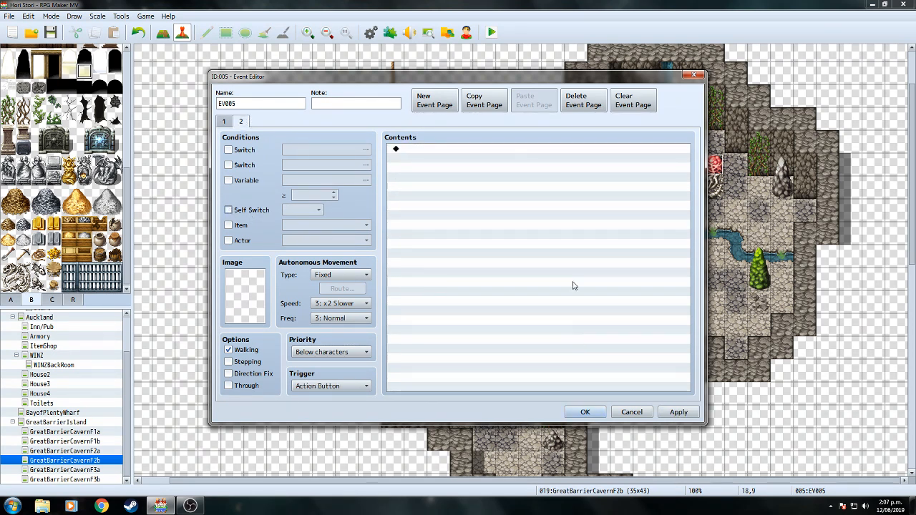
left_click(586, 106)
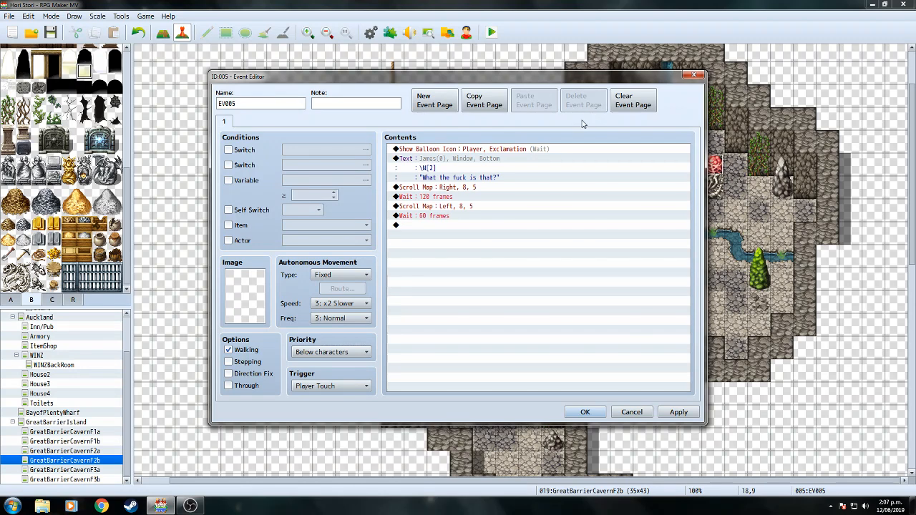
left_click(583, 413)
Save and playtest EV005's cave cutscene from a saved game, then reopen EV005.
left_click(496, 34)
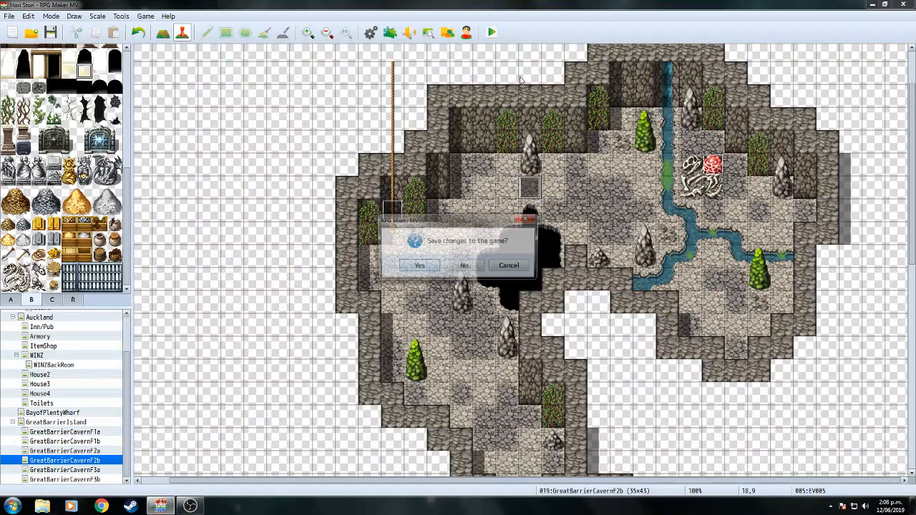
left_click(417, 266)
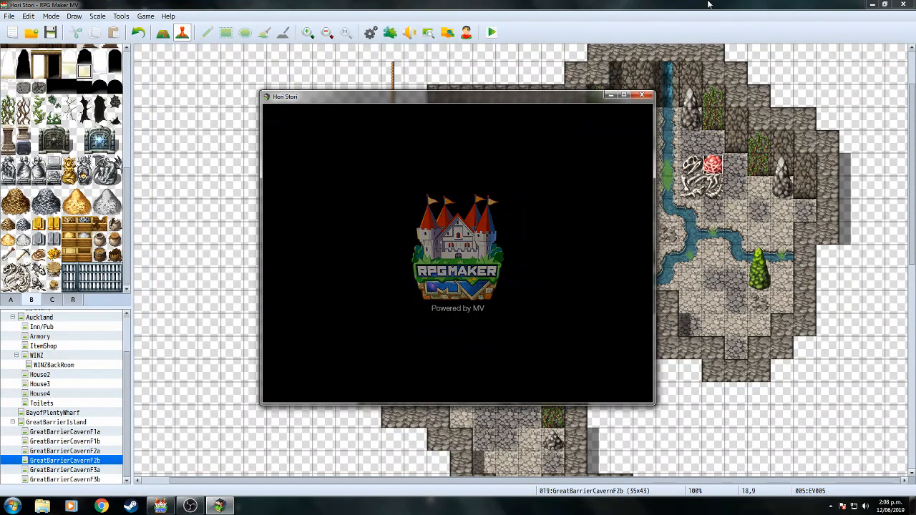
key("Return")
key("Return")
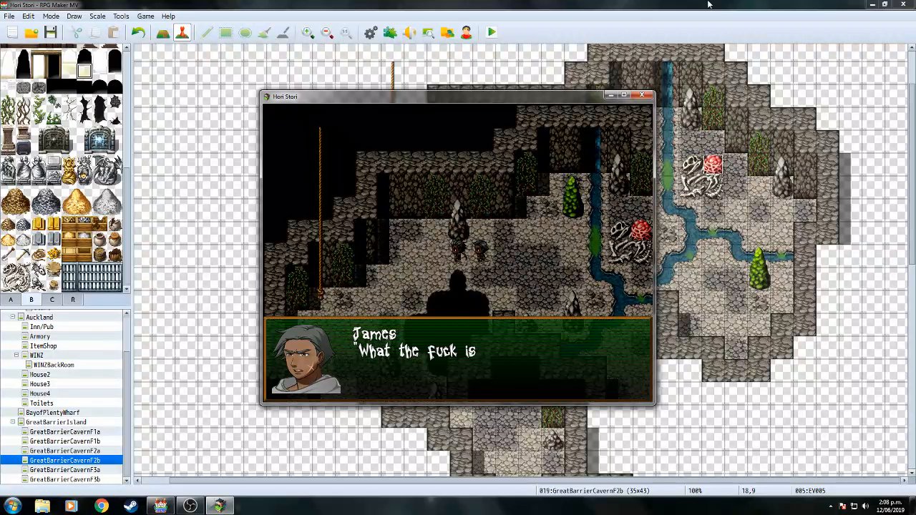
key("Return")
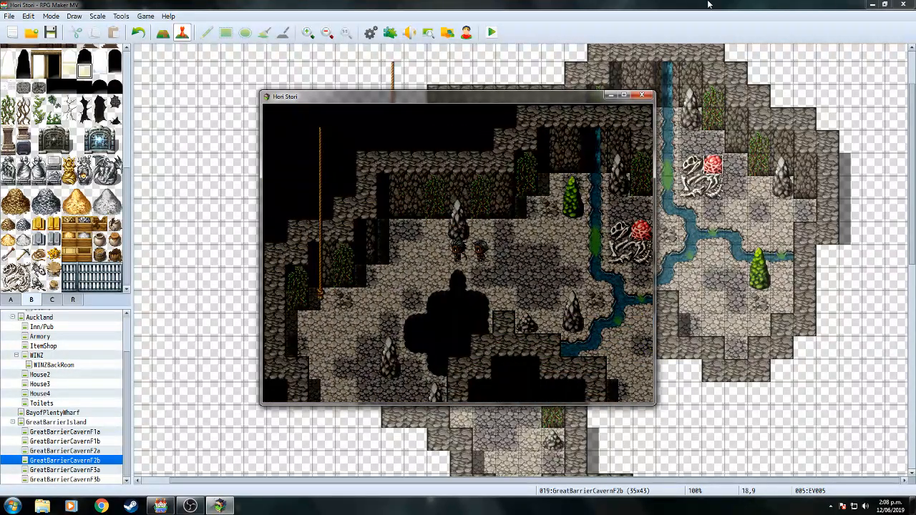
left_click(643, 95)
double_click(538, 188)
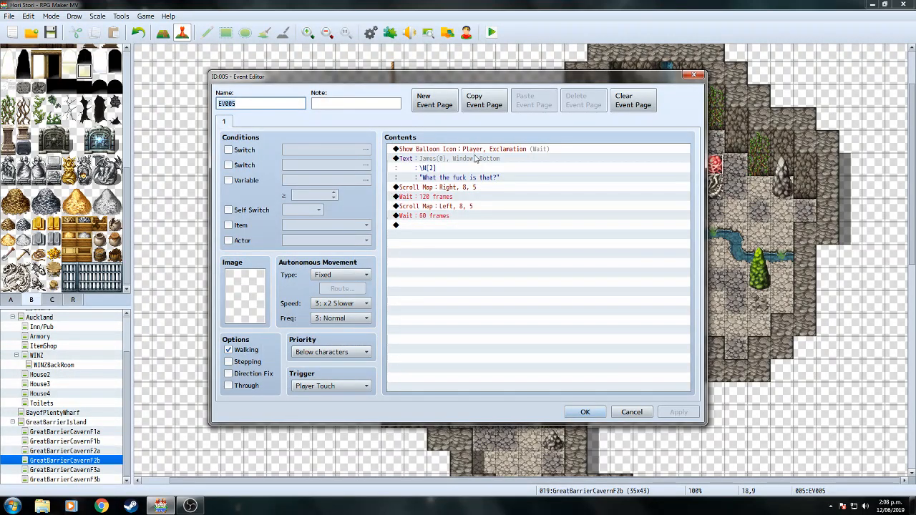
Copy James's Text command to the end and change it to '...... Pekapeka nest?'.
double_click(460, 227)
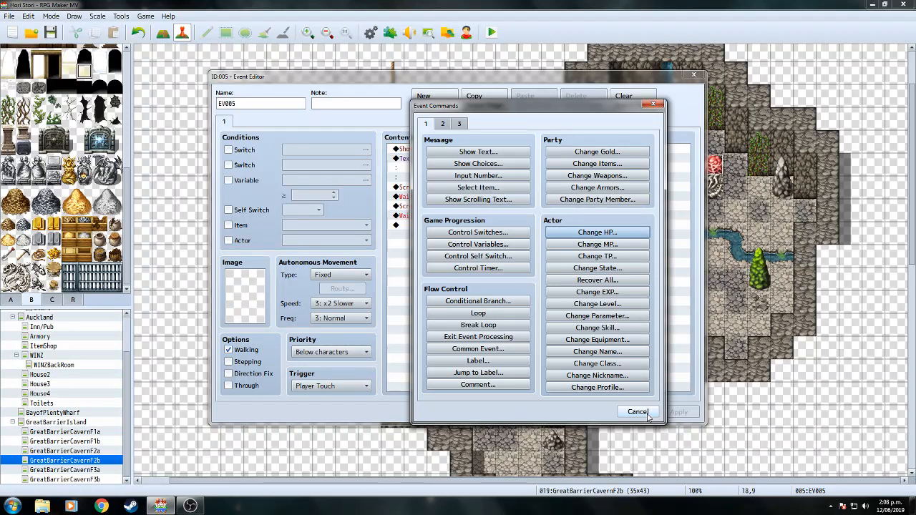
left_click(647, 414)
left_click(499, 164)
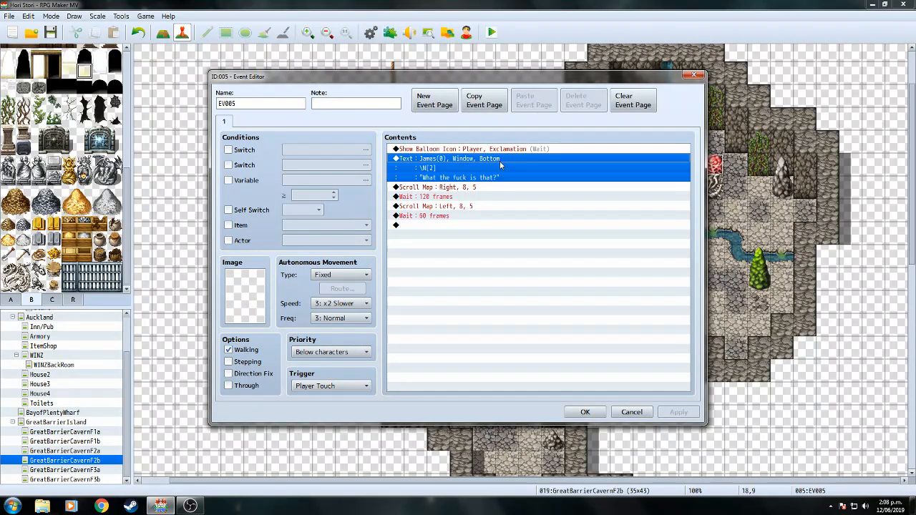
right_click(499, 161)
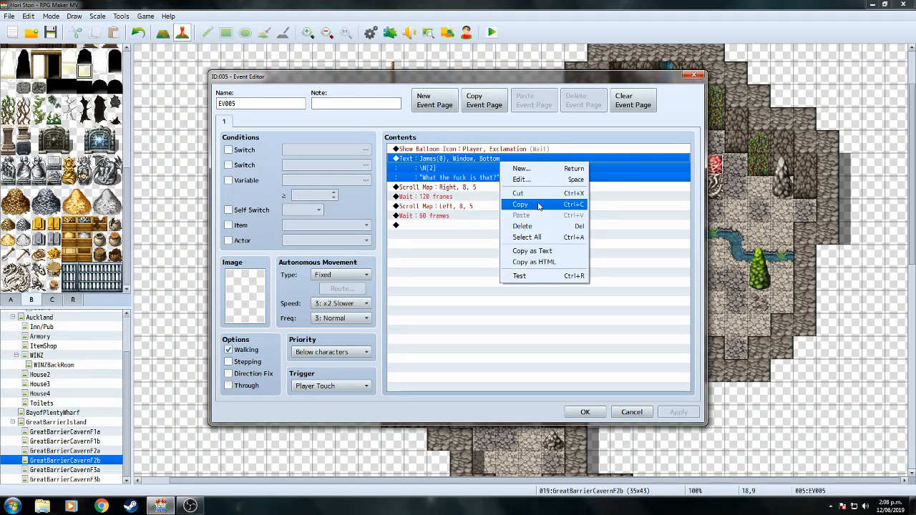
left_click(539, 205)
right_click(470, 232)
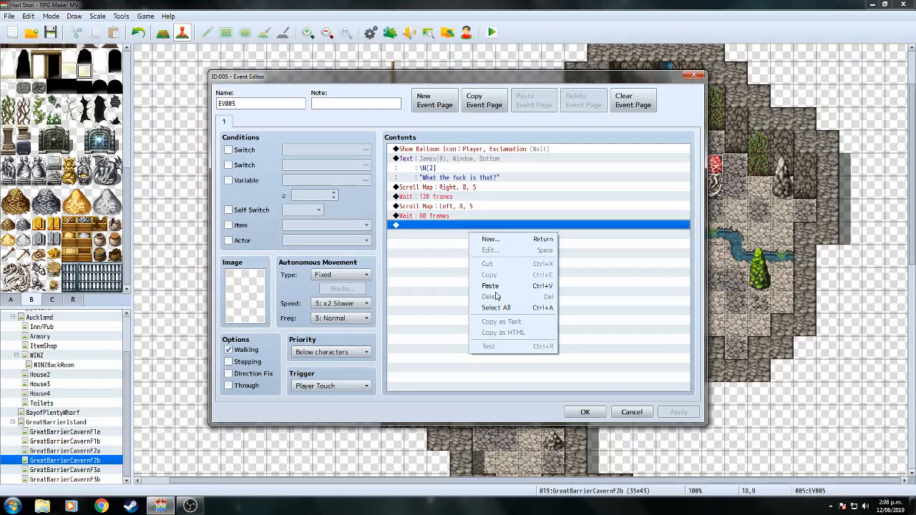
left_click(491, 285)
left_click(466, 234)
right_click(459, 226)
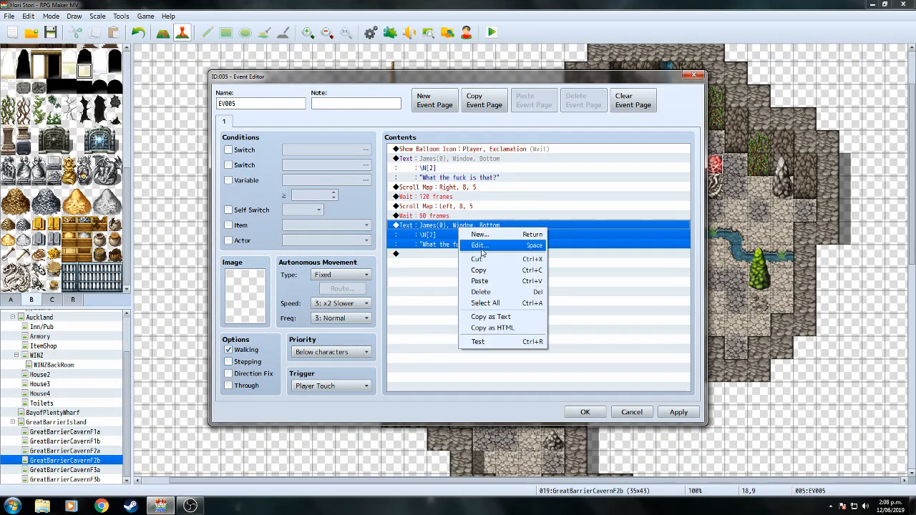
left_click(474, 243)
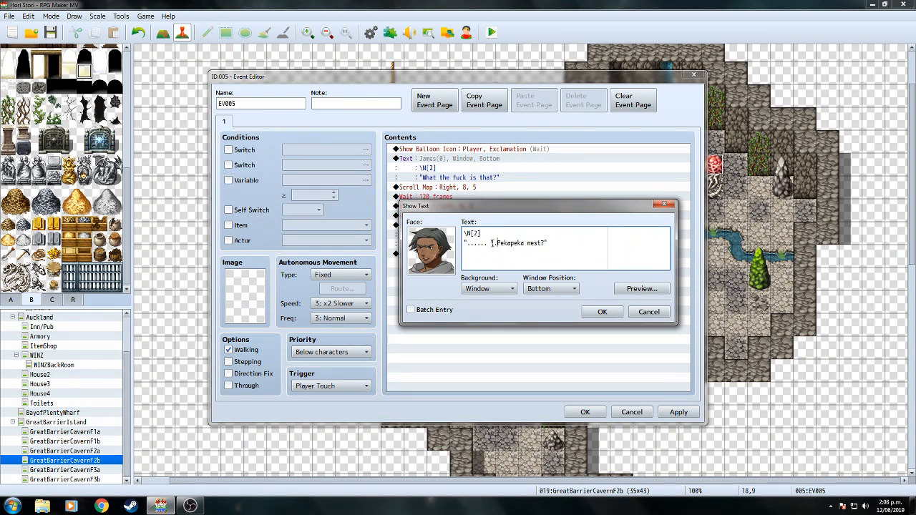
left_click(600, 312)
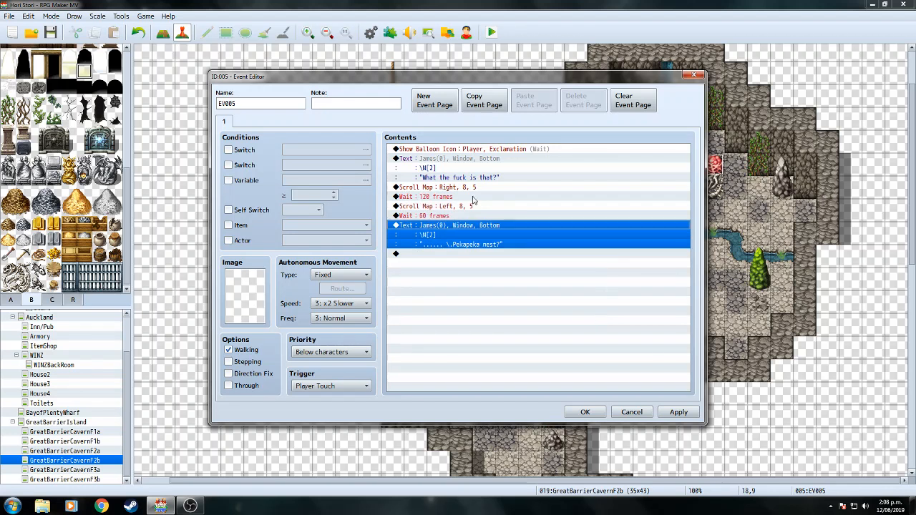
Change the 120-frame wait to 135 frames and close the event editor.
right_click(453, 198)
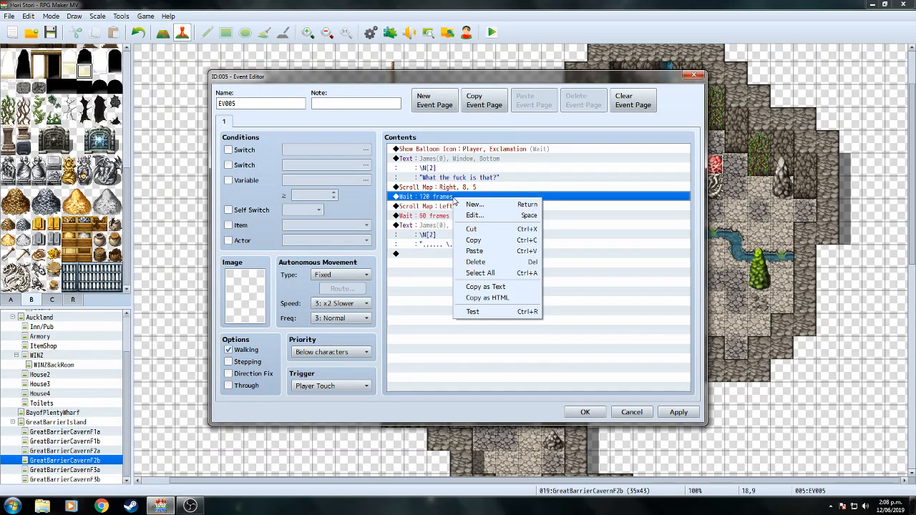
left_click(468, 217)
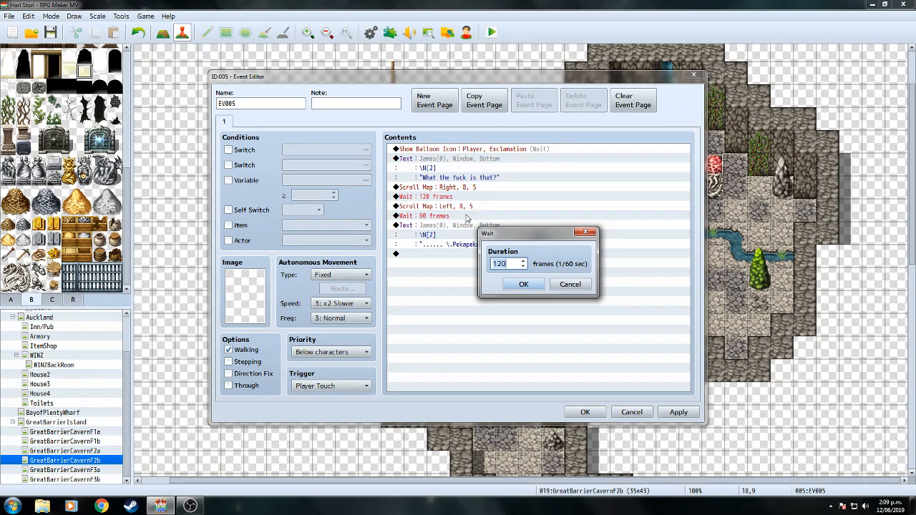
left_click(525, 285)
left_click(584, 412)
Save and playtest from File 3, watching the cutscene through the Pekapeka nest line.
left_click(492, 32)
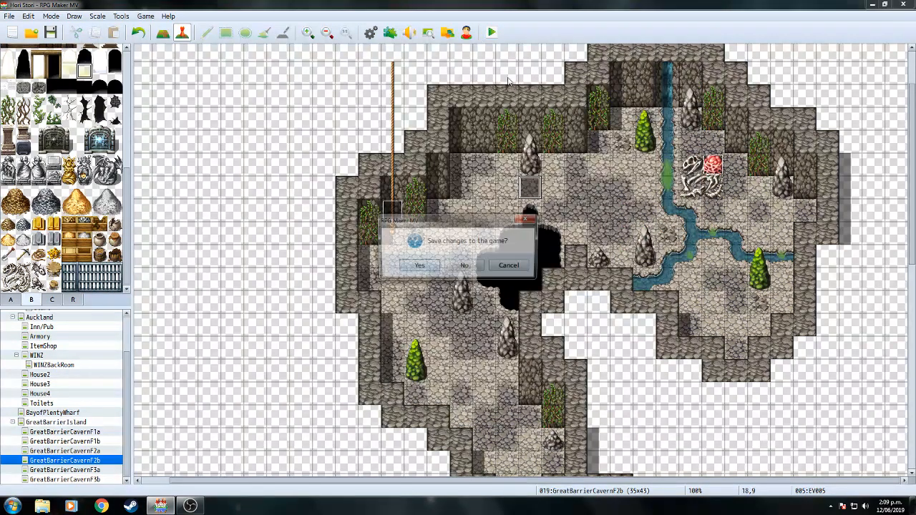
left_click(417, 267)
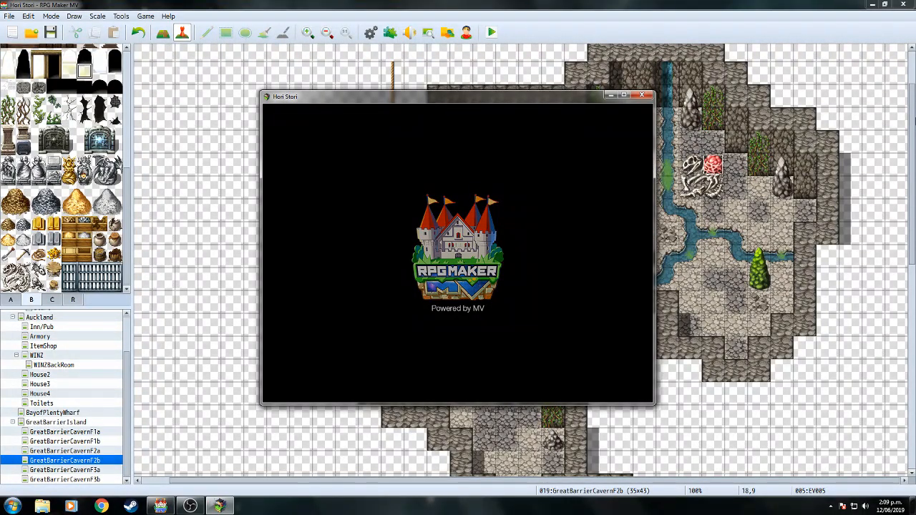
key("Return")
key("Return")
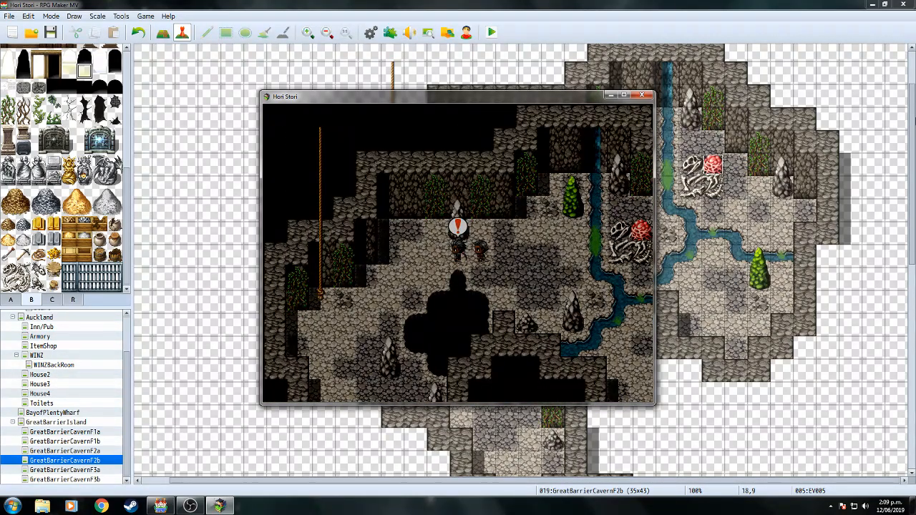
key("Return")
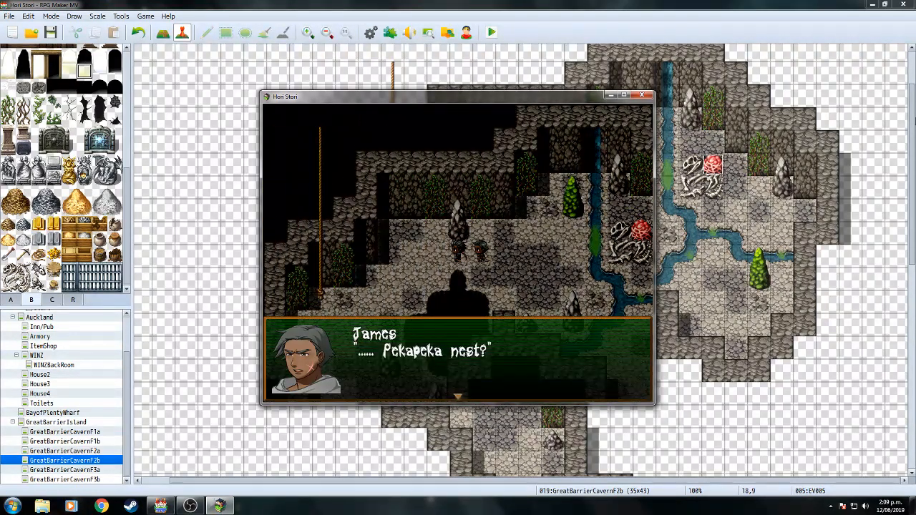
key("Return")
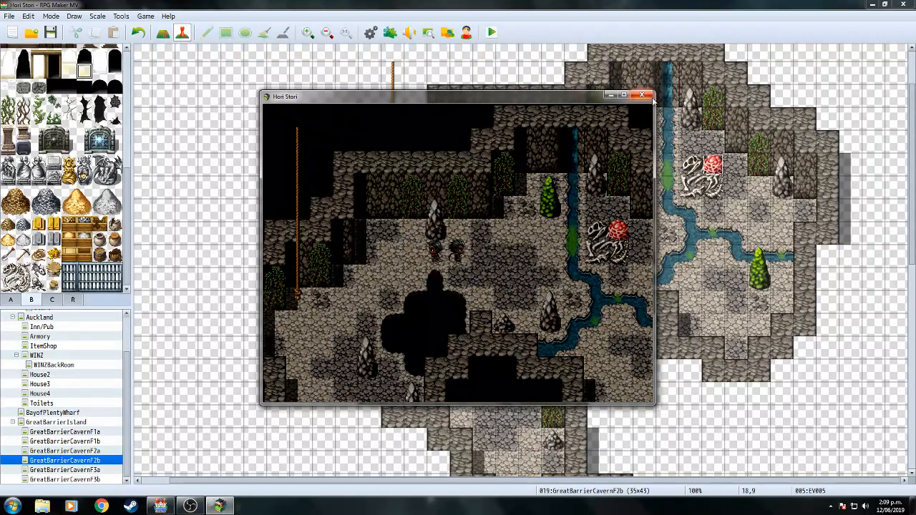
left_click(642, 95)
Add a Control Self Switch A ON command and a second page to the cave event, then save.
double_click(440, 282)
double_click(440, 282)
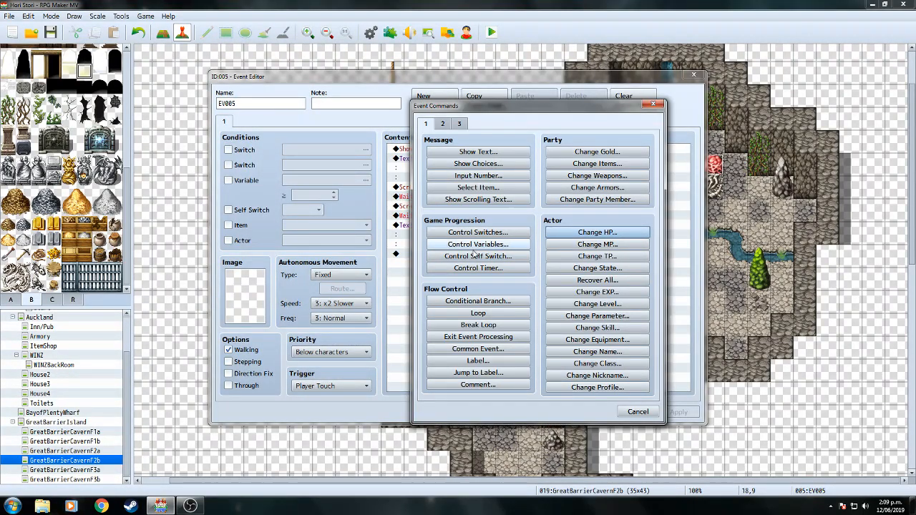
left_click(475, 256)
left_click(522, 299)
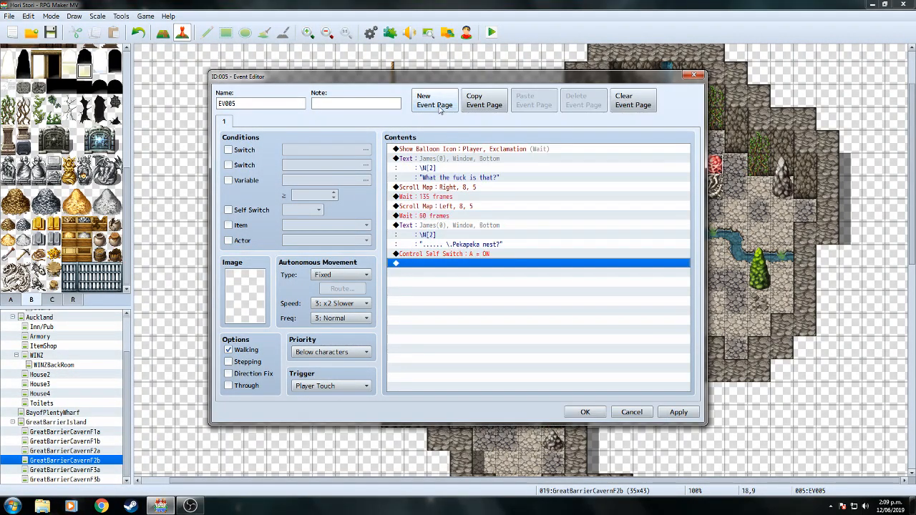
left_click(435, 103)
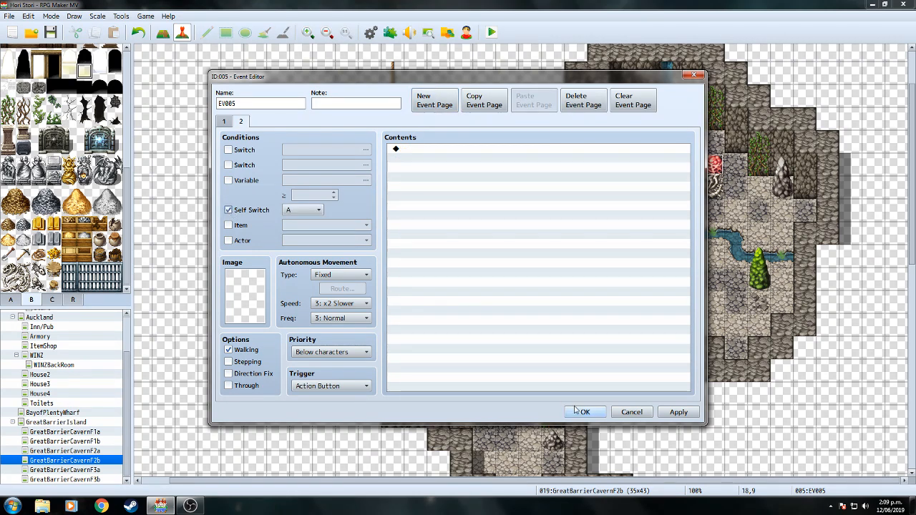
left_click(581, 412)
left_click(50, 32)
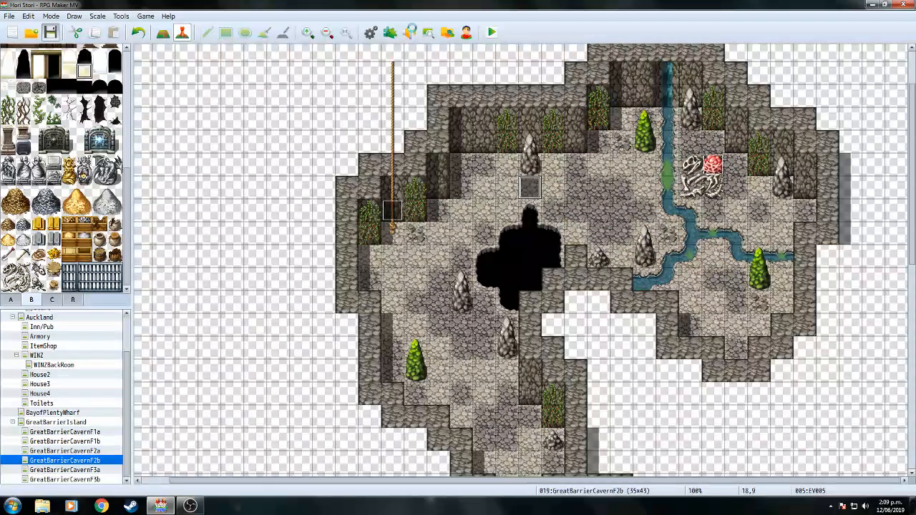
Playtest from File 3, choose to destroy the nest, and attack the Pekapeka Nest.
left_click(491, 36)
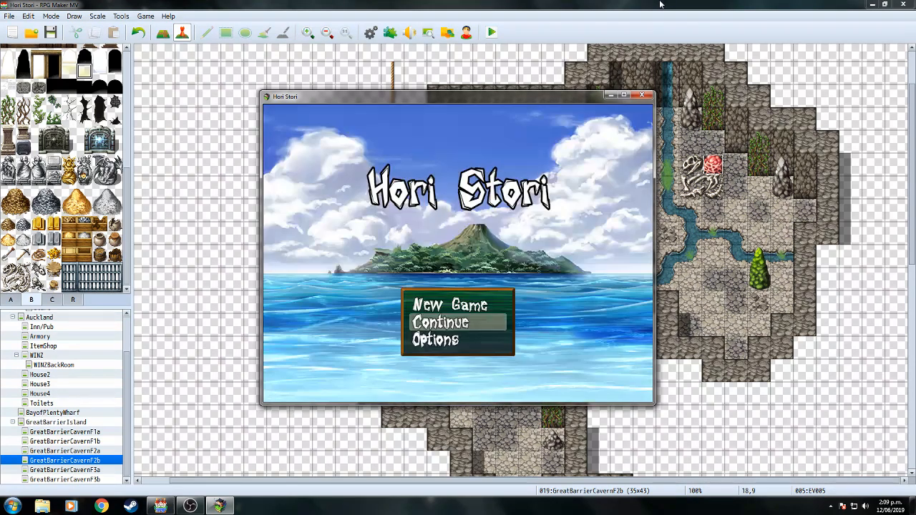
key("Return")
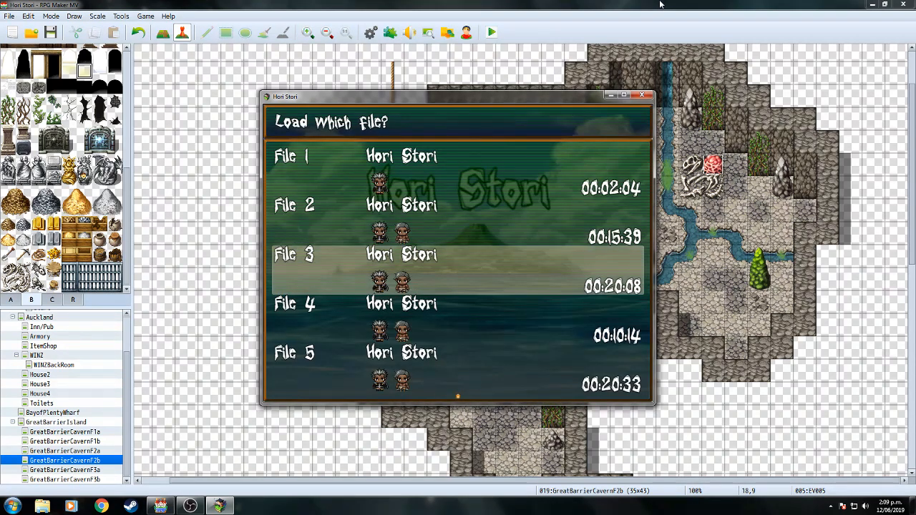
key("Return")
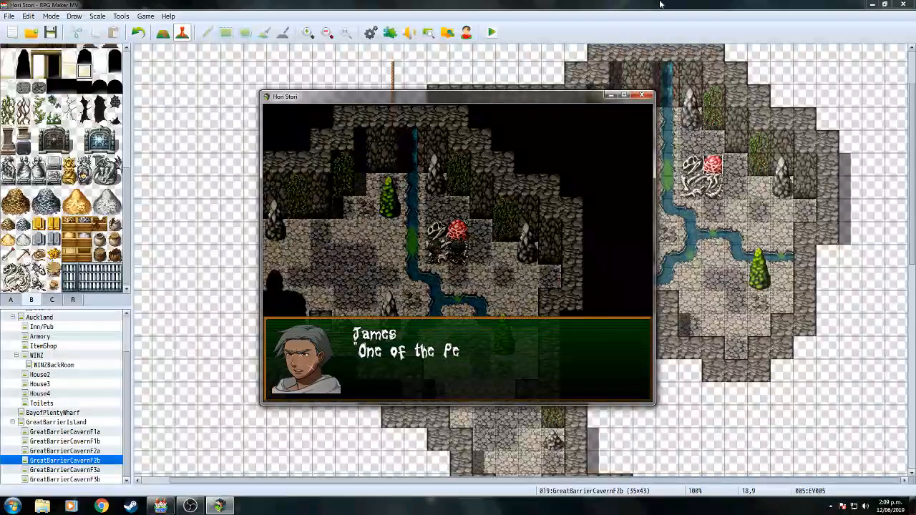
key("Return")
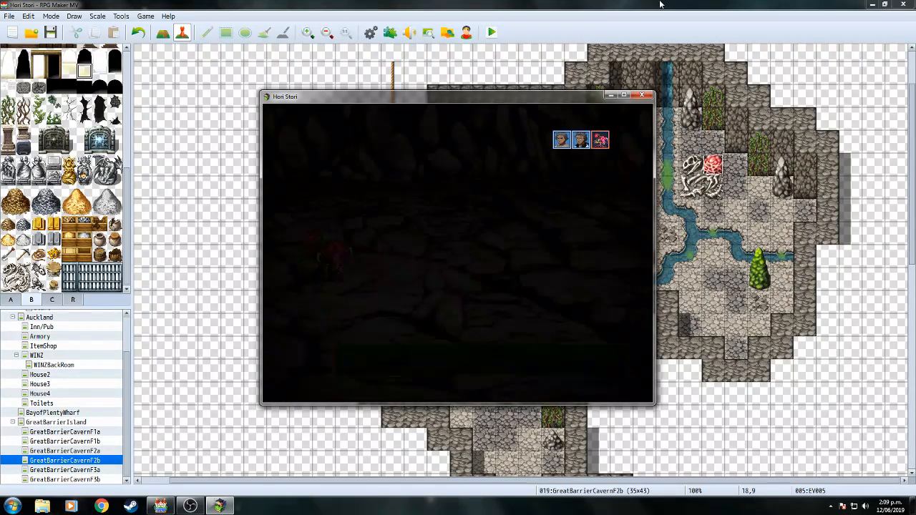
key("Return")
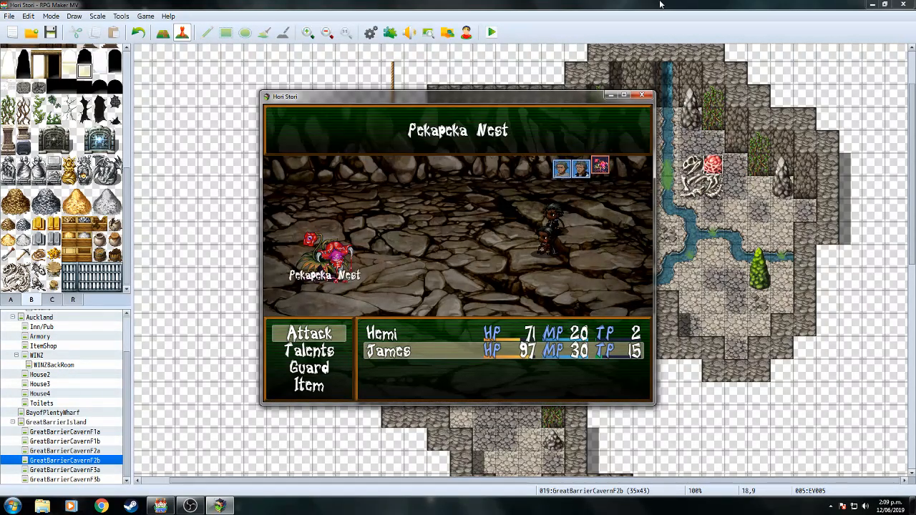
key("Return")
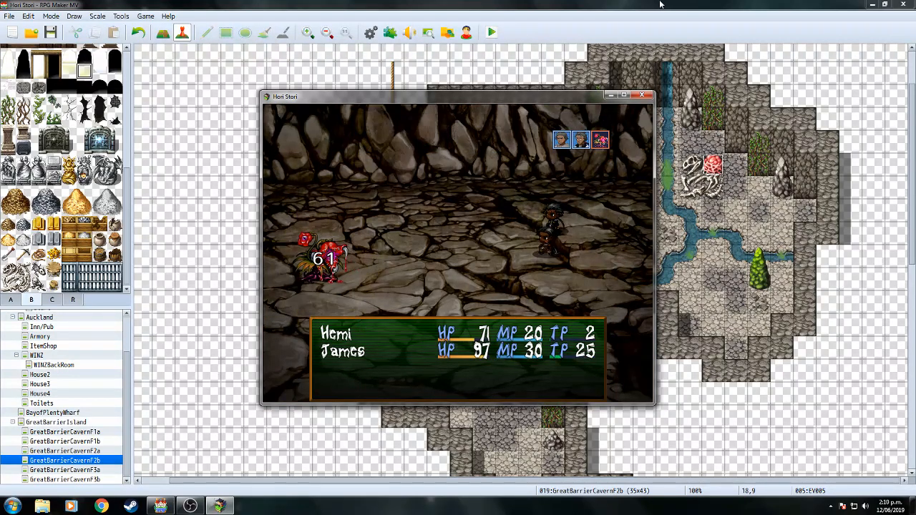
key("Return")
key("Return")
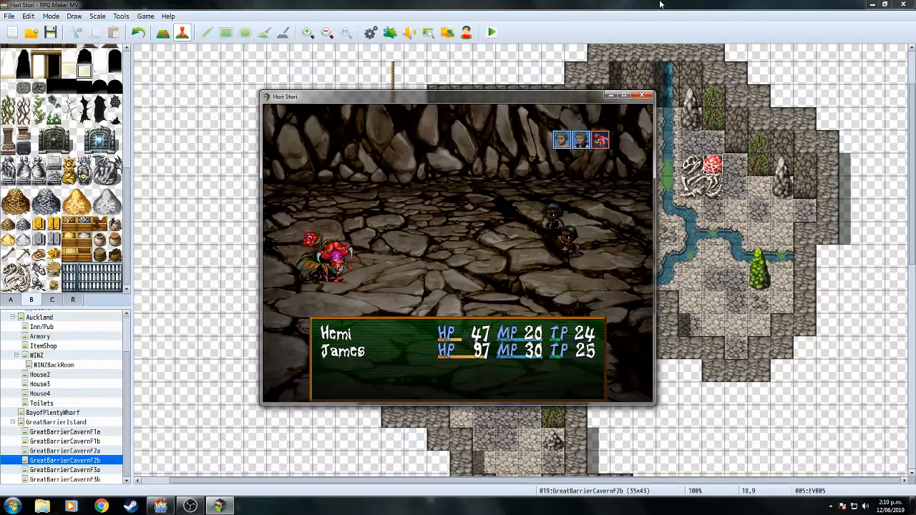
key("Return")
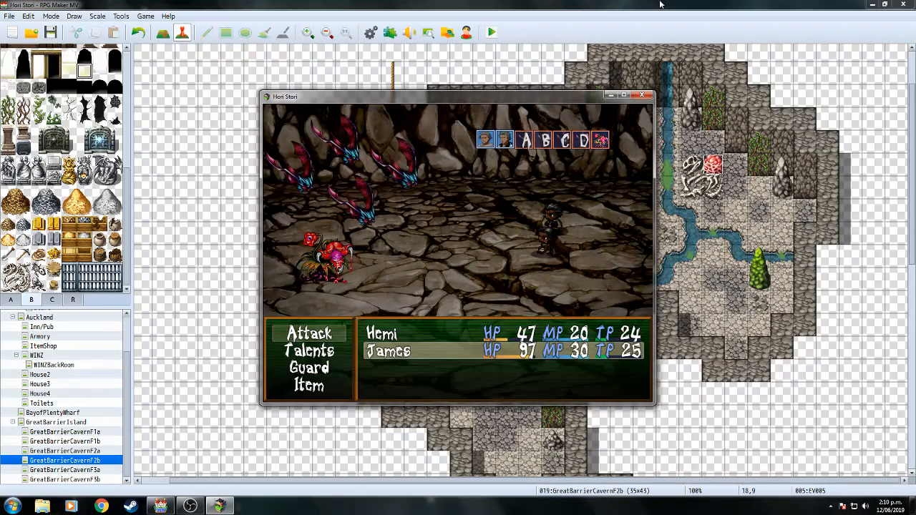
Use the Haka talent on all allies and attack the Pekapeka Nest.
key("Return")
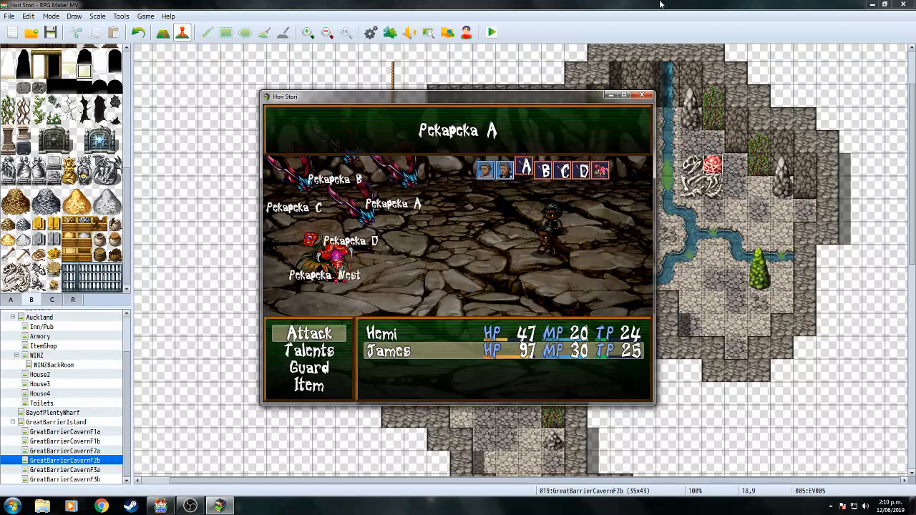
key("Down")
key("Up")
key("Left")
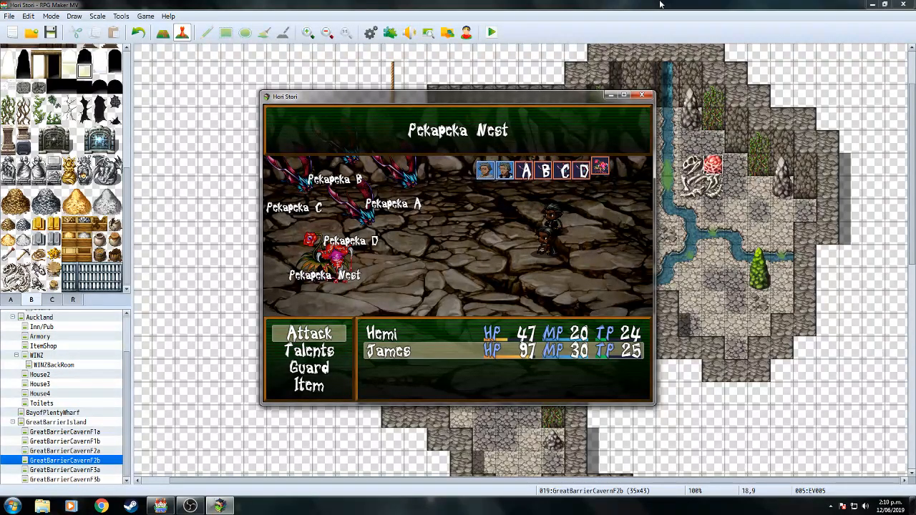
key("Escape")
key("Down")
key("Return")
key("Return")
key("Return")
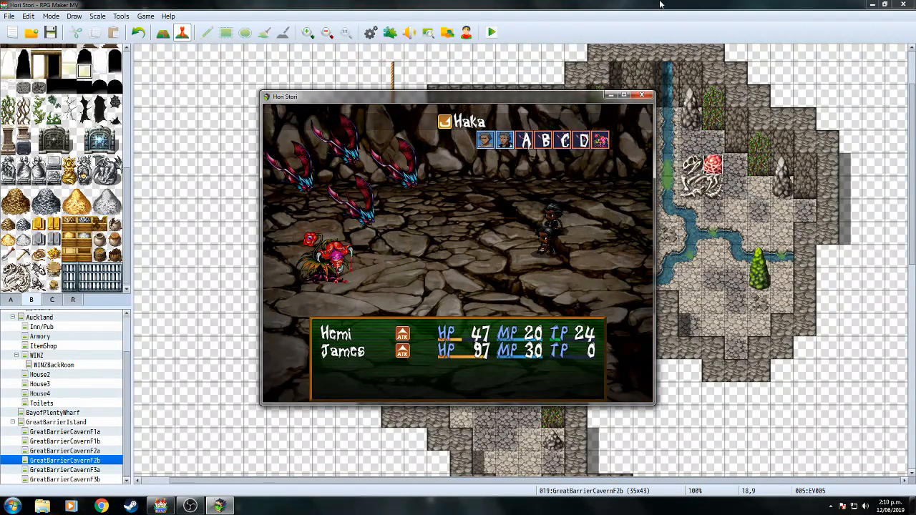
key("Return")
key("Left")
key("Left")
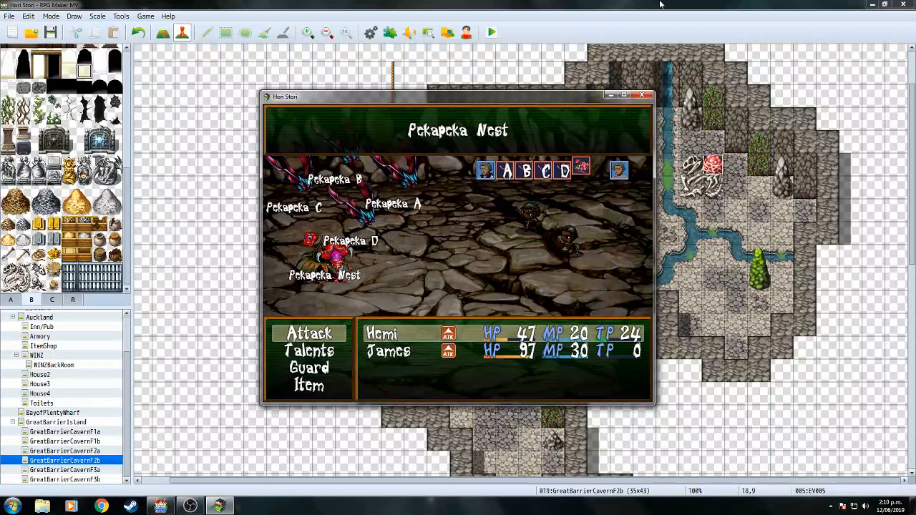
key("Return")
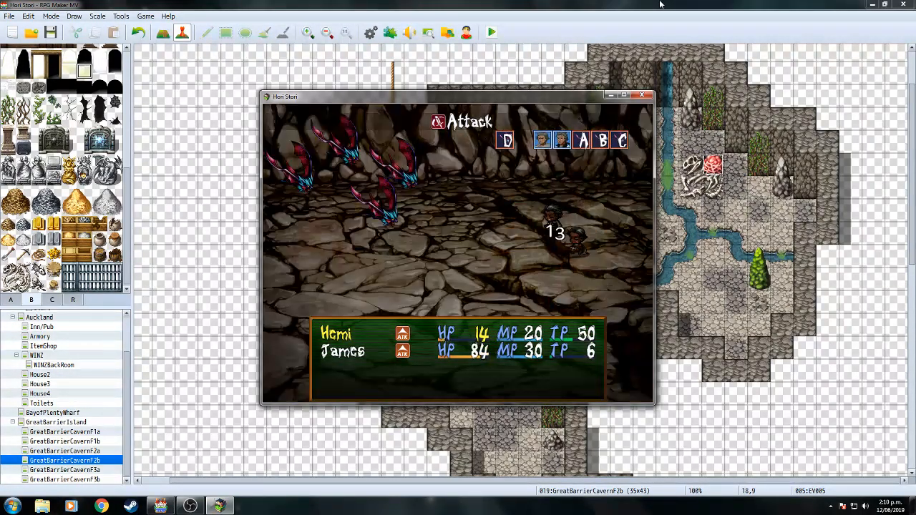
Have Hemi attack Pekapeka D and James attack an enemy.
key("Return")
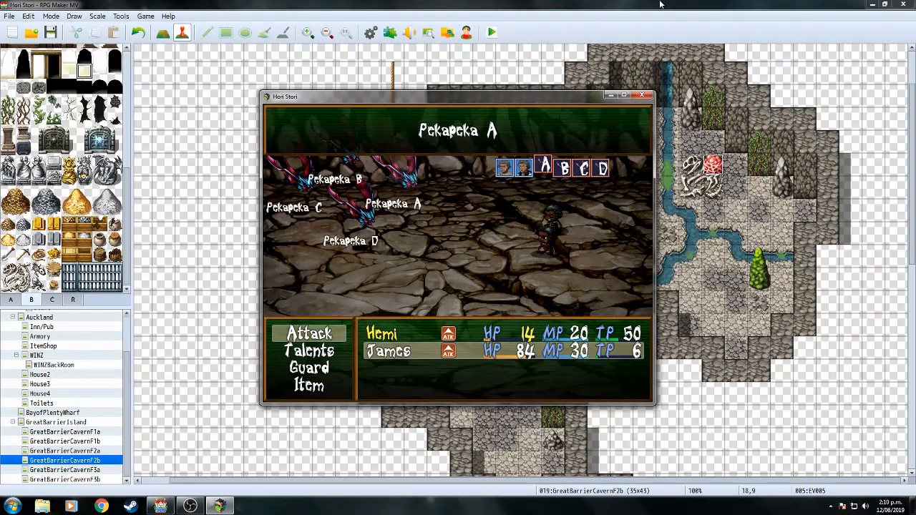
key("Return")
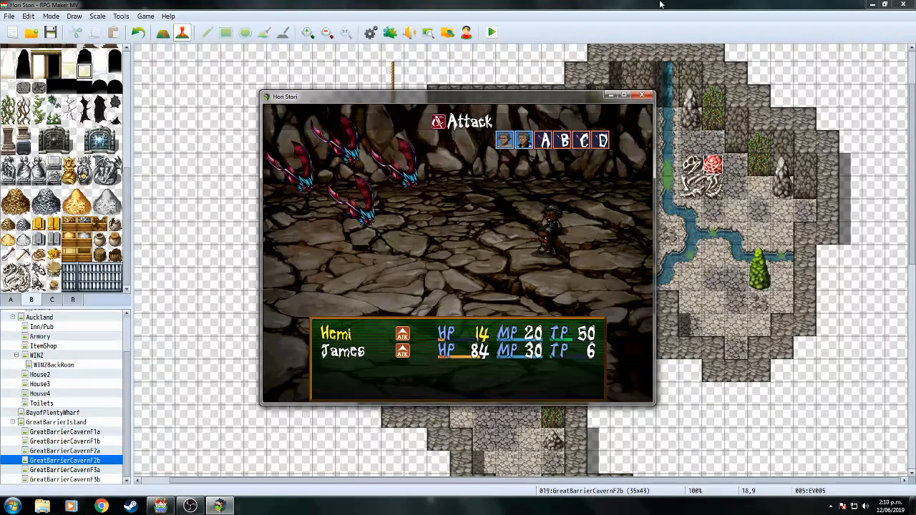
key("Left")
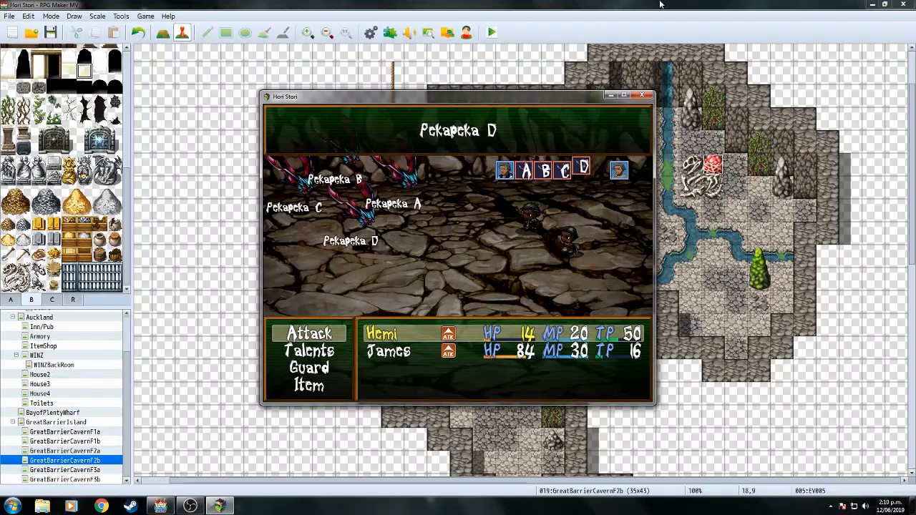
key("Return")
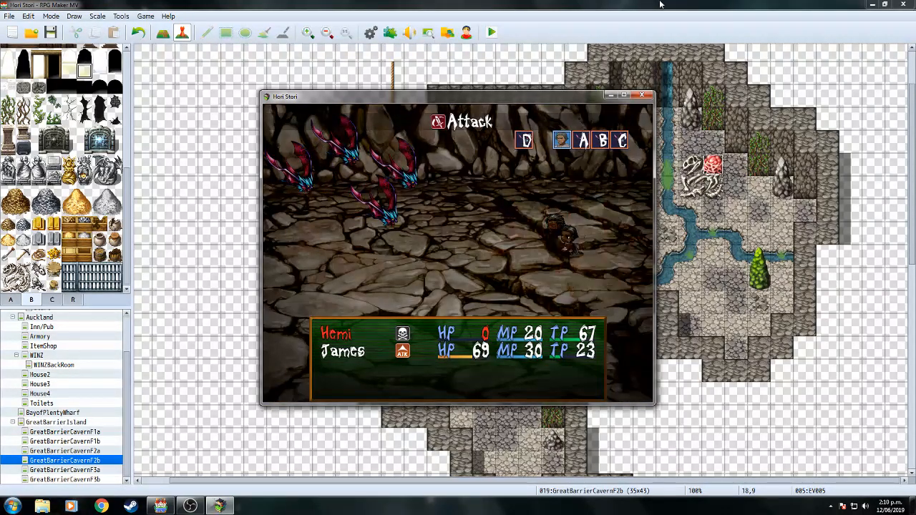
key("Return")
key("Return")
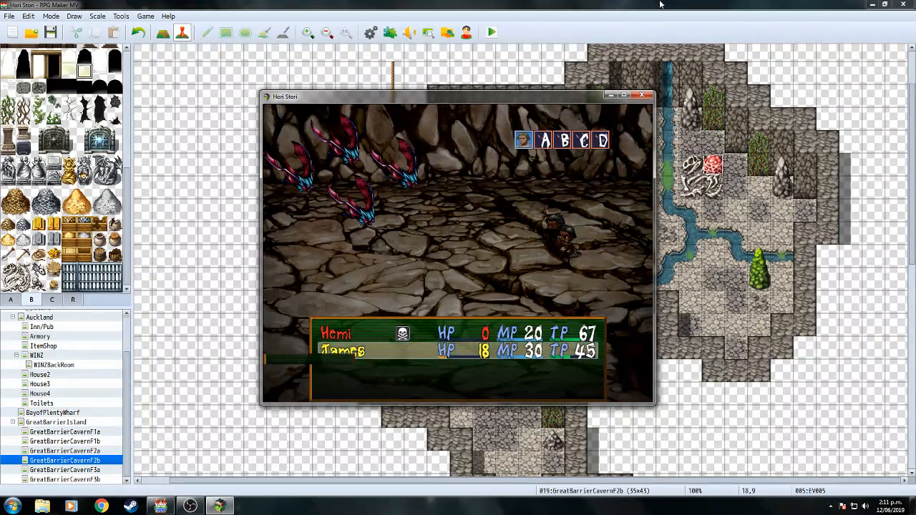
Use a Health Herb on James, then close the test game after the party's defeat.
key("Down")
key("Down")
key("Down")
key("Return")
key("Return")
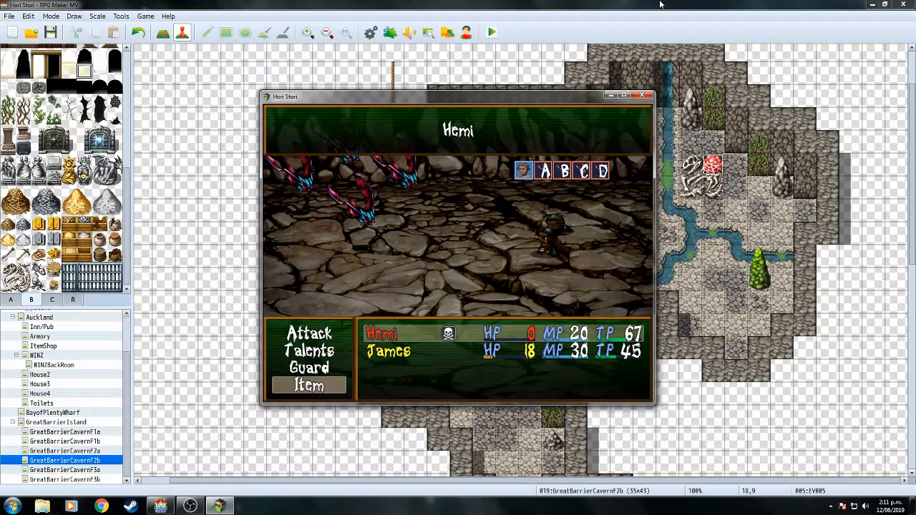
key("Down")
key("Return")
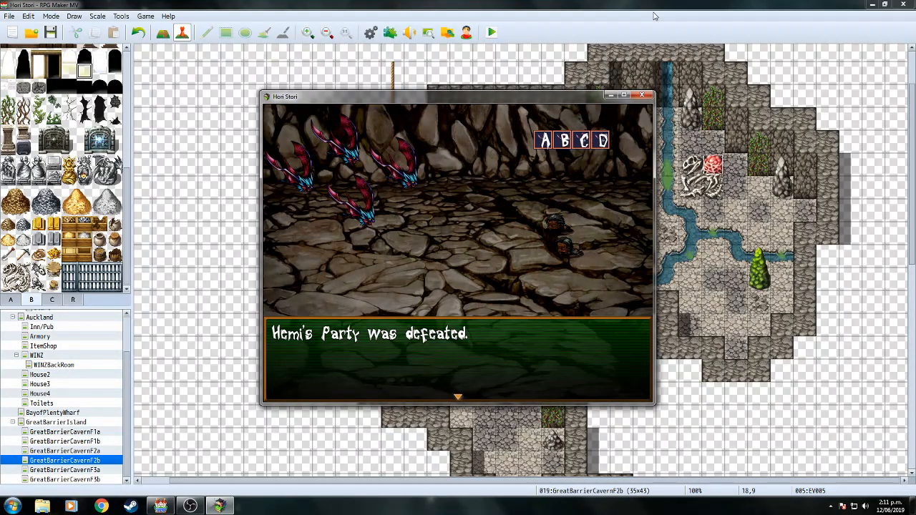
left_click(642, 95)
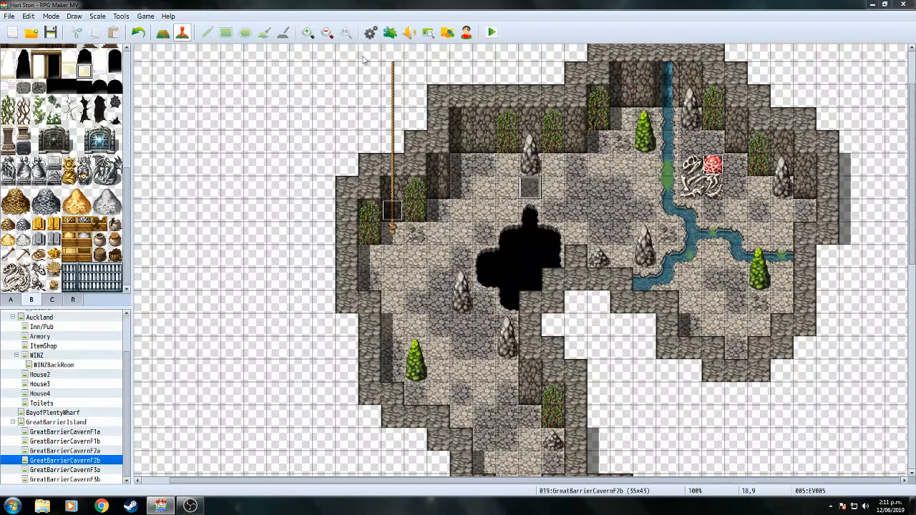
key("F9")
left_click(219, 187)
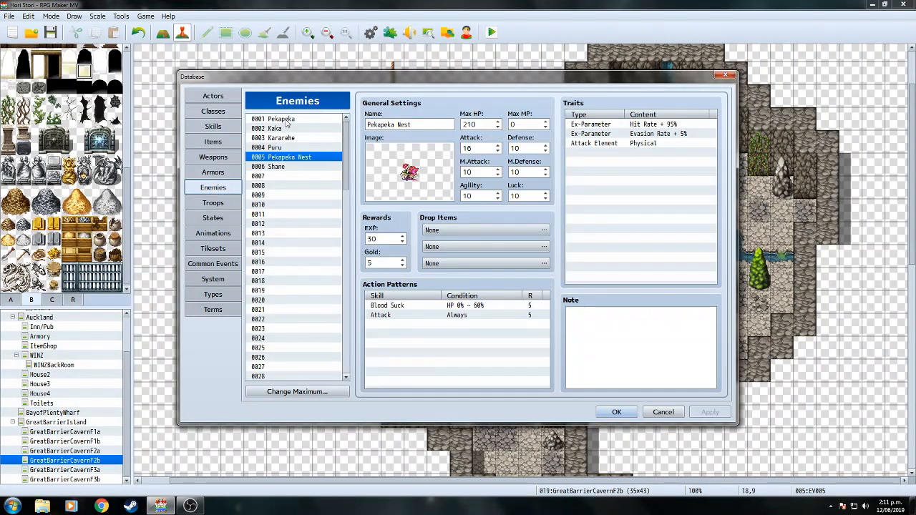
left_click(290, 119)
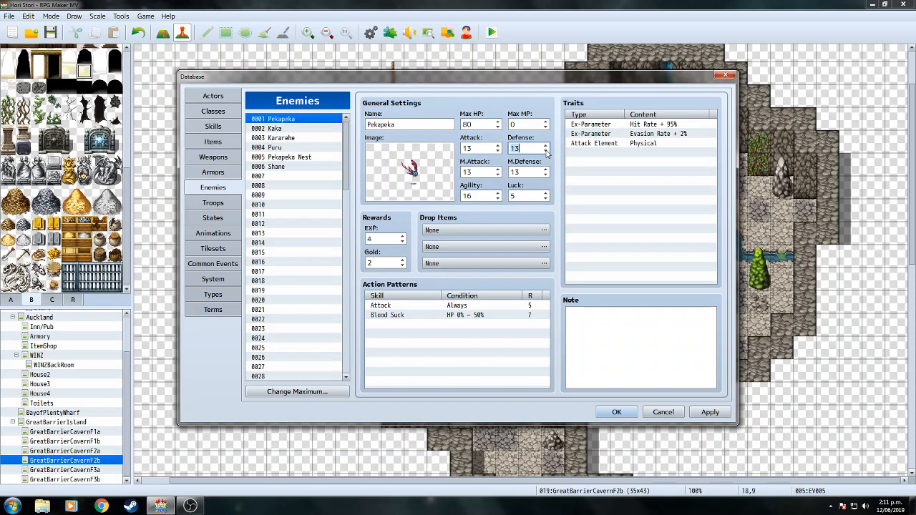
left_click(616, 413)
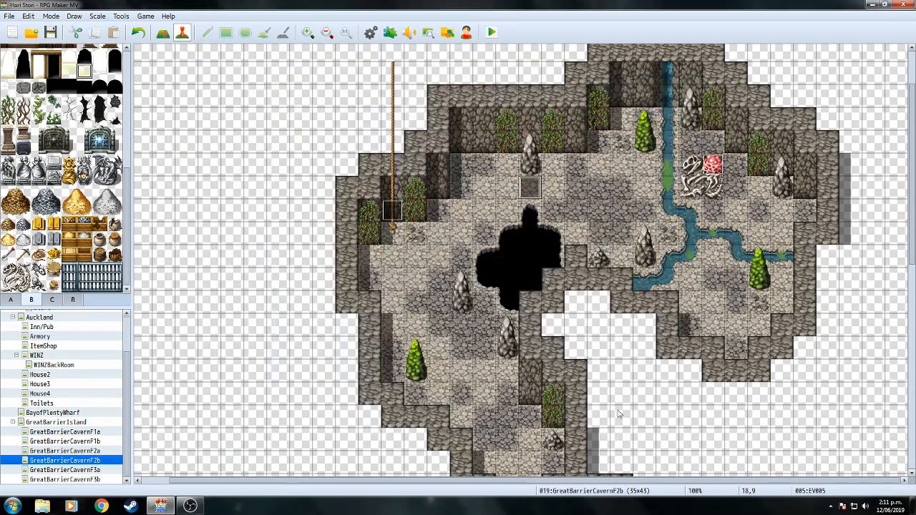
Create a new event beside the nest with the Player Touch trigger.
double_click(743, 169)
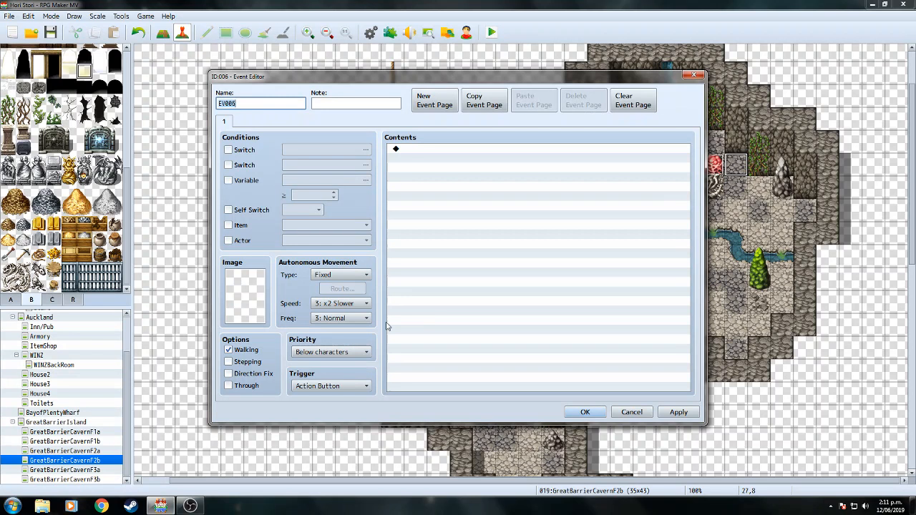
left_click(364, 390)
left_click(351, 409)
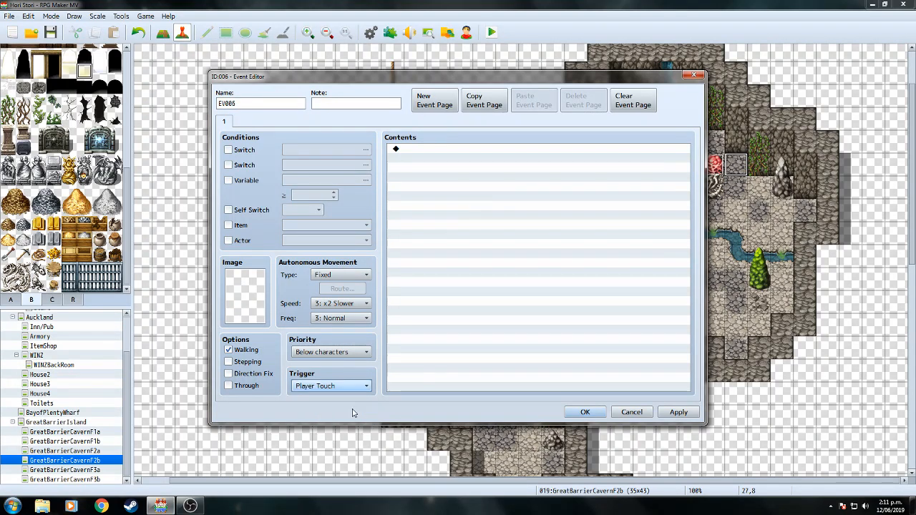
Give the event a Change Items command adding one Perfect Herb, then inspect nest event EV003.
double_click(482, 205)
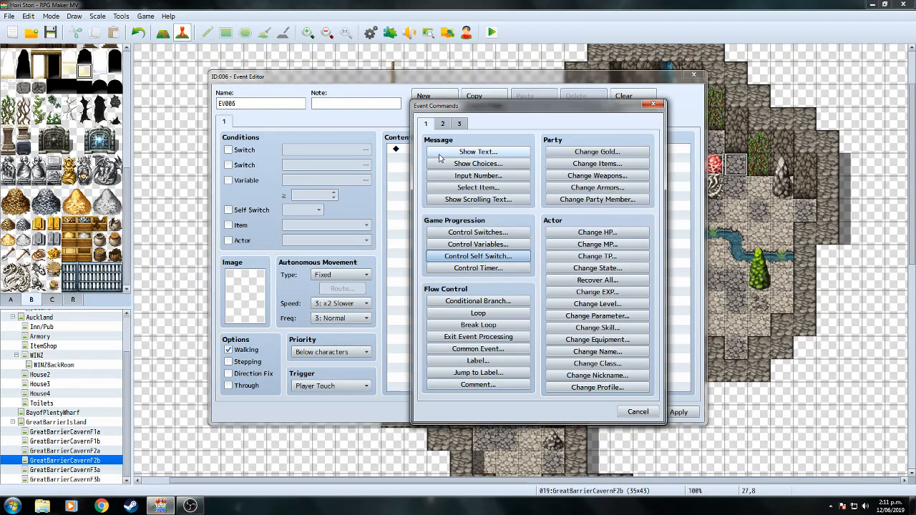
left_click(597, 164)
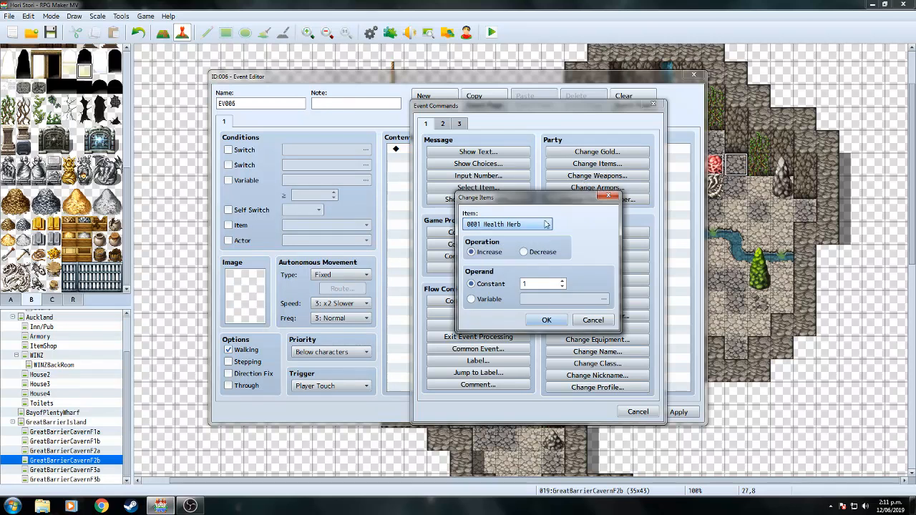
left_click(547, 225)
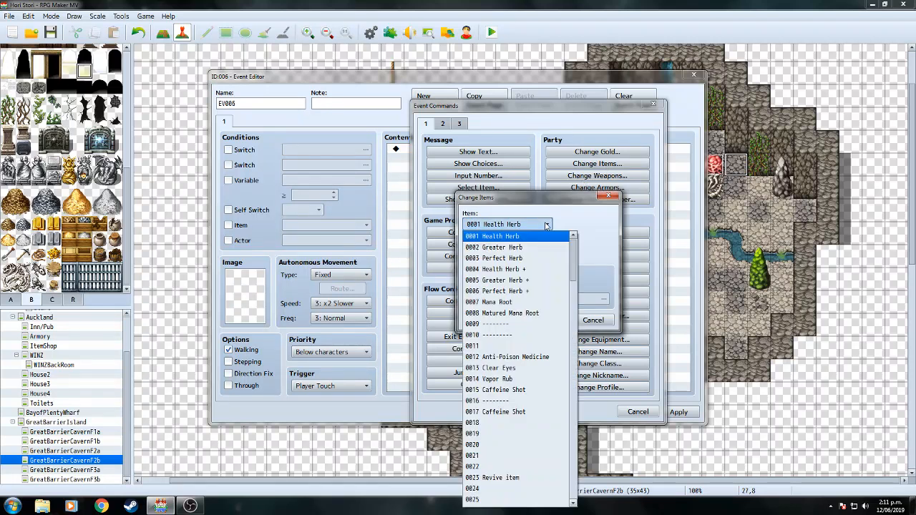
left_click(528, 291)
left_click(546, 322)
left_click(582, 411)
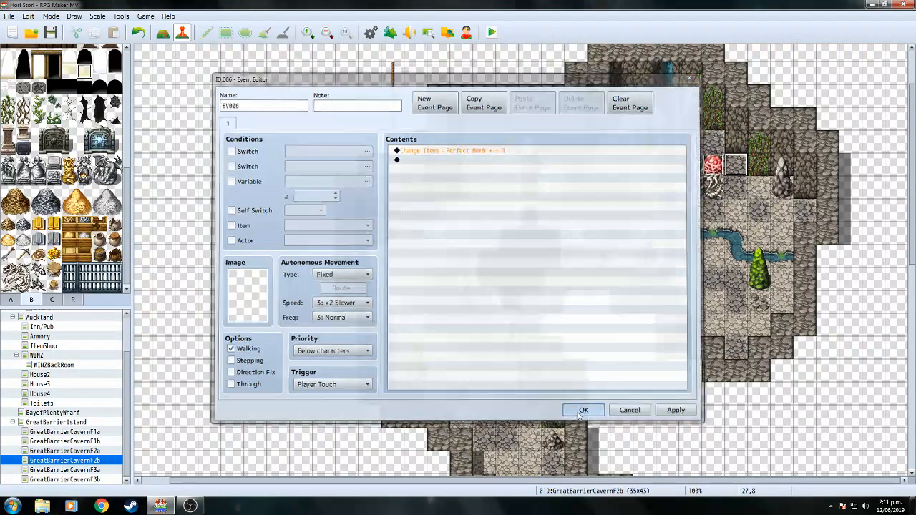
double_click(718, 169)
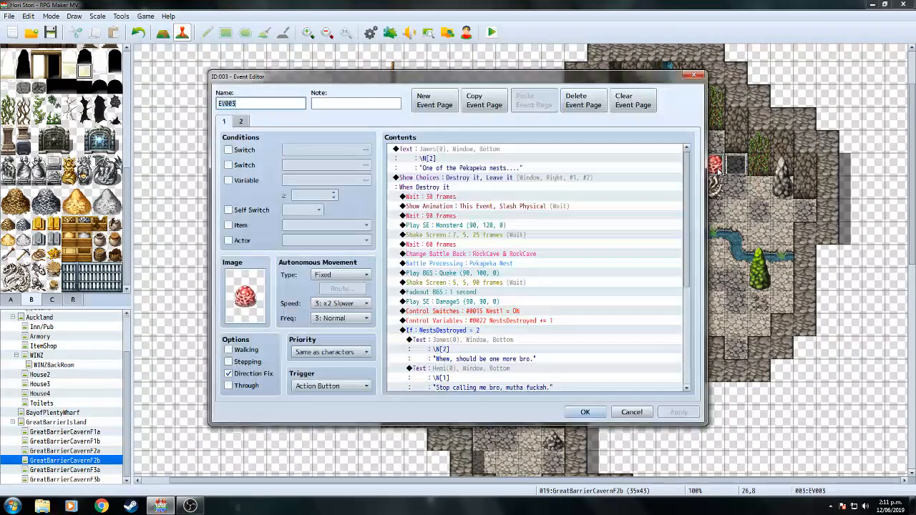
left_click(597, 414)
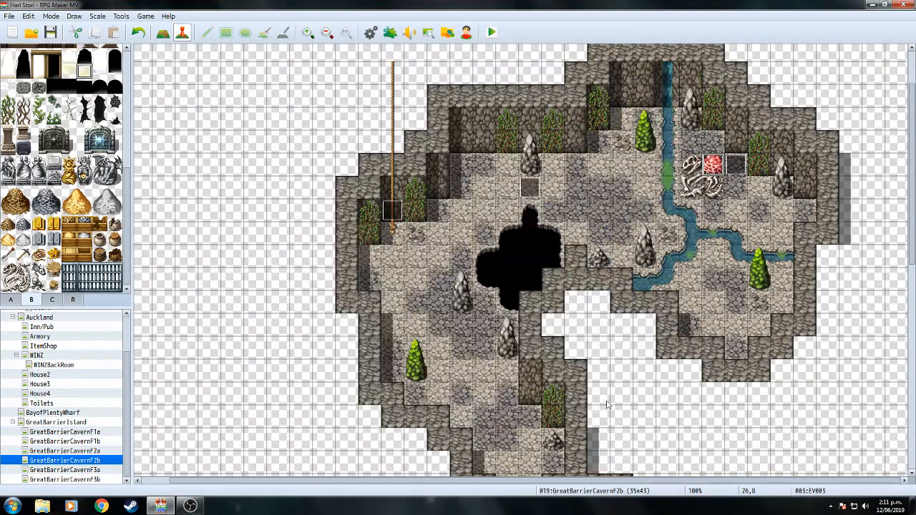
Review the AfterBattleRevive common event's Hemi and James revive blocks, then save and playtest.
left_click(372, 34)
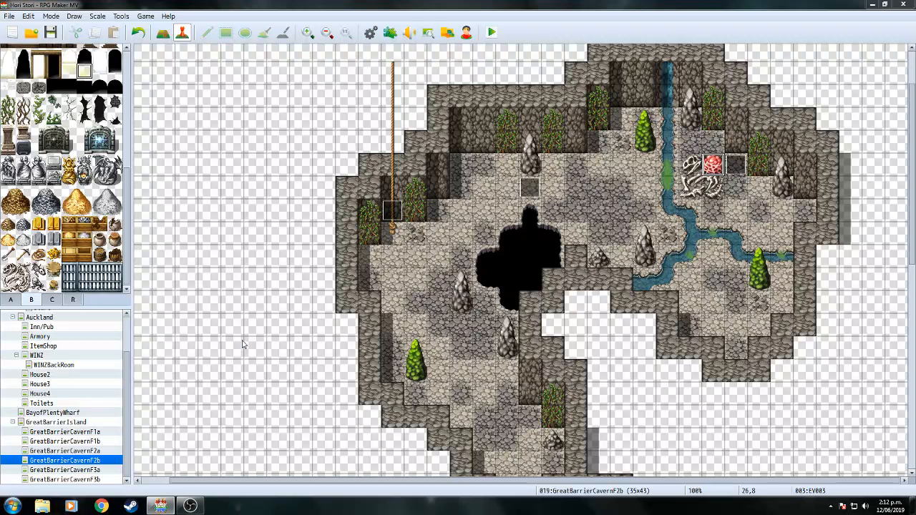
left_click(225, 265)
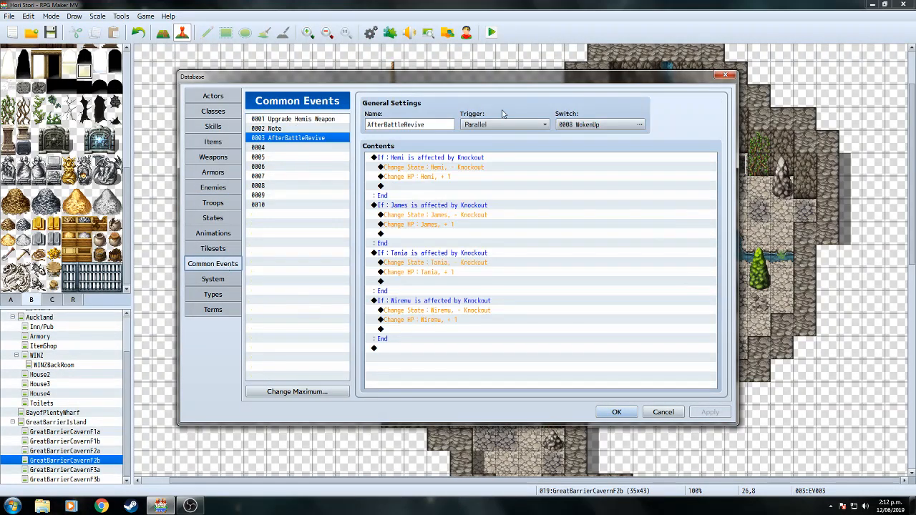
left_click(497, 184)
left_click(489, 232)
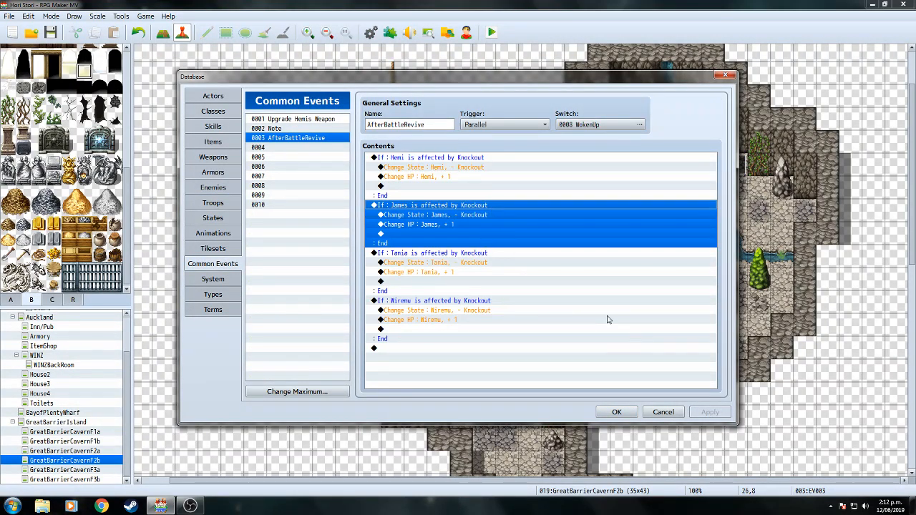
double_click(439, 125)
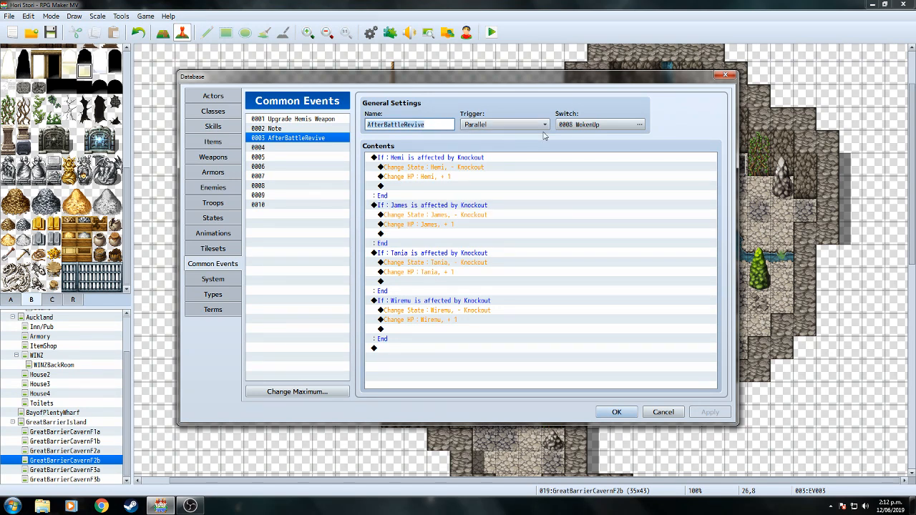
left_click(617, 415)
left_click(494, 34)
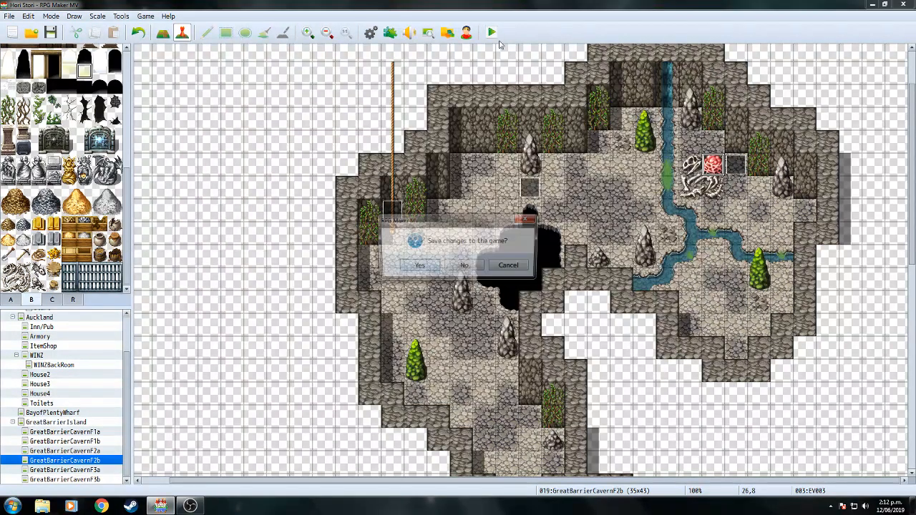
left_click(418, 266)
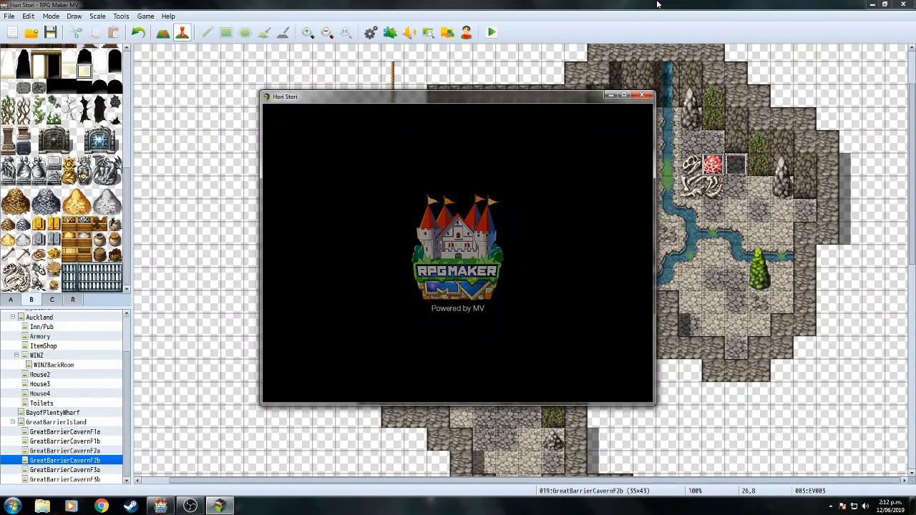
Continue the saved game, walk right through the cave, and check the herbs in the inventory.
key("Return")
key("Return")
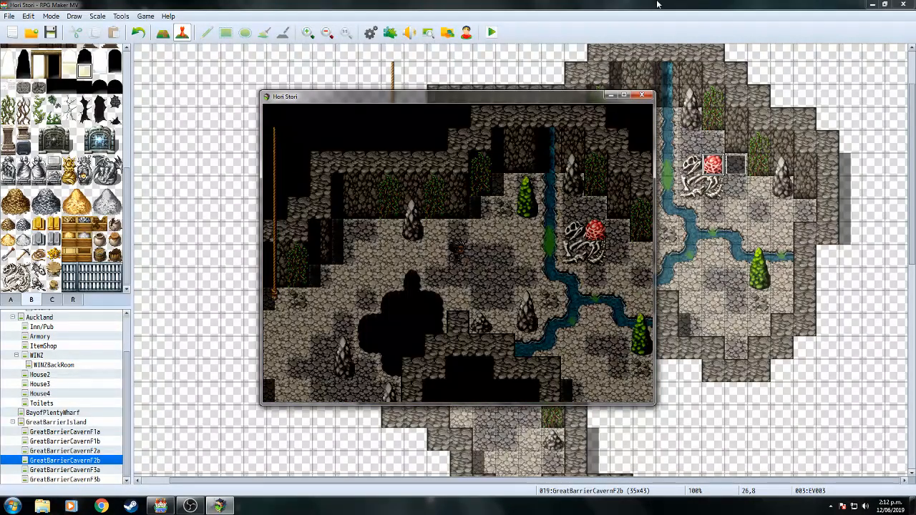
key("Right")
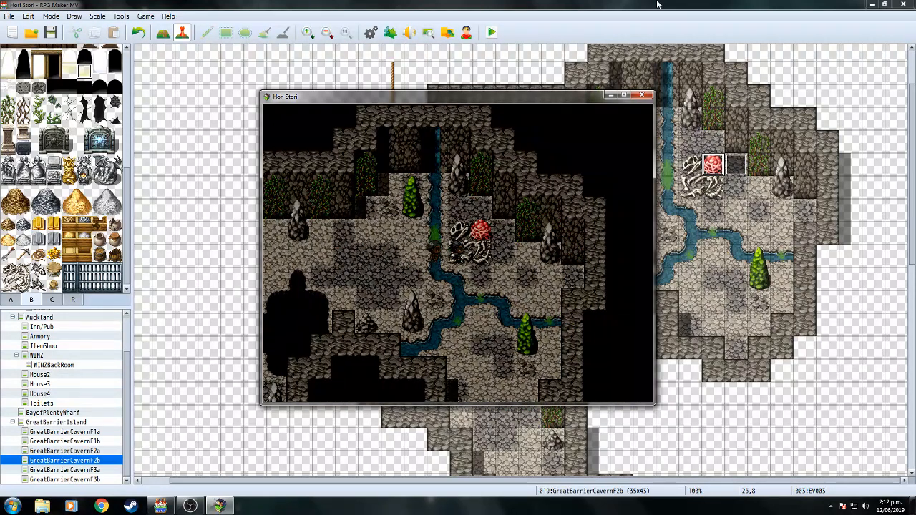
key("Right")
key("Escape")
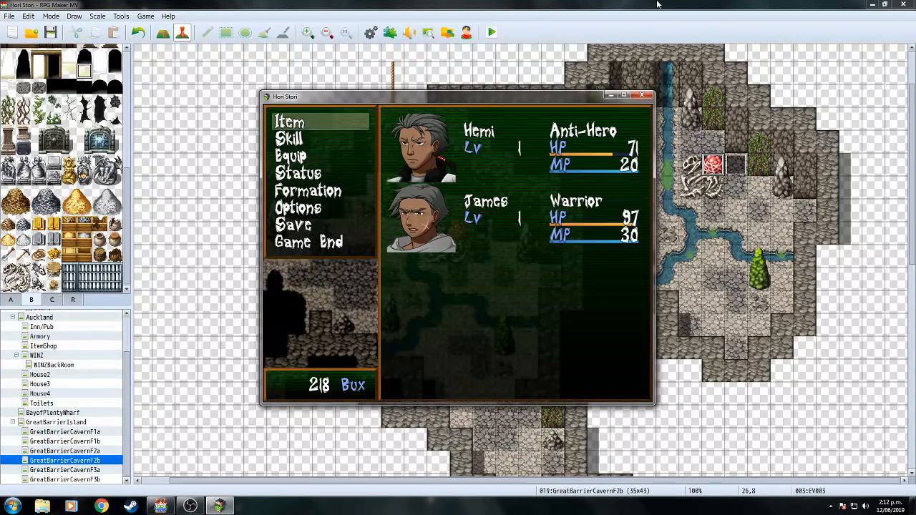
key("Return")
key("Return")
key("Right")
key("Escape")
key("Escape")
key("Escape")
Walk up to the Pekapeka nest and choose to destroy it.
key("Up")
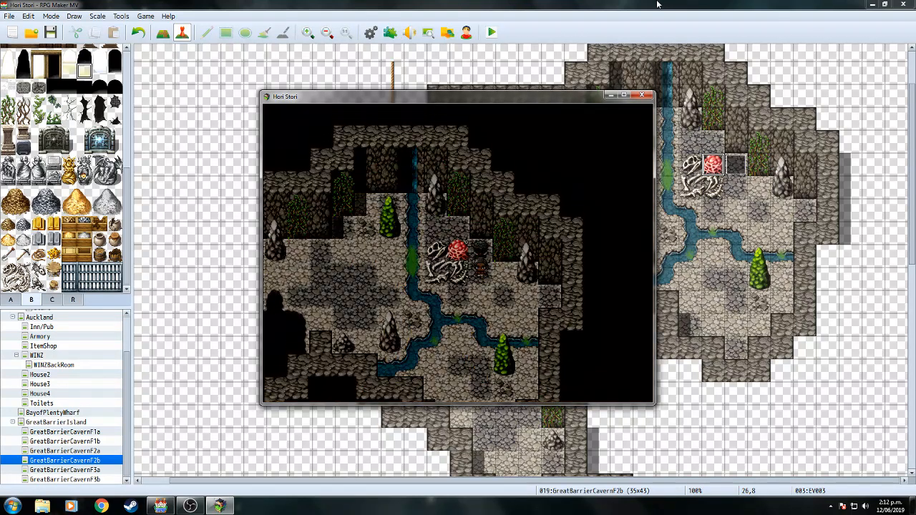
key("Up")
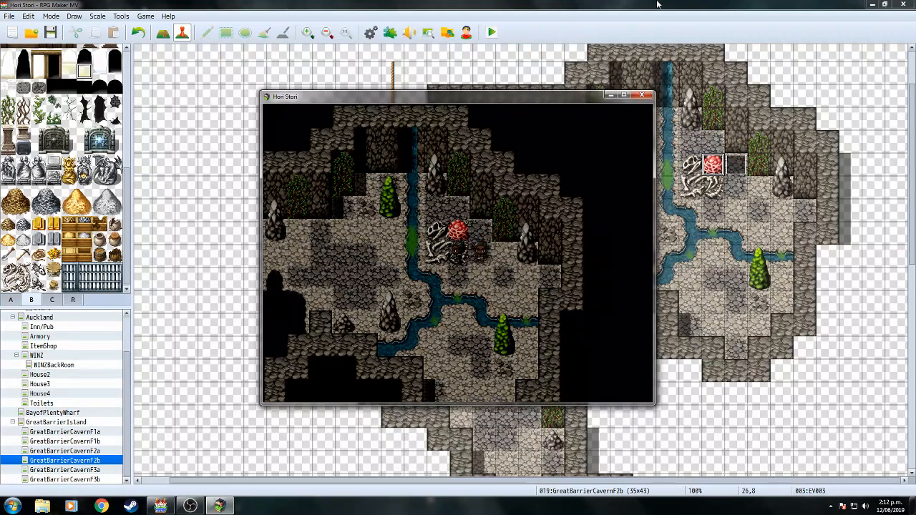
key("Left")
key("Return")
key("Return")
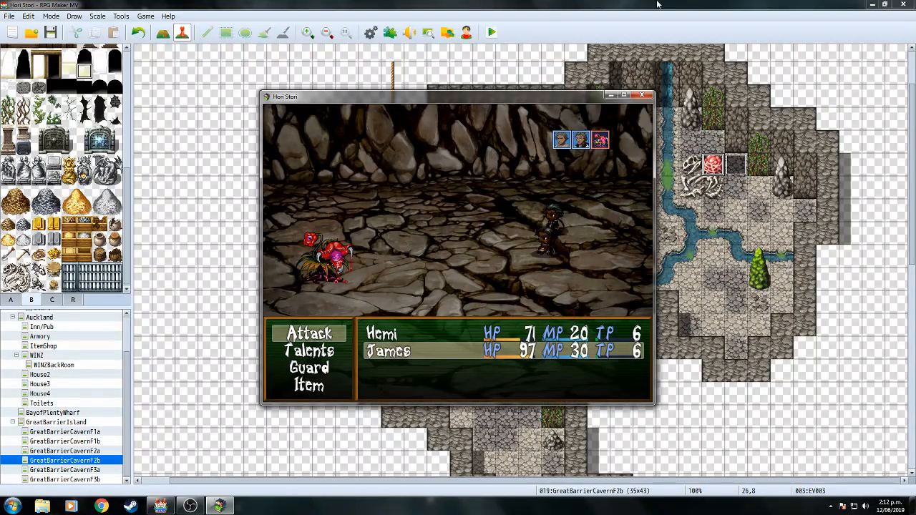
Attack the Pekapeka Nest for three turns, past the Pekapeka emerged message.
key("Return")
key("Return")
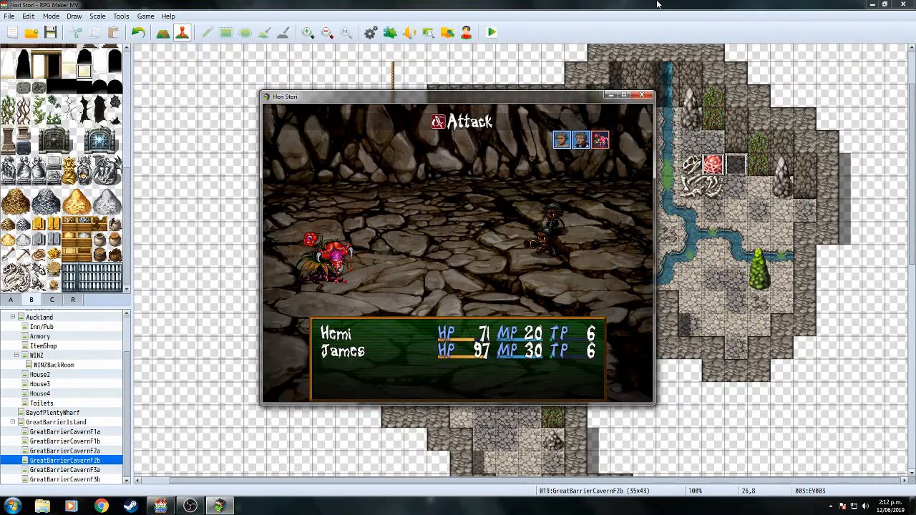
key("Return")
key("Return")
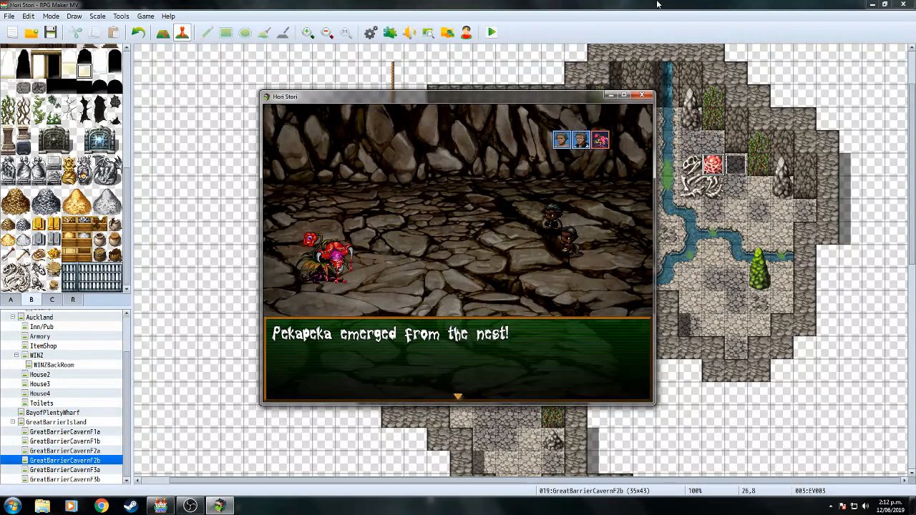
key("Return")
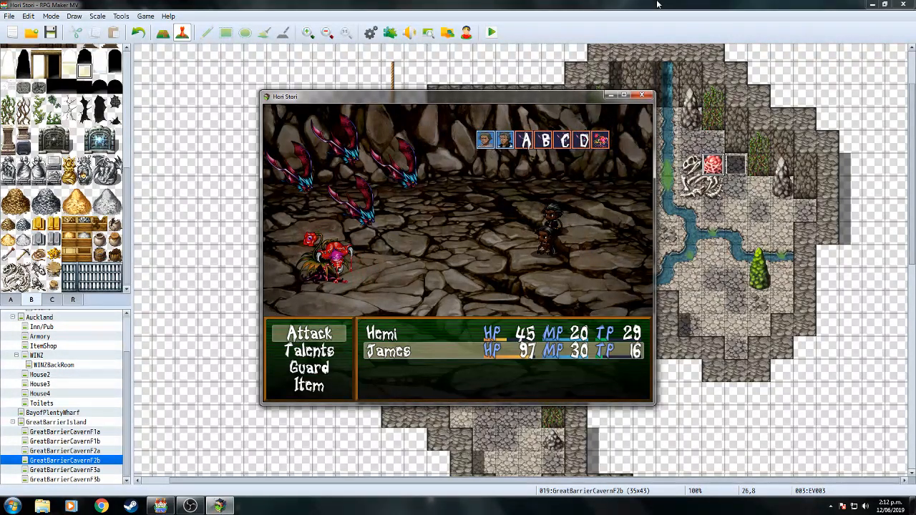
key("Return")
key("Down")
key("Down")
key("Return")
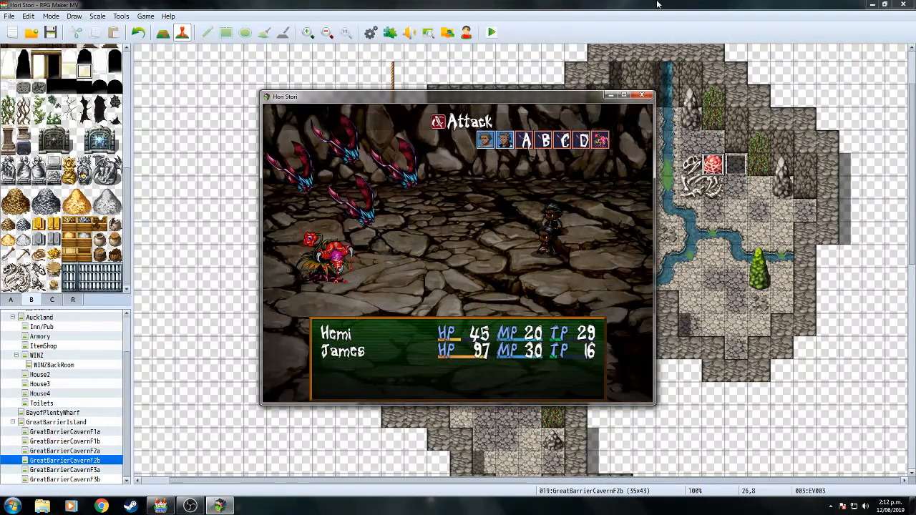
key("Return")
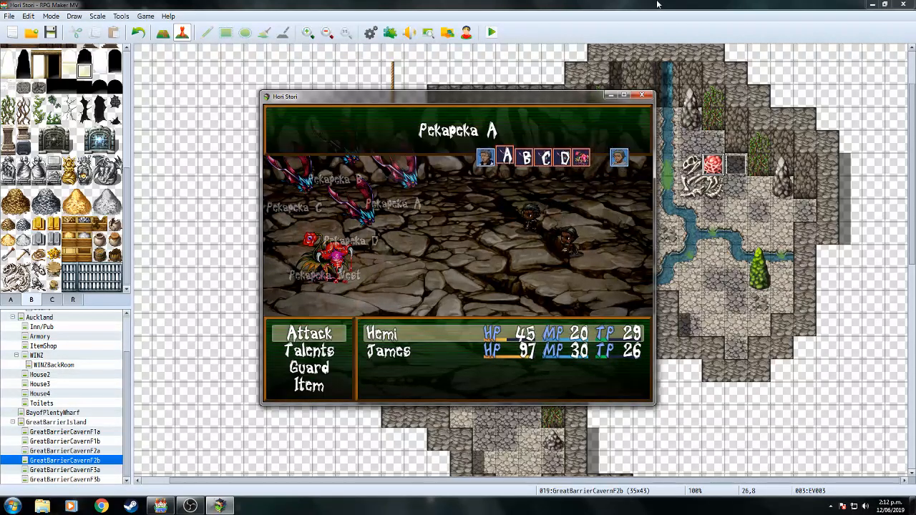
key("Down")
key("Down")
key("Return")
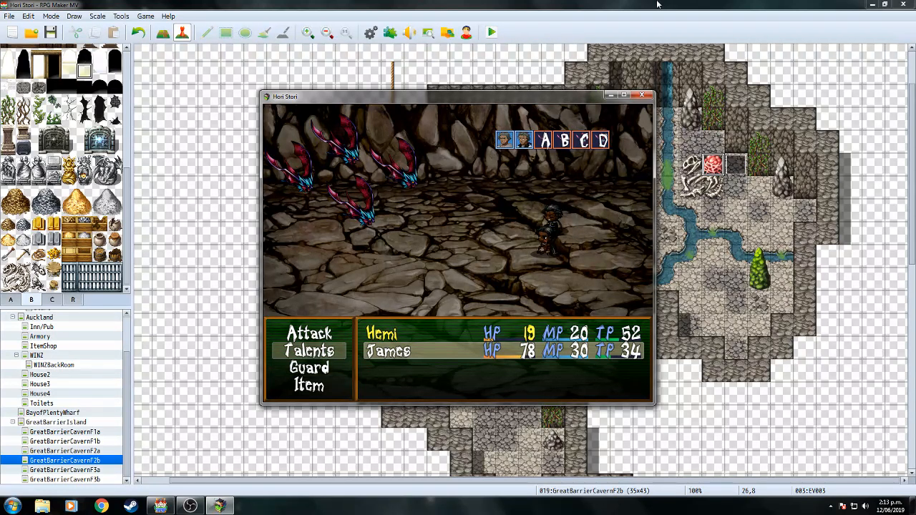
Cast Haka, attack Pekapeka A and D, then use a Perfect Herb on all allies.
key("Return")
key("Return")
key("Return")
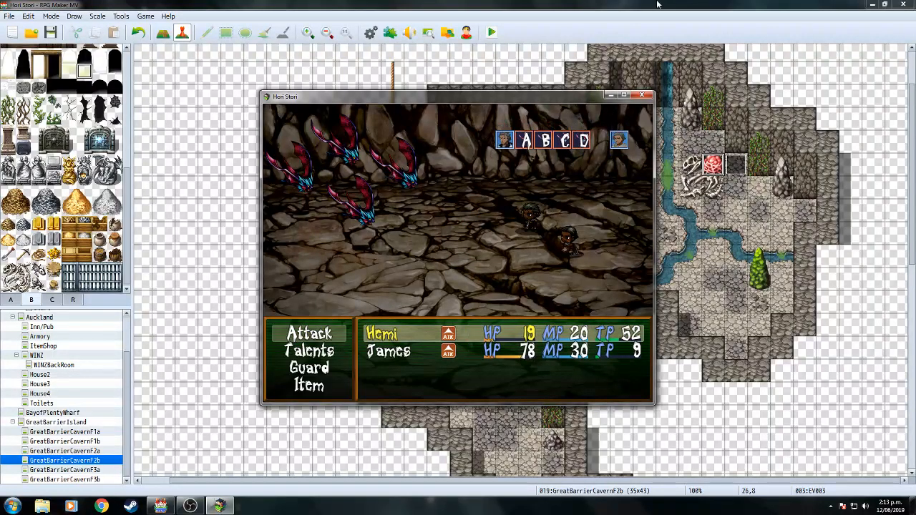
key("Return")
key("Return")
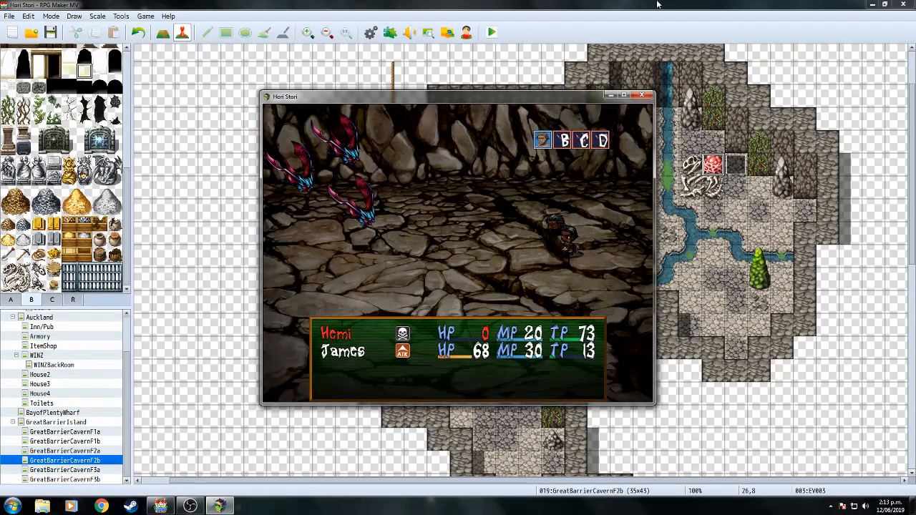
key("Return")
key("Return")
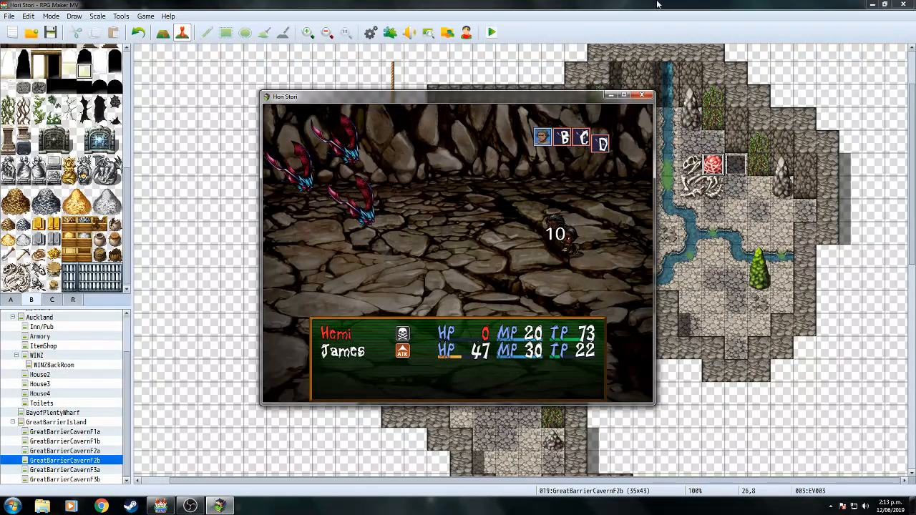
key("Return")
key("Return")
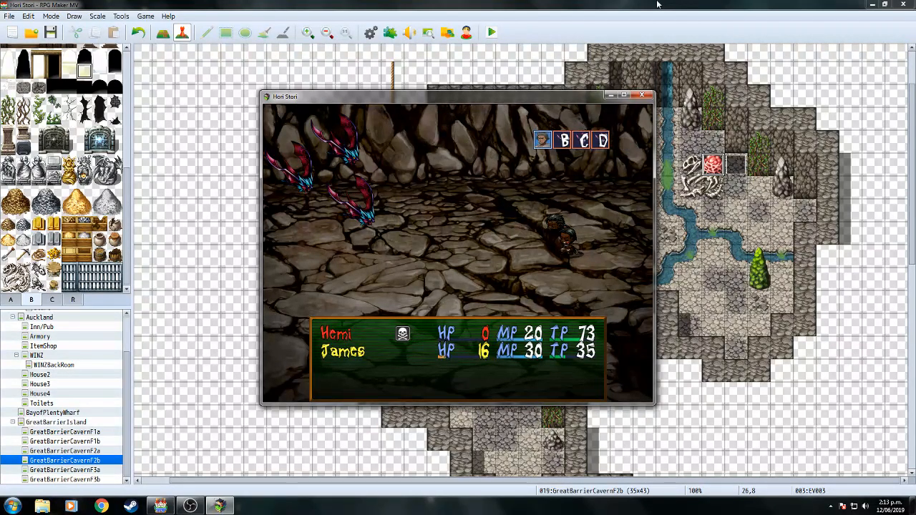
key("Down")
key("Down")
key("Down")
key("Return")
key("Right")
key("Return")
key("Return")
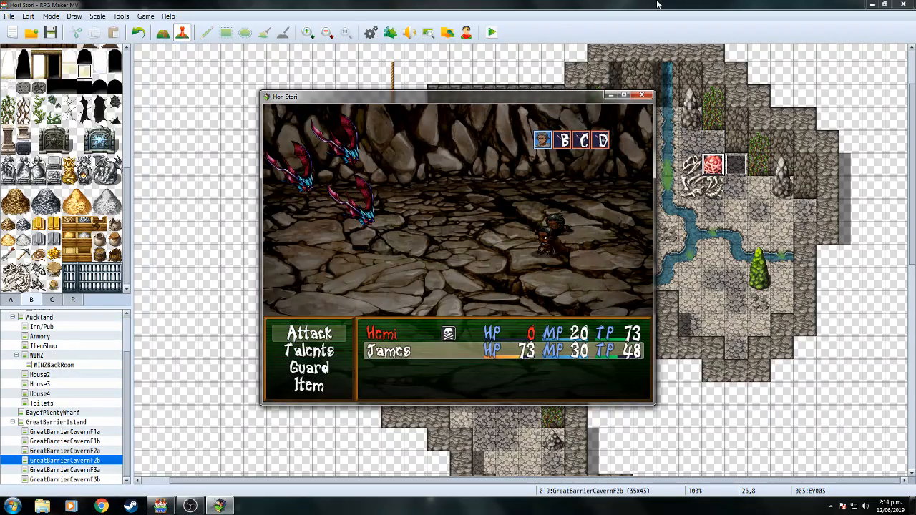
Cast Haka again, have James attack, and use another Perfect Herb on the party.
key("Return")
key("Return")
key("Return")
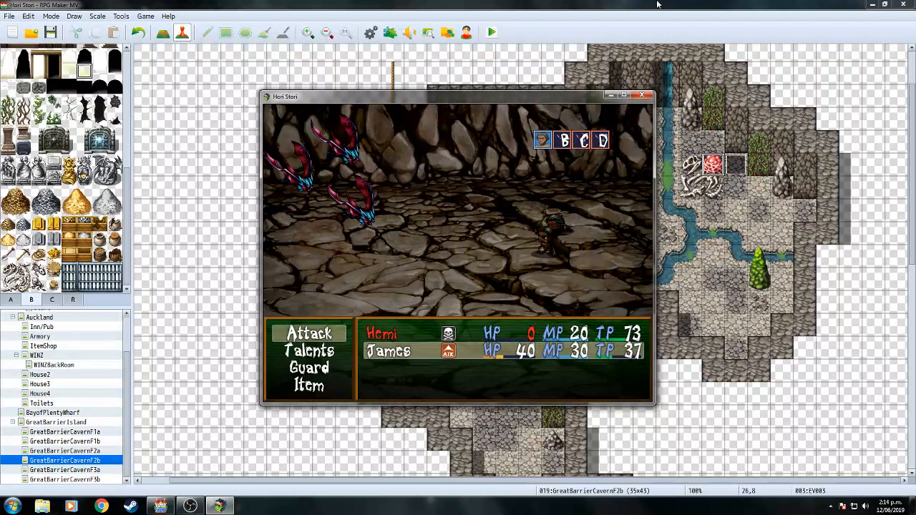
key("Return")
key("Return")
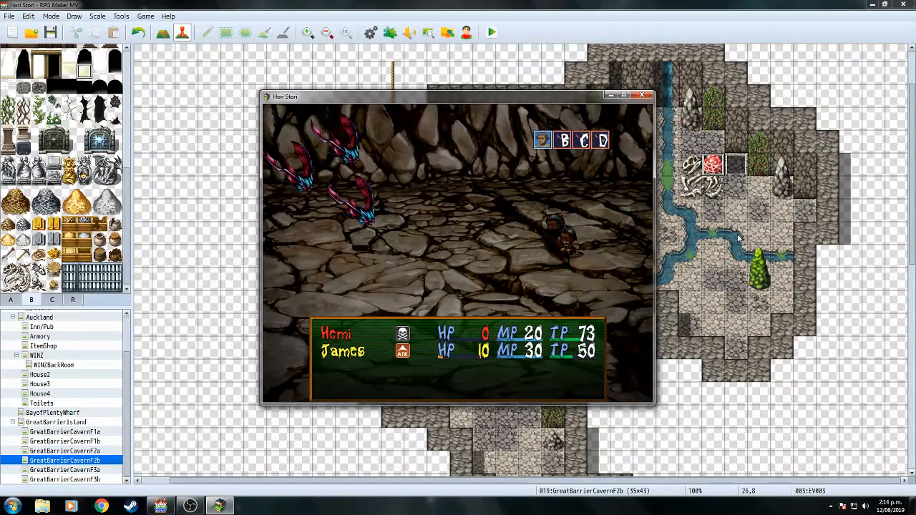
key("Down")
key("Down")
key("Down")
key("Return")
key("Right")
key("Return")
key("Return")
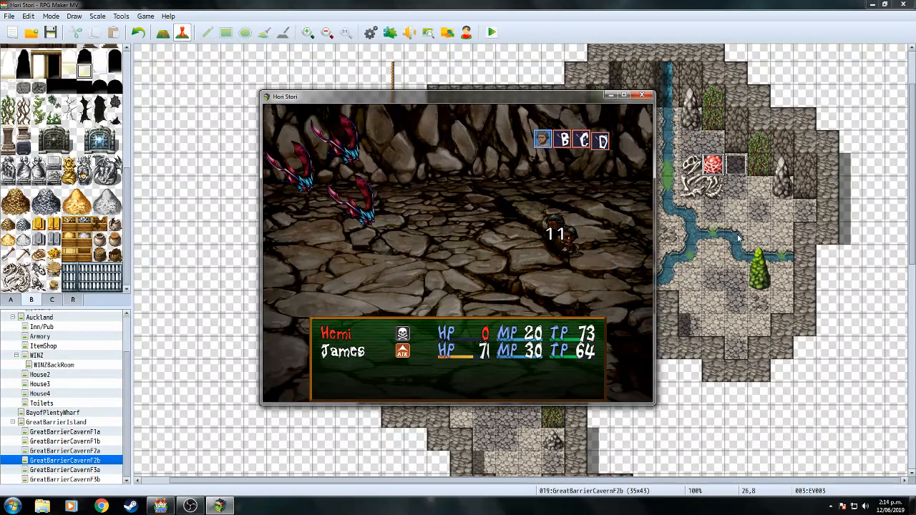
Cast Haka, attack a Pekapeka, and bring up the battle item list.
key("Return")
key("Return")
key("Return")
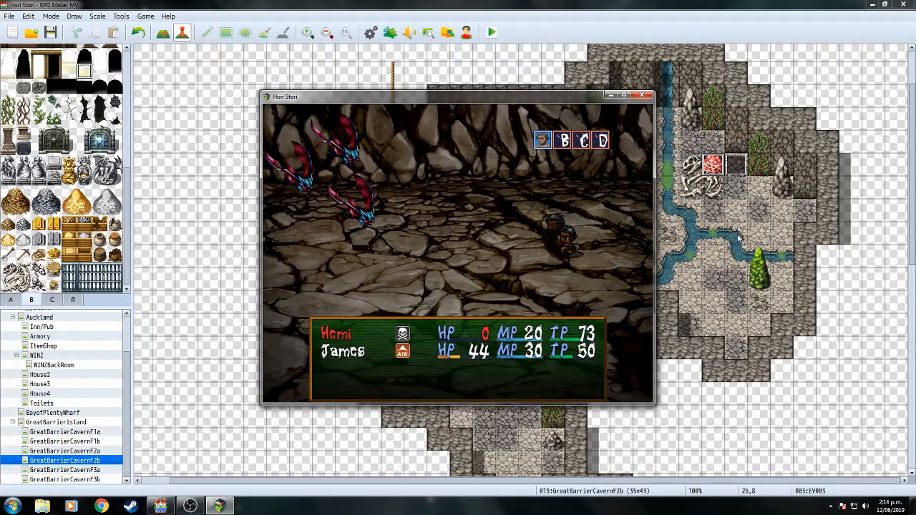
key("Return")
key("Return")
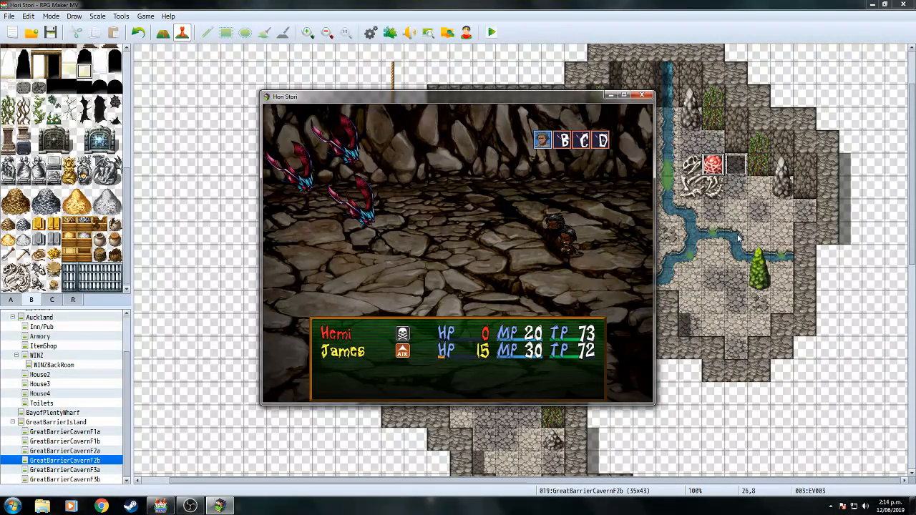
key("Down")
key("Return")
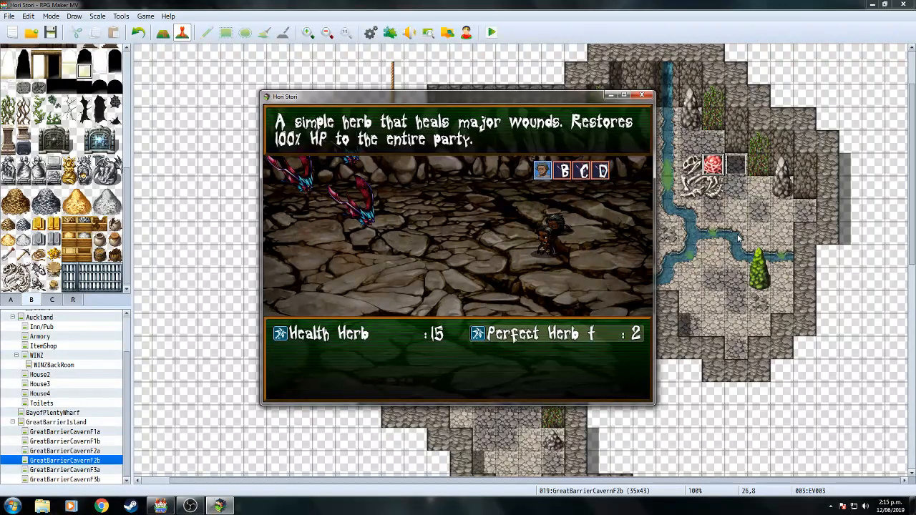
Use a Perfect Herb on all allies, then attack Pekapeka D and B.
key("Return")
key("Return")
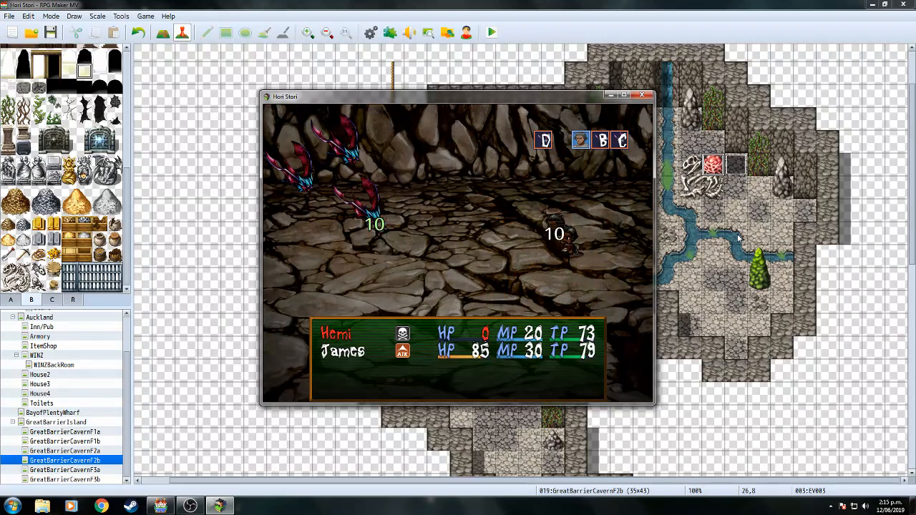
key("Return")
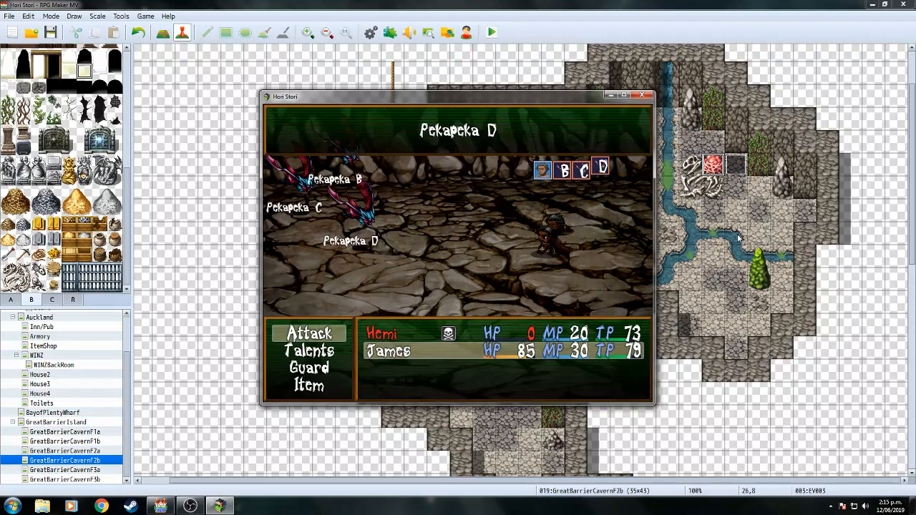
key("Return")
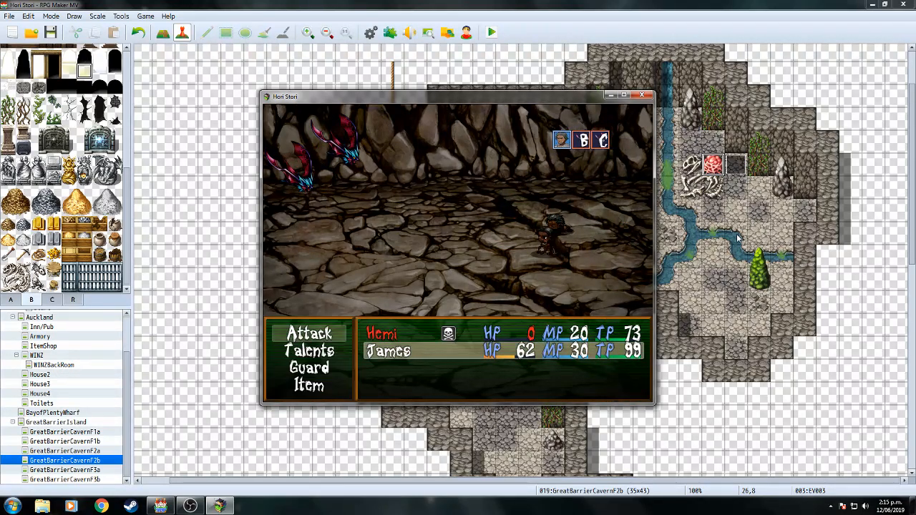
key("Return")
key("Return")
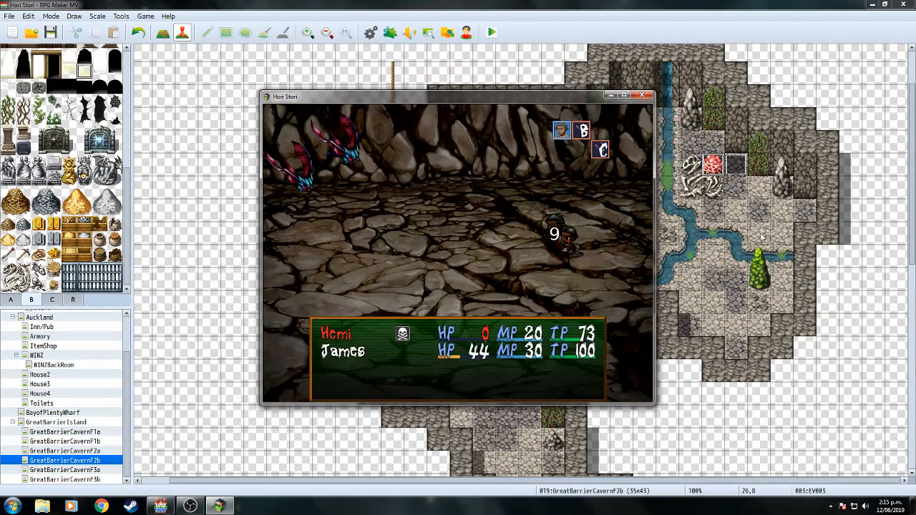
key("Return")
key("Return")
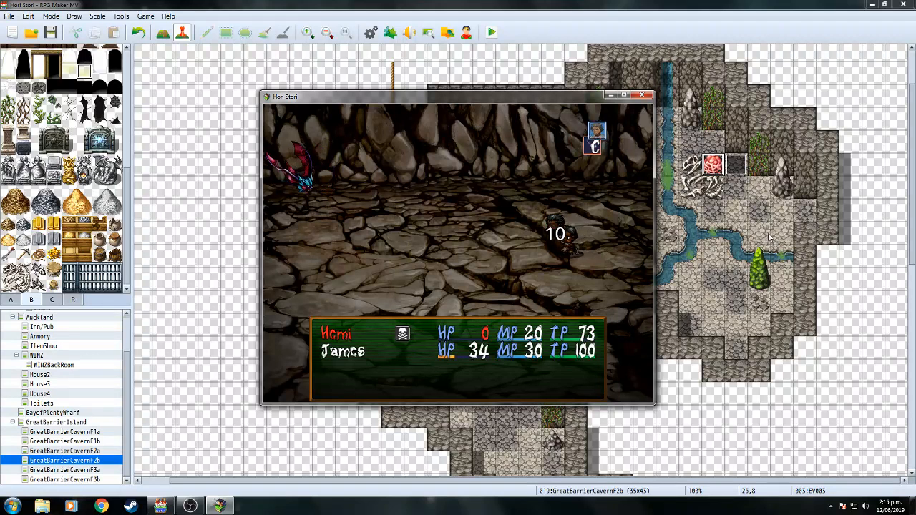
Heal with another Perfect Herb and attack the last remaining Pekapeka.
key("Down")
key("Down")
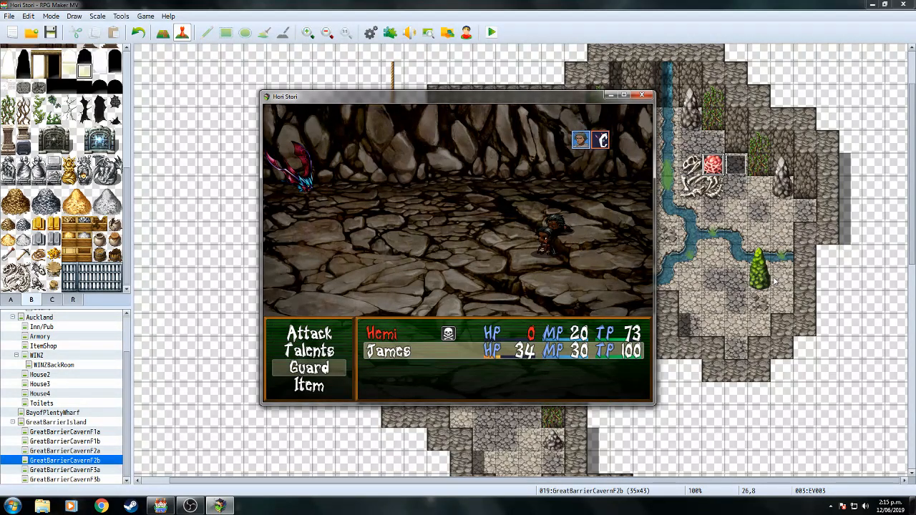
key("Down")
key("Return")
key("Return")
key("Return")
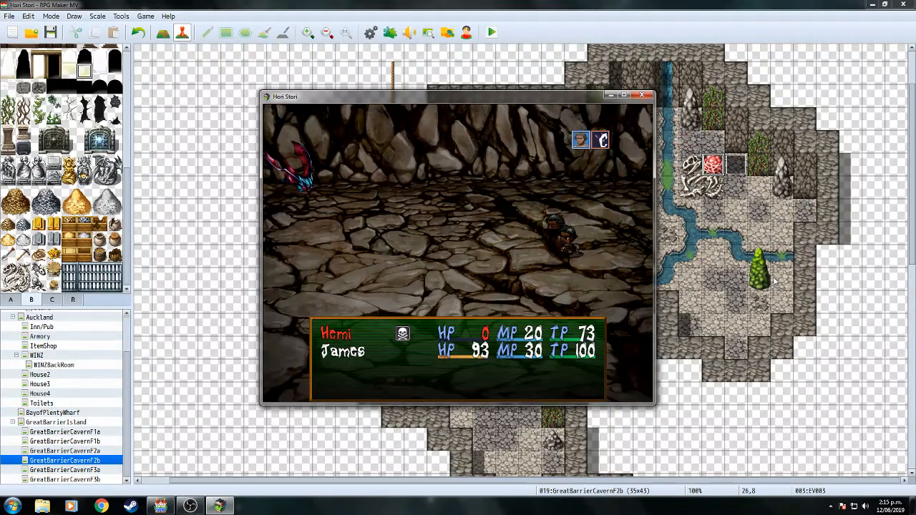
key("Return")
key("Return")
key("Return")
key("Return")
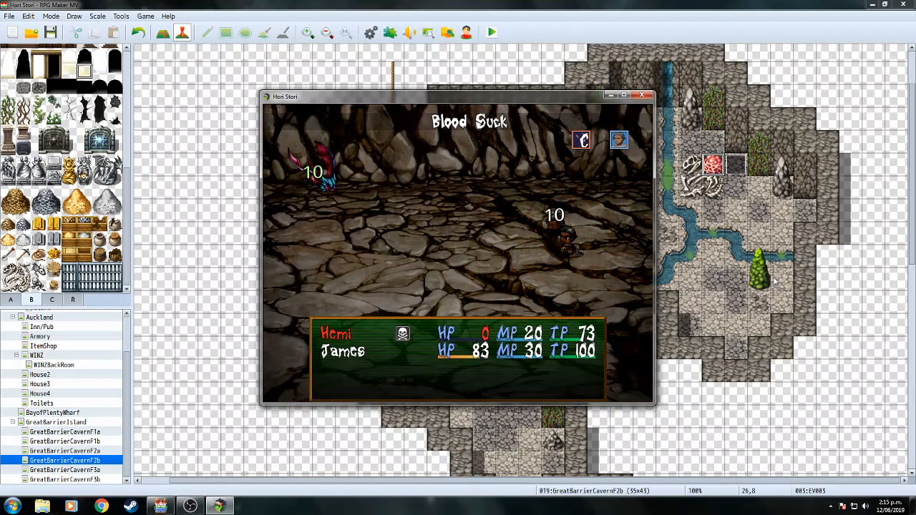
key("Return")
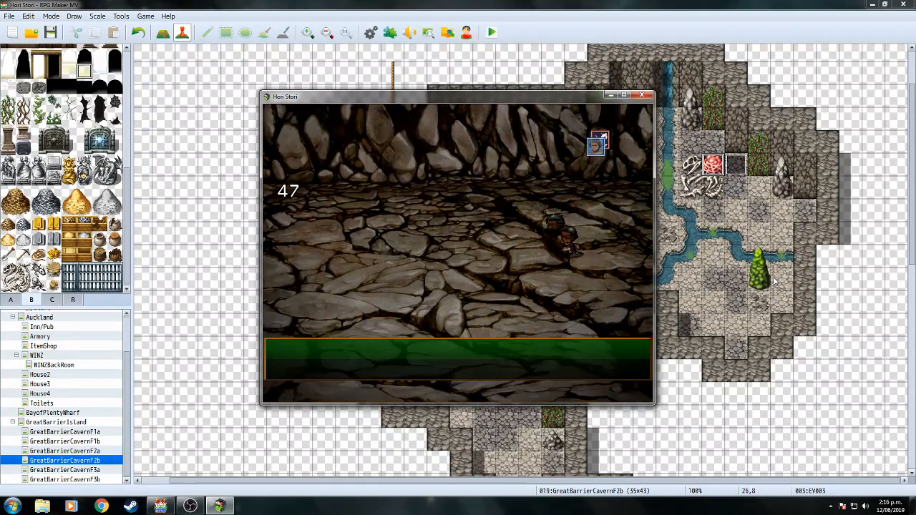
Clear the victory and James Level 2 messages and return to the map.
key("Return")
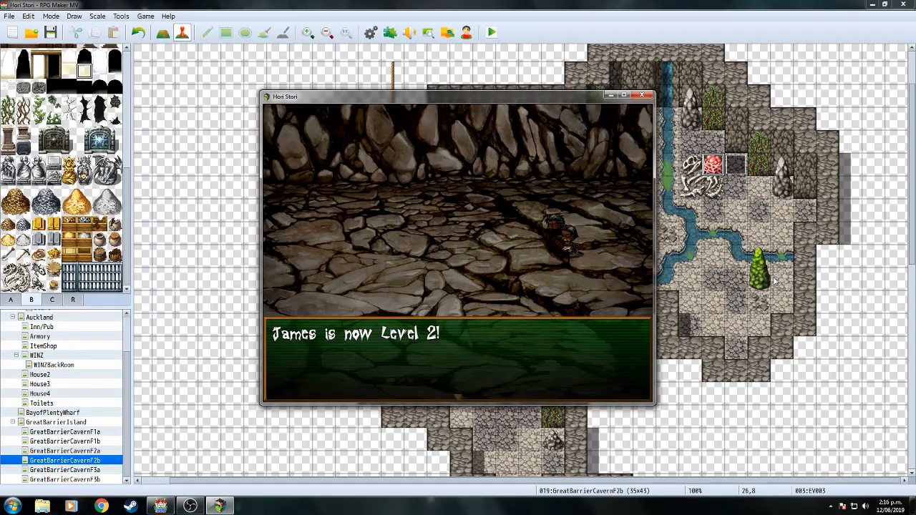
key("Return")
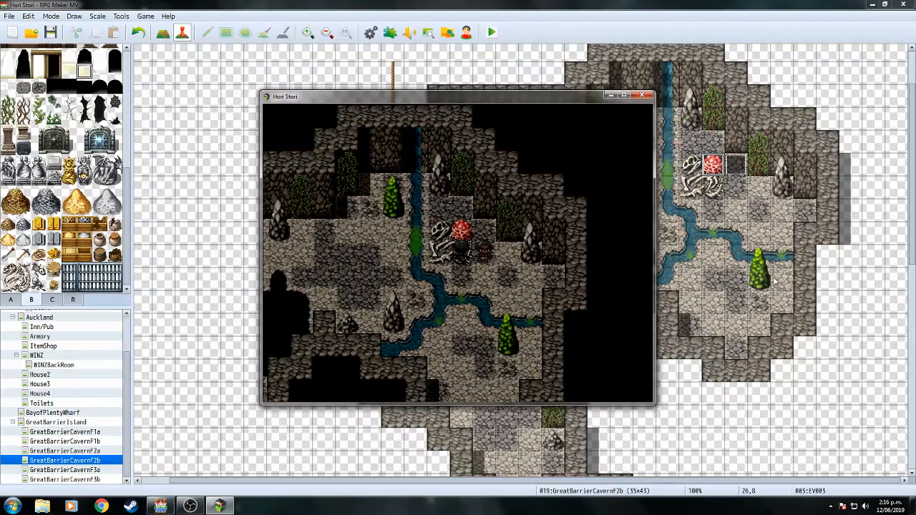
key("Left")
Use one Health Herb on Hemi from the game menu's Item screen.
key("Escape")
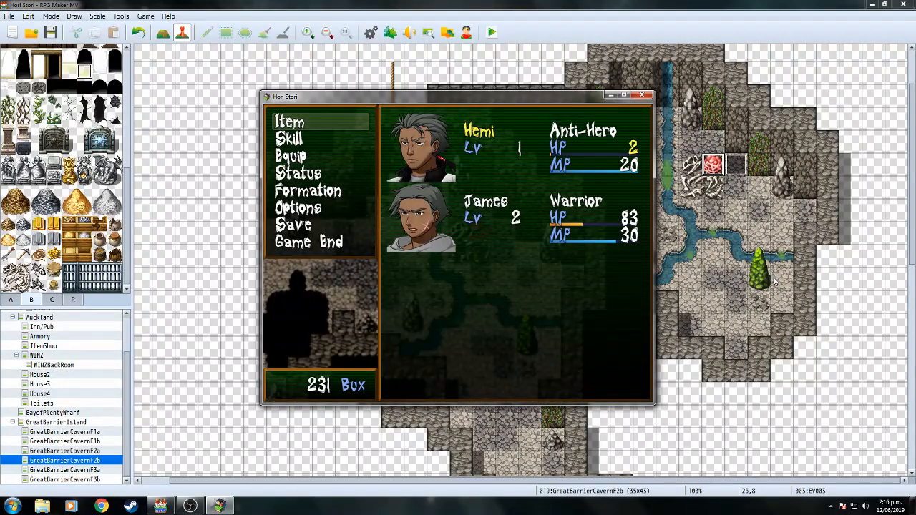
key("Down")
key("Down")
key("Up")
key("Up")
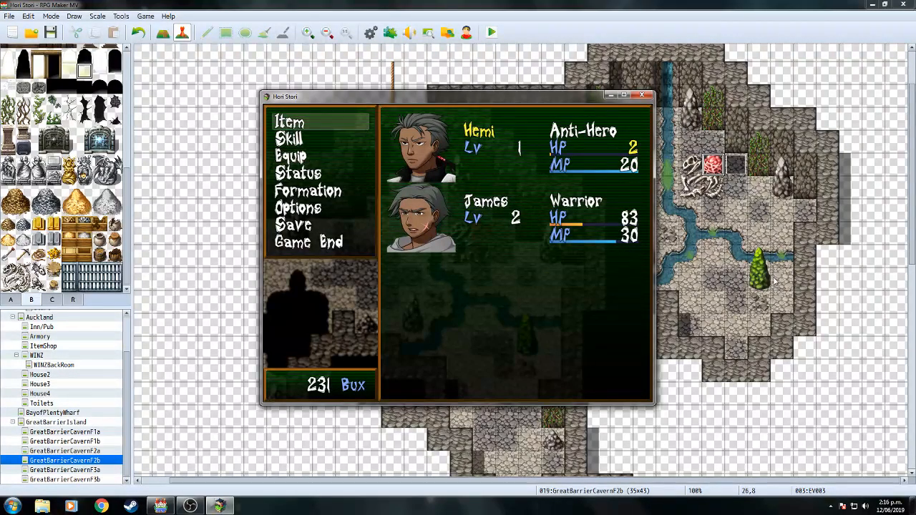
key("Return")
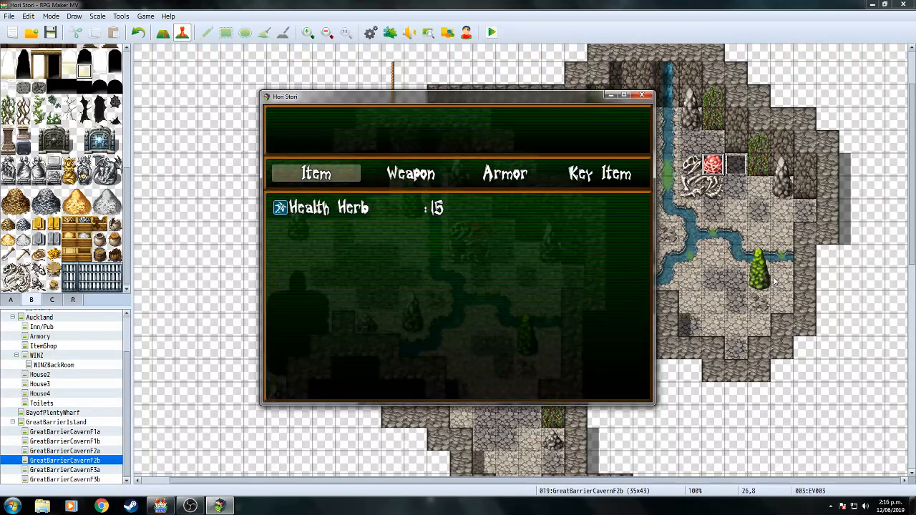
key("Return")
key("Return")
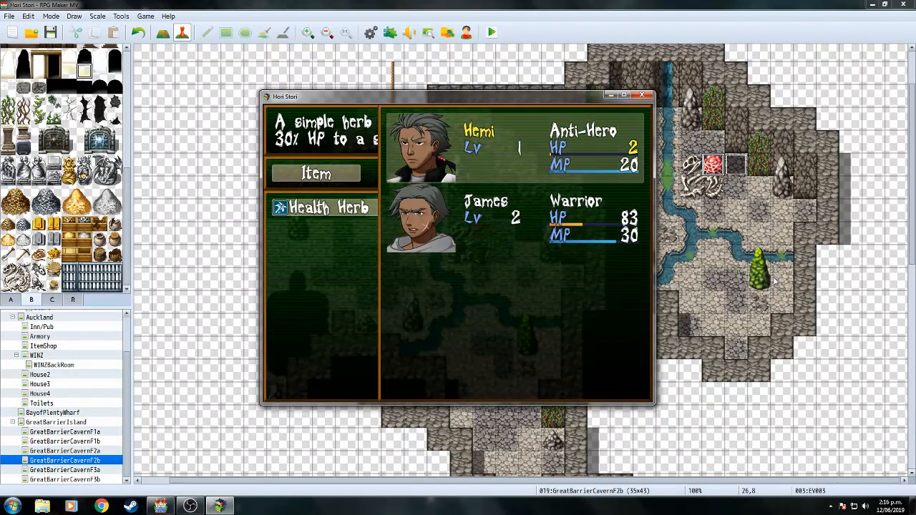
key("Return")
key("Escape")
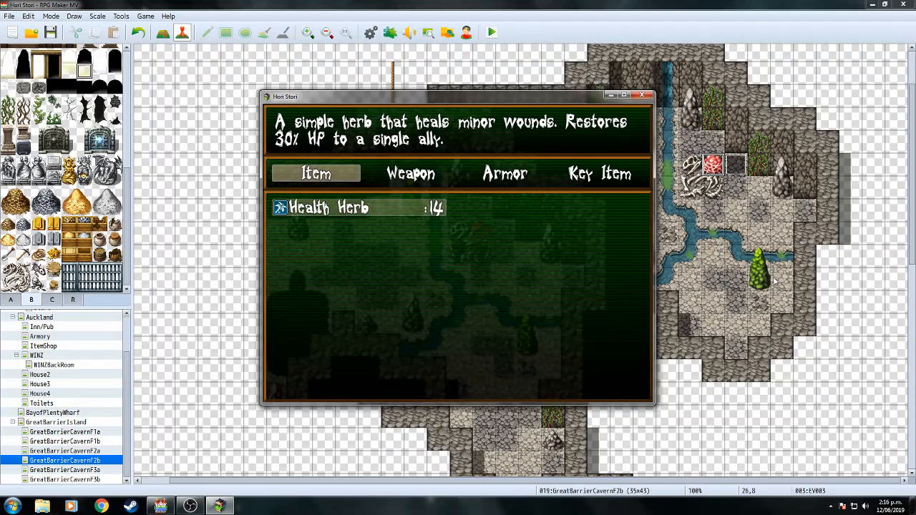
Close the playtest and delete the Change HP commands for Hemi, James, Tania and Wiremu in AfterBattleRevive.
left_click(643, 96)
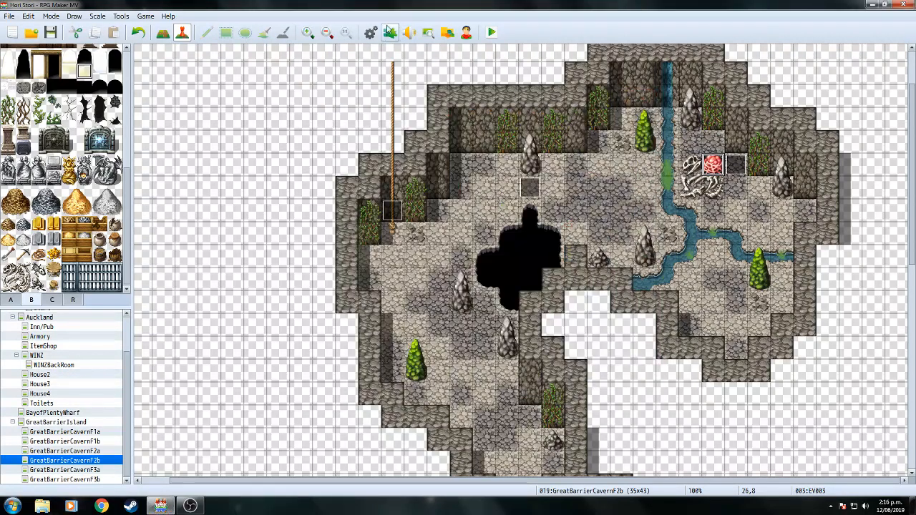
key("F9")
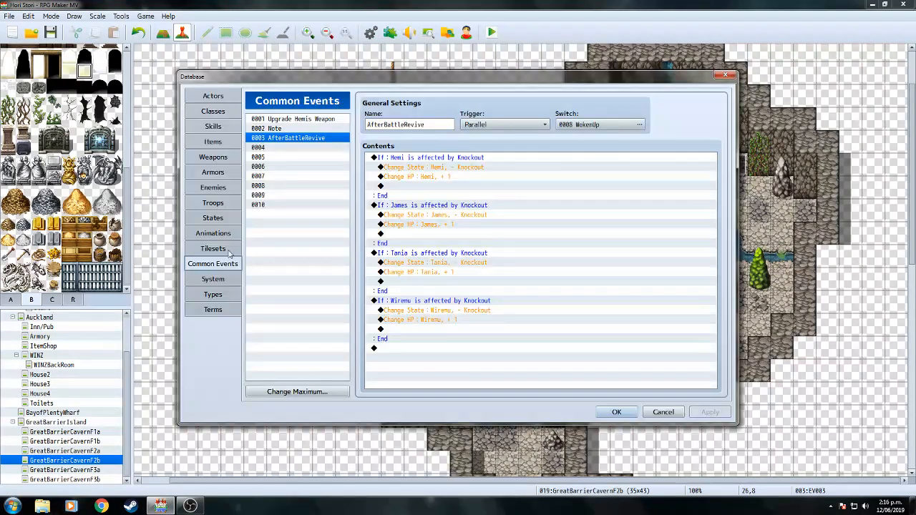
left_click(433, 179)
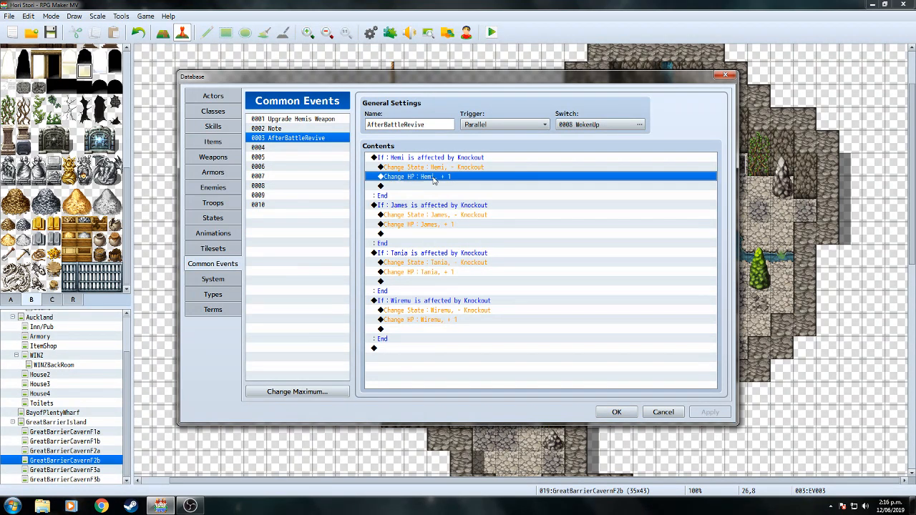
key("Delete")
left_click(442, 215)
key("Delete")
left_click(443, 252)
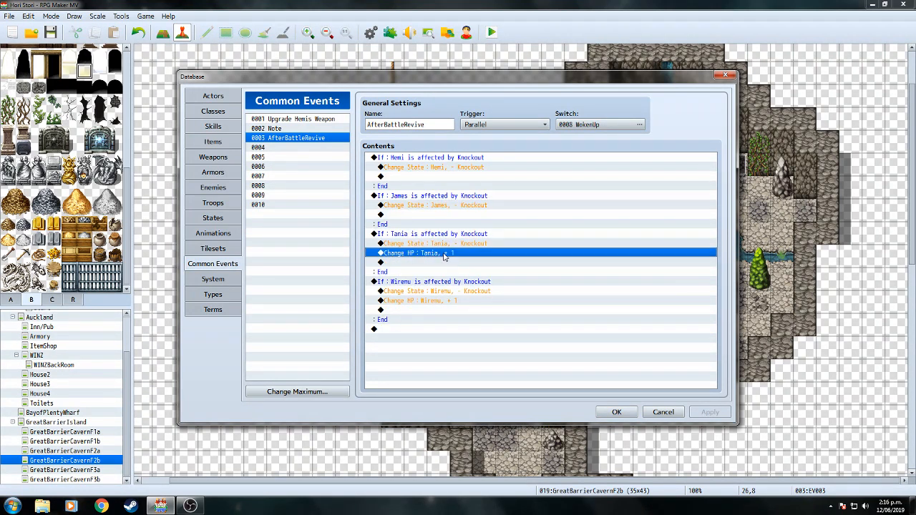
left_click(450, 292)
key("Delete")
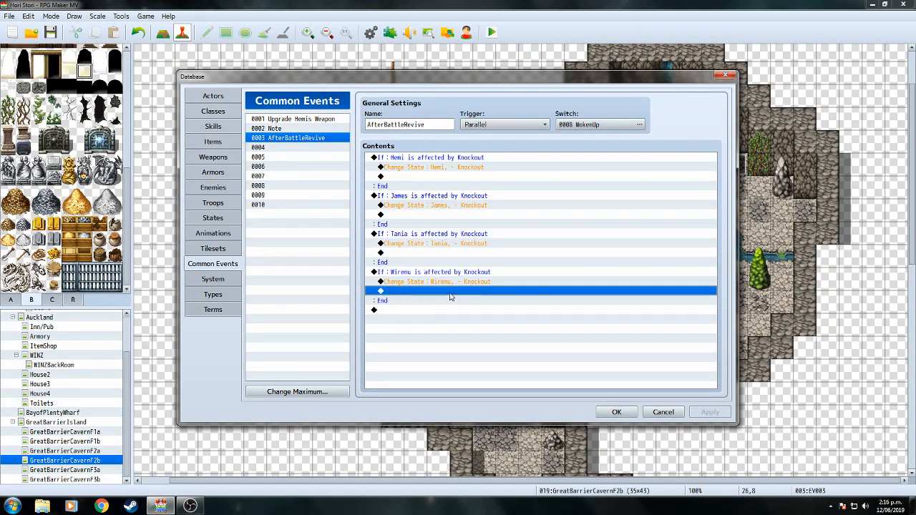
left_click(616, 413)
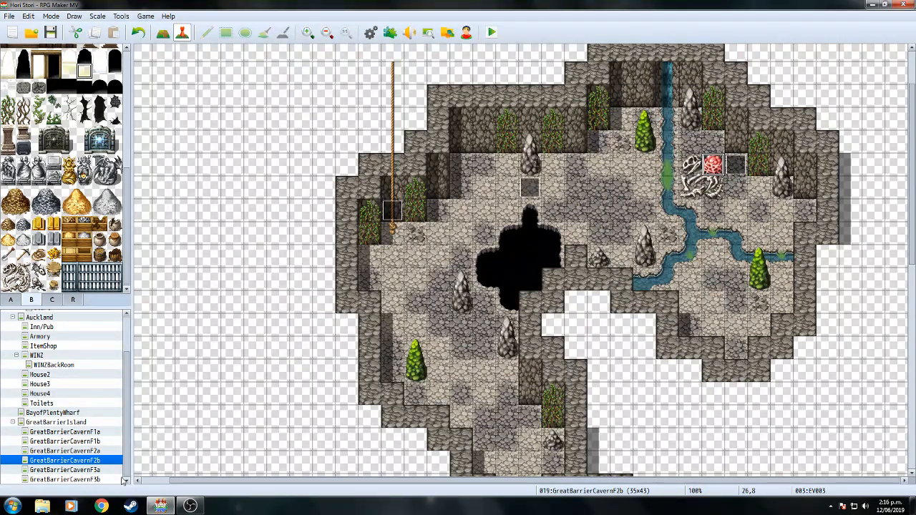
In Chrome, go to your channel and open its ongoing RPG Maker VX live stream.
left_click(101, 507)
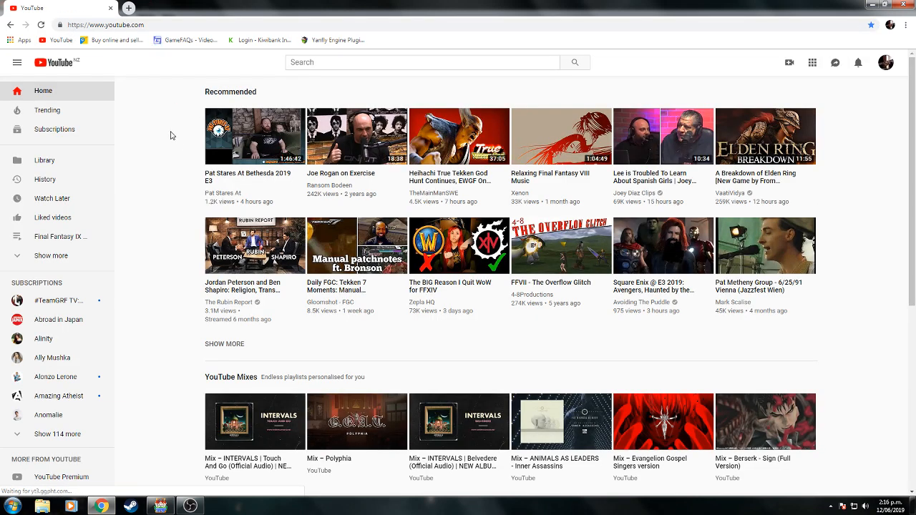
left_click(886, 65)
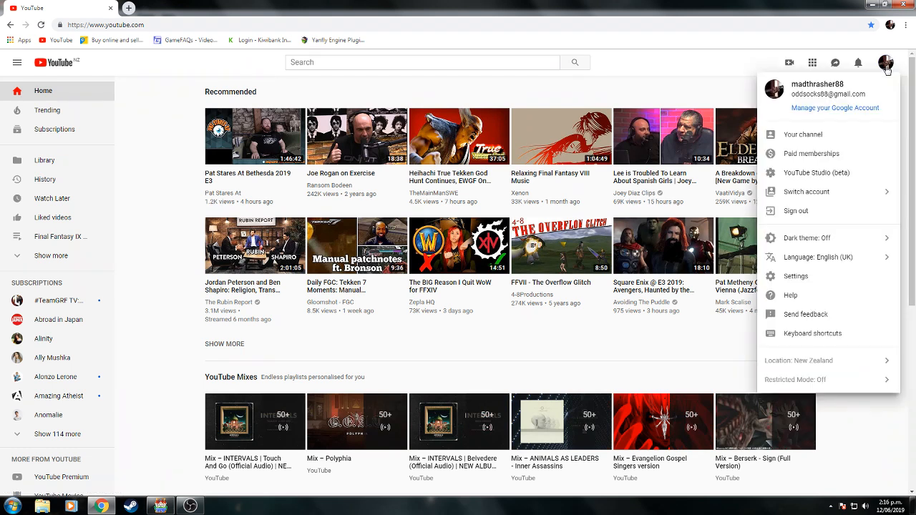
left_click(806, 134)
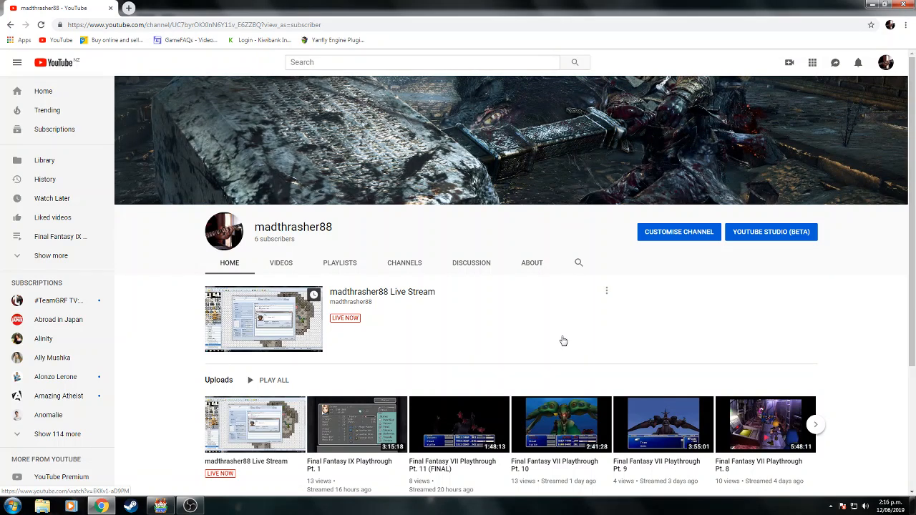
scroll(880, 343, "down", 2)
left_click(246, 303)
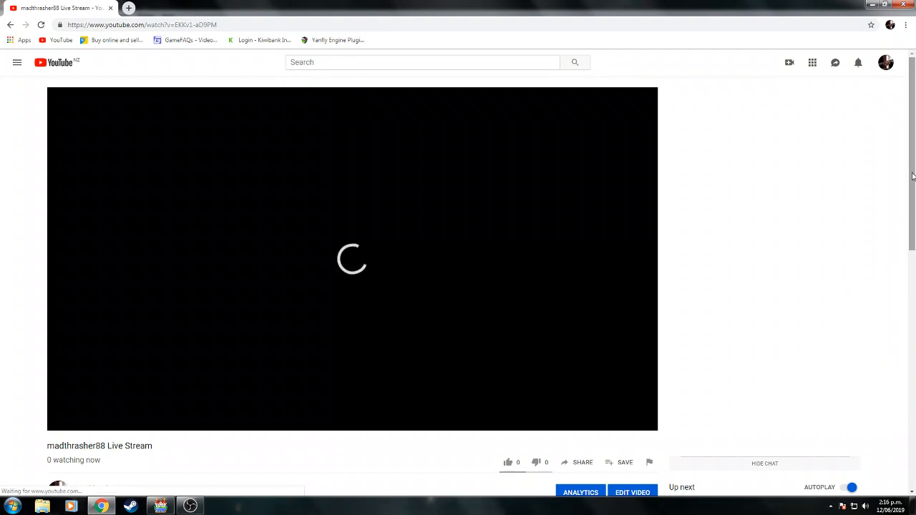
left_click_drag(913, 180, 914, 228)
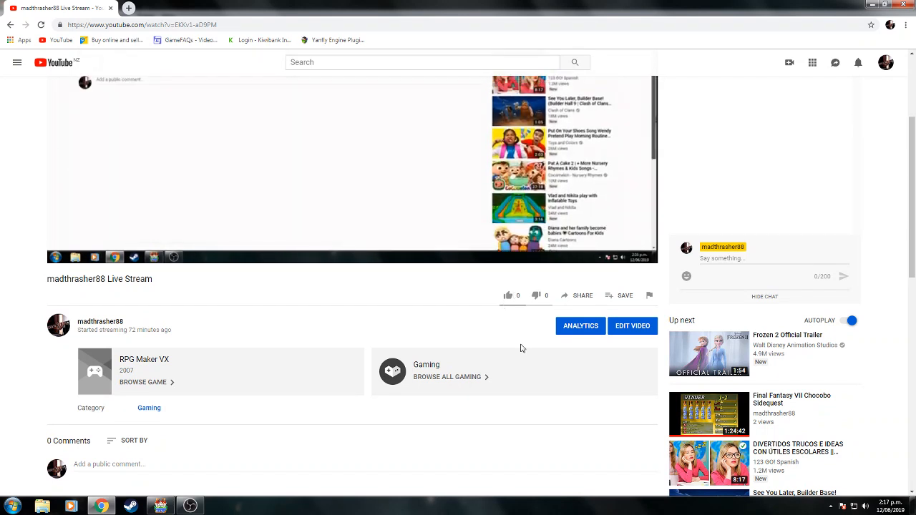
left_click(871, 5)
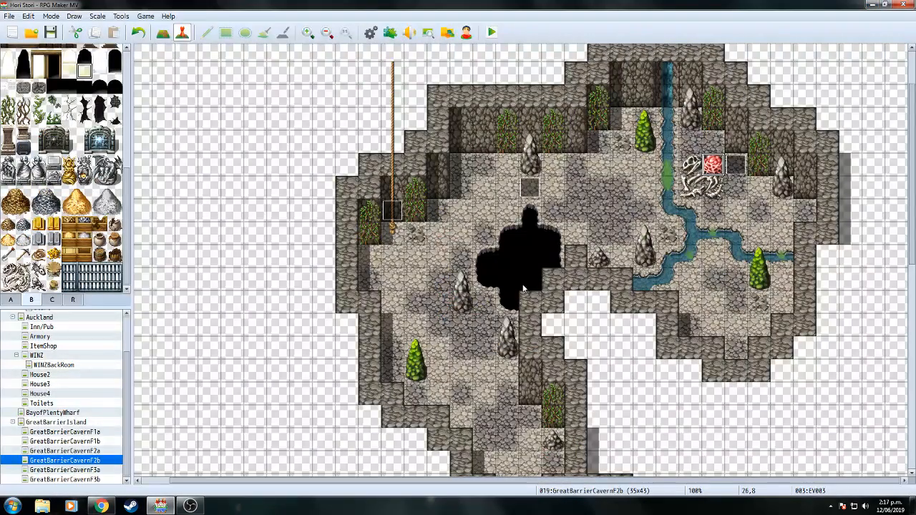
Recheck AfterBattleRevive in the Database, then hide the Display Capture source in OBS.
left_click(370, 32)
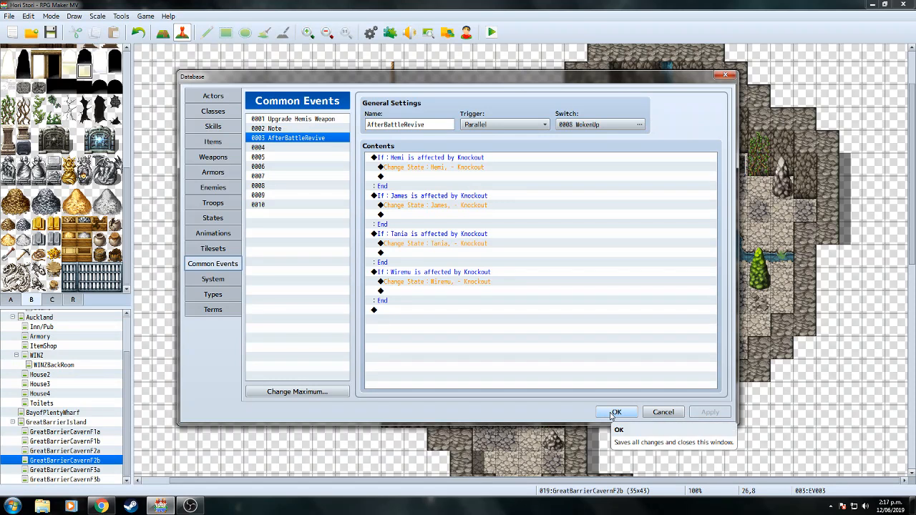
left_click(615, 413)
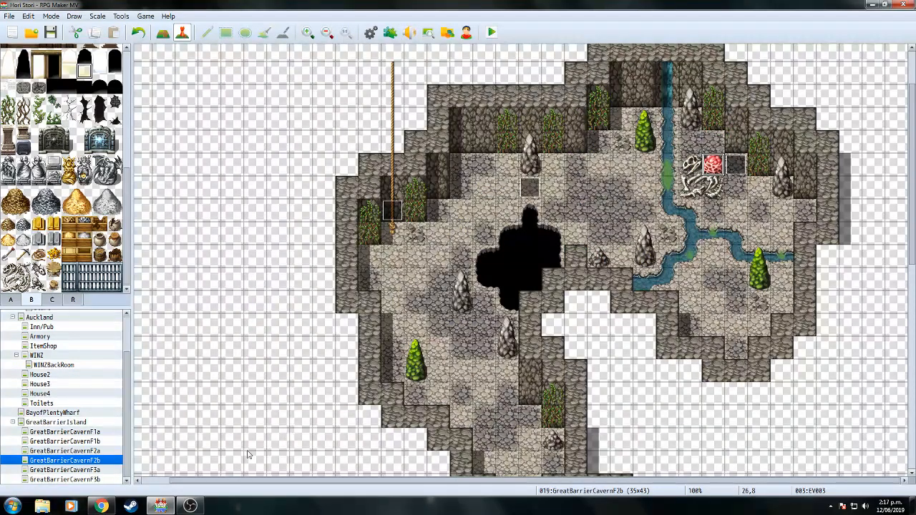
left_click(191, 506)
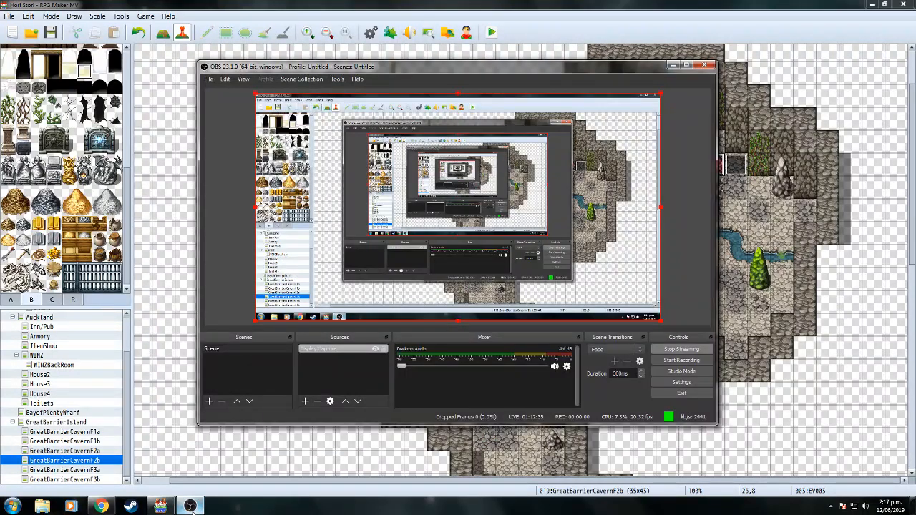
left_click(377, 350)
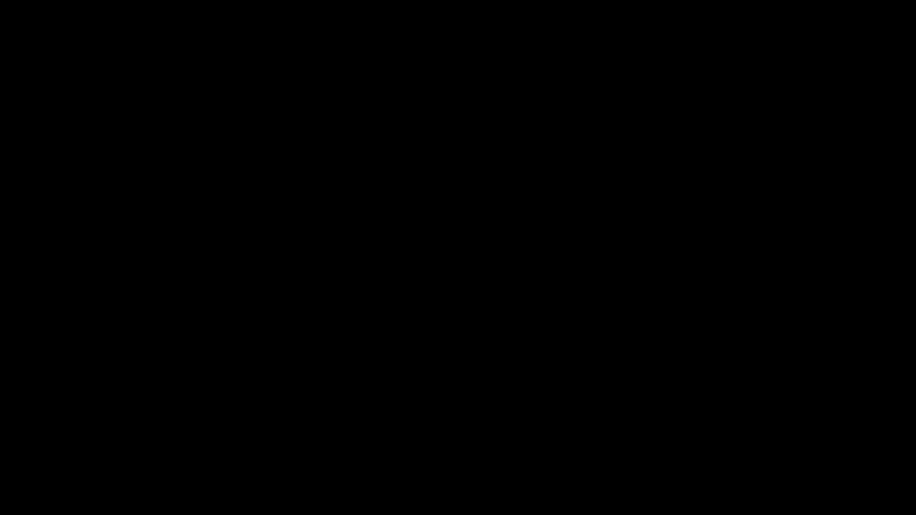
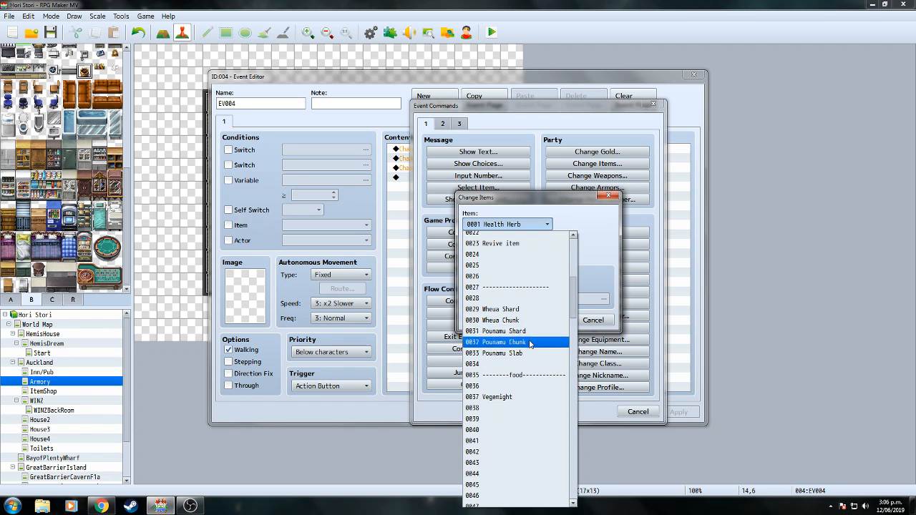
Add 99 Pounamu Chunk to EV004's Change Items commands and close the event editor.
left_click(539, 284)
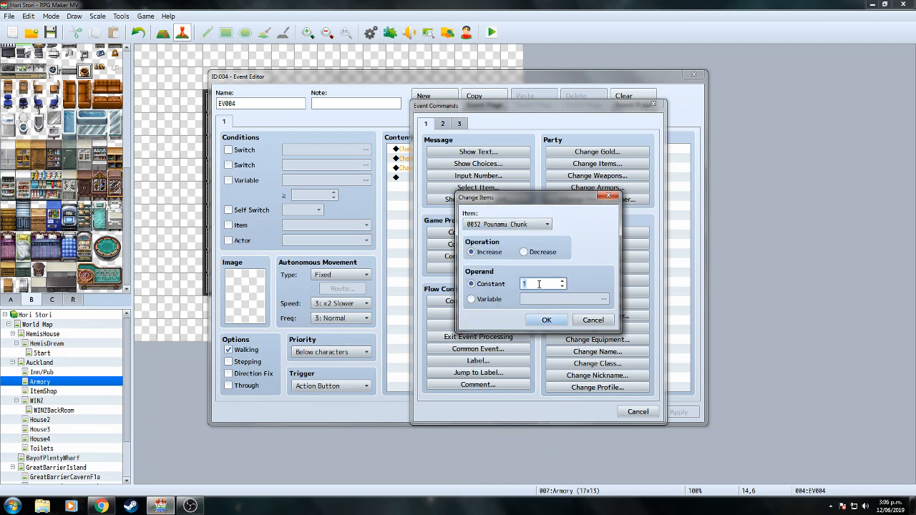
type("99")
left_click(546, 320)
left_click(586, 413)
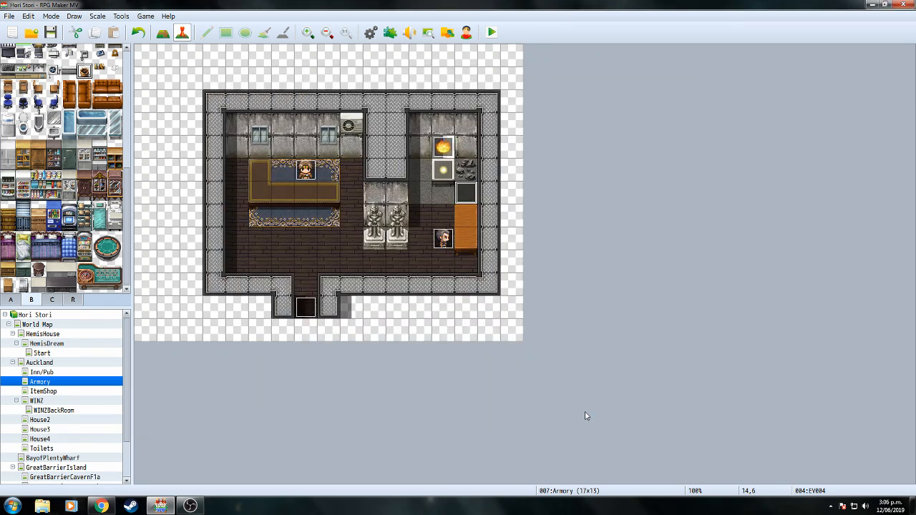
In EV004, change the Wheua Shard and Wheua Chunk quantities from 99 to 1.
double_click(466, 193)
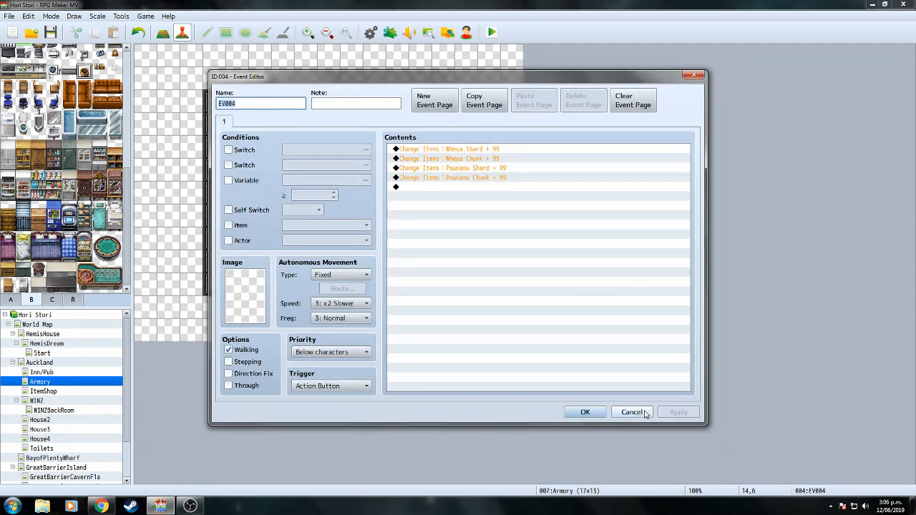
right_click(499, 149)
left_click(519, 169)
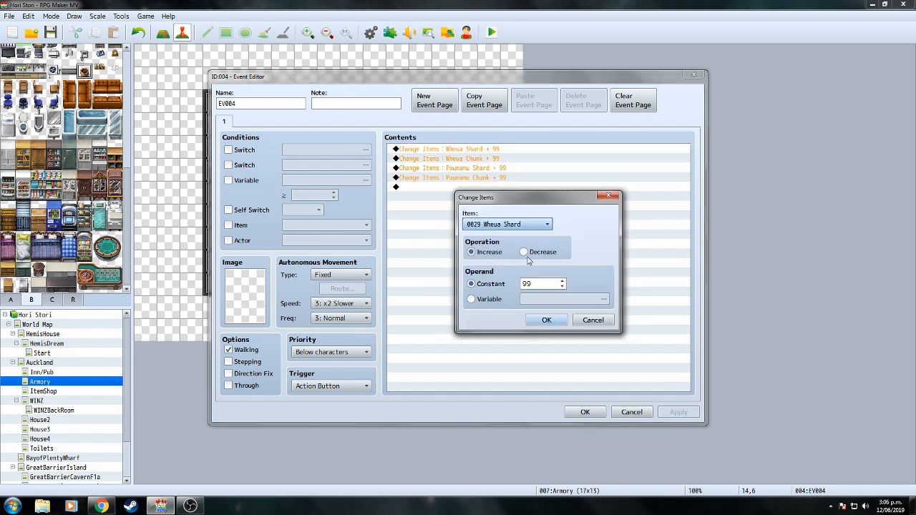
left_click(537, 284)
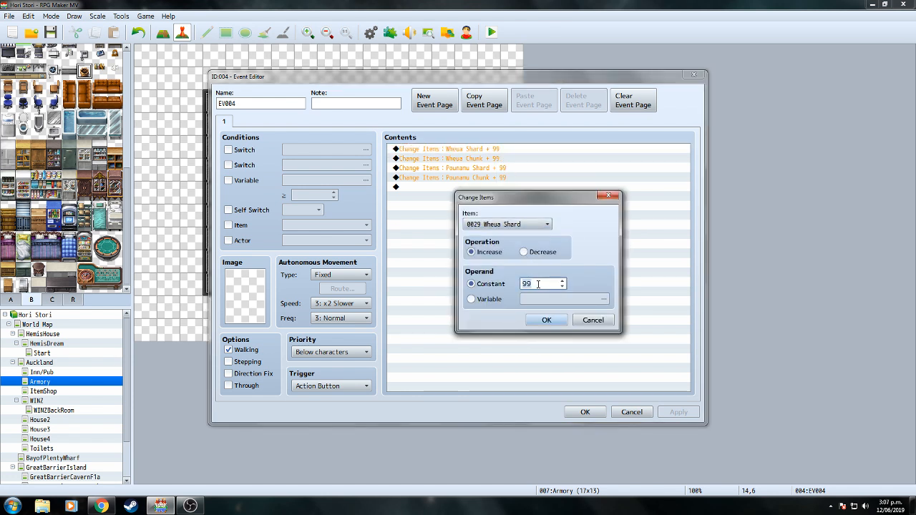
key("BackSpace")
key("BackSpace")
type("1")
left_click(546, 320)
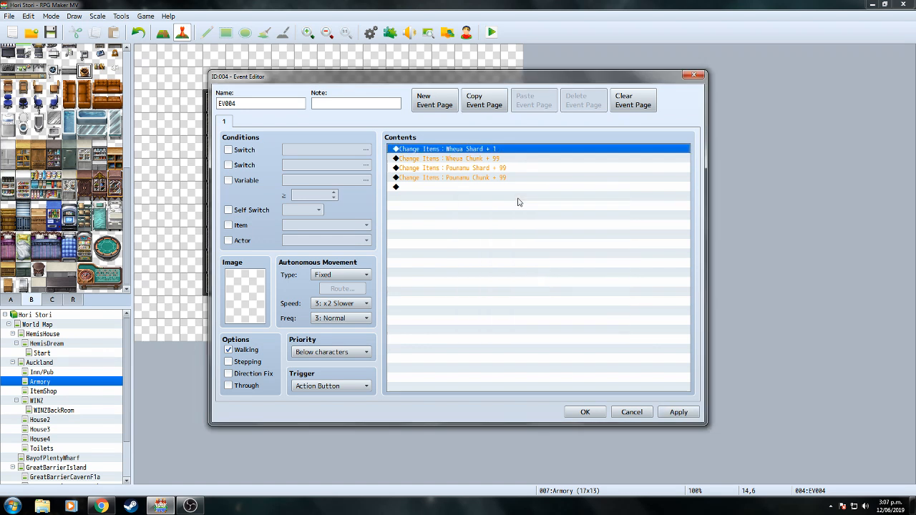
left_click(509, 158)
right_click(506, 159)
left_click(525, 173)
left_click(538, 283)
key("BackSpace")
key("BackSpace")
type("1")
left_click(546, 320)
Change the Pounamu Shard and Pounamu Chunk quantities from 99 to 1.
left_click(509, 168)
right_click(510, 168)
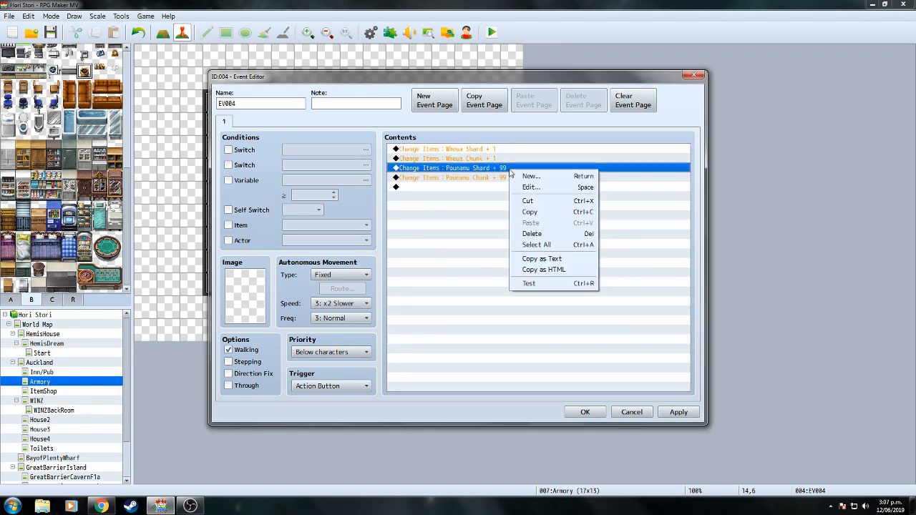
left_click(530, 189)
left_click(537, 283)
key("BackSpace")
key("BackSpace")
type("1")
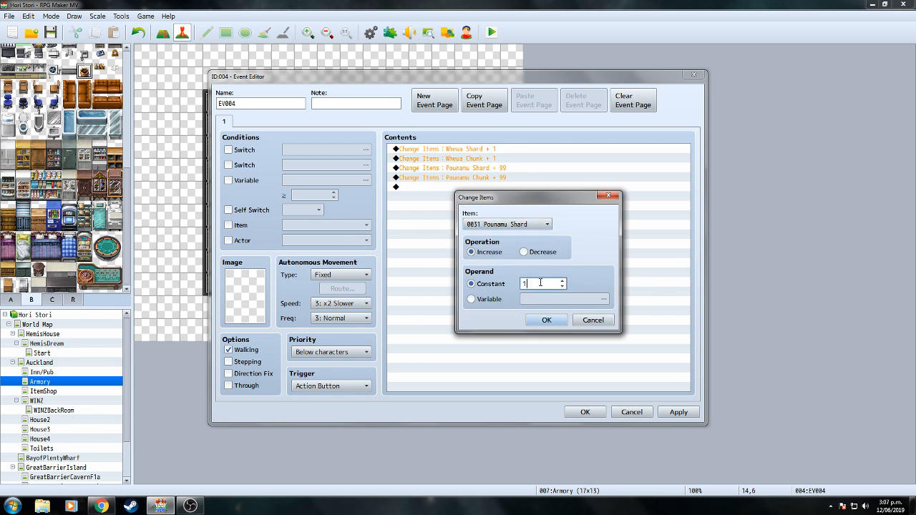
left_click(546, 320)
left_click(501, 179)
right_click(501, 179)
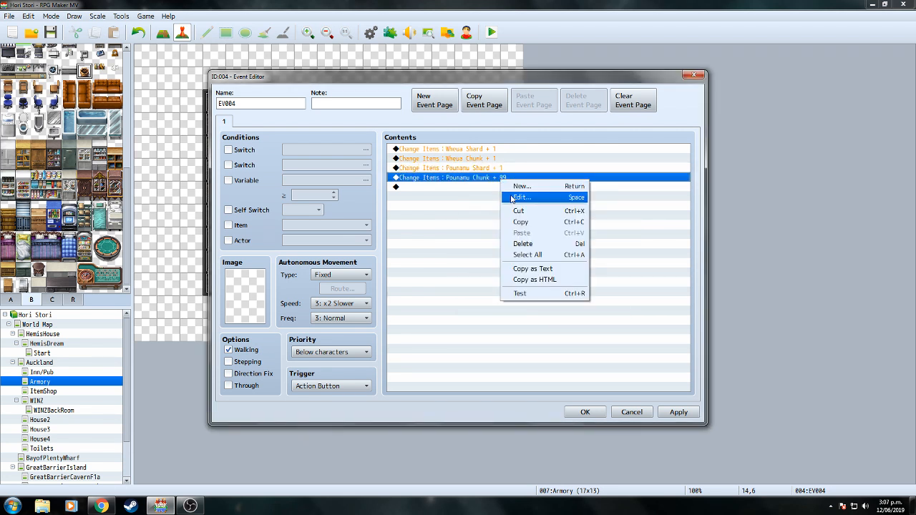
left_click(530, 189)
left_click(538, 284)
key("BackSpace")
key("BackSpace")
type("1")
left_click(546, 319)
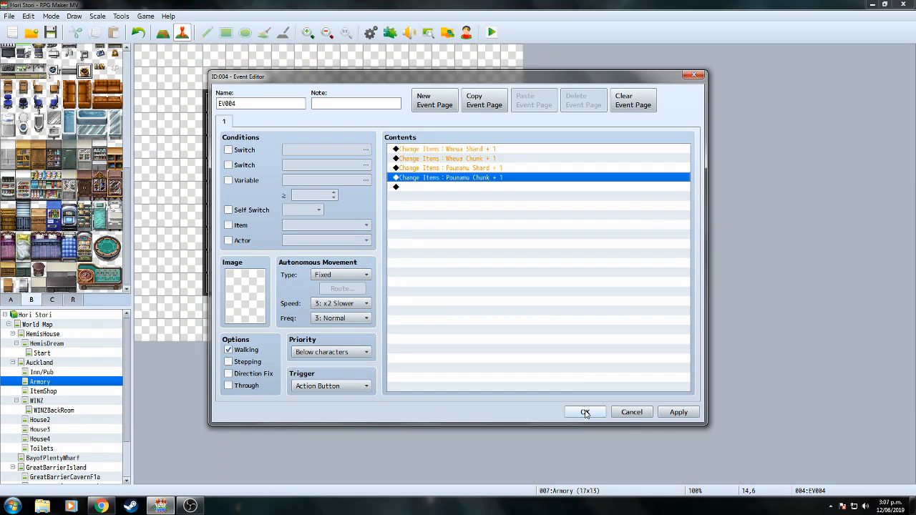
Close the event editor, save the project and open the Database.
left_click(585, 412)
left_click(53, 34)
left_click(369, 33)
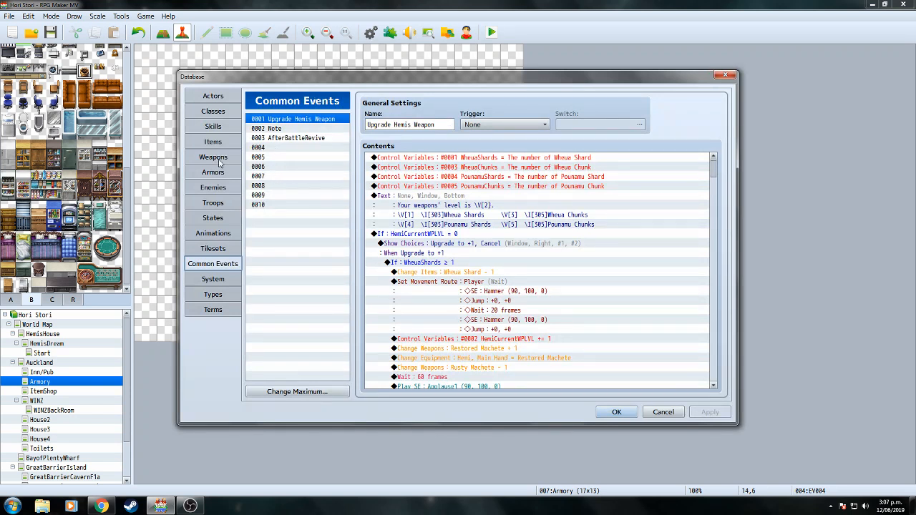
left_click(219, 161)
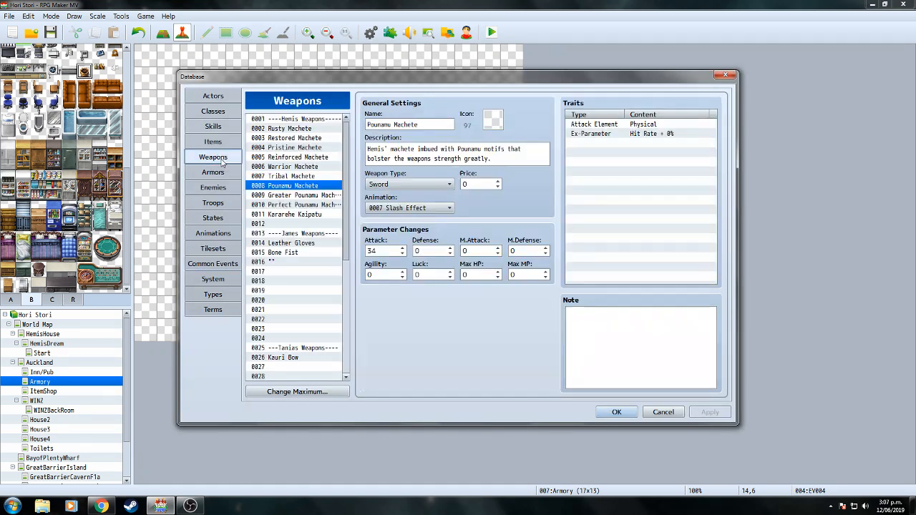
left_click(222, 264)
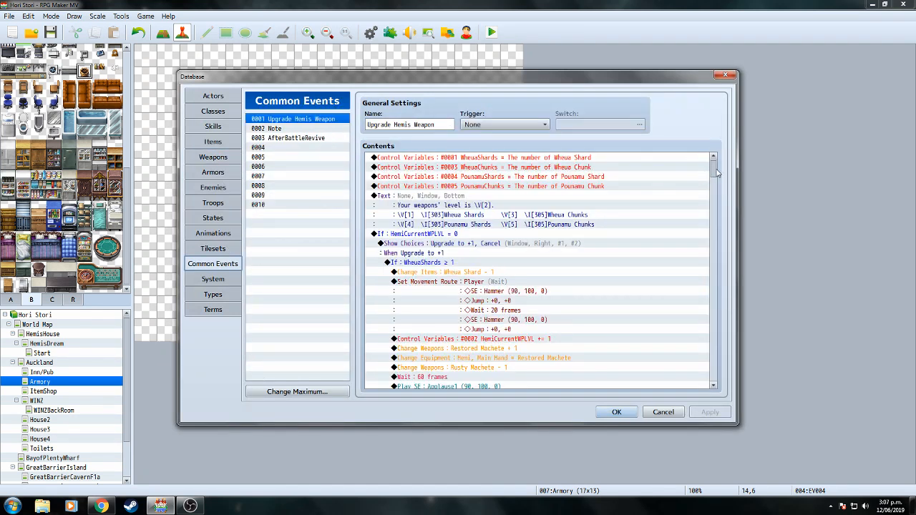
left_click_drag(717, 173, 719, 180)
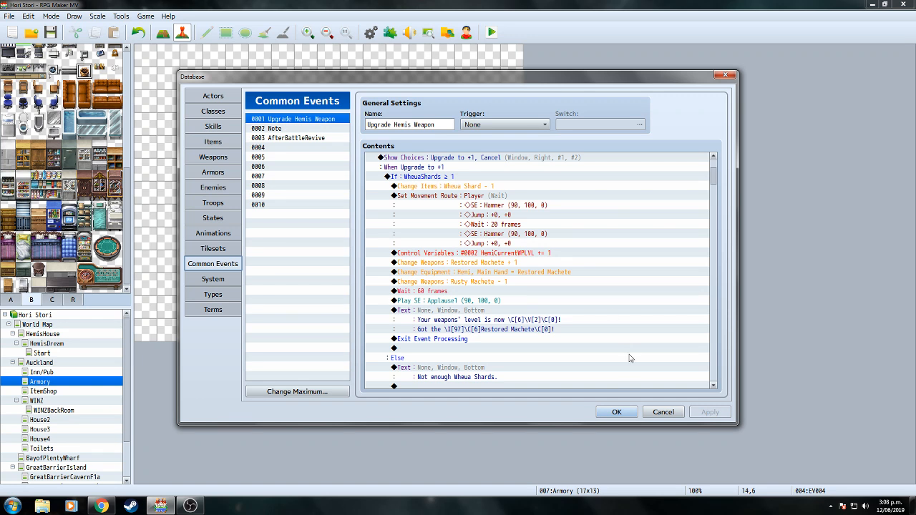
left_click(616, 413)
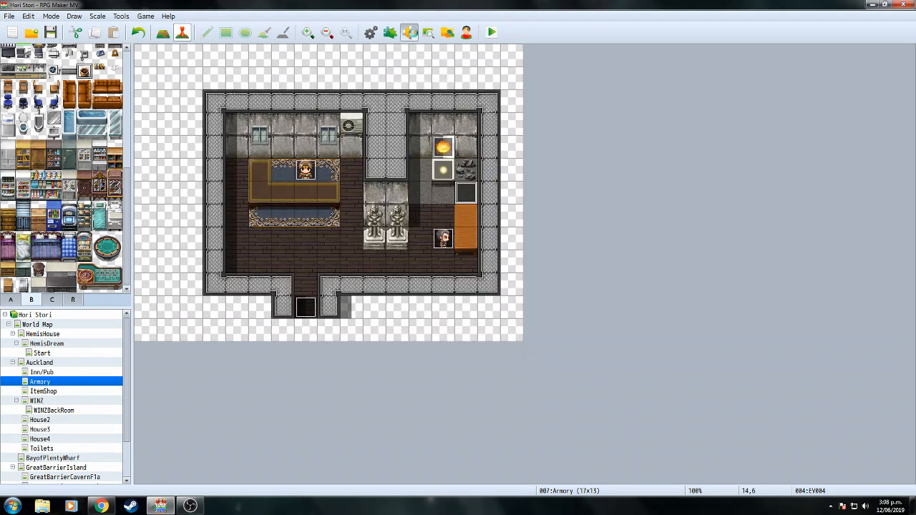
left_click(409, 33)
left_click(528, 177)
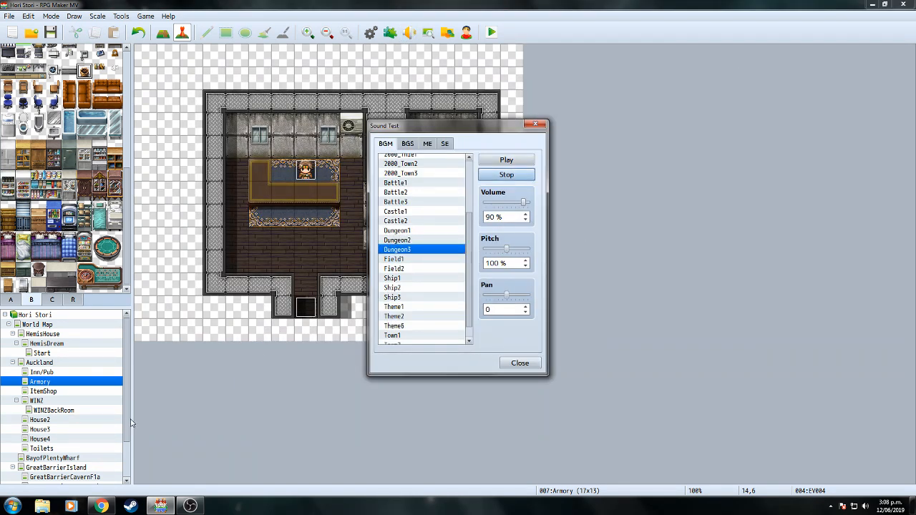
left_click(235, 453)
left_click(11, 506)
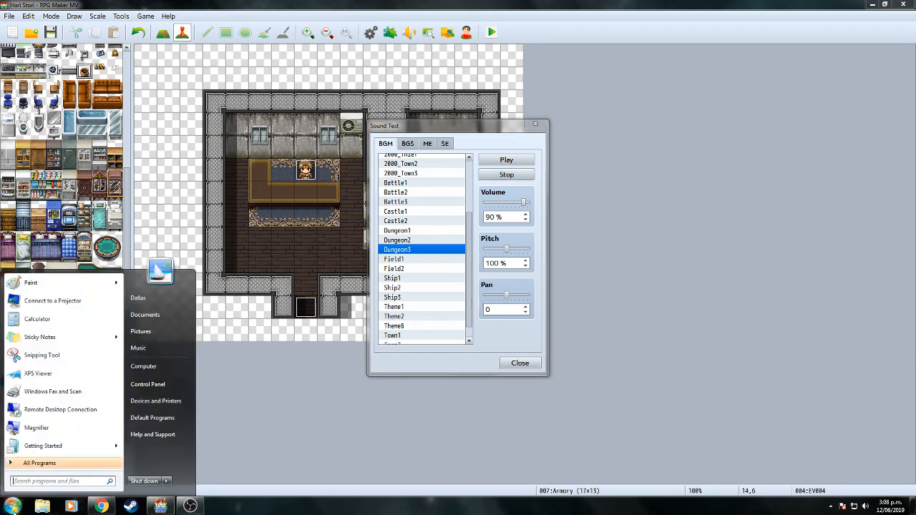
left_click(144, 300)
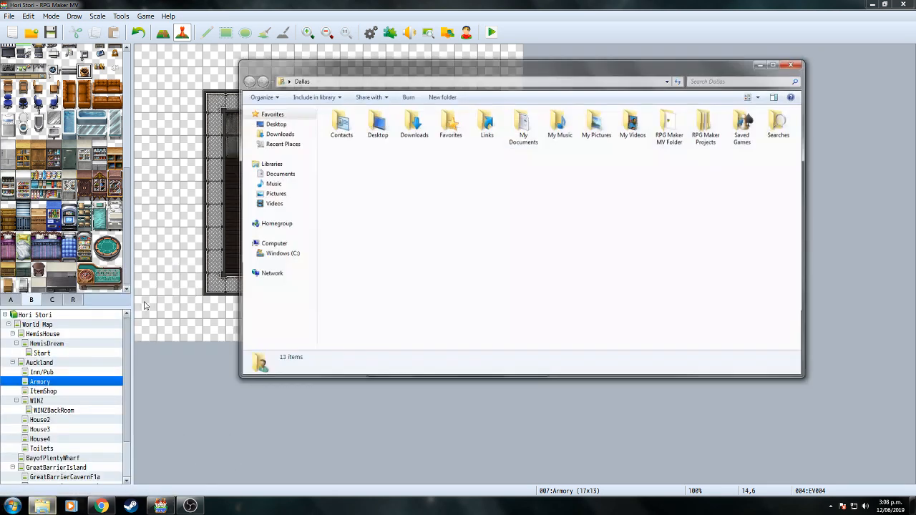
double_click(413, 118)
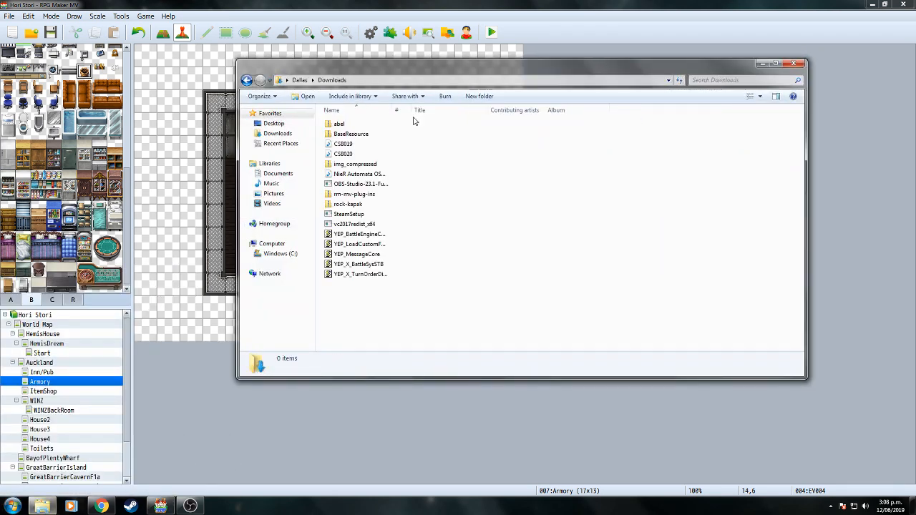
left_click(344, 154)
left_click(763, 63)
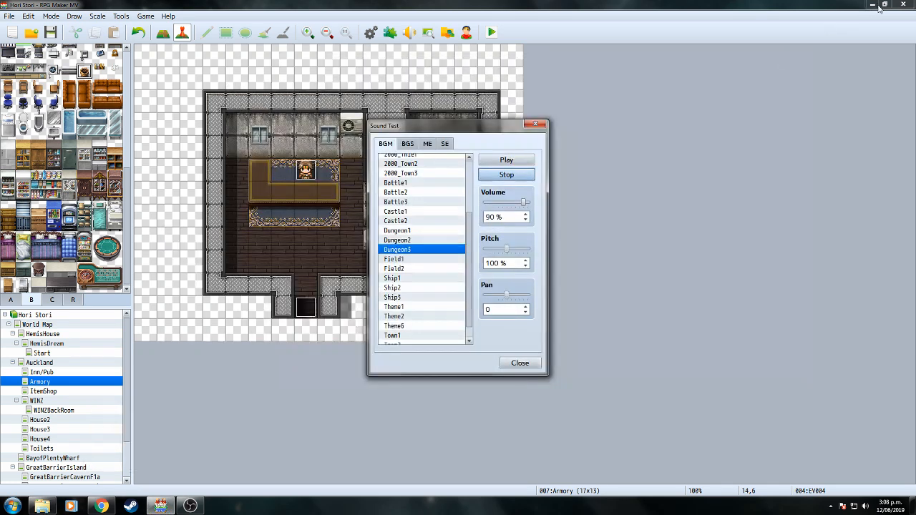
left_click(513, 367)
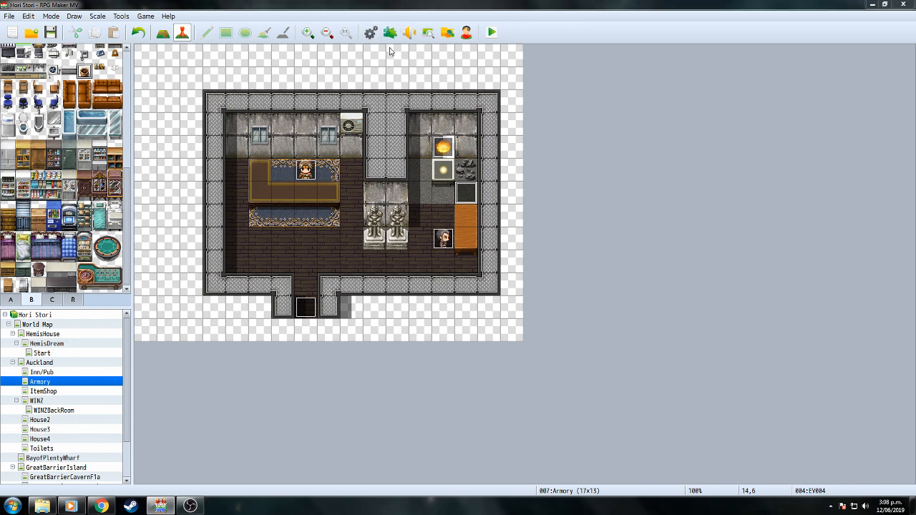
Add a Control Variables command to the upgrade event targeting new variable 0006 named PounamuSlab.
key("F9")
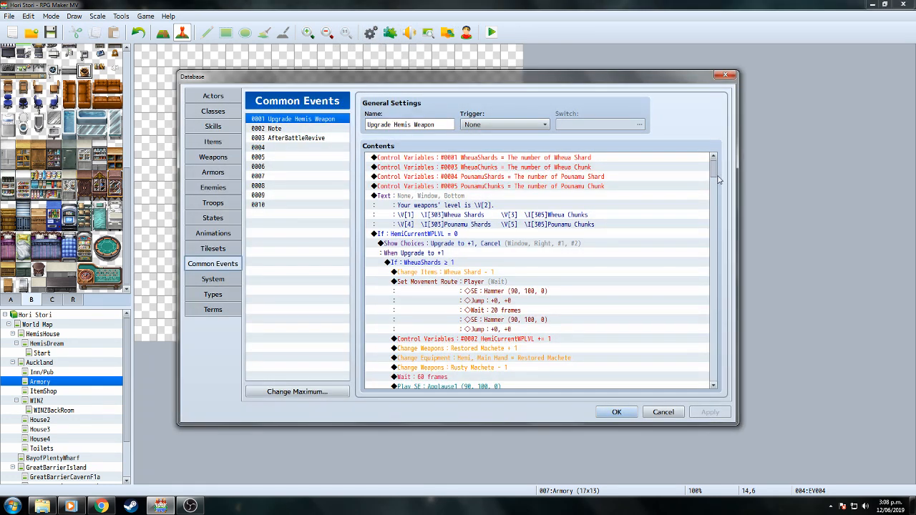
double_click(442, 197)
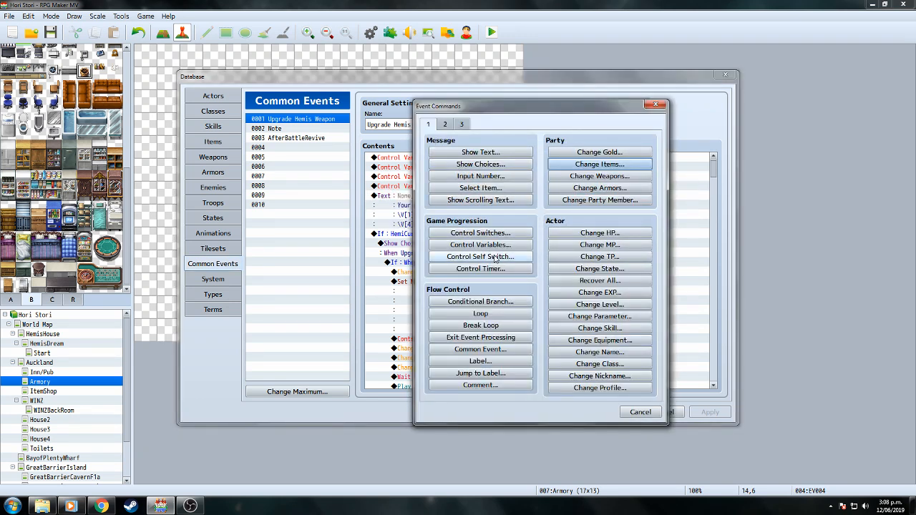
left_click(487, 244)
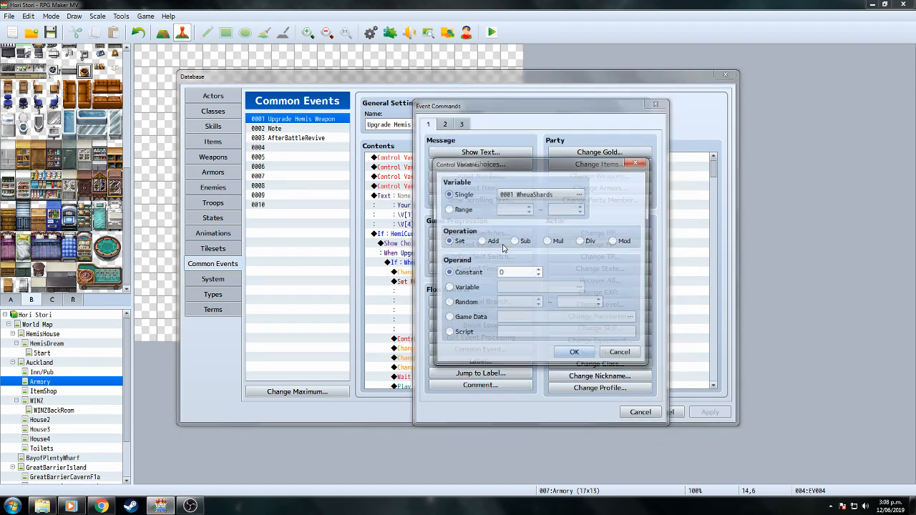
left_click(581, 193)
left_click(577, 207)
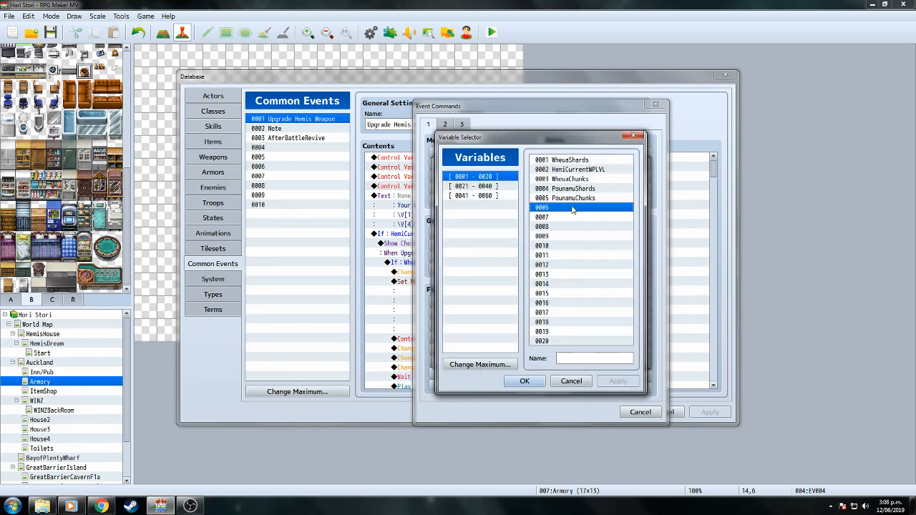
left_click(585, 358)
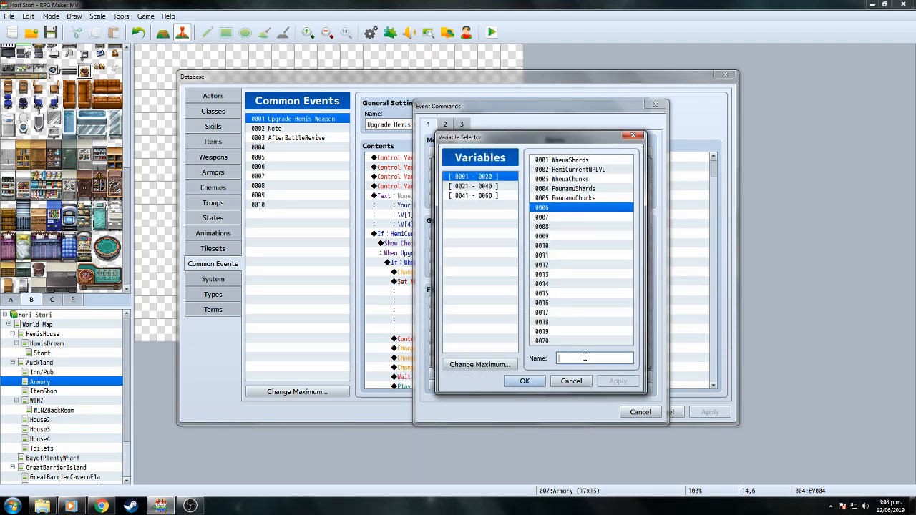
type("PounamuSlab")
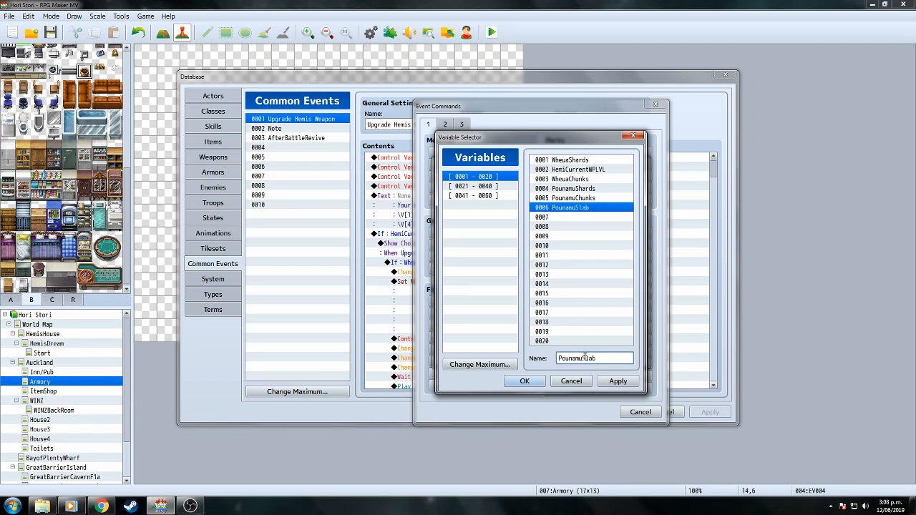
left_click(540, 382)
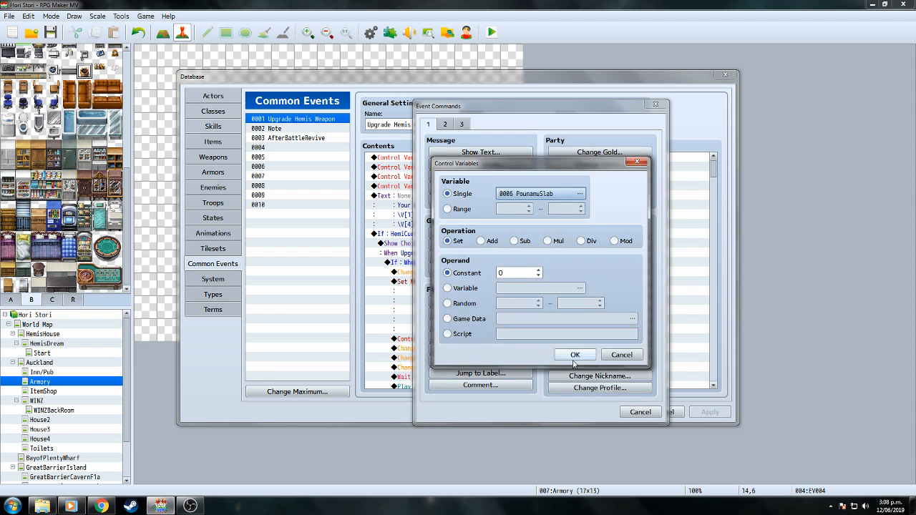
Set PounamuSlab to the owned count of item 0033 Pounamu Slab, close the Database, and switch to OBS.
left_click(448, 319)
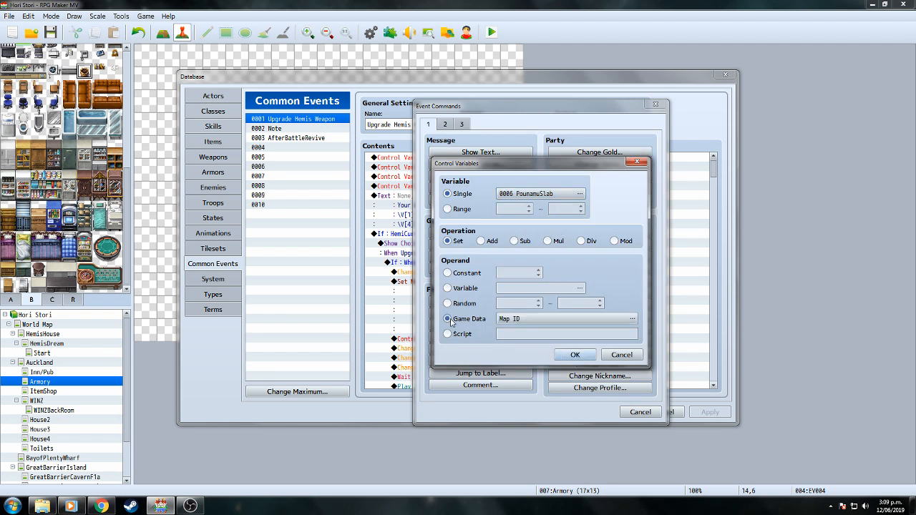
left_click(633, 319)
left_click(437, 211)
left_click(568, 211)
left_click_drag(595, 242, 594, 282)
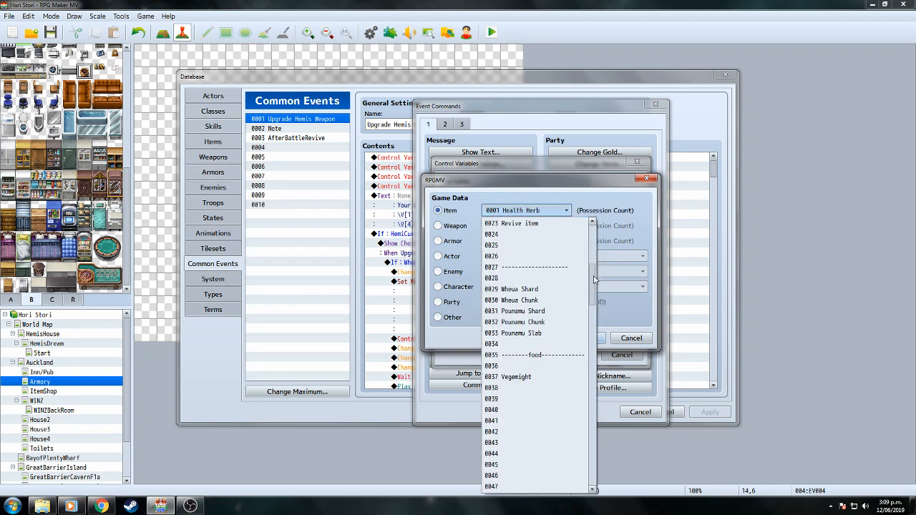
left_click(545, 335)
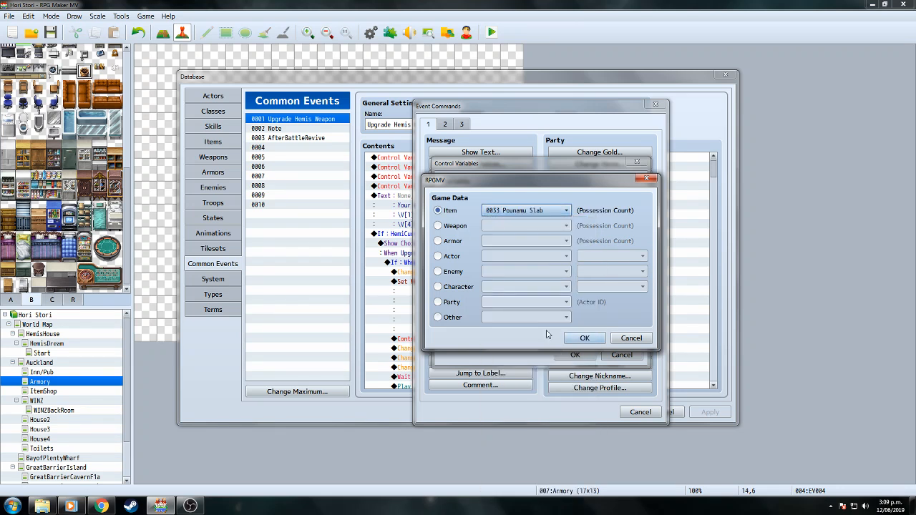
left_click(583, 338)
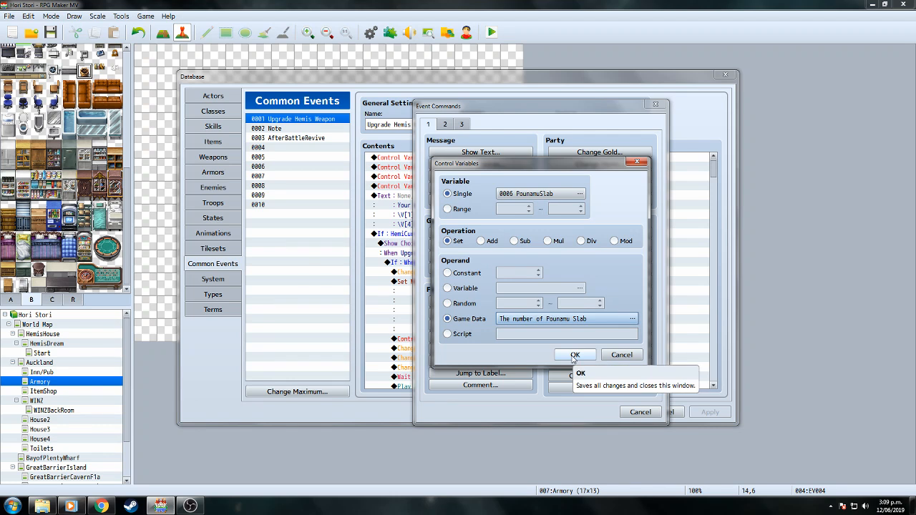
left_click(575, 355)
left_click(614, 412)
left_click(190, 506)
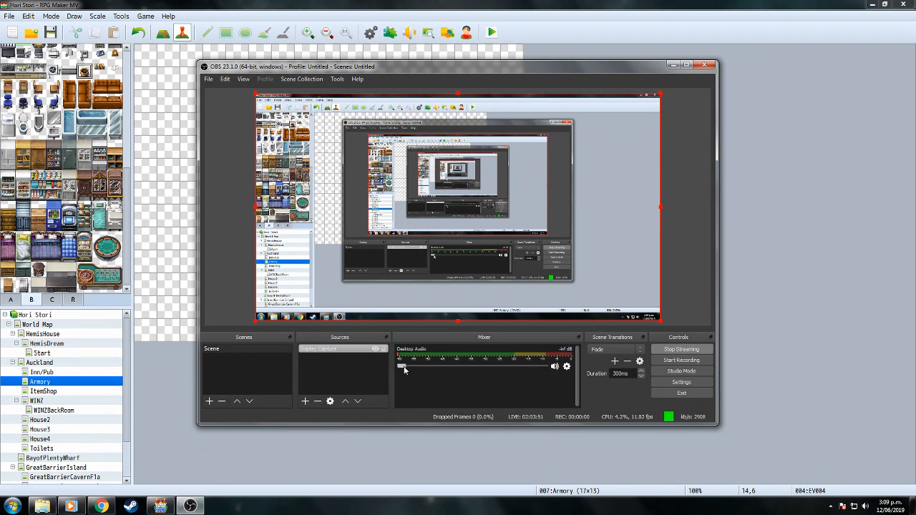
Raise OBS Desktop Audio from -inf to about -25 dB, checking Settings and Advanced Audio Properties, then minimize OBS.
left_click_drag(404, 368, 399, 367)
left_click(692, 382)
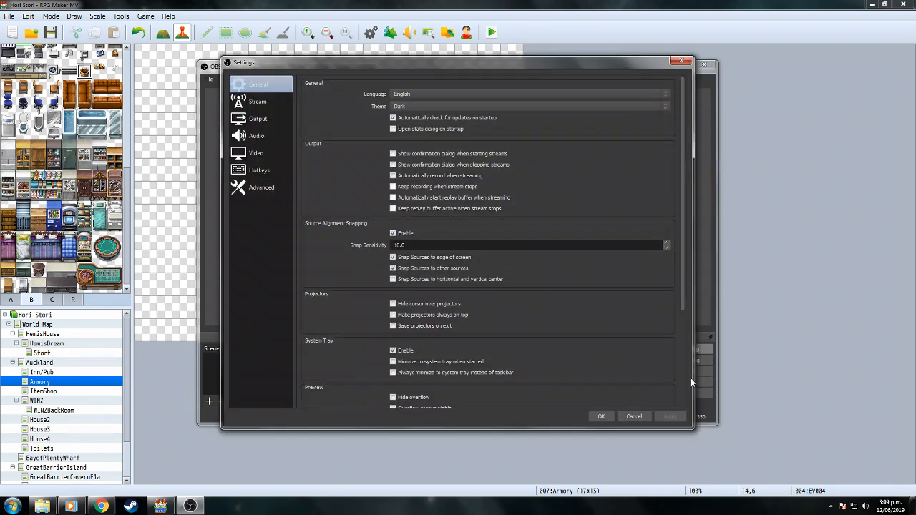
left_click(684, 63)
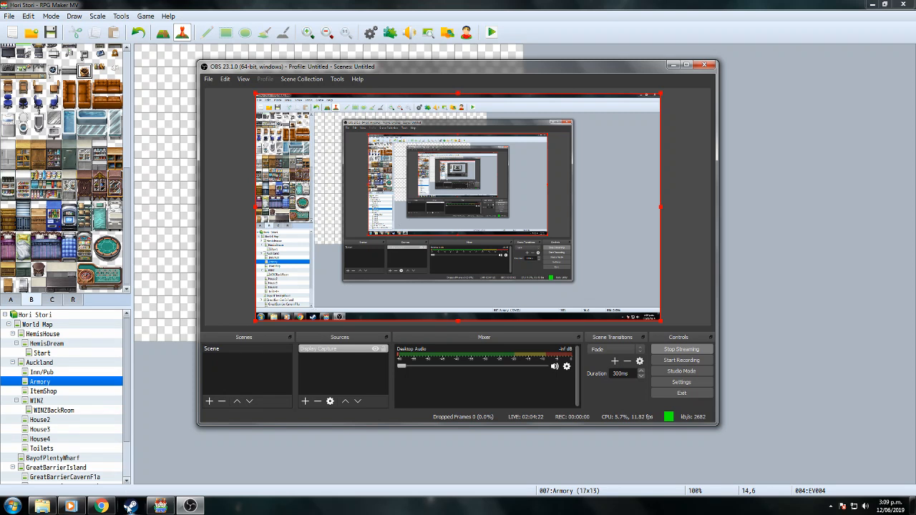
mouse_move(161, 507)
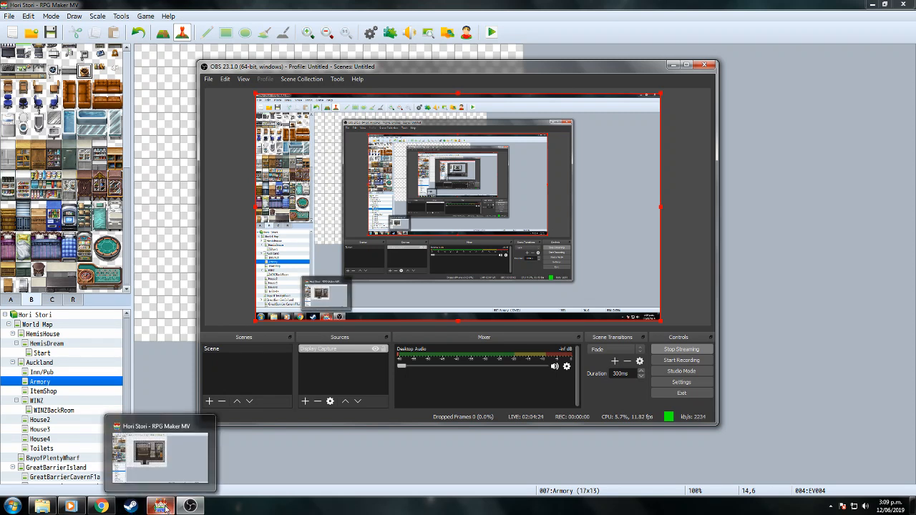
left_click(567, 366)
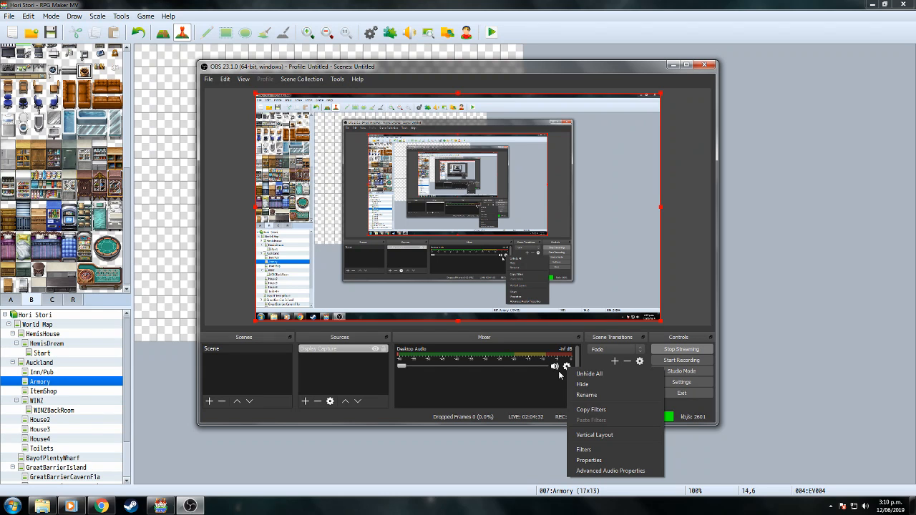
left_click(603, 471)
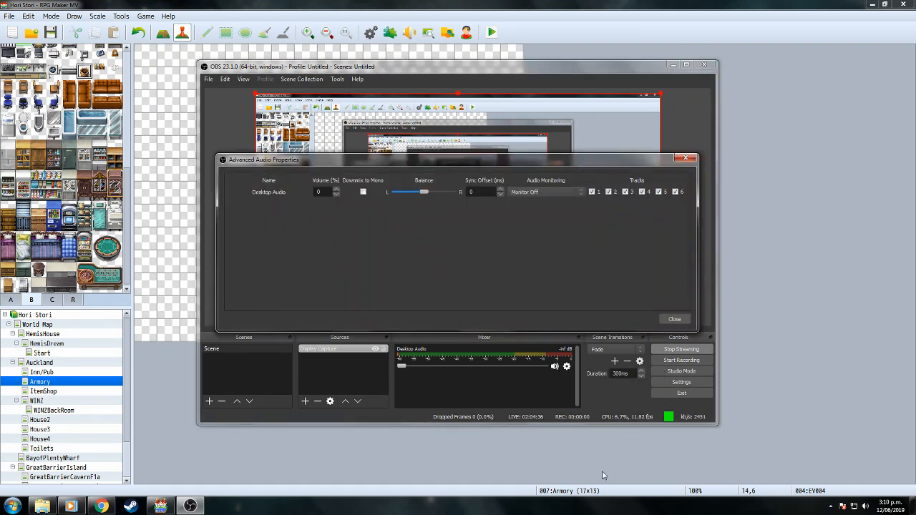
left_click(686, 159)
left_click_drag(399, 369, 440, 368)
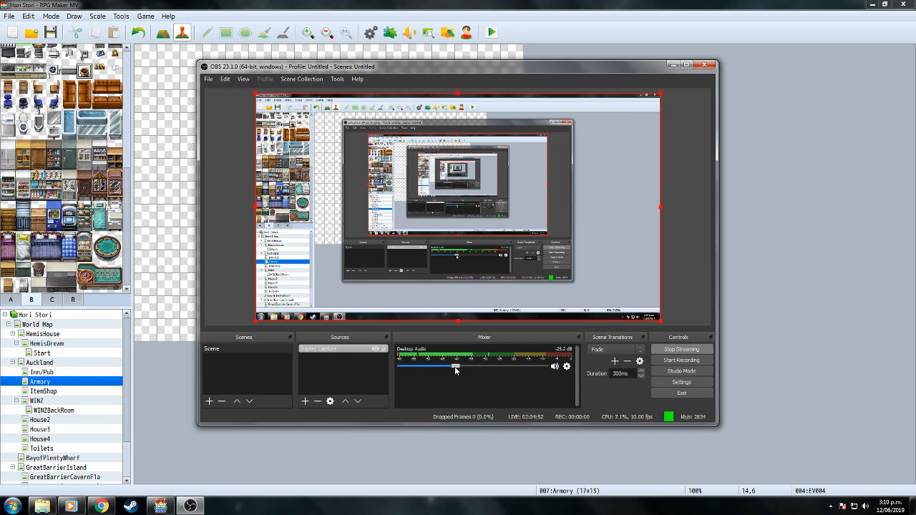
left_click(673, 65)
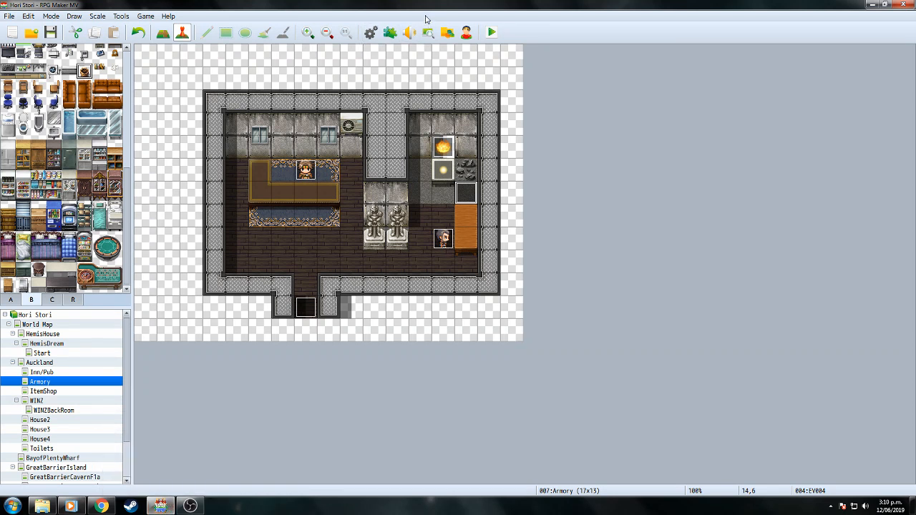
Lower the Hori Stori game's volume in the Windows Volume Mixer.
right_click(866, 507)
left_click(861, 454)
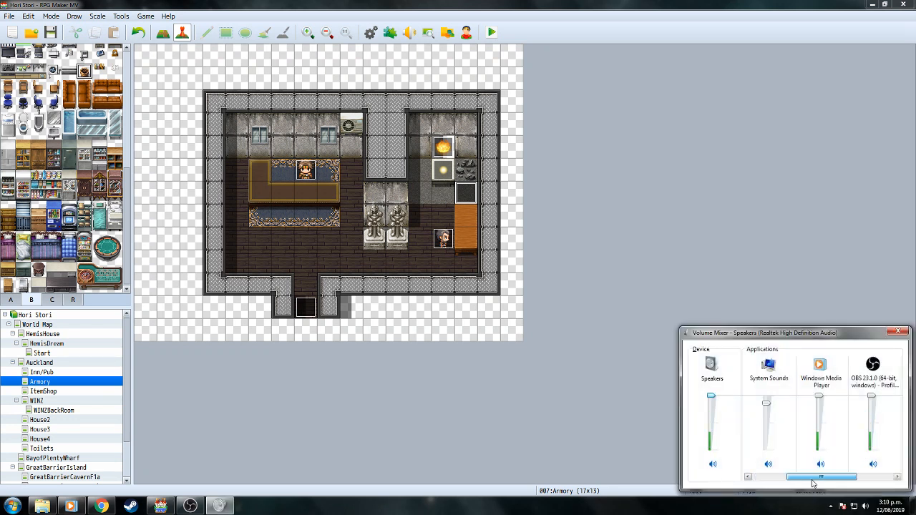
left_click_drag(789, 480, 856, 480)
left_click_drag(872, 398, 872, 442)
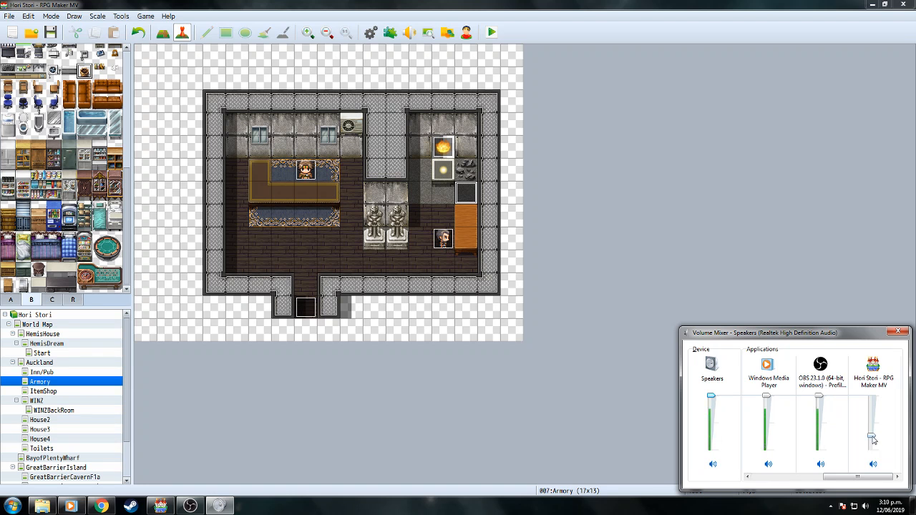
left_click(642, 417)
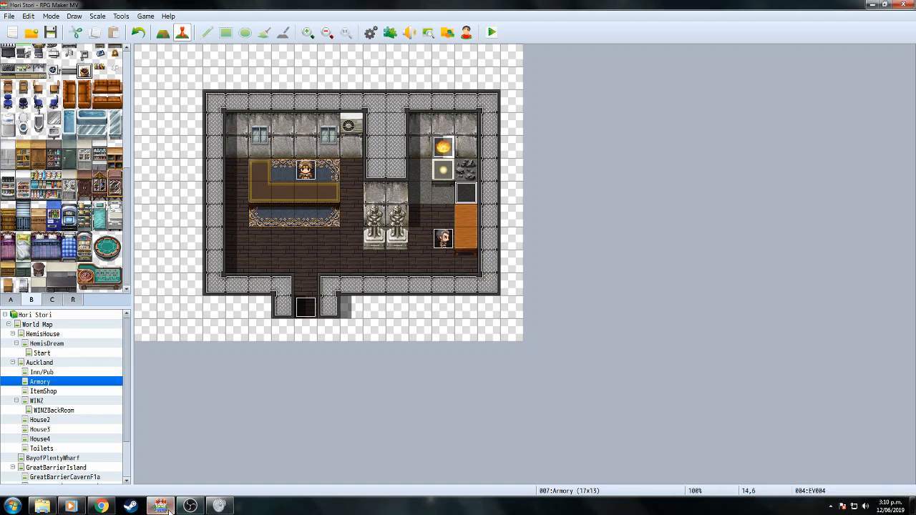
Raise OBS Desktop Audio to around -10 dB, minimize OBS, and start a playtest.
mouse_move(163, 508)
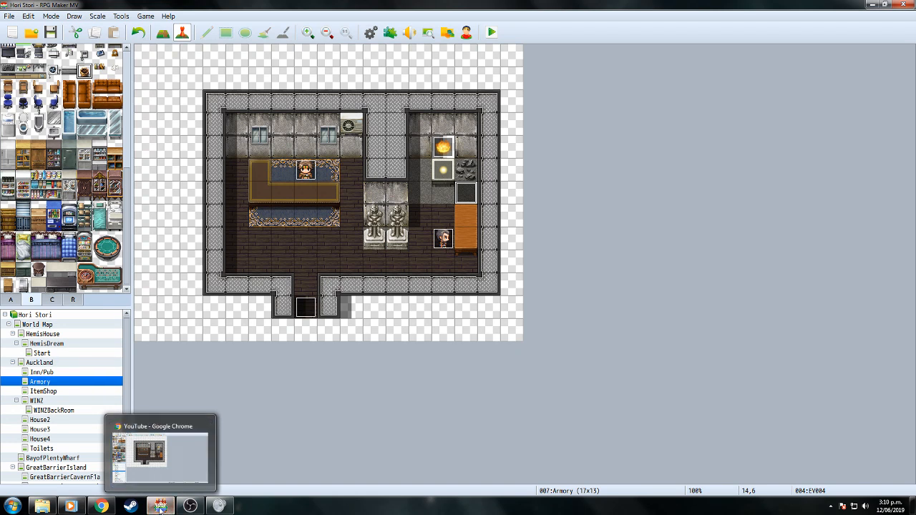
left_click(190, 506)
left_click_drag(459, 371, 484, 369)
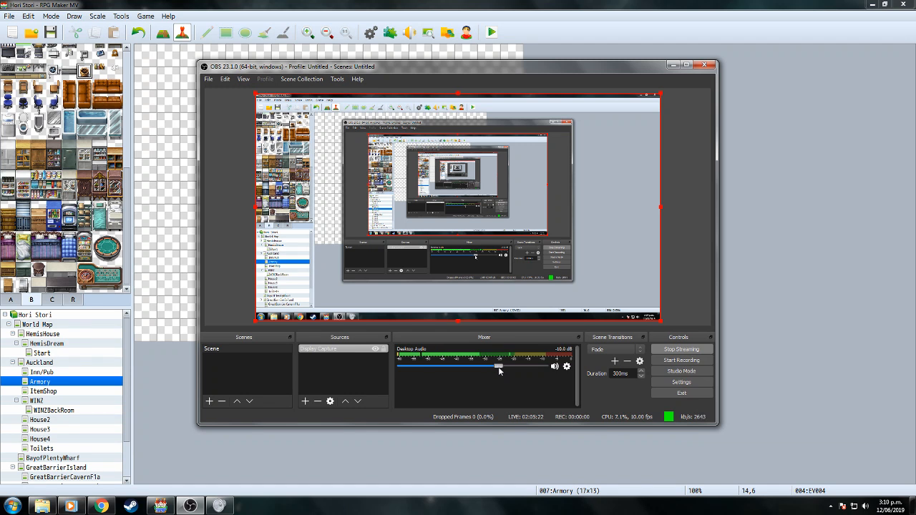
left_click(673, 66)
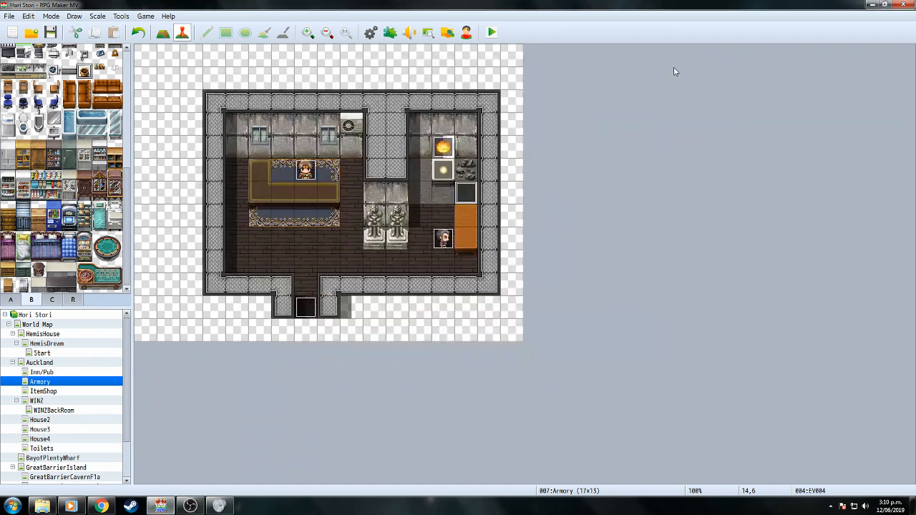
left_click(491, 32)
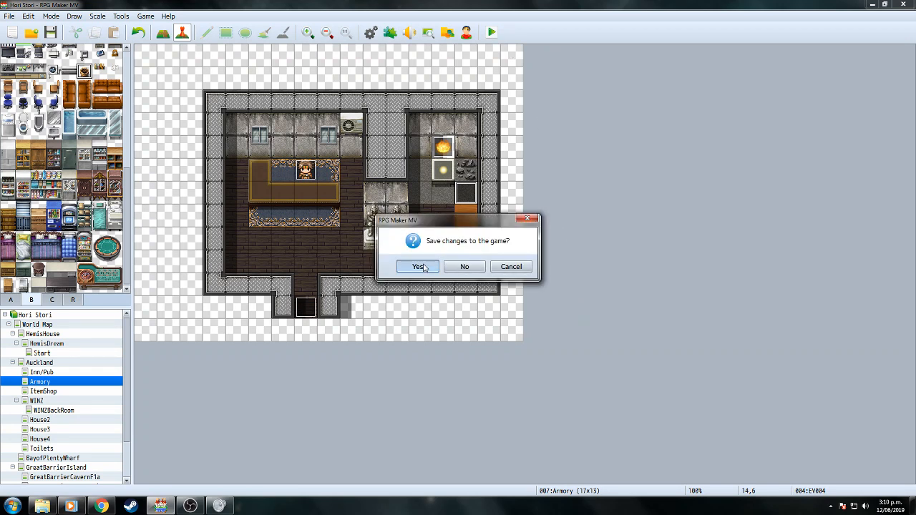
Save the project and turn down the game's volume in the Volume Mixer.
left_click(421, 266)
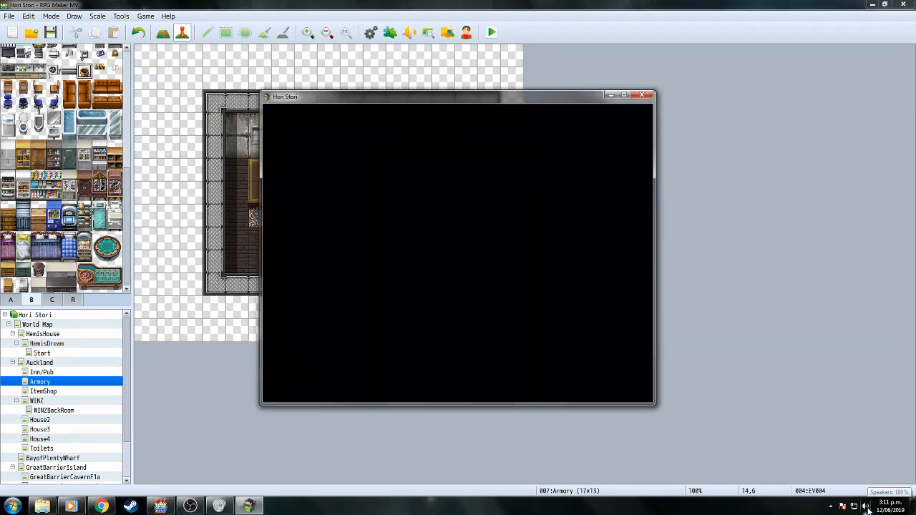
right_click(866, 507)
left_click(859, 453)
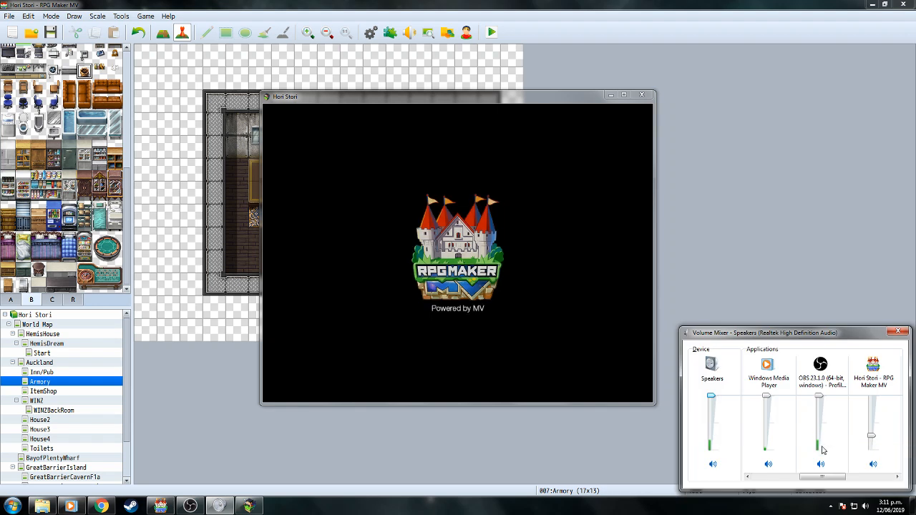
left_click_drag(809, 478, 878, 479)
left_click_drag(872, 434, 872, 449)
left_click(898, 333)
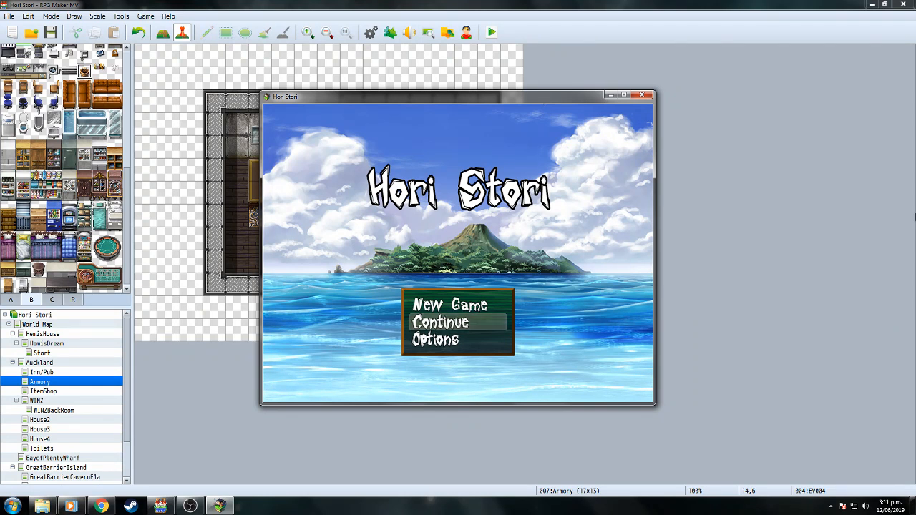
Load save File 2 and walk the character into the Armory to the upgrade NPC.
key("Return")
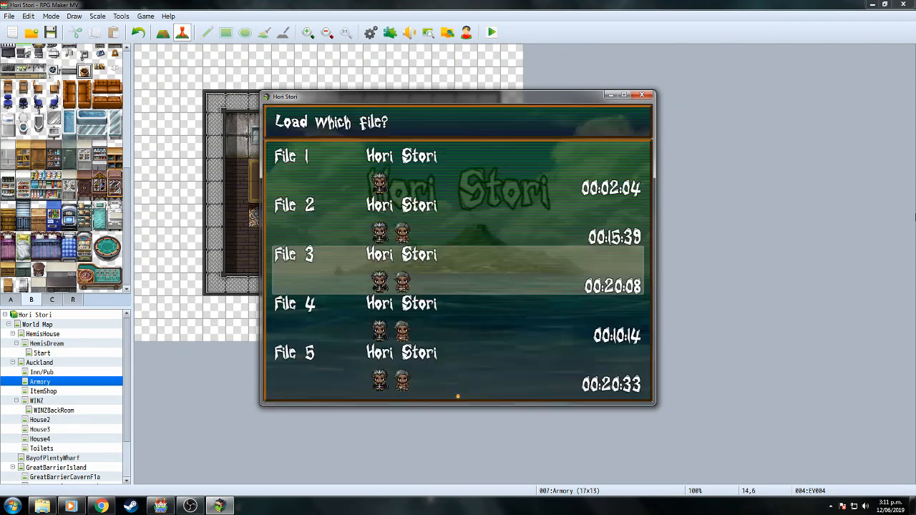
key("Up")
key("Return")
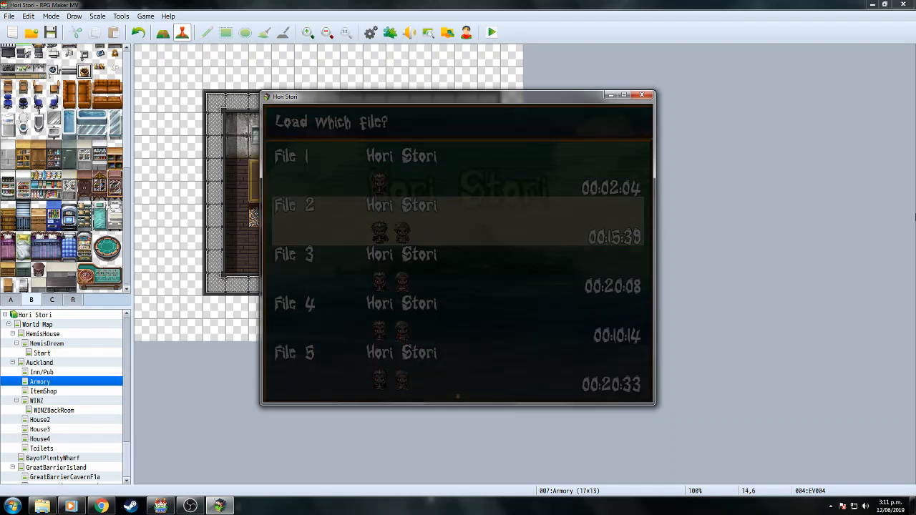
key("Down")
key("Down")
key("Up")
key("Right")
key("Up")
key("Up")
key("Up")
key("Right")
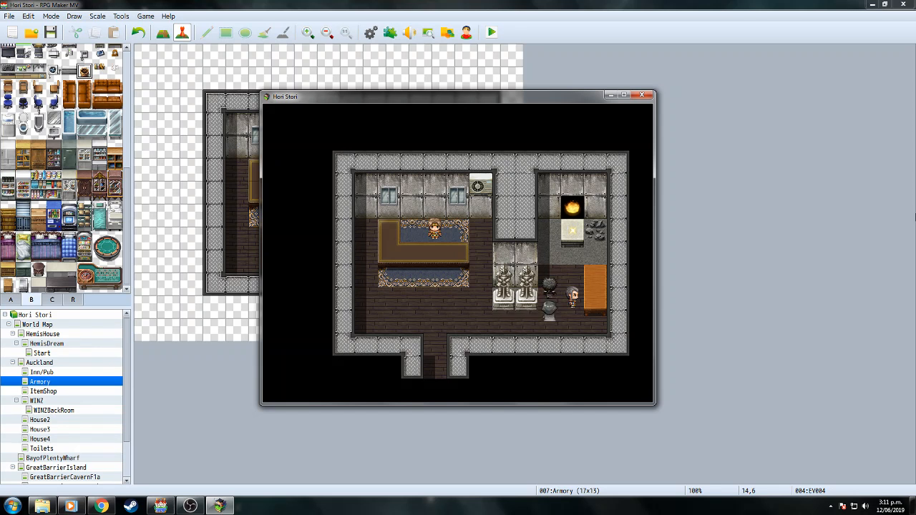
Try upgrading Hemi's weapon, see level 0 with no materials, and close the playtest.
key("Return")
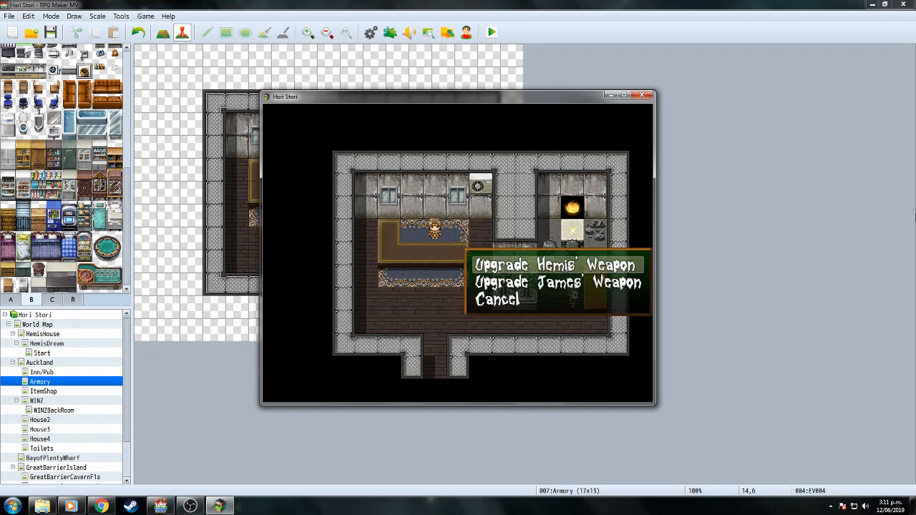
key("Return")
key("Return")
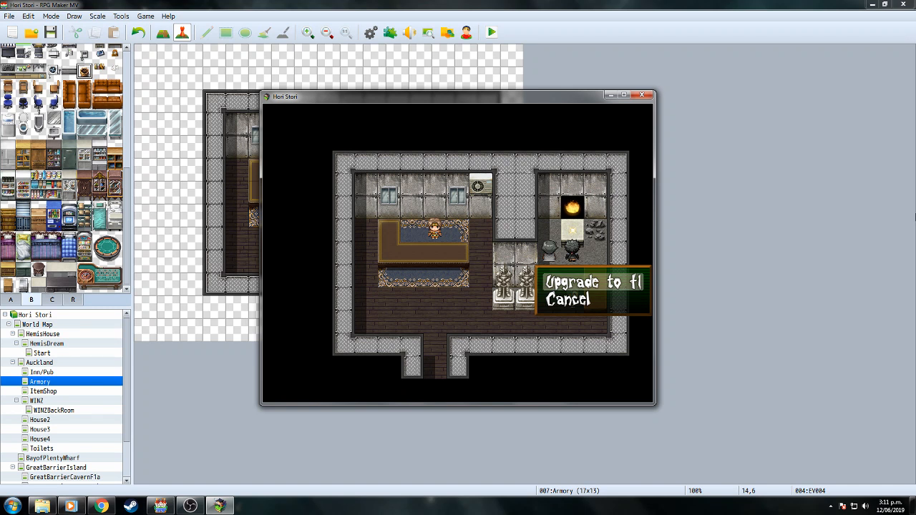
key("Return")
key("Return")
key("Return")
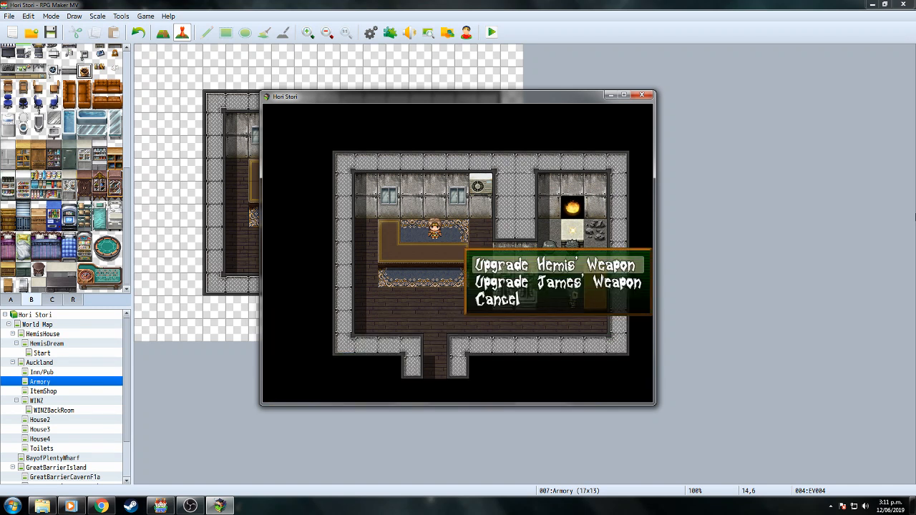
key("Return")
key("Return")
key("Return")
key("Return")
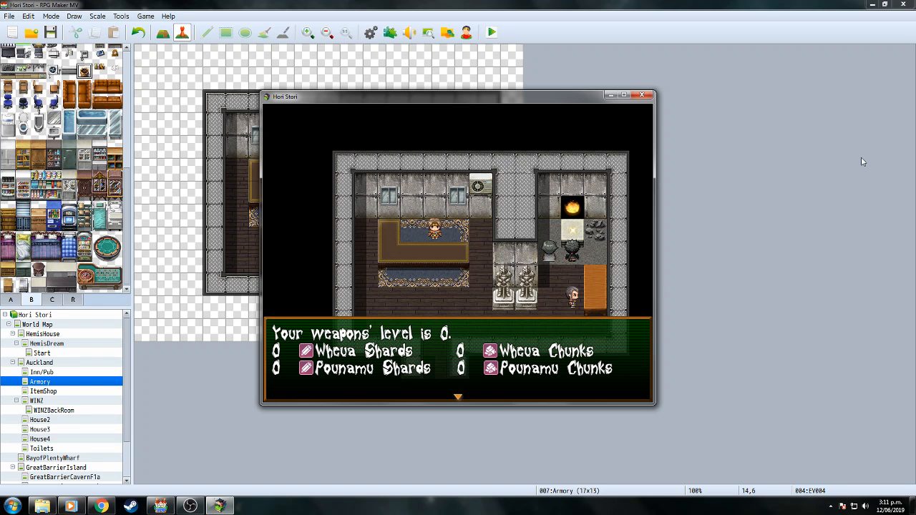
left_click(642, 96)
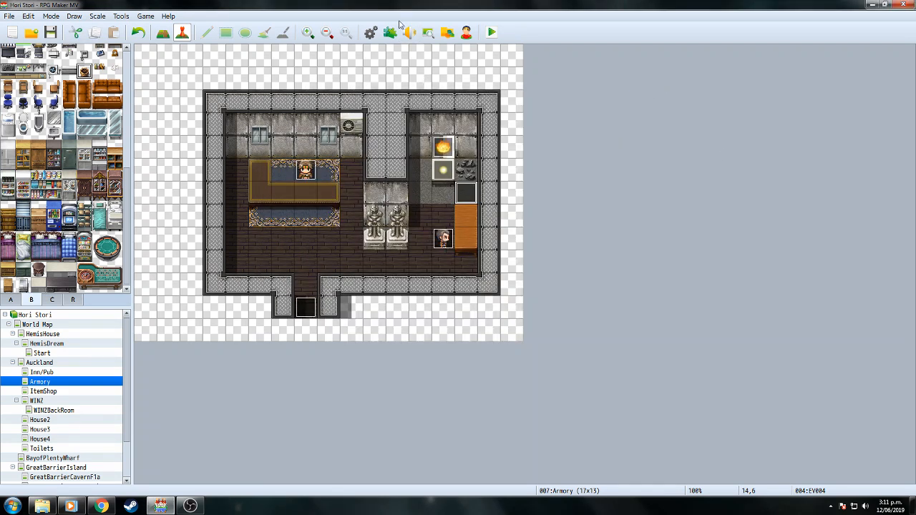
In the weapon-level message, remove the extra spaces after the Wheua and Pounamu Shards counts.
key("F9")
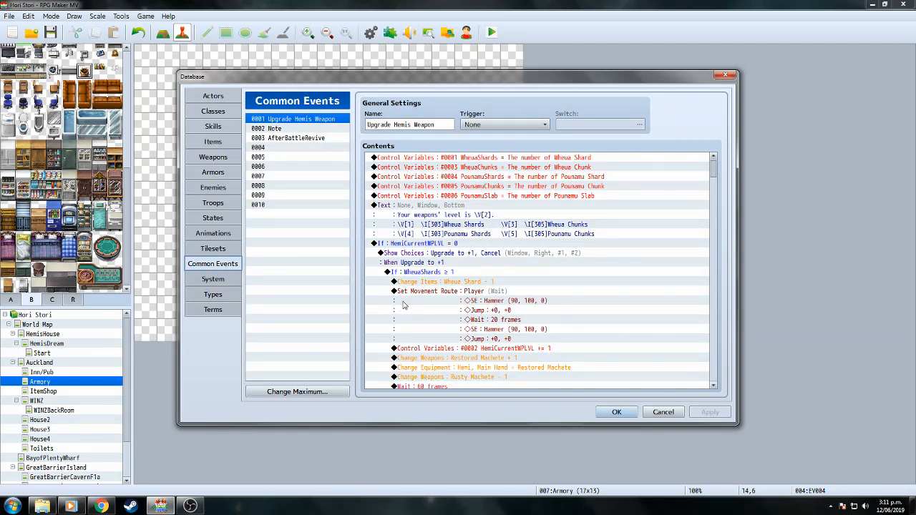
left_click(473, 207)
right_click(528, 207)
left_click(541, 219)
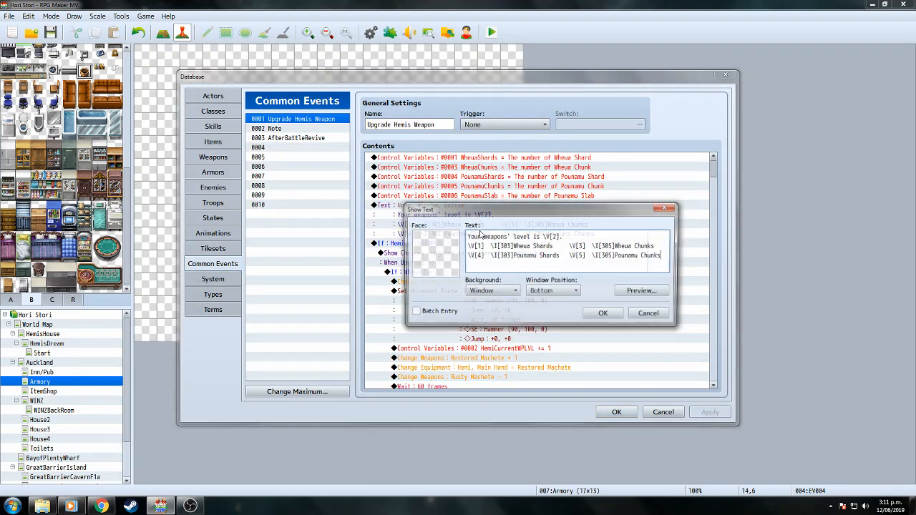
left_click(490, 246)
key("BackSpace")
left_click(489, 255)
key("BackSpace")
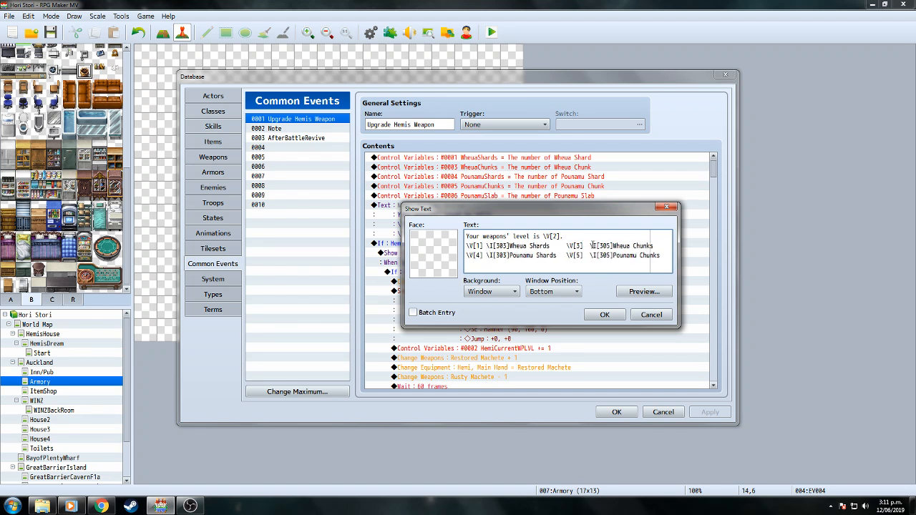
Remove the extra spaces after the Wheua and Pounamu Chunks counts and save the Database.
left_click(590, 245)
key("BackSpace")
left_click(589, 255)
key("BackSpace")
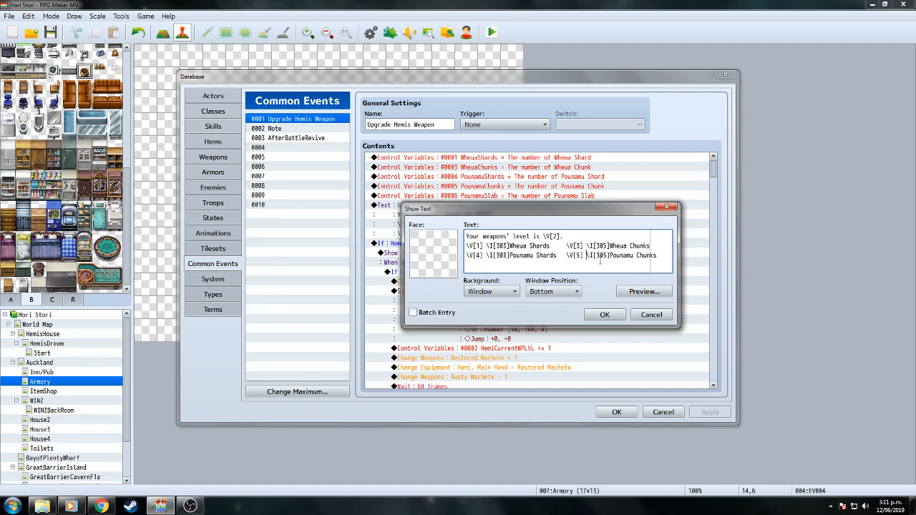
left_click(610, 315)
left_click(616, 412)
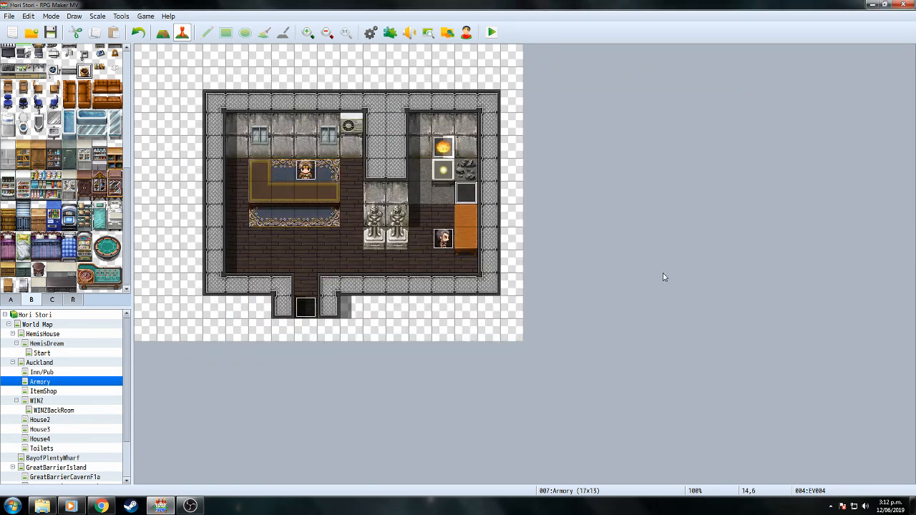
Start a playtest, load save File 2, and walk into the armory.
left_click(491, 33)
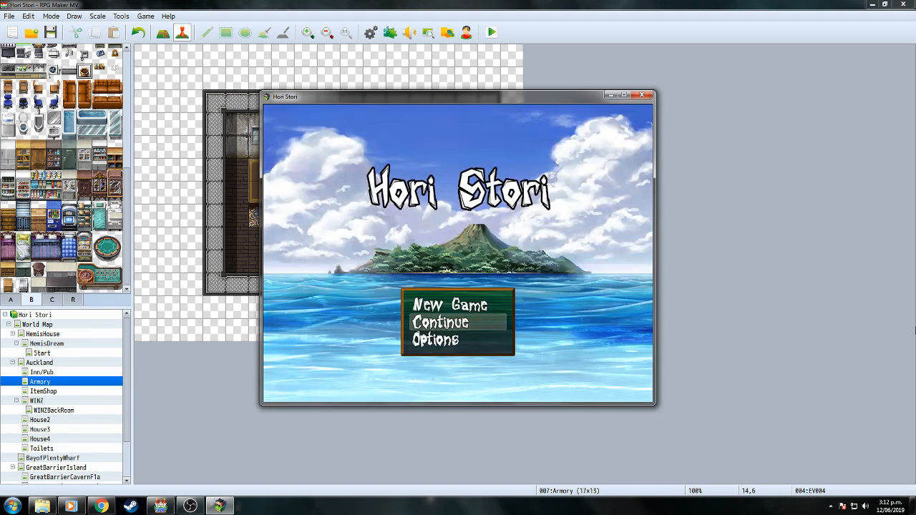
key("Return")
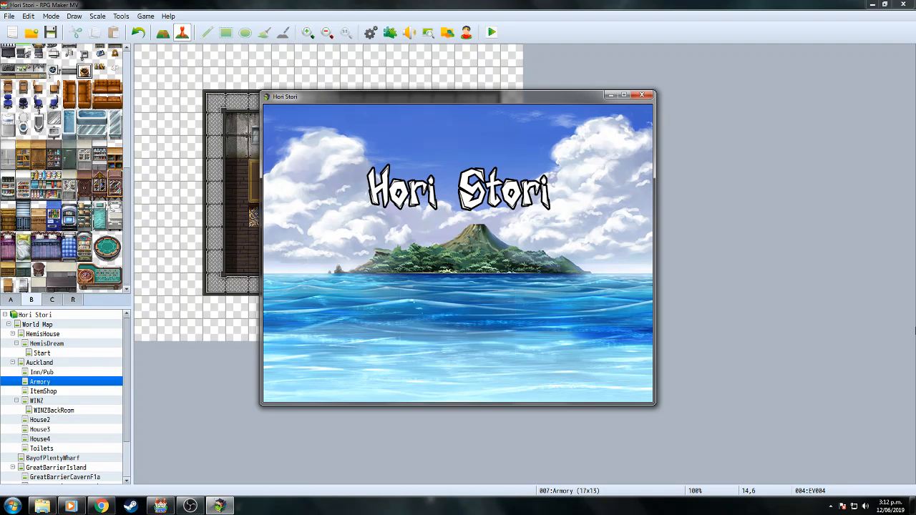
key("Up")
key("Return")
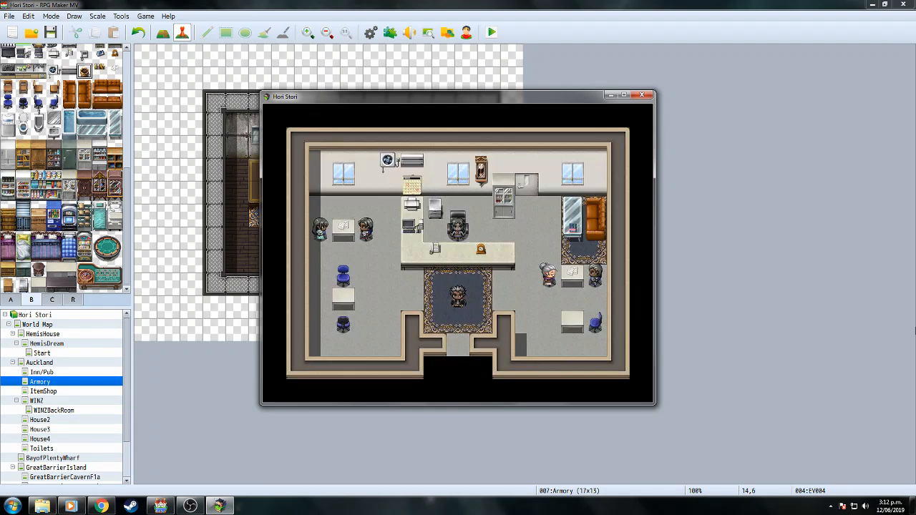
key("Down")
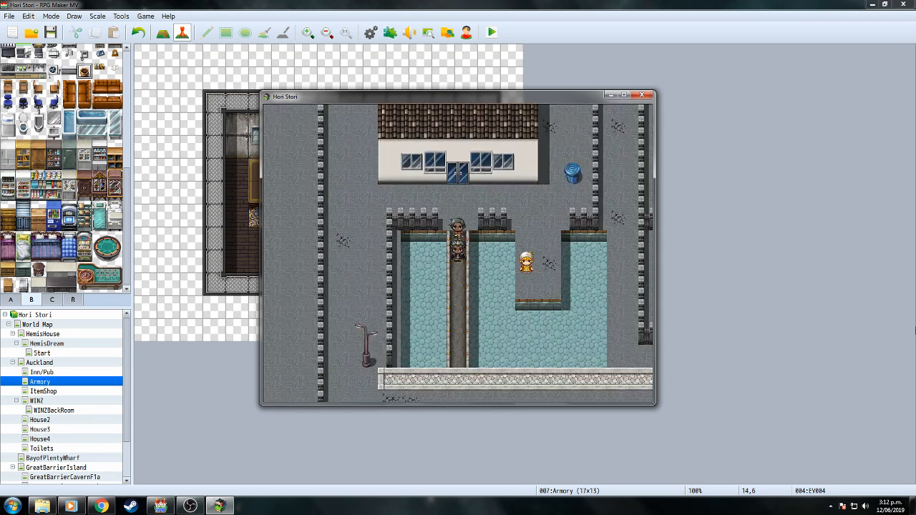
key("Down")
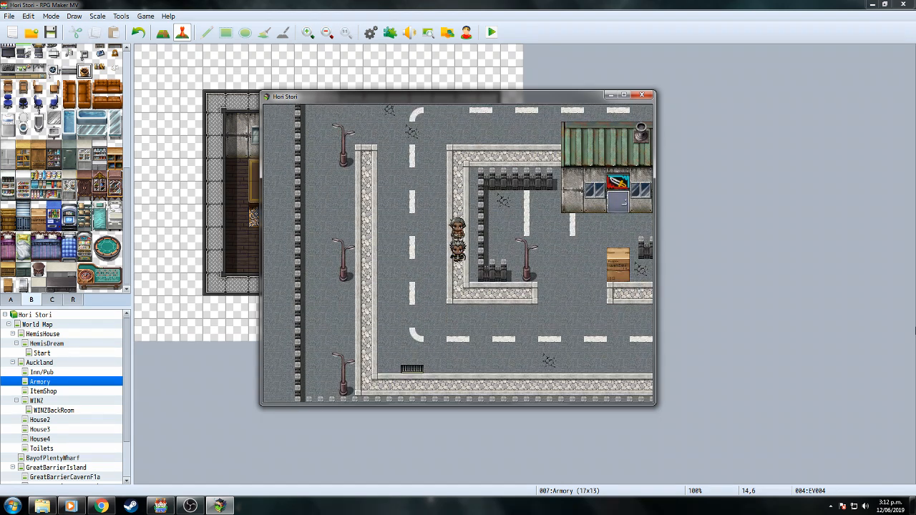
key("Right")
key("Up")
key("Right")
key("Up")
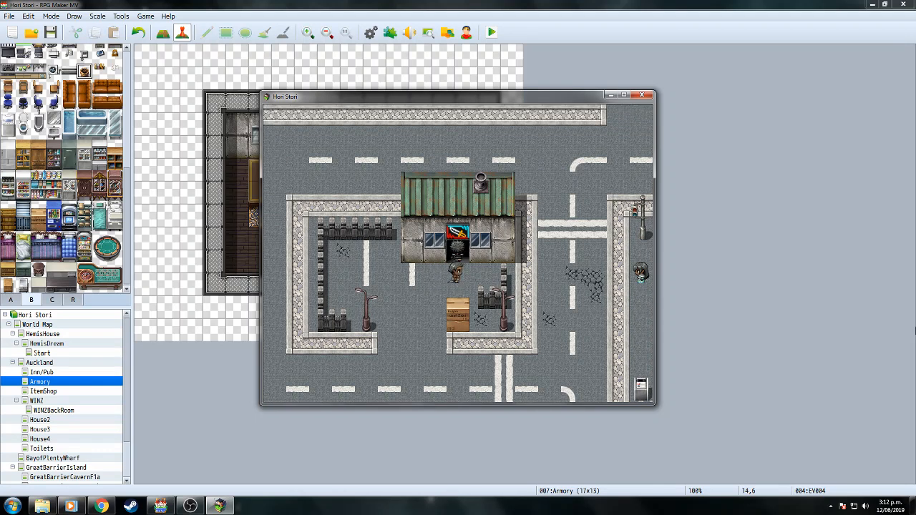
Ask the smith to upgrade Hemi's weapon; it fails with 'Not enough Wheua Shards.'.
key("Up")
key("Right")
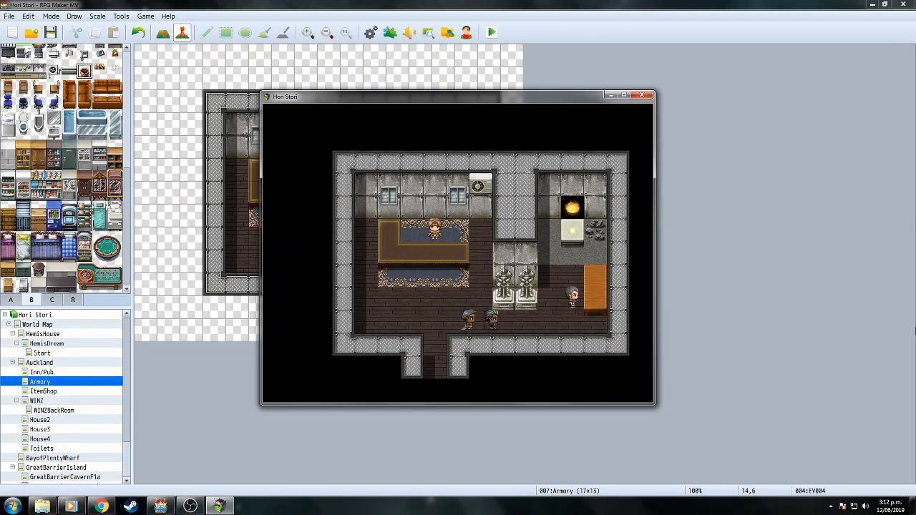
key("Up")
key("Return")
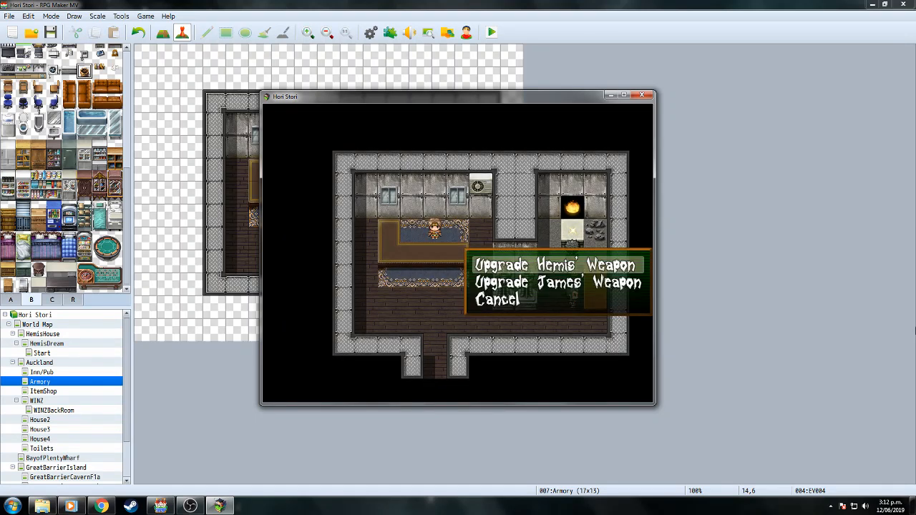
key("Return")
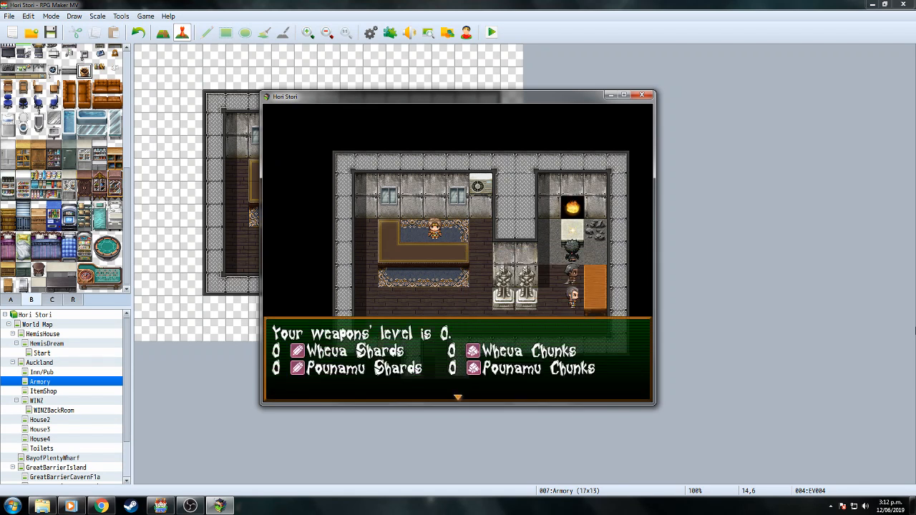
key("Return")
key("Return")
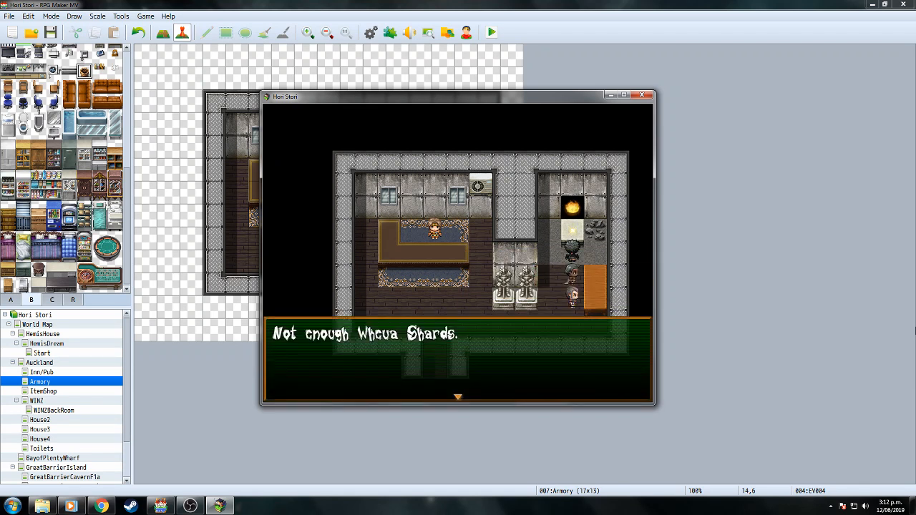
key("Return")
key("Return")
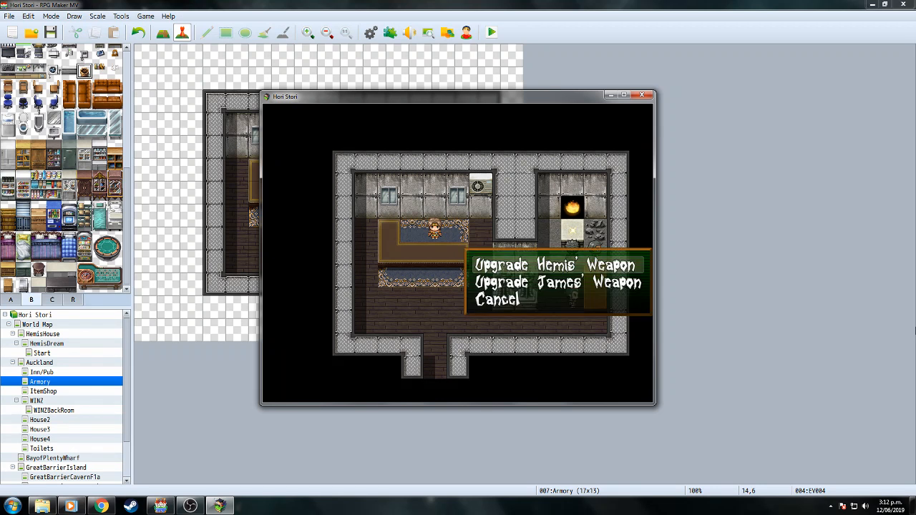
key("Return")
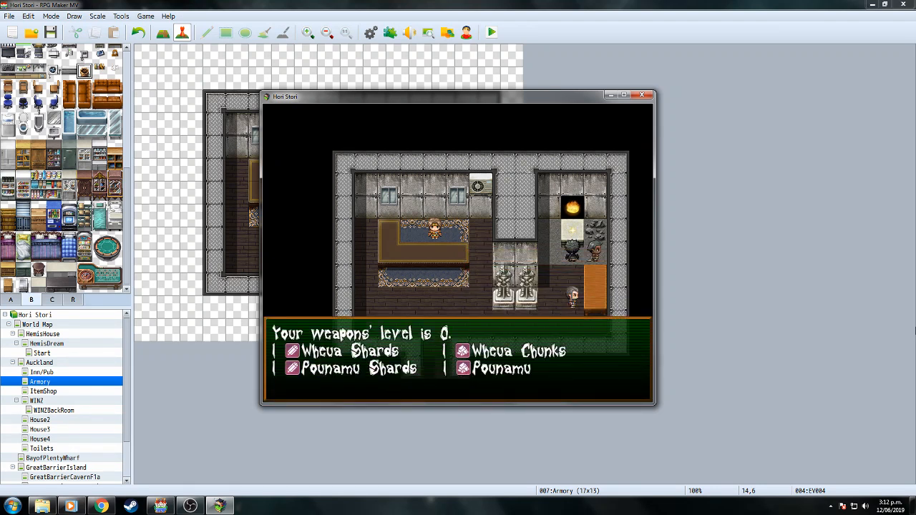
Go through the smith's dialogue in the playtest, upgrading the weapons to levels 2 and 3.
key("Return")
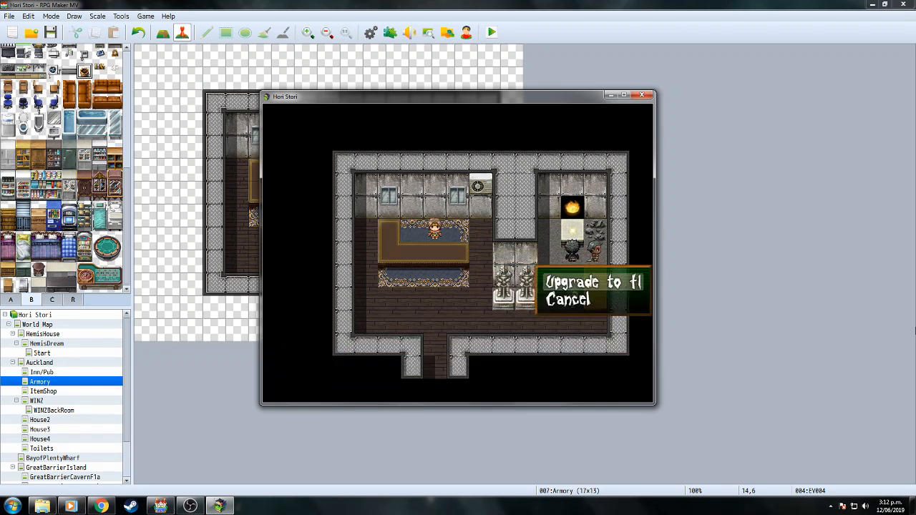
key("Escape")
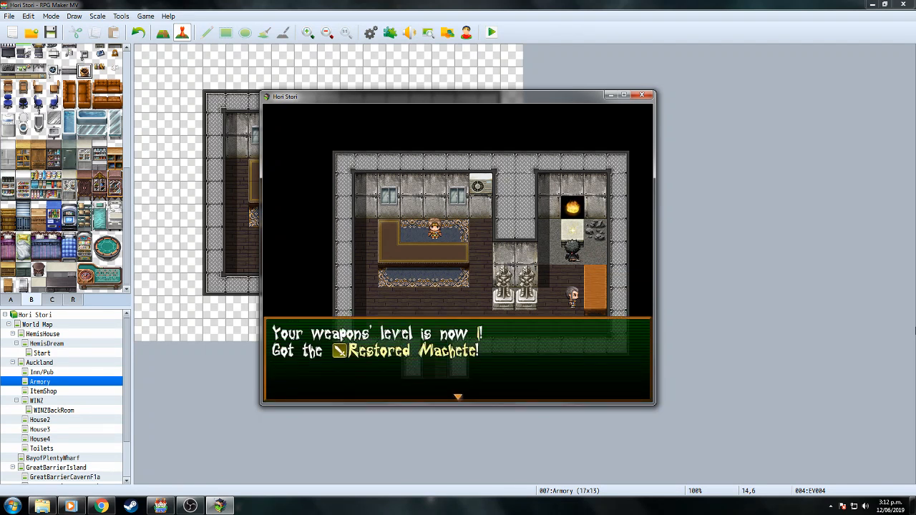
key("Return")
key("Return")
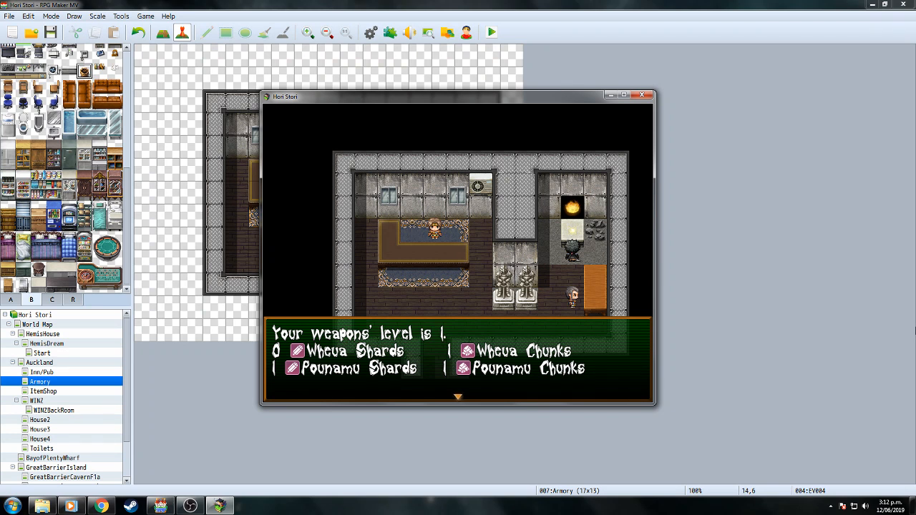
key("Return")
key("Return")
key("Return")
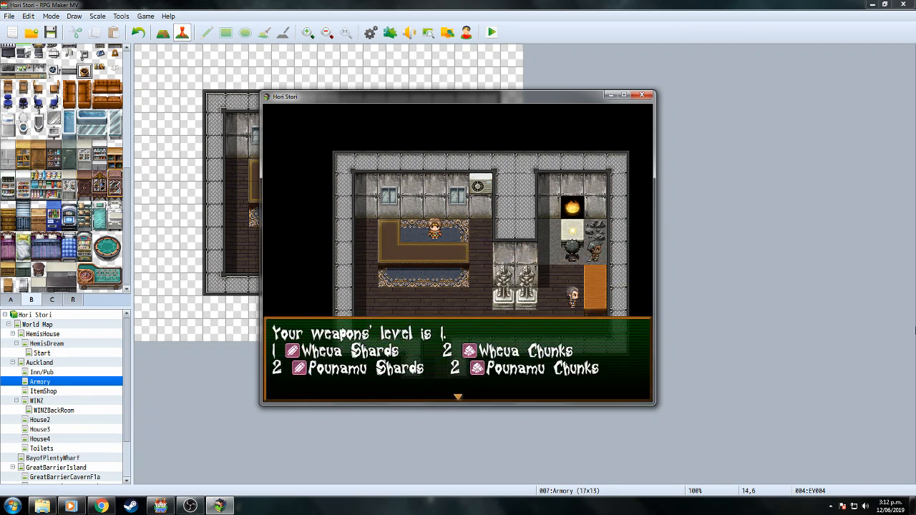
key("Return")
key("Return")
key("Return")
key("Return")
key("Return")
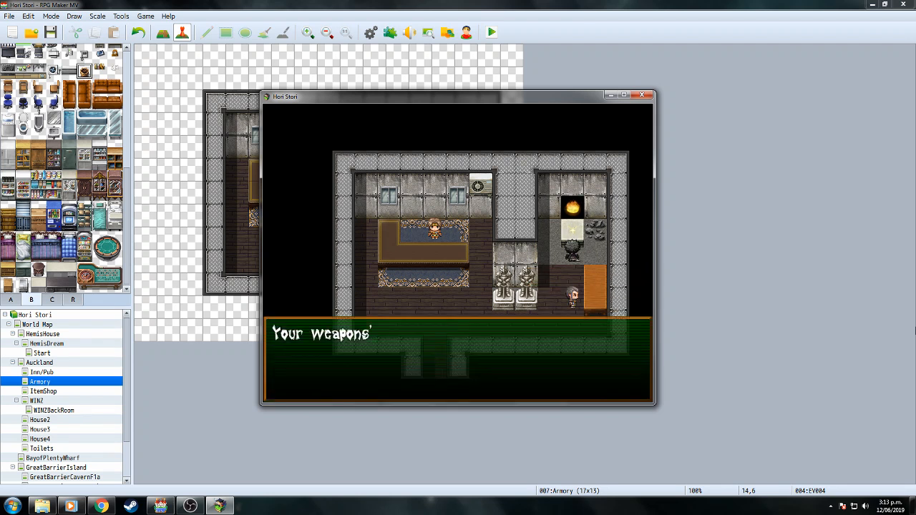
key("Return")
key("Return")
key("Return")
key("Return")
key("Return")
key("Return")
key("Return")
key("Return")
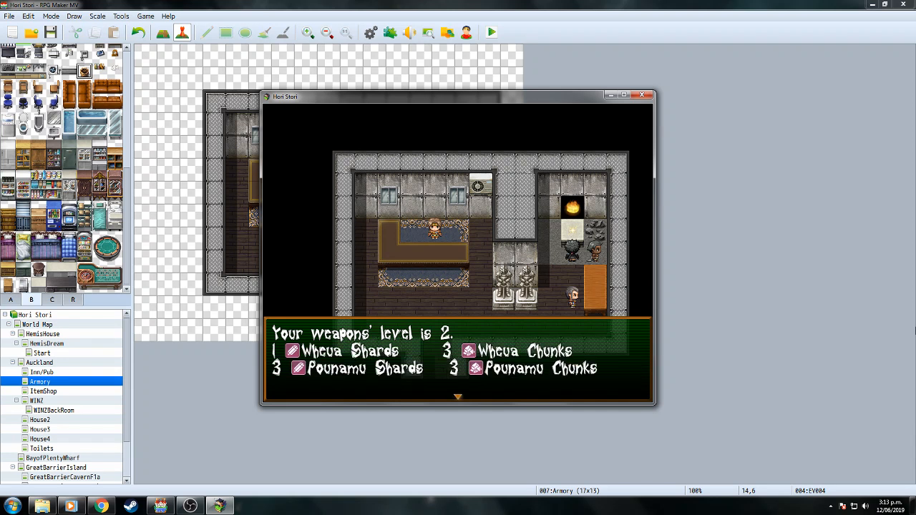
key("Return")
key("Return")
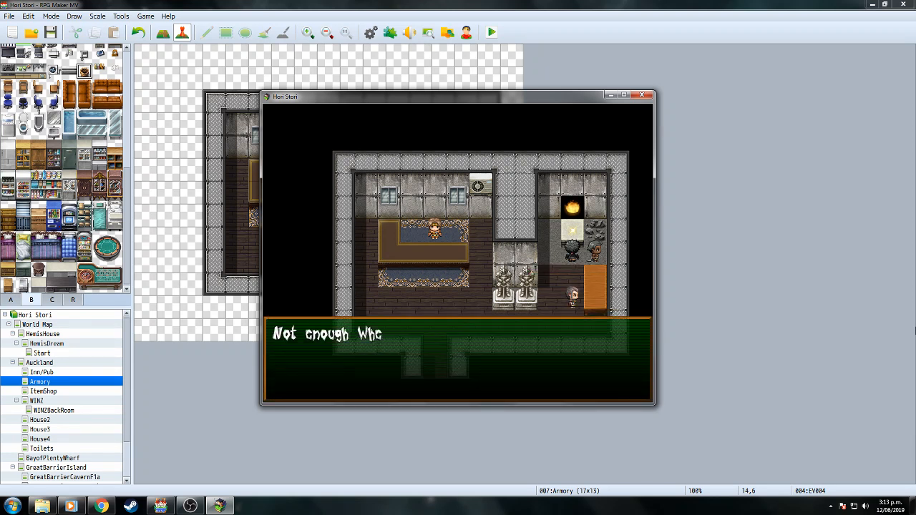
key("Return")
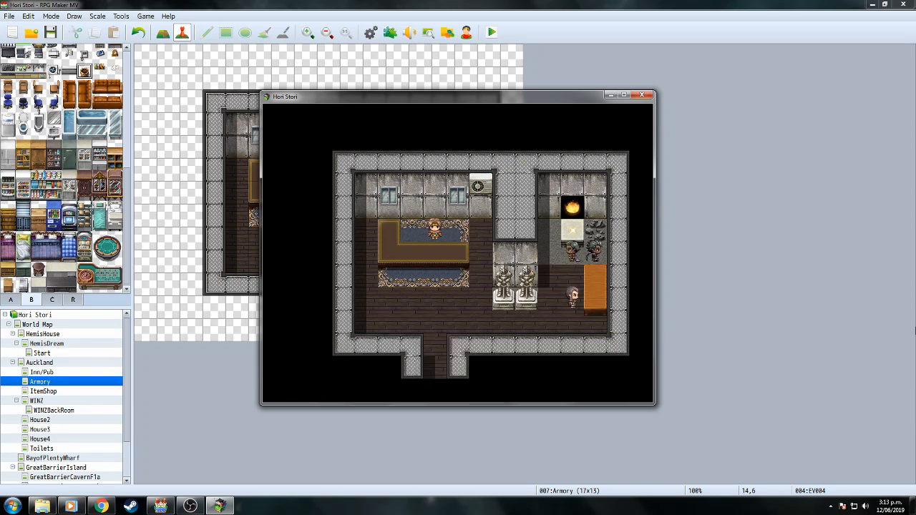
key("Return")
key("Return")
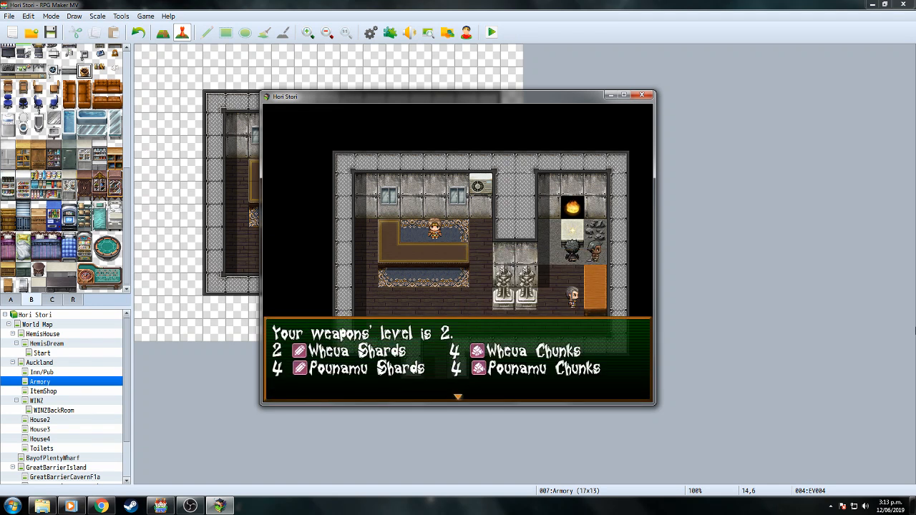
key("Return")
key("Return")
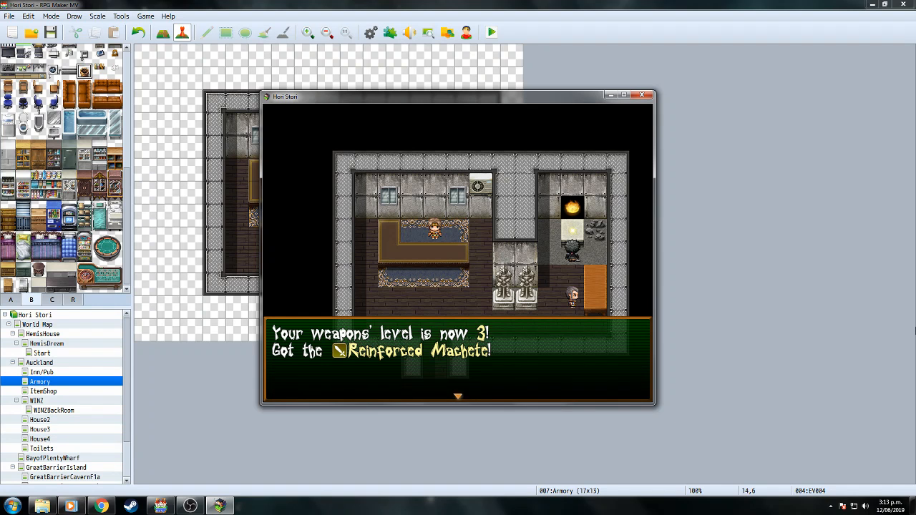
key("Return")
key("Return")
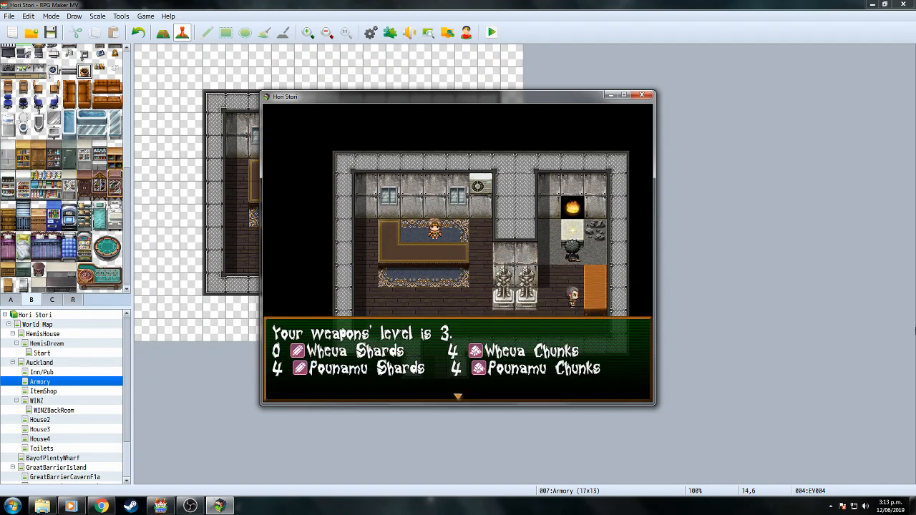
Accept upgrades to weapon levels 4, 5 and 6, then hit the 'Not enough Pounamu Shards' message.
key("Return")
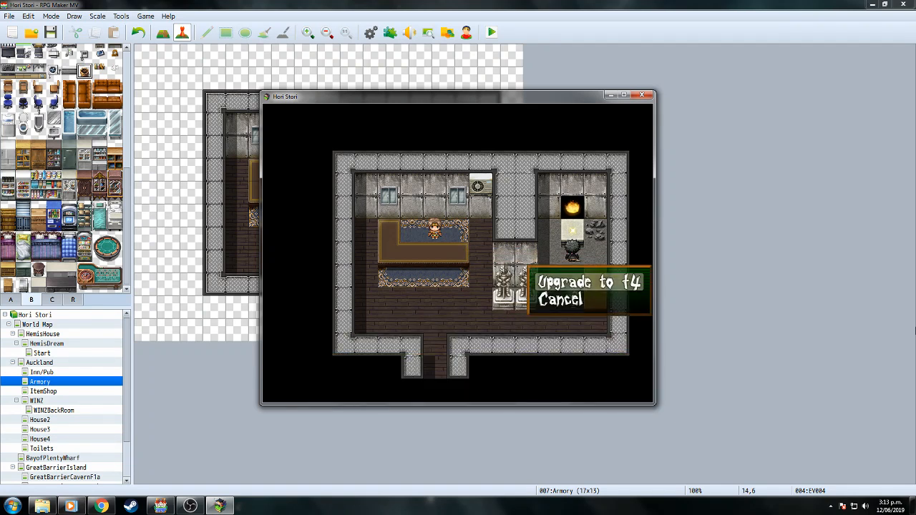
key("Return")
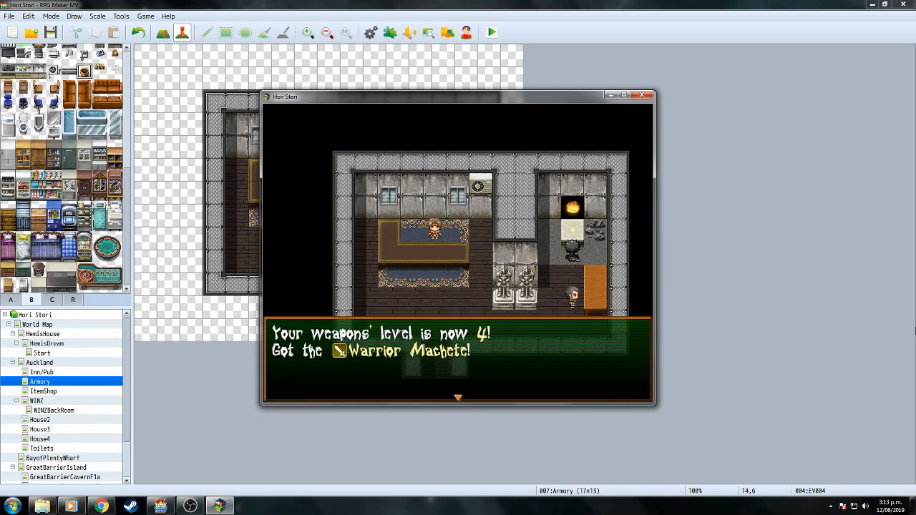
key("Return")
key("Return")
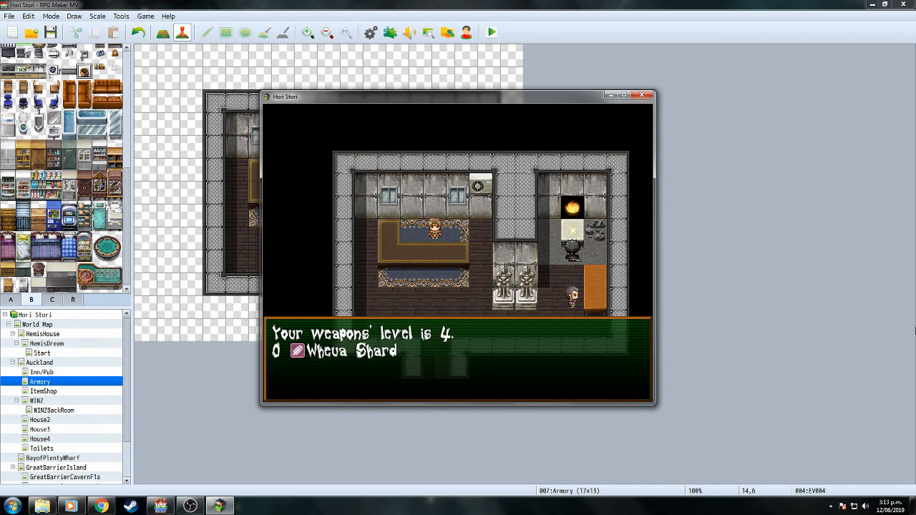
key("Return")
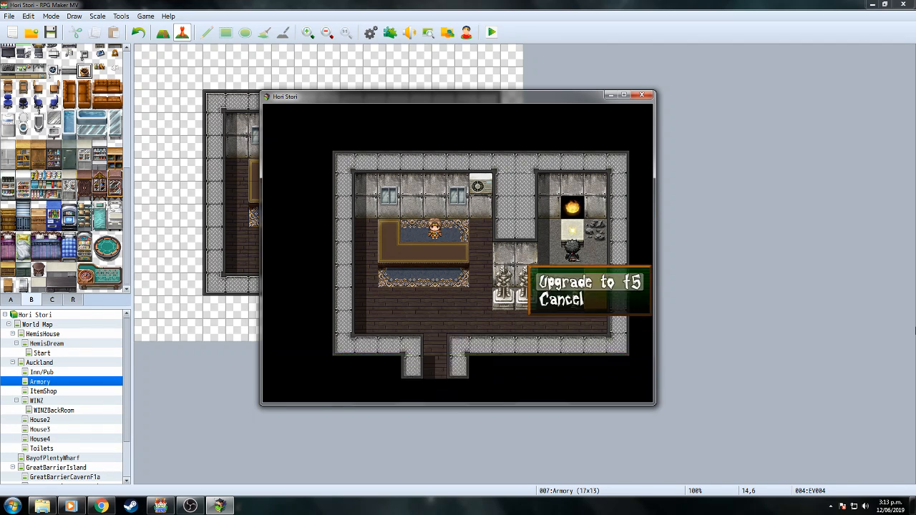
key("Return")
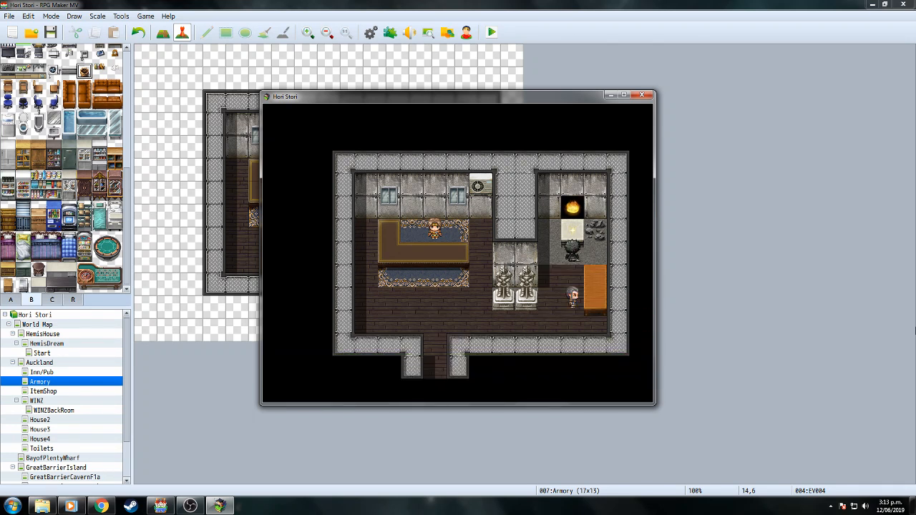
key("Return")
key("Return")
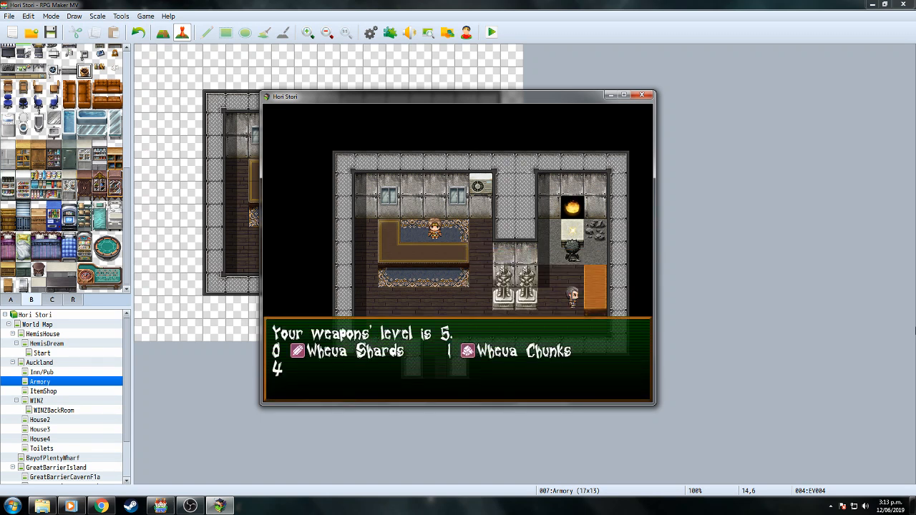
key("Return")
key("Return")
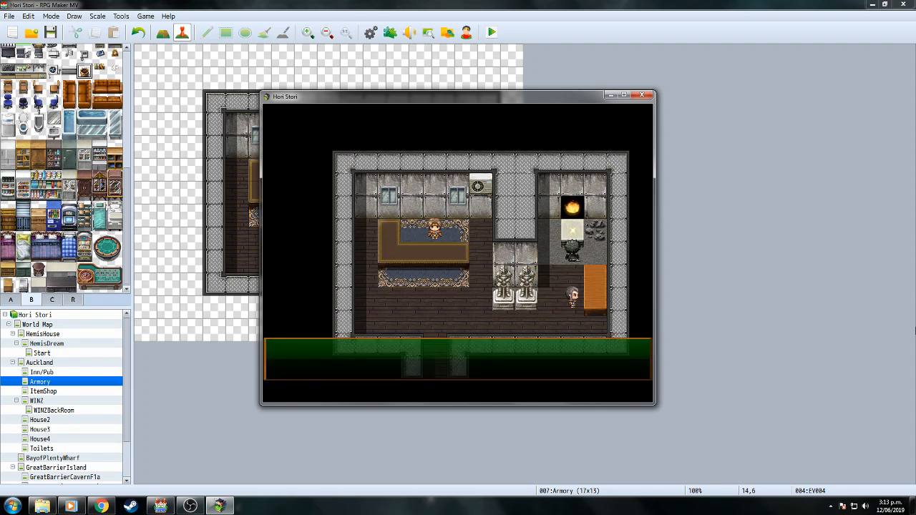
key("Return")
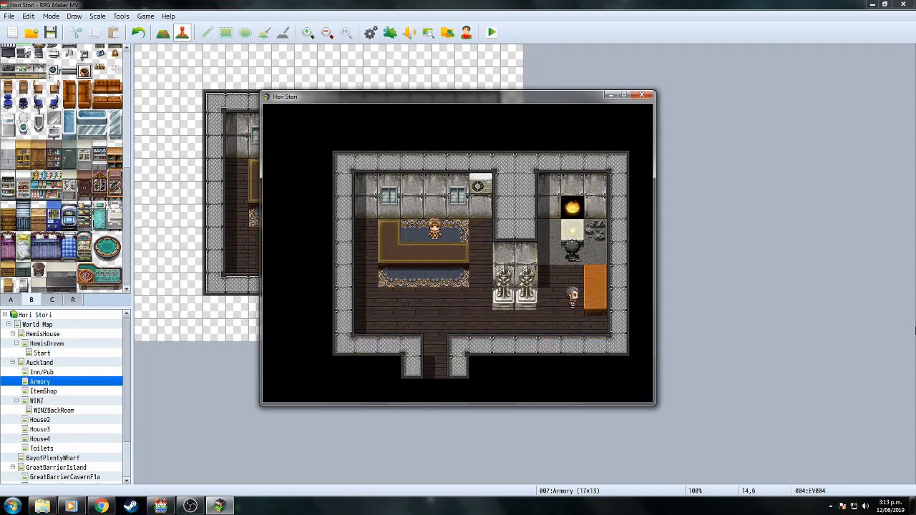
key("Return")
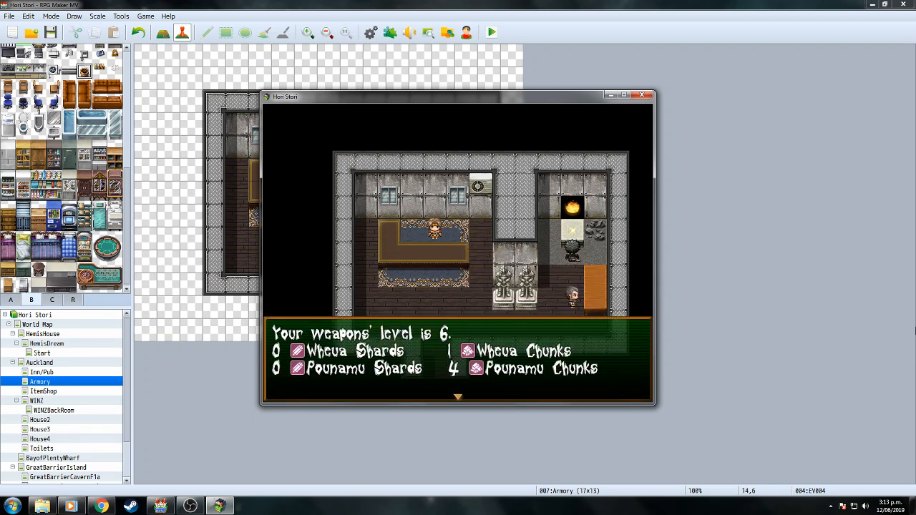
key("Return")
key("Return")
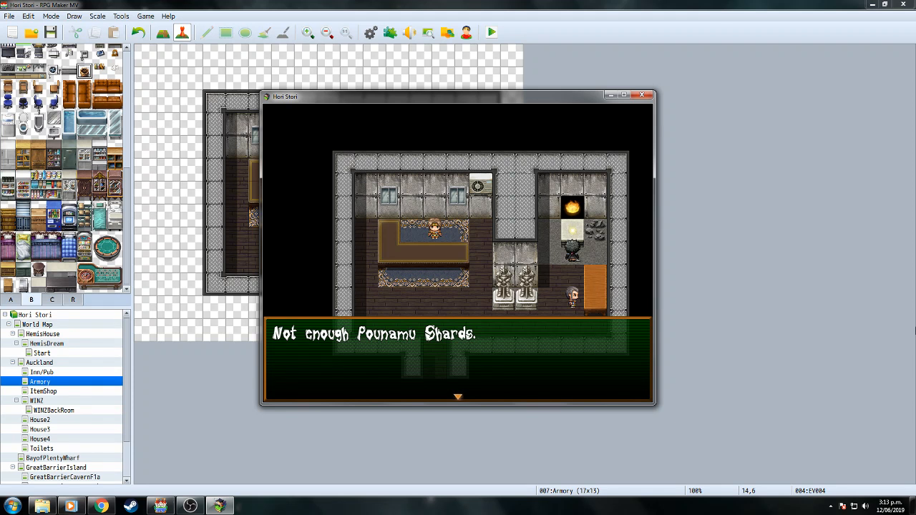
key("Return")
Walk the party out of the armory and off the street, then close the playtest window.
key("Down")
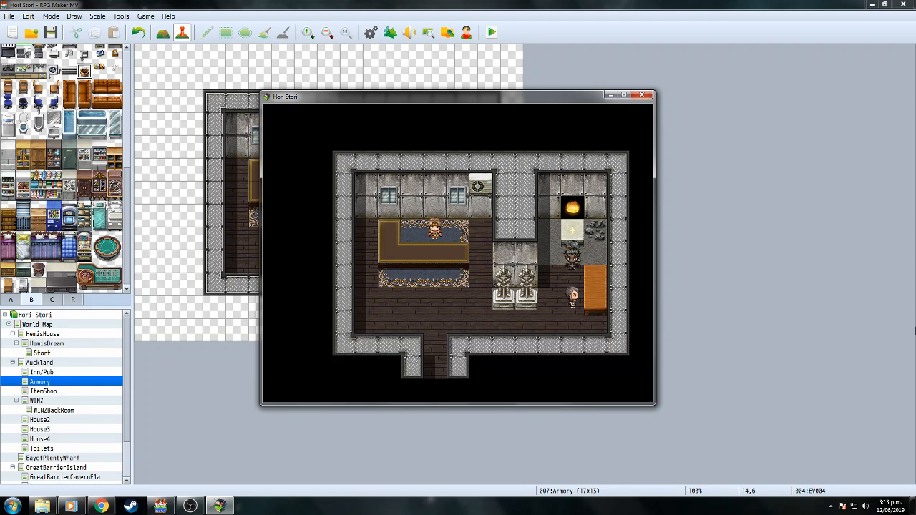
key("Left")
key("Down")
key("Left")
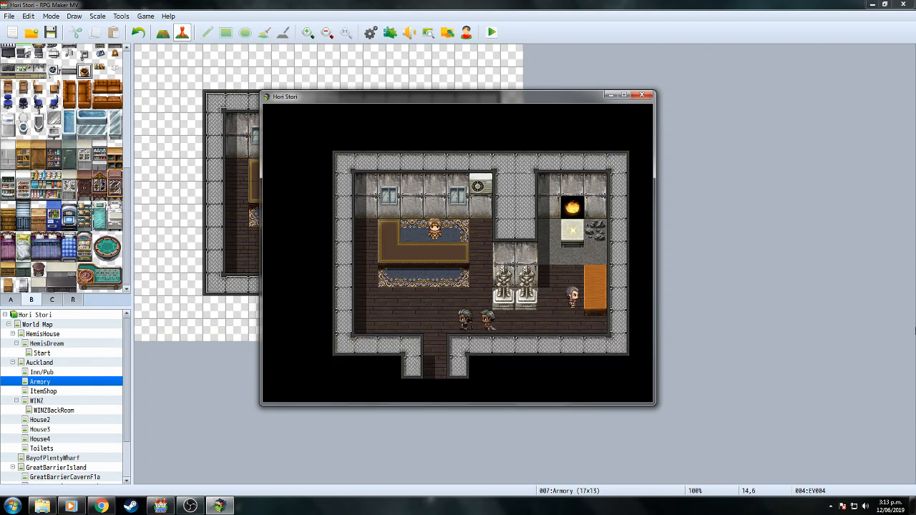
key("Escape")
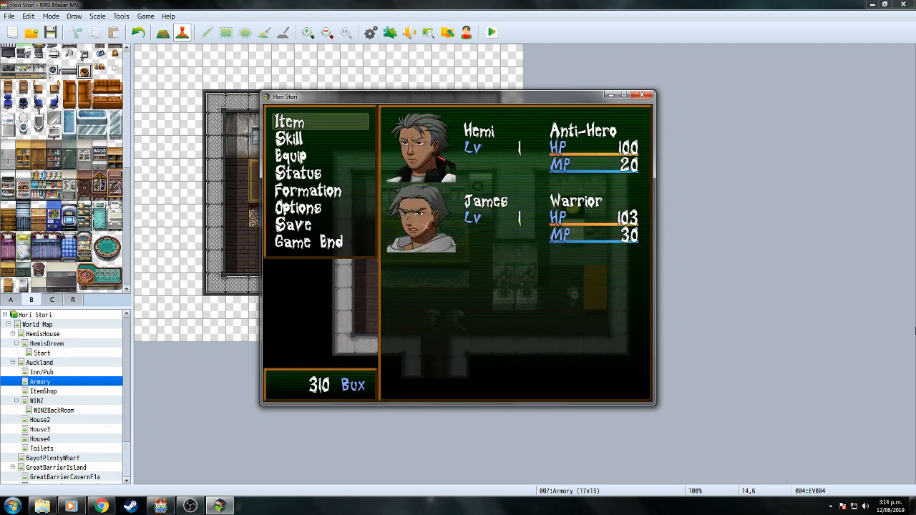
key("Escape")
key("Down")
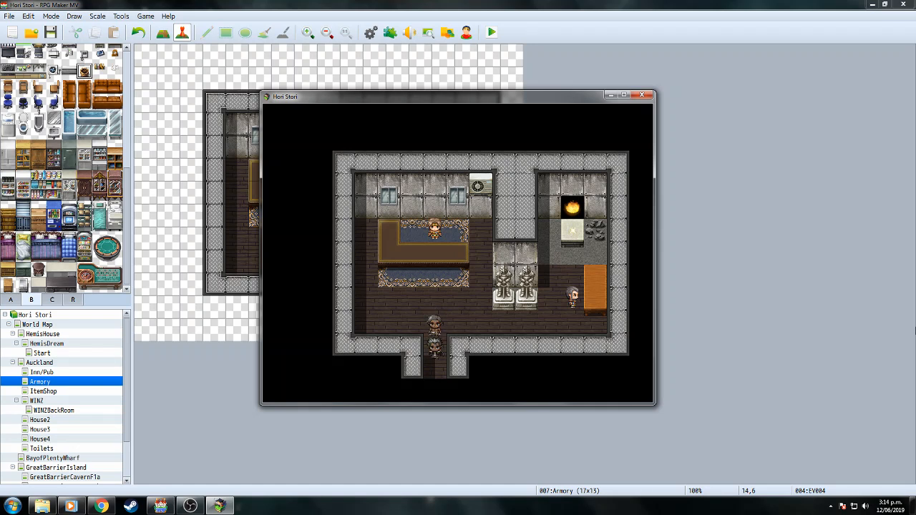
key("Down")
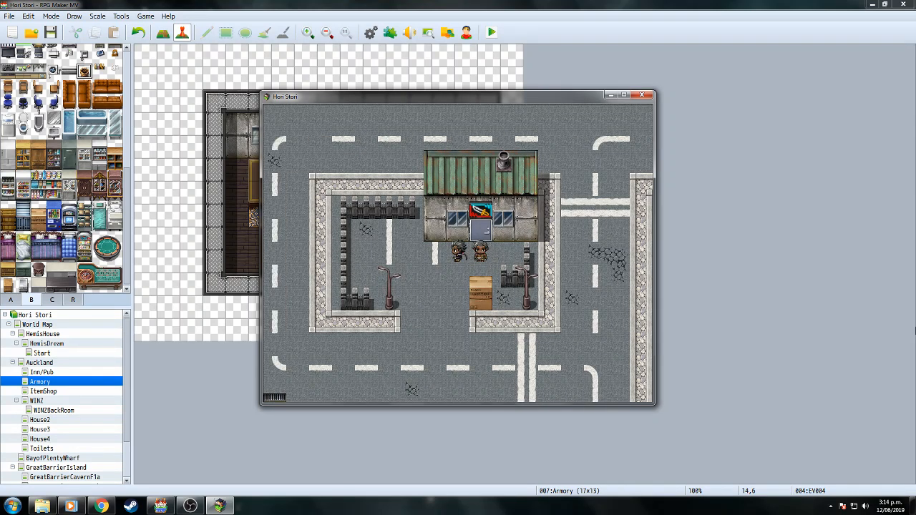
key("Right")
key("Down")
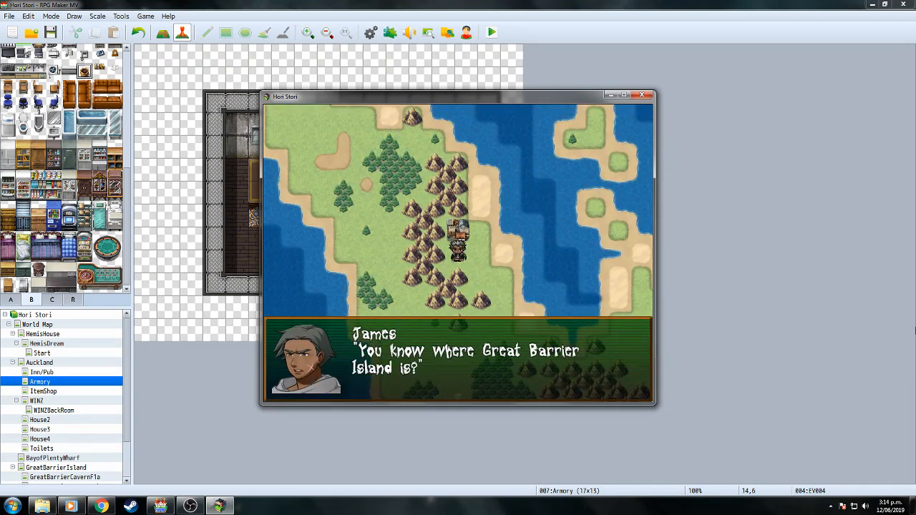
key("Return")
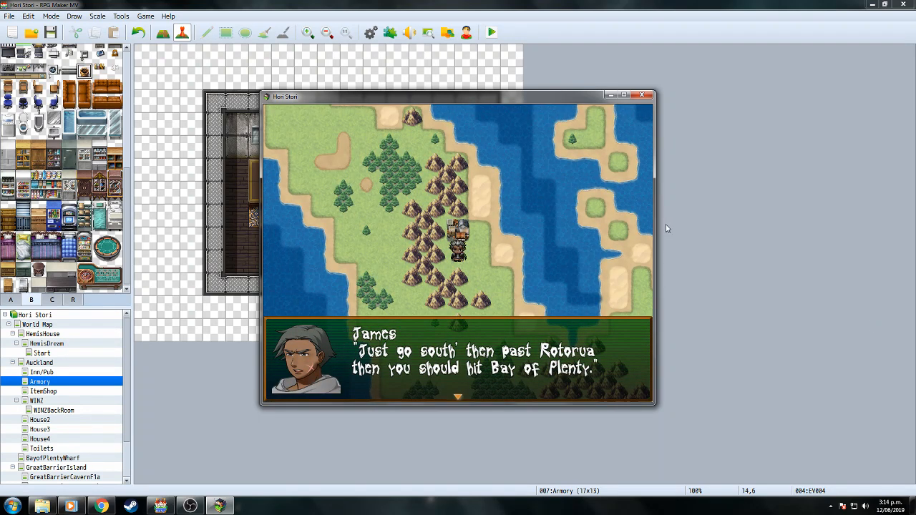
left_click(646, 97)
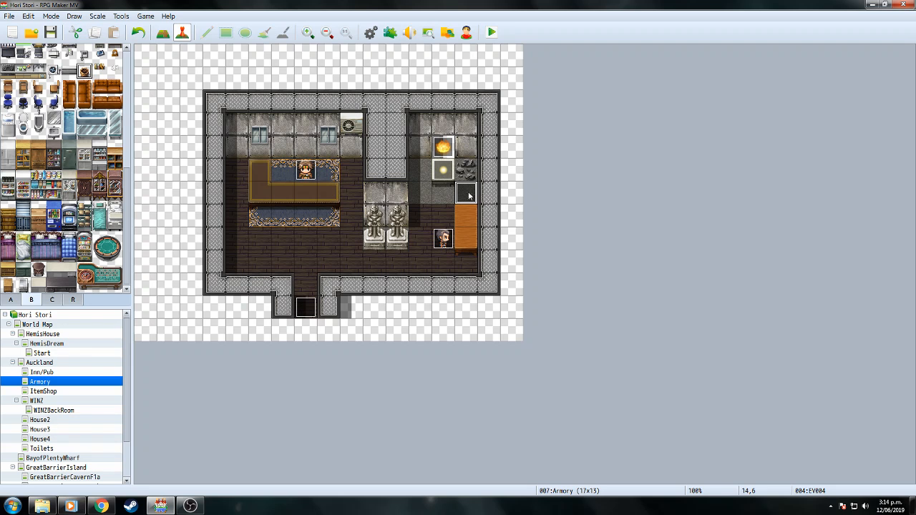
Open the armory event's image picker and preview Tileset B and the !Flame through !$Gate1 sprite sheets.
double_click(468, 196)
double_click(254, 301)
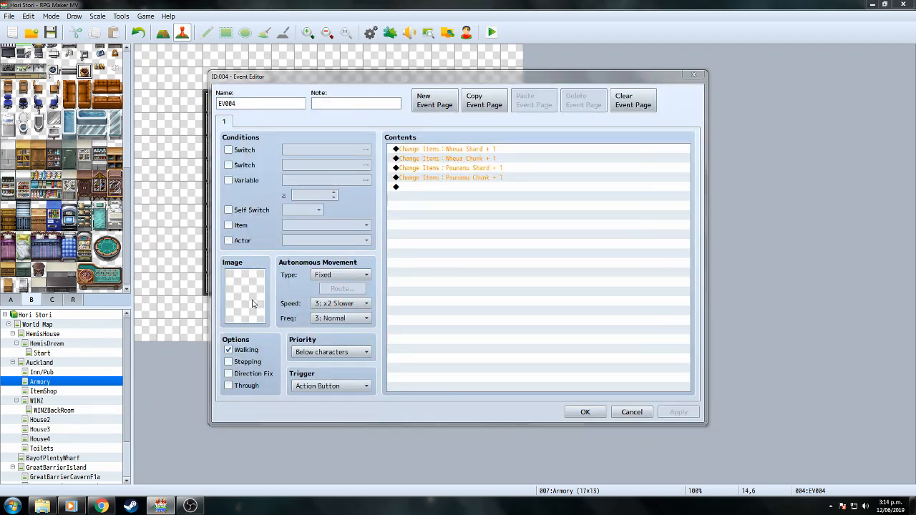
left_click_drag(383, 180, 358, 323)
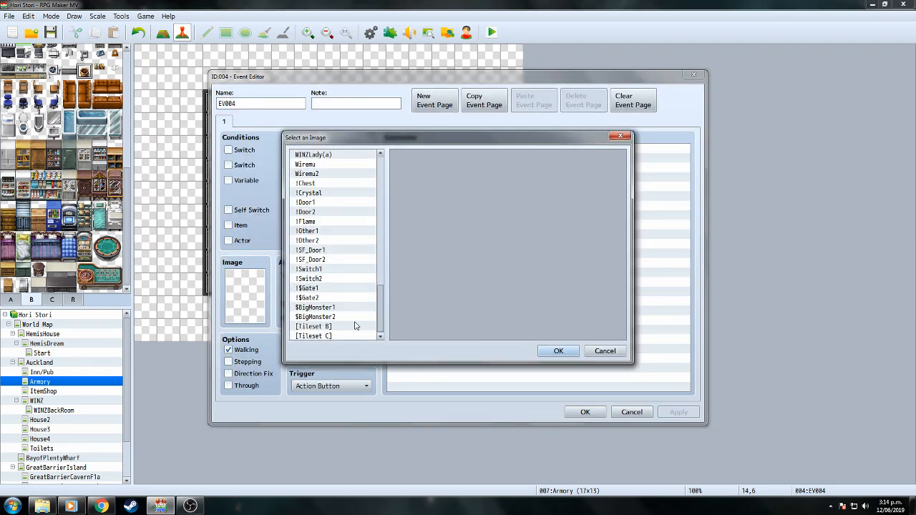
left_click(345, 327)
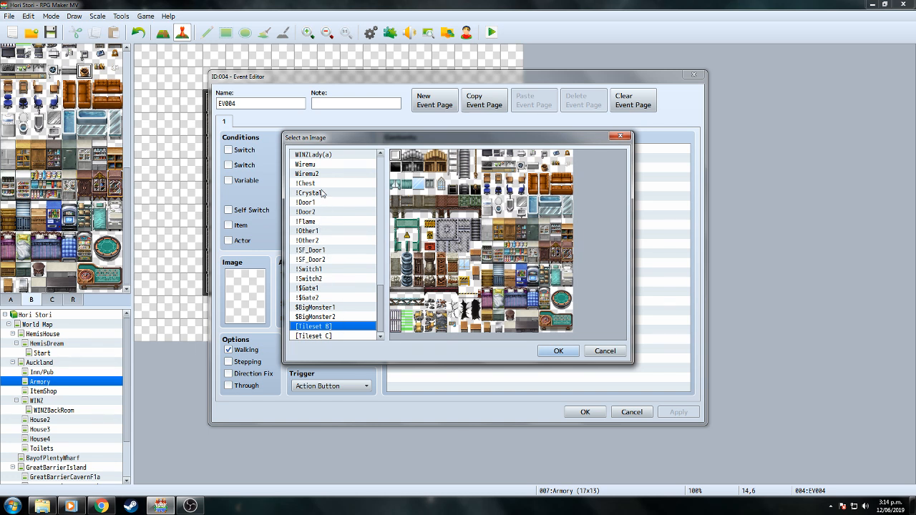
left_click(324, 222)
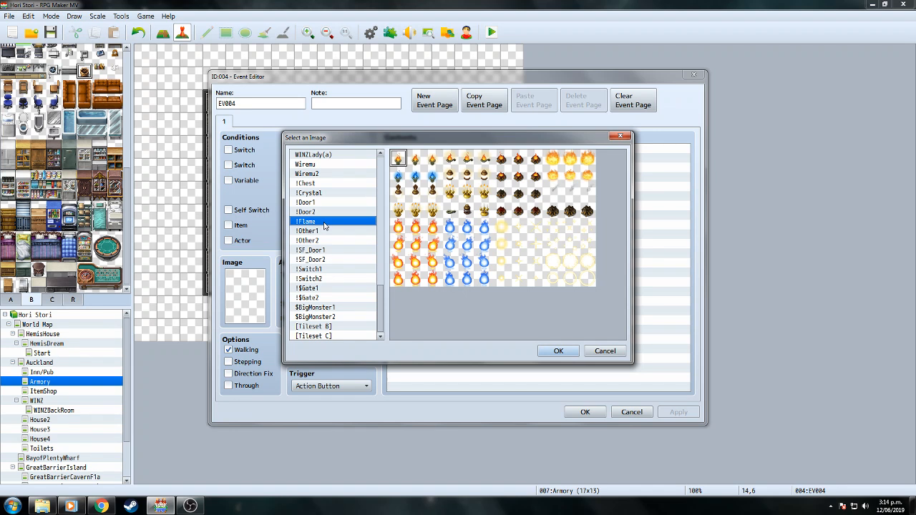
left_click(327, 232)
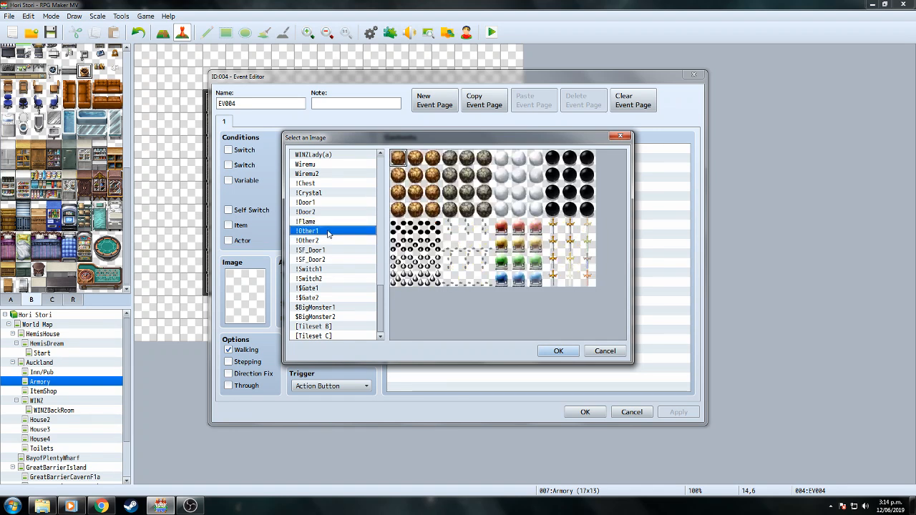
left_click(327, 240)
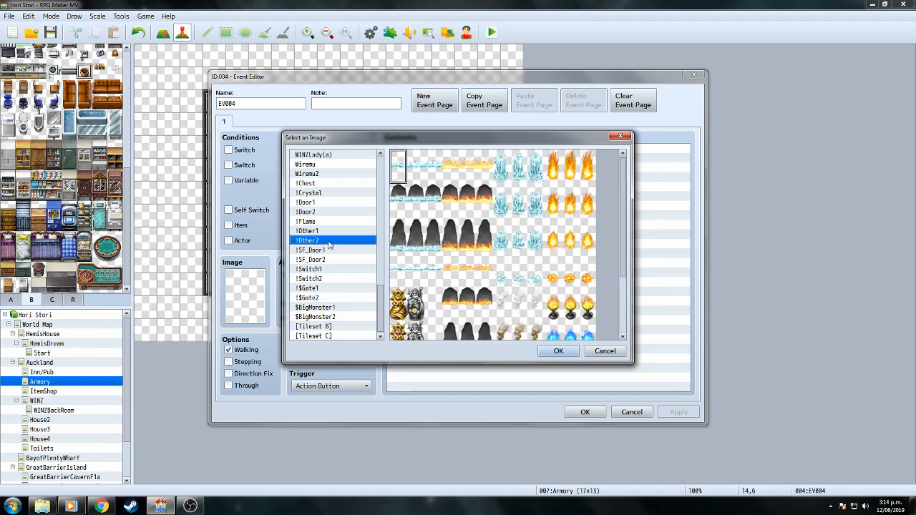
left_click(329, 250)
left_click(328, 269)
left_click(327, 278)
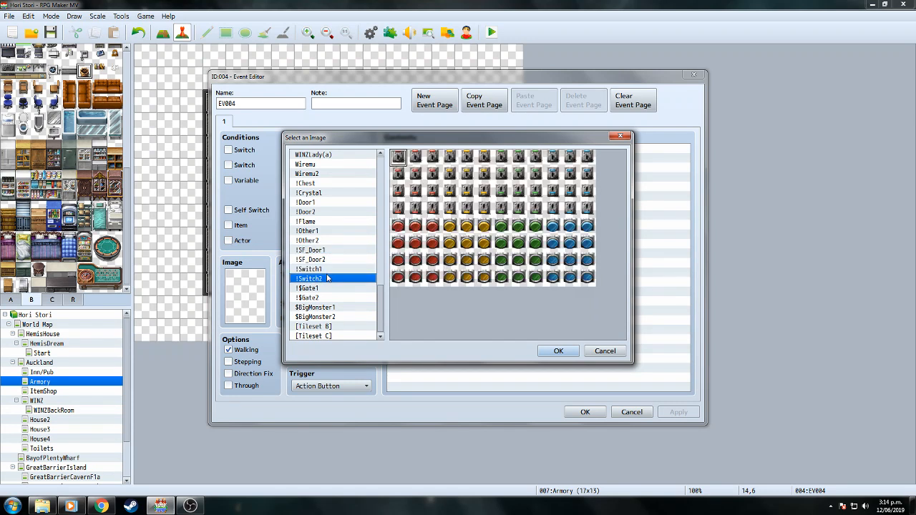
left_click(324, 289)
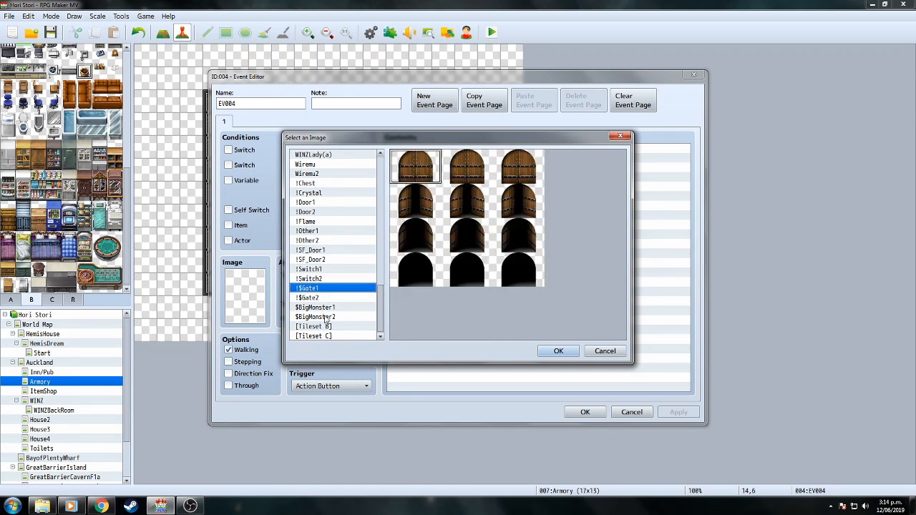
Choose a Tileset B tile as event EV004's graphic and save the event.
left_click(328, 327)
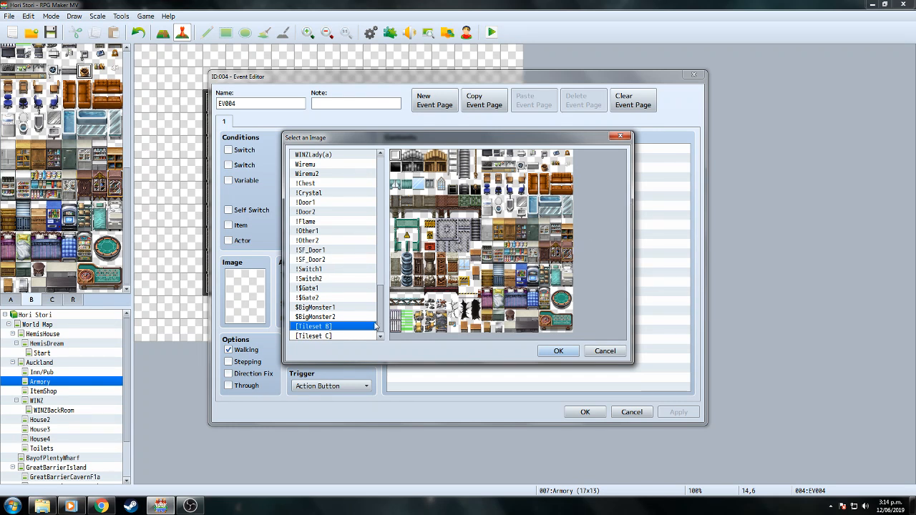
left_click(353, 335)
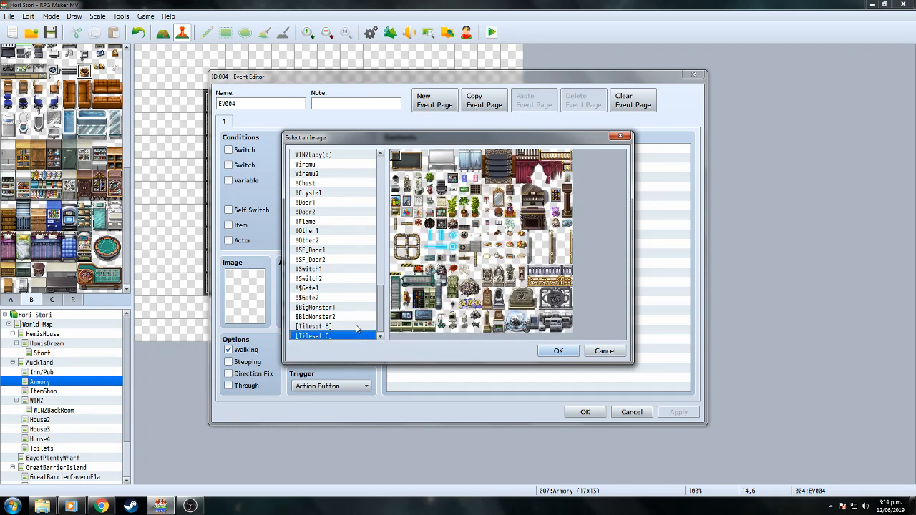
left_click(356, 326)
double_click(409, 156)
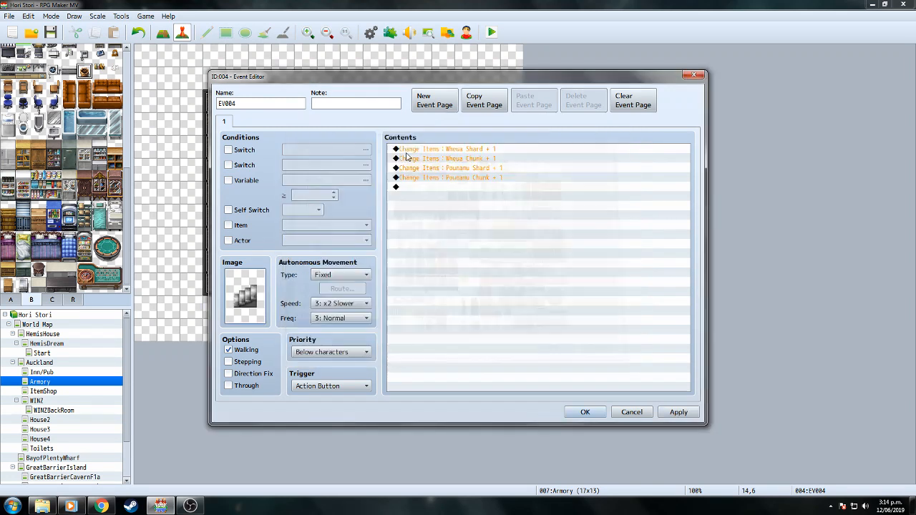
left_click(583, 413)
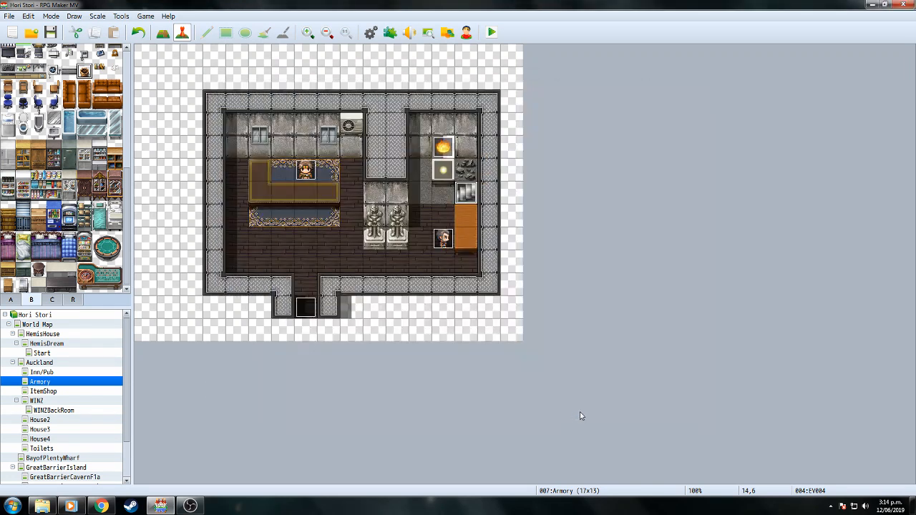
In the Upgrade Hemis Weapon common event, make the +8 tier require PounamuChunks ≥ 2.
left_click(375, 35)
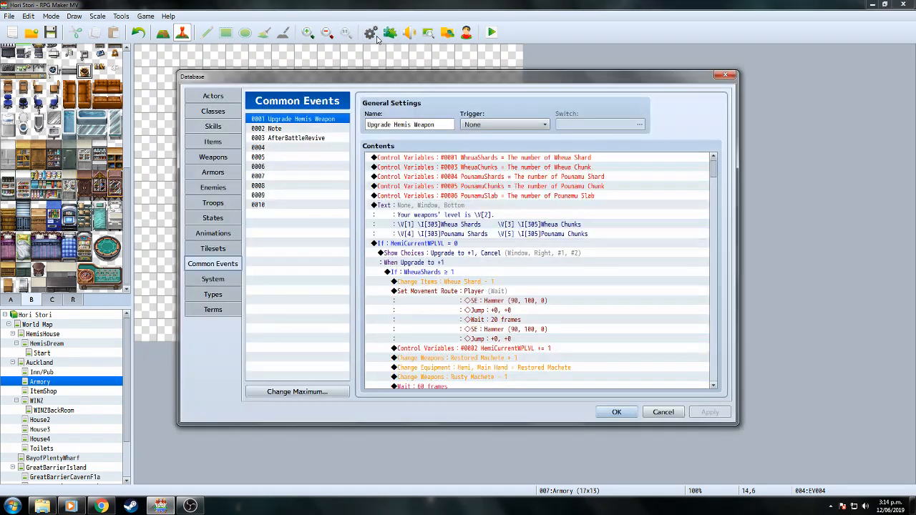
left_click_drag(713, 175, 724, 367)
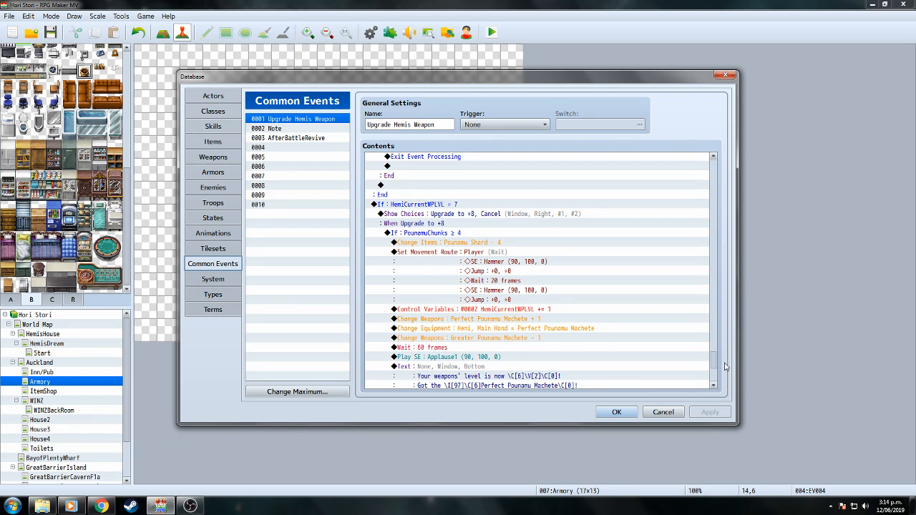
mouse_move(724, 367)
left_mouse_down()
mouse_move(730, 341)
mouse_move(732, 387)
mouse_move(731, 368)
left_mouse_up()
left_click(457, 216)
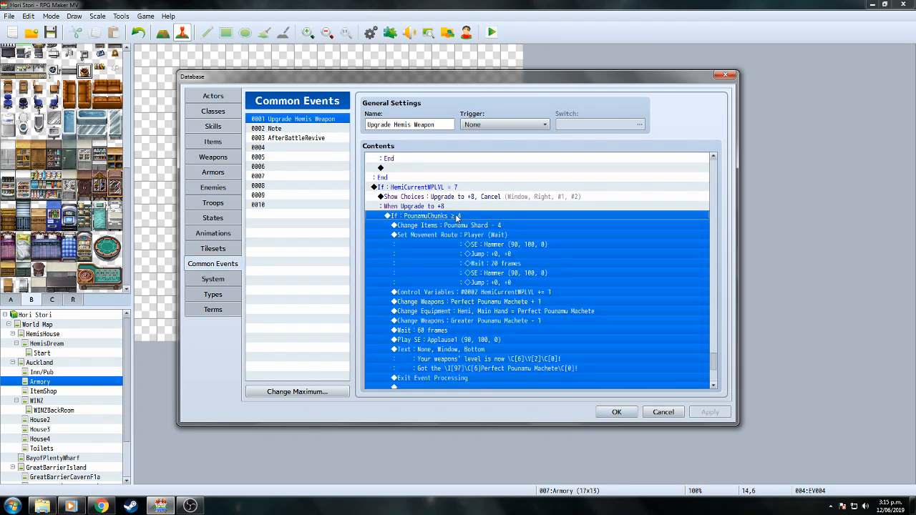
right_click(457, 217)
left_click(470, 234)
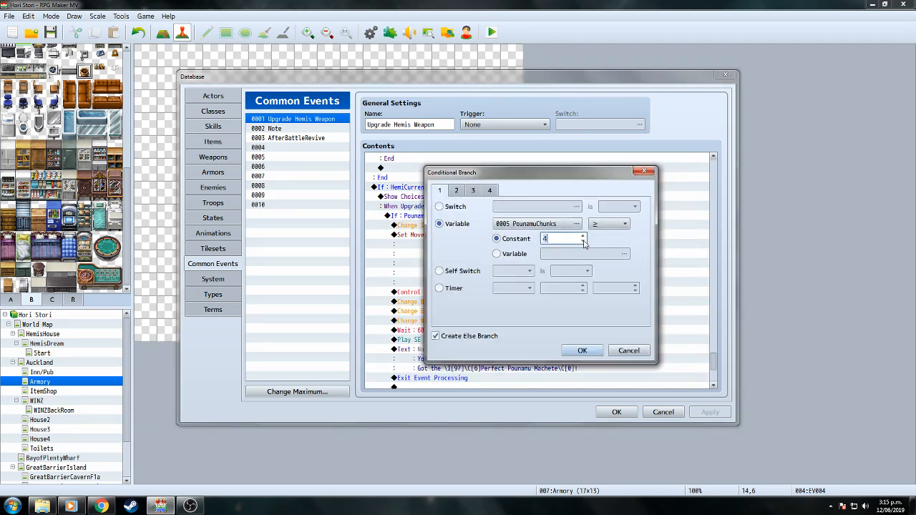
left_click(582, 350)
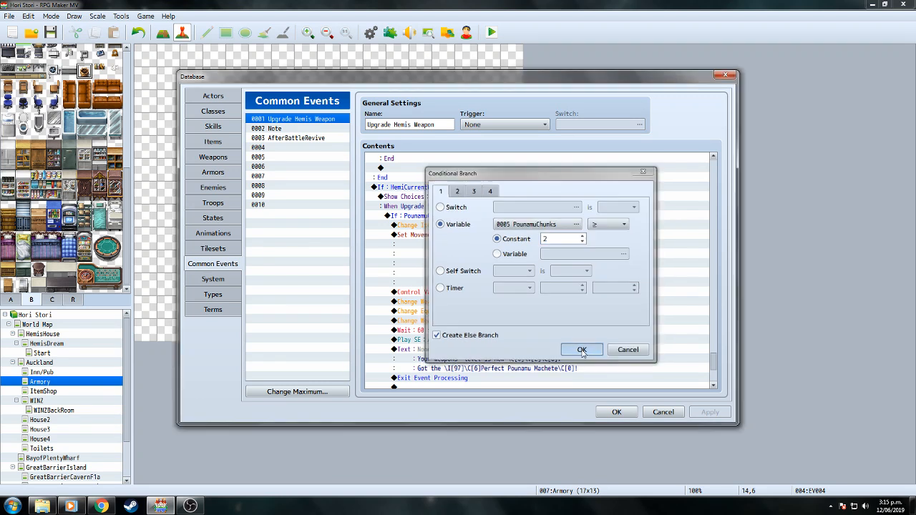
Change the +8 tier's deduction to Pounamu Chunk - 2 instead of 4 Shards.
mouse_move(715, 350)
left_mouse_down()
mouse_move(717, 335)
mouse_move(717, 364)
left_mouse_up()
left_click(486, 219)
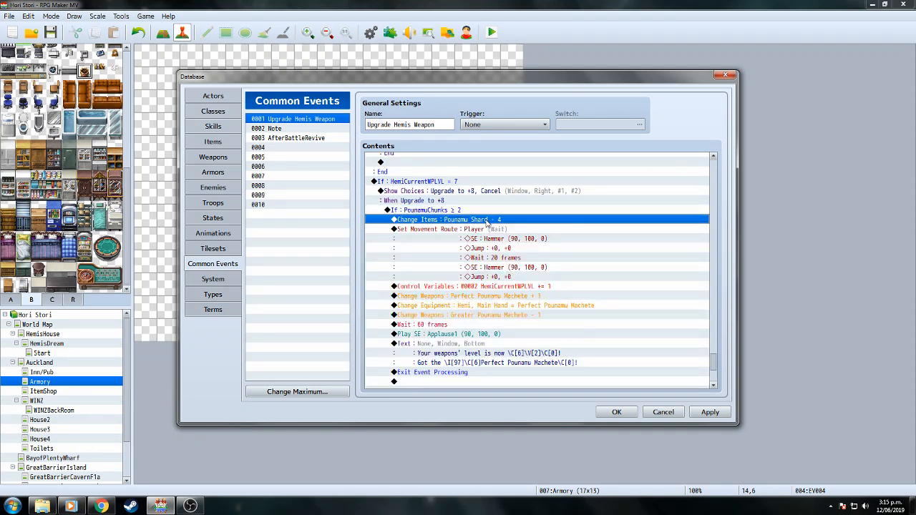
right_click(487, 222)
left_click(537, 234)
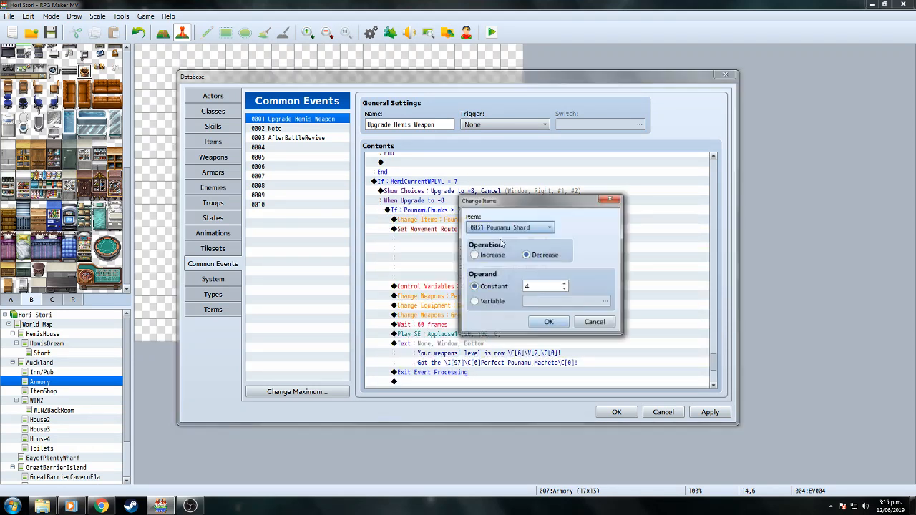
left_click(549, 228)
left_click(540, 250)
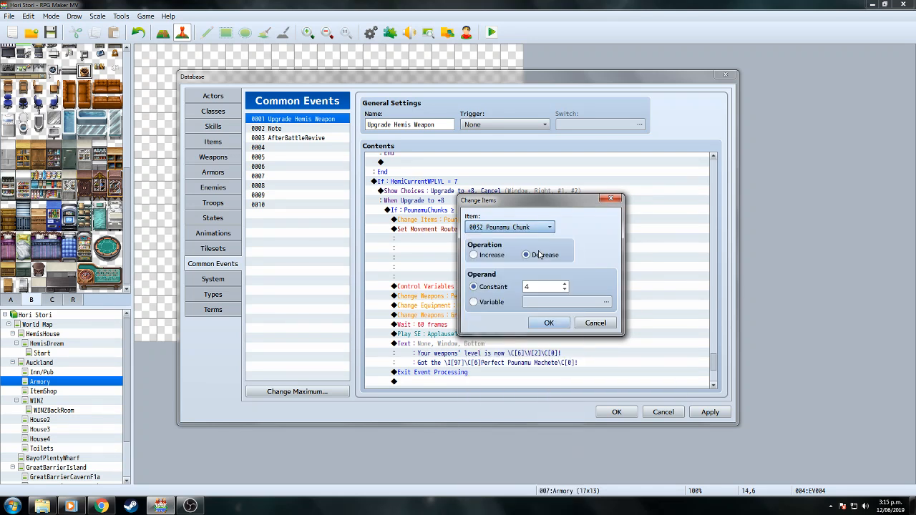
left_click(565, 290)
left_click(565, 290)
left_click(548, 322)
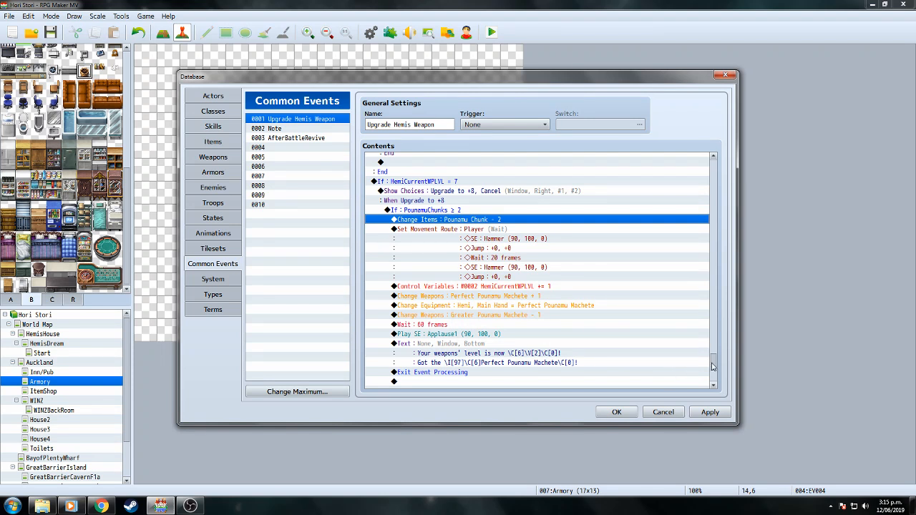
mouse_move(712, 366)
left_mouse_down()
mouse_move(705, 258)
mouse_move(718, 369)
left_mouse_up()
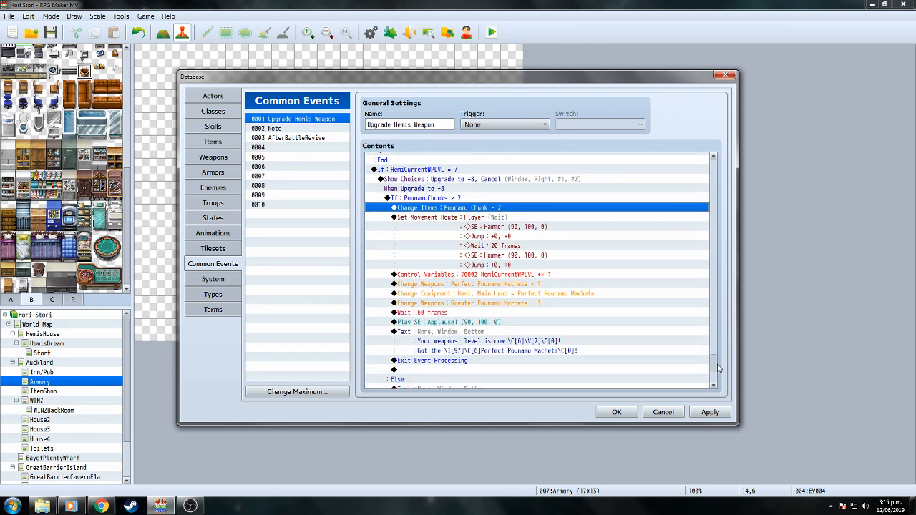
Make the +6 tier require PounamuShards ≥ 2 and deduct Pounamu Shard - 2.
left_click_drag(718, 369, 718, 365)
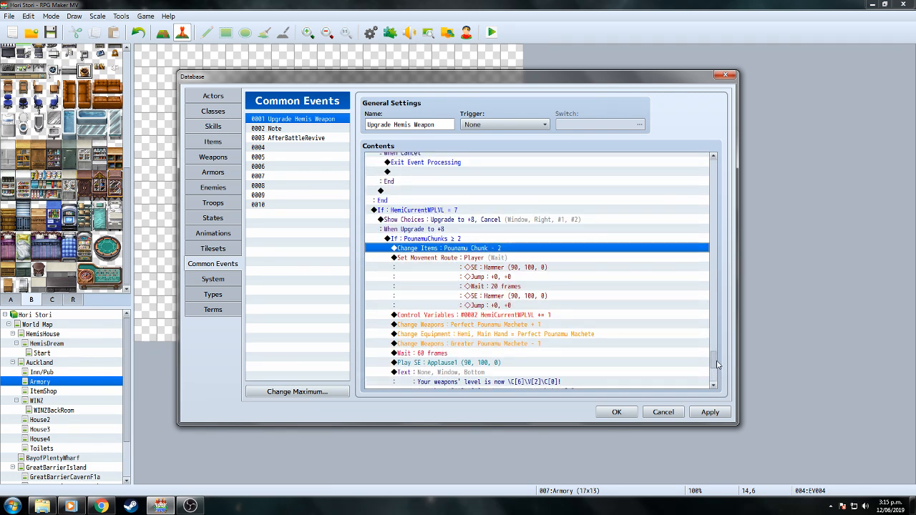
left_click_drag(718, 363, 714, 311)
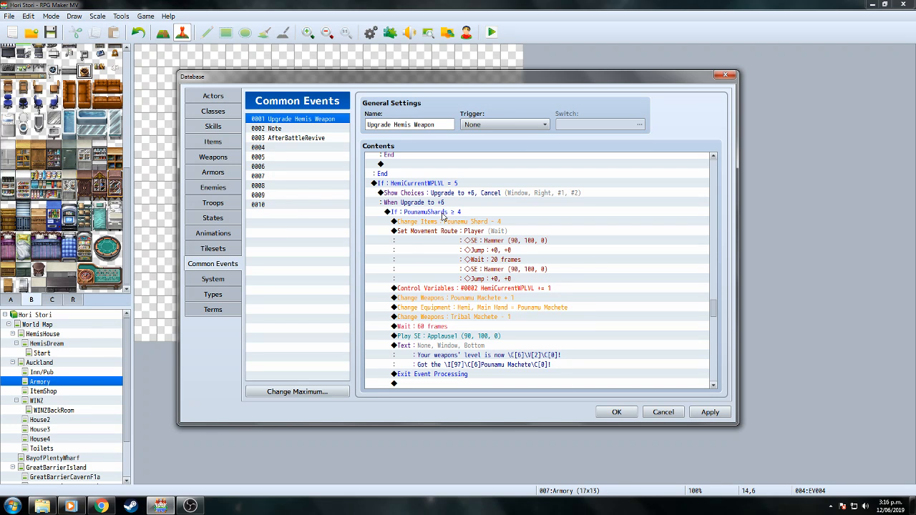
mouse_move(714, 307)
left_mouse_down()
mouse_move(715, 286)
mouse_move(713, 357)
mouse_move(705, 271)
mouse_move(709, 301)
left_mouse_up()
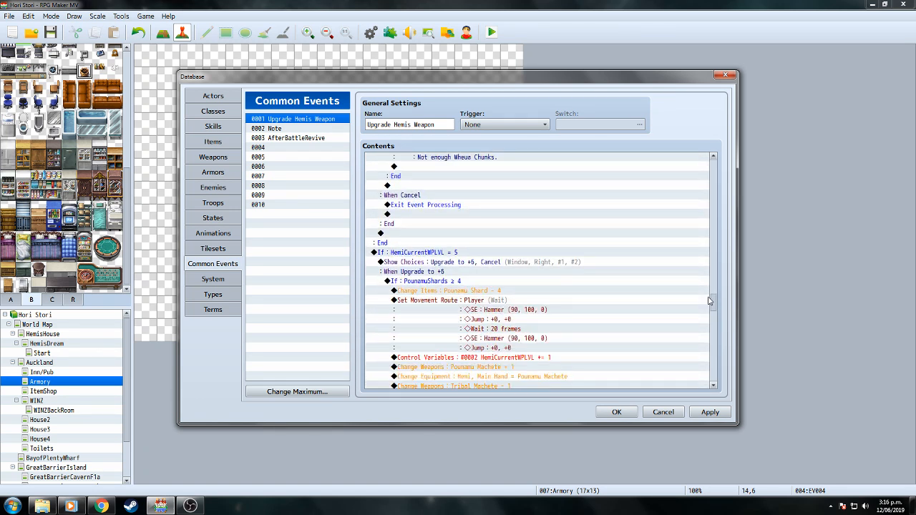
right_click(453, 284)
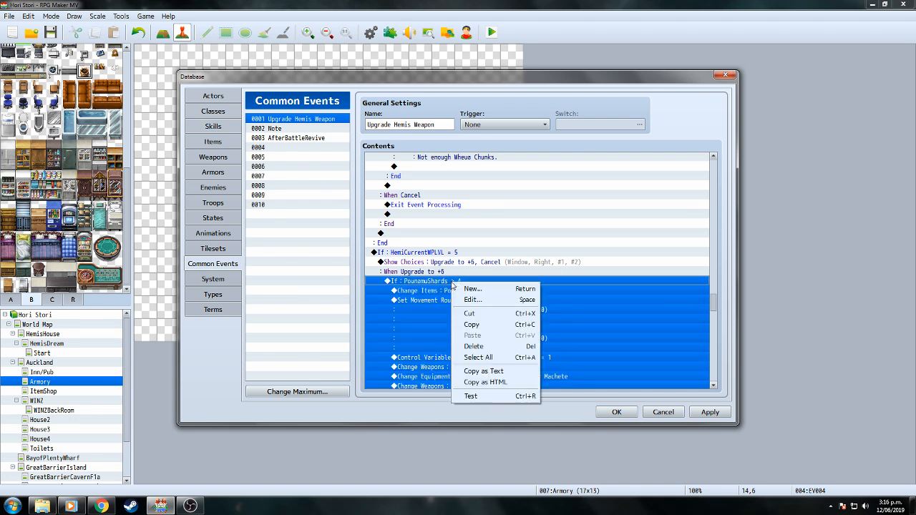
left_click(465, 301)
left_click(584, 242)
left_click(584, 242)
left_click(582, 350)
left_click(476, 292)
right_click(476, 291)
left_click(493, 309)
left_click(565, 290)
left_click(565, 289)
left_click(549, 322)
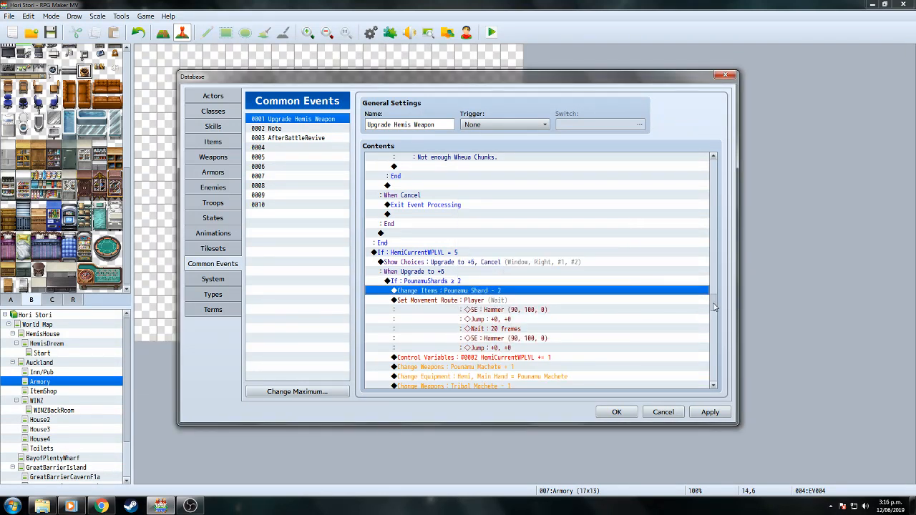
Lower the +7 tier from 6 to 4 Pounamu Shards required and deducted, then select its block.
left_click_drag(713, 304, 711, 334)
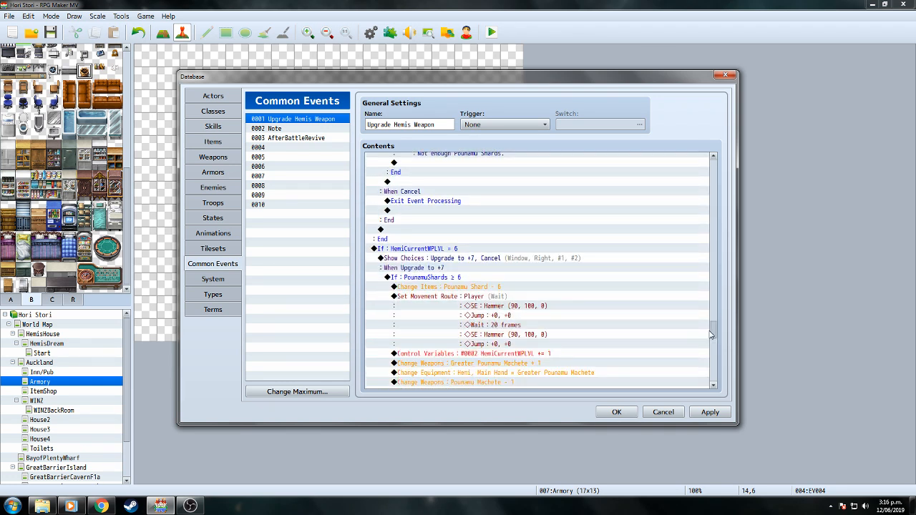
right_click(459, 279)
left_click(477, 297)
left_click(582, 242)
left_click(583, 242)
left_click(582, 347)
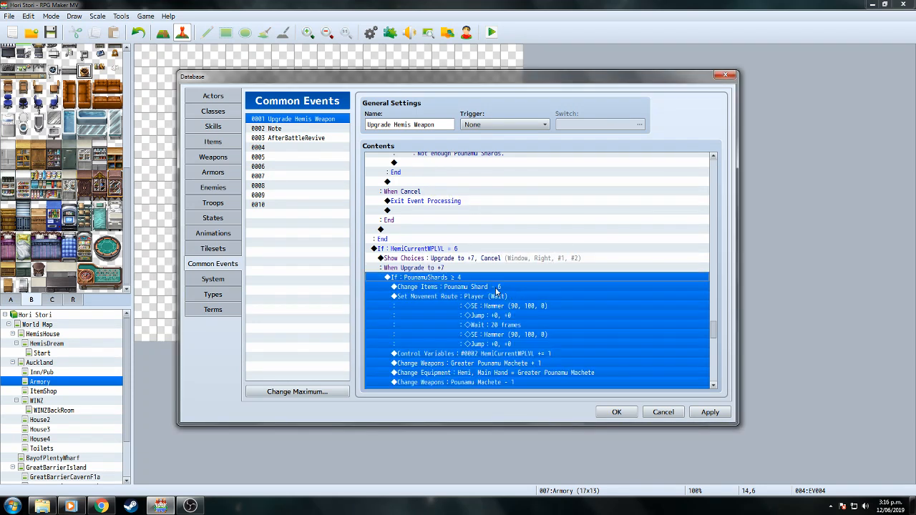
right_click(499, 288)
left_click(517, 306)
left_click(564, 290)
left_click(564, 289)
left_click(549, 323)
left_click_drag(713, 332, 726, 360)
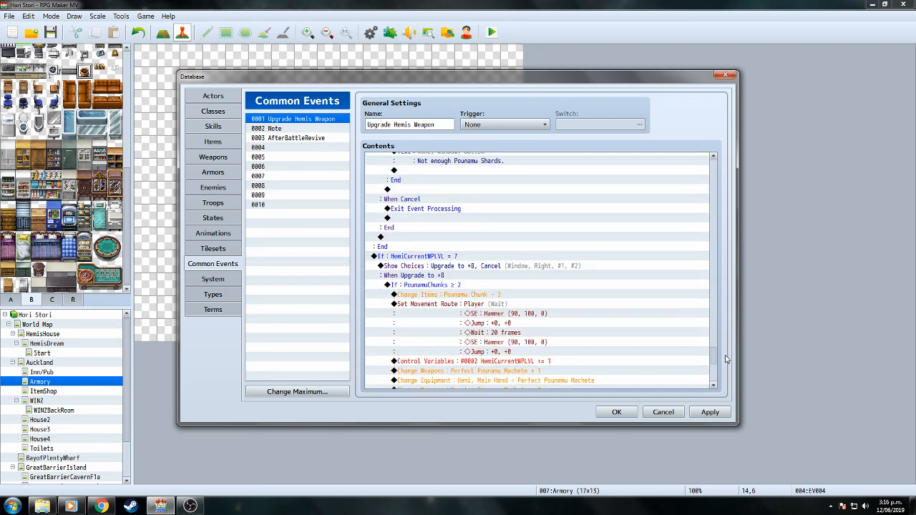
left_click(472, 267)
left_click(466, 259)
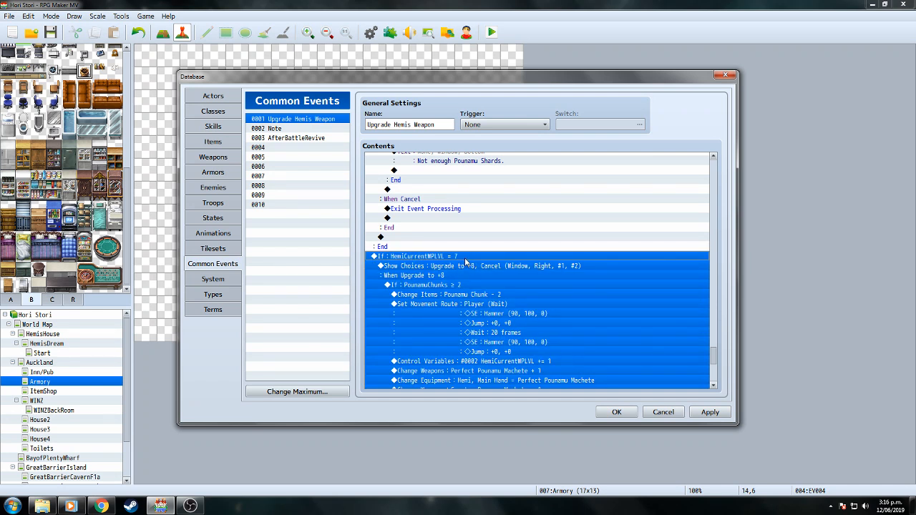
Copy the +7 tier block to the end and change its condition to HemiCurrentWPLVL = 8.
right_click(466, 262)
left_click(497, 304)
left_click_drag(715, 356, 717, 380)
right_click(493, 386)
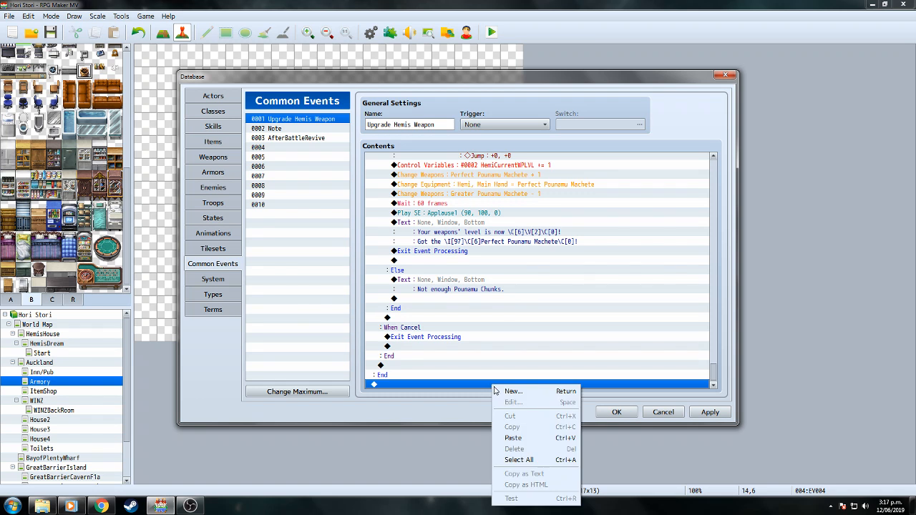
left_click(527, 438)
mouse_move(714, 378)
left_mouse_down()
mouse_move(714, 336)
mouse_move(716, 362)
left_mouse_up()
left_click(444, 267)
right_click(444, 269)
left_click(458, 287)
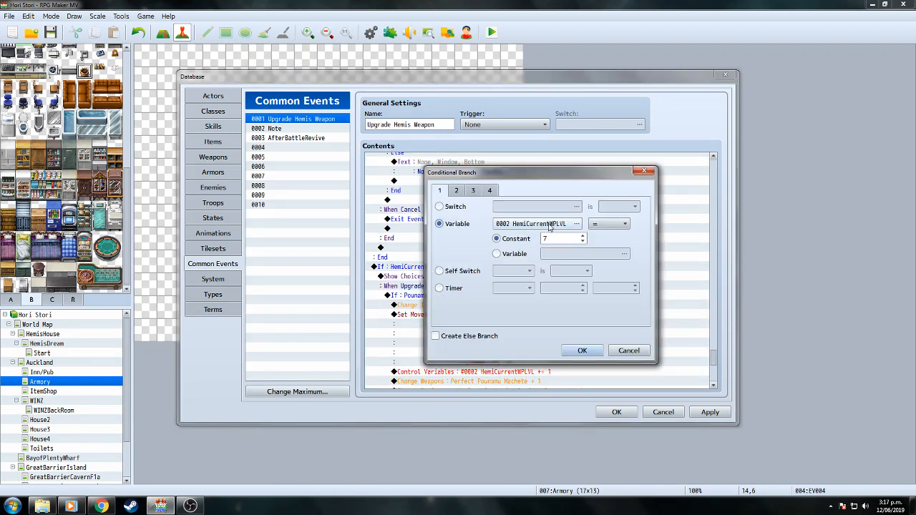
left_click(583, 235)
left_click(595, 351)
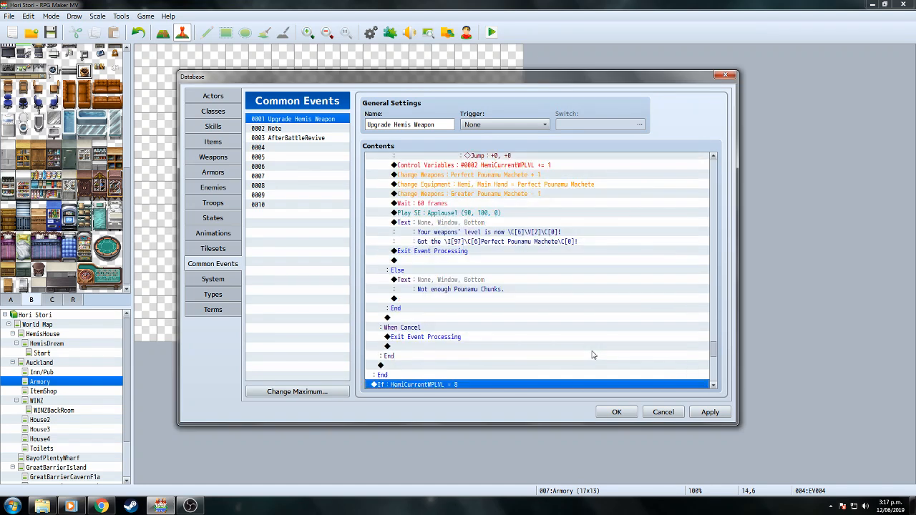
Change the new tier's first choice from 'Upgrade to +8' to 'Upgrade to +9'.
scroll(714, 353, "up", 1)
scroll(713, 350, "down", 5)
scroll(713, 346, "down", 5)
left_click(469, 278)
scroll(469, 273, "down", 1)
right_click(468, 267)
left_click(493, 278)
left_click(529, 230)
key("BackSpace")
type("9")
left_click(562, 323)
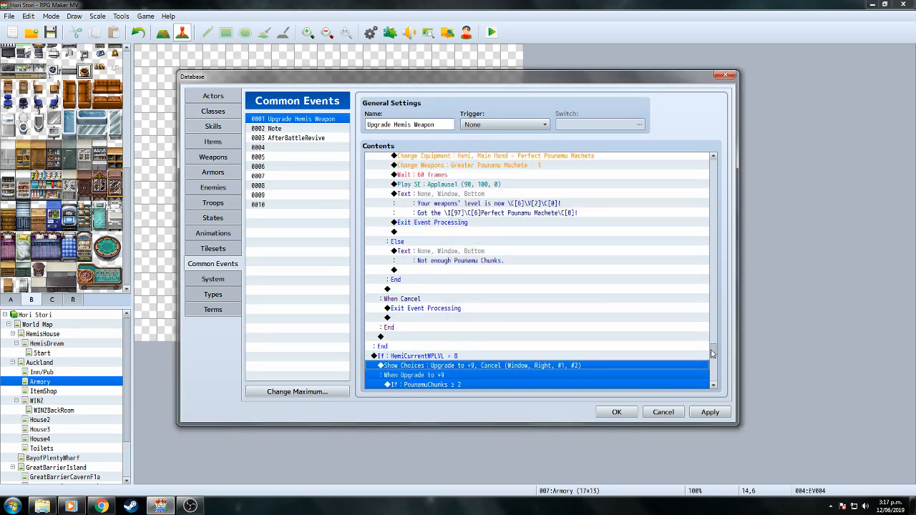
Set the +9 tier to require PounamuChunks ≥ 4 and deduct Pounamu Chunk - 4.
scroll(712, 353, "down", 4)
left_click(438, 262)
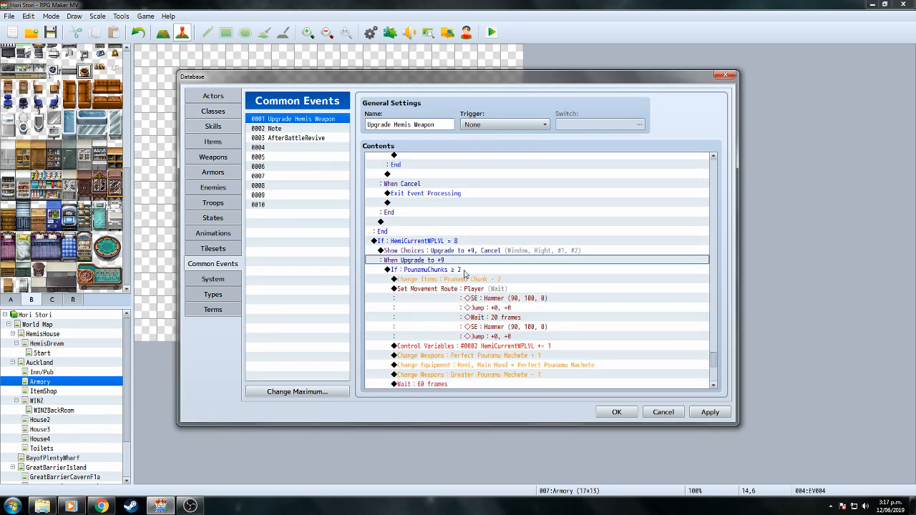
left_click(464, 271)
right_click(464, 273)
left_click(487, 288)
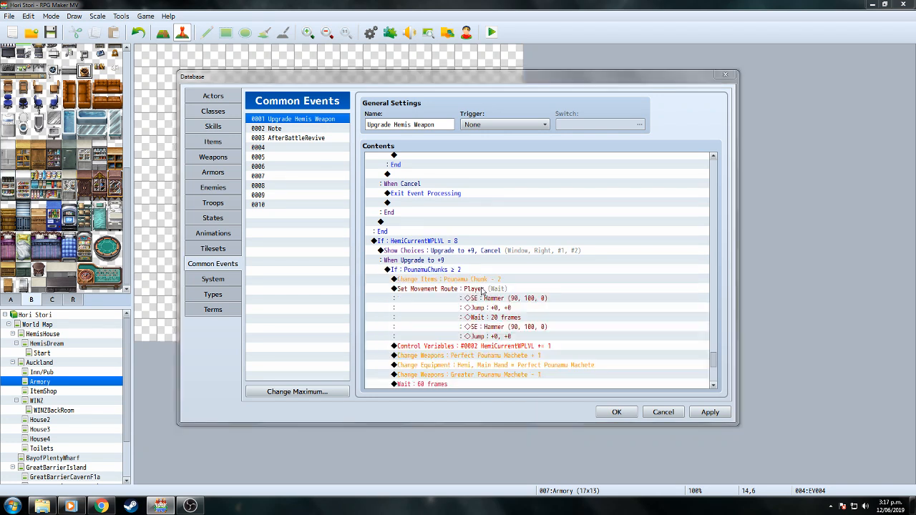
left_click(583, 236)
left_click(584, 236)
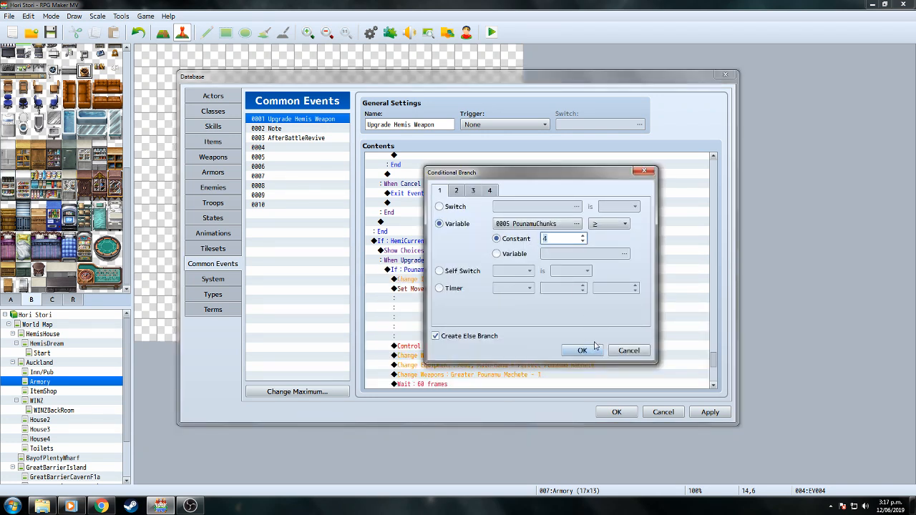
left_click(582, 350)
scroll(716, 359, "down", 3)
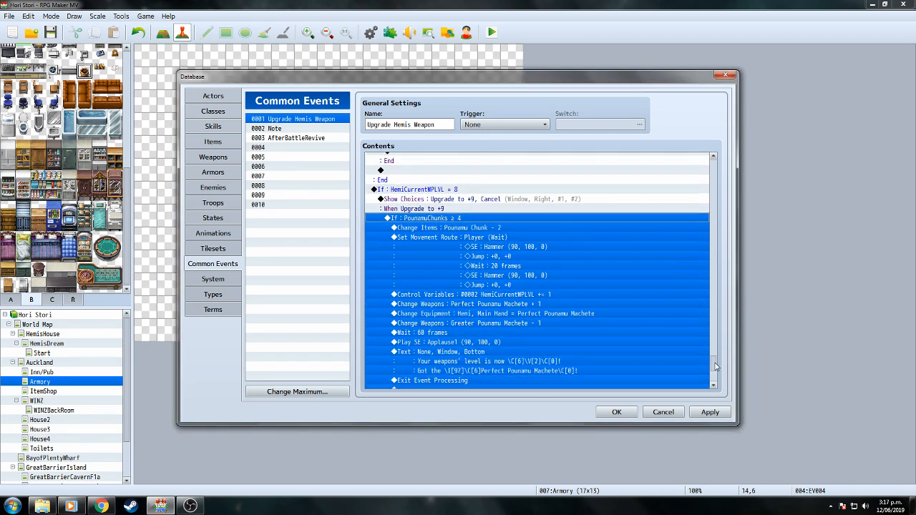
right_click(485, 229)
left_click(500, 252)
left_click(567, 284)
left_click(567, 284)
left_click(563, 323)
scroll(715, 368, "down", 2)
scroll(715, 368, "down", 1)
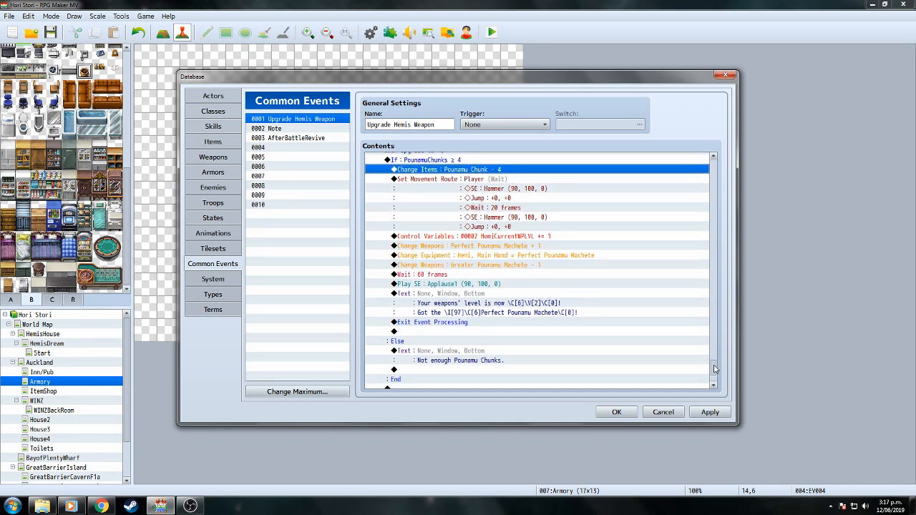
Review the +6 to +9 tier blocks, save the common event with OK, and reopen the Database.
scroll(715, 368, "up", 3)
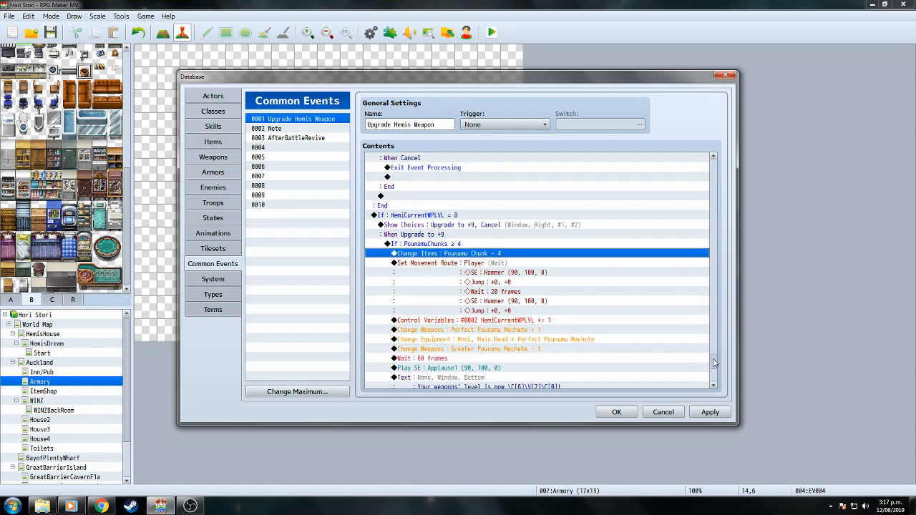
left_click_drag(714, 364, 694, 292)
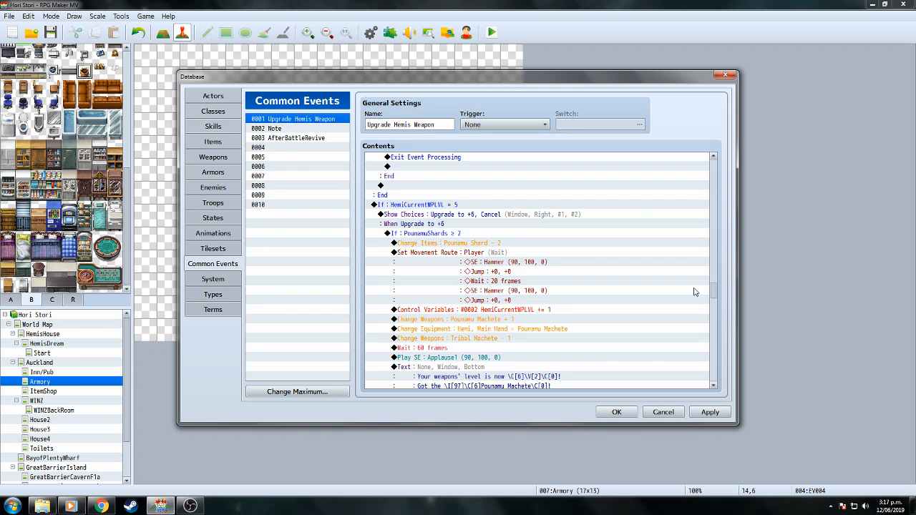
left_click_drag(694, 292, 700, 317)
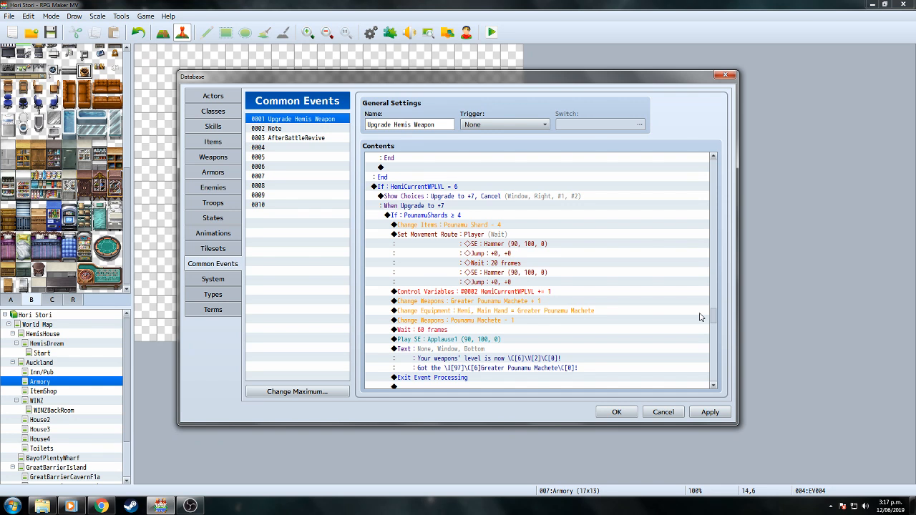
left_click_drag(701, 317, 707, 341)
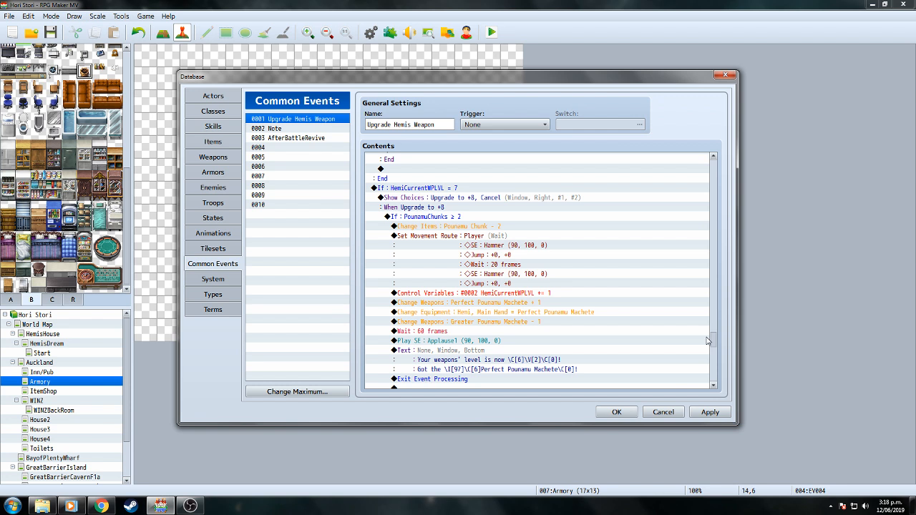
left_click_drag(707, 341, 716, 362)
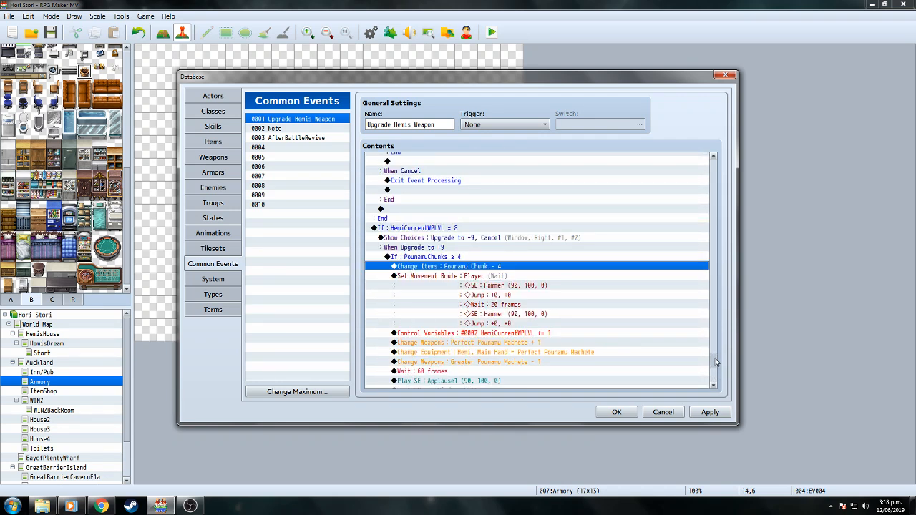
left_click(616, 412)
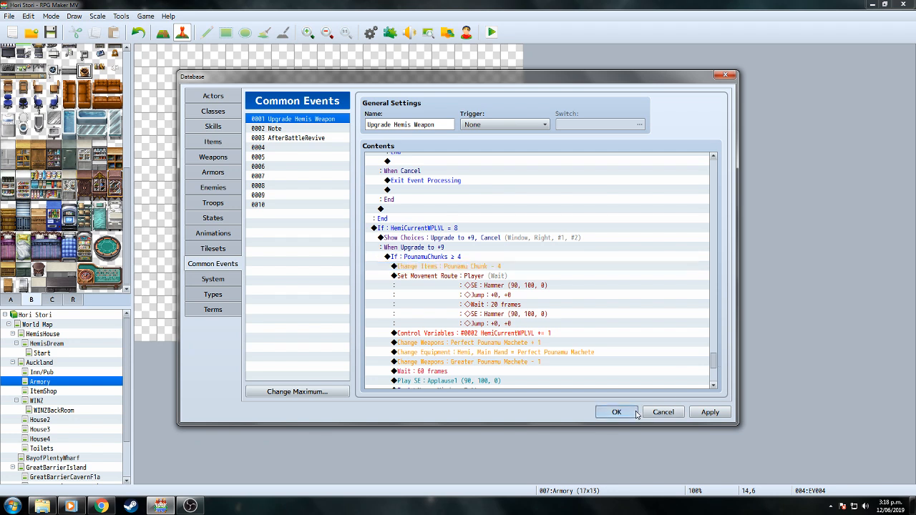
left_click(371, 33)
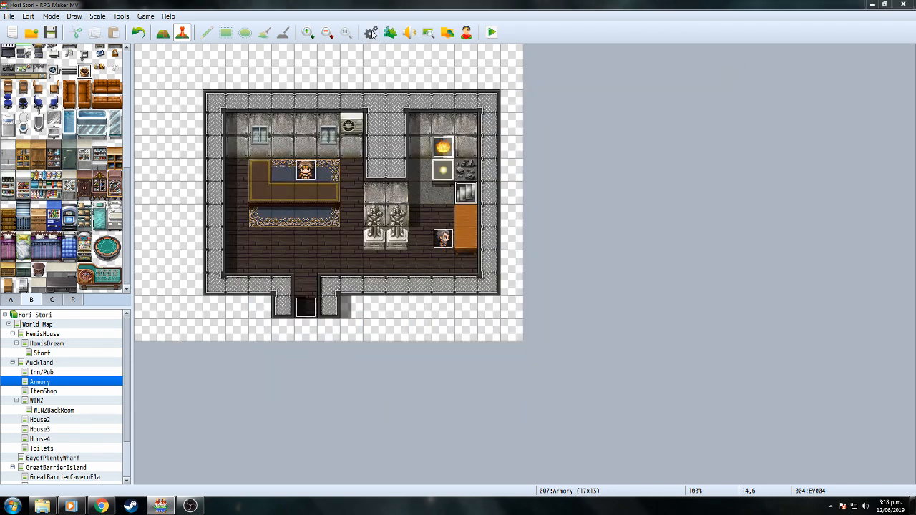
Go through the machete weapon entries down to weapon 0011 Kararehe Kaipatu.
left_click(215, 158)
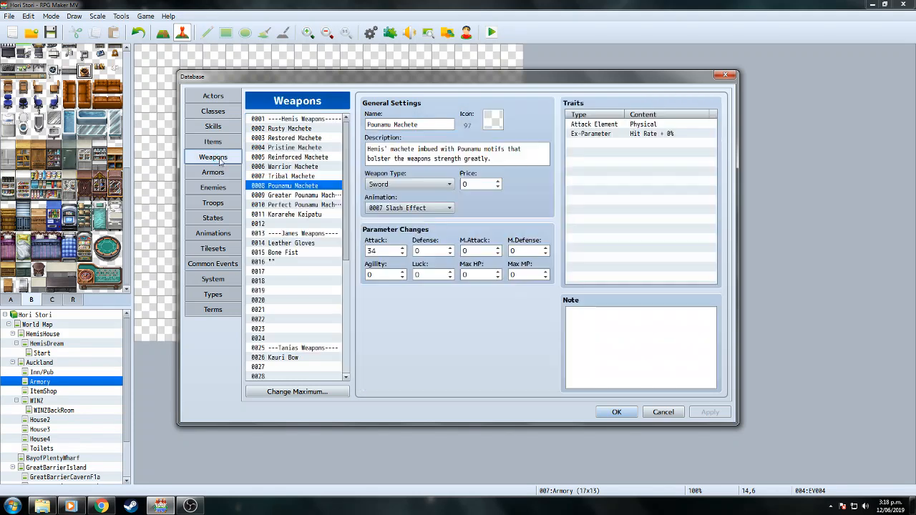
left_click(312, 129)
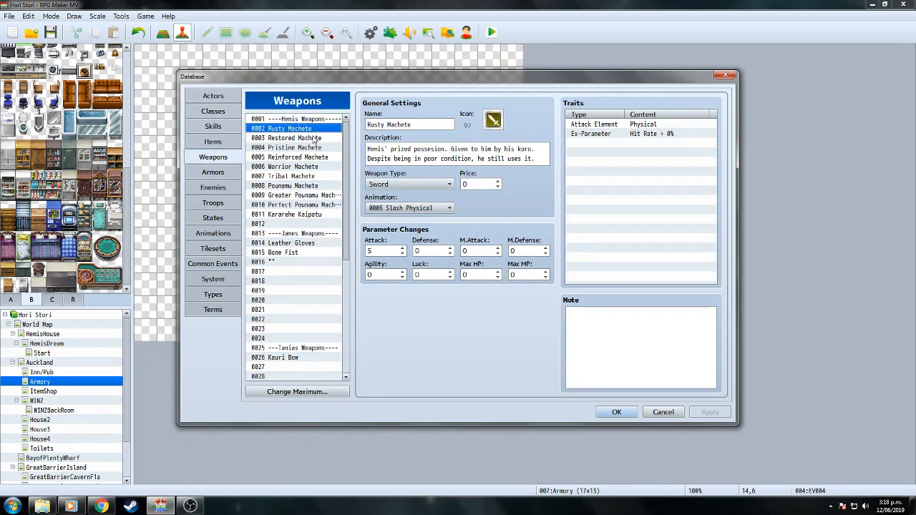
left_click(315, 138)
left_click(318, 147)
left_click(322, 159)
left_click(320, 167)
left_click(320, 177)
left_click(320, 187)
left_click(320, 195)
left_click(320, 204)
left_click(317, 214)
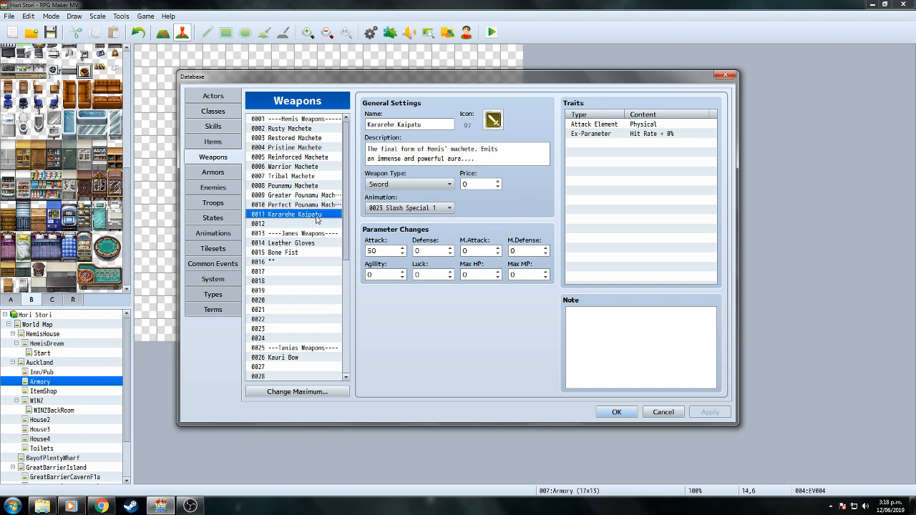
Copy Kararehe Kaipatu's data into the empty weapon slot 0012.
right_click(316, 219)
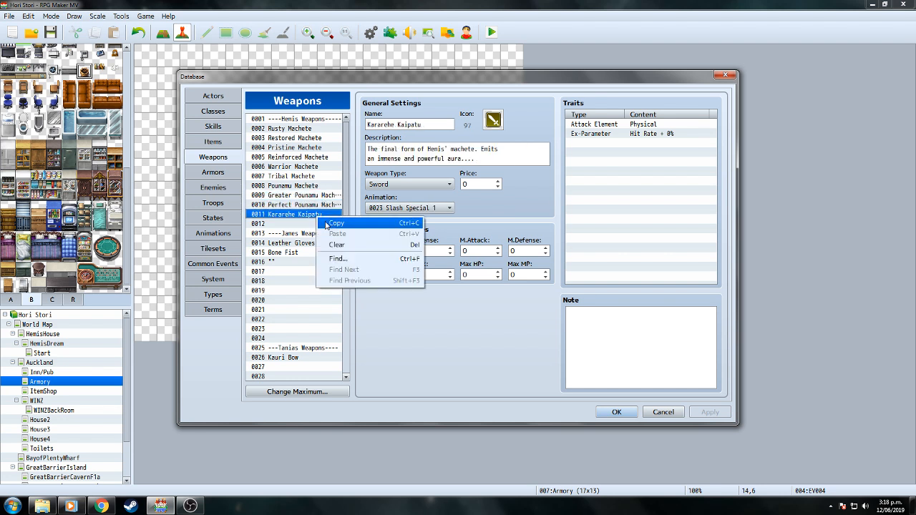
left_click(334, 224)
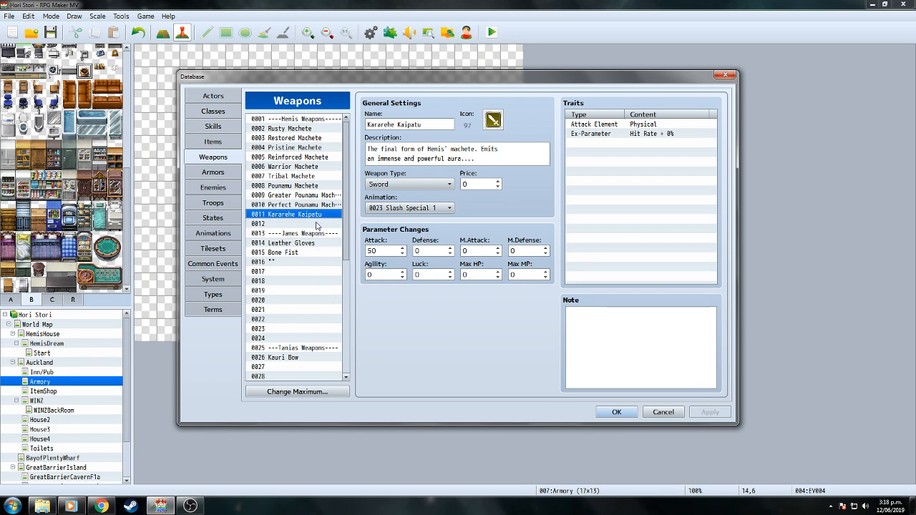
left_click(326, 224)
right_click(319, 224)
left_click(334, 240)
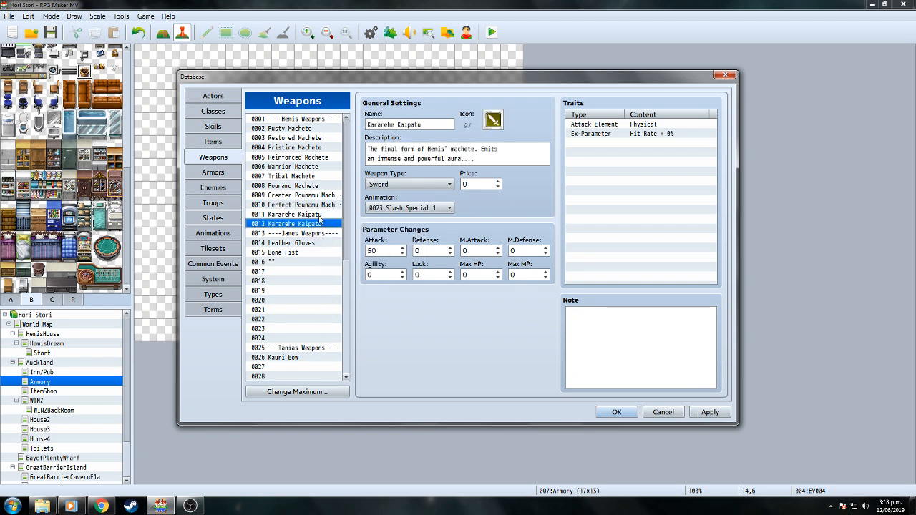
Set weapon 0011's Attack to 46, checking it against Perfect Pounamu Machete's Attack 40.
left_click(320, 216)
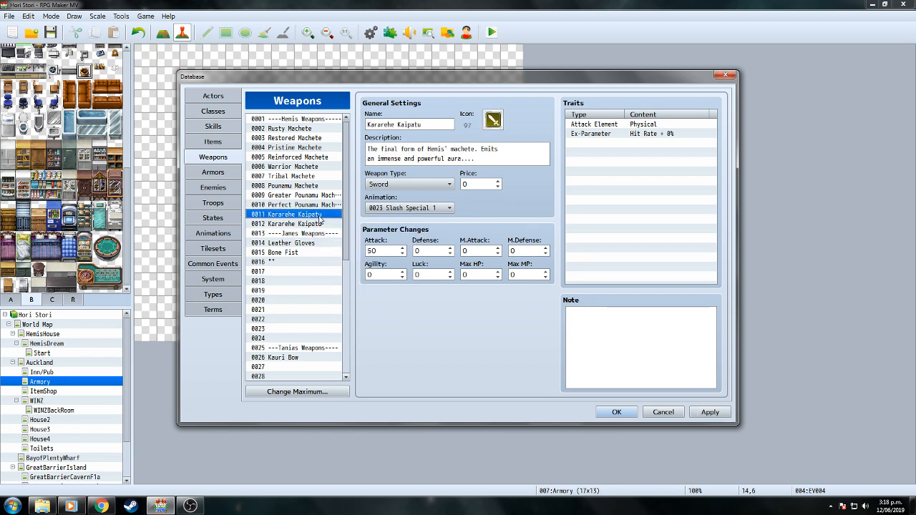
left_click(320, 205)
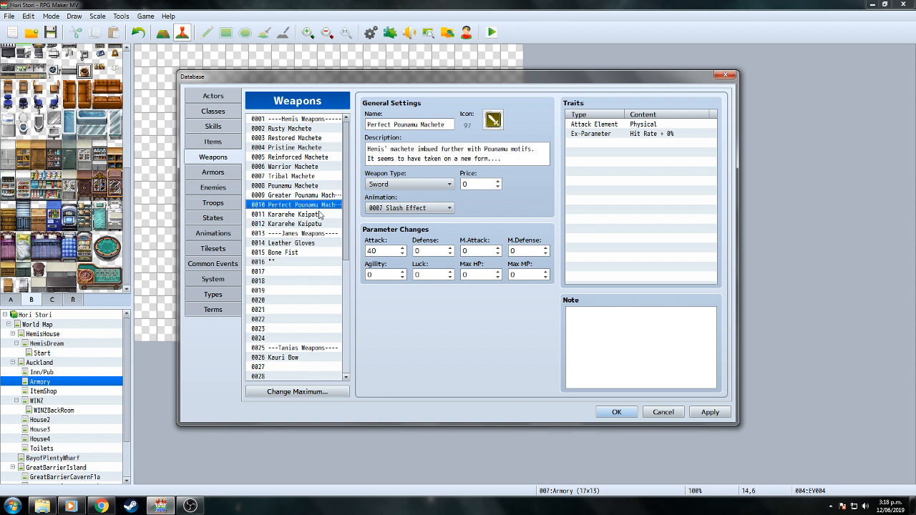
left_click(319, 214)
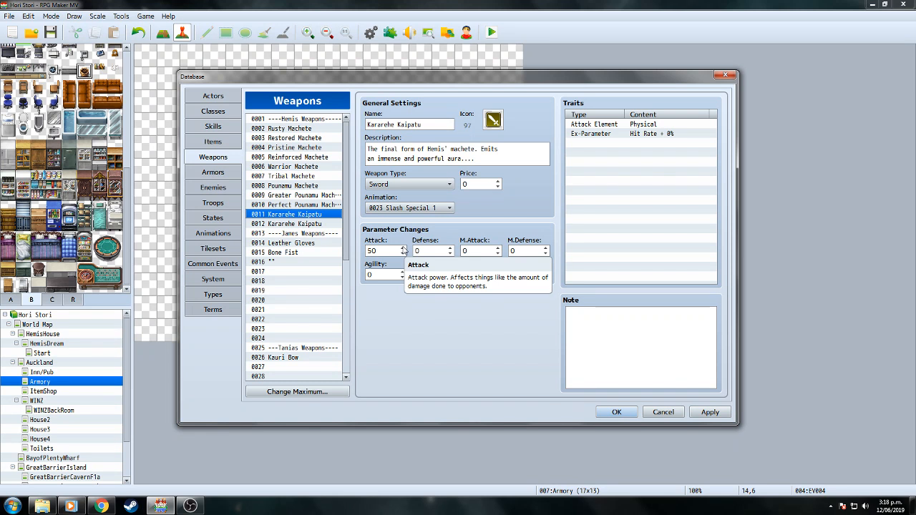
scroll(403, 250, "up", 4)
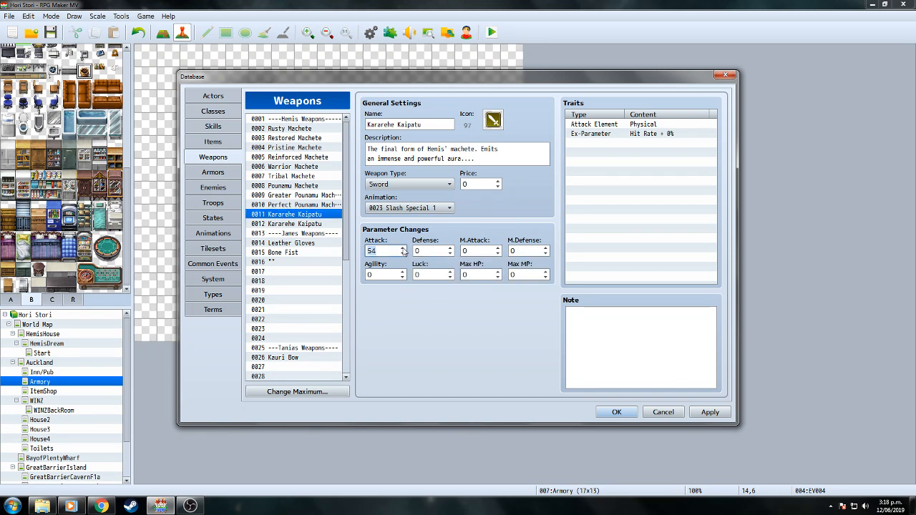
type("49")
left_click(403, 254)
left_click(324, 225)
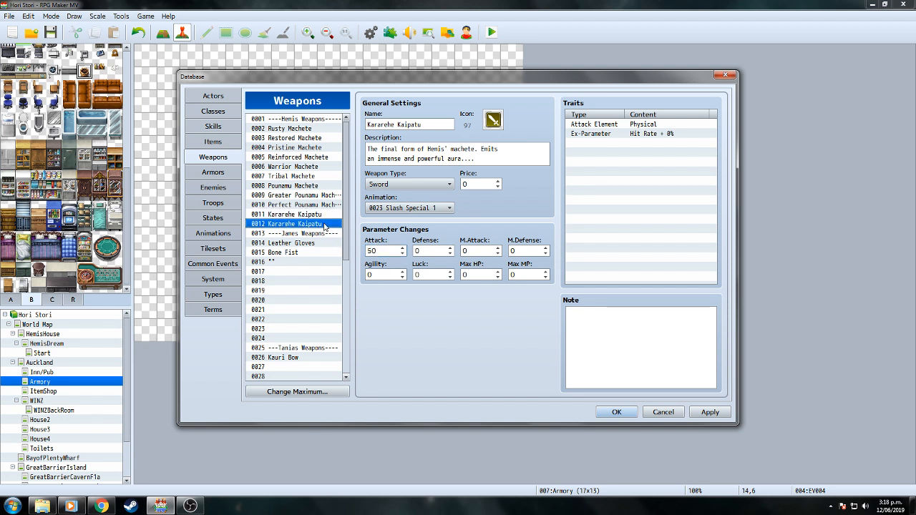
left_click(313, 207)
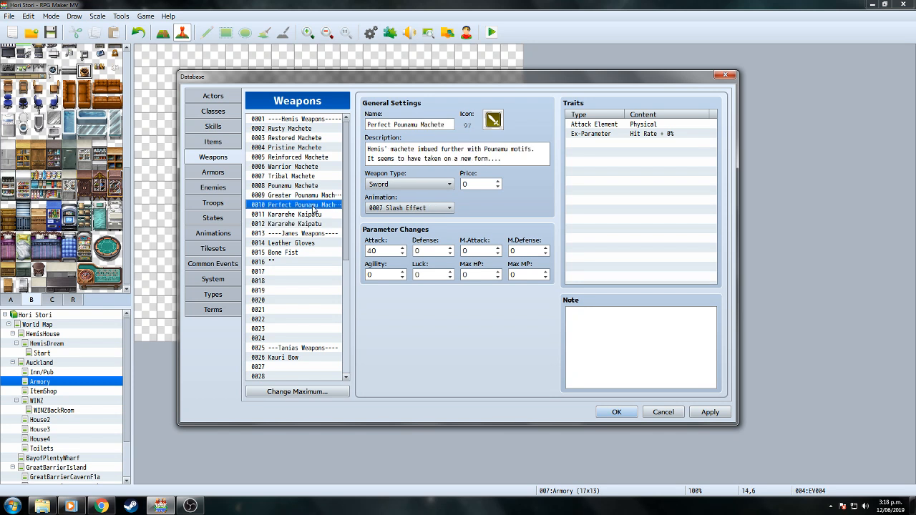
left_click(315, 217)
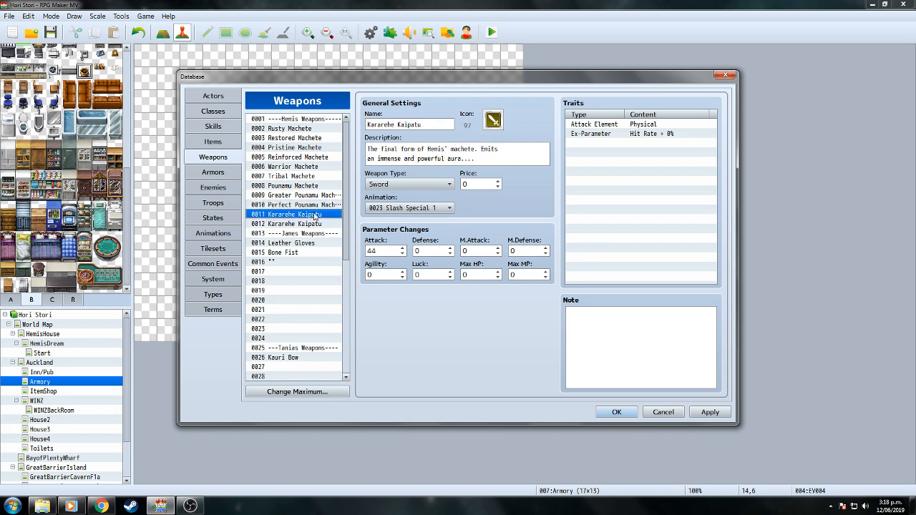
left_click(403, 247)
left_click(403, 248)
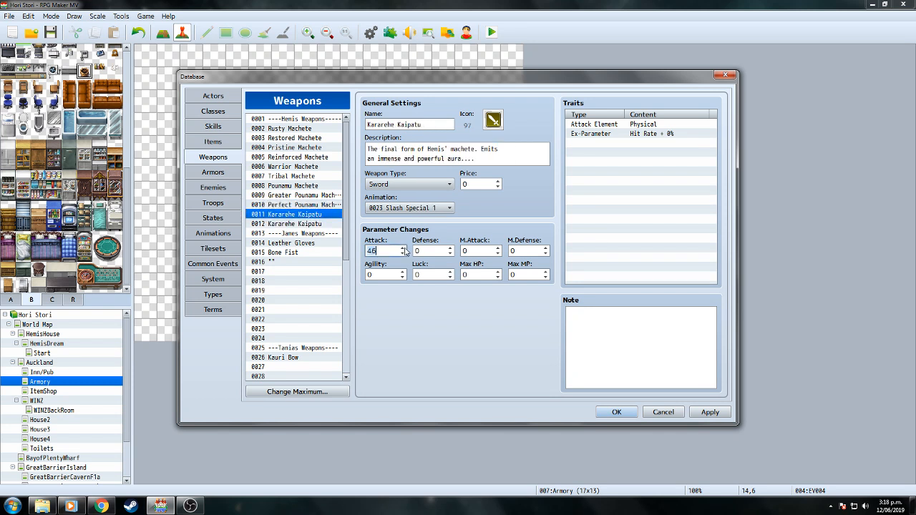
Raise the copied weapon 0012's Attack to 52.
left_click(307, 224)
left_click(403, 248)
left_click(403, 248)
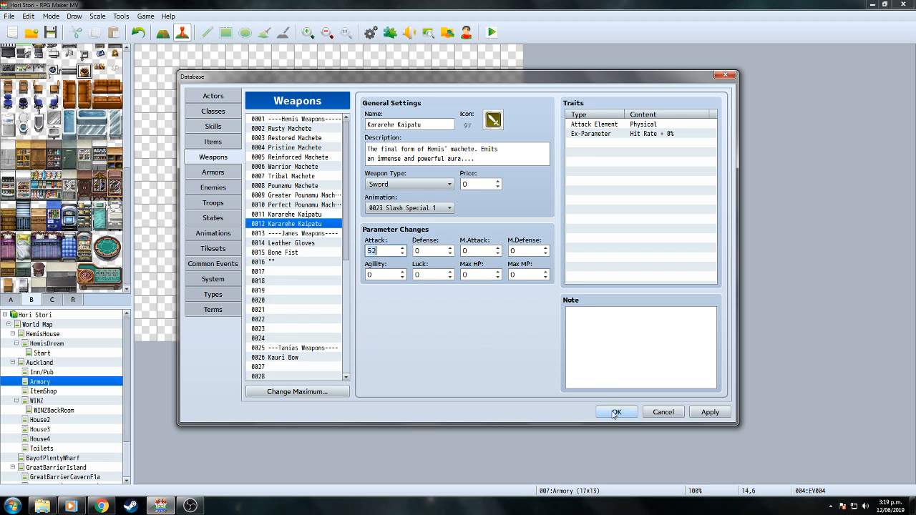
Rename weapon 0011 from Kararehe Kaipatu to the placeholder 'Pounamu'.
left_click(309, 215)
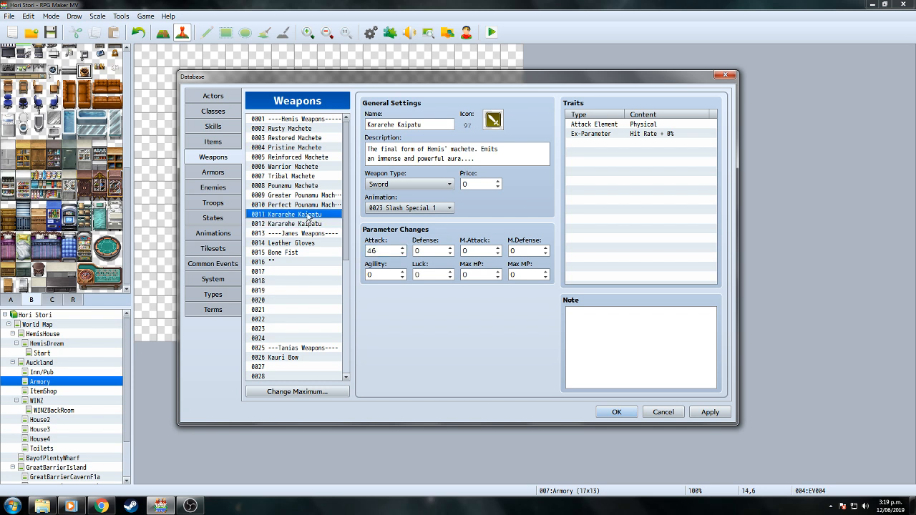
triple_click(423, 125)
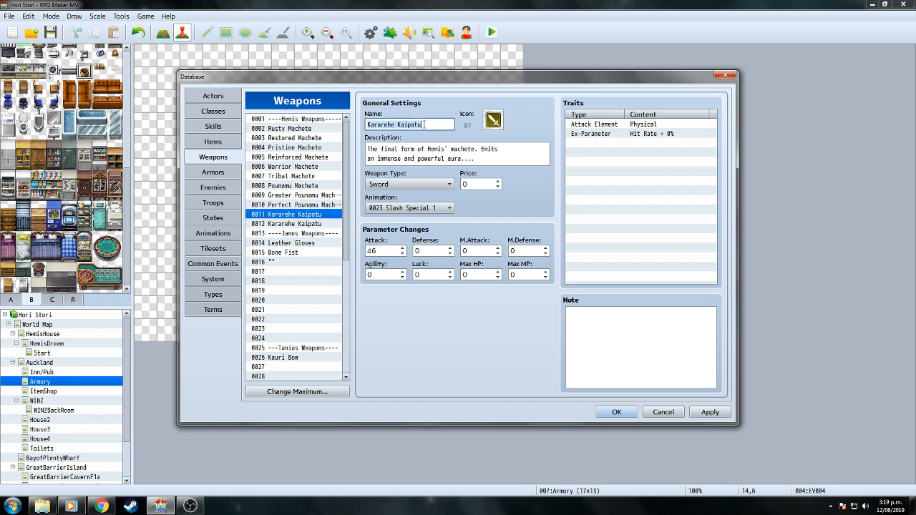
type("''")
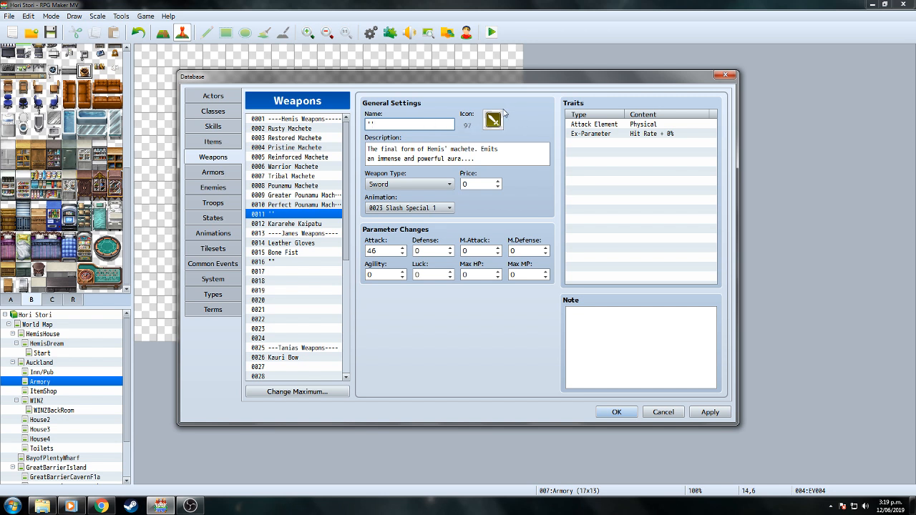
double_click(395, 122)
type("Pounamu")
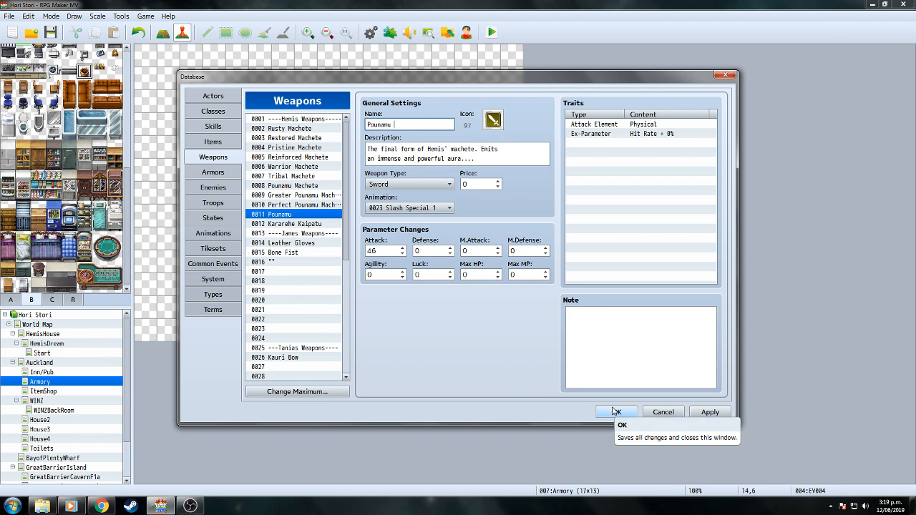
type("''")
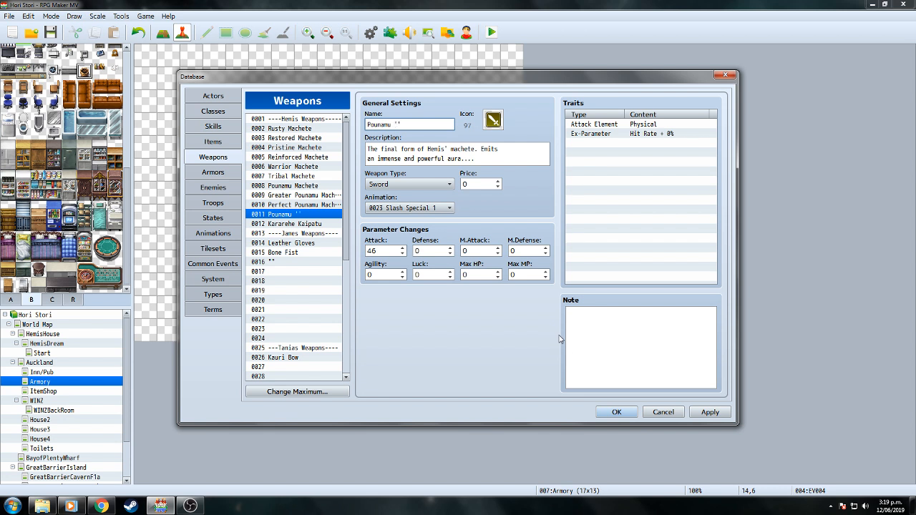
type("'")
Save and close the Database, then bring OBS Studio to the front.
left_click(612, 414)
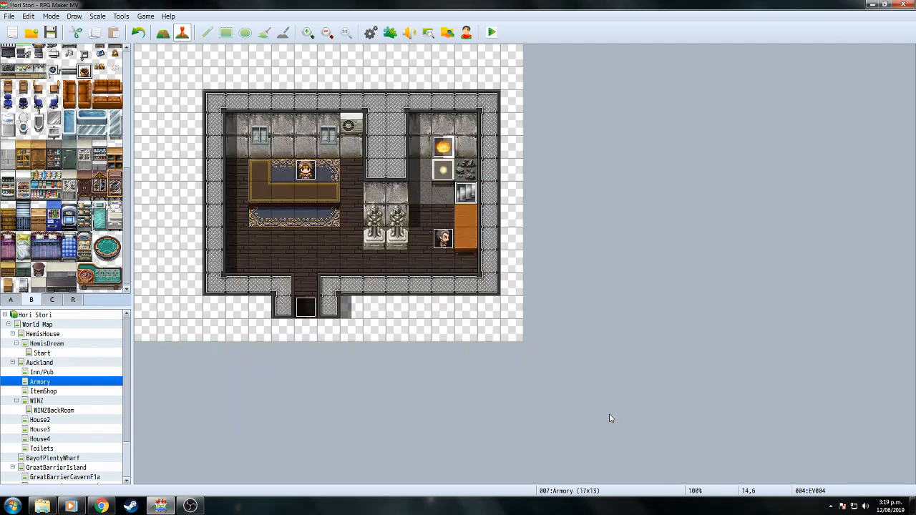
mouse_move(201, 506)
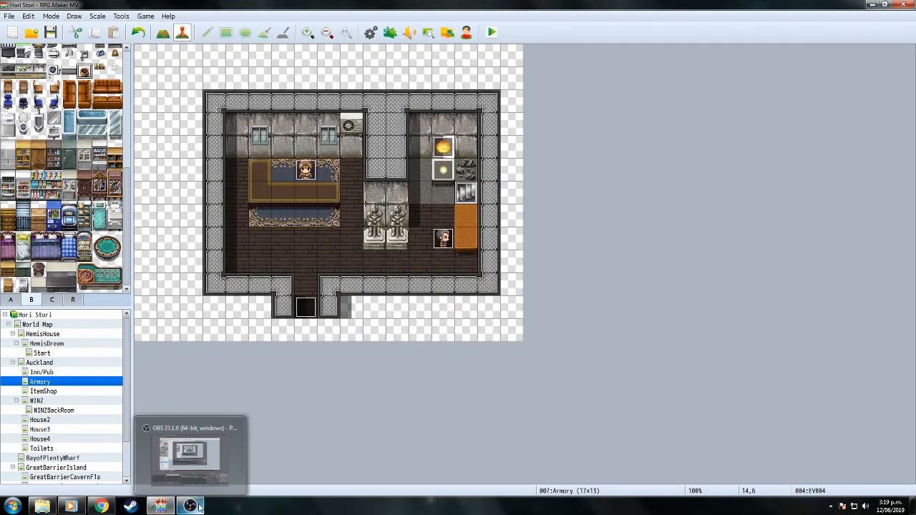
left_click(199, 507)
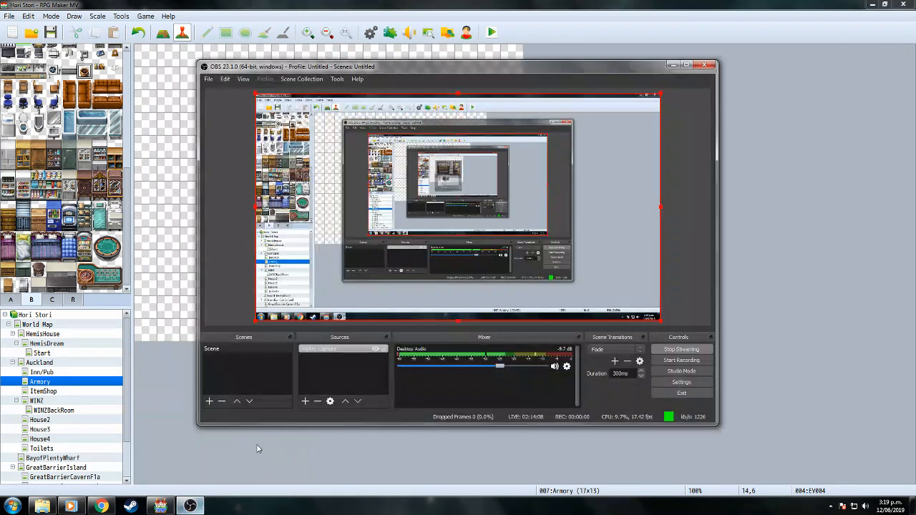
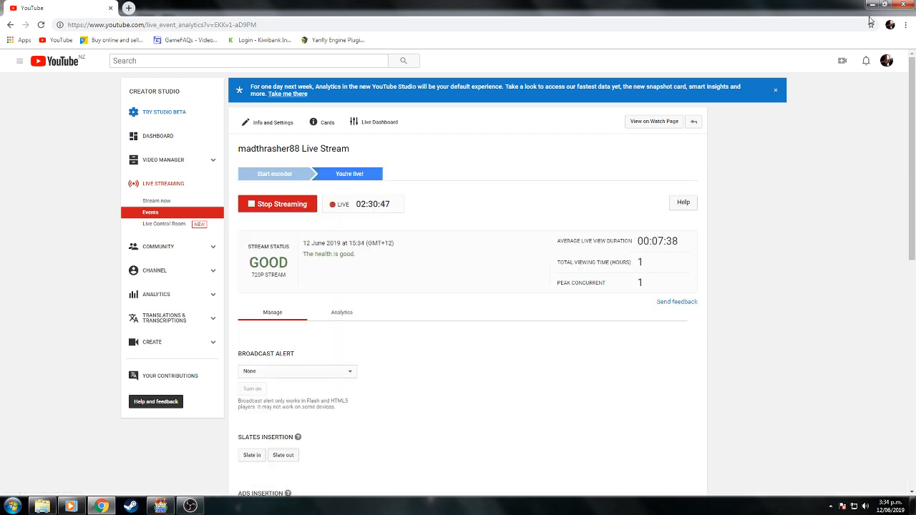
Minimise the YouTube Studio browser so RPG Maker MV's EV044 event is visible.
left_click(872, 5)
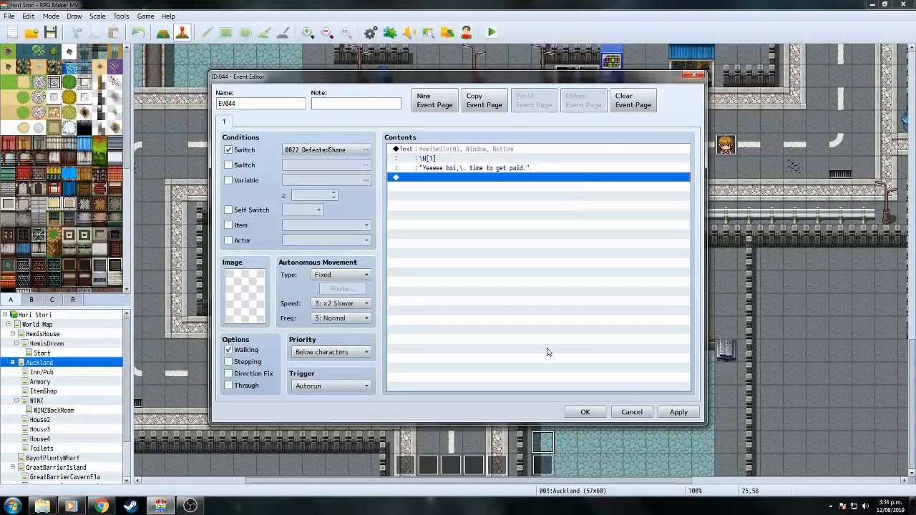
Save event EV044 and look through common event 0001 'Upgrade Hemis Weapon' in the Database.
left_click(584, 412)
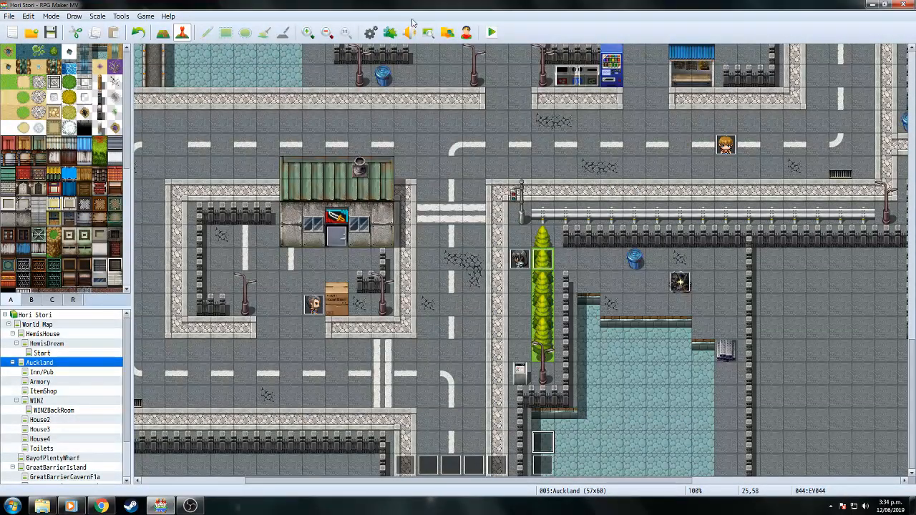
left_click(371, 33)
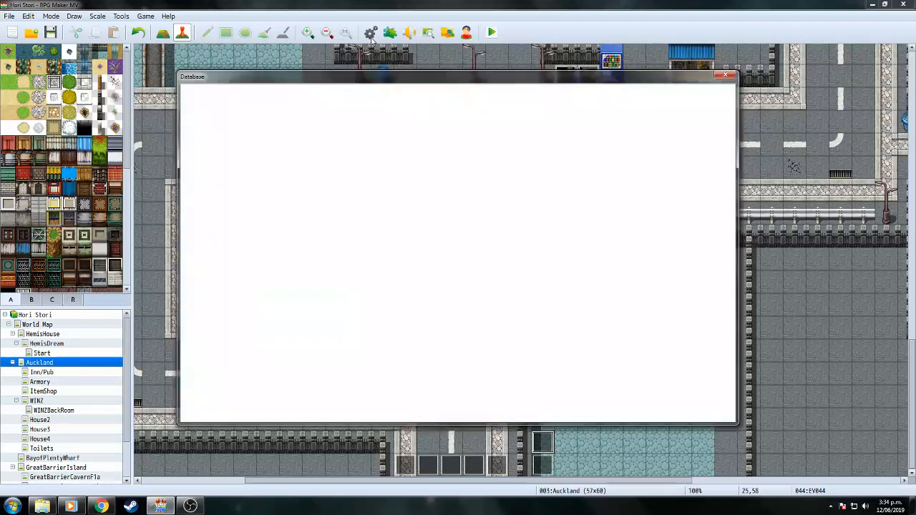
scroll(716, 179, "down", 3)
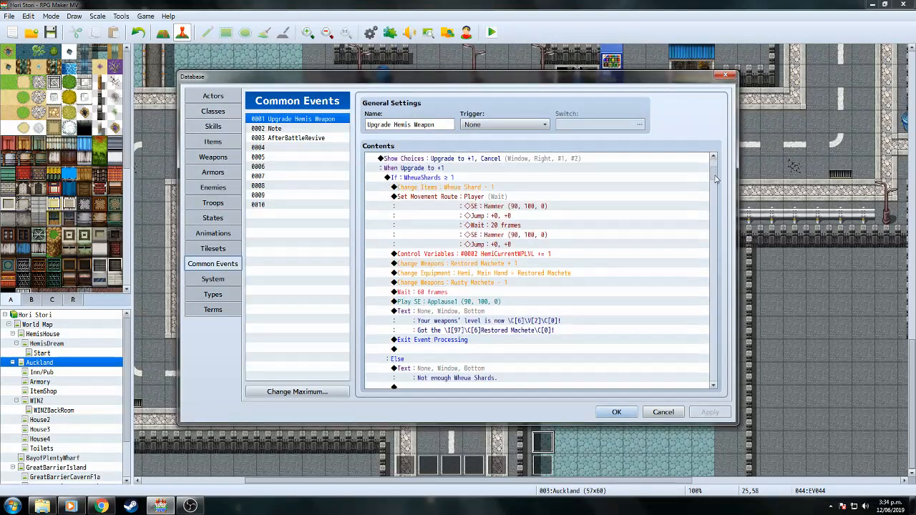
scroll(716, 180, "down", 1)
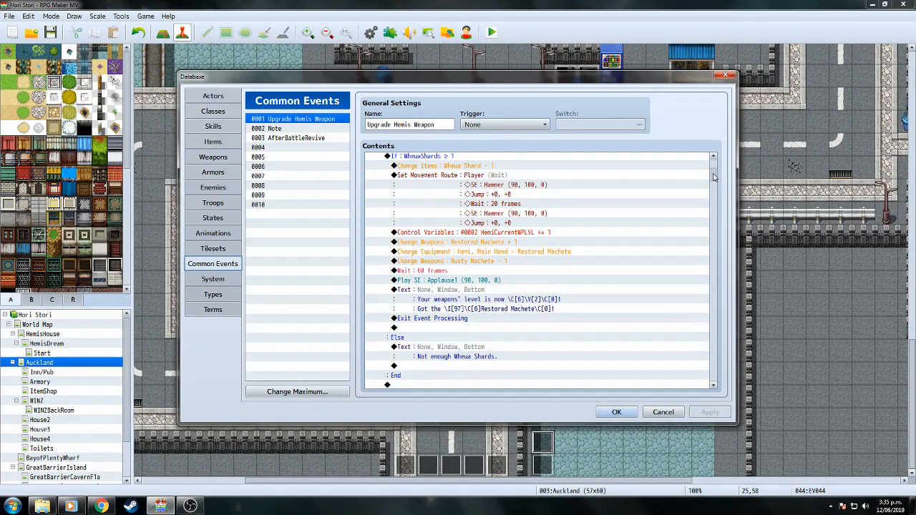
mouse_move(713, 174)
left_mouse_down()
mouse_move(715, 383)
mouse_move(717, 168)
left_mouse_up()
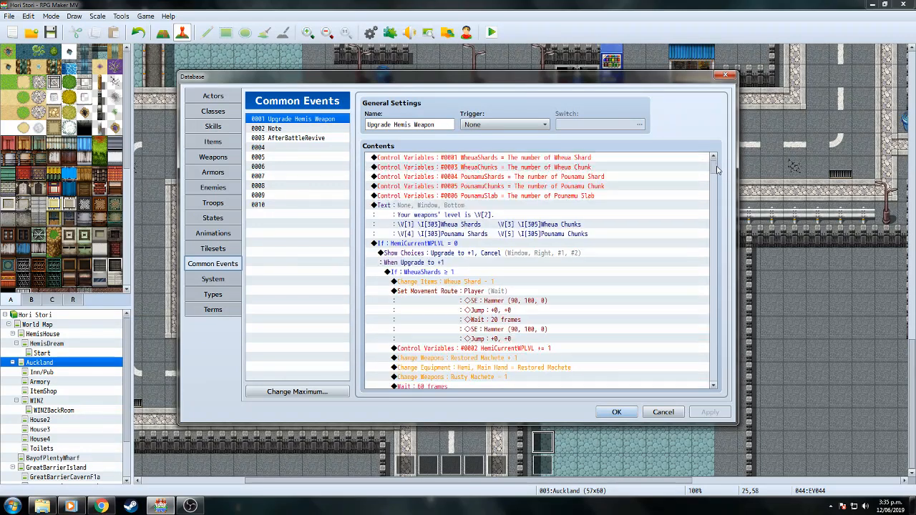
Copy common event 0001 into slot 0004 and change 'Hemis' to 'James' in its name.
right_click(312, 122)
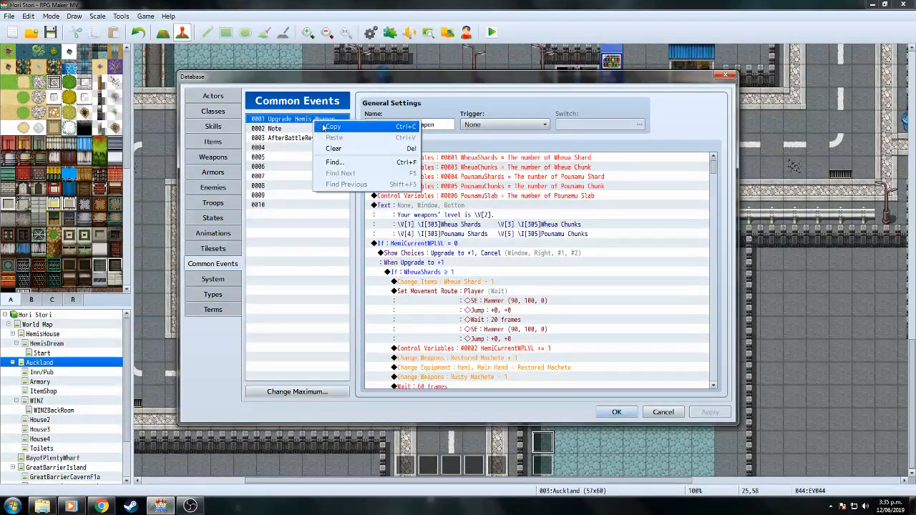
left_click(326, 127)
right_click(288, 149)
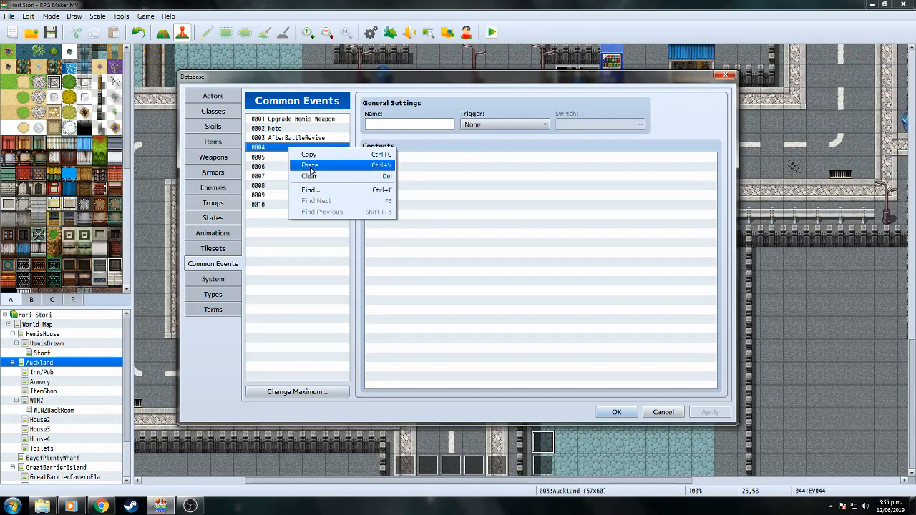
left_click(301, 165)
double_click(403, 124)
type("James Weapon")
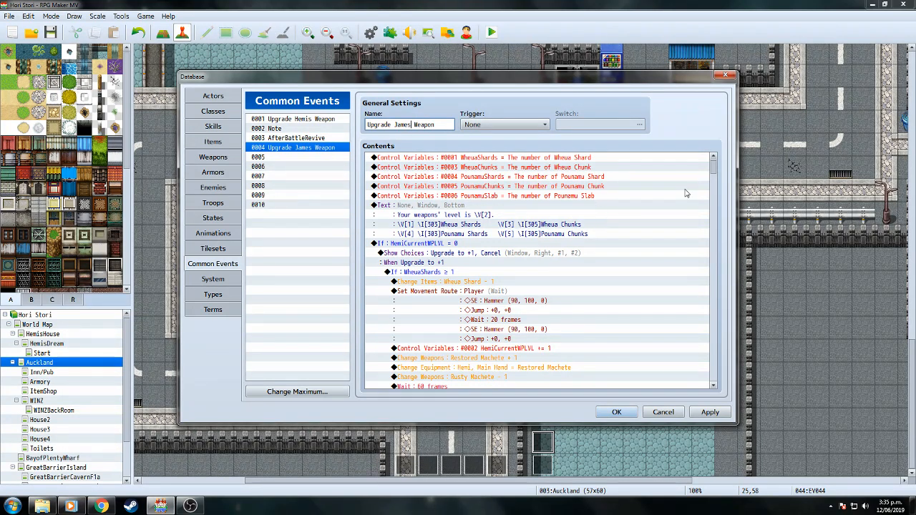
Review the copy's If HemiCurrentWPLVL = 0 block, then save and close the Database.
left_click_drag(713, 168, 715, 174)
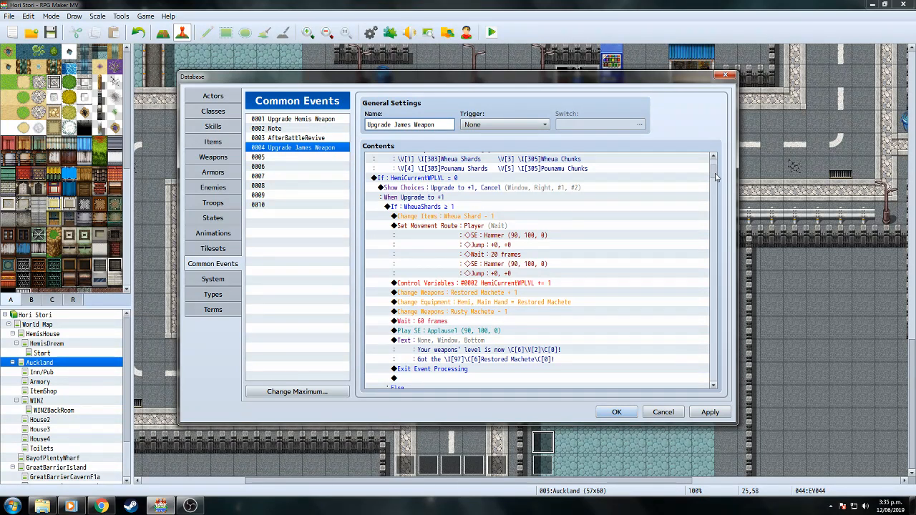
scroll(716, 177, "up", 3)
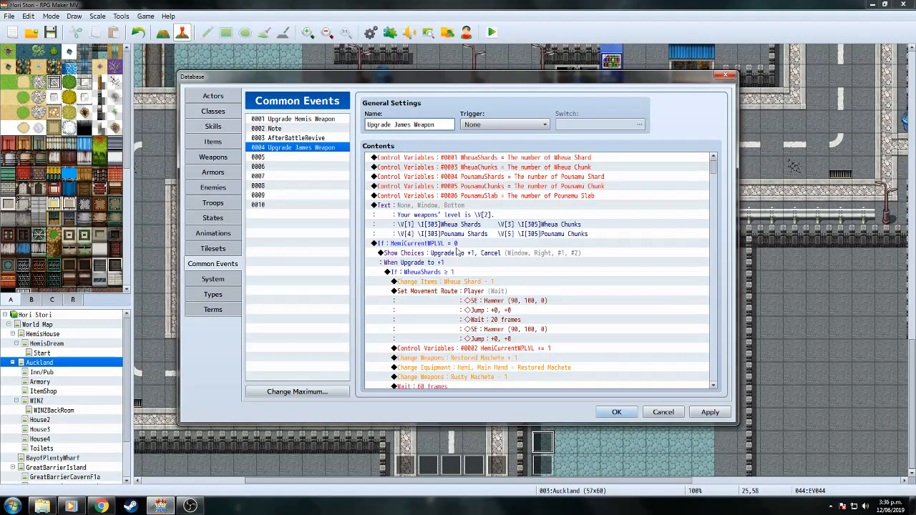
left_click(444, 244)
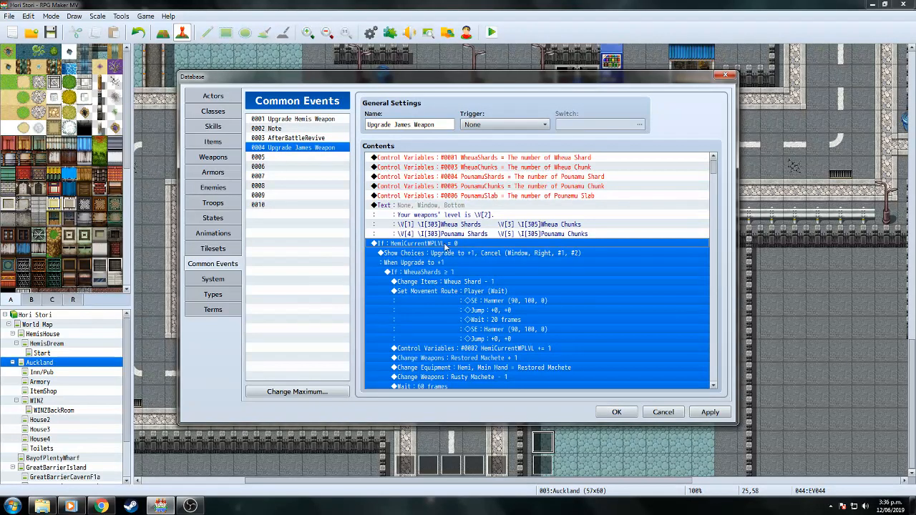
left_click(614, 413)
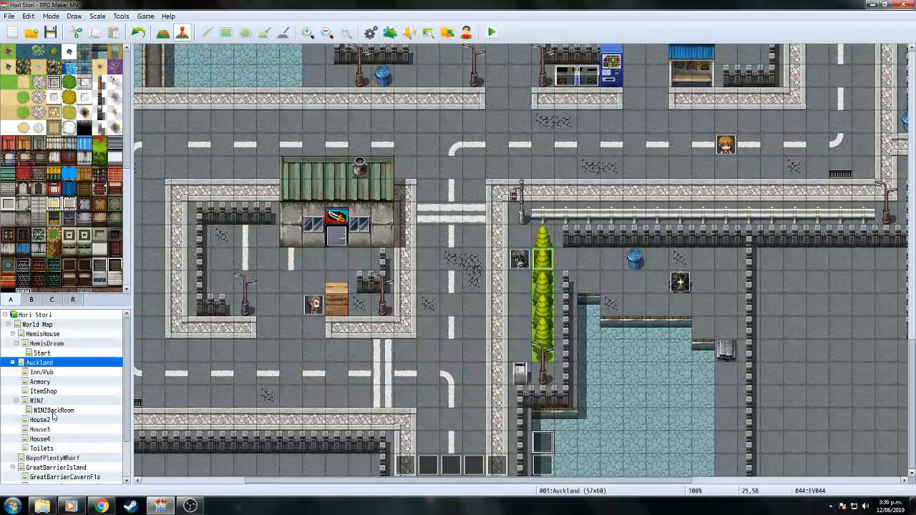
Inspect event EV014 on the Armory map.
left_click(51, 383)
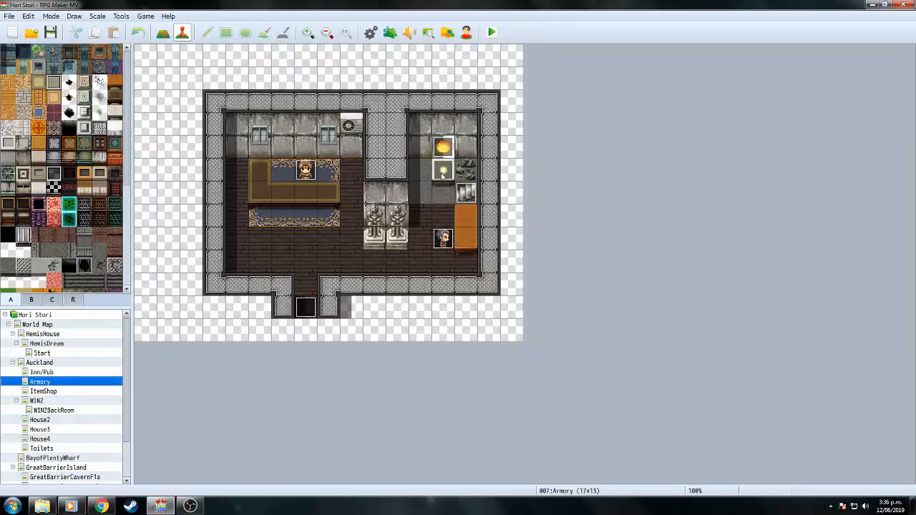
double_click(444, 170)
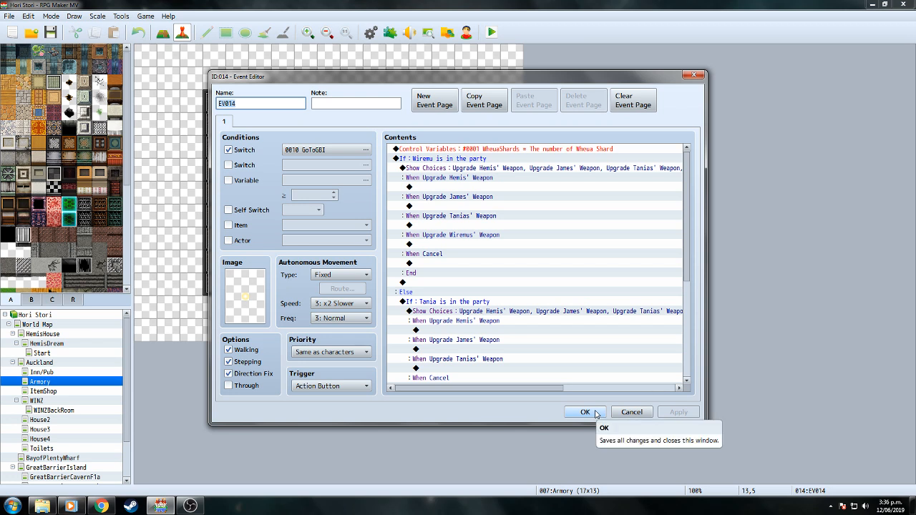
left_click(594, 412)
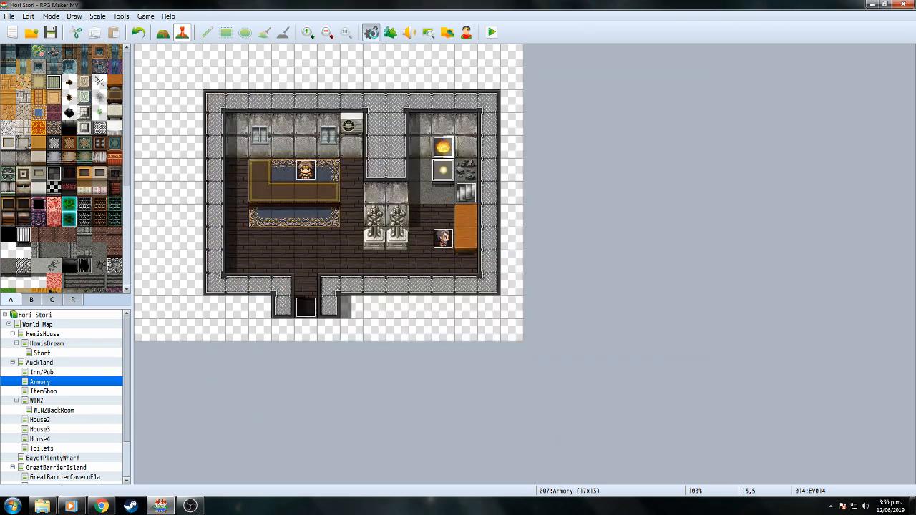
Edit the If HemiCurrentWPLVL = 0 branch of common event 0004 in the Database.
left_click(378, 35)
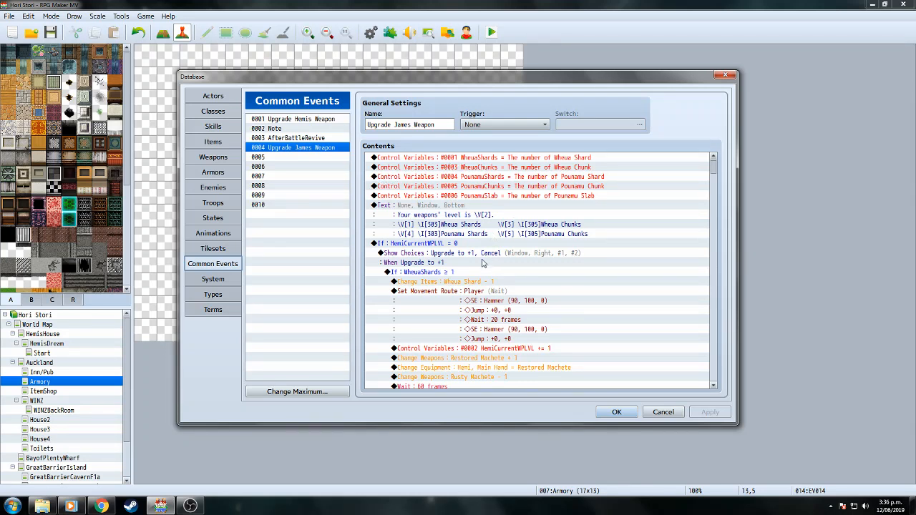
left_click(450, 253)
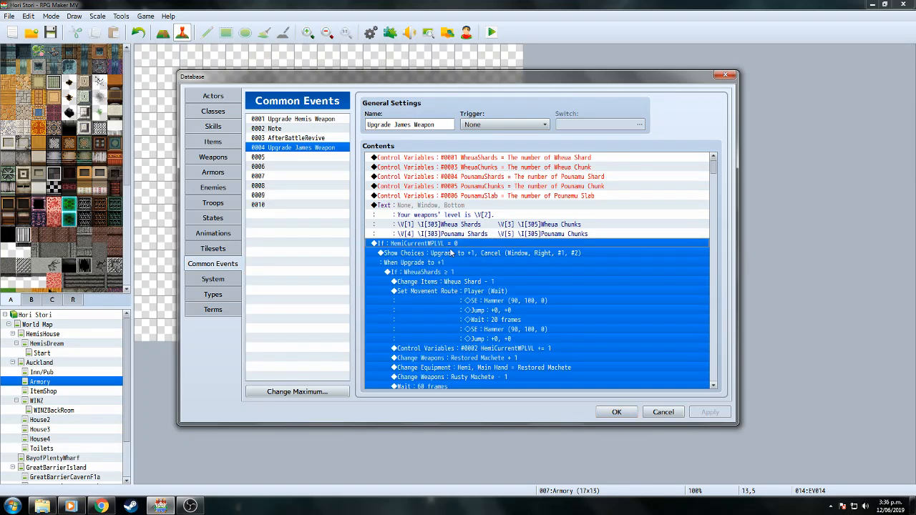
left_click(451, 245)
right_click(447, 245)
left_click(465, 262)
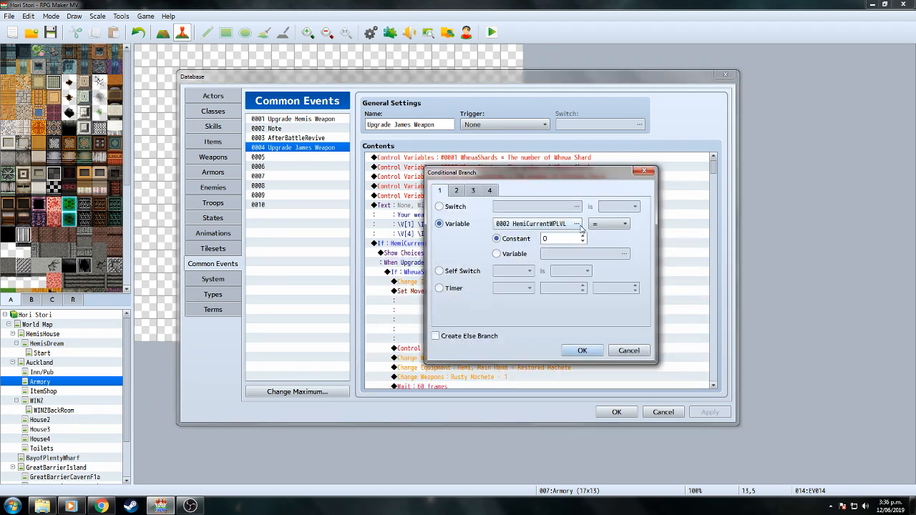
Name variable 0007 JamesCurrentWPLVL and use it in the first branch's condition.
left_click(580, 226)
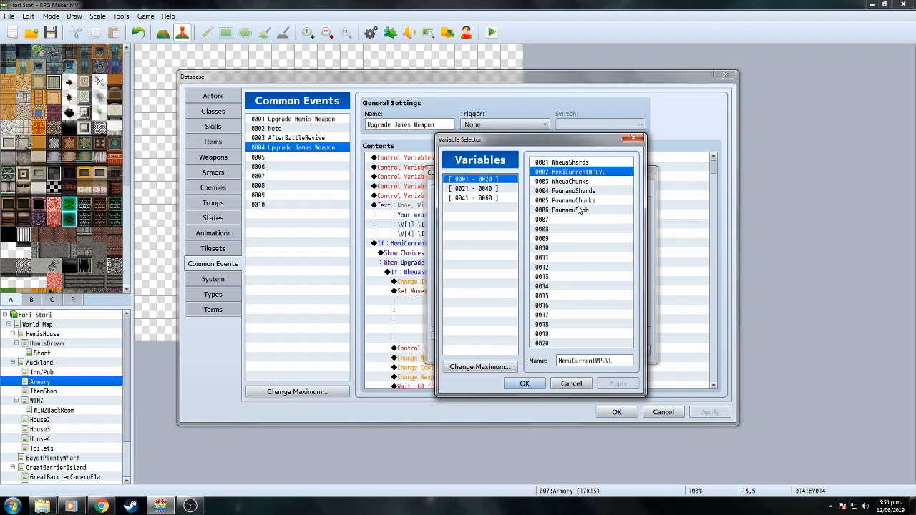
left_click(577, 221)
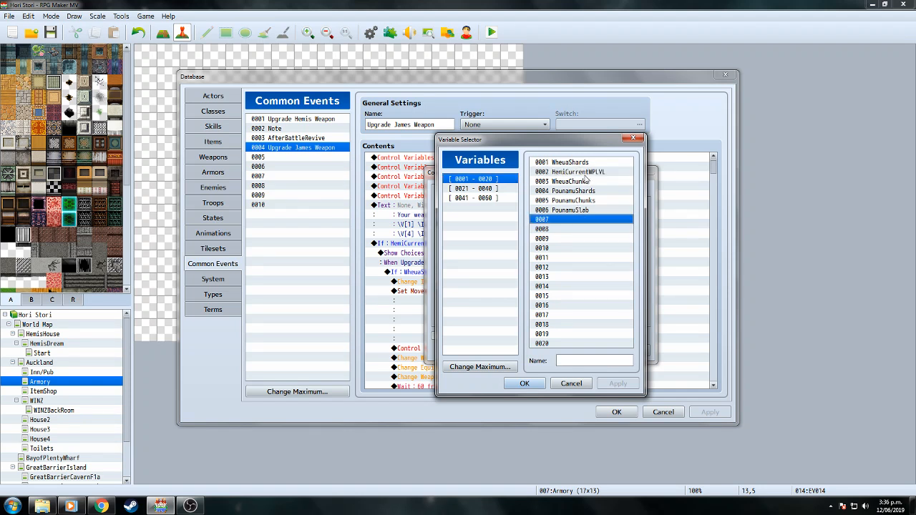
left_click(592, 362)
type("JamesCurrentWPLVL")
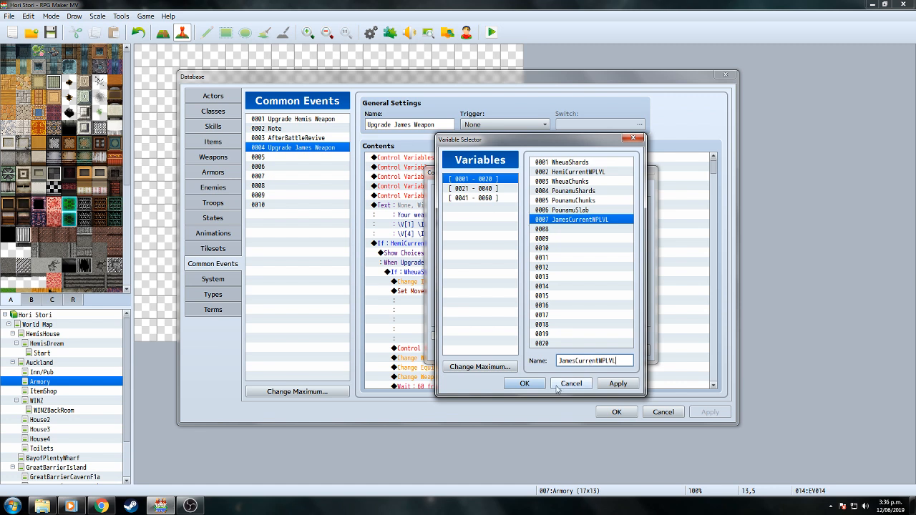
left_click(543, 386)
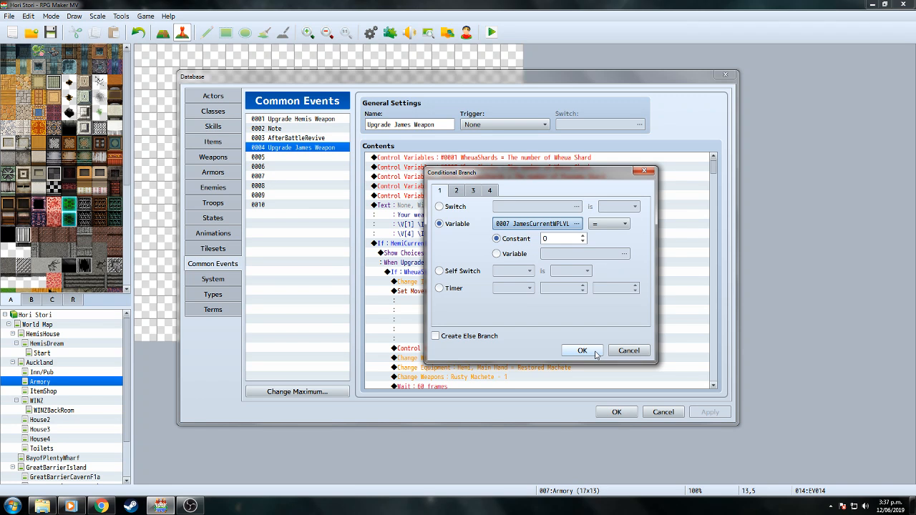
left_click(597, 352)
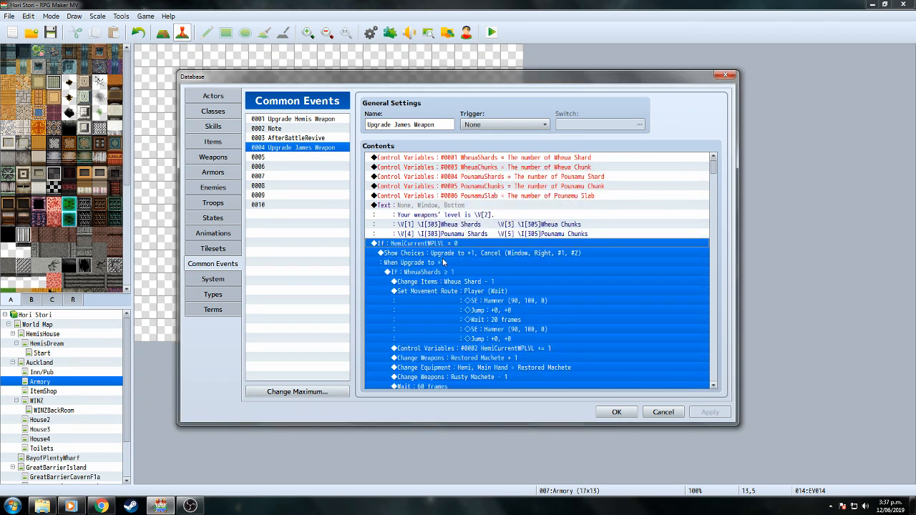
Recheck the first branch and confirm it tests JamesCurrentWPLVL = 0.
left_click(442, 254)
left_click(441, 246)
right_click(440, 246)
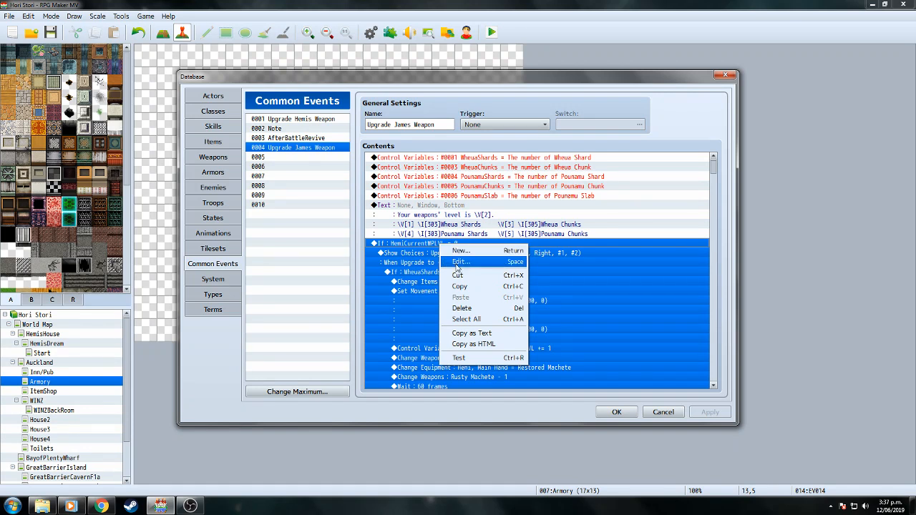
left_click(458, 263)
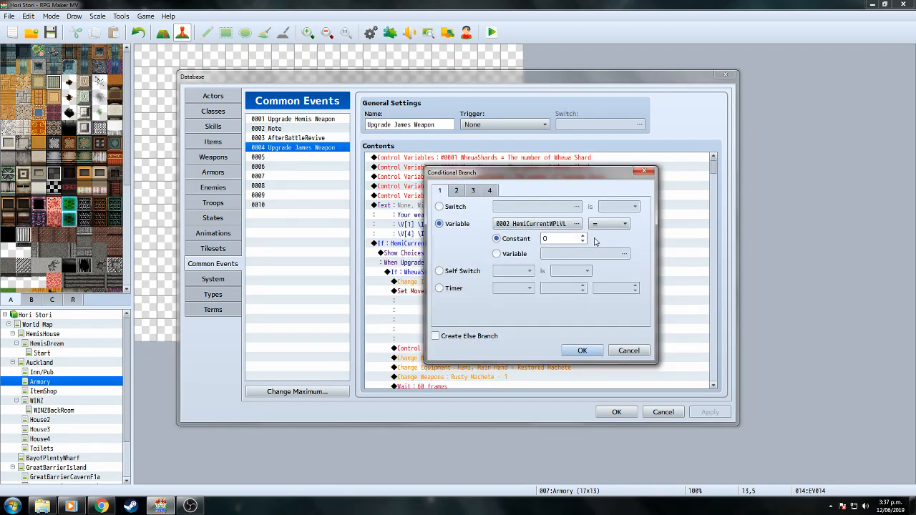
left_click(540, 224)
left_click(579, 220)
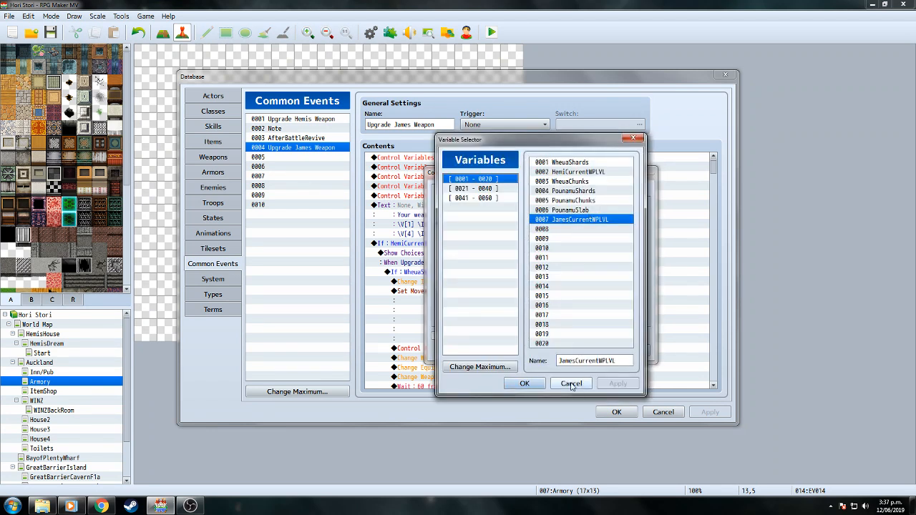
left_click(525, 379)
left_click(582, 350)
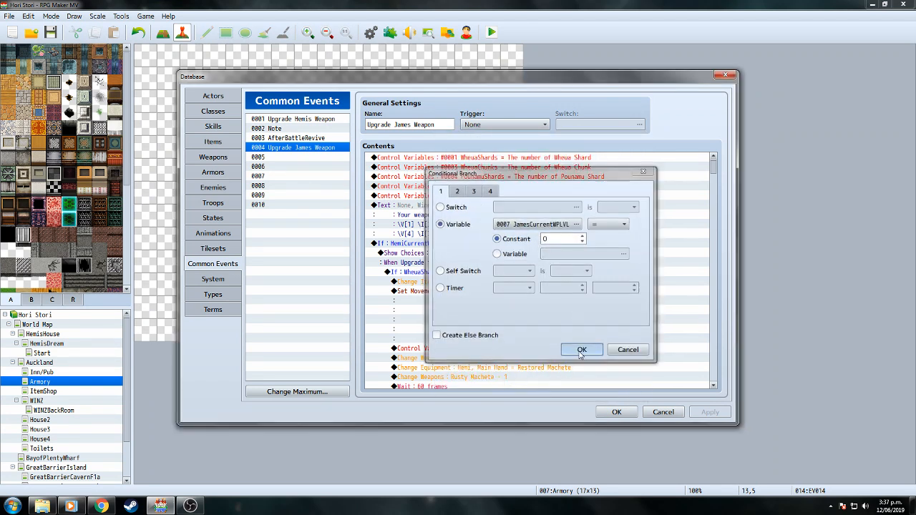
left_click(489, 255)
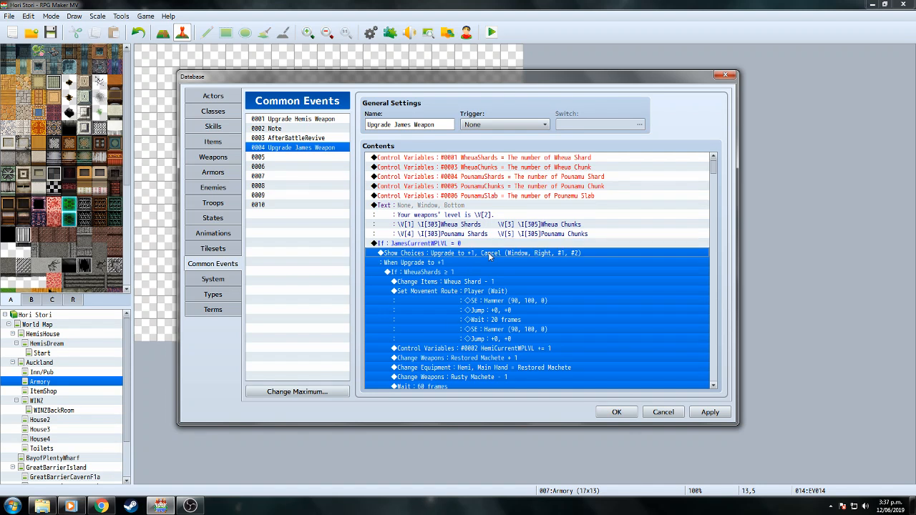
left_click(427, 263)
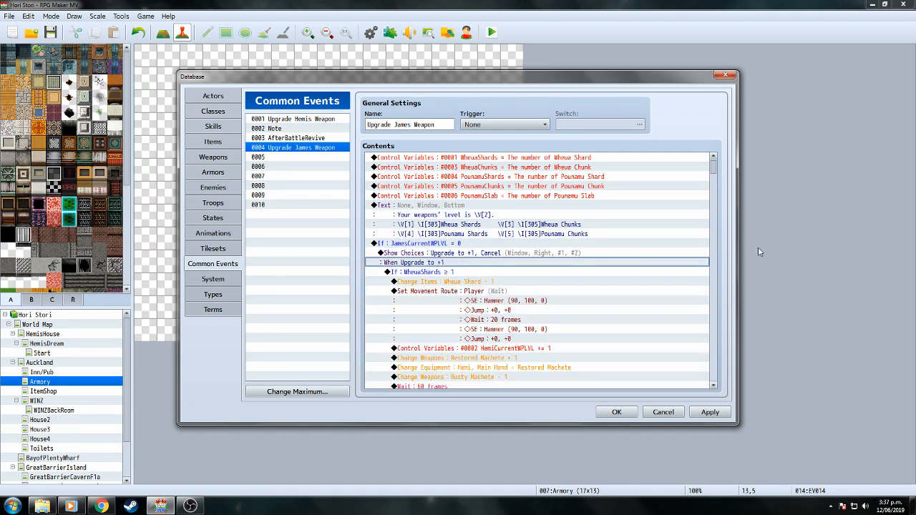
Make the Control Variables command raise 0007 JamesCurrentWPLVL.
left_click_drag(713, 169, 713, 173)
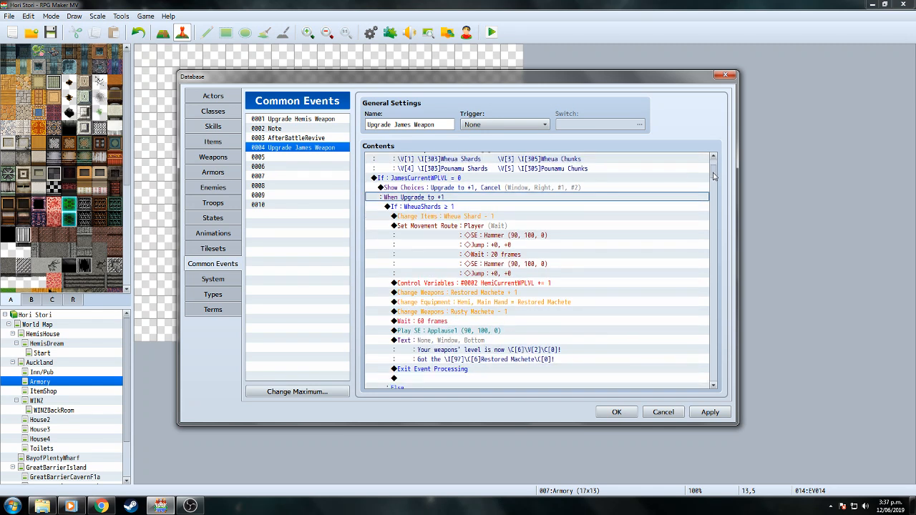
right_click(519, 283)
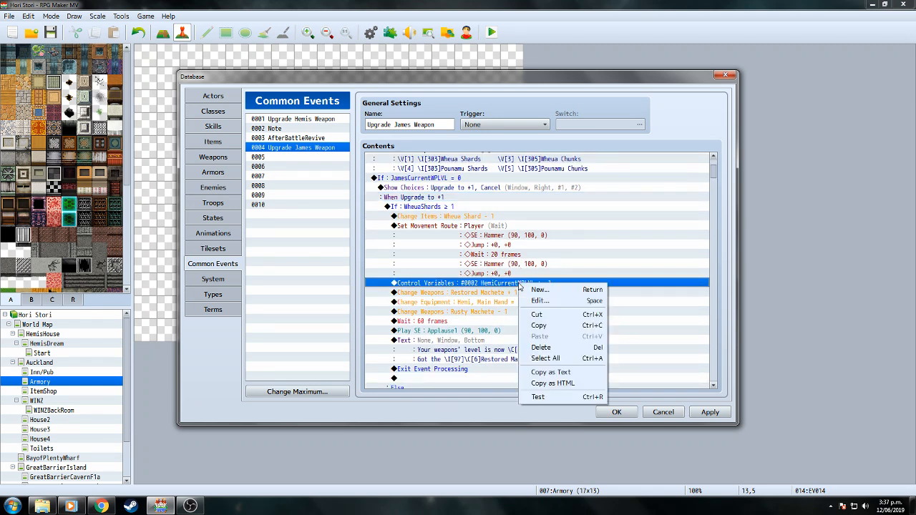
left_click(539, 300)
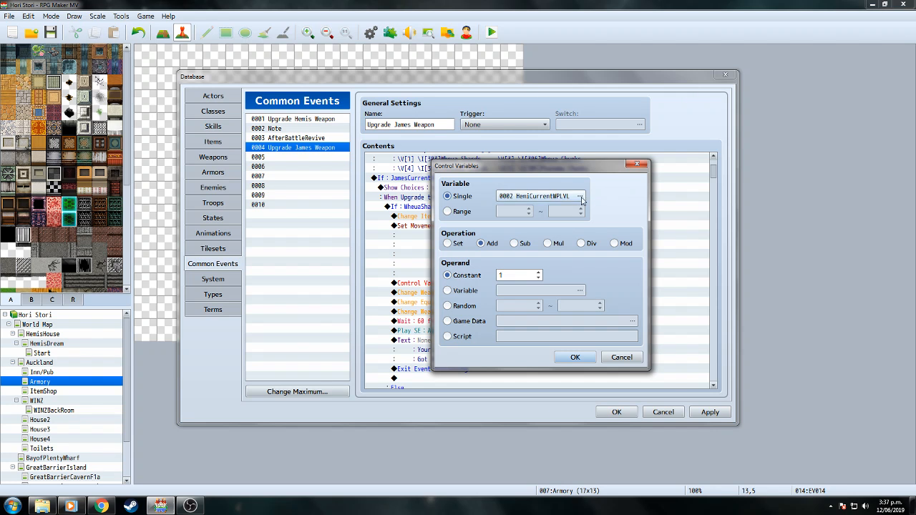
left_click(581, 199)
left_click(525, 381)
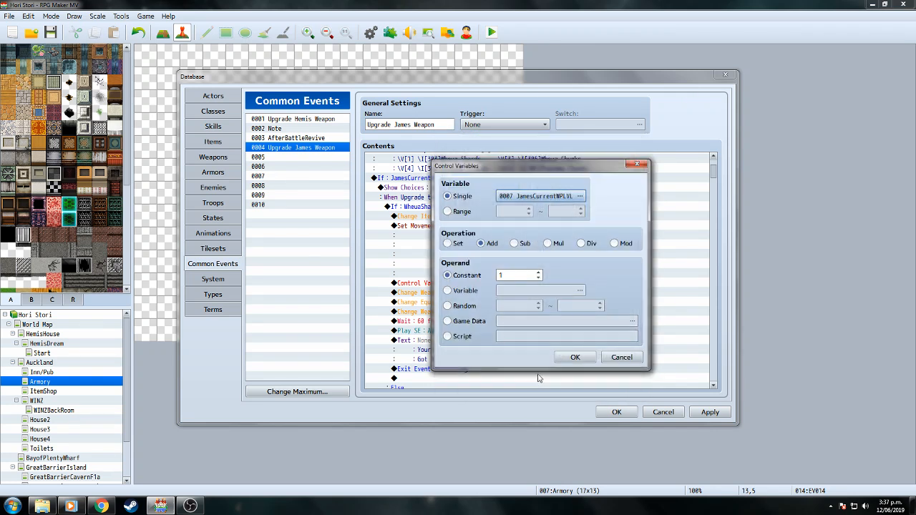
left_click(575, 357)
Change the weapon-gain command to give one Bone Fist.
scroll(715, 177, "down", 3)
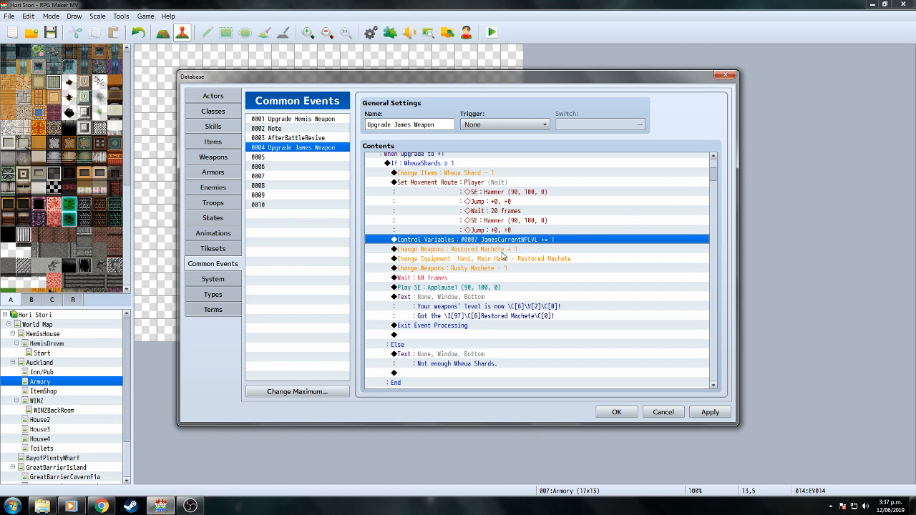
left_click(503, 255)
right_click(503, 251)
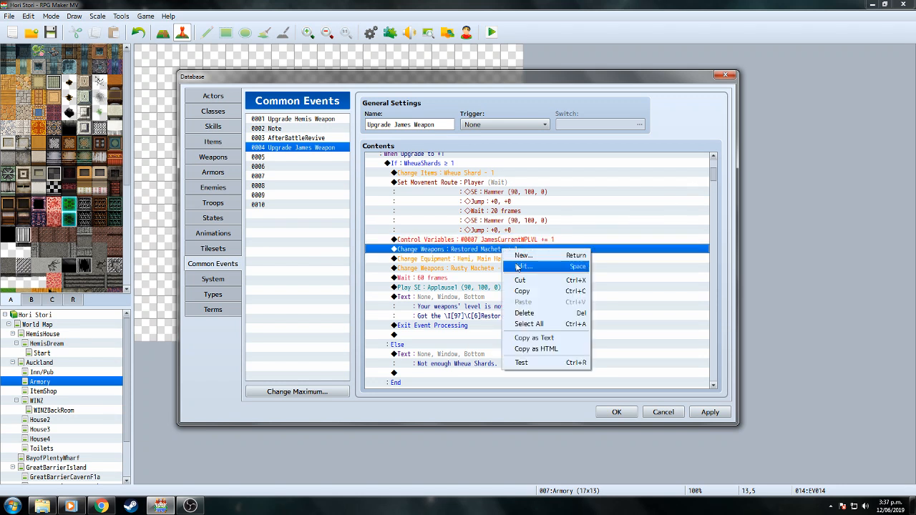
left_click(521, 266)
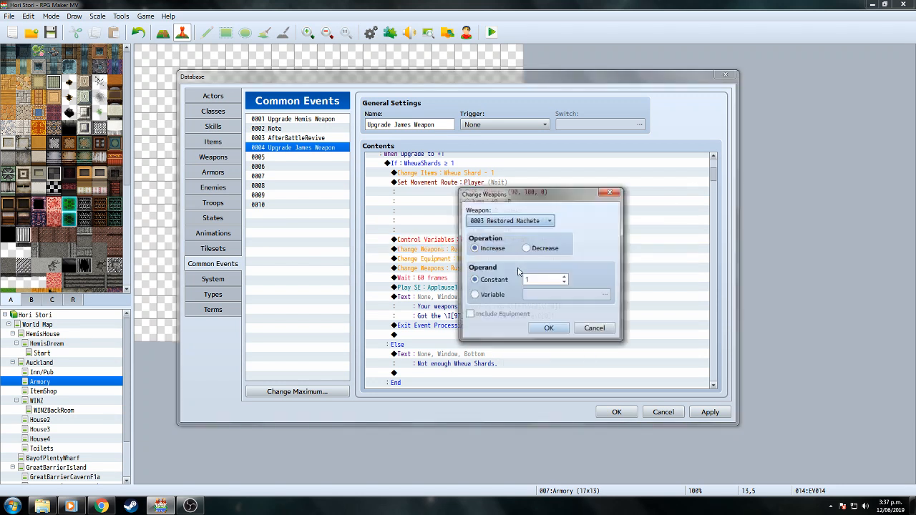
left_click(550, 221)
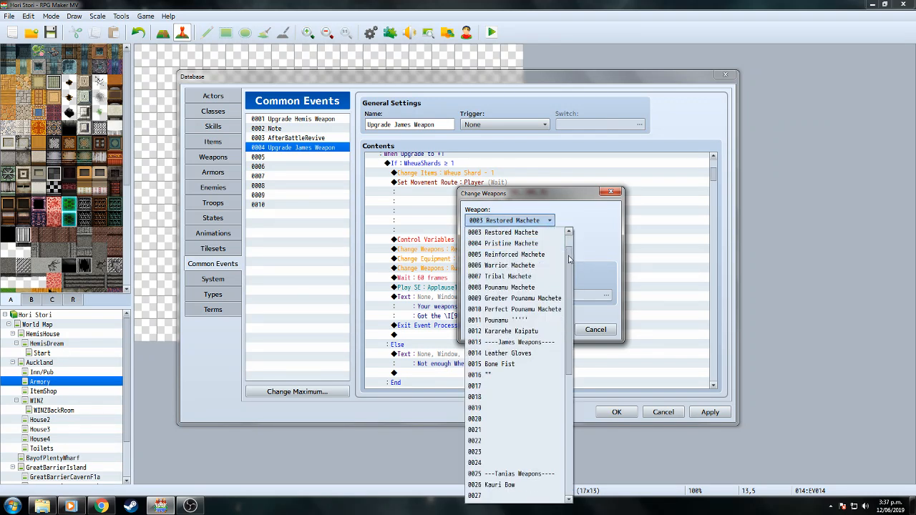
left_click(526, 365)
left_click(538, 331)
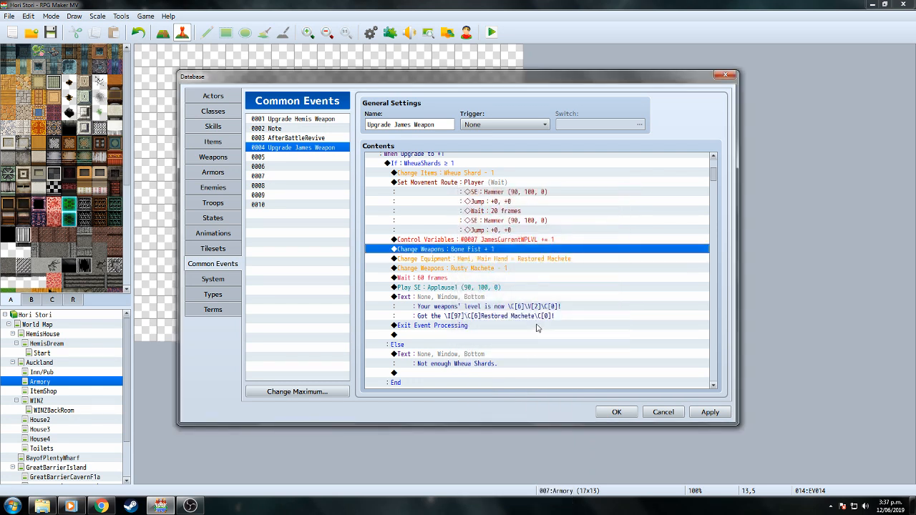
Set the Change Equipment command to equip James's main hand with Bone Fist.
right_click(531, 259)
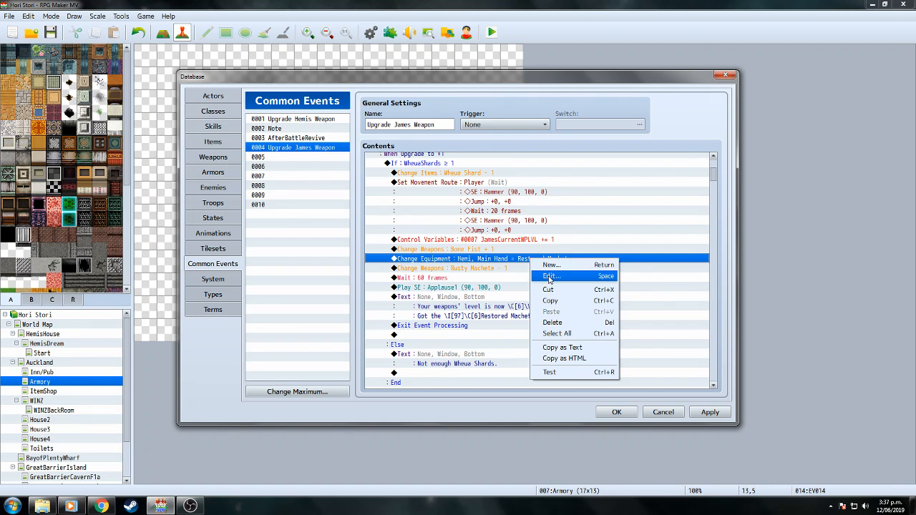
left_click(549, 275)
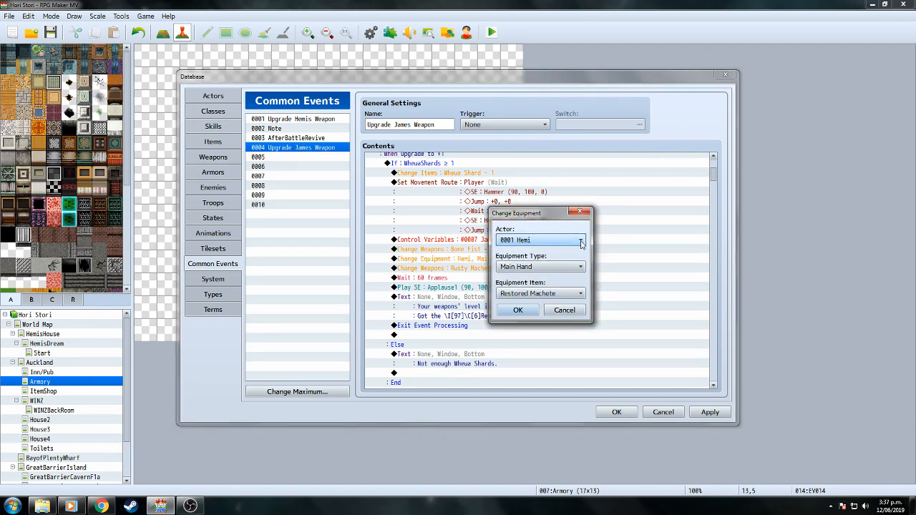
left_click(582, 244)
left_click(573, 264)
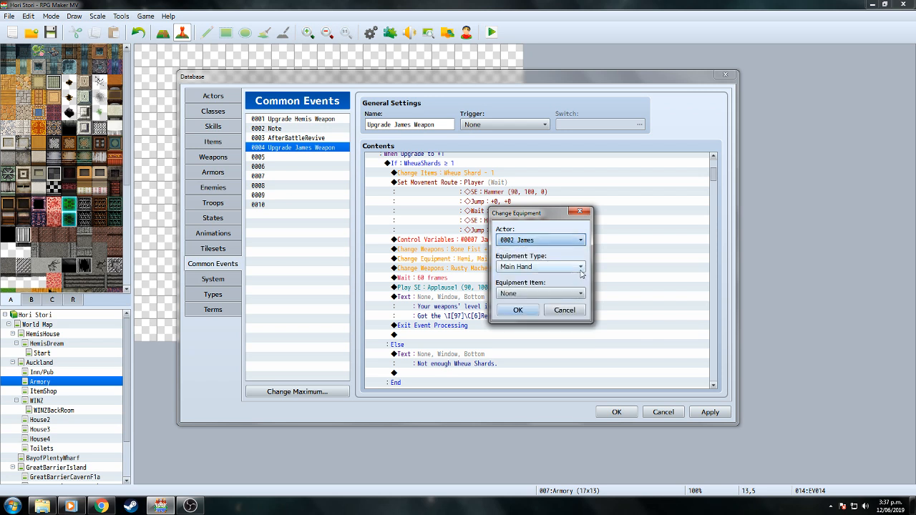
left_click(580, 294)
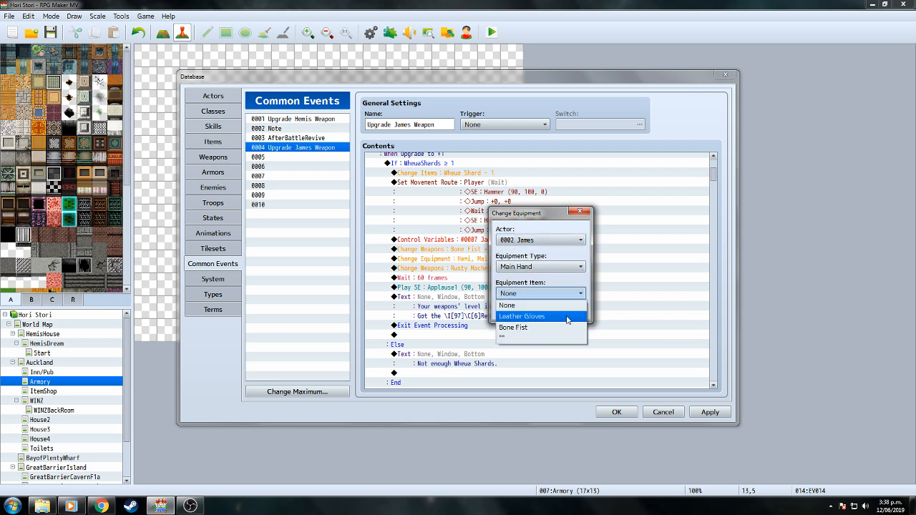
left_click(534, 327)
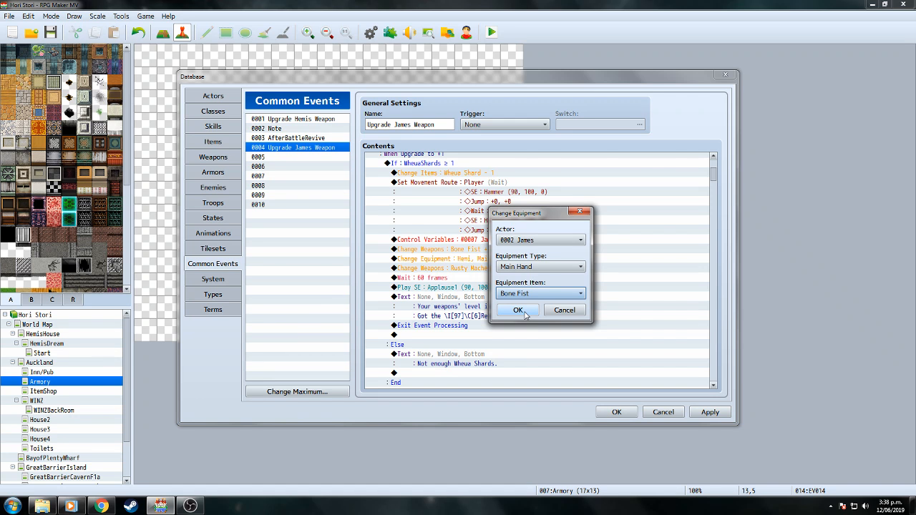
left_click(518, 310)
Change the Rusty Machete removal command to remove one Leather Gloves.
right_click(496, 271)
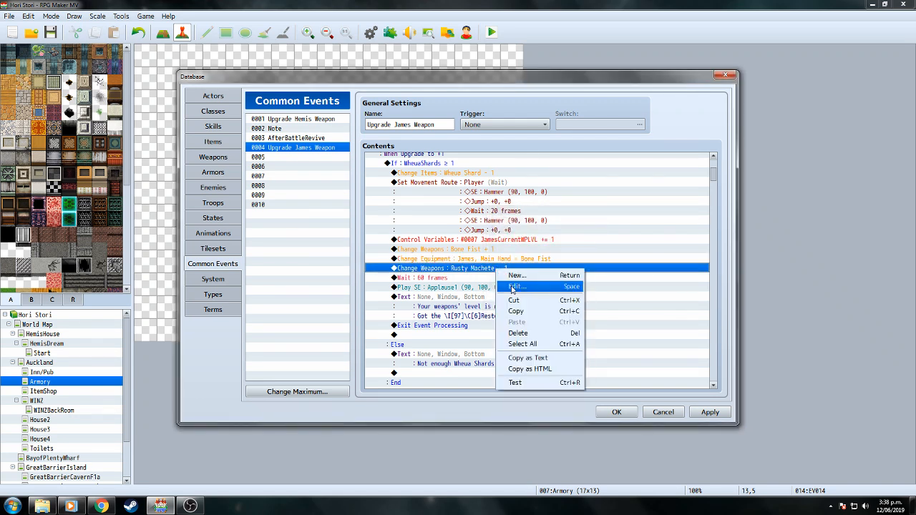
left_click(513, 288)
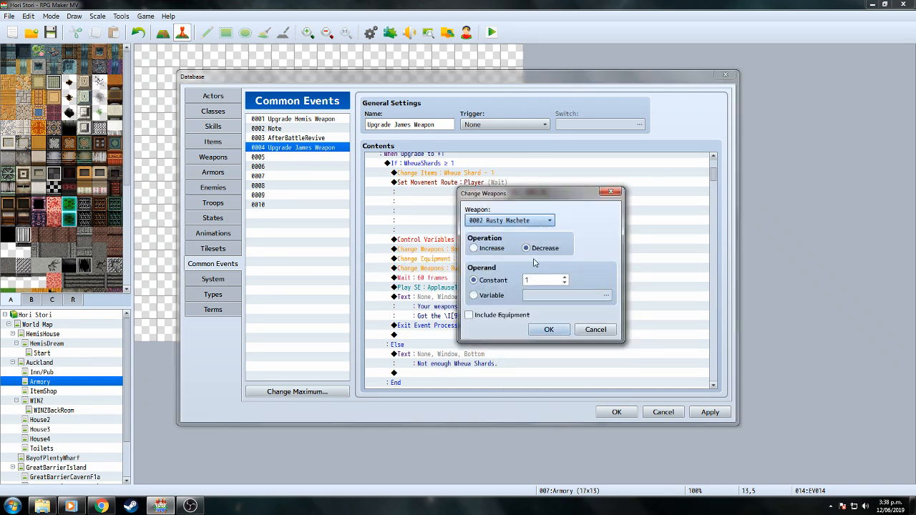
left_click(549, 225)
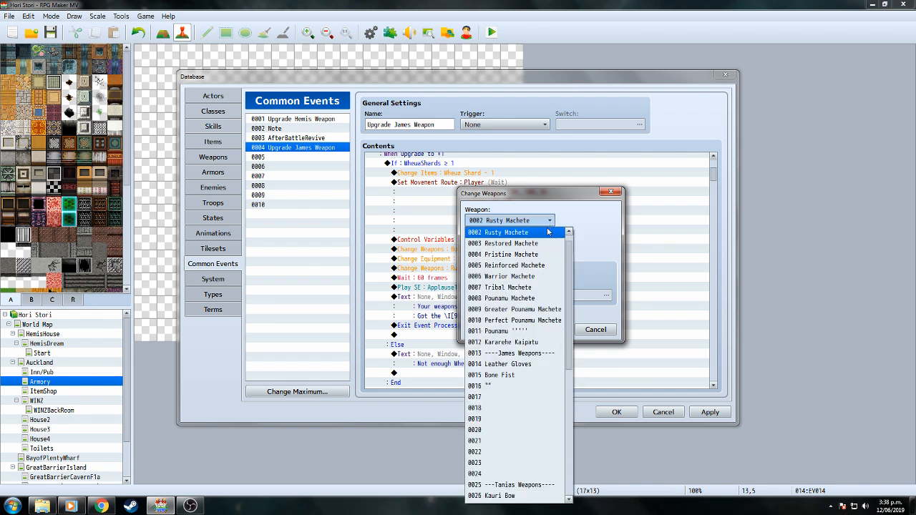
left_click(516, 364)
left_click(542, 334)
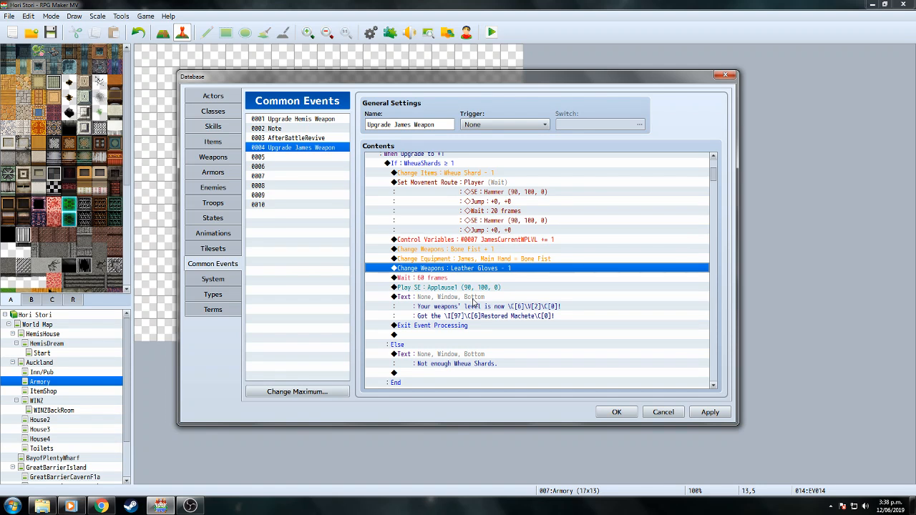
left_click(472, 302)
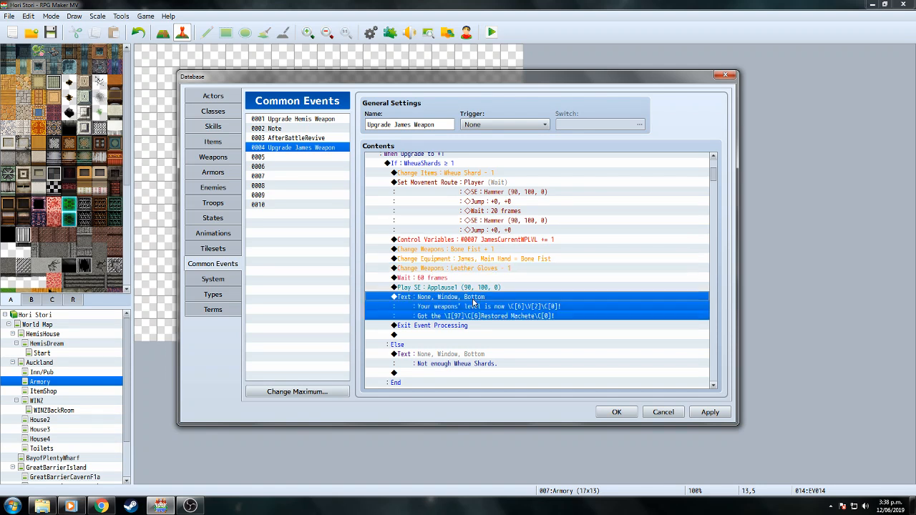
Change a digit in the upgrade message's first-line code to 7.
right_click(473, 302)
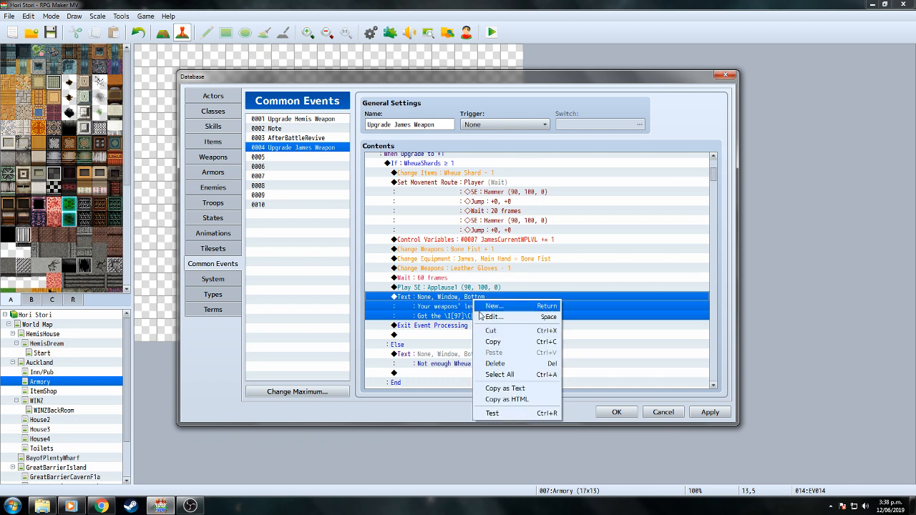
left_click(484, 320)
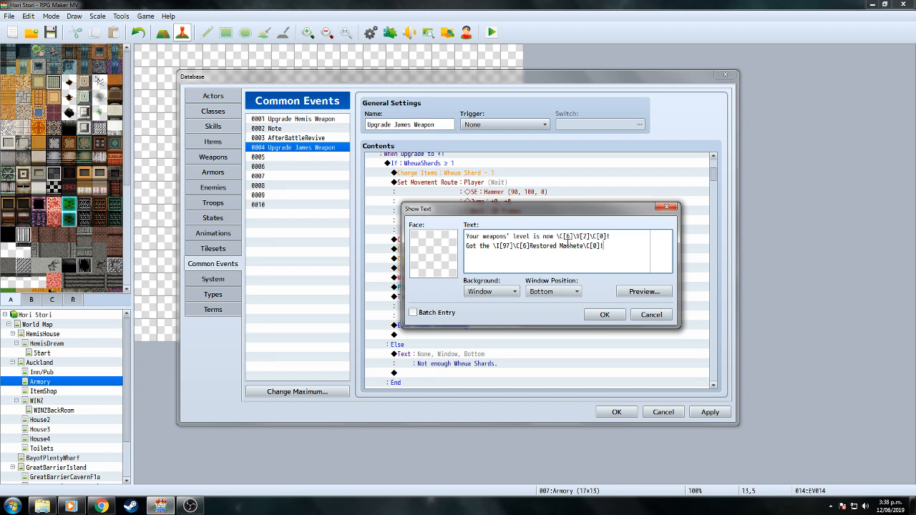
left_click_drag(569, 236, 564, 236)
type("7")
left_click(604, 316)
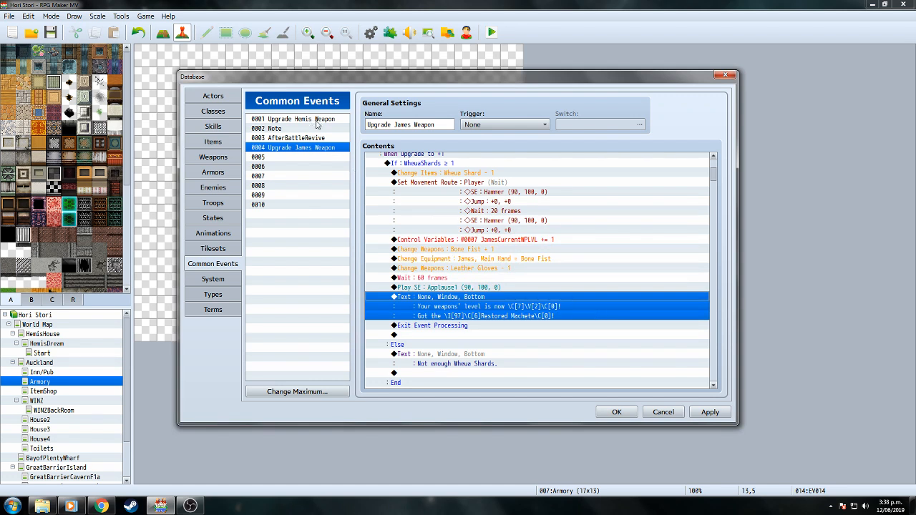
Compare with Upgrade Hemis Weapon's message, then return to Upgrade James Weapon.
left_click(312, 119)
right_click(324, 119)
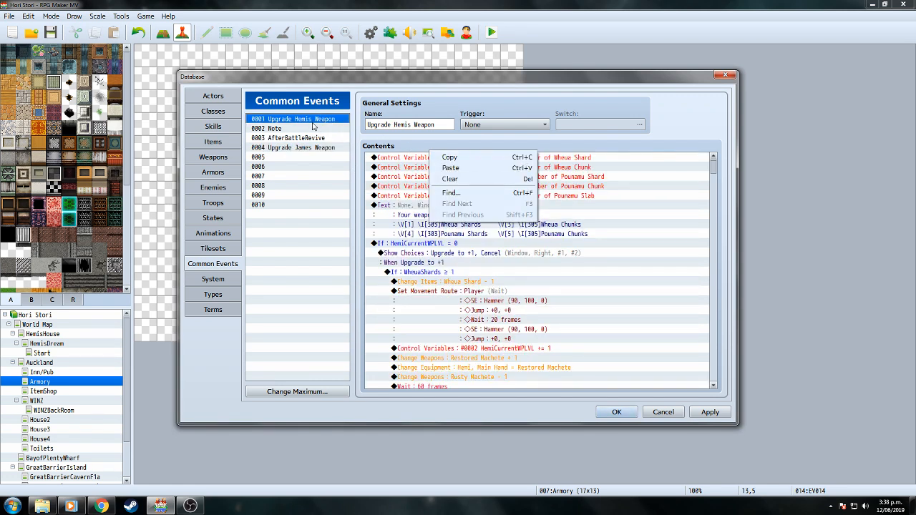
left_click(313, 122)
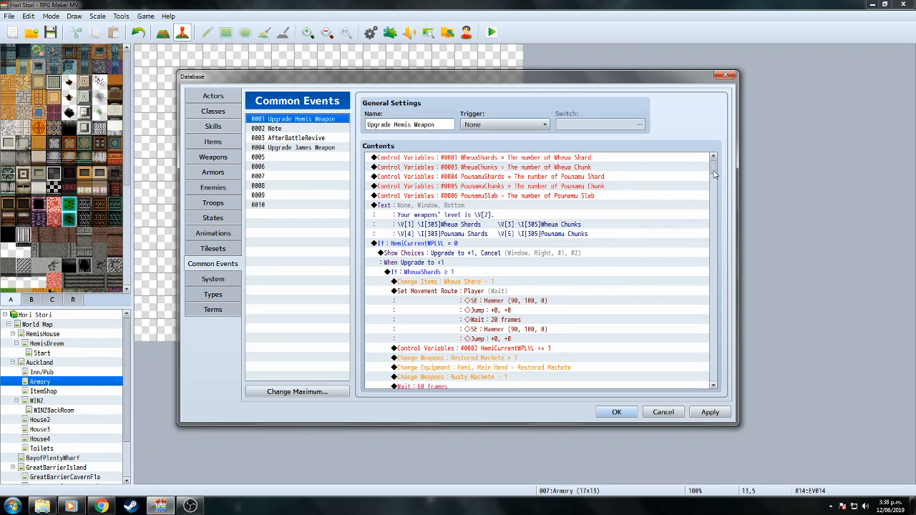
left_click_drag(713, 174, 717, 179)
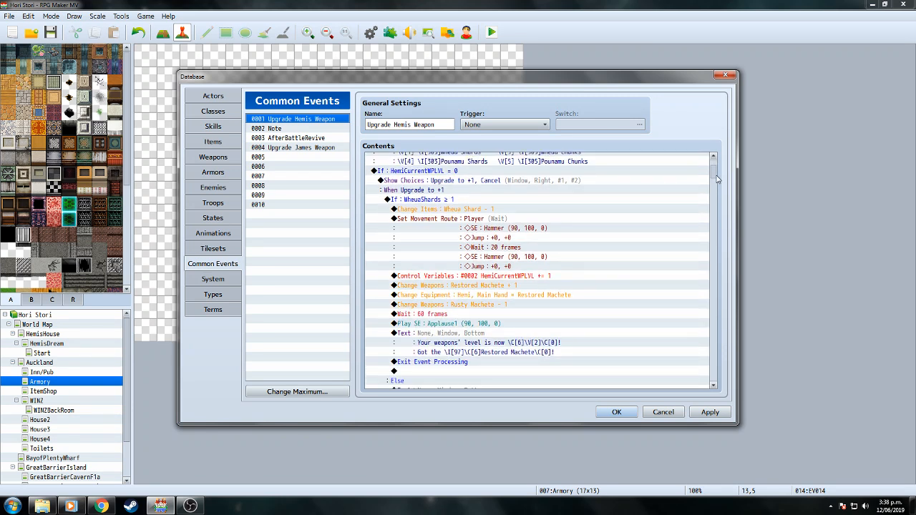
left_click(317, 148)
right_click(714, 175)
left_click(715, 168)
left_click_drag(714, 168, 715, 171)
Correct the message code's digit to 6 and preview the message.
left_click(488, 356)
right_click(487, 356)
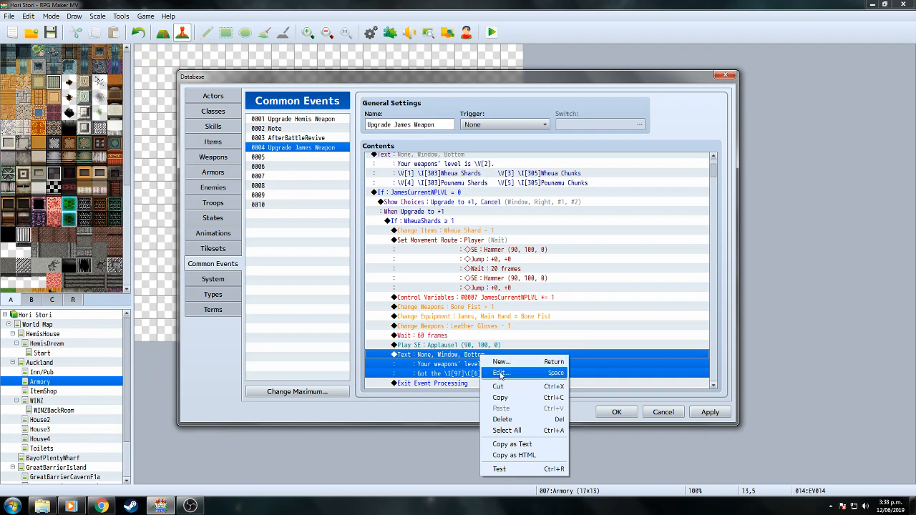
left_click(503, 373)
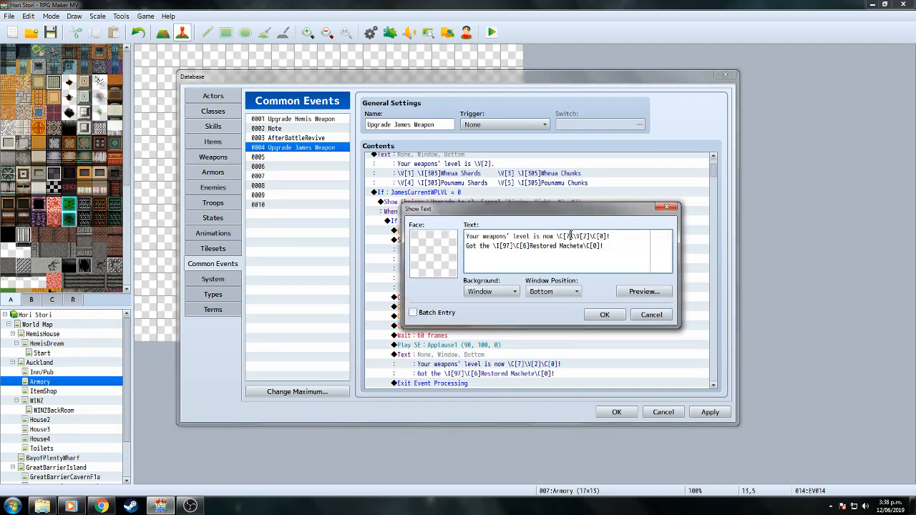
left_click(570, 236)
key("BackSpace")
type("6")
left_click(644, 292)
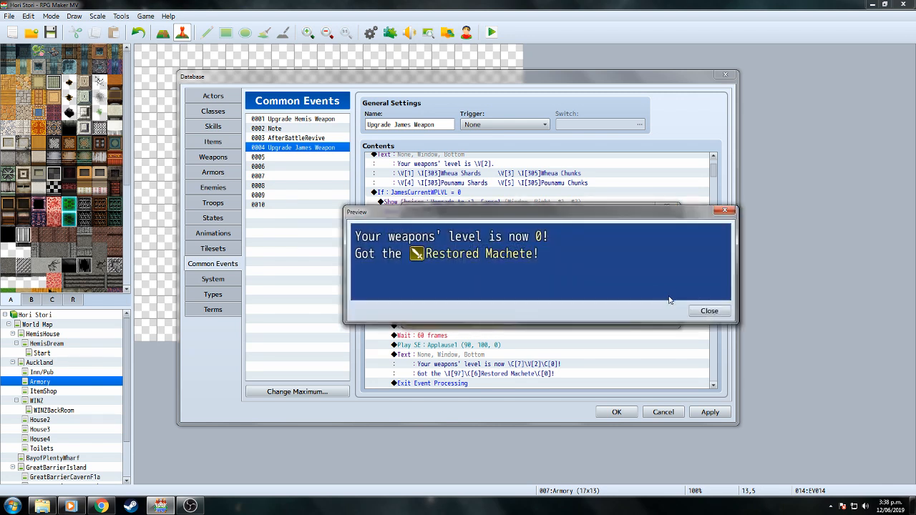
left_click(708, 311)
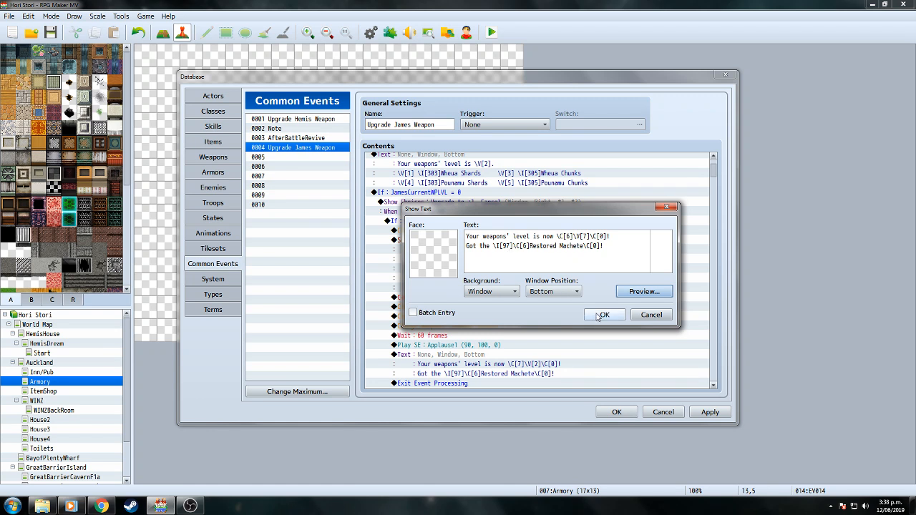
left_click(604, 316)
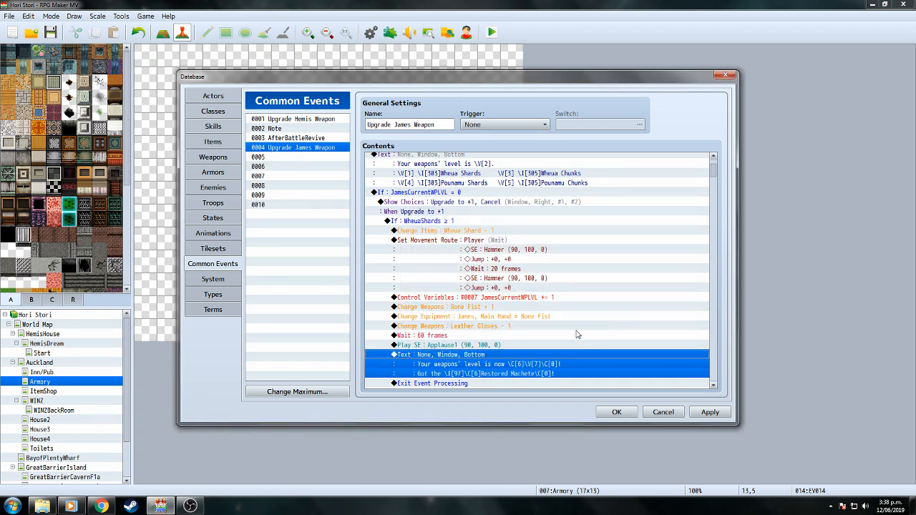
Replace 'Restored Machete' with 'Bone Fist' in the message's second line.
right_click(514, 362)
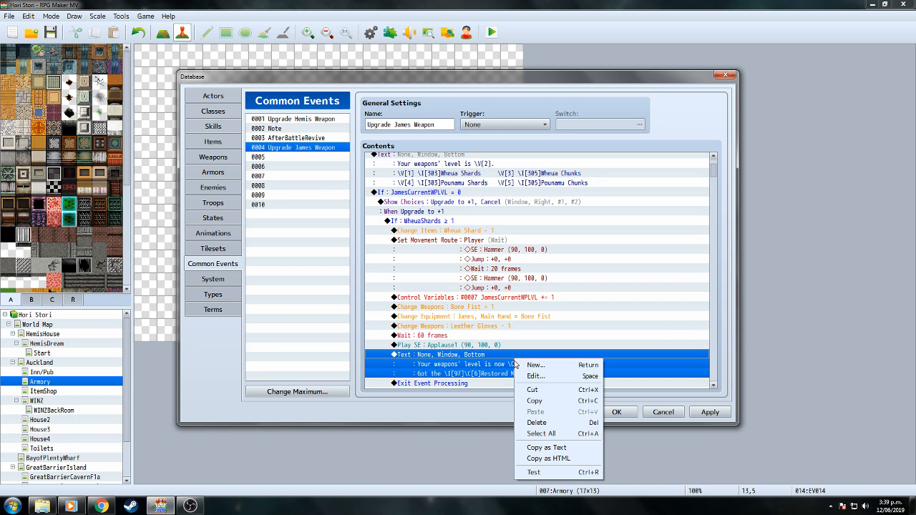
left_click(520, 377)
left_click_drag(530, 246, 585, 247)
type("Bone Fist")
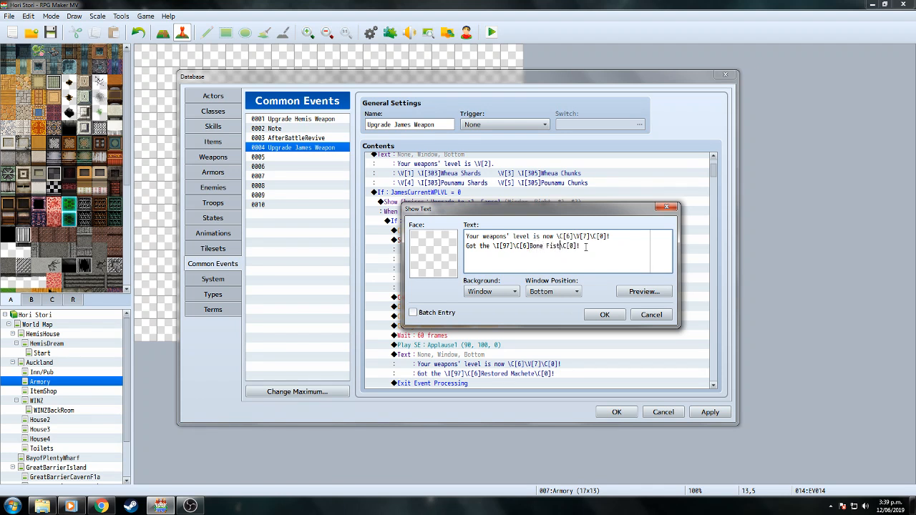
left_click(605, 315)
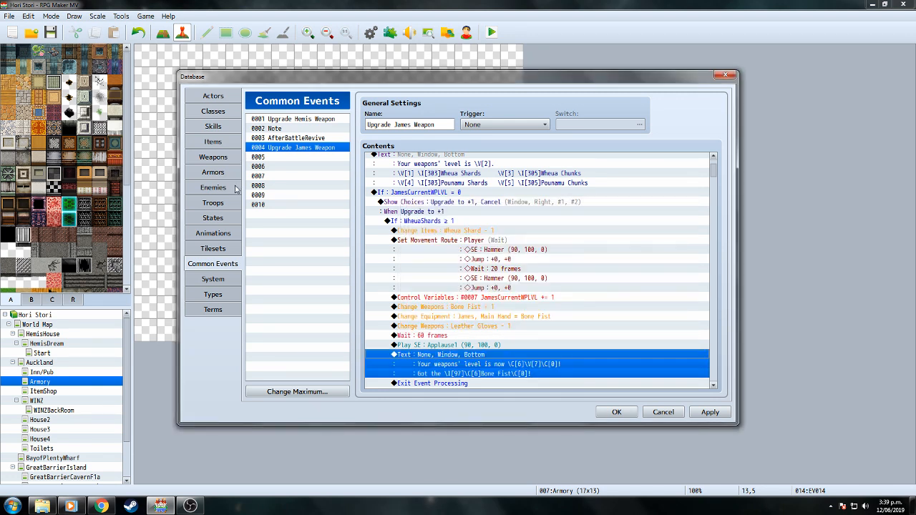
left_click(227, 158)
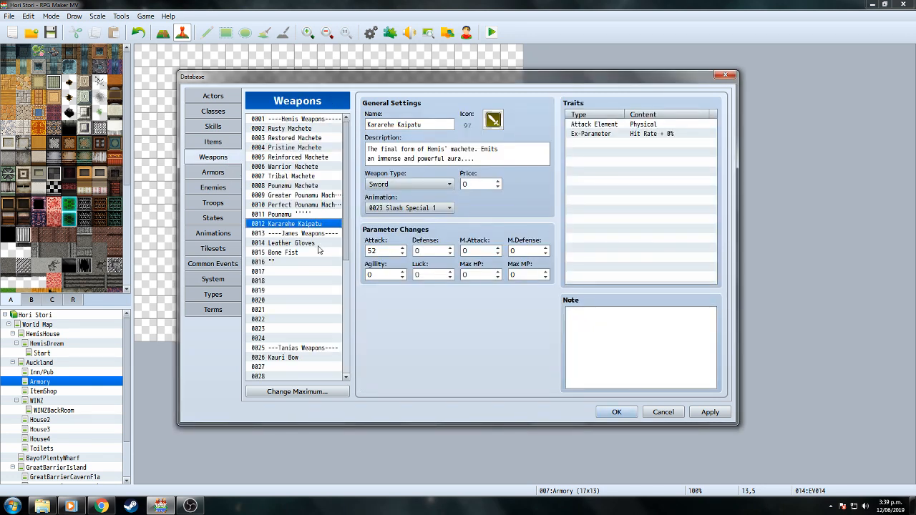
Check the Bone Fist and Leather Gloves weapons' settings in the Weapons list.
left_click(315, 244)
left_click(314, 252)
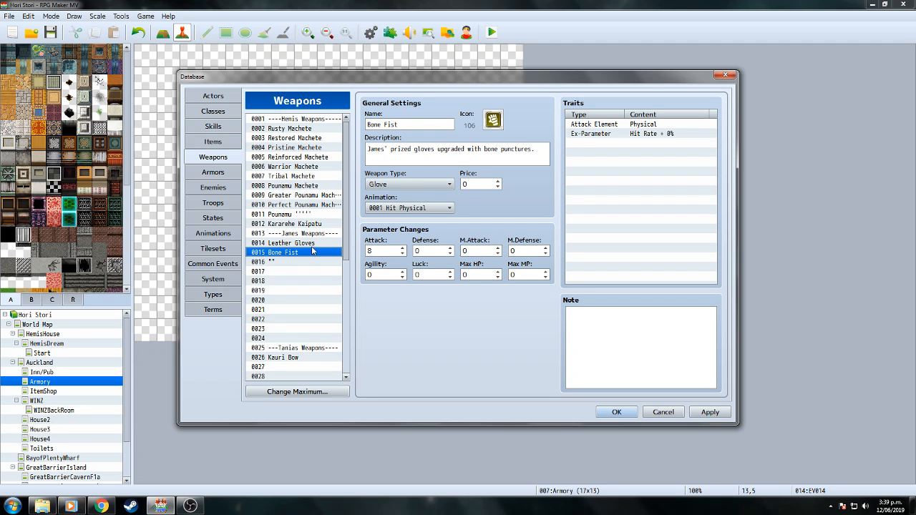
left_click(312, 243)
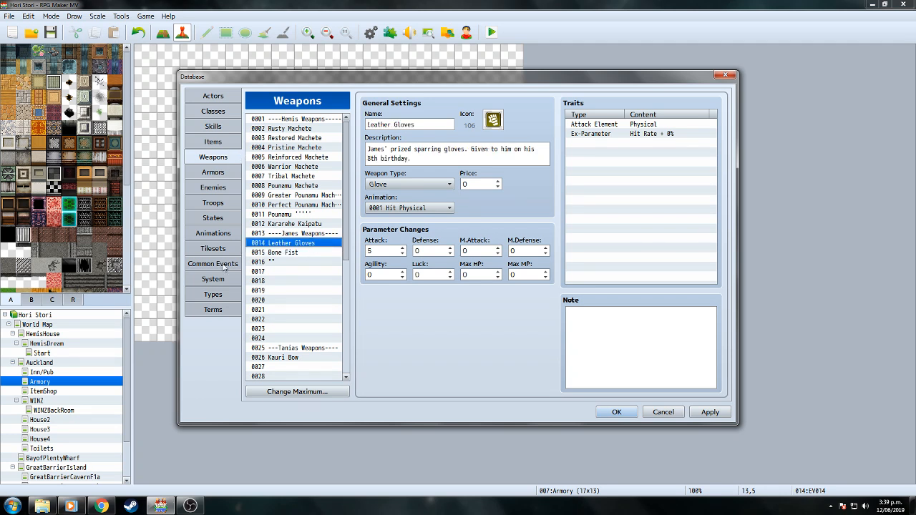
left_click(223, 266)
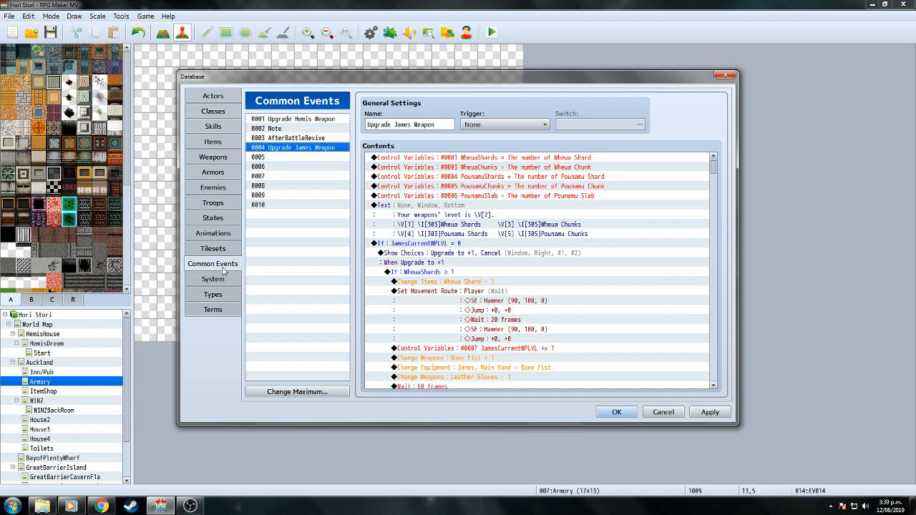
left_click_drag(714, 167, 714, 175)
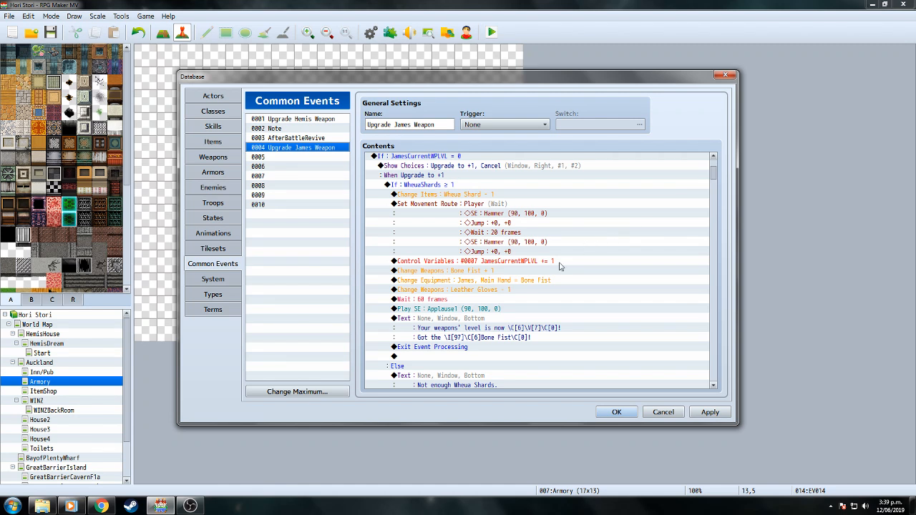
left_click(212, 160)
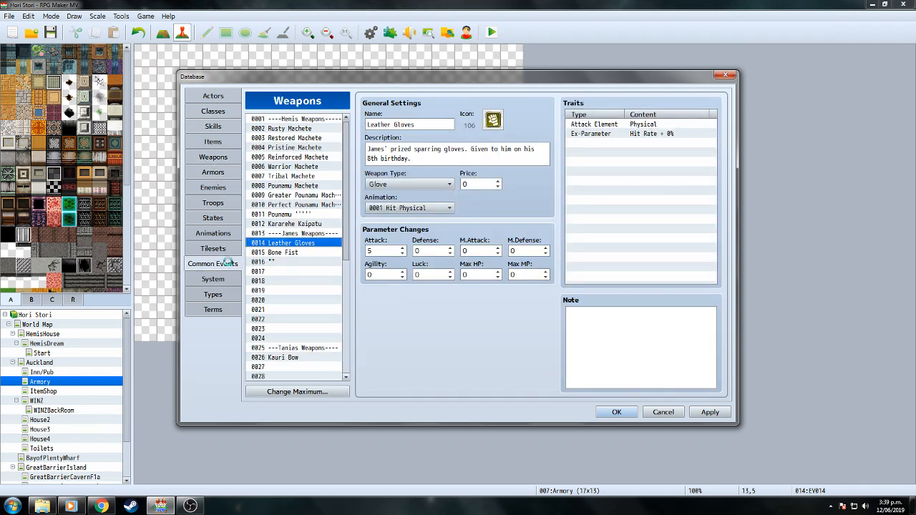
left_click_drag(715, 170, 714, 179)
Change the message icon code from \I[97] to \I[106] and preview the result.
left_click(467, 305)
right_click(467, 306)
left_click(478, 322)
left_click(506, 246)
type("7")
key("BackSpace")
key("BackSpace")
type("106")
left_click(654, 295)
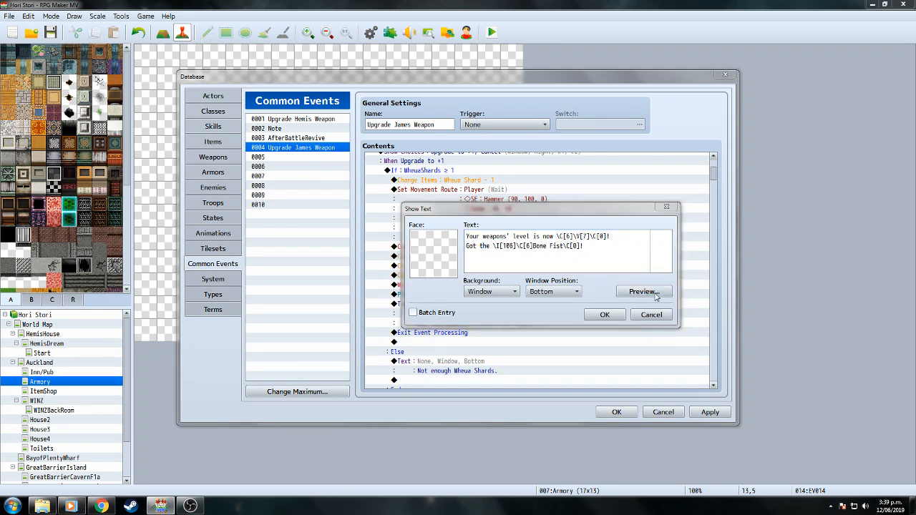
left_click(705, 314)
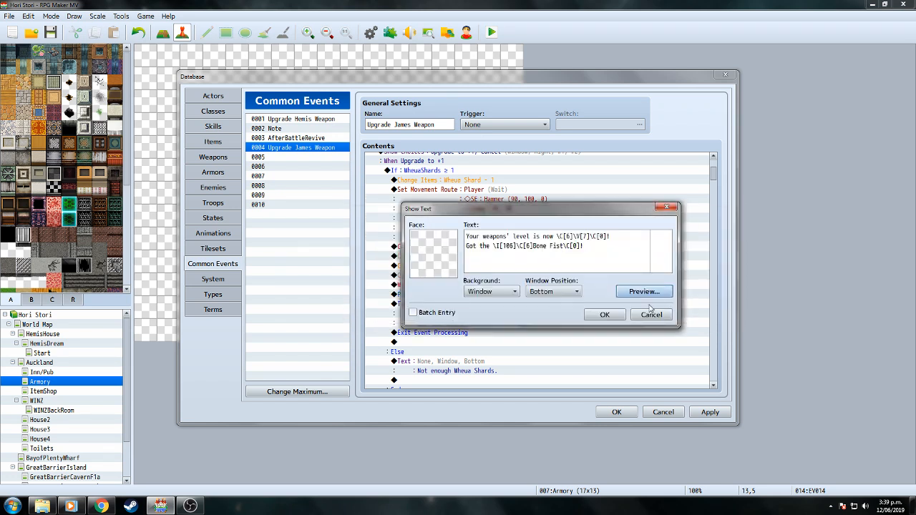
left_click(605, 315)
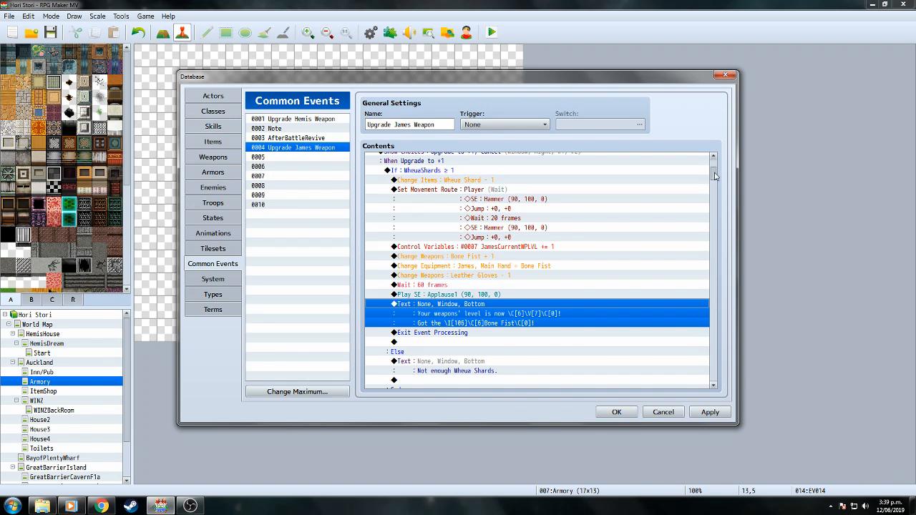
scroll(715, 177, "up", 4)
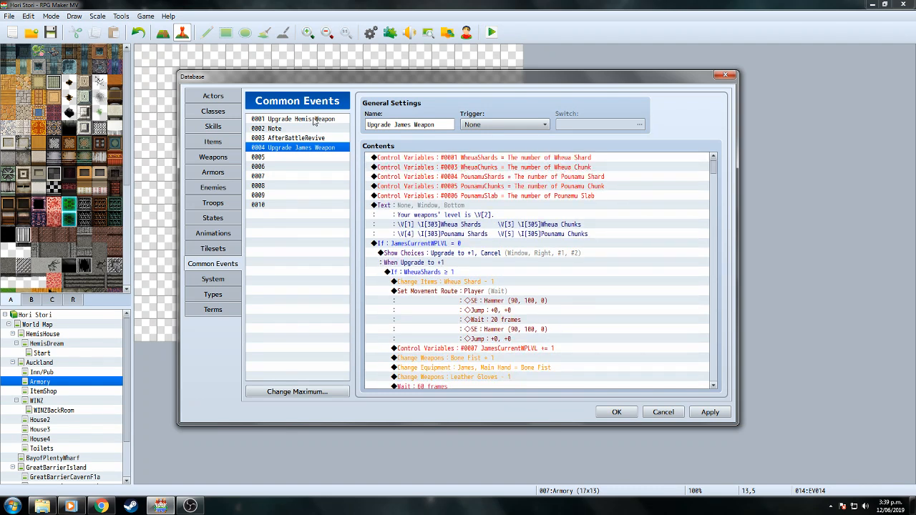
Compare Upgrade Hemis Weapon's max-level branch, then return to Upgrade James Weapon.
left_click(313, 120)
scroll(717, 171, "down", 1)
left_click_drag(717, 172, 733, 383)
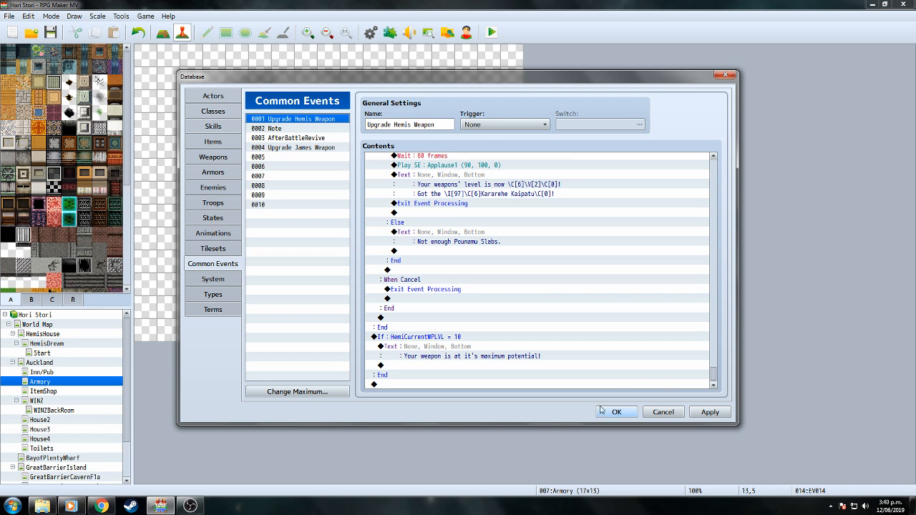
right_click(309, 144)
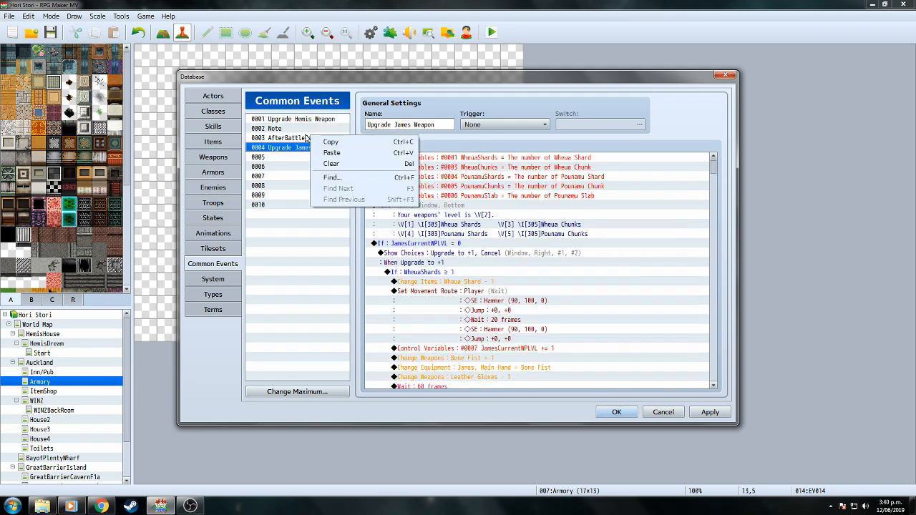
left_click_drag(714, 168, 717, 387)
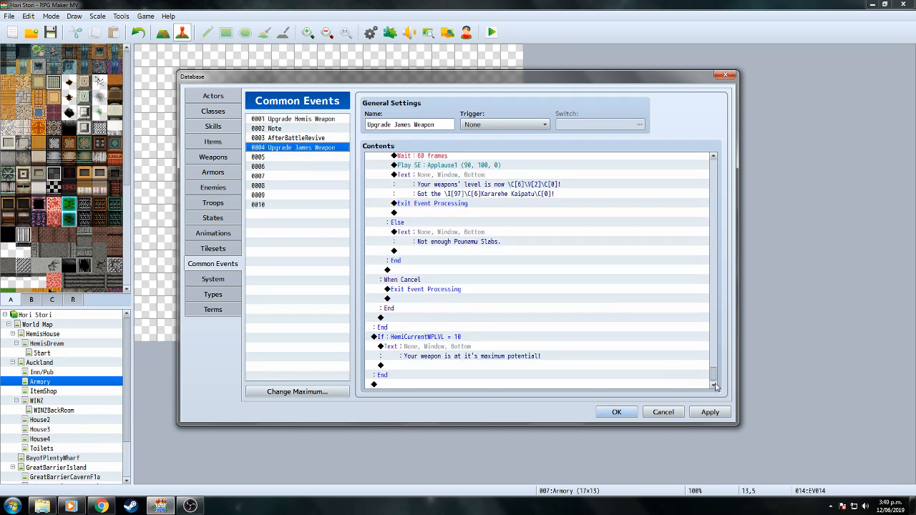
Set the max-level branch to JamesCurrentWPLVL = 10 and save the Database.
right_click(440, 337)
left_click(460, 354)
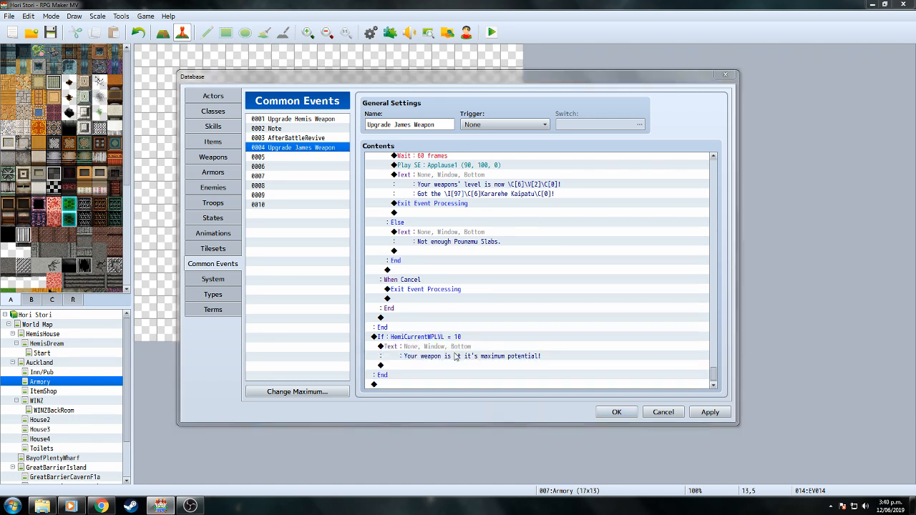
left_click(577, 224)
left_click(573, 216)
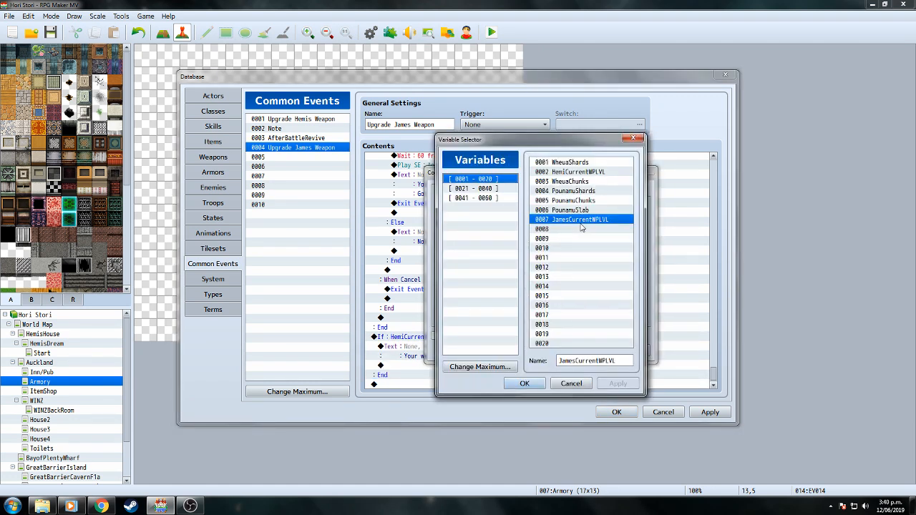
left_click(530, 380)
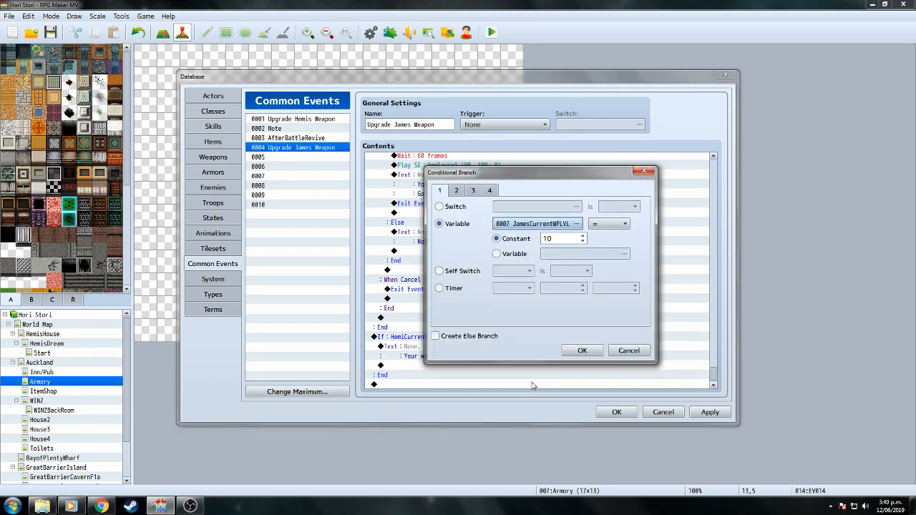
left_click(582, 350)
scroll(716, 374, "down", 2)
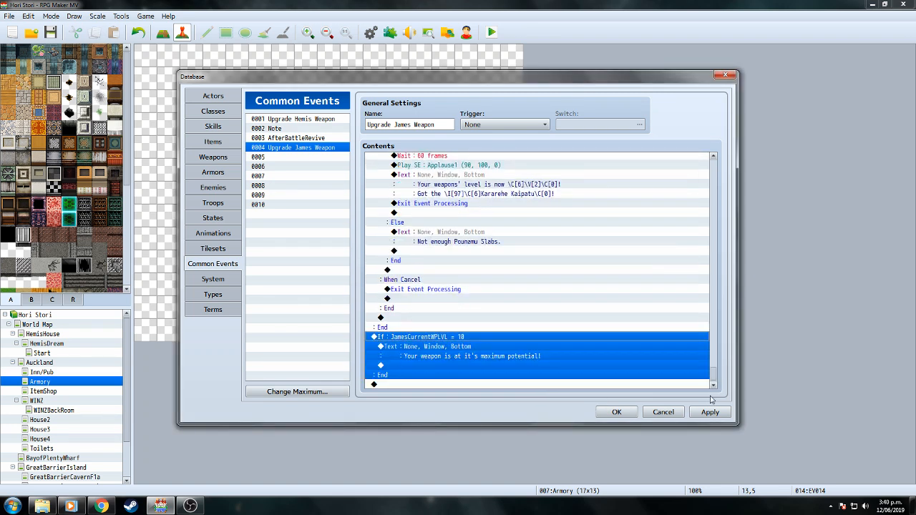
left_click(617, 412)
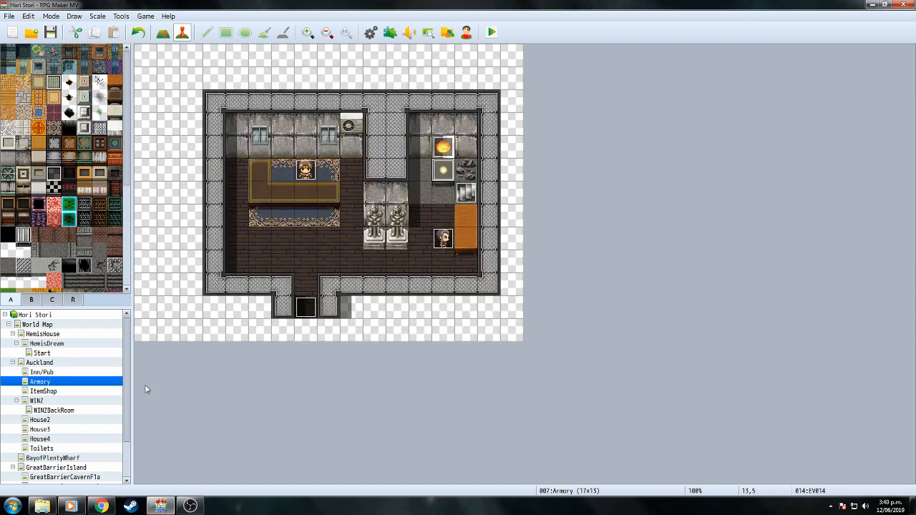
Go from GreatBarrierCavernF3b to the Auckland map and open event EV044.
scroll(128, 386, "down", 2)
left_click(97, 480)
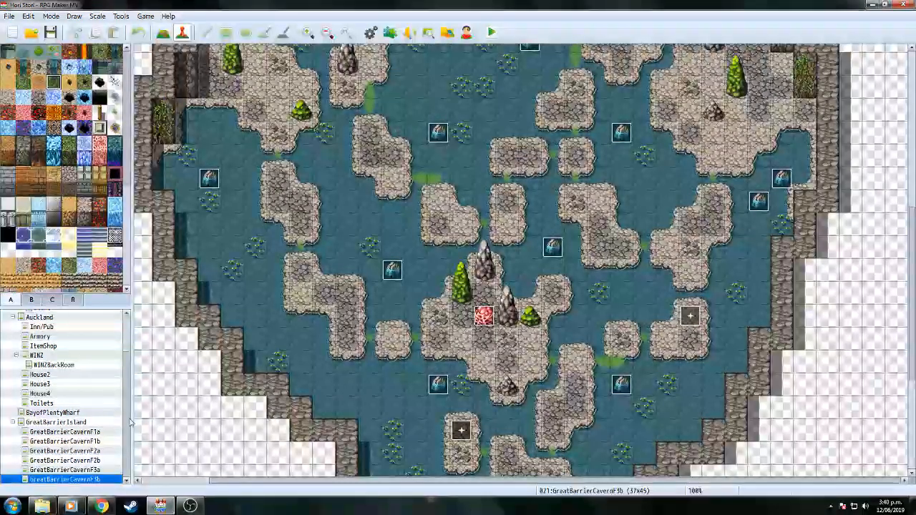
scroll(126, 401, "up", 3)
left_click(42, 343)
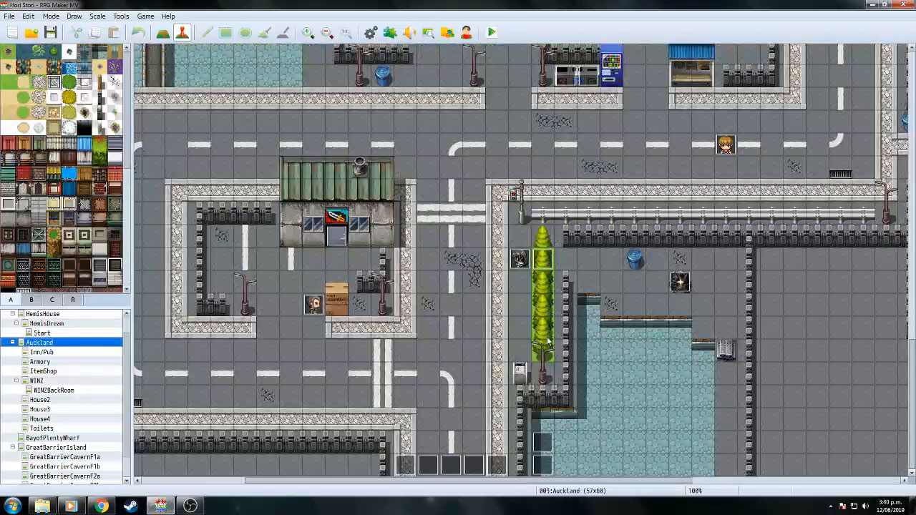
double_click(542, 444)
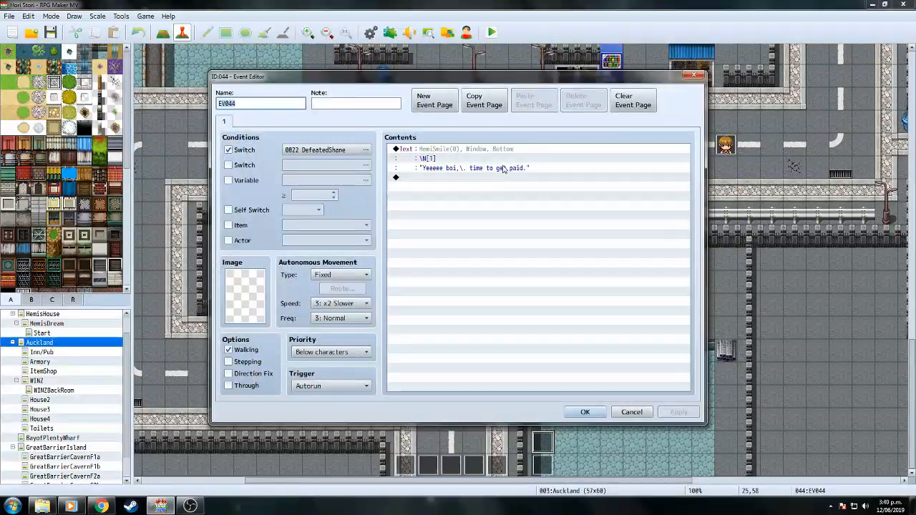
Review EV044's 'time to get paid' message, then bring OBS Studio forward.
left_click(486, 179)
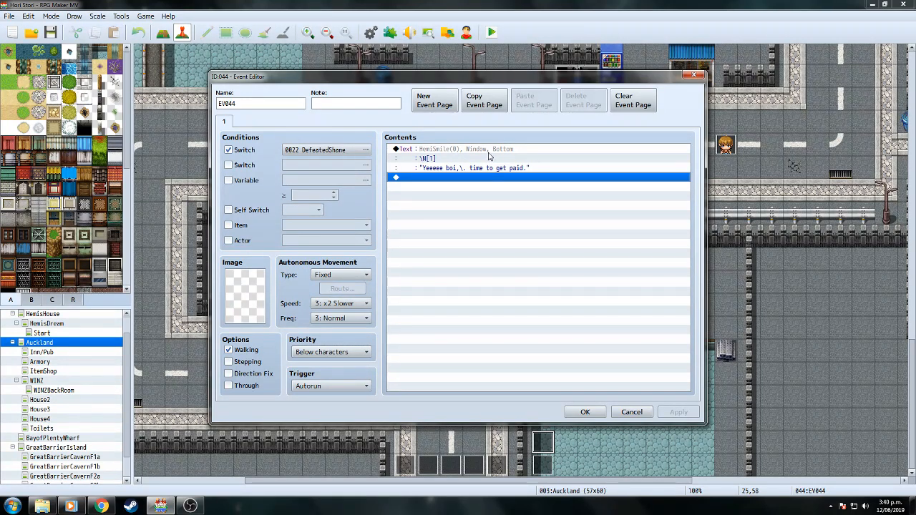
left_click(491, 156)
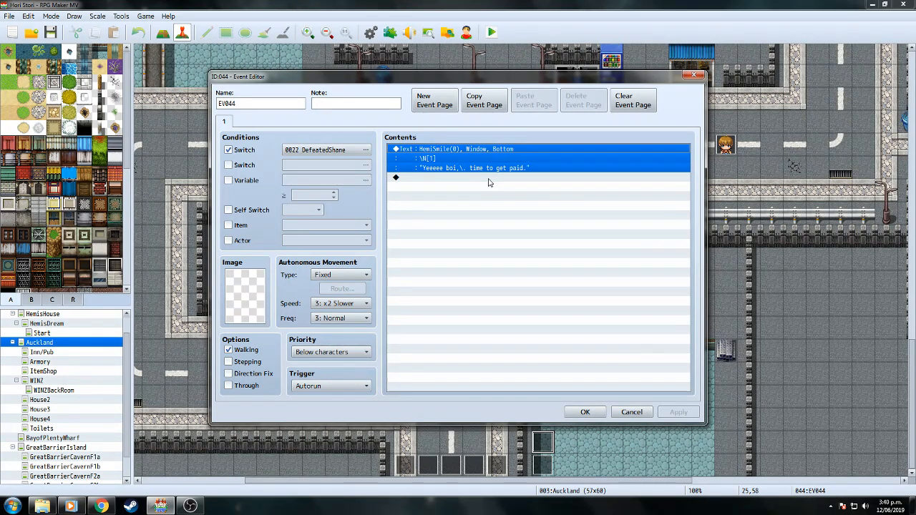
left_click(489, 179)
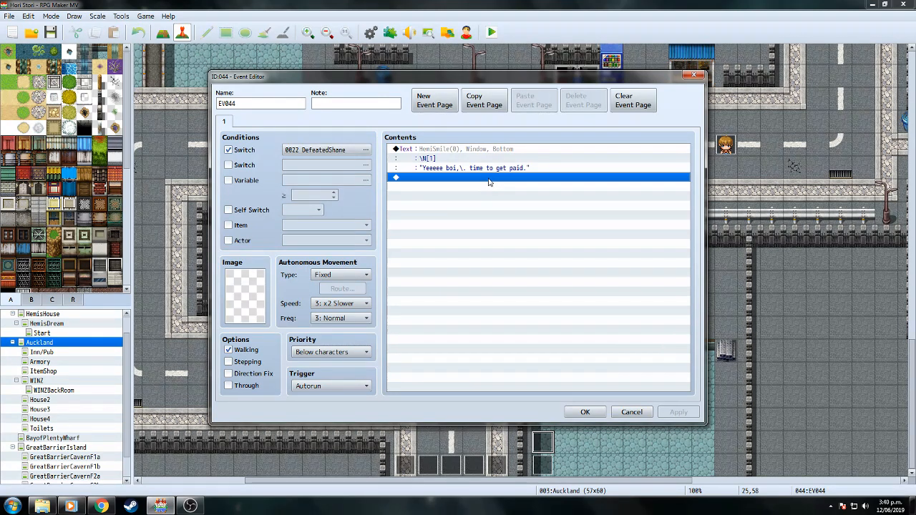
left_click(191, 507)
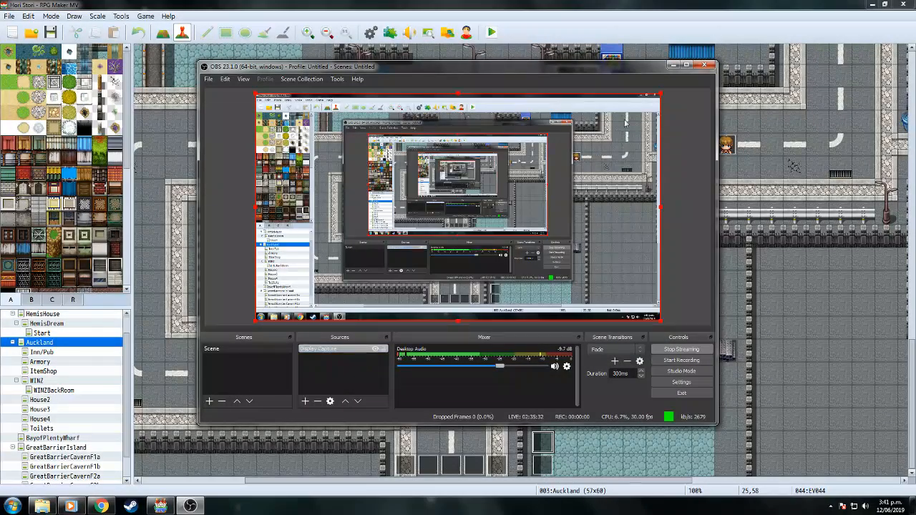
left_click(673, 73)
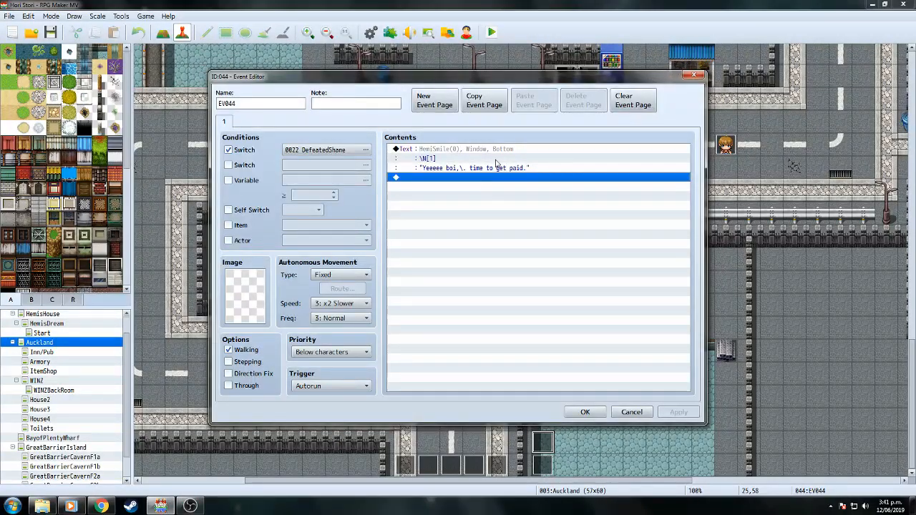
Close the EV044 event editor, keeping its 'time to get paid' message.
left_click(578, 416)
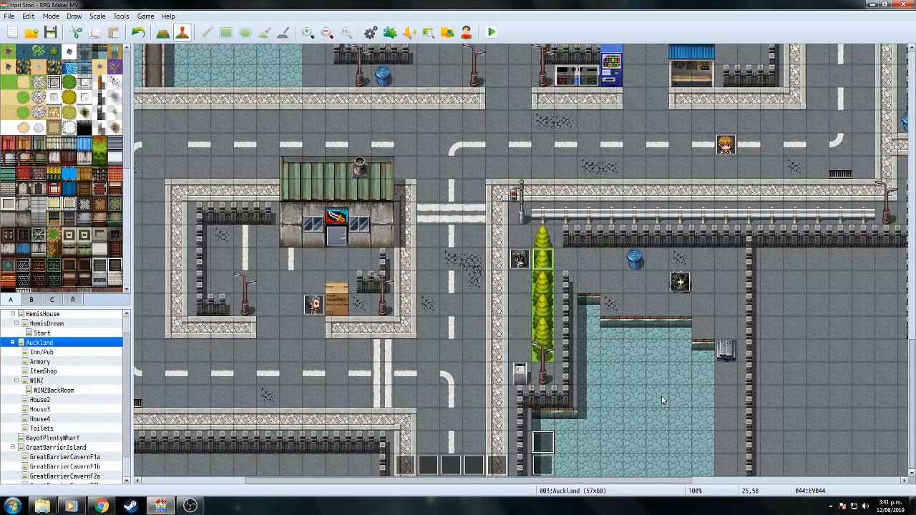
left_click_drag(912, 367, 913, 354)
scroll(912, 358, "up", 8)
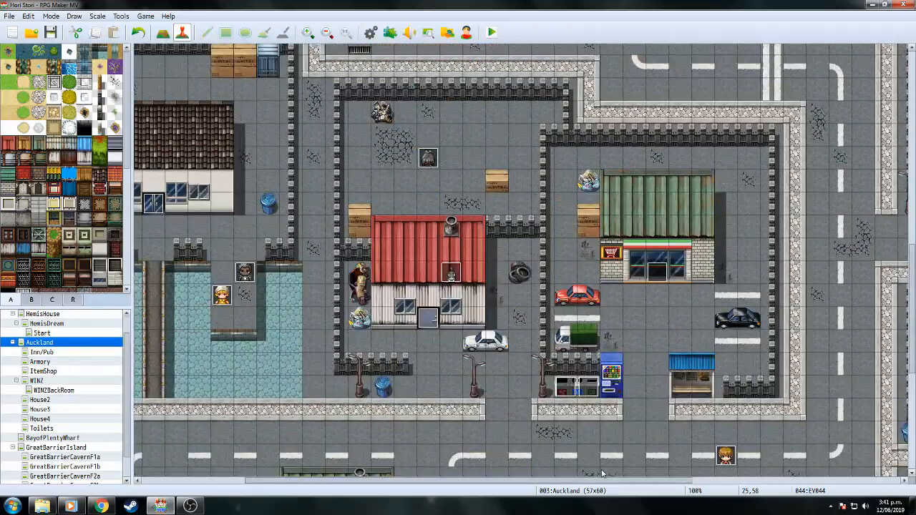
left_click_drag(602, 481, 476, 481)
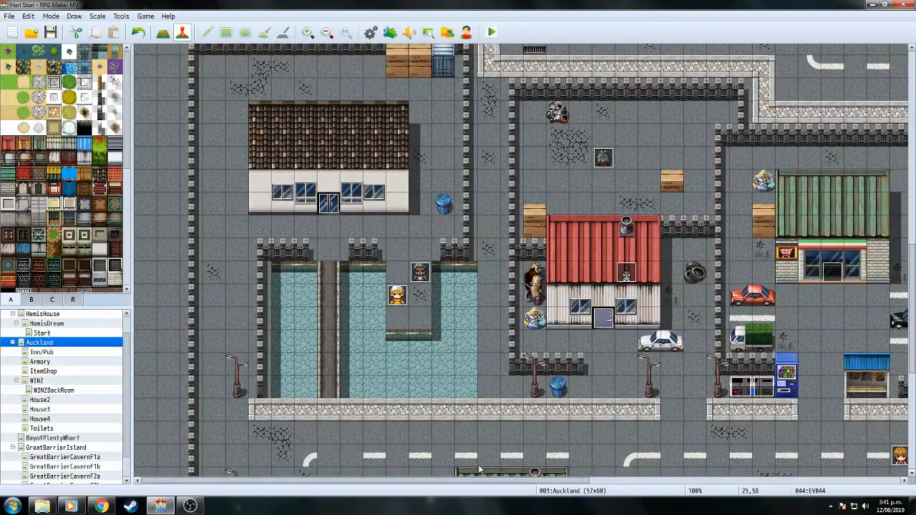
Browse the WINZ and GreatBarrierIsland maps, then go back to Auckland and reopen EV044.
left_click(37, 381)
scroll(126, 430, "down", 2)
left_click(84, 423)
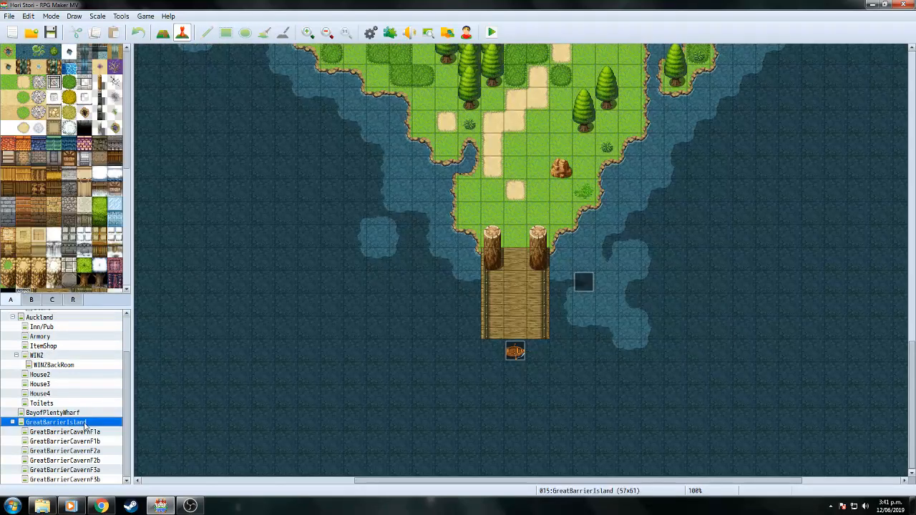
scroll(122, 429, "up", 3)
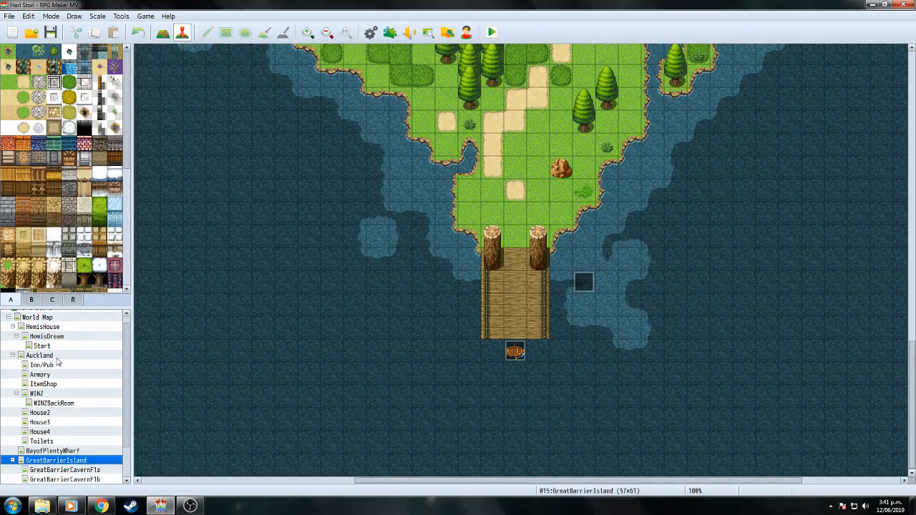
left_click(63, 355)
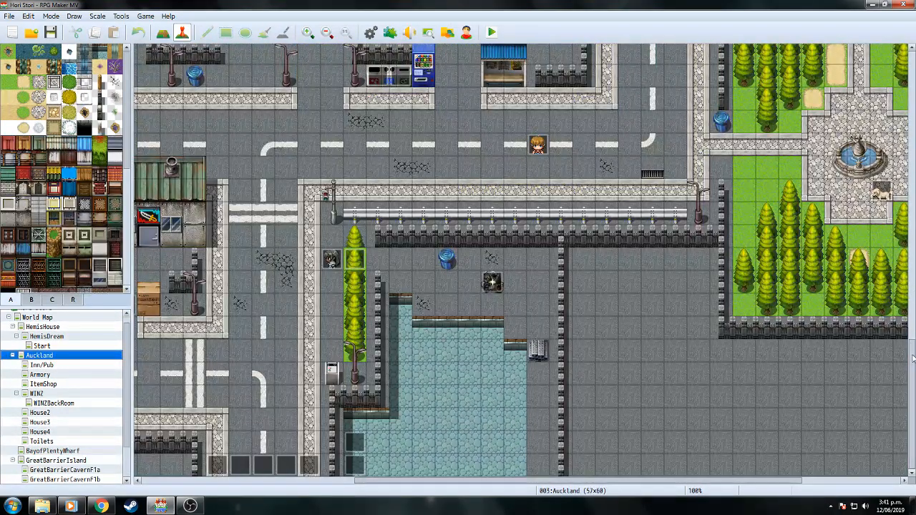
double_click(355, 442)
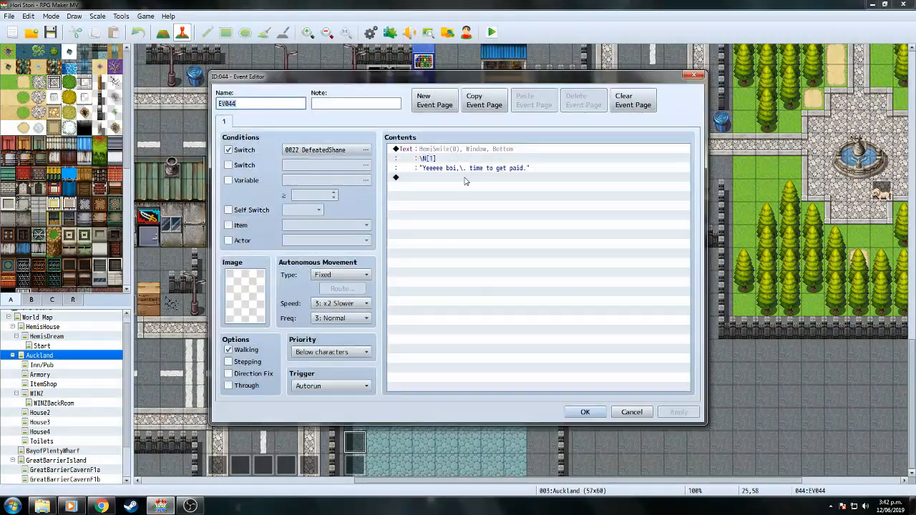
Add a 30-frame Wait after Hemi's opening line.
left_click(465, 179)
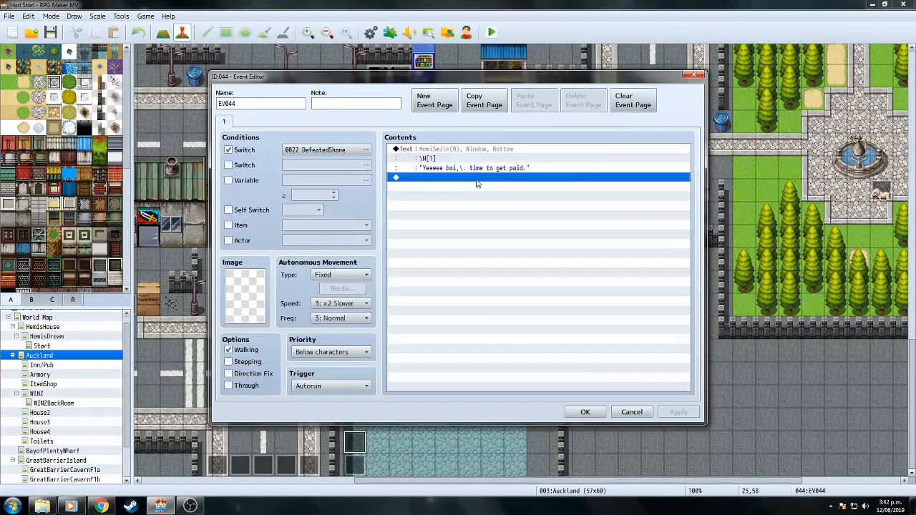
double_click(477, 178)
left_click(442, 123)
left_click(572, 151)
type("50")
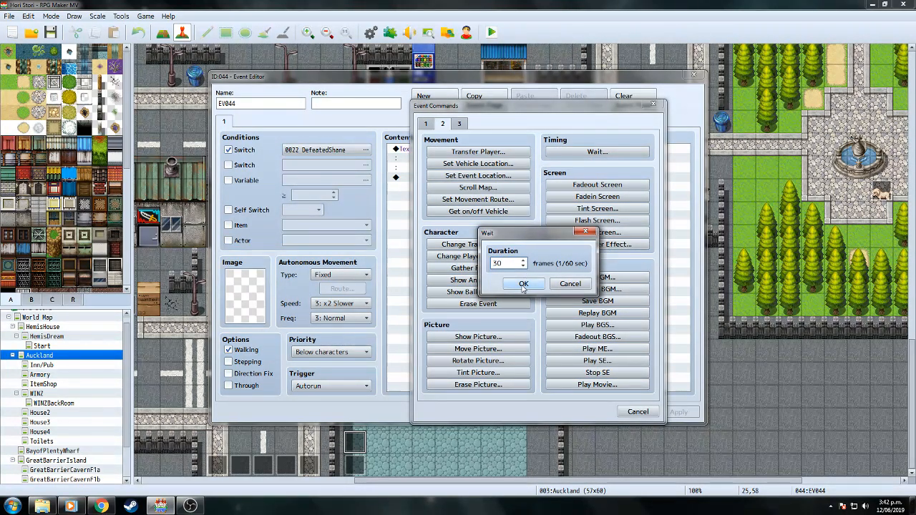
left_click(523, 284)
Add a James-faced message: '\N[2] We should probably tell Kahu what happened there.'.
double_click(448, 190)
left_click(426, 123)
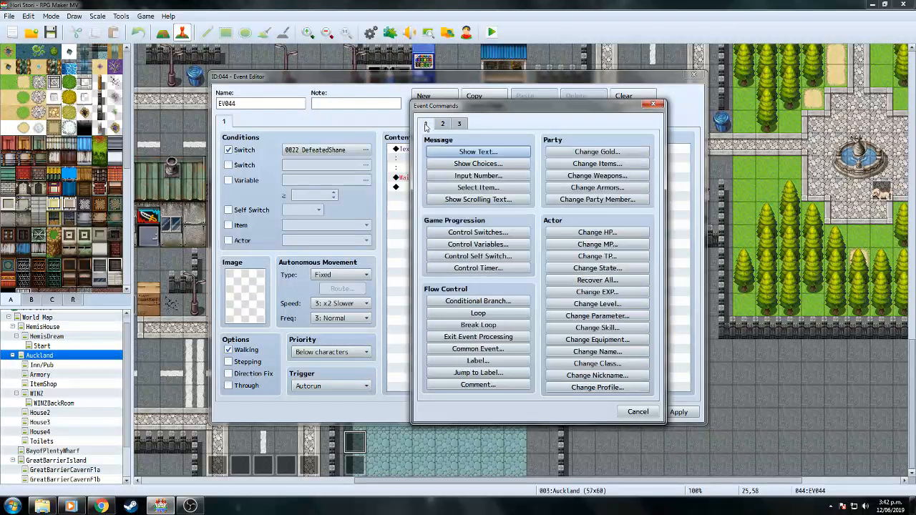
left_click(478, 151)
double_click(445, 255)
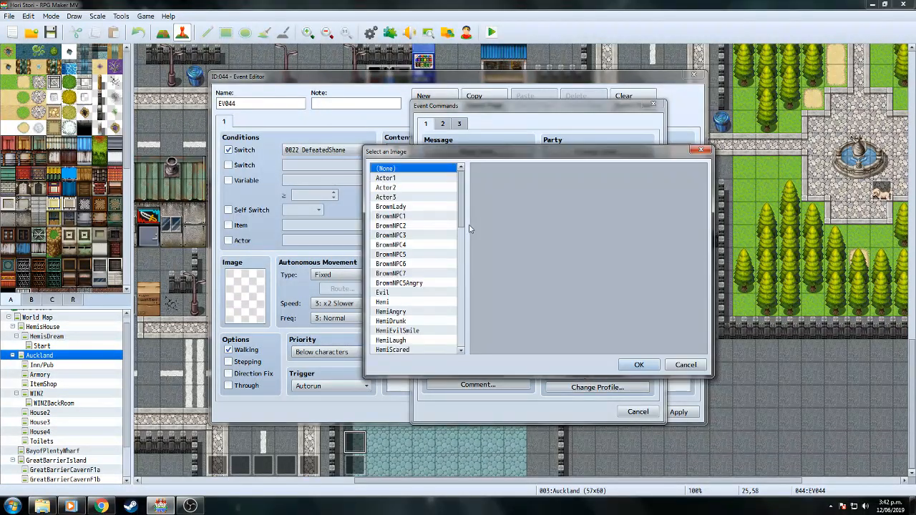
left_click_drag(465, 213, 468, 259)
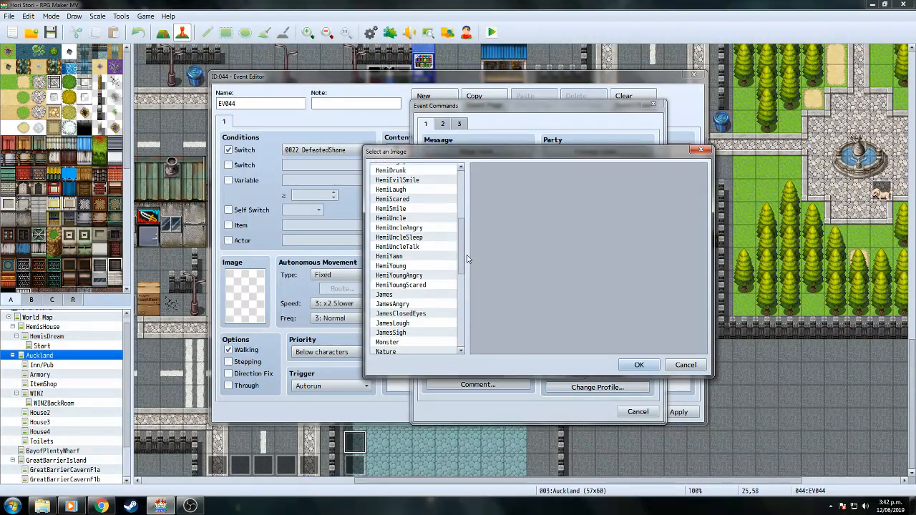
double_click(399, 300)
left_click(493, 249)
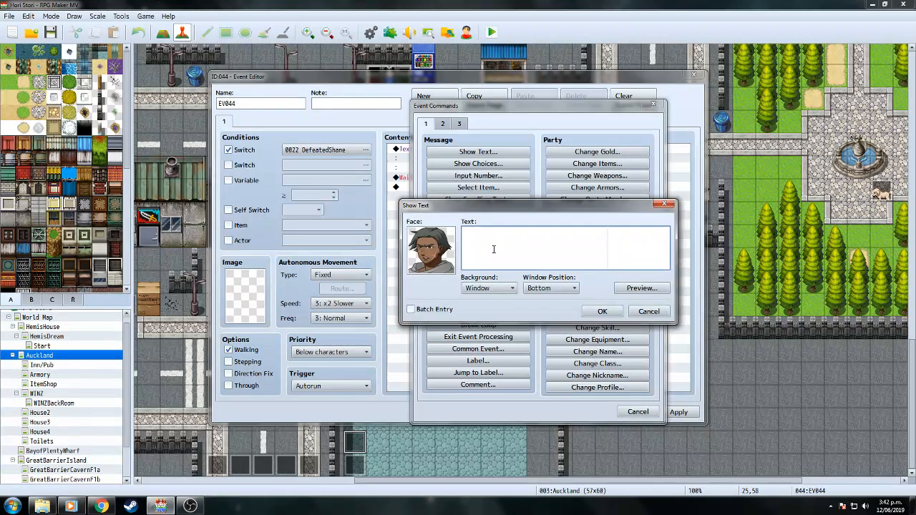
type("\\N[2]")
type("\"")
type("We should probabl")
type("y ")
type("tell Kahu\"")
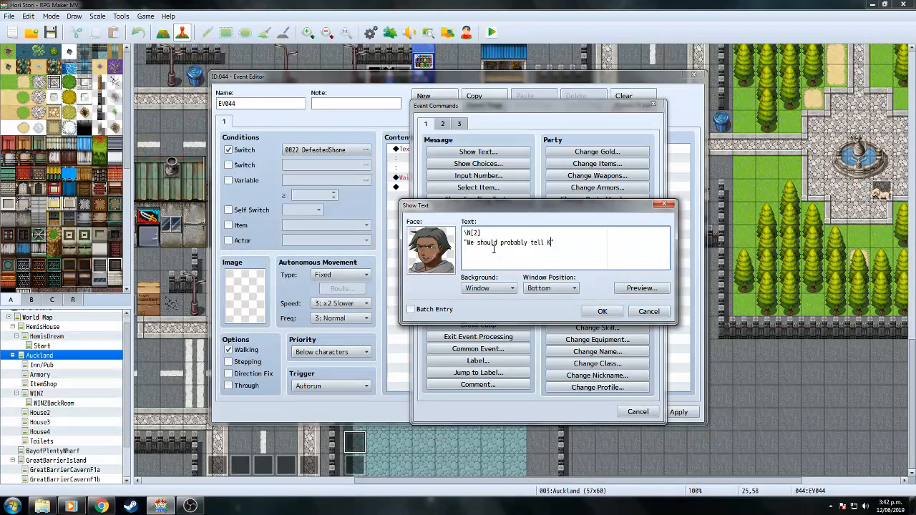
type("\"")
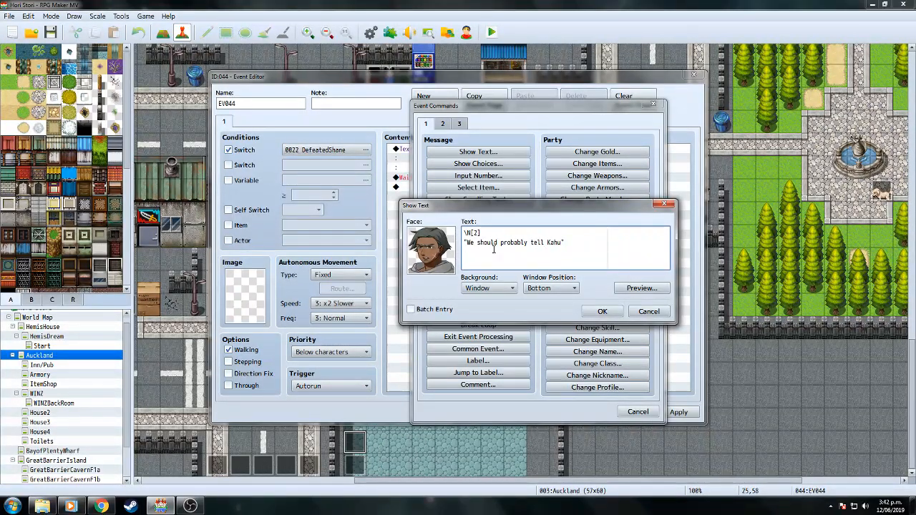
type("what happened there.")
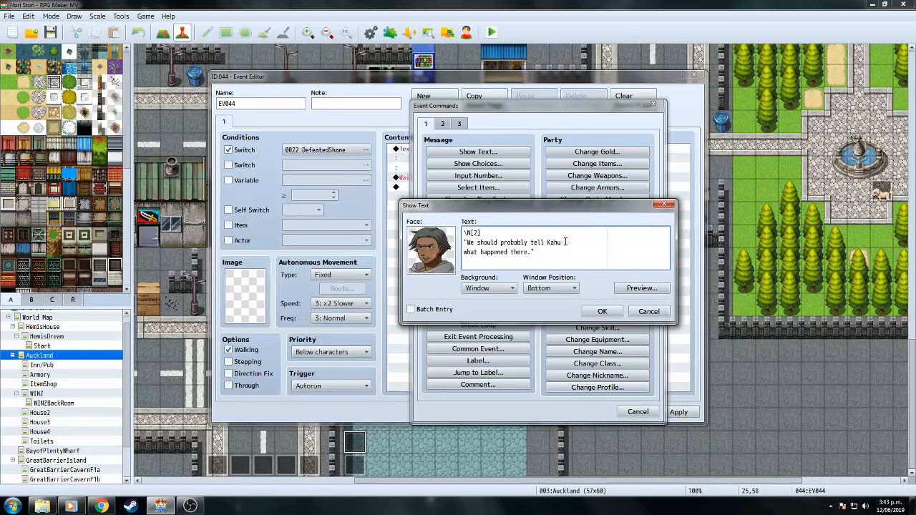
left_click(602, 311)
Duplicate James's 'tell Kahu' Show Text command onto the empty row below it.
right_click(434, 190)
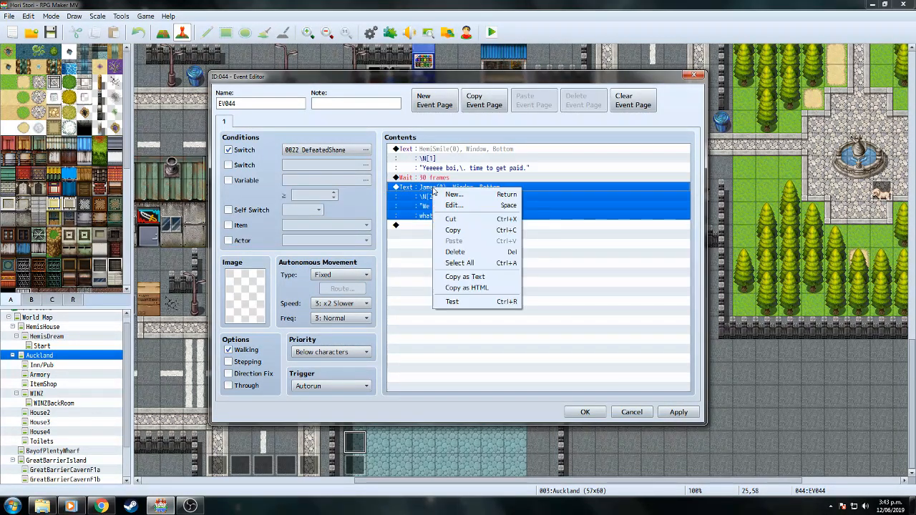
left_click(455, 230)
double_click(454, 226)
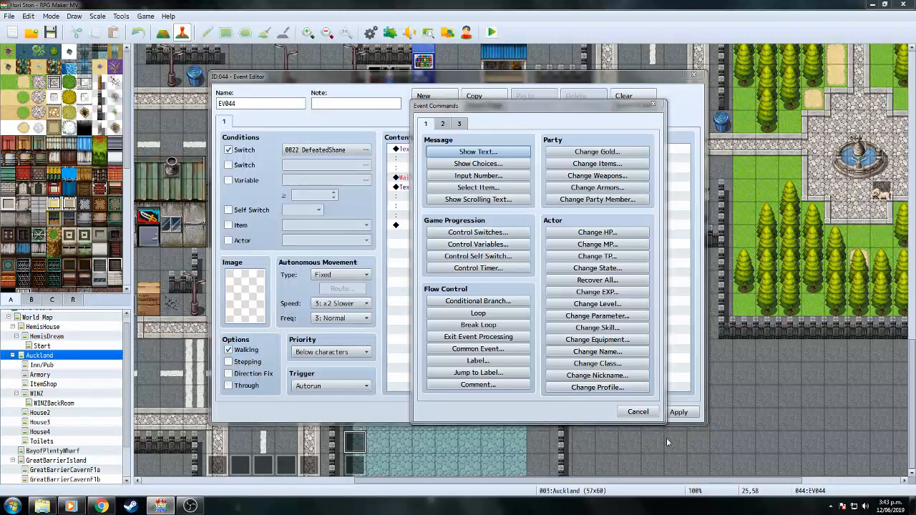
left_click(638, 413)
right_click(439, 227)
left_click(471, 281)
left_click(467, 229)
right_click(466, 229)
left_click(486, 233)
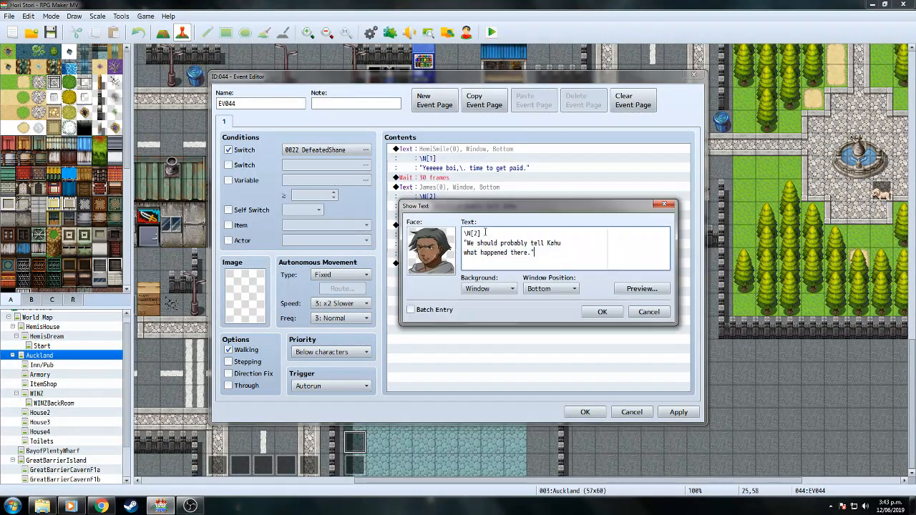
Rewrite the copy about the wharf guys: 'He can't be connected to the G.A.N.G.Z., can he?'.
left_click_drag(467, 244, 531, 252)
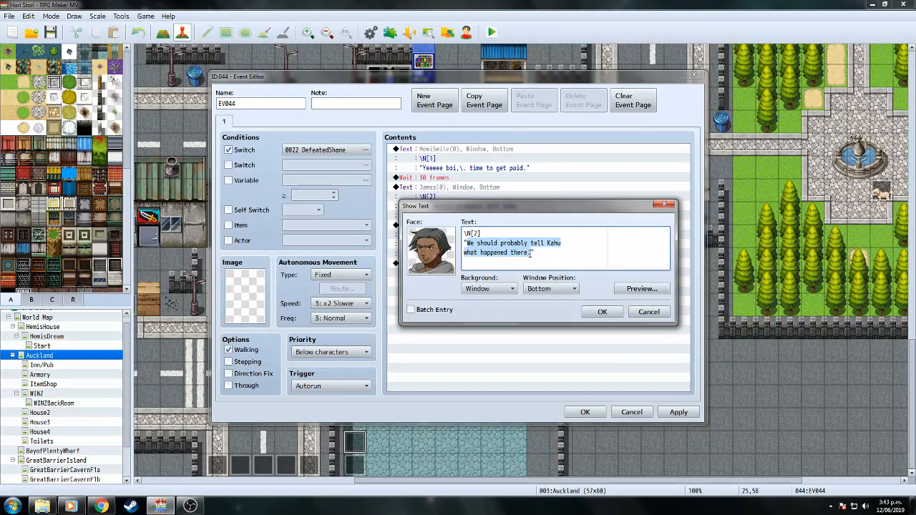
type("And those gu")
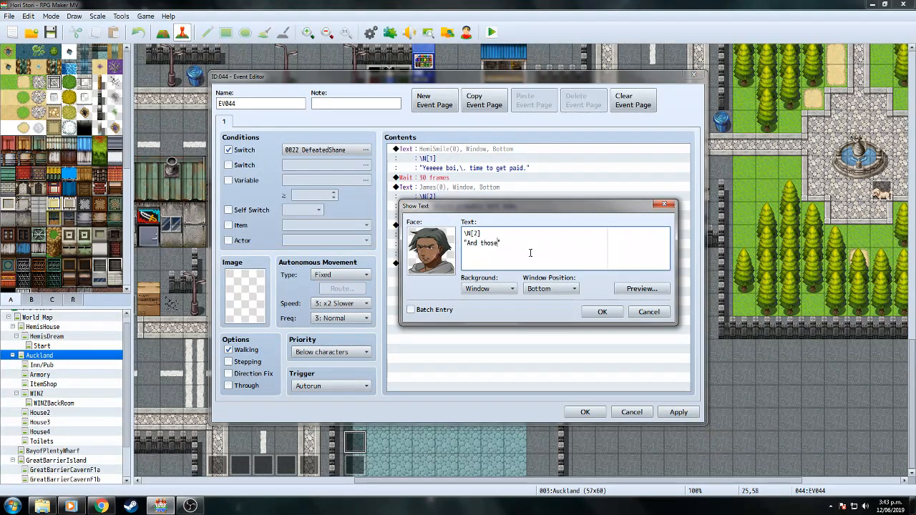
type("ys at the wharf")
type("..")
type("He can't")
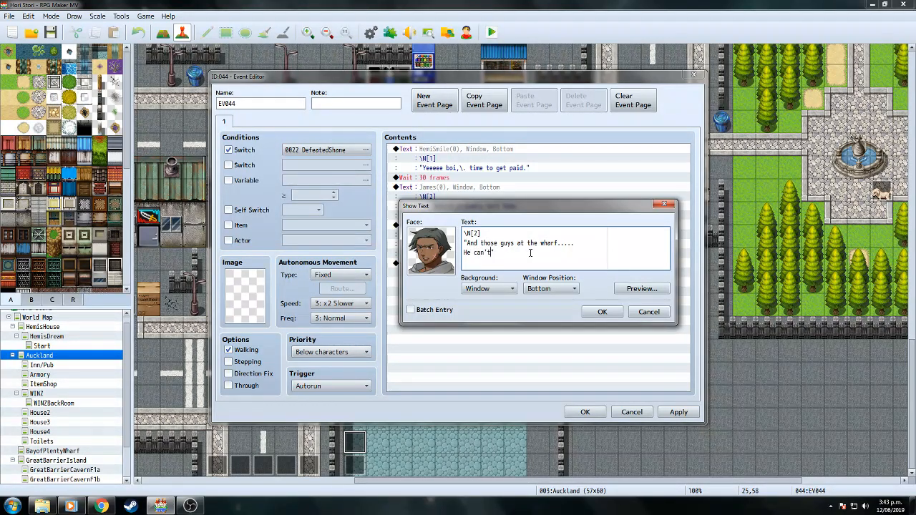
type(" be conne")
type("cted t the")
type(".A")
type(".N.G.Z,")
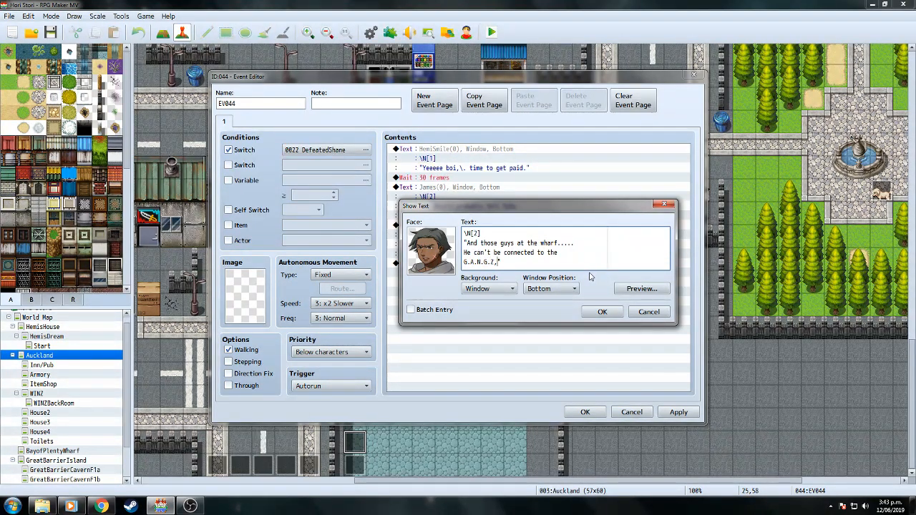
key("BackSpace")
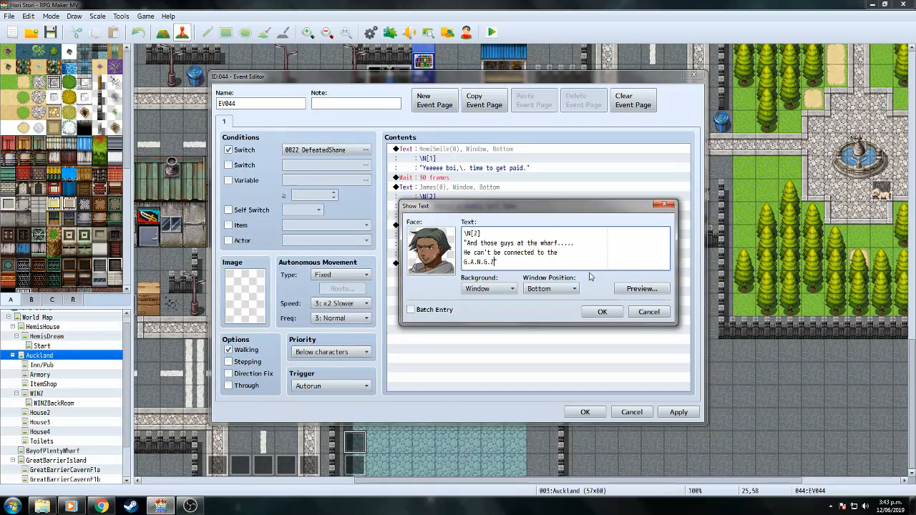
type("., can he?")
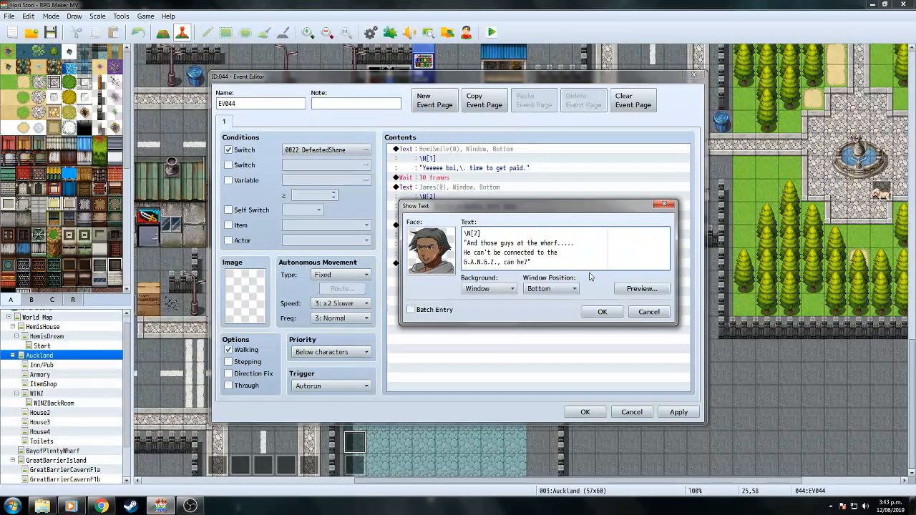
left_click(637, 289)
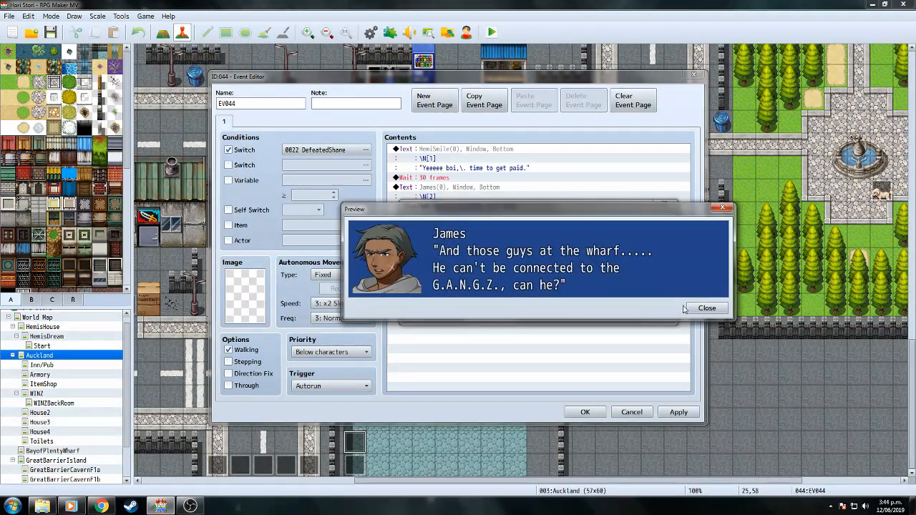
left_click(706, 308)
left_click(600, 314)
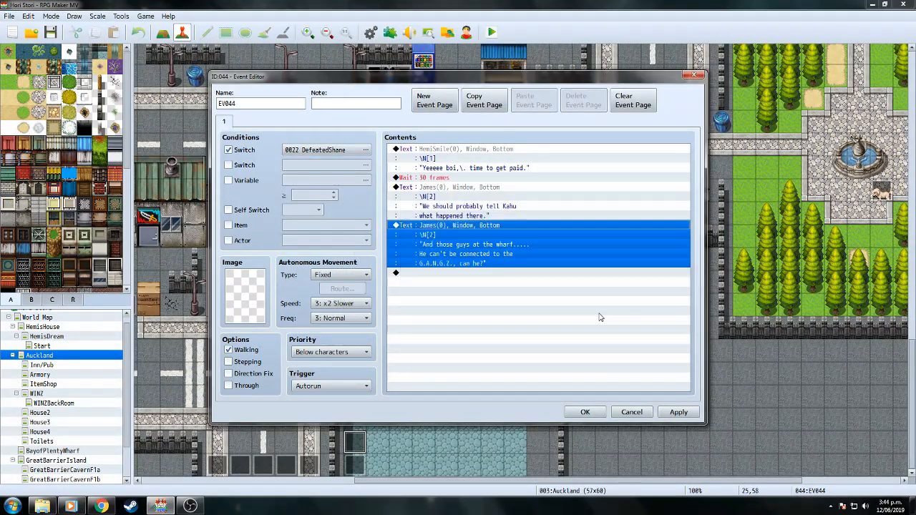
double_click(486, 274)
Add a 30-frame Wait after James's lines.
left_click(443, 124)
left_click(597, 151)
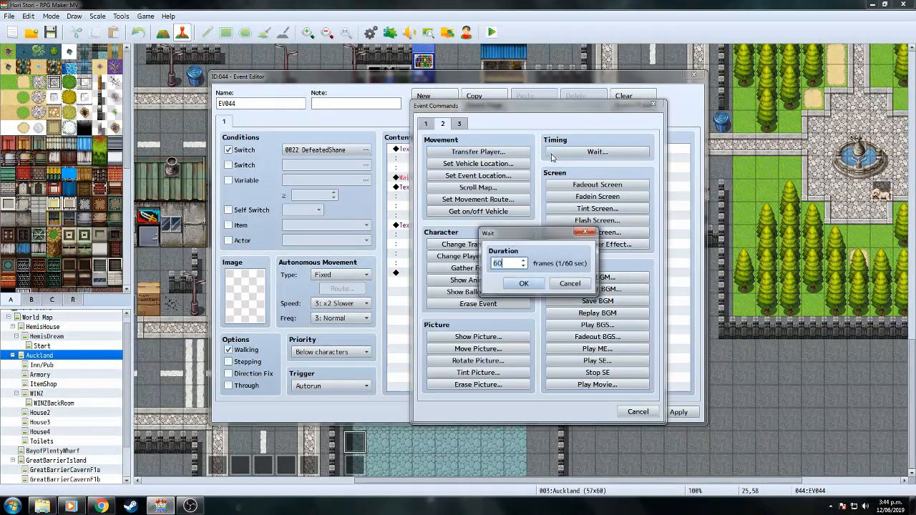
type("30")
left_click(524, 283)
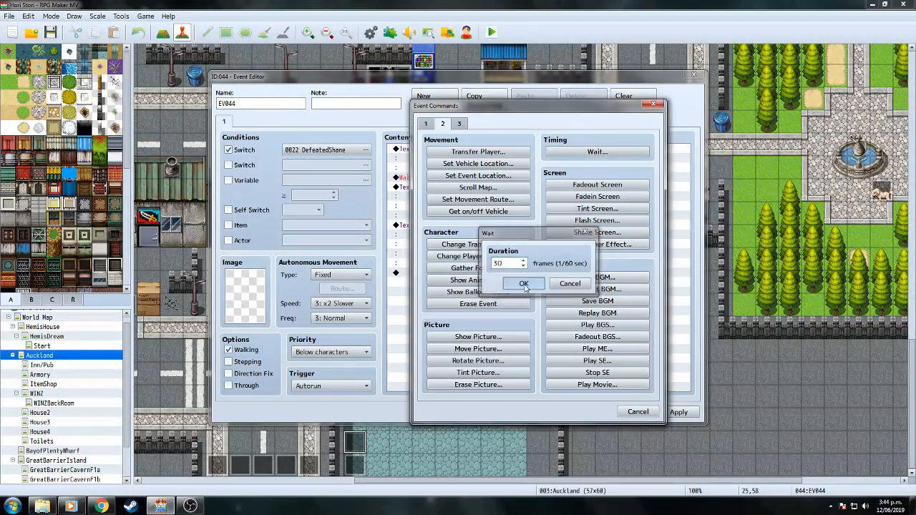
Paste a copy of Hemi's smiling Show Text at the end of the list.
left_click(454, 156)
right_click(454, 156)
left_click(476, 202)
left_click(439, 284)
right_click(438, 284)
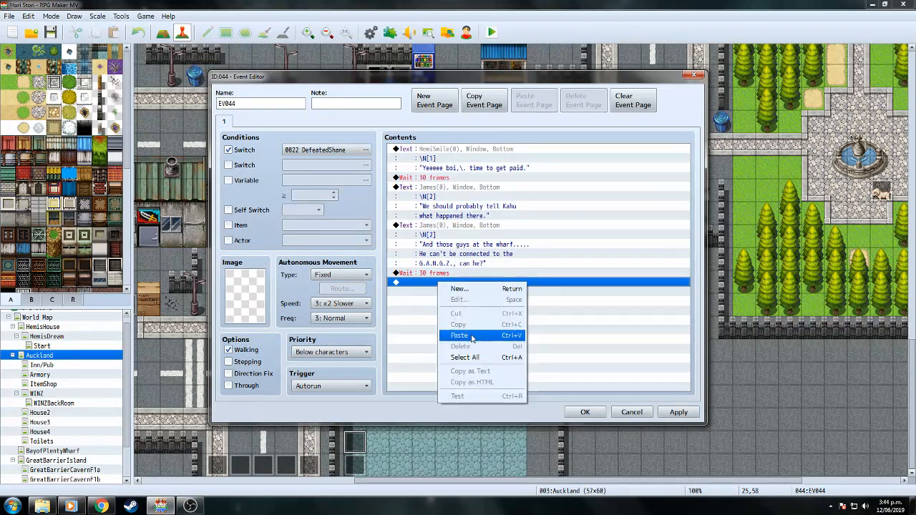
left_click(464, 335)
left_click(463, 274)
right_click(462, 283)
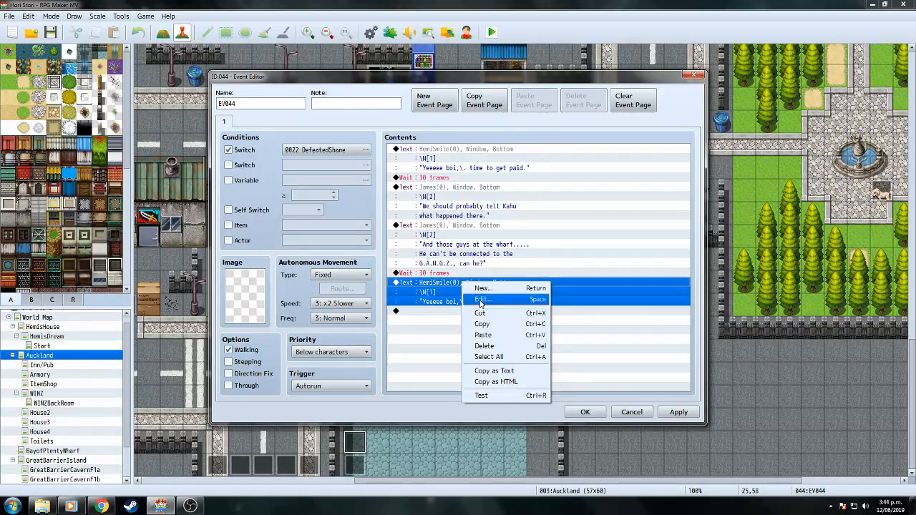
left_click(482, 299)
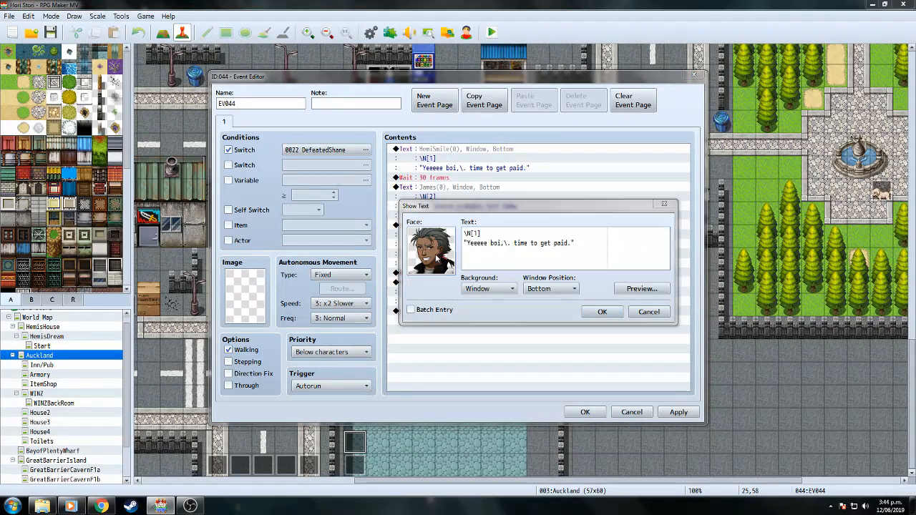
Switch the copy to Hemi's plain face and write his two-line reply doubting the man's involvement.
double_click(432, 250)
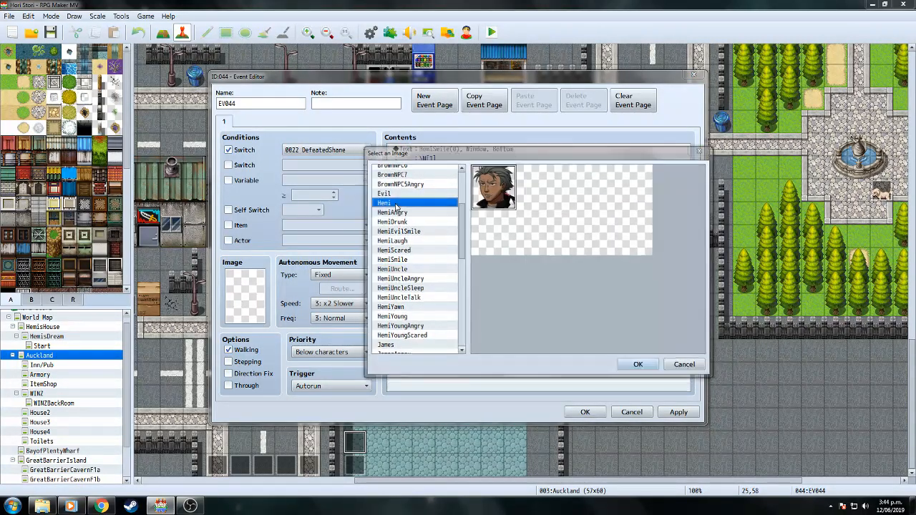
double_click(400, 212)
left_click_drag(467, 243, 573, 243)
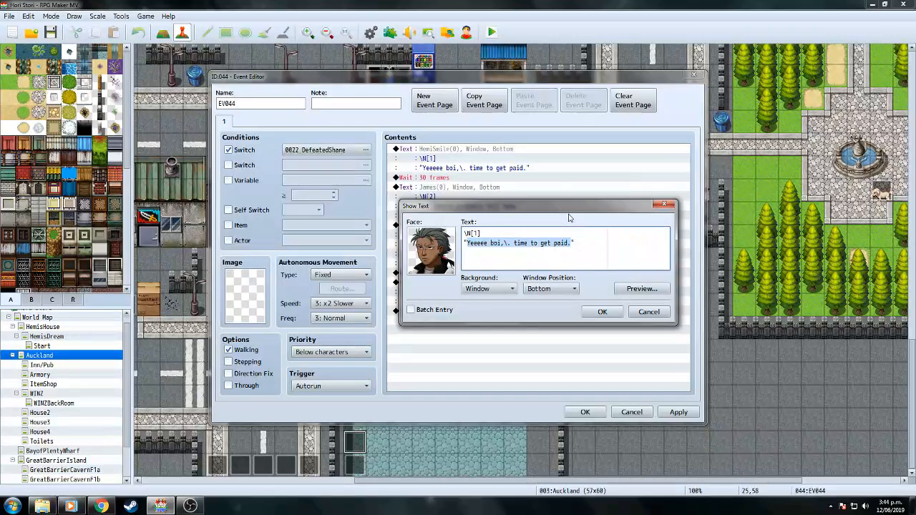
type("Ie looks too much ")
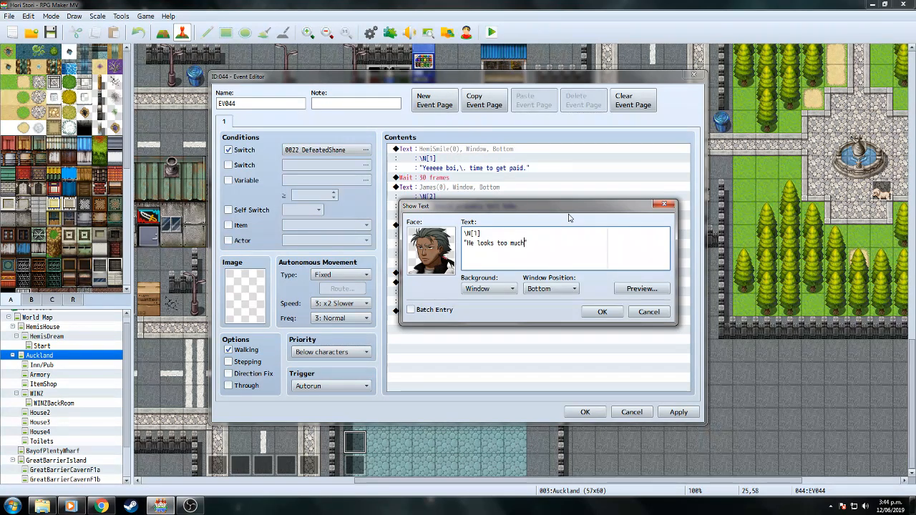
type("like a")
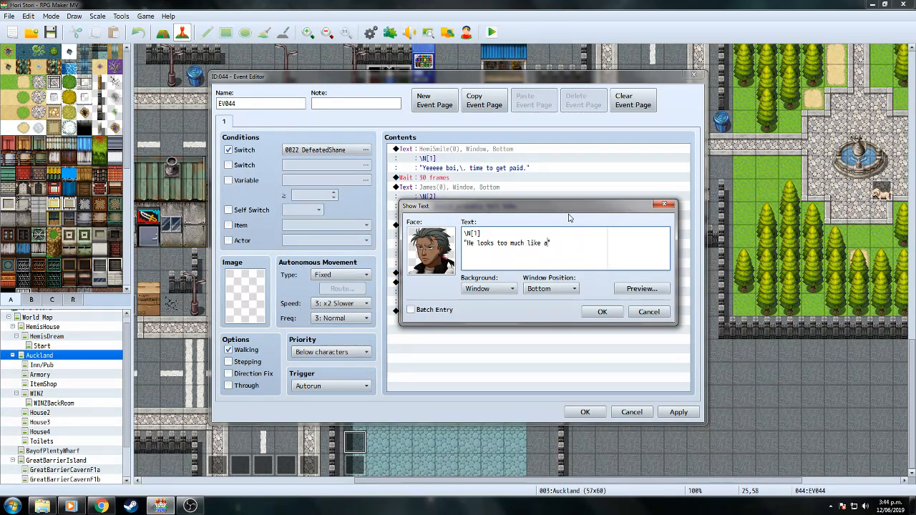
type(" bitch")
key("Return")
type("to be in")
type("volved with ")
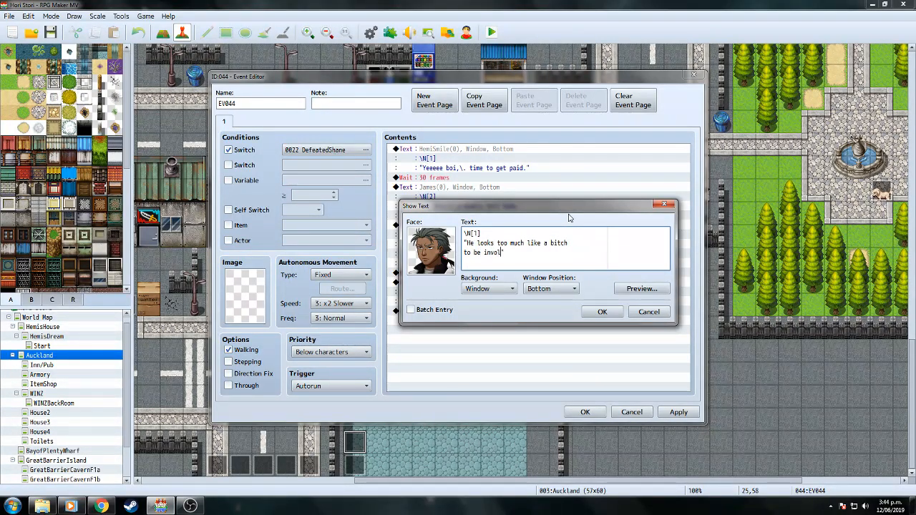
type("cunts")
type("\"")
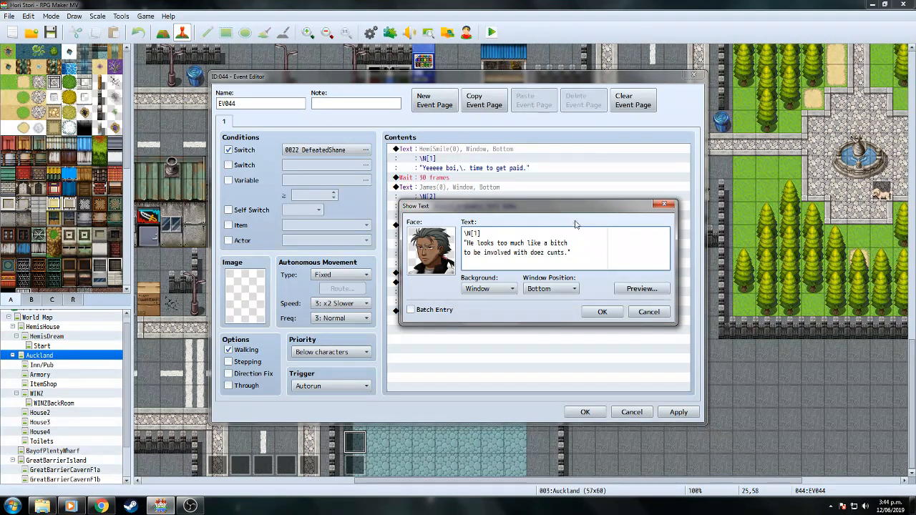
left_click(603, 313)
left_click(481, 321)
right_click(483, 328)
Paste an extra HemiSmile line, then delete the unwanted duplicate.
left_click(511, 385)
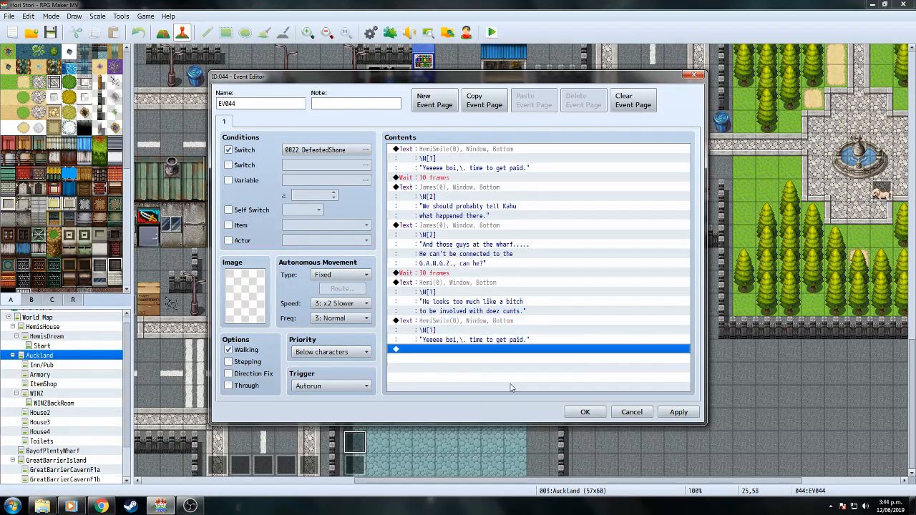
right_click(491, 323)
left_click(504, 338)
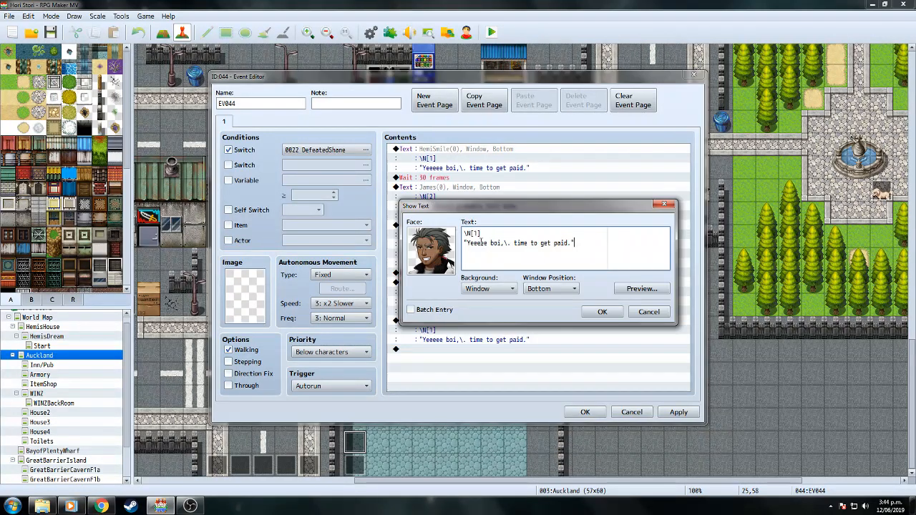
left_click(648, 312)
right_click(492, 322)
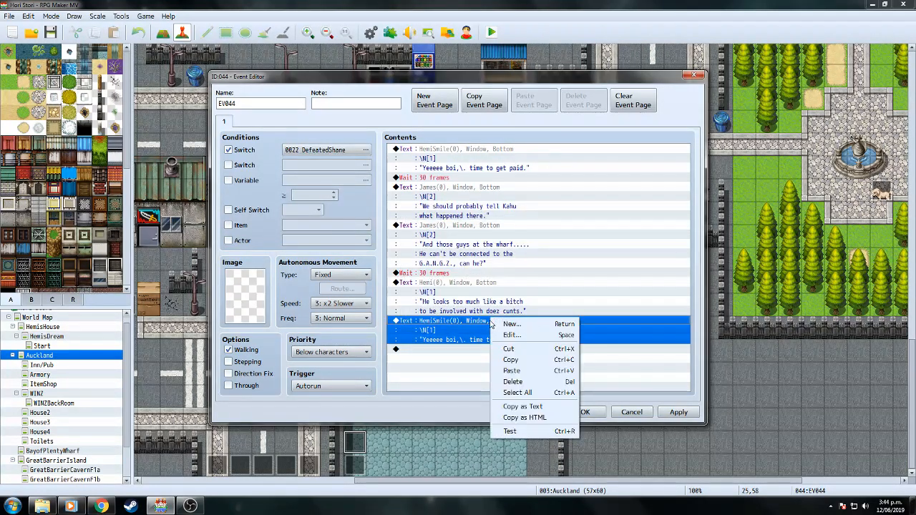
left_click(497, 383)
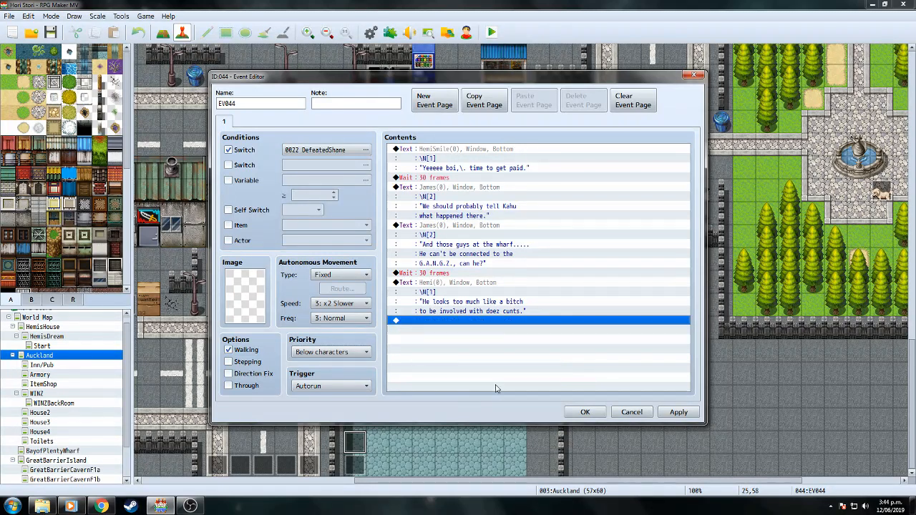
Duplicate Hemi's last dialogue line at the end of the list.
left_click(481, 297)
right_click(474, 292)
left_click(503, 333)
right_click(483, 341)
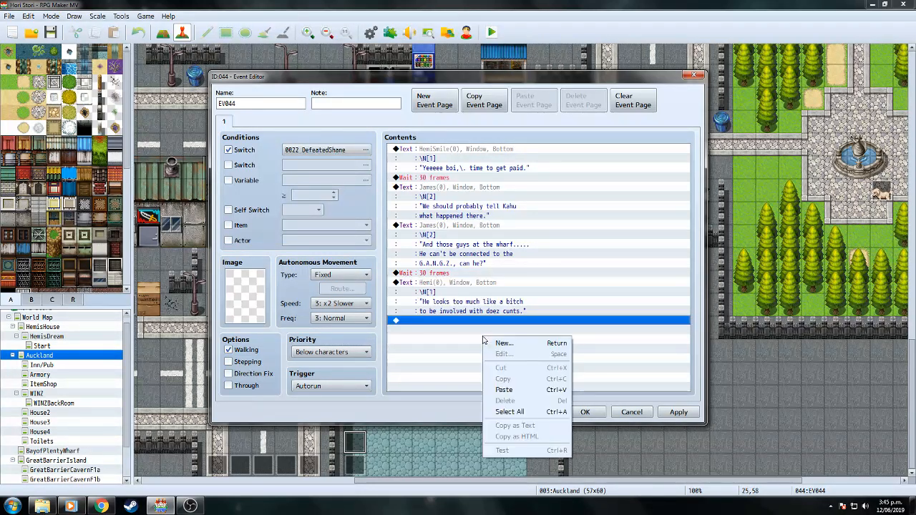
left_click(504, 389)
Rewrite the copied Hemi line as 'Like you said, a "genuine Maori"'.
right_click(491, 326)
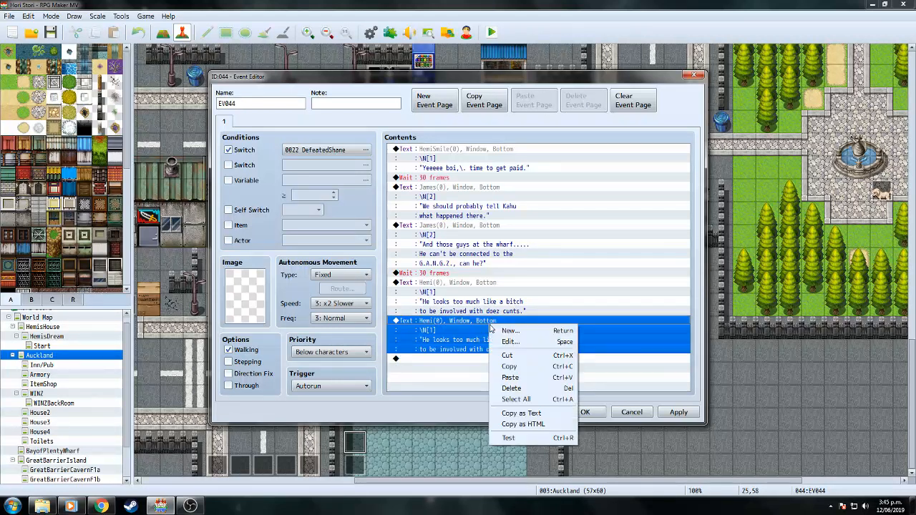
left_click(510, 341)
left_click(641, 294)
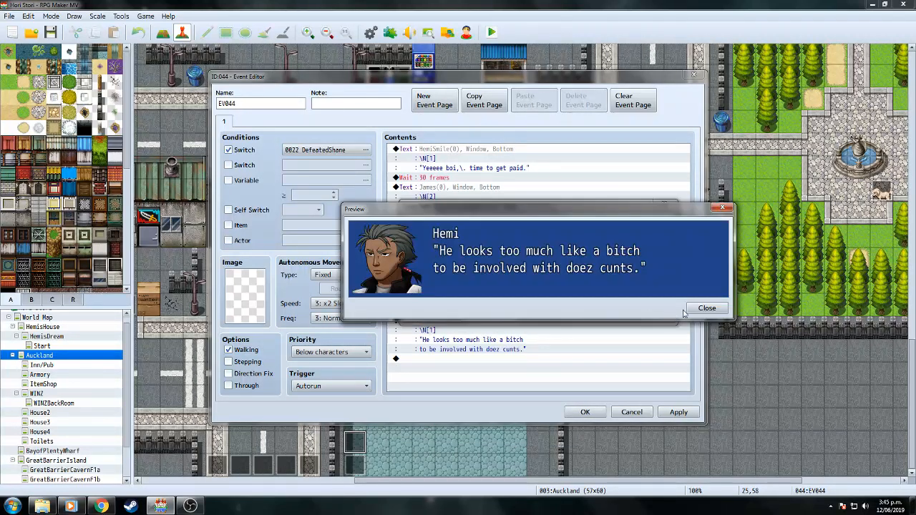
left_click(705, 308)
left_click_drag(465, 243, 561, 253)
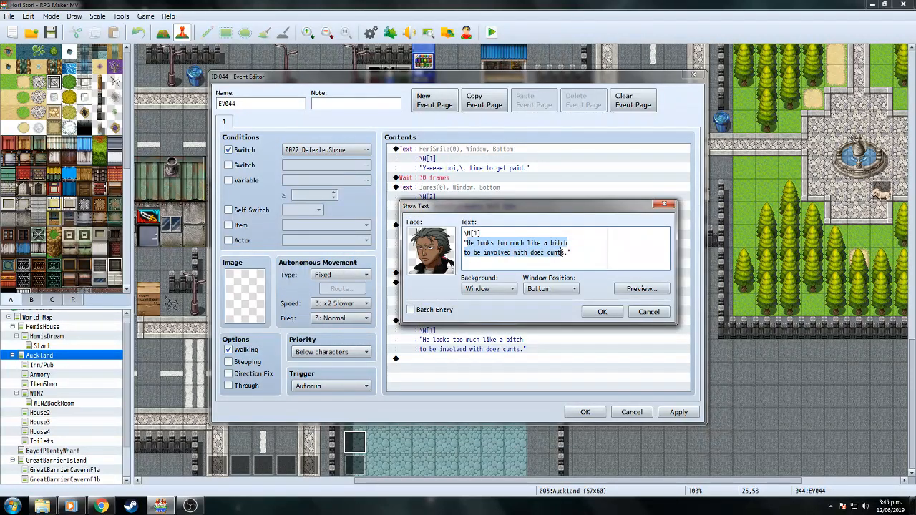
type("Like you said, he looks")
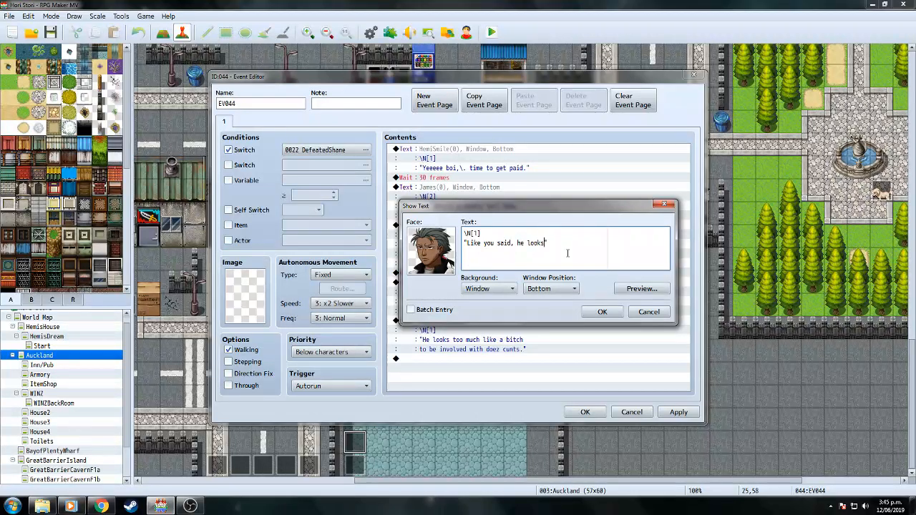
type("a \"genuine Maori.")
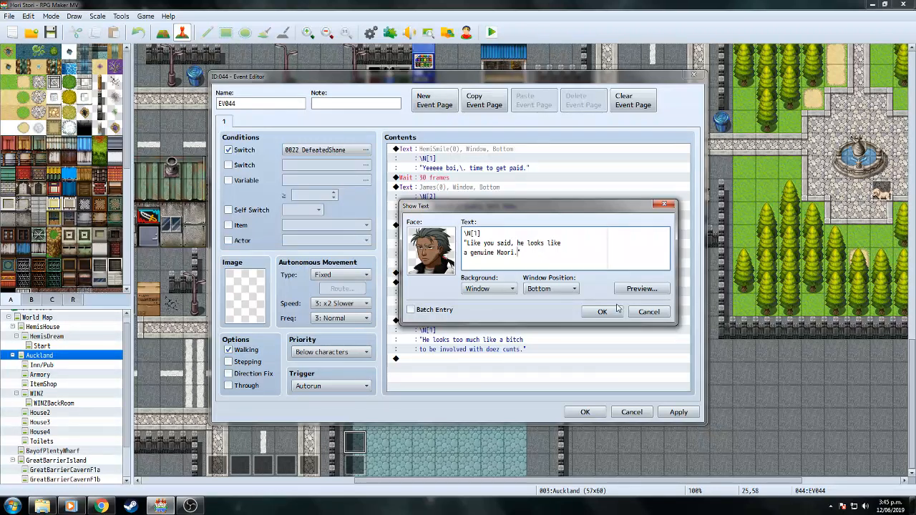
left_click(634, 290)
left_click(706, 309)
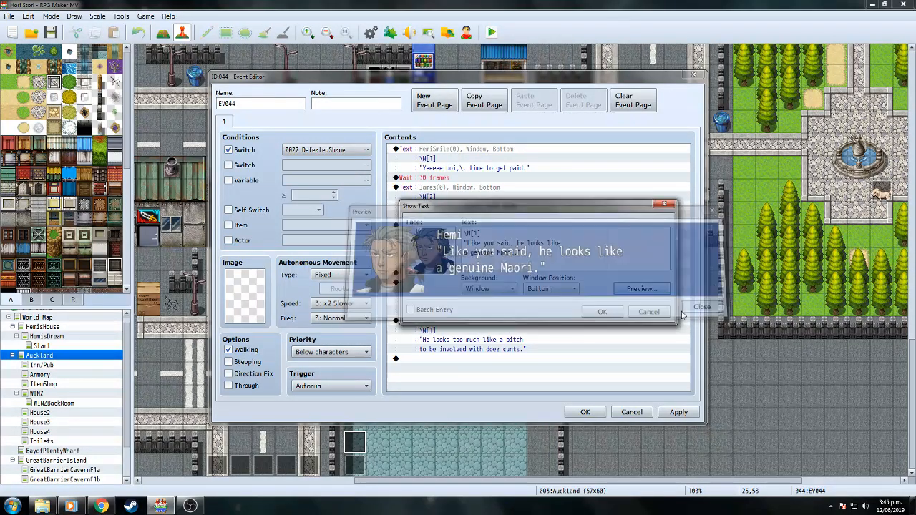
left_click(608, 312)
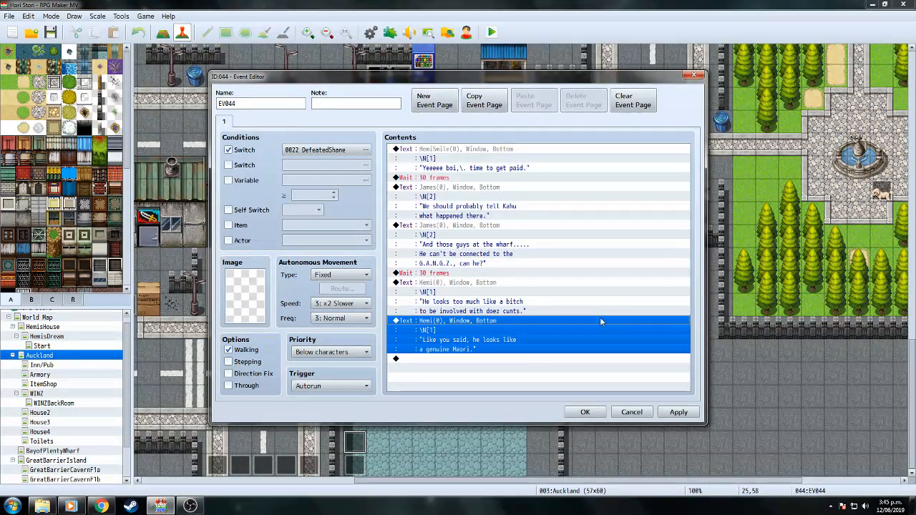
Add a 30-frame Wait and paste a copy of James's 'tell Kahu' line after it.
double_click(464, 358)
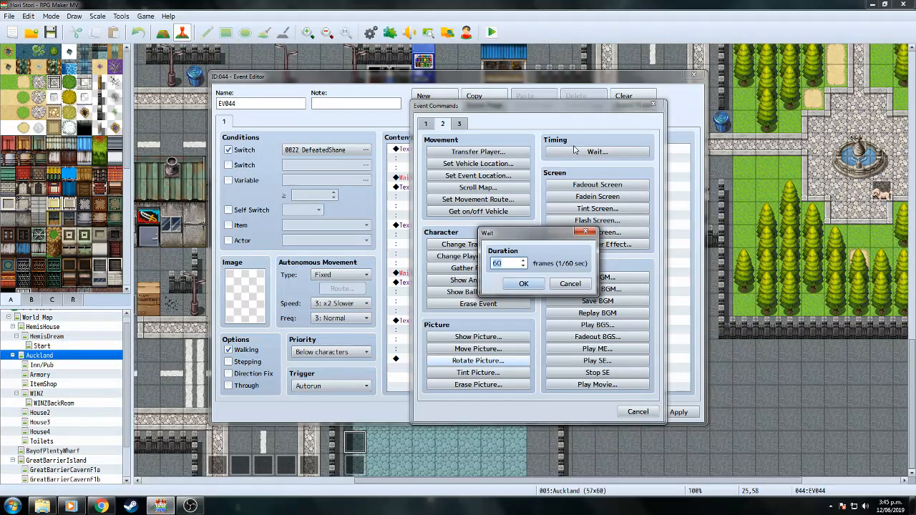
left_click(522, 285)
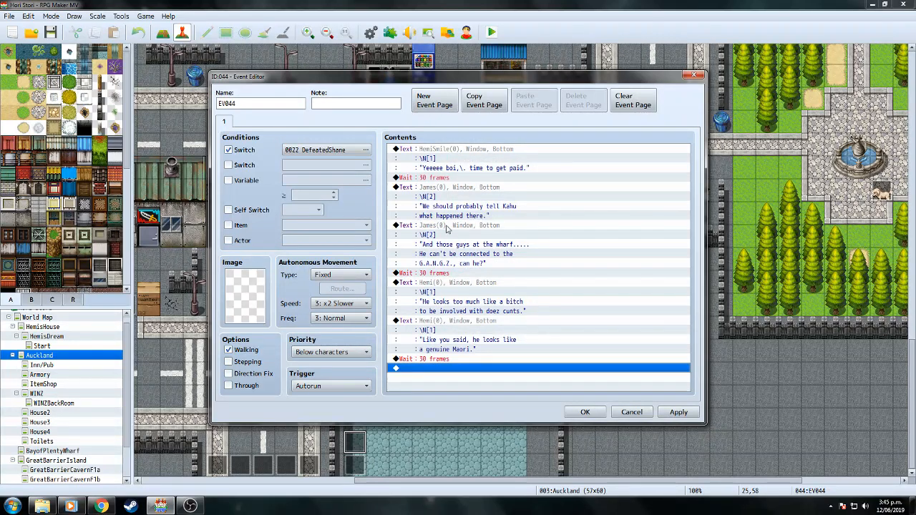
left_click(441, 189)
right_click(441, 188)
left_click(462, 231)
left_click(451, 369)
right_click(451, 369)
left_click(488, 427)
Rewrite the pasted James line as '....\.True dat.' and close the event editor.
left_click(479, 362)
right_click(479, 357)
left_click(494, 366)
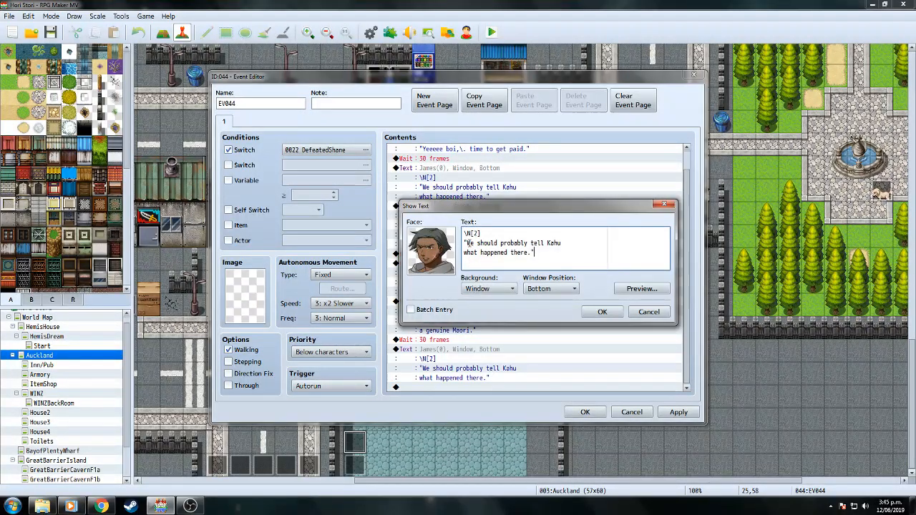
left_click_drag(467, 243, 532, 252)
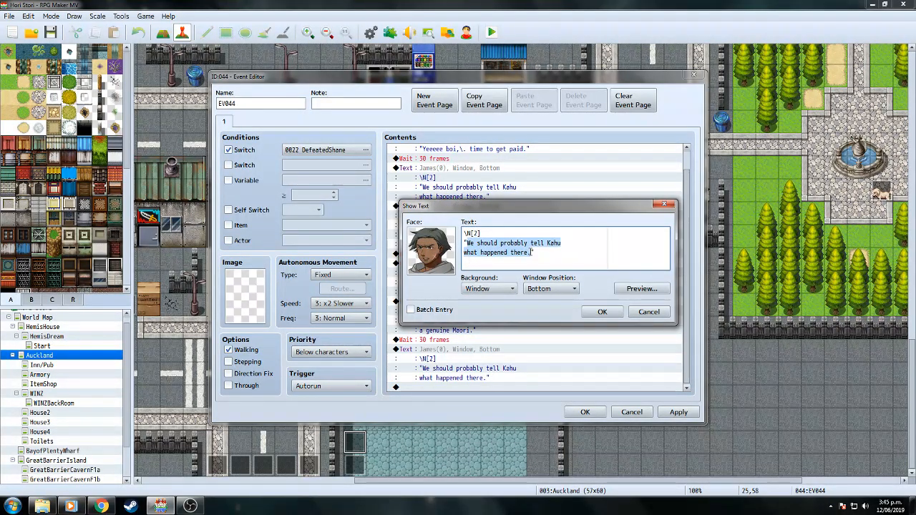
type("True dat.")
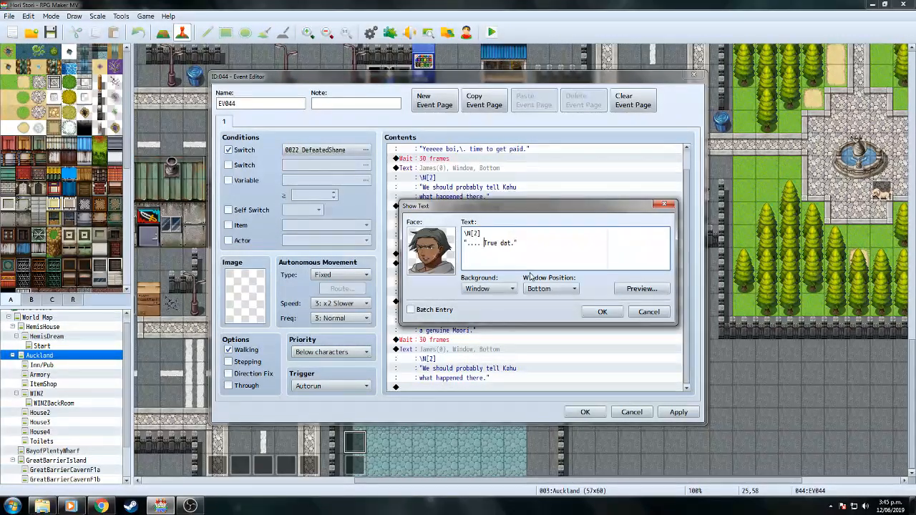
left_click(641, 288)
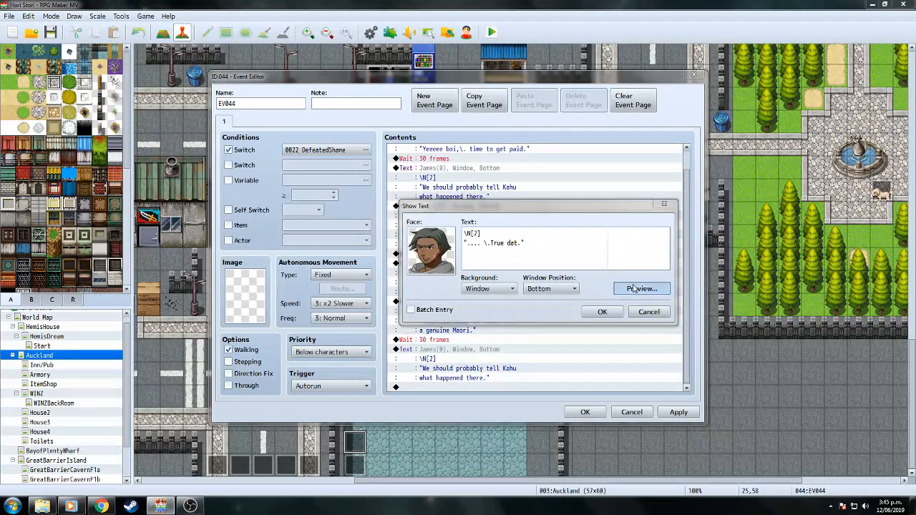
left_click(707, 308)
left_click(598, 311)
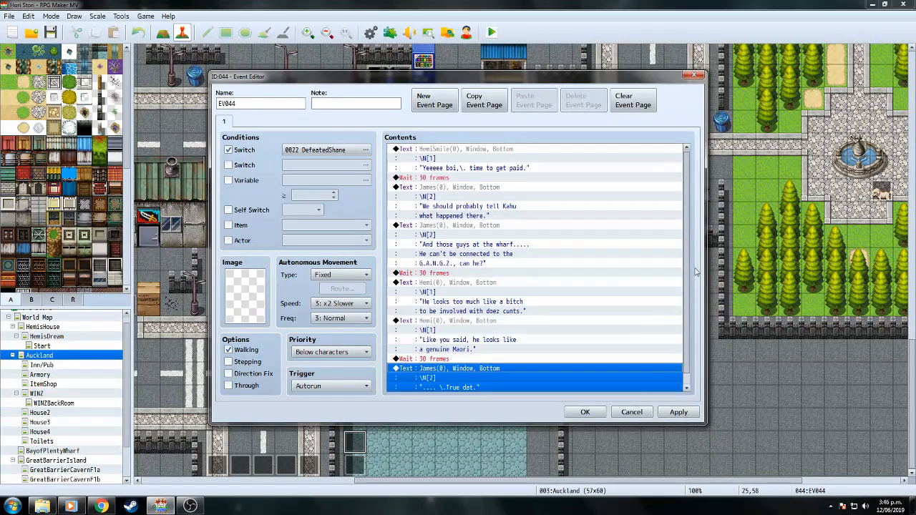
left_click(597, 415)
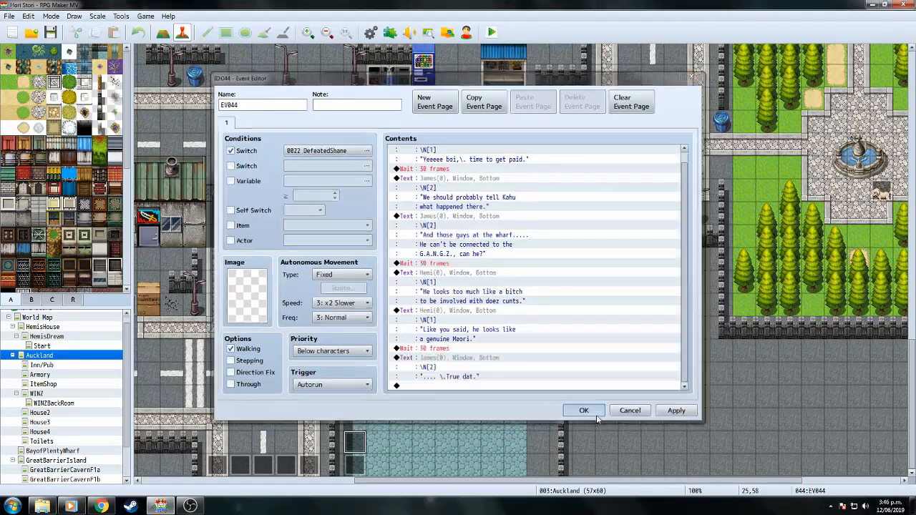
Reopen EV044 and add Control Self Switch A = ON after the dialogue.
double_click(354, 445)
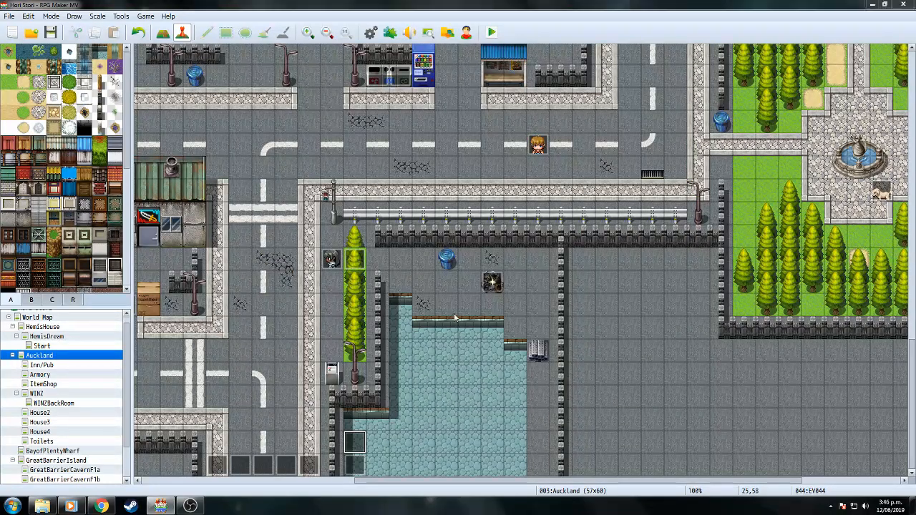
scroll(687, 250, "down", 1)
double_click(487, 388)
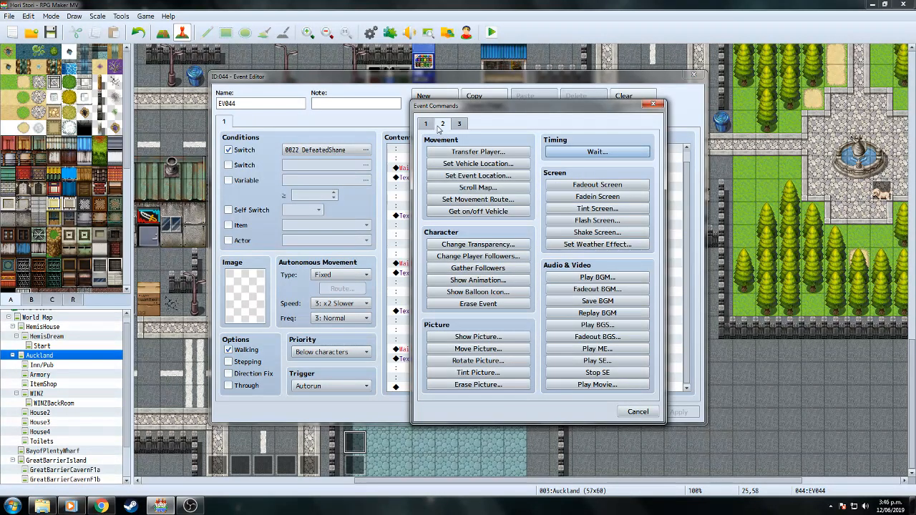
left_click(427, 124)
left_click(478, 256)
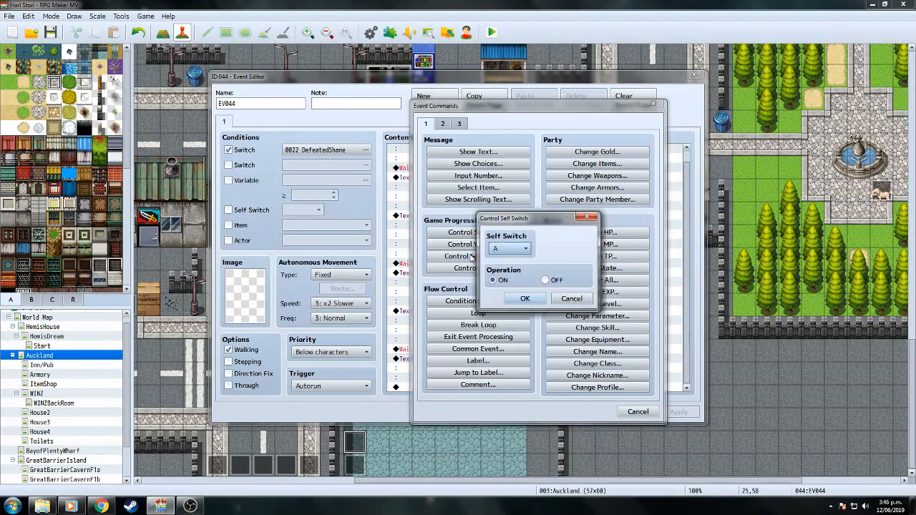
left_click(525, 299)
Add a blank page 2 conditioned on self switch A, then save and launch a playtest.
left_click(434, 100)
left_click(228, 210)
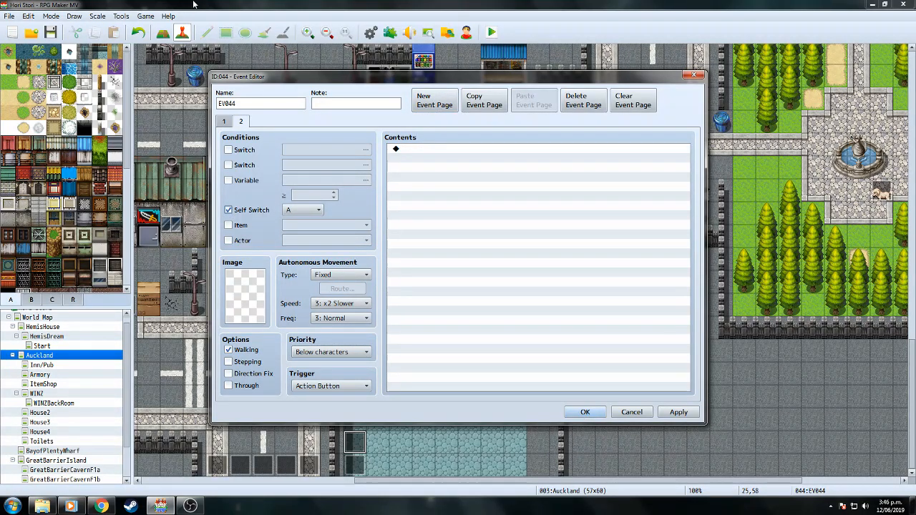
left_click(226, 124)
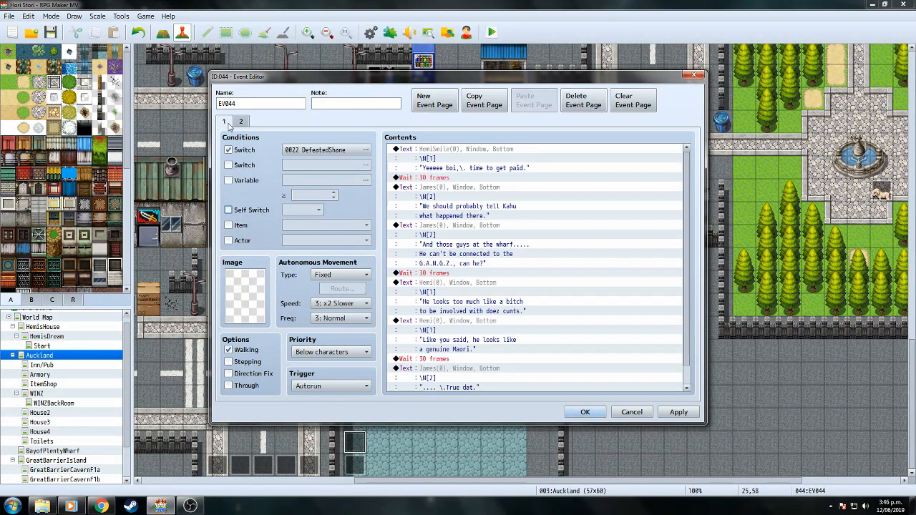
left_click(585, 412)
left_click(492, 34)
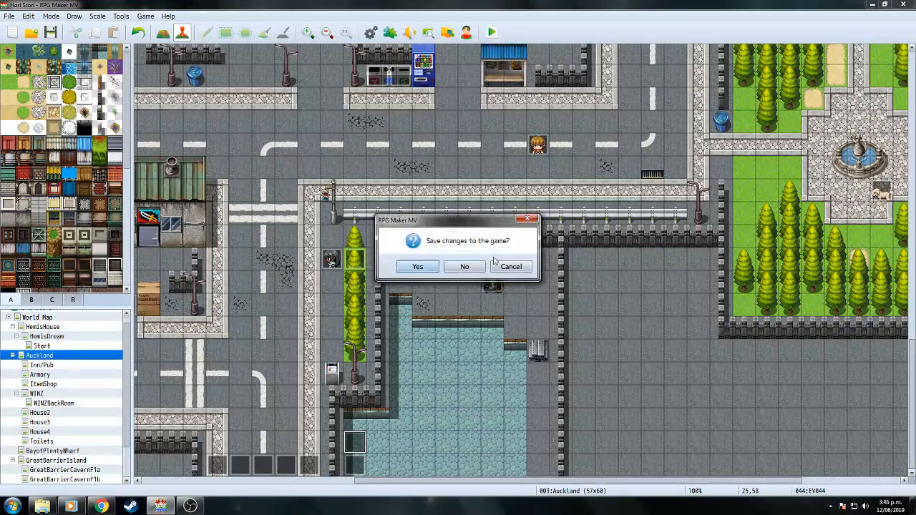
left_click(418, 267)
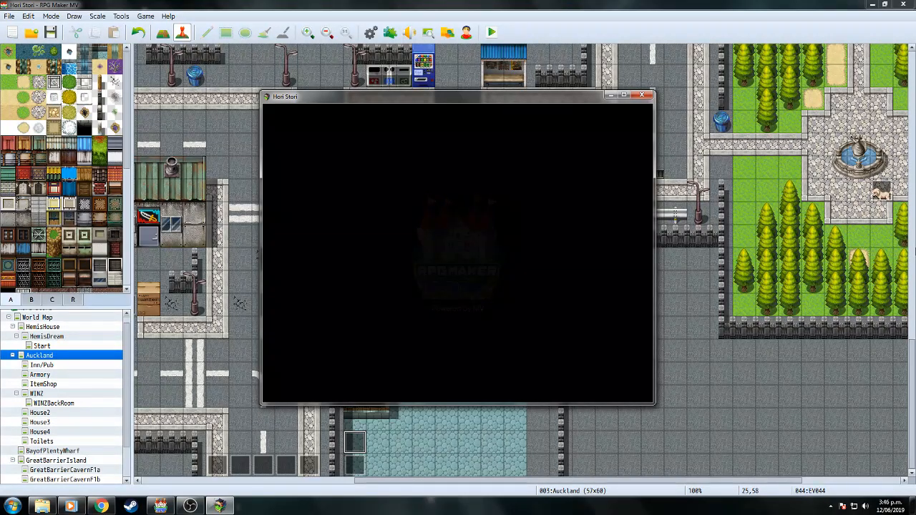
Load save file 9 and walk the player toward the cave group.
key("Return")
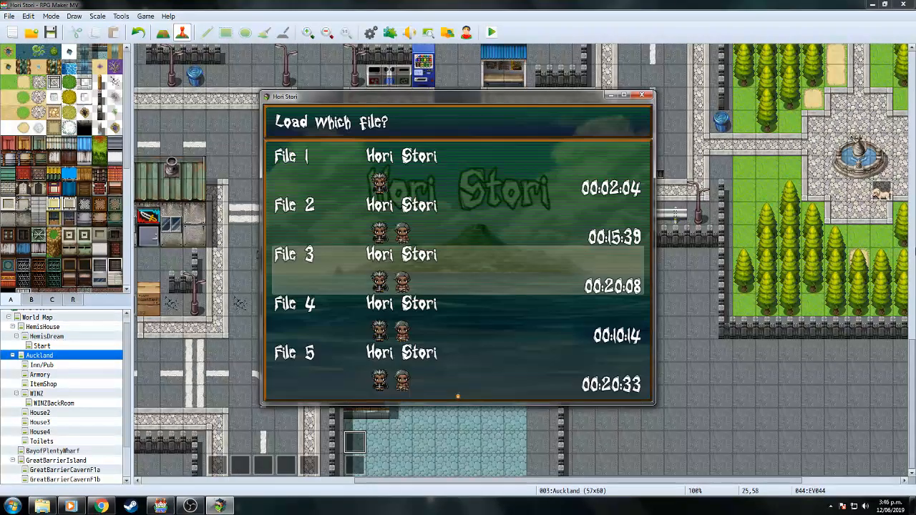
key("Down")
key("Down")
key("Down")
key("Down")
key("Down")
key("Down")
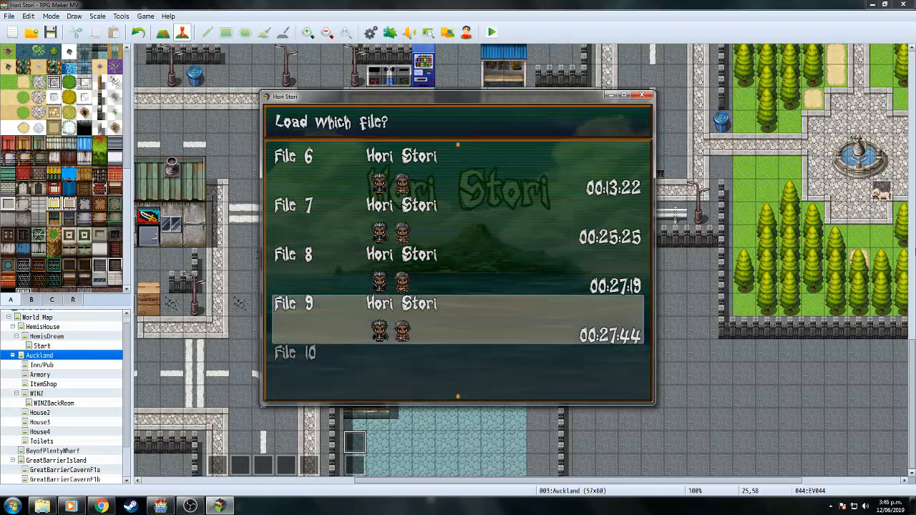
key("Return")
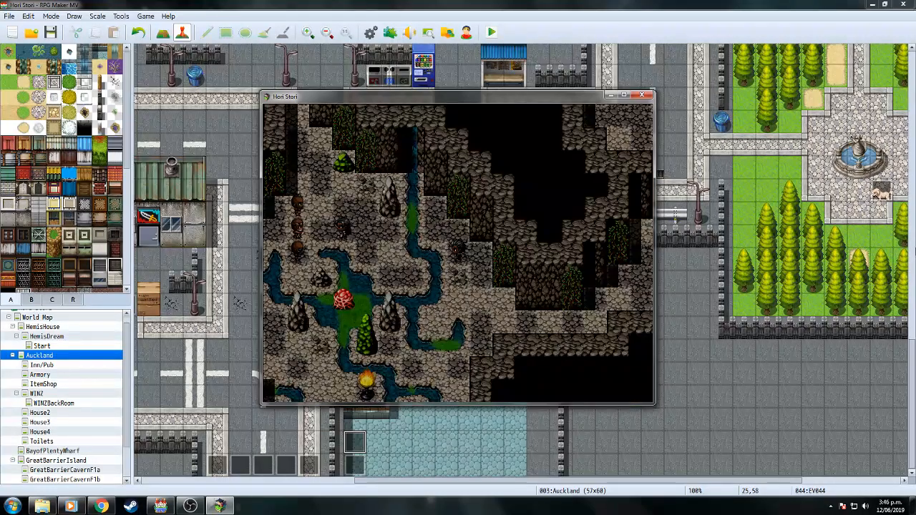
key("Up")
key("Left")
key("Left")
key("Left")
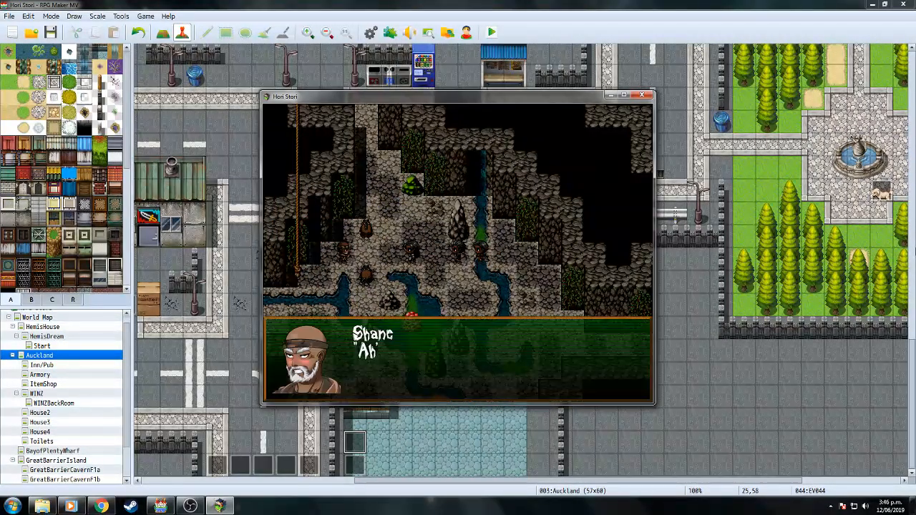
Advance past Shane's 'Dat... hurt...!', the stranger's threat, Hemi's and James's lines until the battle.
key("Return")
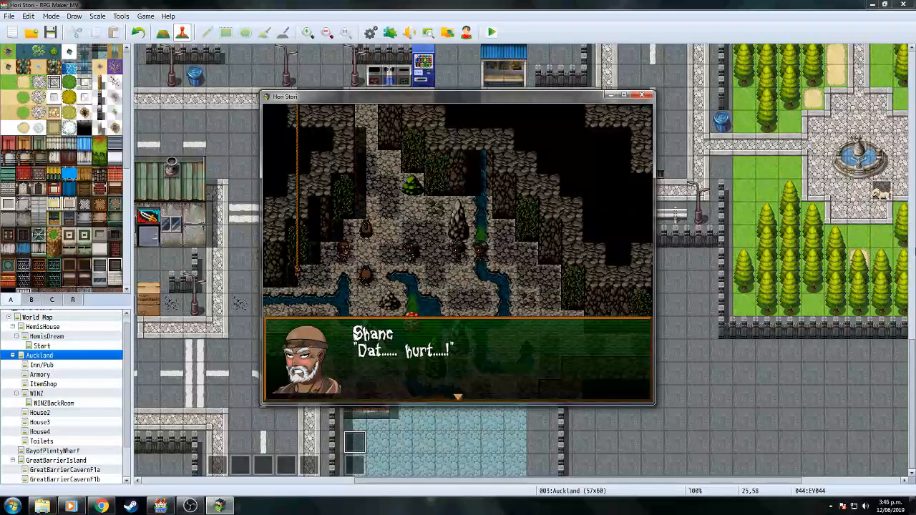
key("Return")
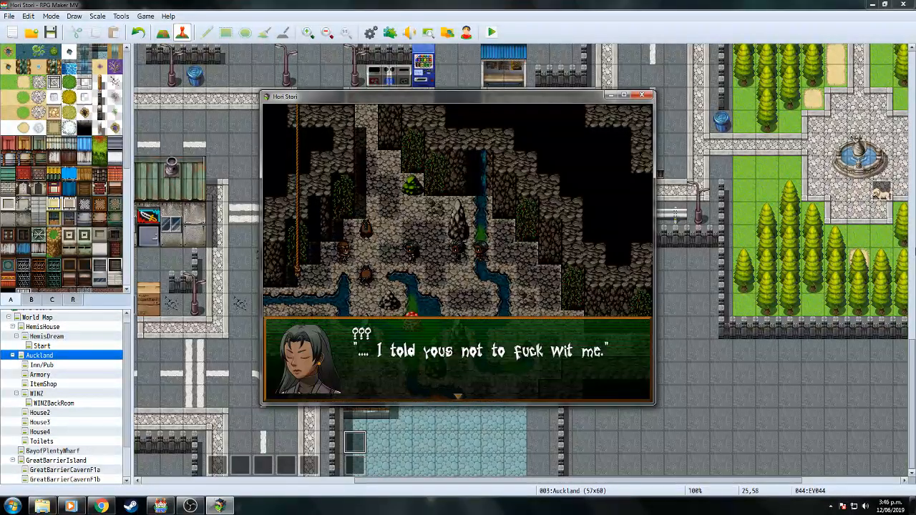
key("Return")
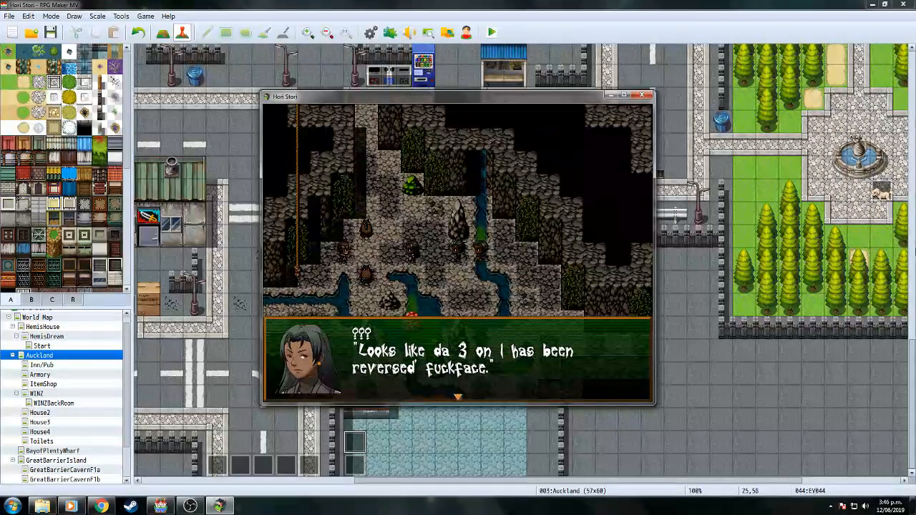
key("Return")
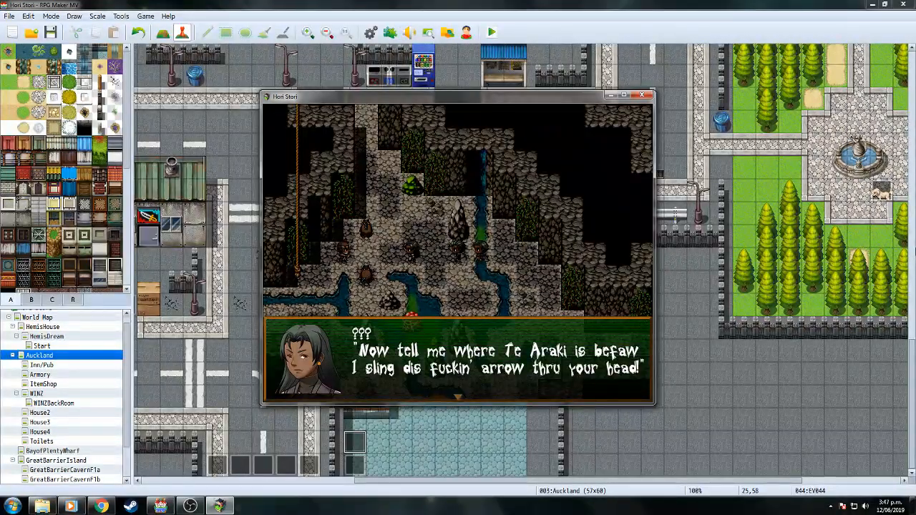
key("Return")
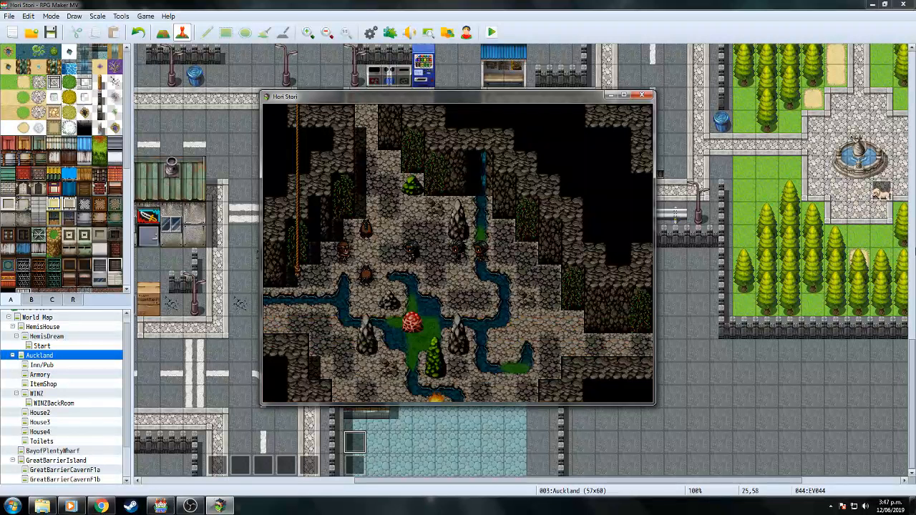
key("Return")
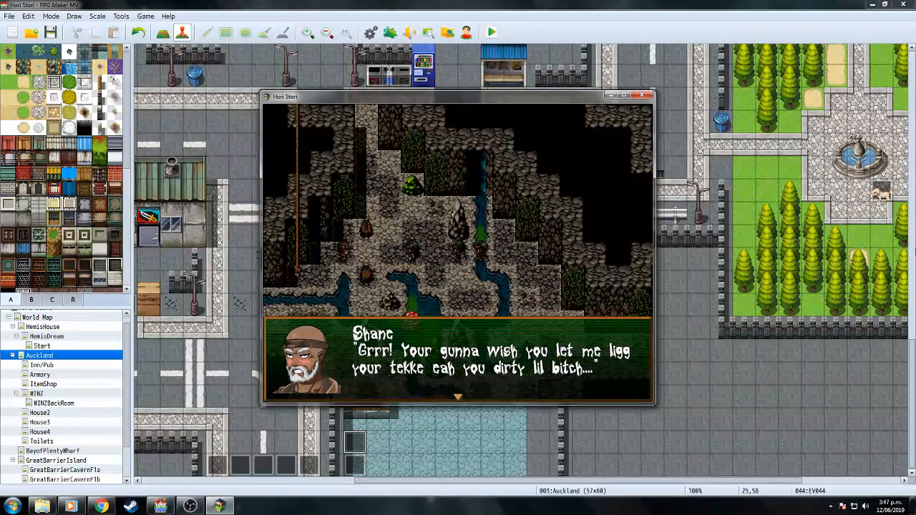
key("Return")
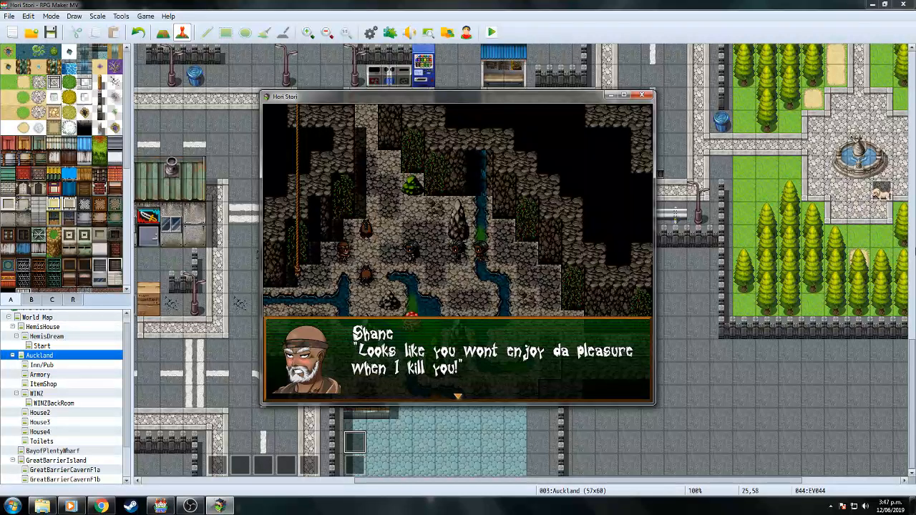
key("Return")
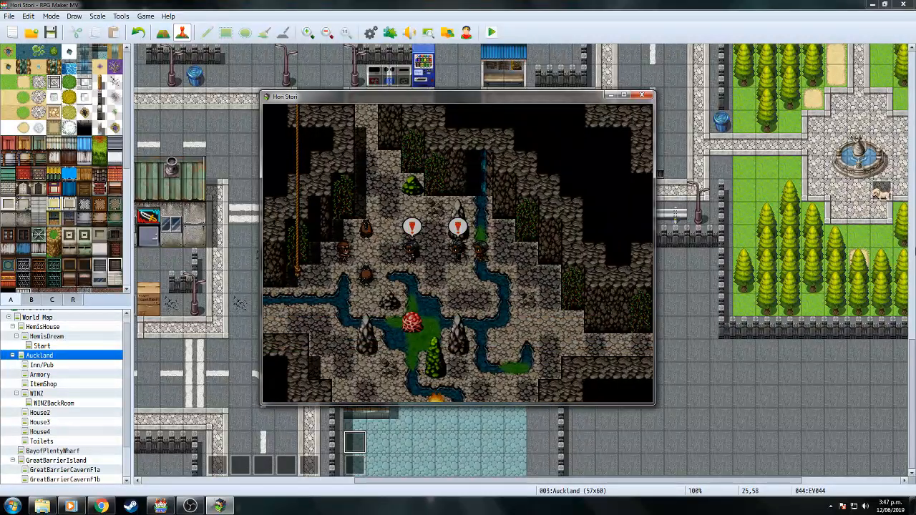
key("Return")
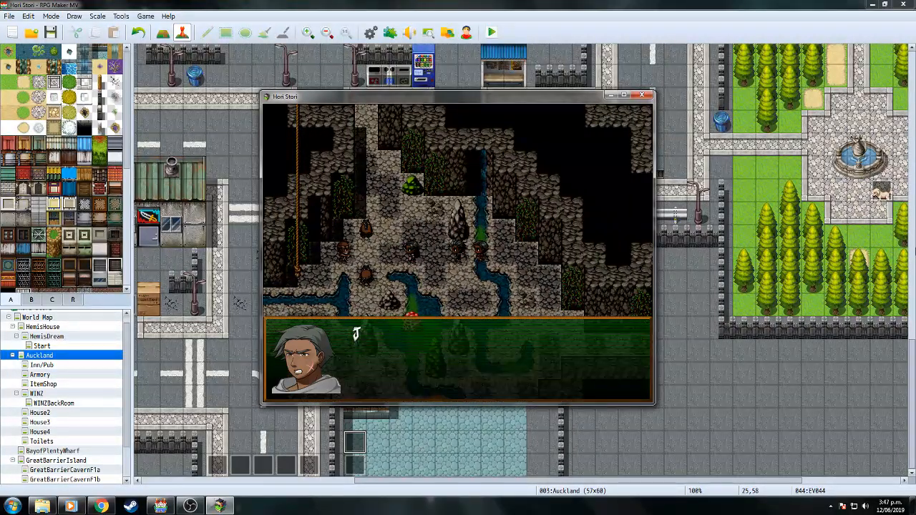
key("Return")
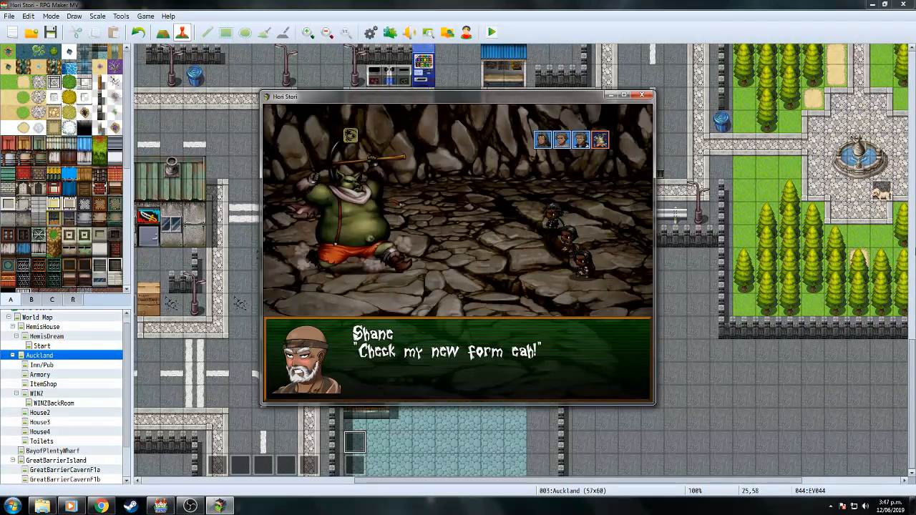
Get past Shane's battle intro, use James's Haka talent, and have Hemi attack Shane.
key("Return")
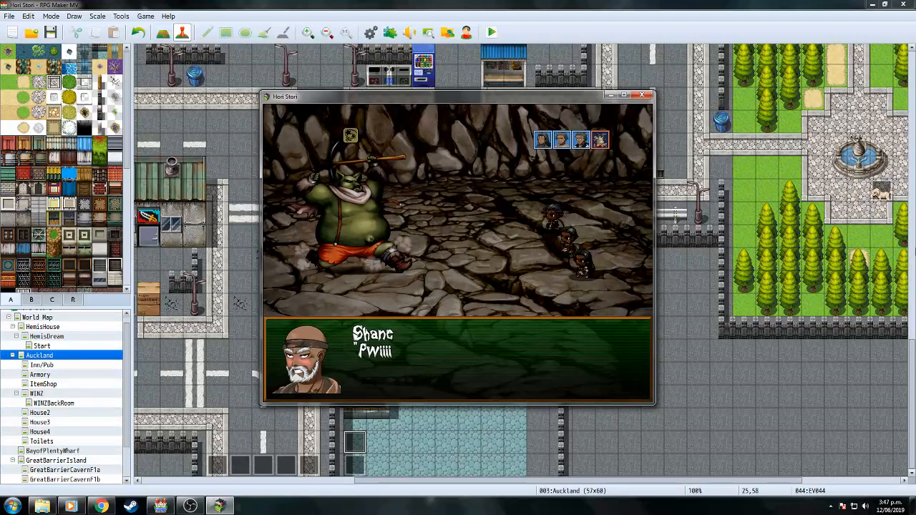
key("Return")
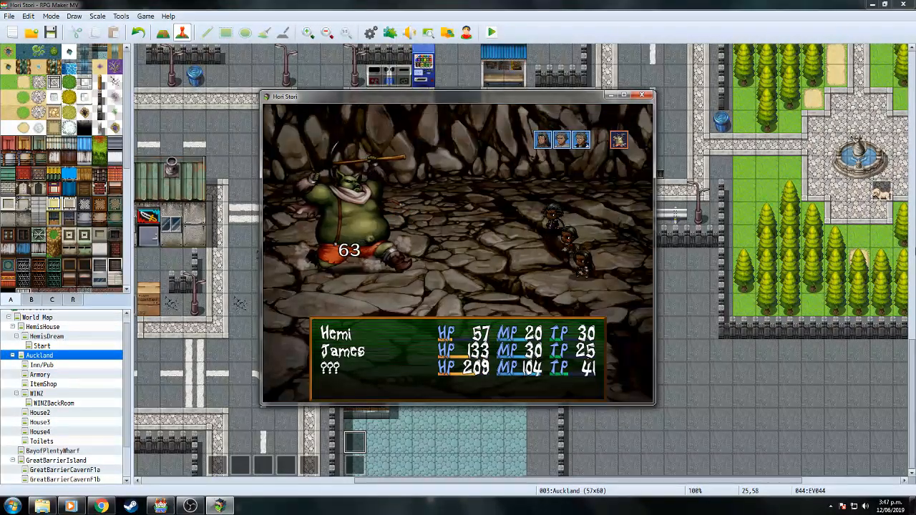
key("Down")
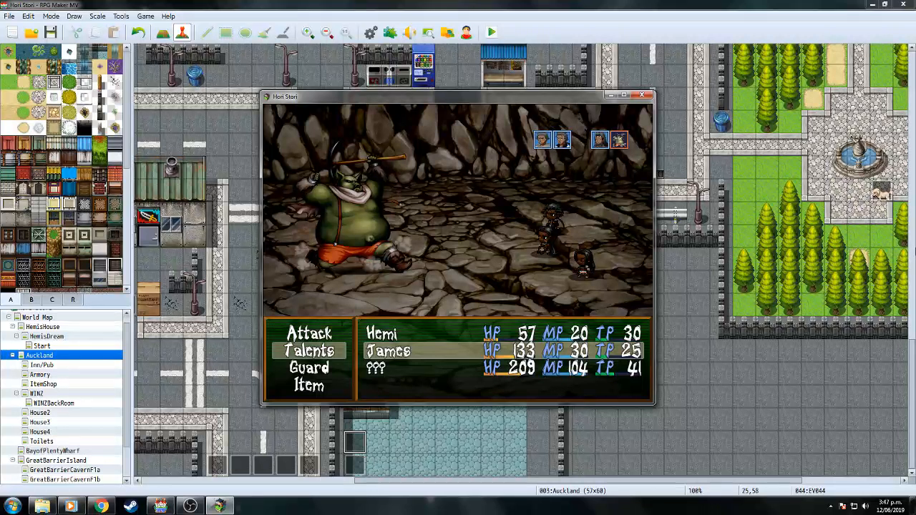
key("Return")
key("Return")
key("Return")
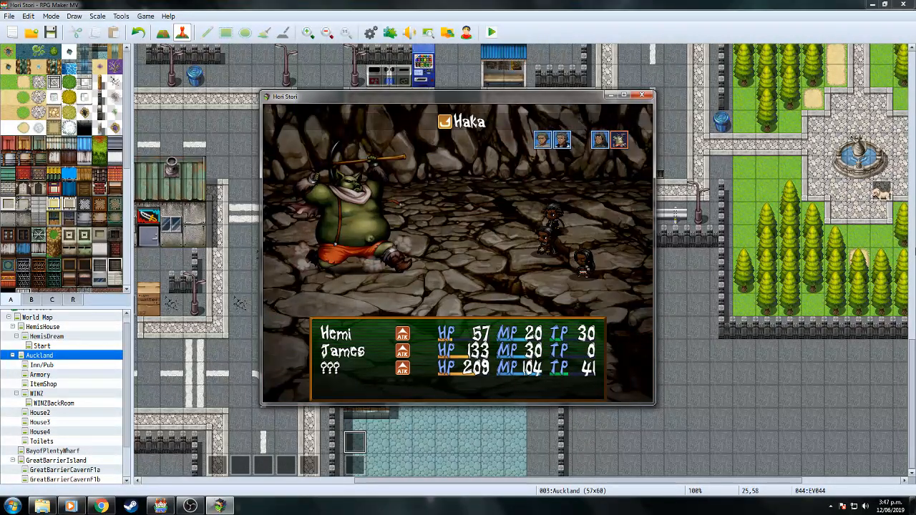
key("Return")
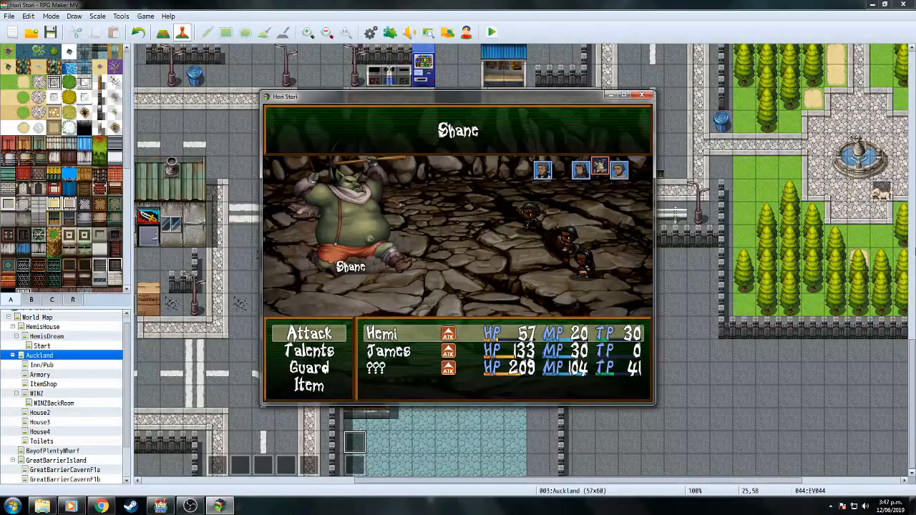
key("Return")
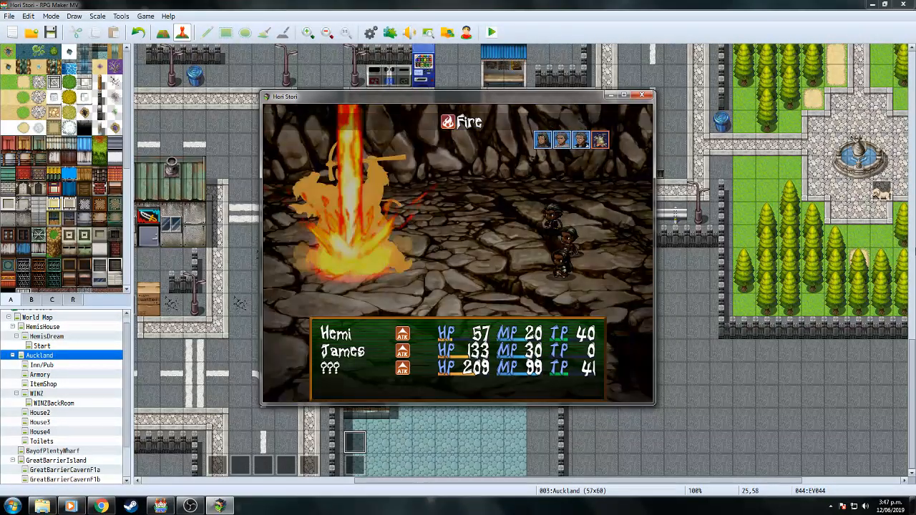
Use a Health Herb on Hemi and have the next fighter attack Shane.
key("Down")
key("Down")
key("Down")
key("Return")
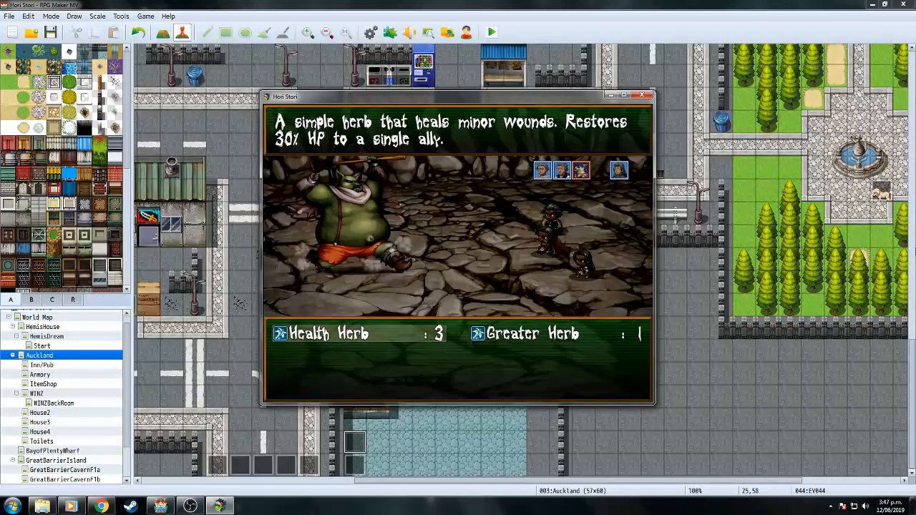
key("Return")
key("Return")
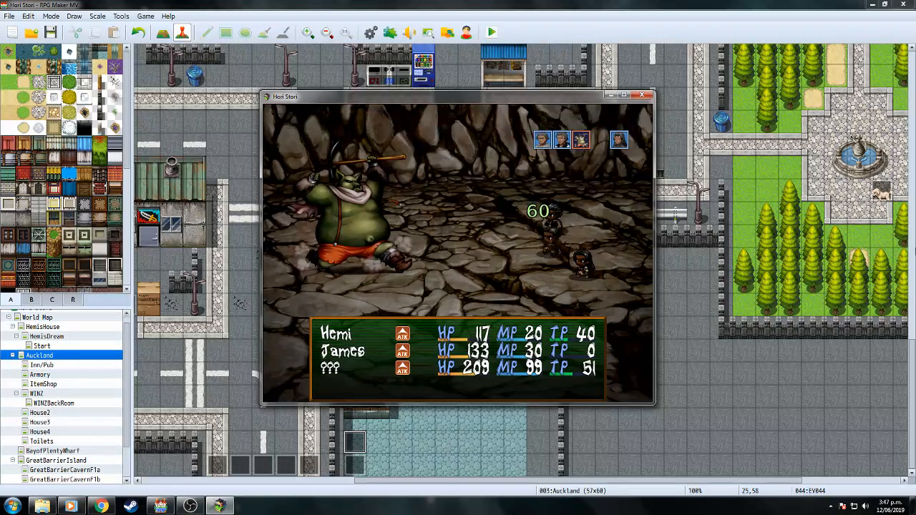
key("Return")
key("Return")
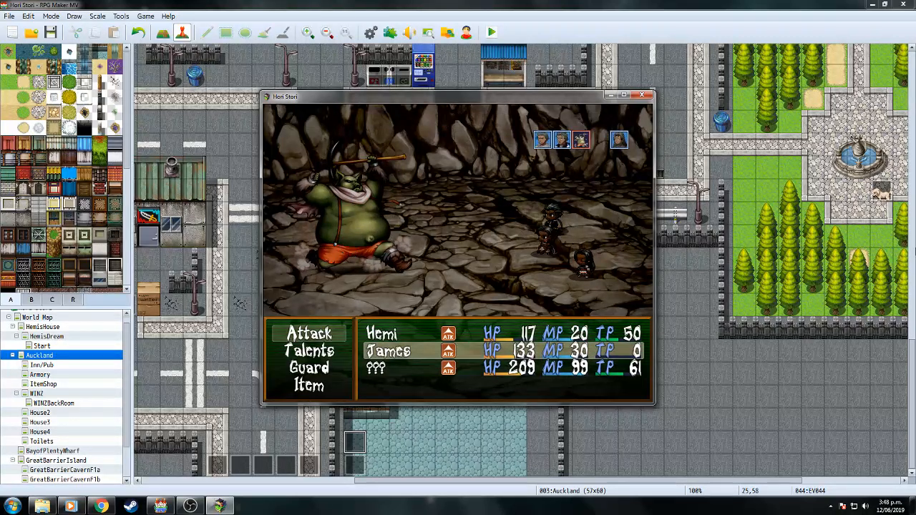
Have James and then Hemi attack Shane.
key("Return")
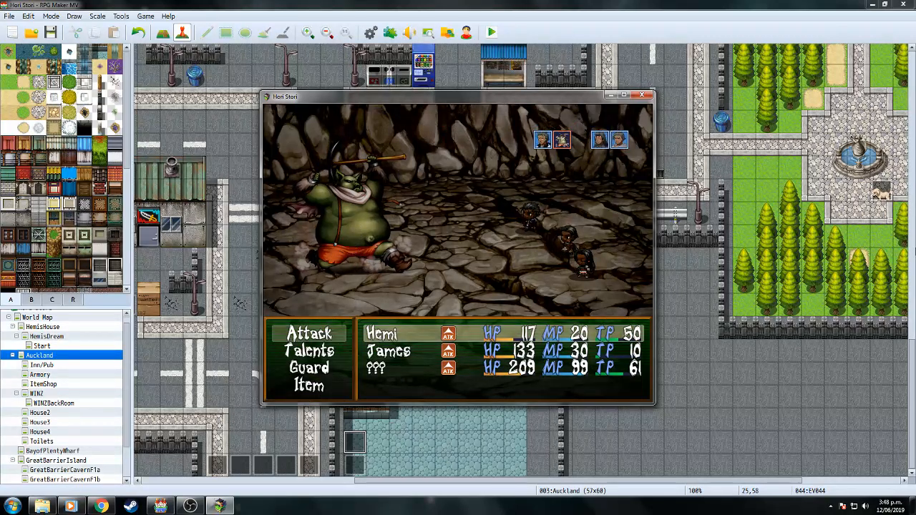
key("Return")
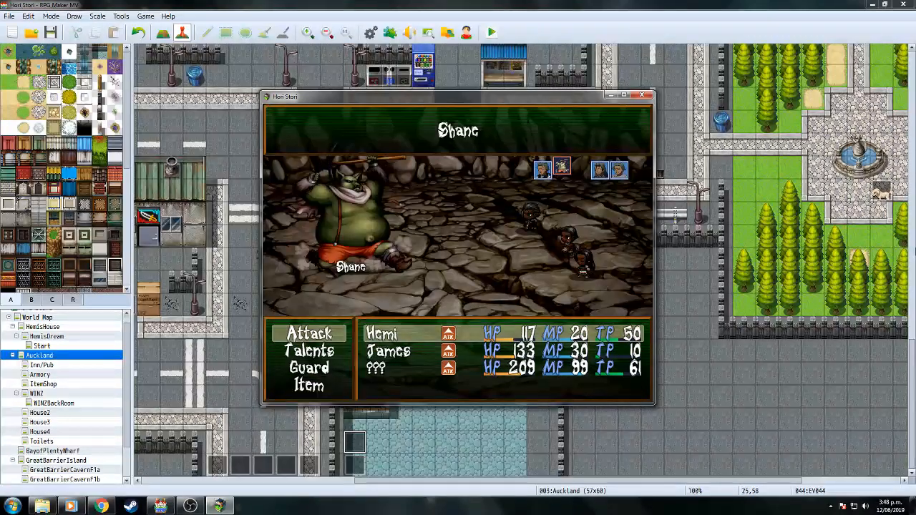
key("Return")
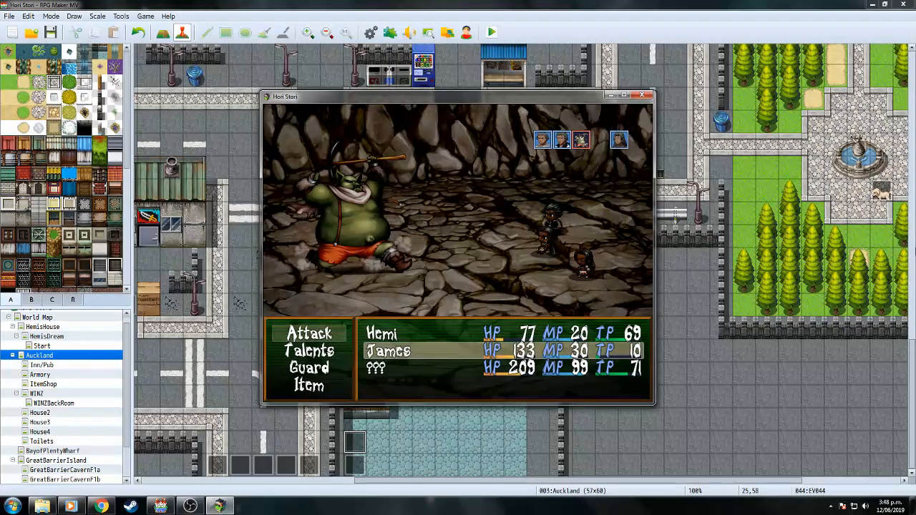
key("Return")
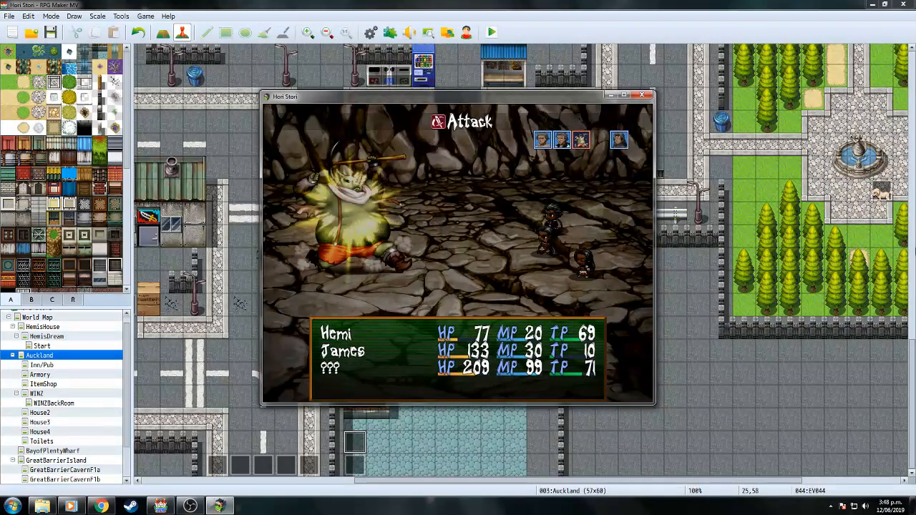
key("Return")
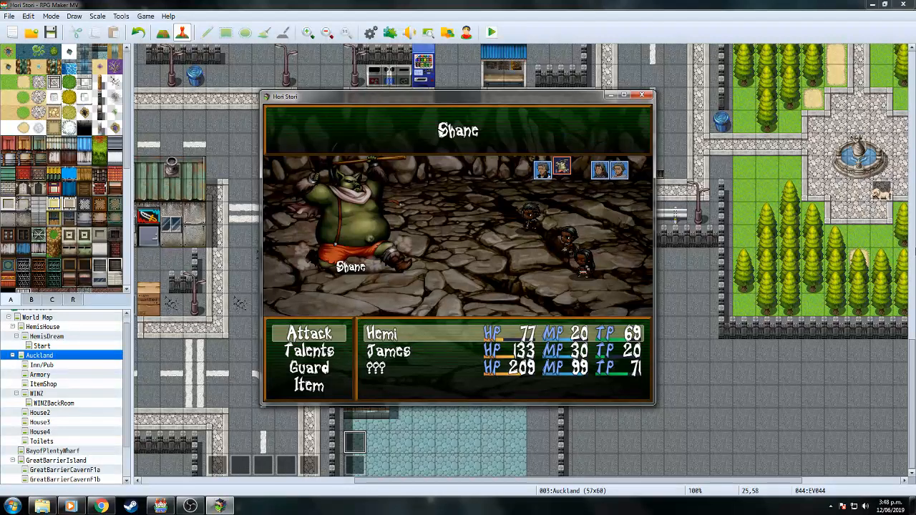
key("Return")
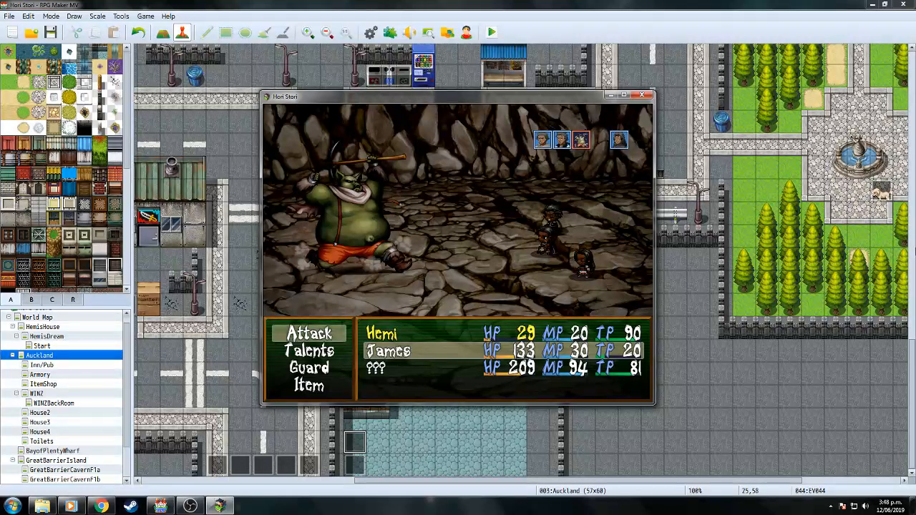
Heal Hemi with a Health Herb, then keep the next fighter on plain attacks against Shane.
key("Down")
key("Down")
key("Down")
key("Return")
key("Return")
key("Return")
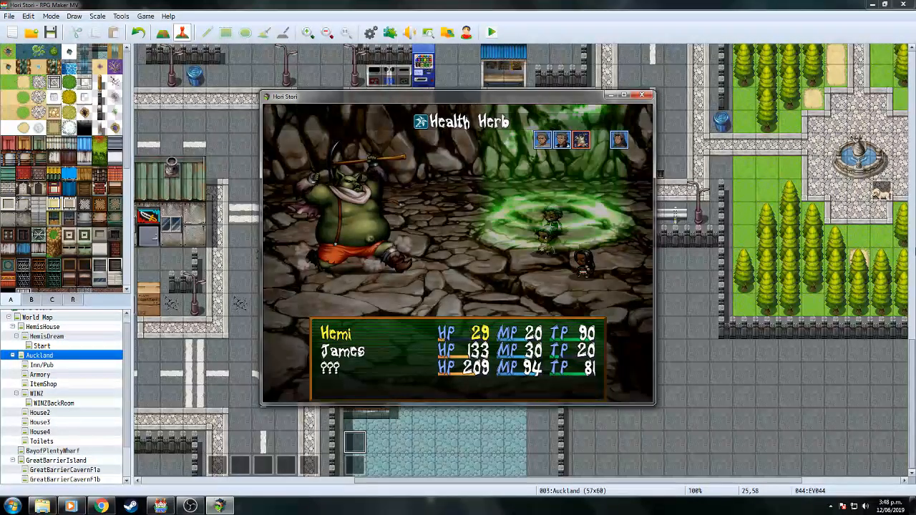
key("Return")
key("Return")
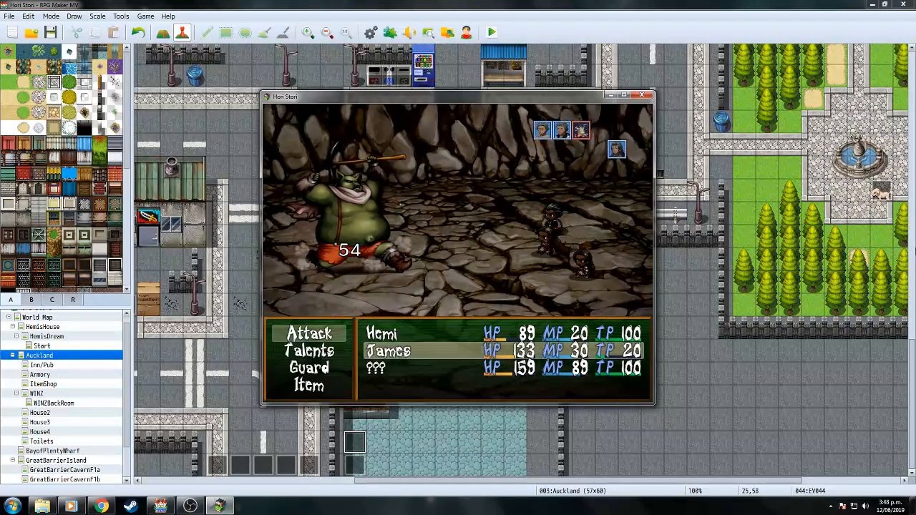
key("Down")
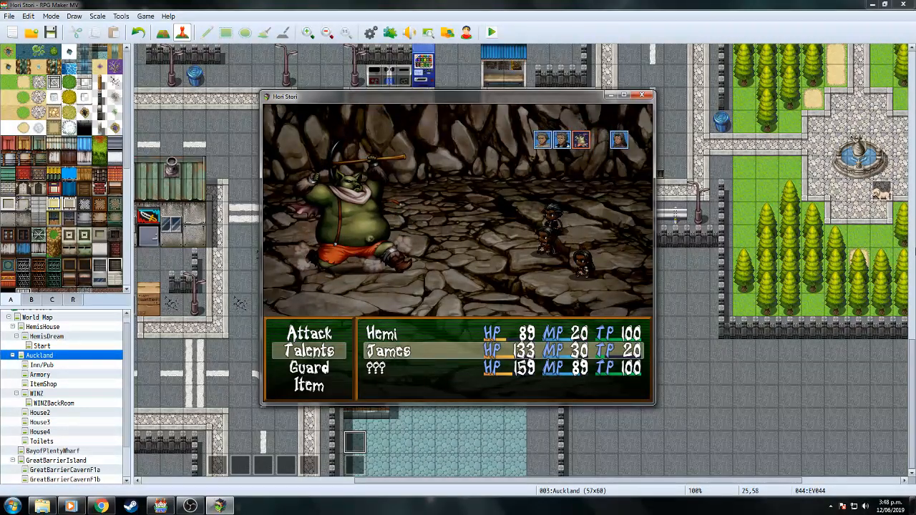
key("Down")
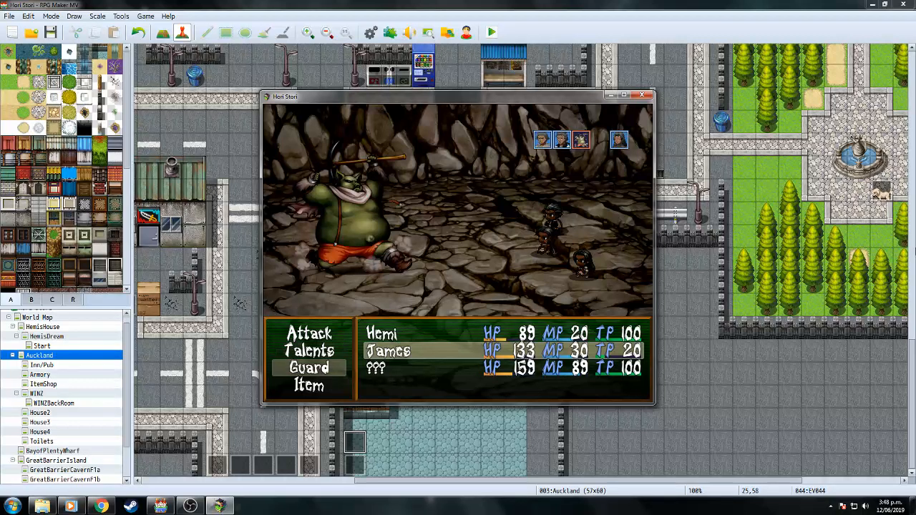
key("Up")
key("Up")
key("Return")
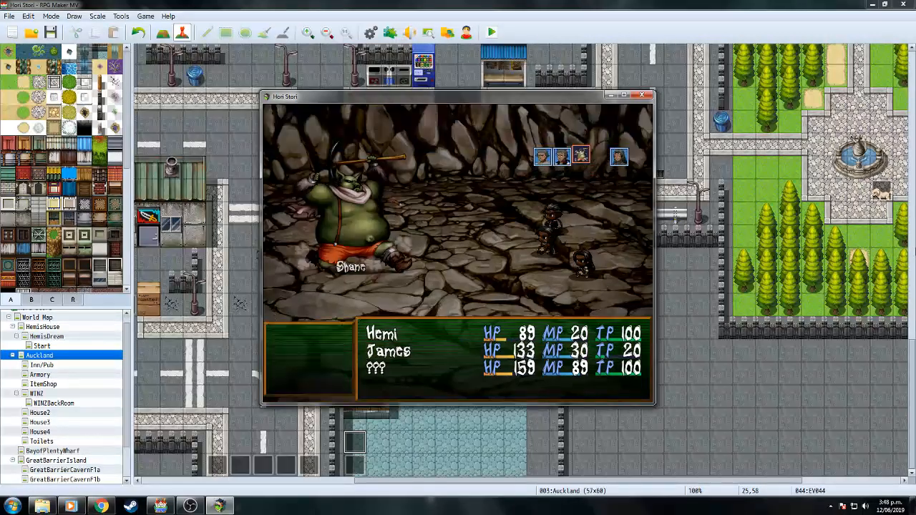
key("Return")
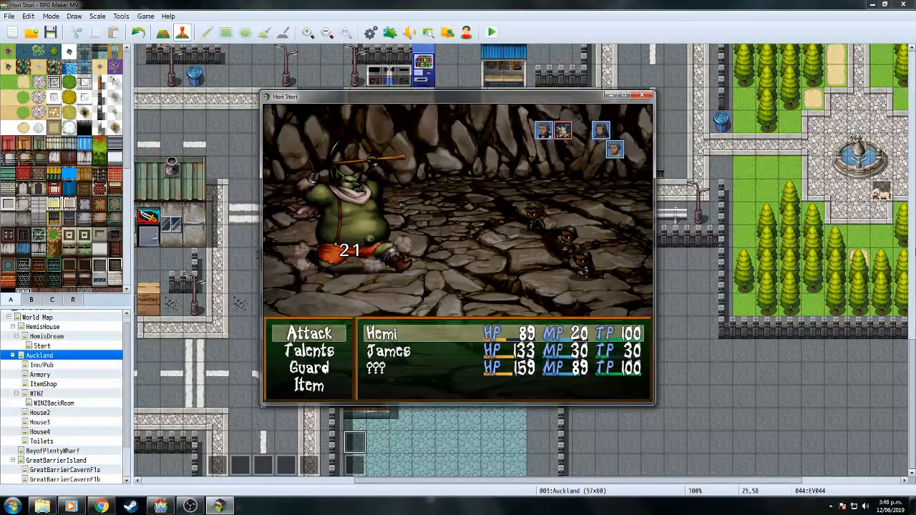
Finish Shane with Hemi's and James's attacks, winning 45 EXP.
key("Return")
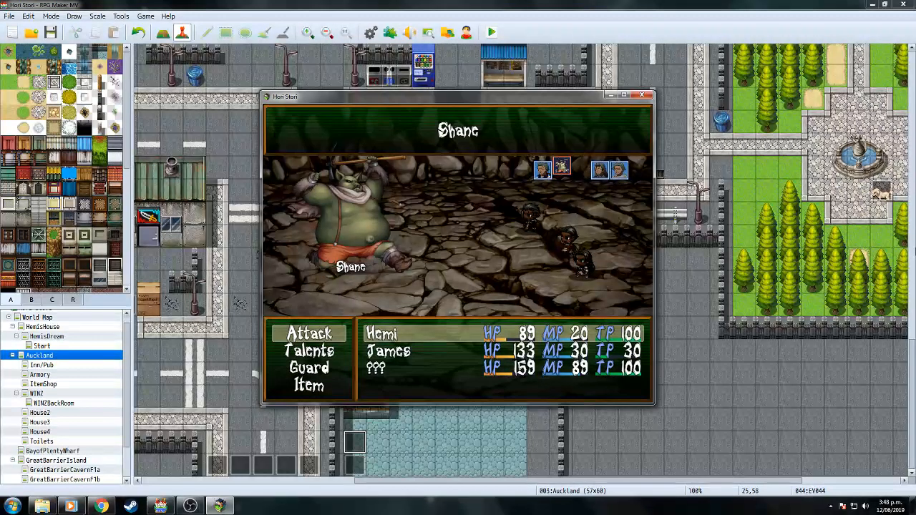
key("Return")
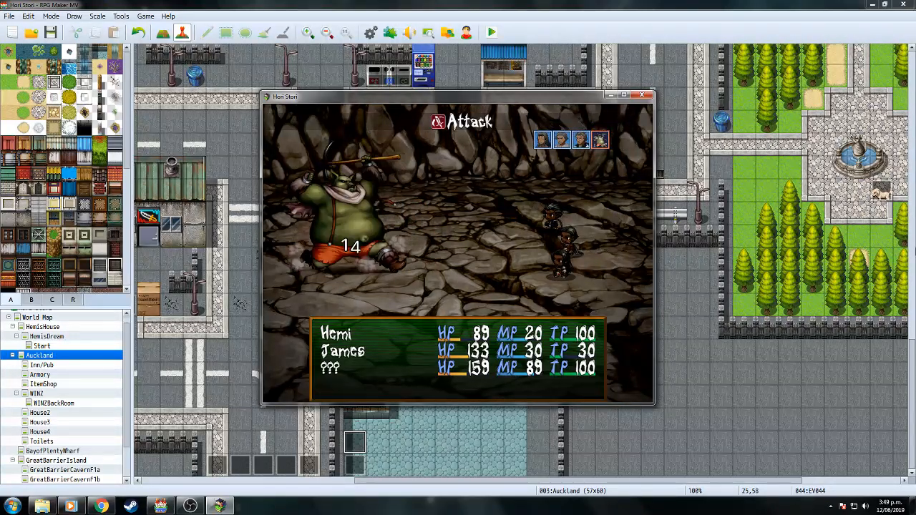
key("Down")
key("Return")
key("Return")
key("Return")
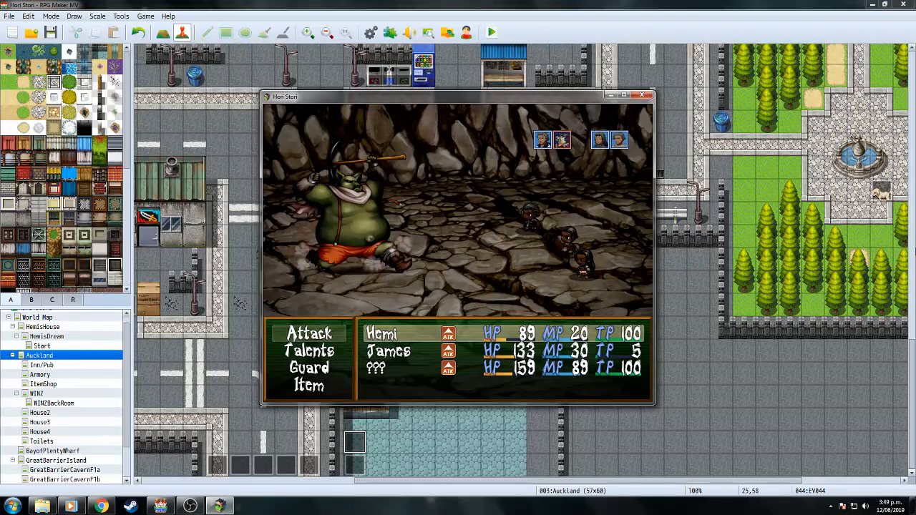
key("Return")
key("Return")
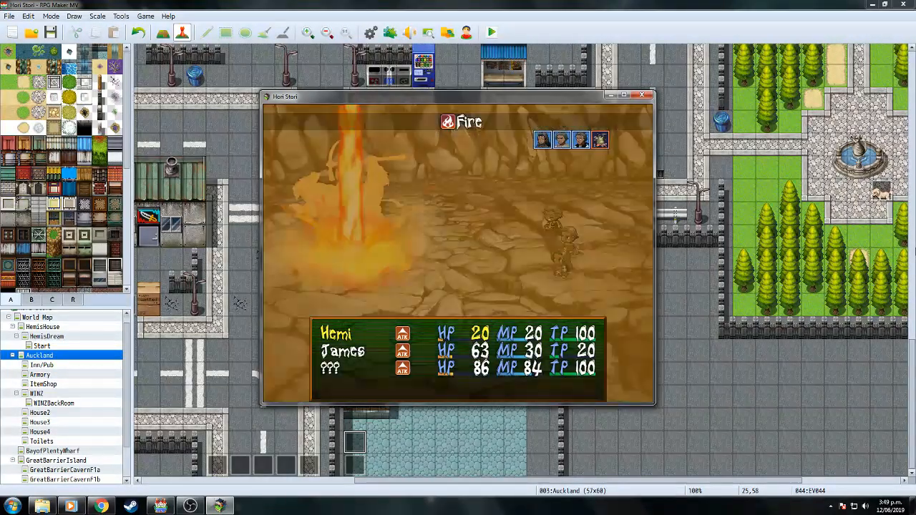
key("Return")
key("Return")
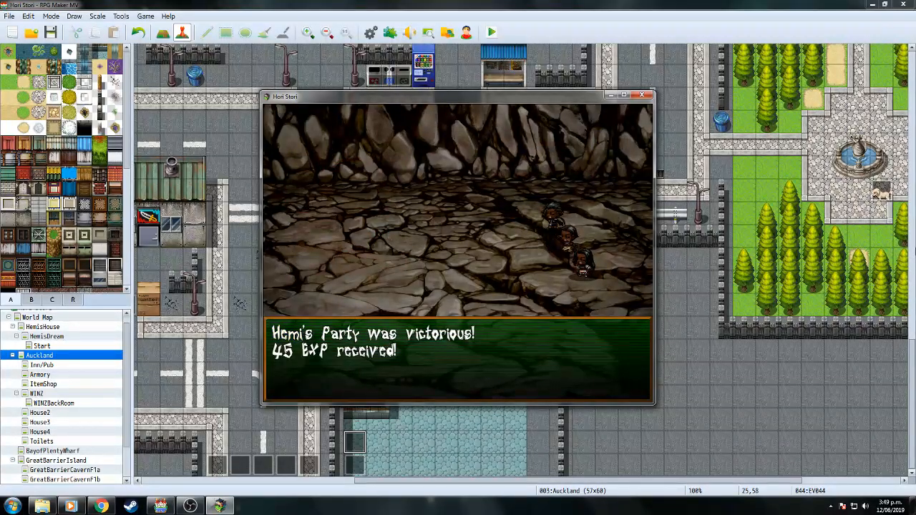
Dismiss the victory message and advance through Shane's last lines, the stranger's thanks and Hemi's introduction.
key("Return")
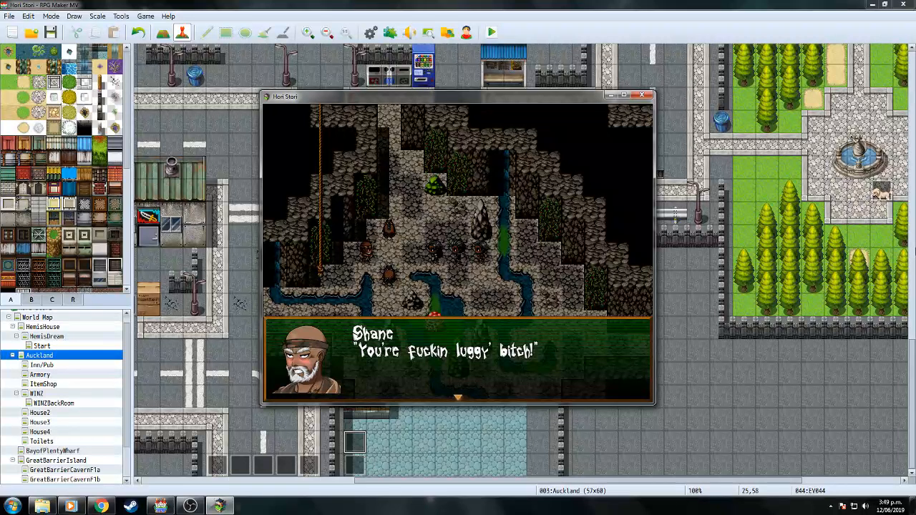
key("Return")
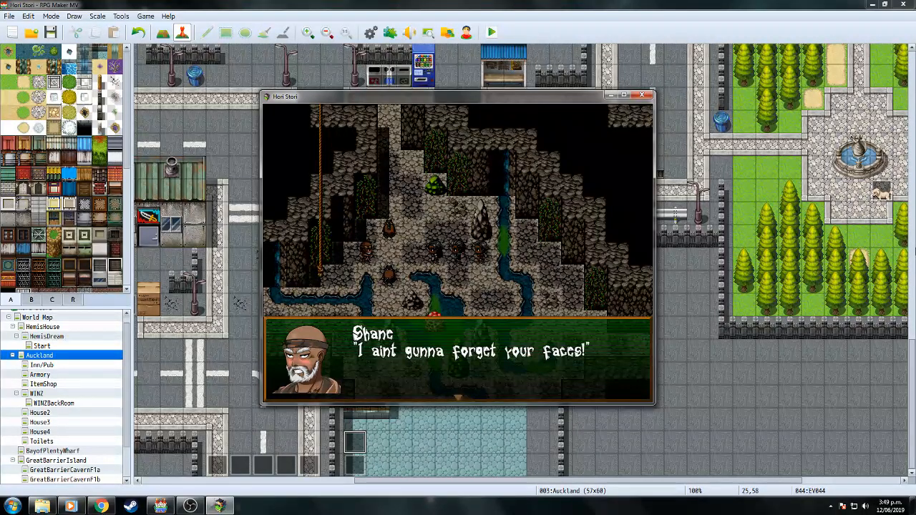
key("Return")
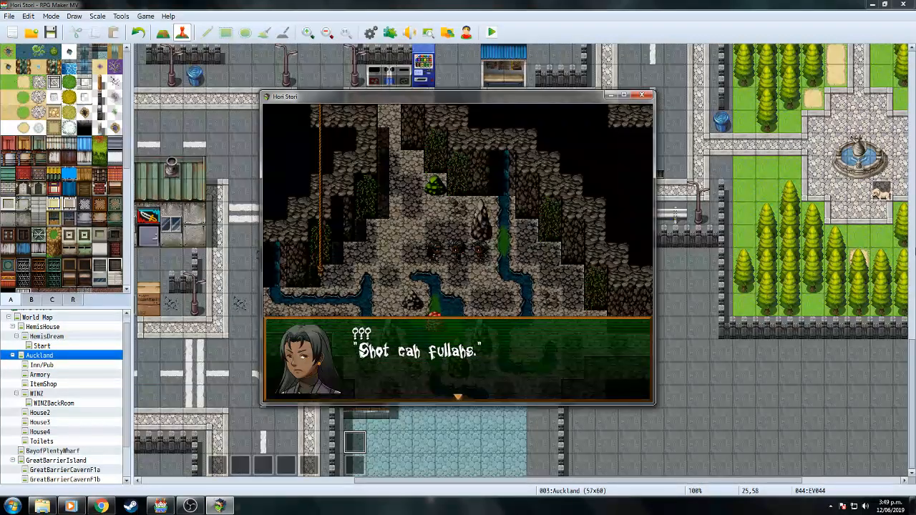
key("Return")
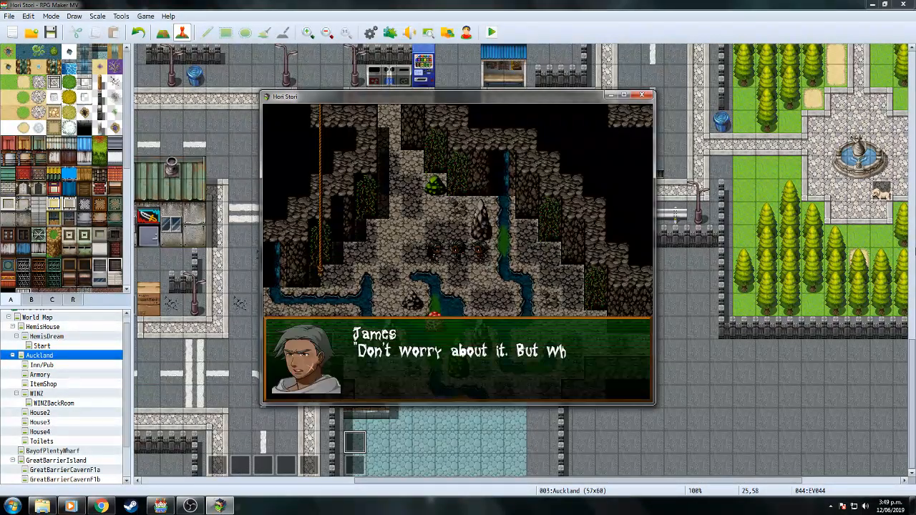
key("Return")
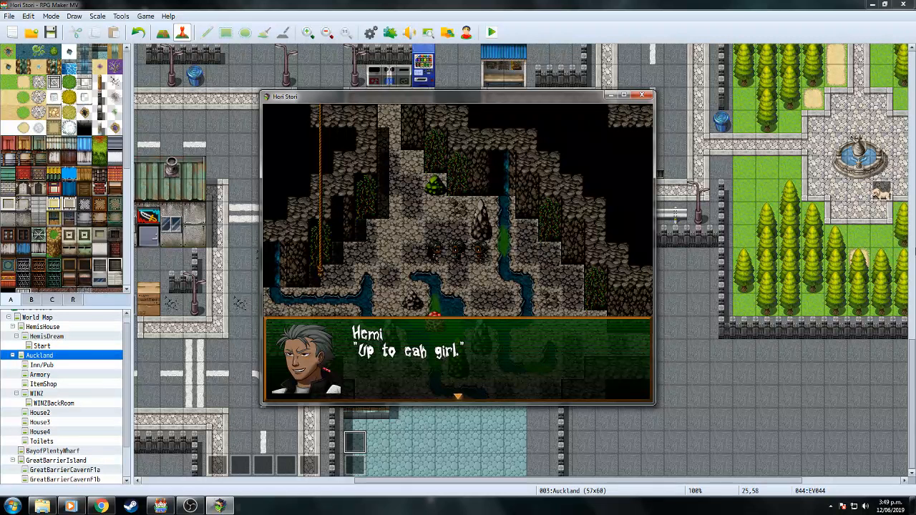
key("Return")
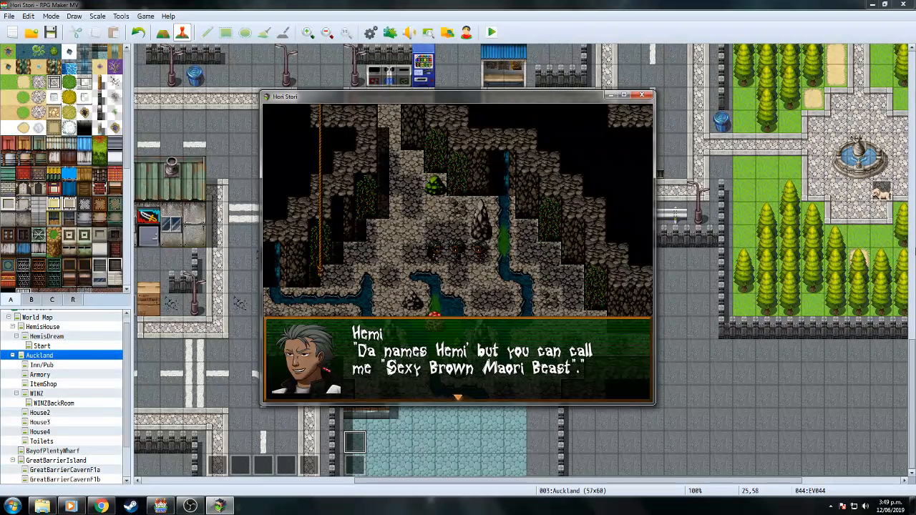
key("Return")
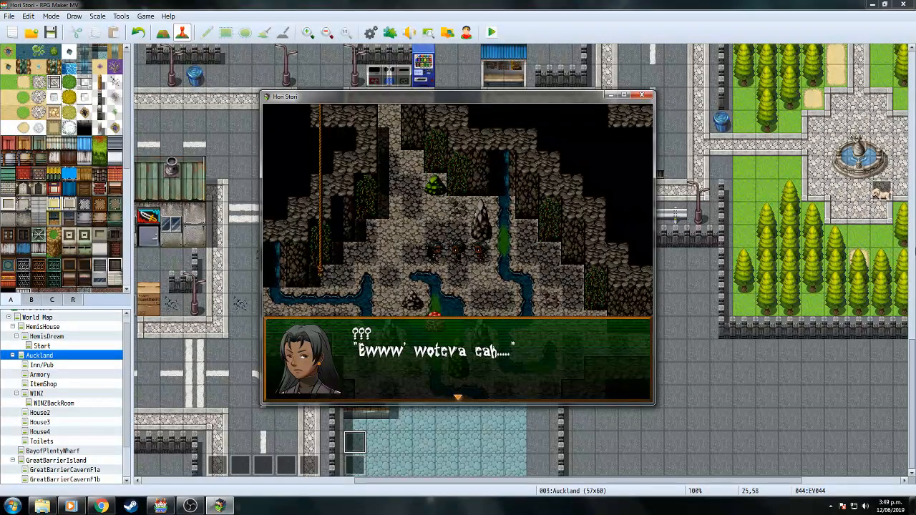
Advance through James's questions, the stranger's answers and farewell, until the healing offer plays.
key("Return")
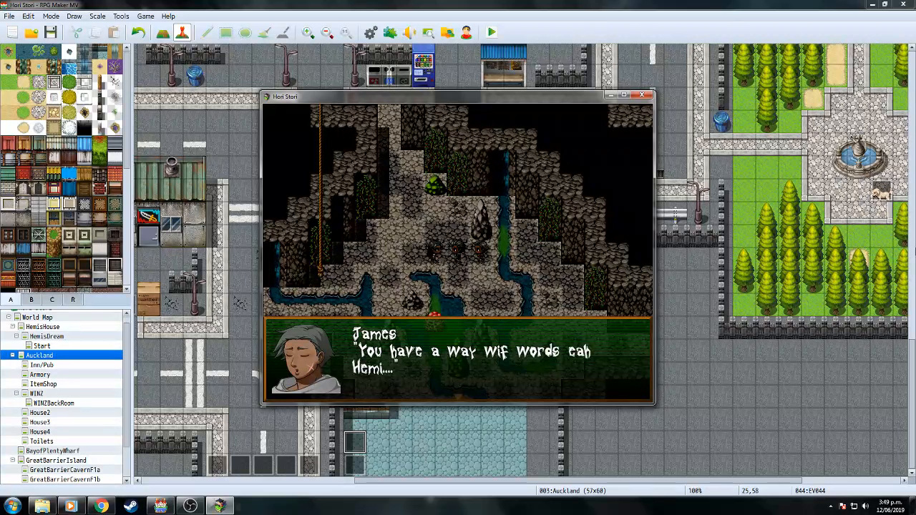
key("Return")
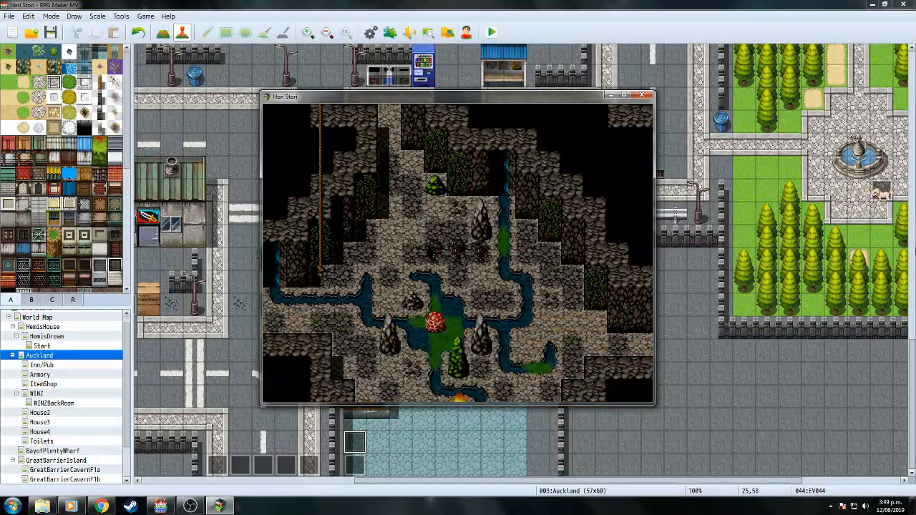
key("Return")
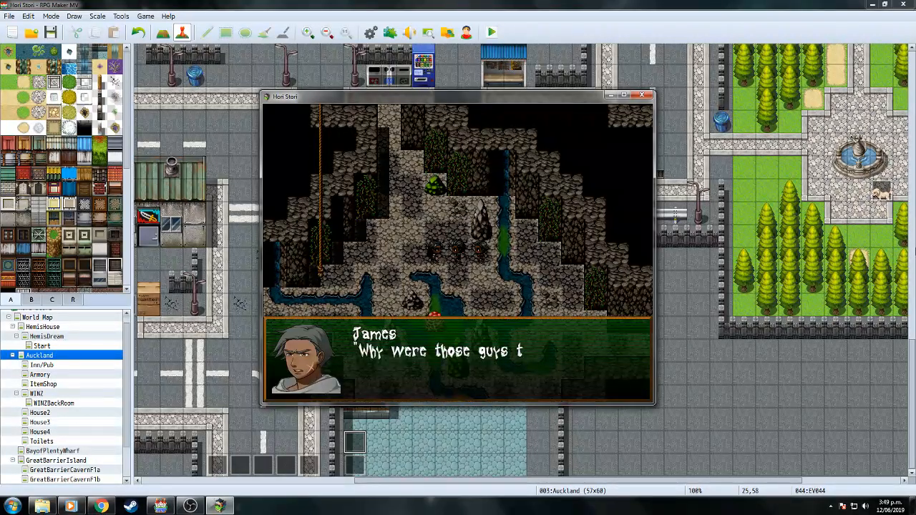
key("Return")
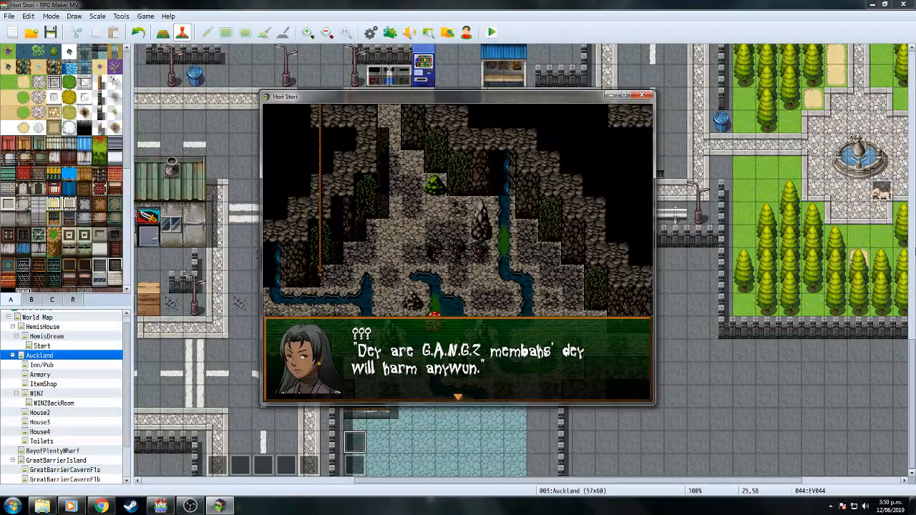
key("Return")
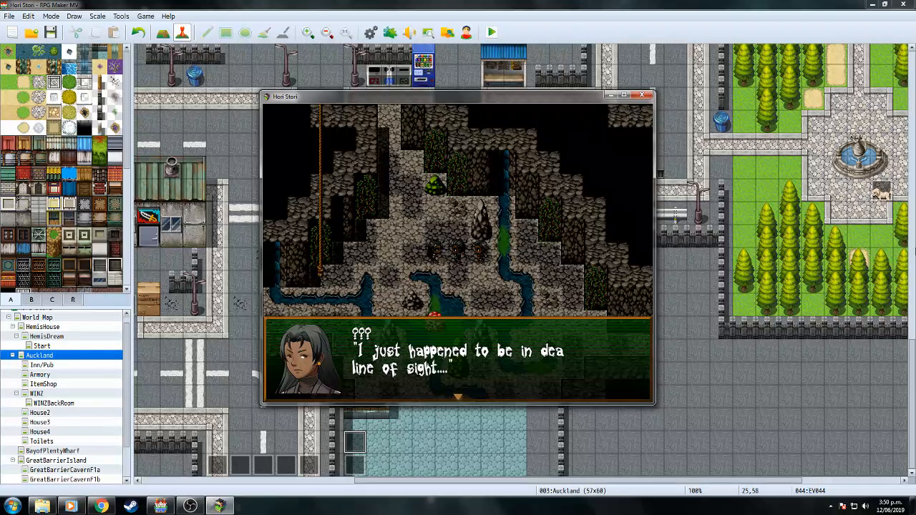
key("Return")
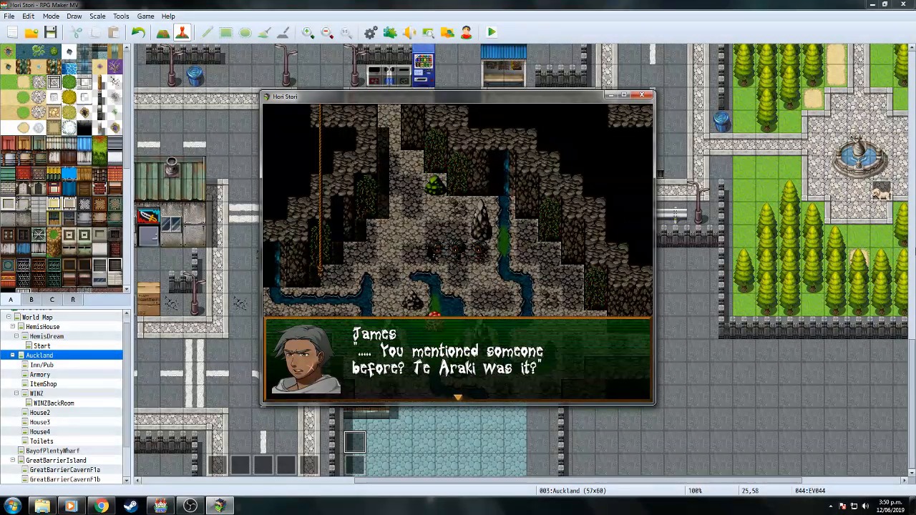
key("Return")
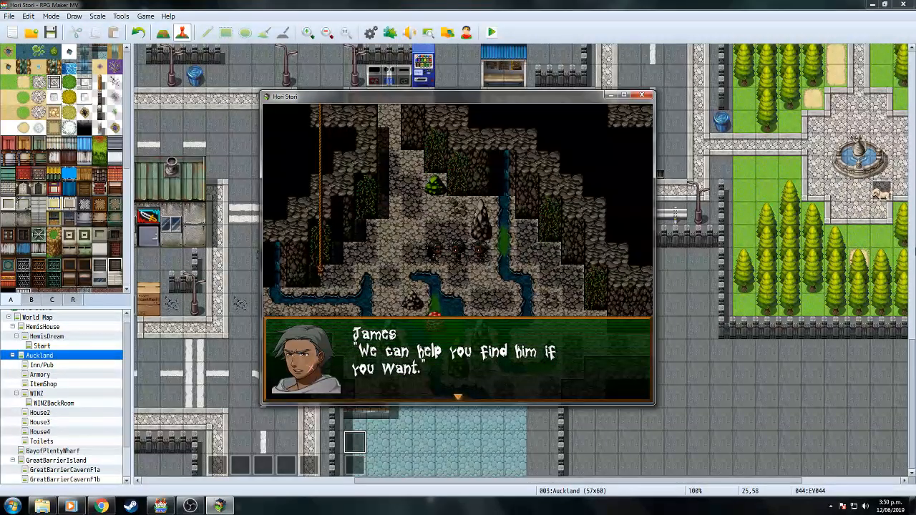
key("Return")
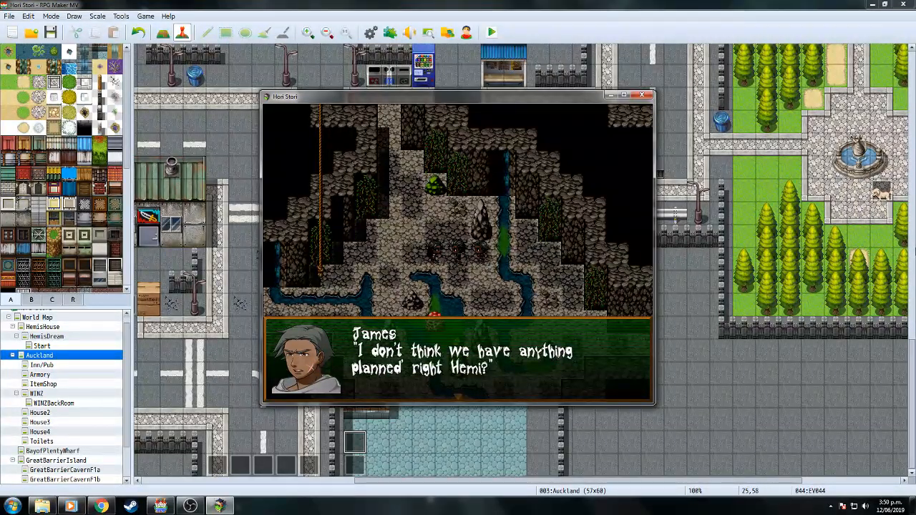
key("Return")
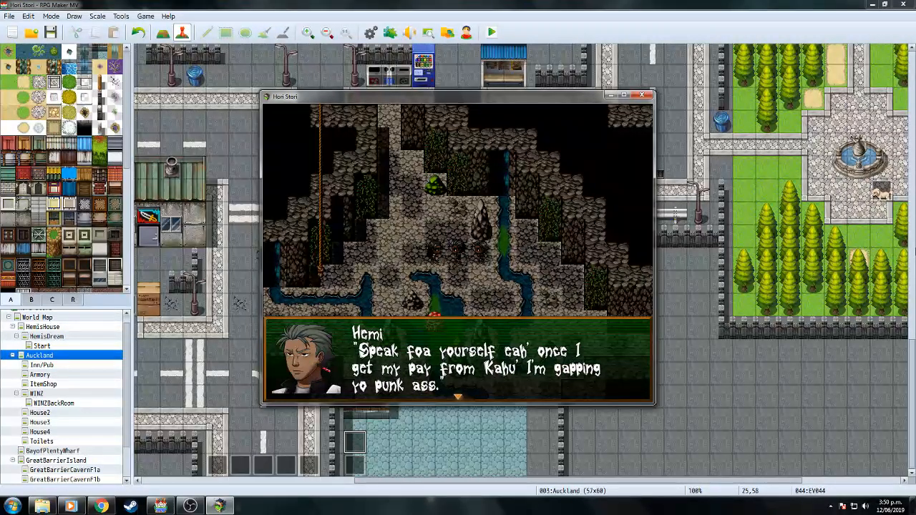
key("Return")
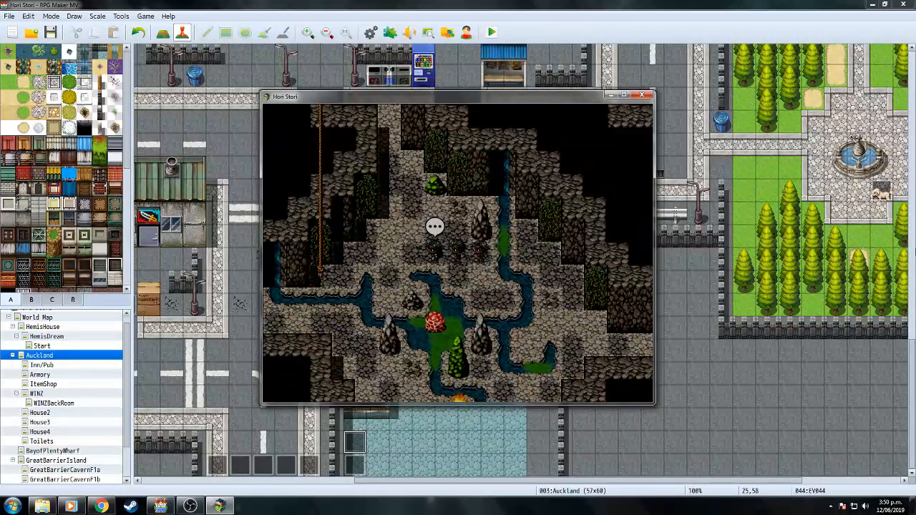
key("Return")
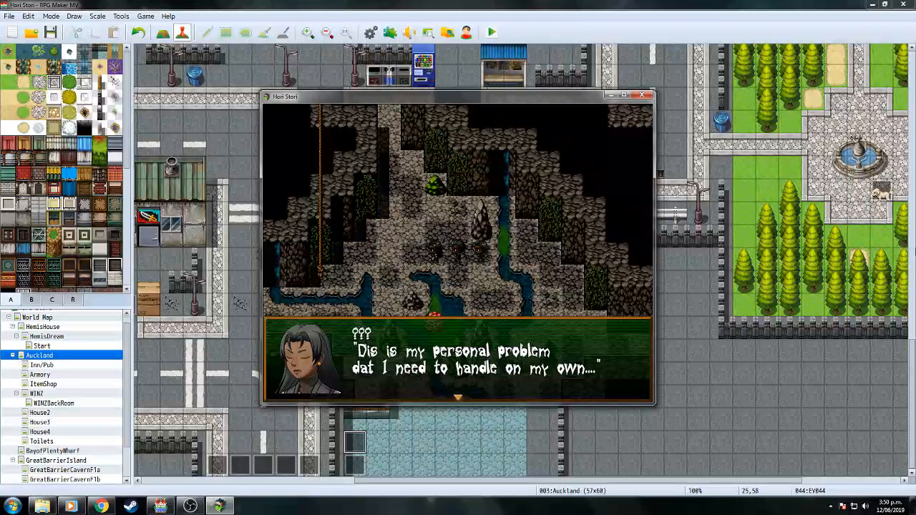
key("Return")
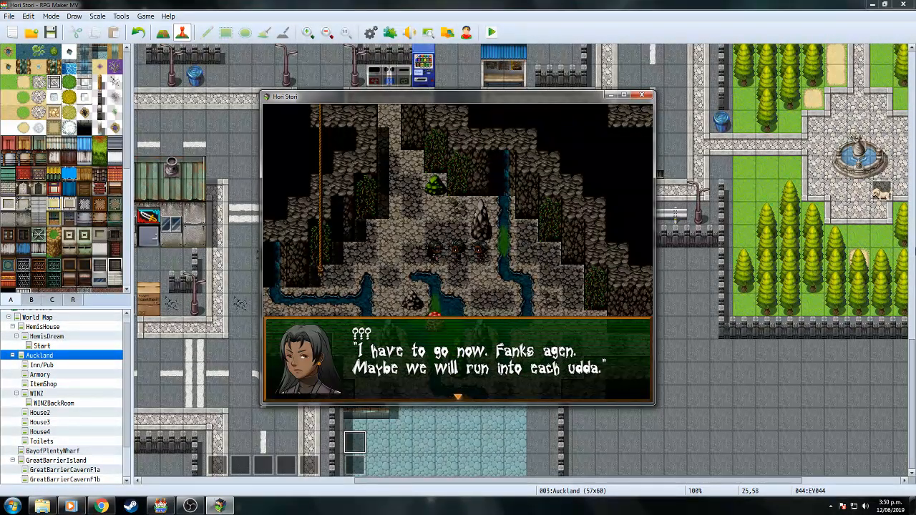
key("Return")
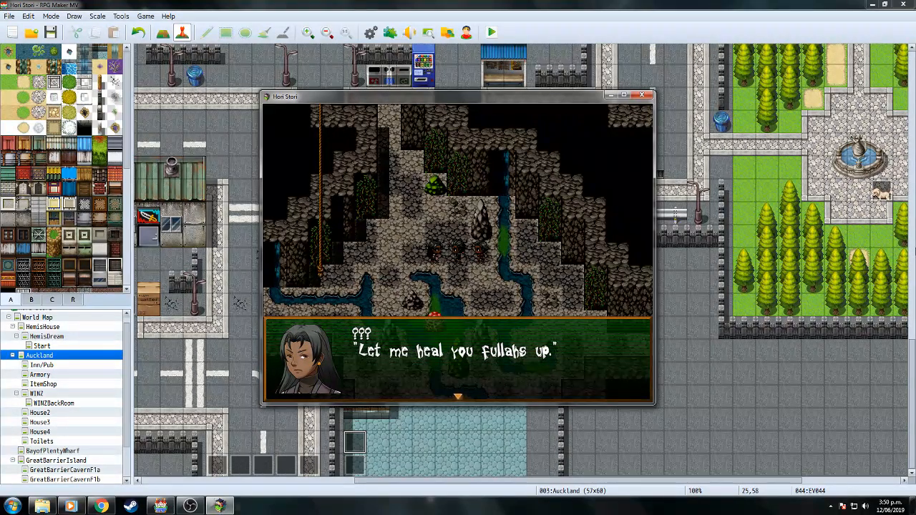
key("Return")
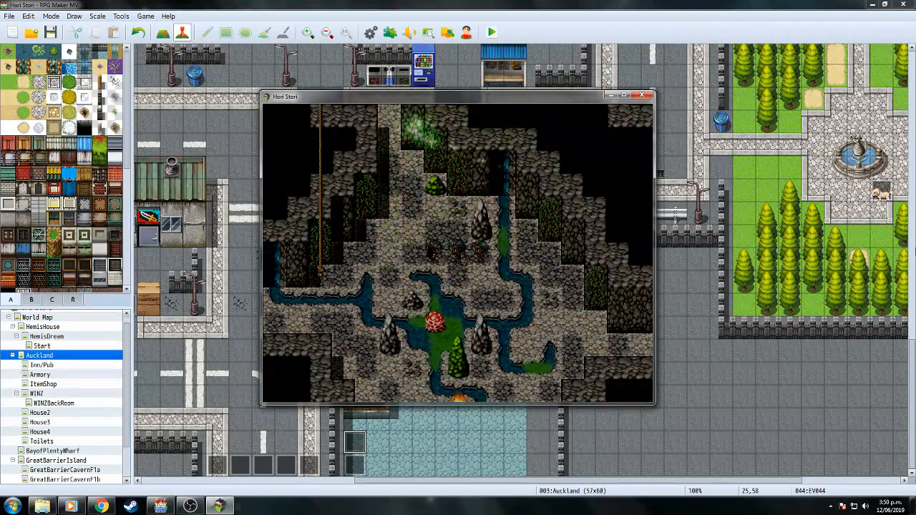
Advance James and Hemi's conversation about Shane through to James's "let's carry on".
key("Return")
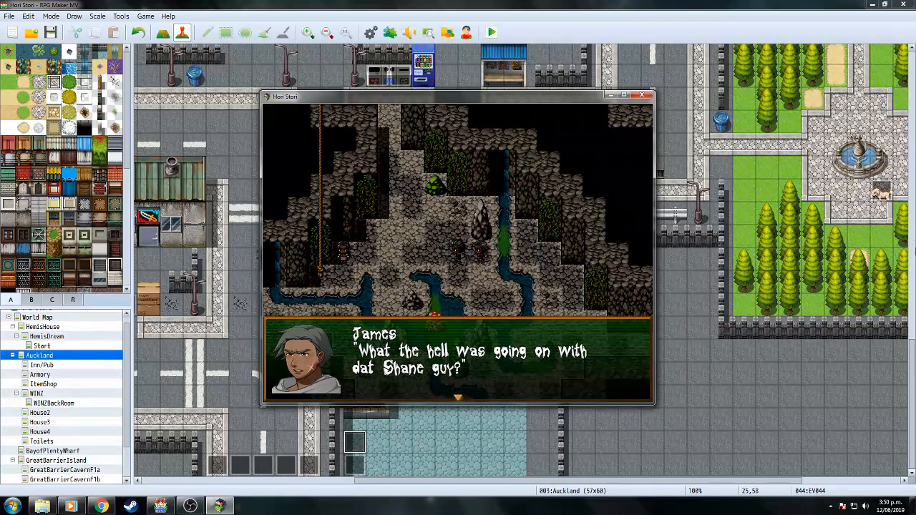
key("Return")
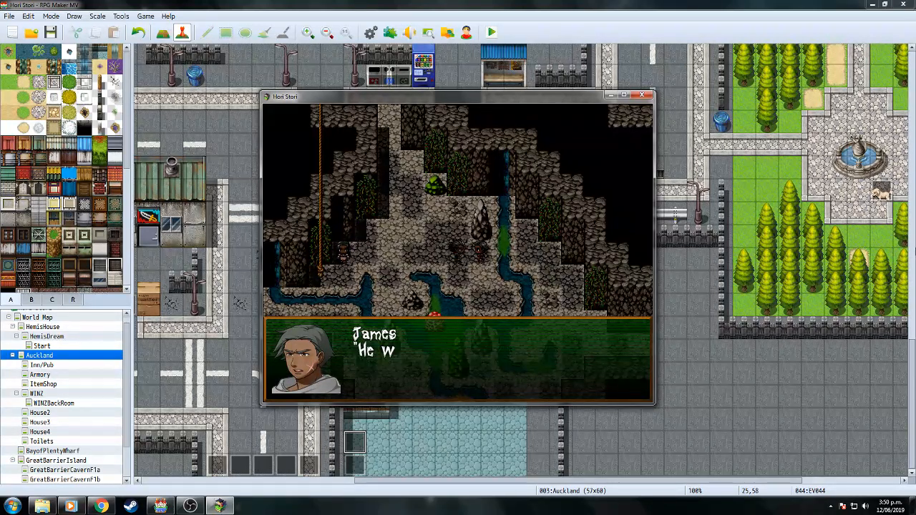
key("Return")
key("Return")
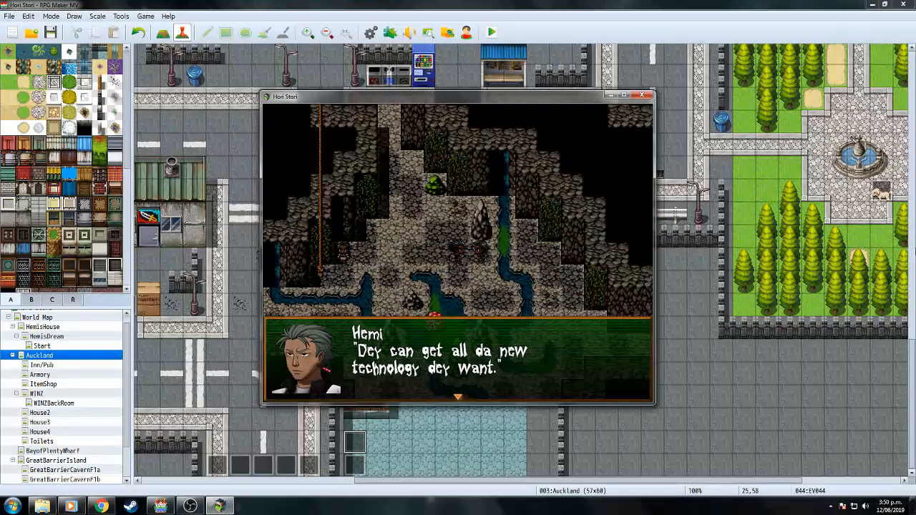
key("Return")
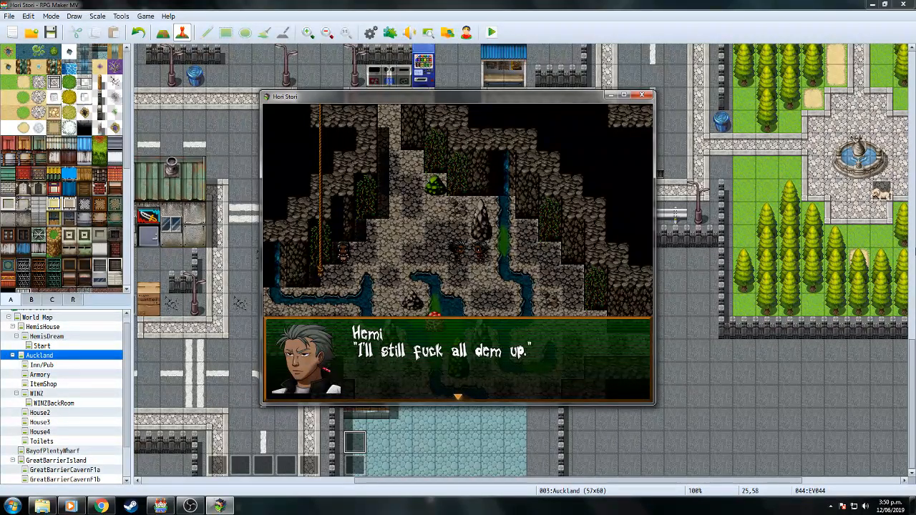
key("Return")
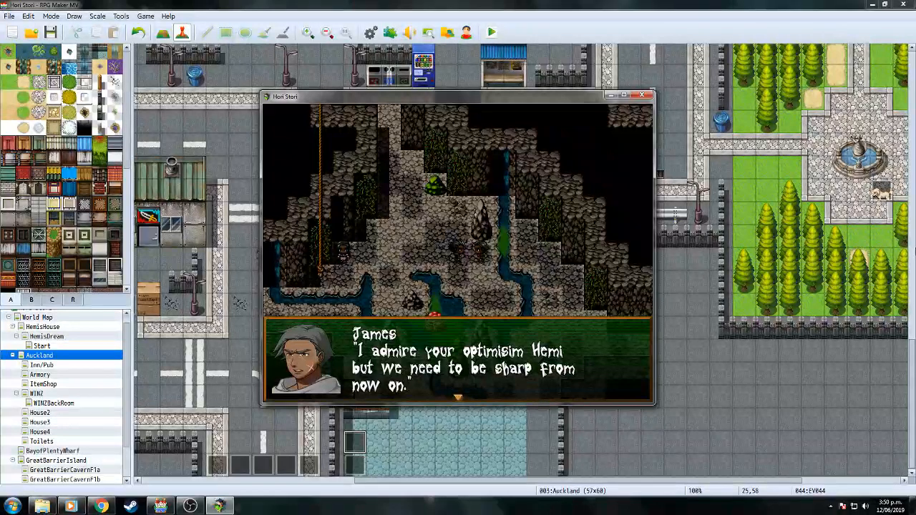
key("Return")
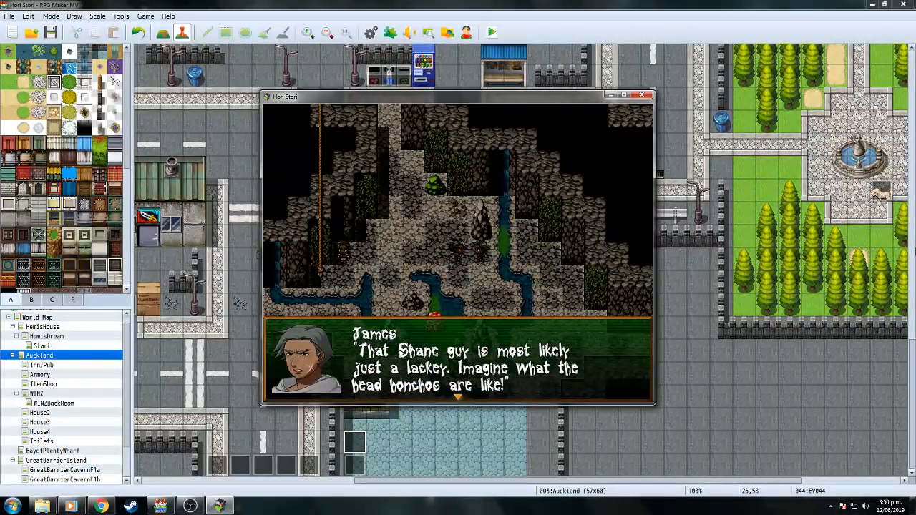
key("Return")
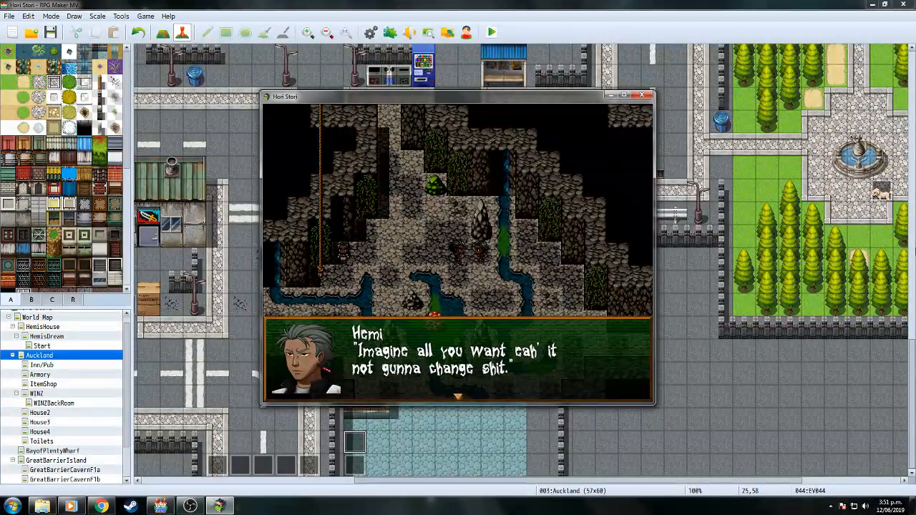
key("Return")
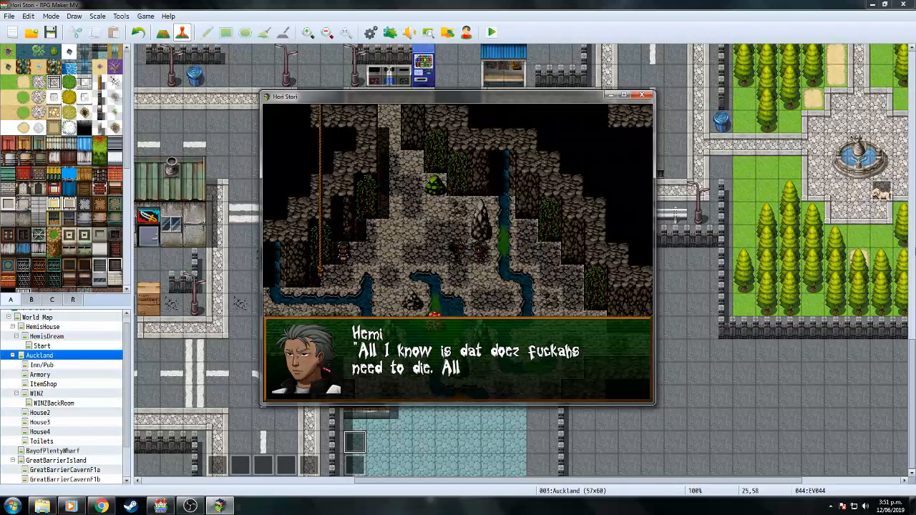
key("Return")
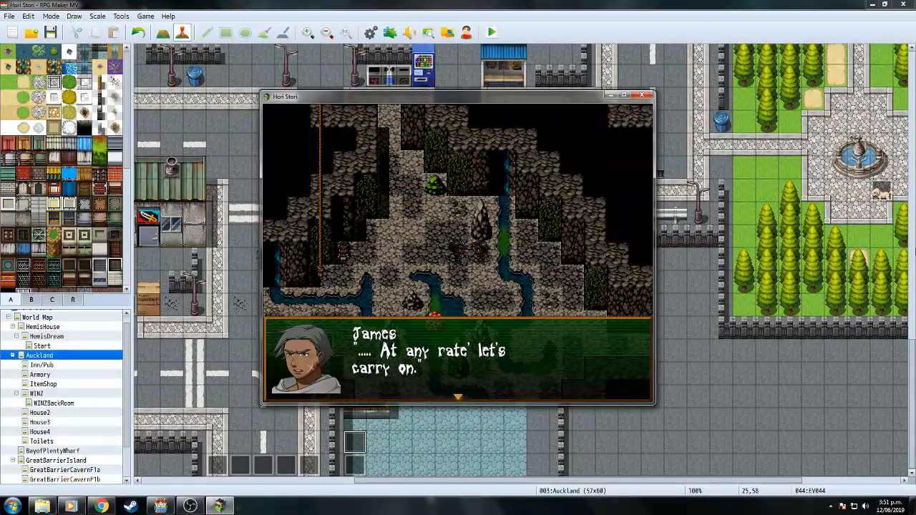
key("Return")
Open the in-game Save screen, back out, walk the party around, and close the playtest.
key("Left")
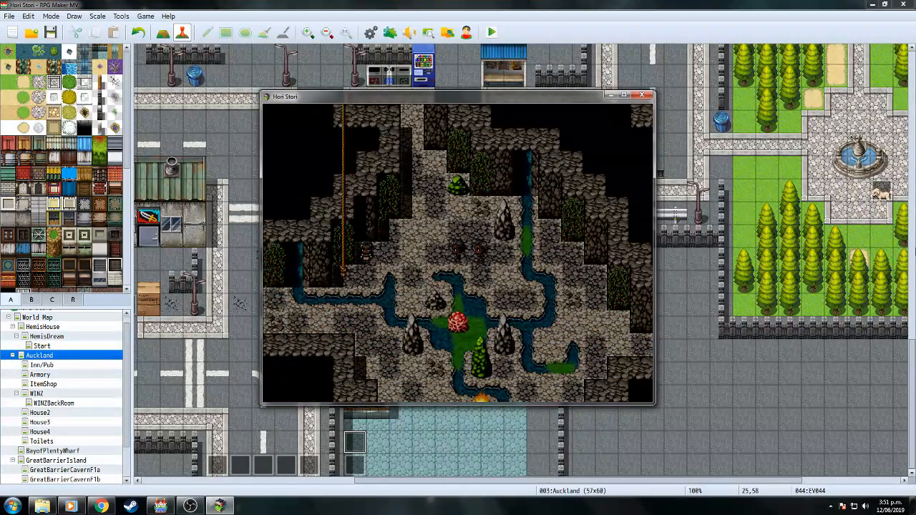
key("Escape")
key("Up")
key("Up")
key("Return")
key("Return")
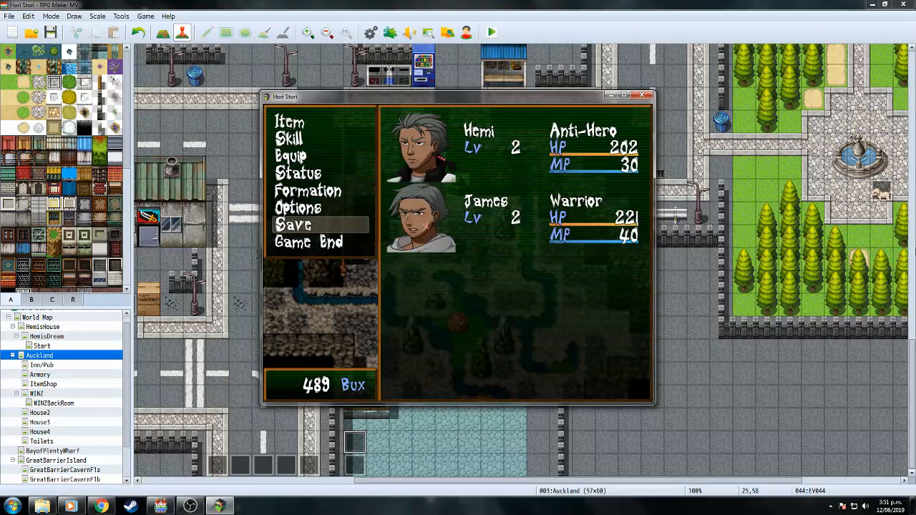
key("Escape")
key("Right")
key("Right")
key("Right")
key("Left")
key("Left")
key("Left")
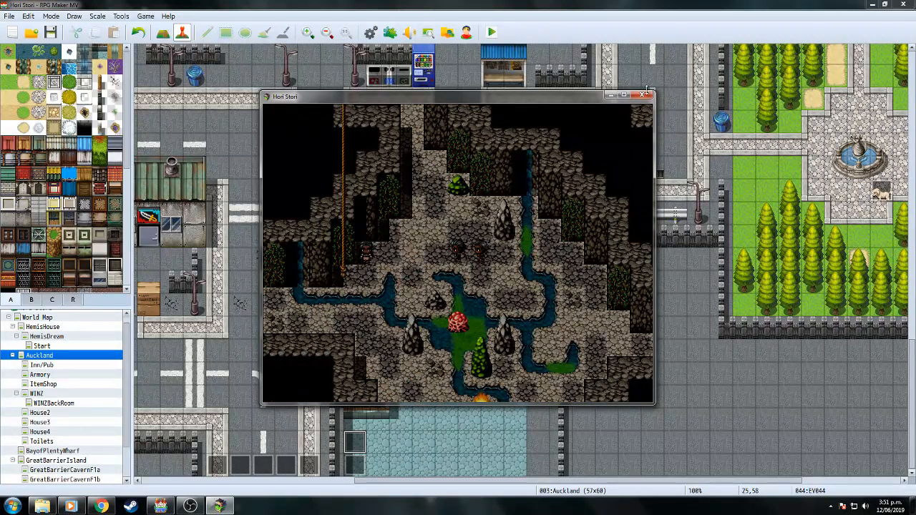
left_click(644, 94)
Switch to the GreatBarrierCavernF3a map and check both pages of event EV019.
scroll(126, 383, "down", 2)
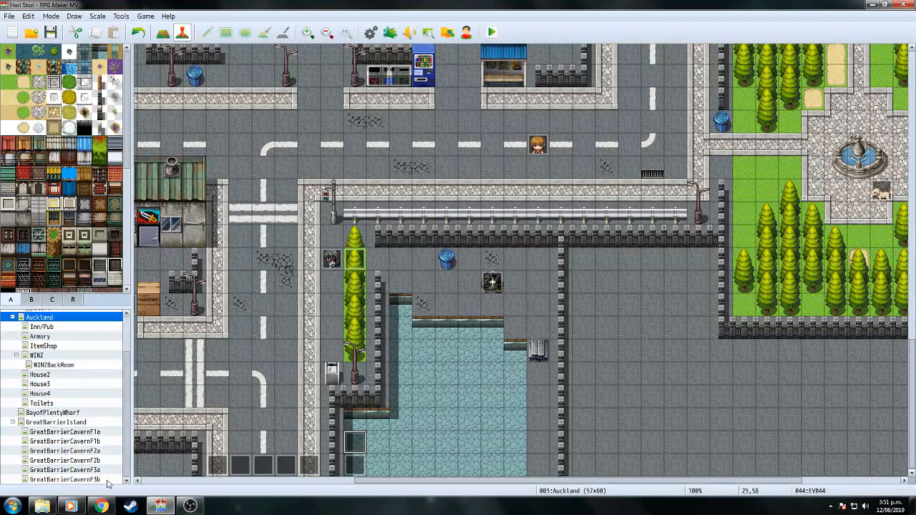
left_click(106, 481)
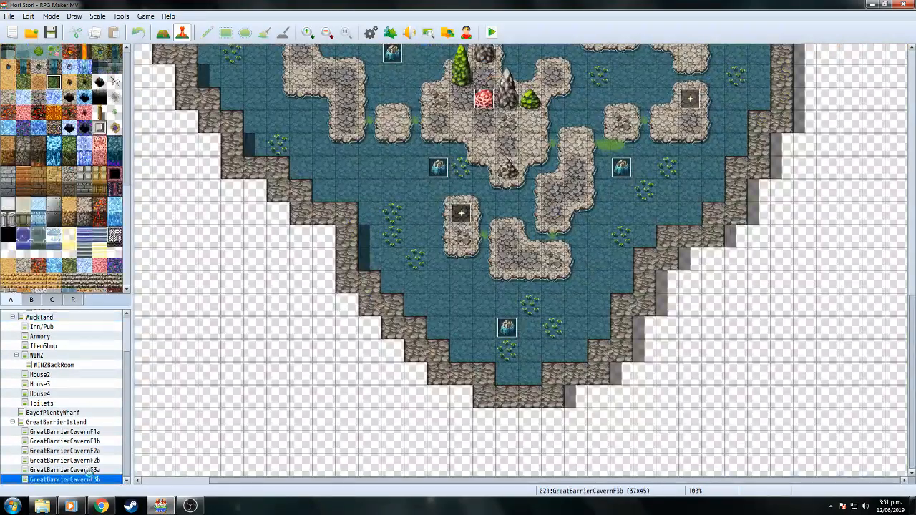
left_click(87, 470)
double_click(358, 293)
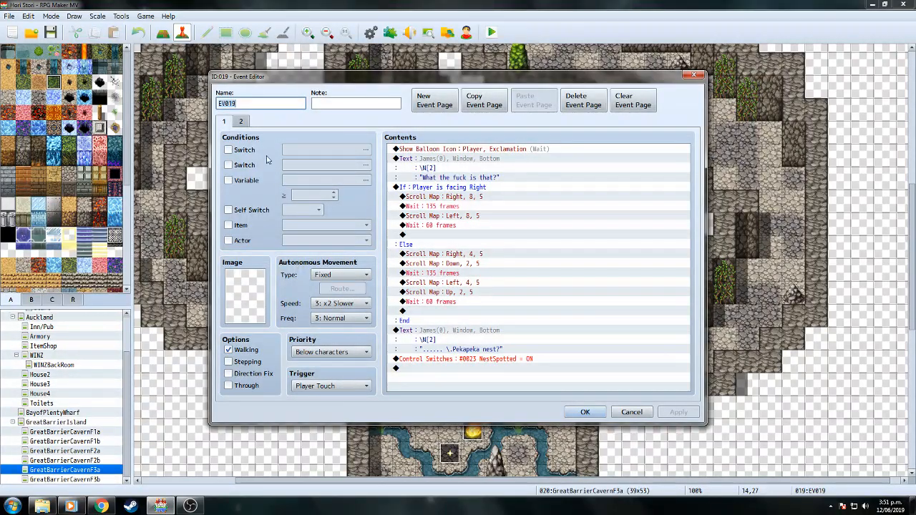
left_click(242, 122)
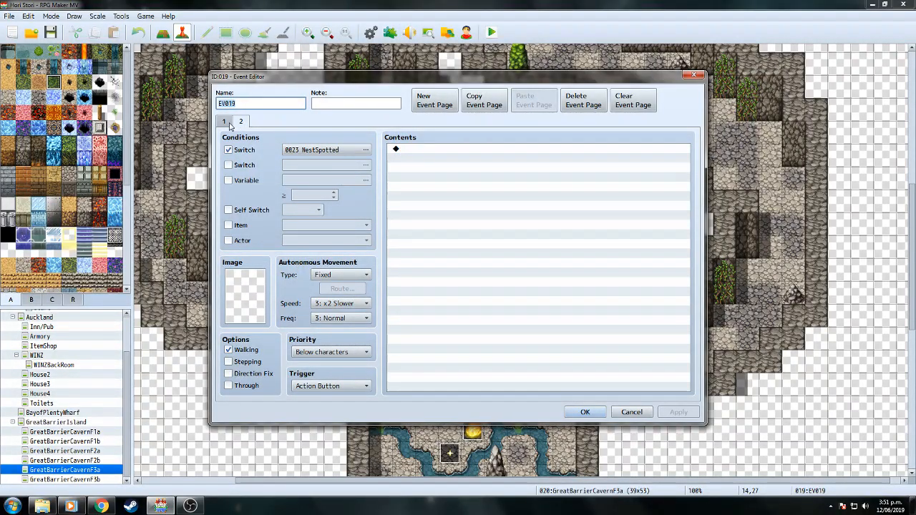
left_click(226, 123)
left_click(586, 413)
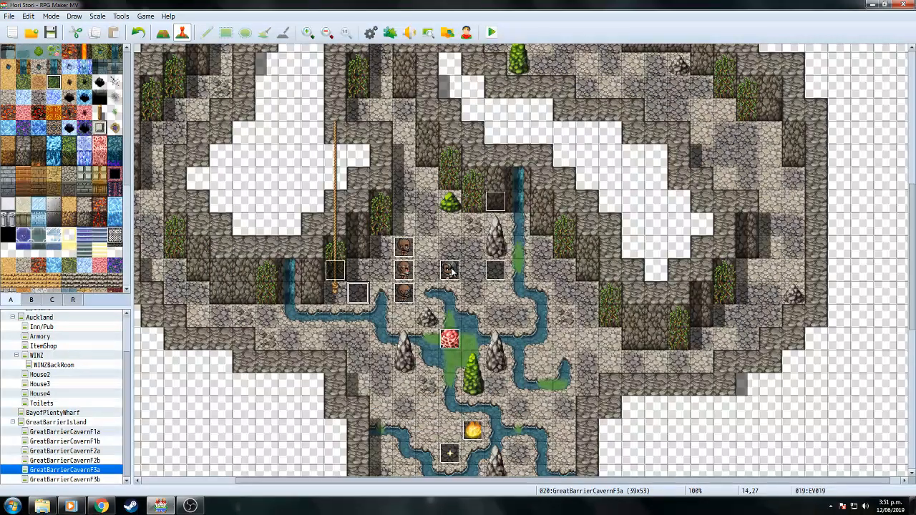
In EV017, move Tania's Through ON step above Speed : 5 and save the event.
double_click(497, 272)
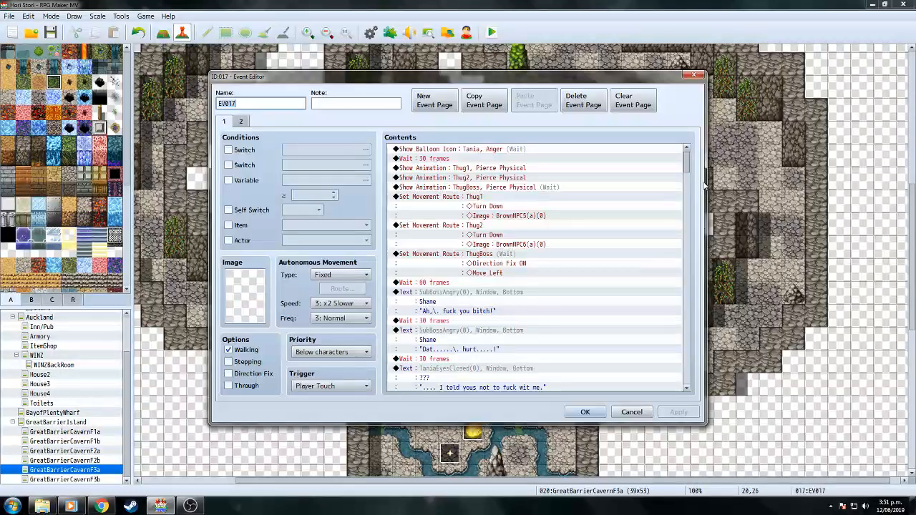
left_click_drag(686, 167, 695, 328)
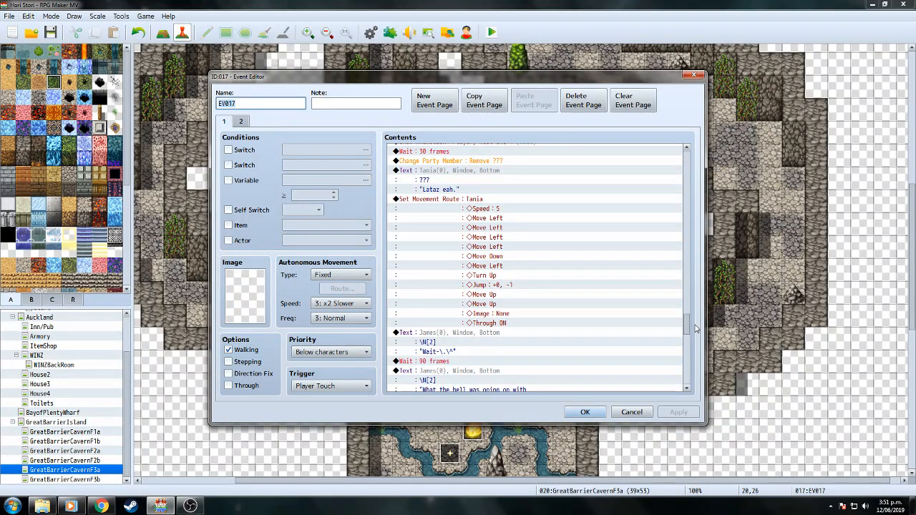
left_click(480, 207)
right_click(480, 208)
left_click(494, 226)
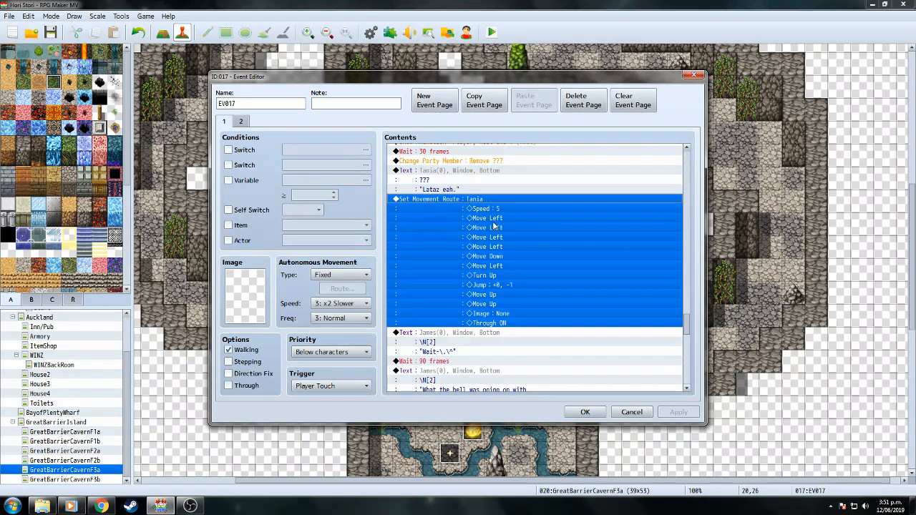
left_click(339, 291)
right_click(339, 292)
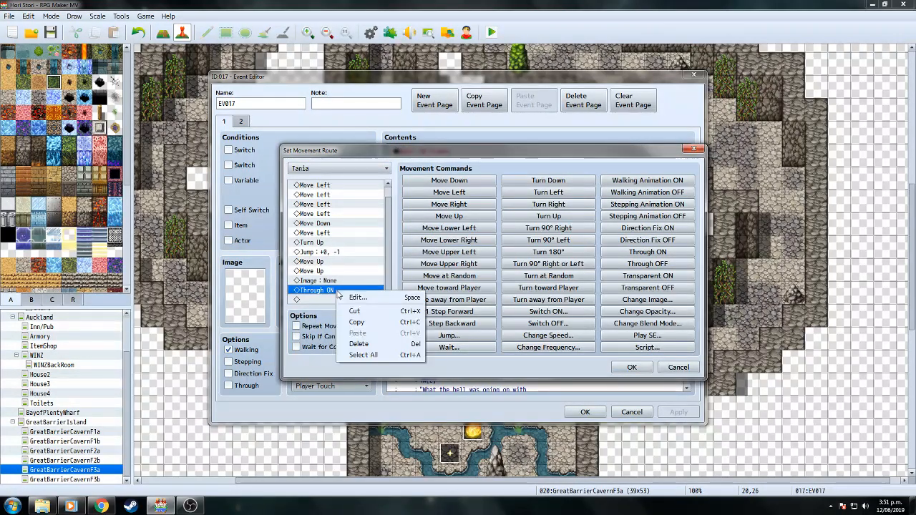
left_click(355, 312)
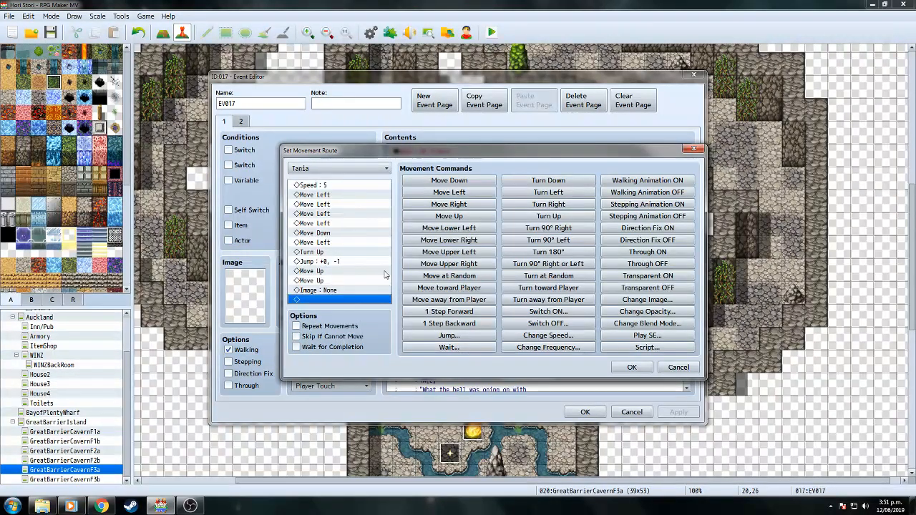
left_click(339, 187)
right_click(335, 186)
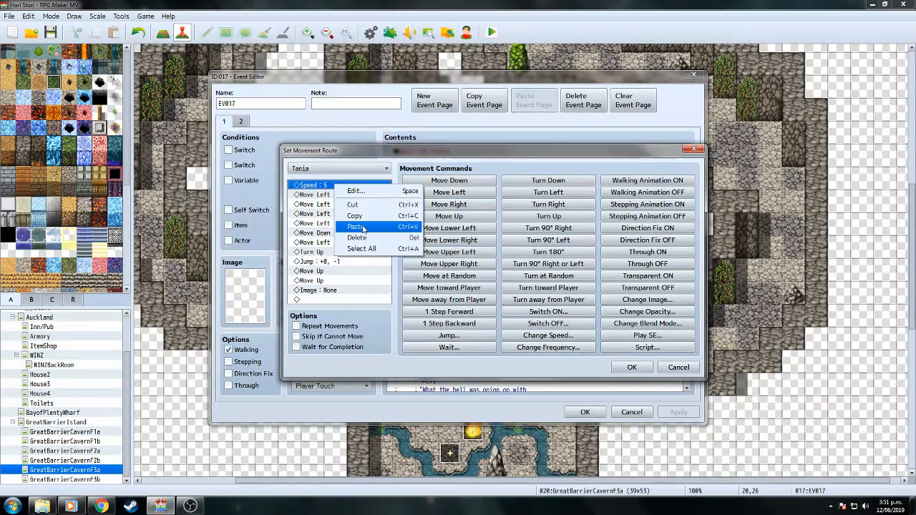
left_click(363, 228)
left_click(632, 369)
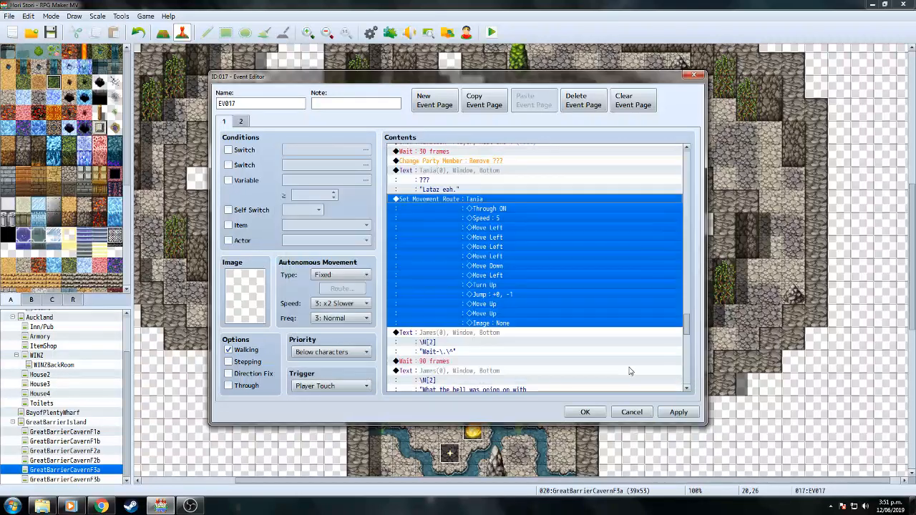
left_click(585, 413)
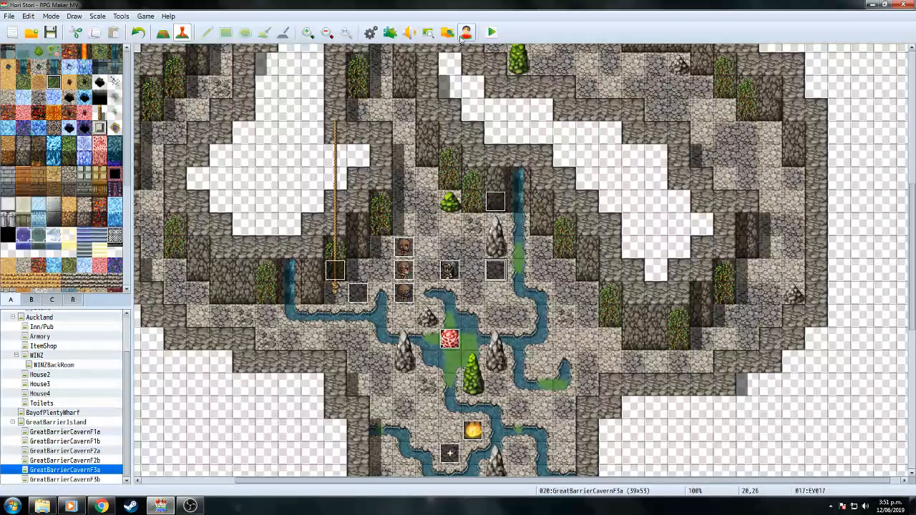
Start a playtest and continue from save File 9.
left_click(492, 36)
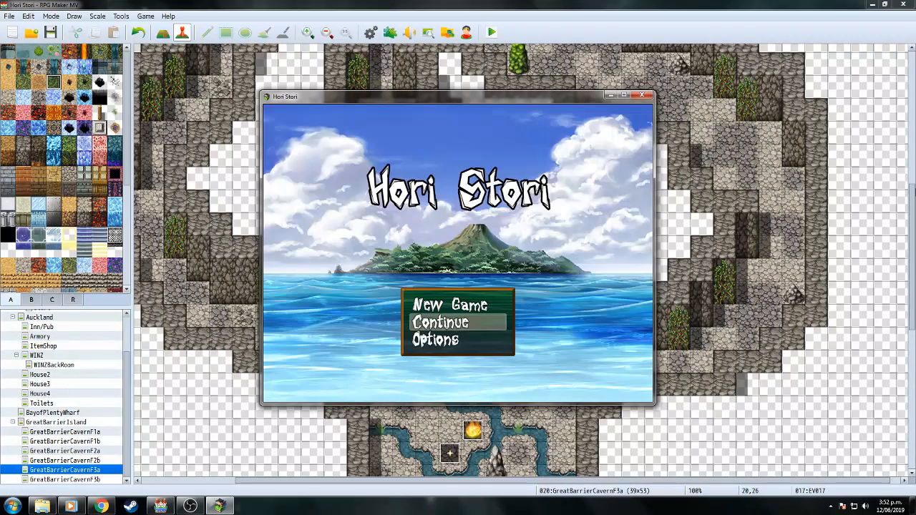
key("Return")
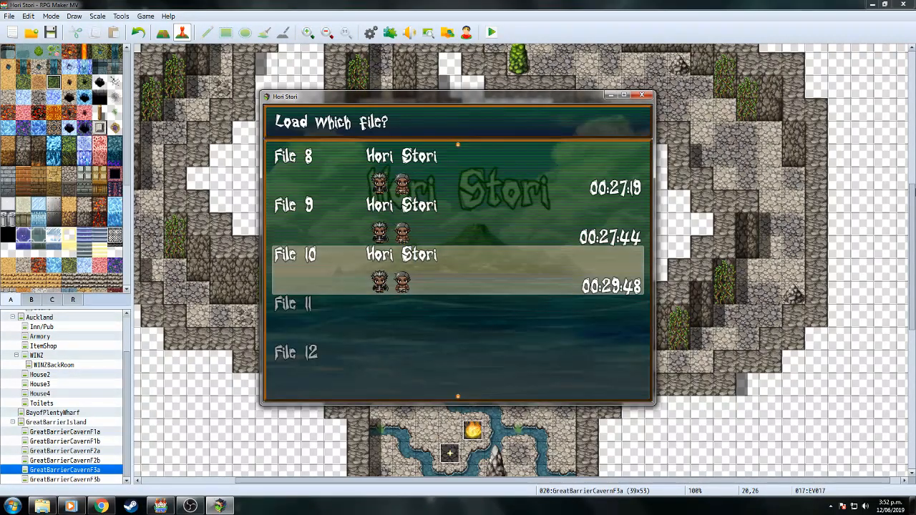
key("Up")
key("Return")
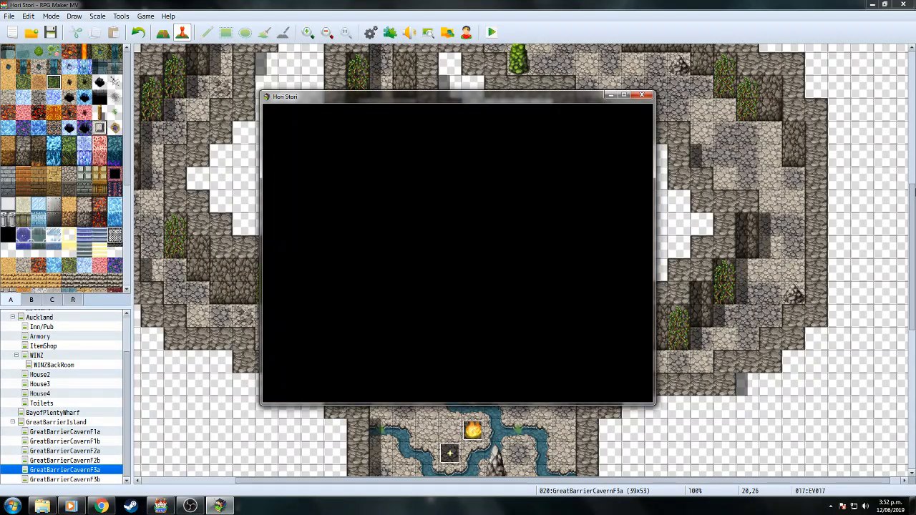
Use a Health Herb on Hemi from the in-game Item menu and return to the cavern map.
key("Escape")
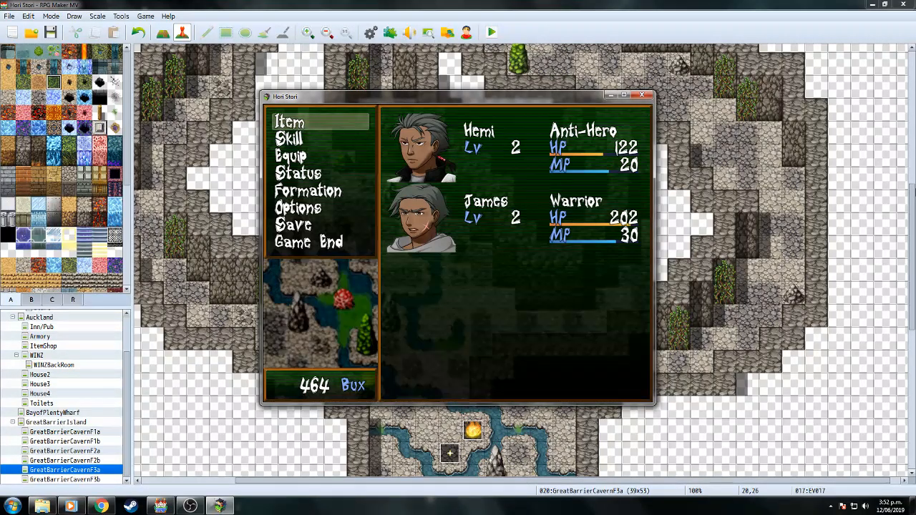
key("Return")
key("Return")
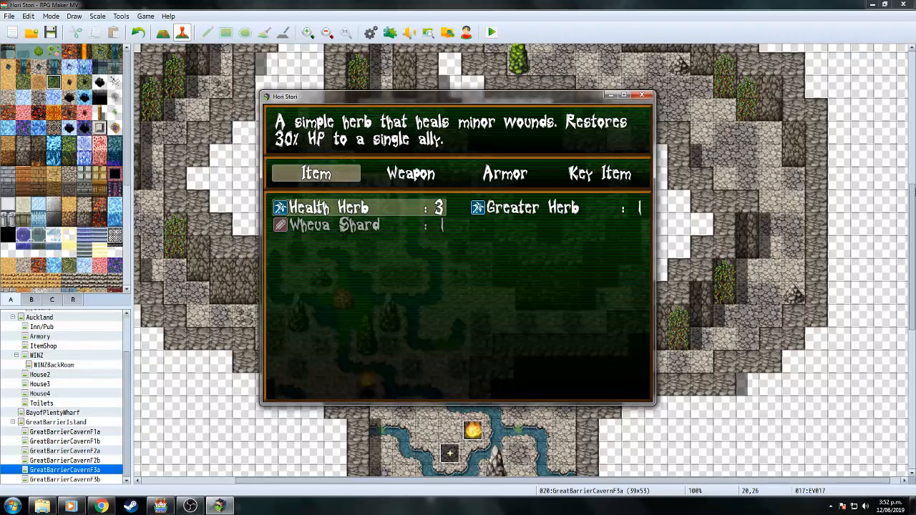
key("Return")
key("Up")
key("Return")
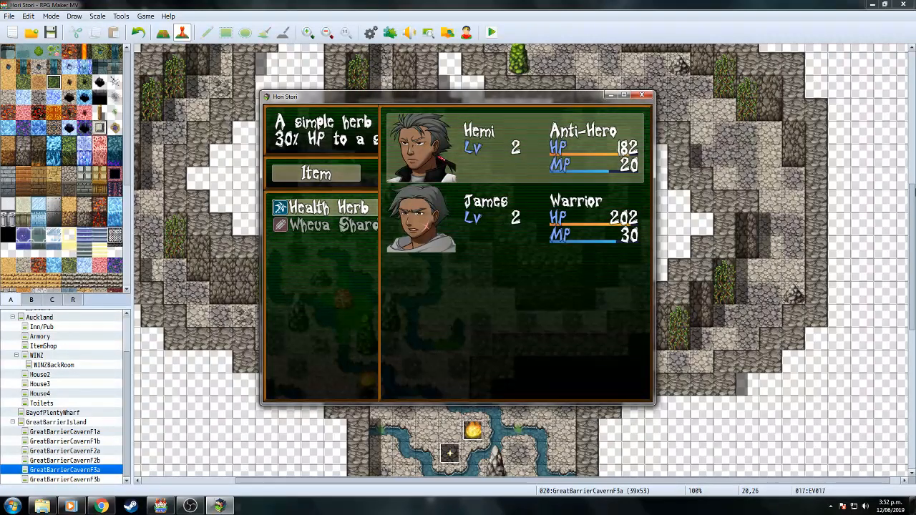
key("Escape")
key("Escape")
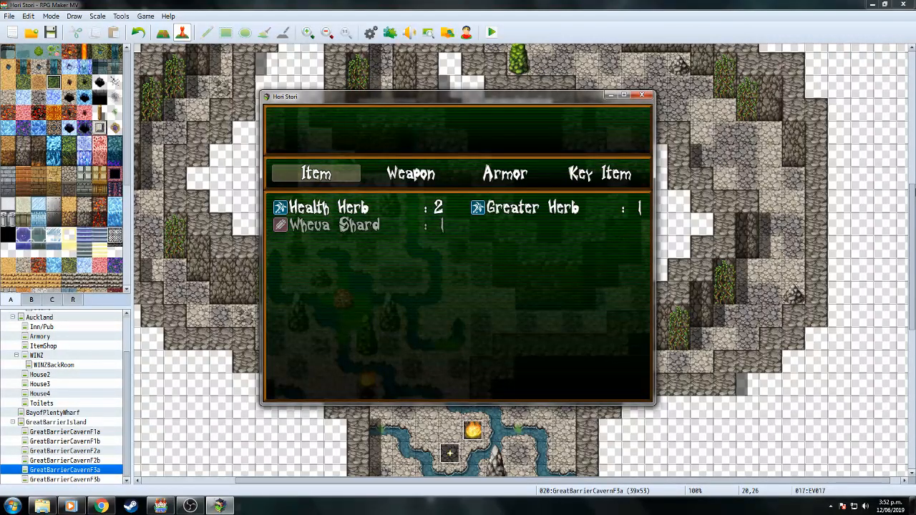
key("Return")
key("Return")
key("Escape")
key("Escape")
key("Escape")
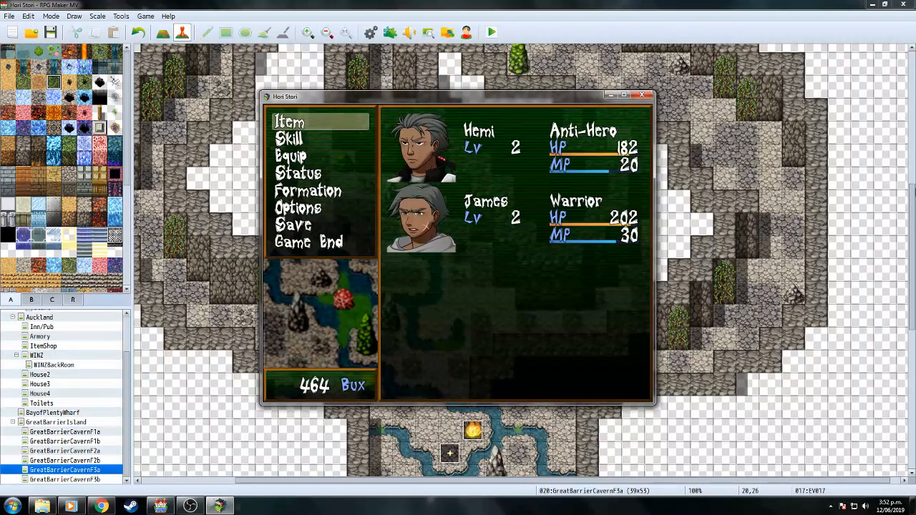
key("Escape")
Walk into the thugs' cutscene, advance to Shane's "Dat...... hurt.....!" line, and close the test.
key("Up")
key("Left")
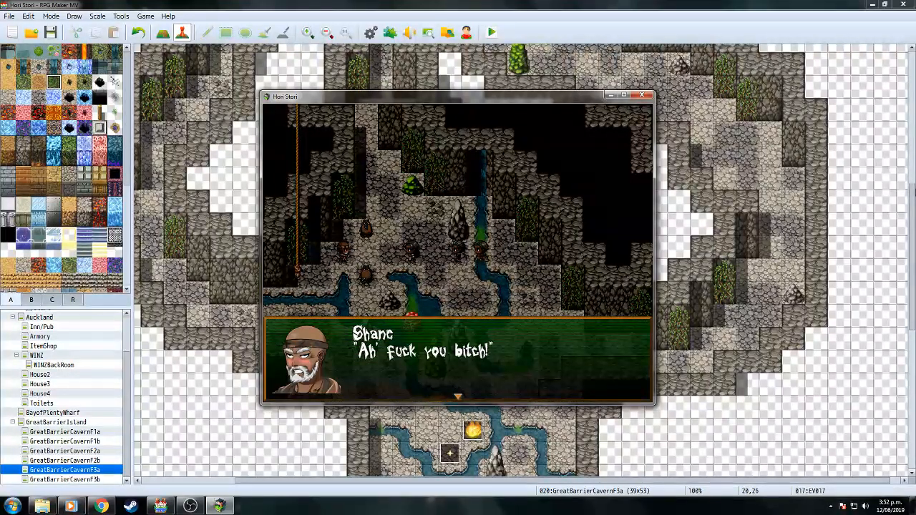
key("Return")
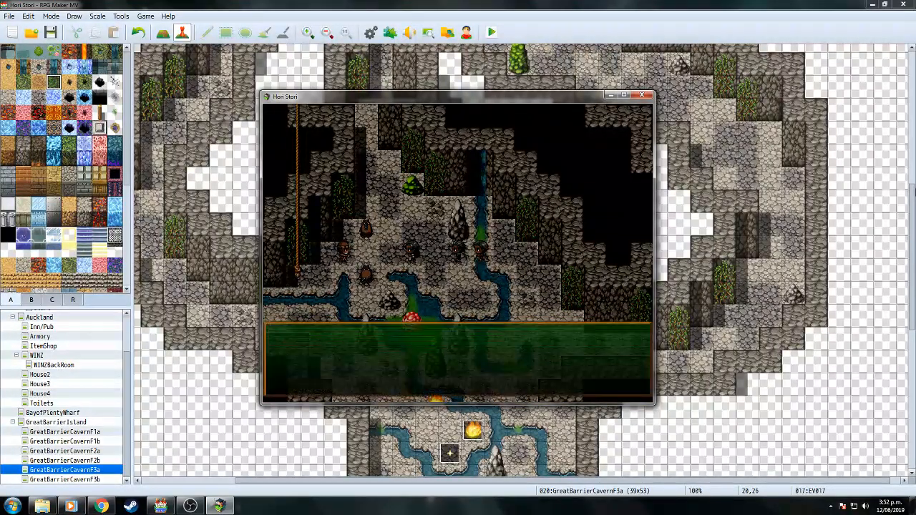
left_click(642, 95)
In EV017's ThugBoss movement route, insert a Change Speed step set to 2: x4 Slower.
double_click(510, 271)
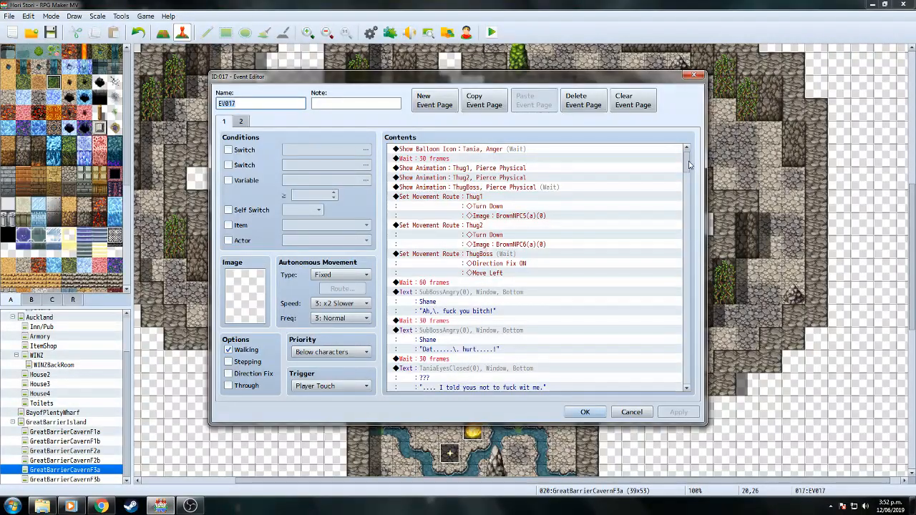
scroll(689, 165, "down", 1)
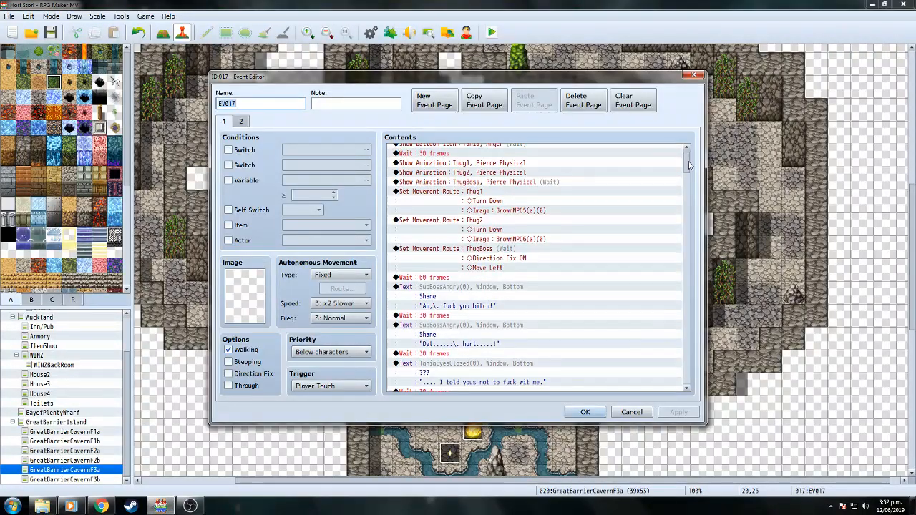
left_click(509, 254)
right_click(510, 252)
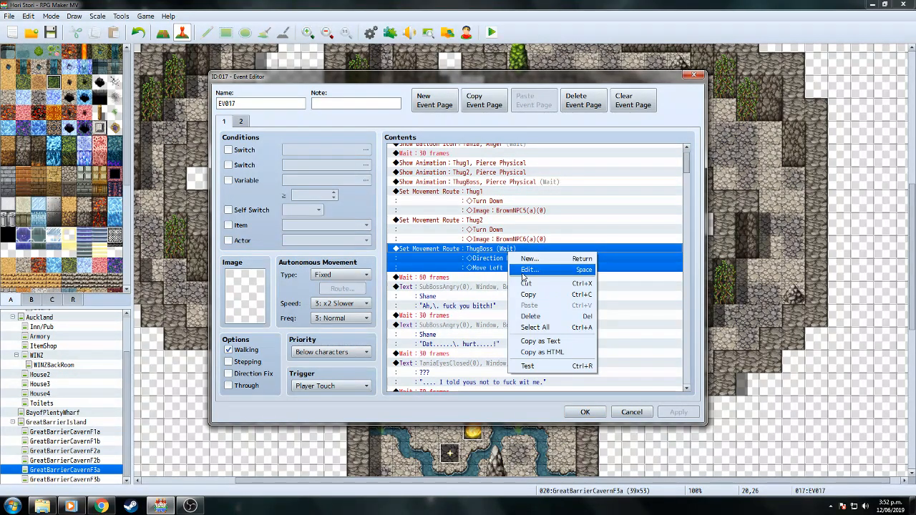
left_click(519, 270)
left_click(319, 187)
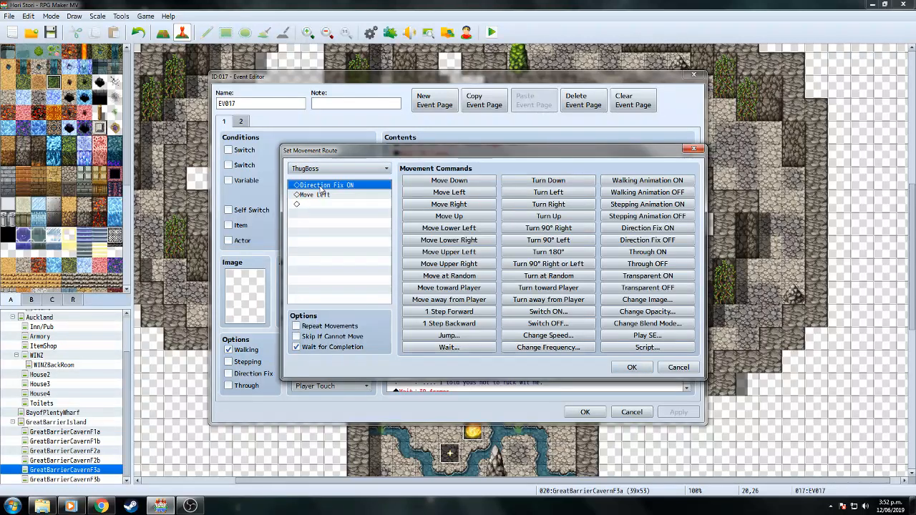
left_click(547, 335)
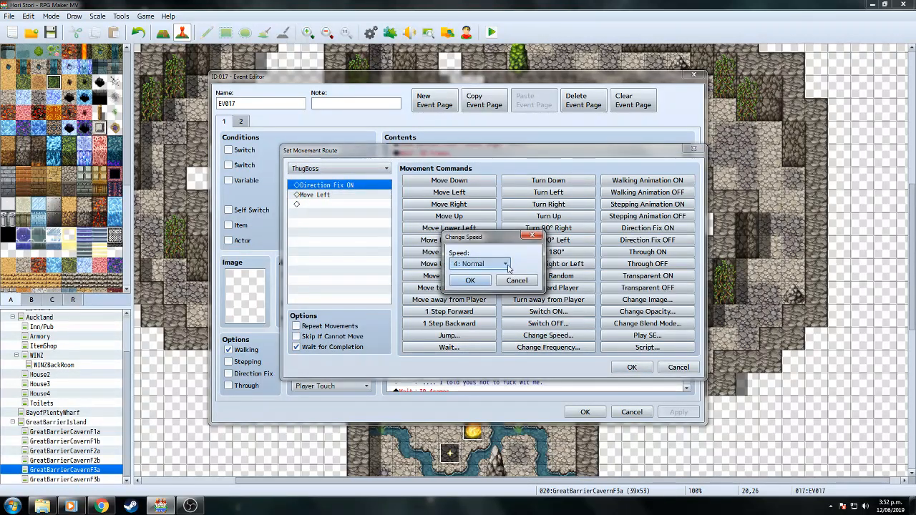
left_click(505, 264)
left_click(496, 289)
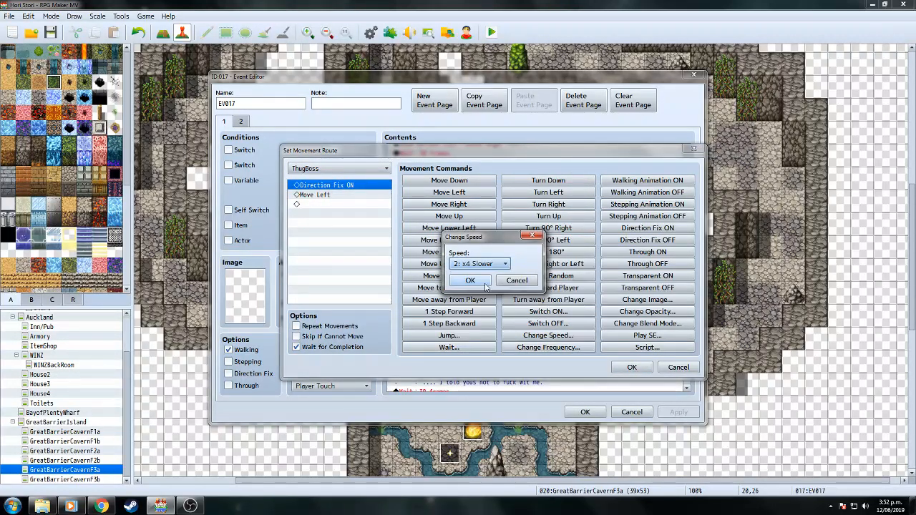
left_click(470, 281)
Append Speed : 4 to the route's end, keep the event, and start a playtest with saving.
left_click(312, 215)
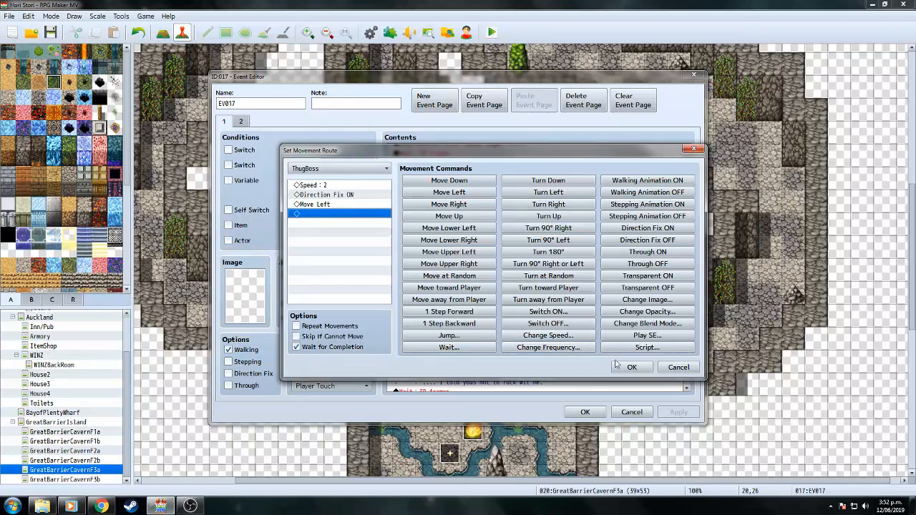
left_click(577, 337)
left_click(472, 281)
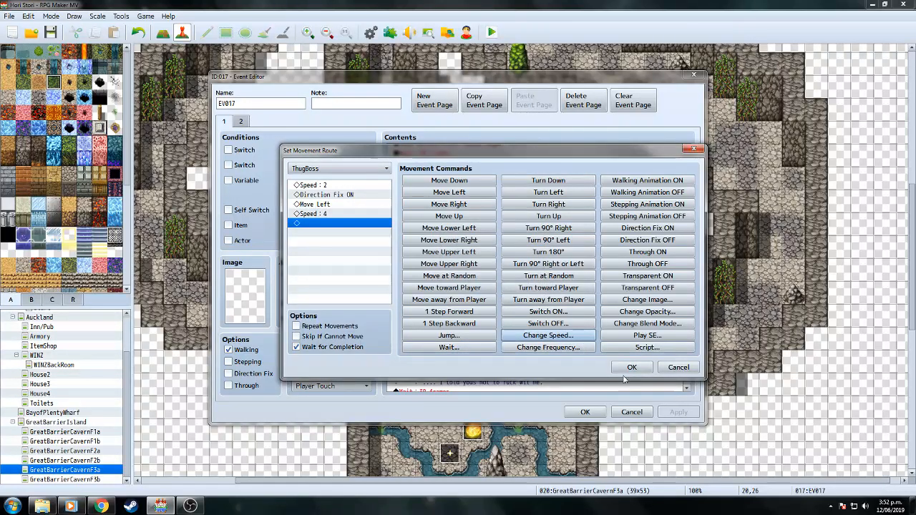
left_click(631, 368)
left_click(584, 410)
left_click(492, 33)
left_click(417, 266)
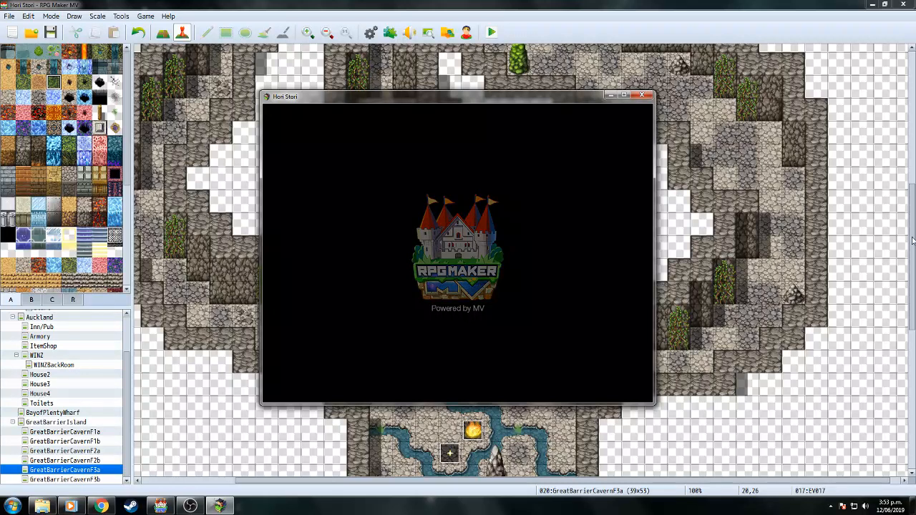
Continue from save File 9 and walk the party into the cave cutscene.
key("Return")
key("Up")
key("Return")
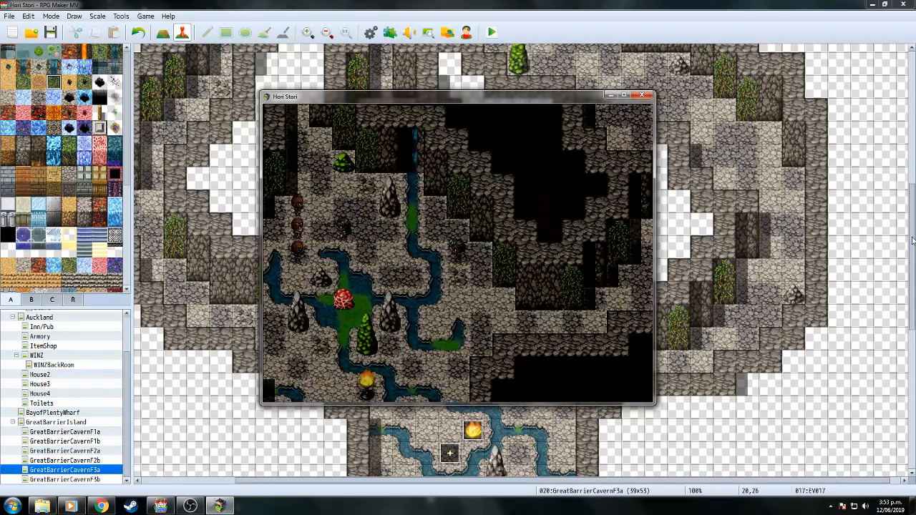
key("Up")
key("Left")
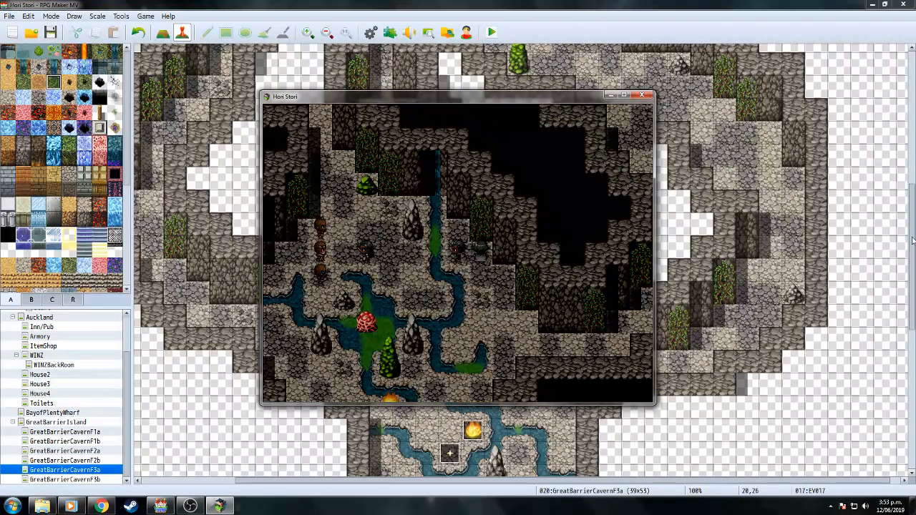
key("Left")
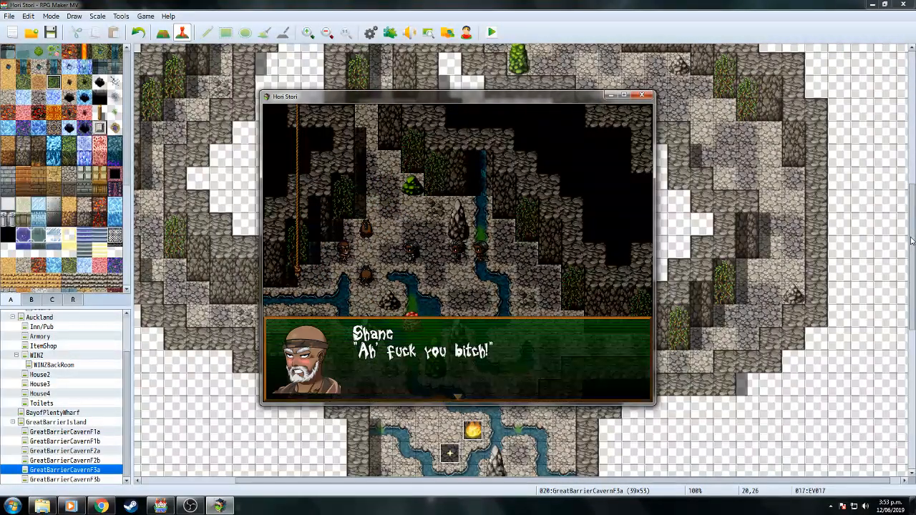
Advance through Shane's, the stranger's and Hemi's lines until James's line leads into battle.
key("Return")
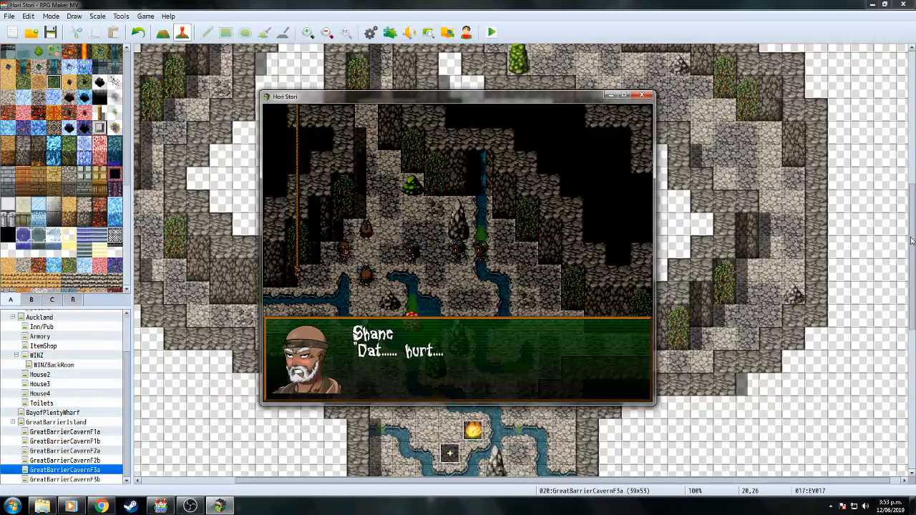
key("Return")
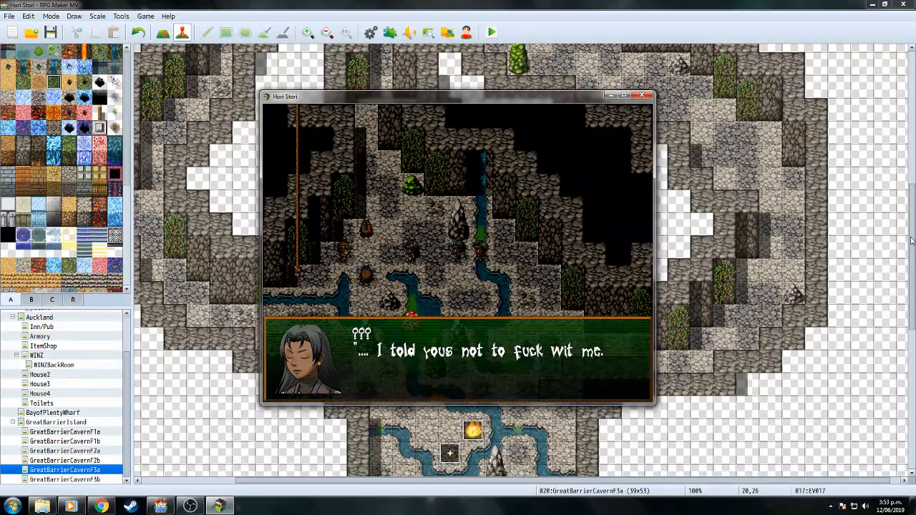
key("Return")
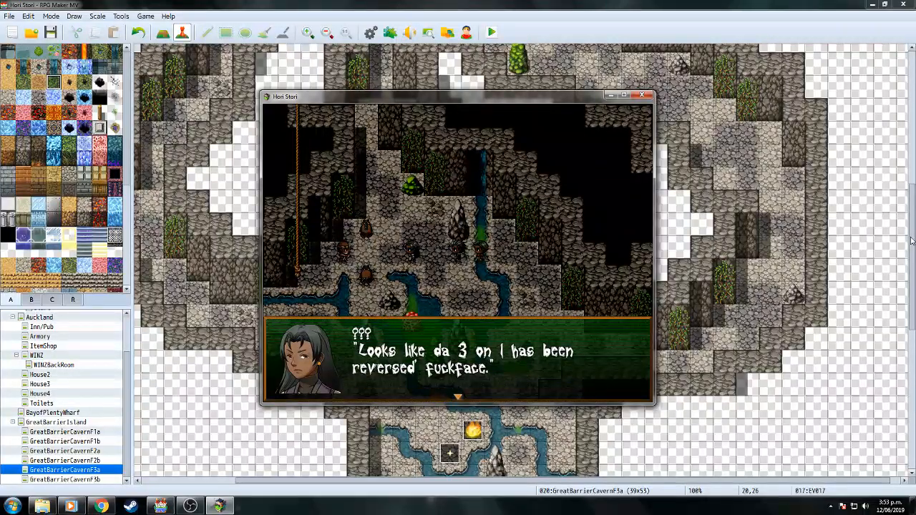
key("Return")
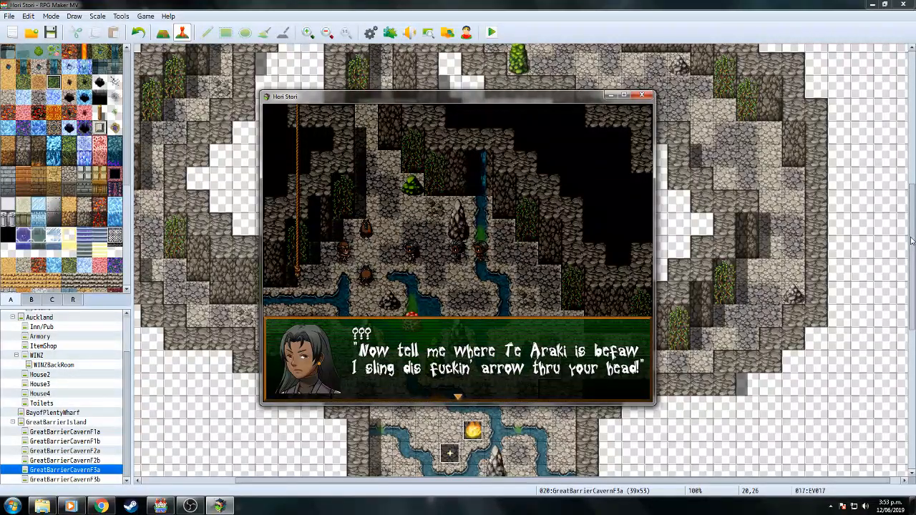
key("Return")
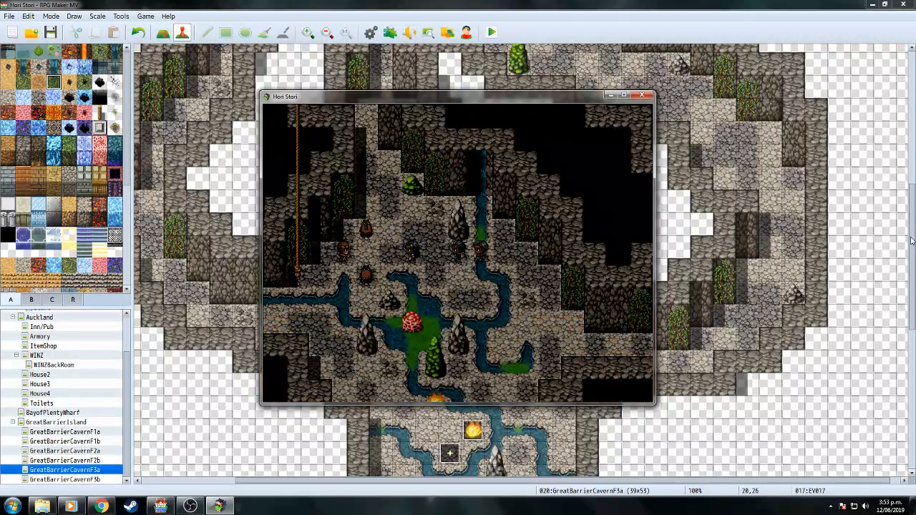
key("Return")
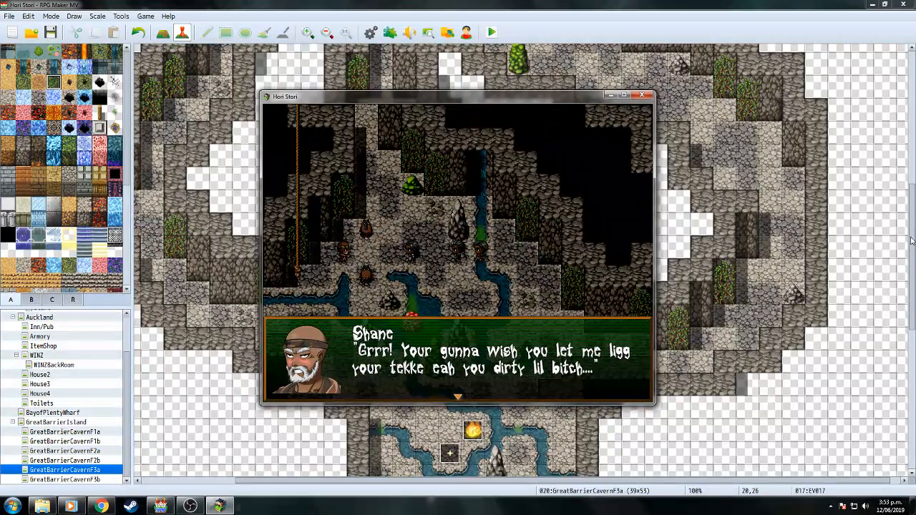
key("Return")
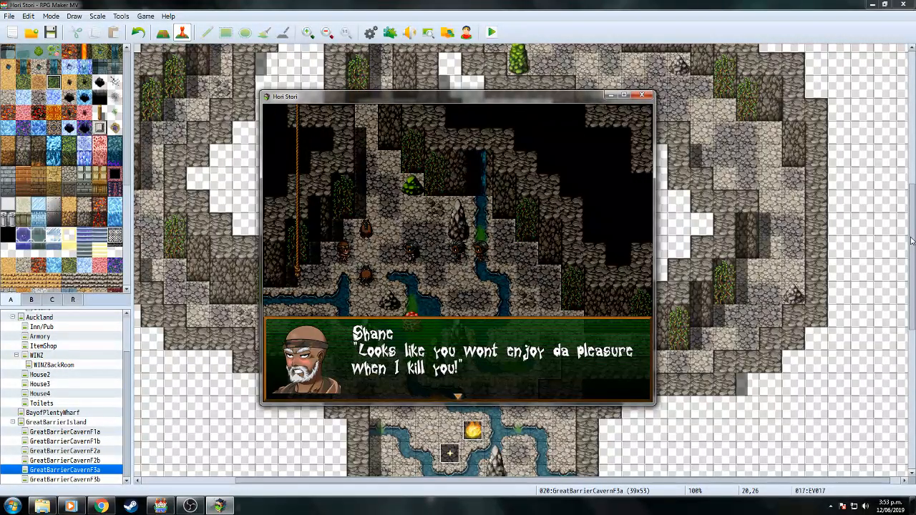
key("Return")
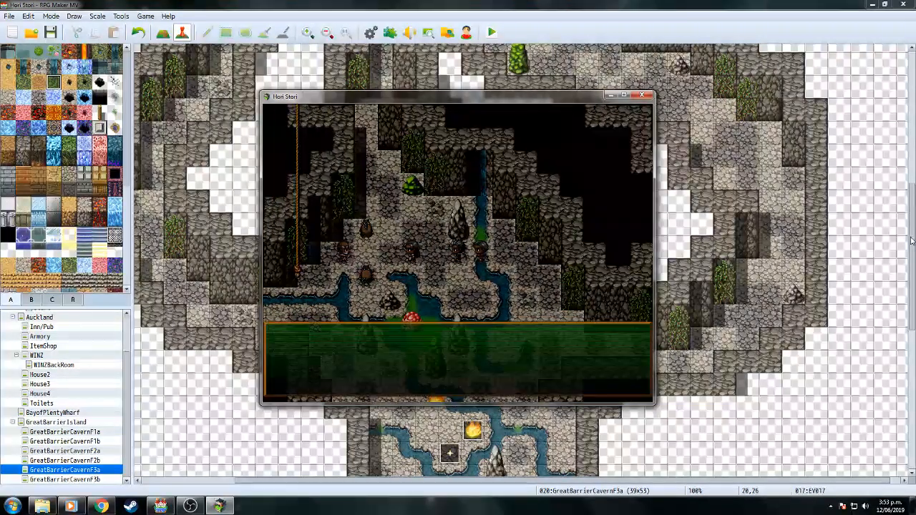
key("Return")
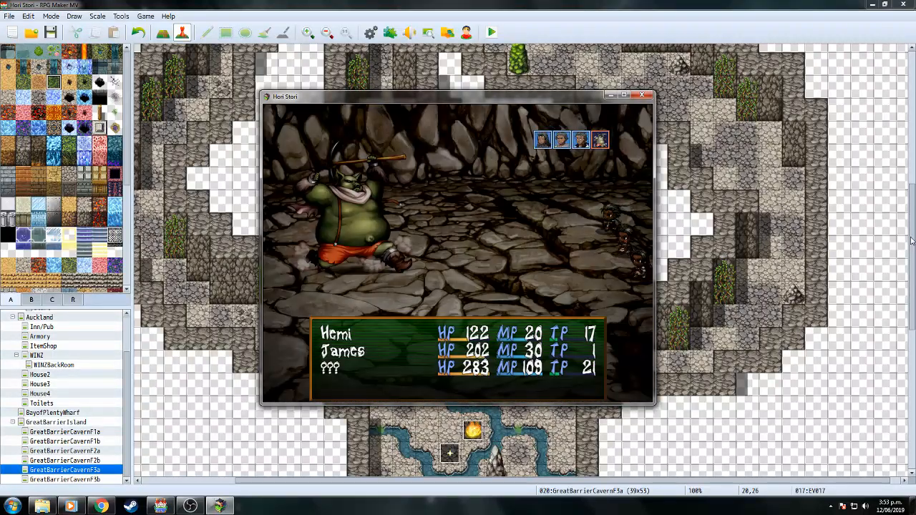
Get through Shane's pre-battle taunts and have James Guard on the first turn.
key("Return")
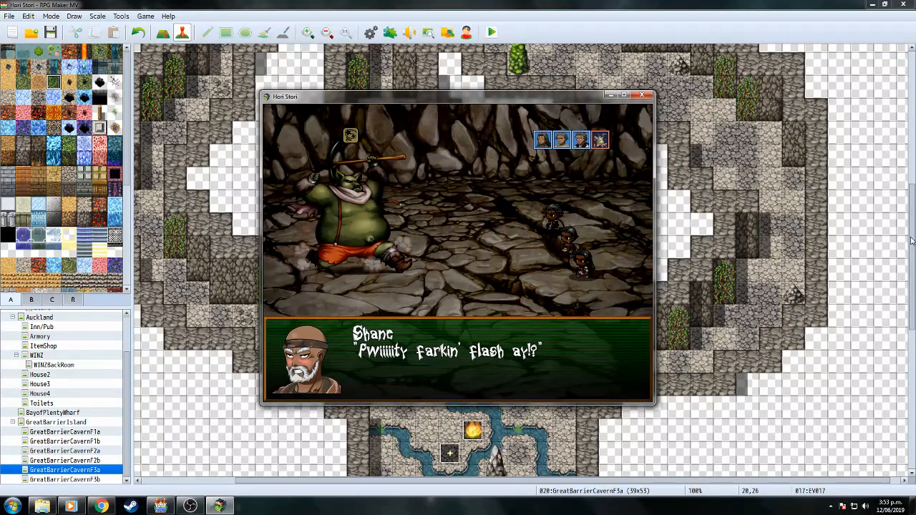
key("Return")
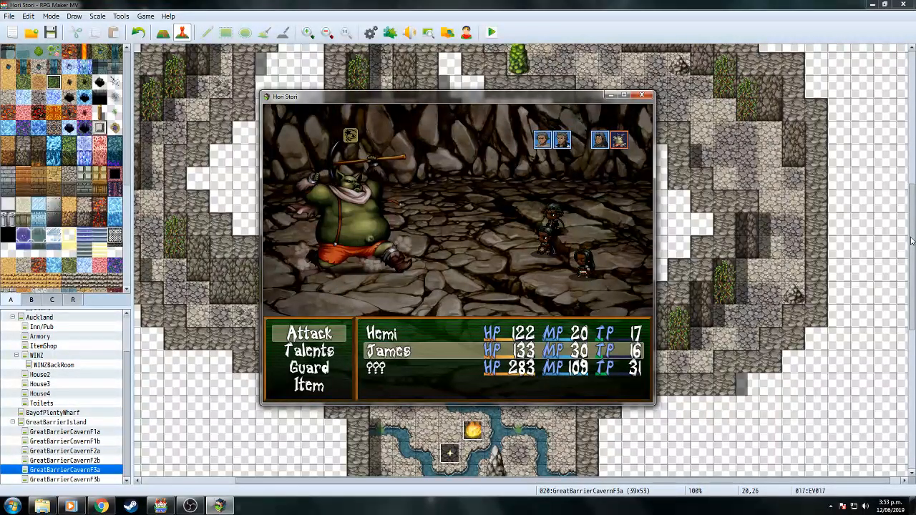
key("Down")
key("Down")
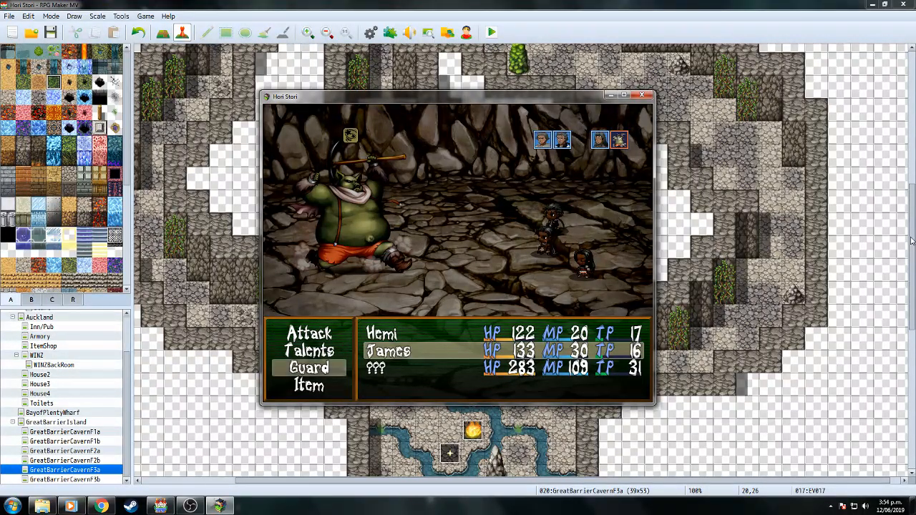
key("Return")
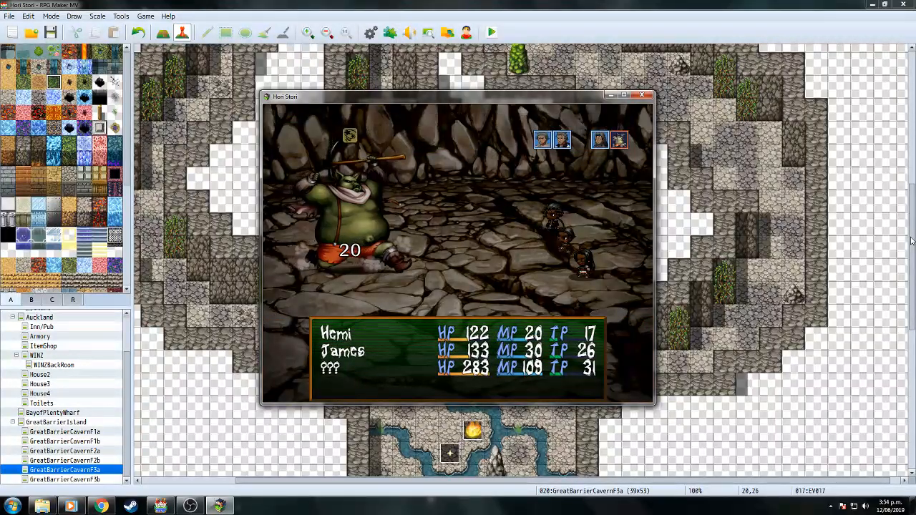
Have Hemi attack the orc, try the Haka talent, then cancel it and attack again.
key("Return")
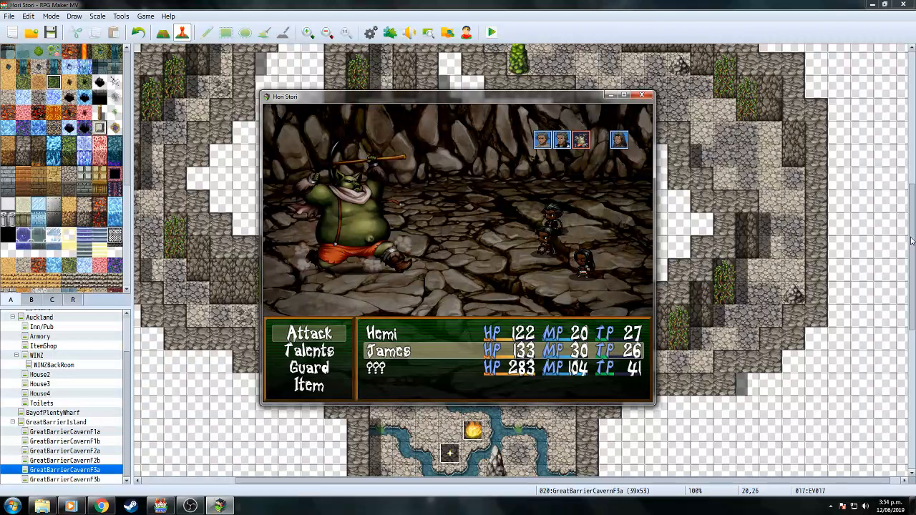
key("Down")
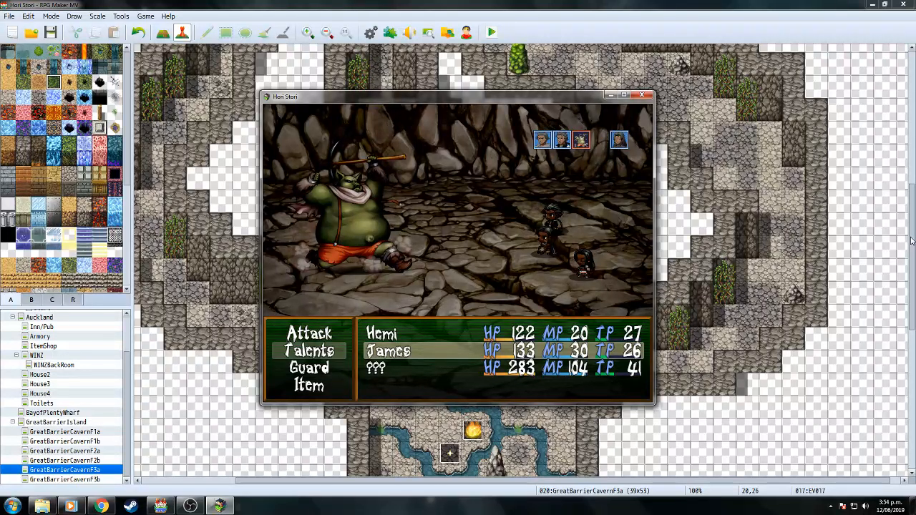
key("Return")
key("Return")
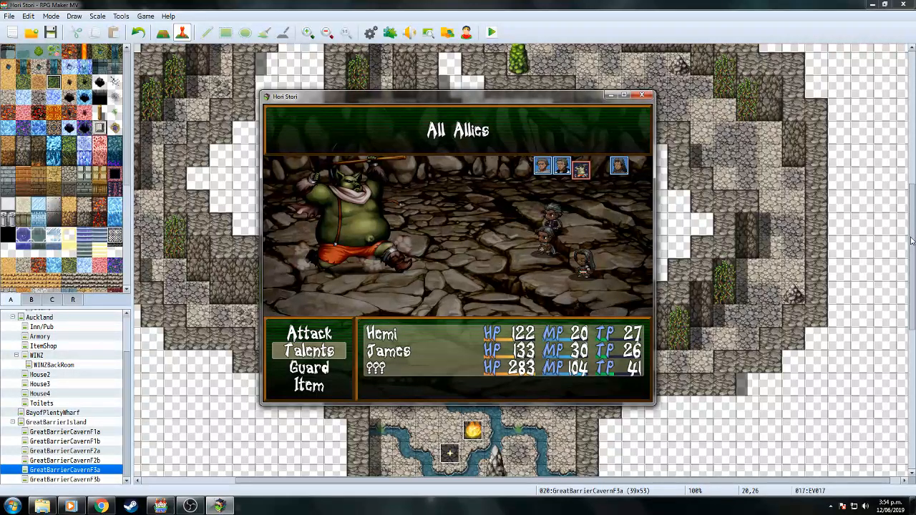
key("Escape")
key("Escape")
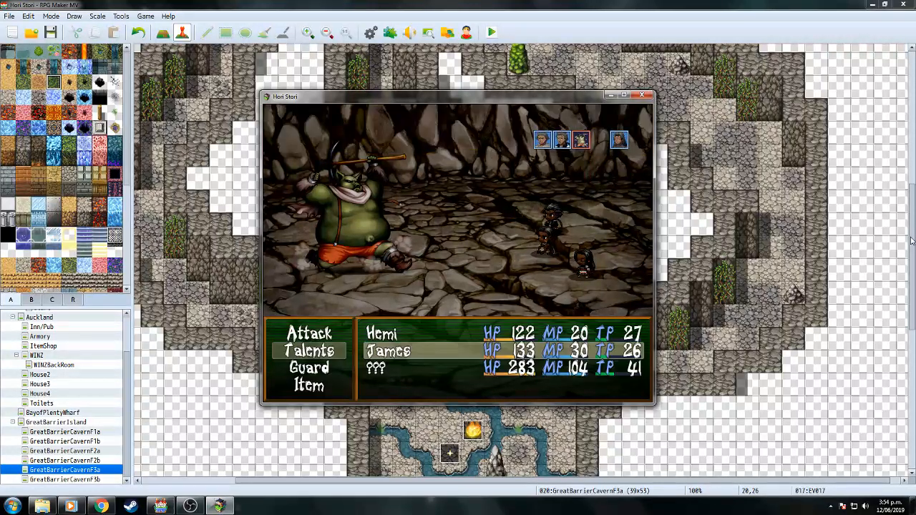
key("Up")
key("Return")
key("Return")
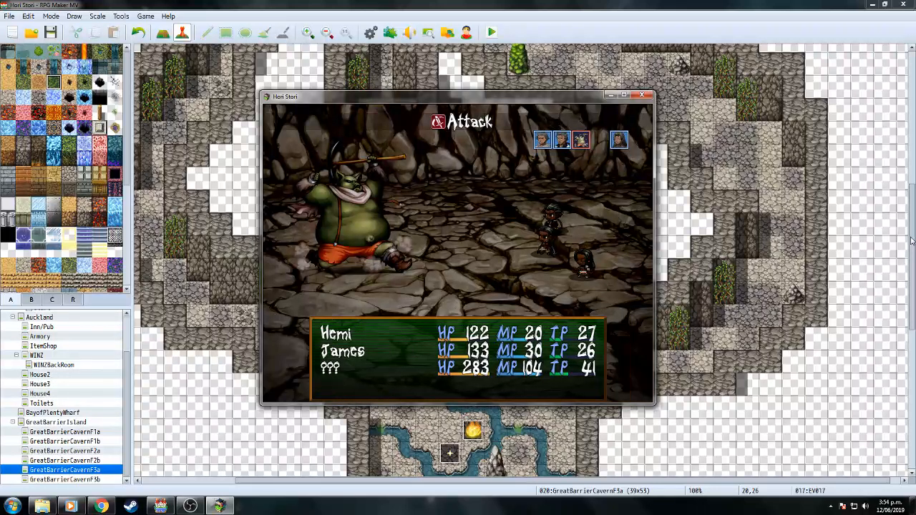
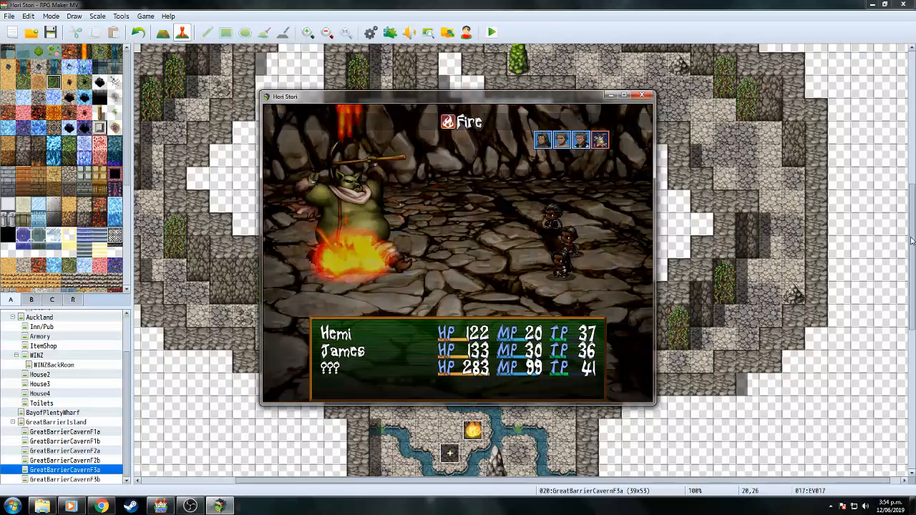
Defeat Shane over two rounds, with James using Haka and the others attacking.
key("Down")
key("Return")
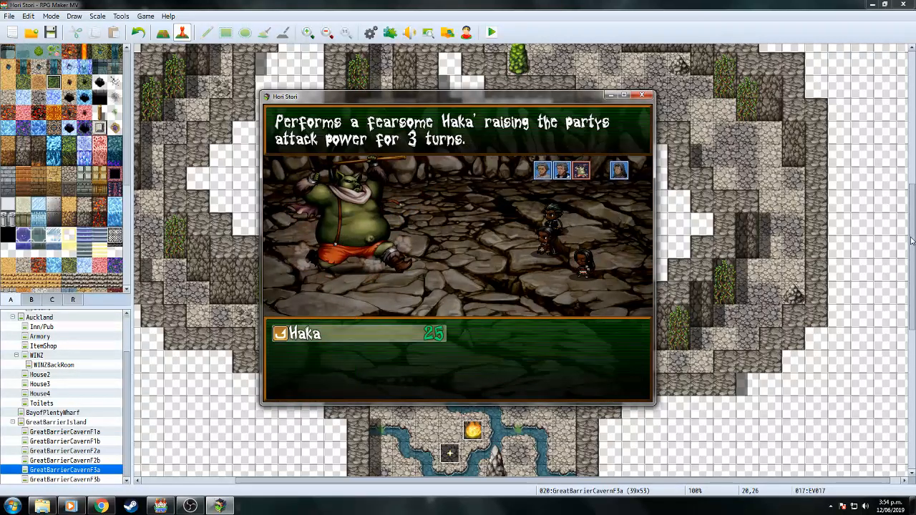
key("Return")
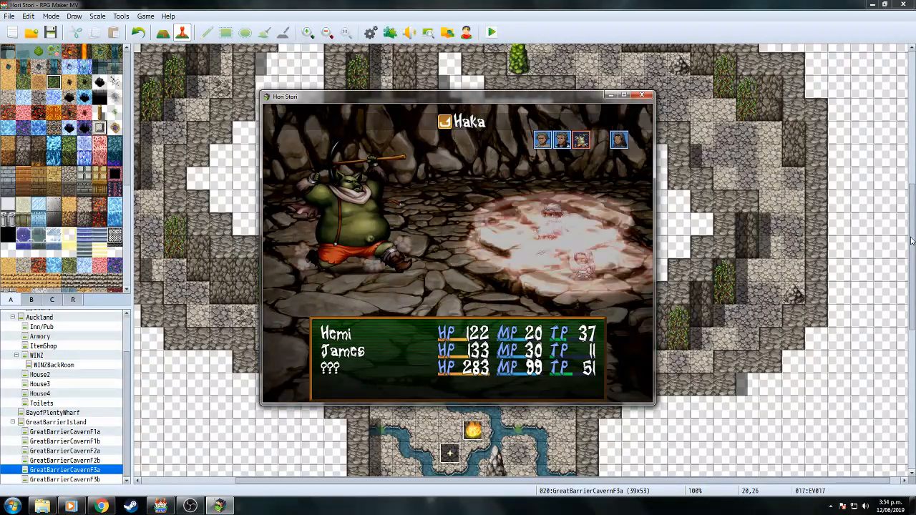
key("Return")
key("Return")
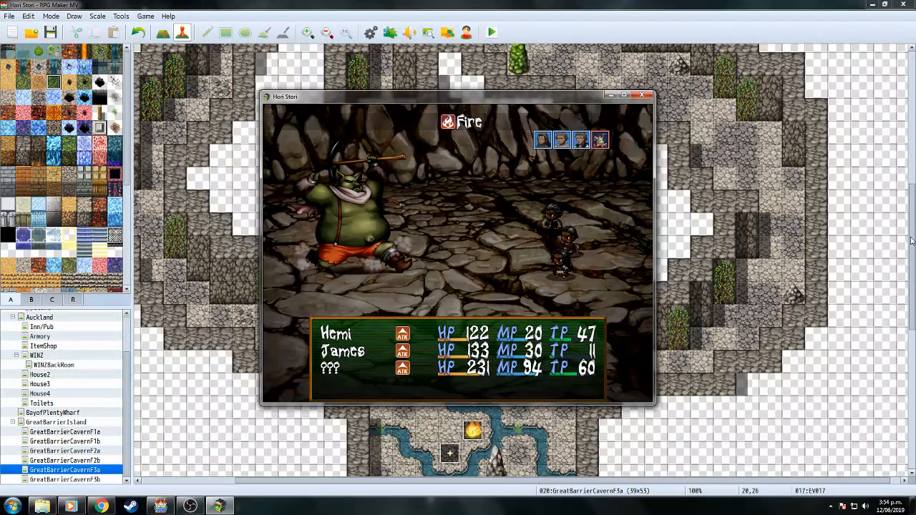
key("Return")
key("Return")
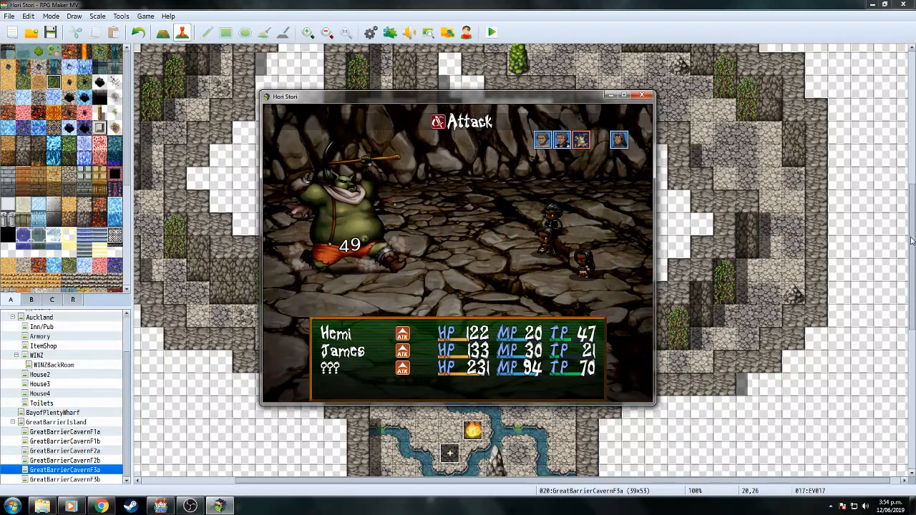
key("Return")
key("Return")
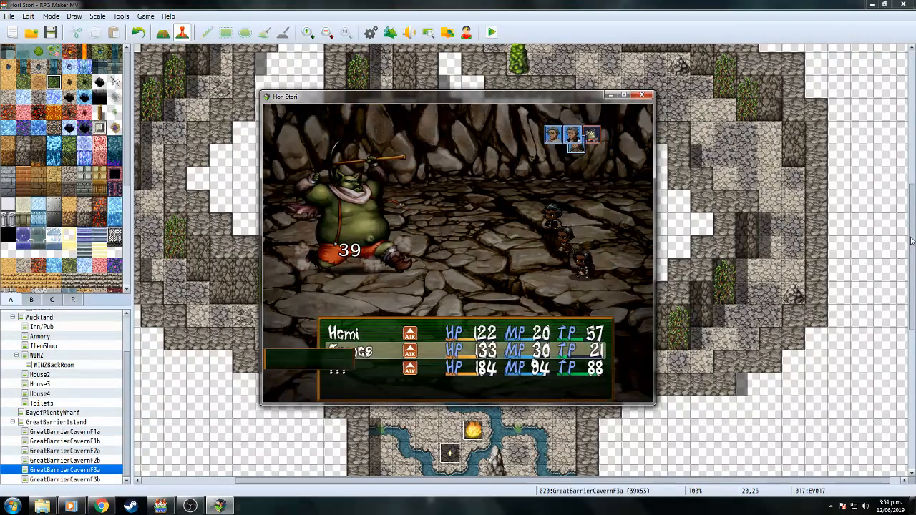
key("Return")
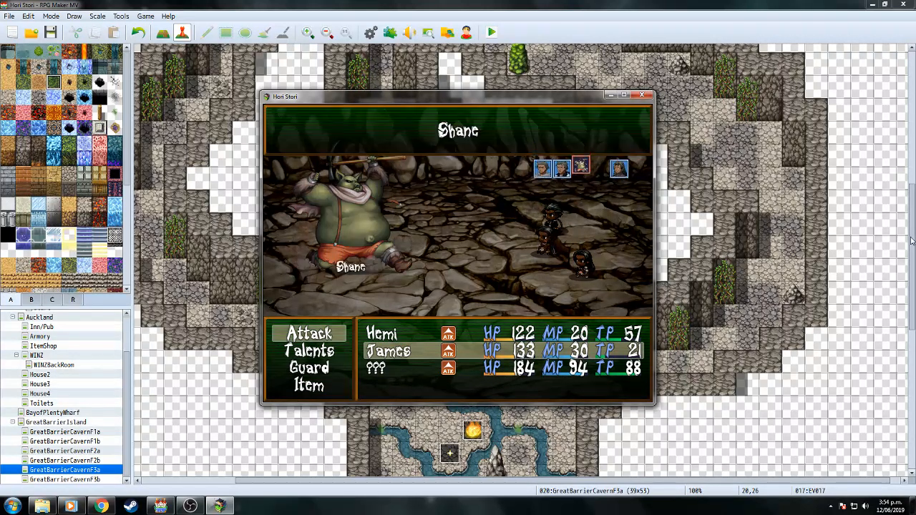
key("Return")
key("Return")
key("Return")
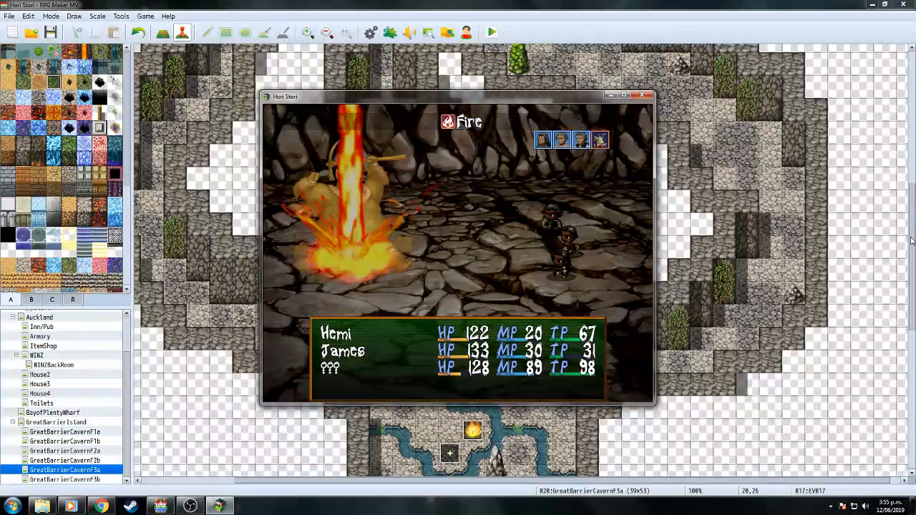
key("Return")
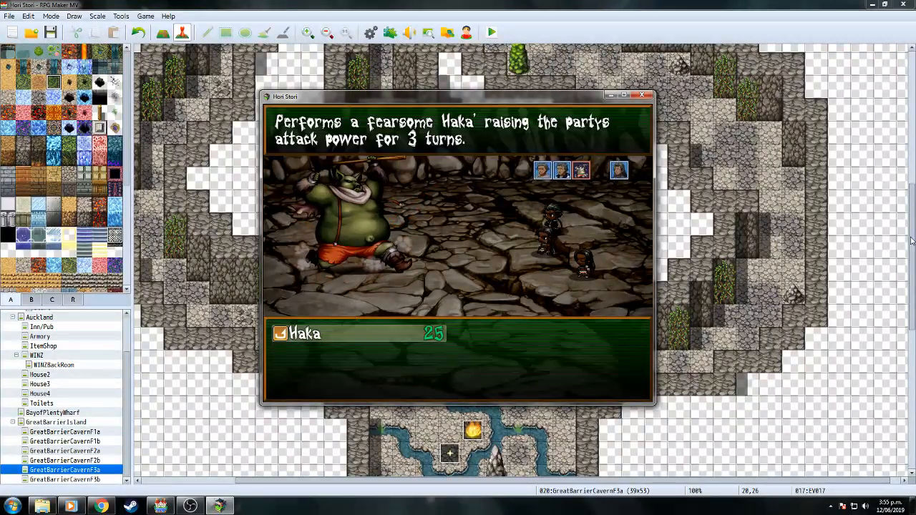
key("Return")
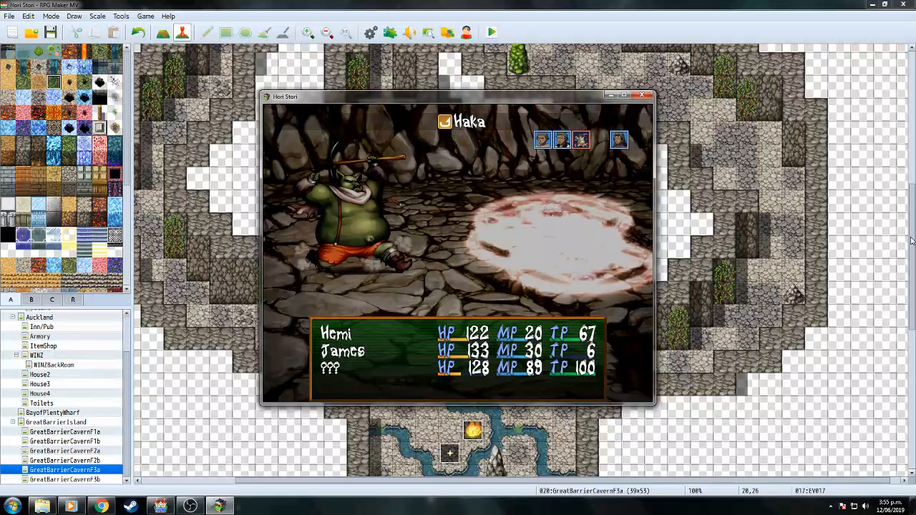
key("Return")
key("Return")
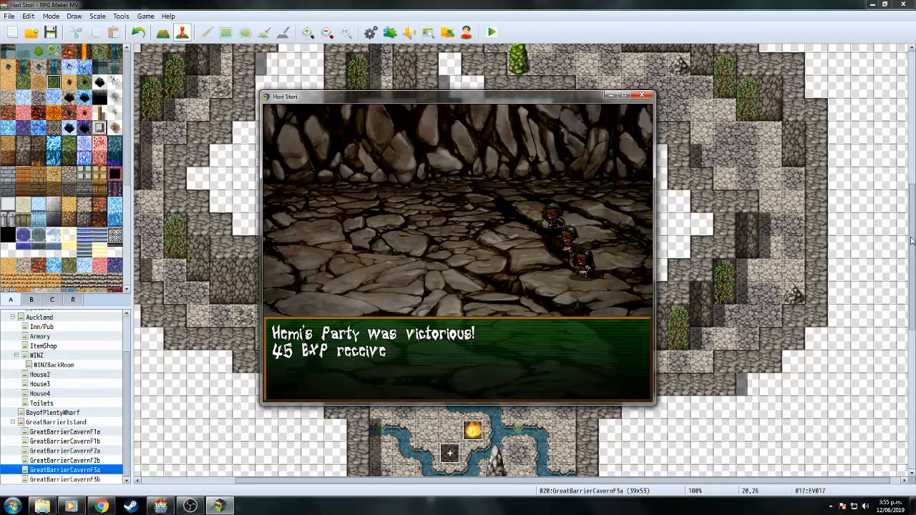
Dismiss the victory message and advance the Shane, James and Hemi exchange to the stranger's explanation.
key("Return")
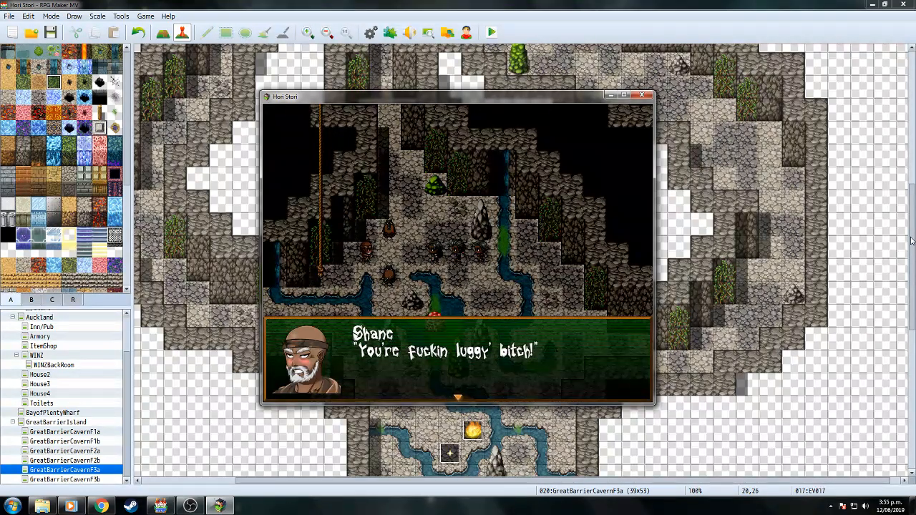
key("Return")
key("Return")
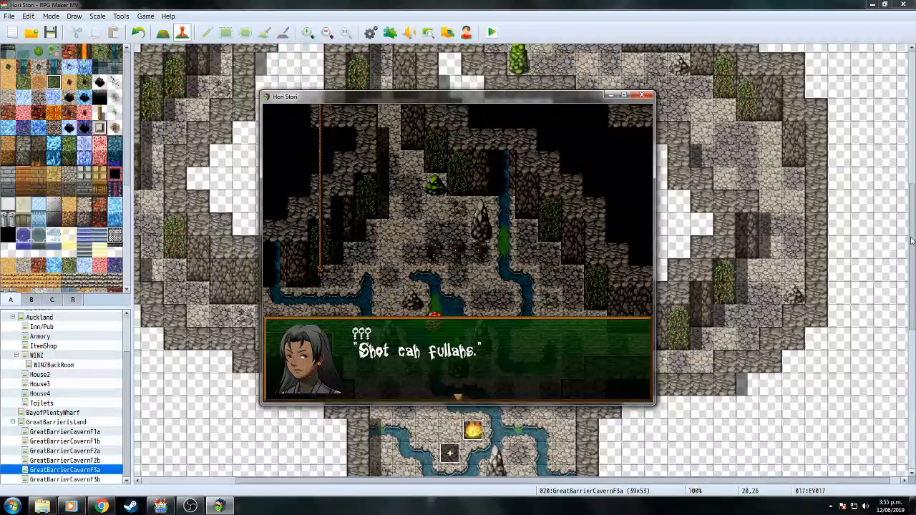
key("Return")
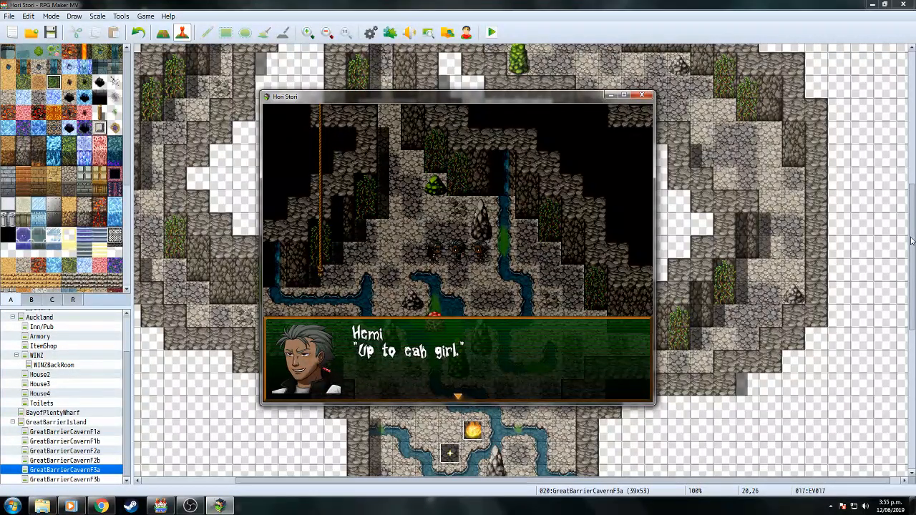
key("Return")
key("Return")
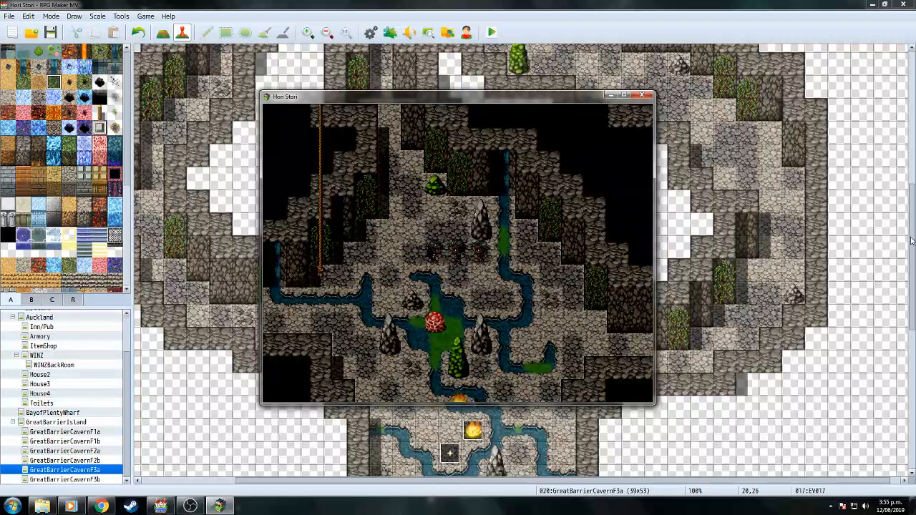
key("Return")
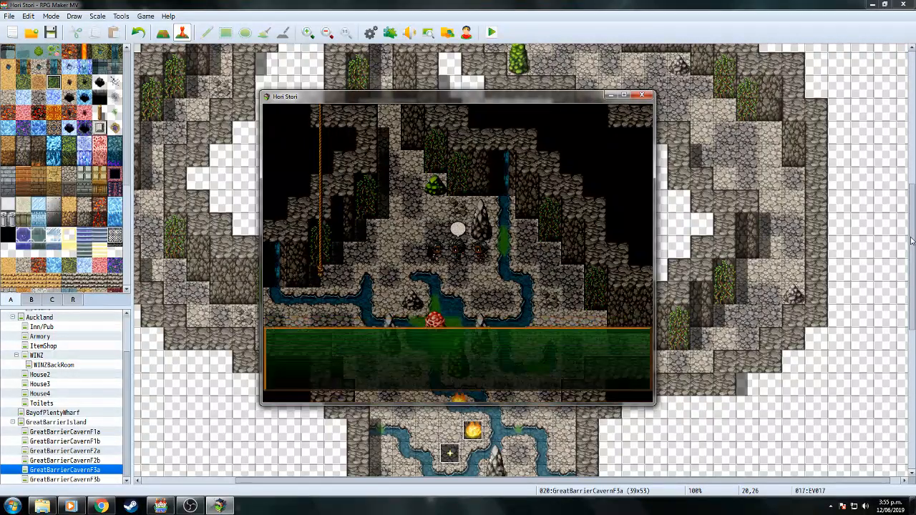
key("Return")
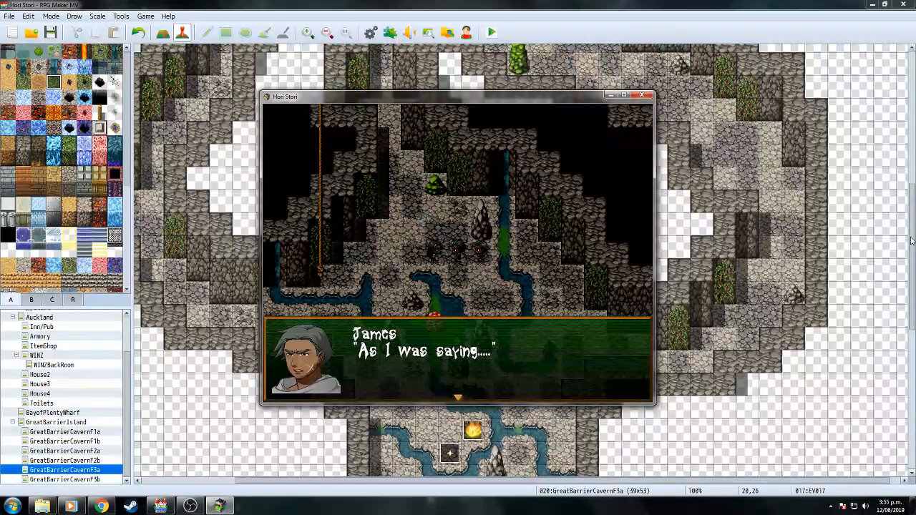
key("Return")
key("Return")
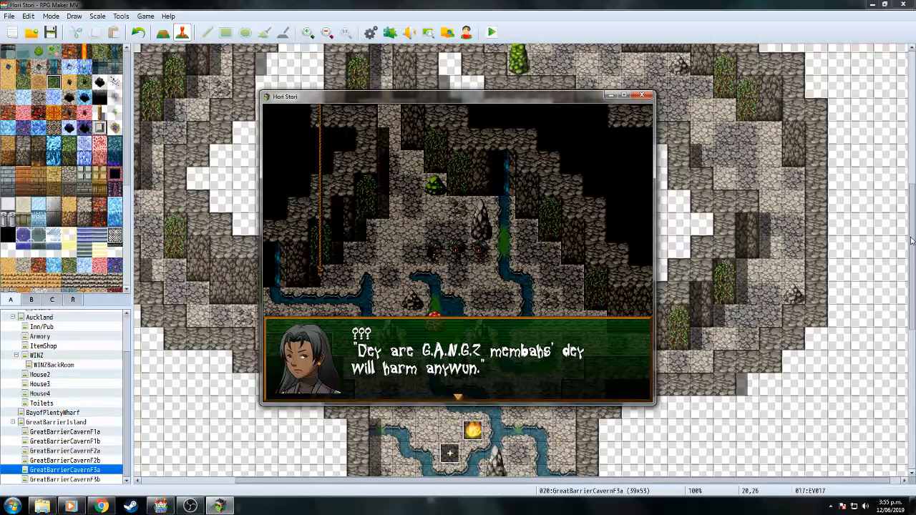
key("Return")
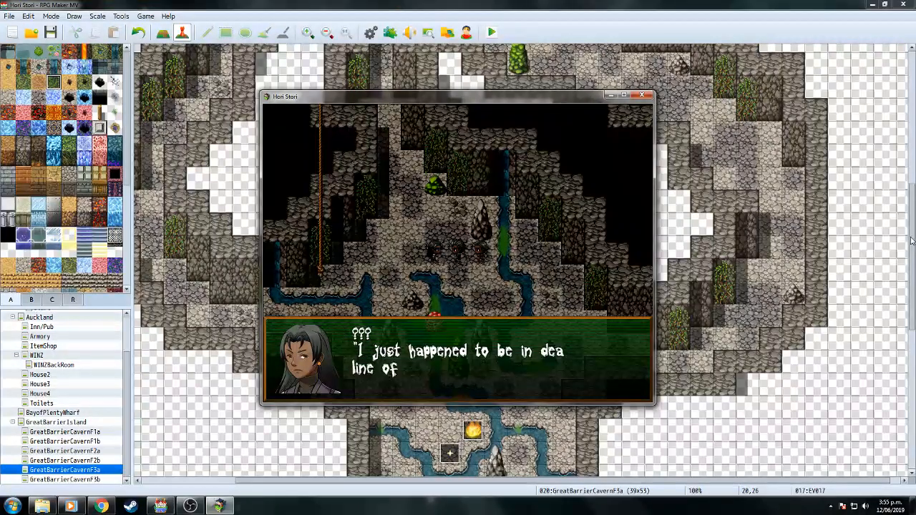
Advance through James's offer of help, Hemi's reply and the stranger's farewell until the healing plays.
key("Return")
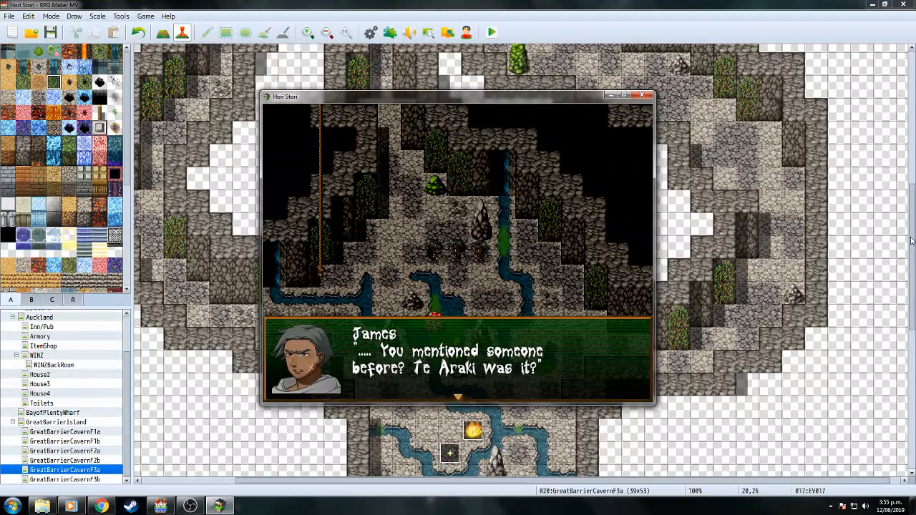
key("Return")
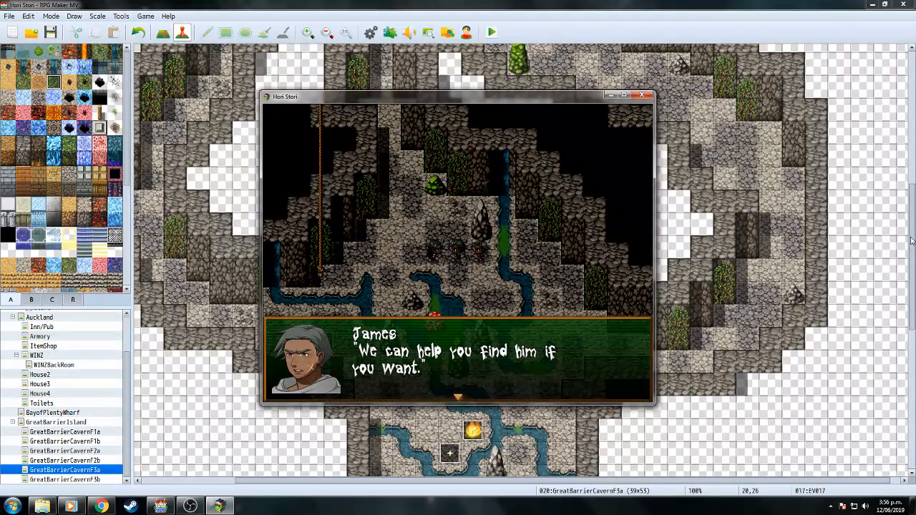
key("Return")
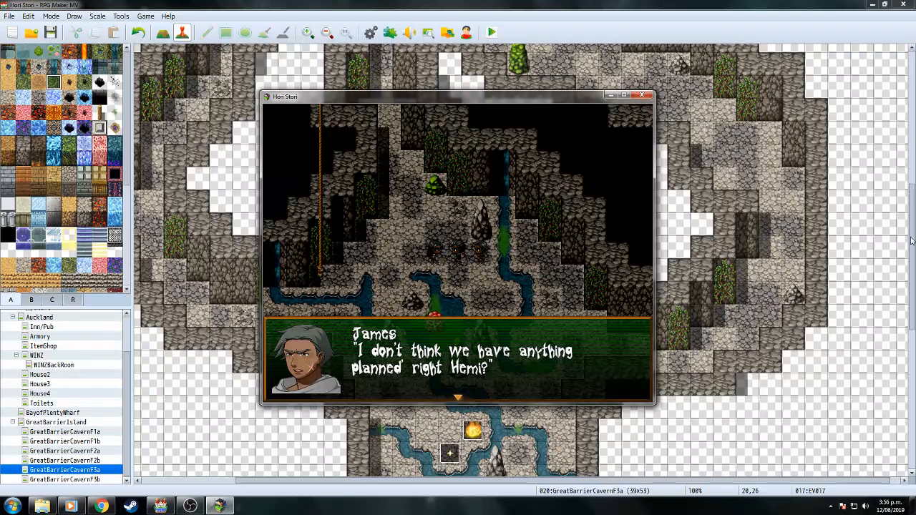
key("Return")
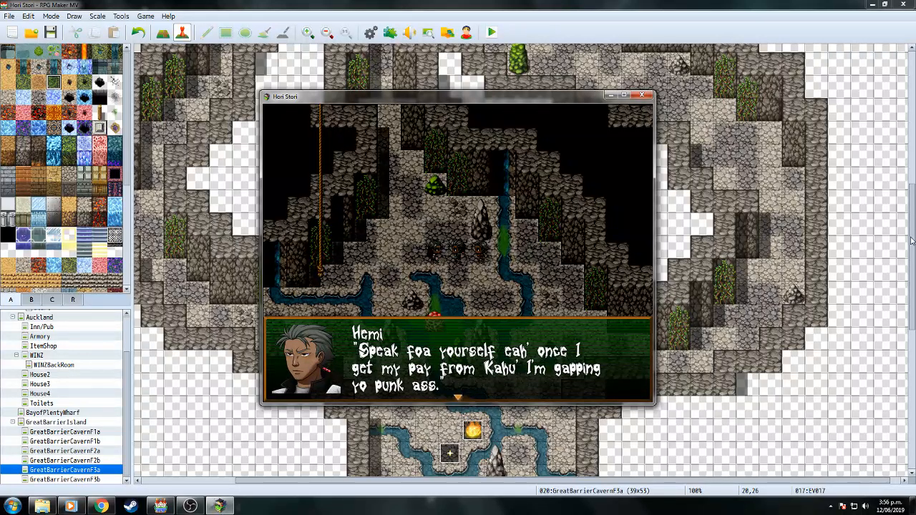
key("Return")
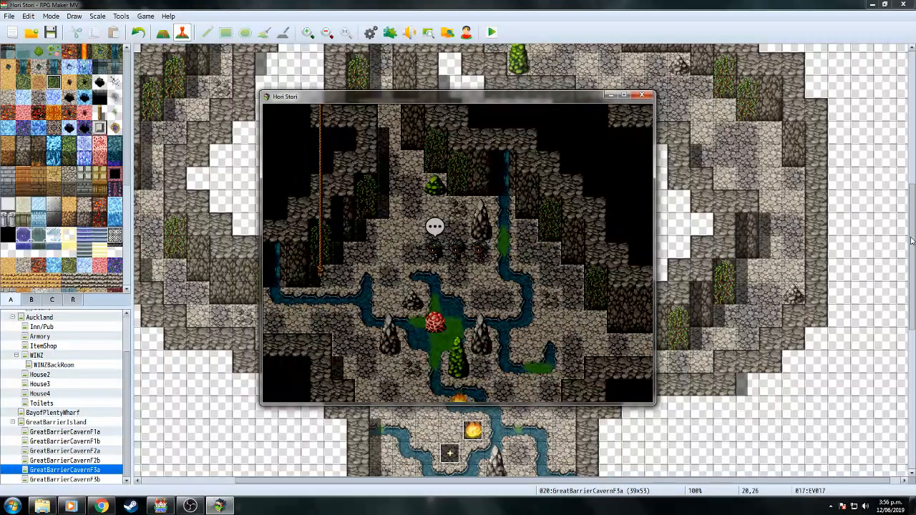
key("Return")
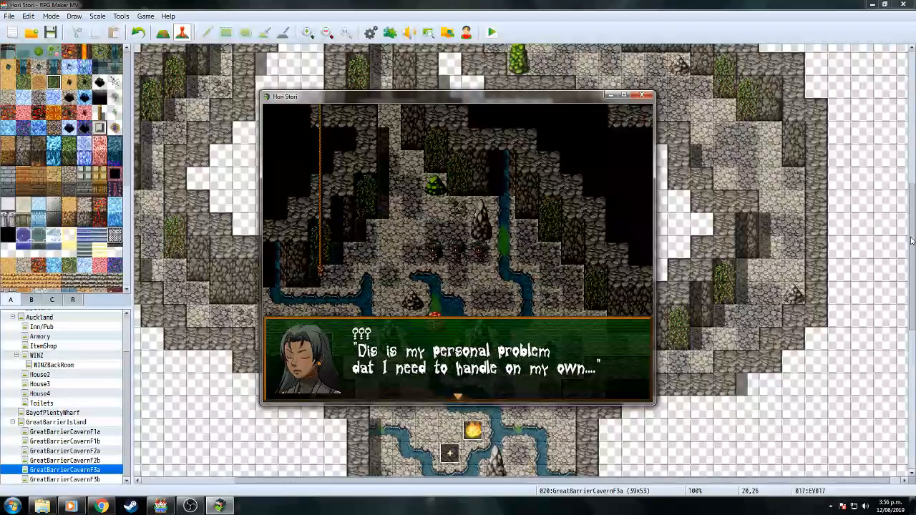
key("Return")
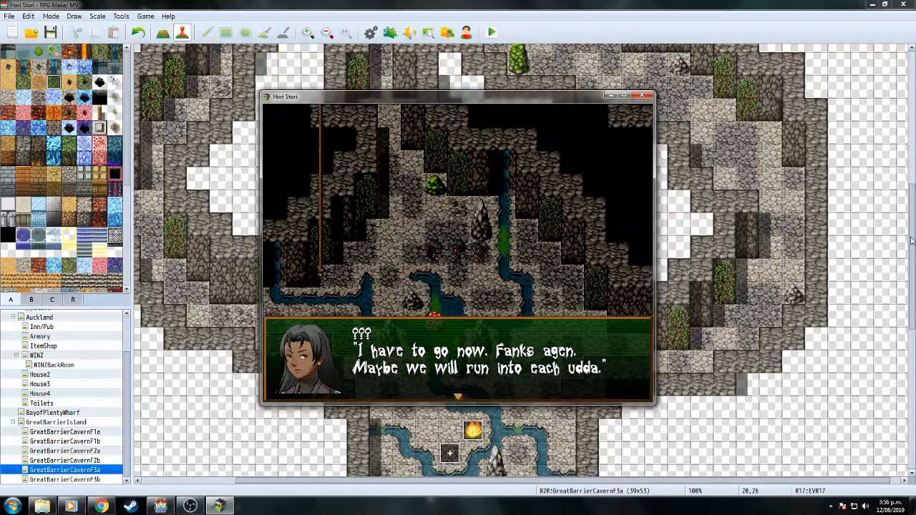
key("Return")
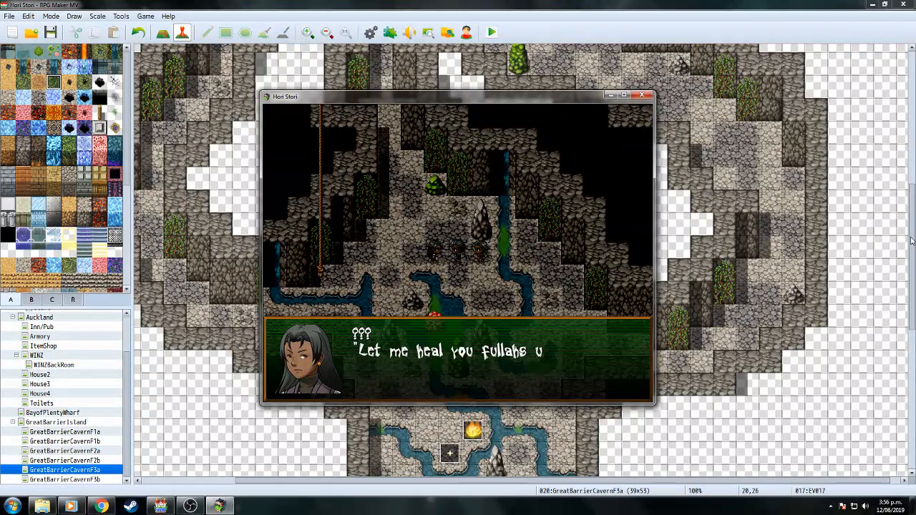
key("Return")
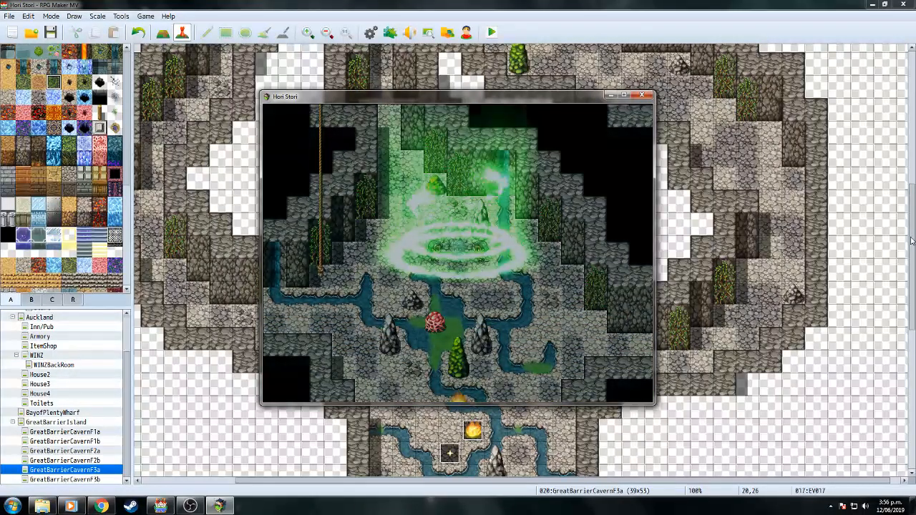
Advance James and Hemi's talk about Shane and the G.A.N.G.Z until James's next message.
key("Return")
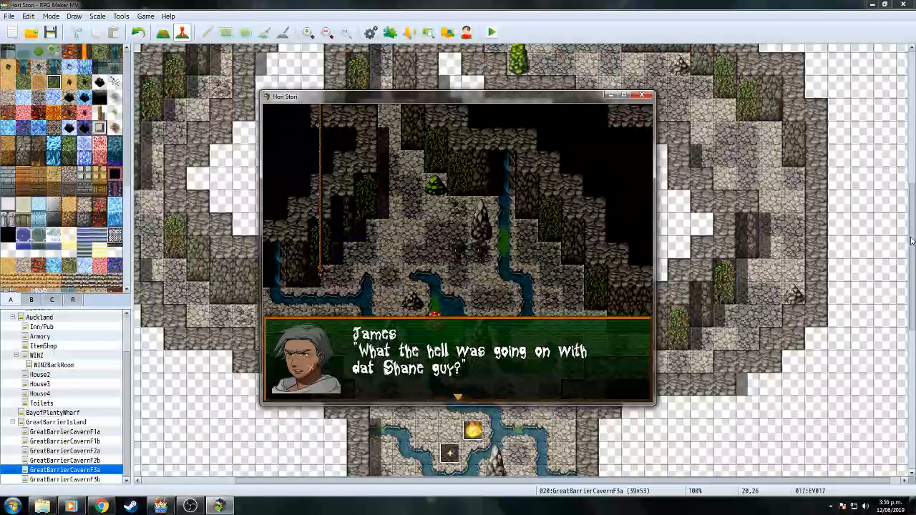
key("Return")
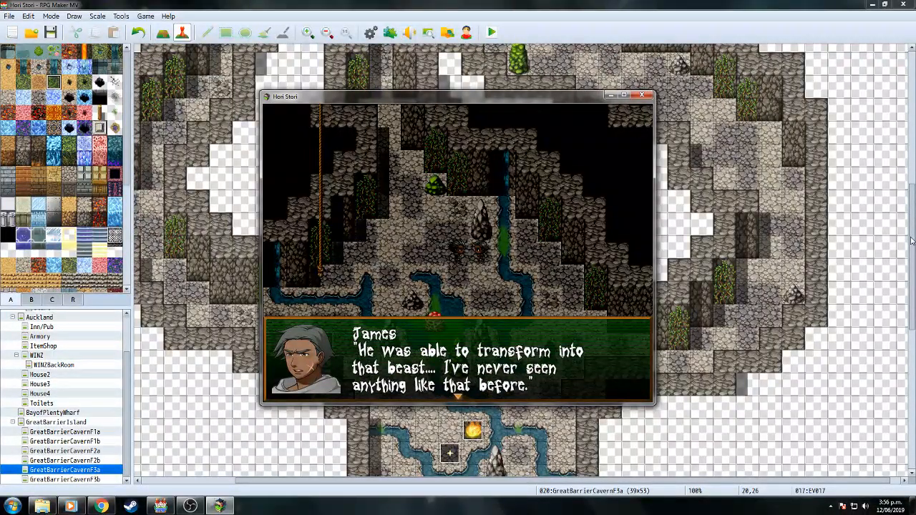
key("Return")
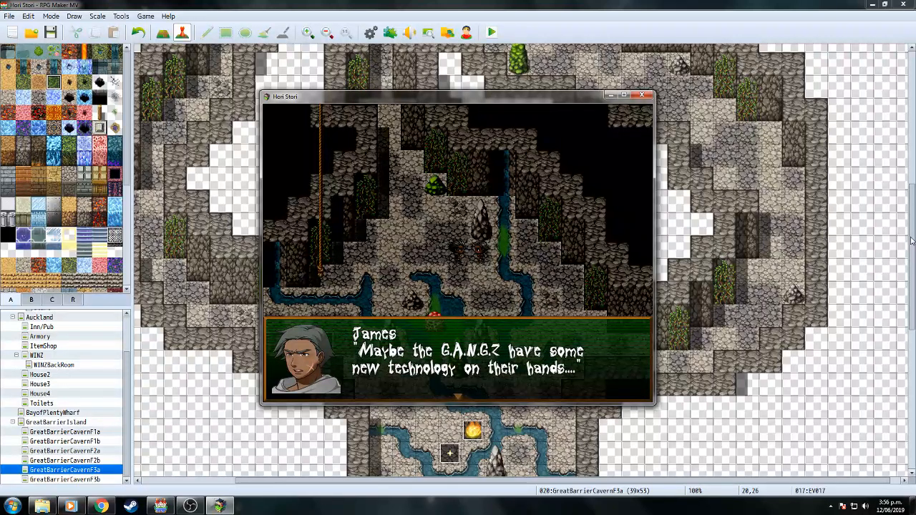
key("Return")
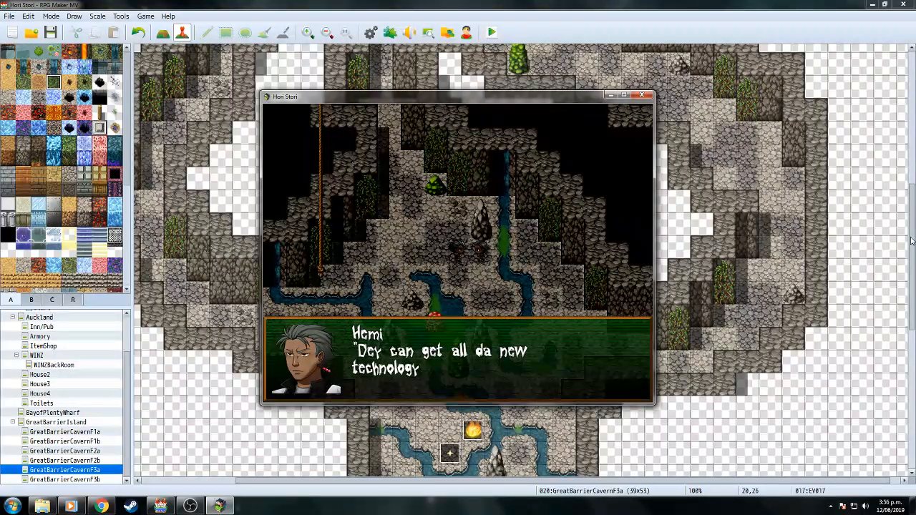
key("Return")
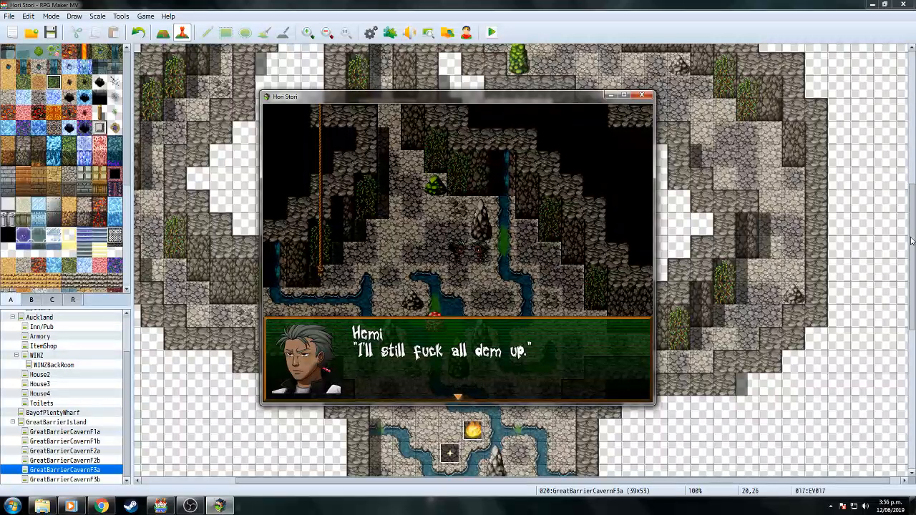
key("Return")
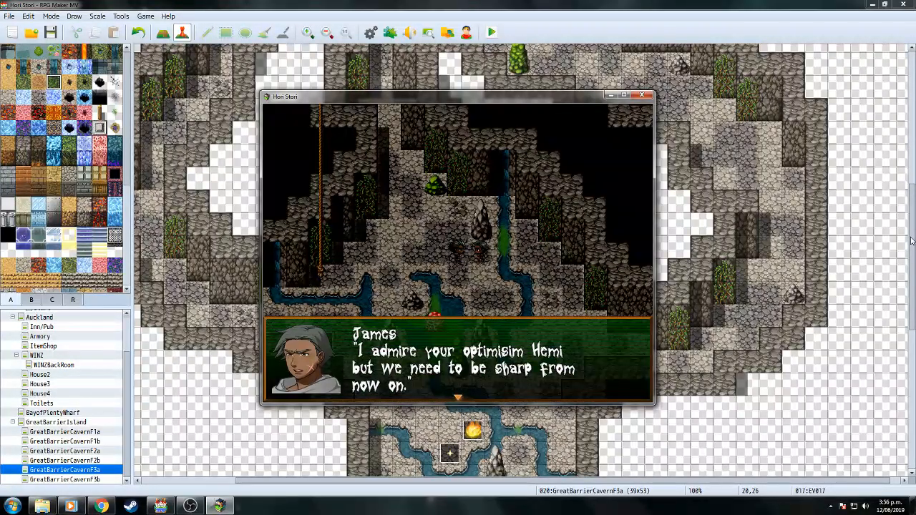
key("Return")
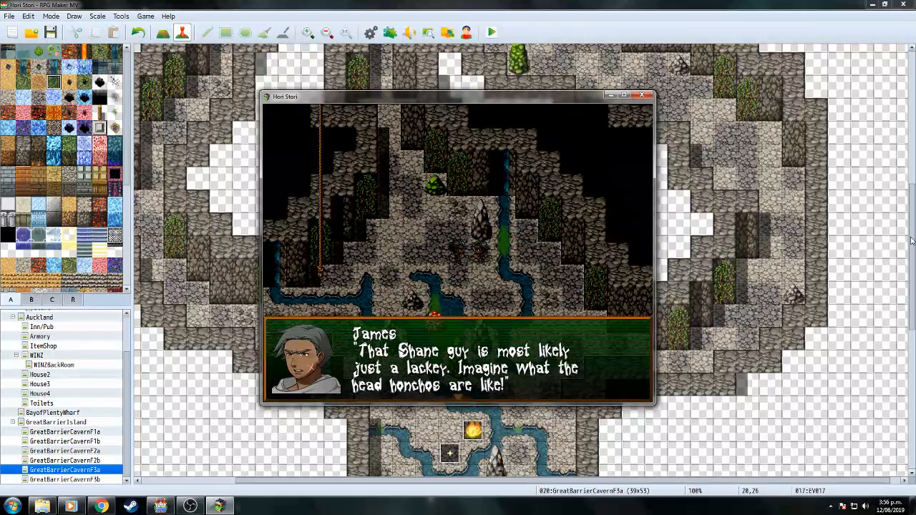
key("Return")
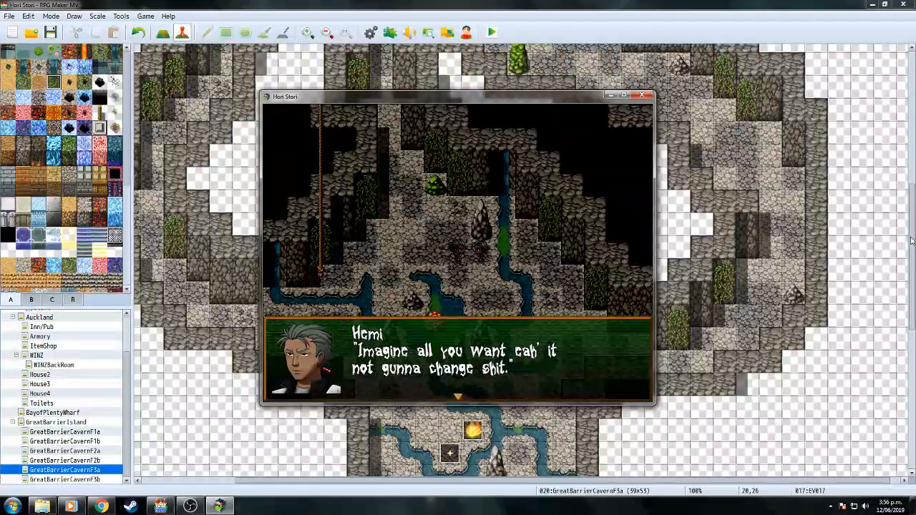
key("Return")
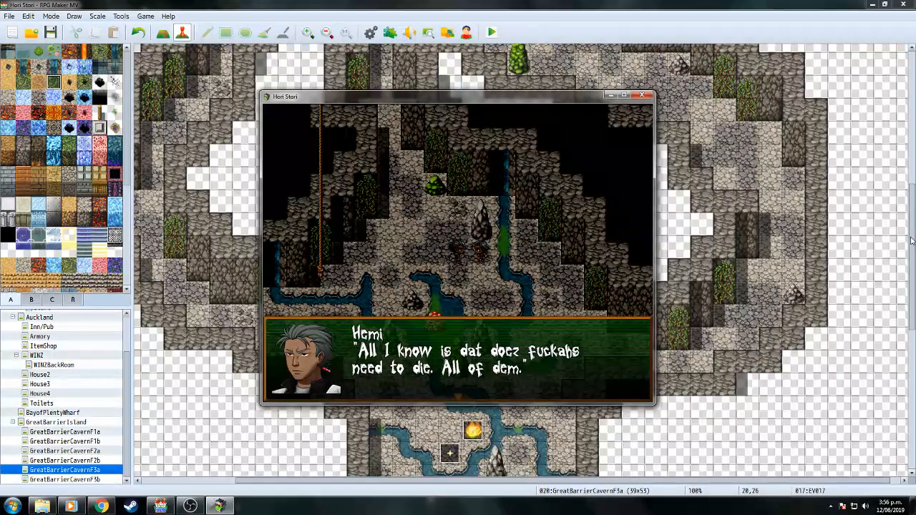
key("Return")
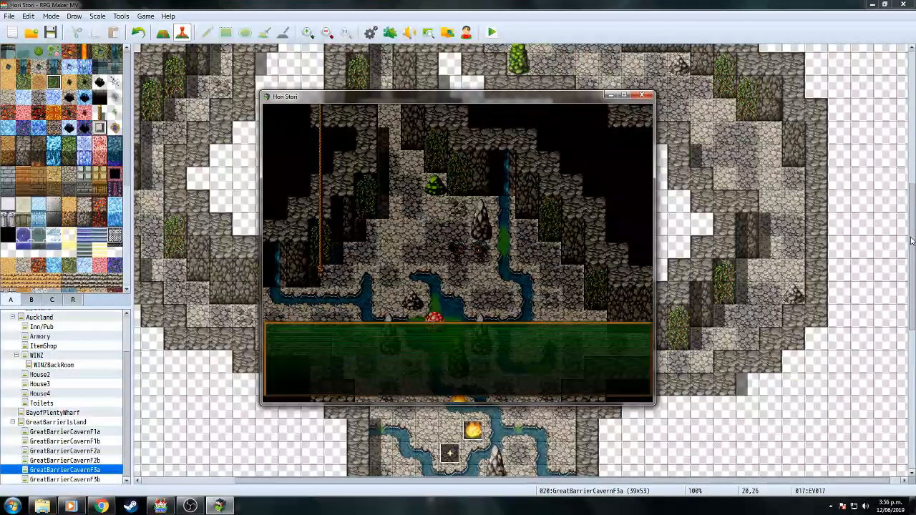
key("Return")
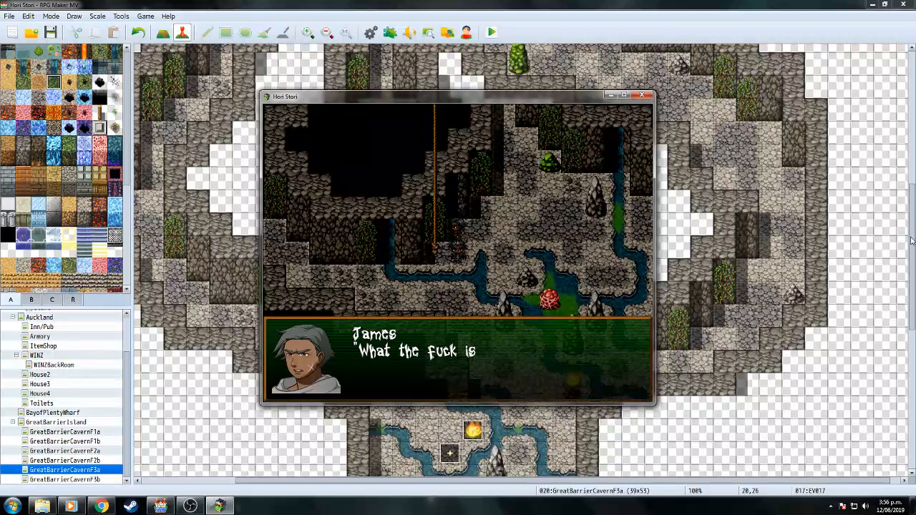
Finish the cutscene, climb up the rope, and walk down to the boat at the dock.
key("Return")
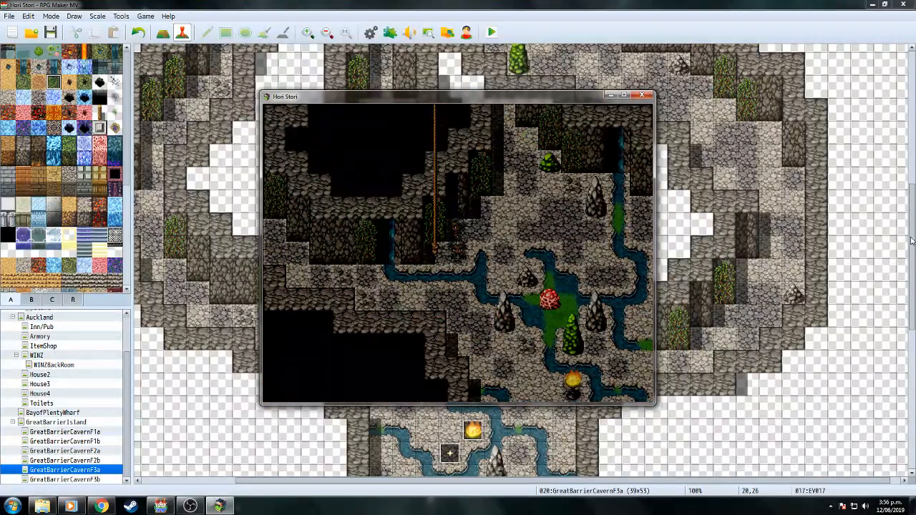
key("Return")
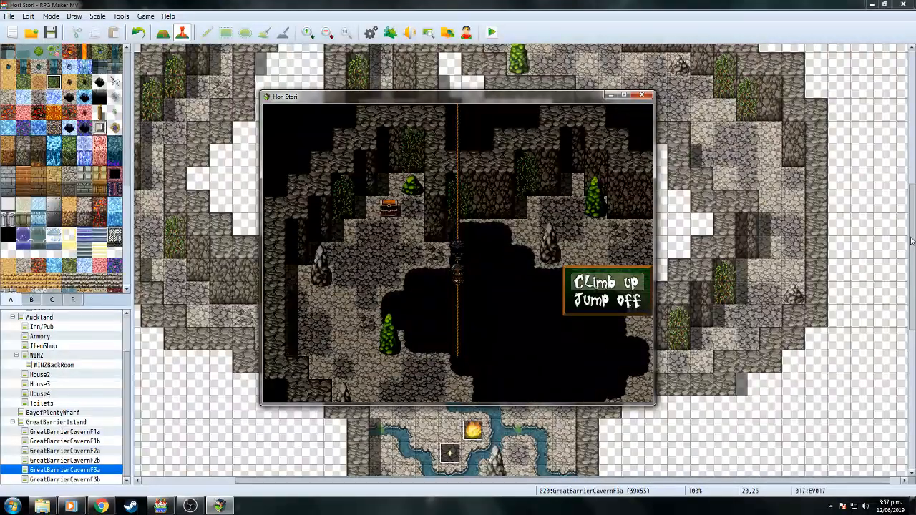
key("Return")
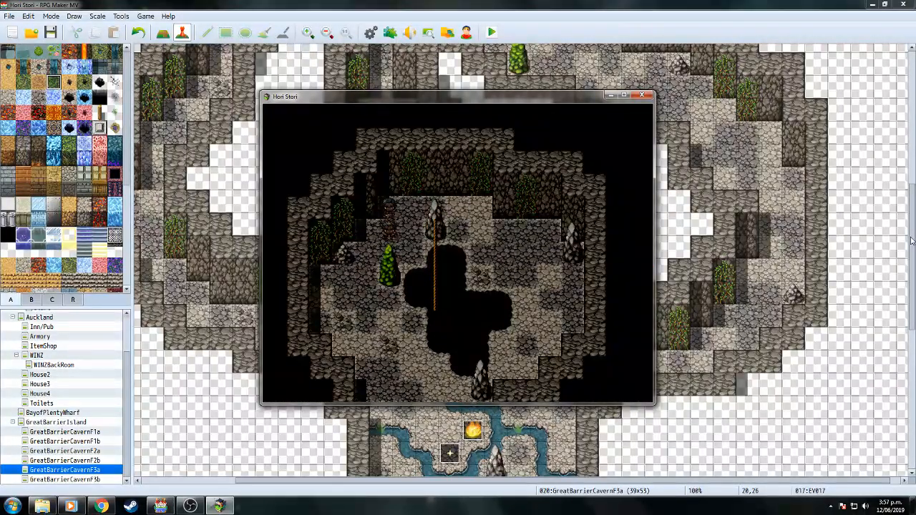
key("Right")
key("Down")
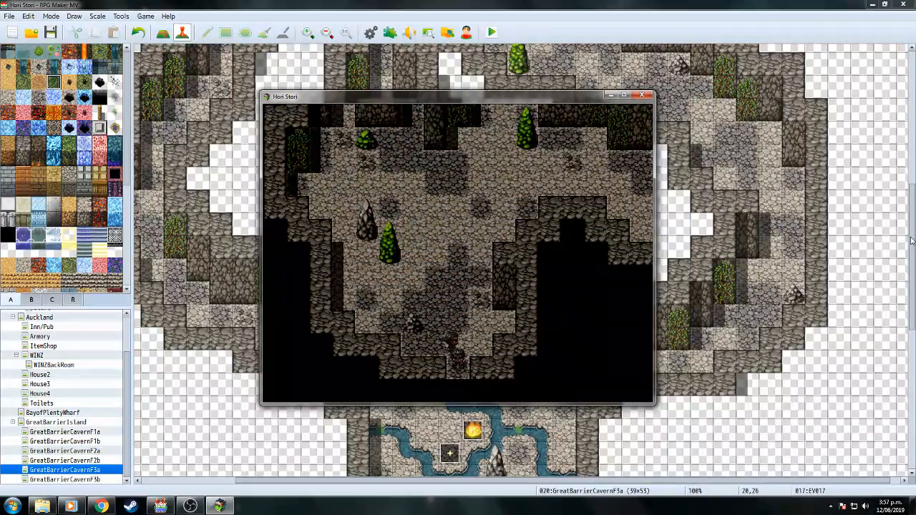
key("Down")
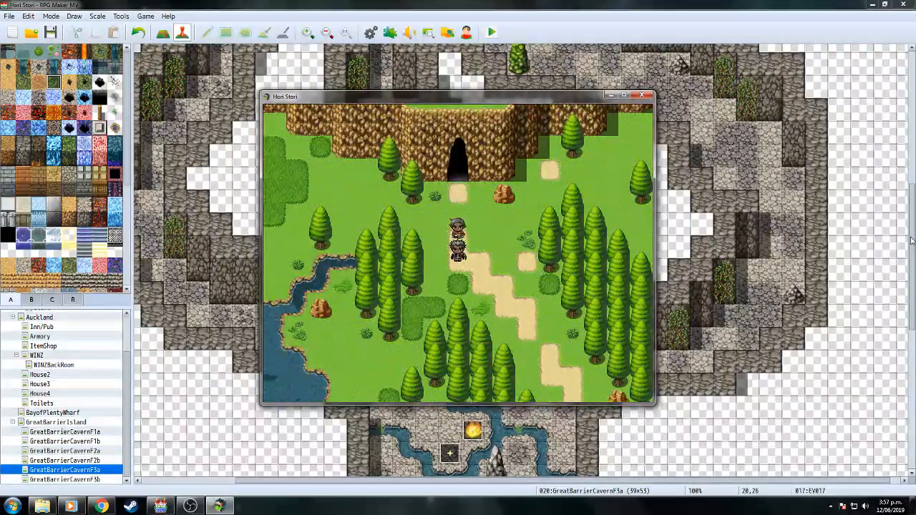
key("Right")
key("Down")
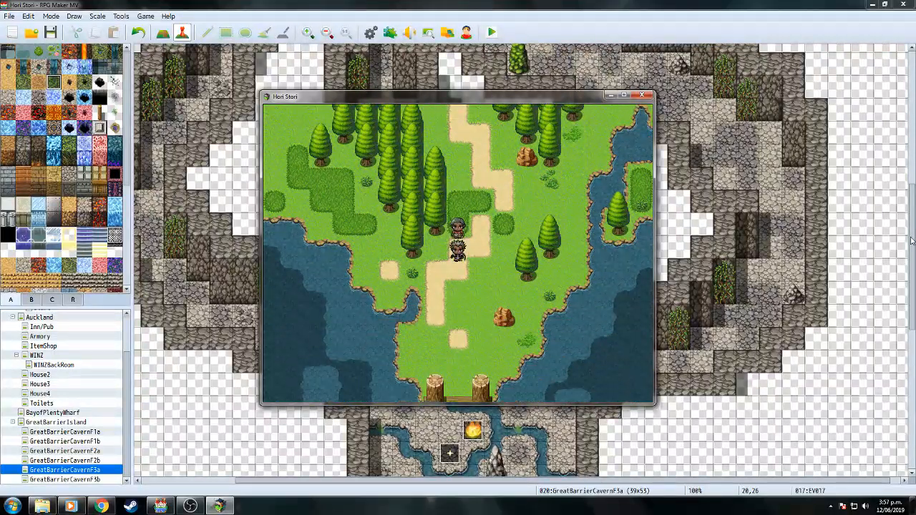
key("Return")
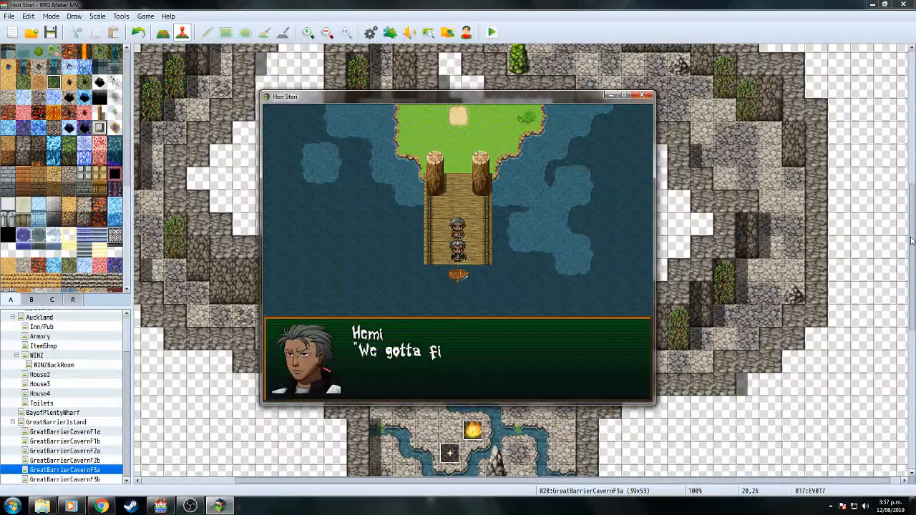
key("Return")
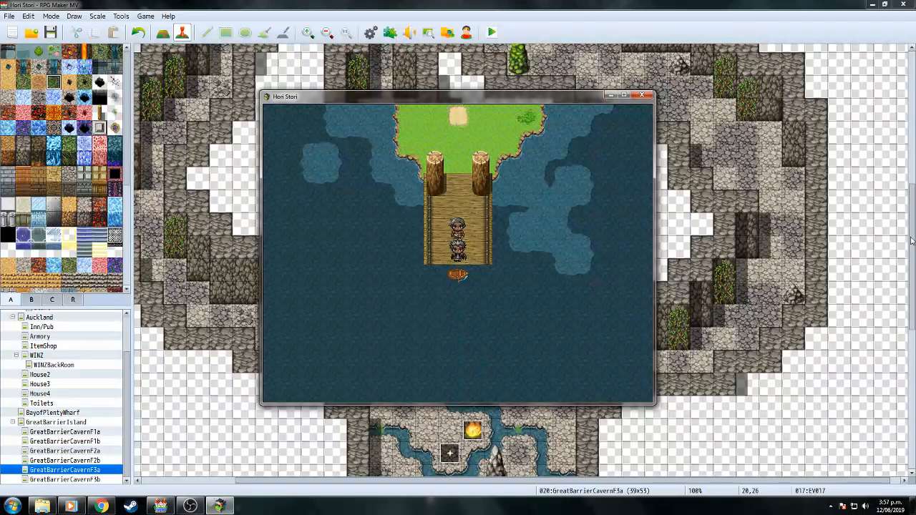
Walk the party back north and west through the cave, then climb down the rope.
key("Up")
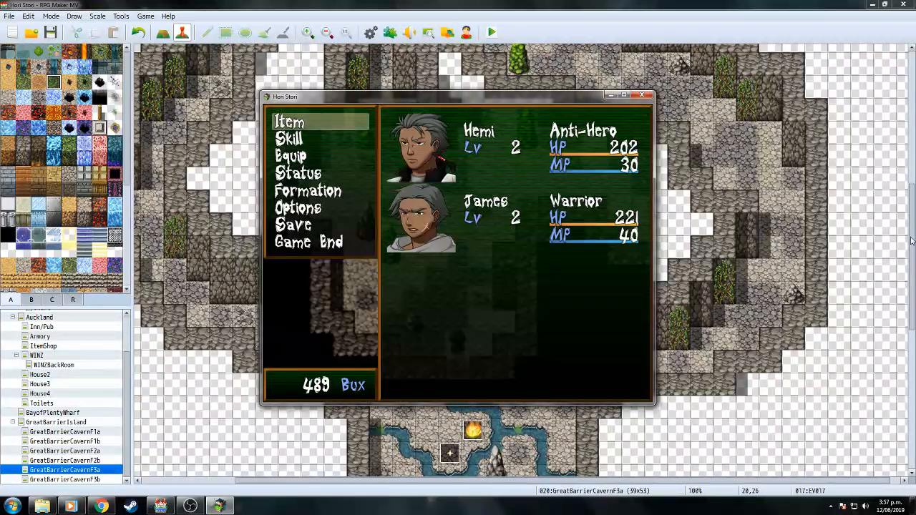
key("Up")
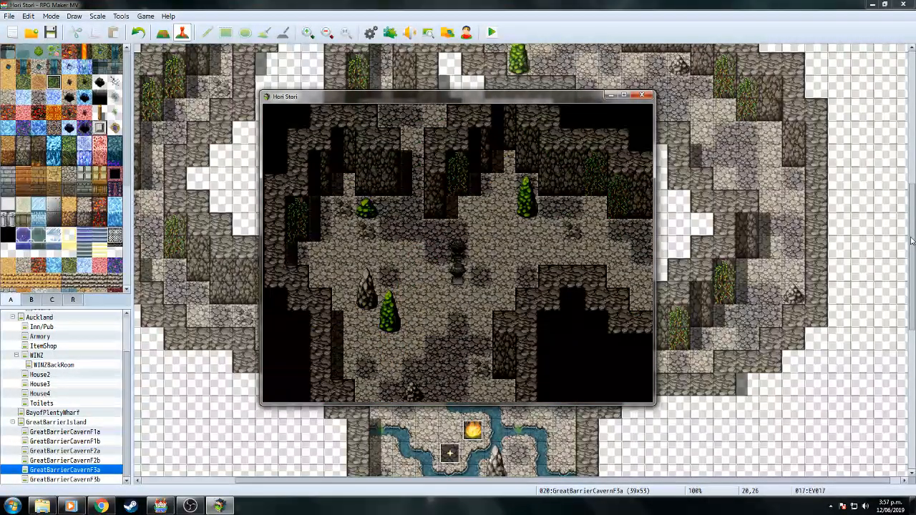
key("Right")
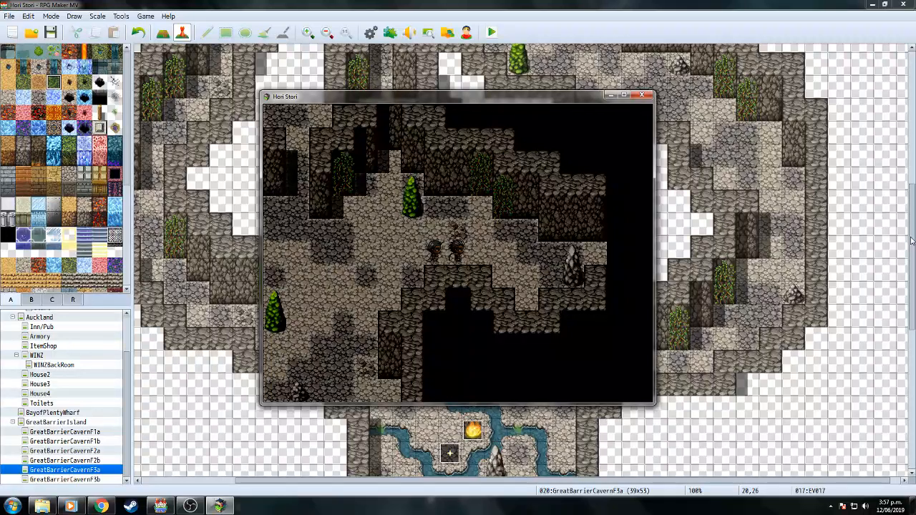
key("Left")
key("Up")
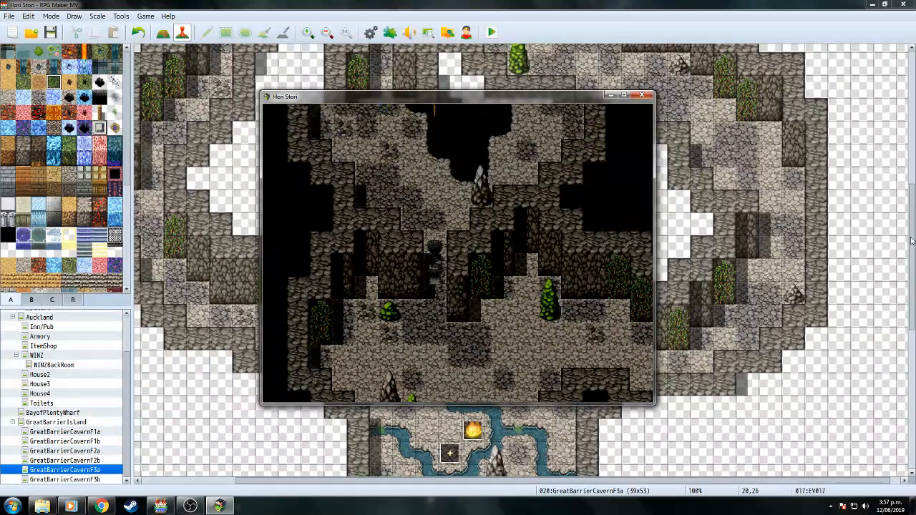
key("Left")
key("Up")
key("Up")
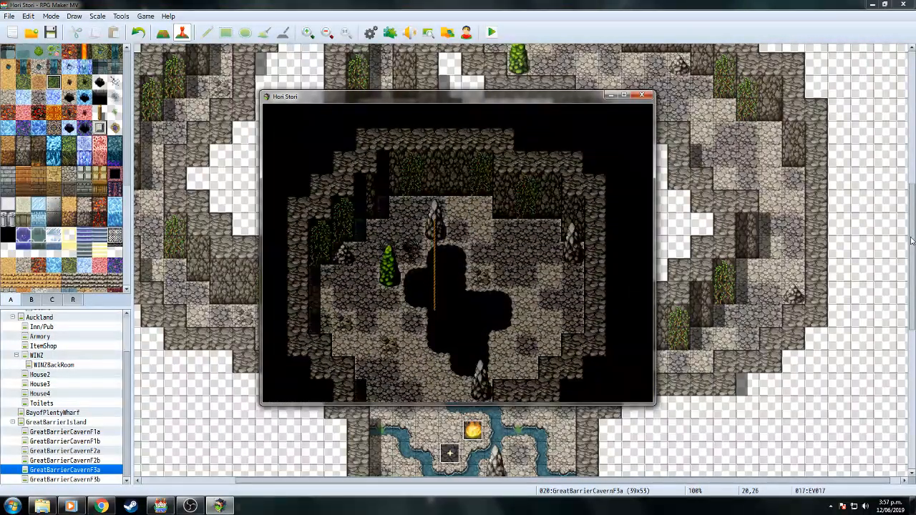
key("Down")
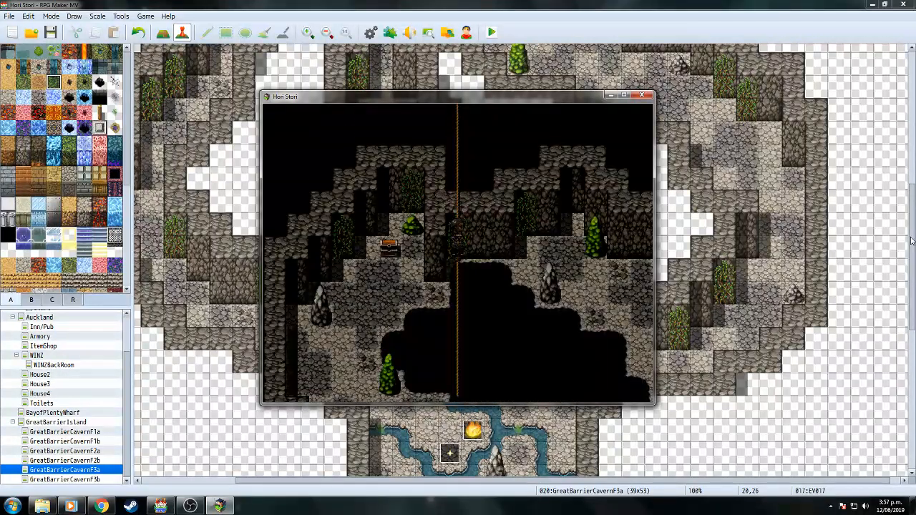
Walk the party through the lower cavern toward the stream and into the next cave area.
key("Down")
key("Return")
key("Left")
key("Down")
key("Down")
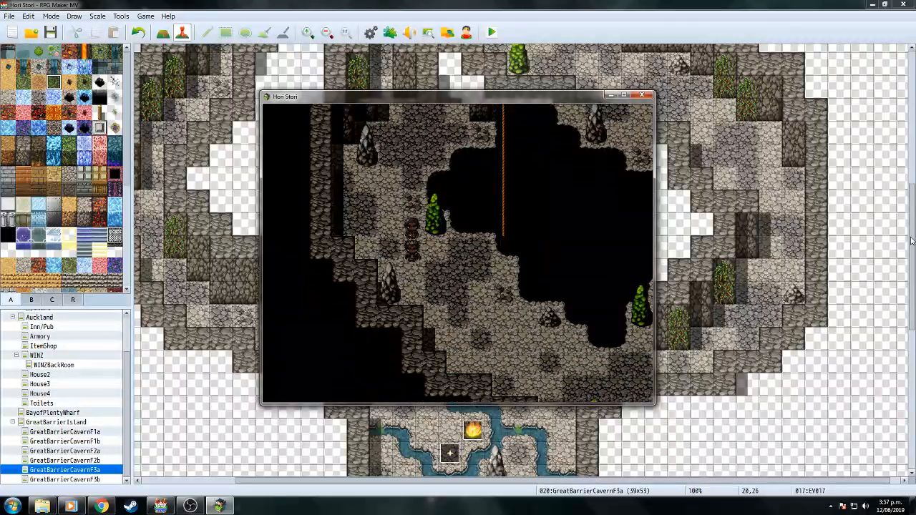
key("Right")
key("Right")
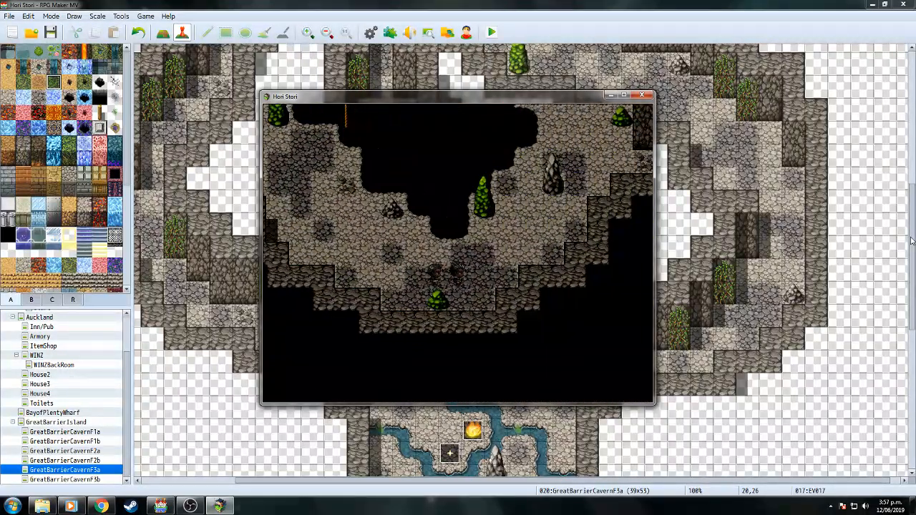
key("Up")
key("Right")
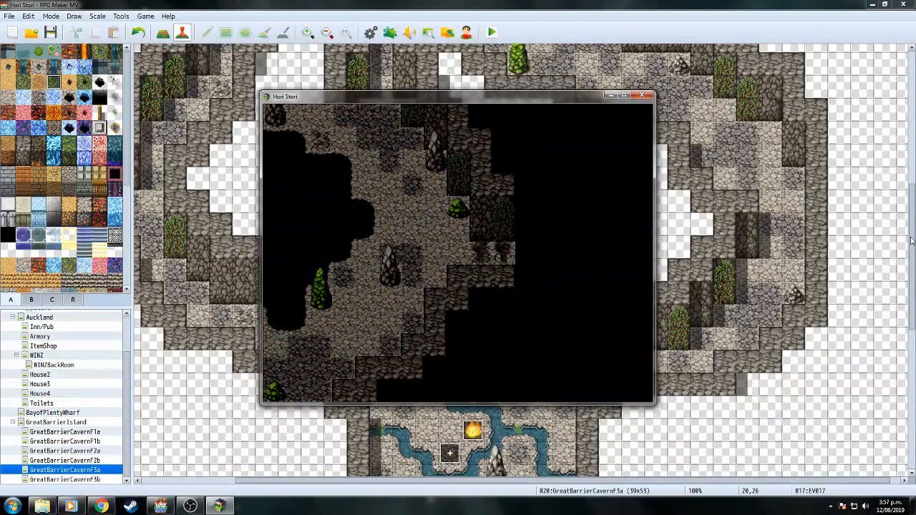
key("Right")
key("Up")
key("Right")
key("Up")
key("Right")
key("Up")
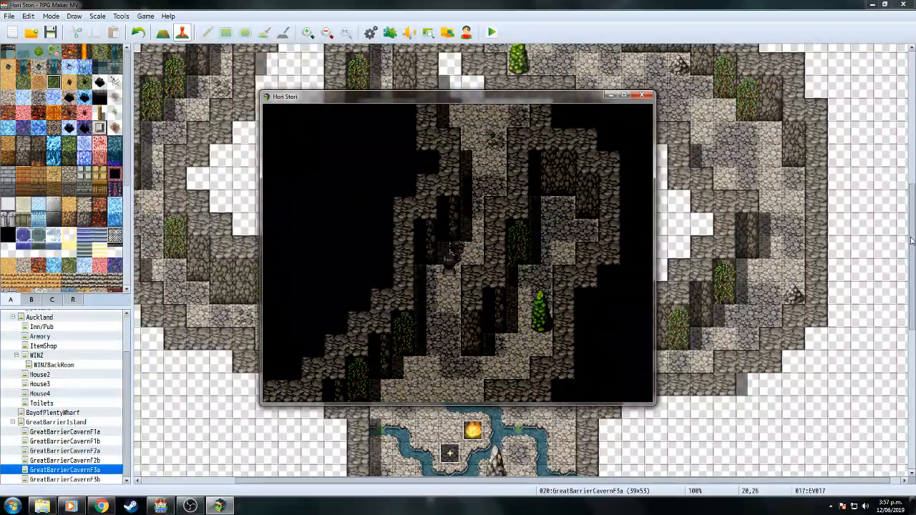
key("Up")
key("Left")
key("Up")
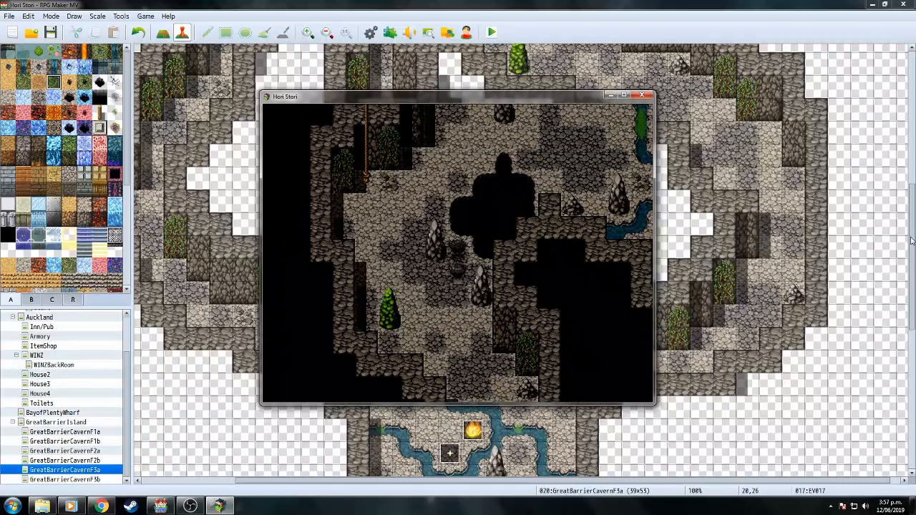
key("Right")
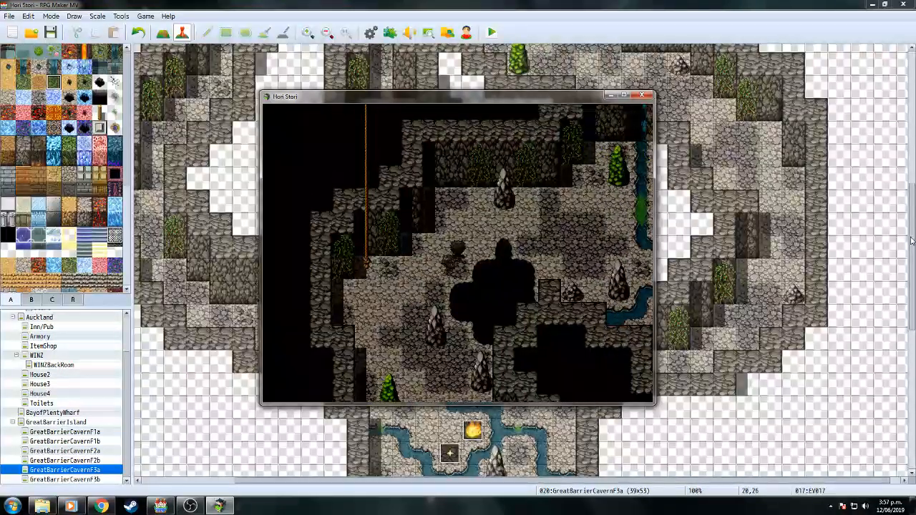
key("Up")
key("Left")
key("Down")
key("Left")
key("Down")
key("Right")
key("Down")
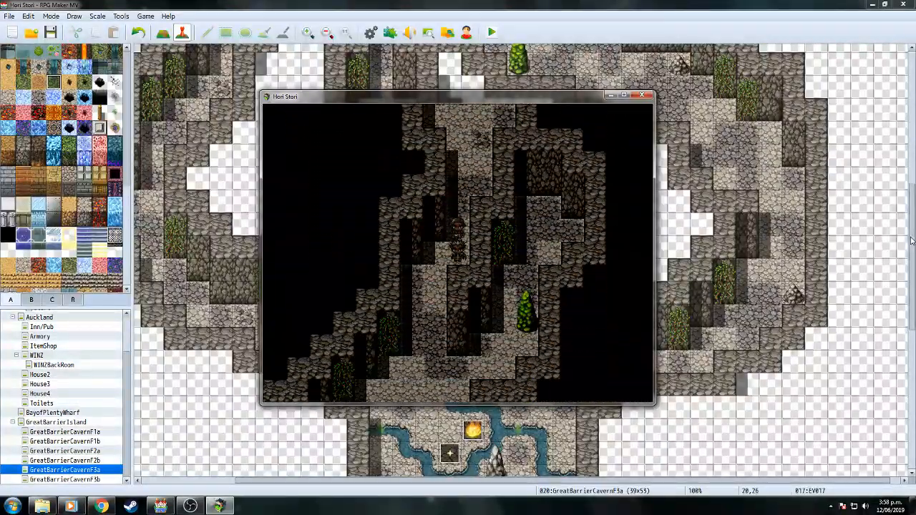
key("Left")
key("Down")
key("Down")
key("Left")
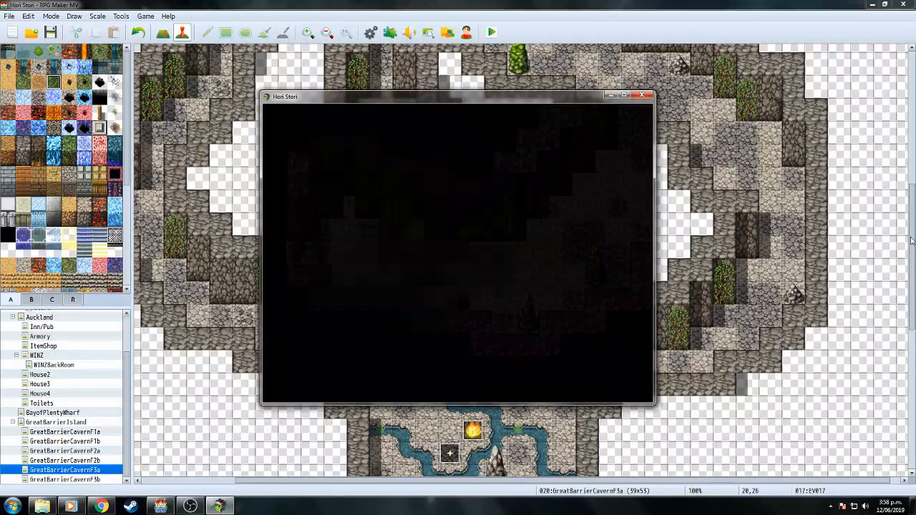
Reach the next rope, choose Down at 'Which Way?', then close the playtest.
key("Left")
key("Down")
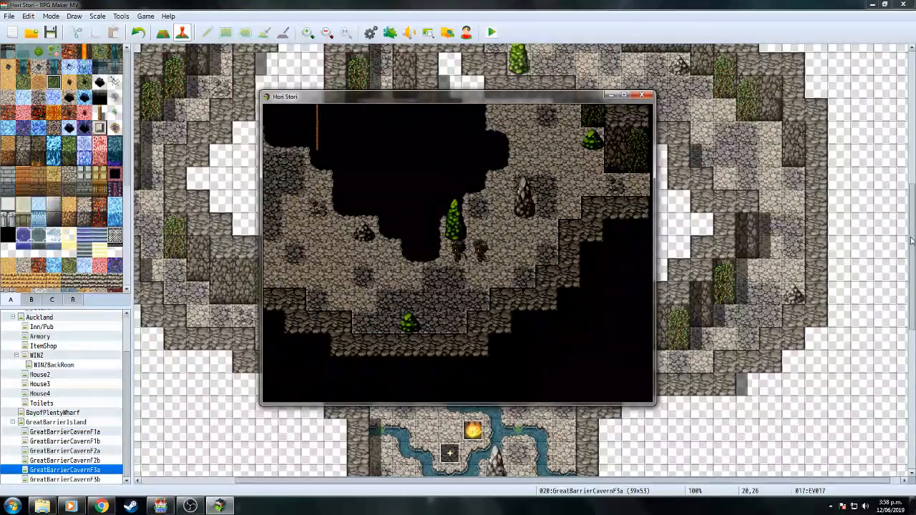
key("Left")
key("Up")
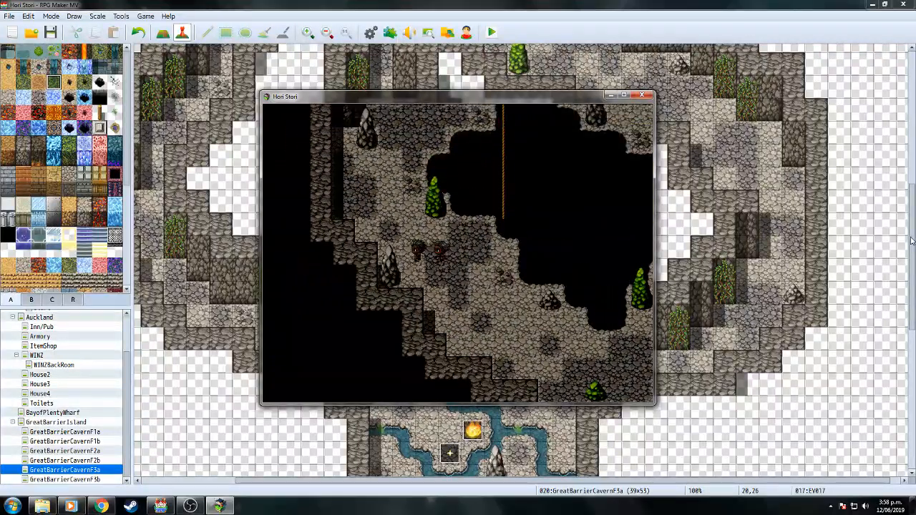
key("Up")
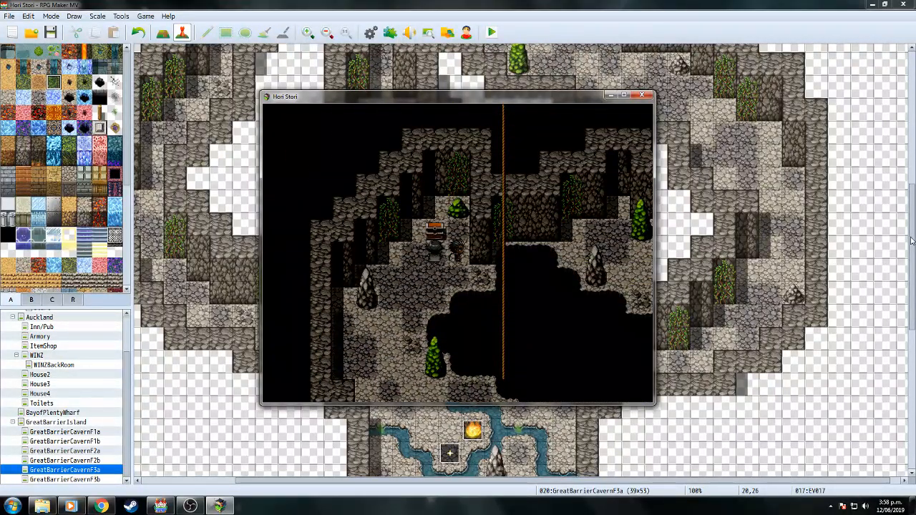
key("Down")
key("Right")
key("Return")
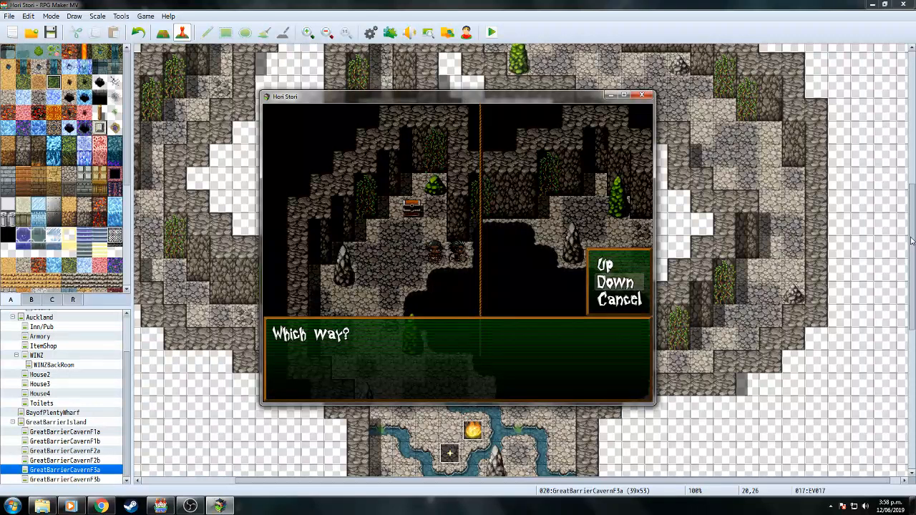
key("Return")
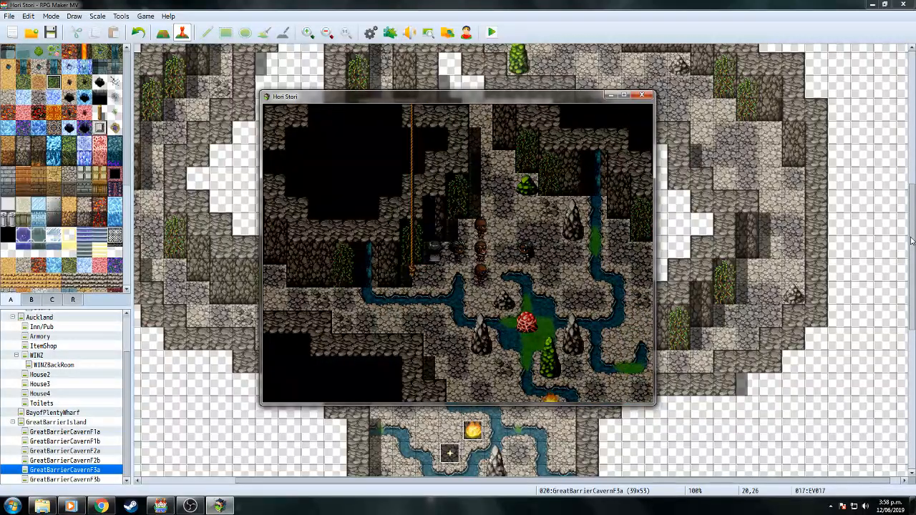
left_click(642, 95)
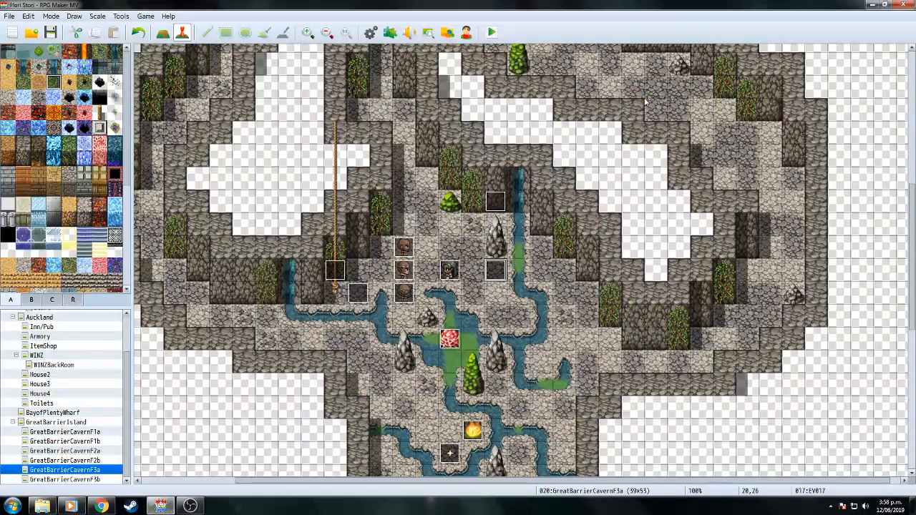
Give the Tania and Thug1 events a second page conditioned on switch 0022 DefeatedShane.
double_click(449, 271)
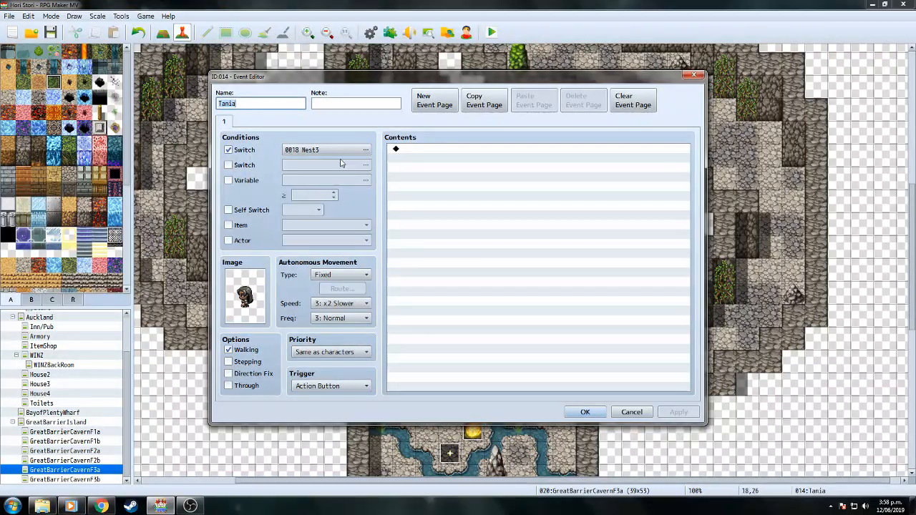
left_click(445, 106)
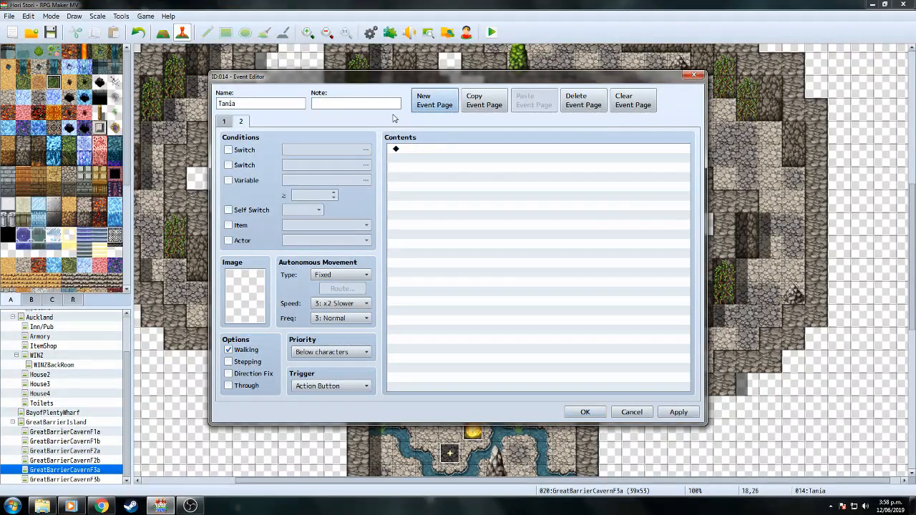
left_click(366, 151)
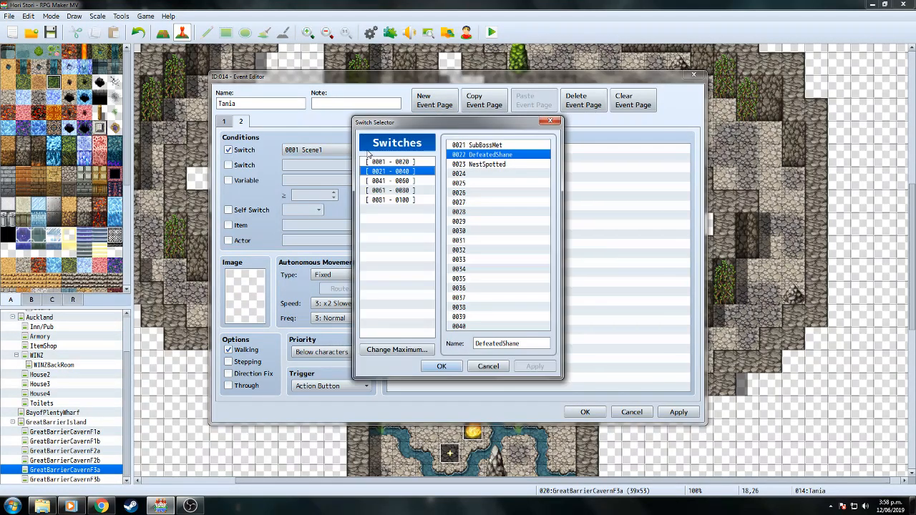
left_click(452, 369)
left_click(584, 412)
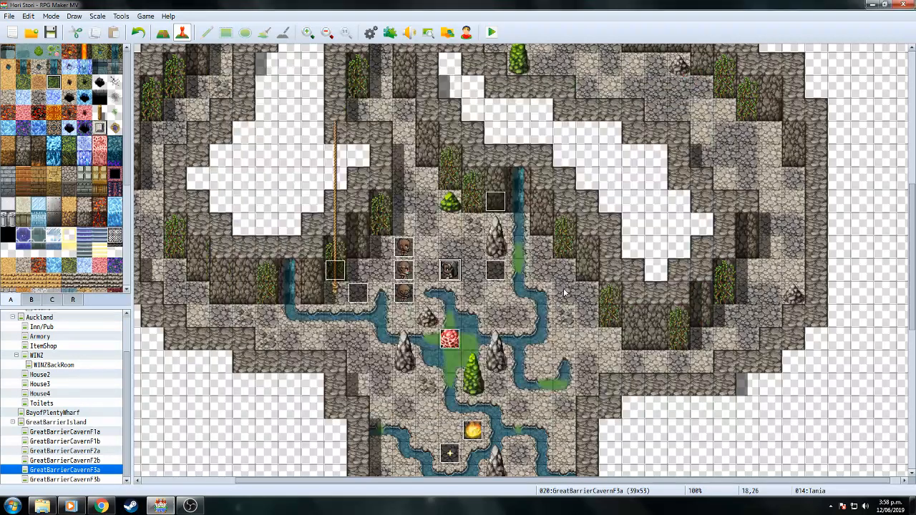
double_click(412, 247)
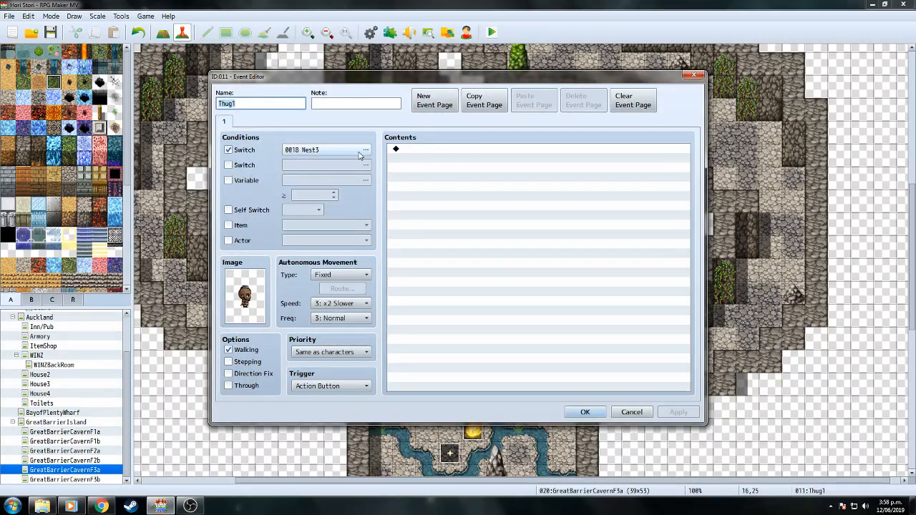
left_click(433, 106)
left_click(228, 151)
left_click(362, 150)
left_click(450, 368)
left_click(584, 412)
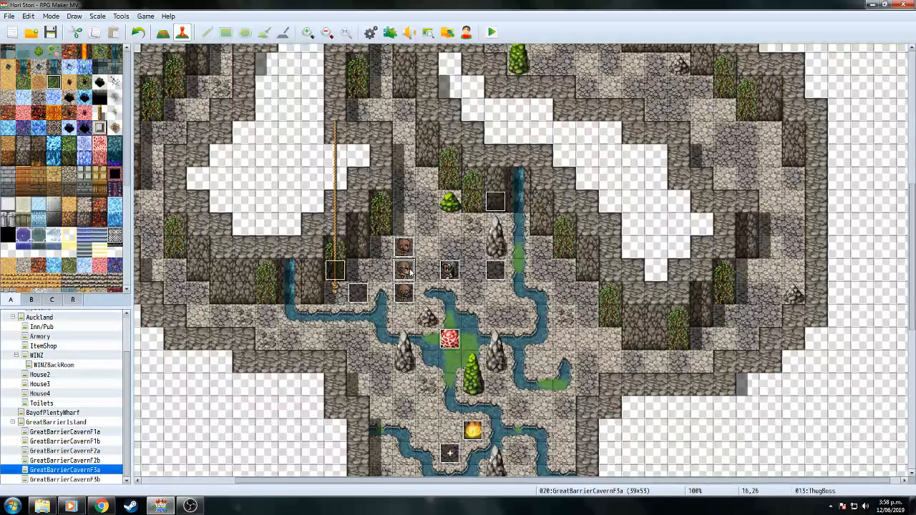
Give the ThugBoss and Thug2 events a second page conditioned on switch 0022 DefeatedShane.
double_click(406, 270)
left_click(435, 101)
left_click(229, 150)
left_click(348, 150)
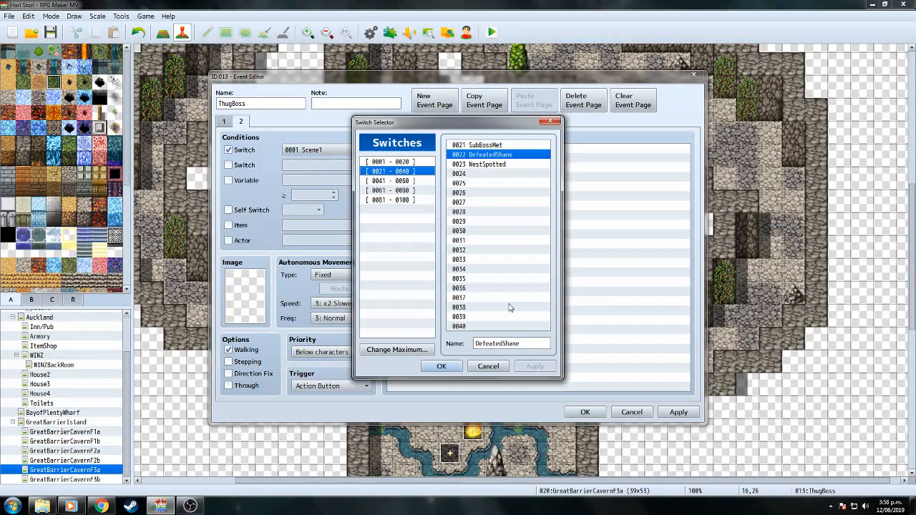
left_click(441, 366)
left_click(585, 412)
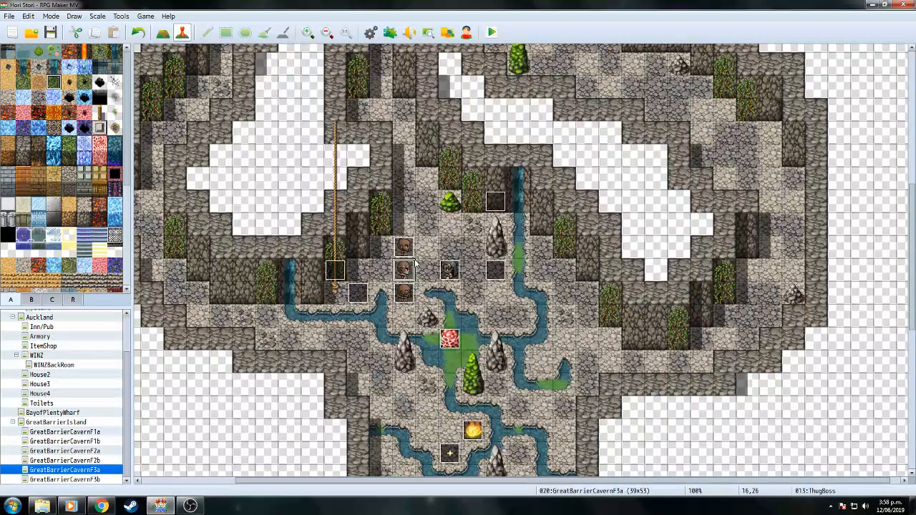
double_click(407, 299)
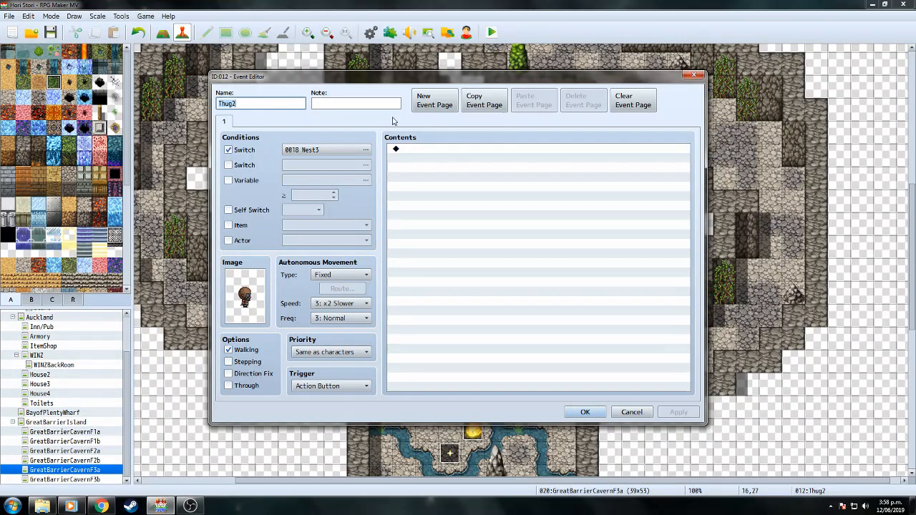
left_click(440, 102)
left_click(228, 150)
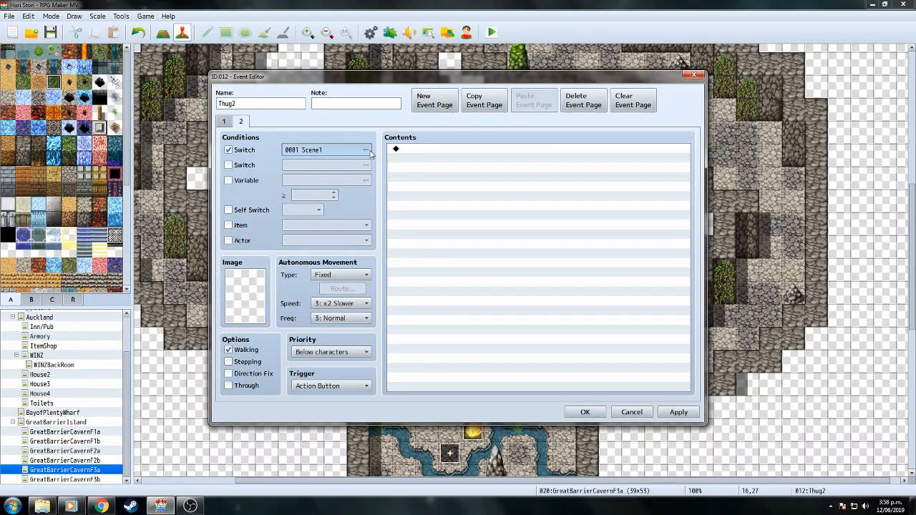
left_click(365, 150)
left_click(442, 367)
left_click(584, 413)
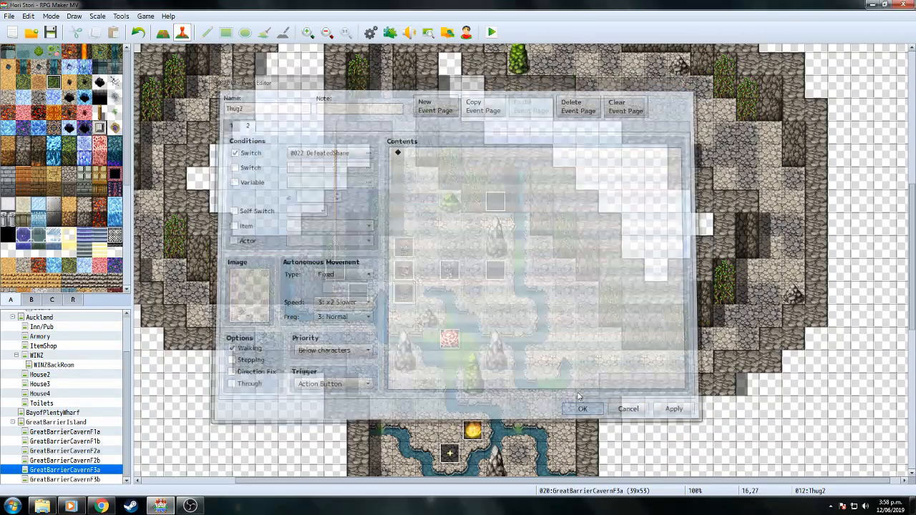
Check the conditions on EV017's second page.
double_click(499, 271)
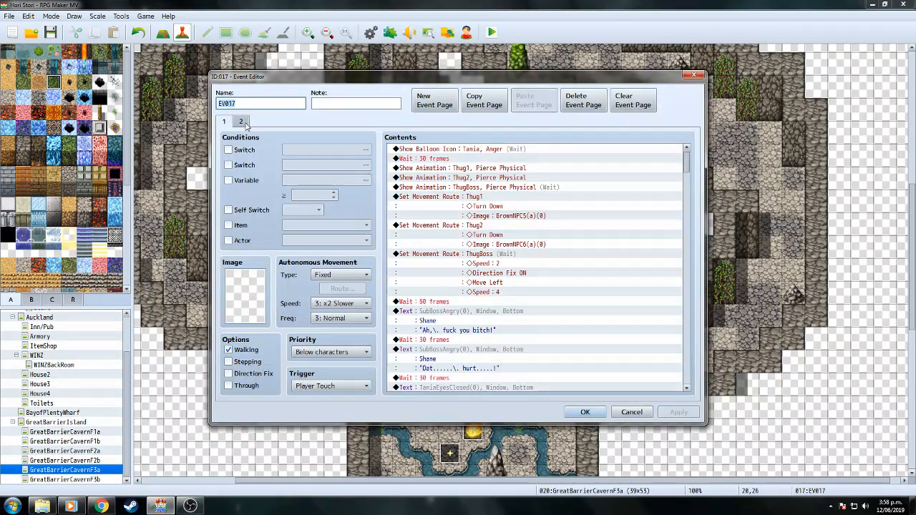
left_click(241, 122)
left_click(577, 413)
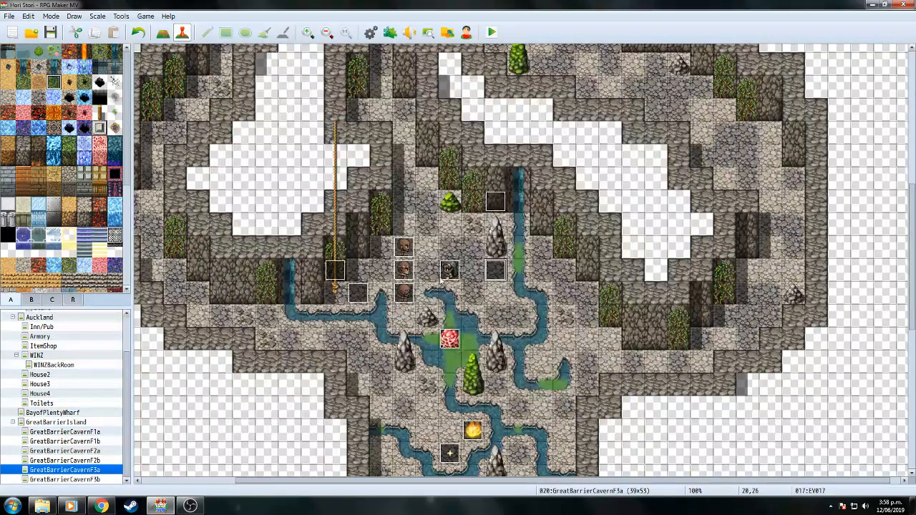
Save the project, start a playtest and load the File 10 save.
left_click(492, 33)
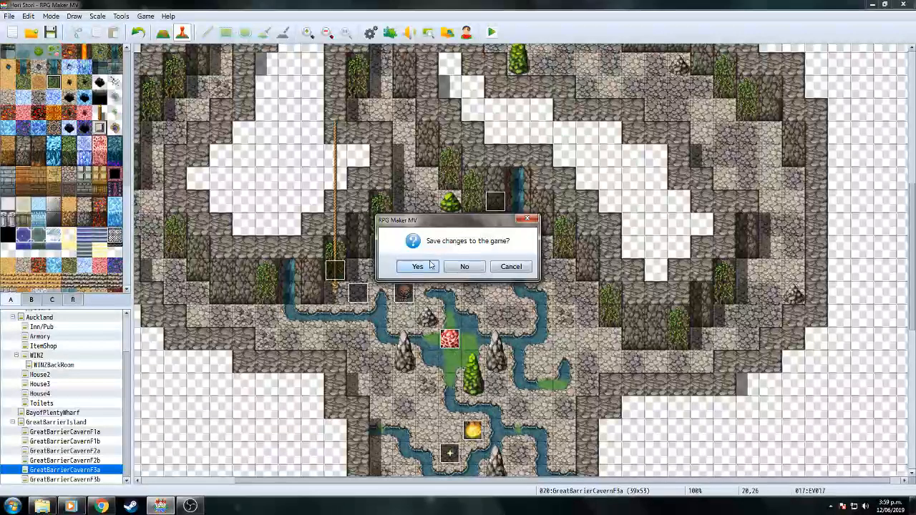
key("Return")
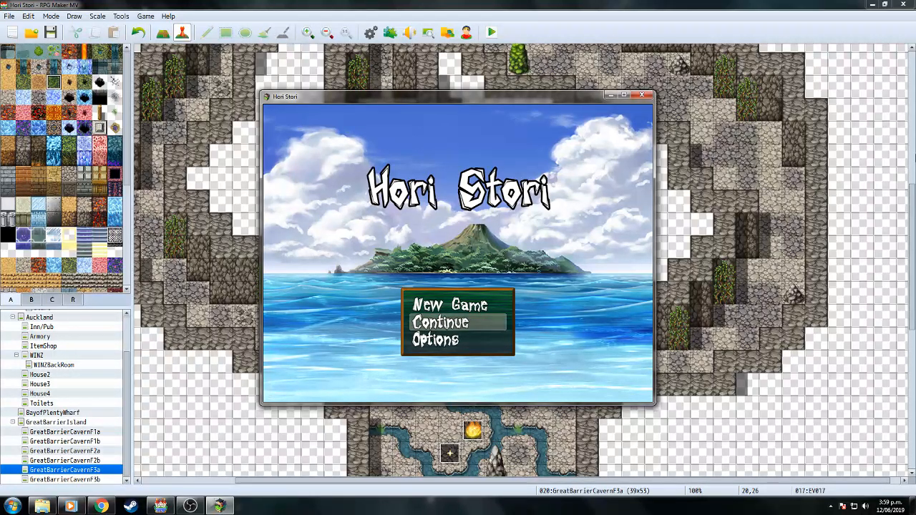
key("Return")
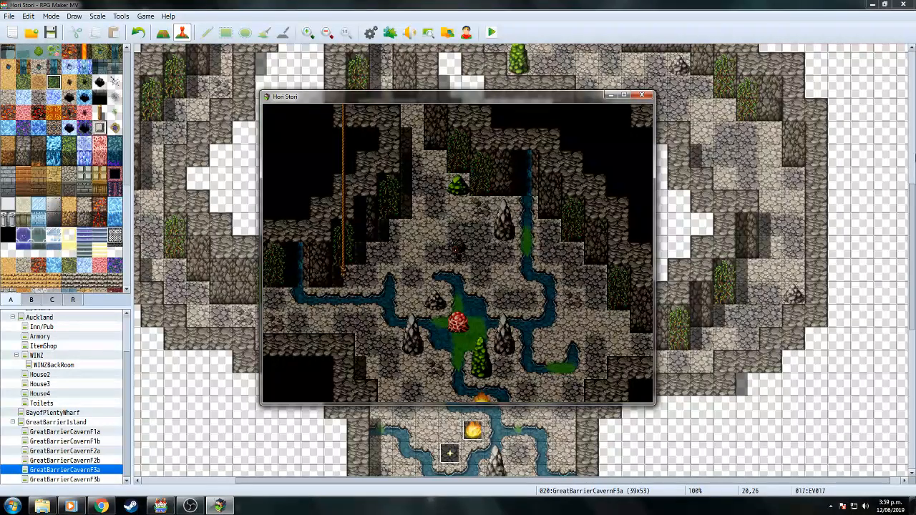
Walk toward the nest, advance James's dialogue and save the game from the menu.
key("Left")
key("Left")
key("Left")
key("Left")
key("Down")
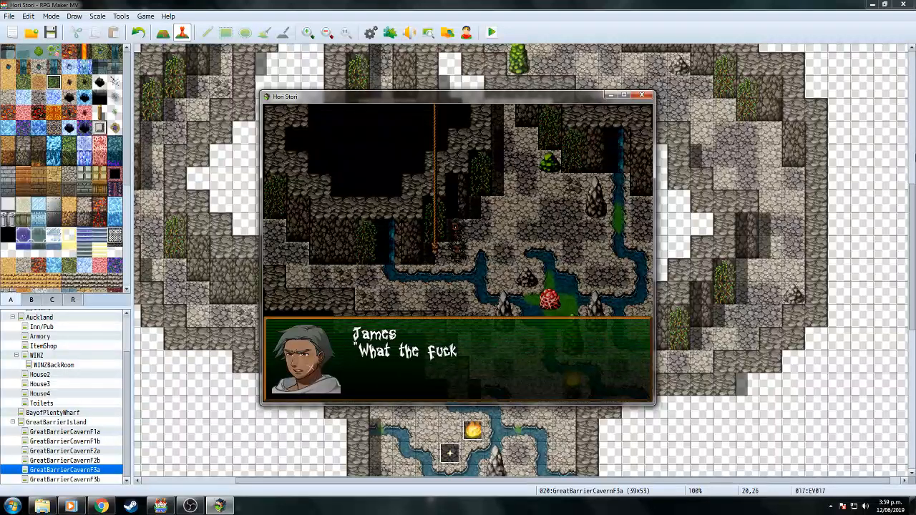
key("Return")
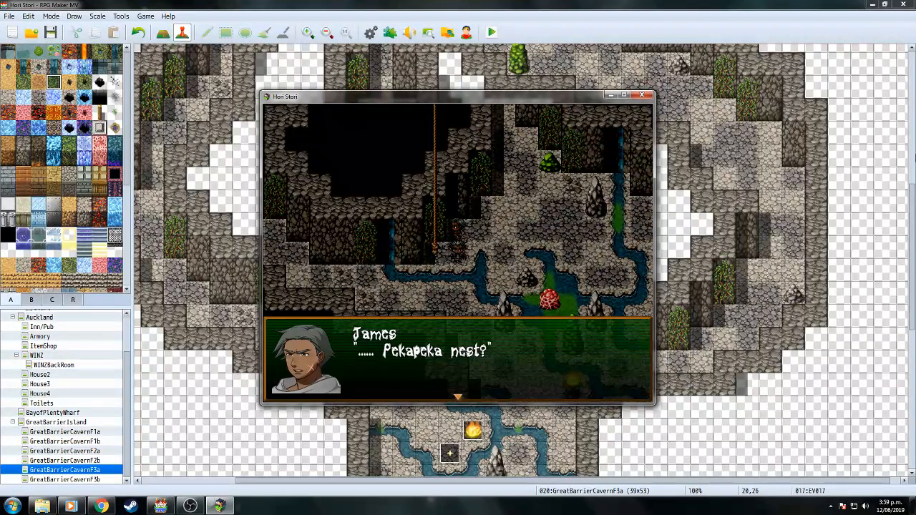
key("Return")
key("Escape")
key("Down")
key("Down")
key("Down")
key("Down")
key("Down")
key("Down")
key("Return")
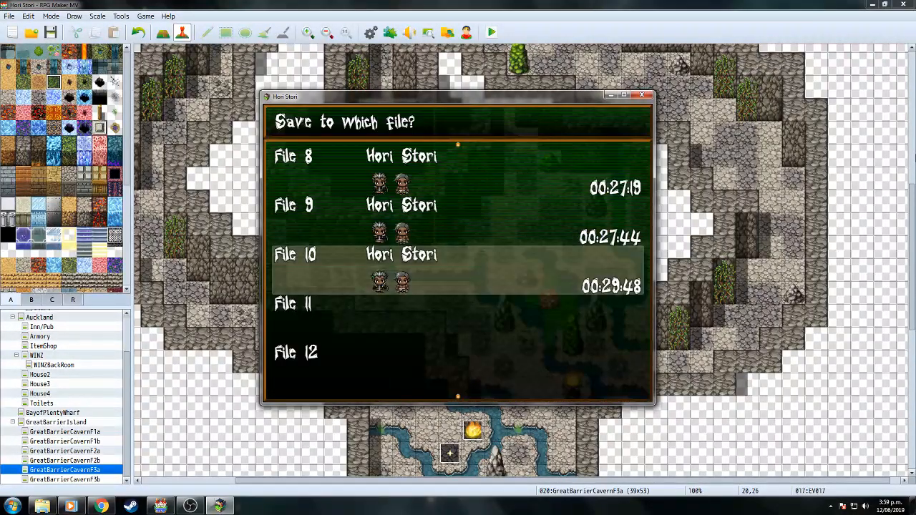
key("Return")
key("Escape")
Climb the rope, jump onto the left ledge, then take the rope back down.
key("Left")
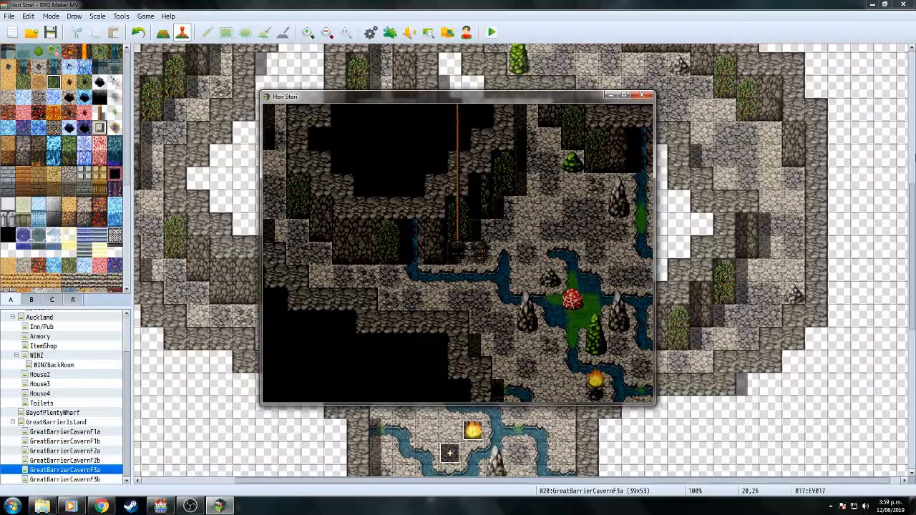
key("Up")
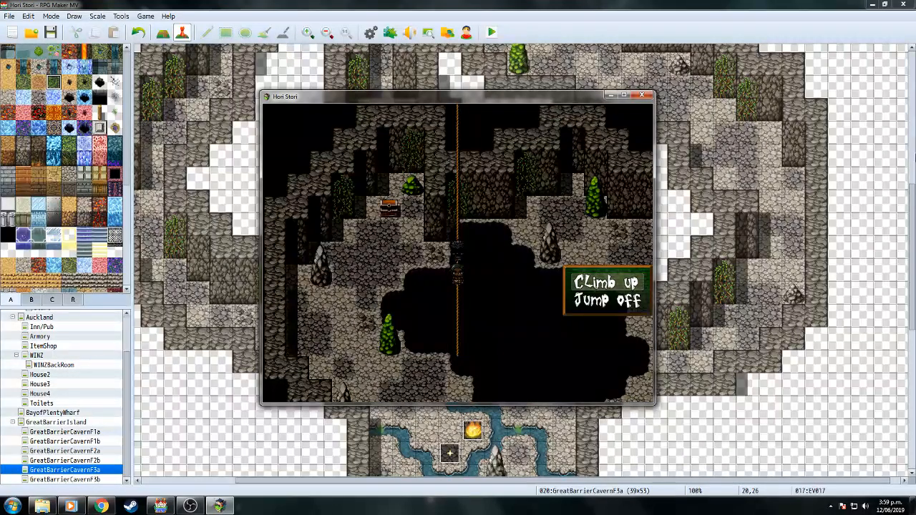
key("Down")
key("Return")
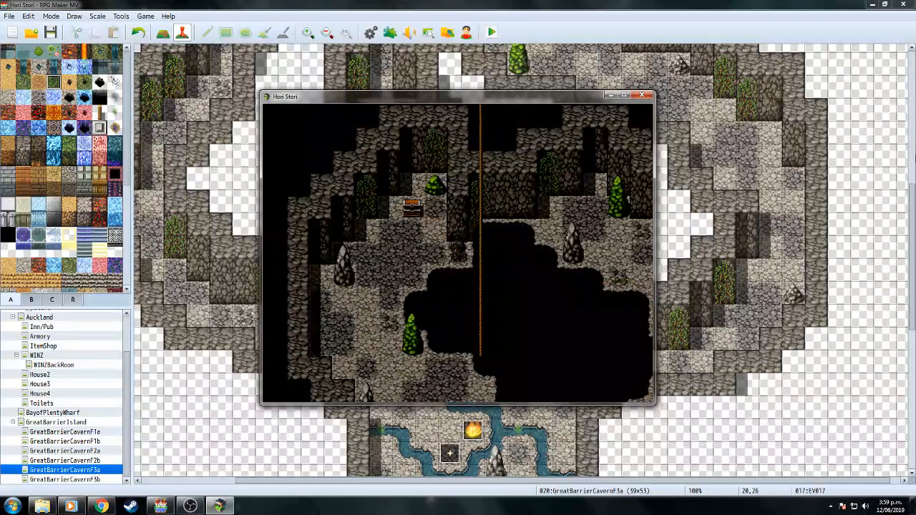
key("Return")
key("Down")
key("Return")
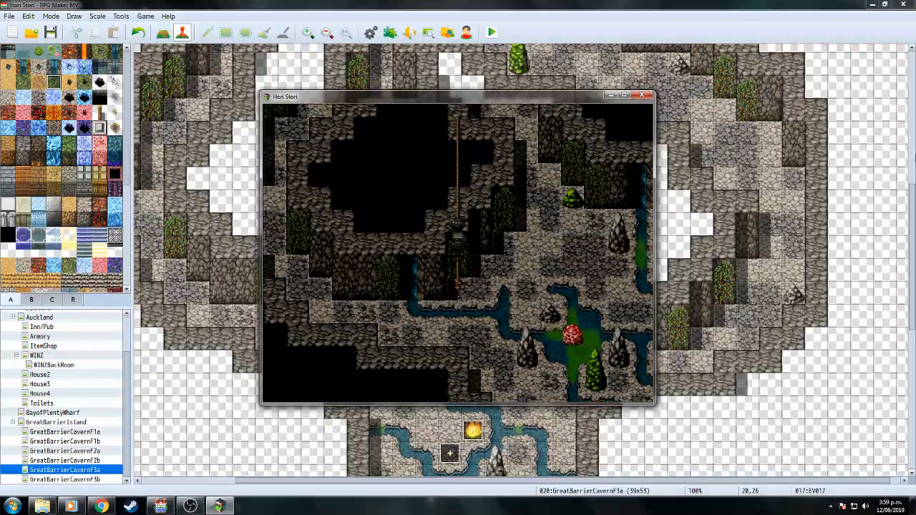
Run around the lower cavern up to the red mushroom nest and trigger its battle.
key("Right")
key("Down")
key("Up")
key("Right")
key("Down")
key("Right")
key("Down")
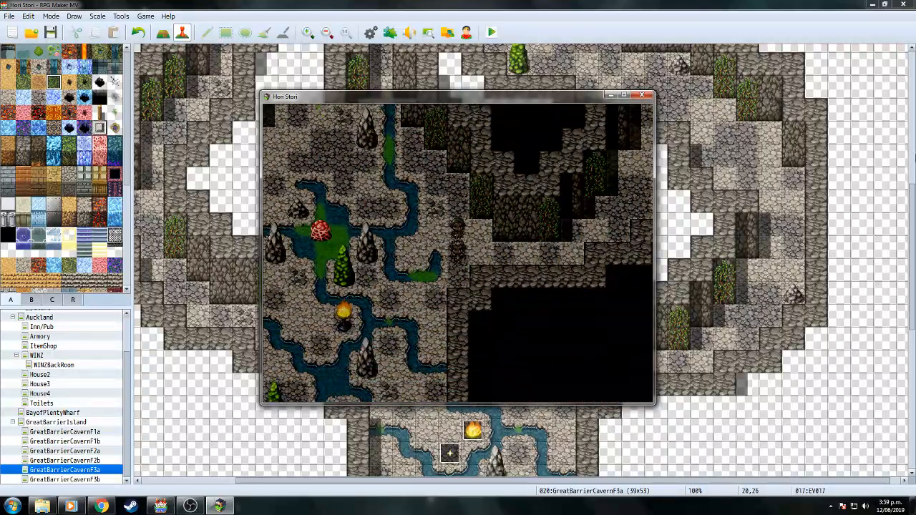
key("Left")
key("Down")
key("Left")
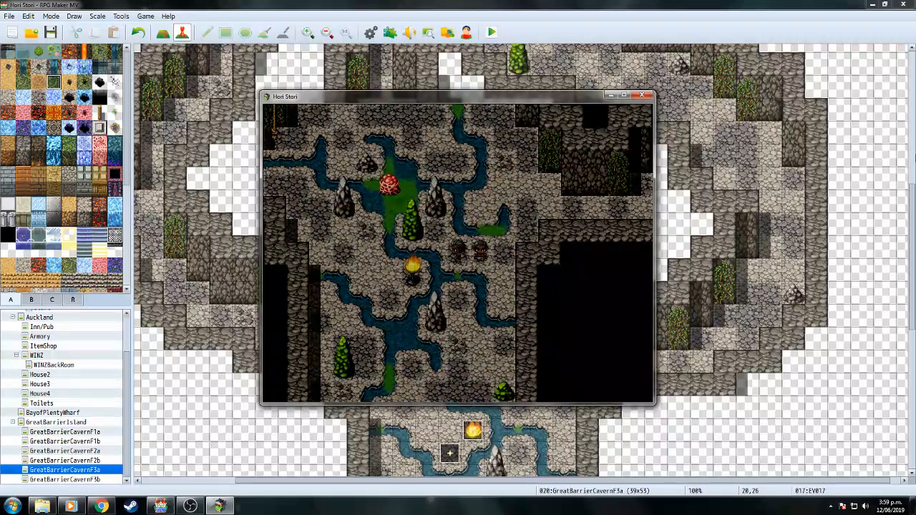
key("Down")
key("Up")
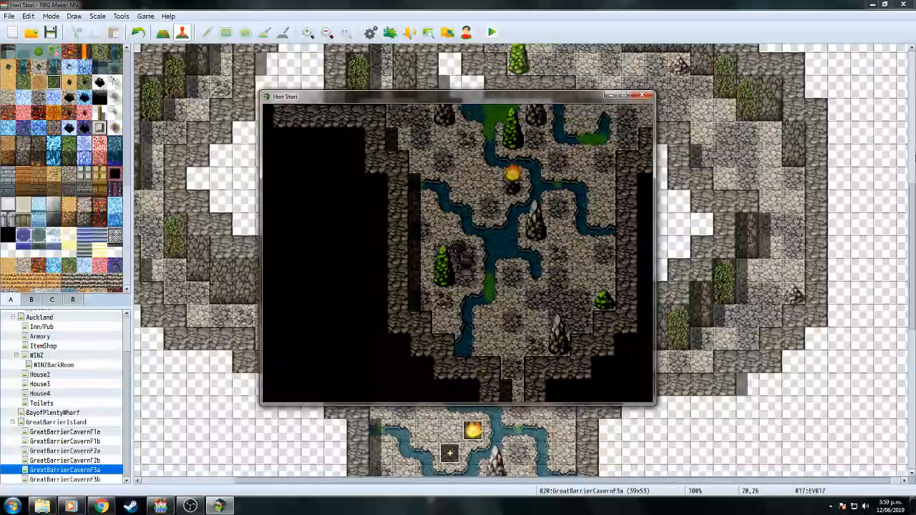
key("Up")
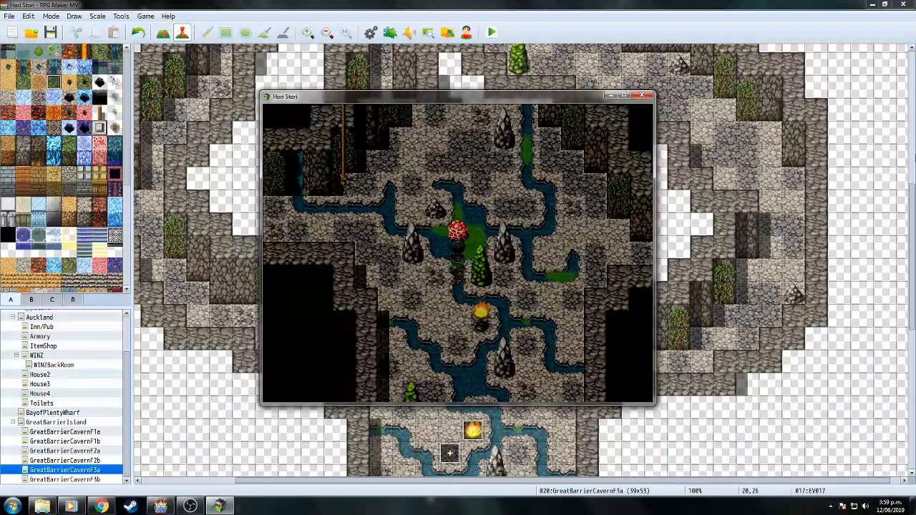
key("Return")
key("Return")
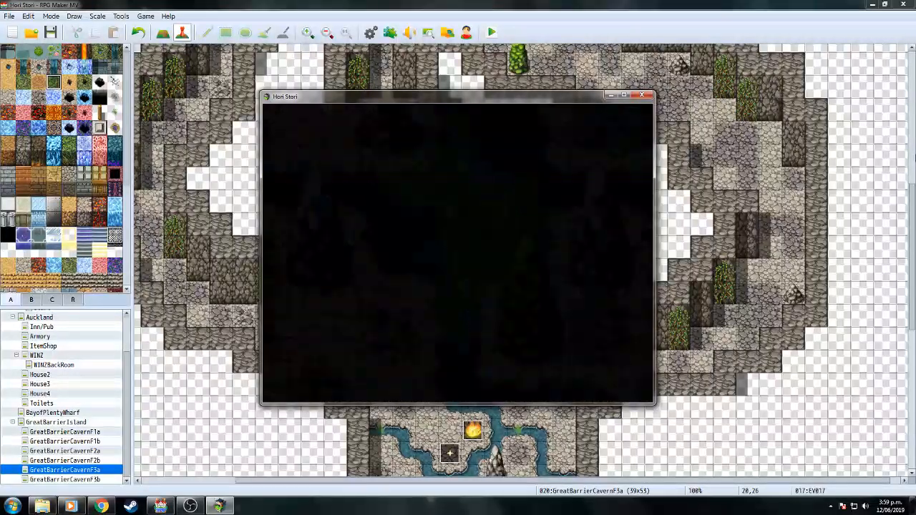
Have James and Hemi attack the Pekapeka Nest, then attack Pekapeka A.
key("Return")
key("Return")
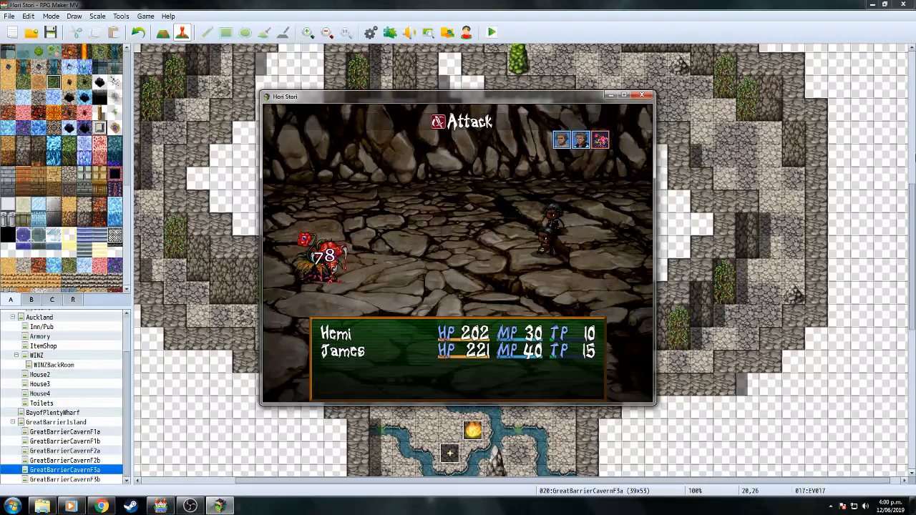
key("Return")
key("Return")
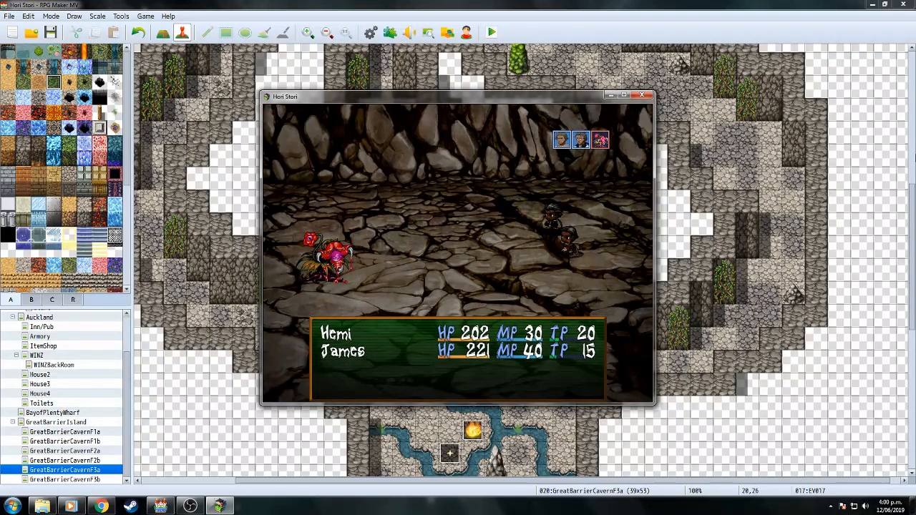
key("Return")
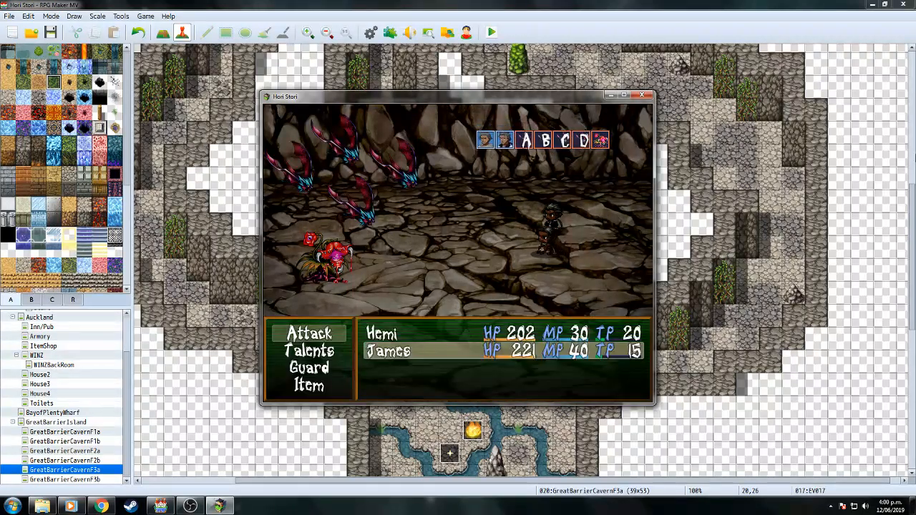
key("Return")
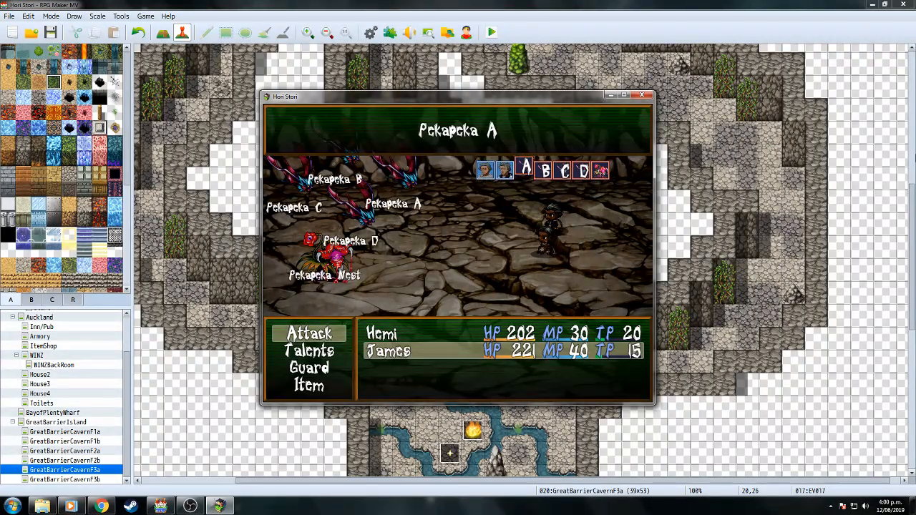
key("Left")
key("Return")
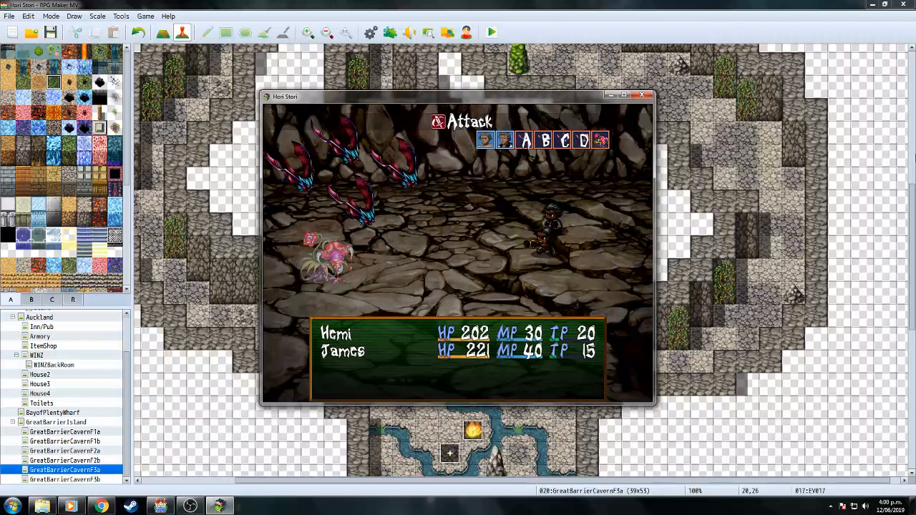
key("Return")
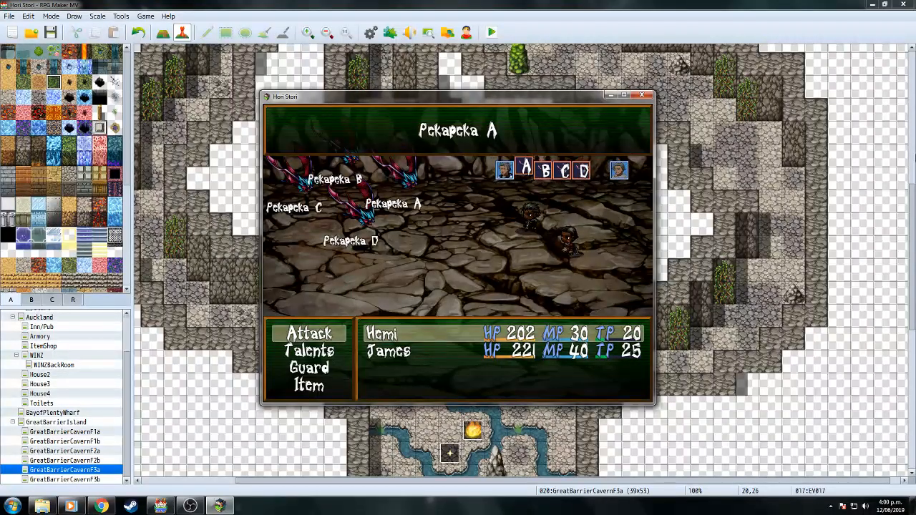
key("Return")
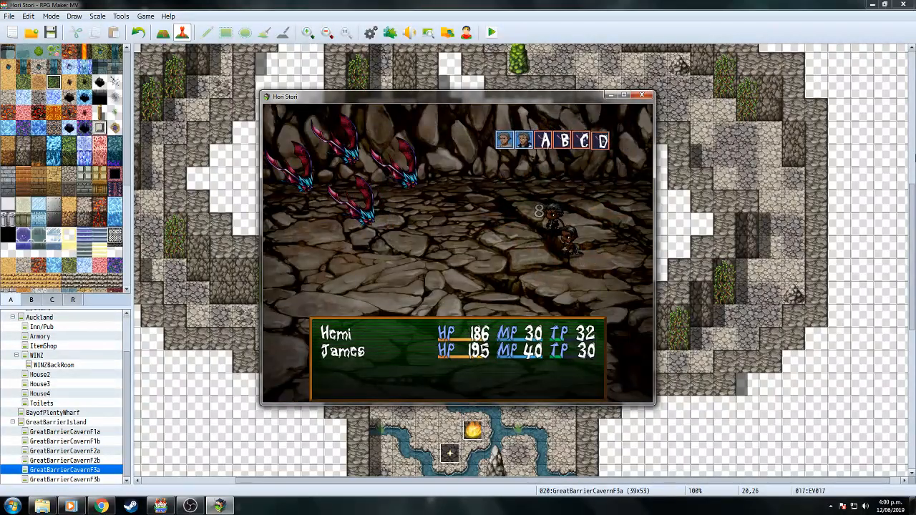
Use James's Haka talent, attack Pekapeka D, A and C to win, and clear the level-up messages.
key("Return")
key("Return")
key("Return")
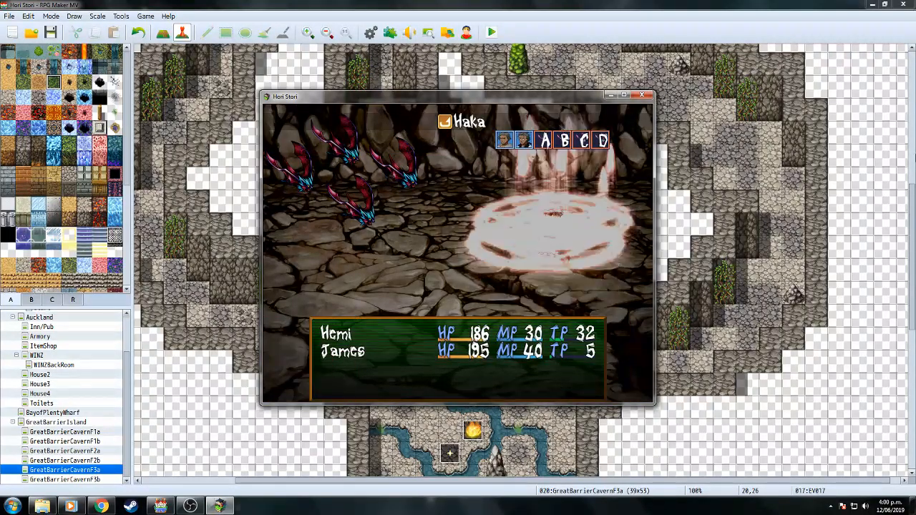
key("Return")
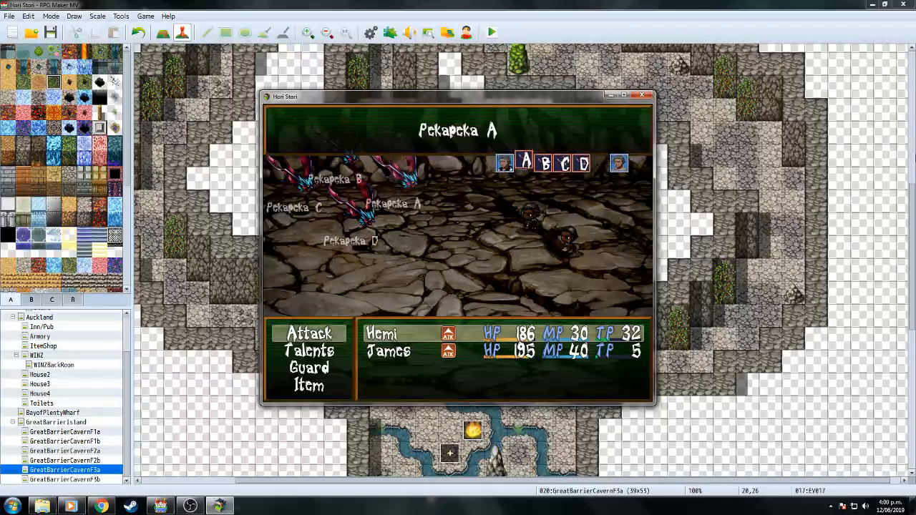
key("Left")
key("Return")
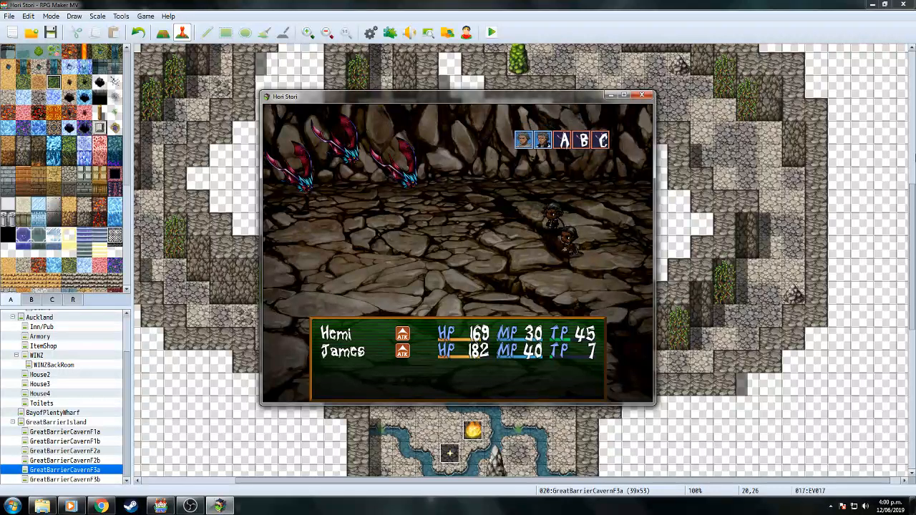
key("Return")
key("Return")
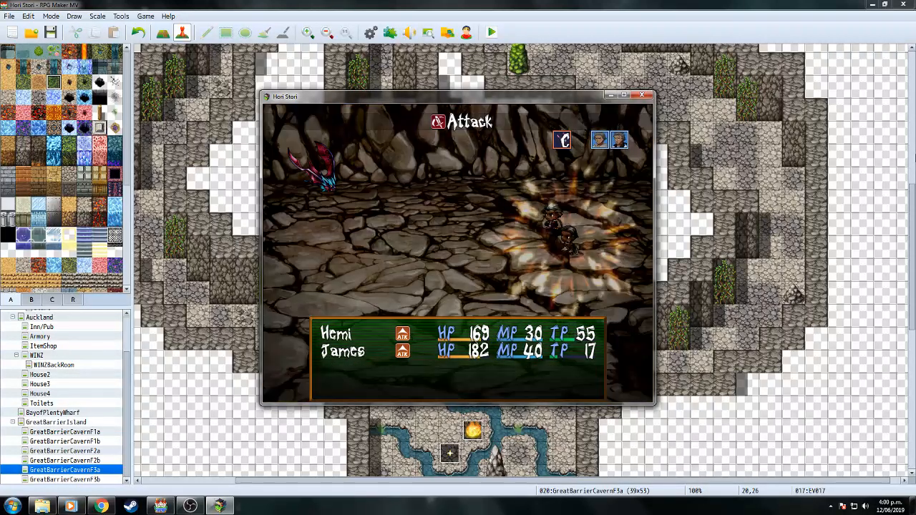
key("Return")
key("Return")
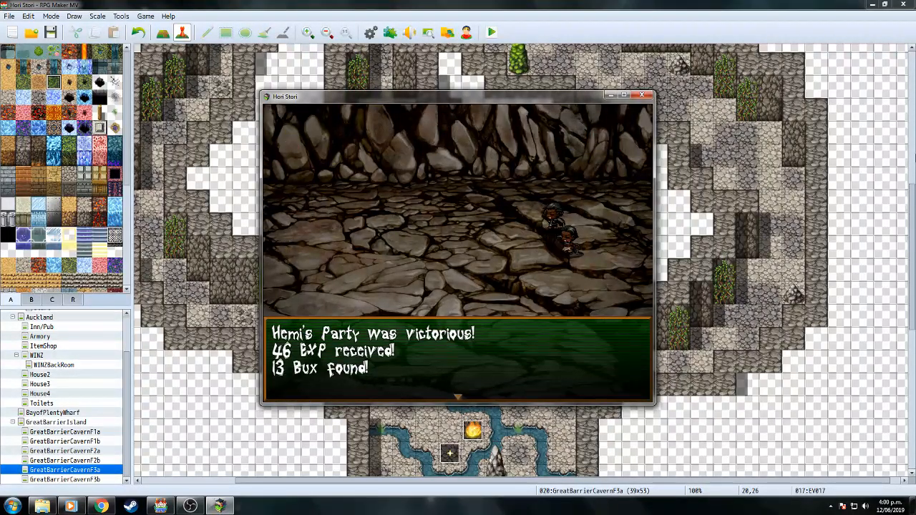
key("Return")
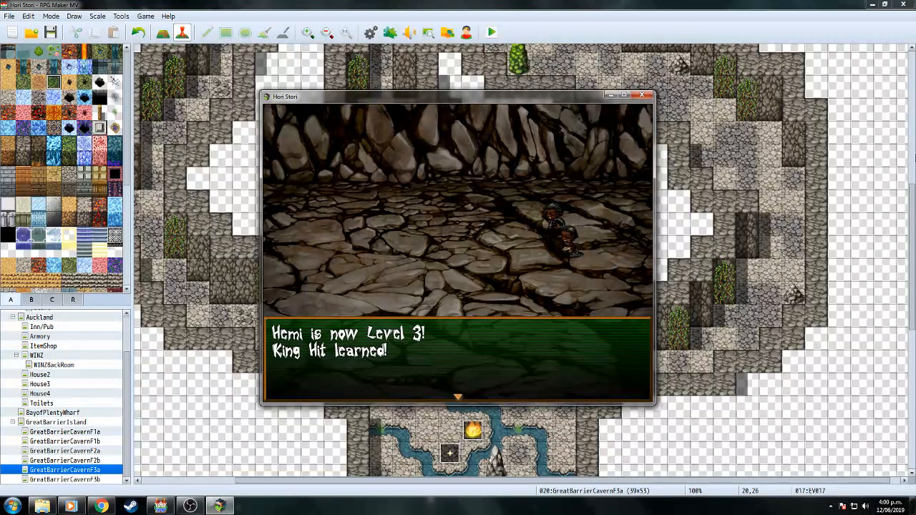
key("Return")
key("Return")
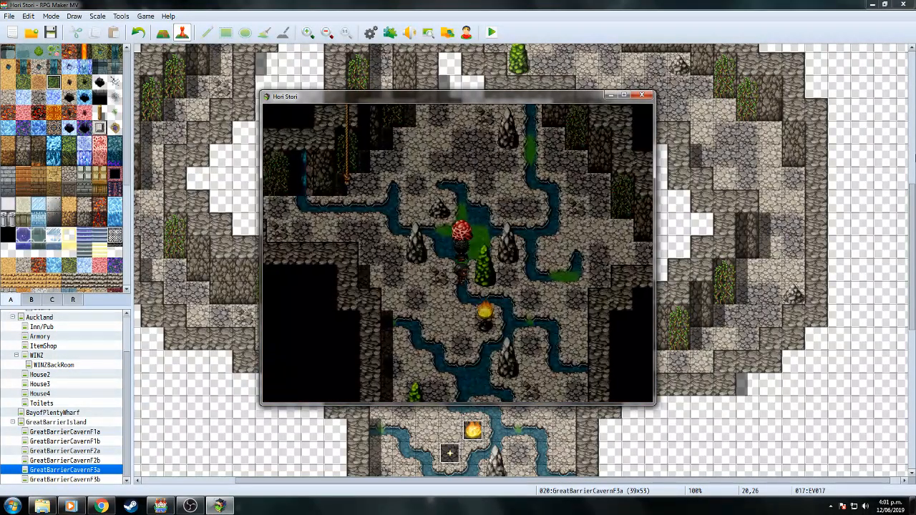
key("Return")
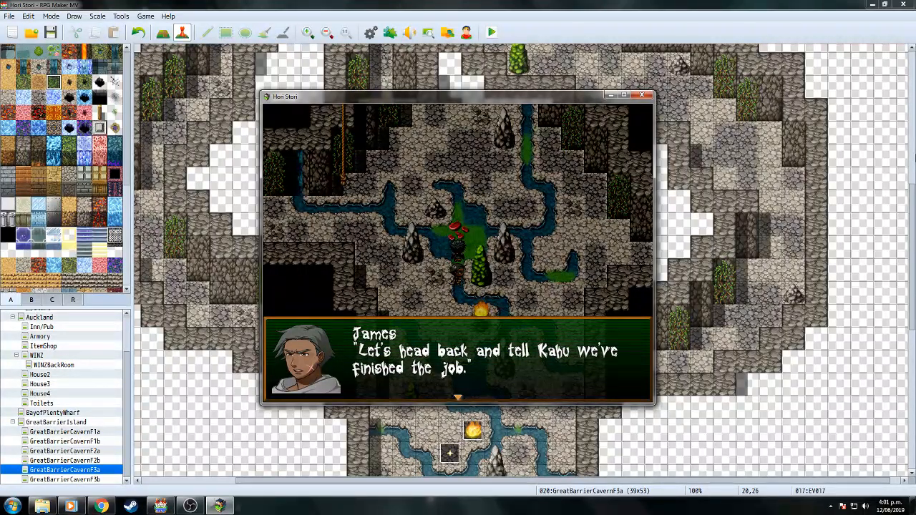
Close James's line and view Hemi's King Hit and Taunt talent descriptions in the menu.
key("Return")
key("Down")
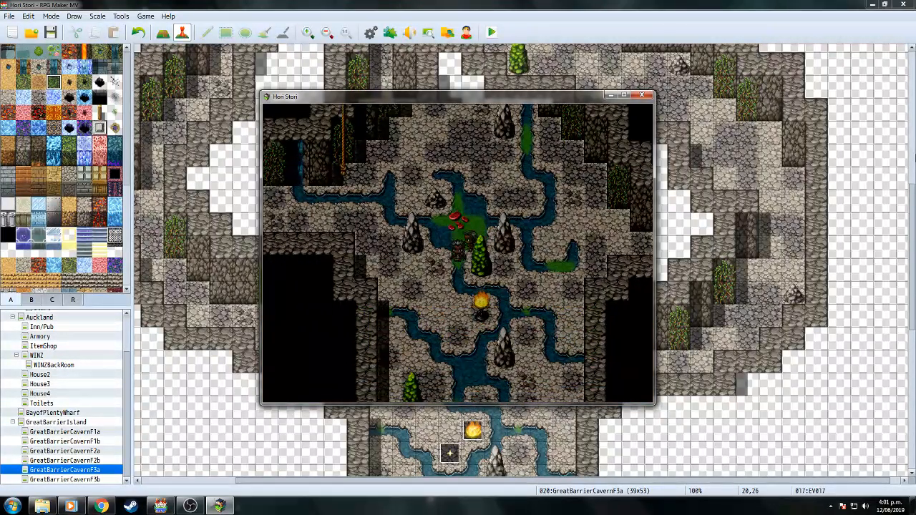
key("Escape")
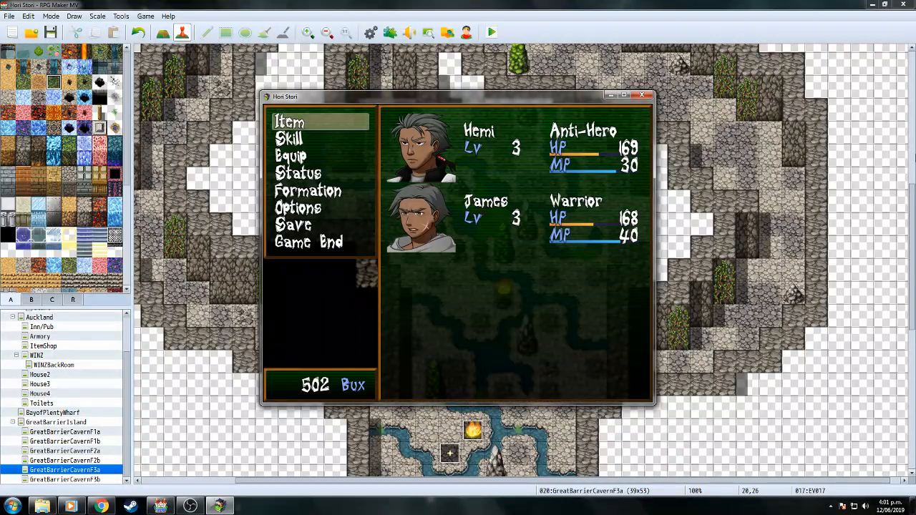
key("Down")
key("Return")
key("Return")
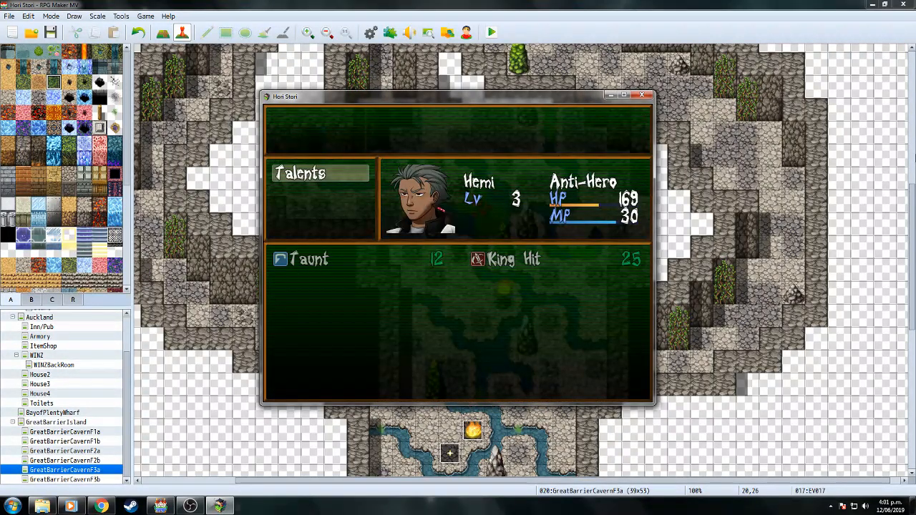
key("Return")
key("Right")
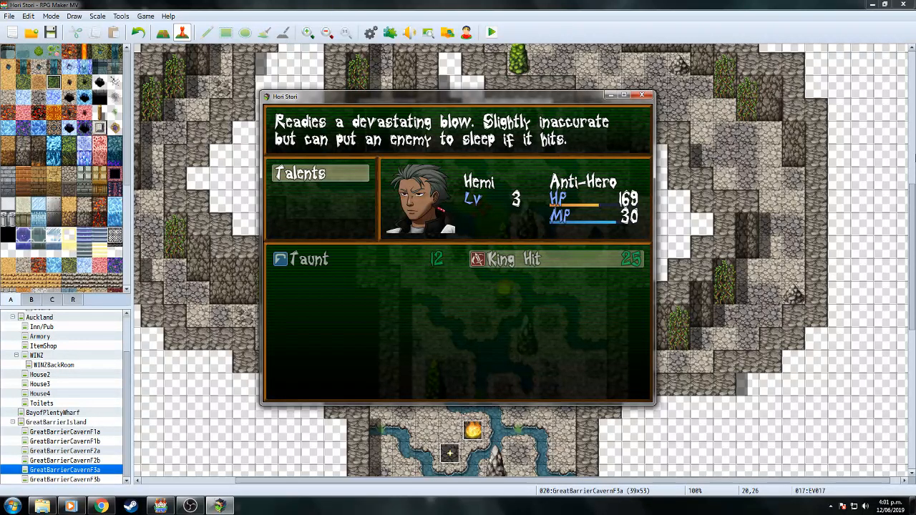
key("Left")
key("Right")
Back out to the main menu, visit the Save screen and close the menu.
key("Escape")
key("Escape")
key("Down")
key("Down")
key("Down")
key("Down")
key("Down")
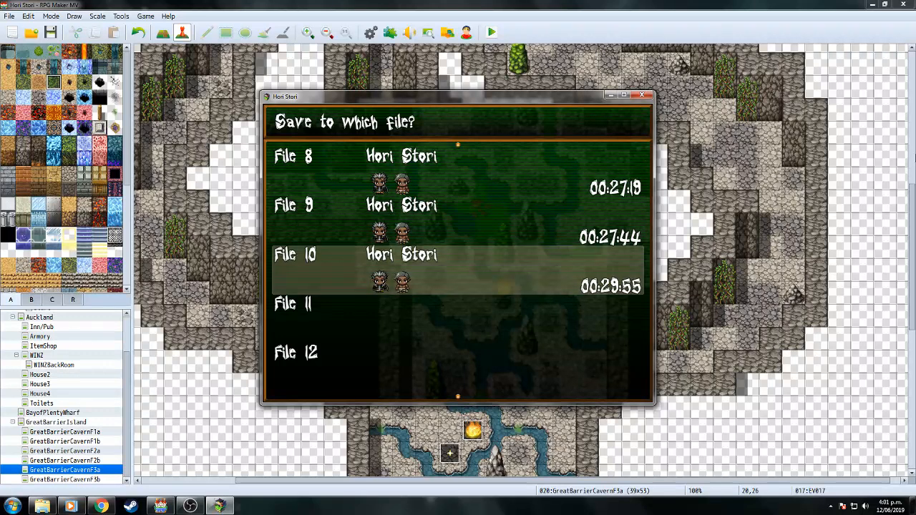
key("Return")
key("Escape")
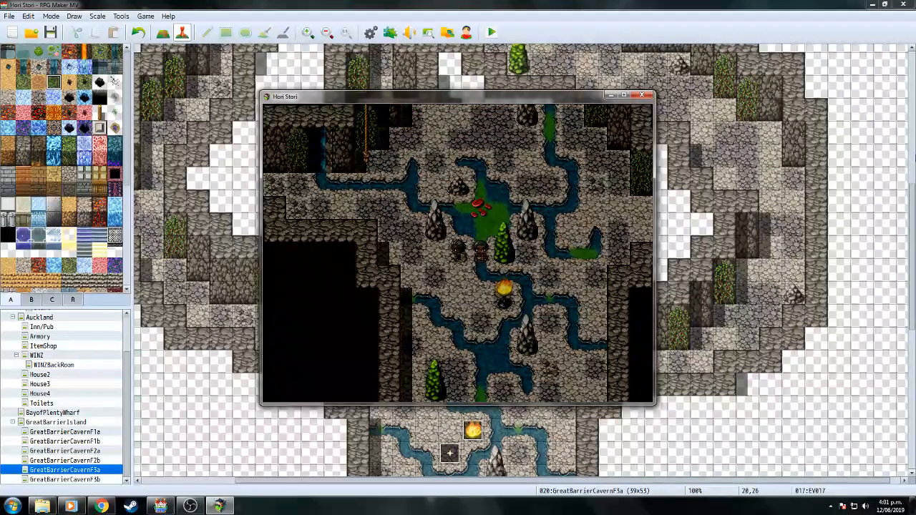
Walk the party through the cave to the rope and choose to climb up.
key("Down")
key("Left")
key("Down")
key("Right")
key("Down")
key("Right")
key("Down")
key("Right")
key("Down")
key("Right")
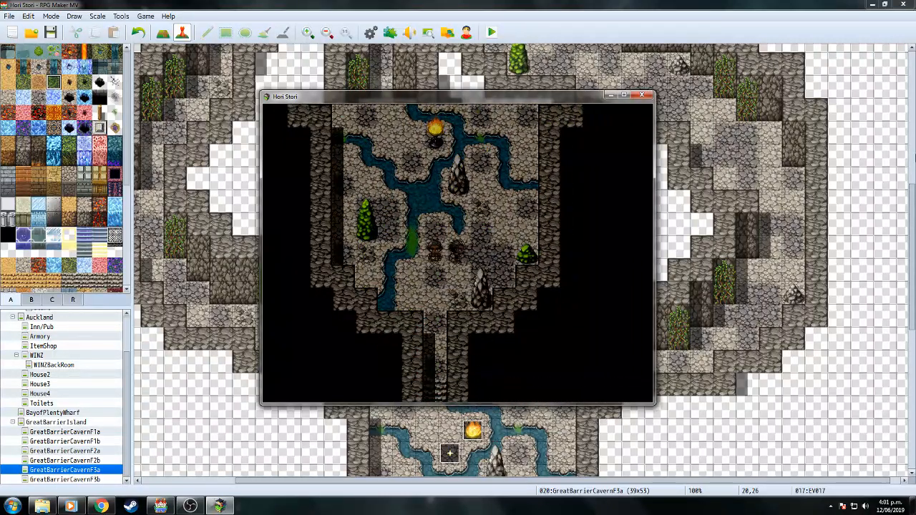
key("Up")
key("Right")
key("Up")
key("Left")
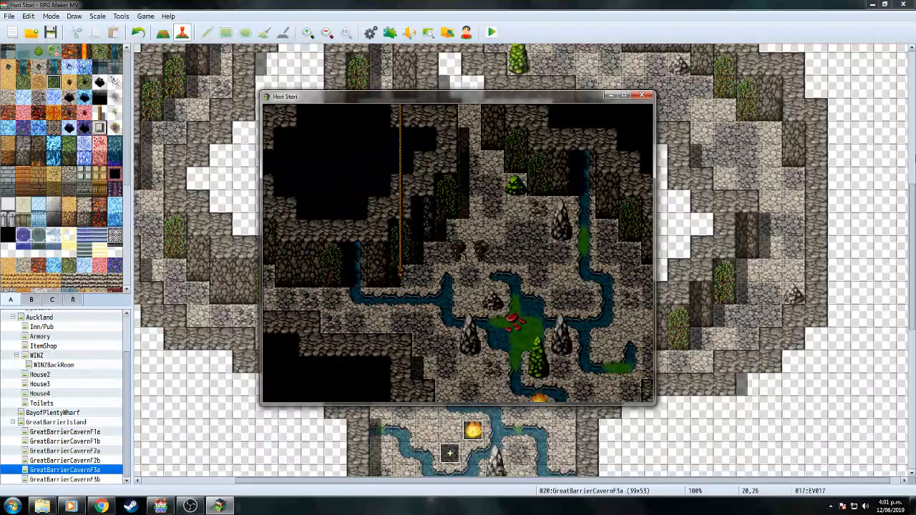
key("Down")
key("Up")
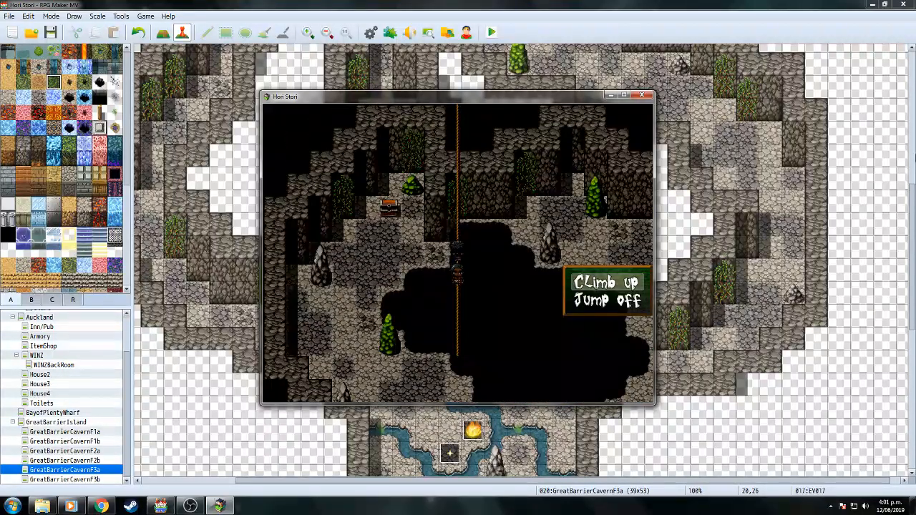
key("Return")
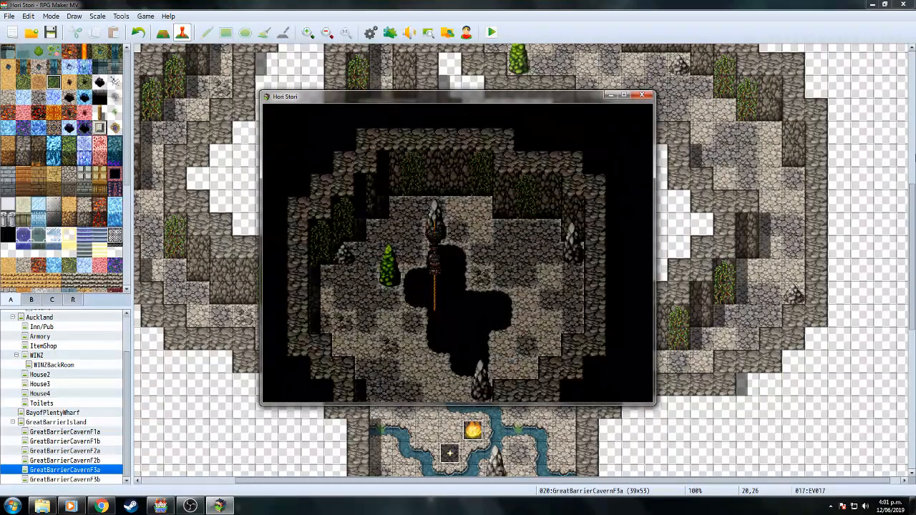
Walk out the cave exit and through the forest to the water, facing the island buildings.
key("Down")
key("Right")
key("Down")
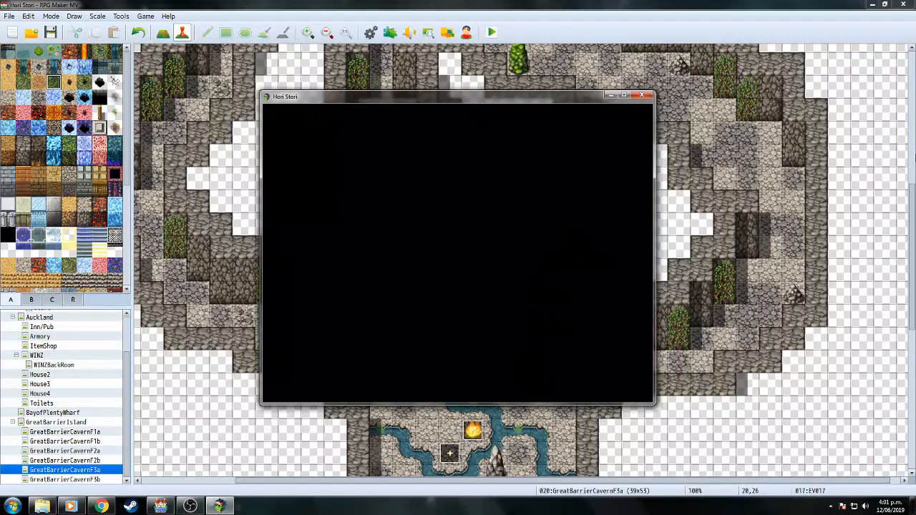
key("Down")
key("Down")
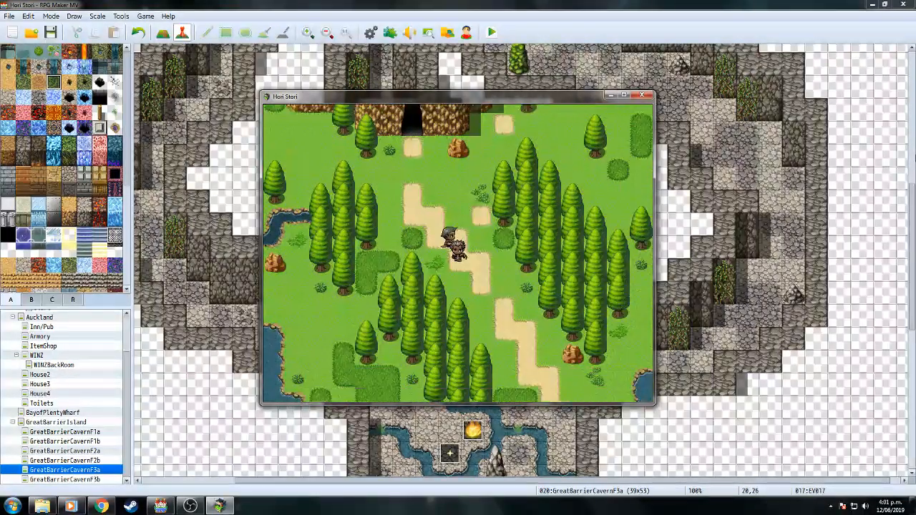
key("Down")
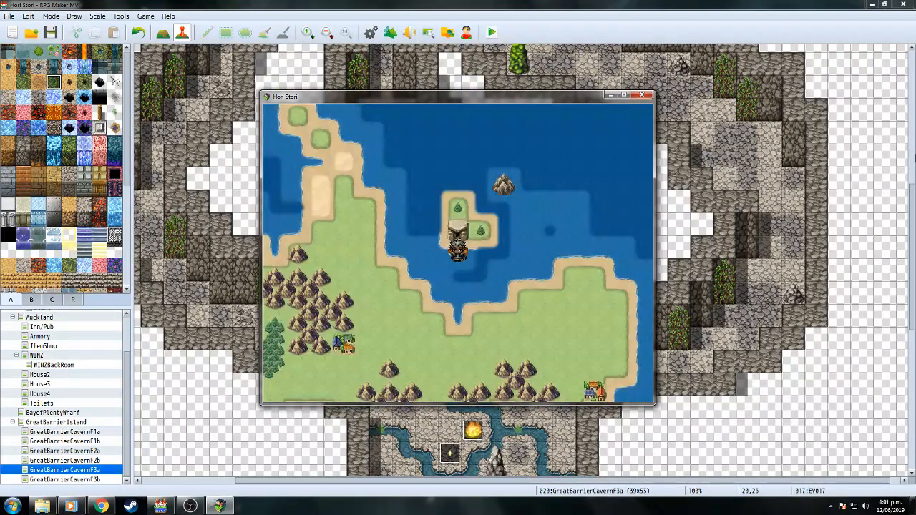
key("Up")
key("Right")
key("Up")
key("Down")
Point GreatBarrierIsland boat event EV001's Transfer Player at World Map (67,35), then start a playtest.
left_click(642, 94)
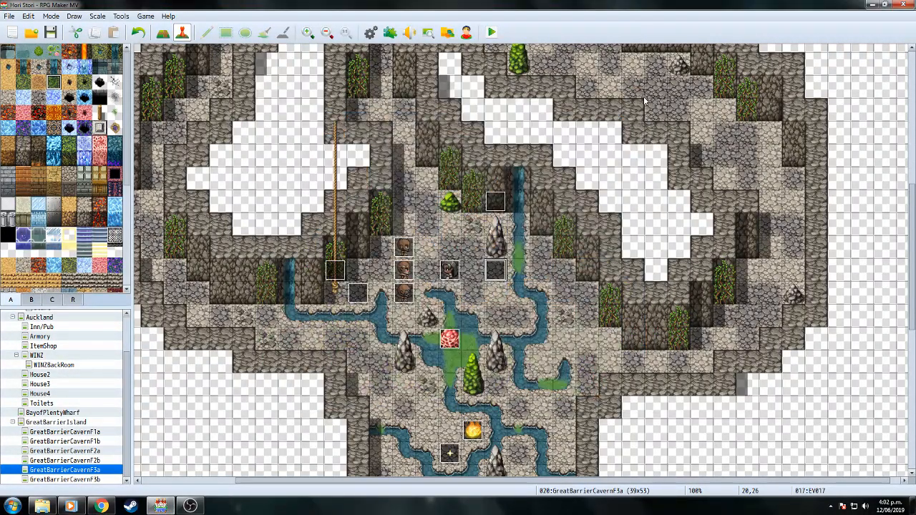
left_click(77, 423)
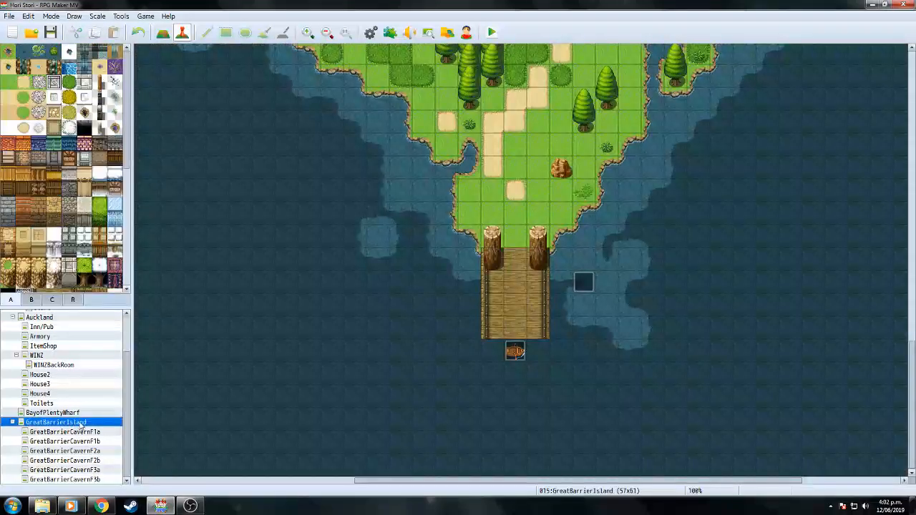
double_click(516, 352)
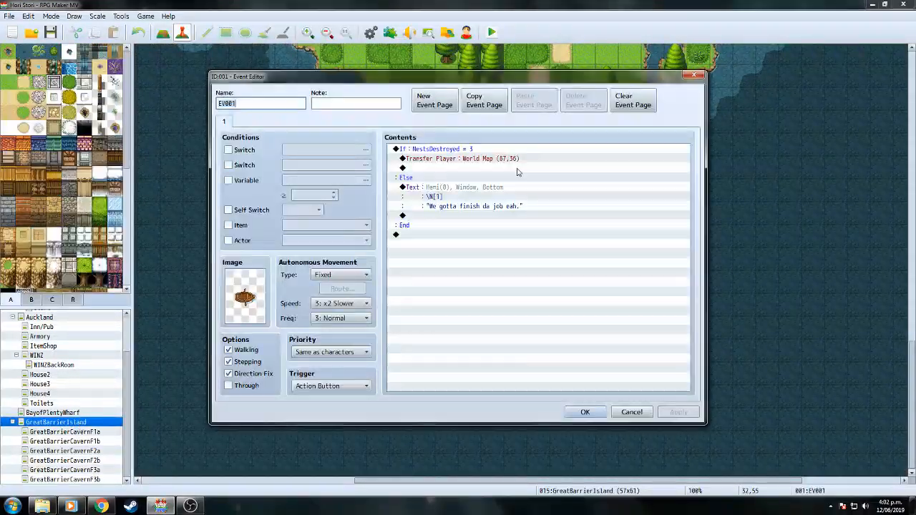
right_click(478, 161)
left_click(498, 180)
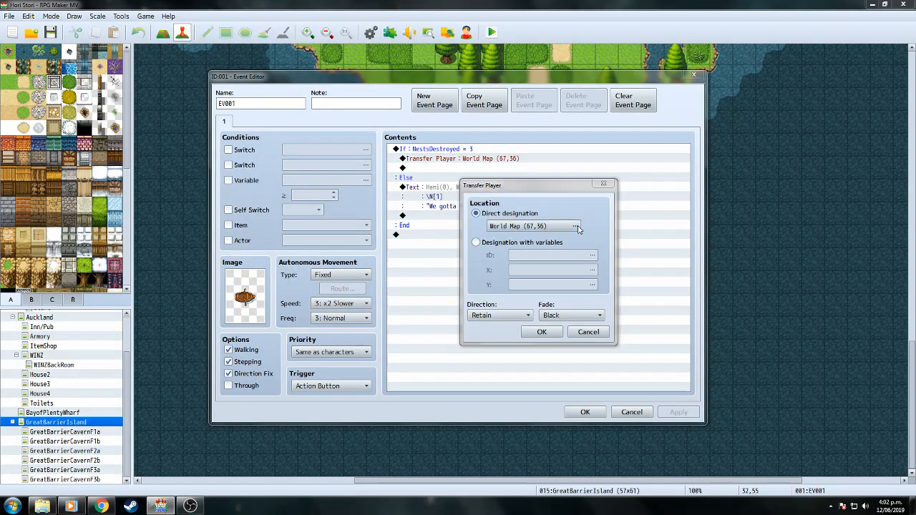
left_click(575, 226)
left_click(700, 294)
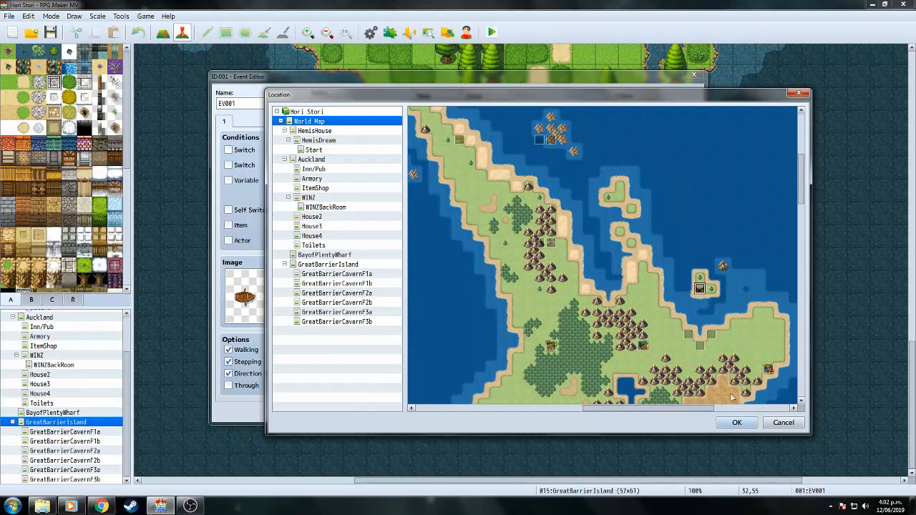
left_click(736, 423)
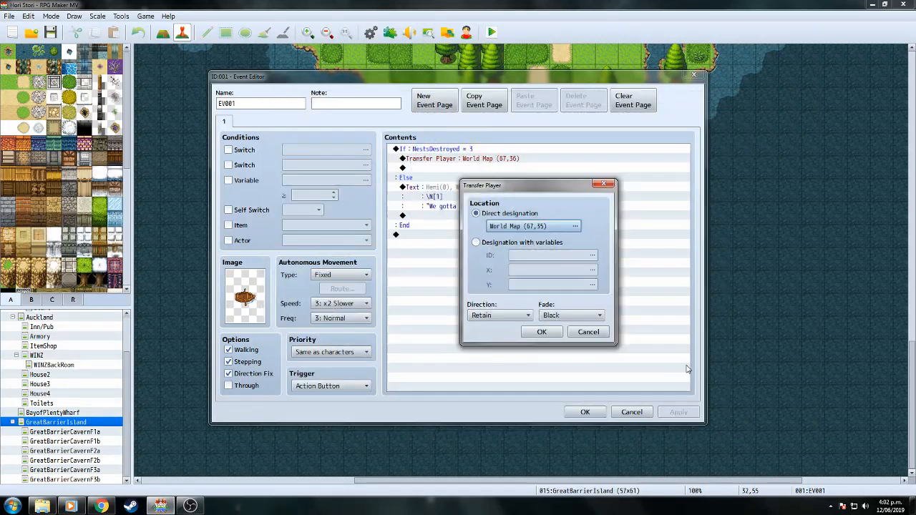
left_click(557, 333)
left_click(585, 412)
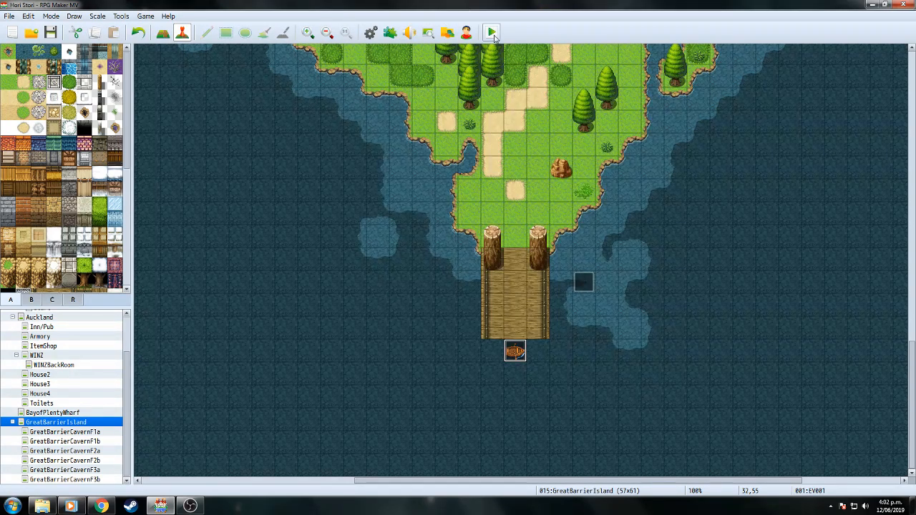
left_click(492, 33)
Save changes, continue the saved game and walk through the caverns to climb the rope.
left_click(422, 266)
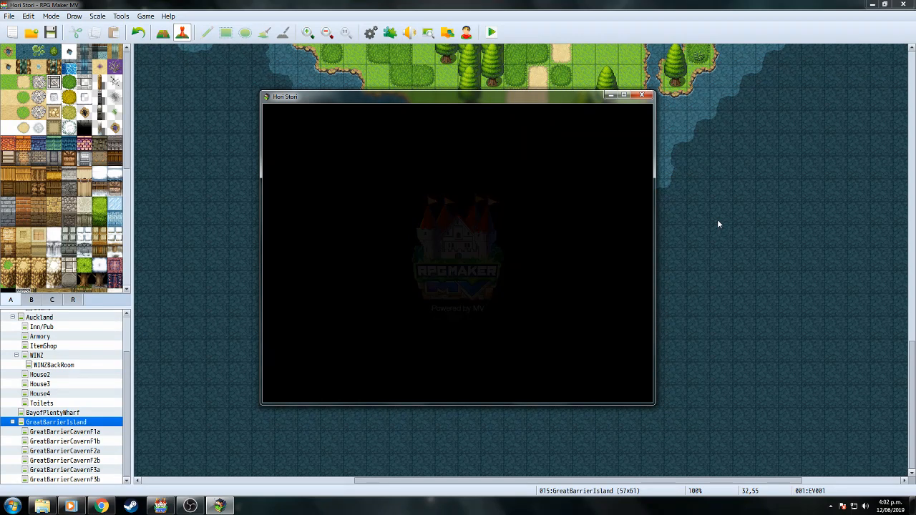
key("Return")
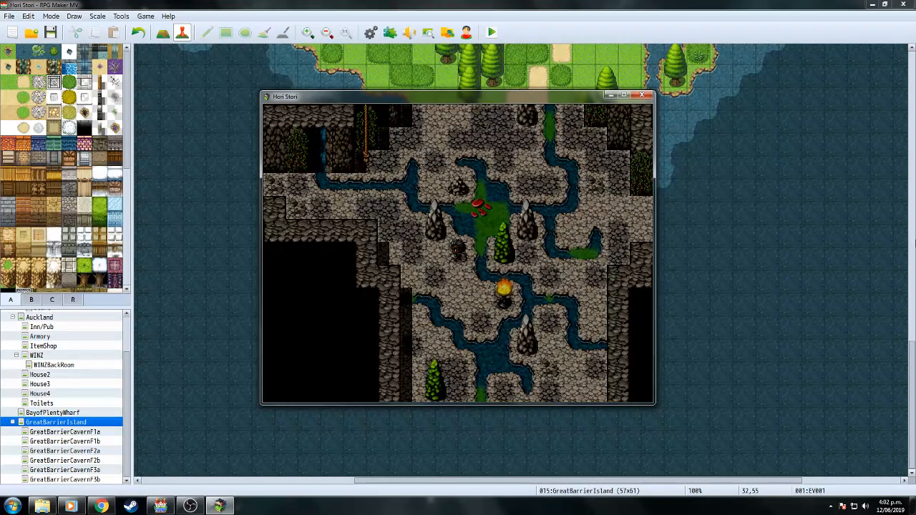
key("Down")
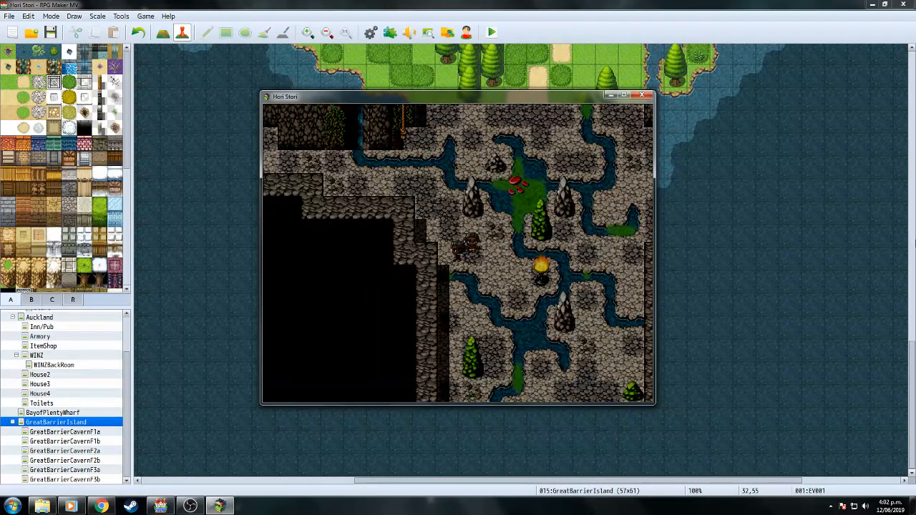
key("Left")
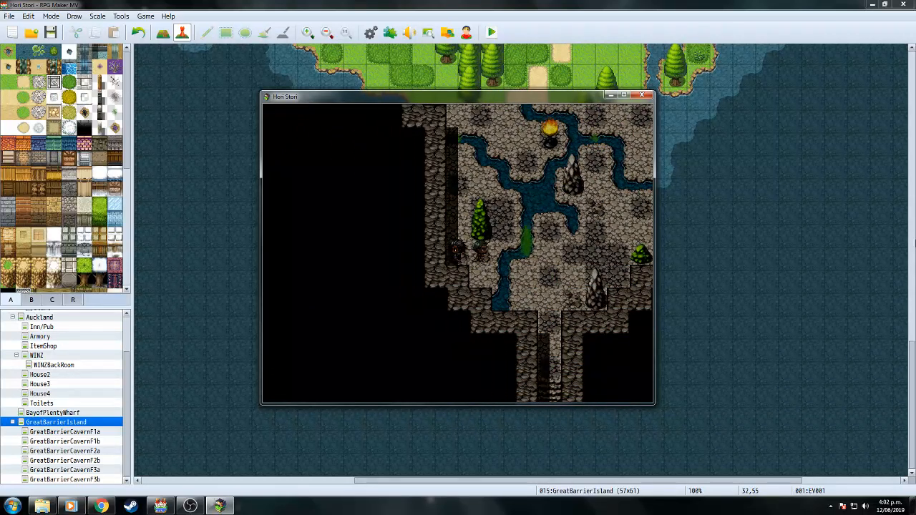
key("Up")
key("Right")
key("Down")
key("Right")
key("Up")
key("Right")
key("Up")
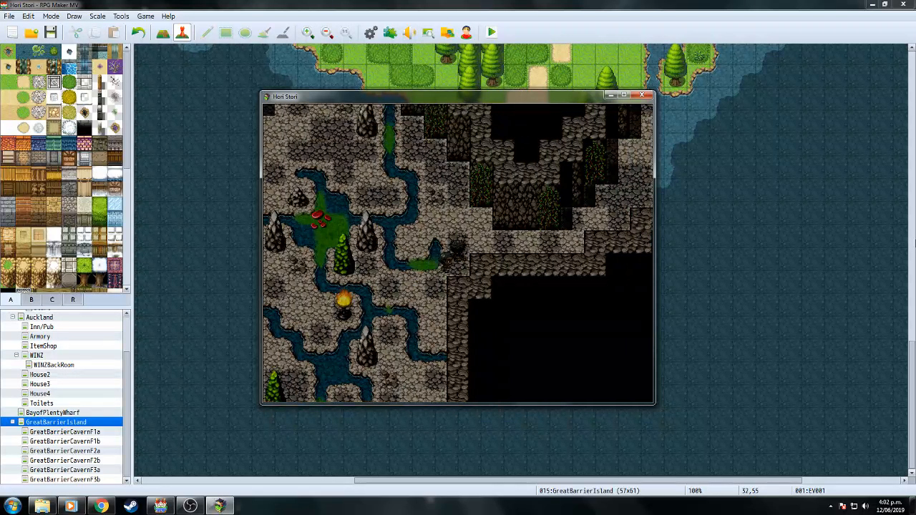
key("Left")
key("Down")
key("Up")
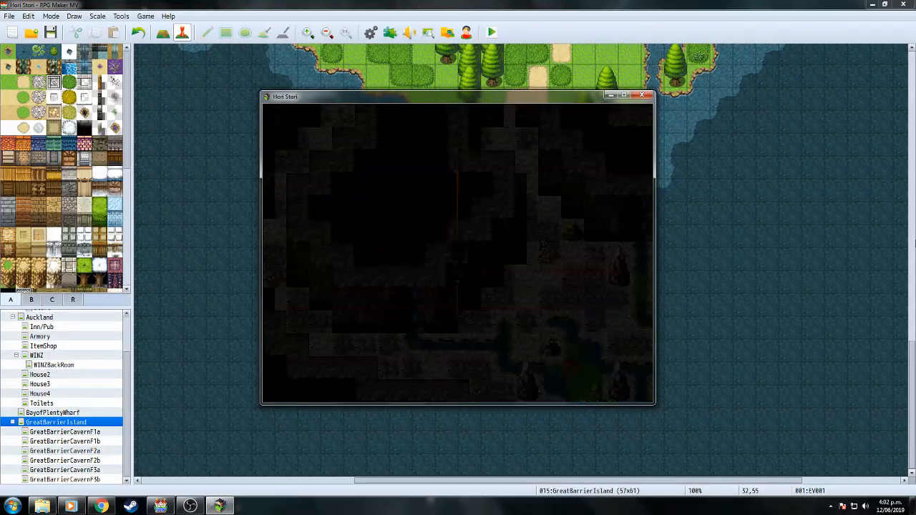
key("Up")
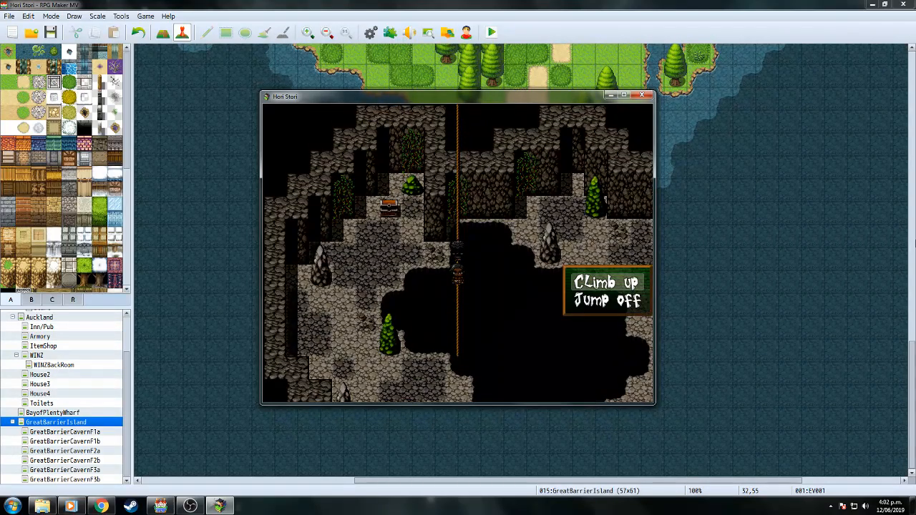
key("Return")
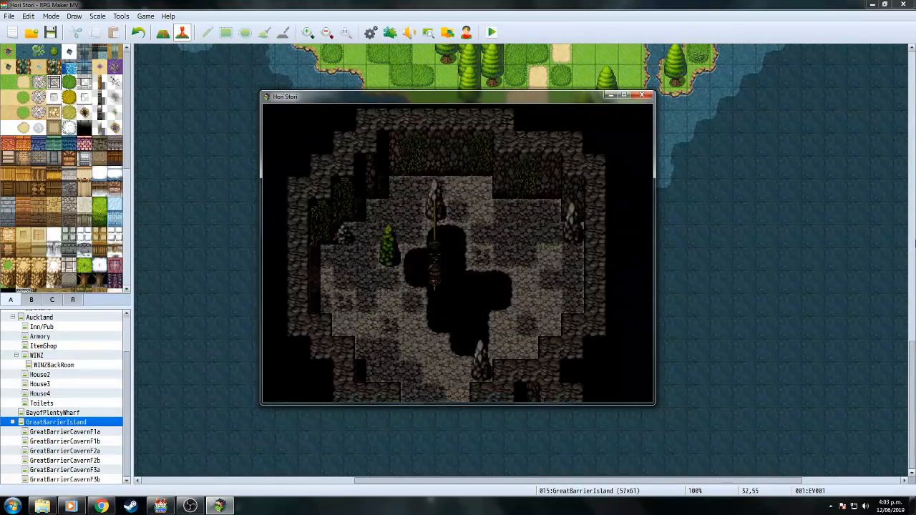
Exit the cave, cross the forest to the dock and sail the boat down the bay.
key("Right")
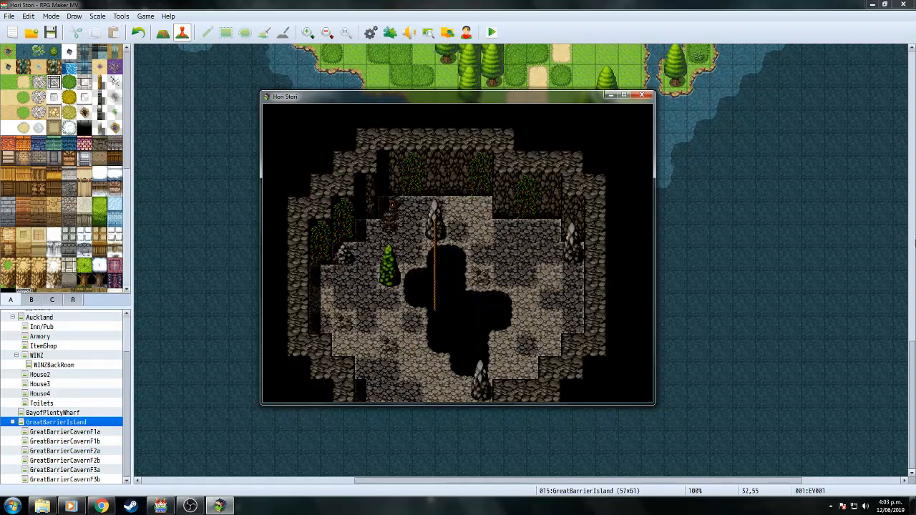
key("Down")
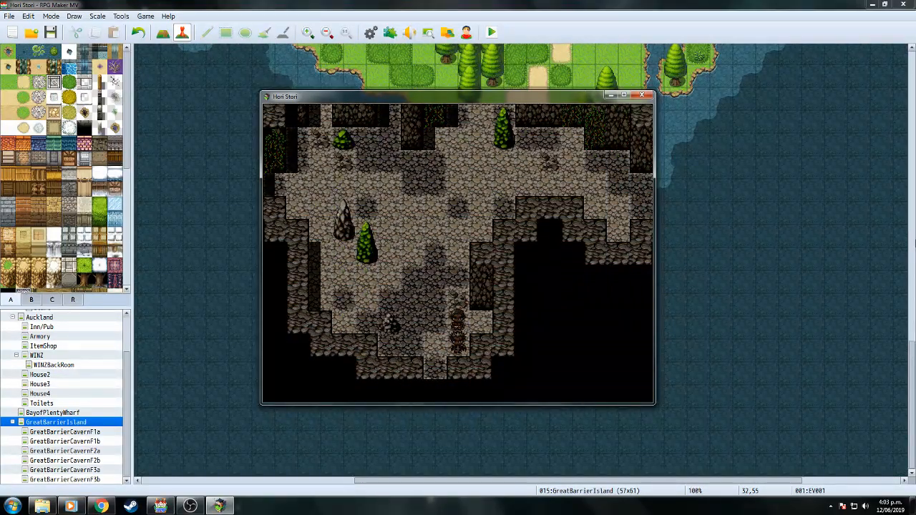
key("Down")
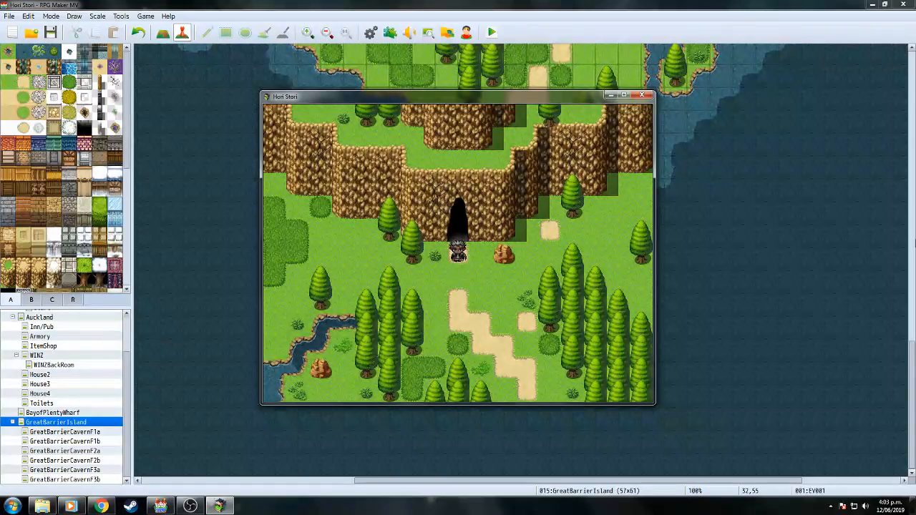
key("Down")
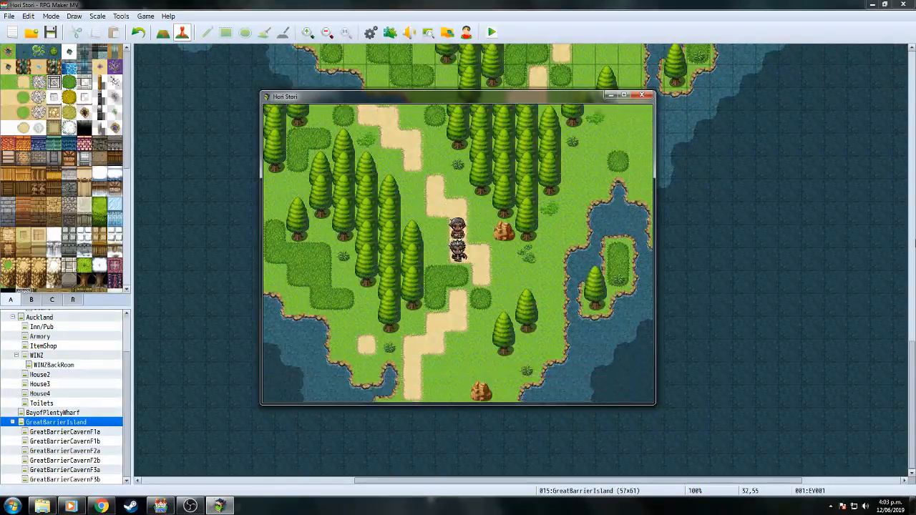
key("Down")
key("Down")
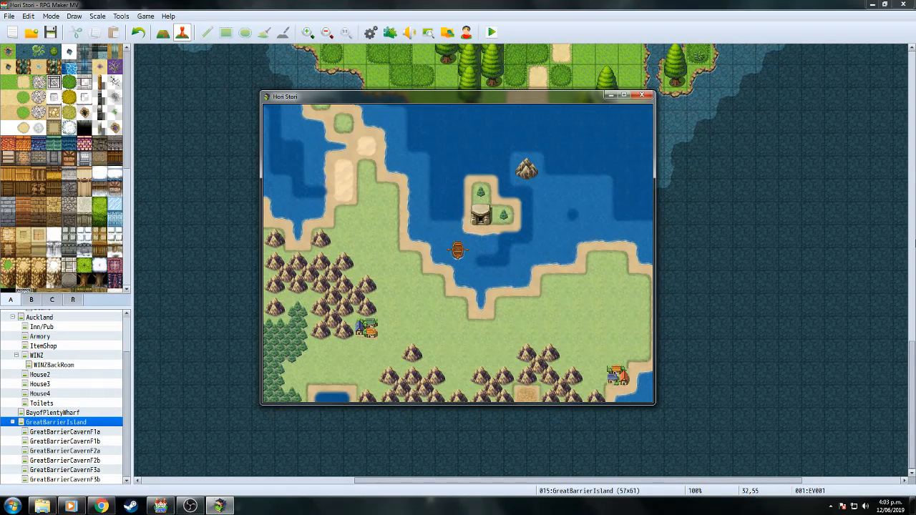
key("Down")
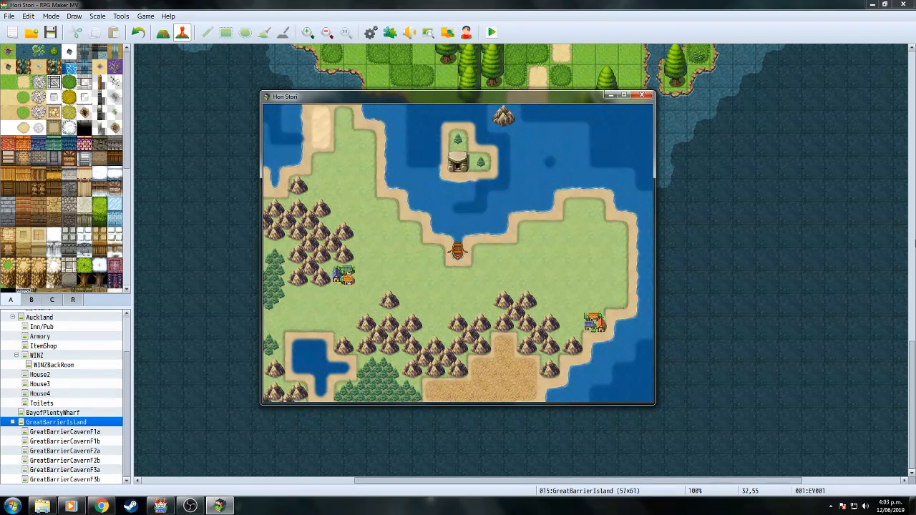
Walk the party west, then north across the world map toward the town.
key("Left")
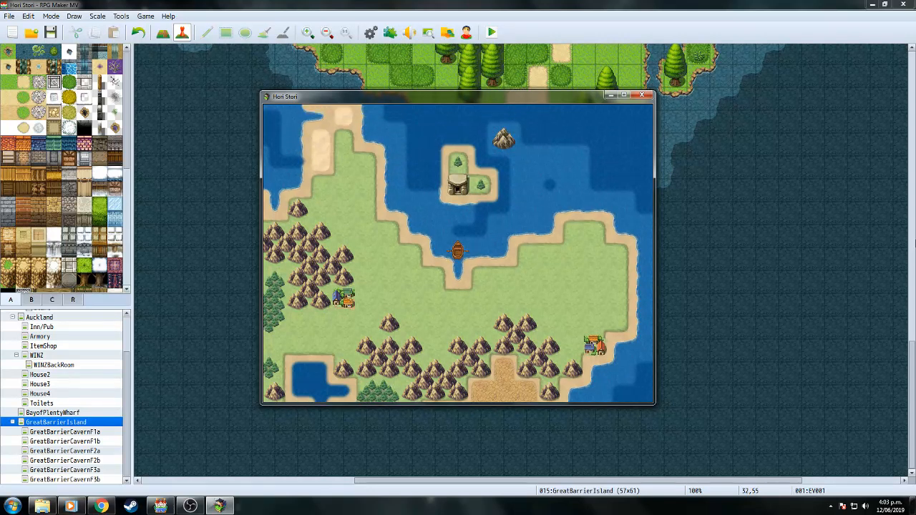
key("Left")
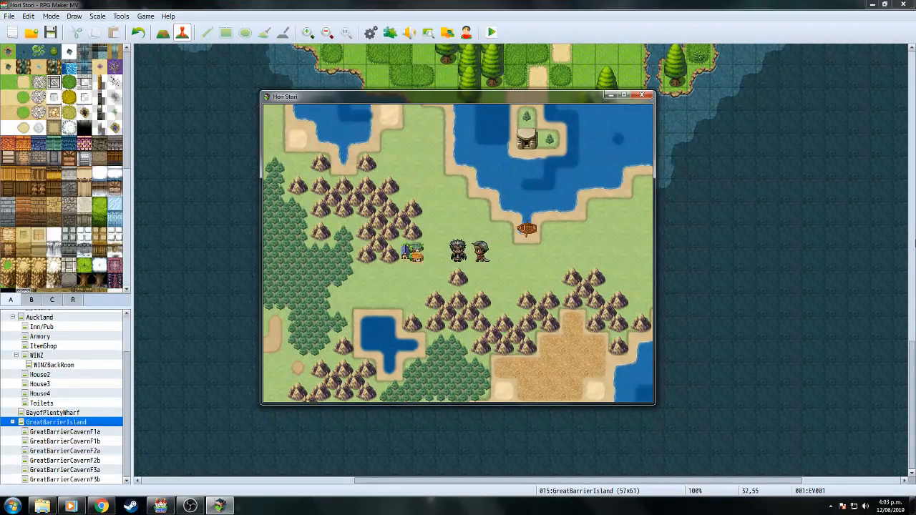
key("Left")
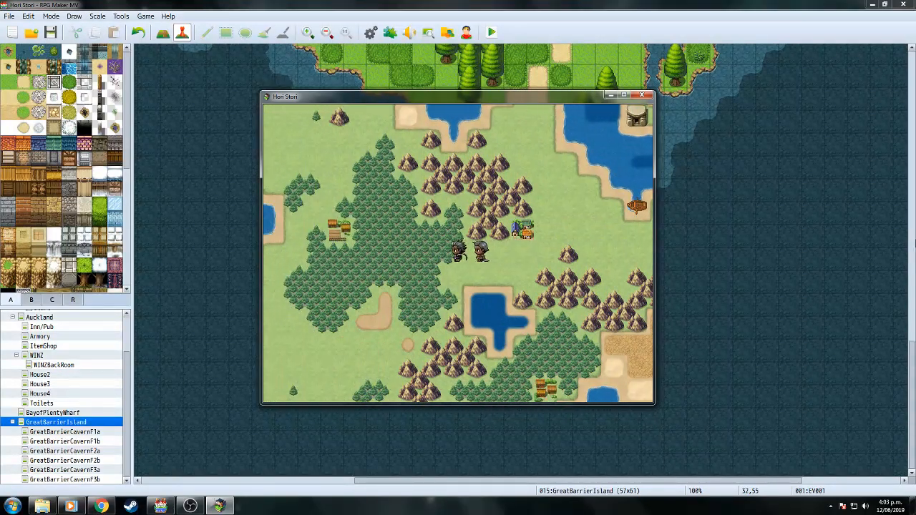
key("Up")
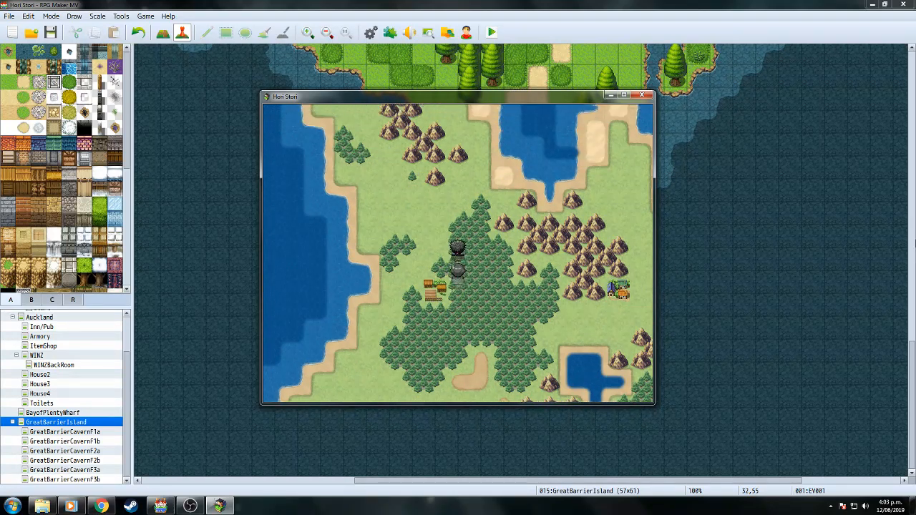
key("Up")
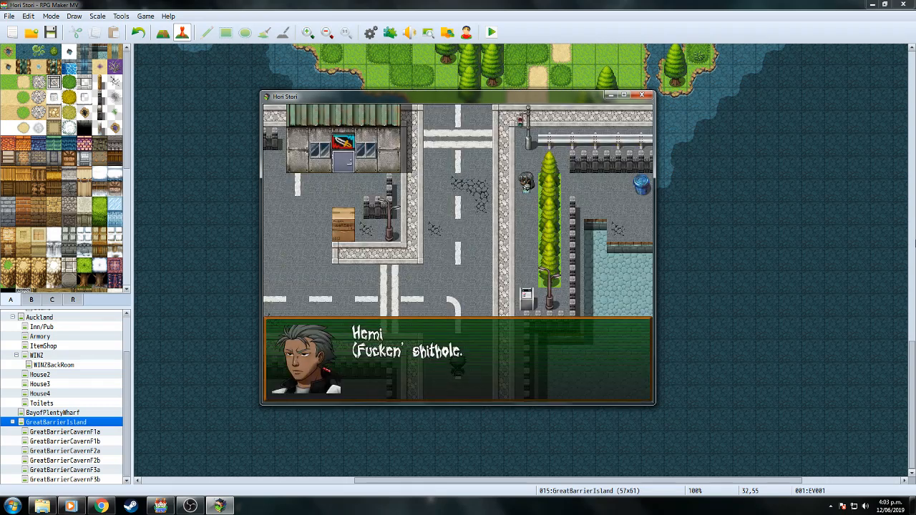
Advance through Hemi and James's dialogue, then close the playtest window.
key("Return")
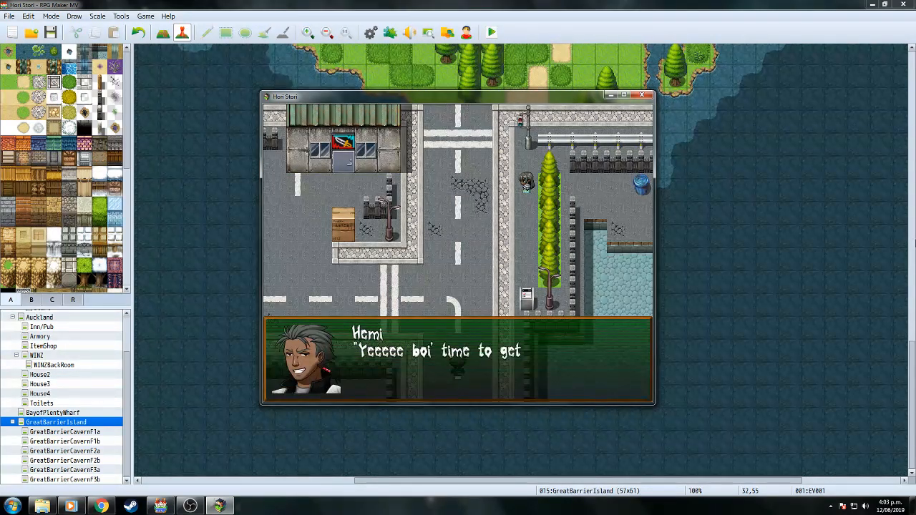
key("Return")
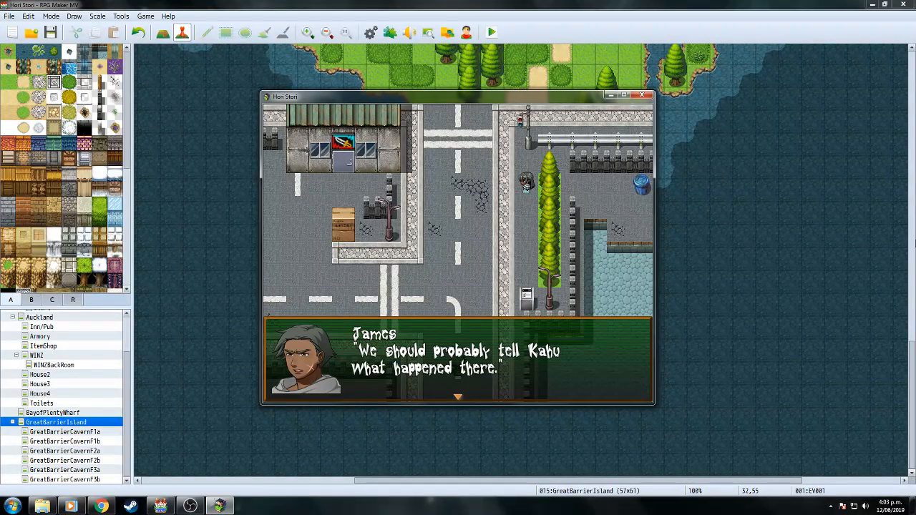
key("Return")
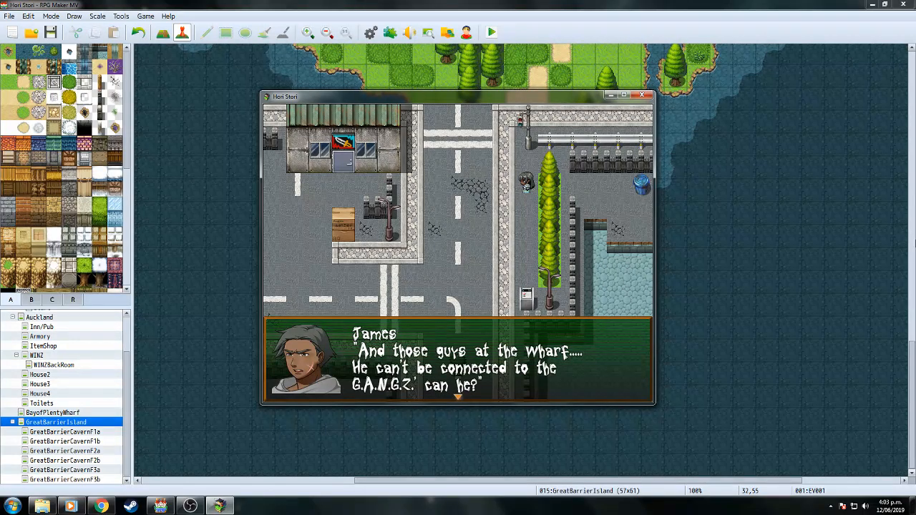
key("Return")
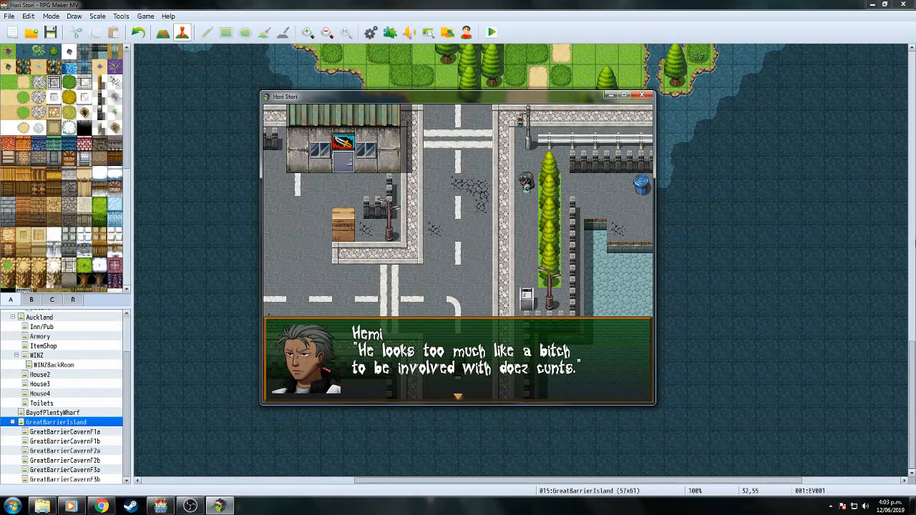
key("Return")
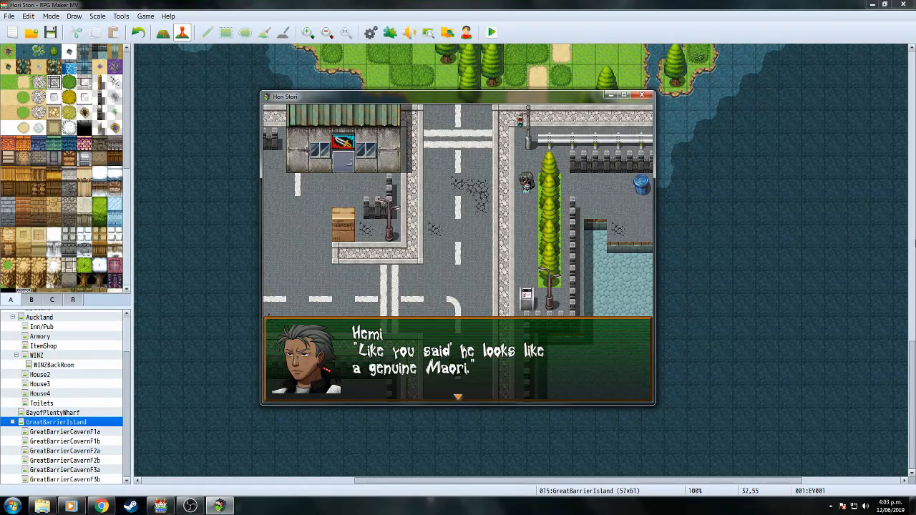
key("Return")
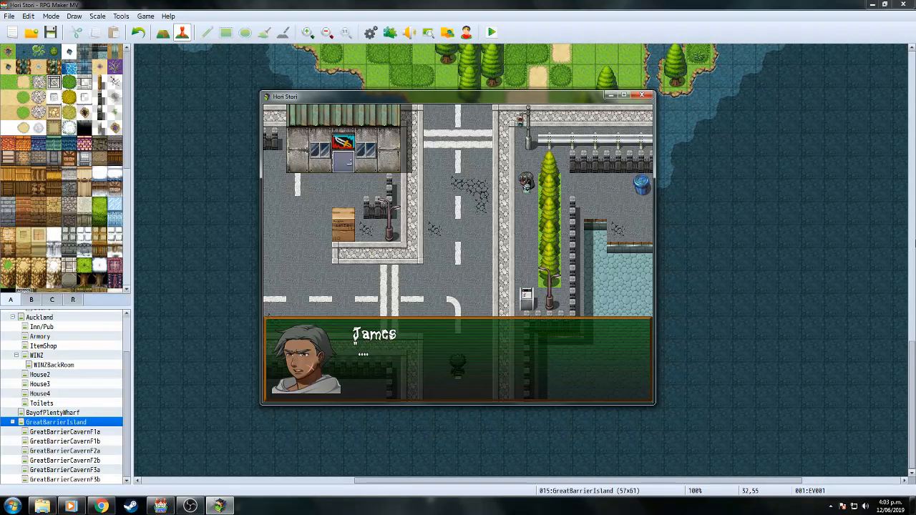
key("Return")
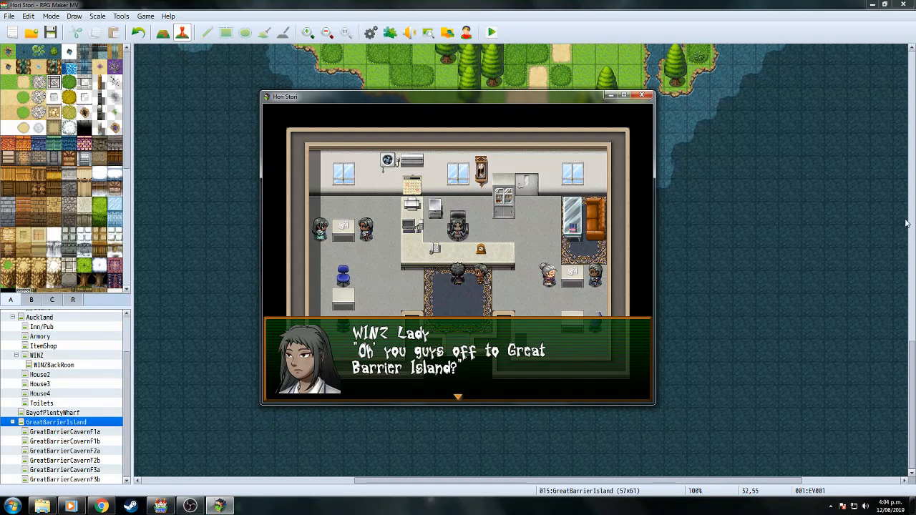
left_click(642, 95)
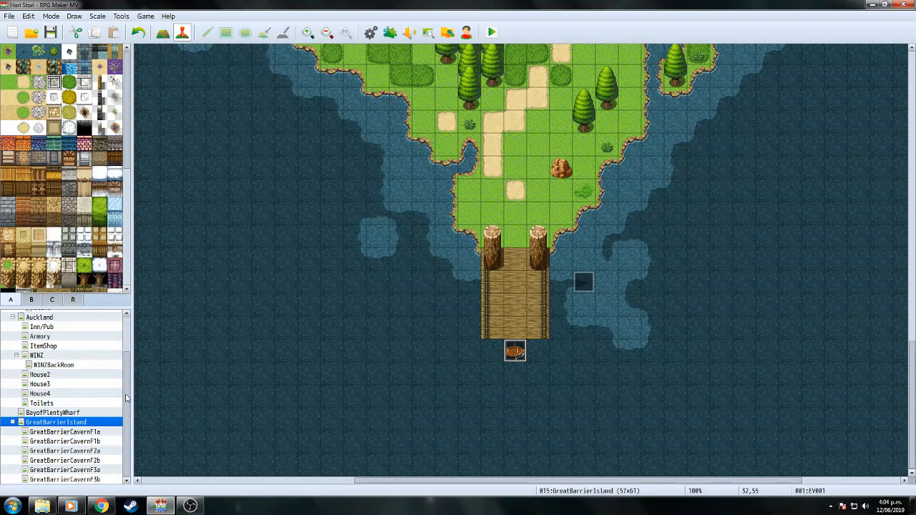
Open the Auckland map and look over event EV021's second page.
scroll(128, 426, "up", 2)
left_click(40, 363)
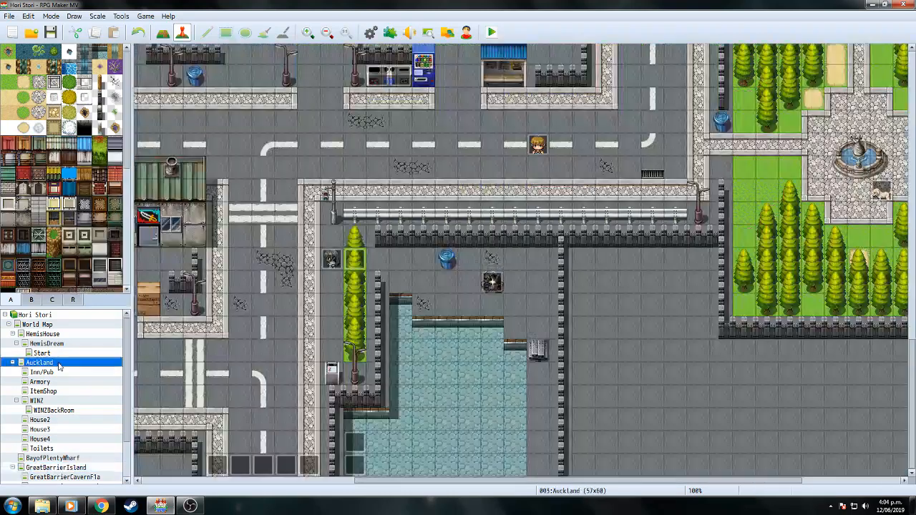
double_click(358, 472)
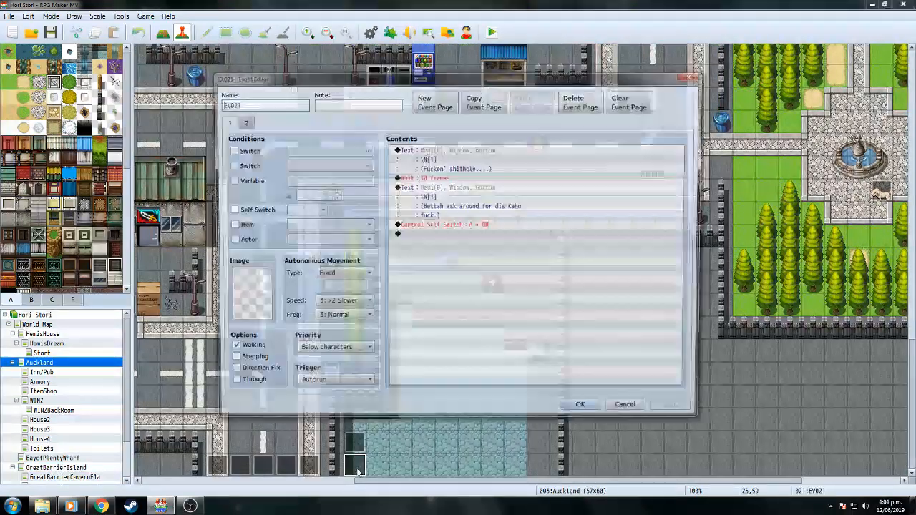
left_click(241, 122)
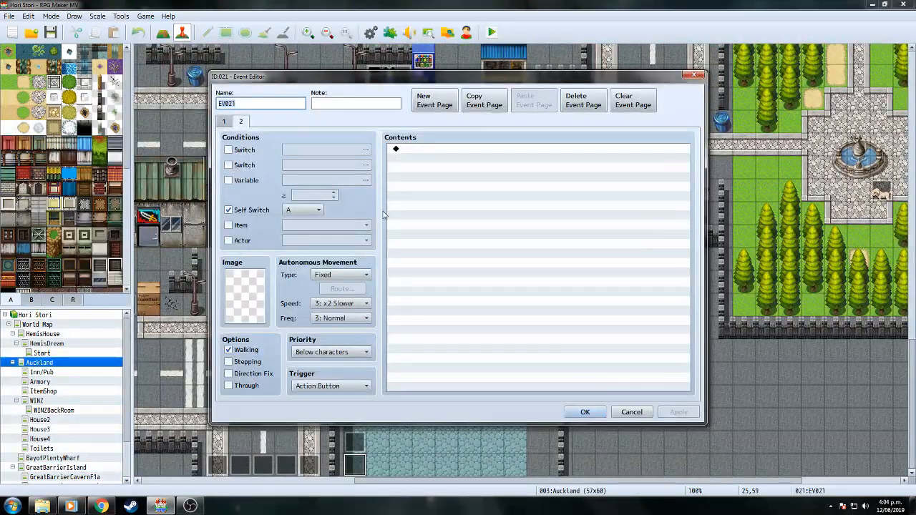
left_click(583, 412)
Change 'with' to 'wif' in Hemi's line in event EV044 and save the event.
double_click(354, 444)
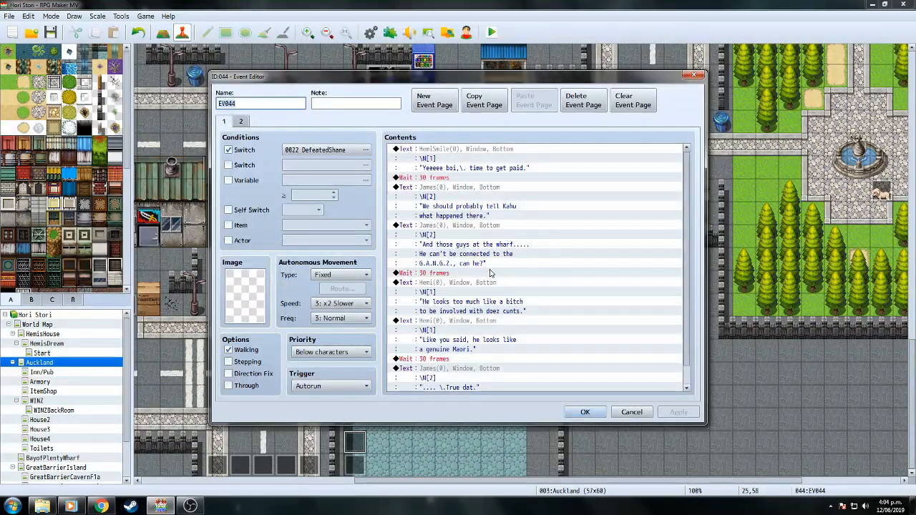
left_click(485, 284)
right_click(485, 284)
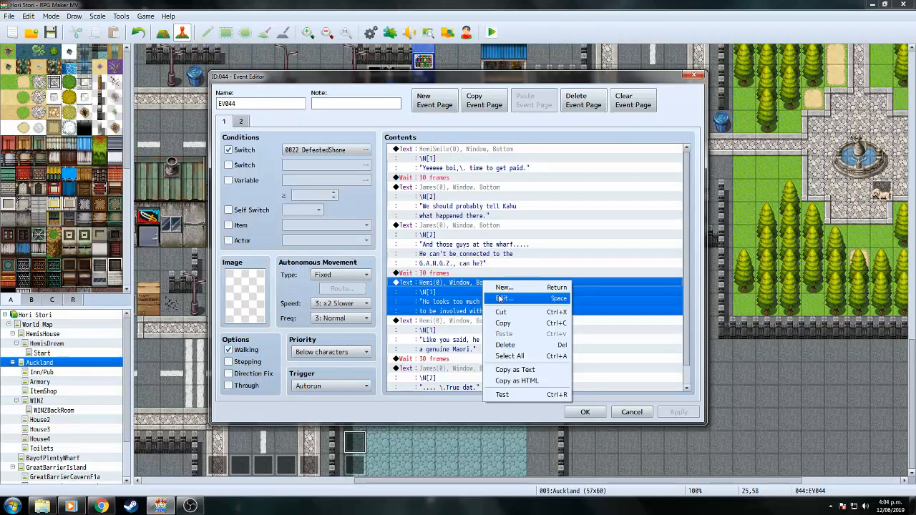
left_click(504, 297)
left_click(528, 252)
key("BackSpace")
key("BackSpace")
type("f")
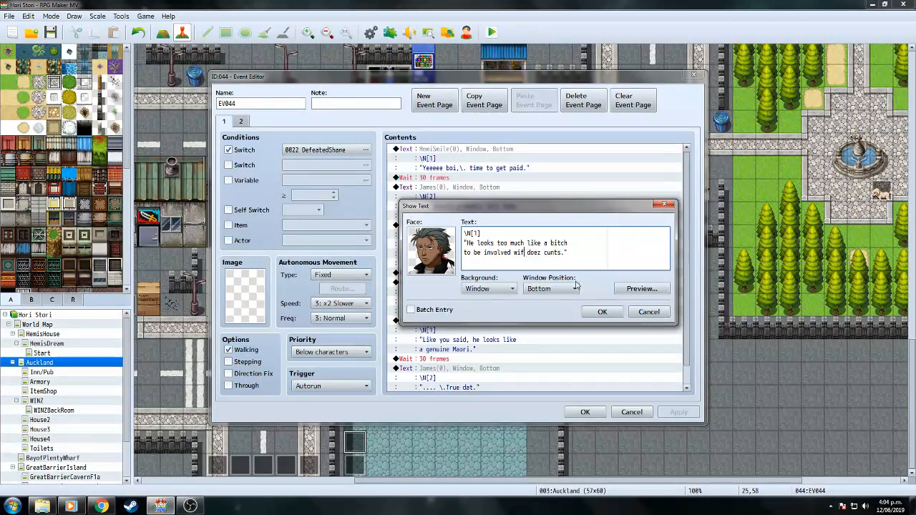
left_click(603, 312)
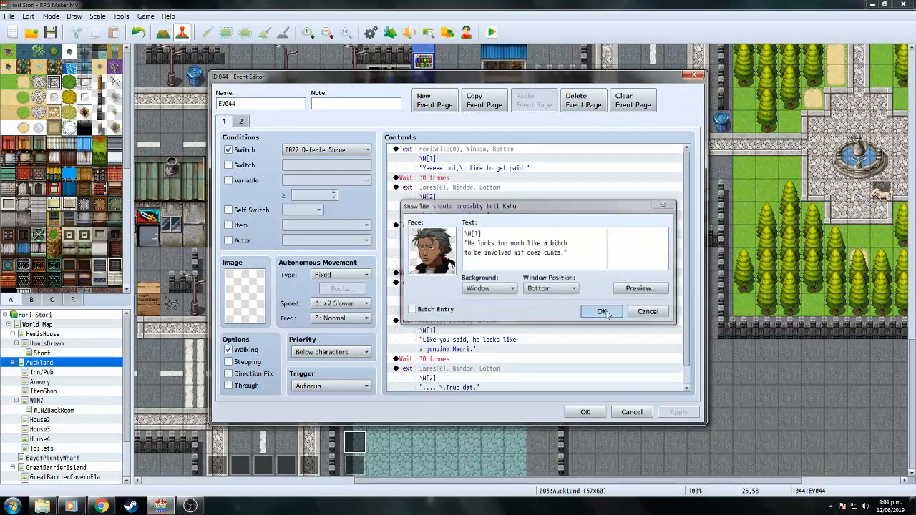
scroll(685, 290, "down", 1)
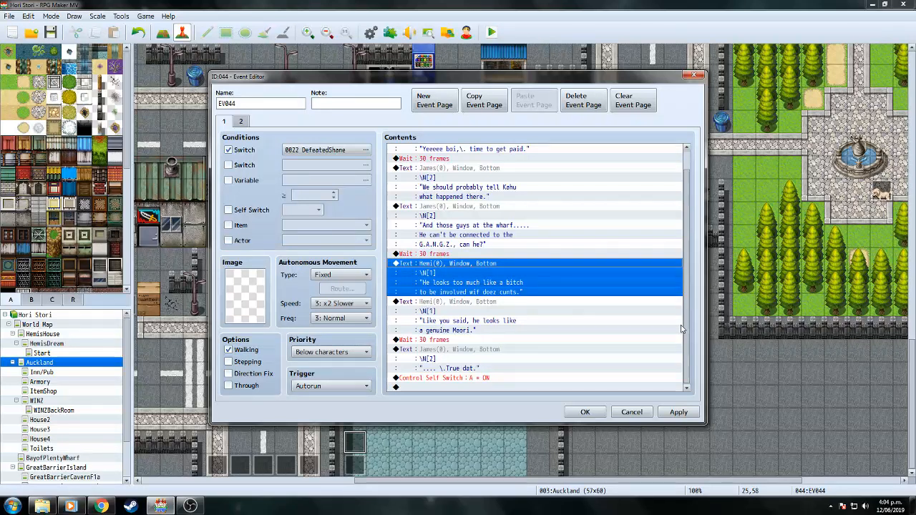
left_click(585, 413)
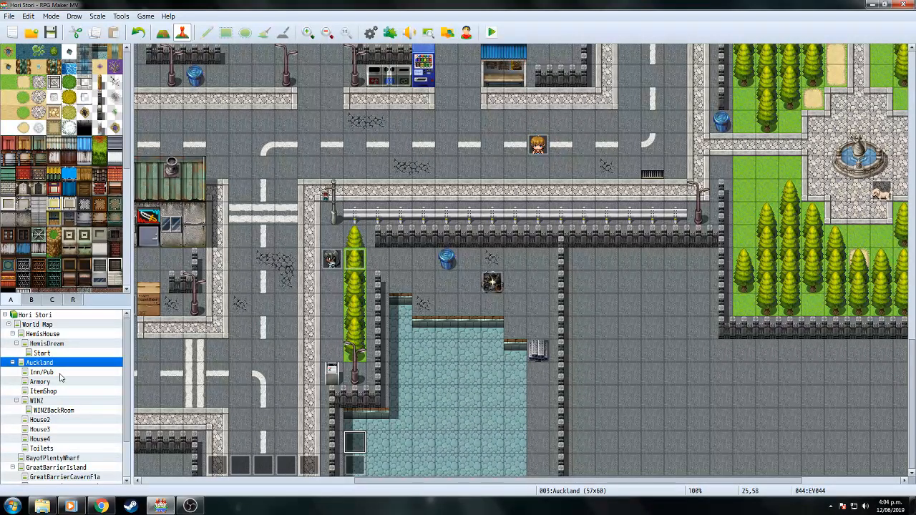
left_click(55, 412)
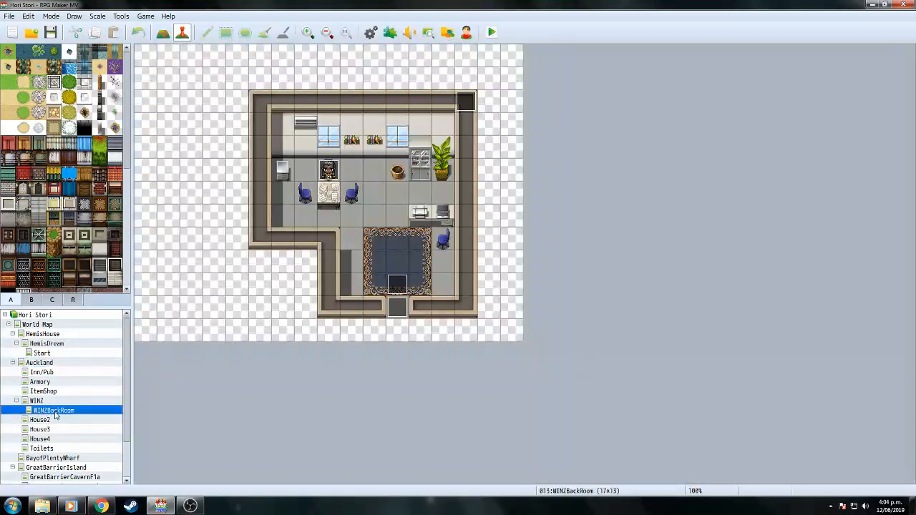
Create event EV005 in WINZBackRoom, conditioned on switch DefeatedShane.
double_click(466, 126)
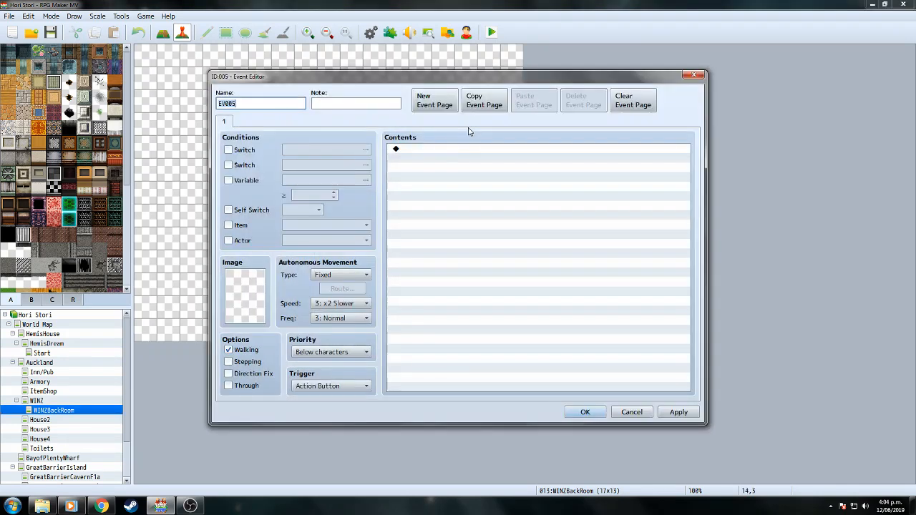
left_click(228, 150)
left_click(346, 151)
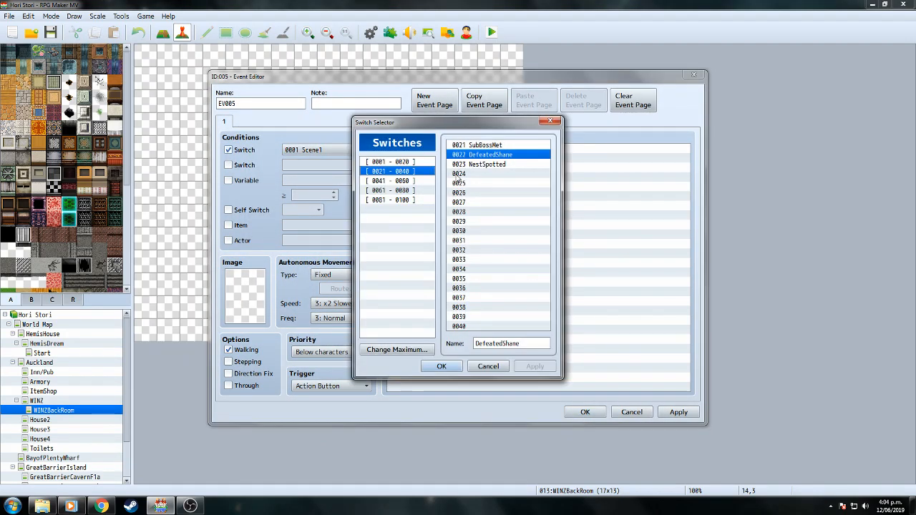
left_click(447, 368)
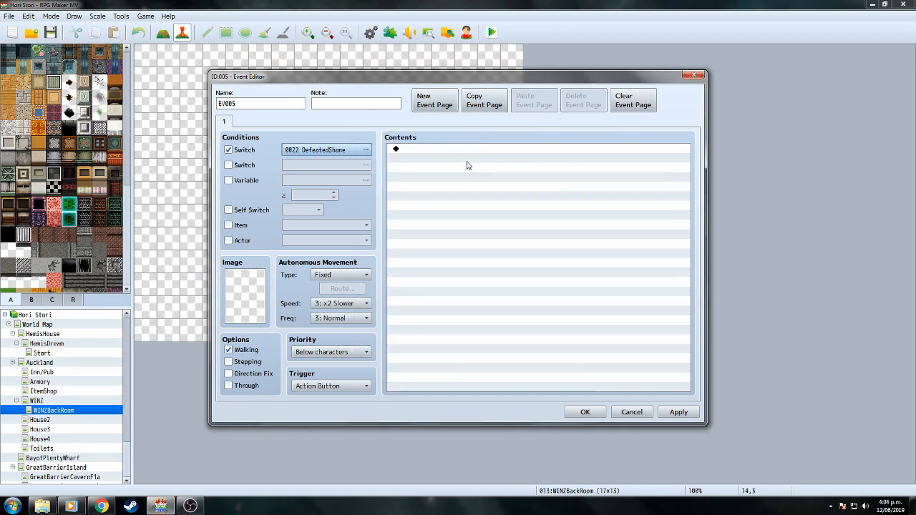
Add a message with Hemi's face and his \N[1] line.
double_click(467, 165)
left_click(453, 152)
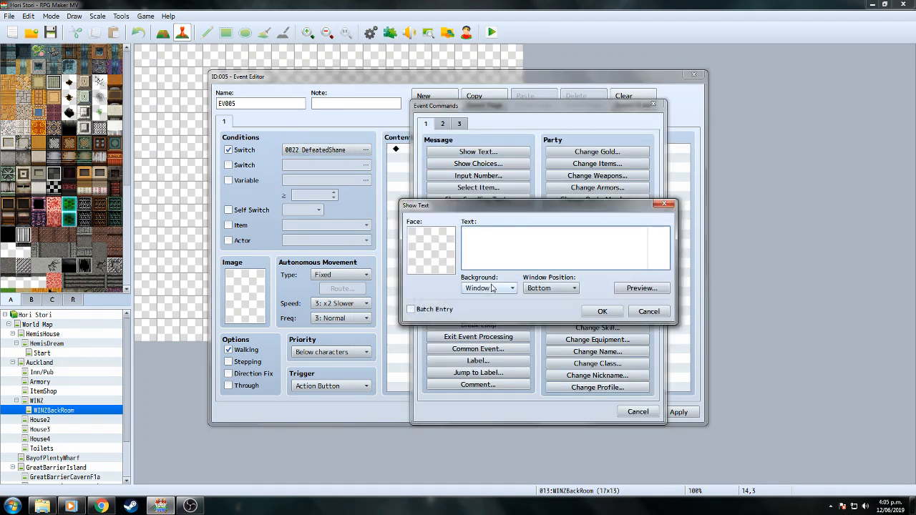
double_click(424, 264)
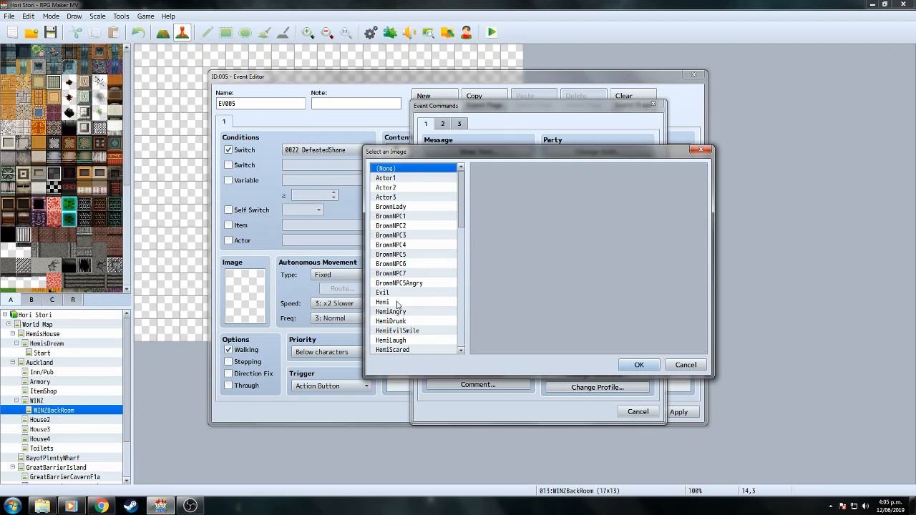
double_click(396, 302)
type("\\N[1]")
key("Return")
type("\"Ay, wea da fuck is")
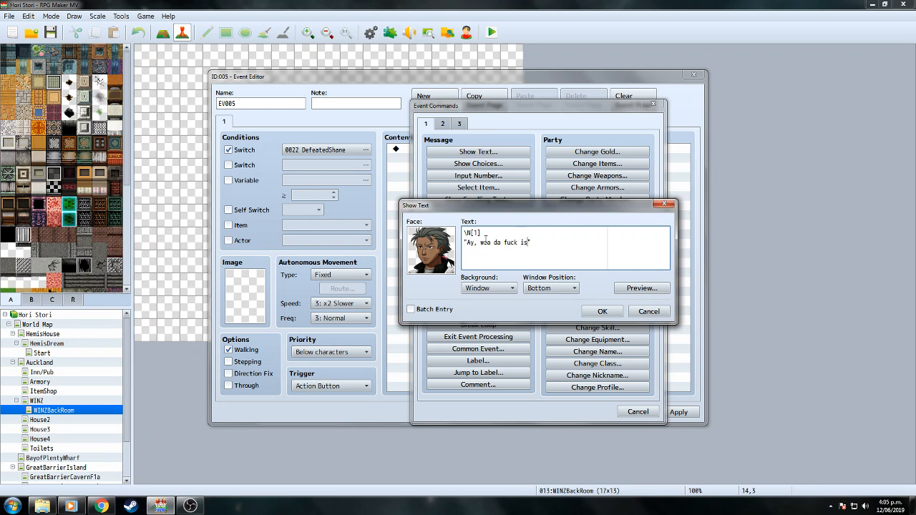
type("t cunt!?")
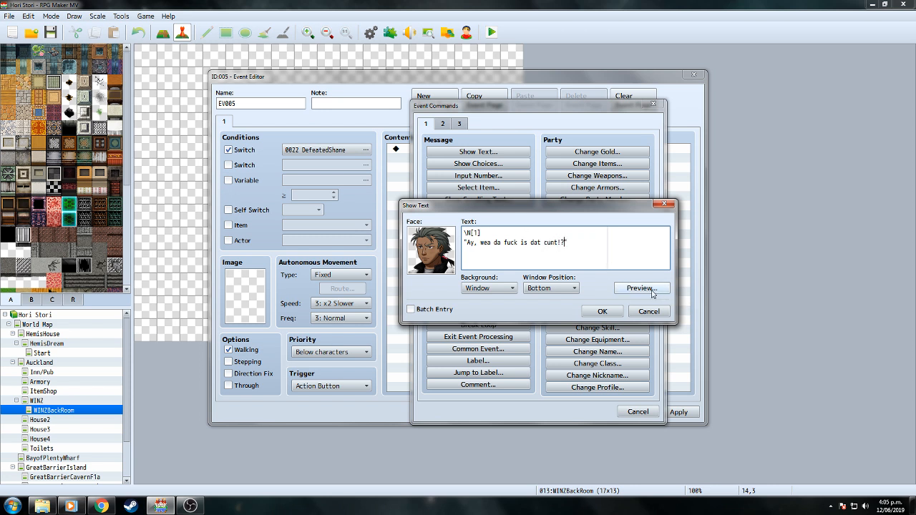
type("\\.")
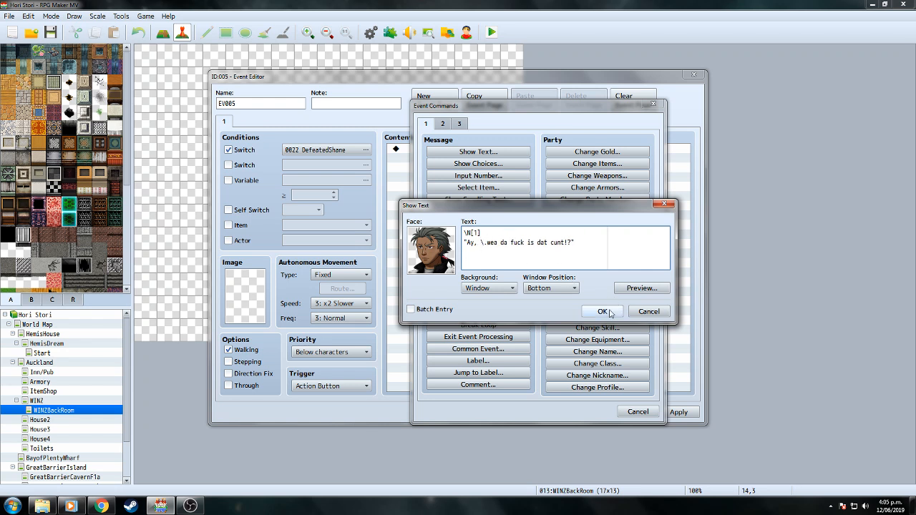
left_click(602, 312)
Set the trigger to Autorun, turn self switch A ON, and add a page 2 requiring self switch A.
left_click(360, 386)
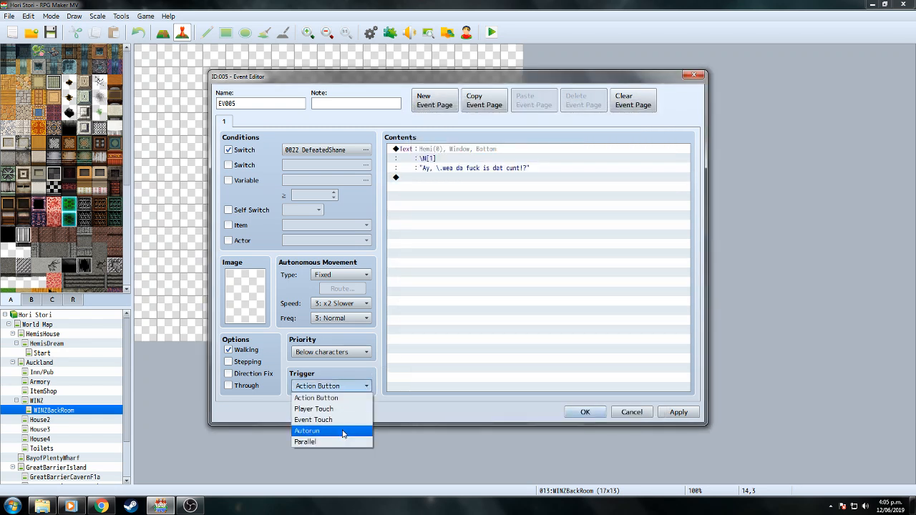
left_click(315, 431)
double_click(444, 177)
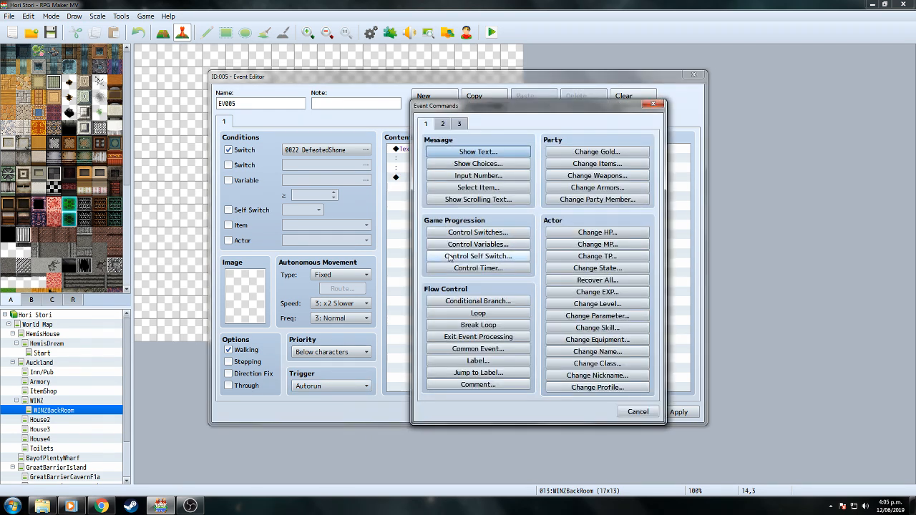
left_click(478, 257)
left_click(530, 295)
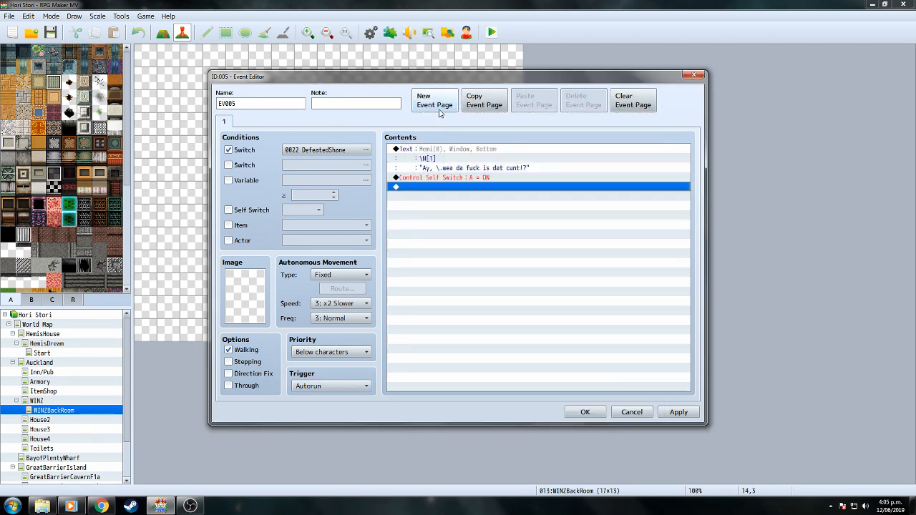
left_click(435, 100)
left_click(228, 210)
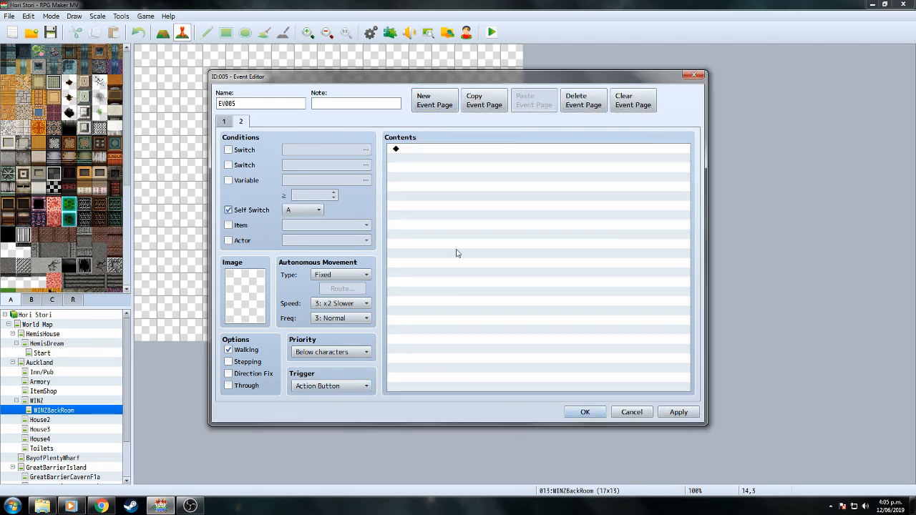
left_click(585, 412)
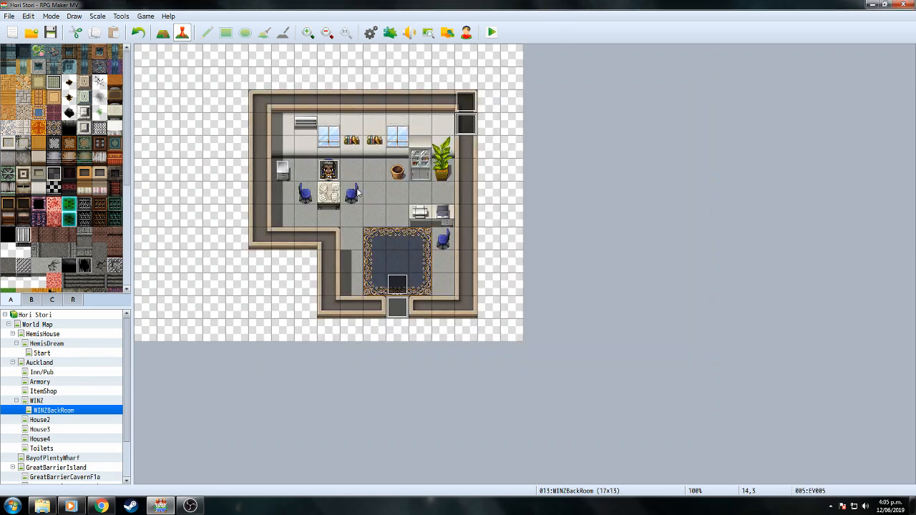
Delete the 'finished the job' message from page 2 of Kahu's event.
double_click(328, 169)
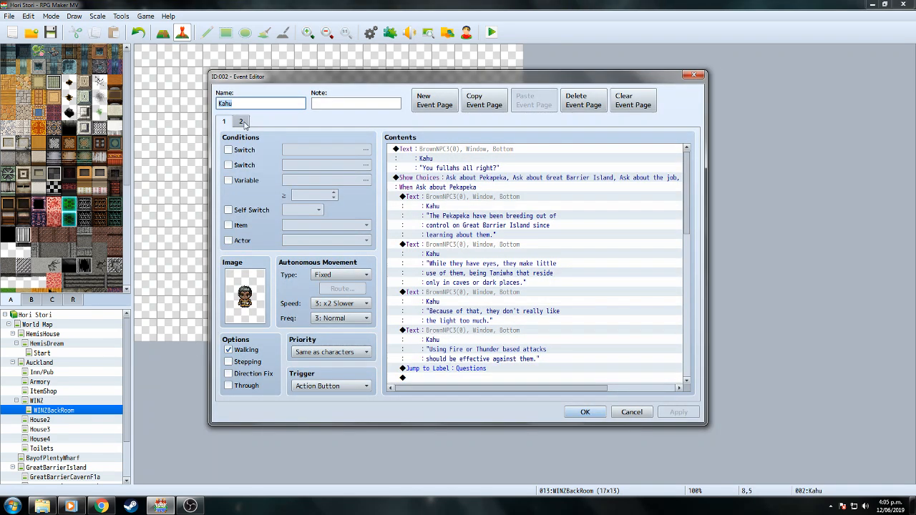
left_click(241, 122)
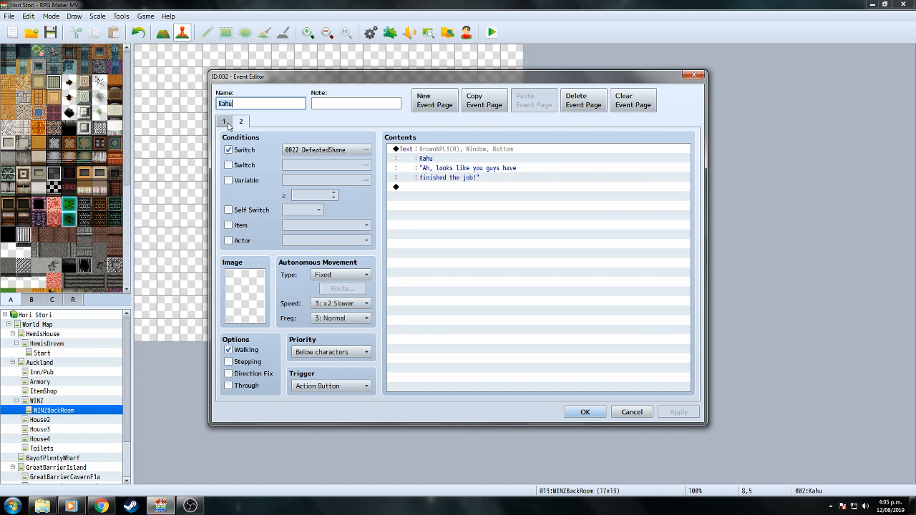
left_click(491, 149)
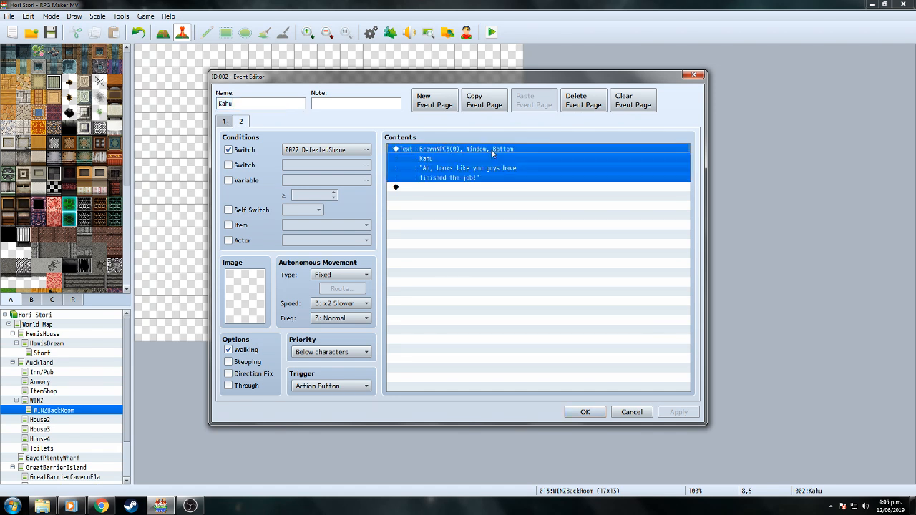
right_click(491, 149)
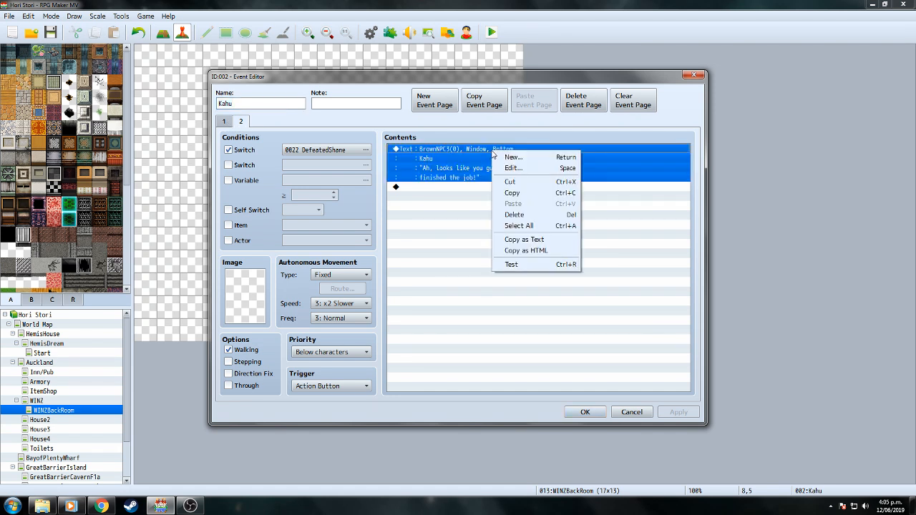
left_click(521, 216)
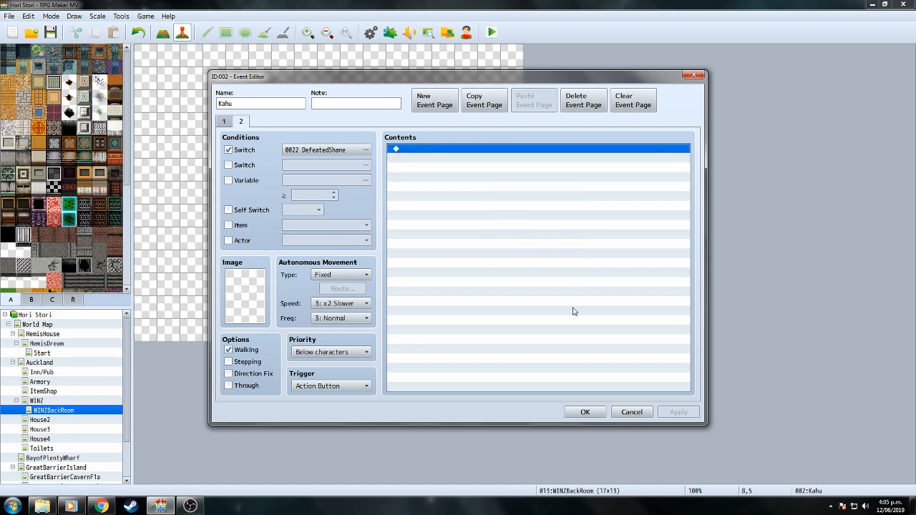
Add a third page to the WINZLady event that requires switch DefeatedShane.
left_click(584, 412)
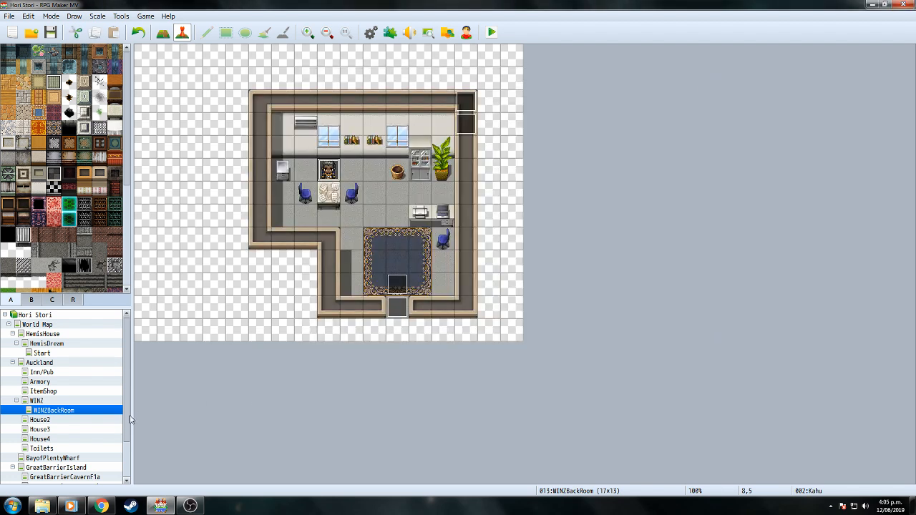
left_click(43, 401)
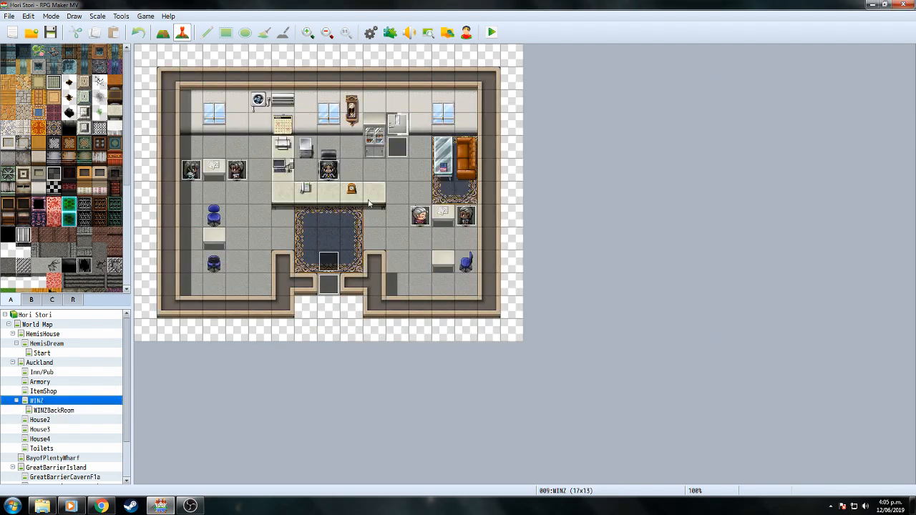
double_click(327, 171)
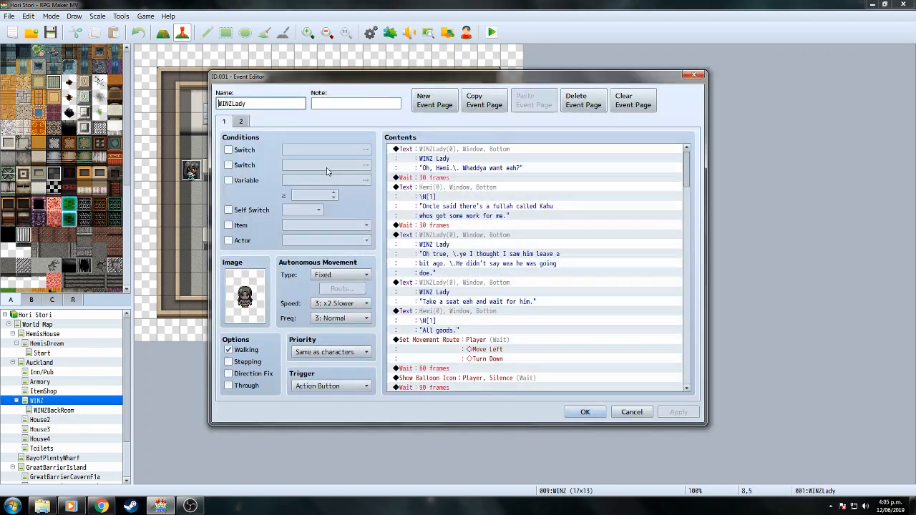
left_click(240, 121)
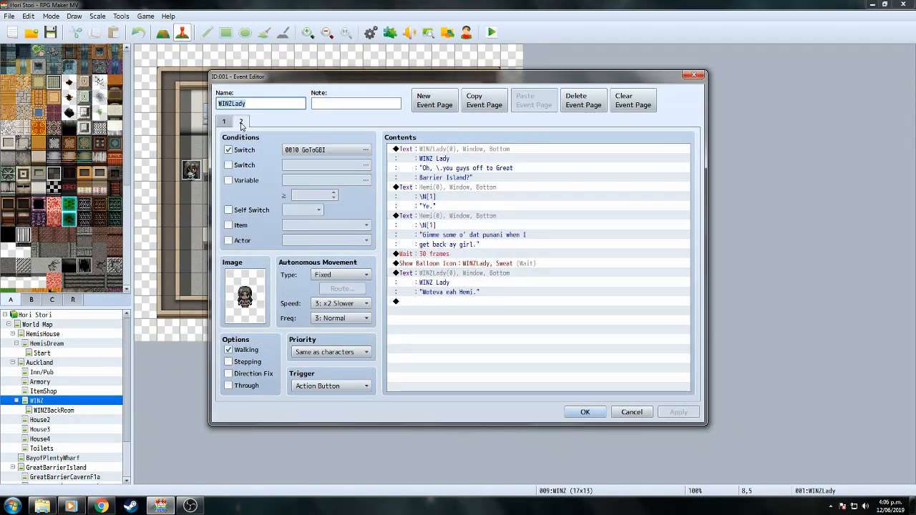
left_click(434, 101)
left_click(228, 150)
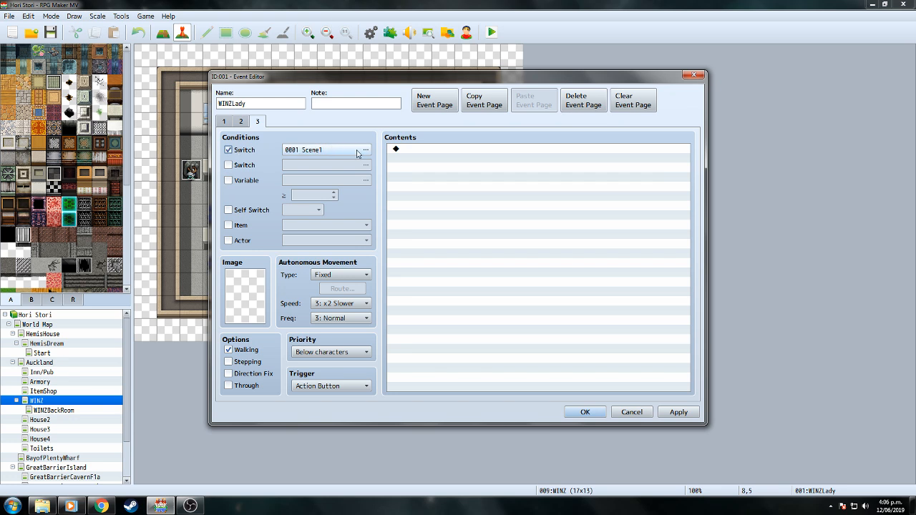
left_click(365, 150)
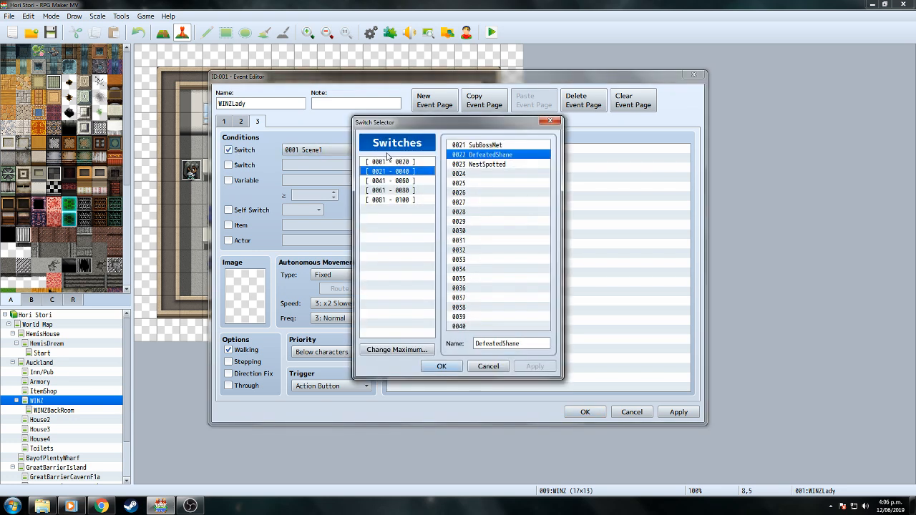
left_click(440, 367)
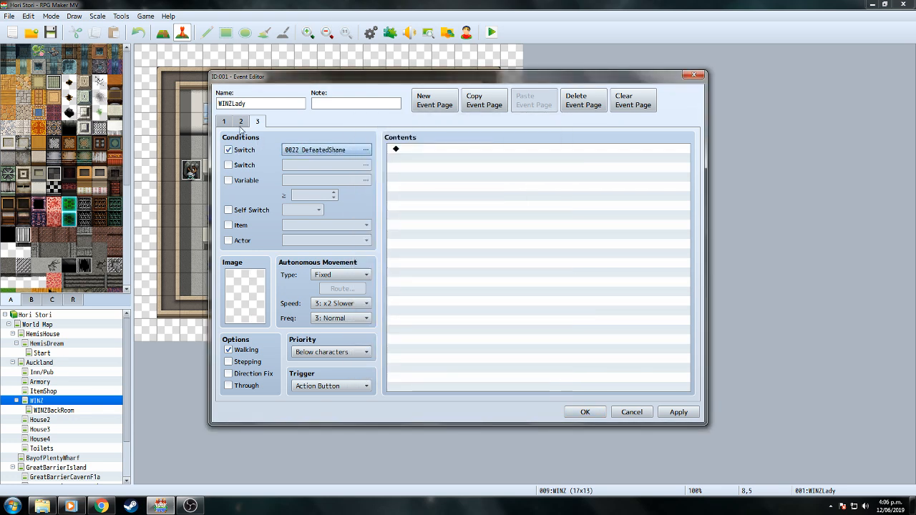
Set page 3's character image to the WINZLady sprite.
double_click(253, 291)
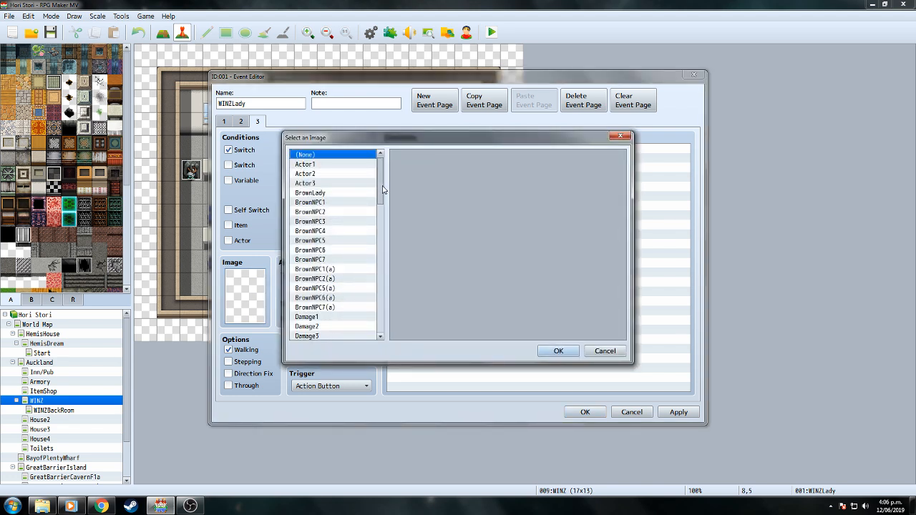
left_click(344, 196)
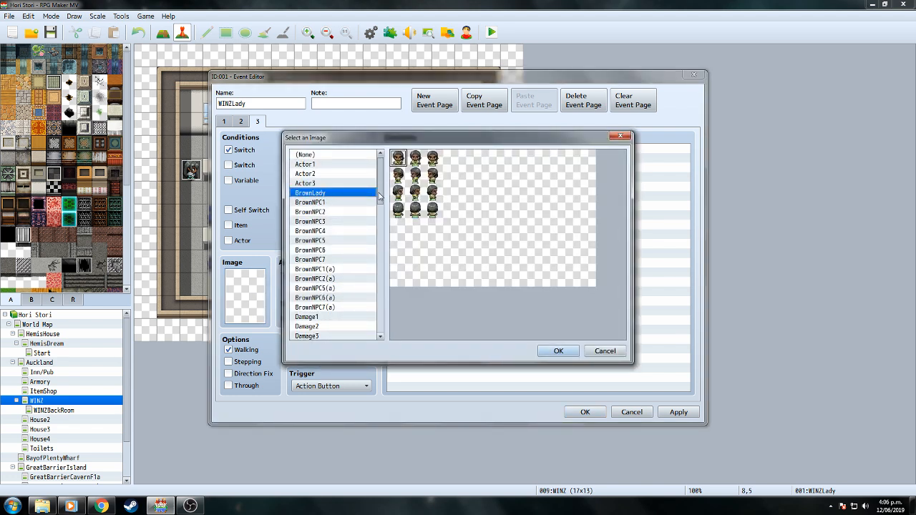
left_click_drag(379, 195, 377, 288)
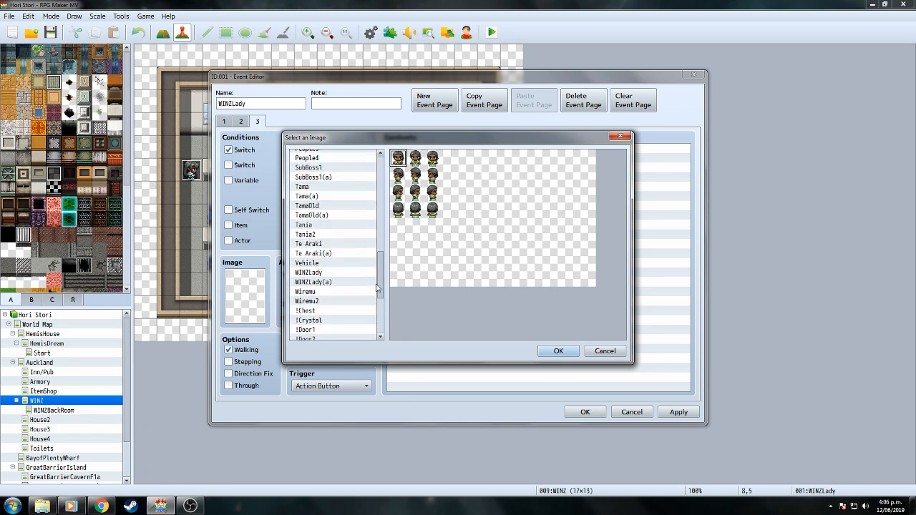
left_click(308, 273)
double_click(413, 165)
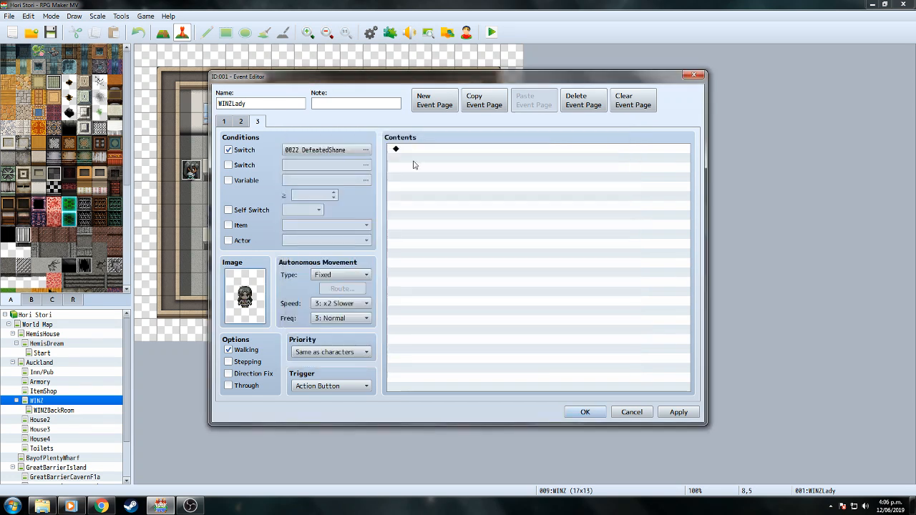
Copy the Lady's Great Barrier Island greeting from page 2 to page 3 and save the event.
left_click(243, 123)
left_click(462, 151)
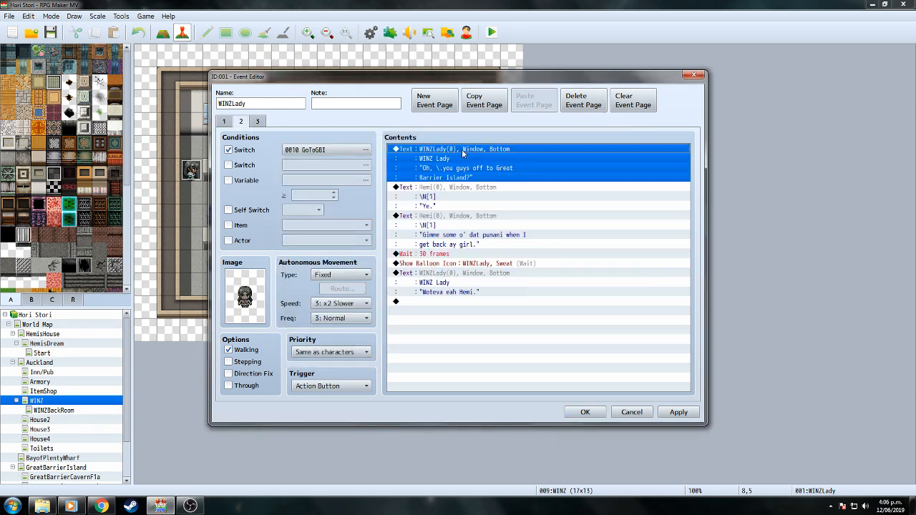
right_click(463, 152)
left_click(487, 194)
left_click(258, 123)
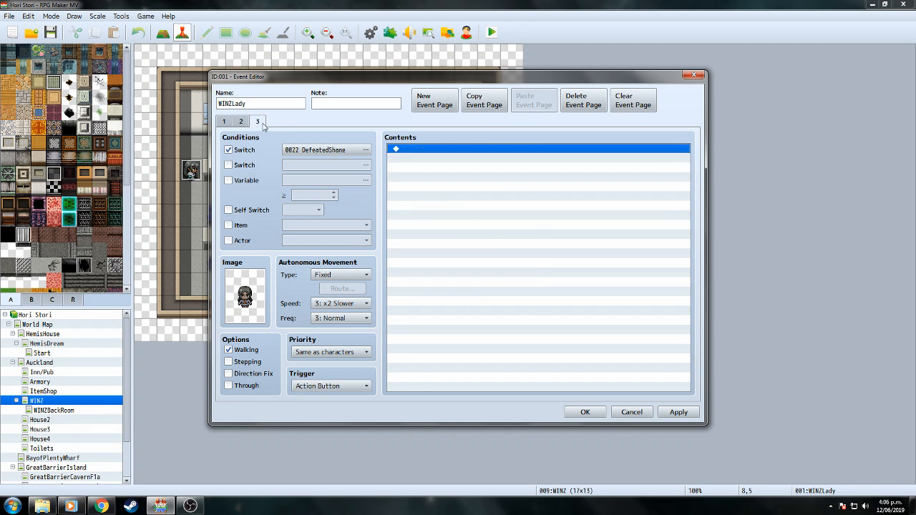
right_click(441, 196)
left_click(485, 246)
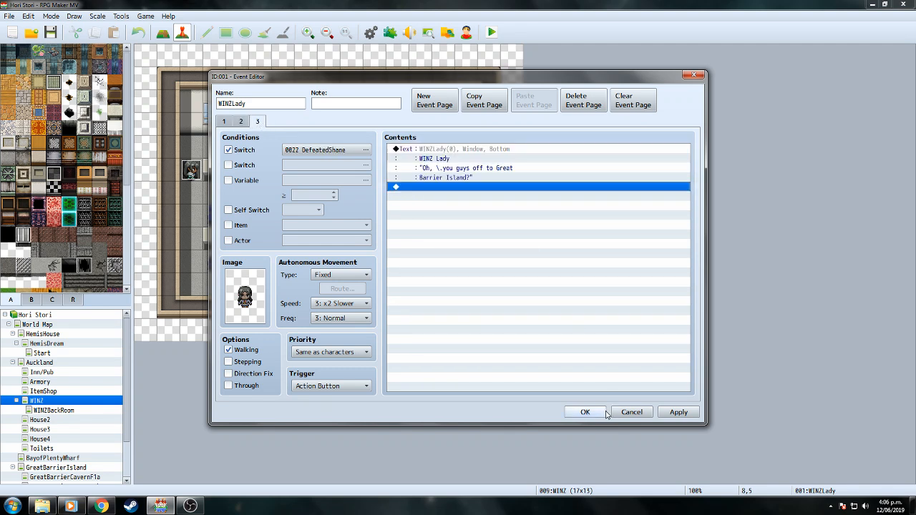
left_click(586, 413)
left_click(34, 355)
Replace 'there' with 'on Great Barrier Island' in James's EV044 line and save the event.
left_click(36, 362)
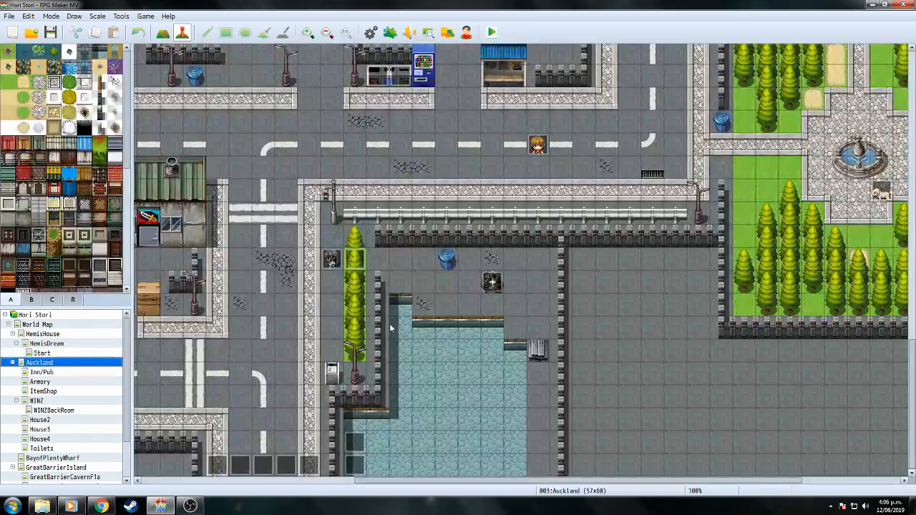
double_click(350, 445)
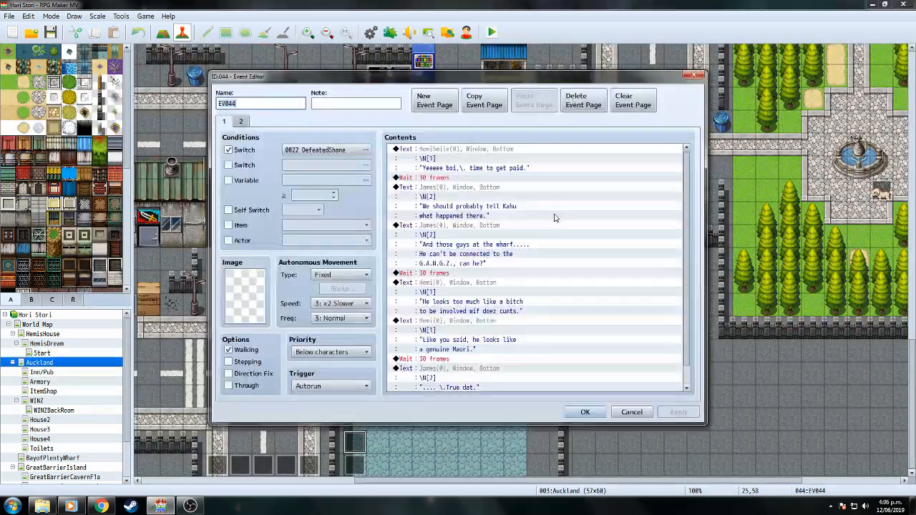
left_click(510, 202)
right_click(474, 187)
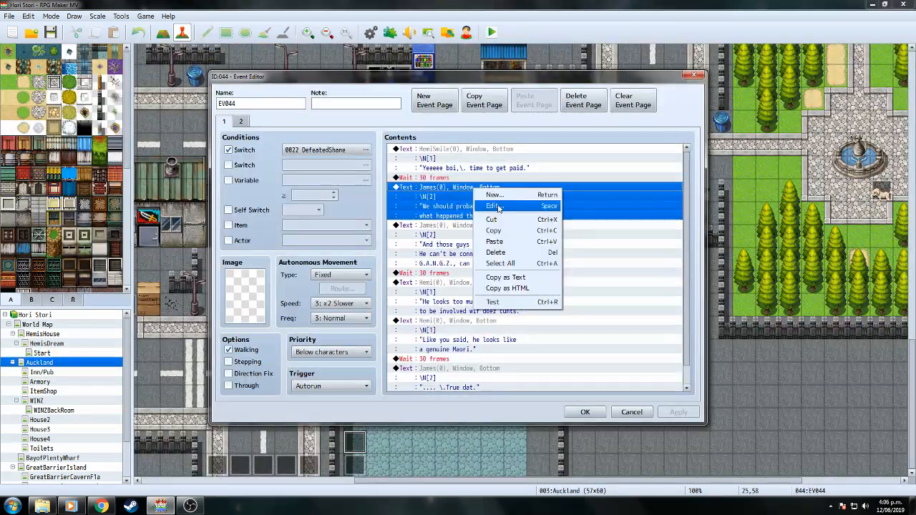
left_click(493, 203)
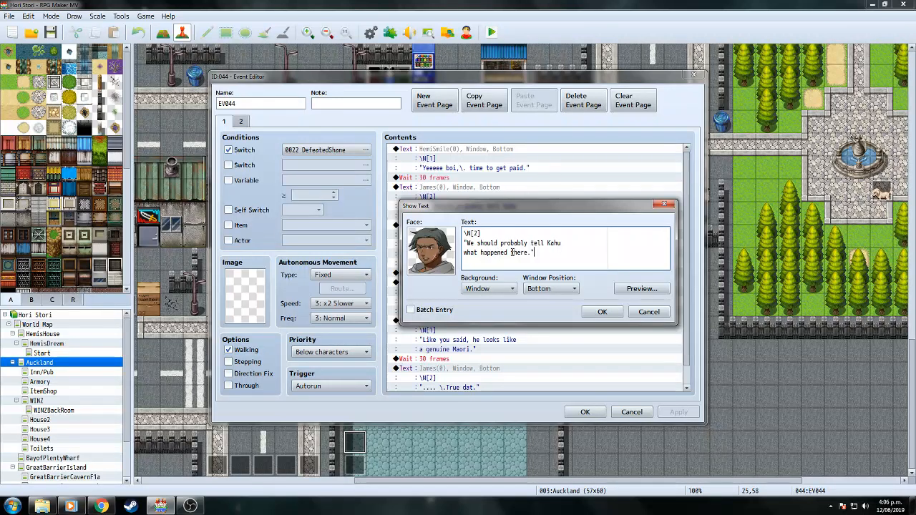
left_click_drag(511, 252, 529, 253)
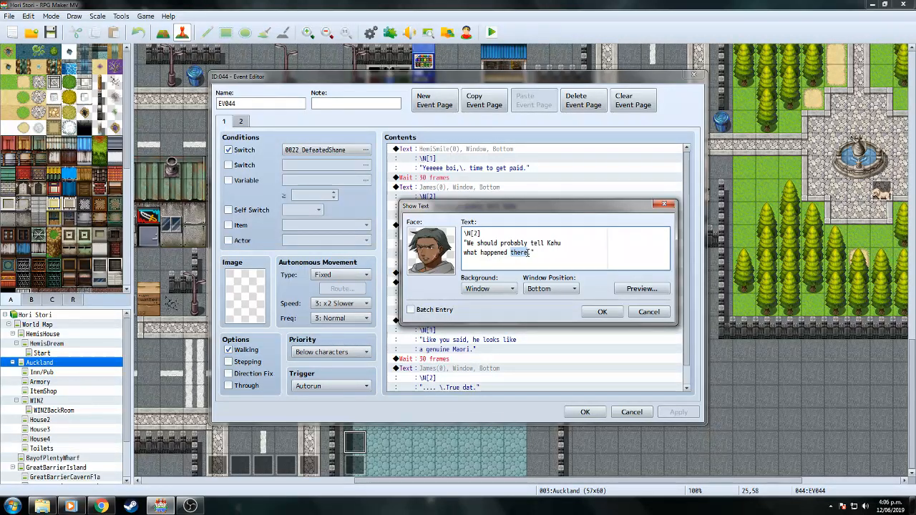
type("on Great")
type(" Barr")
type("ier")
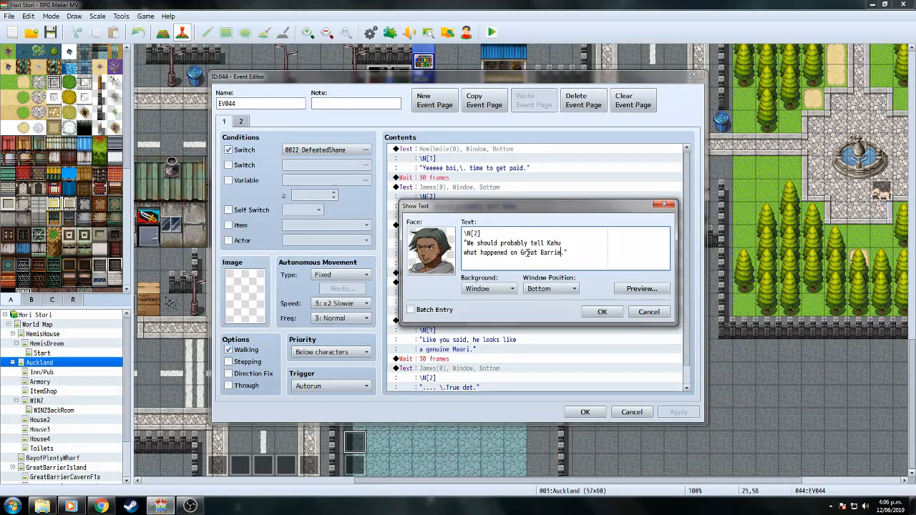
key("Return")
type("Island.\"")
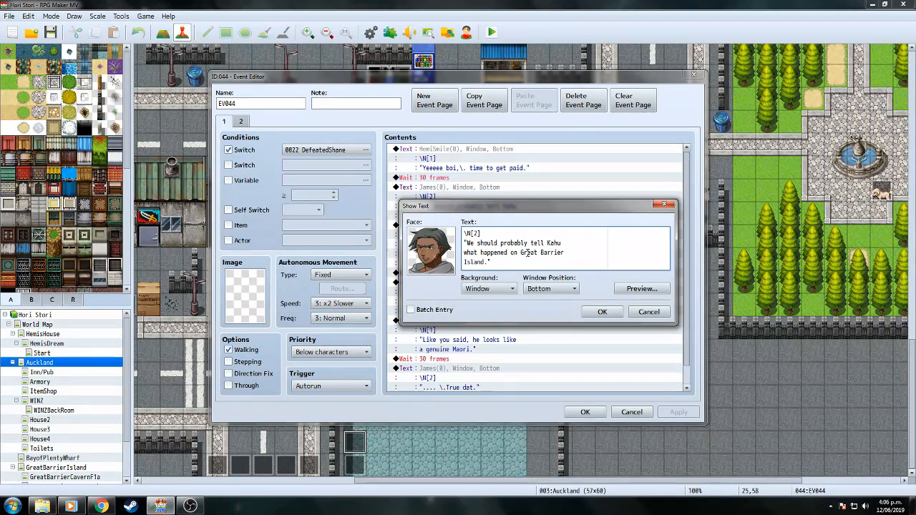
left_click(639, 288)
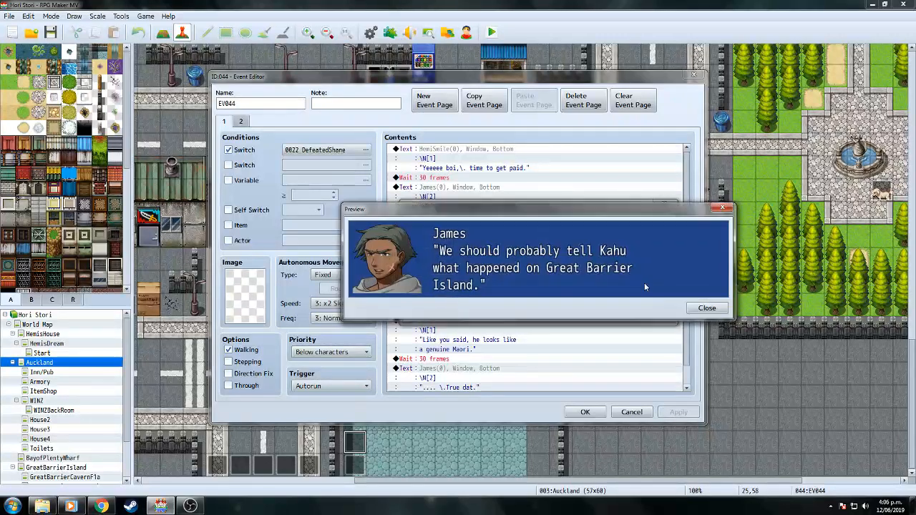
left_click(706, 310)
left_click(603, 311)
left_click(585, 411)
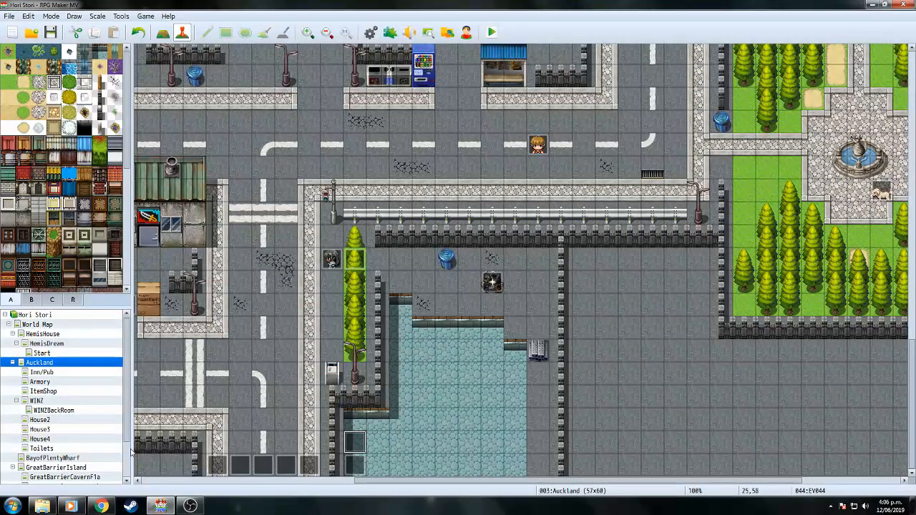
left_click(57, 410)
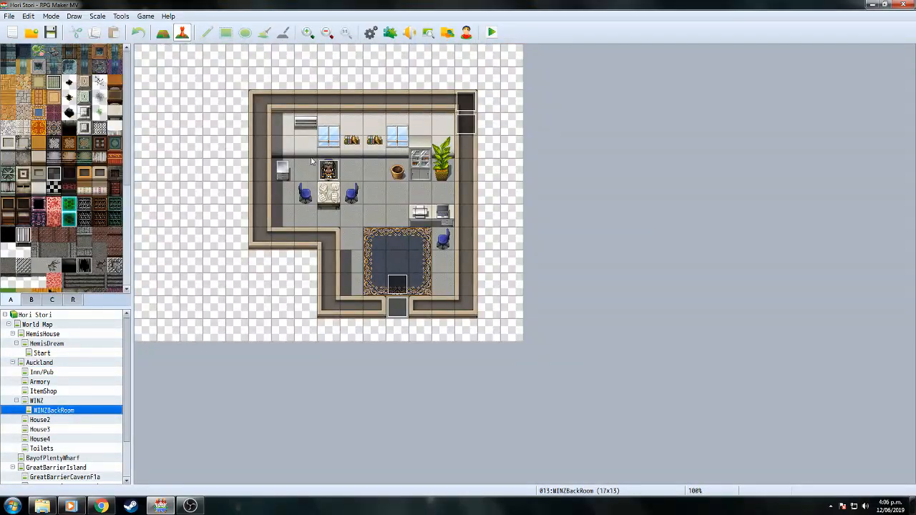
Change the WINZLady page 3 message to 'You fullahs are back.' and save the event.
left_click(47, 401)
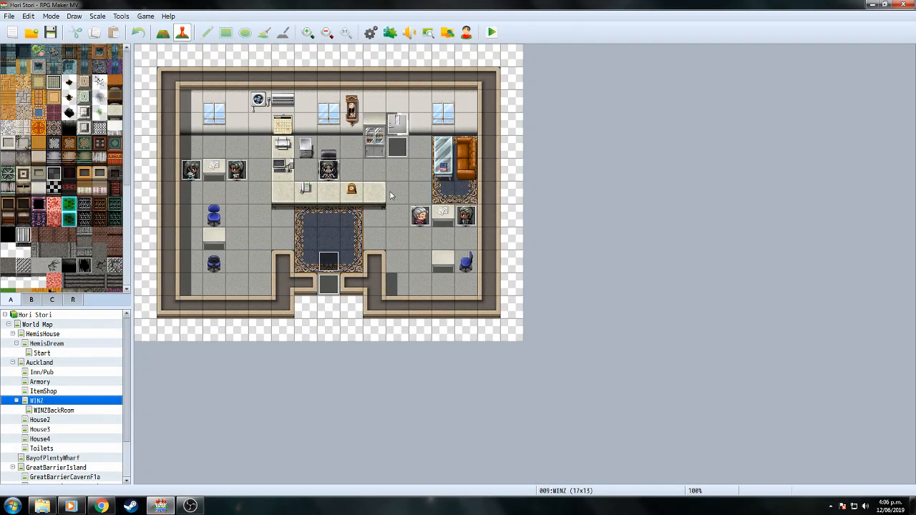
double_click(329, 170)
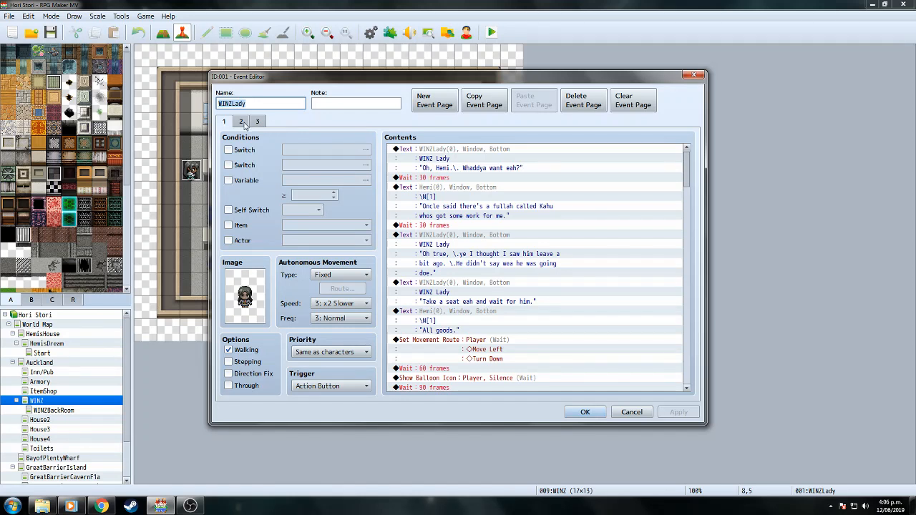
left_click(242, 121)
left_click(257, 121)
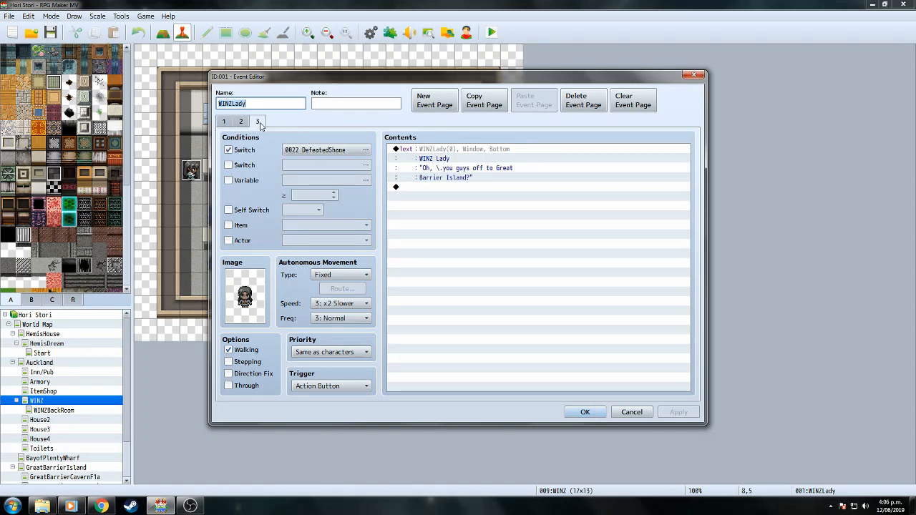
right_click(462, 155)
left_click(483, 172)
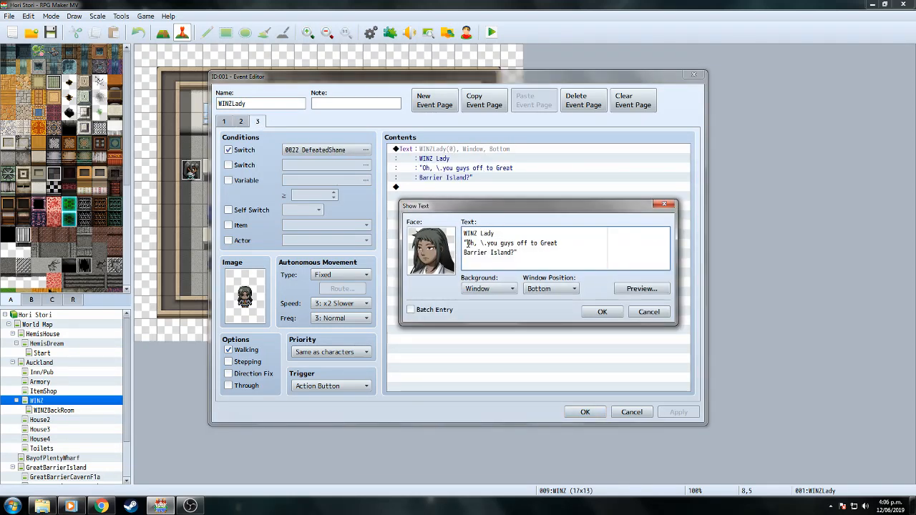
left_click_drag(465, 244, 511, 252)
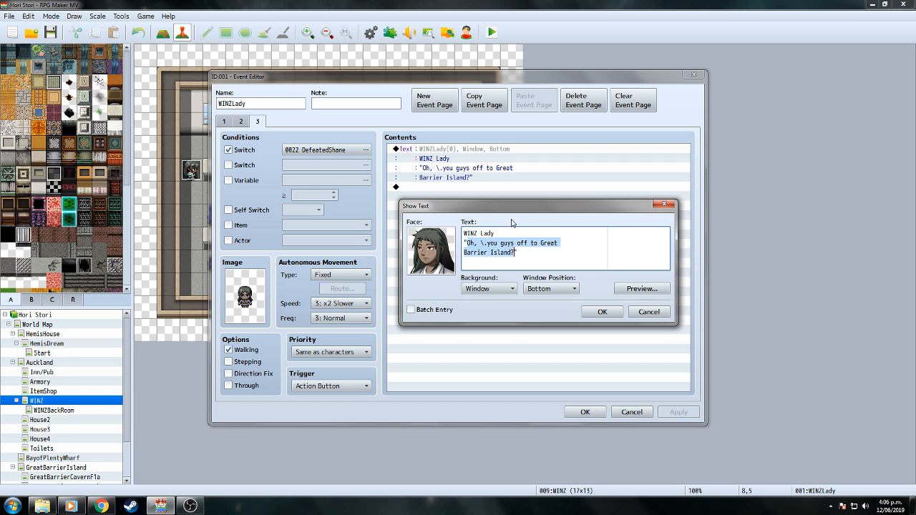
type("You fullahs are back.")
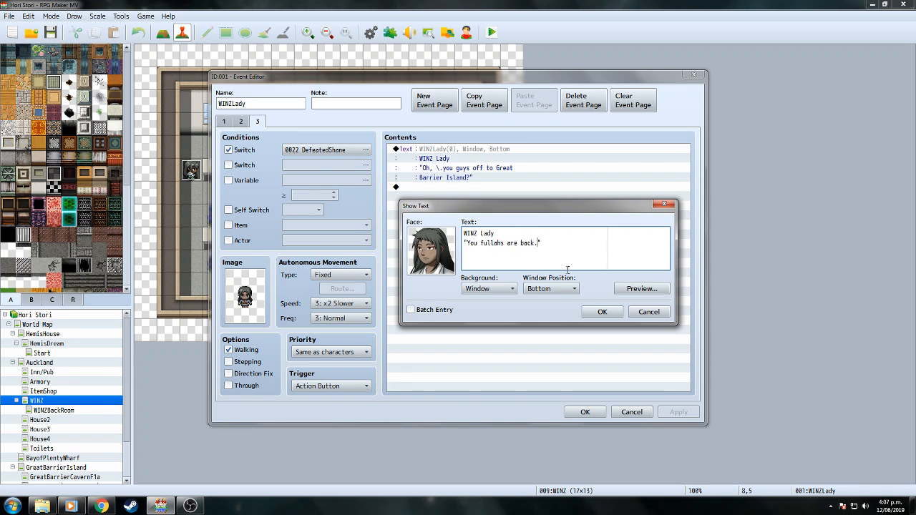
left_click(600, 312)
left_click(446, 179)
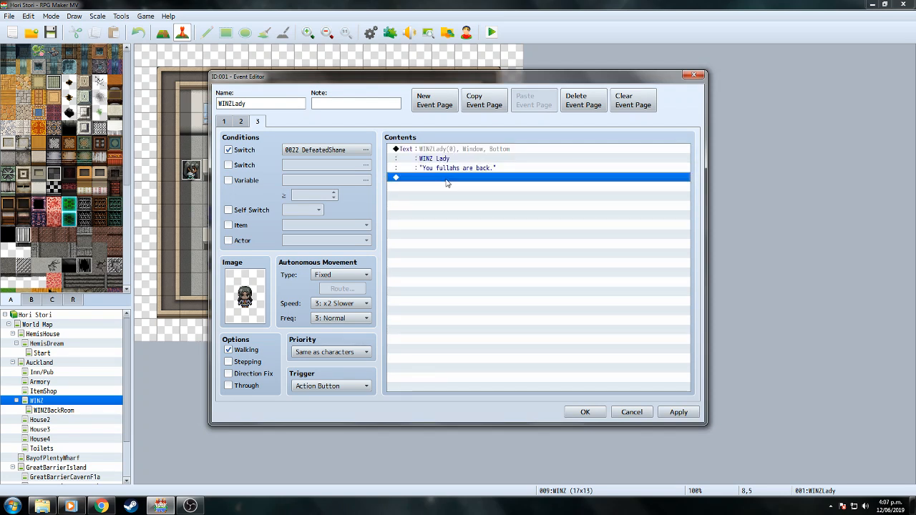
left_click(584, 413)
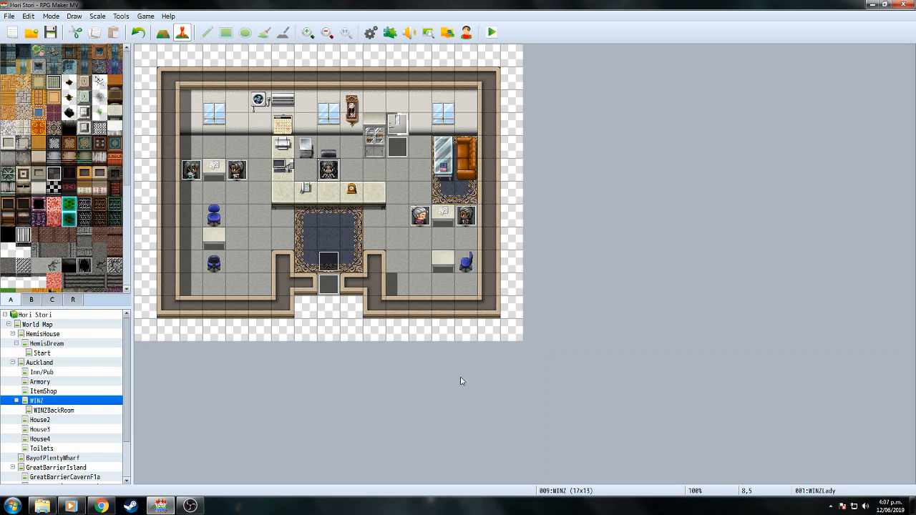
Review back room event EV005, then check WINZLady's third page on the WINZ map.
left_click(83, 412)
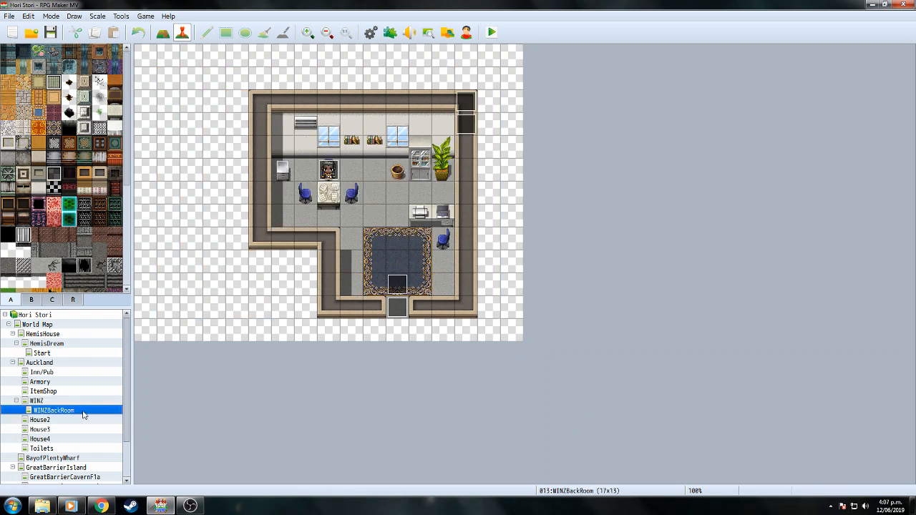
double_click(464, 133)
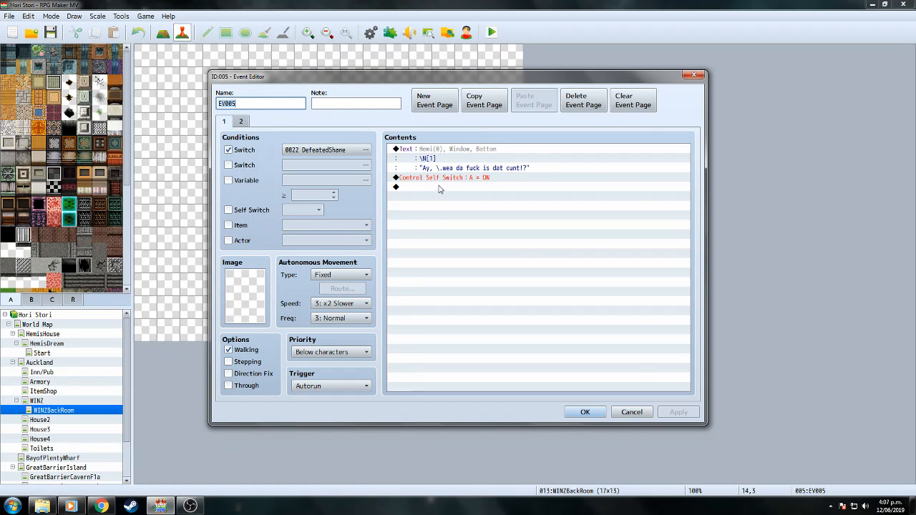
left_click(582, 413)
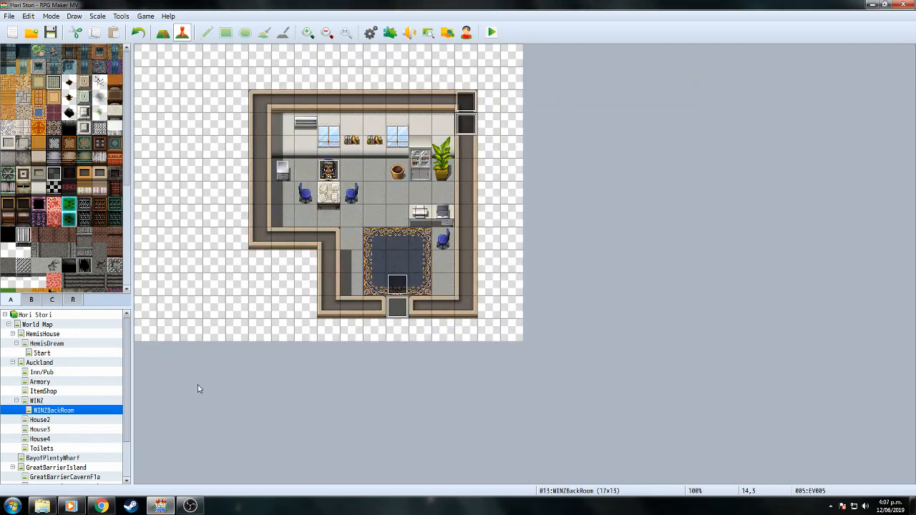
left_click(59, 402)
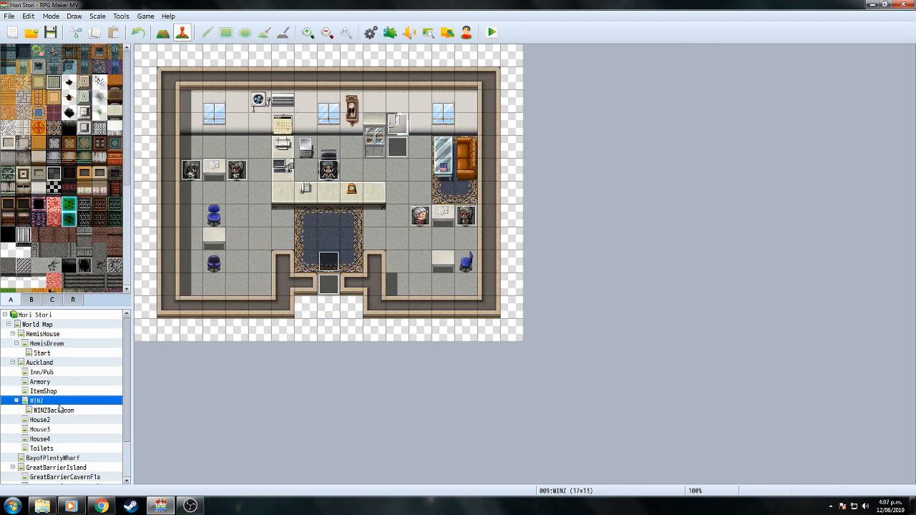
double_click(330, 174)
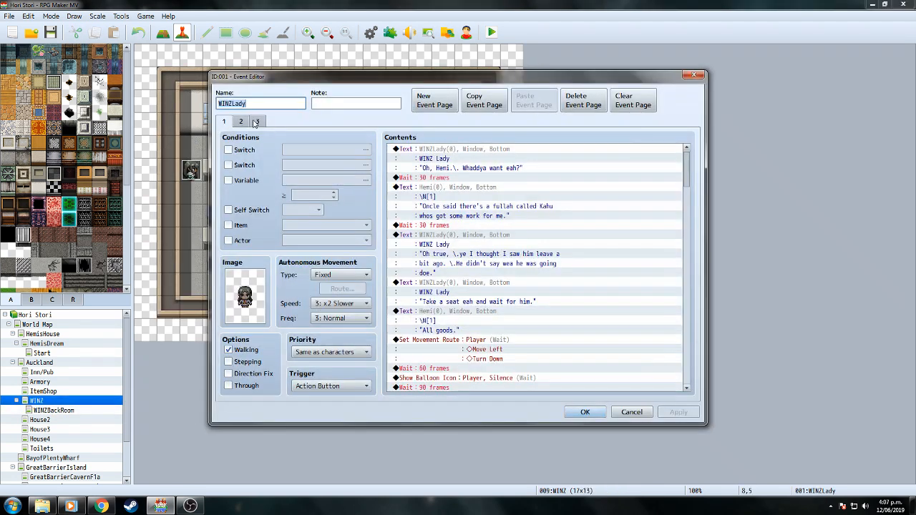
left_click(258, 123)
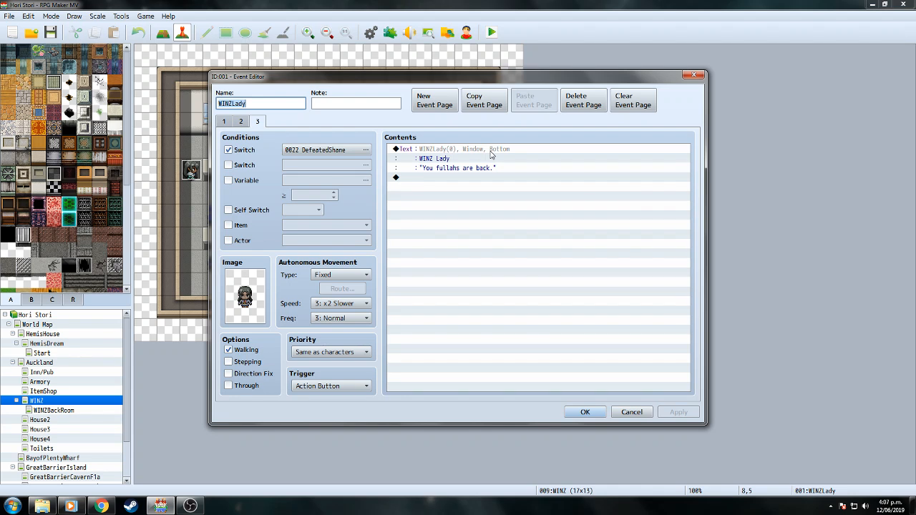
left_click(585, 413)
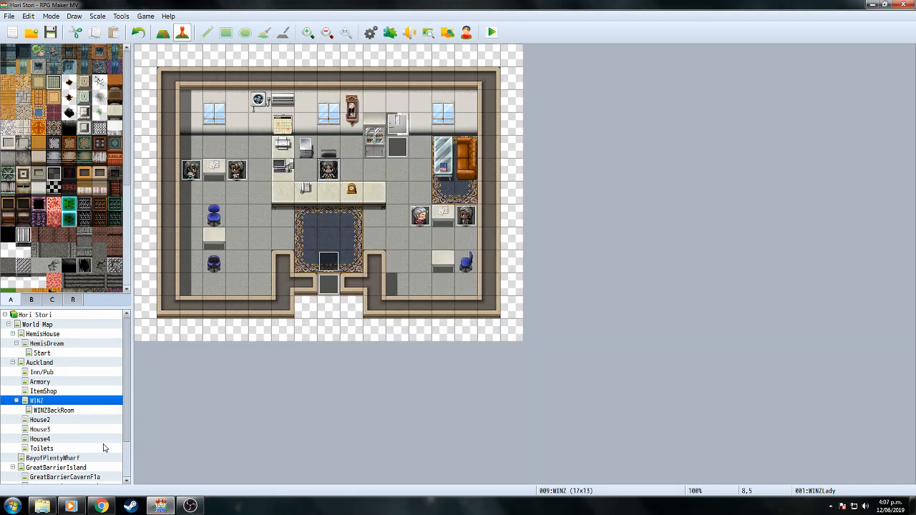
In EV005, add a command turning ON new switch 0024 named AskWhereKahuIs.
left_click(63, 411)
double_click(466, 127)
left_click(434, 188)
double_click(434, 187)
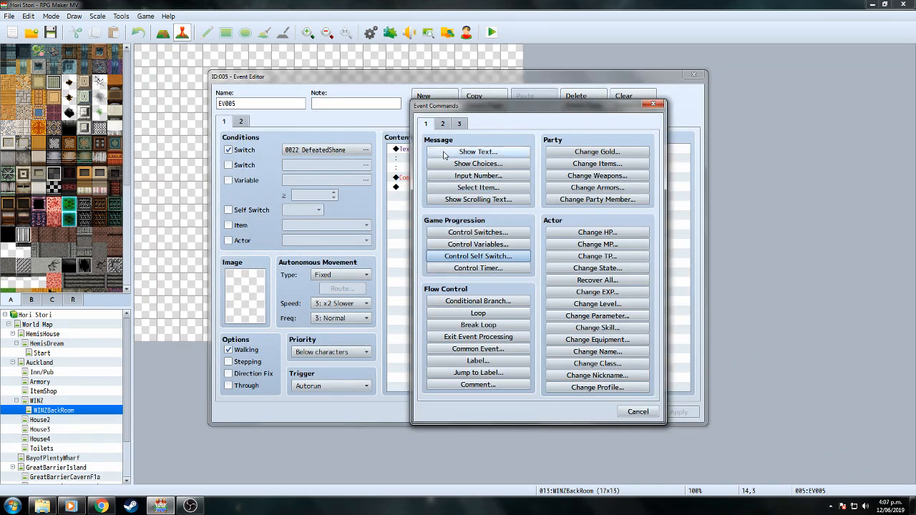
left_click(505, 233)
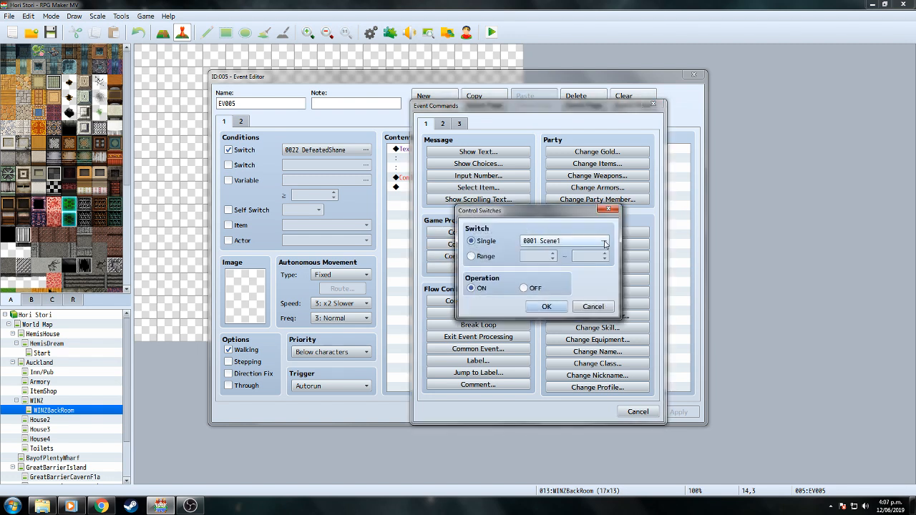
left_click(599, 234)
left_click(582, 188)
left_click(591, 359)
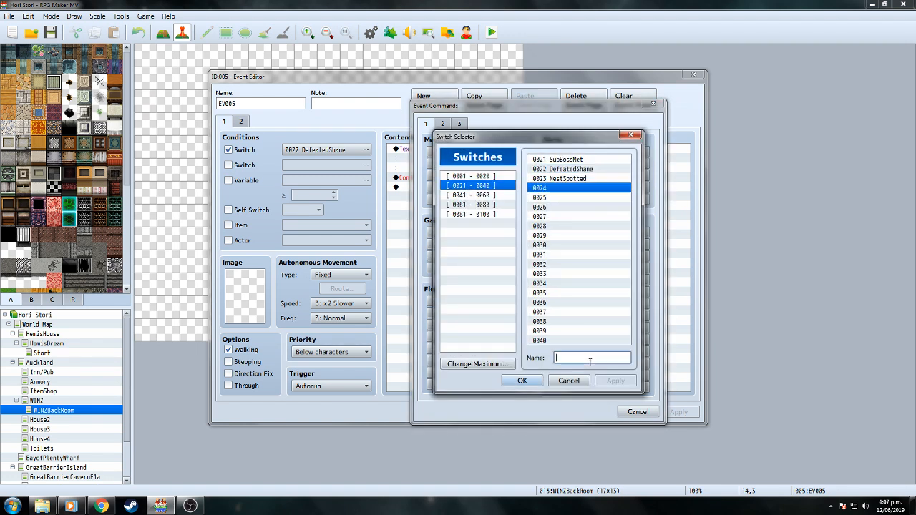
type("AskWhereK")
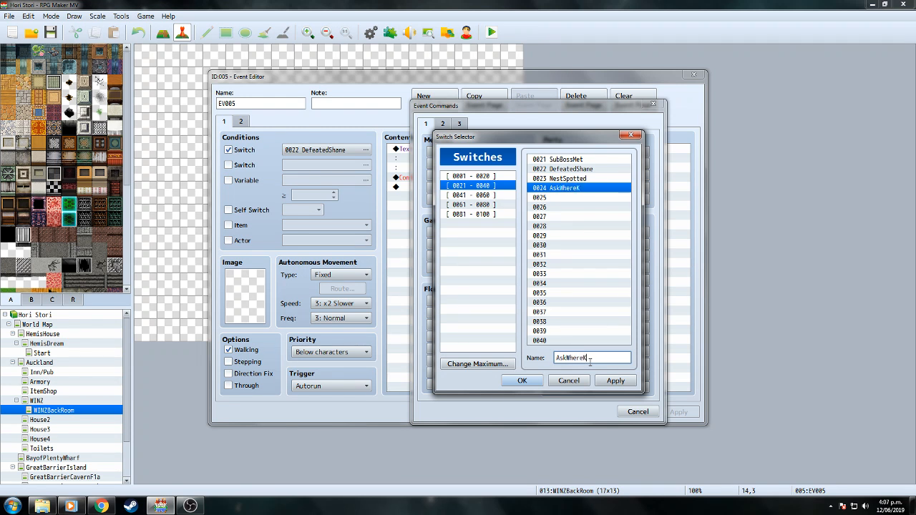
type("ahuIs")
left_click(523, 380)
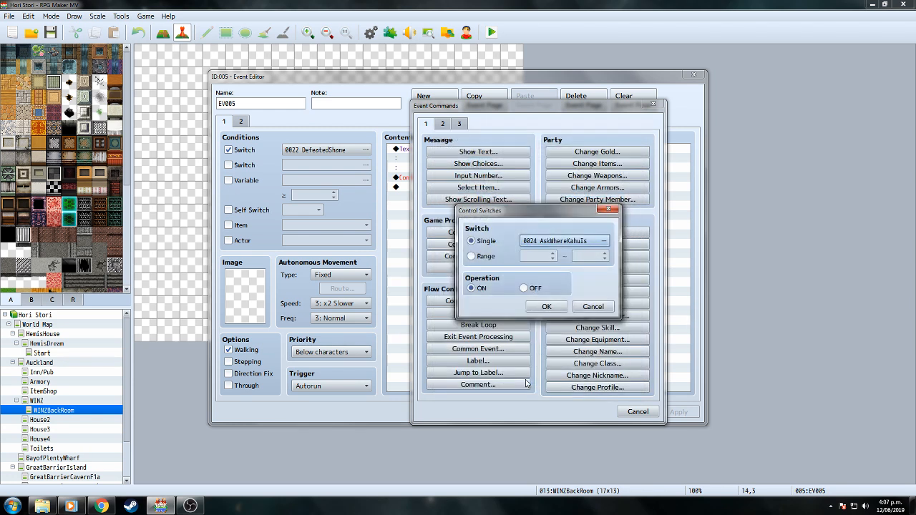
left_click(547, 307)
Make EV005's page 2 require switch AskWhereKahuIs and save the event.
left_click(486, 179)
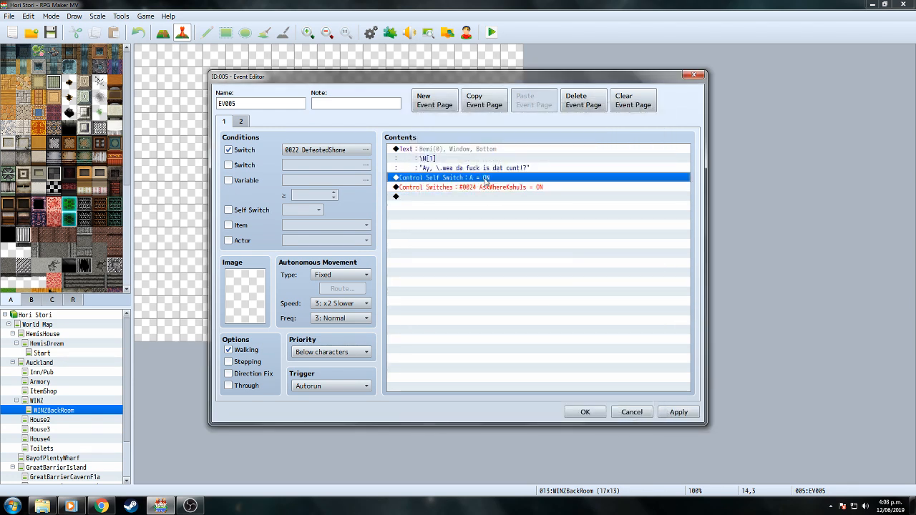
right_click(486, 179)
left_click(241, 121)
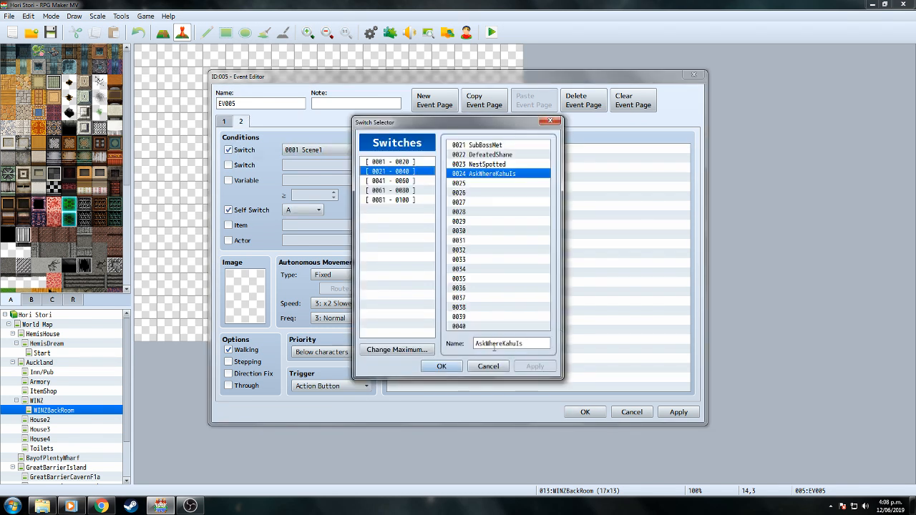
left_click(449, 369)
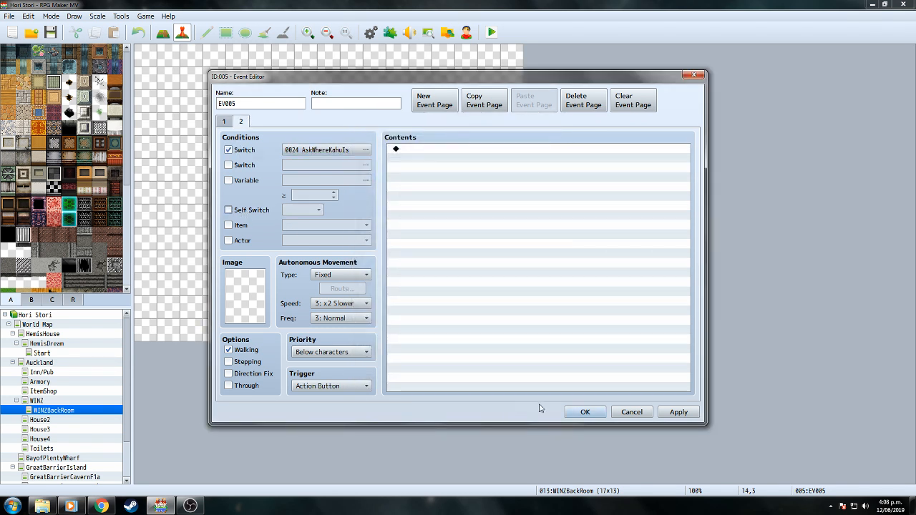
left_click(585, 412)
left_click(45, 401)
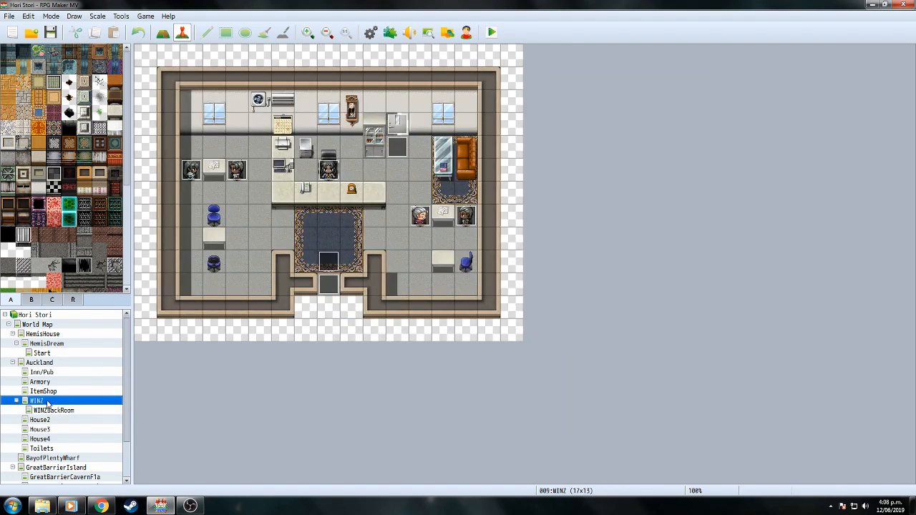
On WINZLady page 3, insert a conditional branch on switch AskWhereKahuIs with an Else branch.
double_click(336, 173)
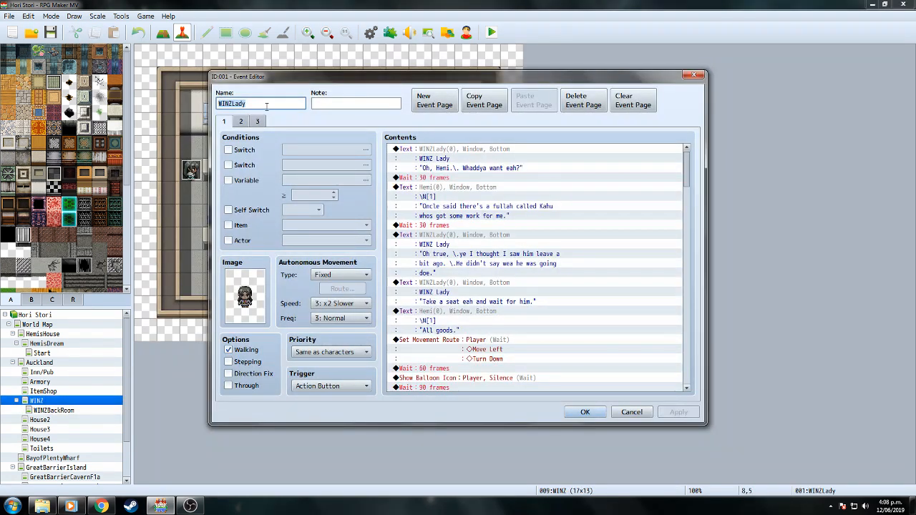
left_click(257, 122)
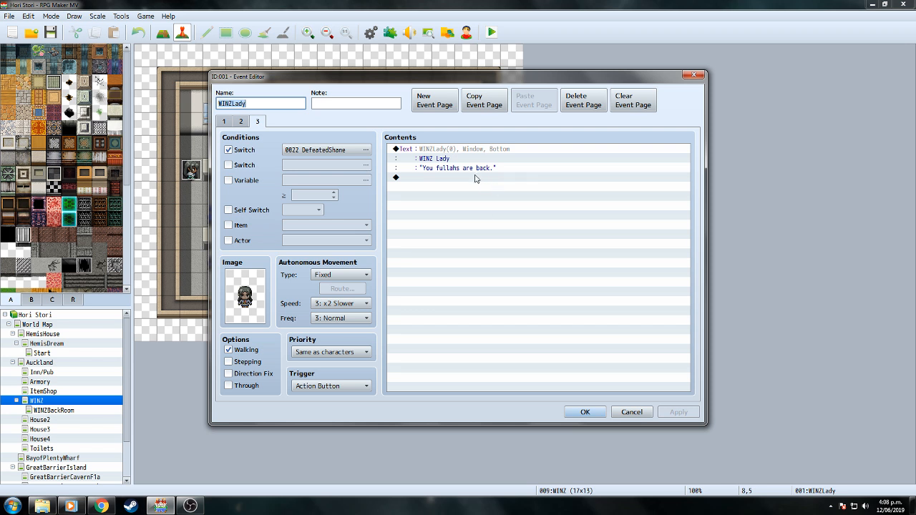
left_click(473, 149)
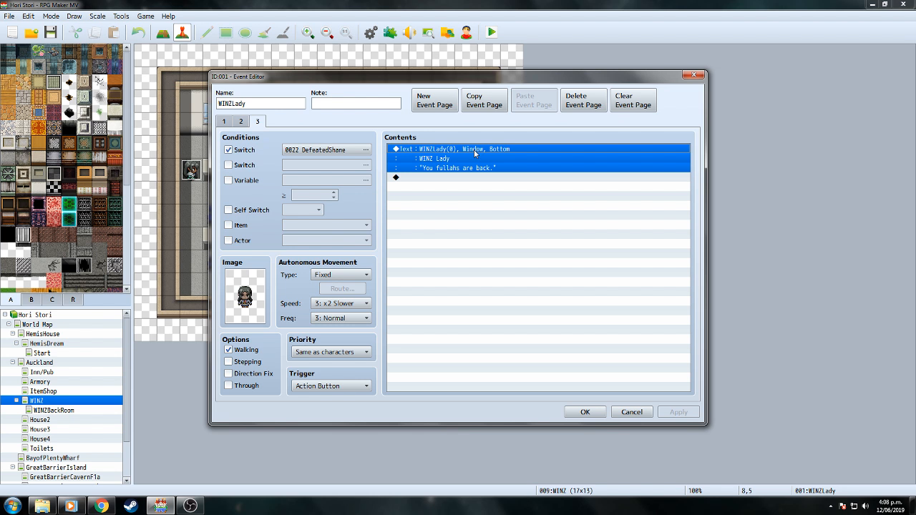
left_click(471, 179)
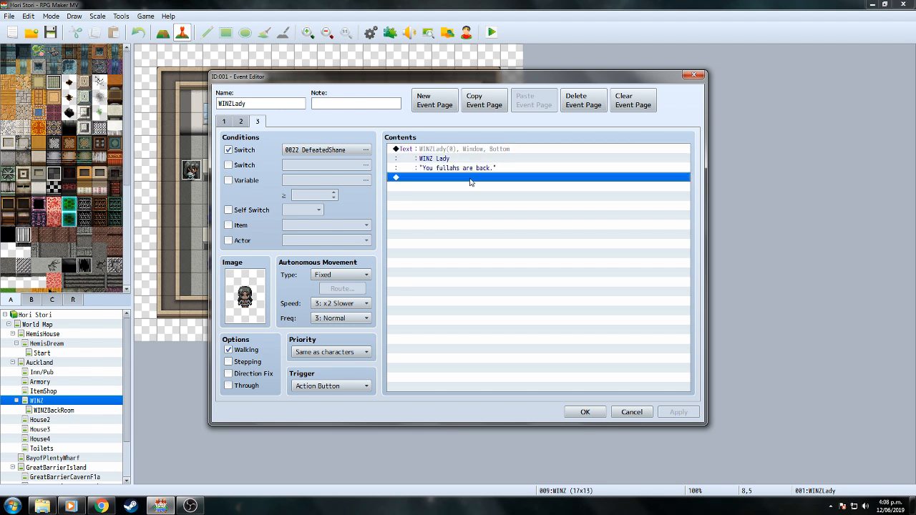
right_click(471, 182)
left_click(478, 185)
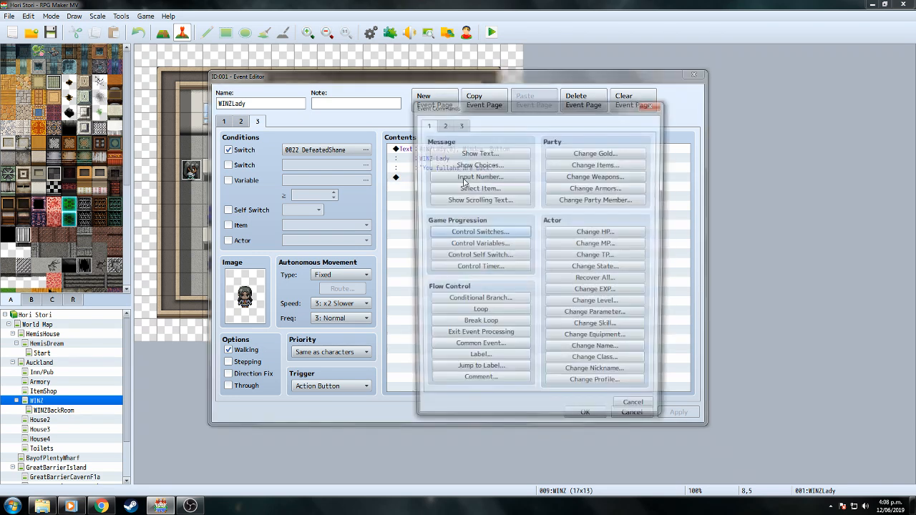
left_click(483, 304)
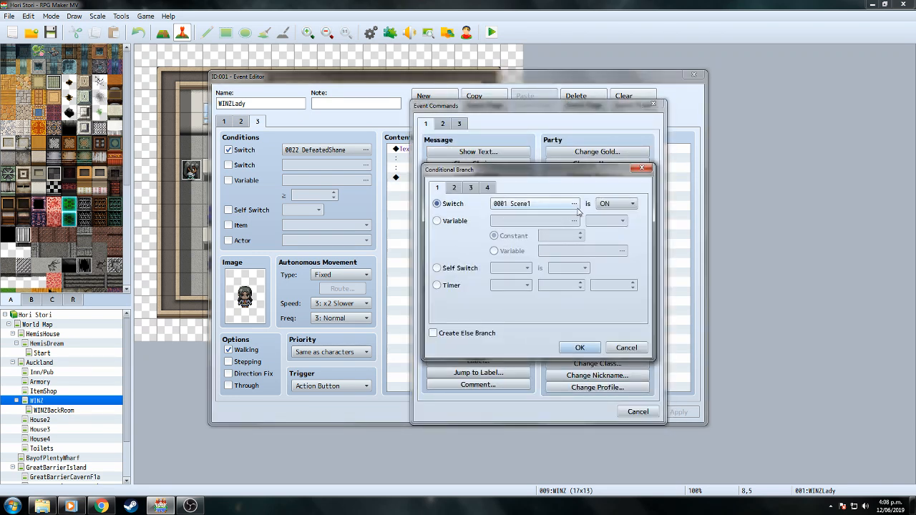
left_click(577, 206)
left_click(523, 380)
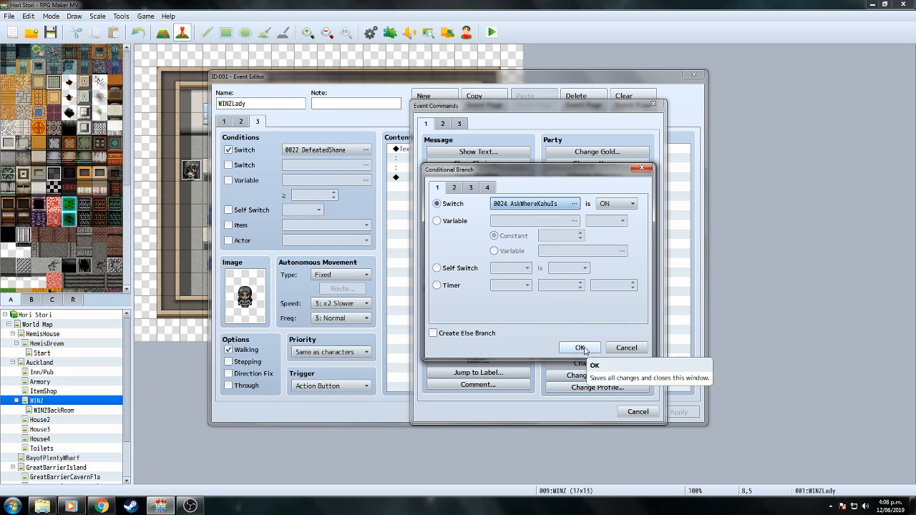
left_click(433, 333)
left_click(579, 348)
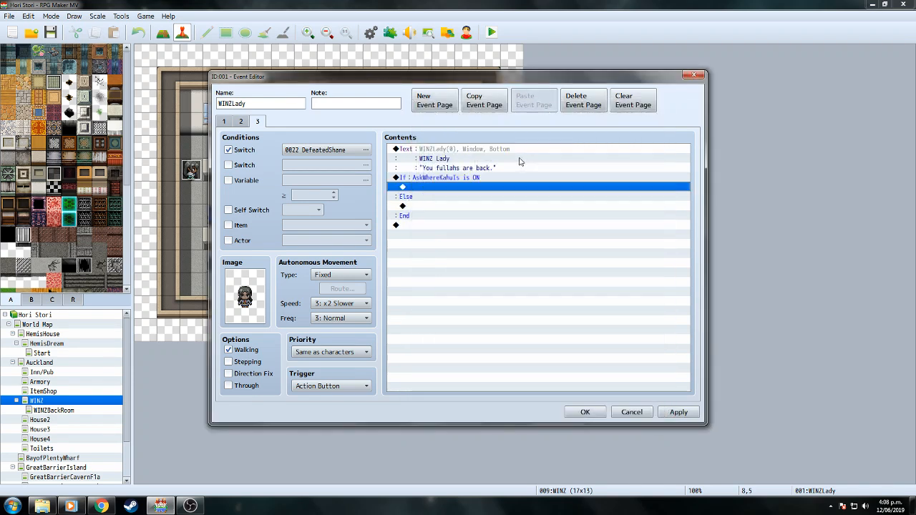
Inside the If branch, add a message with Hemi's face asking where Kahu is.
right_click(453, 191)
left_click(458, 195)
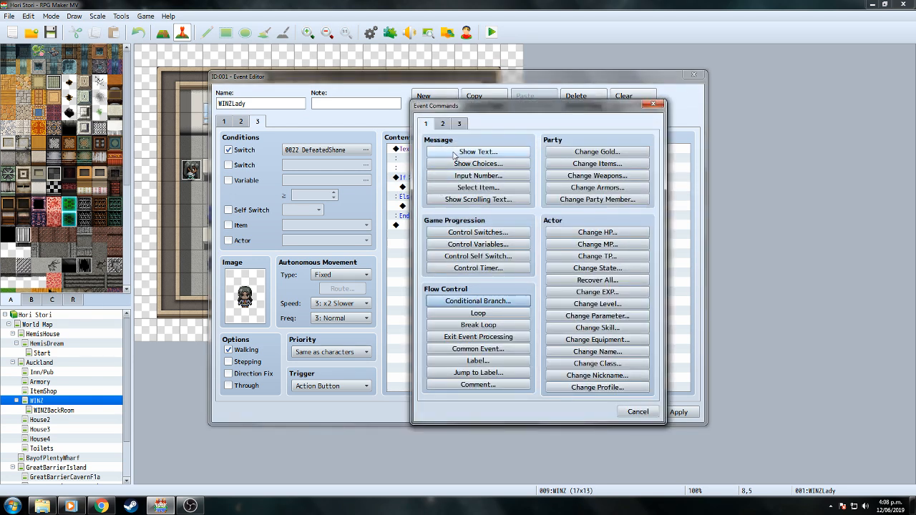
left_click(453, 154)
double_click(445, 250)
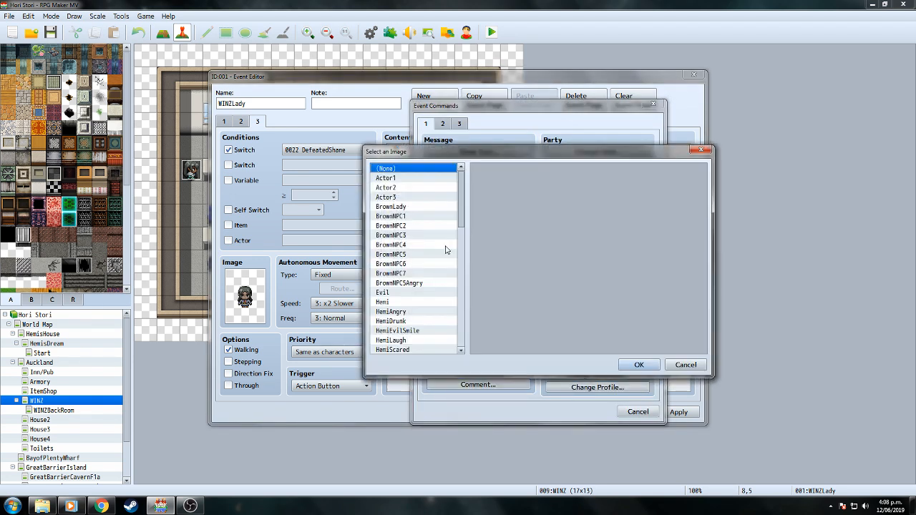
left_click(405, 302)
left_click(626, 365)
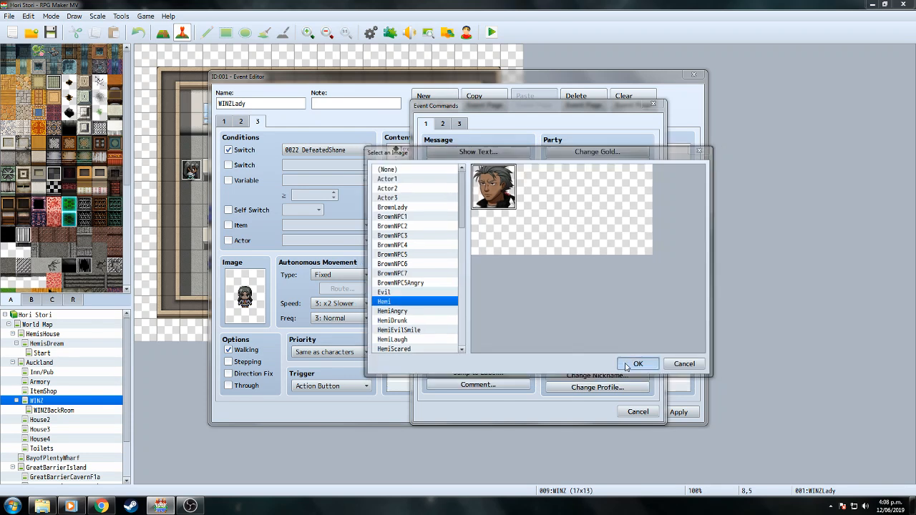
type("\\N")
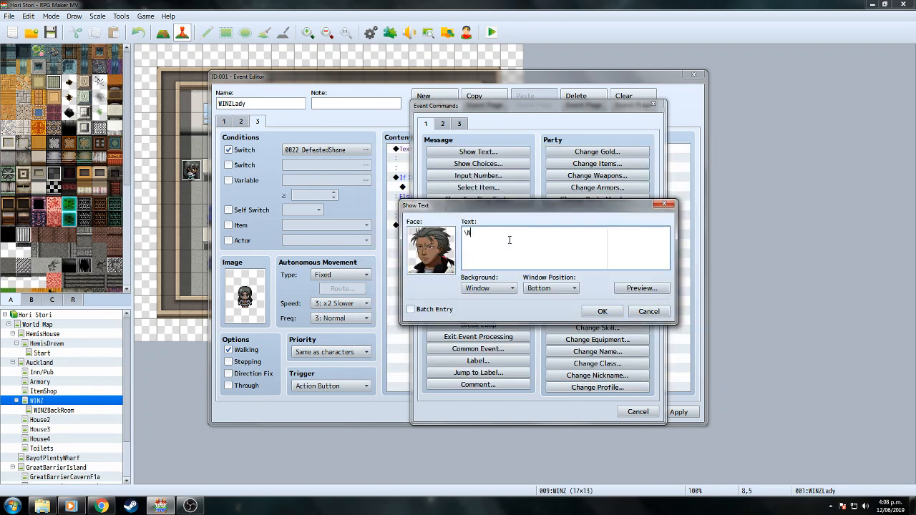
type("[1]\"")
type("\"Yo")
type(",\\. Wea da fuc")
type("k is Kahu at!?\"")
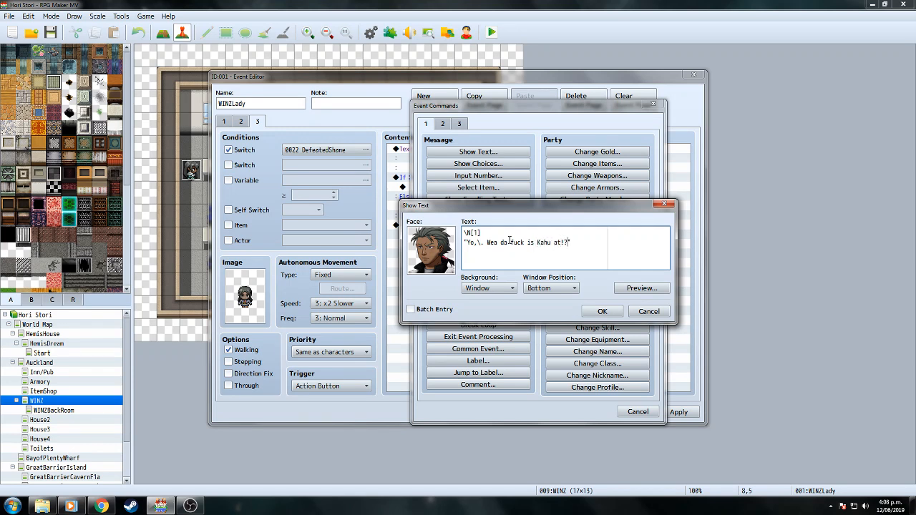
left_click(642, 287)
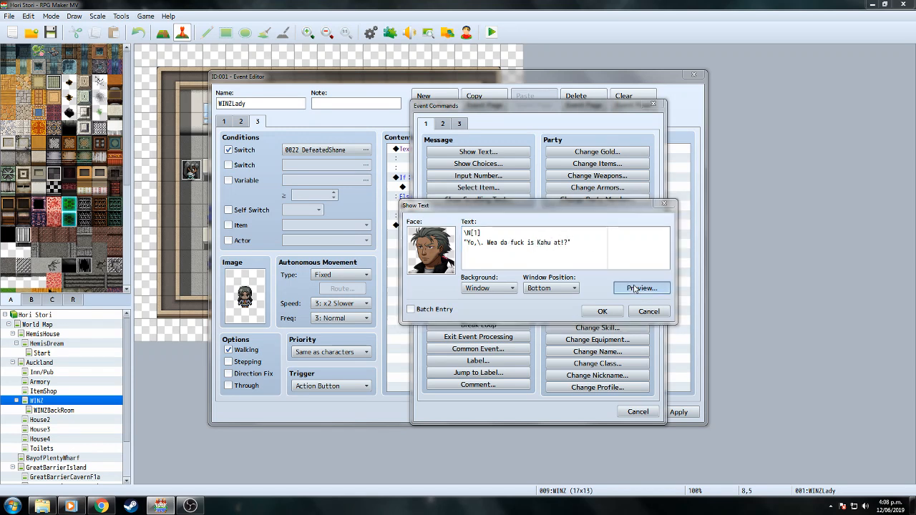
left_click(690, 309)
left_click(602, 311)
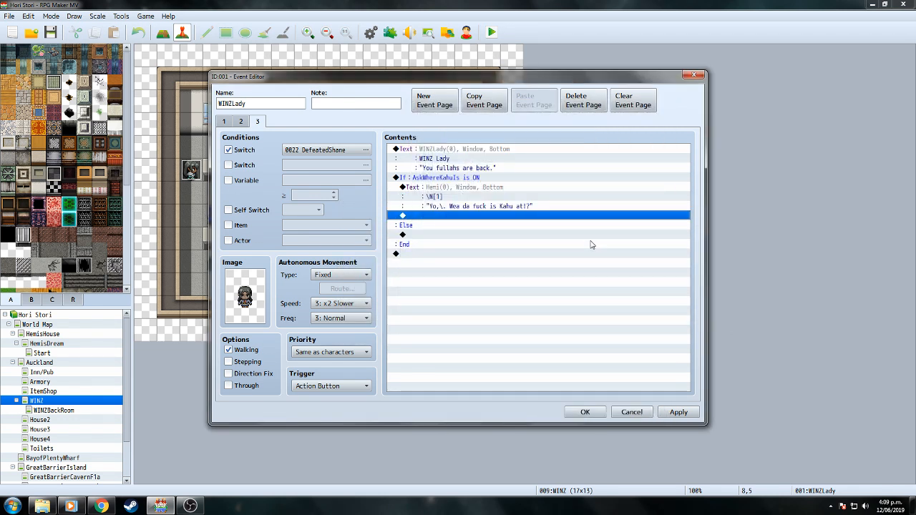
Copy the WINZ Lady's opening text line on page 3.
left_click(451, 254)
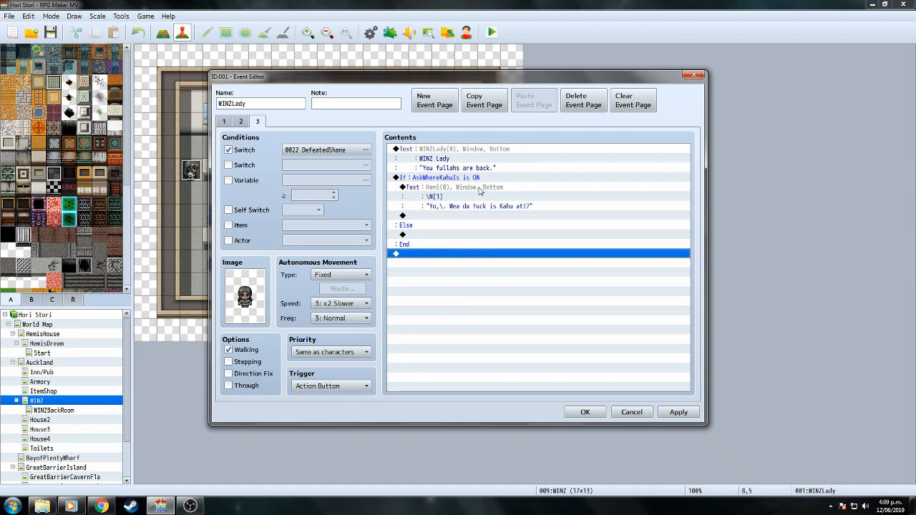
left_click(482, 152)
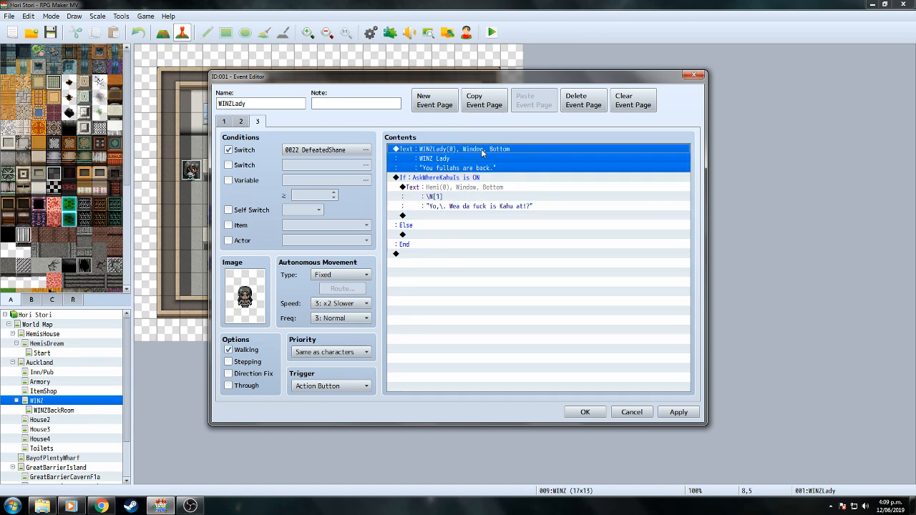
right_click(481, 148)
left_click(546, 243)
Insert a 30-frame wait below the AskWhereKahuIs branch's End.
left_click(434, 253)
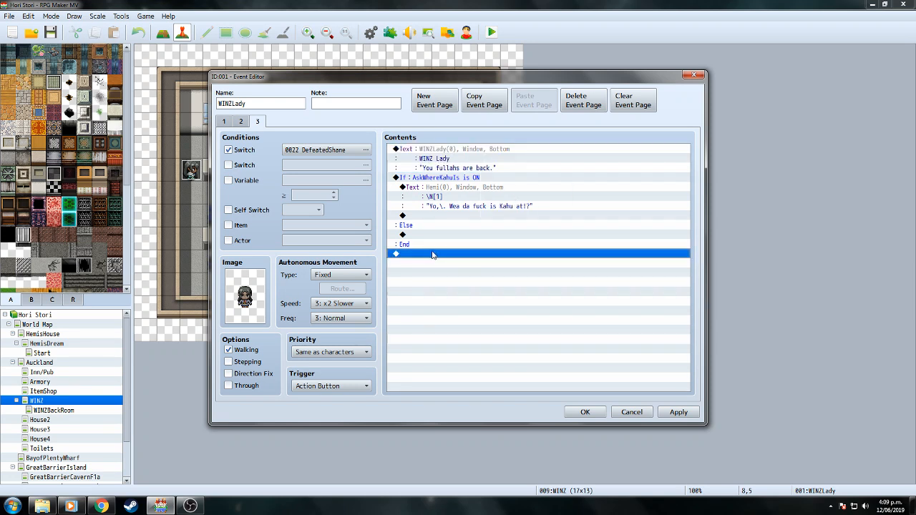
double_click(434, 253)
left_click(448, 126)
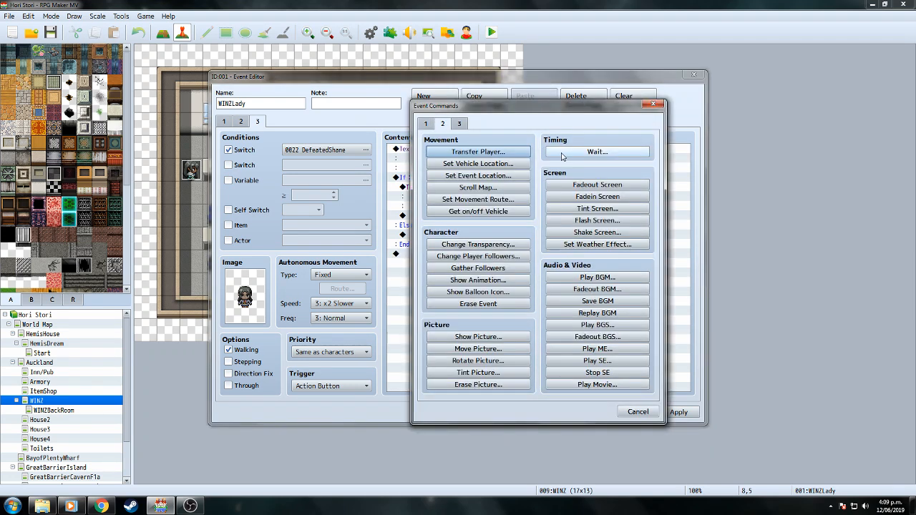
left_click(564, 155)
type("30")
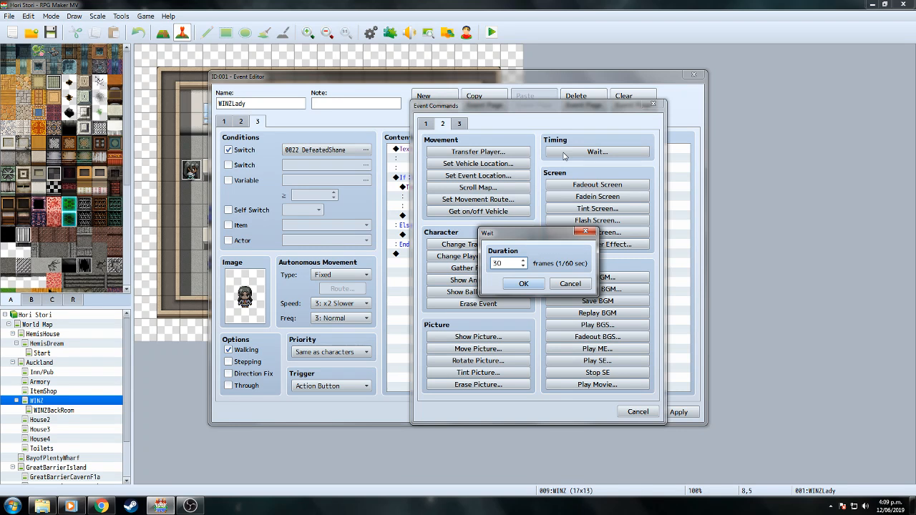
left_click(525, 283)
Paste the WINZ Lady text below the wait, rewrite it to "He's", and save the event.
right_click(421, 300)
left_click(443, 353)
right_click(443, 266)
left_click(461, 284)
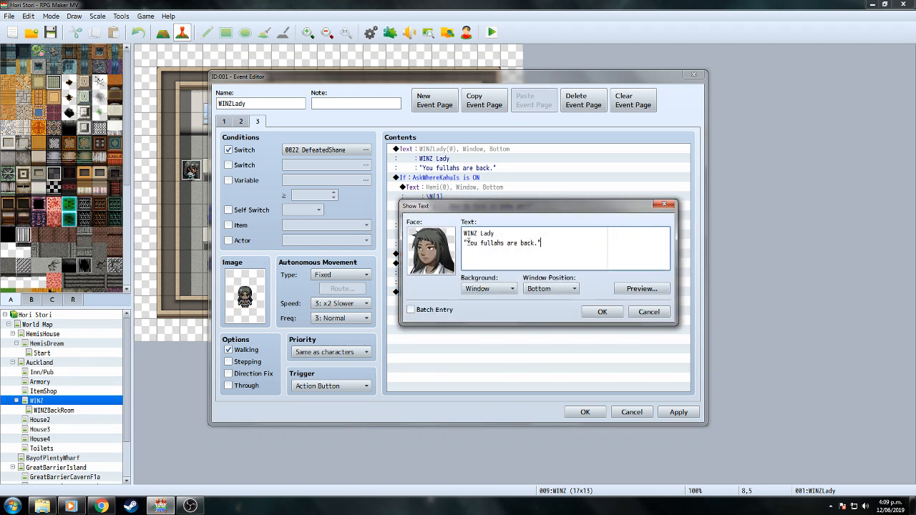
left_click_drag(466, 243, 542, 243)
key("BackSpace")
left_click(602, 311)
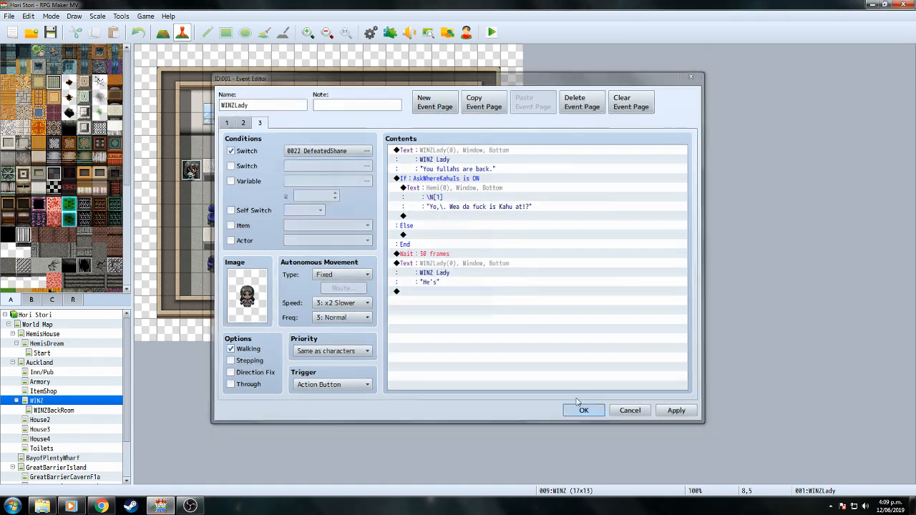
left_click(585, 412)
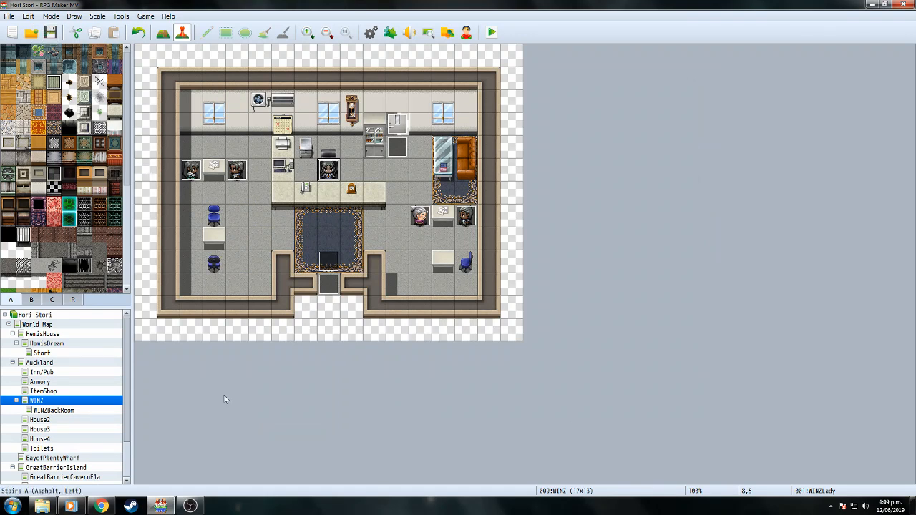
mouse_move(194, 506)
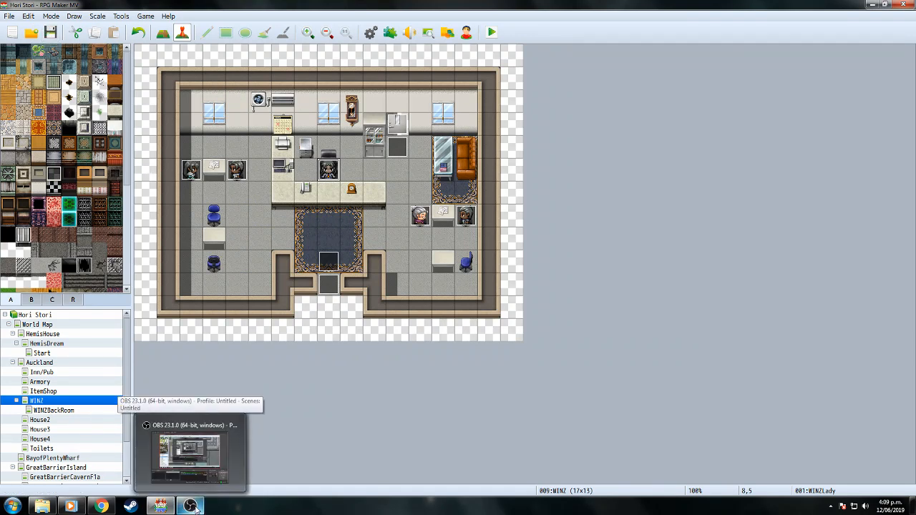
left_click(102, 507)
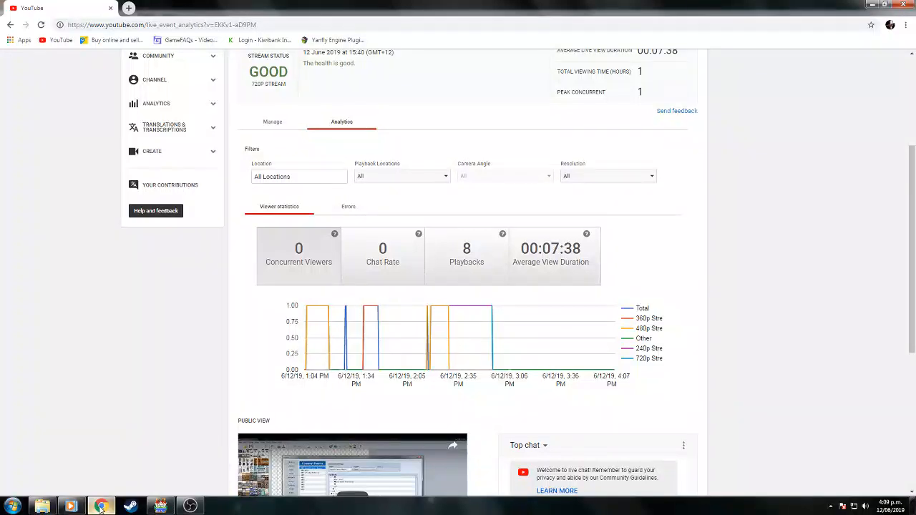
scroll(16, 236, "up", 2)
right_click(14, 229)
left_click(46, 259)
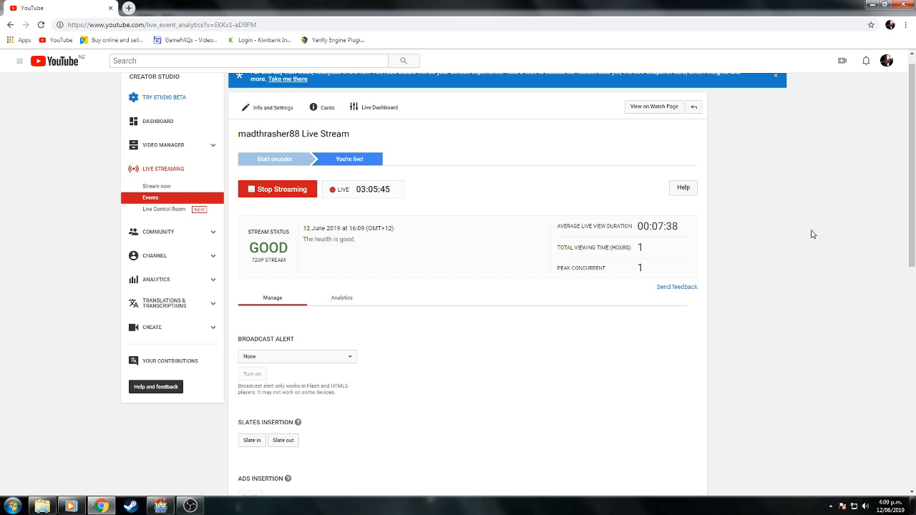
scroll(812, 234, "down", 3)
scroll(812, 234, "down", 3)
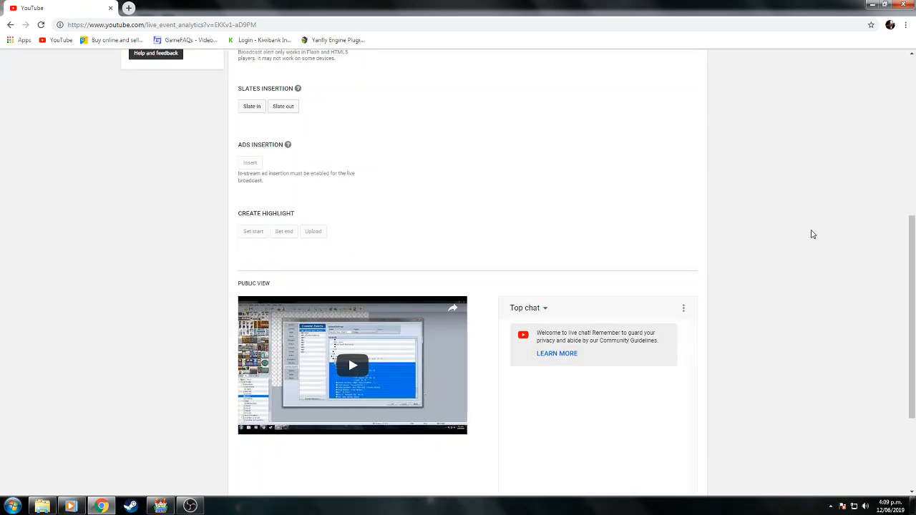
scroll(813, 234, "up", 1)
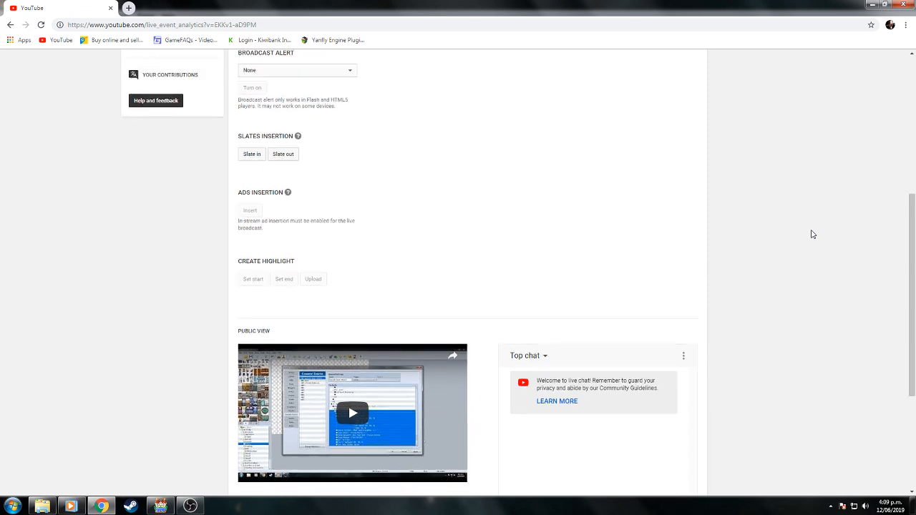
scroll(812, 234, "up", 3)
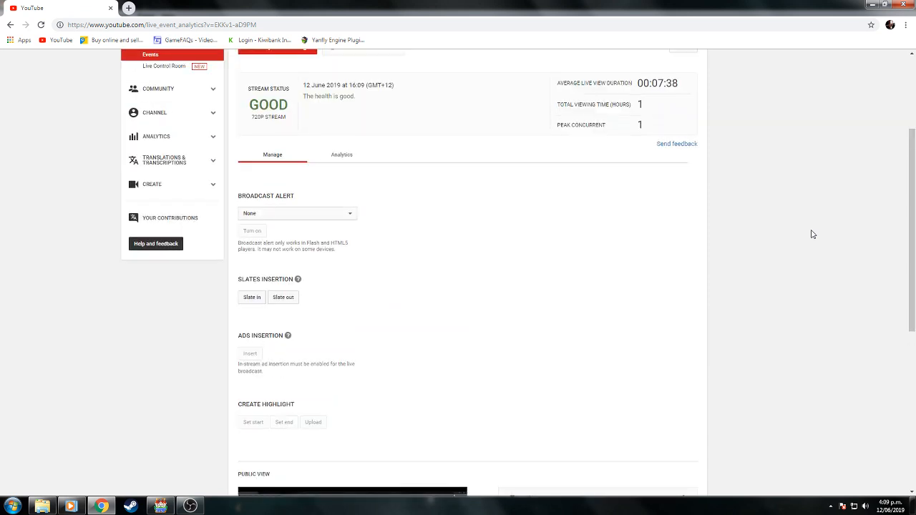
scroll(813, 234, "up", 3)
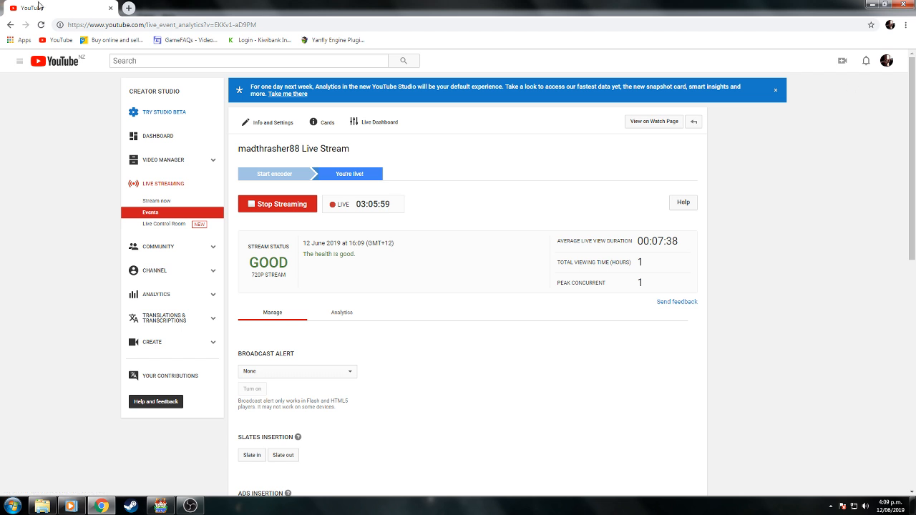
left_click(128, 8)
left_click(61, 39)
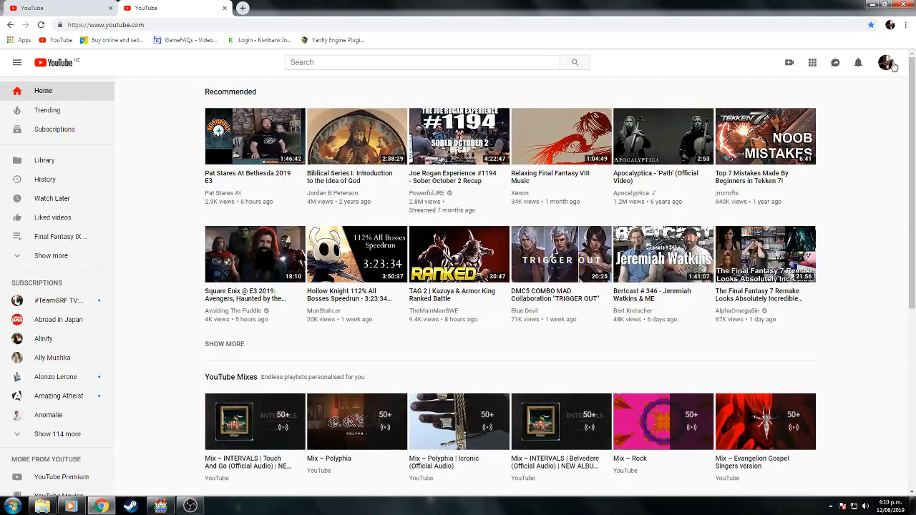
left_click(893, 67)
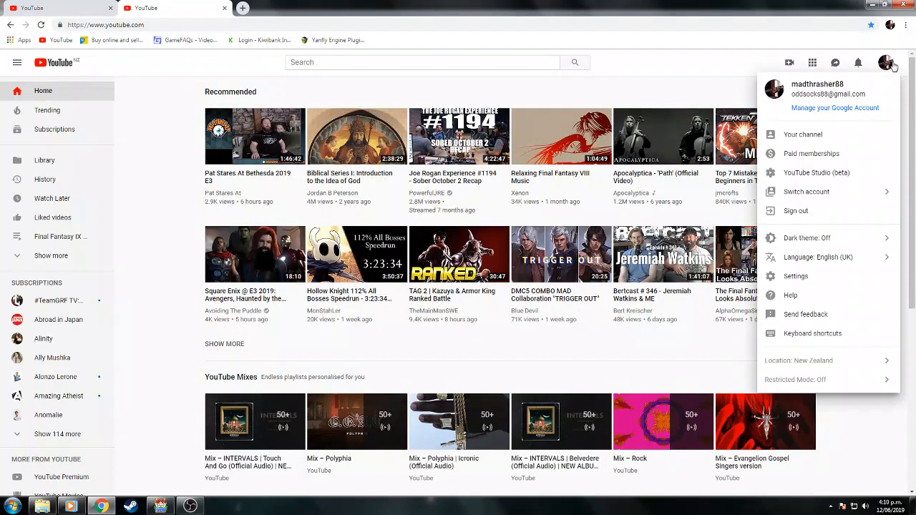
left_click(805, 131)
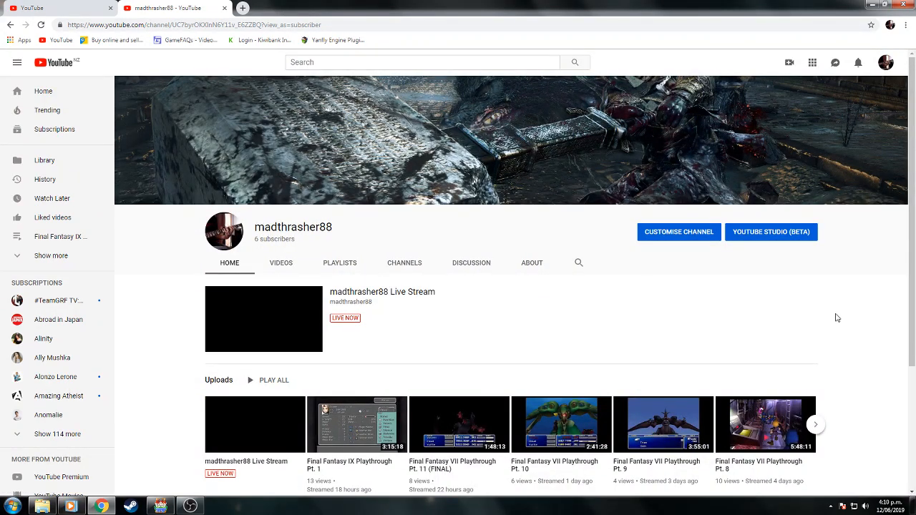
scroll(847, 318, "down", 1)
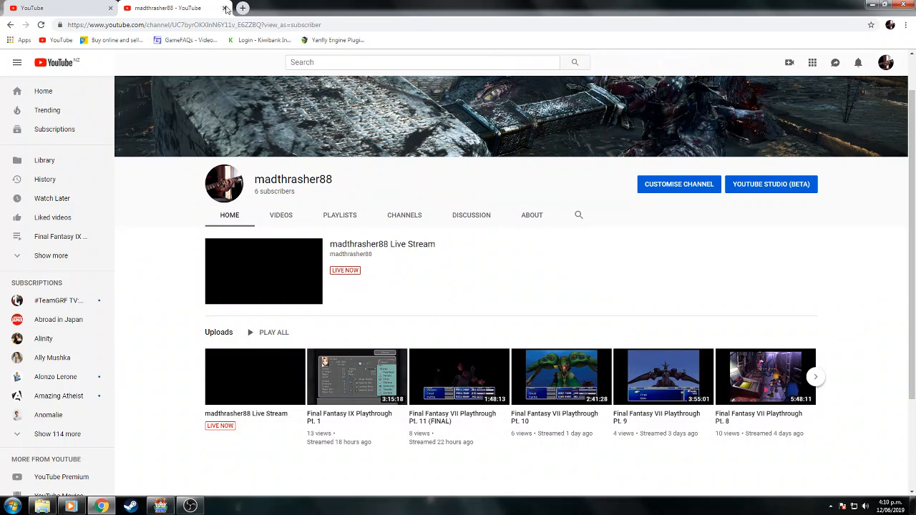
left_click(369, 245)
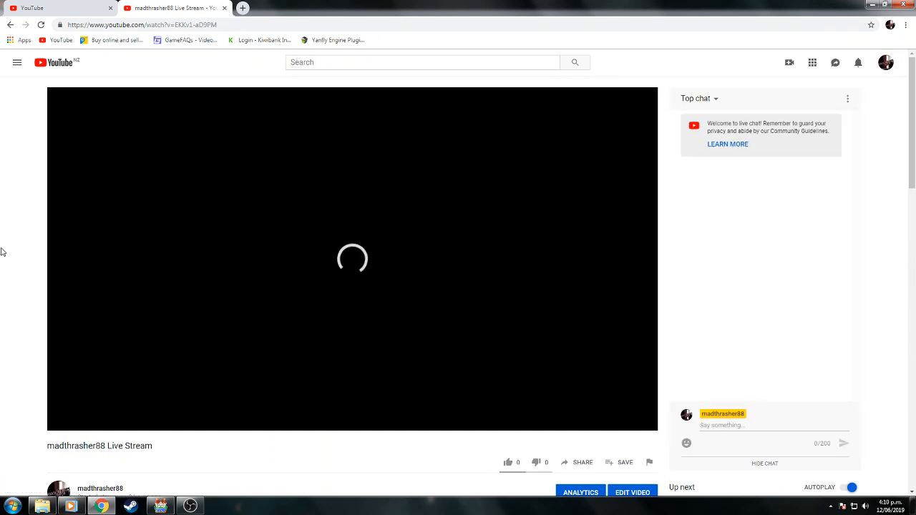
scroll(2, 255, "down", 3)
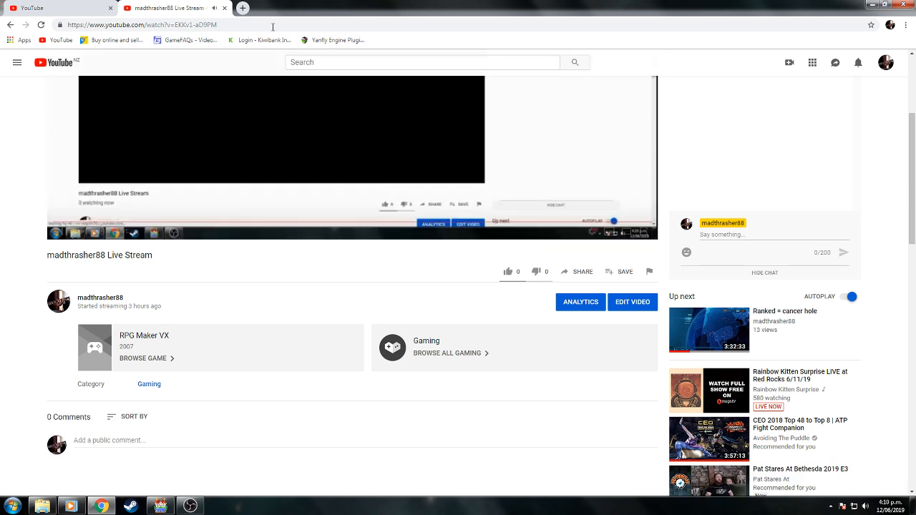
left_click(226, 8)
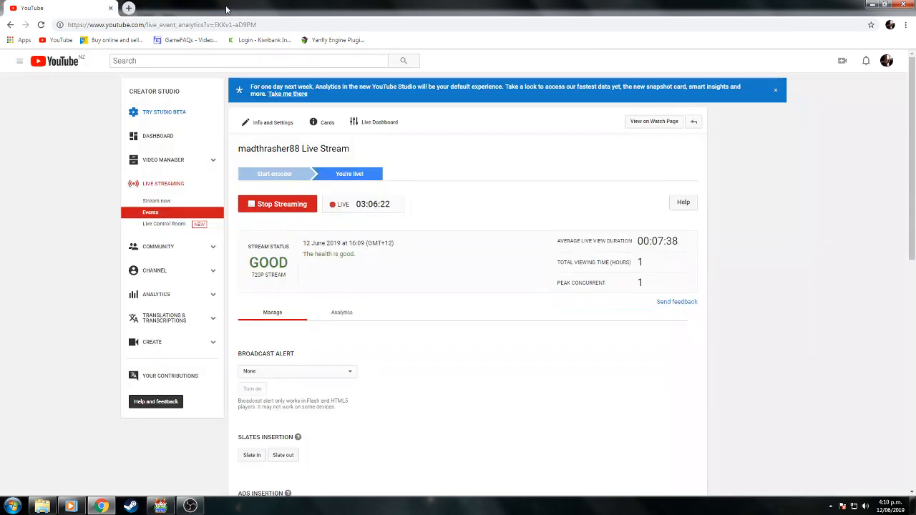
left_click(871, 5)
left_click(190, 507)
Save the project and view the Upgrade James Weapon common event in the Database.
left_click(190, 507)
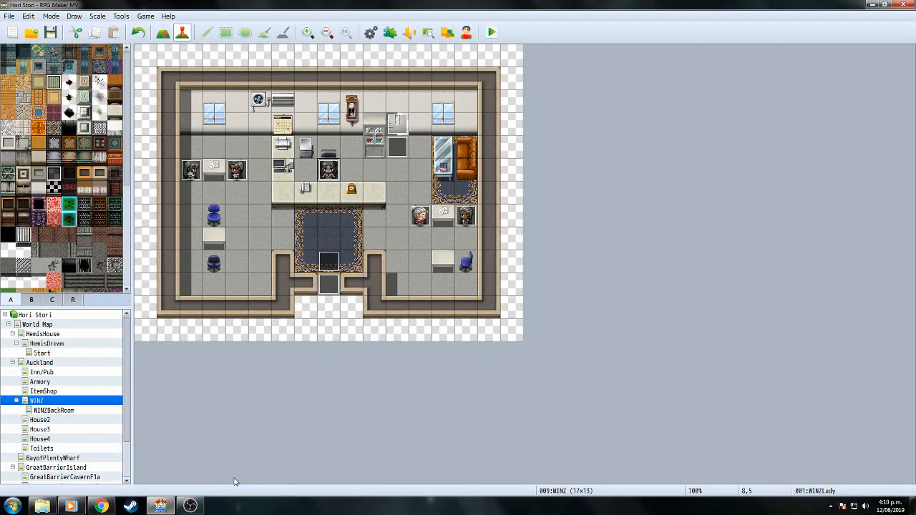
left_click(52, 31)
left_click(375, 31)
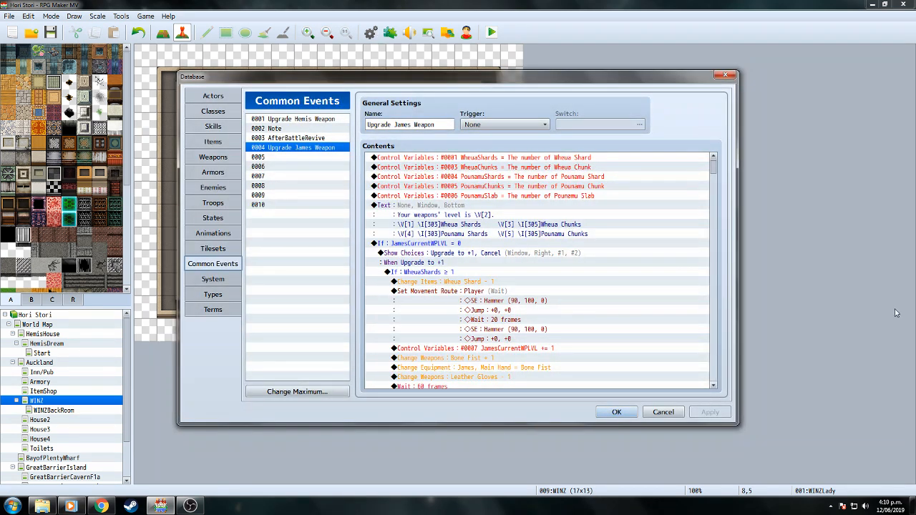
left_click_drag(714, 174, 719, 196)
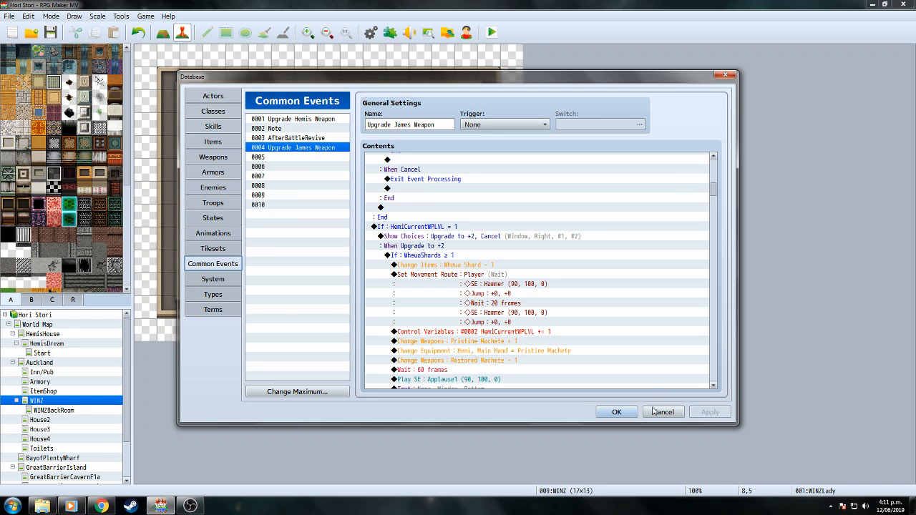
On WINZ Lady's page 3, rewrite her last line to ask 'Oh, he's not in his office..'.
left_click(626, 415)
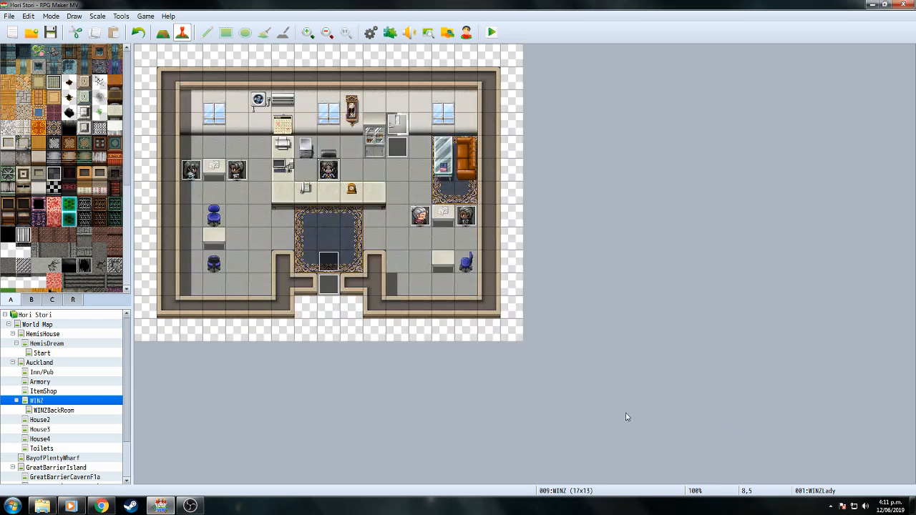
double_click(328, 169)
left_click(258, 121)
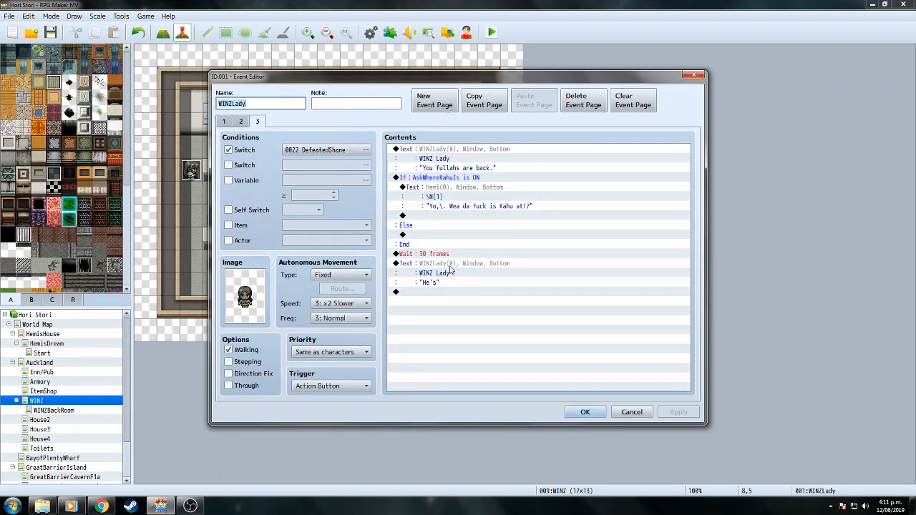
left_click(451, 269)
right_click(451, 270)
left_click(474, 285)
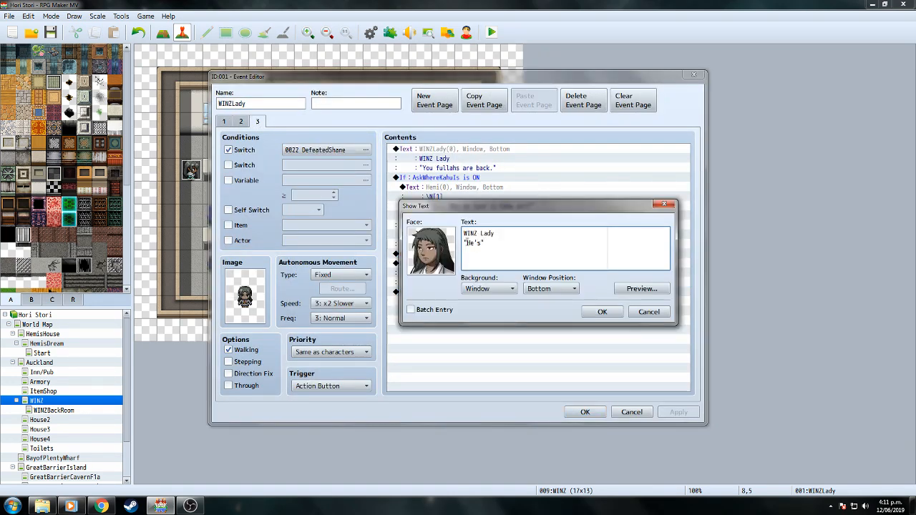
left_click_drag(468, 243, 481, 244)
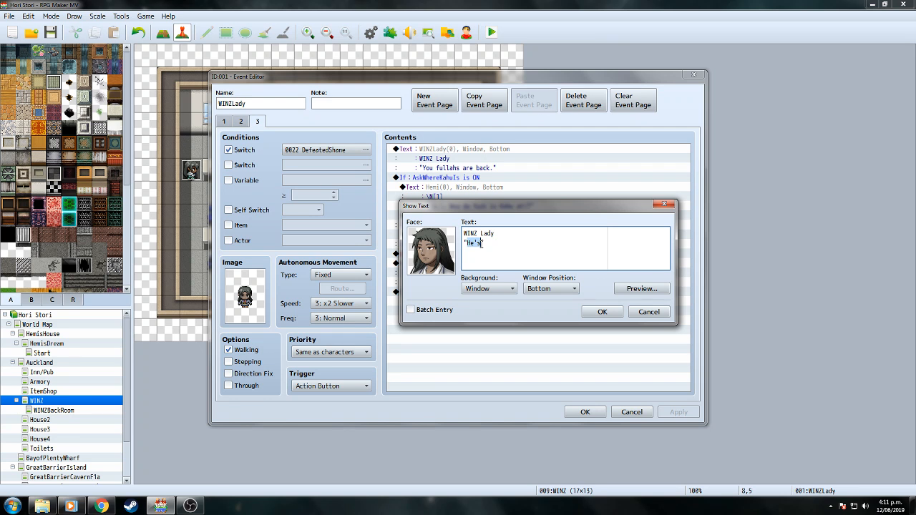
type("Oh, \\.")
type(" he's not h")
type("i his offi")
type("..")
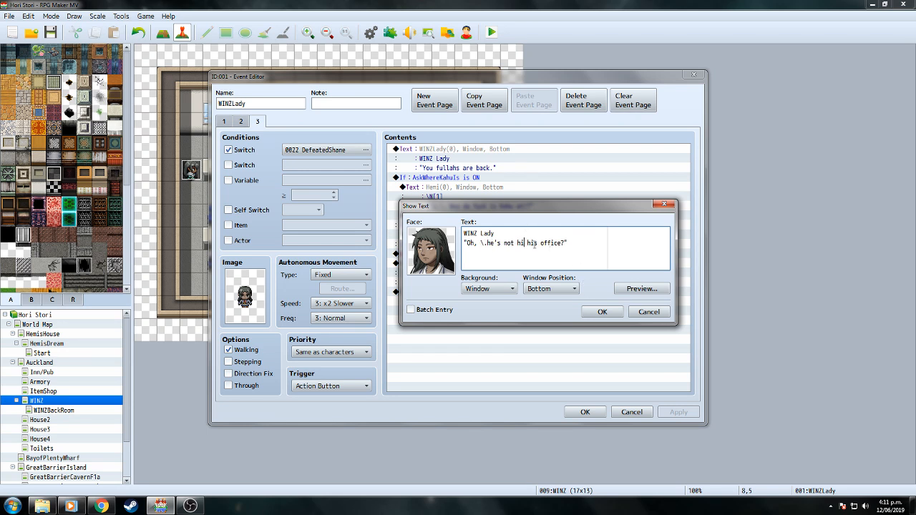
left_click(598, 312)
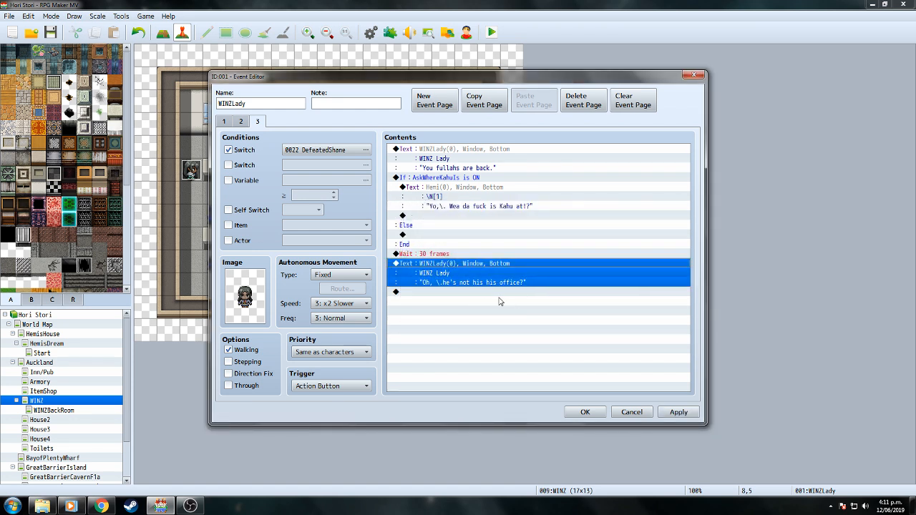
Add her next line: 'I didn't see him go out.... I wonder were he could be.'.
right_click(462, 293)
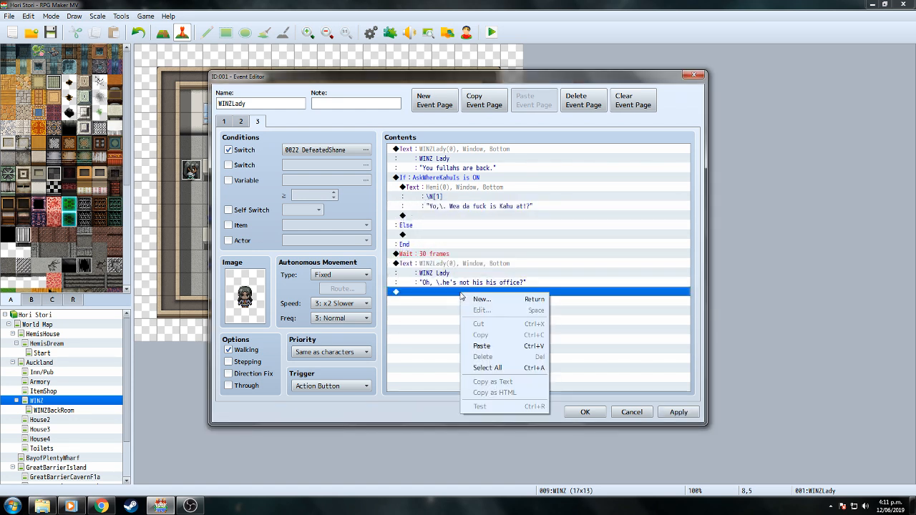
left_click(518, 346)
left_click(482, 301)
right_click(481, 293)
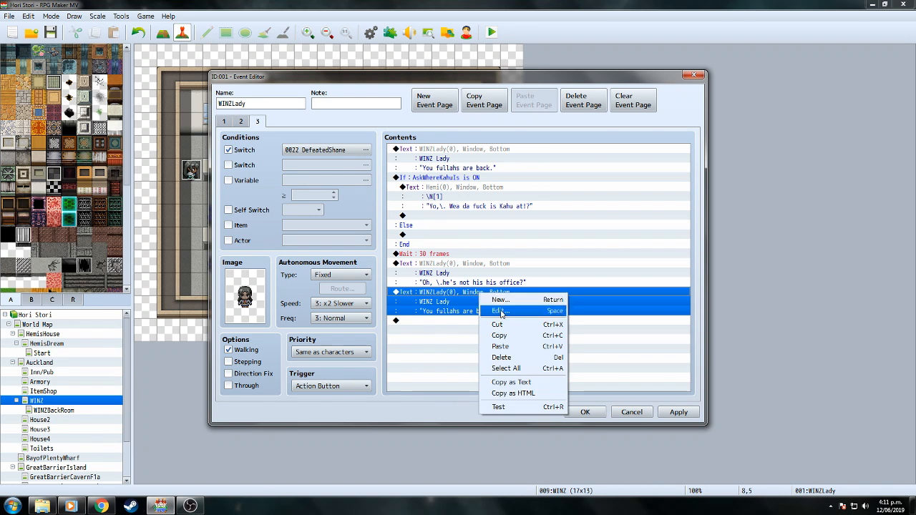
left_click(501, 311)
left_click_drag(466, 243, 537, 246)
type("I")
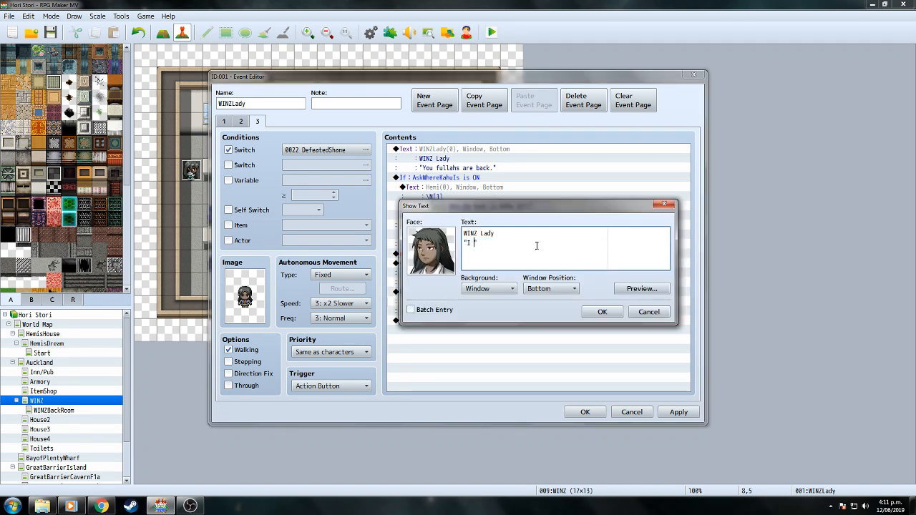
type(" didn't se")
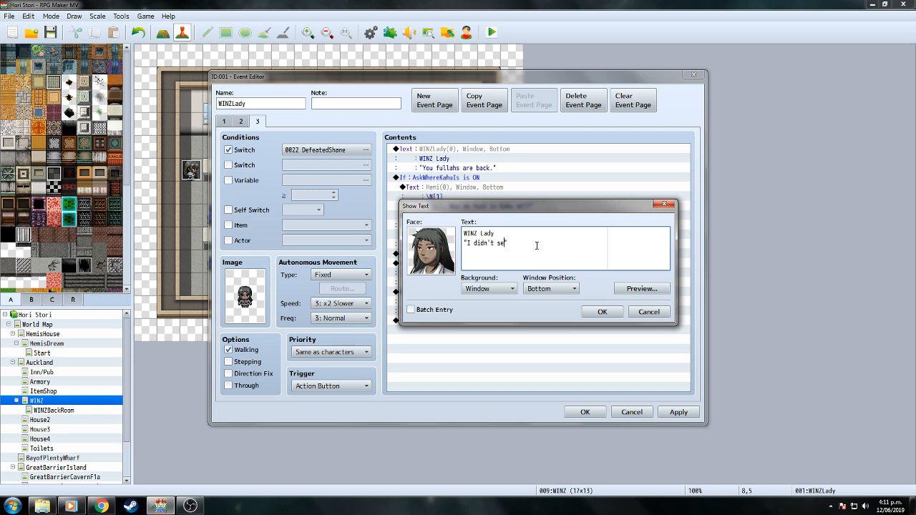
type("e him go out.... I")
type(" wonder we")
type("re he could b")
left_click(635, 292)
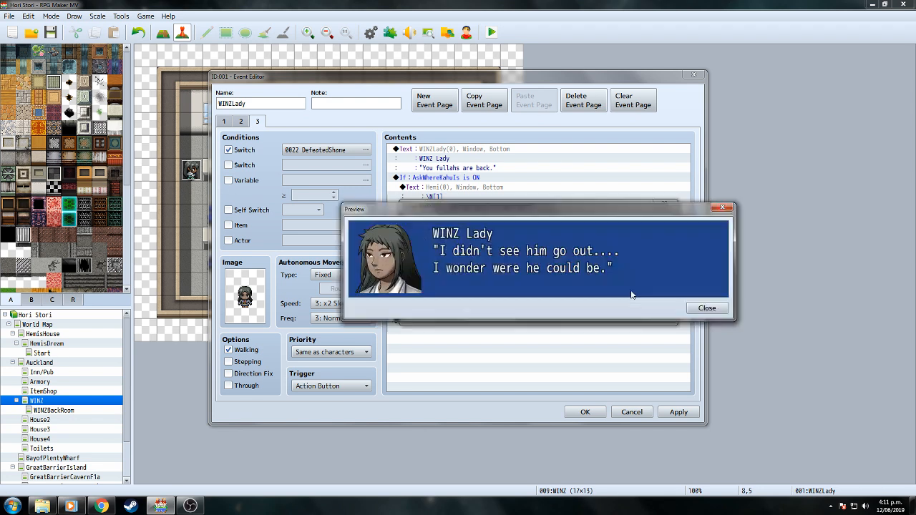
left_click(704, 308)
left_click(602, 311)
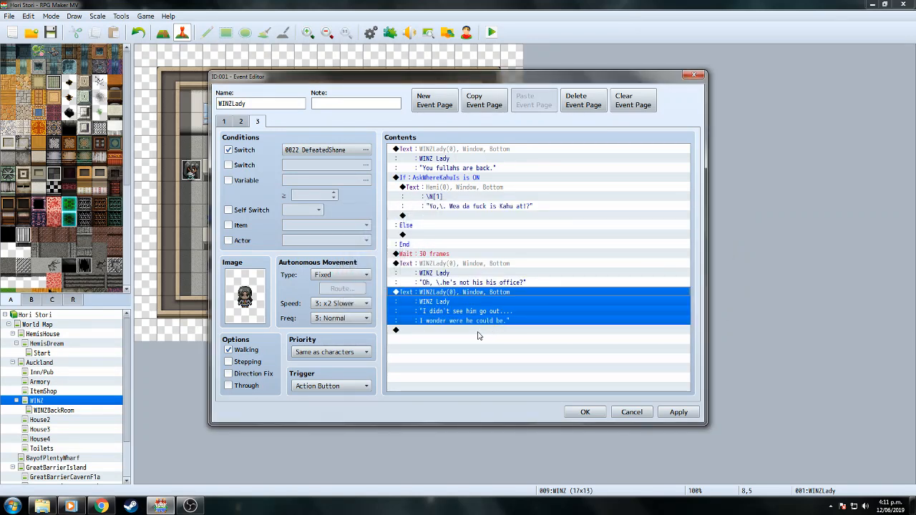
left_click(462, 189)
Duplicate Hemi's message at the end of page 3.
right_click(461, 190)
left_click(484, 236)
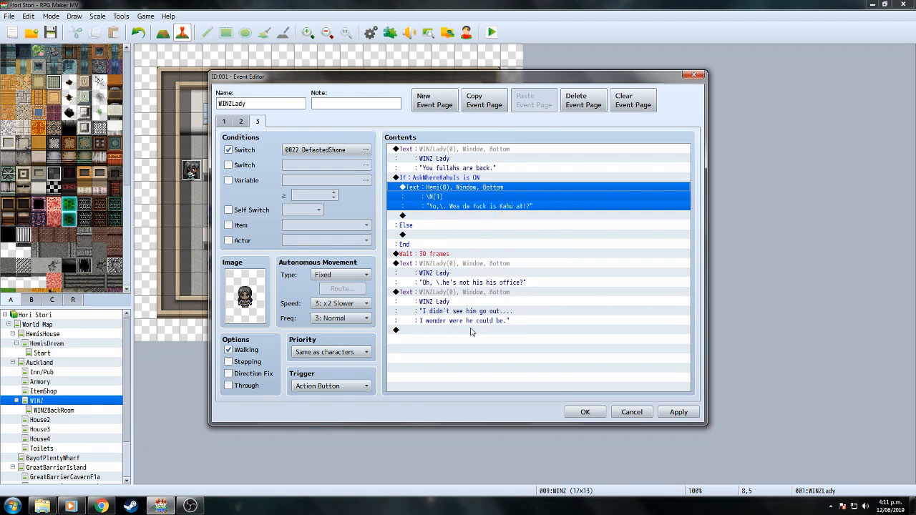
left_click(470, 330)
right_click(469, 334)
left_click(494, 384)
left_click(476, 335)
right_click(473, 331)
left_click(491, 349)
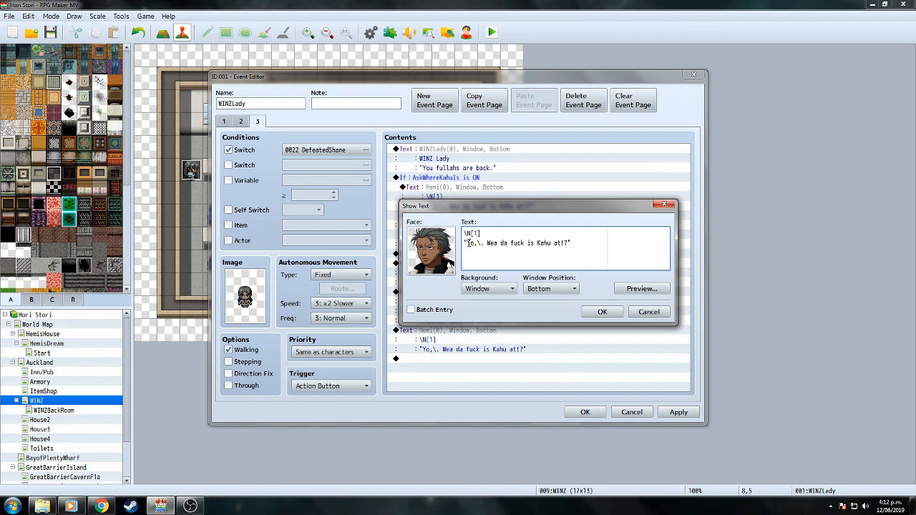
Give the copy the HemiAngry face and the line 'Fuck, dat cunt bettah not have gapp…'.
double_click(438, 259)
left_click(427, 270)
double_click(426, 271)
left_click_drag(467, 242, 569, 243)
type("F")
type("uck, dat")
type(" cunt bet")
type("tah not have ")
type("gapped it eah!\"")
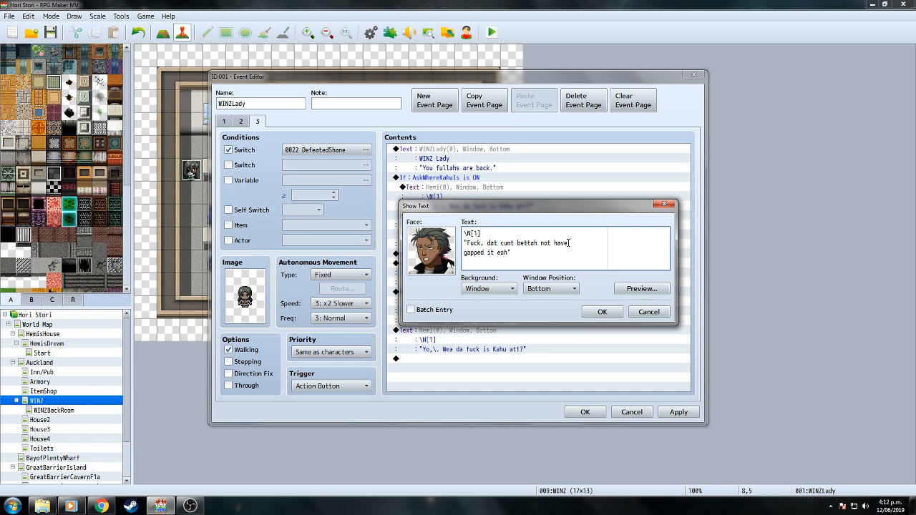
left_click(602, 311)
Delete an accidentally pasted duplicate message.
right_click(481, 372)
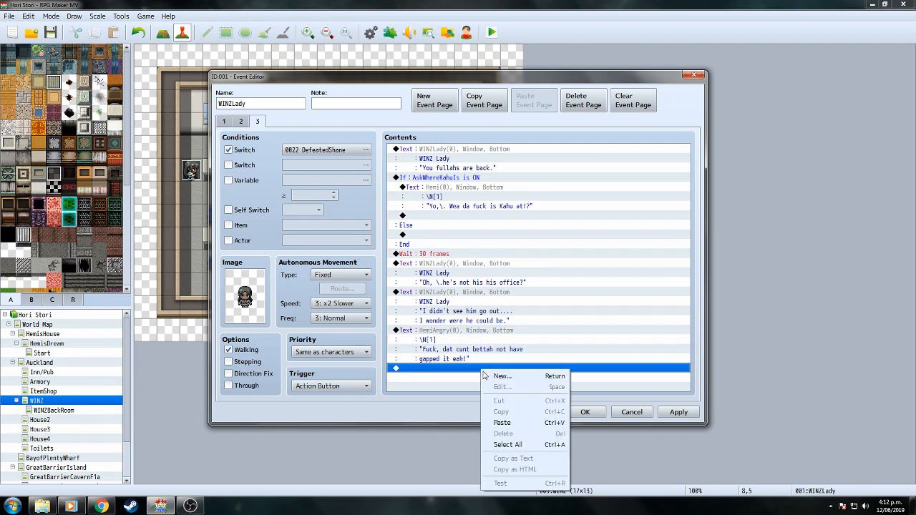
left_click(505, 421)
left_click(479, 360)
right_click(478, 360)
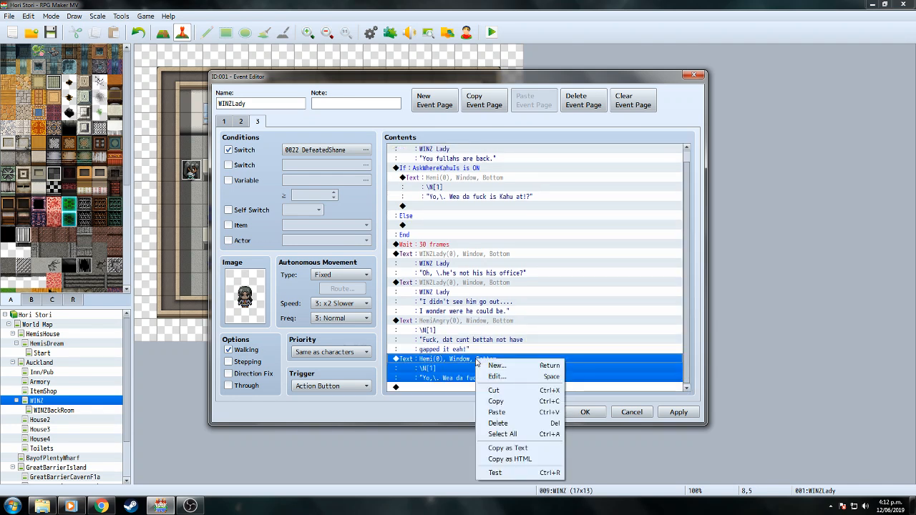
left_click(507, 423)
Add a second HemiAngry line reading 'I want my money eah!!'.
left_click(478, 333)
right_click(478, 333)
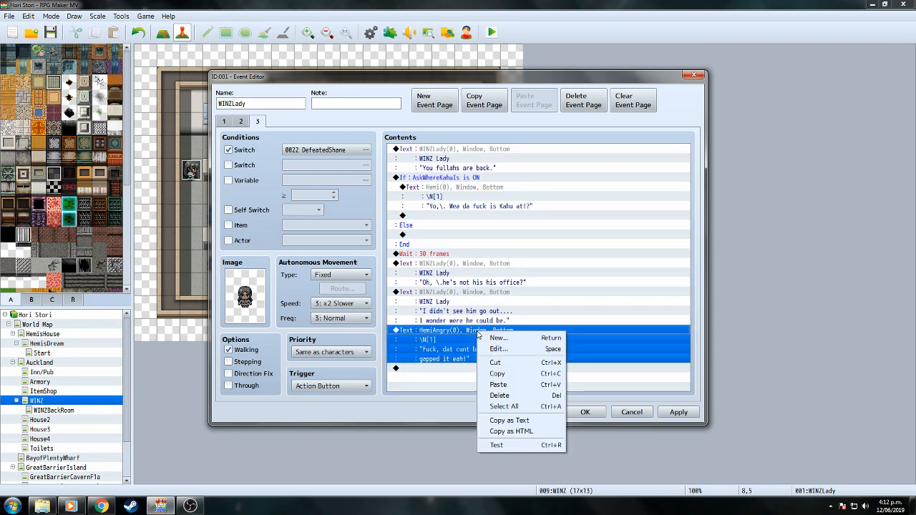
left_click(496, 373)
left_click(458, 369)
right_click(458, 372)
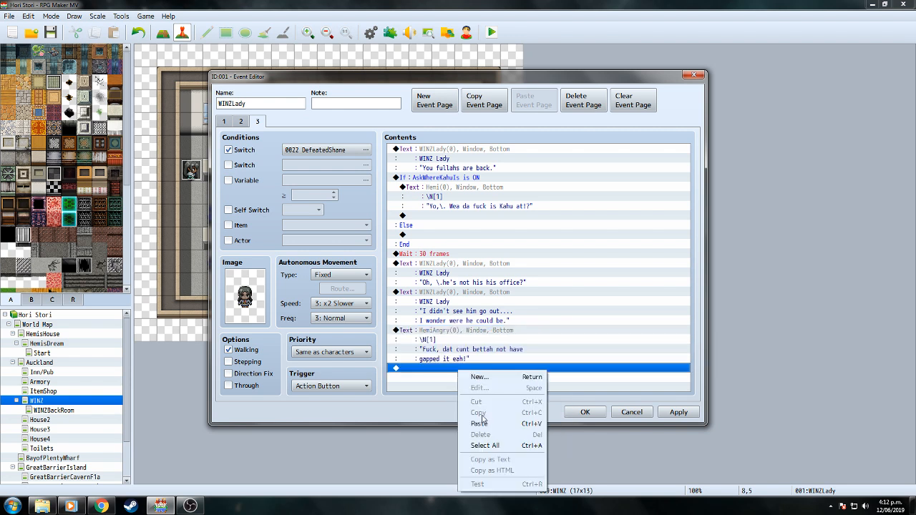
left_click(487, 418)
right_click(471, 356)
left_click(488, 367)
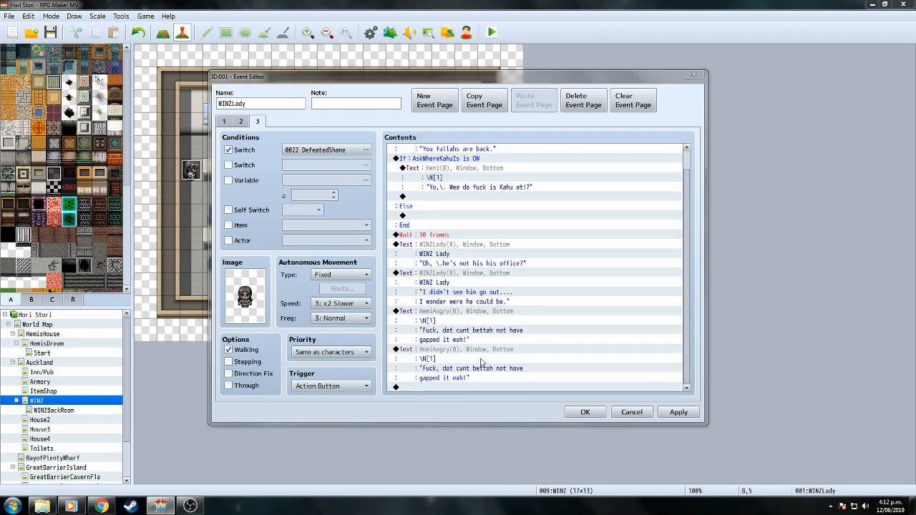
left_click_drag(468, 242, 511, 253)
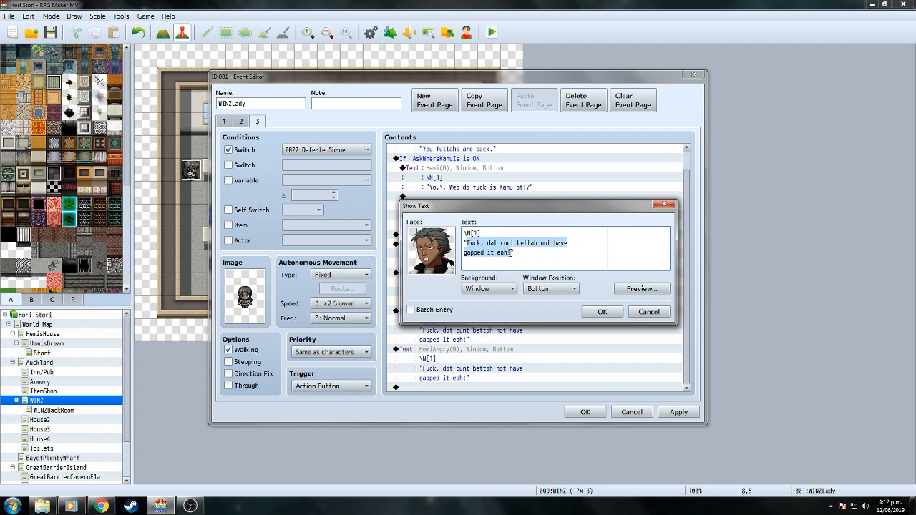
type("I want my")
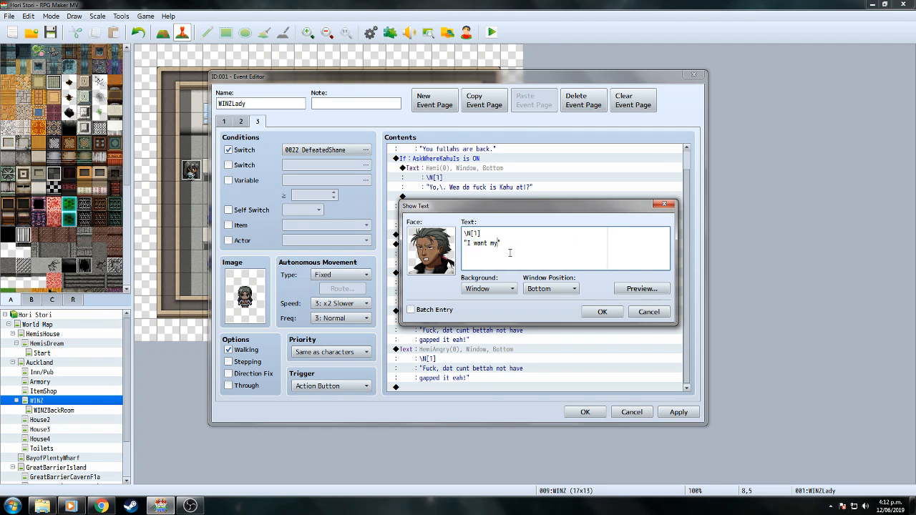
type(" money eah!!")
left_click(617, 313)
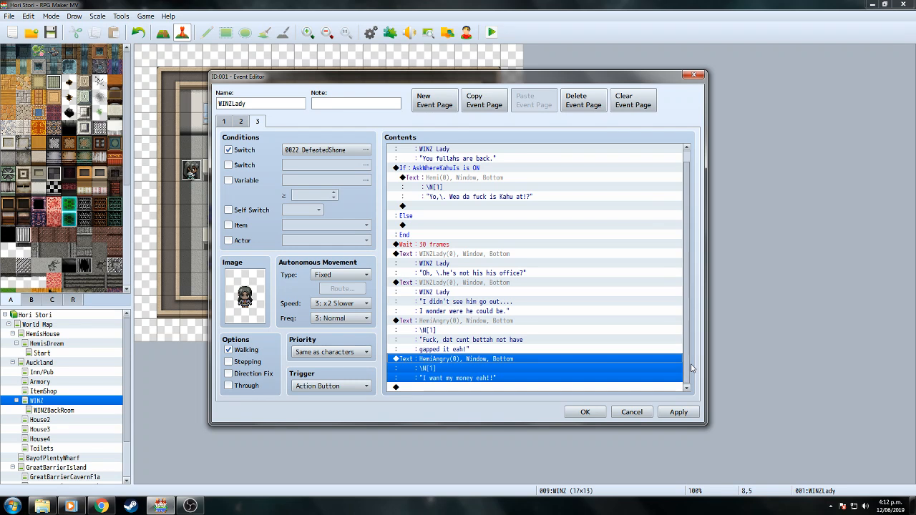
Respell it 'I want my munney eah!!', then close the event and save the project.
right_click(467, 364)
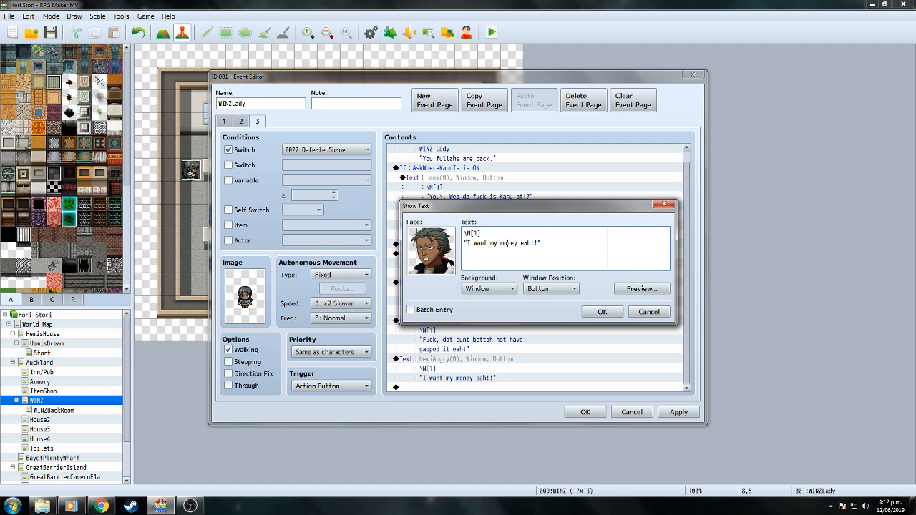
left_click(508, 244)
key("BackSpace")
type("un")
left_click(602, 312)
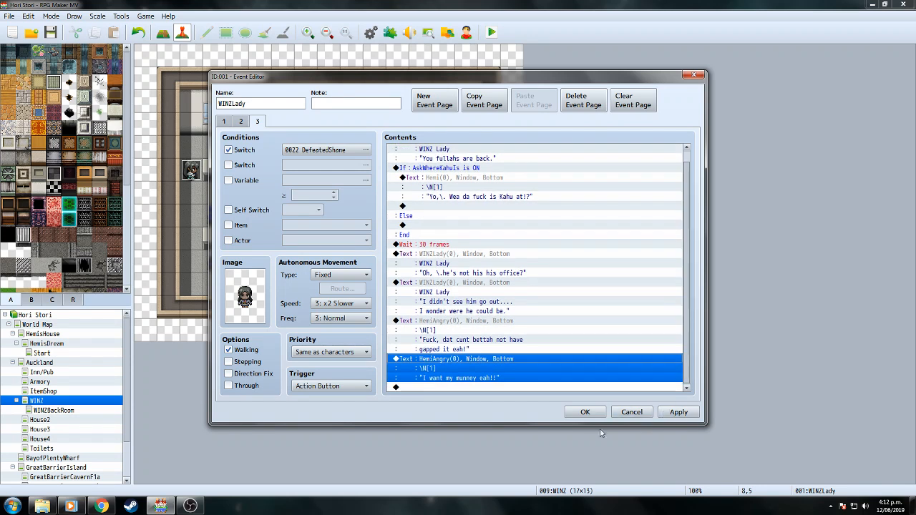
left_click(585, 413)
left_click(50, 33)
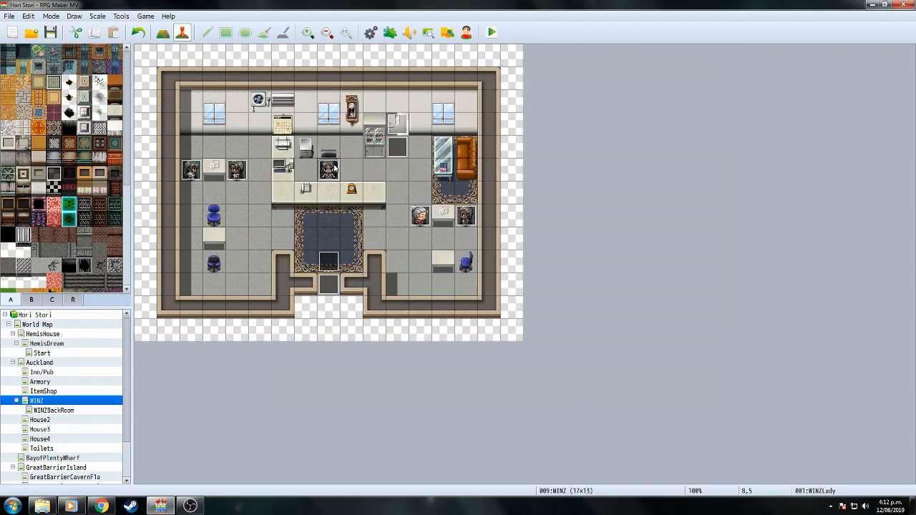
Reopen WINZ Lady's page 3 and add a 30-frame wait at the end.
double_click(334, 166)
left_click(259, 122)
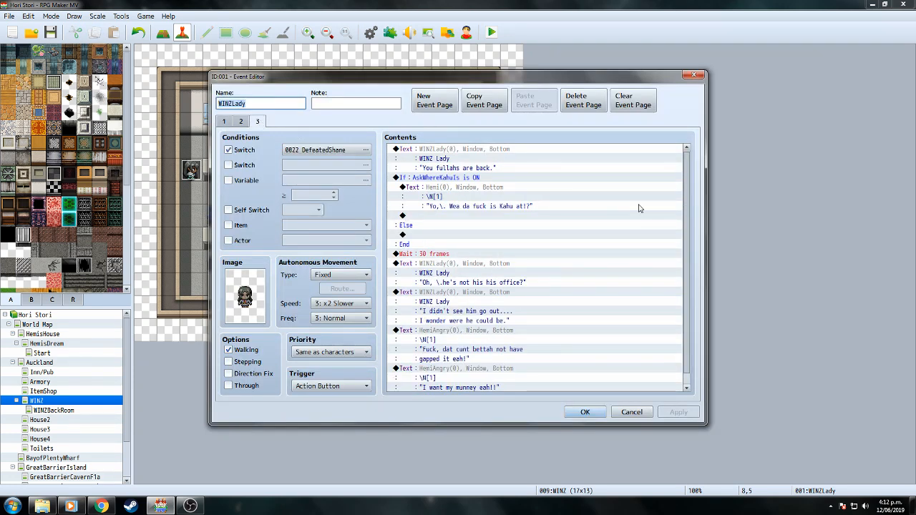
scroll(689, 215, "down", 2)
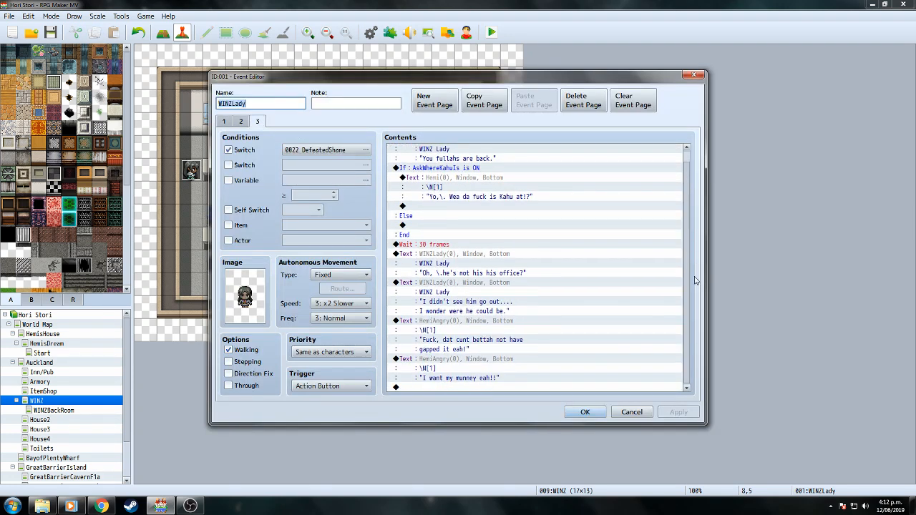
double_click(498, 387)
left_click(633, 154)
type("50")
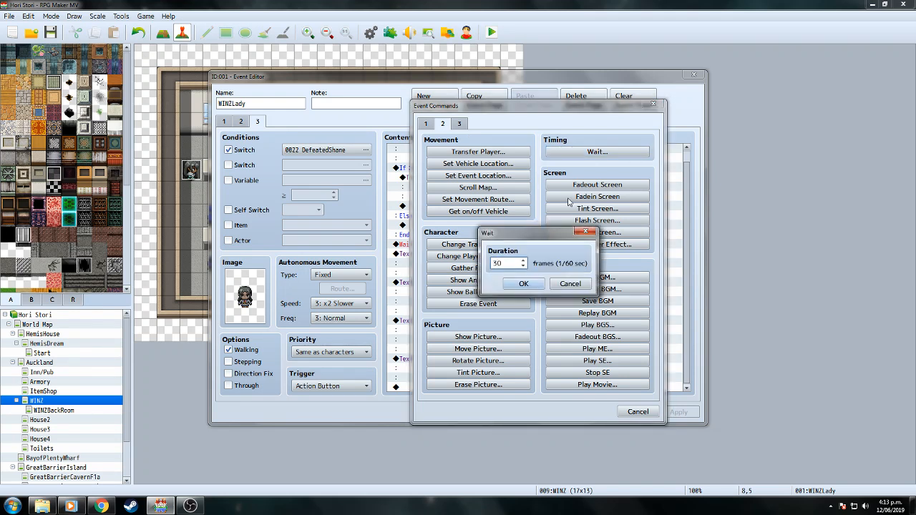
left_click(523, 284)
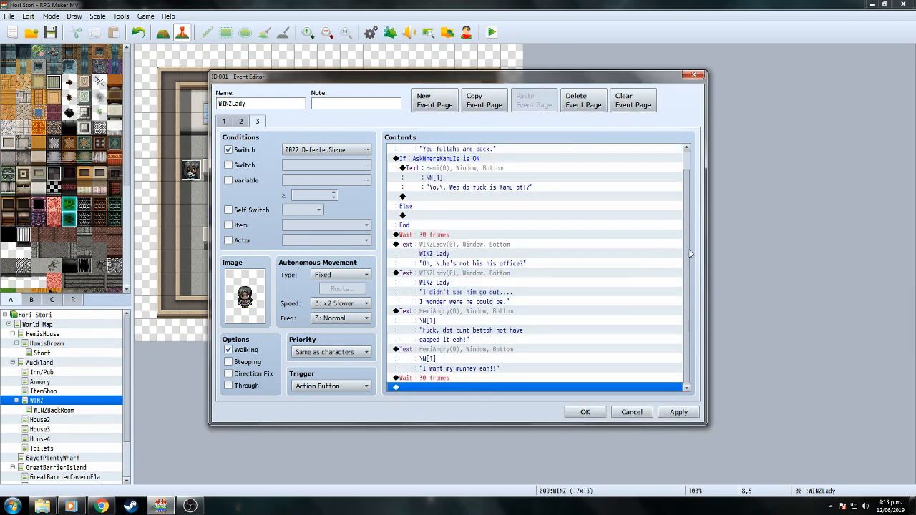
Add a WINZ Lady line: 'Don't worry, he can't have gone that far.'.
left_click(451, 275)
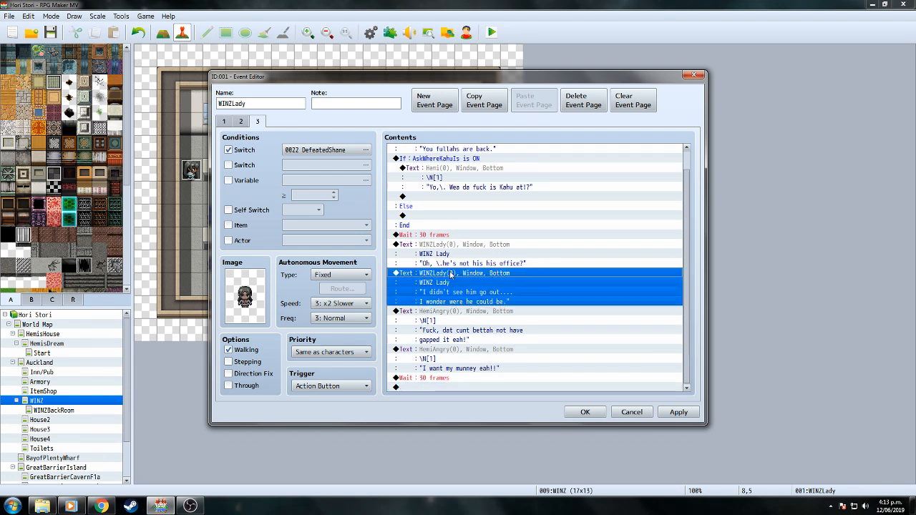
right_click(451, 275)
left_click(462, 327)
left_click(444, 387)
right_click(444, 388)
left_click(483, 441)
left_click(468, 353)
right_click(468, 353)
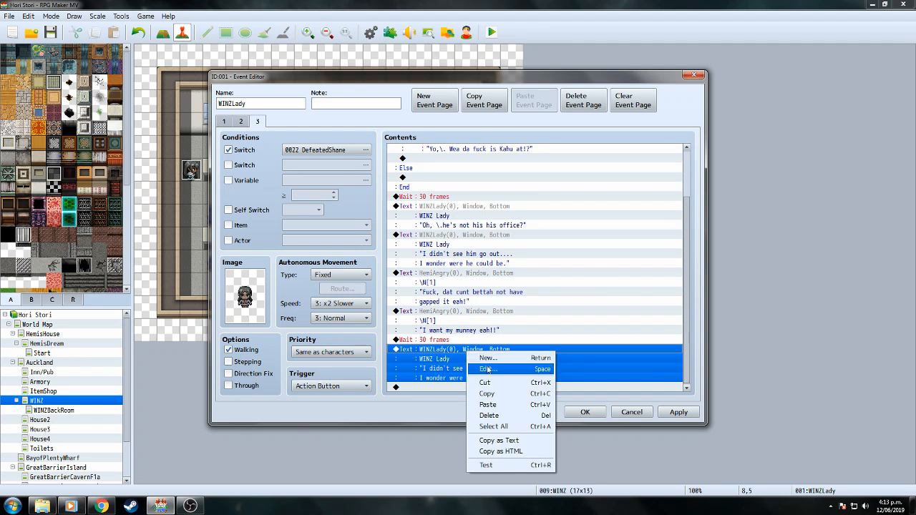
left_click(488, 370)
left_click_drag(466, 244, 550, 253)
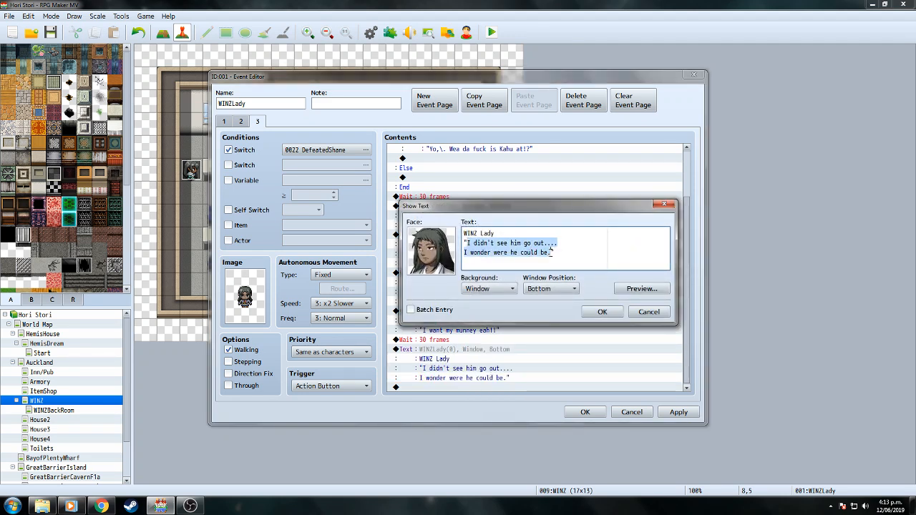
type("Don")
type("'t worry, he can")
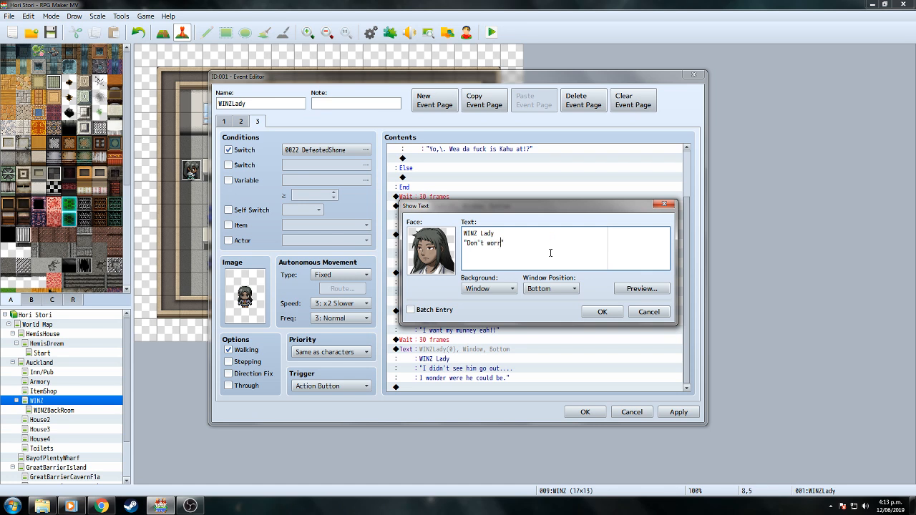
type("'t have gone that far.")
key("Return")
left_click(594, 304)
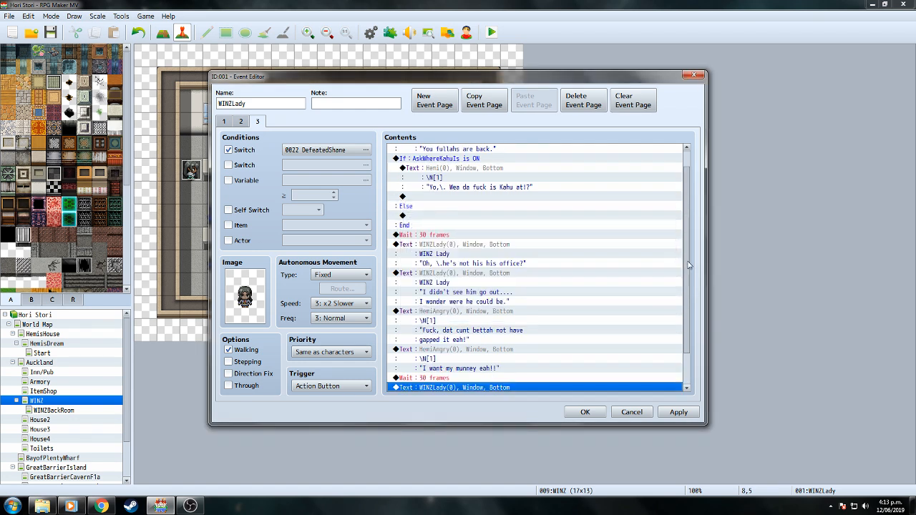
Add another WINZ Lady line: 'Maybe go look around town for him.'.
right_click(499, 389)
left_click(515, 438)
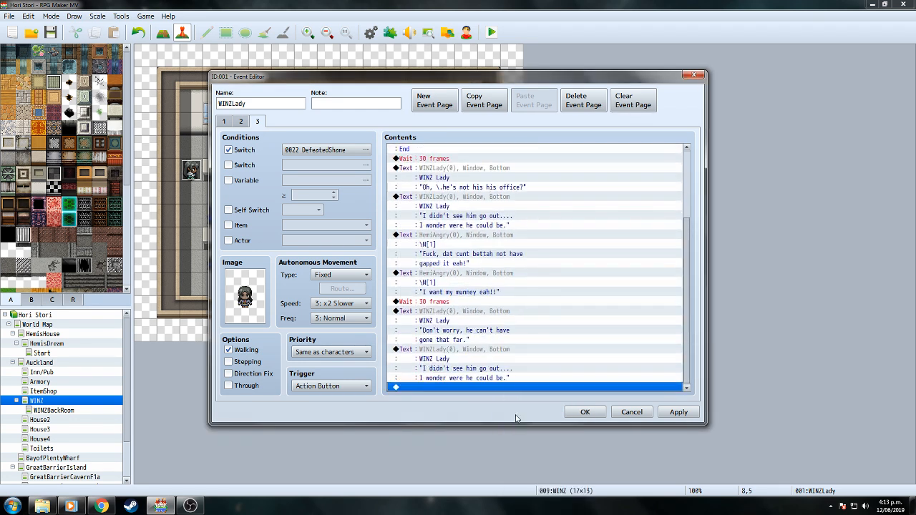
left_click(462, 351)
right_click(462, 354)
left_click(476, 368)
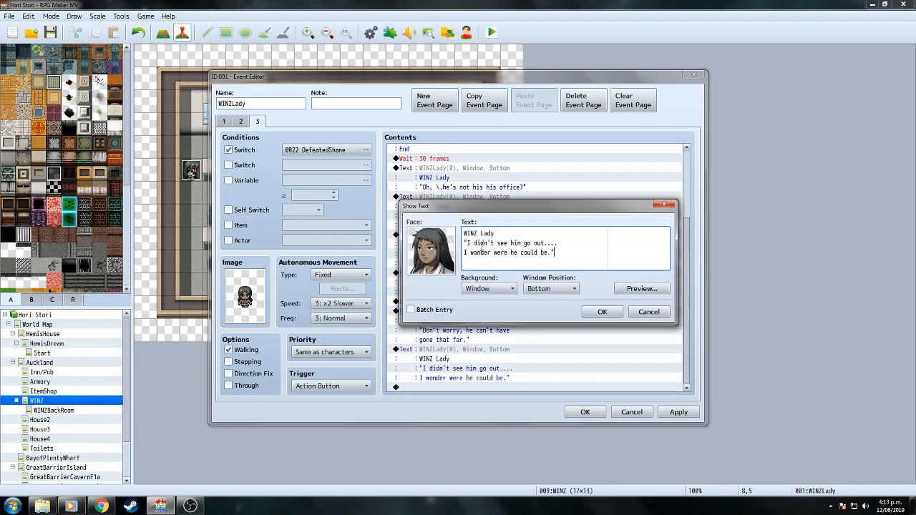
left_click_drag(468, 244, 551, 252)
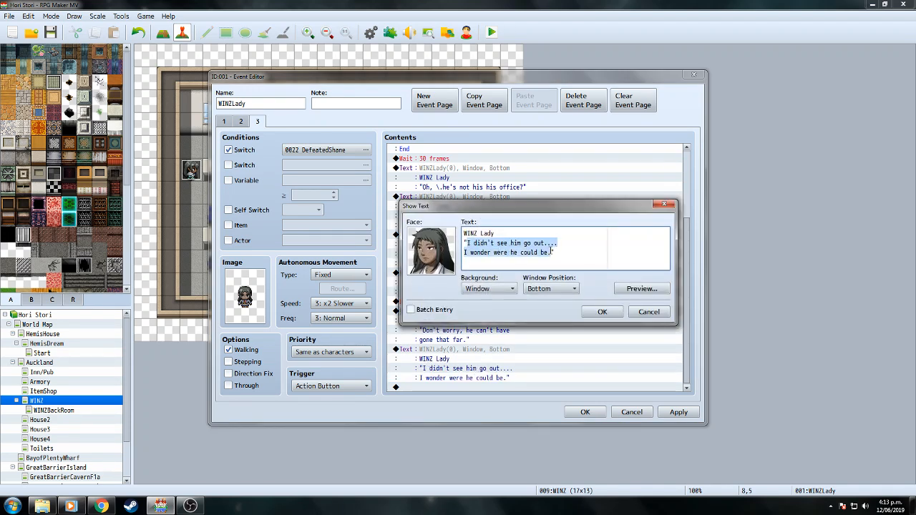
type("Maybe go look around town for him.")
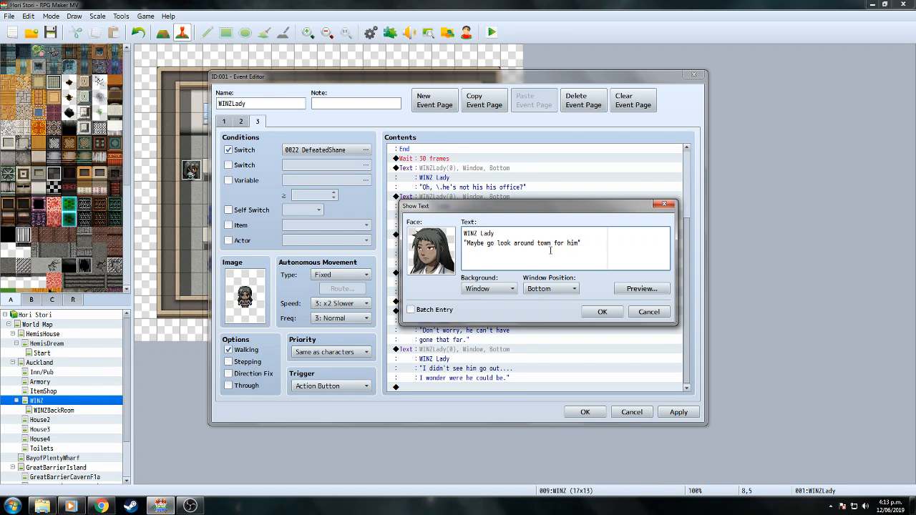
left_click(629, 290)
left_click(703, 308)
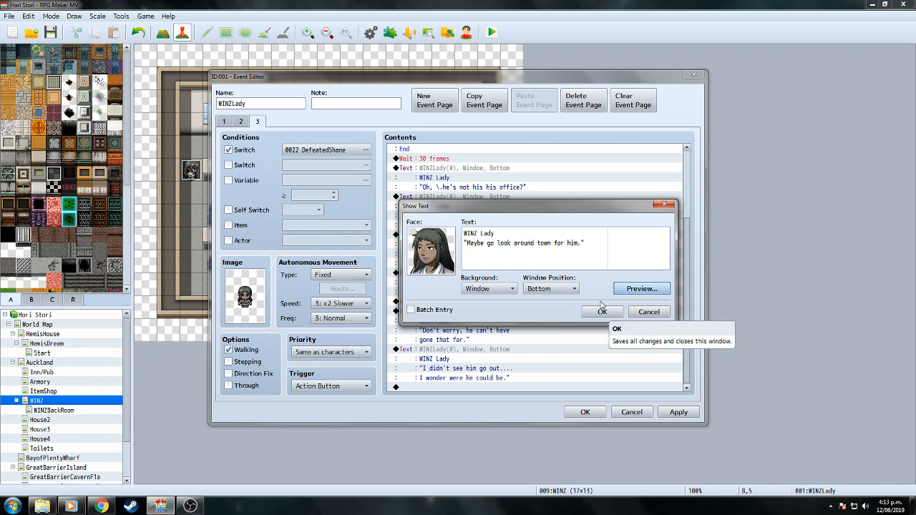
left_click(555, 243)
key("Return")
left_click(602, 311)
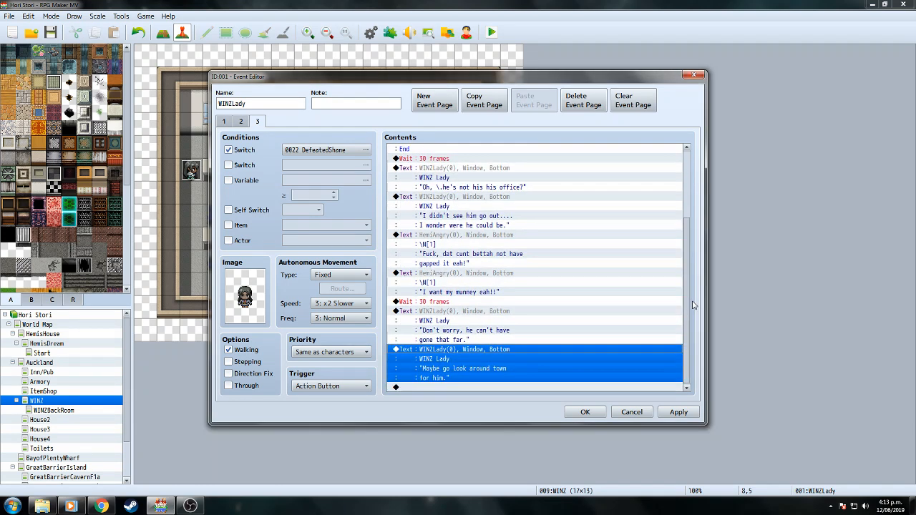
Copy Hemi's 'I want my munney eah!!' line to the end of the list.
left_click(446, 275)
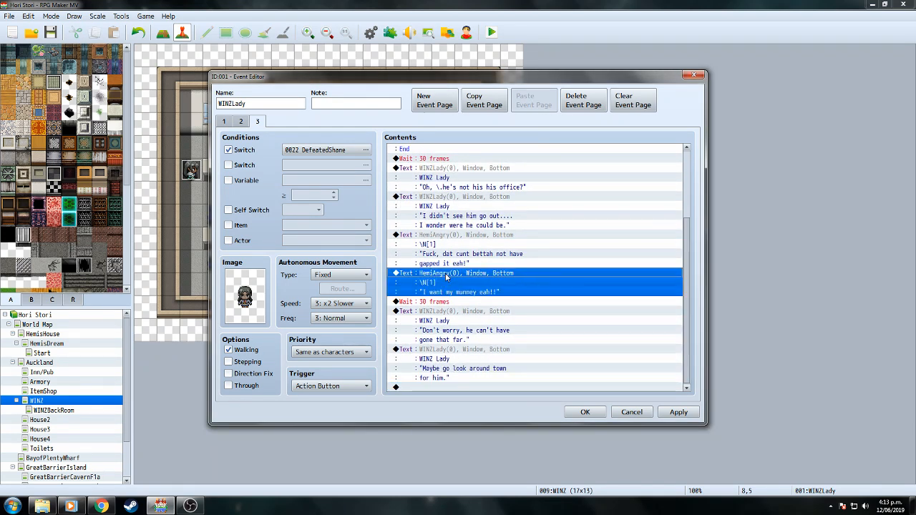
right_click(446, 276)
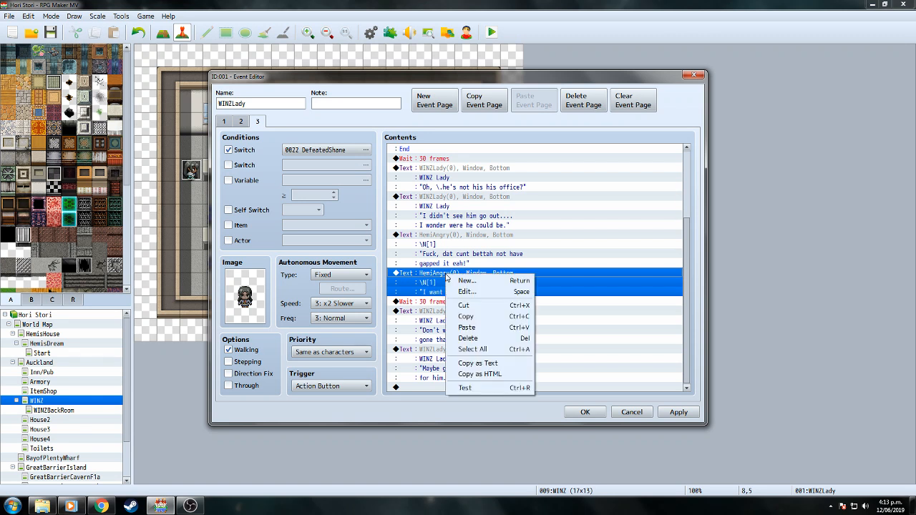
left_click(528, 327)
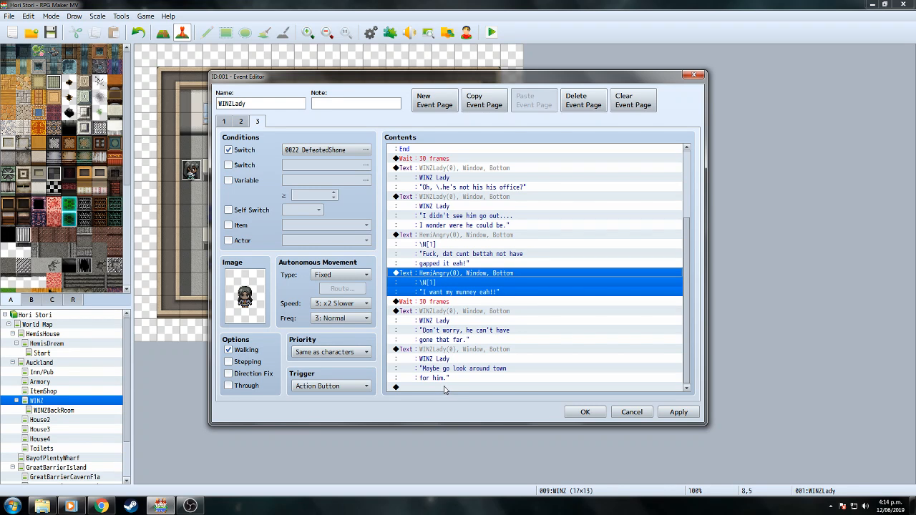
key("Down")
key("Down")
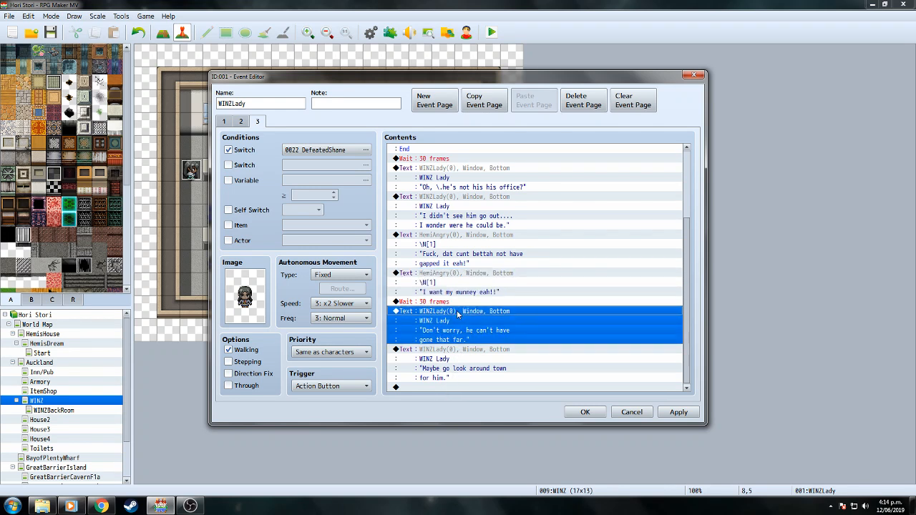
left_click(444, 388)
right_click(444, 388)
left_click(471, 436)
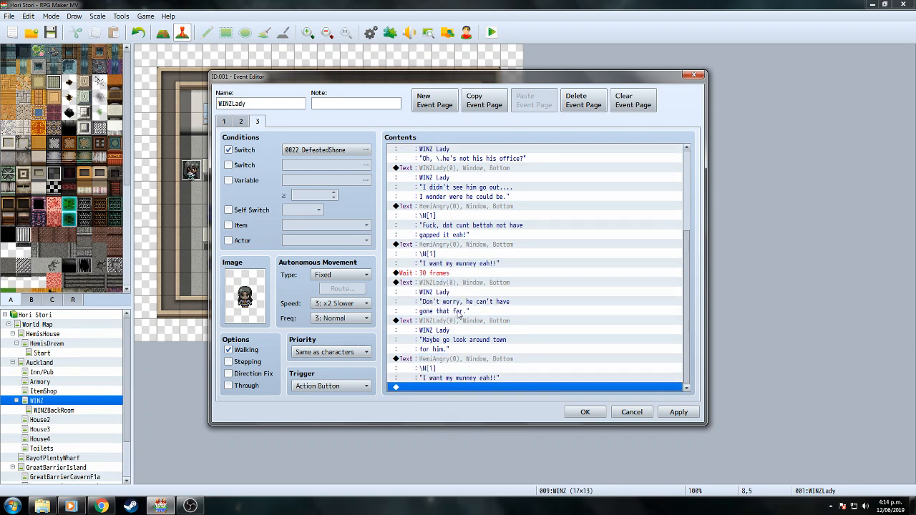
Change 'that' to 'dat' in the 'Don't worry' line.
right_click(455, 290)
left_click(471, 305)
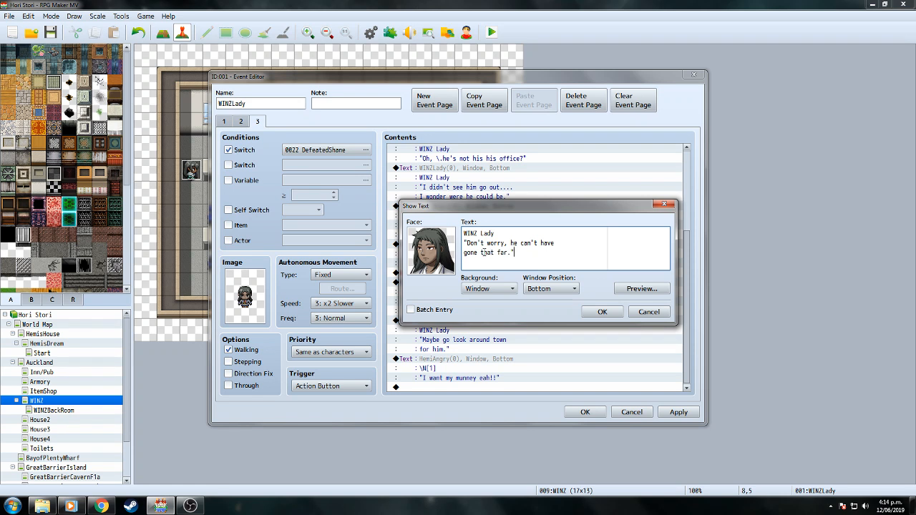
double_click(483, 253)
type("dat")
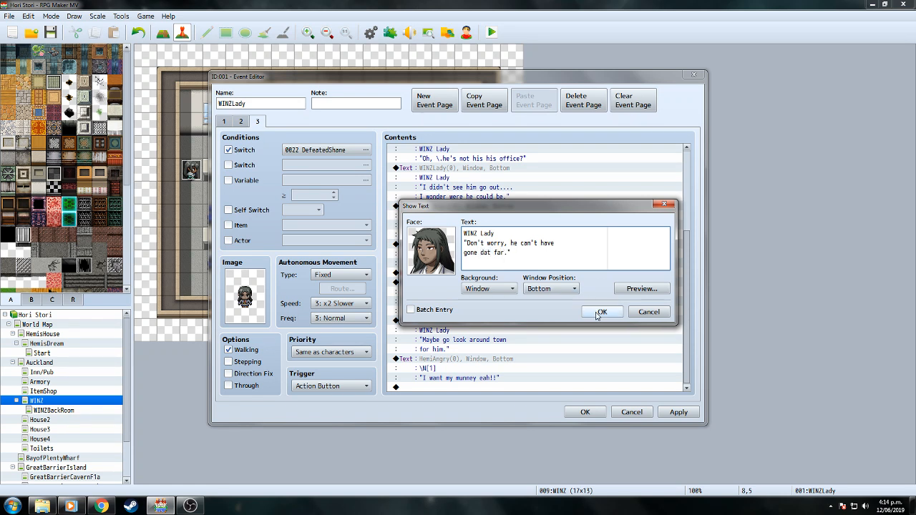
left_click(598, 312)
Respell 'for him.' as 'foa him.' in the look-around-town line.
scroll(491, 331, "down", 2)
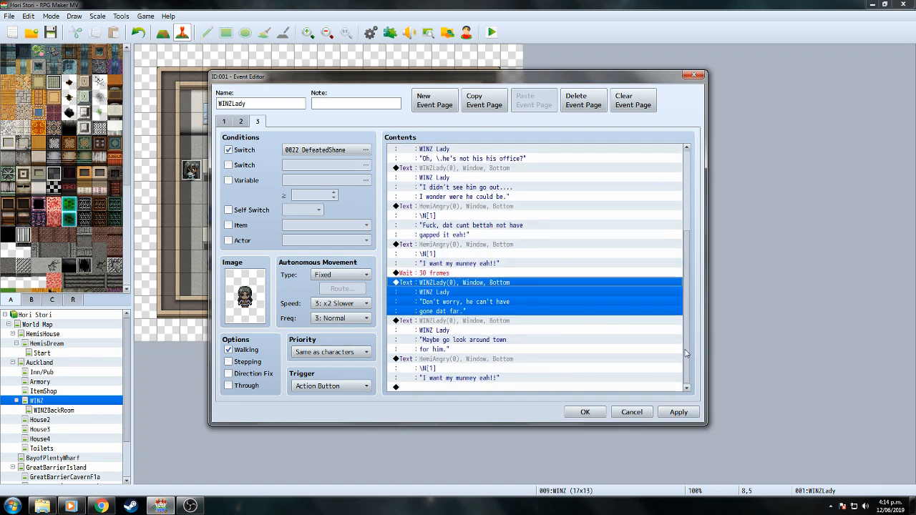
left_click(494, 325)
right_click(494, 325)
left_click(503, 329)
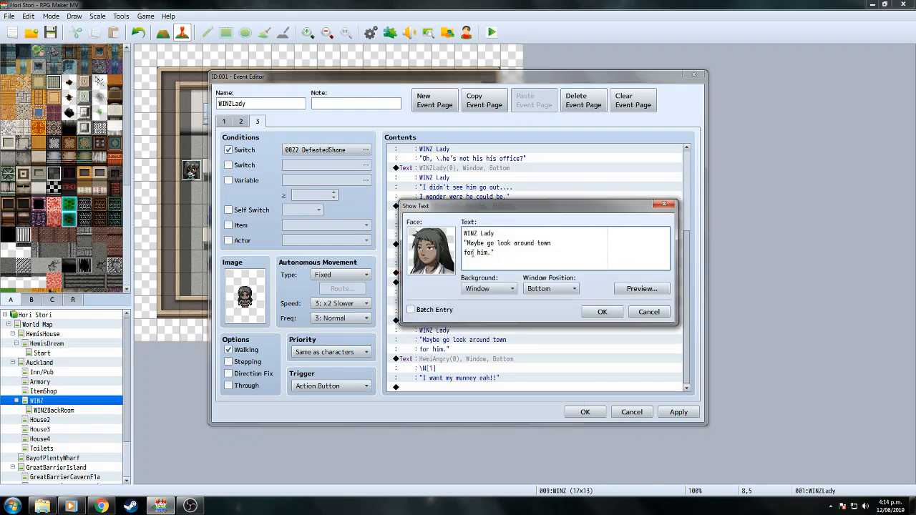
key("Delete")
type("a")
left_click(619, 316)
scroll(482, 363, "down", 1)
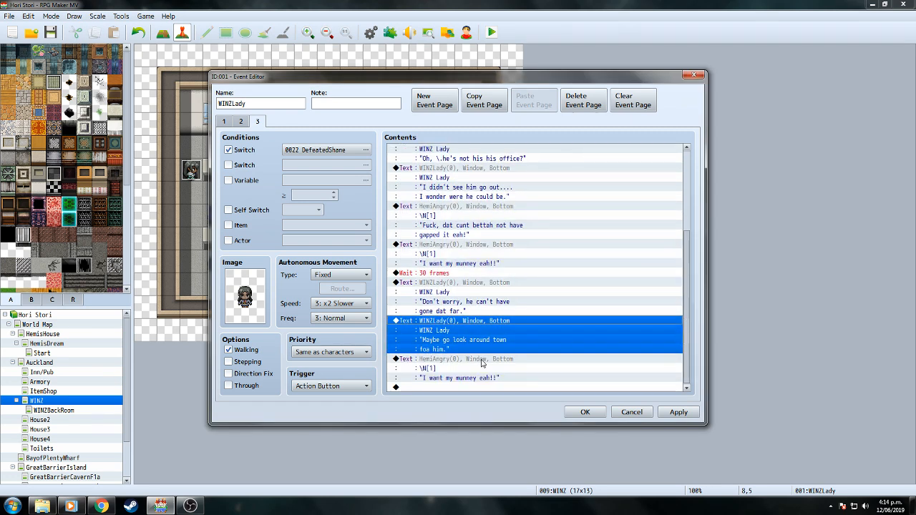
right_click(483, 361)
left_click(504, 378)
Retype Hemi's last line as 'Maybe keep your fucken eyes on dat snake mutha fuckah!' and preview it.
left_click_drag(467, 242, 541, 242)
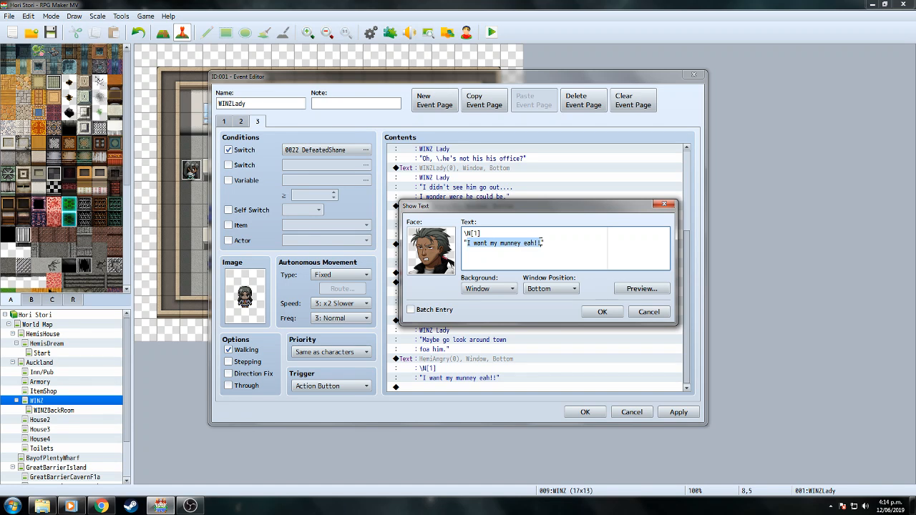
type("Maybe ")
type("keep your fucke")
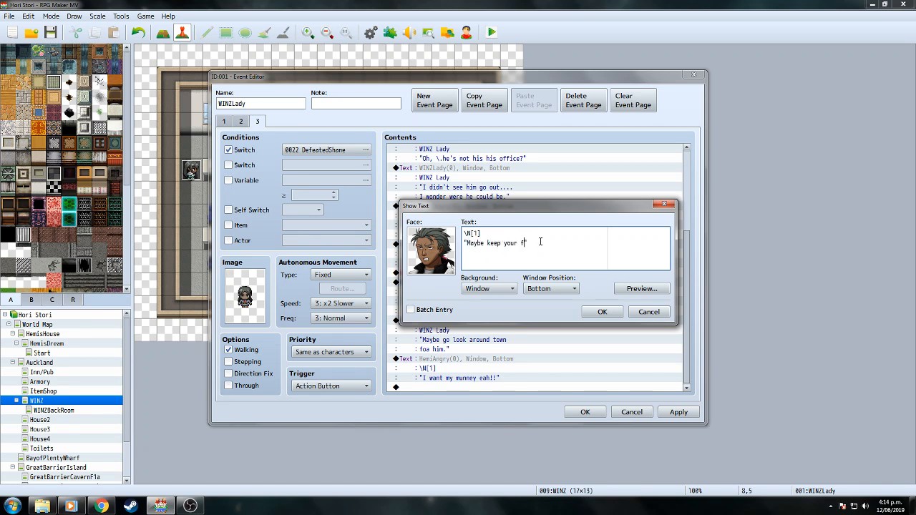
type("n eyes o")
type("n da")
type("snake u")
key("BackSpace")
type("mutha fuckah!")
left_click(649, 289)
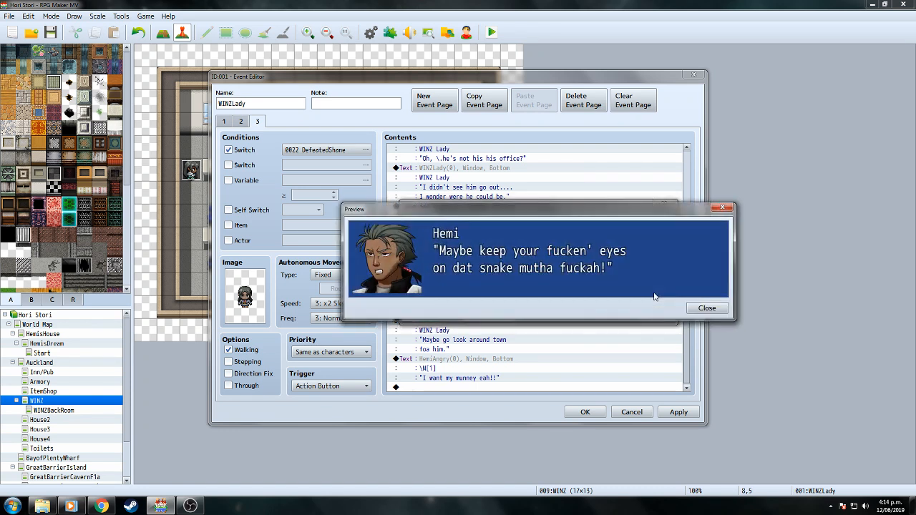
left_click(707, 308)
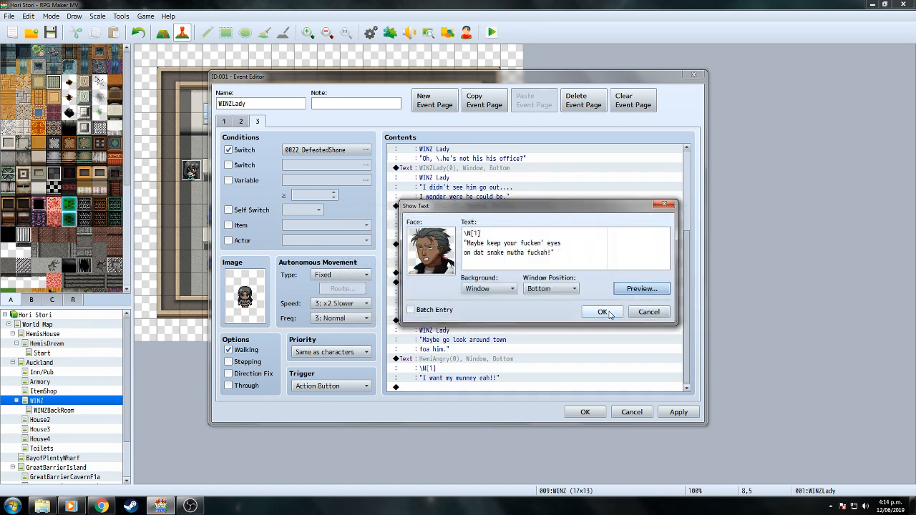
left_click(604, 313)
left_click_drag(686, 230, 689, 369)
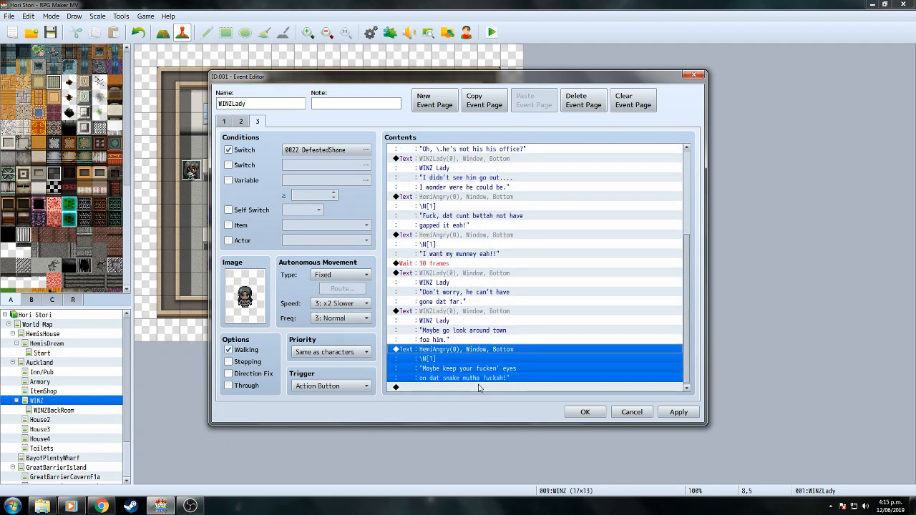
left_click(480, 388)
Show a Sweat balloon over This Event, waiting for completion.
double_click(480, 388)
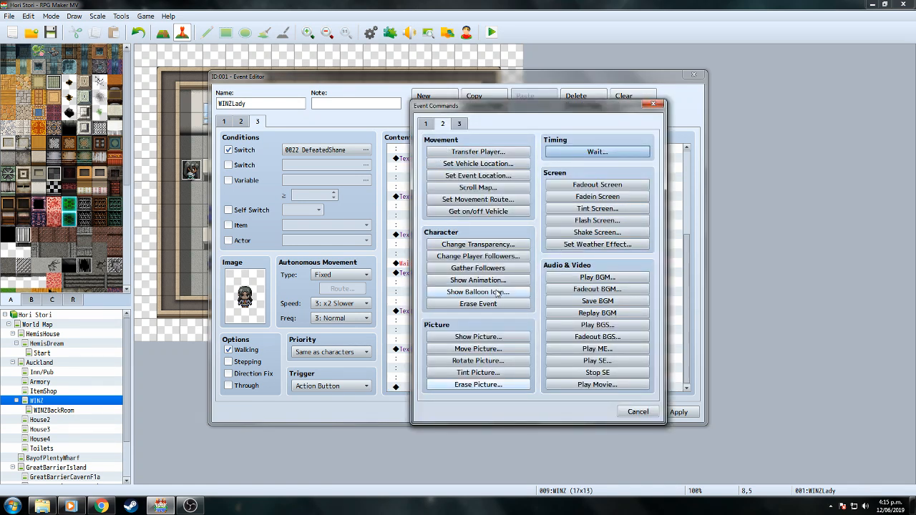
left_click(478, 292)
left_click(540, 244)
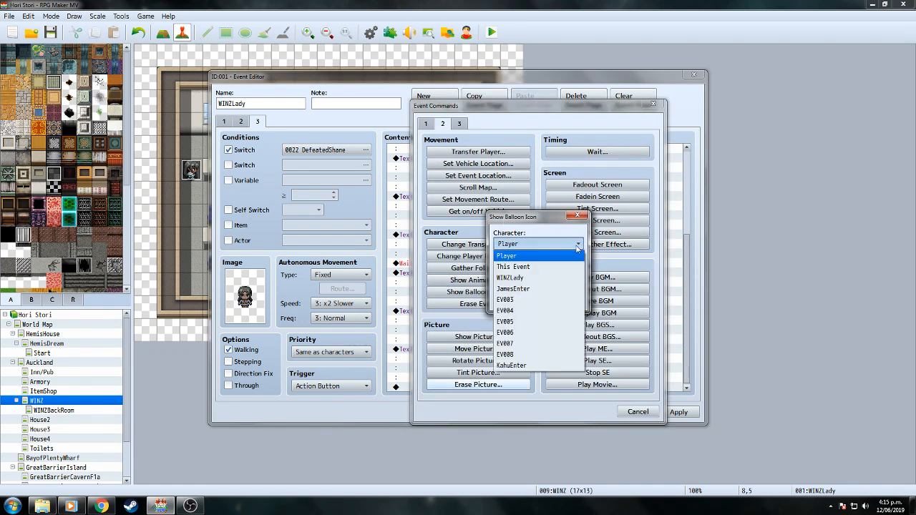
left_click(545, 267)
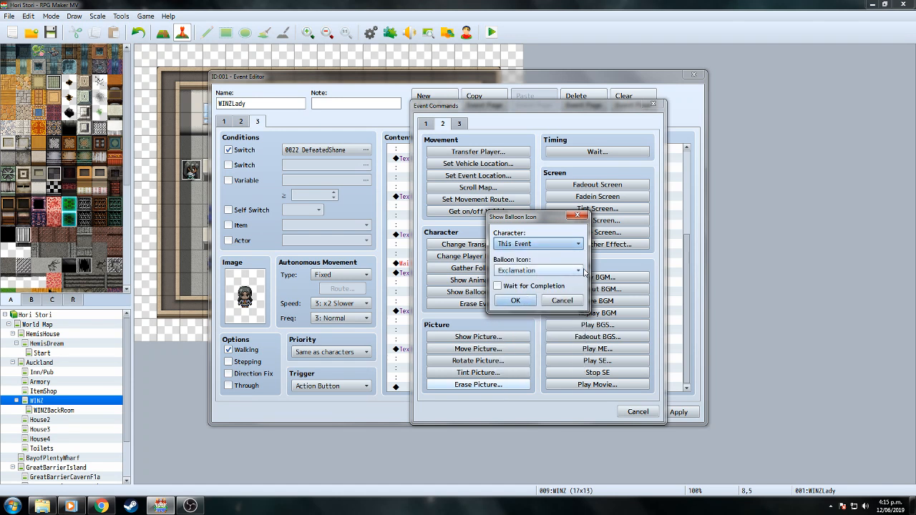
left_click(581, 271)
left_click(515, 337)
left_click(501, 287)
left_click(505, 300)
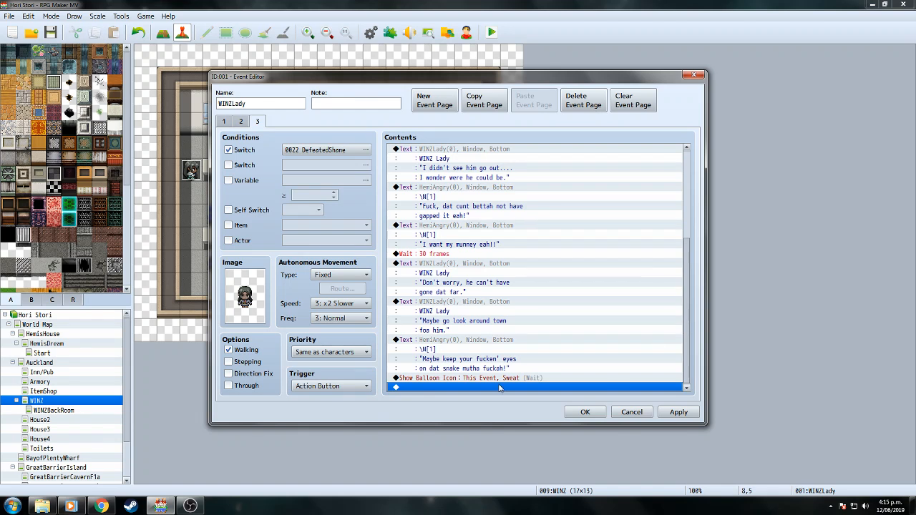
Add a 30-frame wait after the balloon.
double_click(497, 390)
left_click(597, 151)
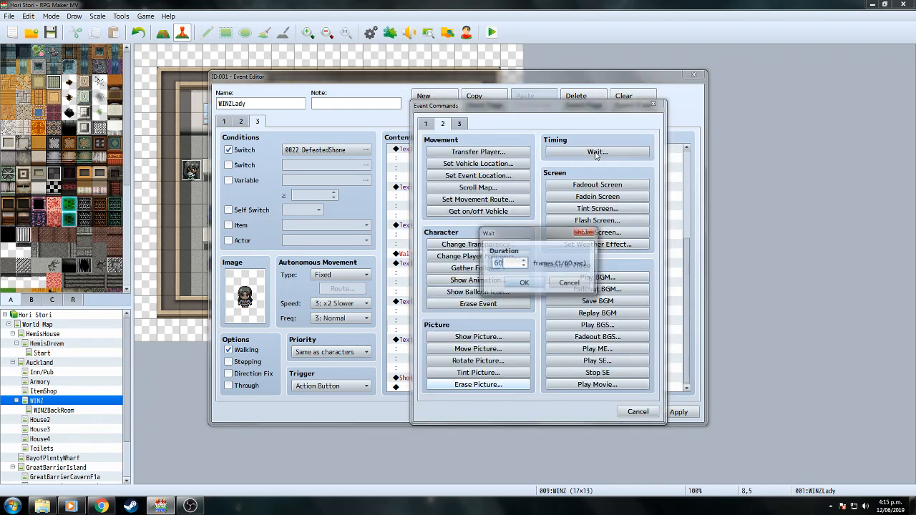
type("30")
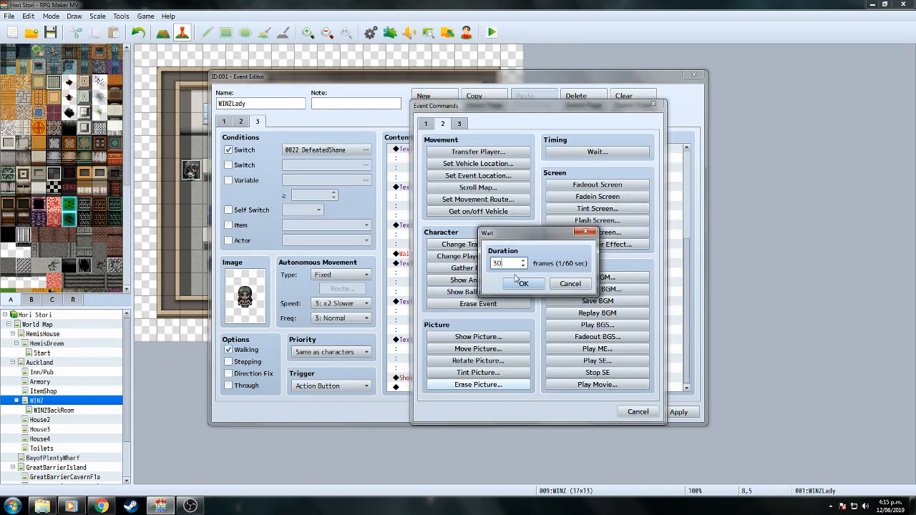
left_click(521, 285)
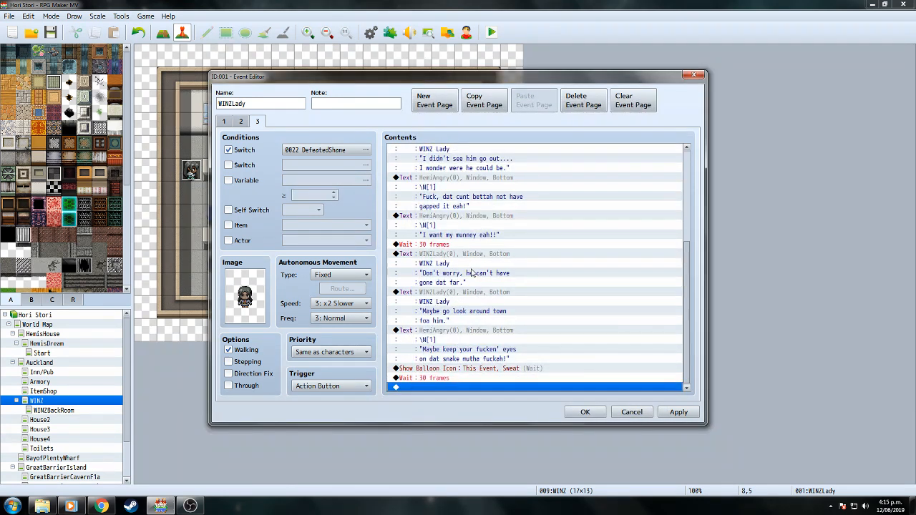
left_click(469, 264)
Duplicate the 'Don't worry' message at the end of the command list.
right_click(469, 258)
left_click(492, 299)
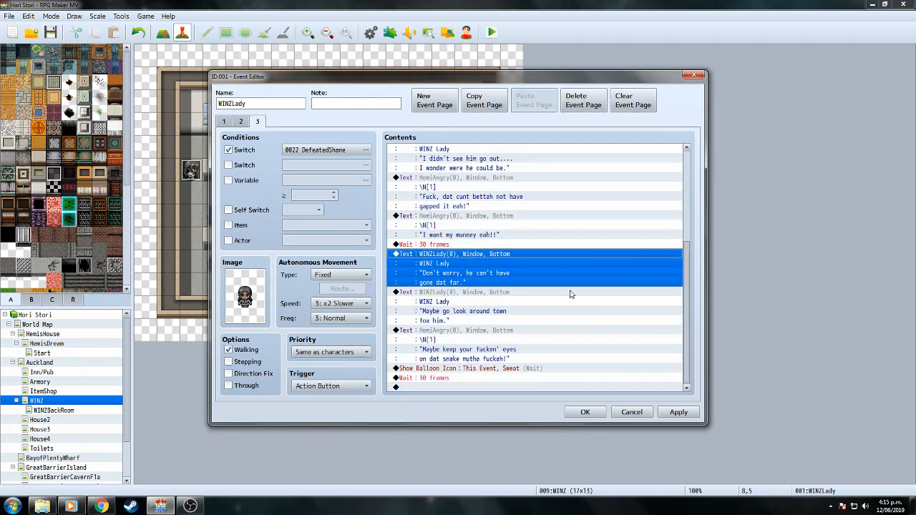
right_click(468, 387)
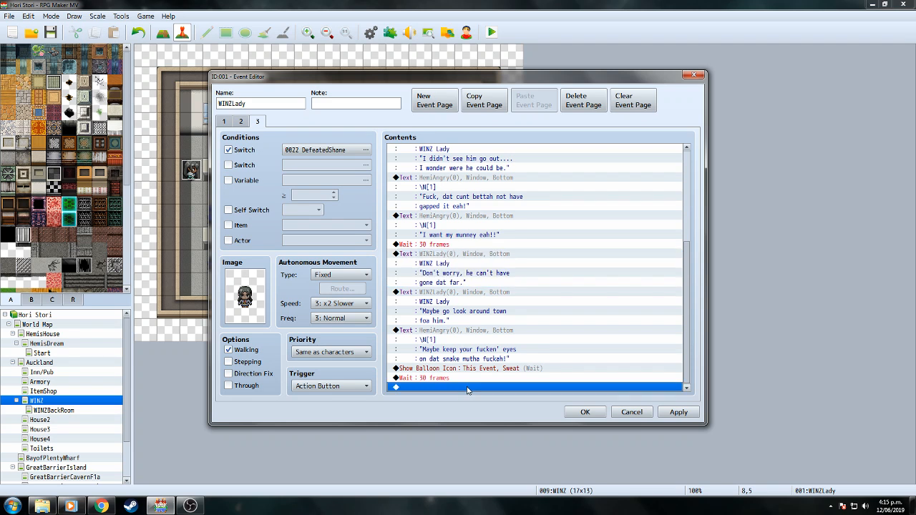
left_click(489, 440)
Replace the pasted message's text with 'My bad\. it looks' and preview it.
right_click(467, 351)
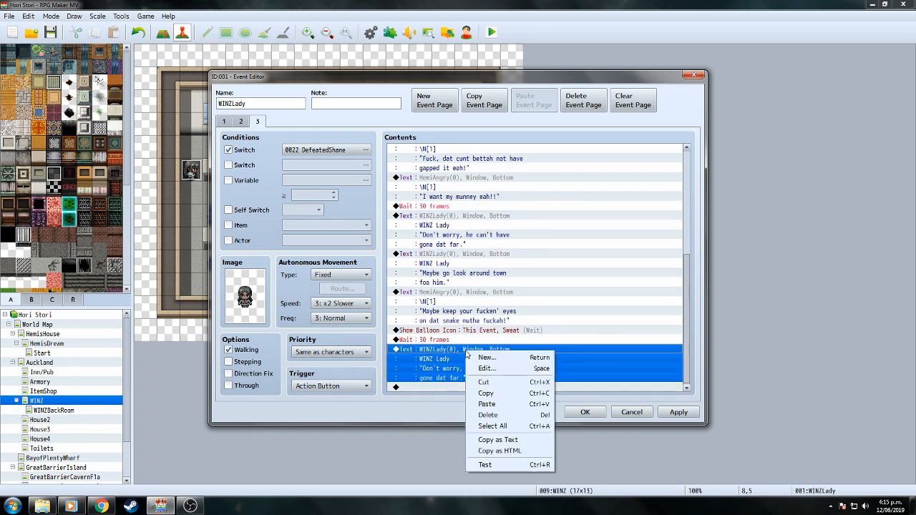
left_click(484, 369)
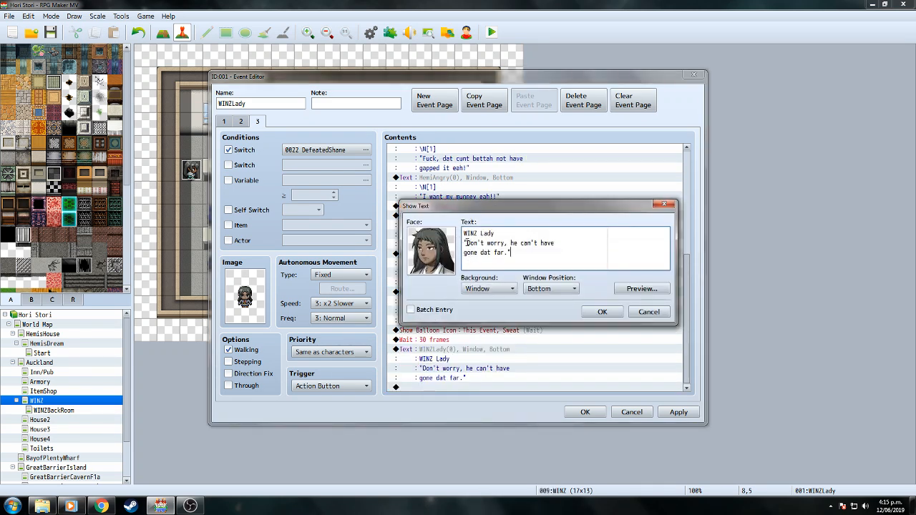
triple_click(489, 243)
left_click_drag(488, 244, 508, 252)
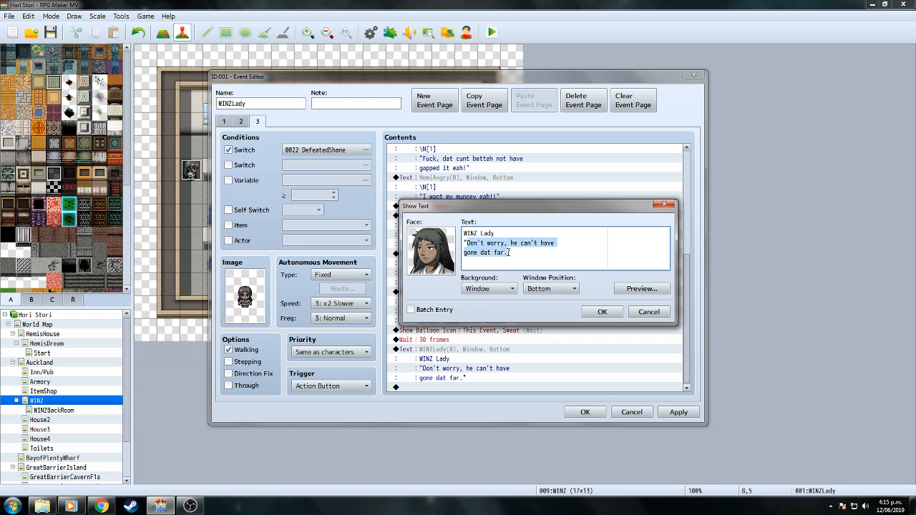
type("My bad,")
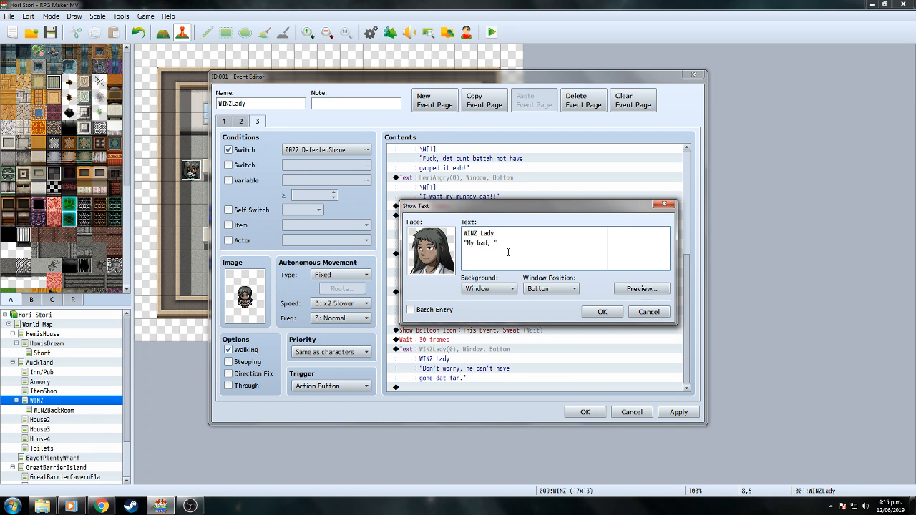
type(" apparently")
key("BackSpace")
key("BackSpace")
key("BackSpace")
key("BackSpace")
key("BackSpace")
key("BackSpace")
key("BackSpace")
key("BackSpace")
key("BackSpace")
key("BackSpace")
key("BackSpace")
type("\\. it looks")
left_click(641, 289)
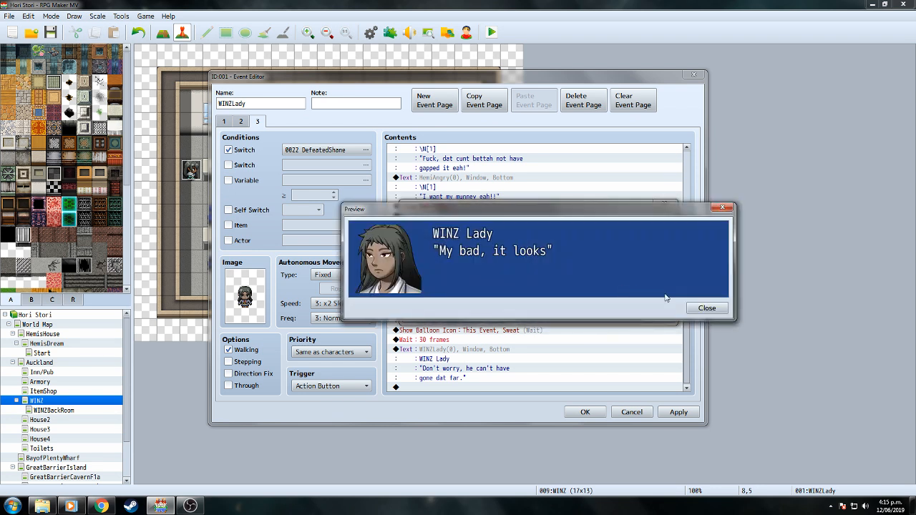
left_click(706, 309)
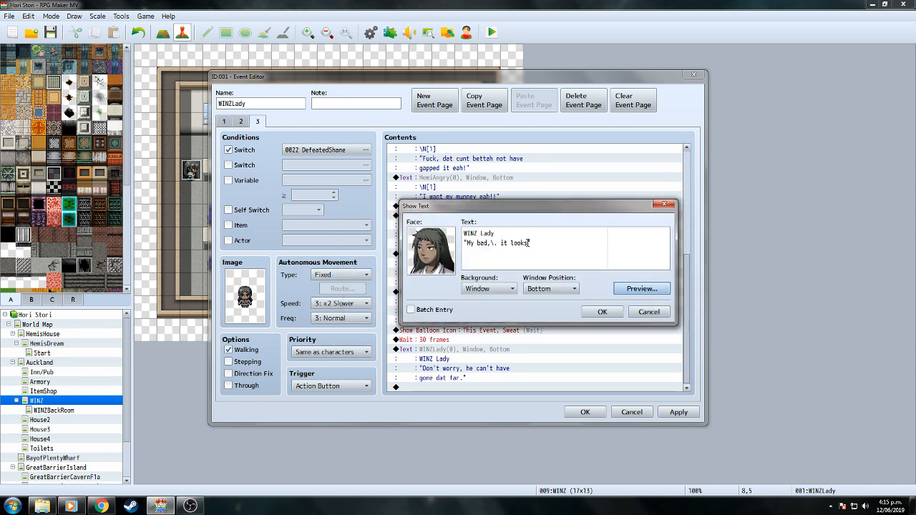
Complete the text with 'like it's almost lunch time so maybe he's / gettin' a feed', preview, and confirm.
left_click(528, 243)
type("like ")
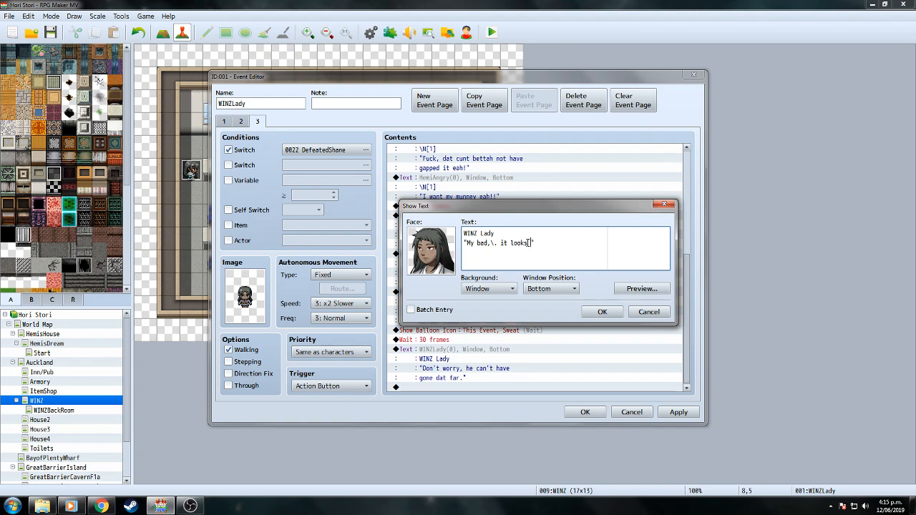
type("it's ")
type("almost lunch")
type(" time")
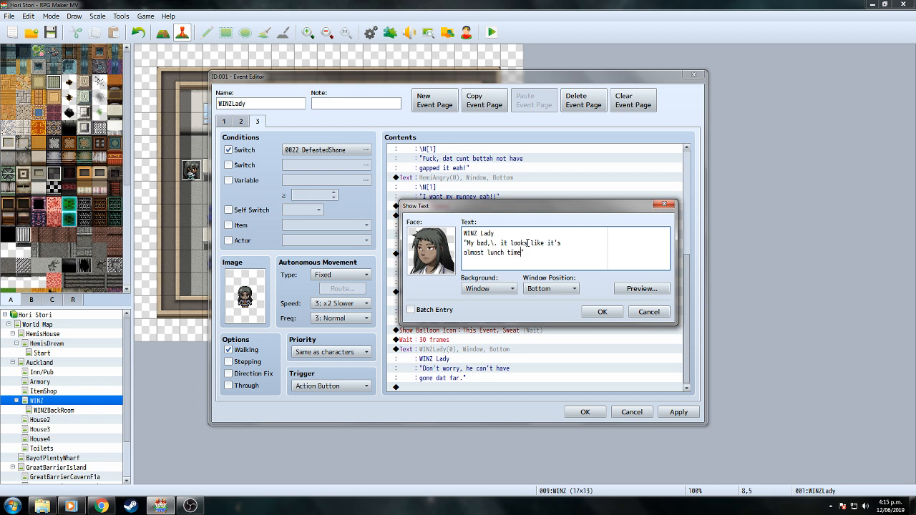
type(" so maybe he's")
key("Return")
type("gettin' a feed?\"")
left_click(630, 289)
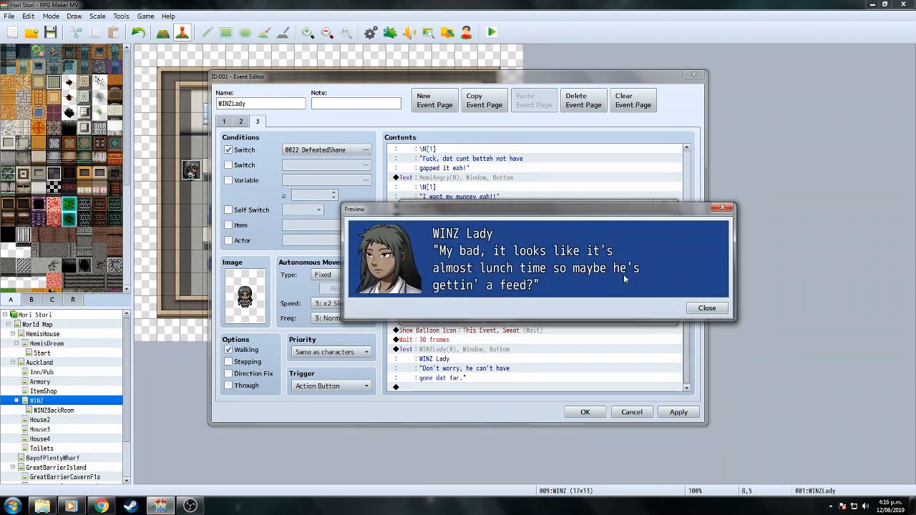
left_click(691, 310)
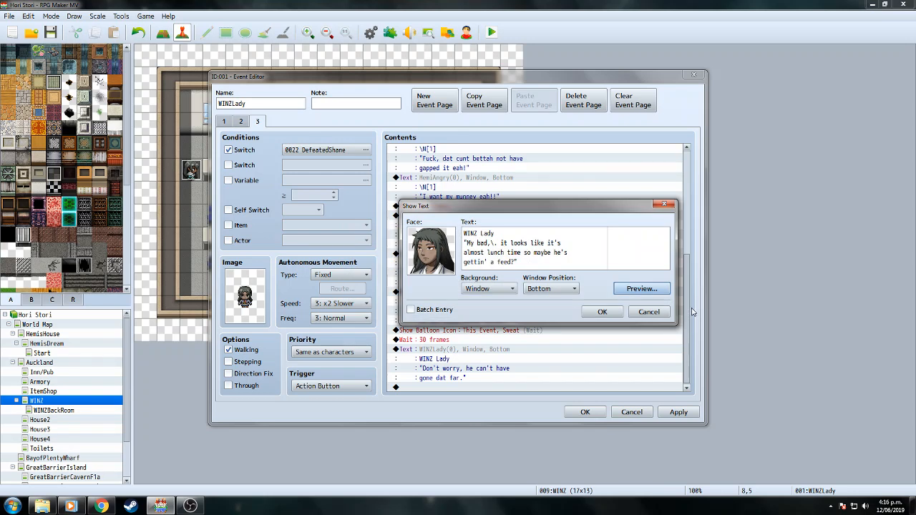
left_click(602, 312)
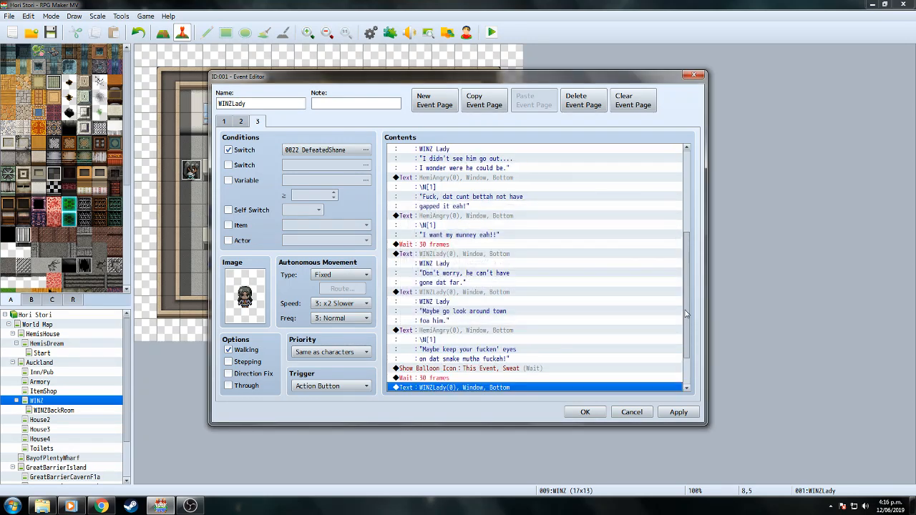
Reopen the new message and change 'My bad' to 'My bad eah'.
left_click_drag(688, 301, 687, 355)
right_click(479, 349)
left_click(494, 361)
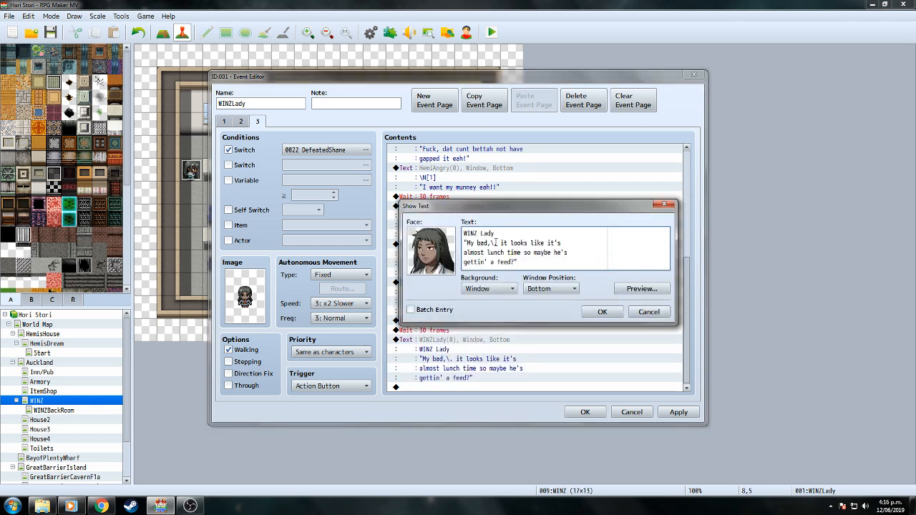
left_click(491, 243)
type("eah")
left_click(602, 312)
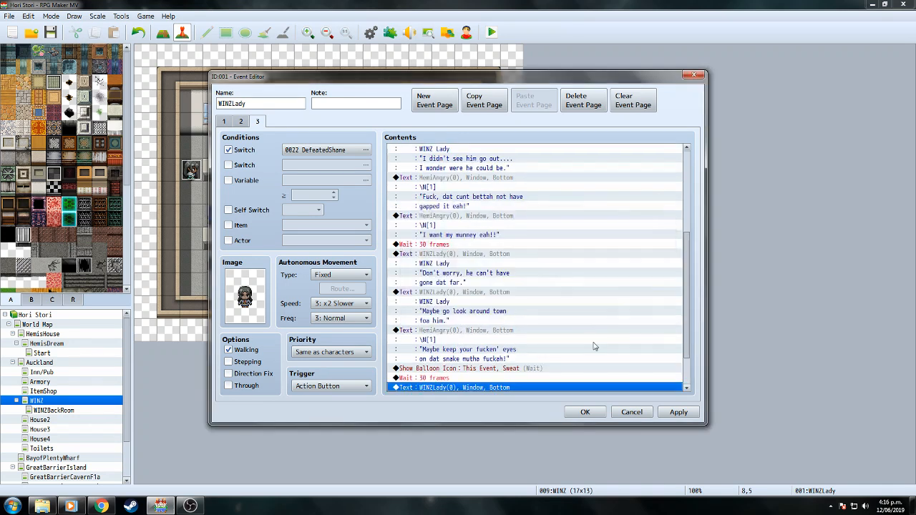
Apply the WINZLady event changes with OK, returning to the WINZ map.
left_click(587, 413)
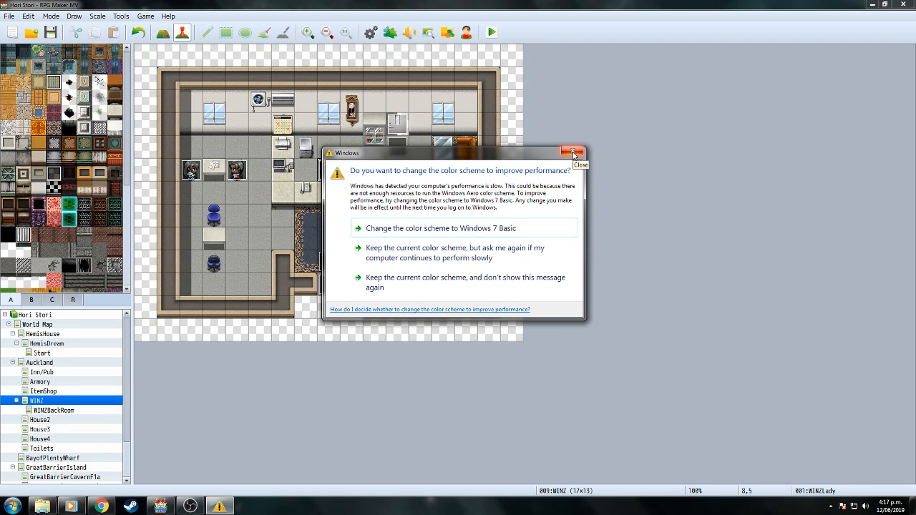
Keep the current Windows colour scheme and stop the warning from showing again.
left_click(517, 283)
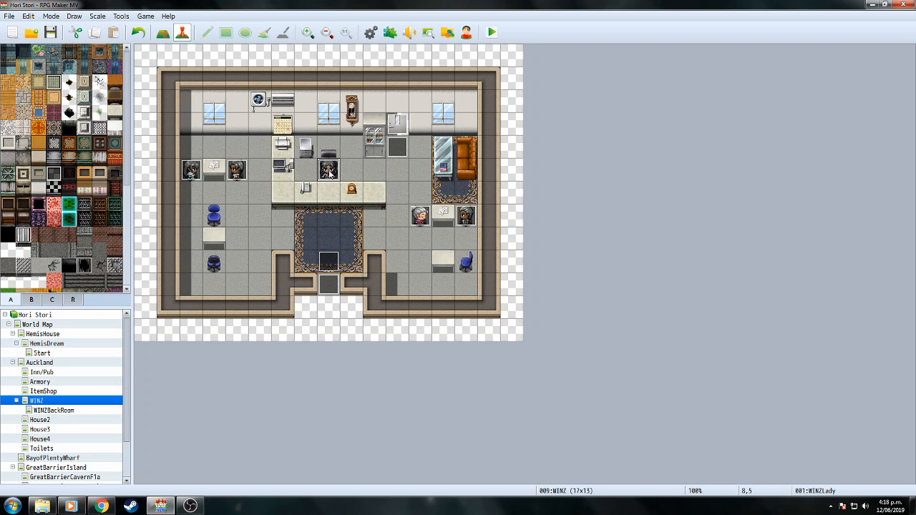
Open the WINZLady event and go to its third page.
double_click(329, 172)
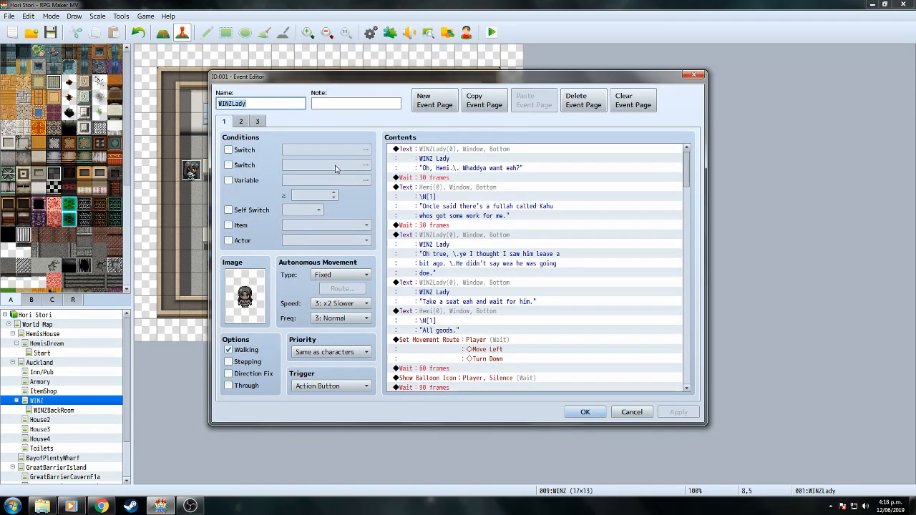
scroll(687, 169, "down", 1)
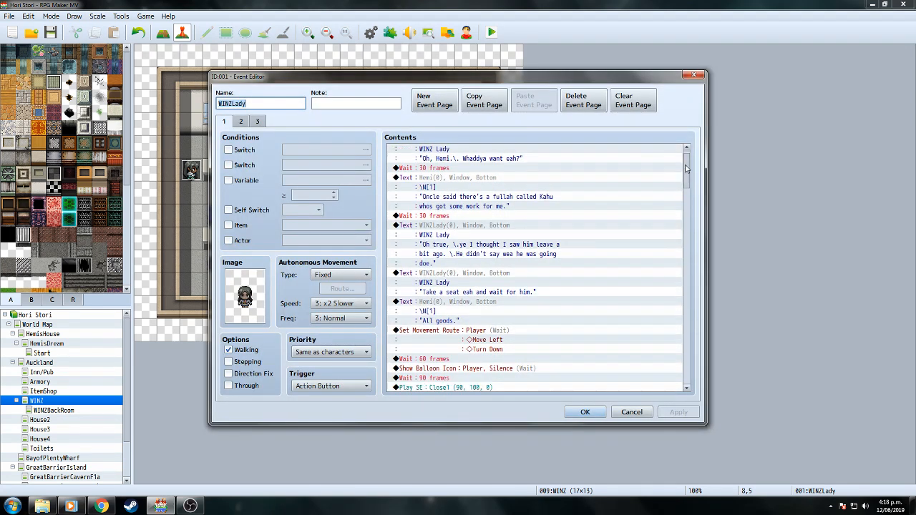
left_click(259, 121)
left_click_drag(689, 168, 686, 351)
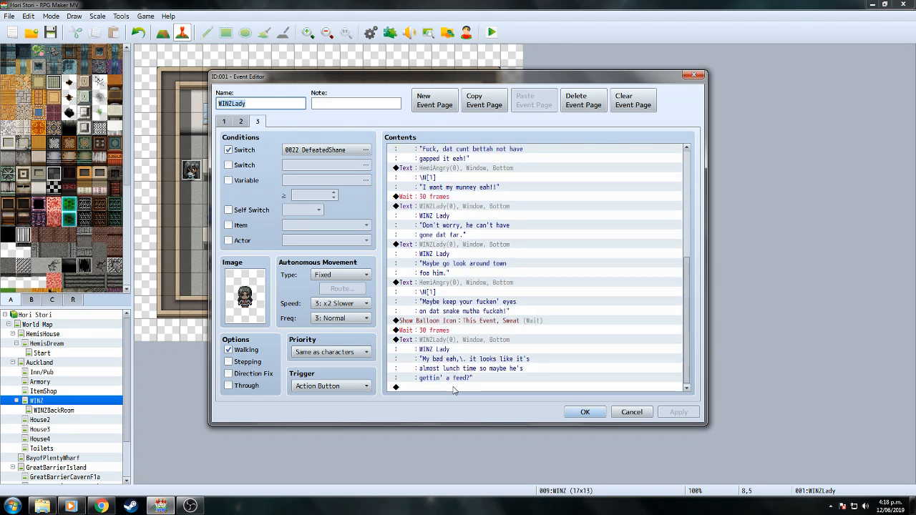
Append a Show Balloon Icon command: Anger over the Player, waiting for completion.
double_click(453, 387)
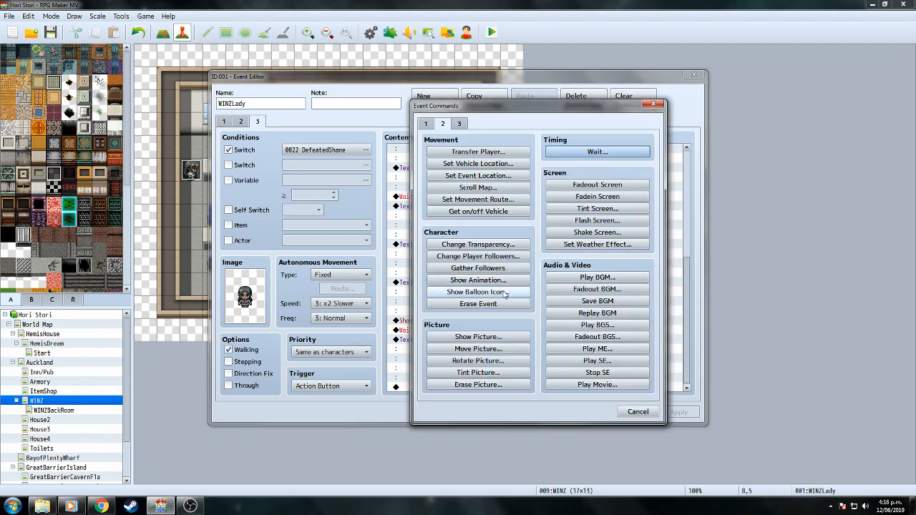
left_click(505, 292)
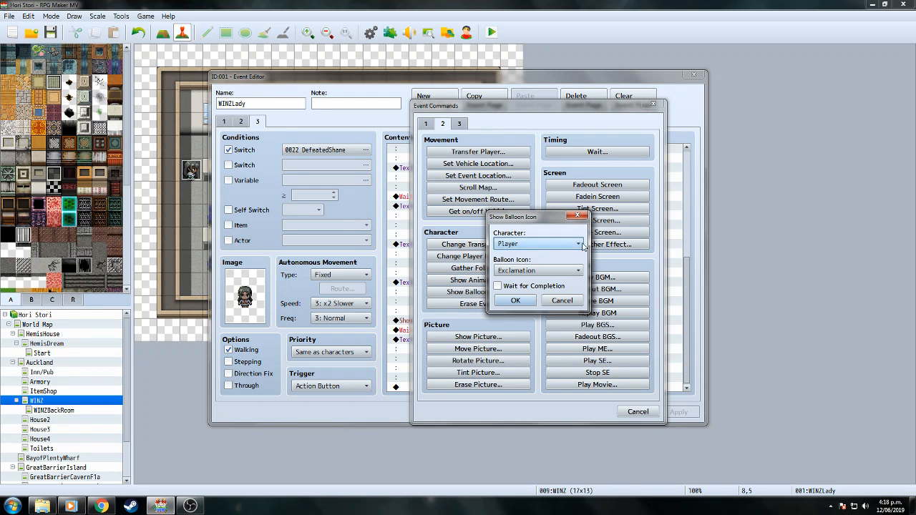
left_click(573, 244)
left_click(551, 236)
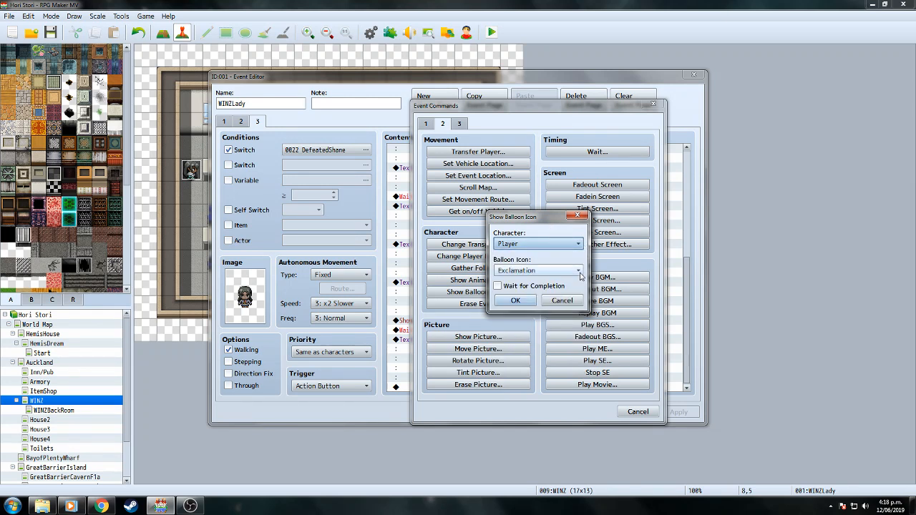
left_click(579, 272)
left_click(537, 327)
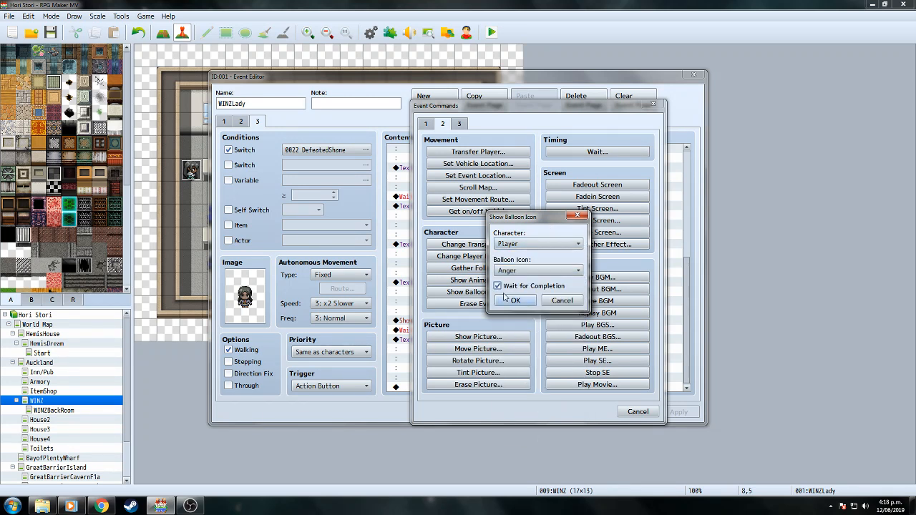
left_click(517, 306)
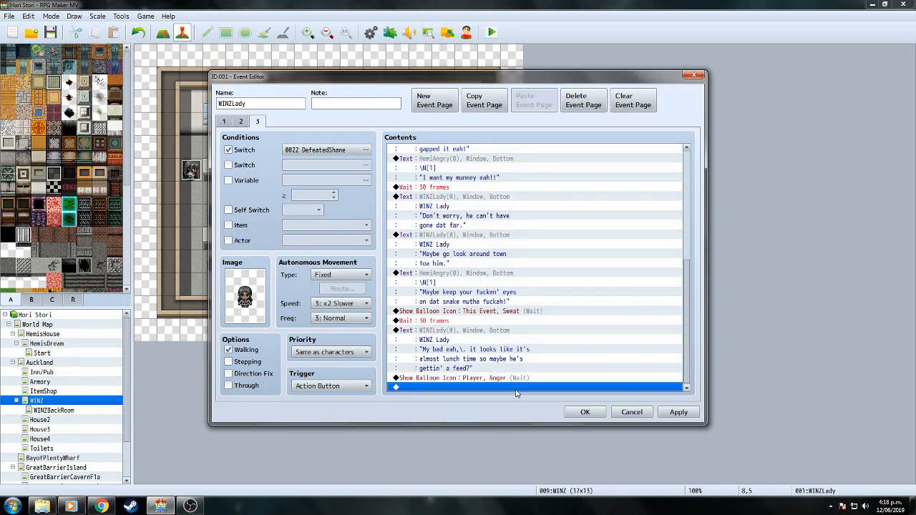
double_click(517, 389)
Append a Control Switches command turning ON switch 0025, renamed GoToFindKahu.
left_click(432, 126)
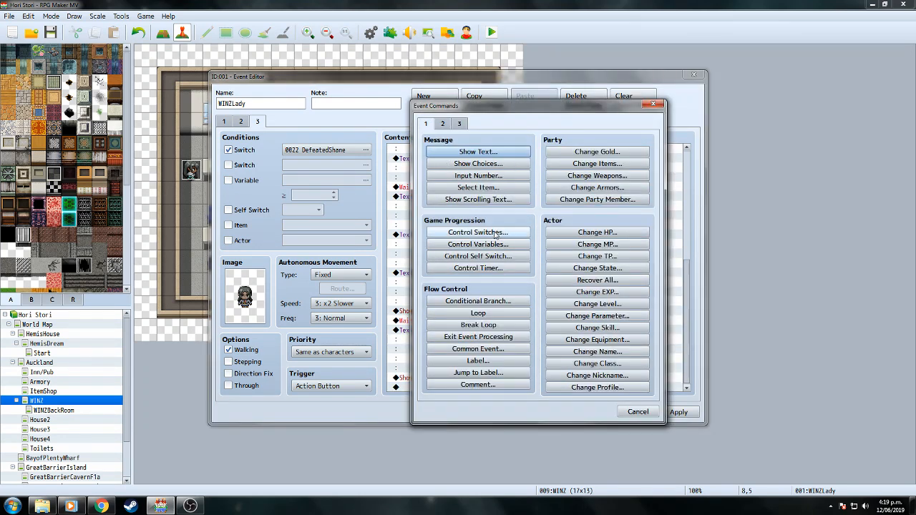
left_click(478, 232)
left_click(604, 241)
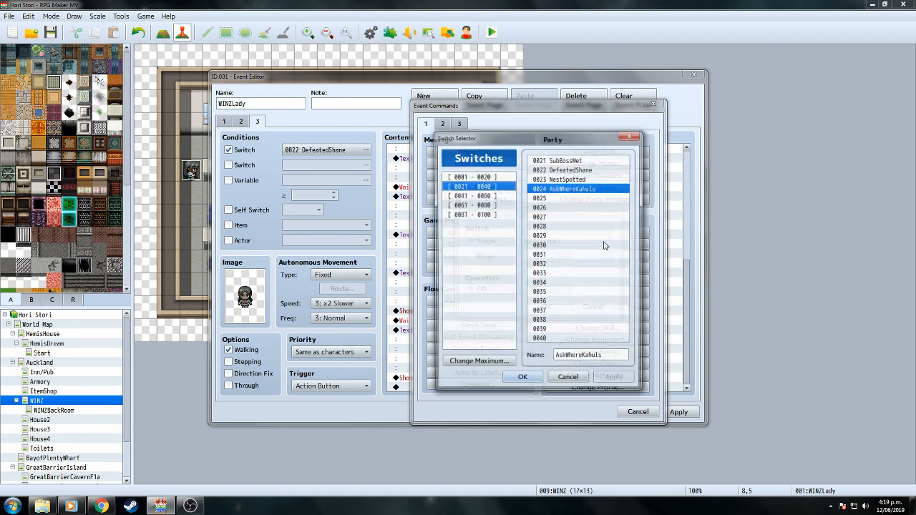
left_click(561, 198)
left_click(594, 358)
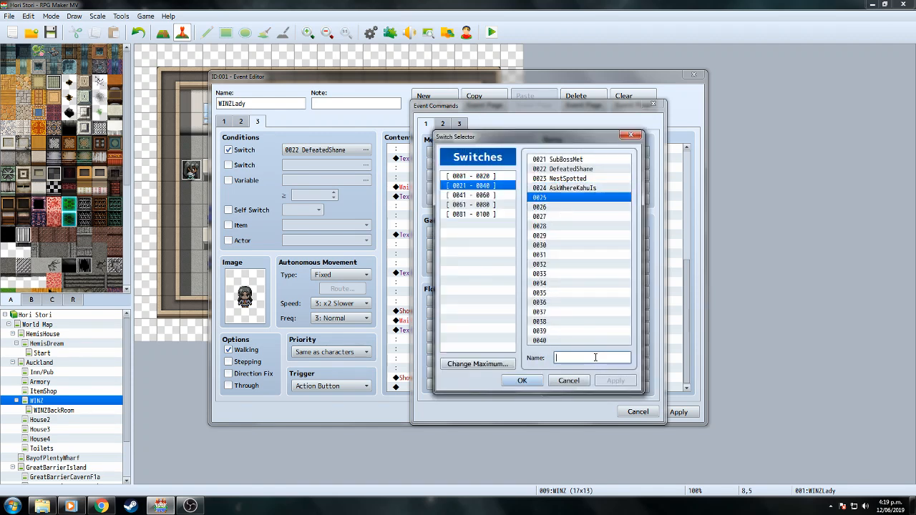
type("GoToFind")
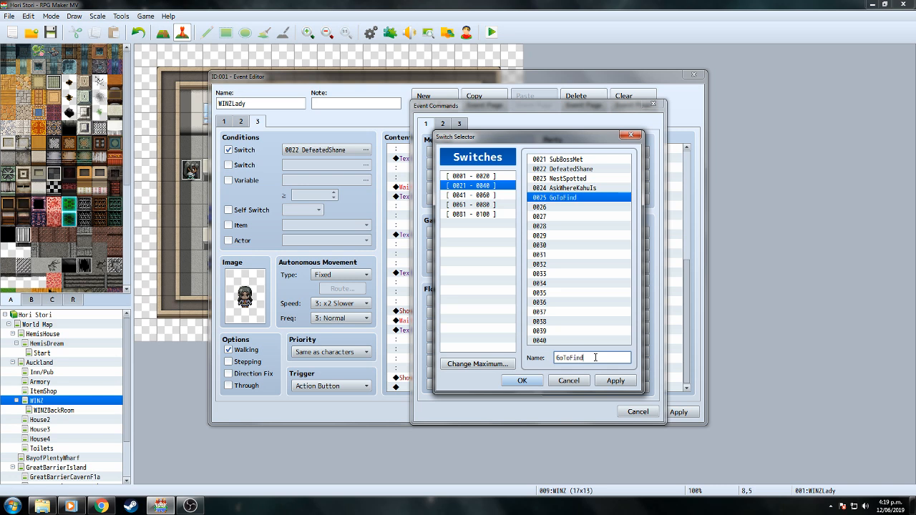
type("Kahu")
left_click(522, 380)
left_click(532, 307)
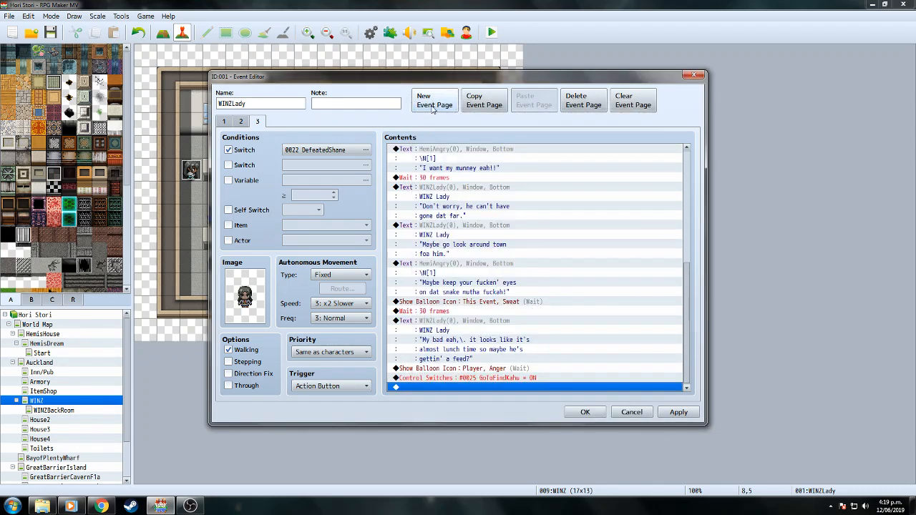
Copy page 3 into a new page 4 conditioned on switch 0025 GoToFindKahu.
left_click(484, 100)
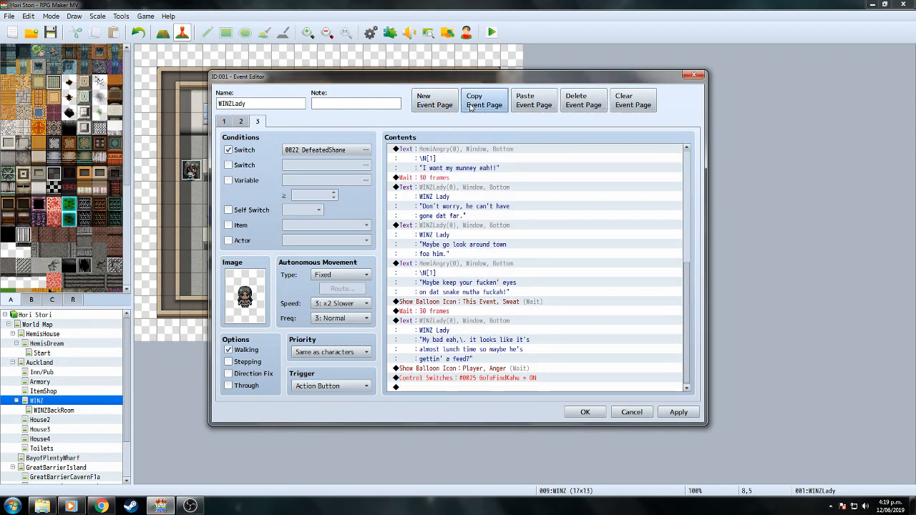
left_click(533, 100)
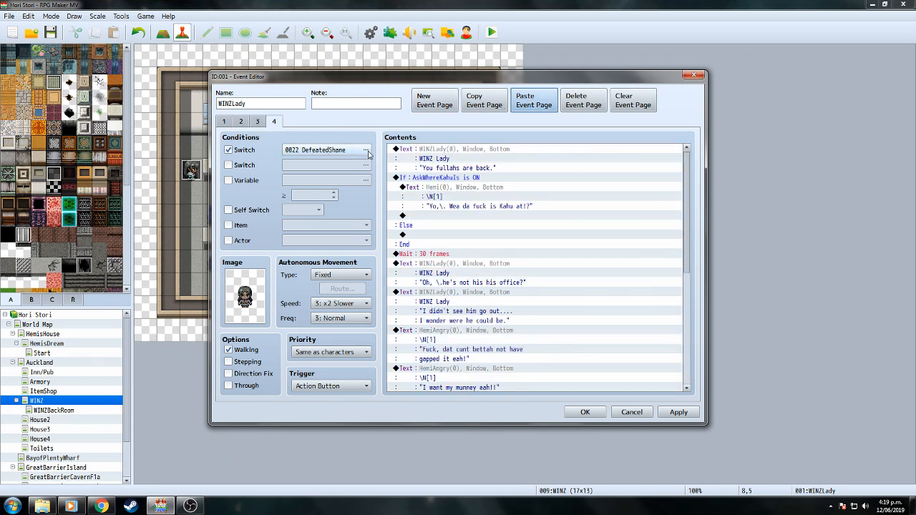
left_click(365, 149)
left_click(442, 366)
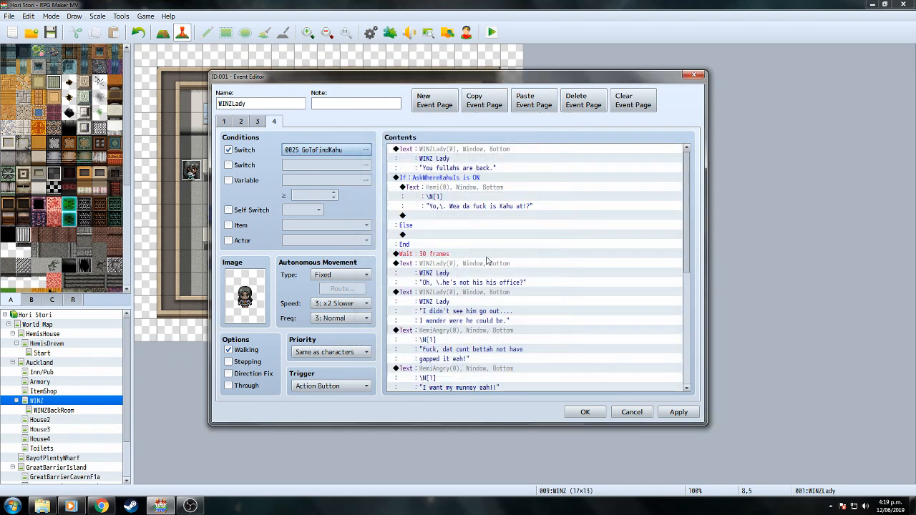
Delete every page 4 command except the final lunch-time message.
left_click(479, 150)
key("Delete")
key("Delete")
key("Delete")
key("Delete")
key("Delete")
key("Delete")
key("Delete")
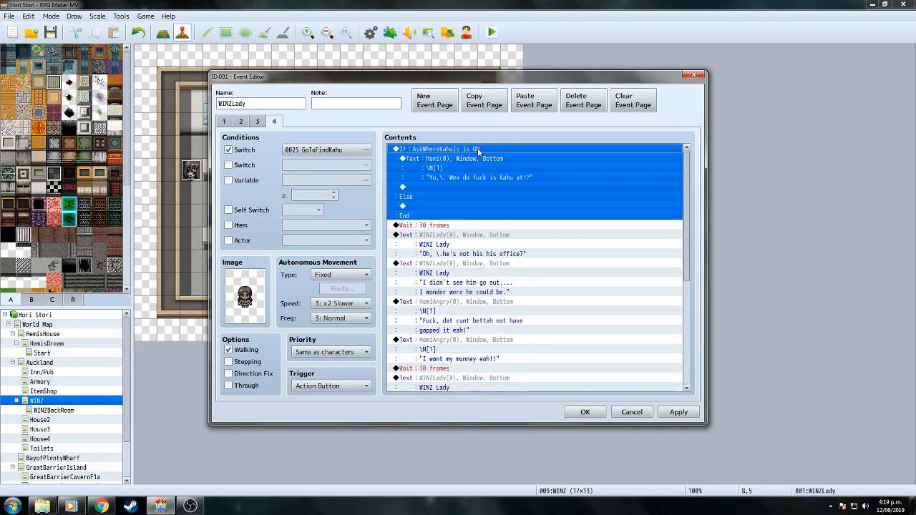
key("Delete")
key("Delete")
key("Delete")
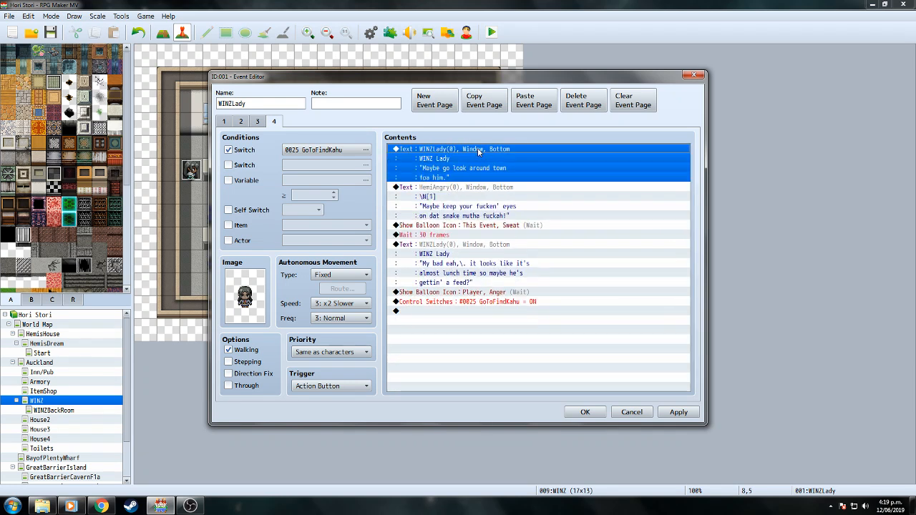
key("Delete")
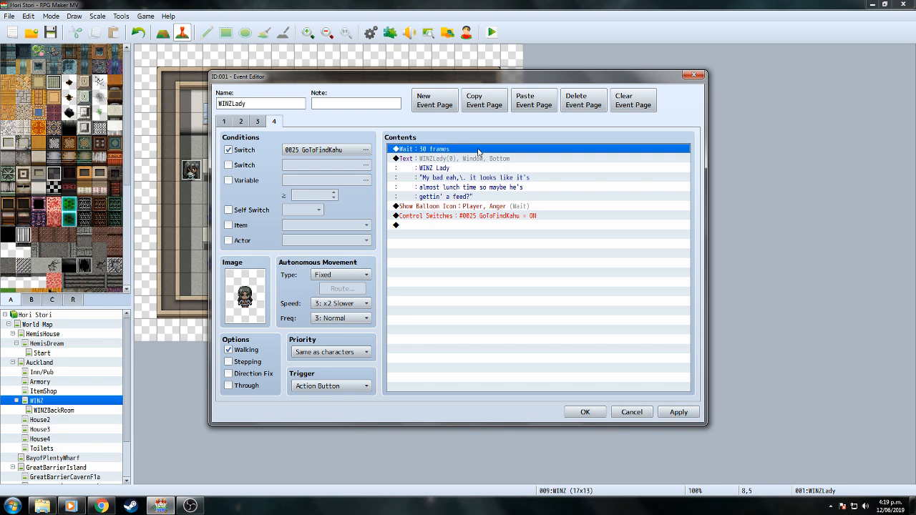
key("Delete")
left_click(469, 198)
key("Delete")
key("Delete")
Shorten that message to 'Maybe he's gettin' a feed?' on one line and close the event.
left_click(484, 152)
right_click(484, 153)
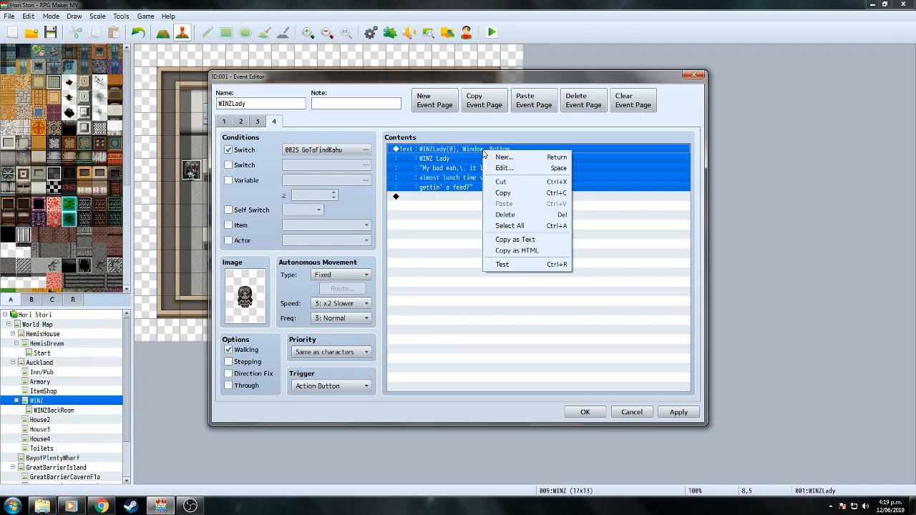
left_click(503, 168)
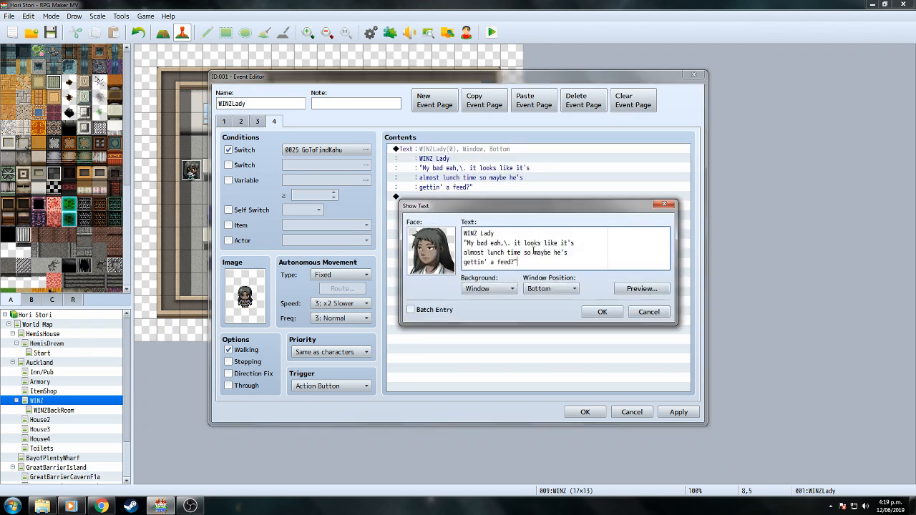
left_click_drag(534, 252, 468, 243)
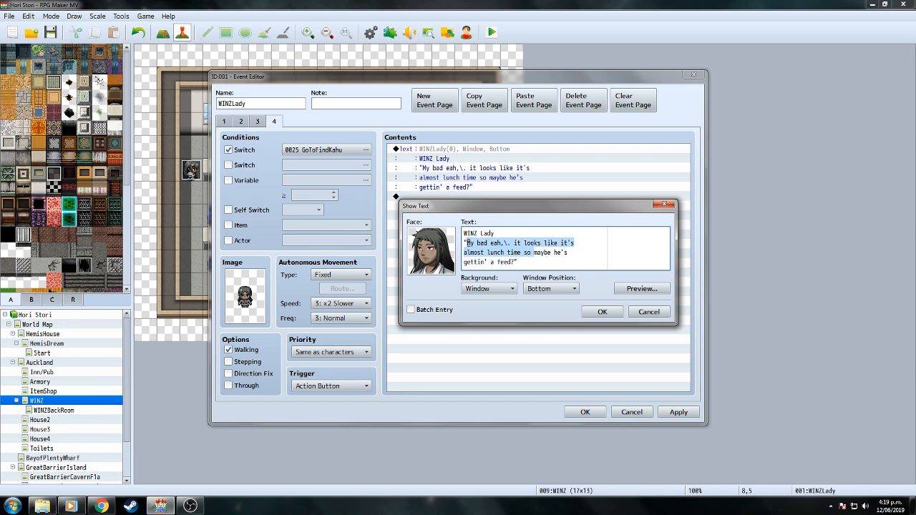
key("BackSpace")
key("Delete")
type("Maybe he")
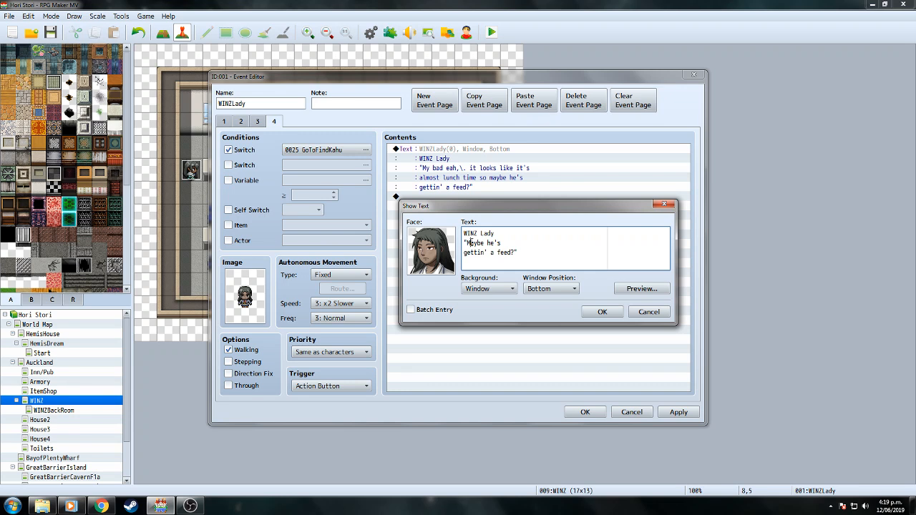
key("BackSpace")
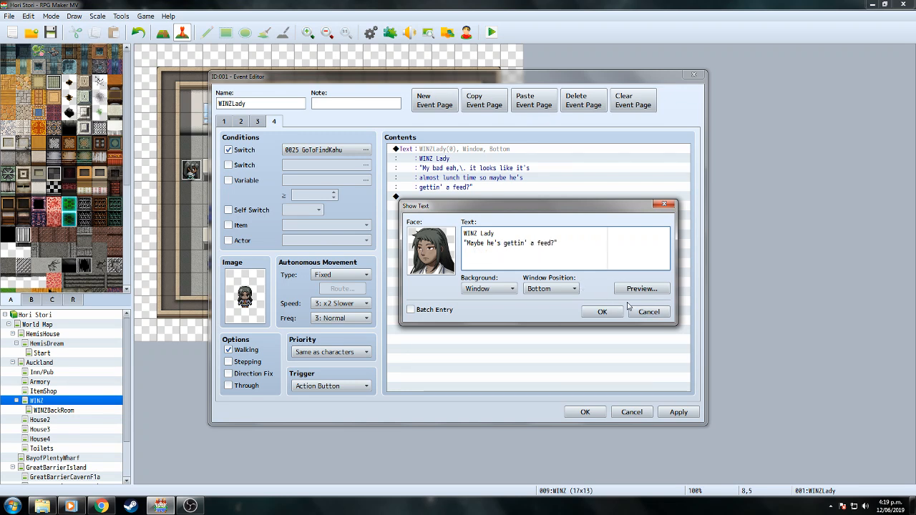
left_click(614, 312)
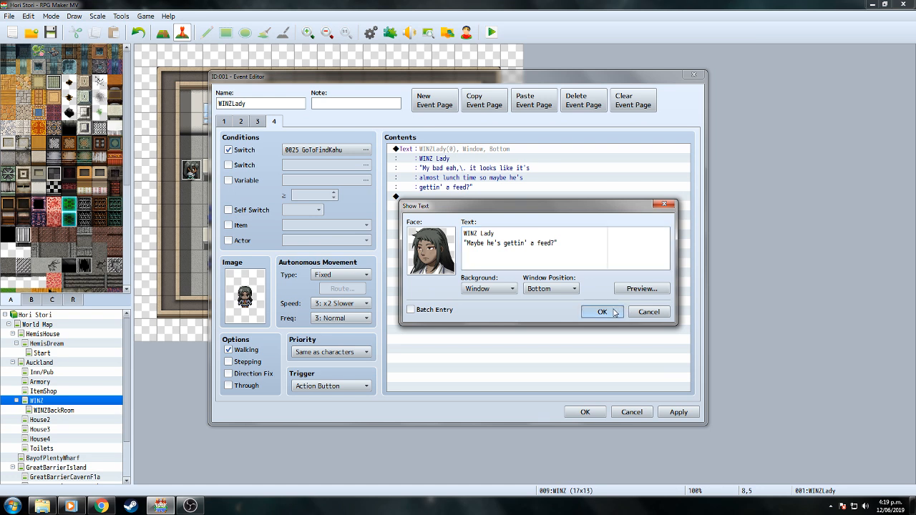
left_click(585, 412)
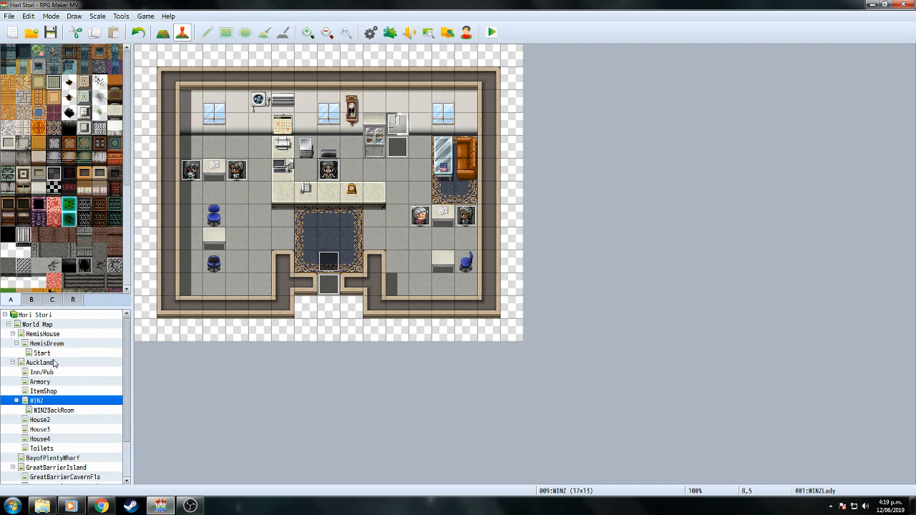
Switch to the Auckland map and create a new event on a tile.
left_click(53, 362)
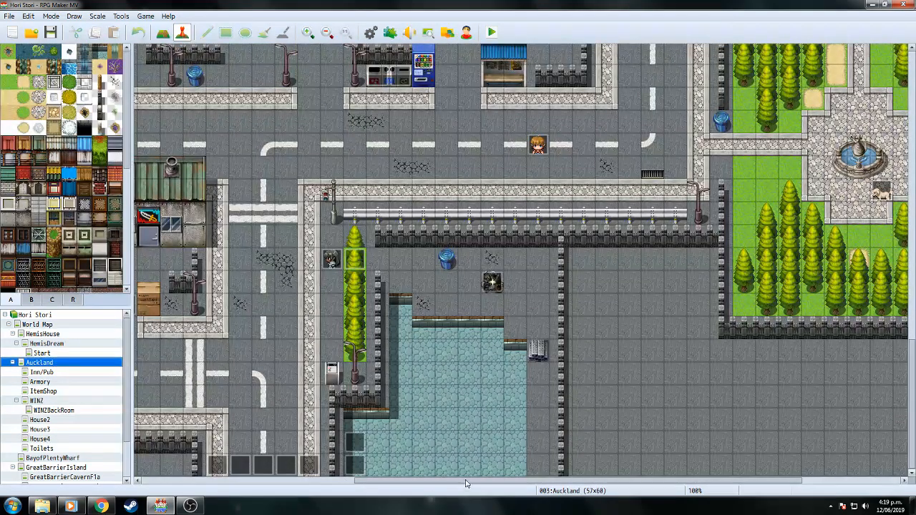
left_click_drag(465, 484, 305, 484)
left_click_drag(914, 363, 912, 260)
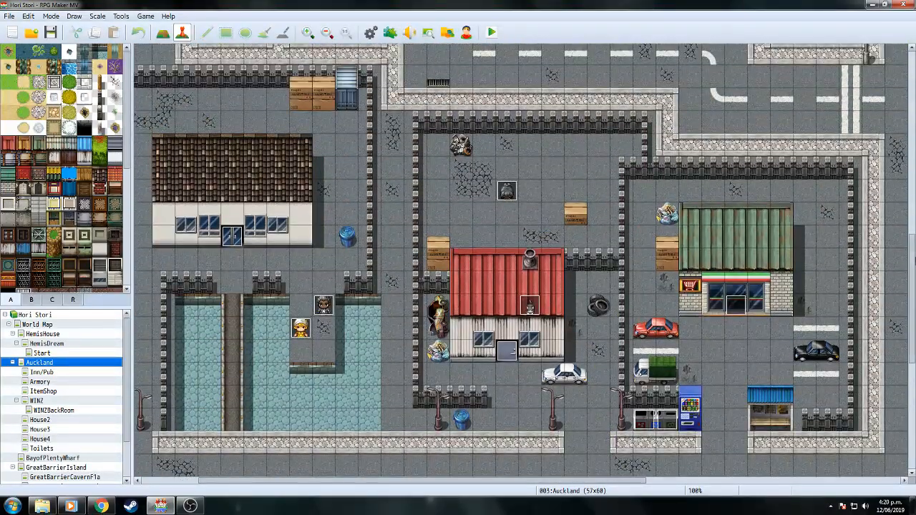
double_click(302, 190)
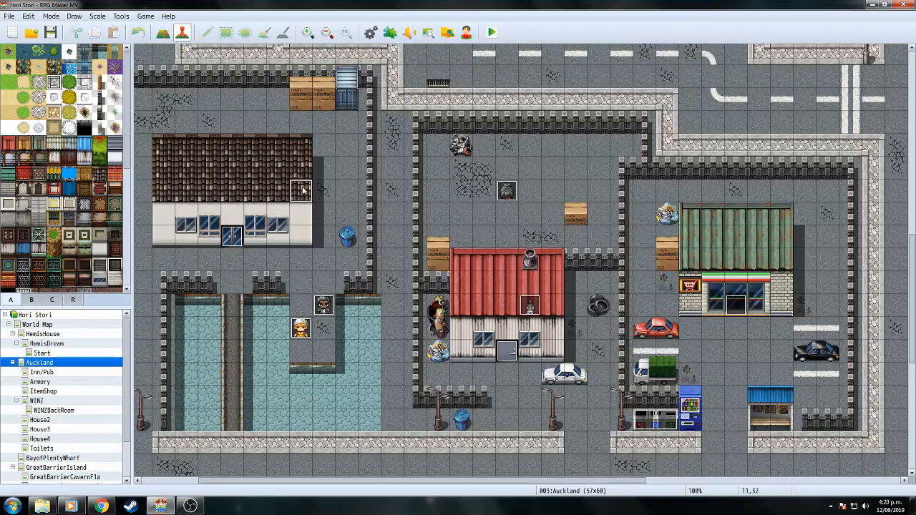
Condition the new event on switch 0025 GoToFindKahu and set its trigger to Autorun.
left_click(229, 150)
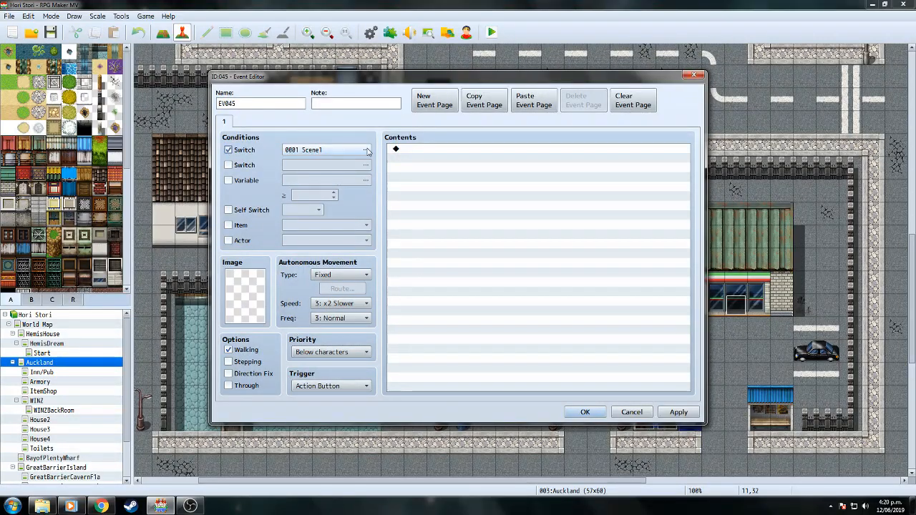
left_click(366, 150)
left_click(390, 171)
left_click(489, 183)
left_click(439, 367)
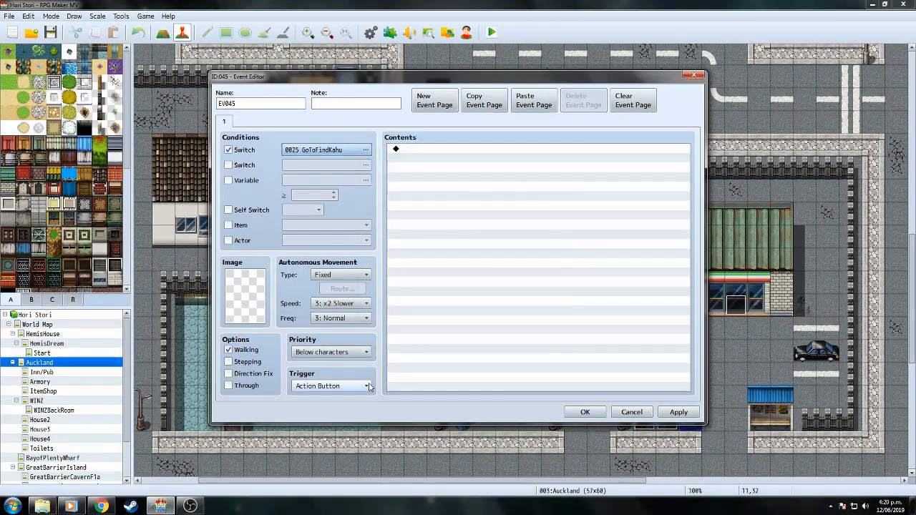
left_click(331, 386)
left_click(327, 434)
double_click(485, 222)
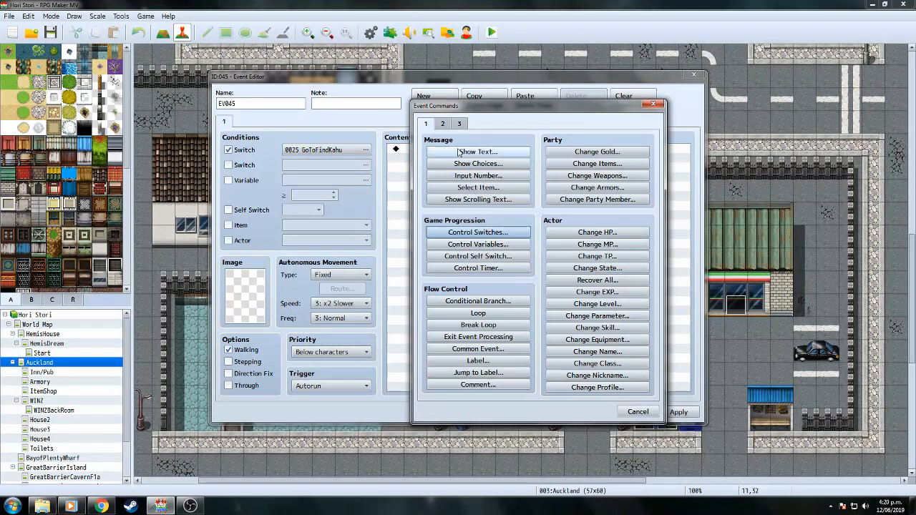
Start a Show Text message using the James face.
left_click(479, 152)
double_click(434, 256)
scroll(465, 192, "down", 2)
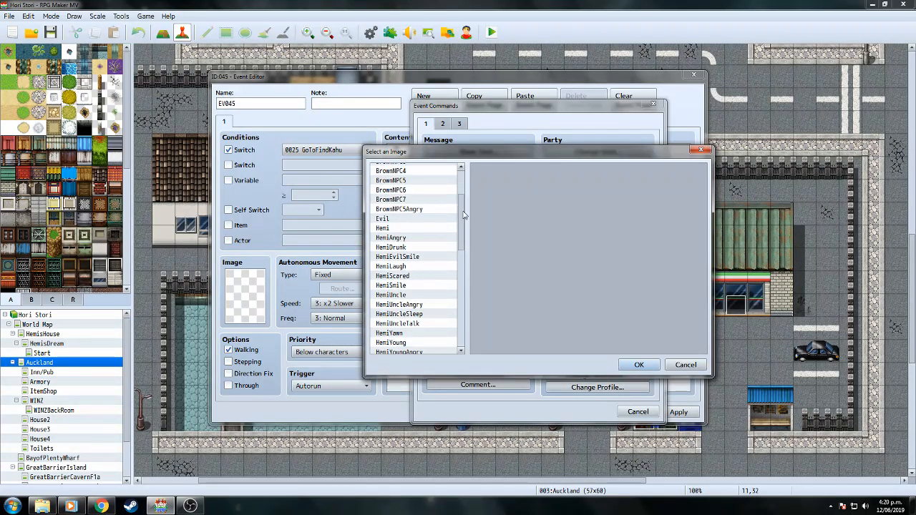
scroll(461, 256, "down", 5)
double_click(384, 251)
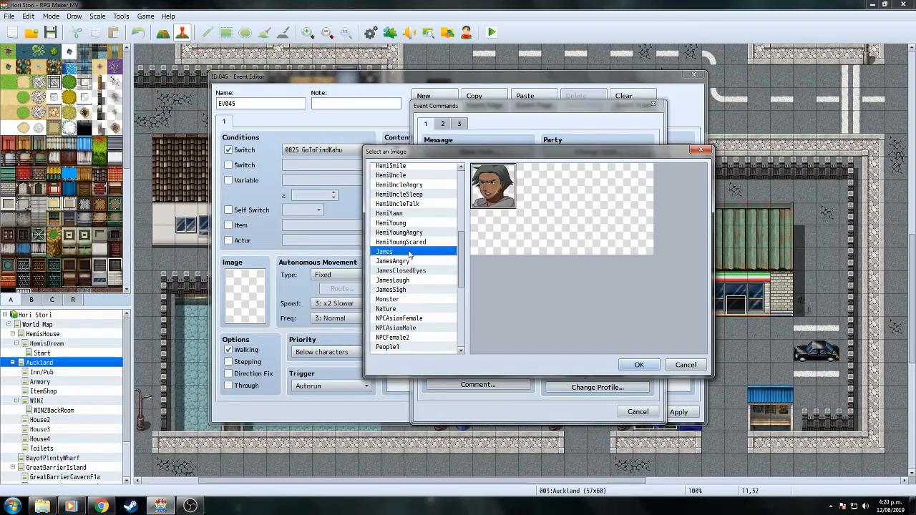
Write the message '\N[2]' followed by 'Let's look around for Kahu. Somewhere where food is.'.
left_click(493, 252)
type("\\")
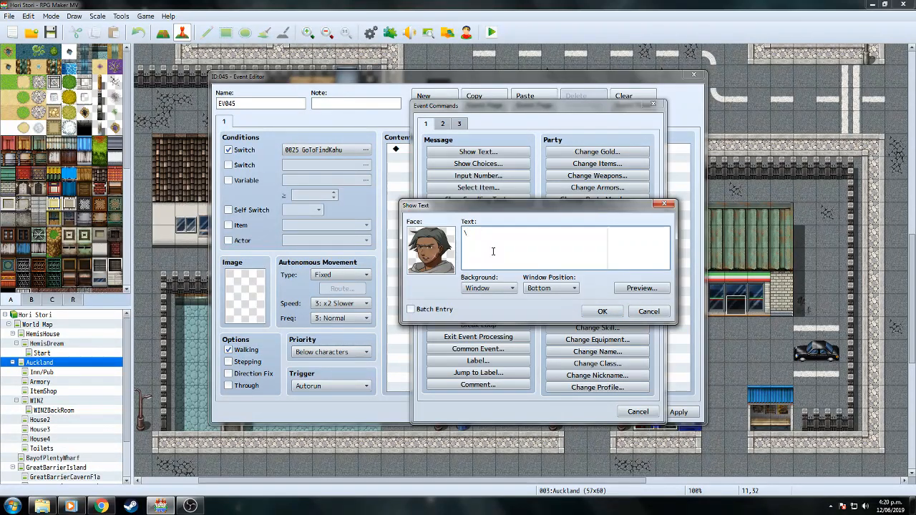
type("N[2]")
key("Return")
type("\"L")
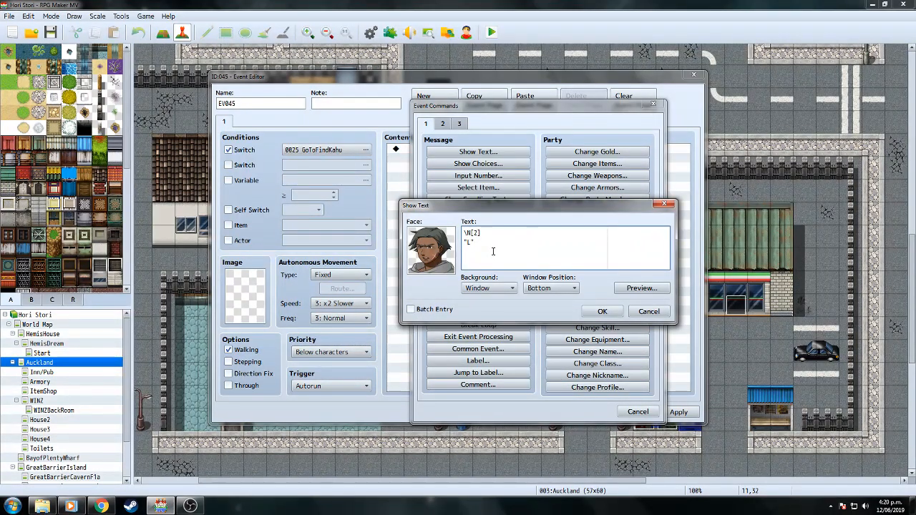
key("BackSpace")
type("Let's ")
type("check the")
key("BackSpace")
key("BackSpace")
key("BackSpace")
key("BackSpace")
key("BackSpace")
key("BackSpace")
key("BackSpace")
key("BackSpace")
key("BackSpace")
key("BackSpace")
type("look around for")
type(" Kahu")
type("Somewhere we")
type("r")
key("BackSpace")
key("BackSpace")
type("here food is.\"")
Preview the message, add a \. pause after 'Kahu.', and preview again.
left_click(630, 289)
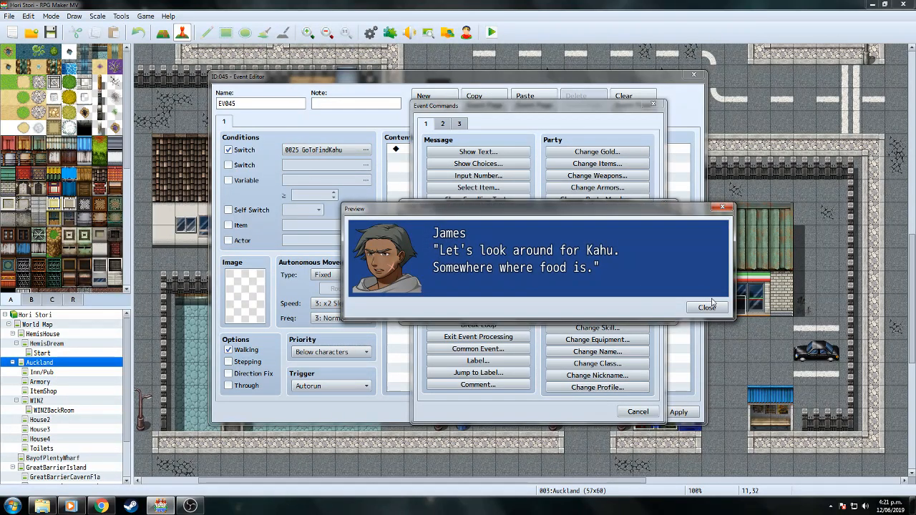
left_click(710, 307)
left_click(569, 240)
type("\\")
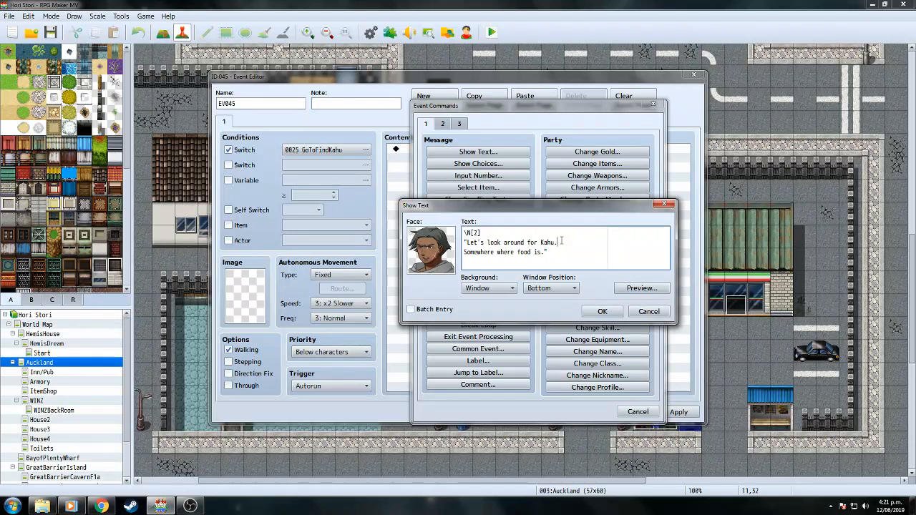
type(".")
left_click(630, 289)
left_click(698, 307)
Confirm the first message and start a second Show Text with Hemi's face.
left_click(603, 311)
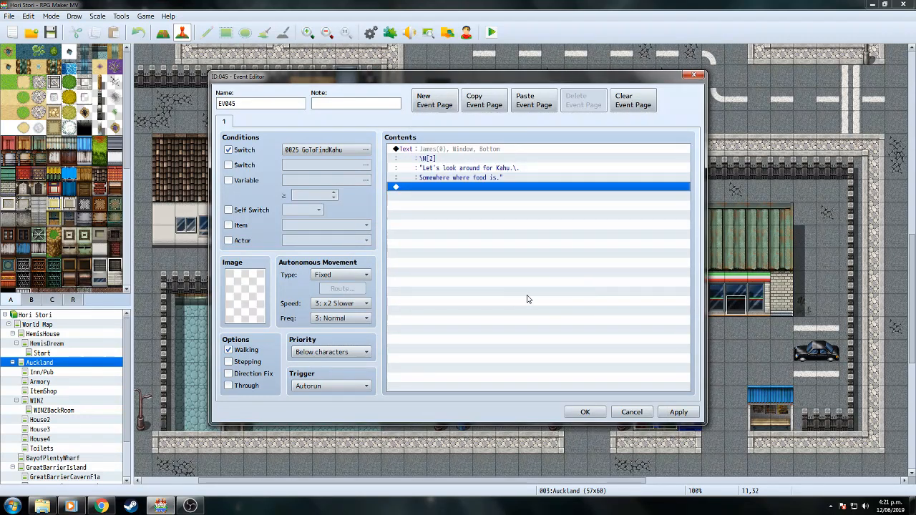
double_click(481, 188)
left_click(448, 152)
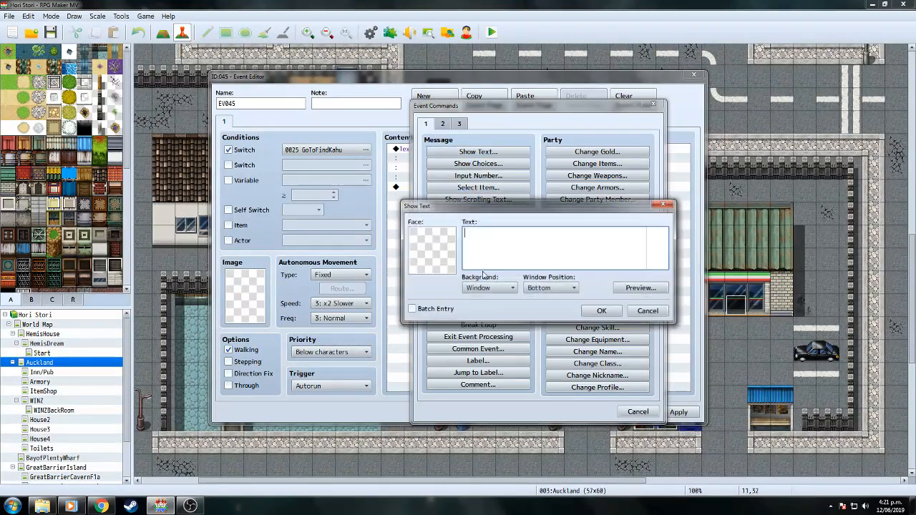
double_click(452, 256)
left_click(405, 302)
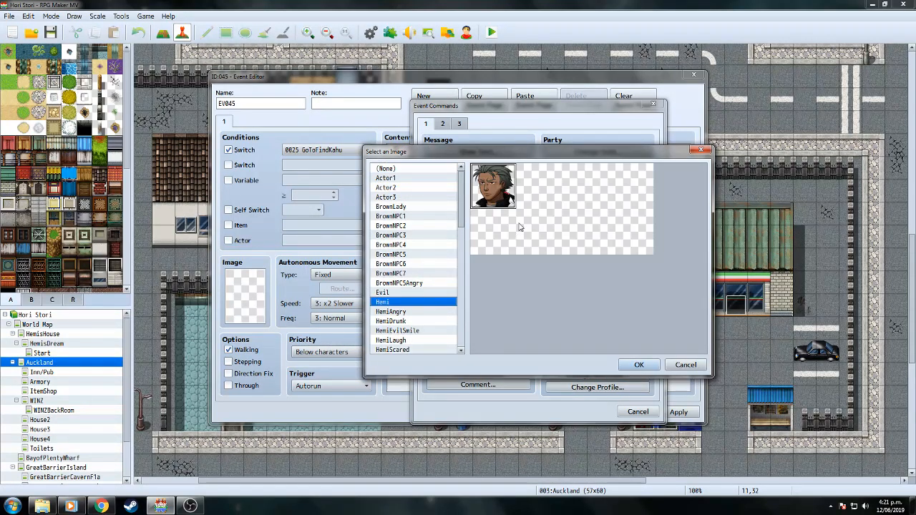
double_click(494, 188)
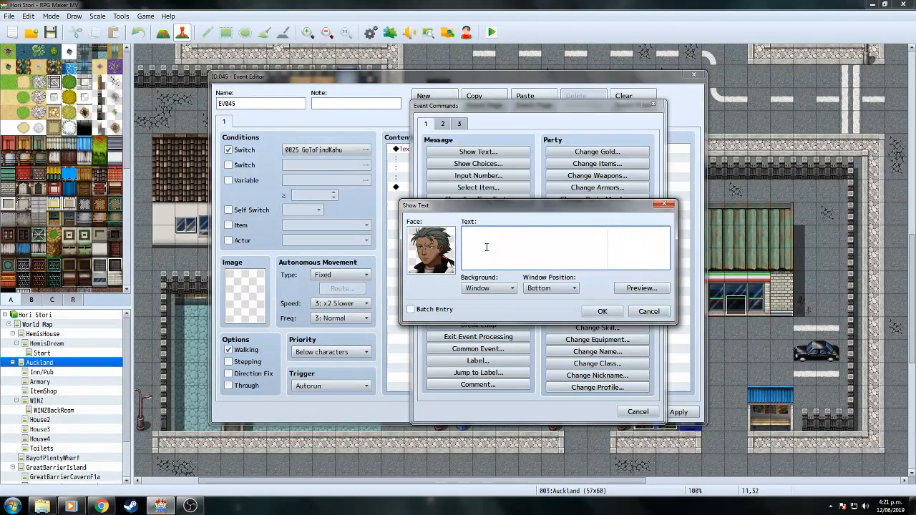
Enter Hemi's quoted line 'He bettah be where food is or I'll eat da cunt myself.' and confirm.
type("\"")
key("Left")
type("He bettah be where food is or")
key("Return")
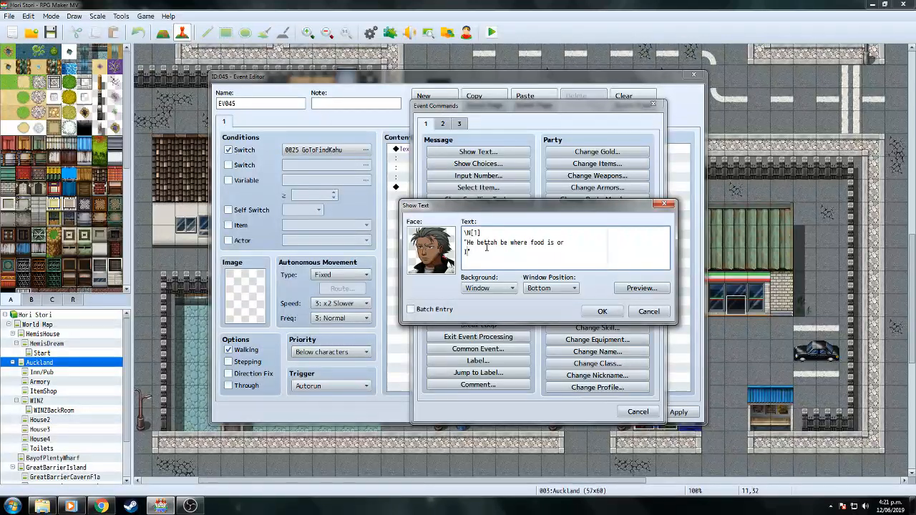
type("ll eat dacunt myself.")
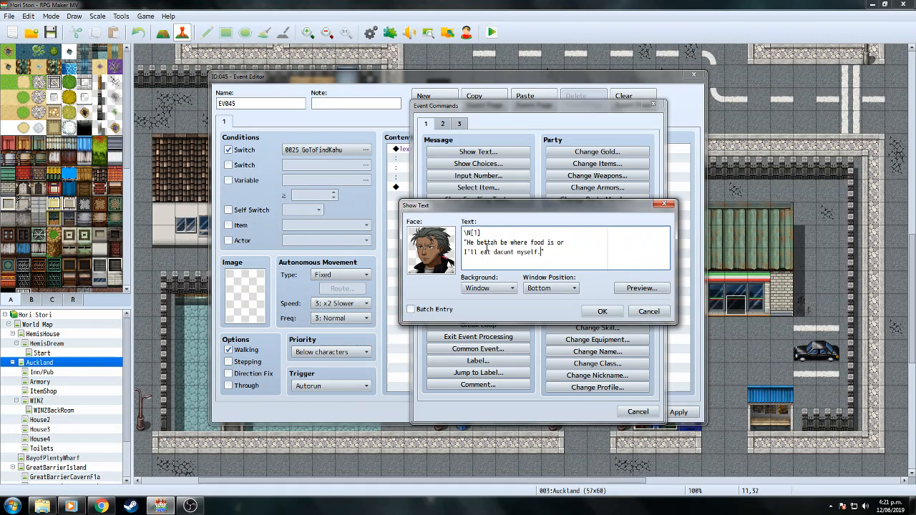
left_click(501, 252)
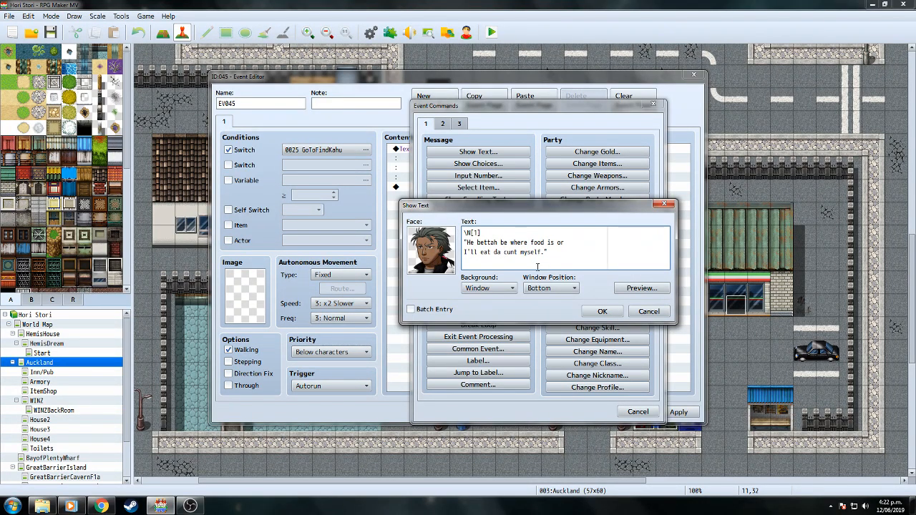
left_click(602, 311)
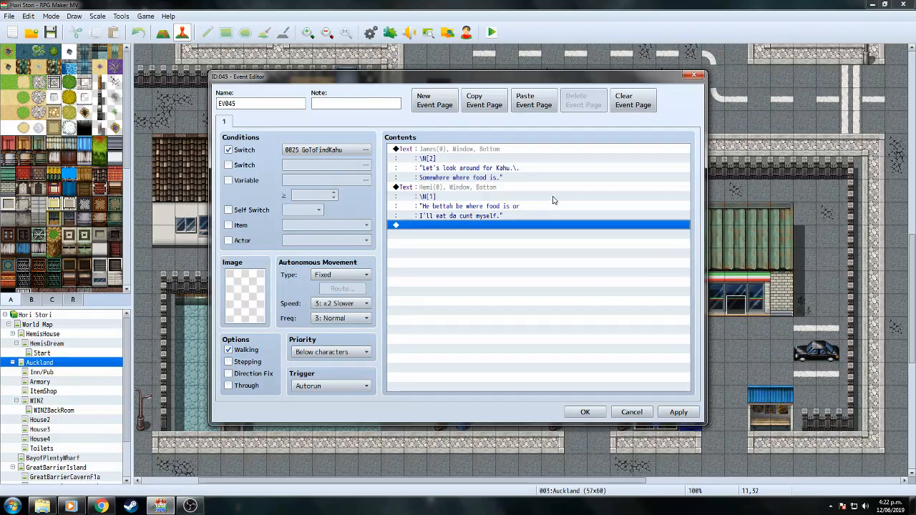
Add a Control Self Switch command turning self switch A ON.
double_click(508, 226)
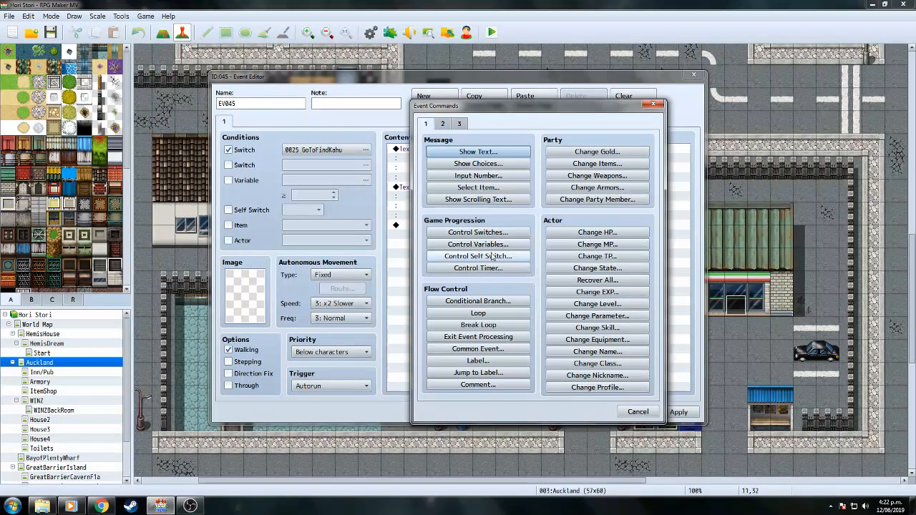
left_click(479, 257)
left_click(523, 298)
Add an empty page 2 gated by self switch A and save the event.
left_click(434, 100)
left_click(228, 210)
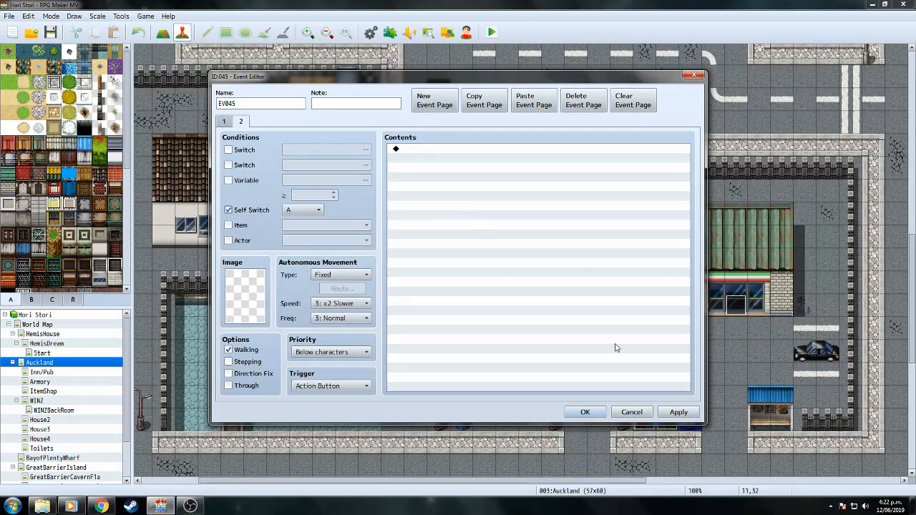
left_click(585, 412)
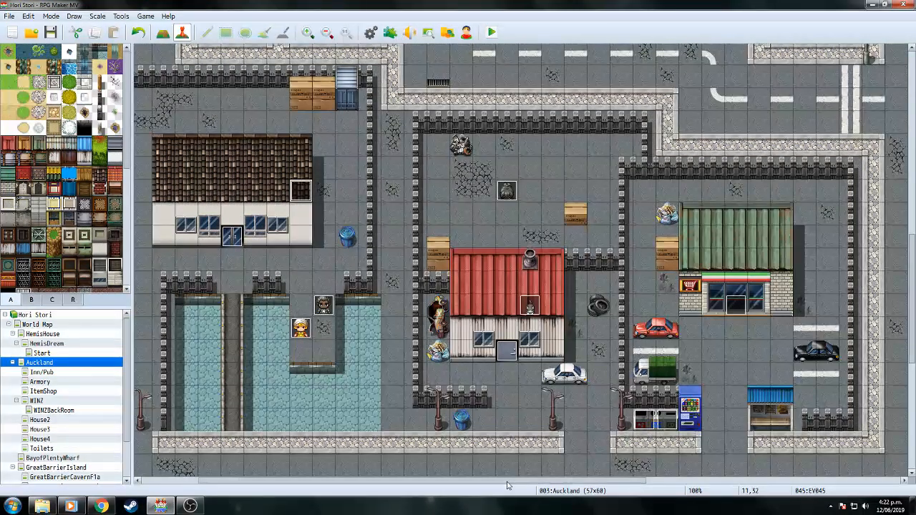
Open the Inn/Pub map from the map tree.
left_click_drag(507, 483, 594, 483)
left_click_drag(914, 269, 915, 160)
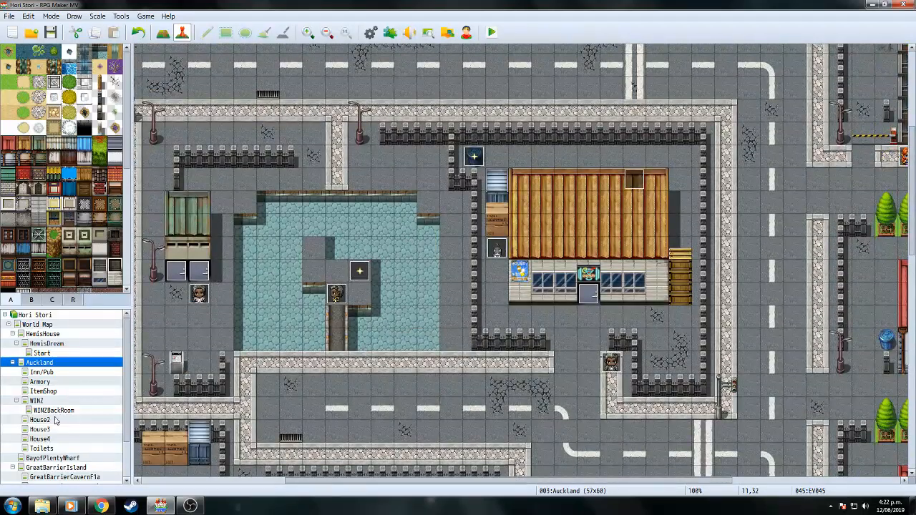
left_click(44, 375)
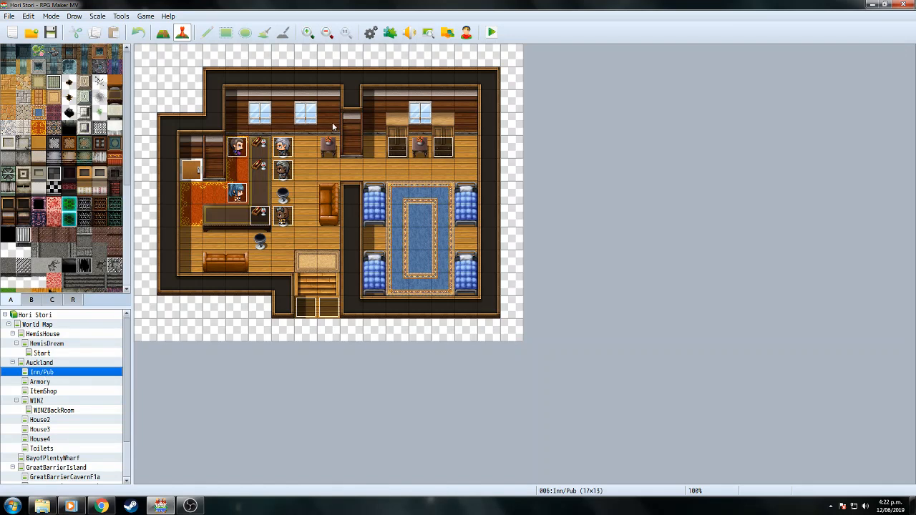
Create a new event at the bar conditioned on the GoToFindKahu switch, with a placeholder sprite.
double_click(287, 200)
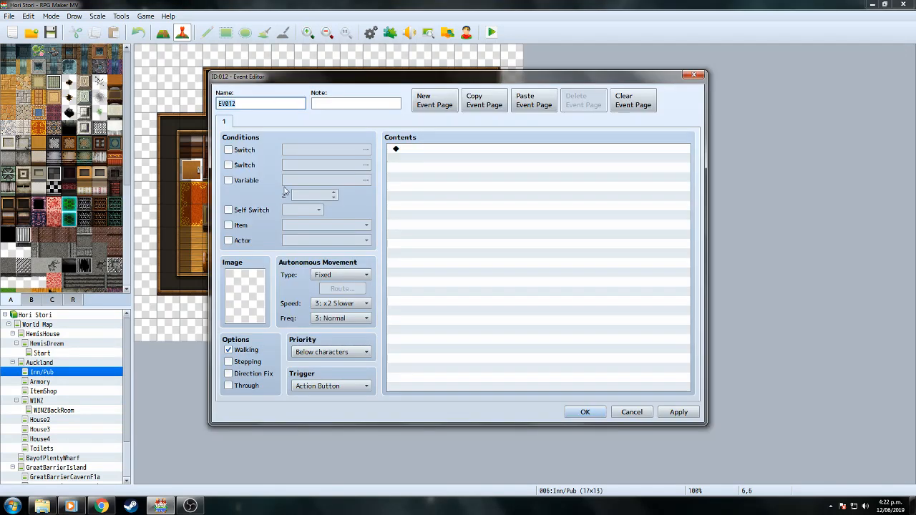
left_click(228, 149)
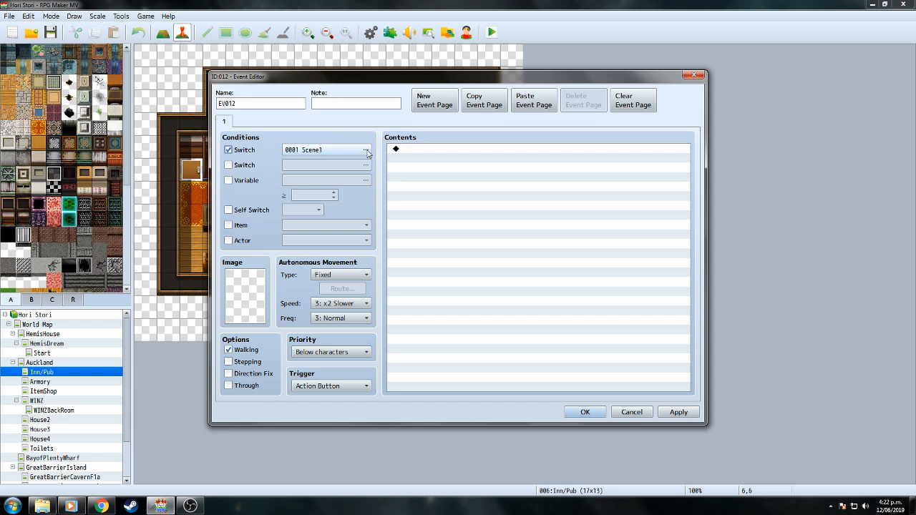
left_click(366, 150)
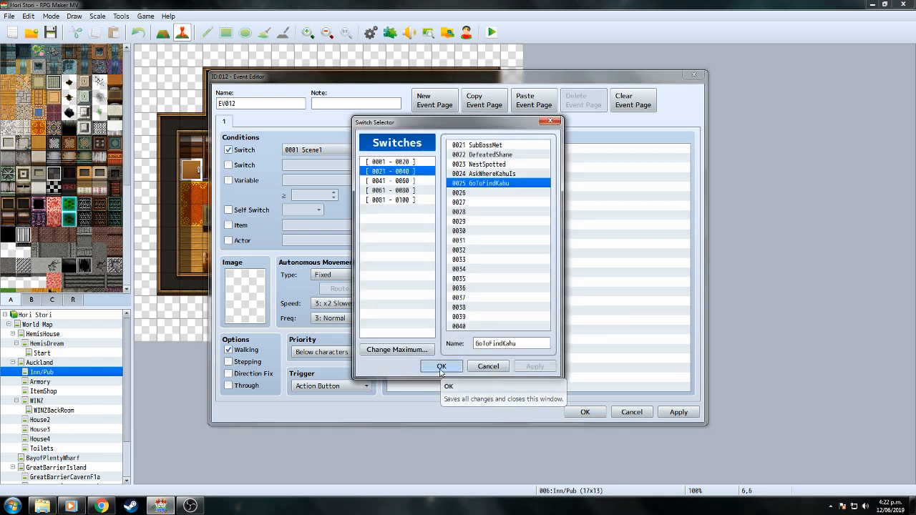
left_click(441, 366)
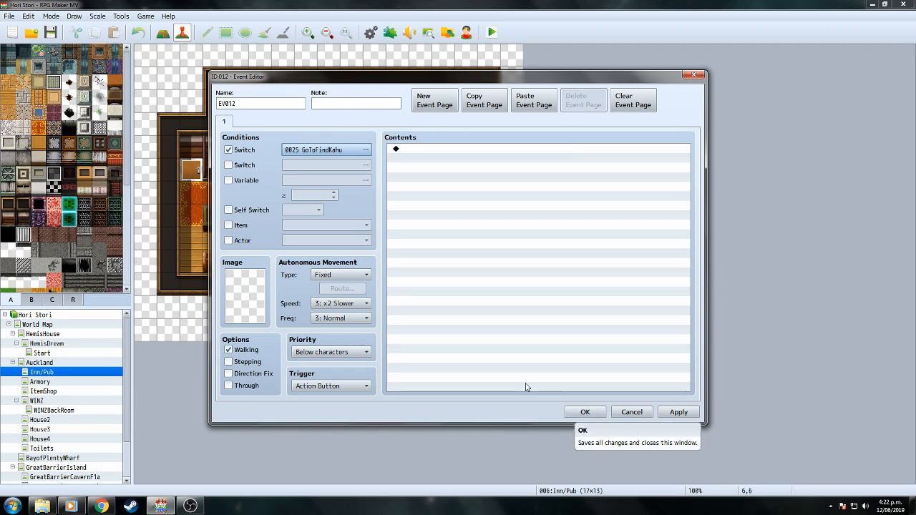
double_click(256, 302)
mouse_move(383, 184)
left_mouse_down()
mouse_move(395, 269)
mouse_move(392, 199)
left_mouse_up()
left_click(558, 351)
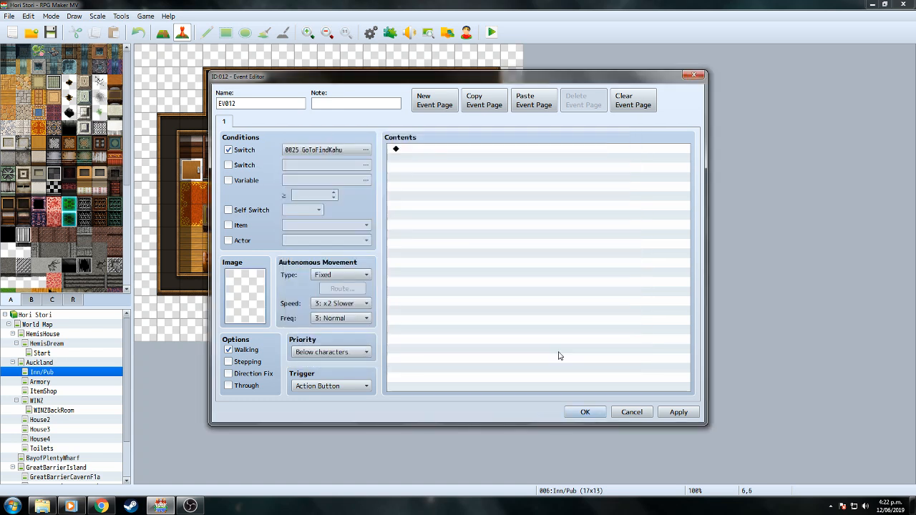
left_click(586, 412)
Look up which character sprite Kahu's existing event on the WINZBackRoom map uses.
left_click(44, 410)
double_click(329, 170)
double_click(252, 305)
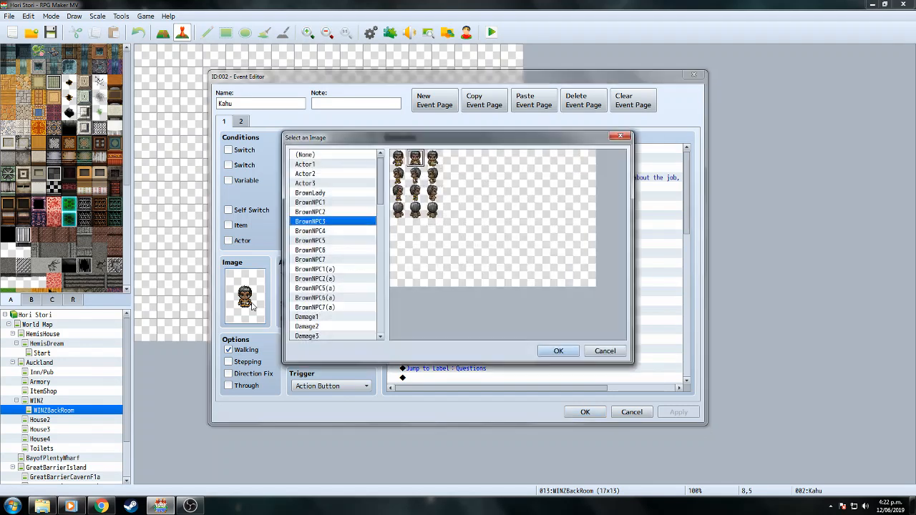
left_click(604, 350)
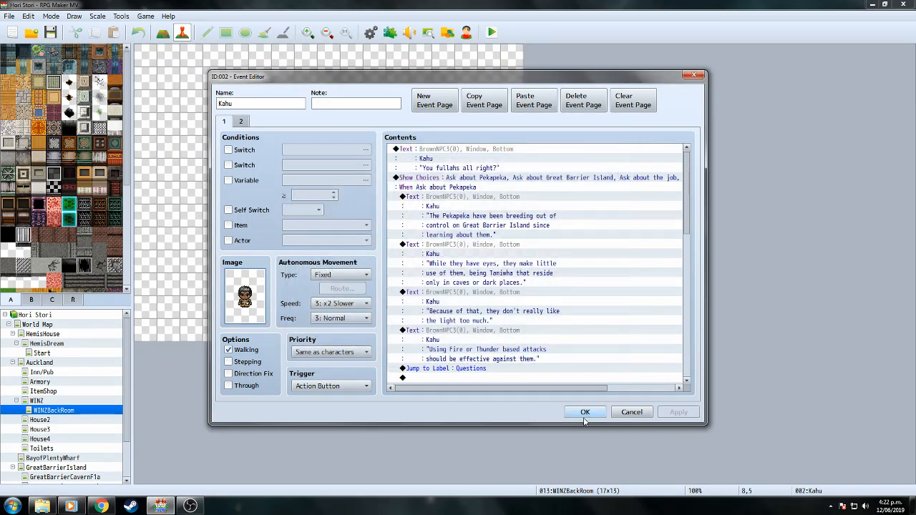
left_click(585, 413)
Give the new Inn/Pub event Kahu's BrownNPC3 character sprite and save it.
left_click(54, 373)
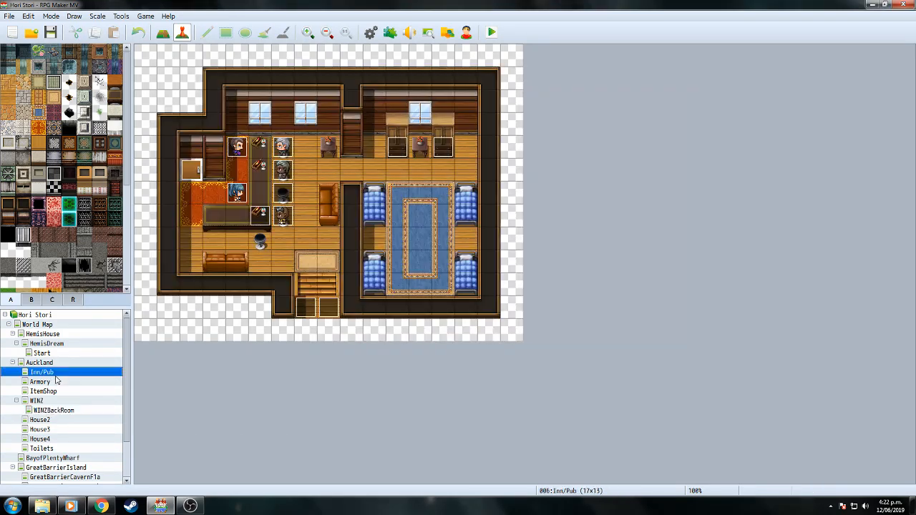
double_click(285, 192)
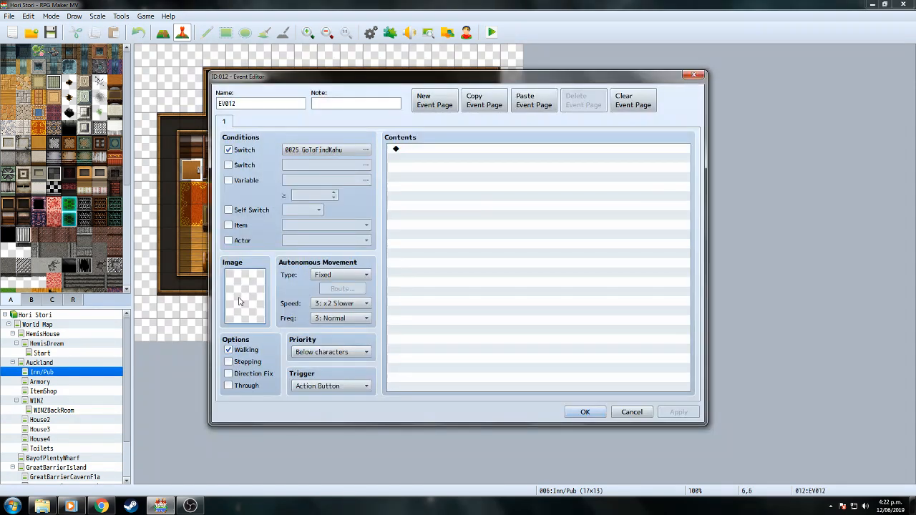
double_click(244, 300)
left_click(336, 222)
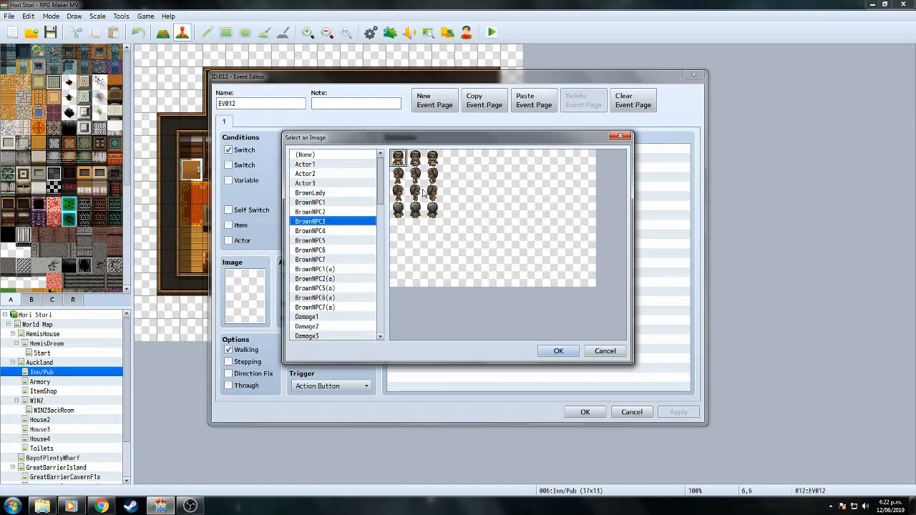
double_click(419, 180)
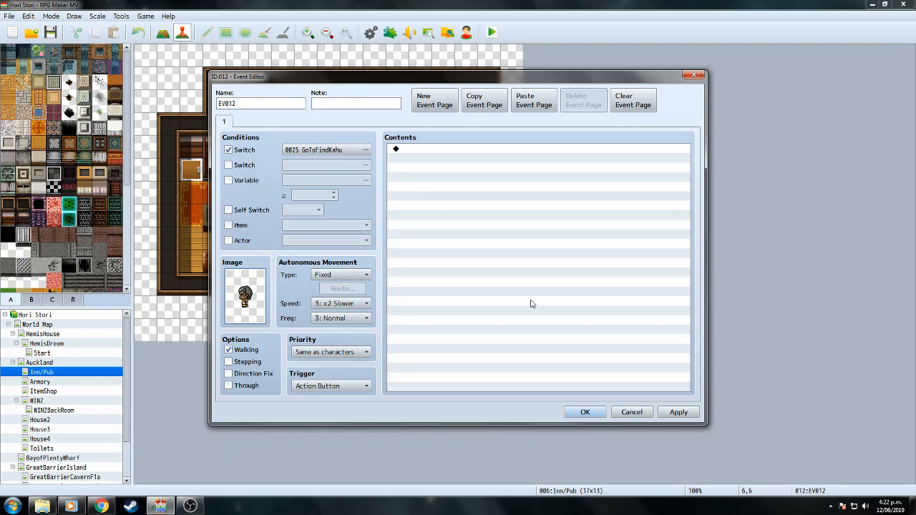
left_click(574, 412)
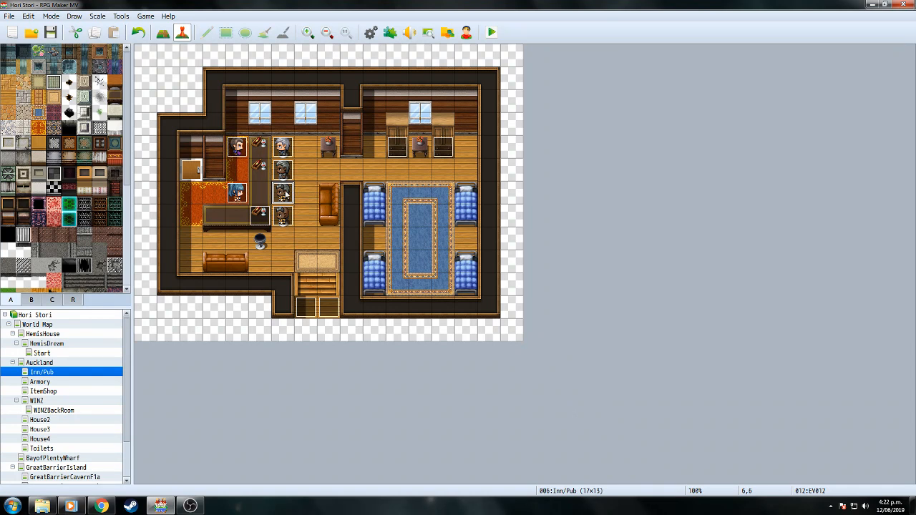
Add a BrownNPC3-face message to EV012: "Aw chea,\. you boys back already?", previewed before saving.
double_click(285, 194)
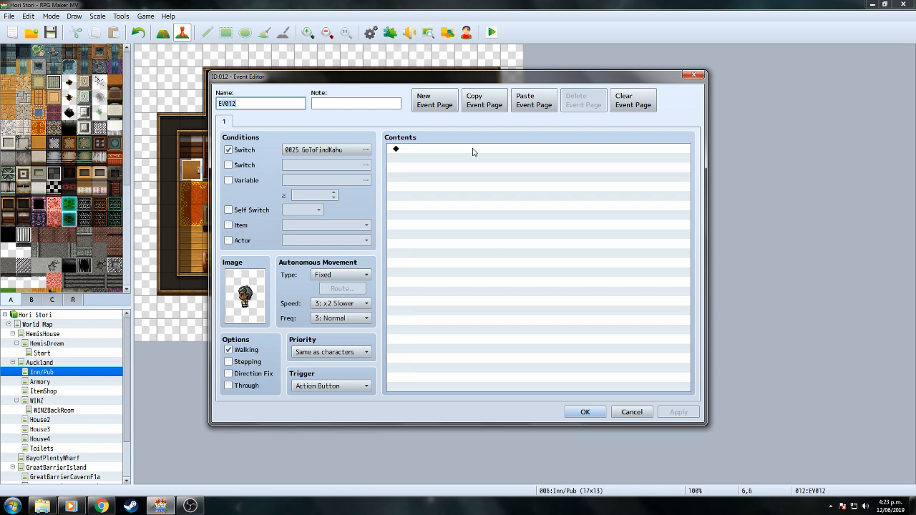
double_click(472, 152)
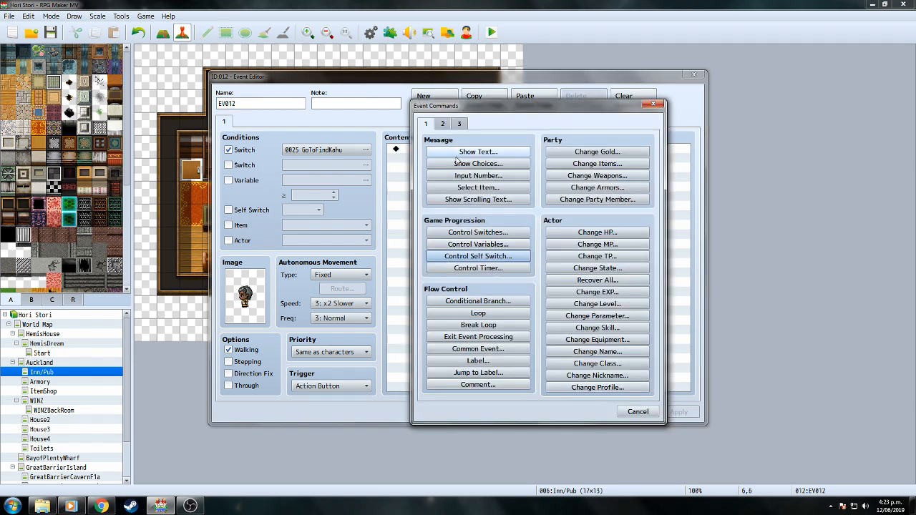
double_click(433, 238)
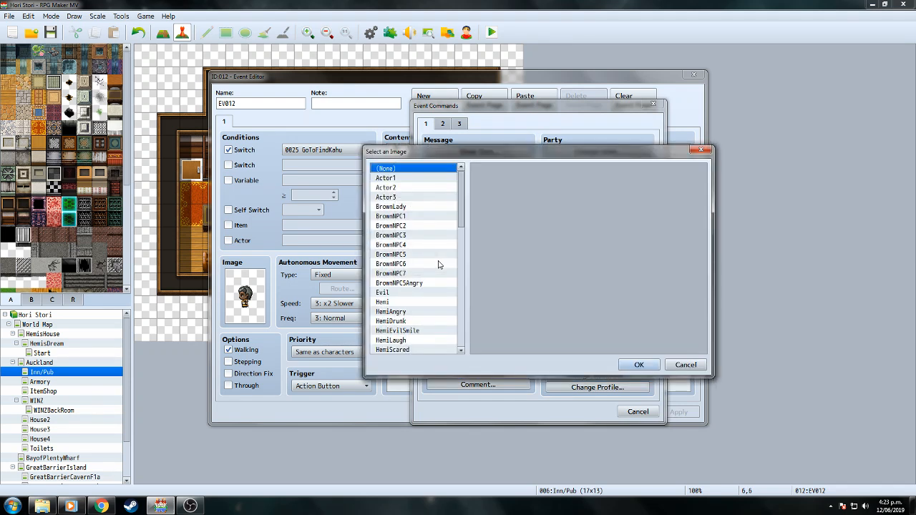
left_click(414, 236)
left_click(639, 365)
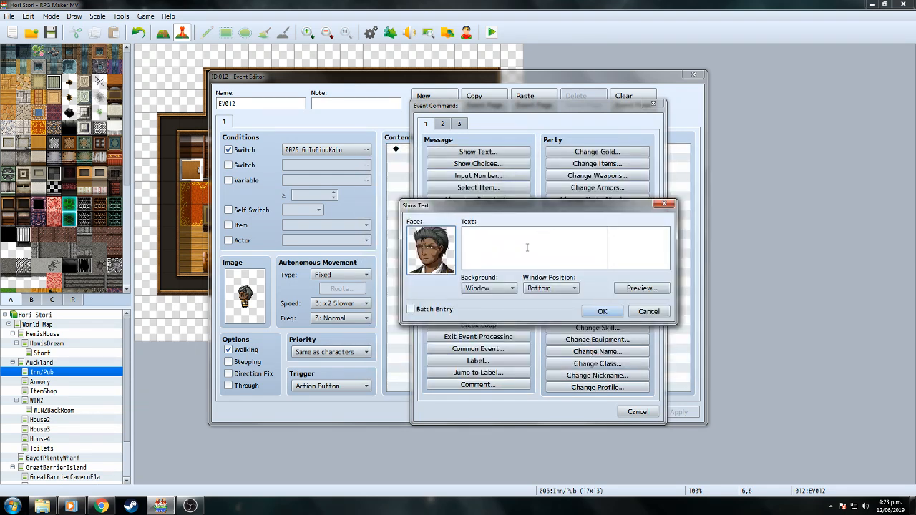
type("Kahu")
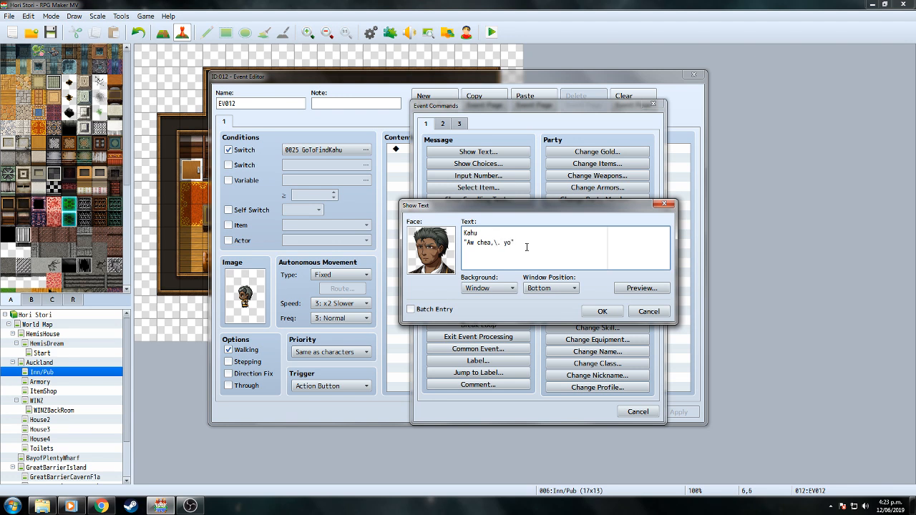
type("back al")
left_click(635, 289)
left_click(707, 307)
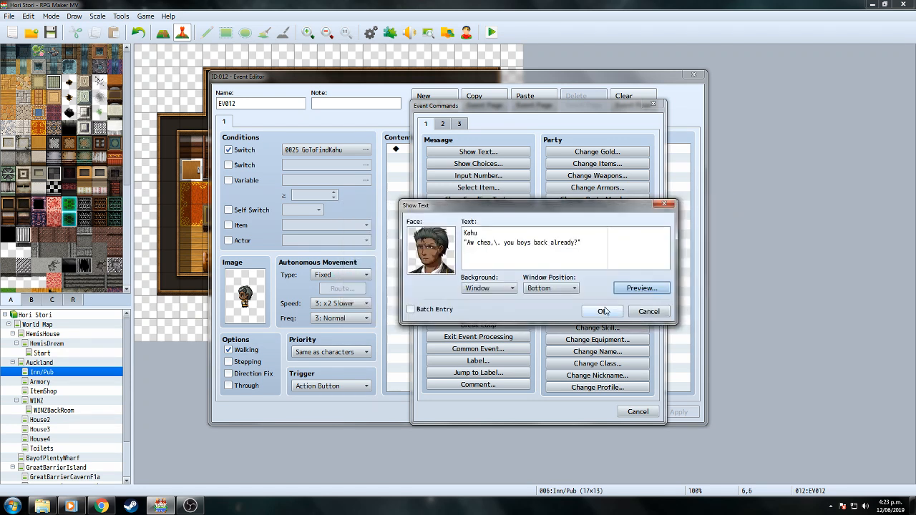
left_click(620, 307)
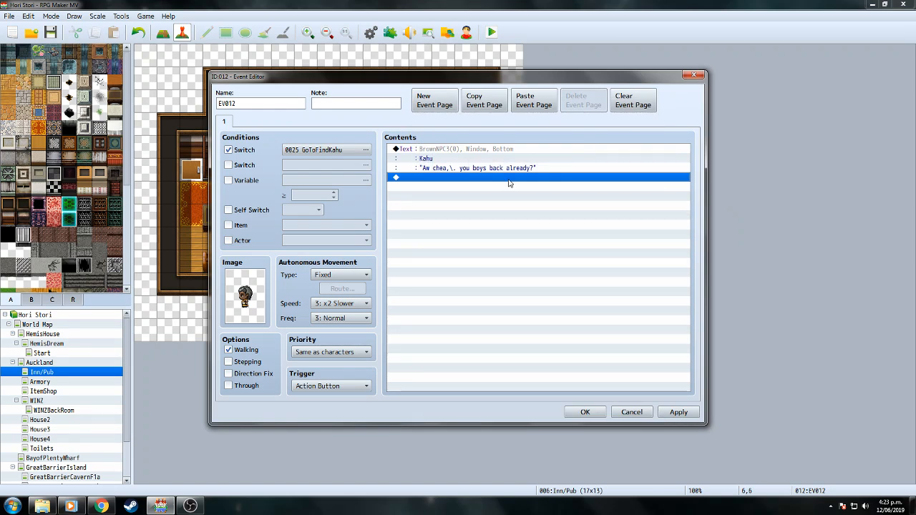
Add Hemi's reply with his face: \N[1] "Wea my fucken' munny cunt.".
double_click(508, 178)
left_click(447, 152)
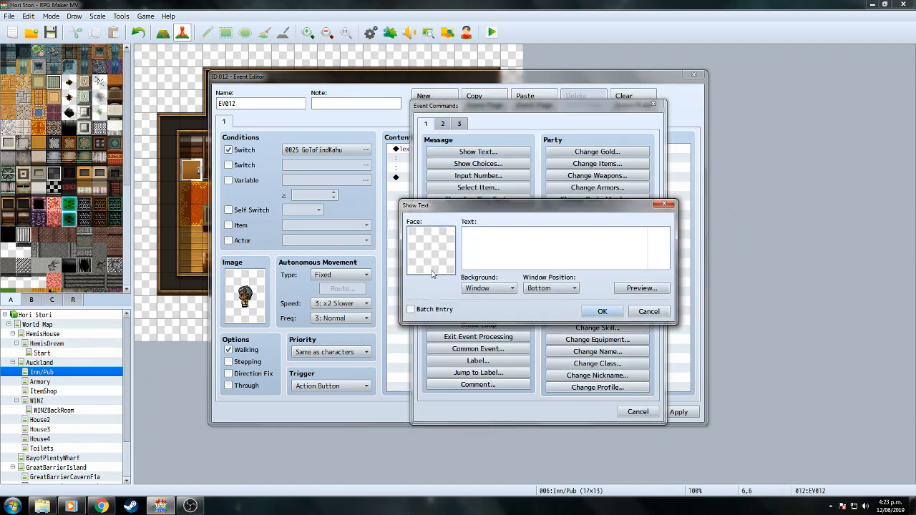
double_click(432, 275)
left_click(390, 301)
double_click(509, 192)
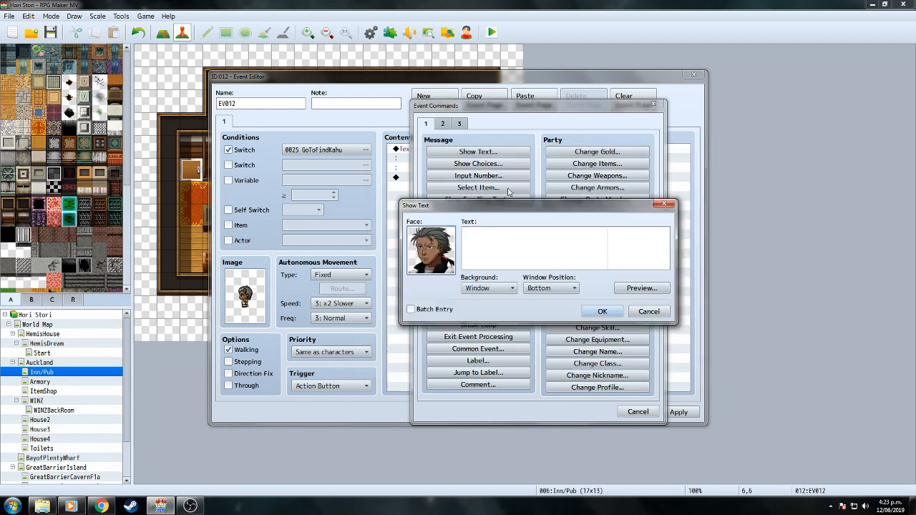
type("\\N[1] \"")
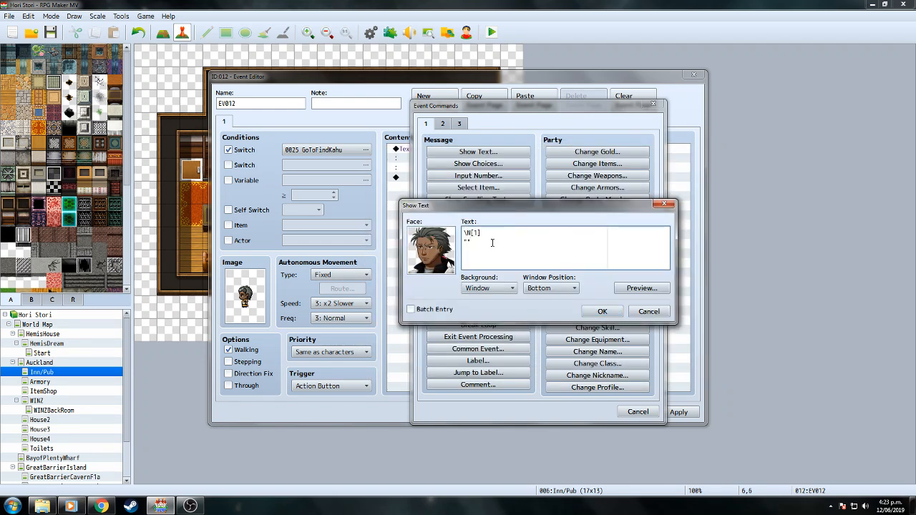
type("Wea my funny cunt.")
left_click(491, 243)
type("fucken' munny cunt.")
left_click(601, 312)
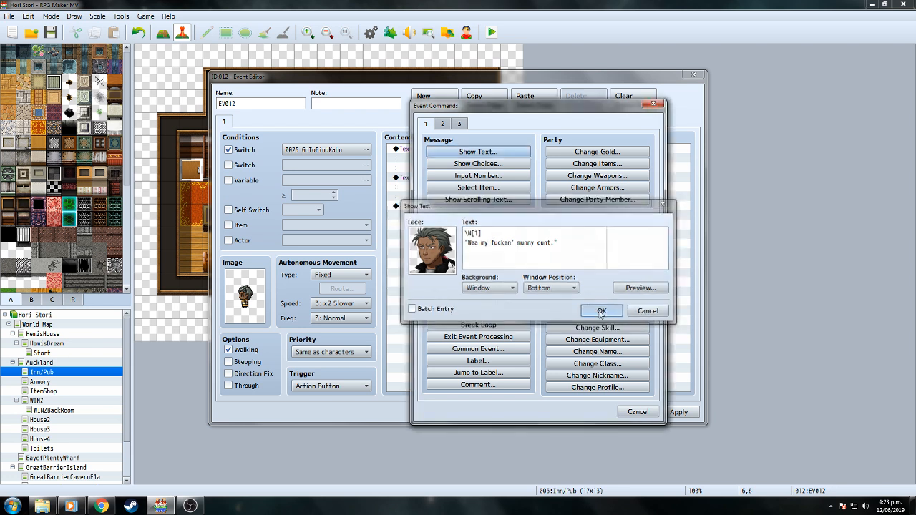
Add a 30-frame Wait command after Hemi's reply.
double_click(459, 207)
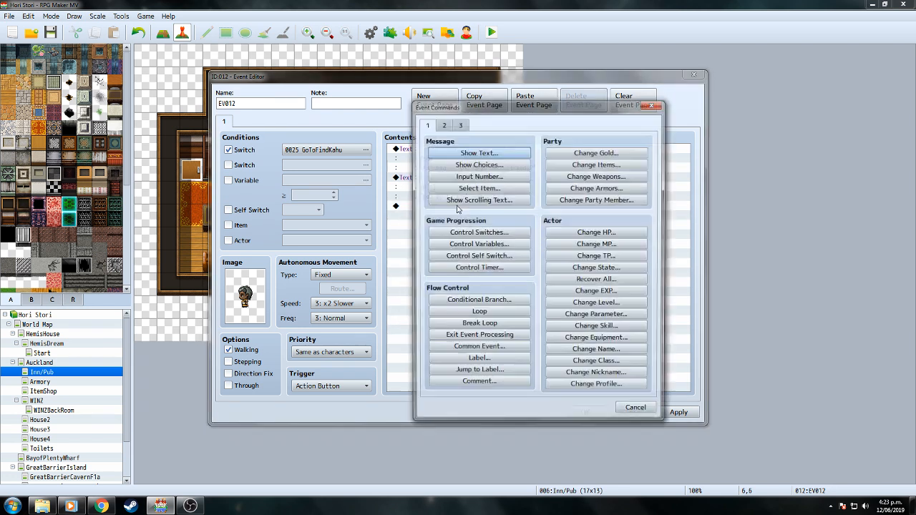
left_click(442, 123)
left_click(597, 152)
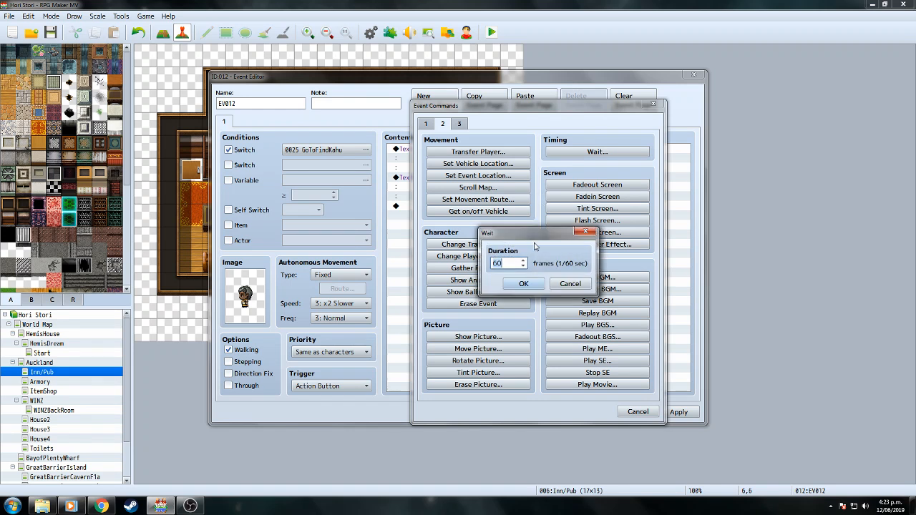
type("30")
left_click(520, 283)
Add a Sweat balloon icon over this event.
double_click(453, 215)
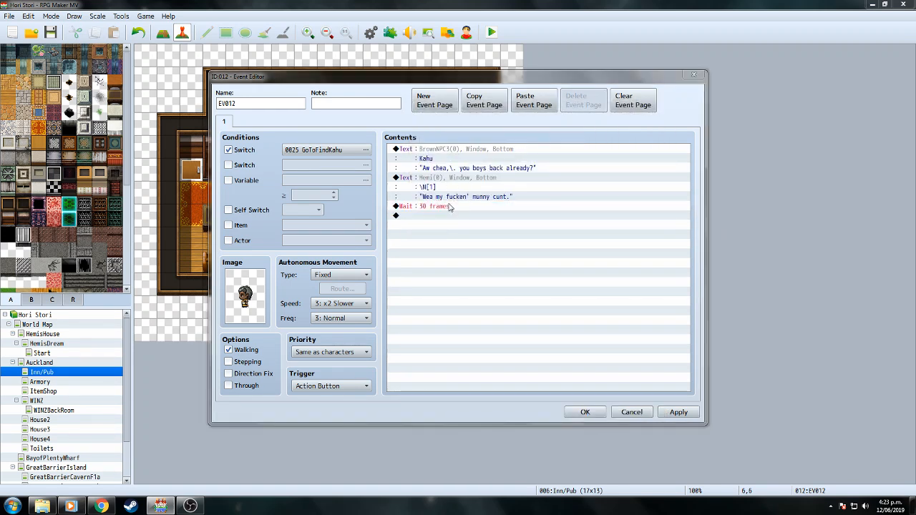
left_click(478, 292)
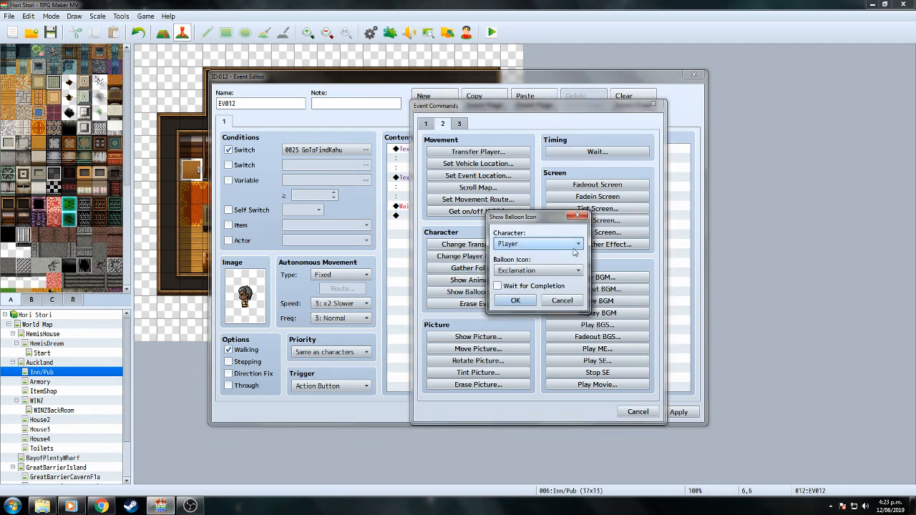
left_click(579, 244)
left_click(513, 267)
left_click(540, 270)
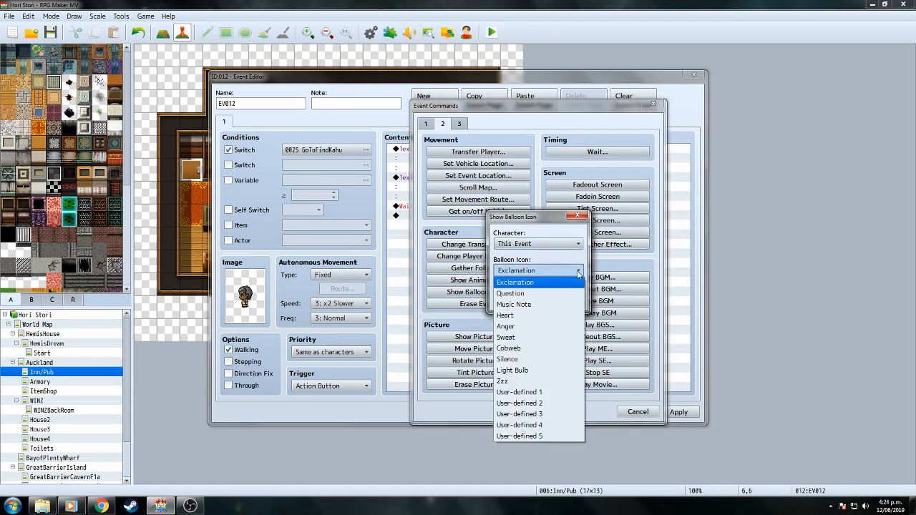
left_click(505, 337)
left_click(516, 302)
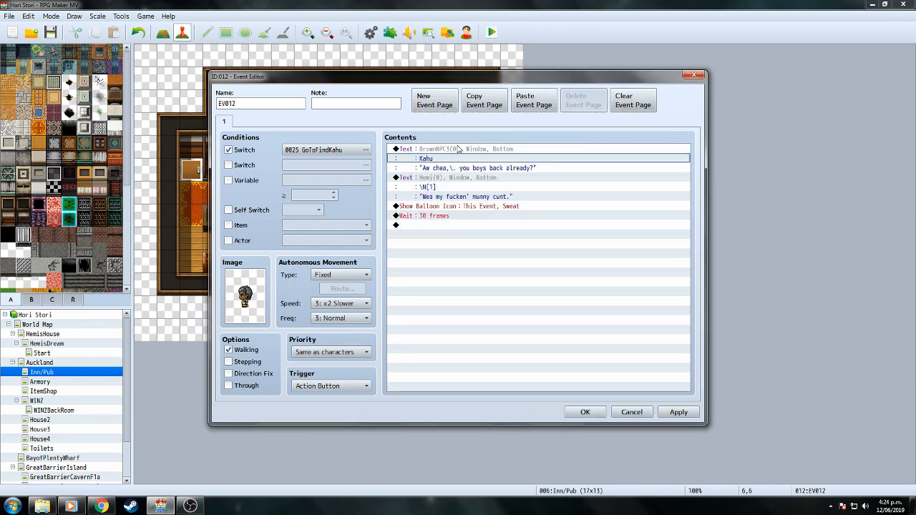
Copy Kahu's greeting message command.
left_click(458, 152)
right_click(458, 152)
left_click(467, 194)
Paste a duplicate of Kahu's greeting at the end of the command list.
left_click(441, 226)
right_click(440, 226)
left_click(460, 279)
left_click(461, 229)
right_click(462, 230)
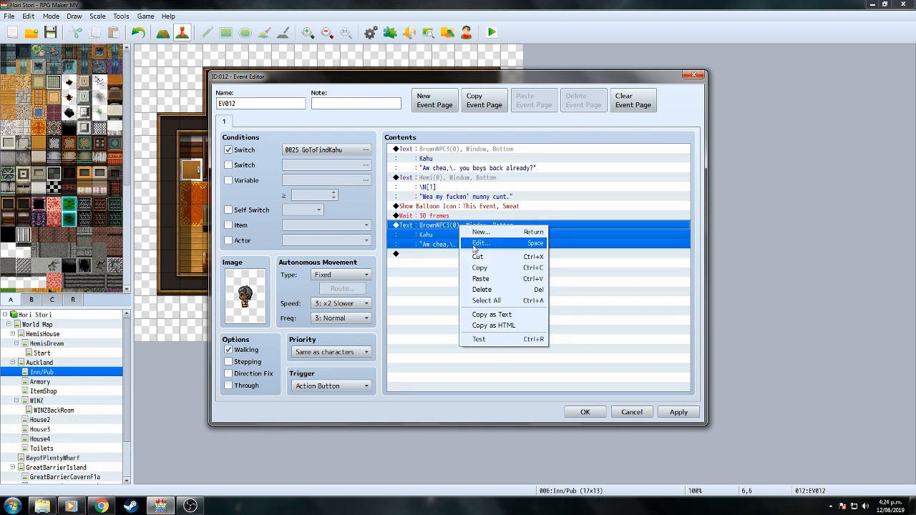
left_click(472, 245)
Rewrite the duplicate as Kahu's apology "Ah yeah, \.sorry about that... back so soon.".
left_click_drag(468, 243, 577, 243)
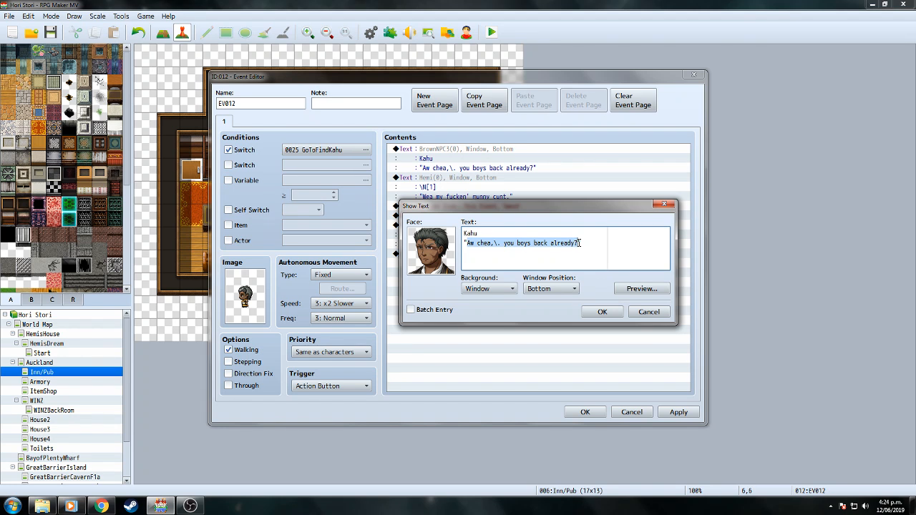
type("Ah yes, sorry about that. I")
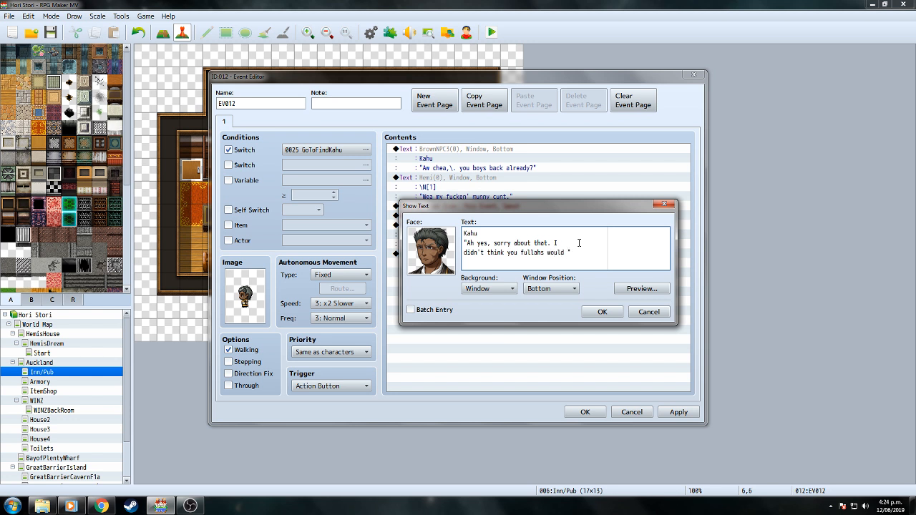
key("Return")
left_click(487, 242)
key("BackSpace")
type("eh")
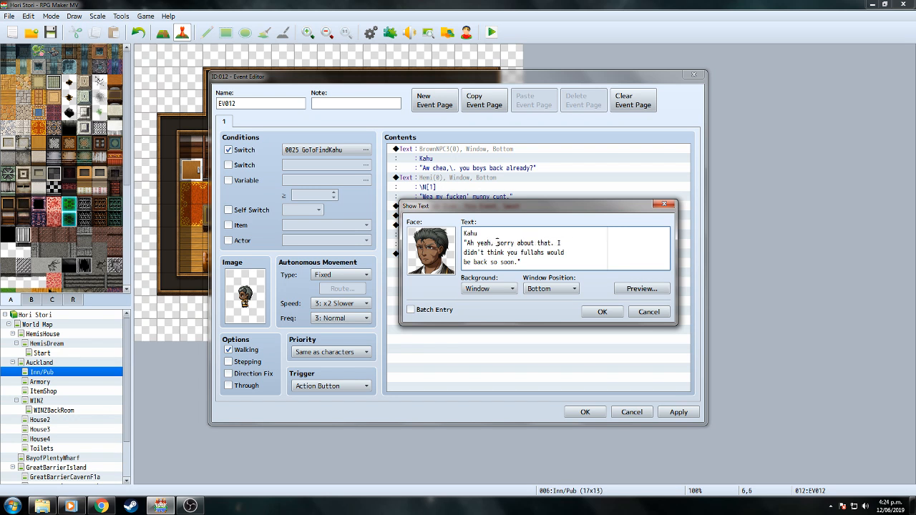
type("\\.")
left_click(601, 312)
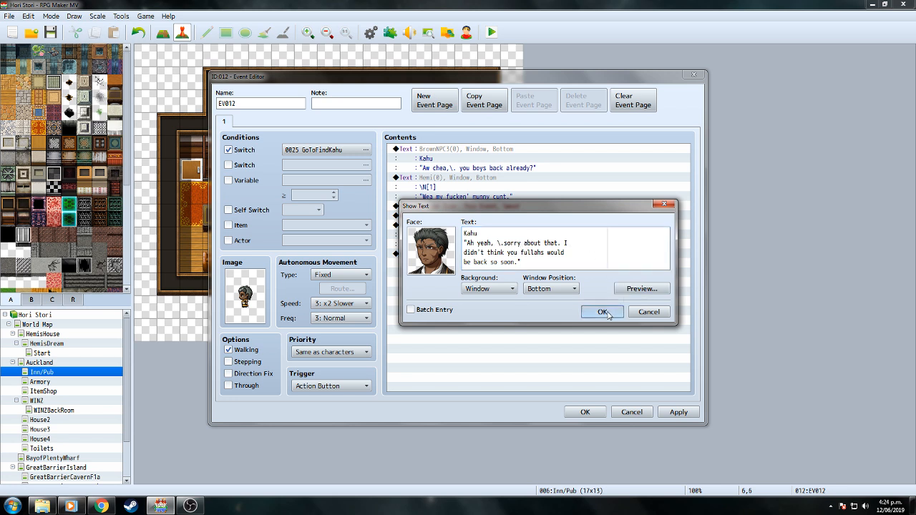
left_click(584, 286)
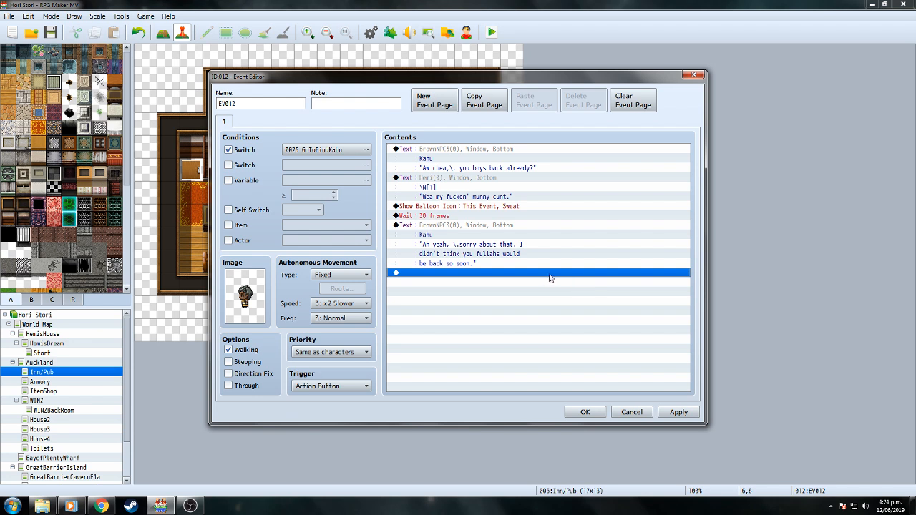
double_click(550, 277)
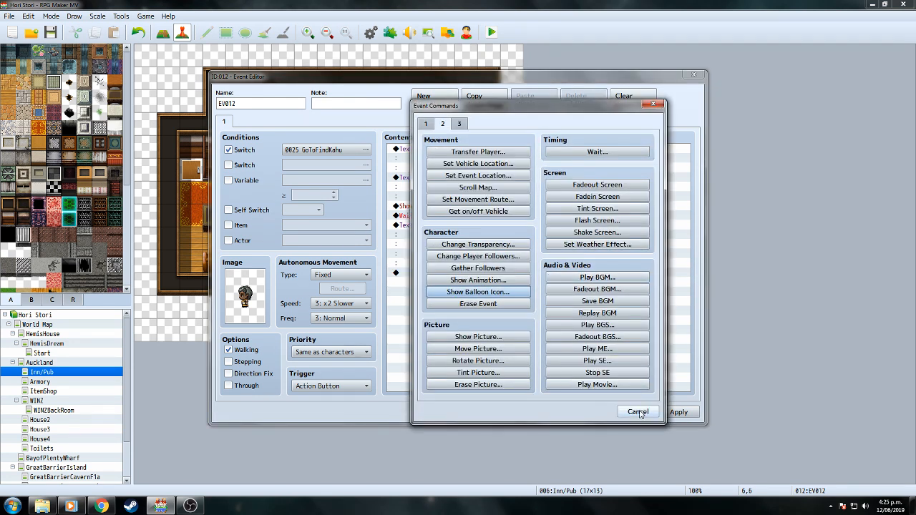
Duplicate Kahu's apology message at the end of the command list.
left_click(636, 411)
left_click(469, 228)
right_click(469, 227)
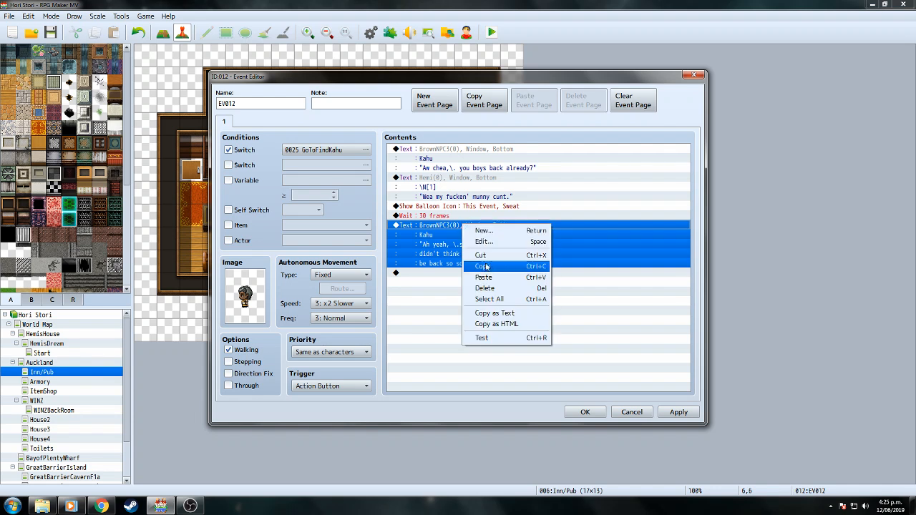
left_click(472, 267)
left_click(467, 275)
right_click(468, 275)
left_click(500, 325)
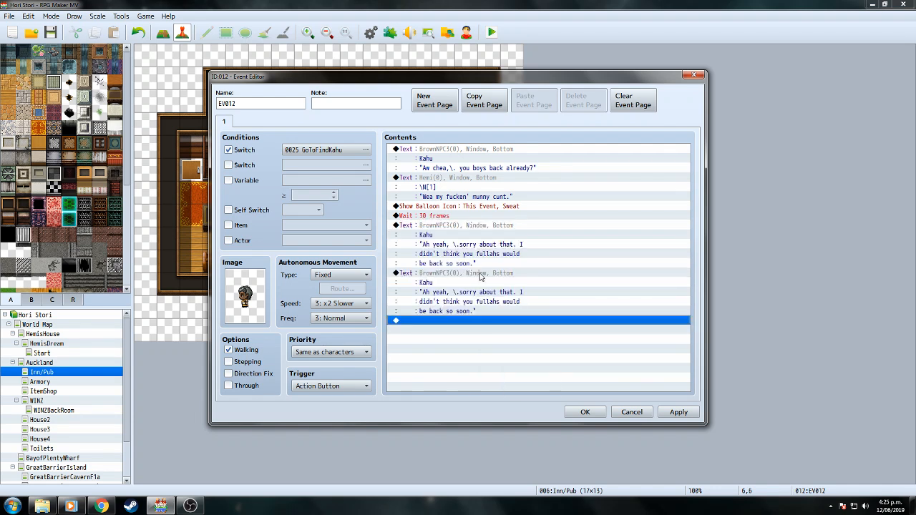
right_click(479, 273)
left_click(501, 289)
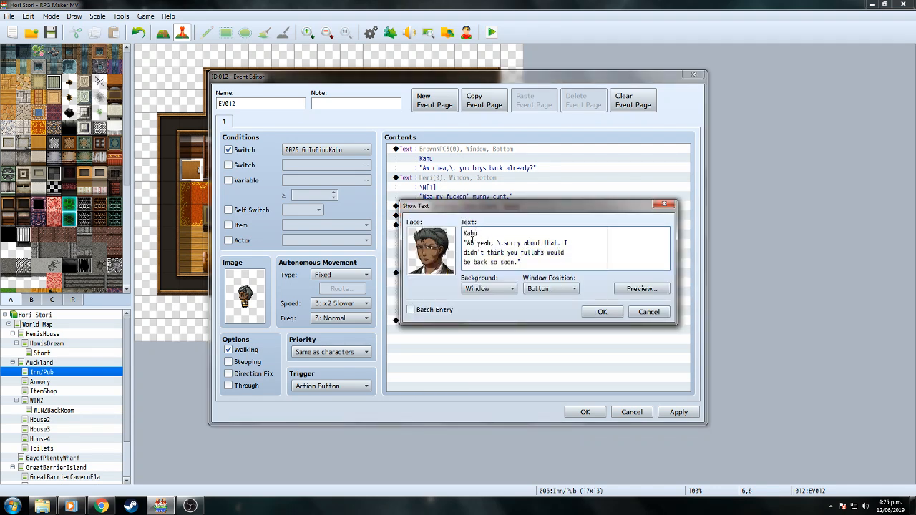
Rewrite the copy as "I'm just having lunch right now, \.I'll meet you boys back at my office.".
left_click_drag(467, 244, 520, 262)
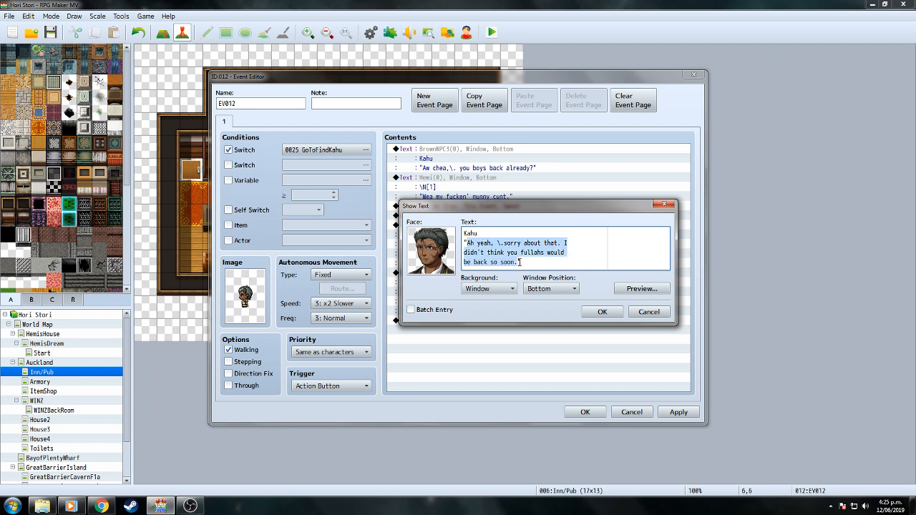
type("I'm just havin")
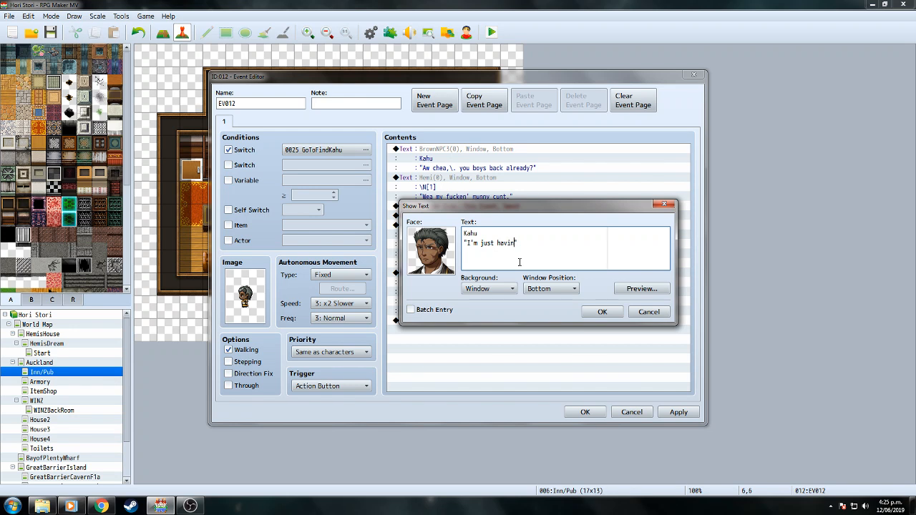
type("g lucnh")
key("BackSpace")
key("BackSpace")
type("nch right ")
type("now")
key("Return")
type(", I'll meet you boys back at my")
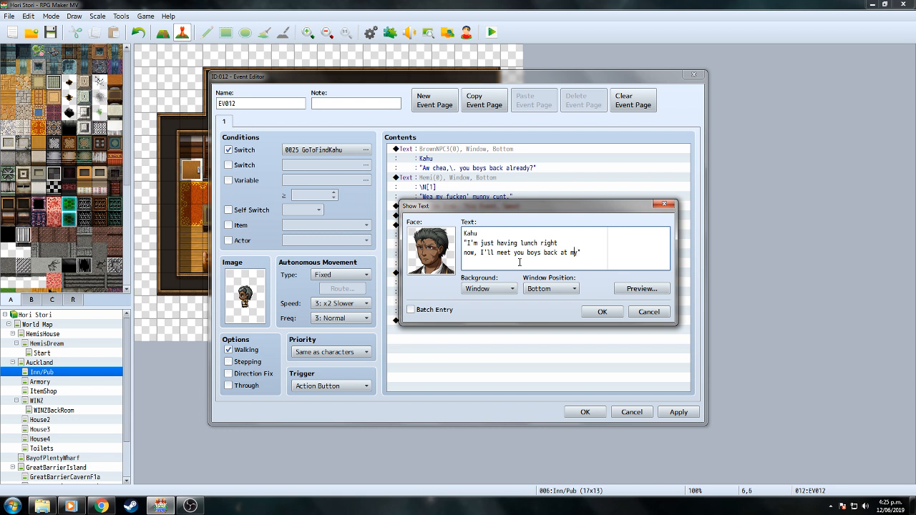
key("Return")
type("office")
type("\\.")
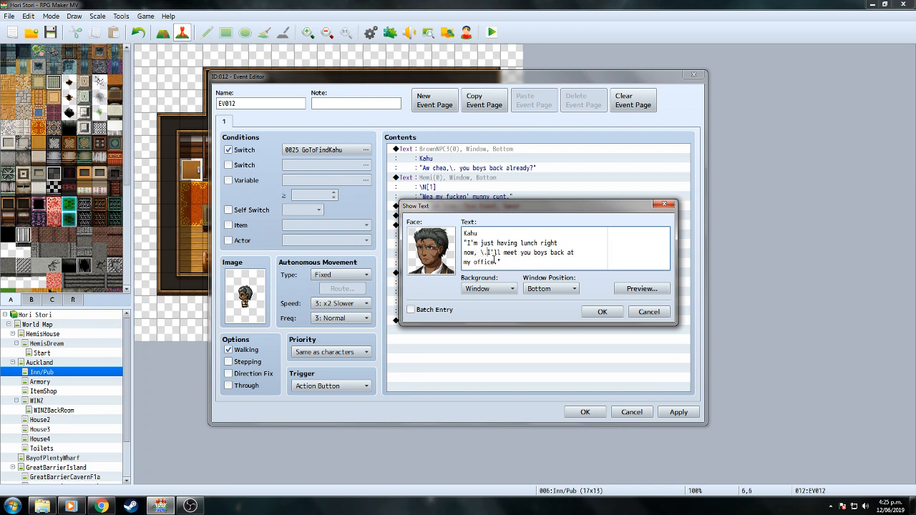
left_click(602, 311)
key("Return")
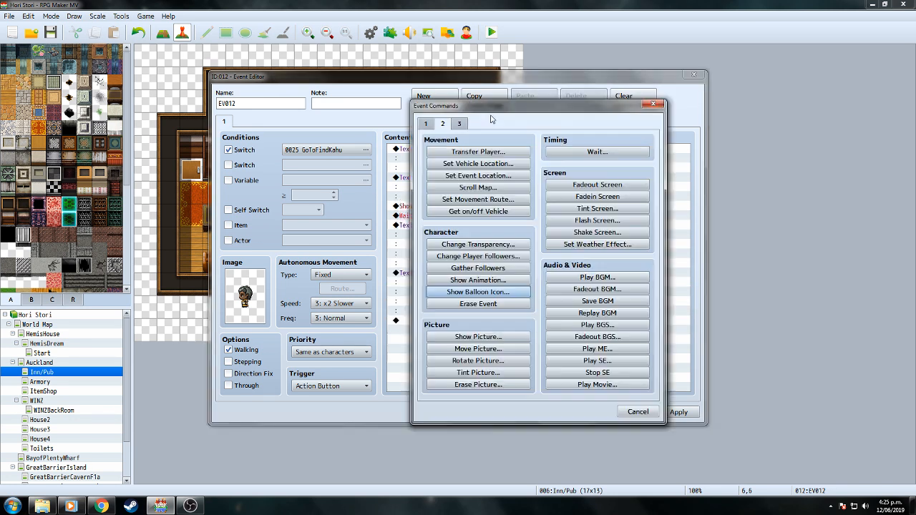
Add a Silence balloon icon over the player.
left_click(501, 295)
left_click(535, 270)
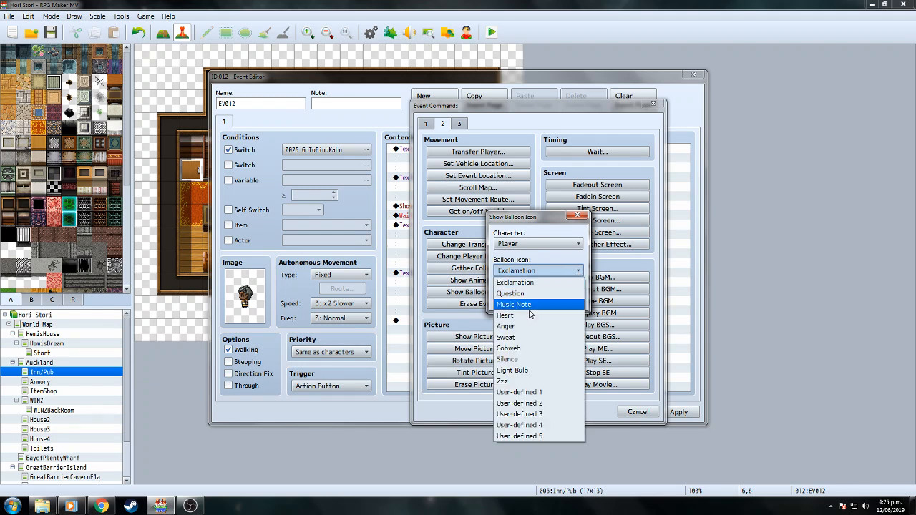
left_click(512, 358)
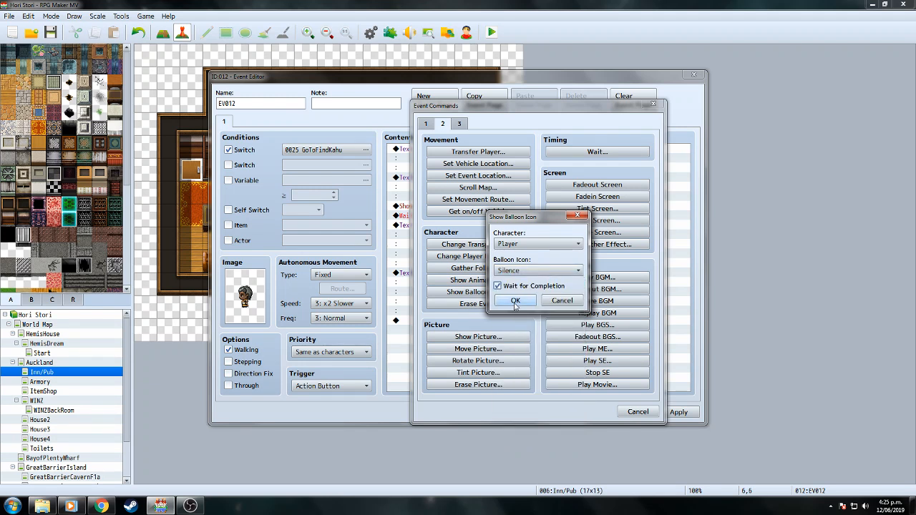
left_click(515, 301)
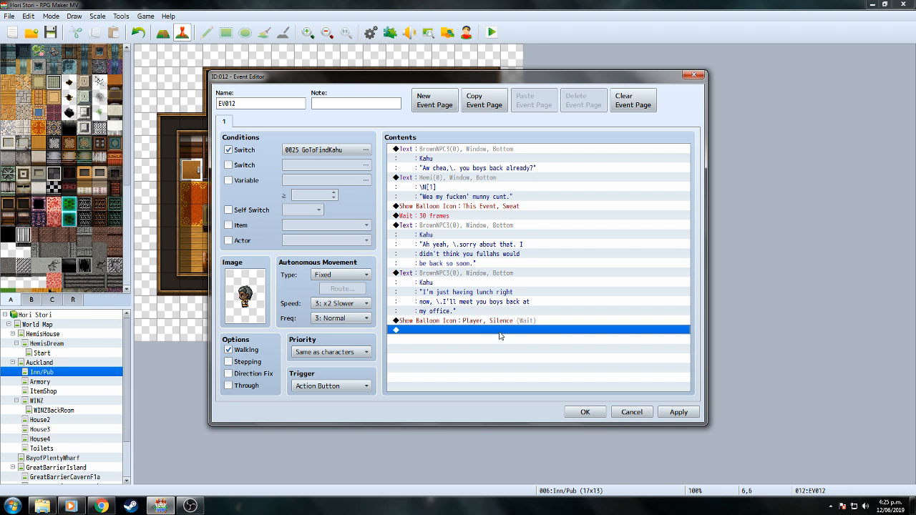
End page 1 with Control Self Switch A set to ON.
double_click(501, 334)
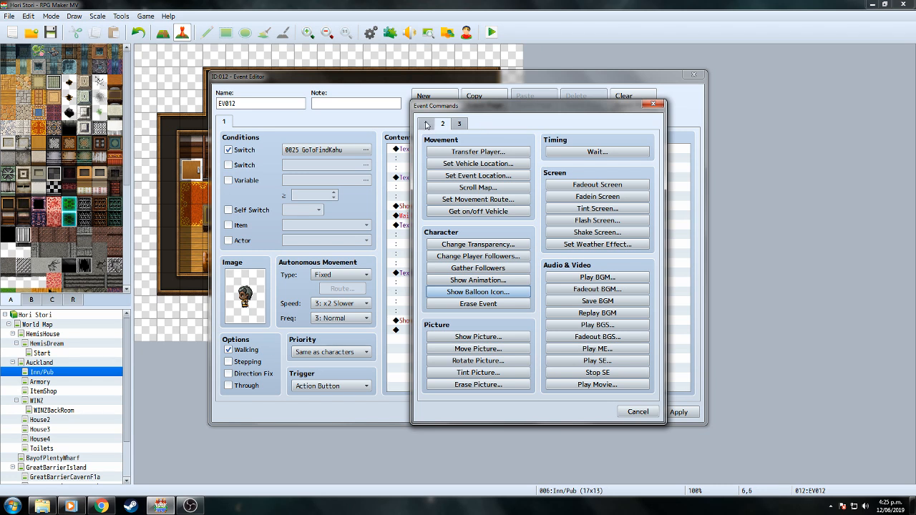
left_click(426, 126)
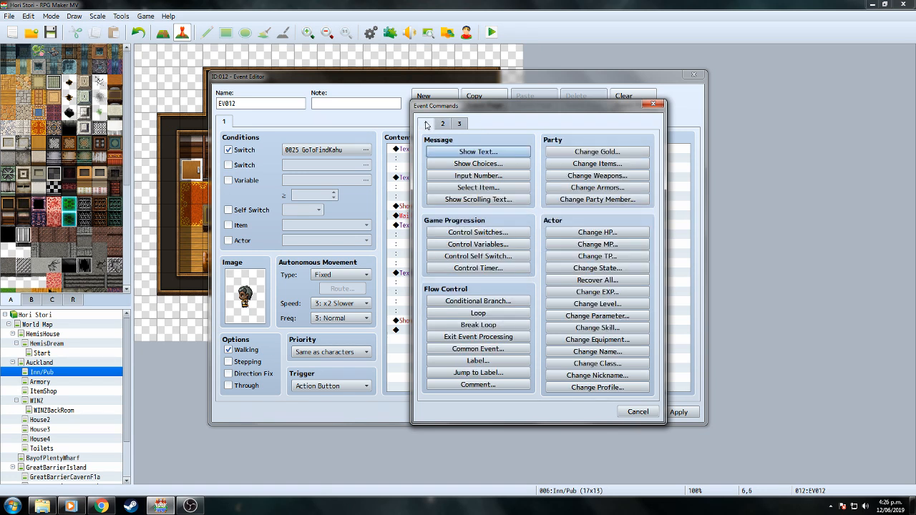
left_click(478, 256)
left_click(526, 300)
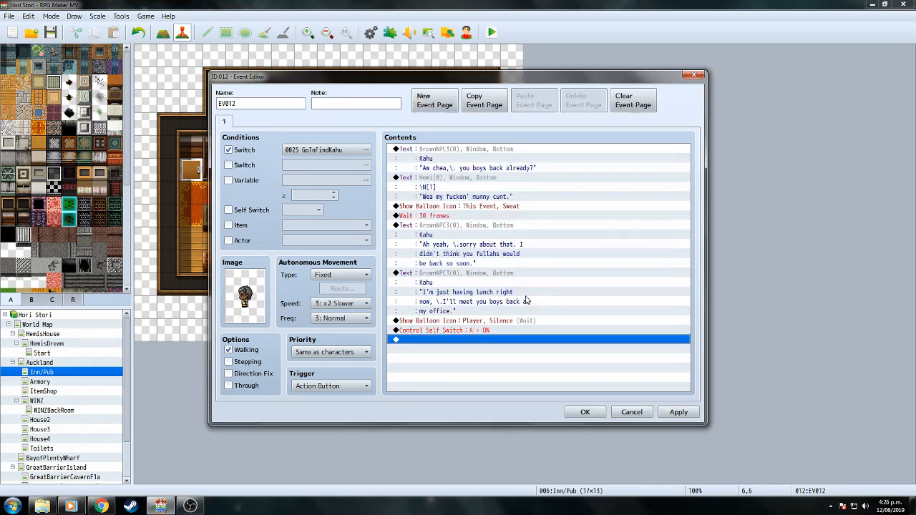
Copy the page to a new page 2 conditioned on Self Switch A instead of GoToFindKahu.
left_click(525, 104)
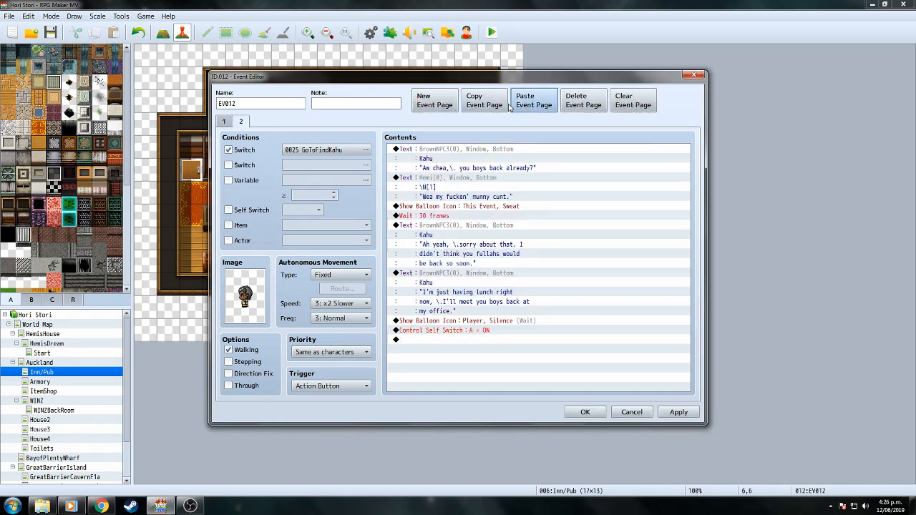
left_click(228, 150)
left_click(229, 209)
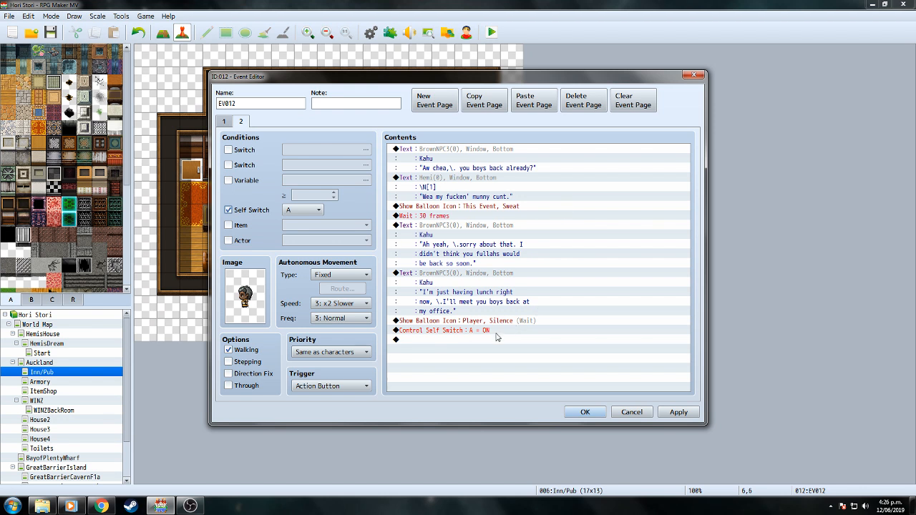
Delete every page 2 command except Kahu's greeting: self switch, balloons, wait, and other messages.
left_click(491, 331)
key("Delete")
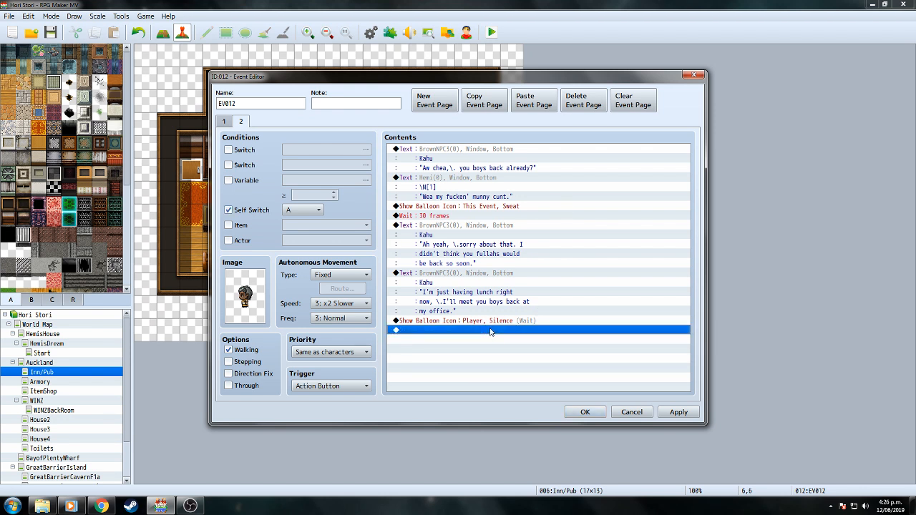
left_click(496, 321)
key("Delete")
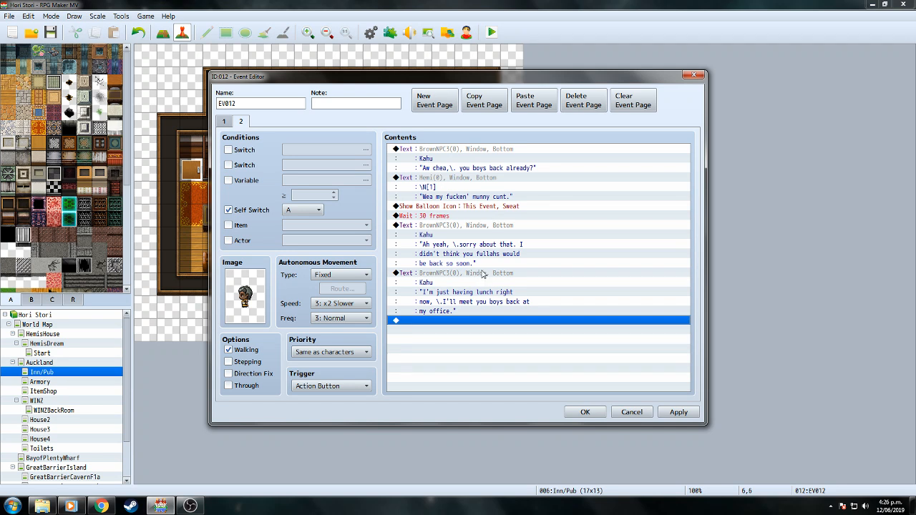
left_click(483, 274)
key("Delete")
left_click(491, 228)
key("Delete")
left_click(476, 216)
key("Delete")
left_click(476, 206)
key("Delete")
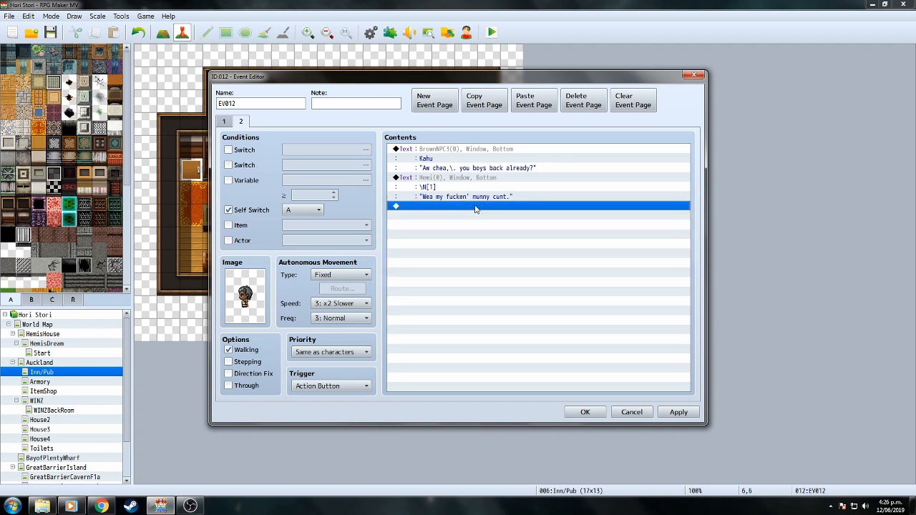
left_click(478, 178)
key("Delete")
Rewrite Kahu's page 2 message to say he'll meet them at his office after finishing his feed.
left_click(474, 149)
right_click(474, 149)
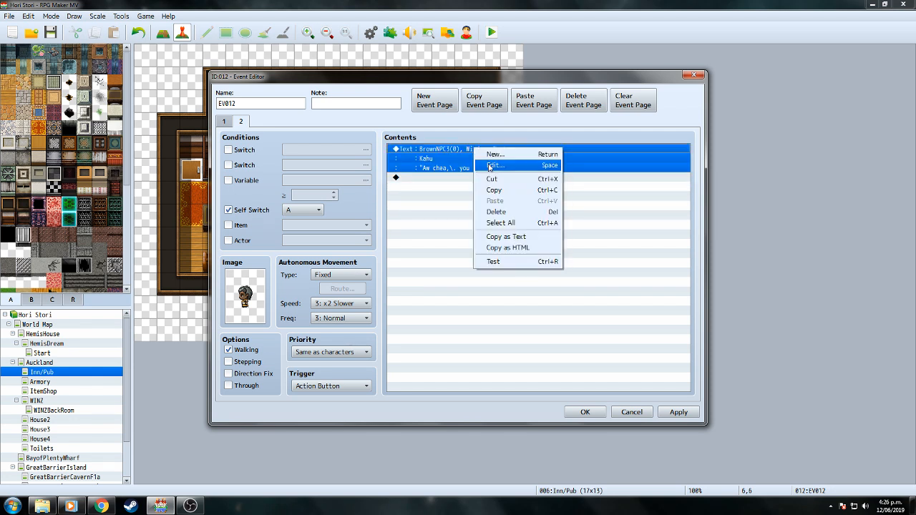
left_click(493, 165)
left_click_drag(467, 243, 580, 243)
type("I'll meet yo")
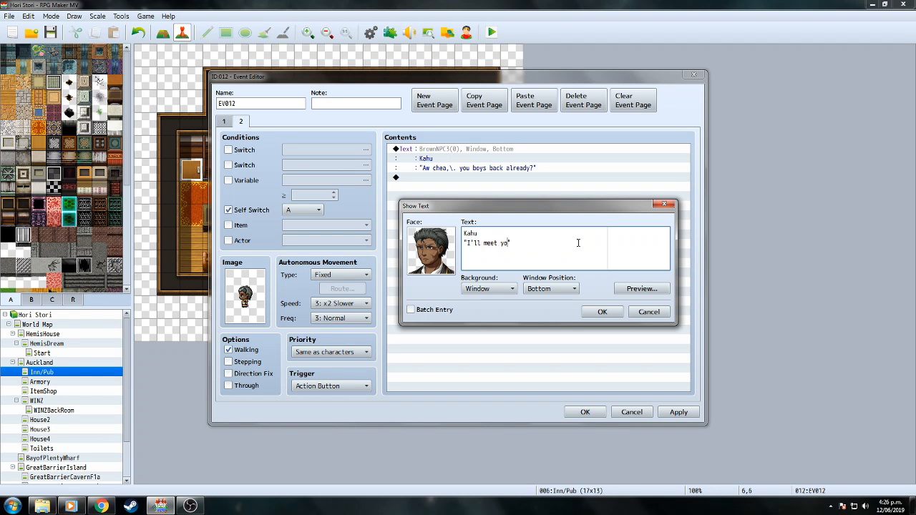
type("u boys ba")
type("ck at ")
type("my of")
type("fice.")
key("Delete")
type("Just finishing up")
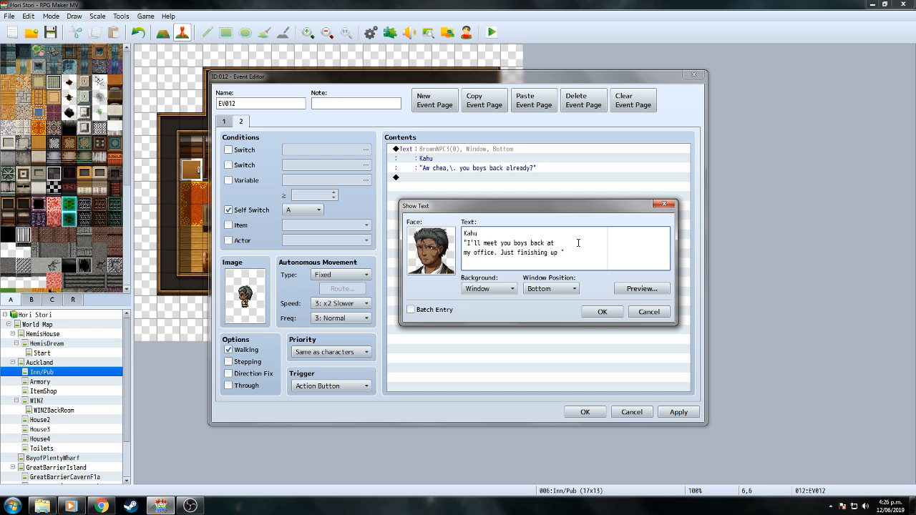
type("feed.\"")
left_click(602, 312)
double_click(471, 198)
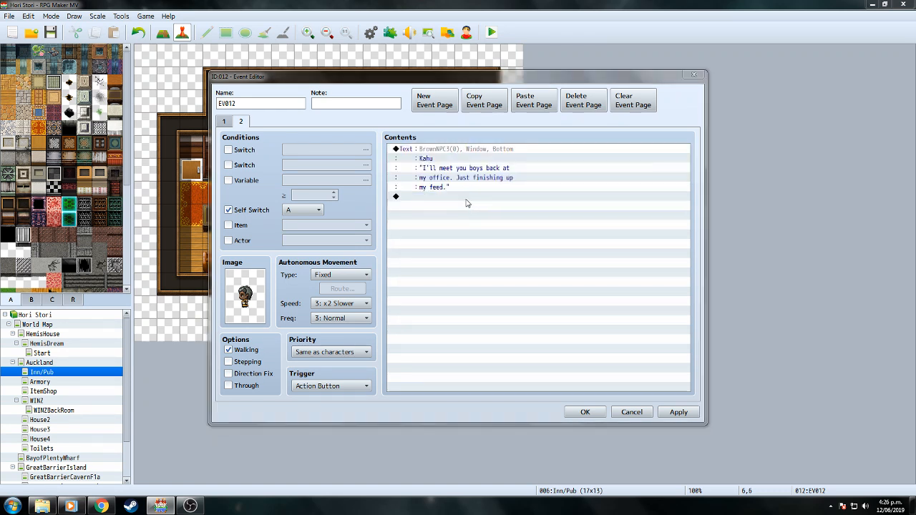
Add Hemi's face message on page 2: \N[1] "Fucken' hurry up ay.".
left_click(462, 153)
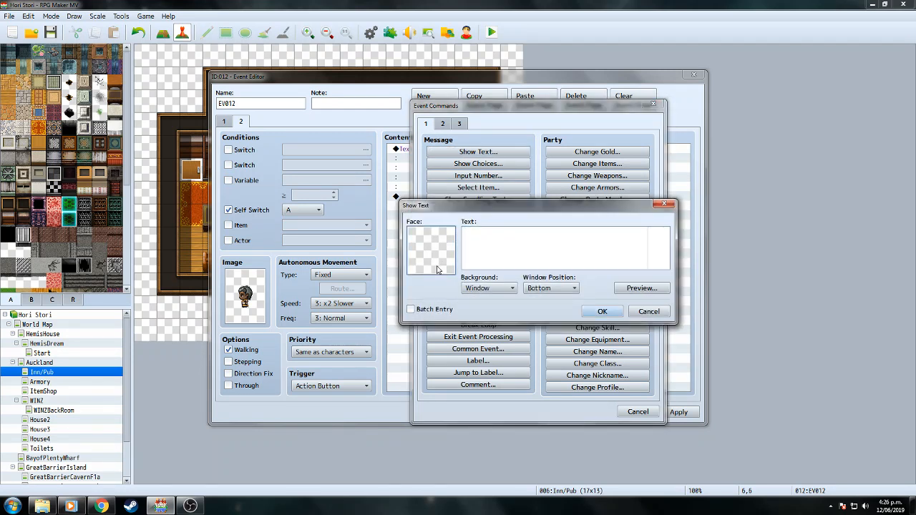
double_click(439, 272)
double_click(403, 303)
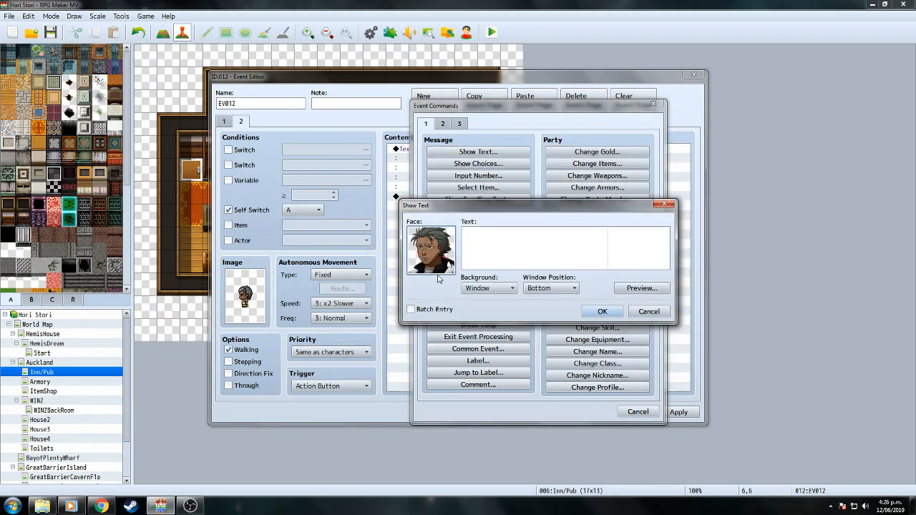
type("\\N[")
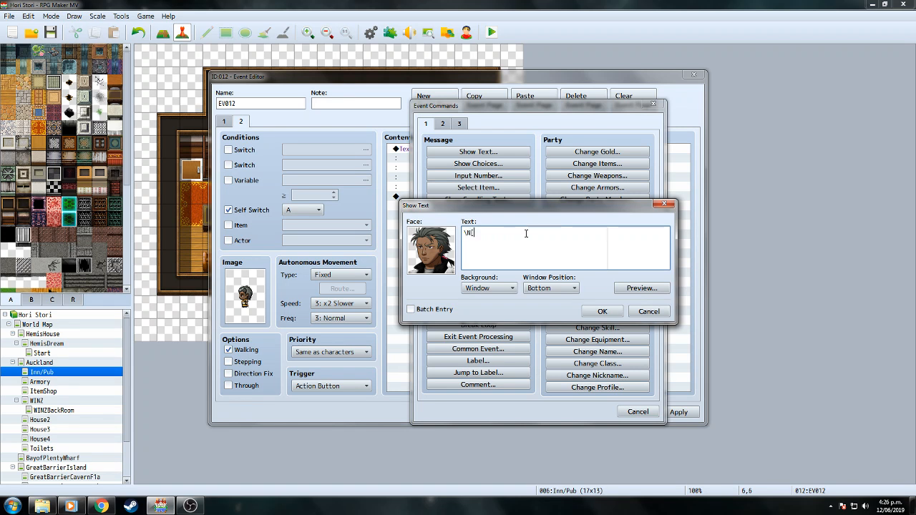
type("1] \"Fucken' hurry up ay.")
left_click(607, 313)
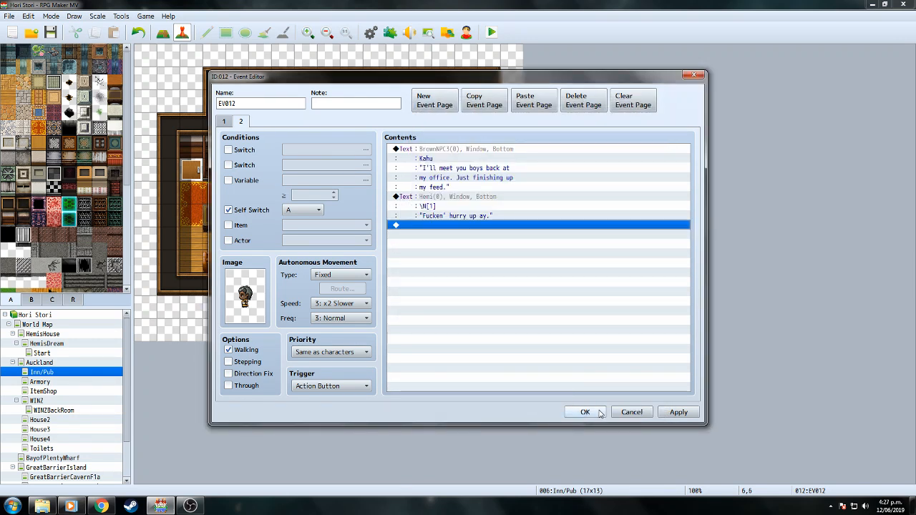
Save the Kahu event and switch to the WINZ map.
left_click(585, 412)
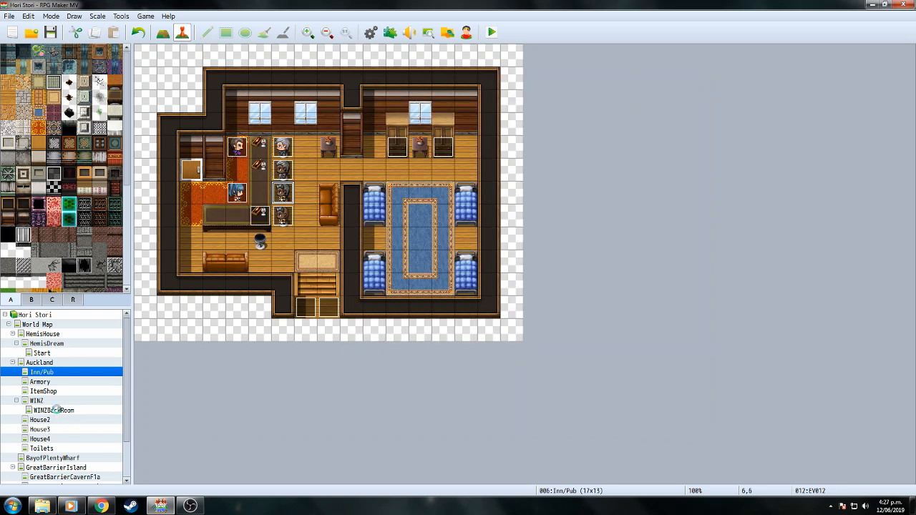
left_click(58, 411)
left_click(54, 403)
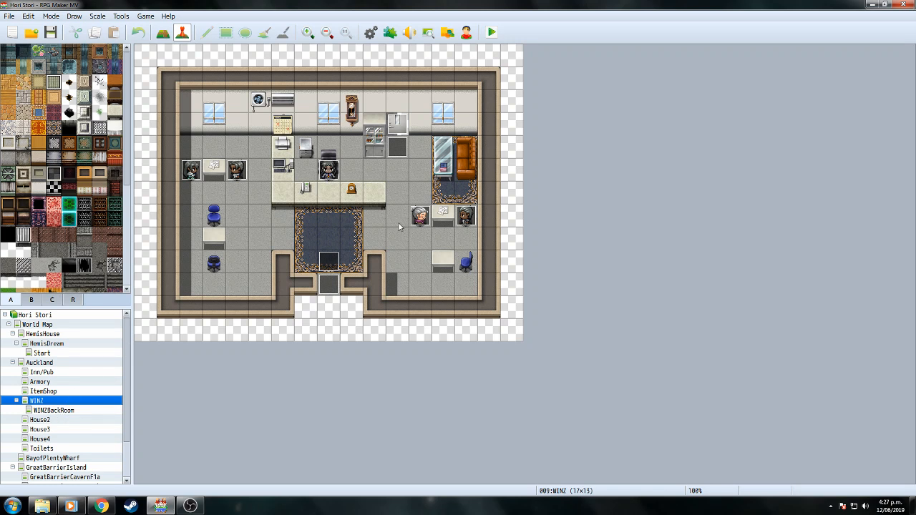
Create a new Autorun event EV010 on the empty tile 10,9.
double_click(372, 273)
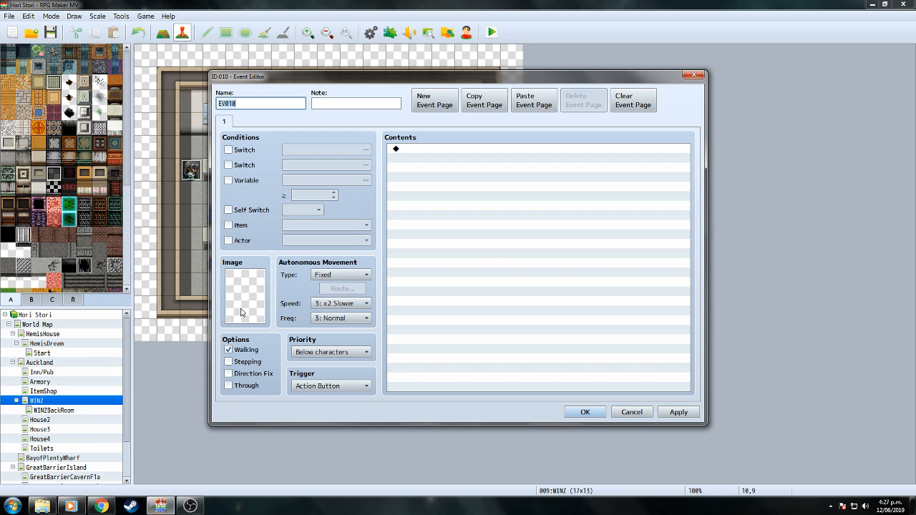
left_click(368, 386)
left_click(315, 431)
Name switch 0026 'KahuBack' and set it as EV010's page condition.
left_click(228, 151)
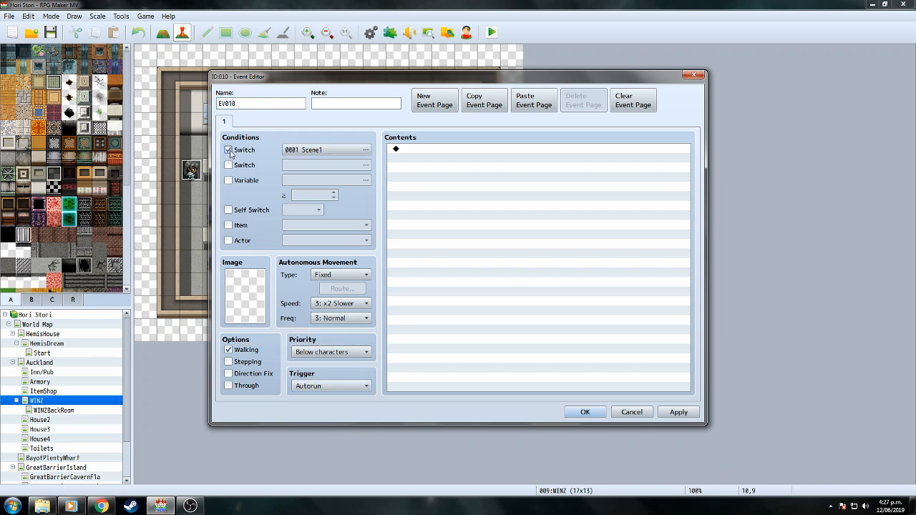
left_click(365, 150)
left_click(485, 193)
left_click(524, 342)
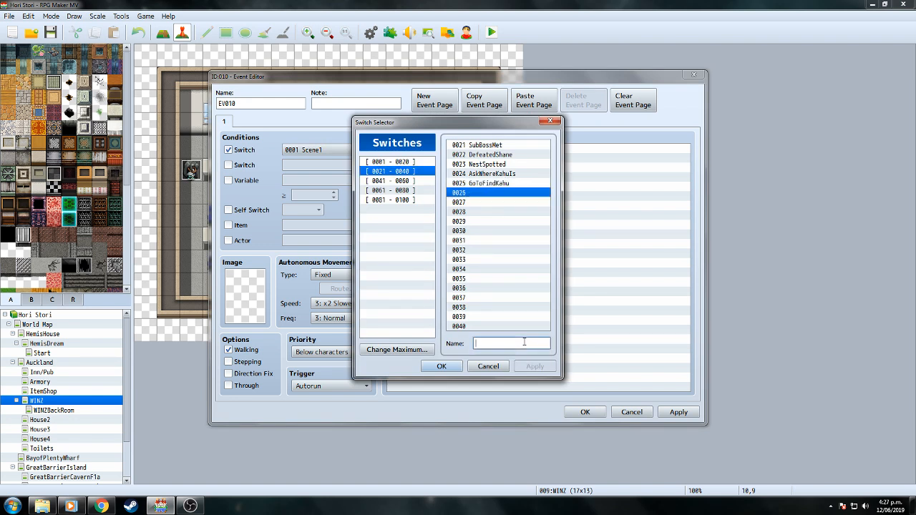
type("Kahuback")
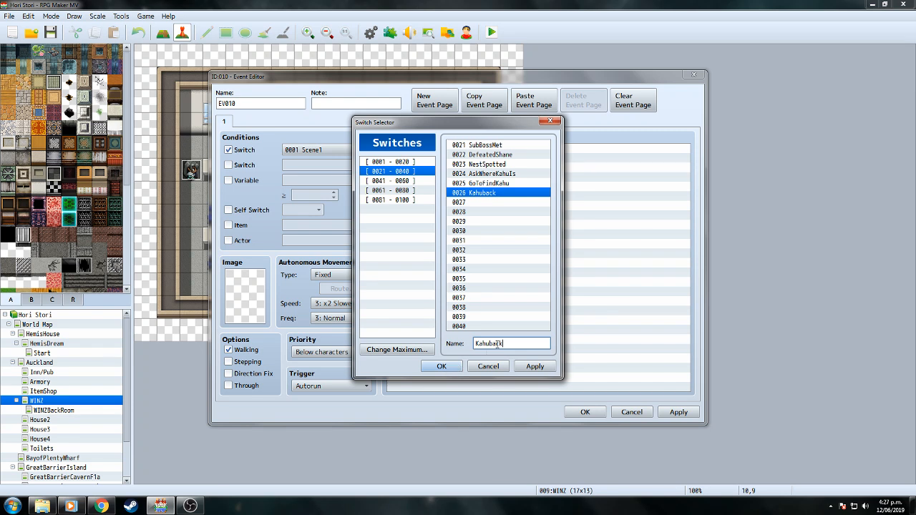
key("BackSpace")
type("B")
left_click(445, 366)
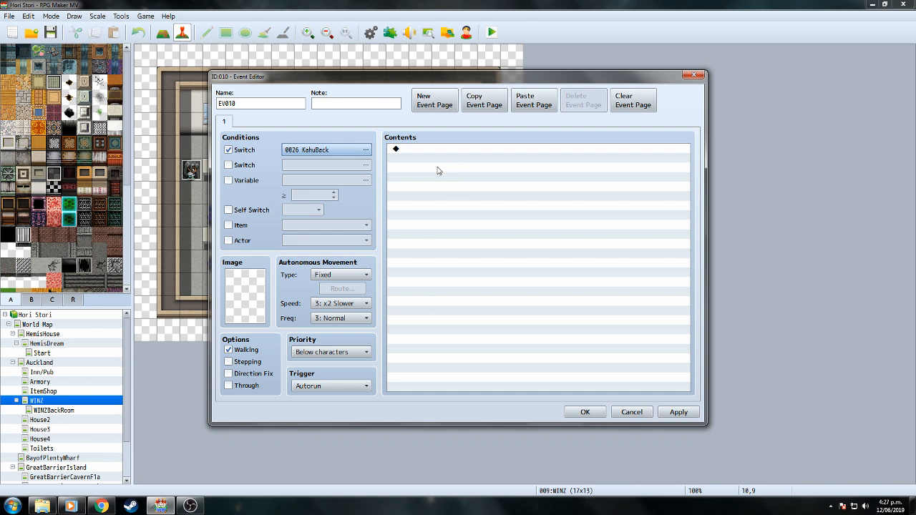
double_click(437, 161)
left_click(636, 411)
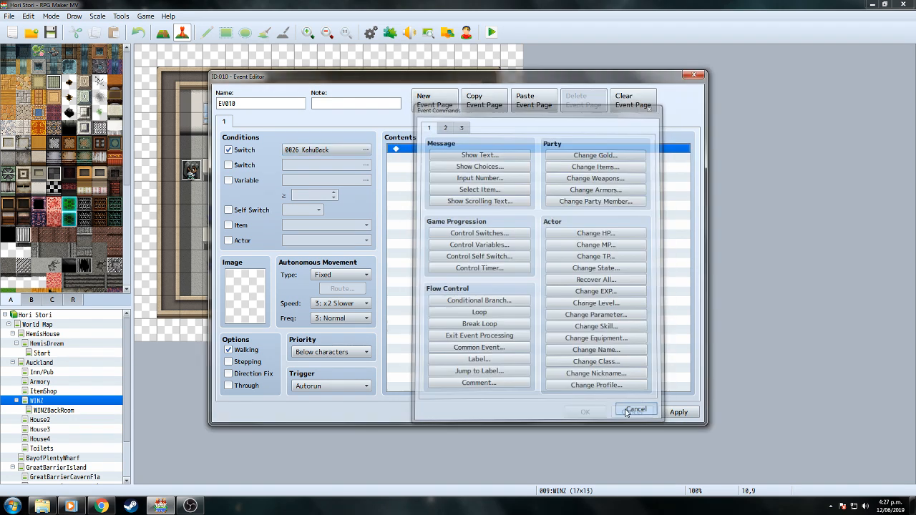
left_click(588, 413)
Copy the WINZ Lady event's first text message.
double_click(333, 170)
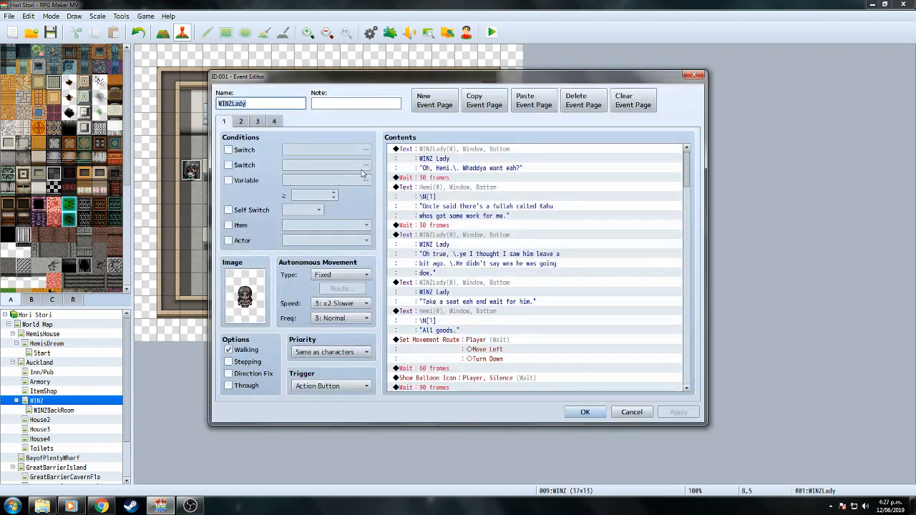
left_click(470, 150)
right_click(470, 150)
left_click(499, 194)
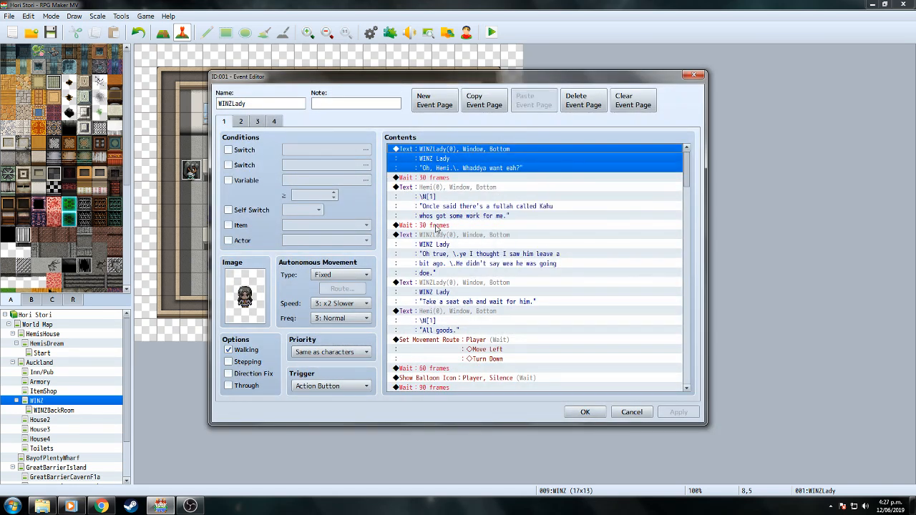
left_click(278, 123)
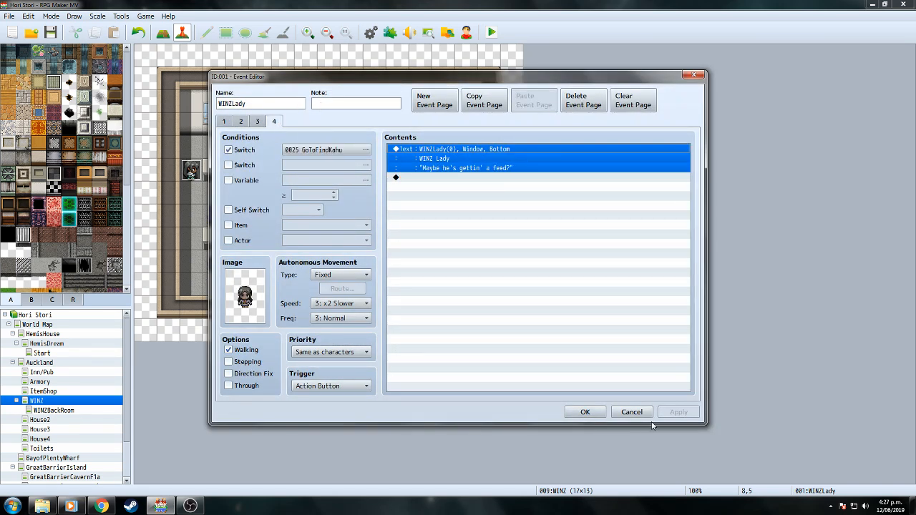
left_click(578, 413)
Remove the KahuBack switch condition from EV010's page.
double_click(374, 263)
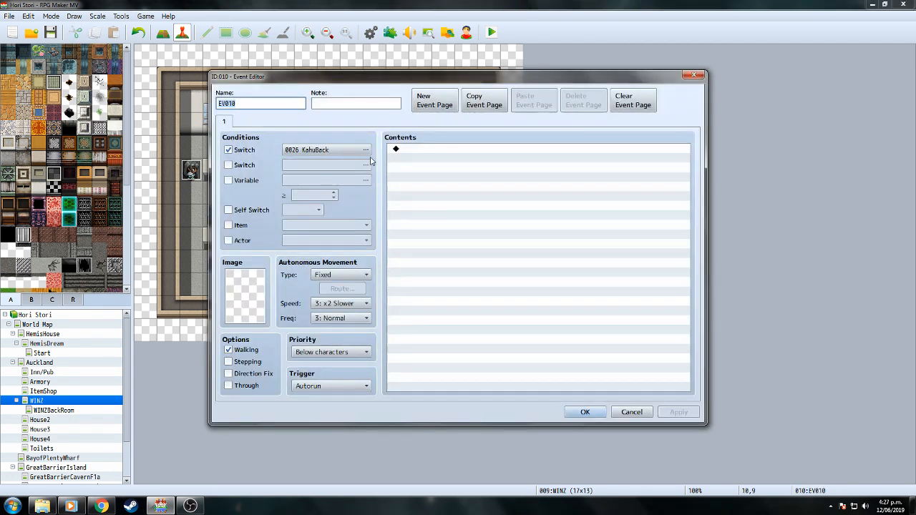
left_click(229, 151)
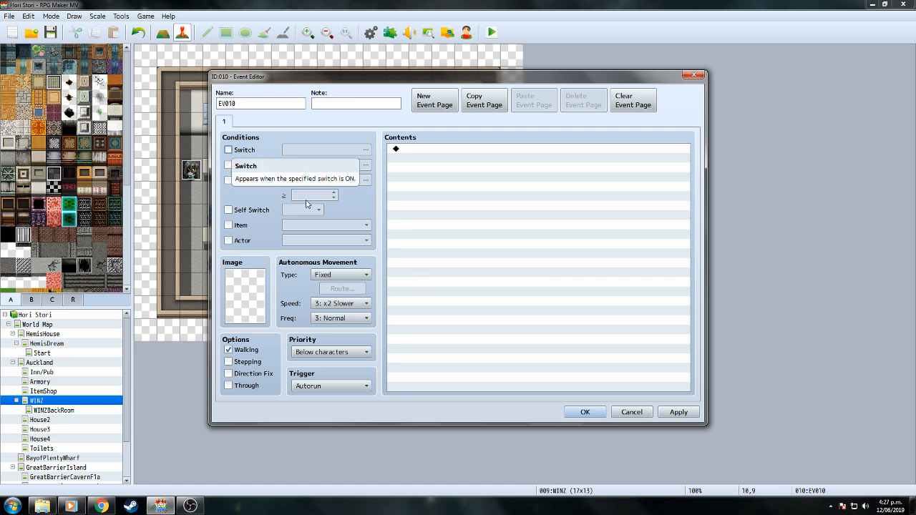
left_click(585, 413)
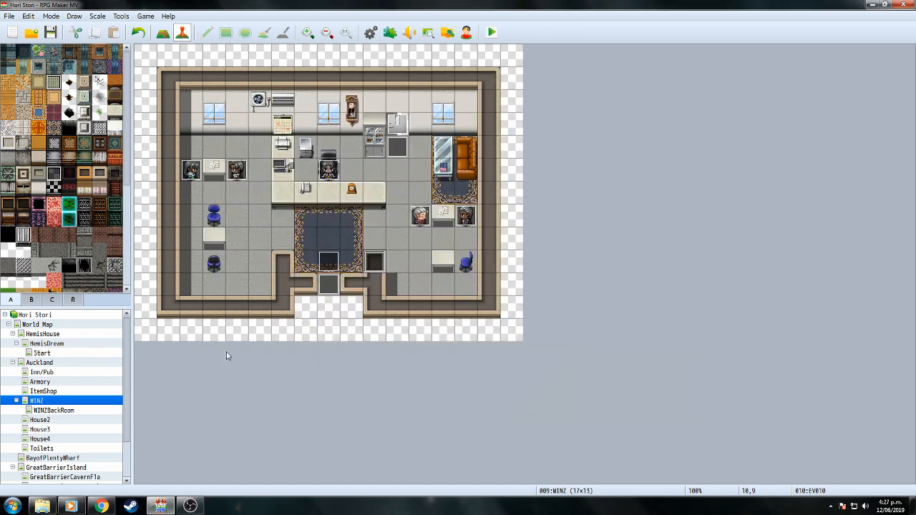
Add a Control Switches command to EV010 turning 0026 KahuBack ON.
left_click(54, 410)
left_click(49, 401)
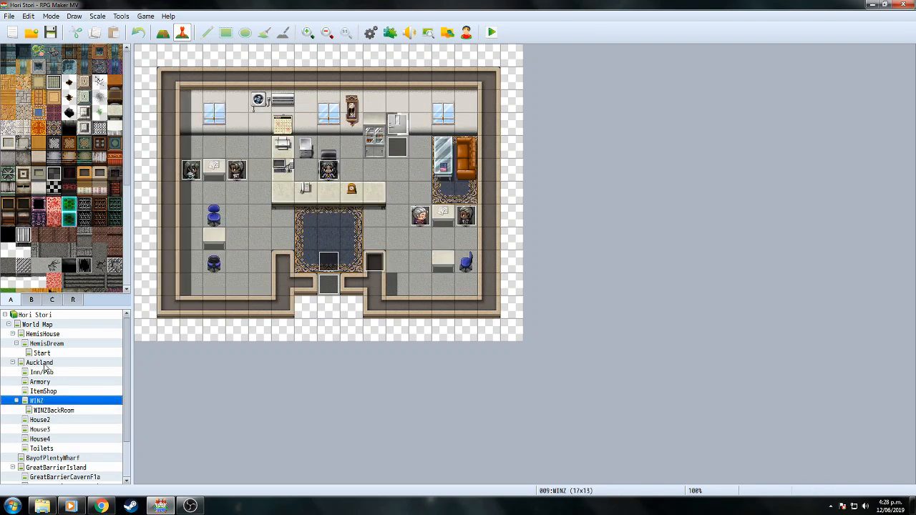
left_click(43, 363)
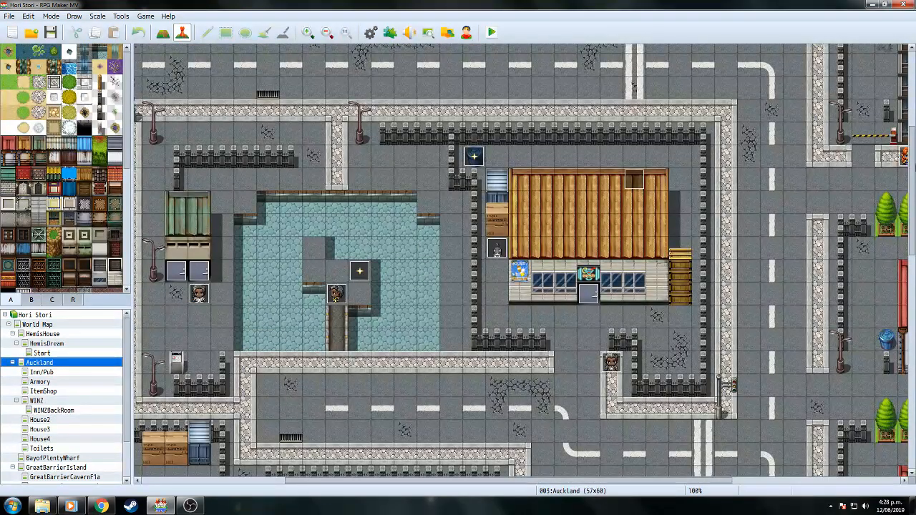
scroll(571, 483, "down", 6)
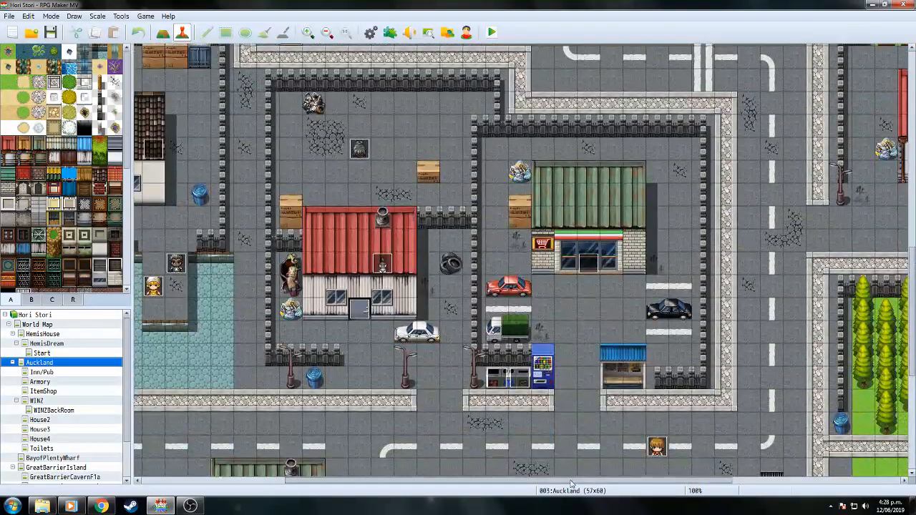
left_click_drag(571, 481, 380, 496)
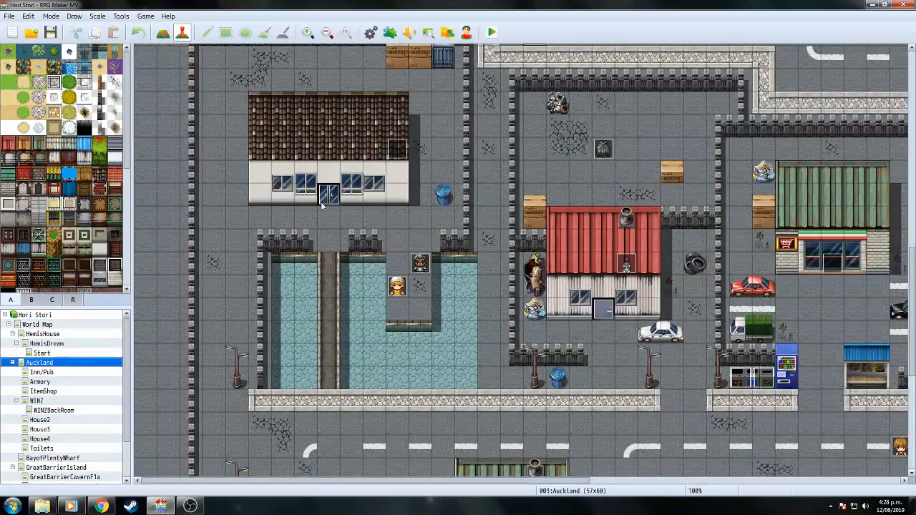
left_click(55, 403)
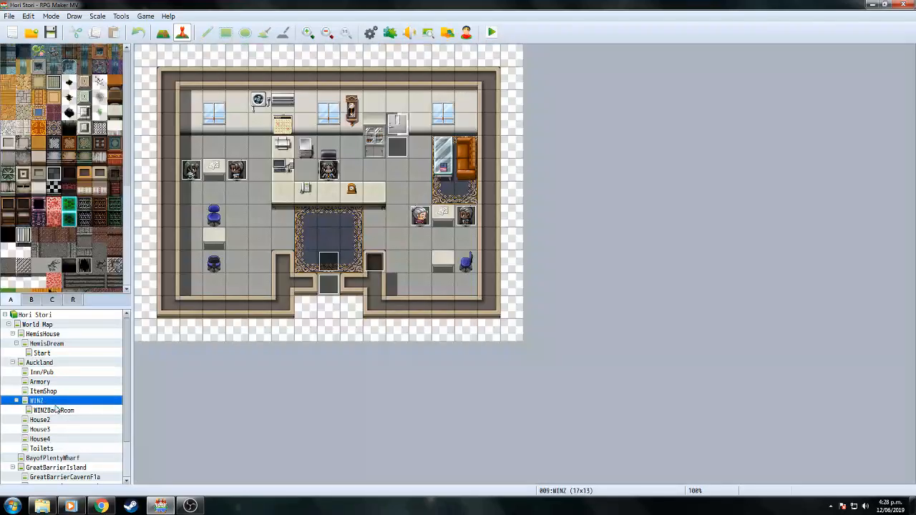
double_click(380, 269)
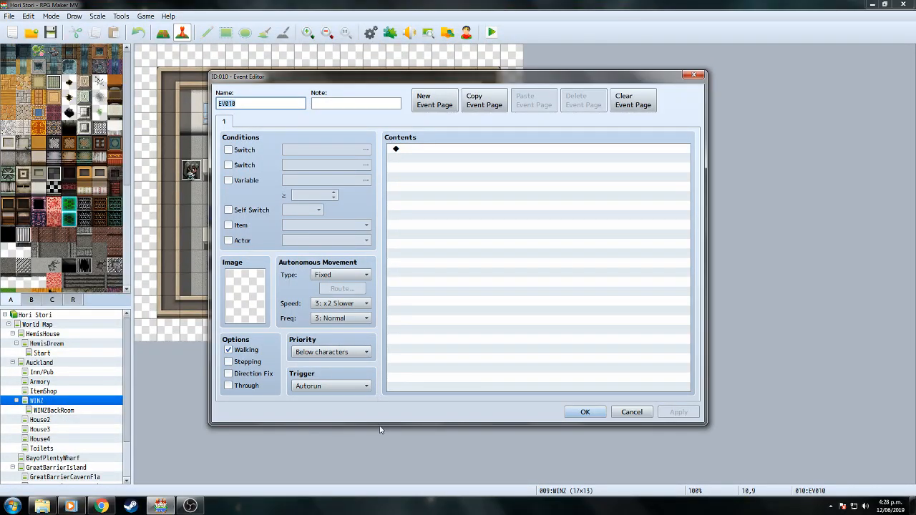
double_click(433, 196)
left_click(478, 232)
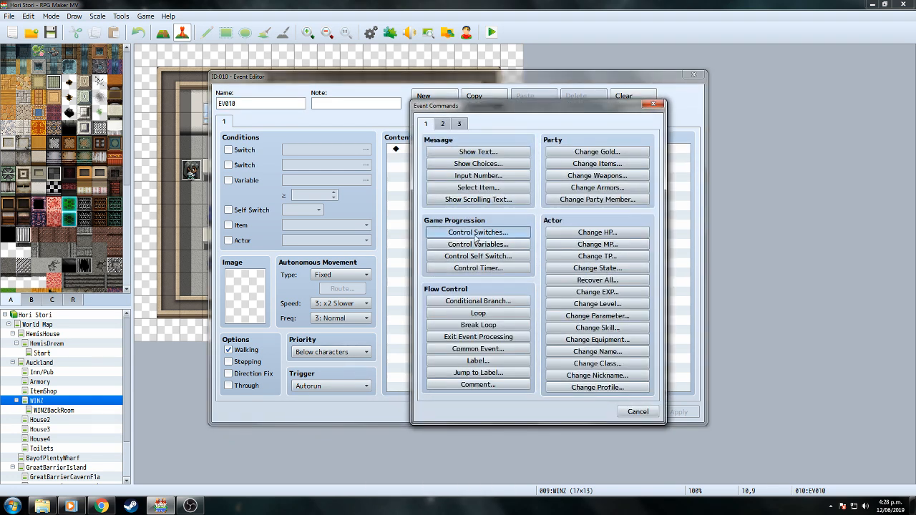
left_click(606, 244)
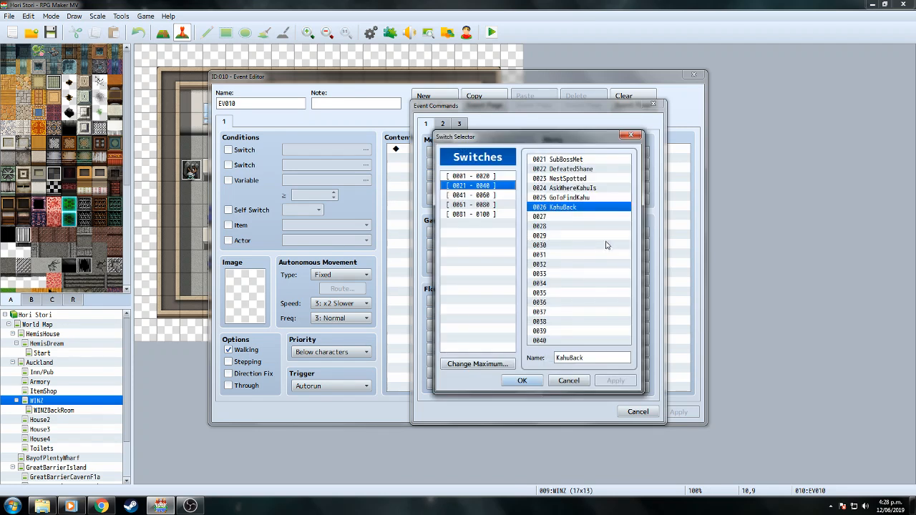
left_click(533, 387)
left_click(542, 309)
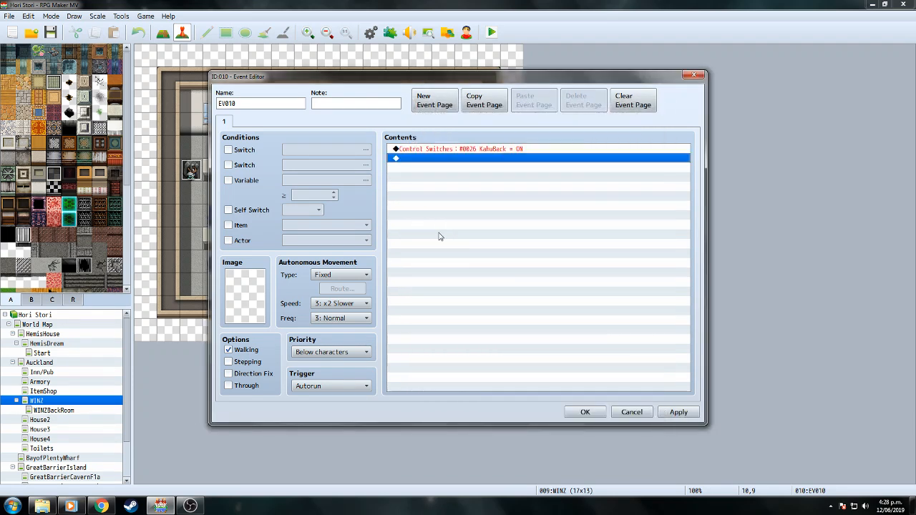
Add a second EV010 page conditioned on the KahuBack switch.
left_click(430, 100)
left_click(228, 149)
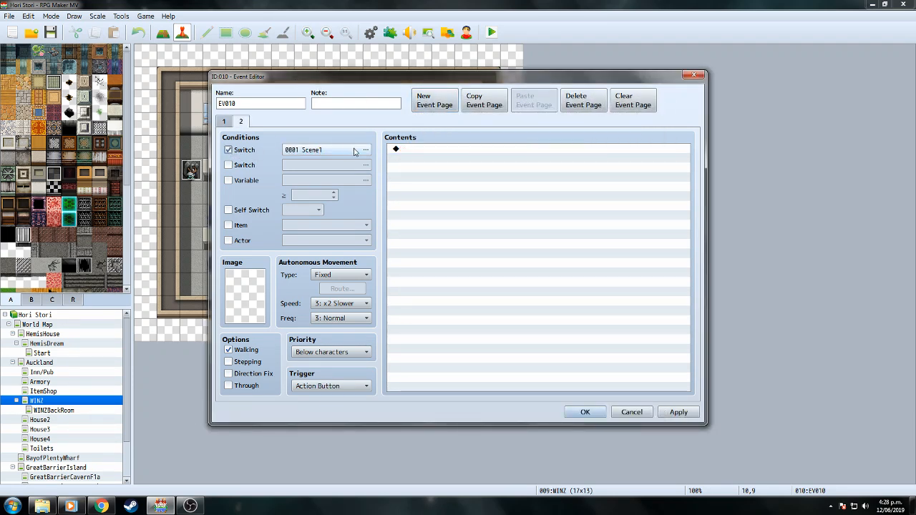
left_click(366, 150)
left_click(442, 366)
left_click(226, 122)
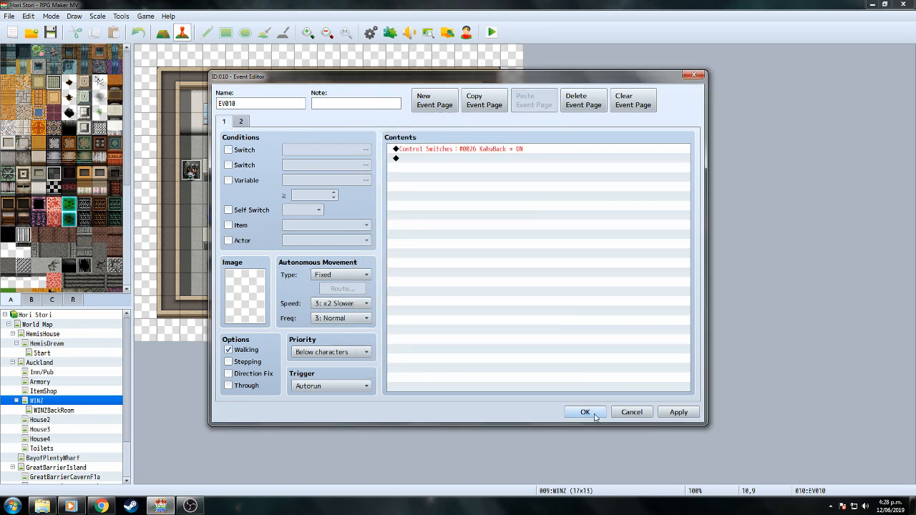
left_click(480, 150)
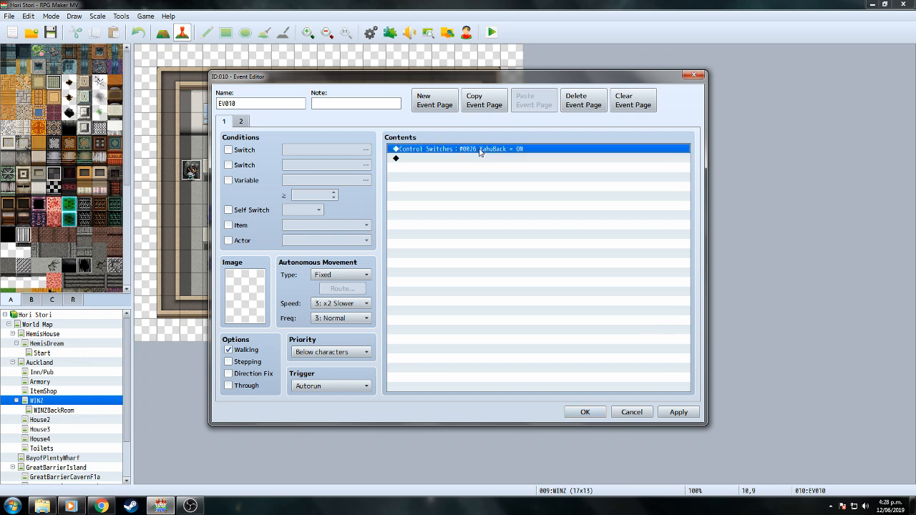
left_click(585, 413)
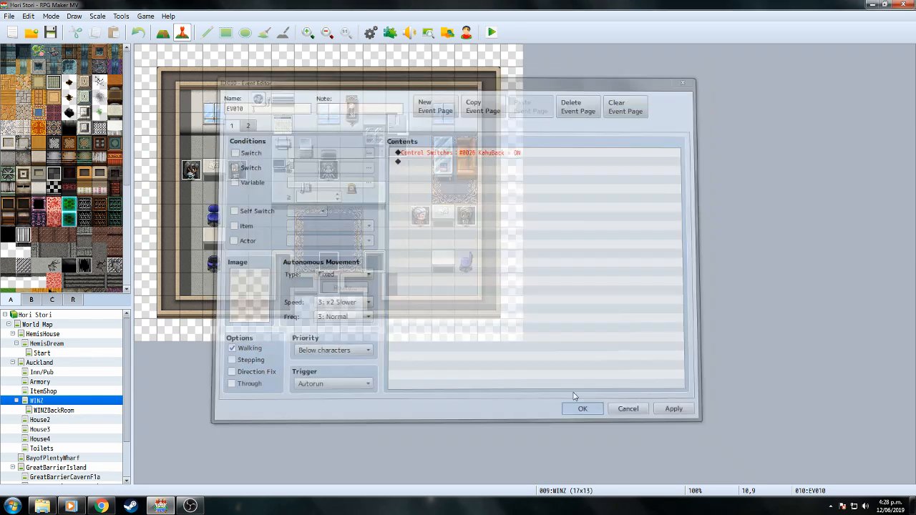
Copy the WINZ Lady's first dialogue command from the WINZLady event.
double_click(331, 178)
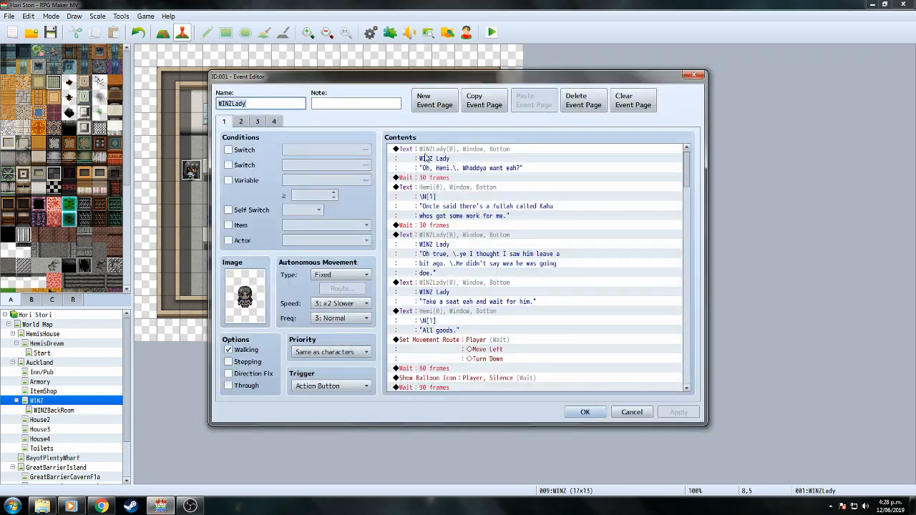
right_click(432, 152)
left_click(451, 192)
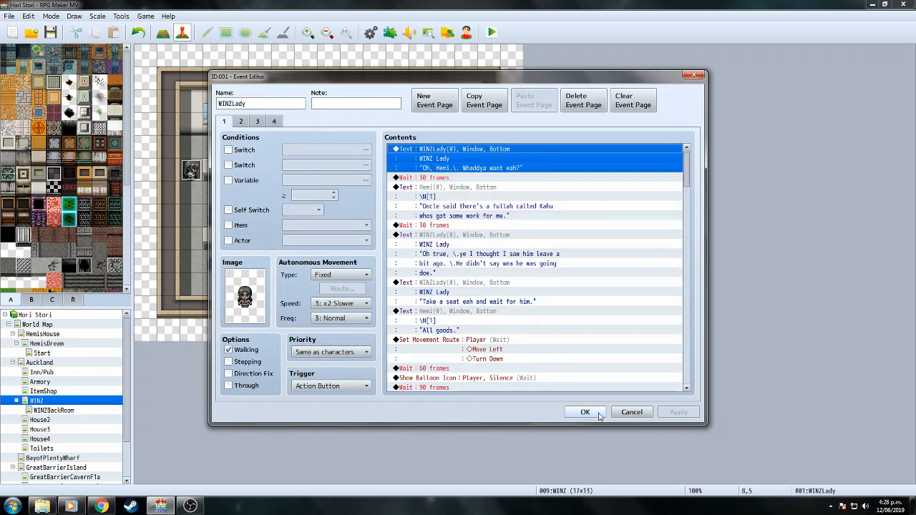
left_click(585, 413)
Paste the dialogue above the switch command and change it to 'Oi, Kahus back from lunch you fullahs.'.
double_click(373, 261)
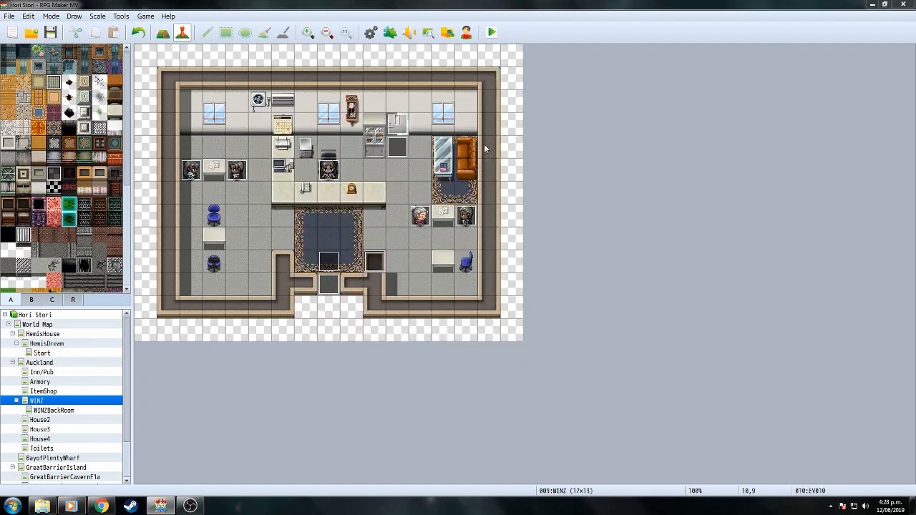
left_click(438, 149)
right_click(439, 151)
left_click(462, 202)
left_click(443, 149)
right_click(447, 158)
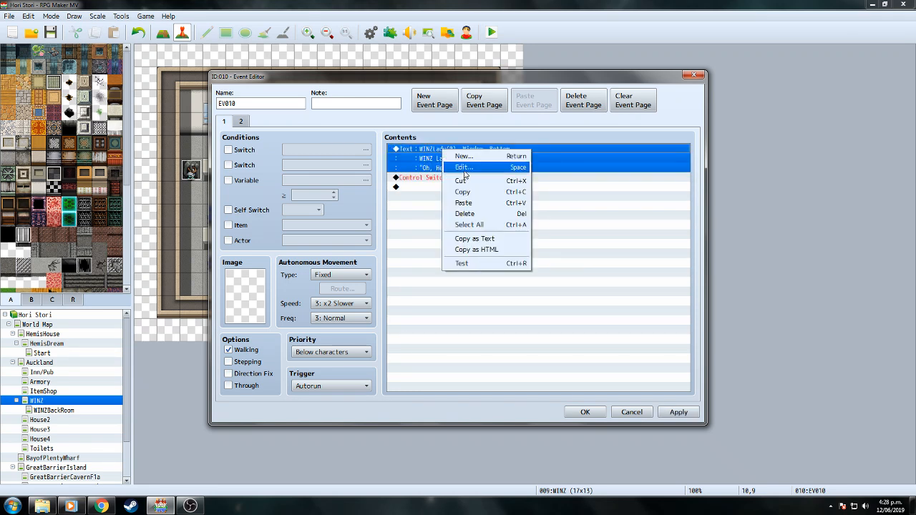
left_click(463, 170)
left_click_drag(467, 243, 565, 243)
key("BackSpace")
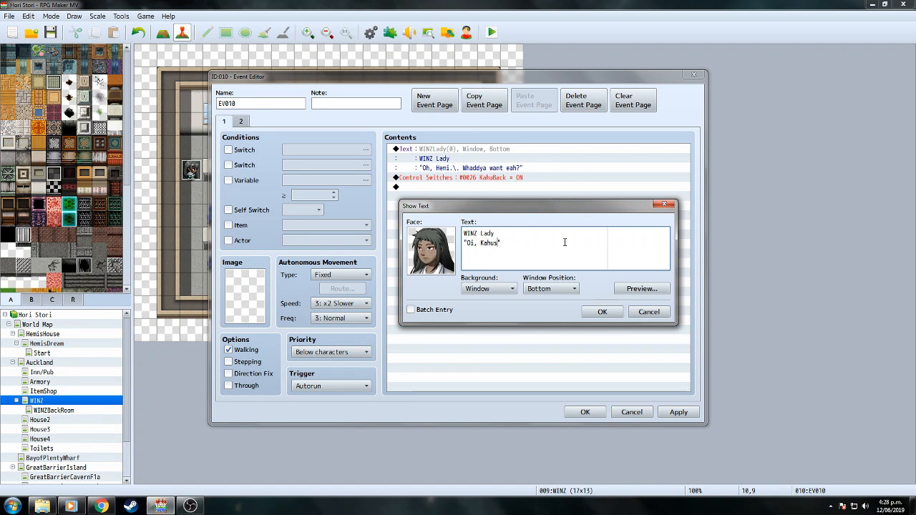
type("back from lunch")
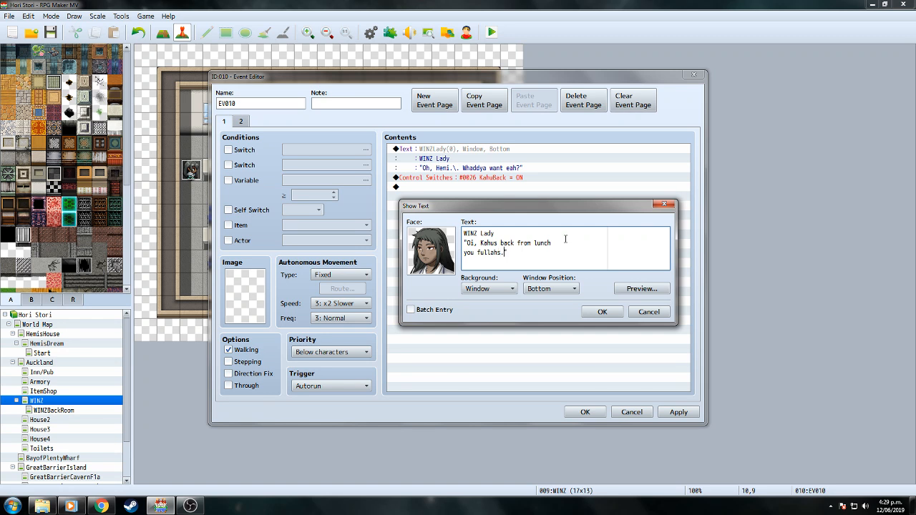
left_click(602, 312)
Duplicate the dialogue as a second WINZ Lady line reading 'Go right on through.'.
right_click(517, 155)
left_click(540, 198)
right_click(491, 189)
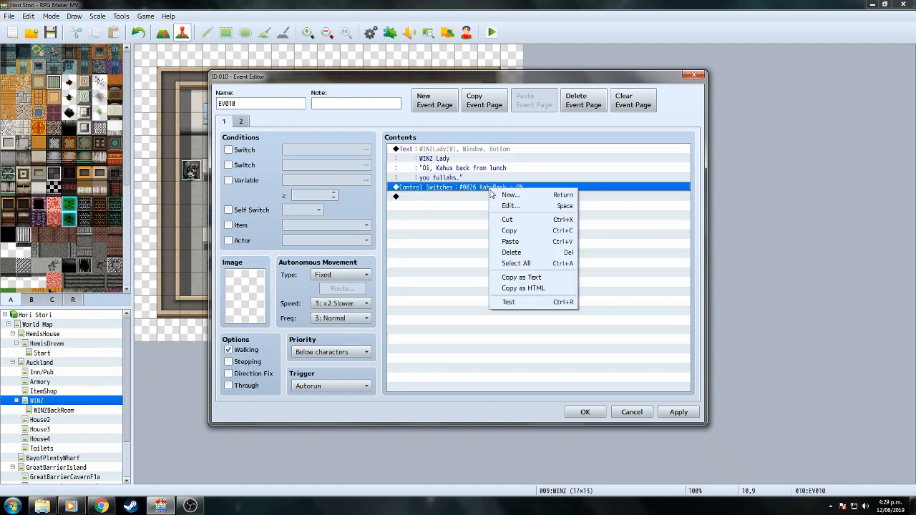
left_click(522, 242)
right_click(475, 188)
left_click(493, 205)
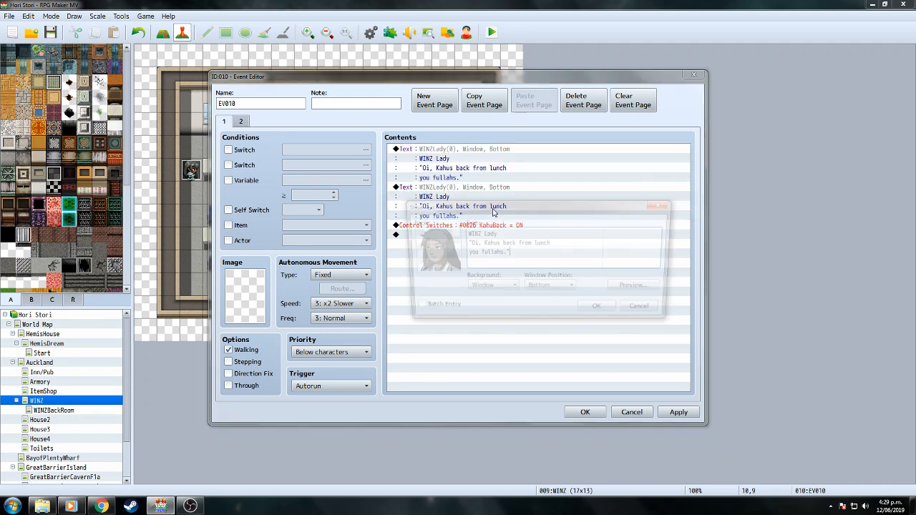
left_click_drag(467, 244, 506, 252)
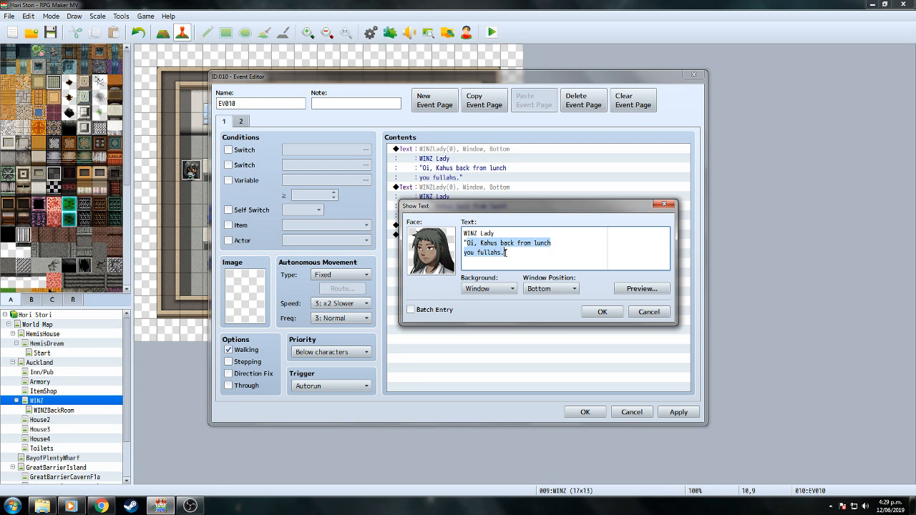
type("Go right")
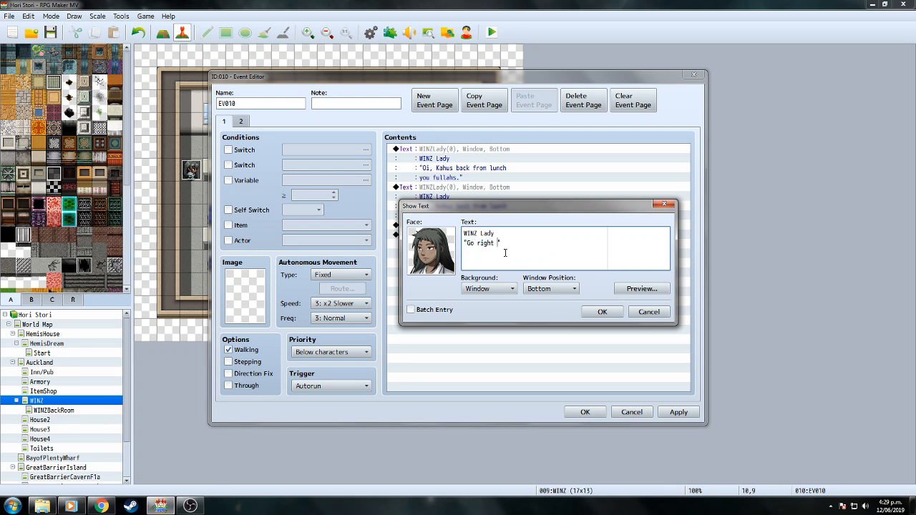
type(" on through.")
left_click(601, 312)
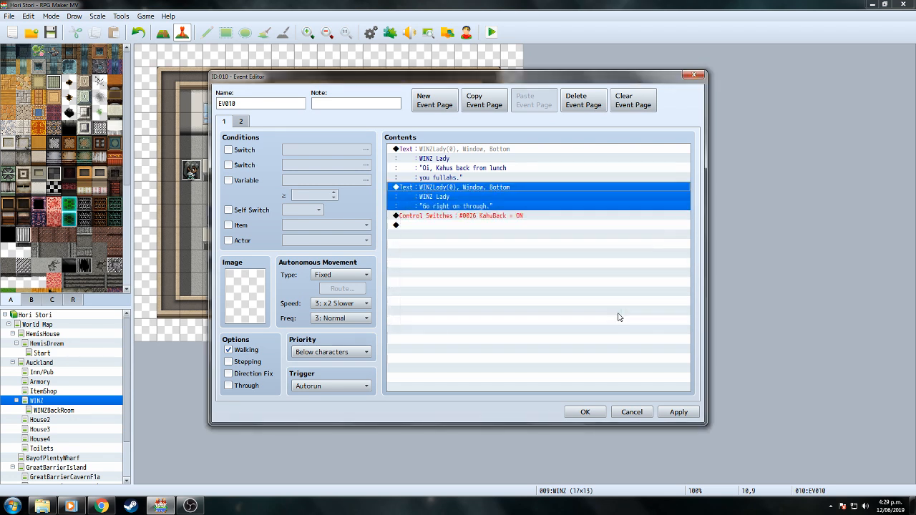
left_click(592, 416)
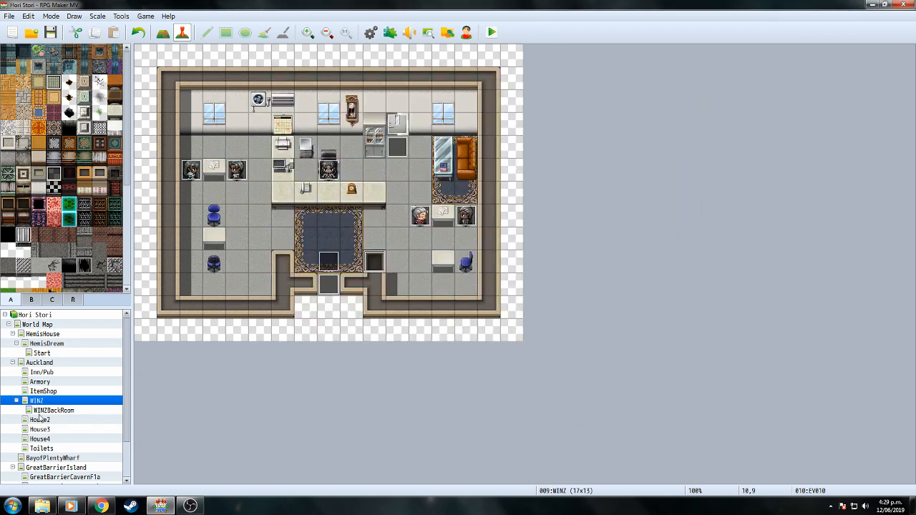
Add a third page to the WINZBackRoom Kahu event requiring switch 0026 KahuBack.
left_click(50, 412)
double_click(329, 170)
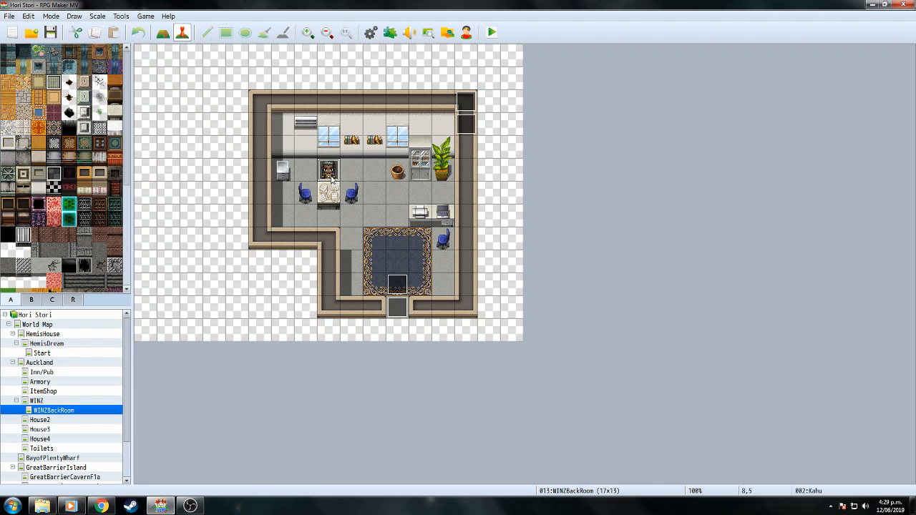
left_click(241, 122)
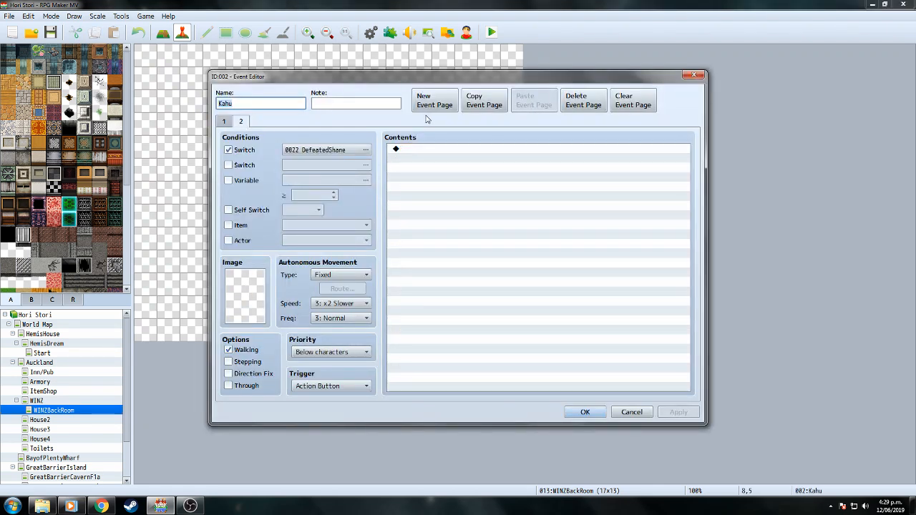
left_click(435, 101)
left_click(228, 150)
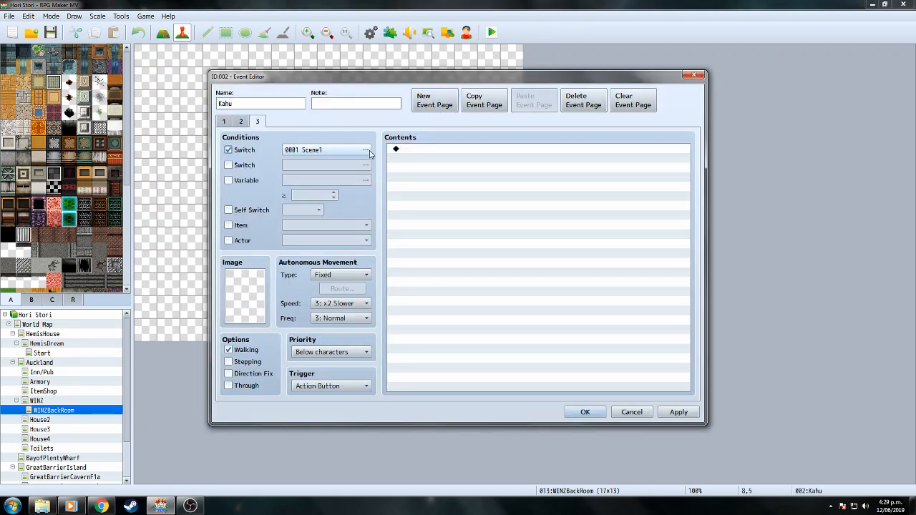
left_click(366, 149)
left_click(429, 366)
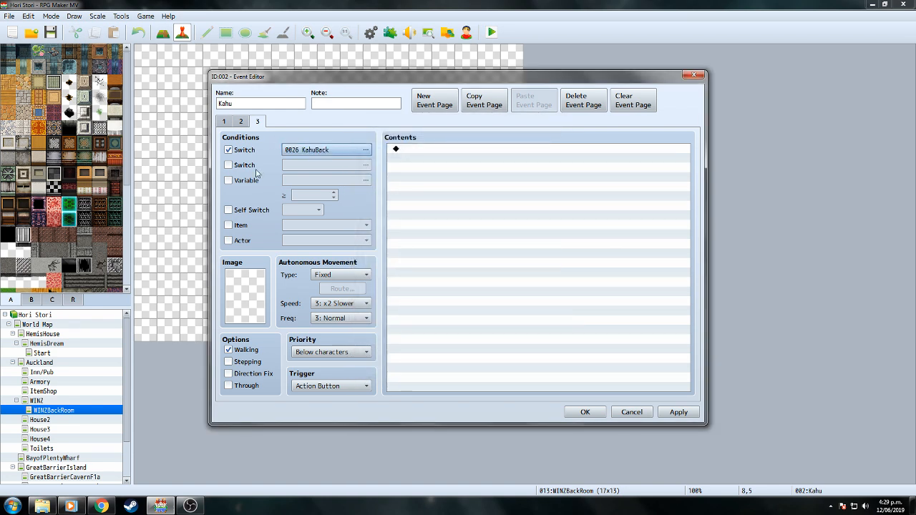
Give page 3 Kahu's sprite from the BrownNPC3 character sheet.
double_click(252, 290)
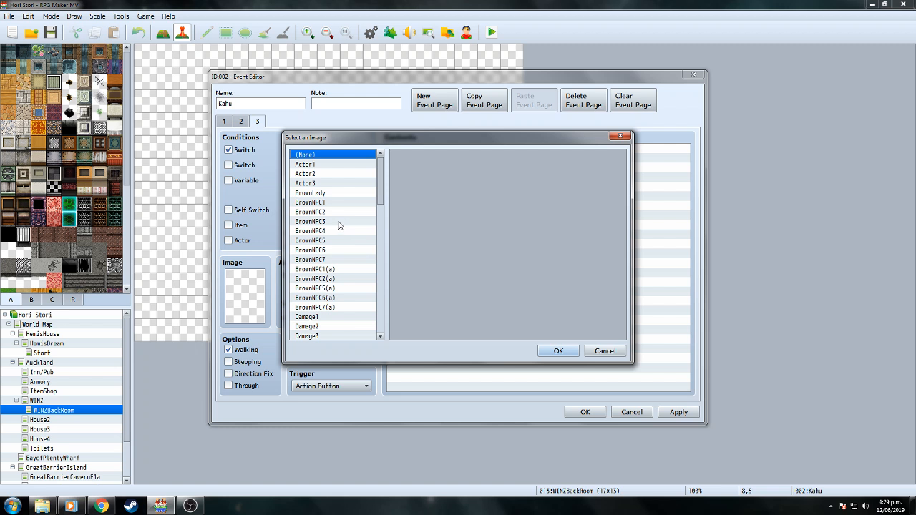
left_click(339, 223)
left_click(415, 159)
left_click(572, 352)
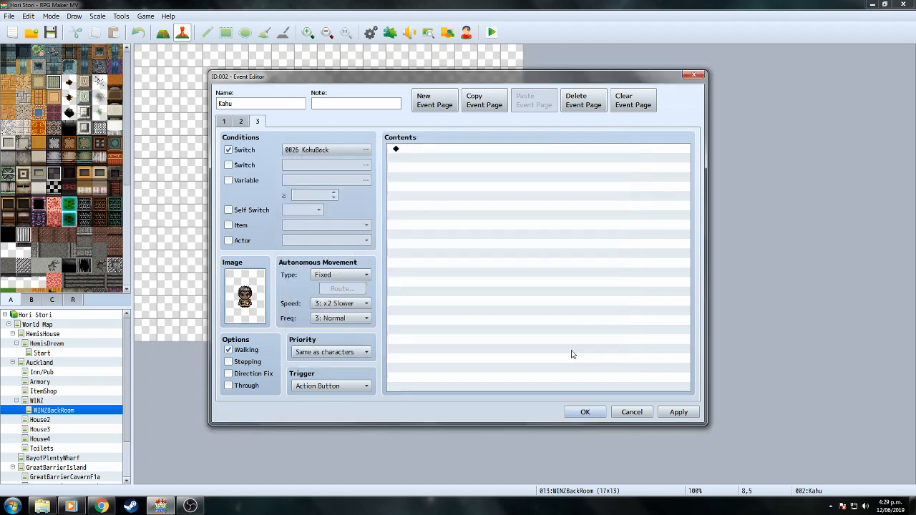
left_click(596, 415)
Verify page 3's KahuBack condition and save the project.
double_click(334, 167)
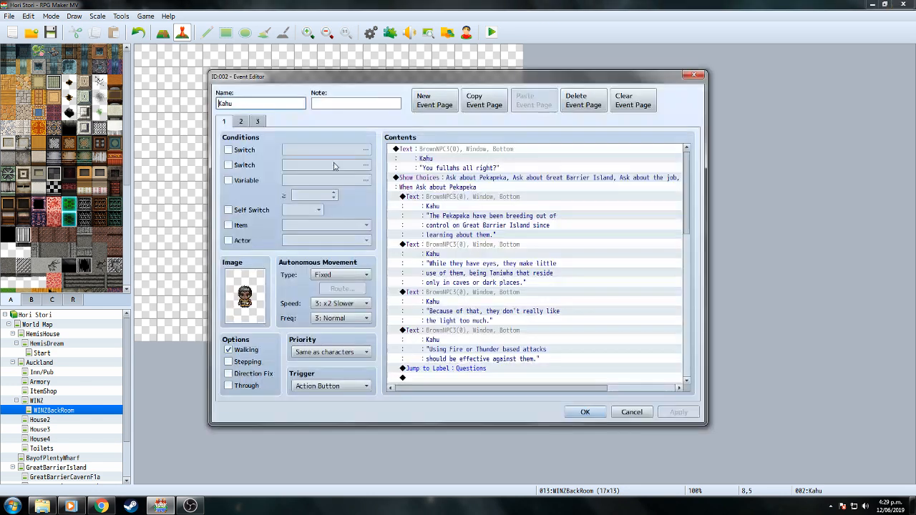
left_click(259, 121)
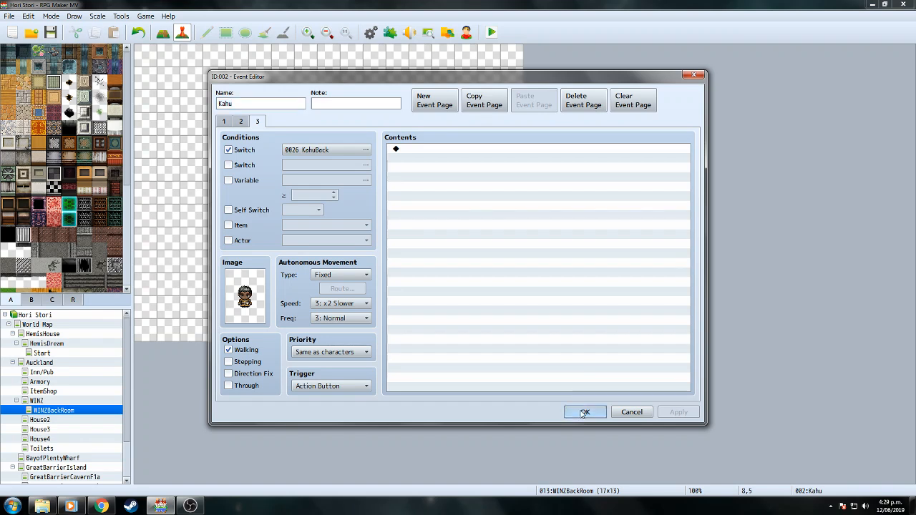
left_click(585, 412)
key("ctrl+s")
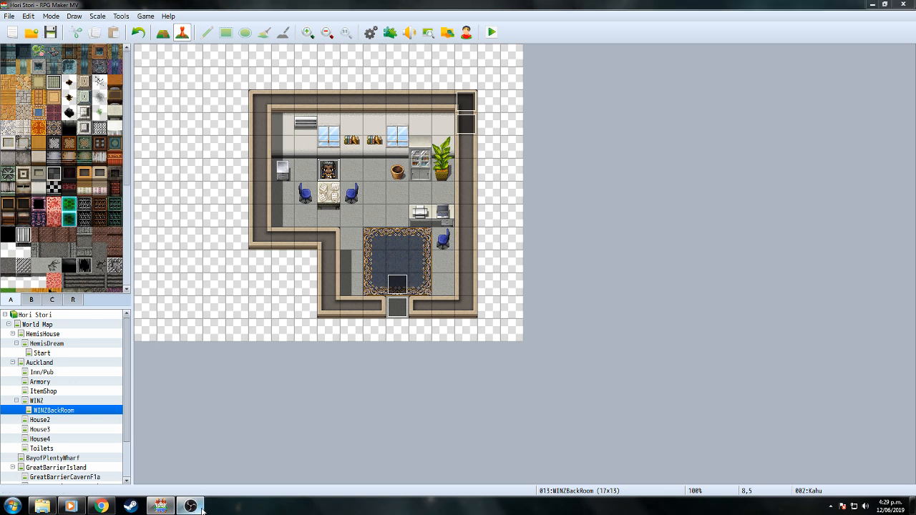
left_click(189, 506)
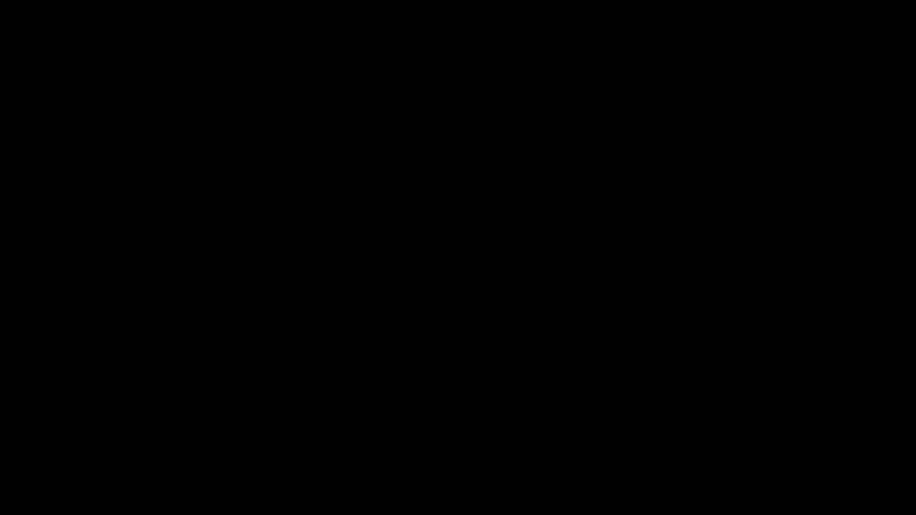